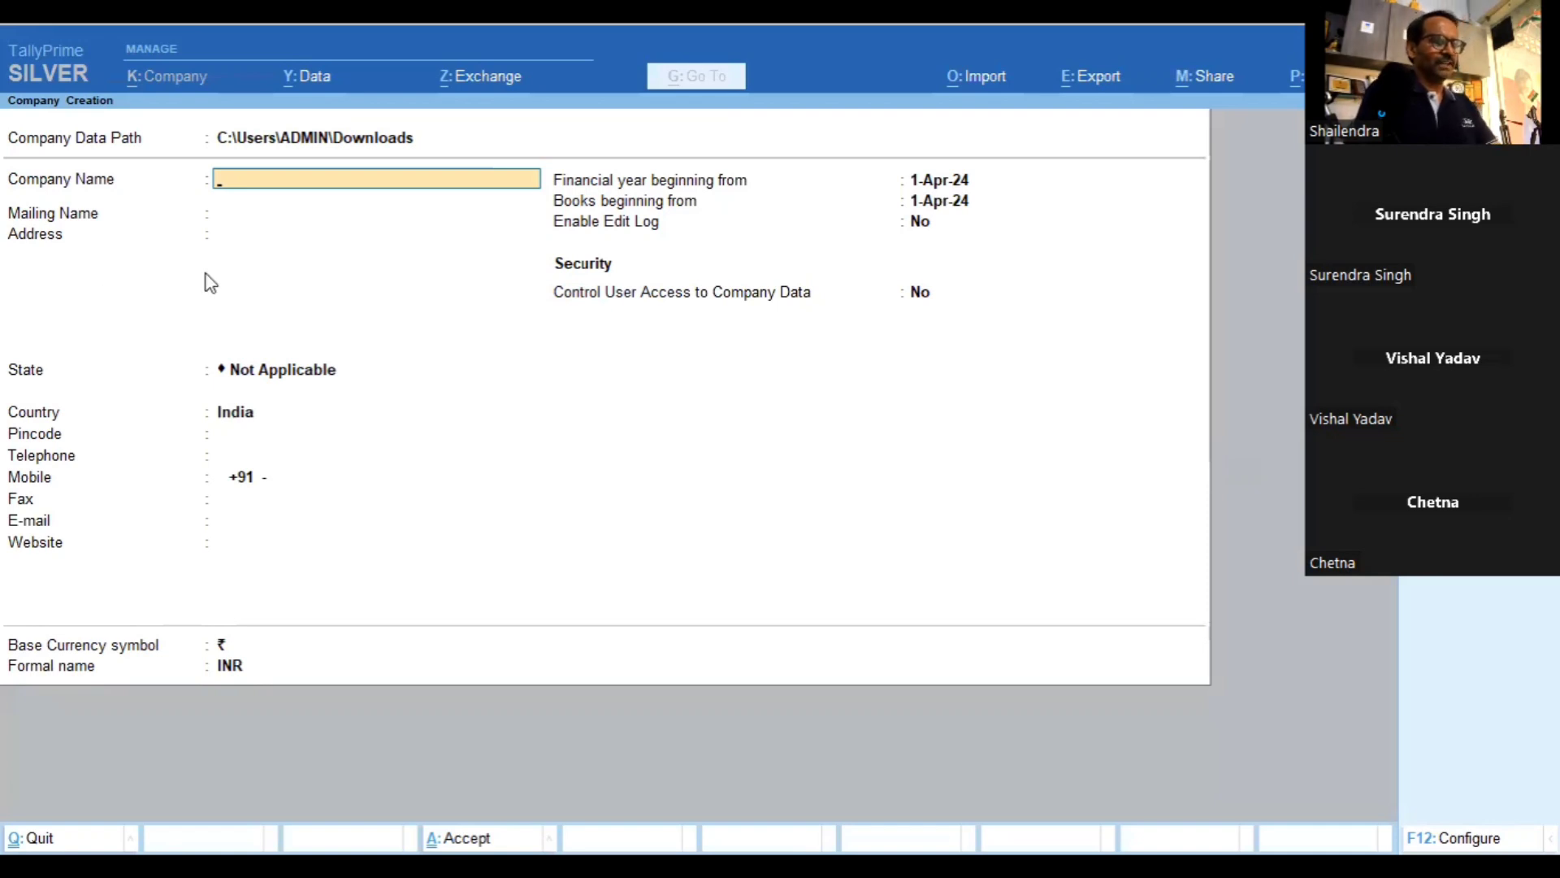
Name the company 'Apnita Tally GST Entries' with mailing name 'Apnita Tally'
type("Apn")
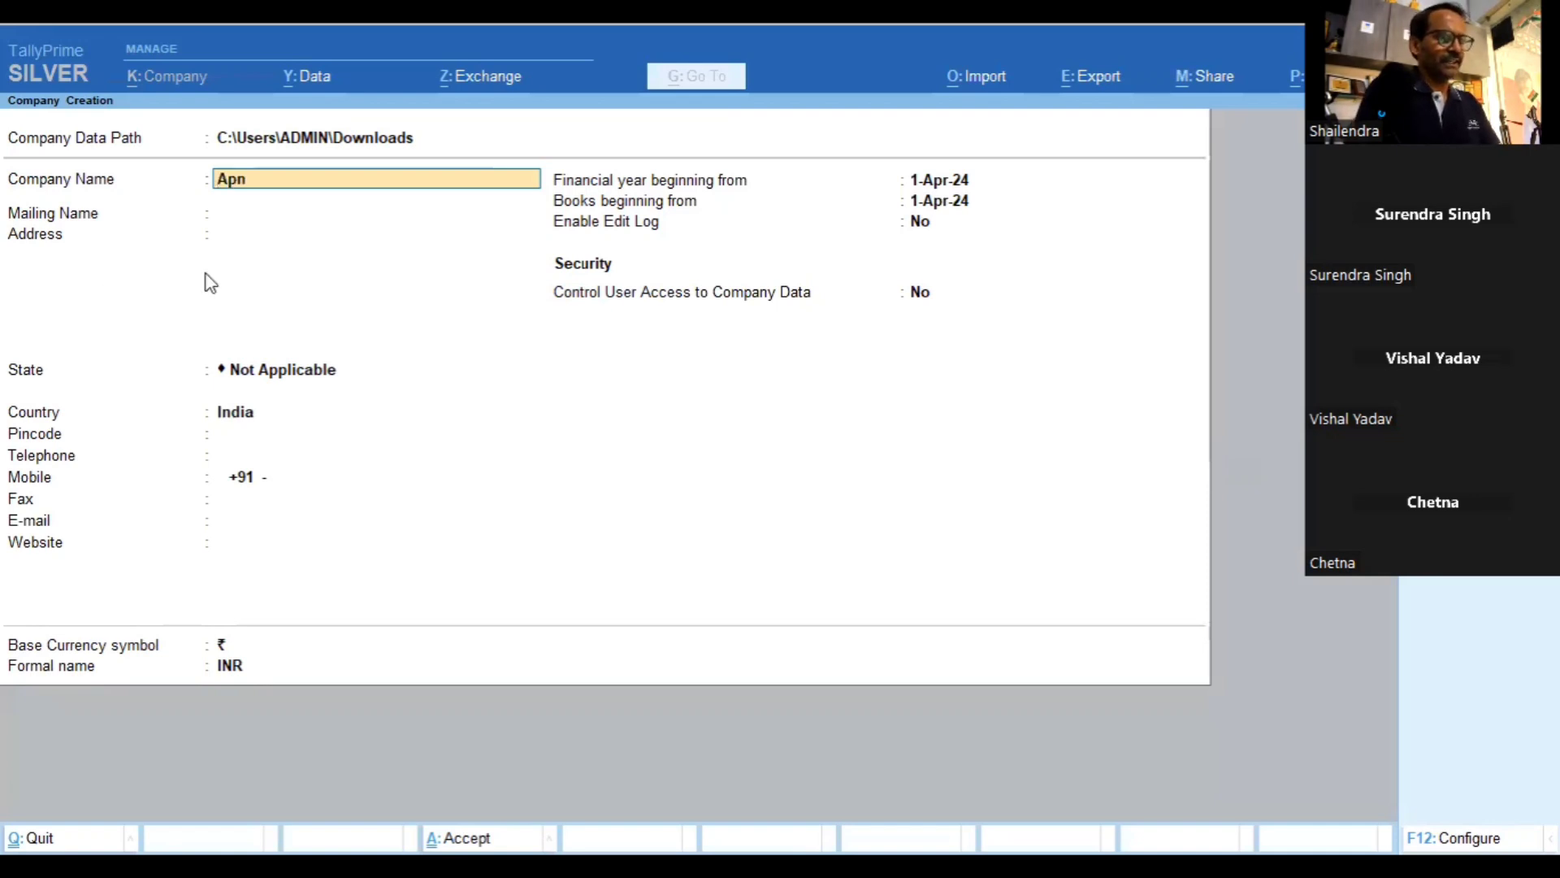
type("ita Tally ")
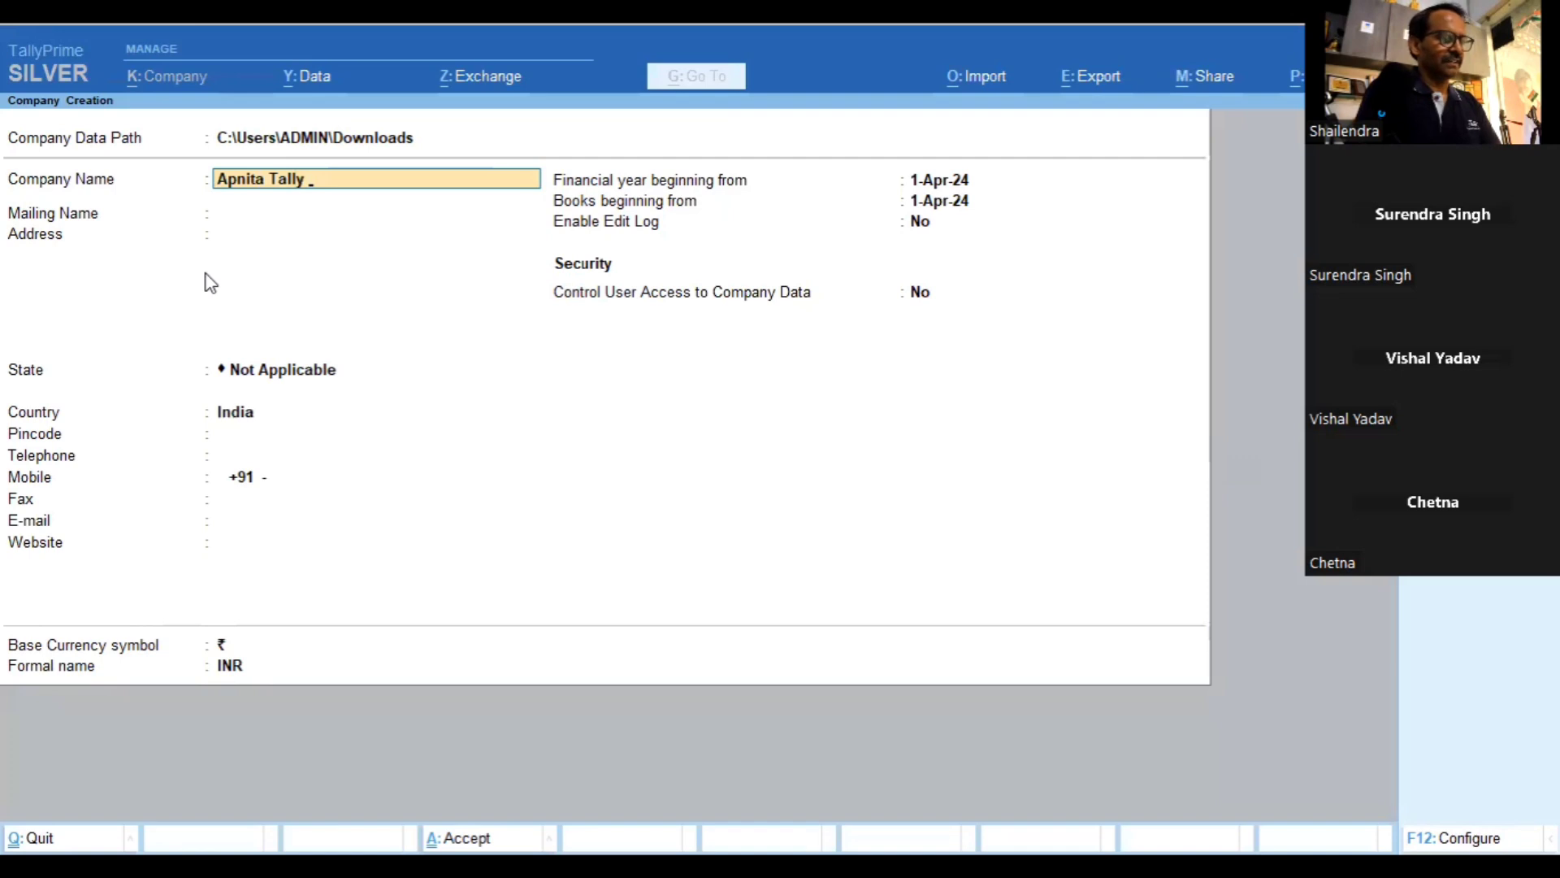
type("GST")
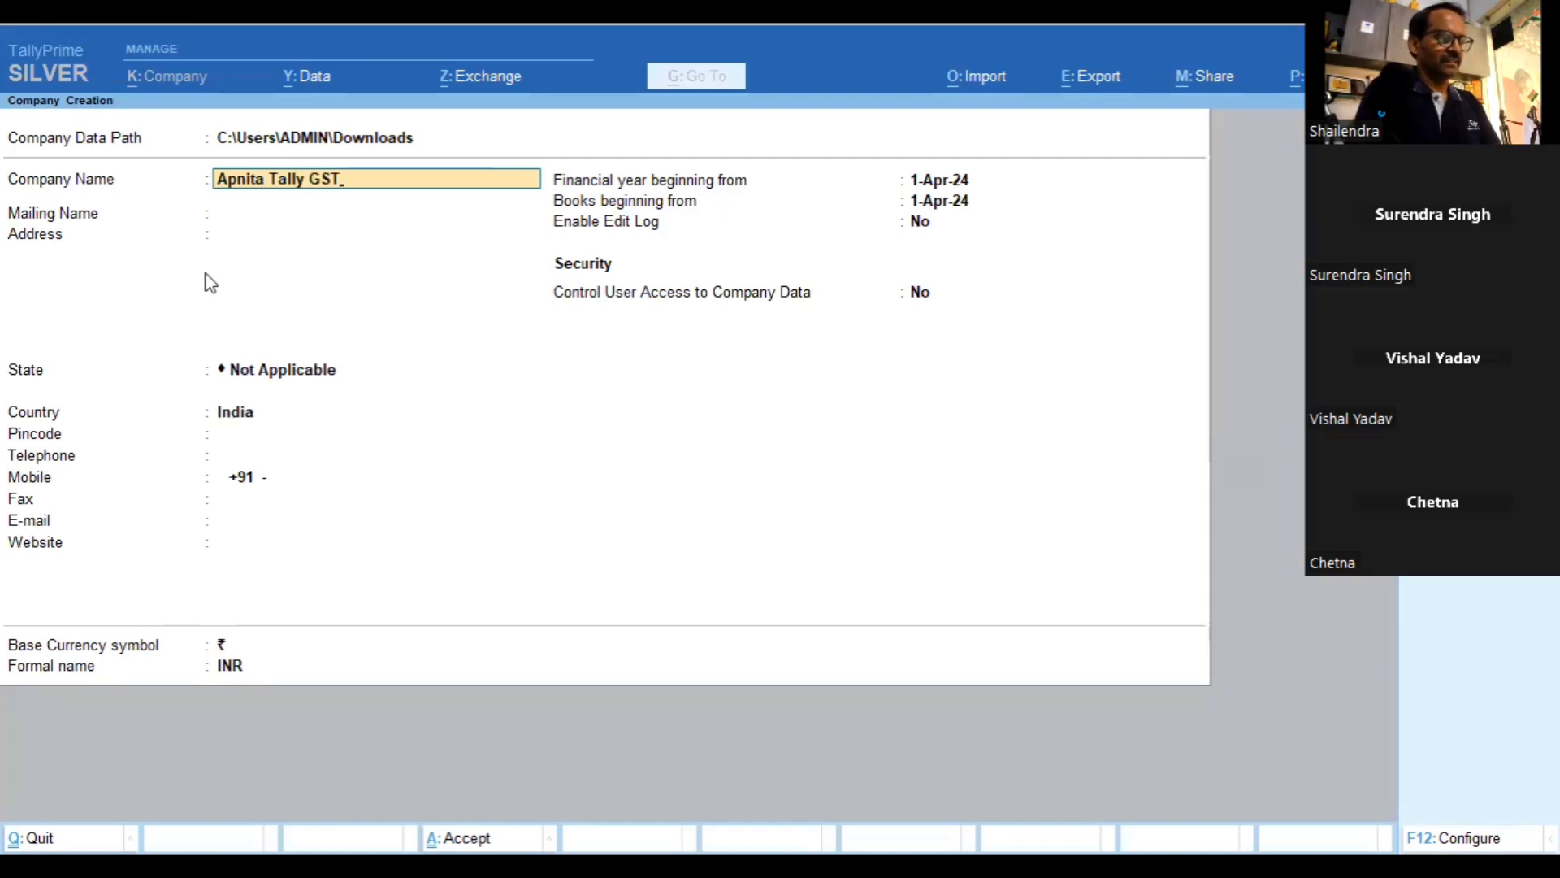
type(" Entries")
key("Return")
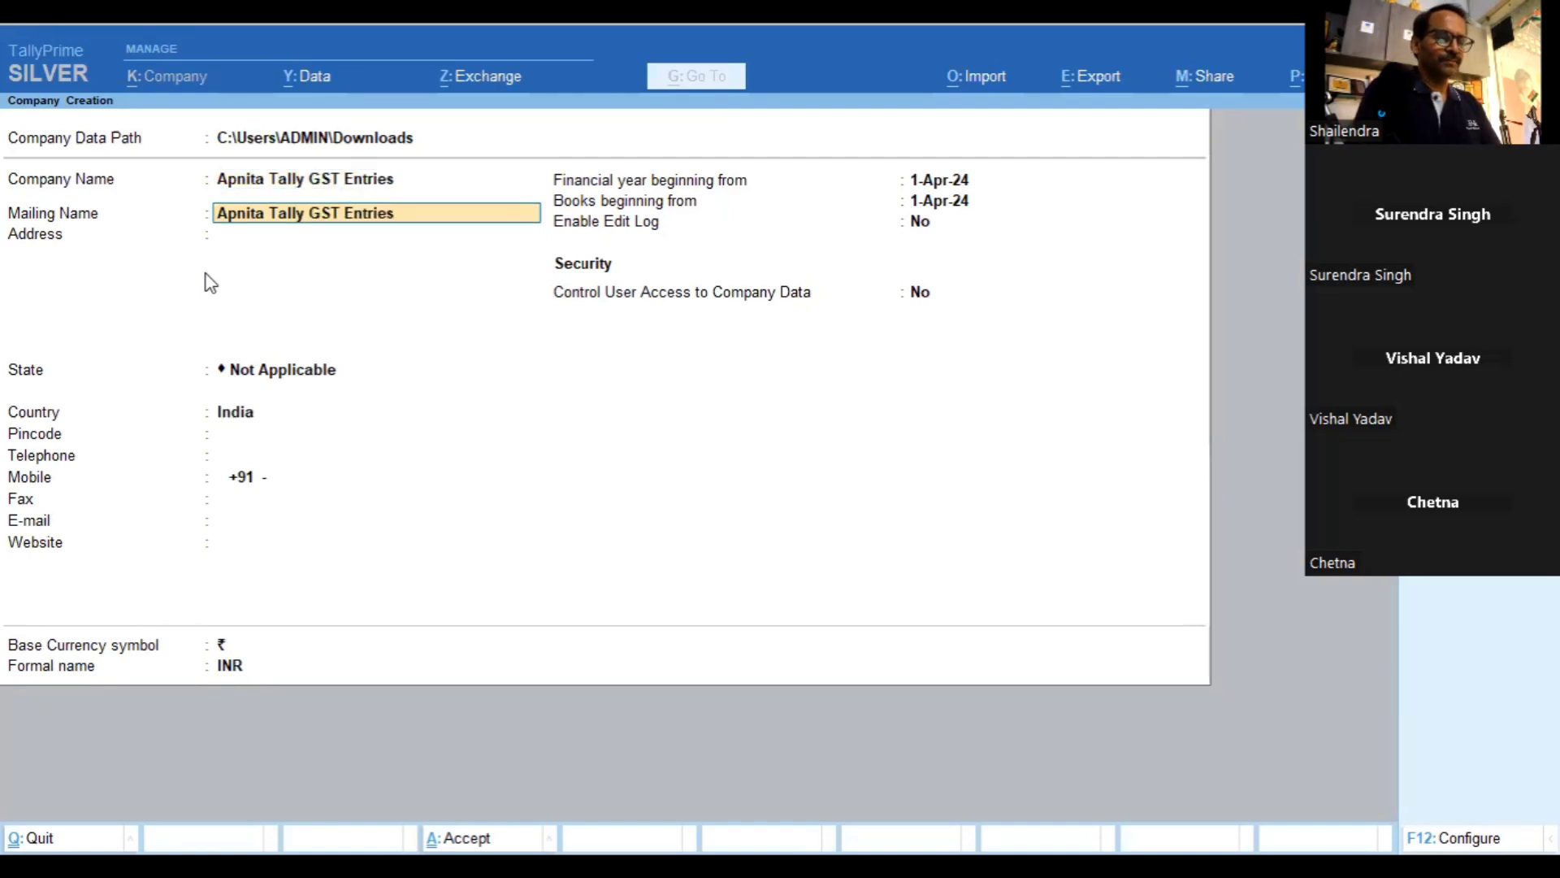
key("BackSpace")
key("BackSpace")
key("BackSpace")
key("BackSpace")
key("BackSpace")
key("BackSpace")
key("BackSpace")
key("BackSpace")
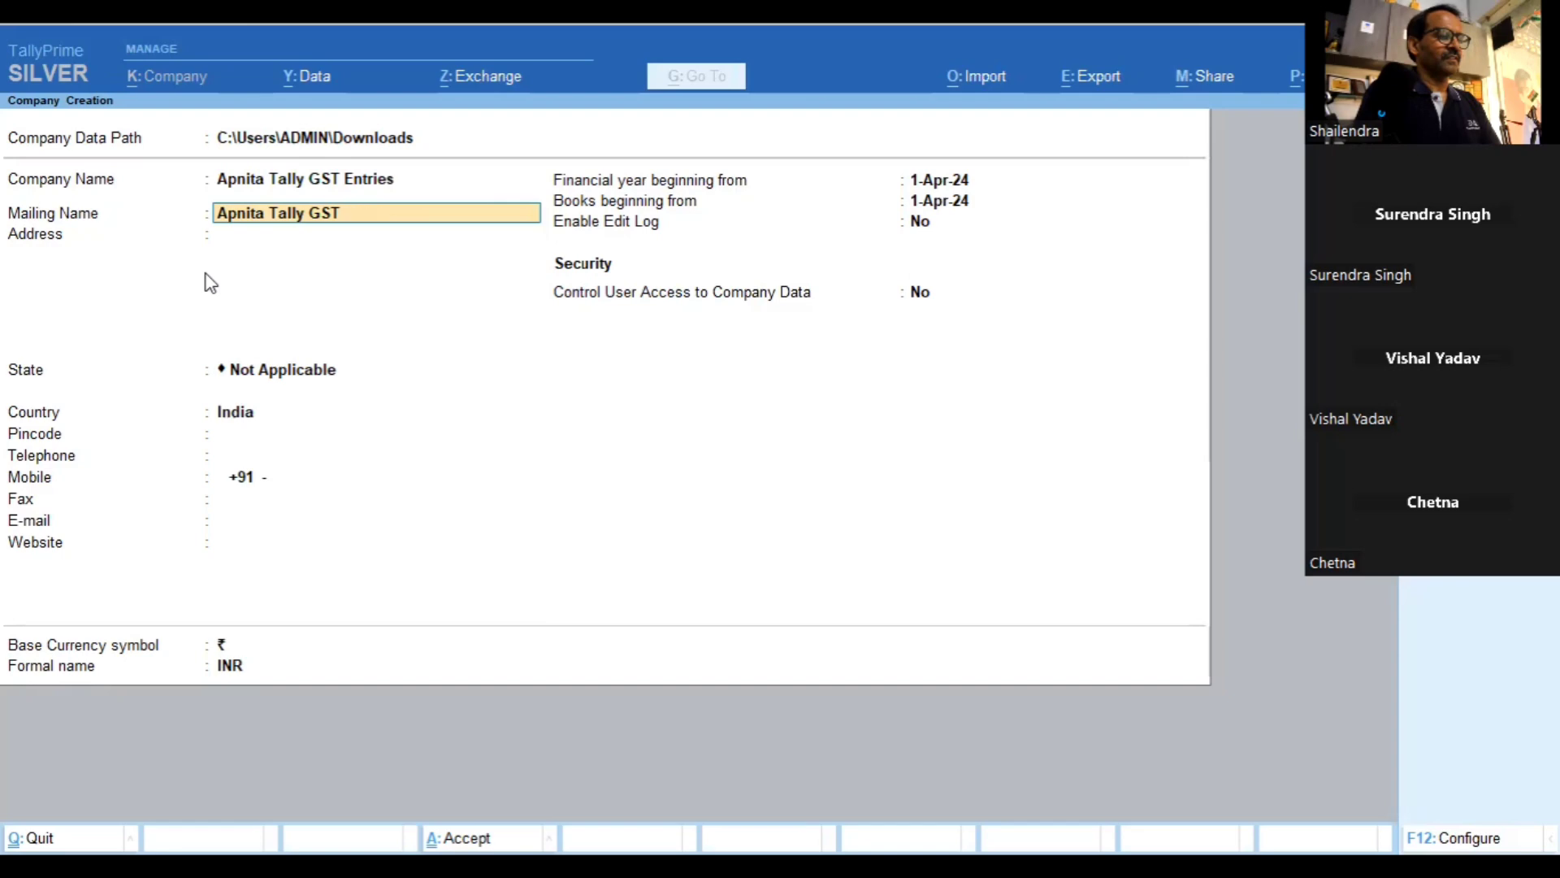
key("BackSpace")
key("BackSpace")
key("BackSpace")
key("BackSpace")
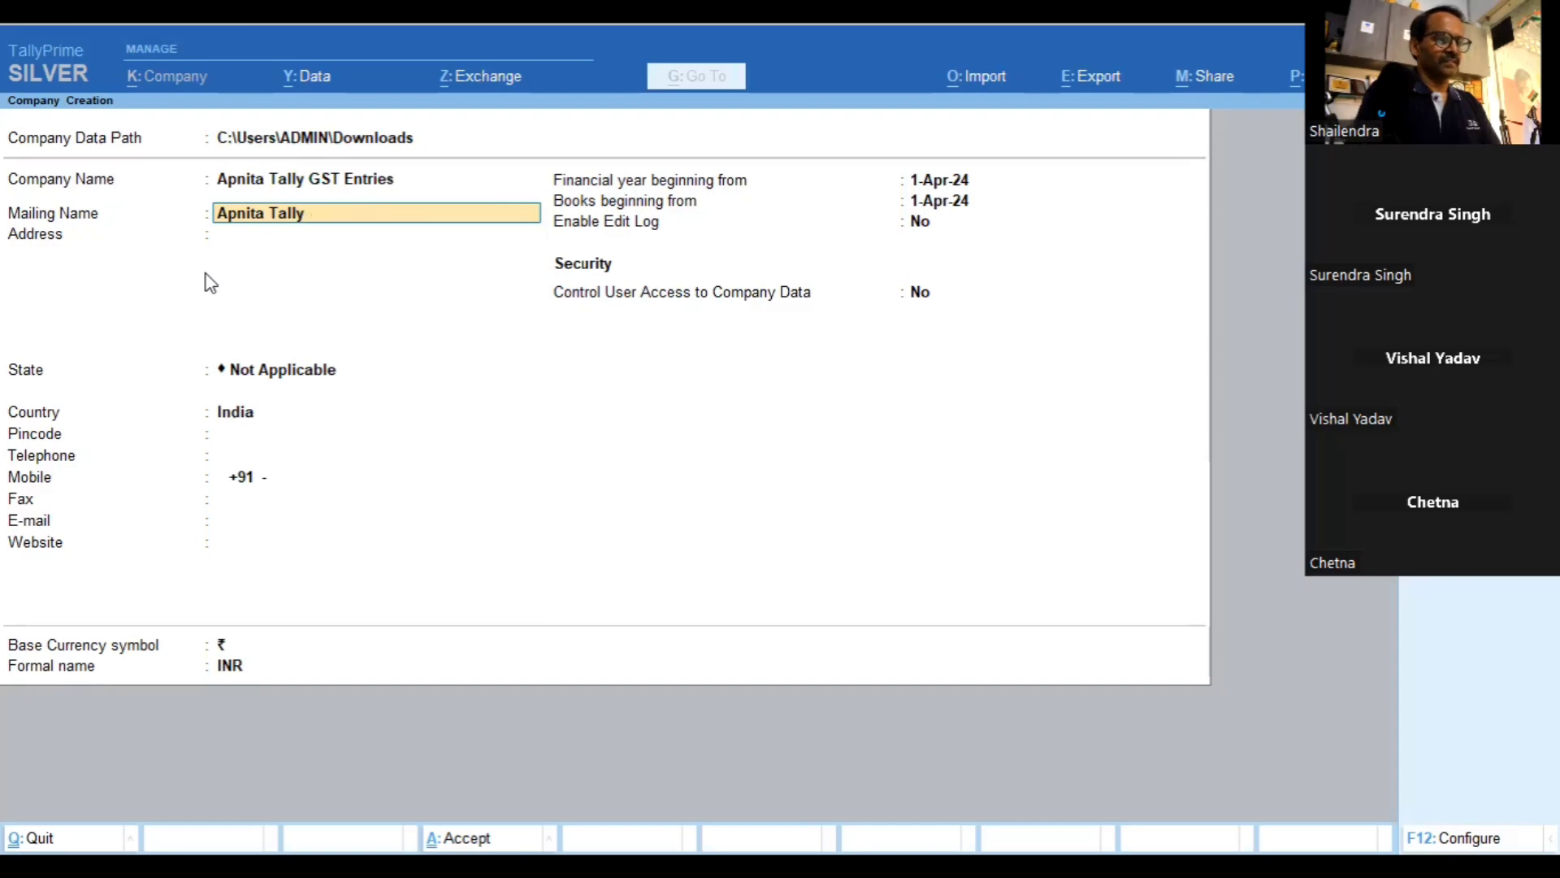
key("Return")
Enter the company address, select Haryana as the state, and fill in the pincode
type("M")
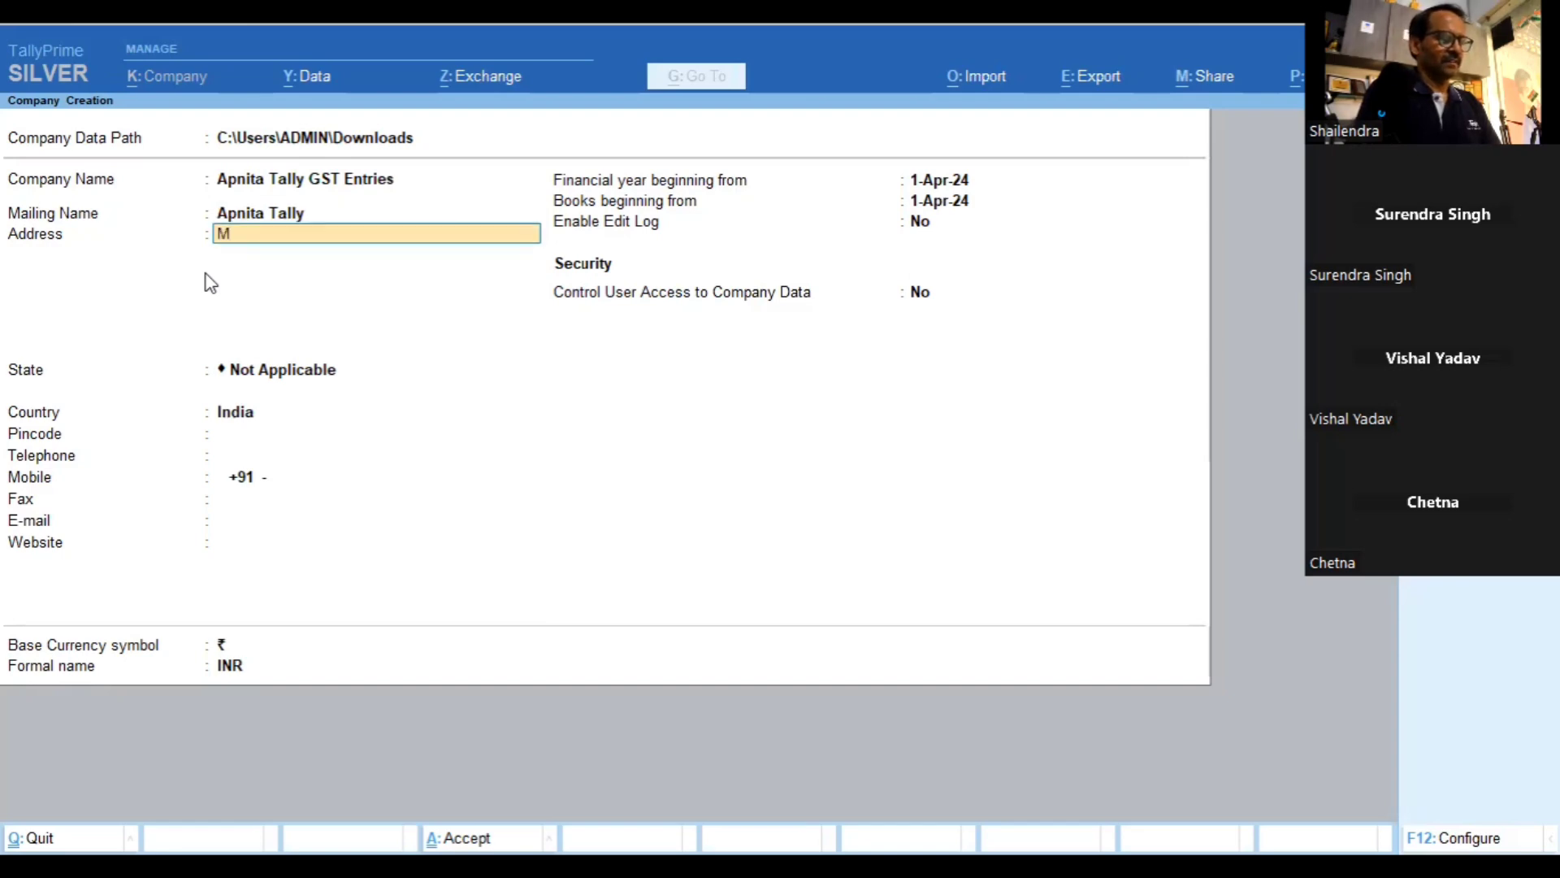
type("odelt Woo")
key("BackSpace")
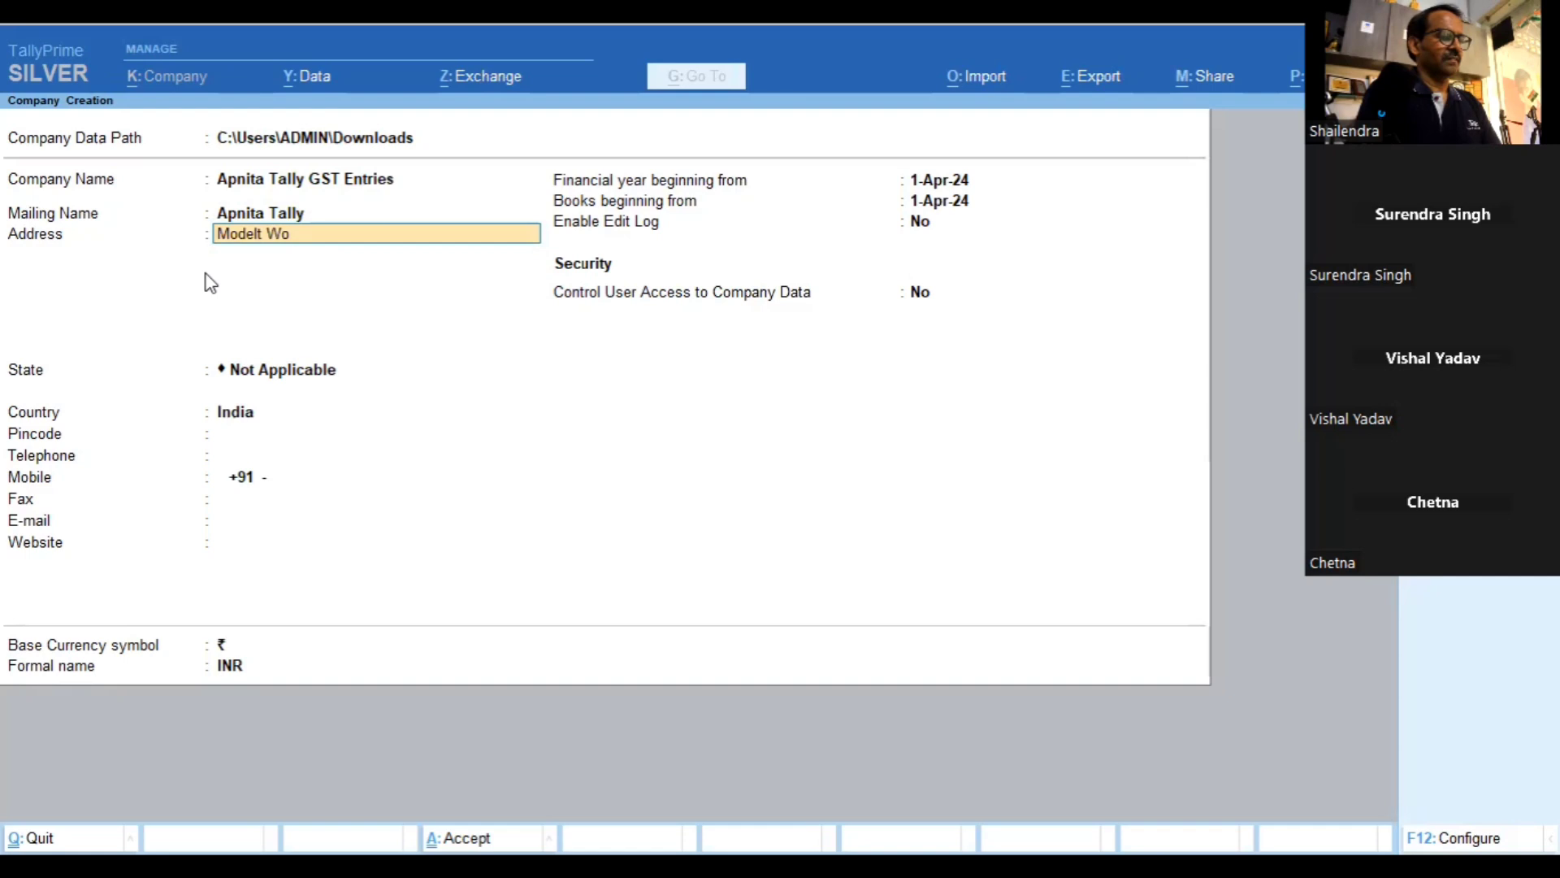
key("BackSpace")
key("BackSpace")
key("BackSpace")
key("BackSpace")
key("BackSpace")
type("l")
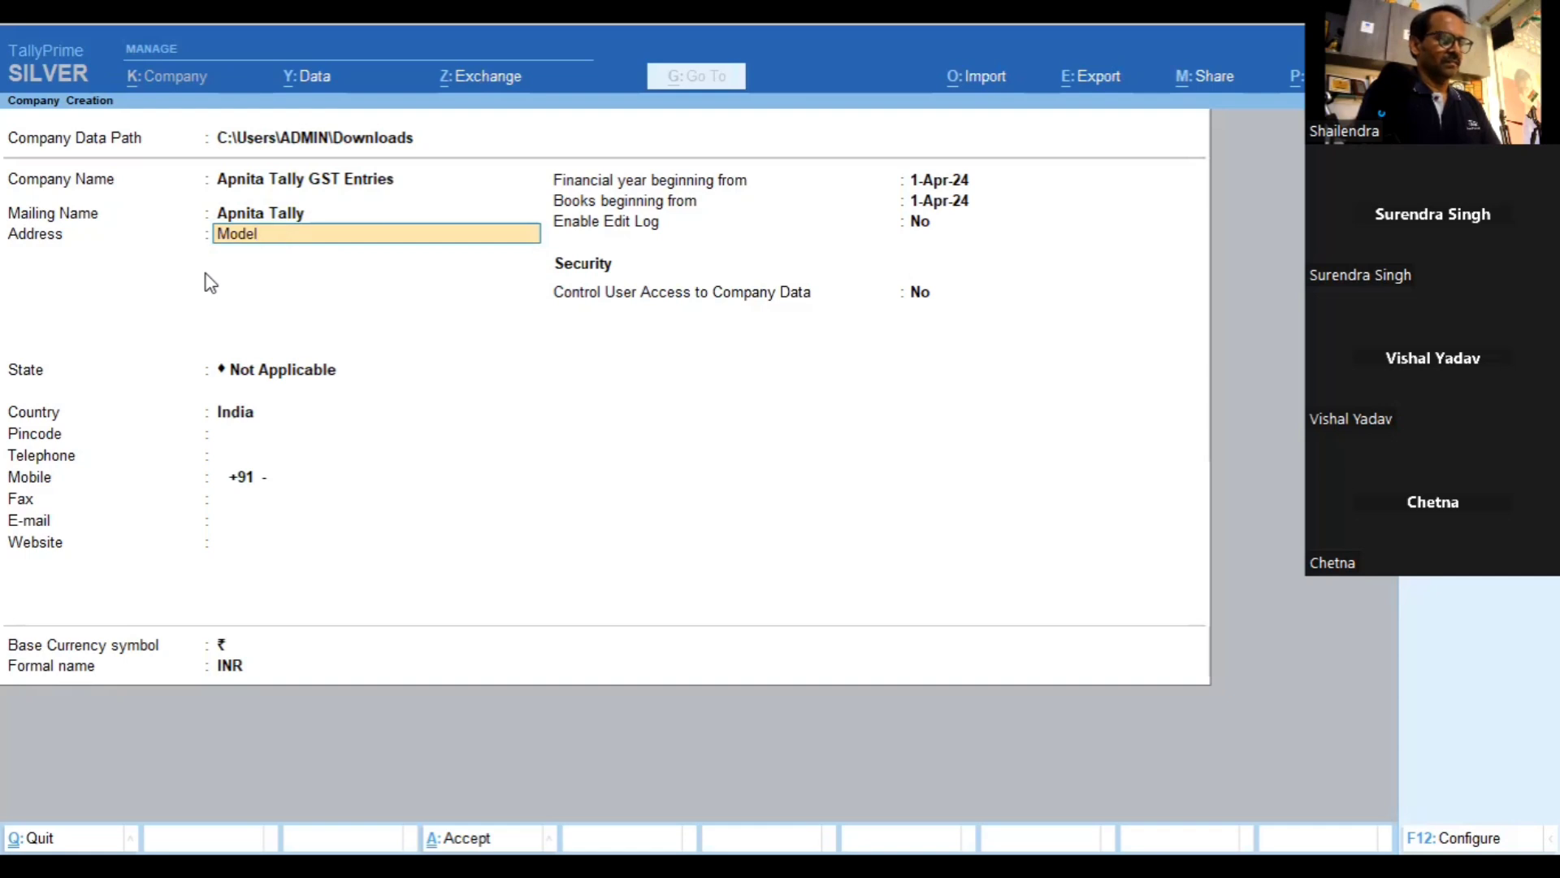
type(" Town, Rewari")
key("Return")
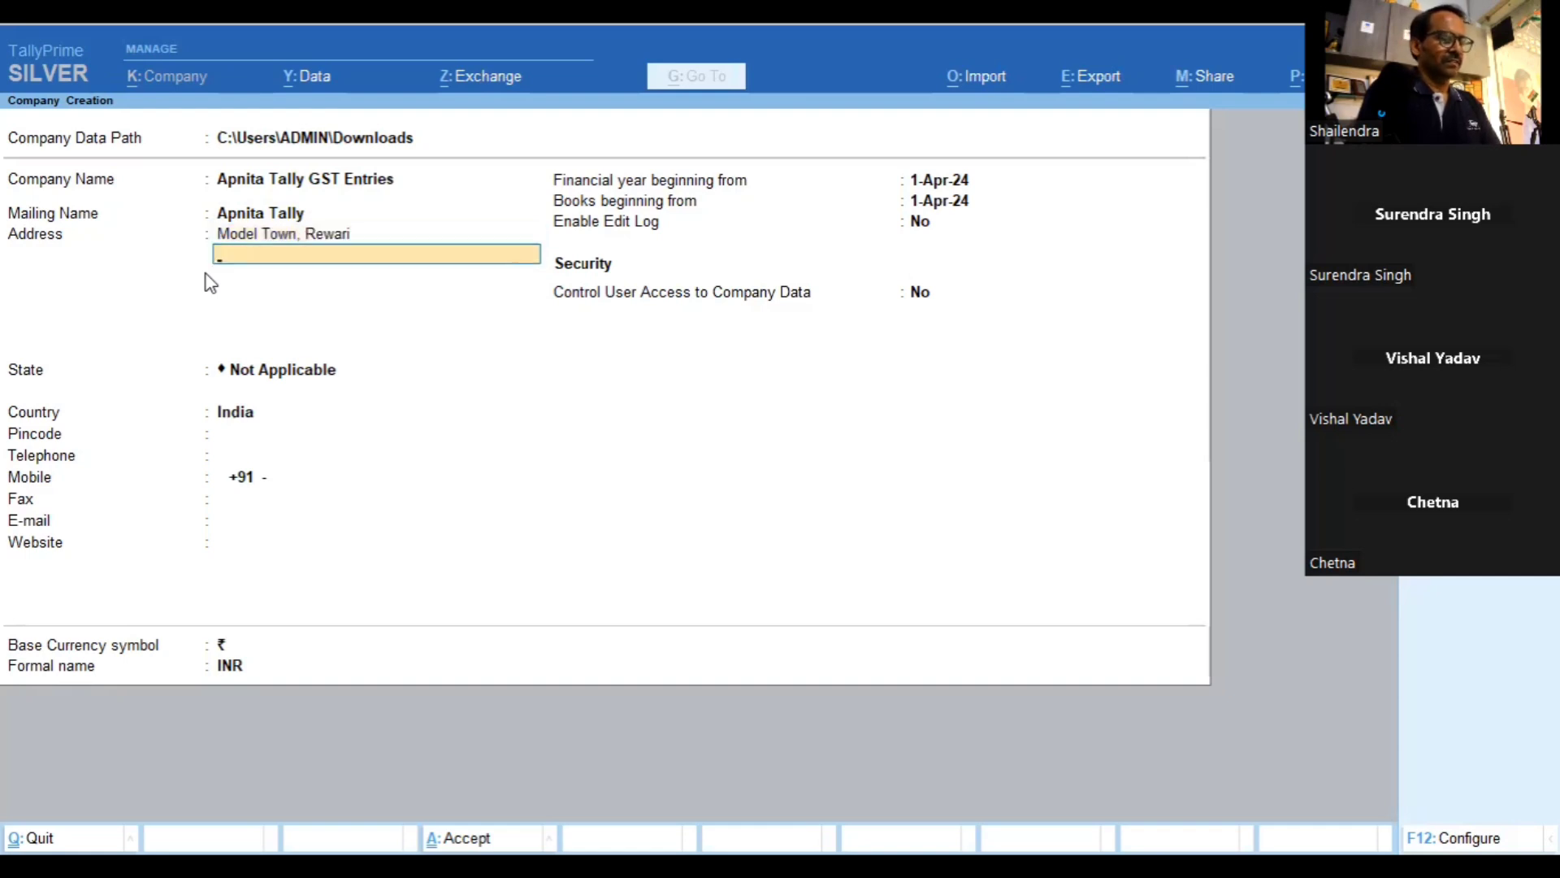
key("Return")
type("har")
key("Return")
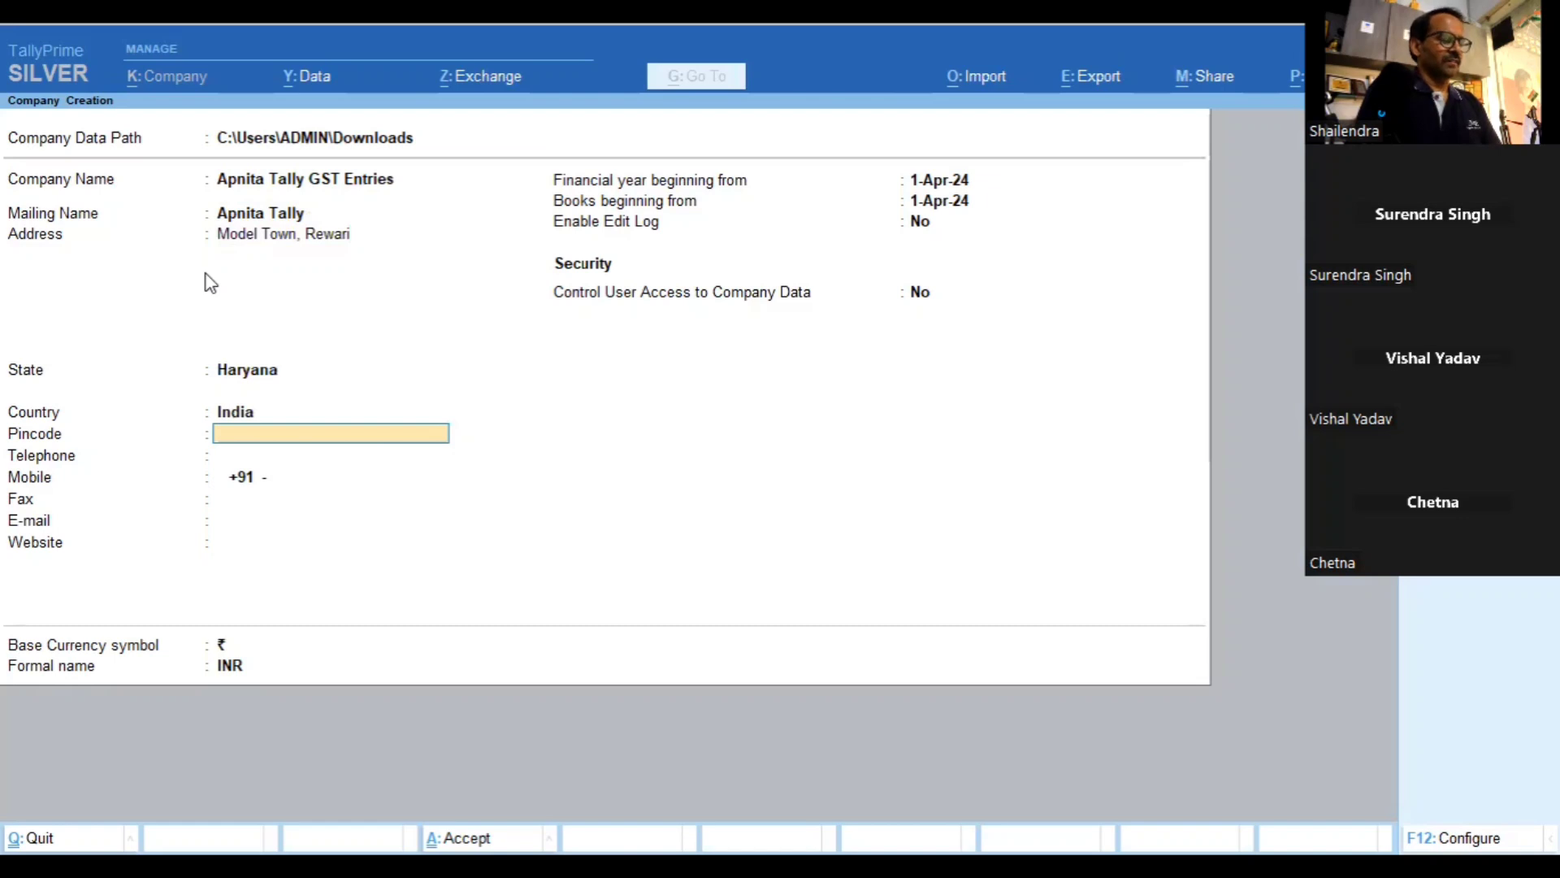
type("123401")
key("Return")
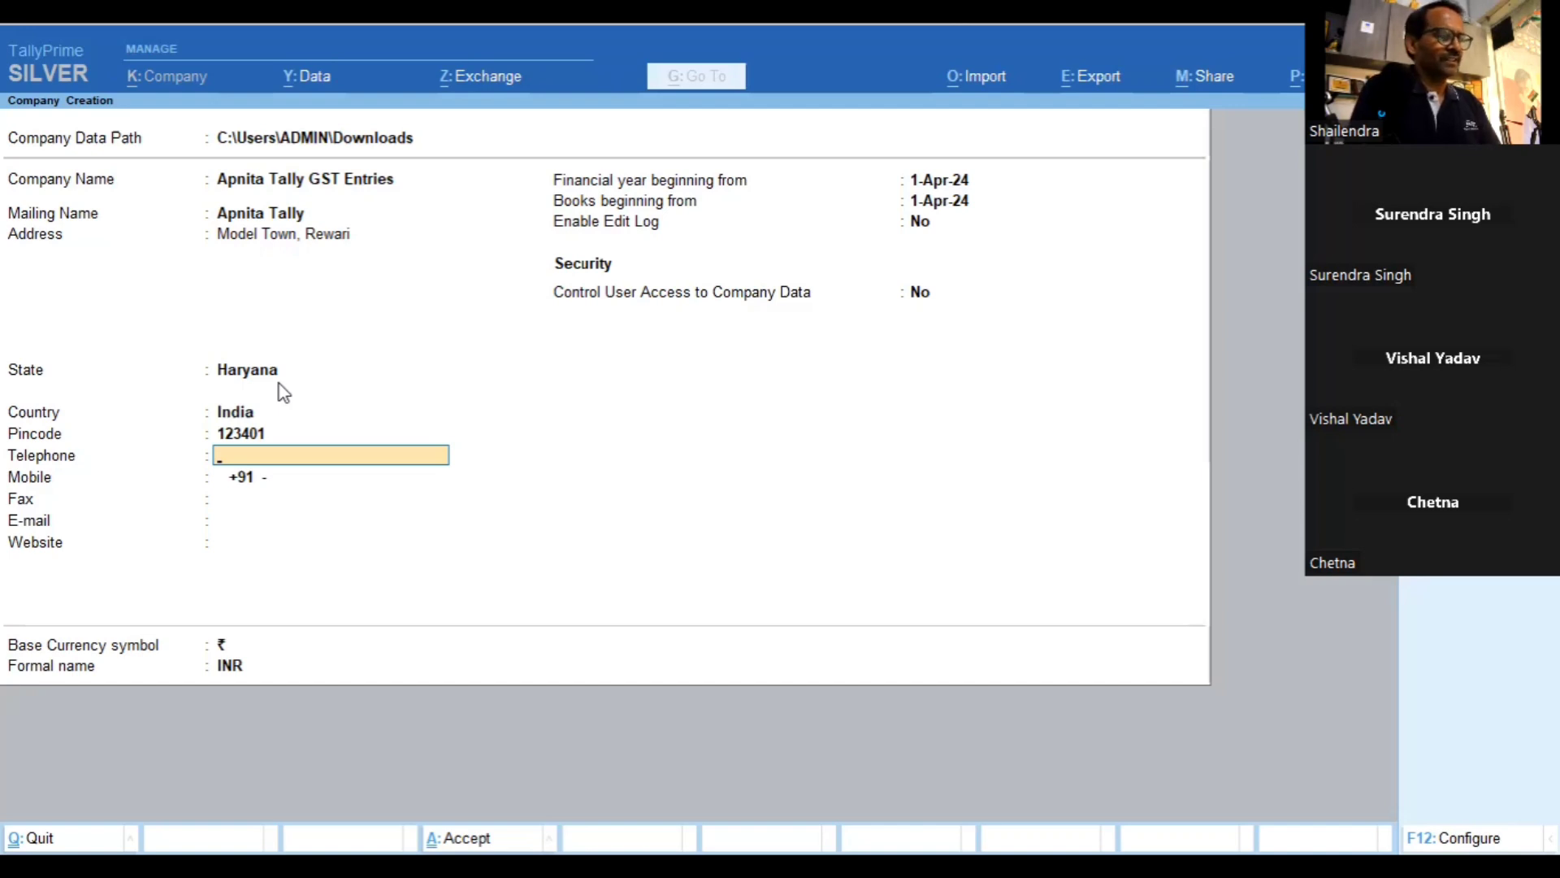
Leave telephone and mobile blank, keep Edit Log off, and accept to create the company
key("Return")
key("Return")
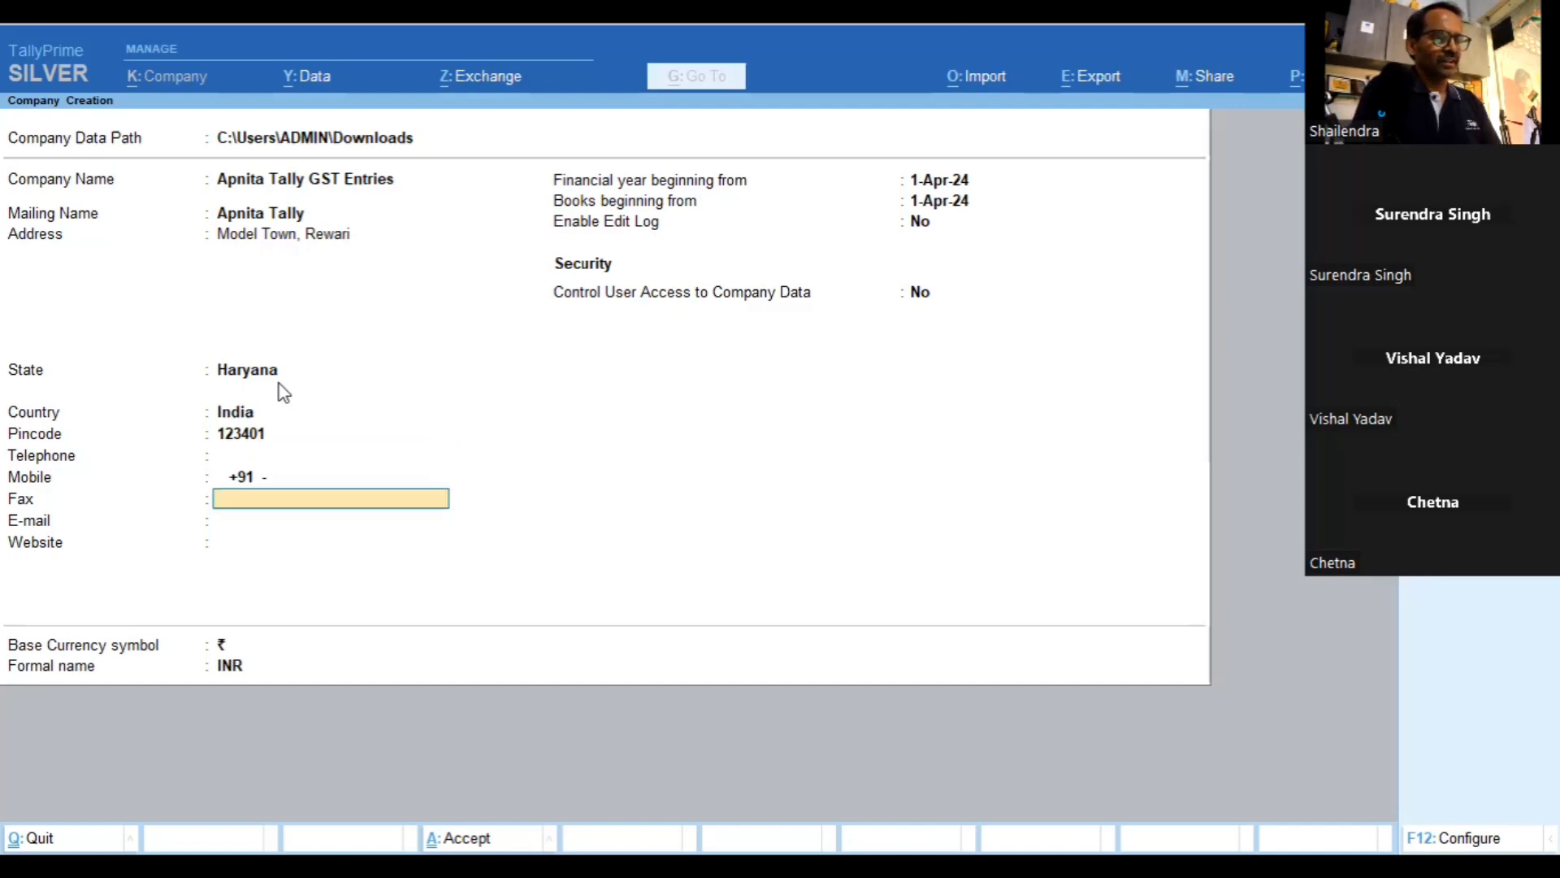
key("Return")
key("Return")
key("Return")
key("Return")
key("Return")
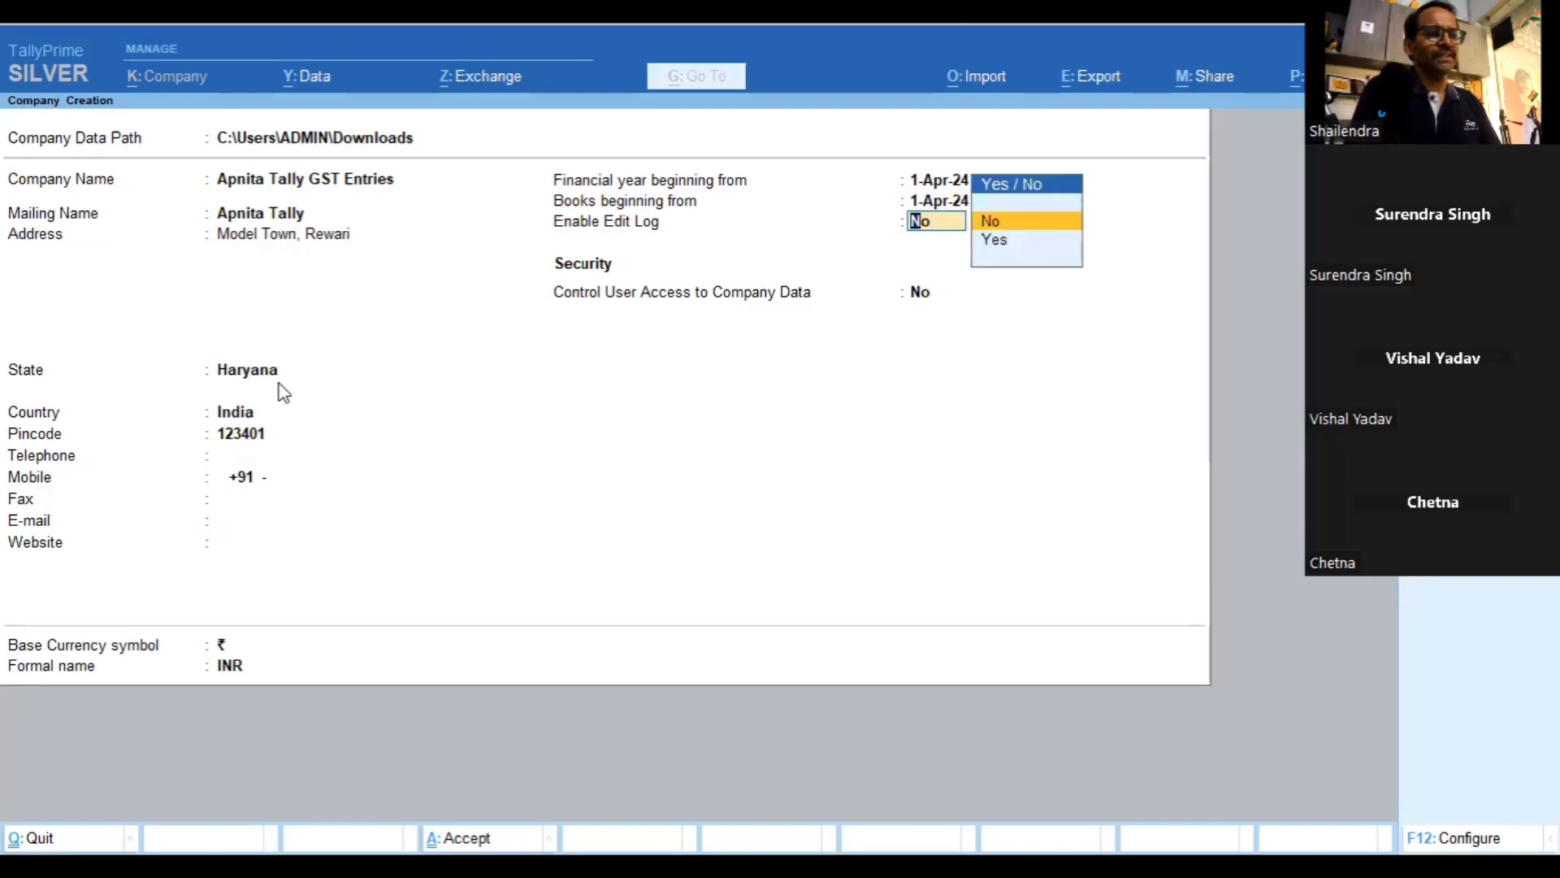
key("Return")
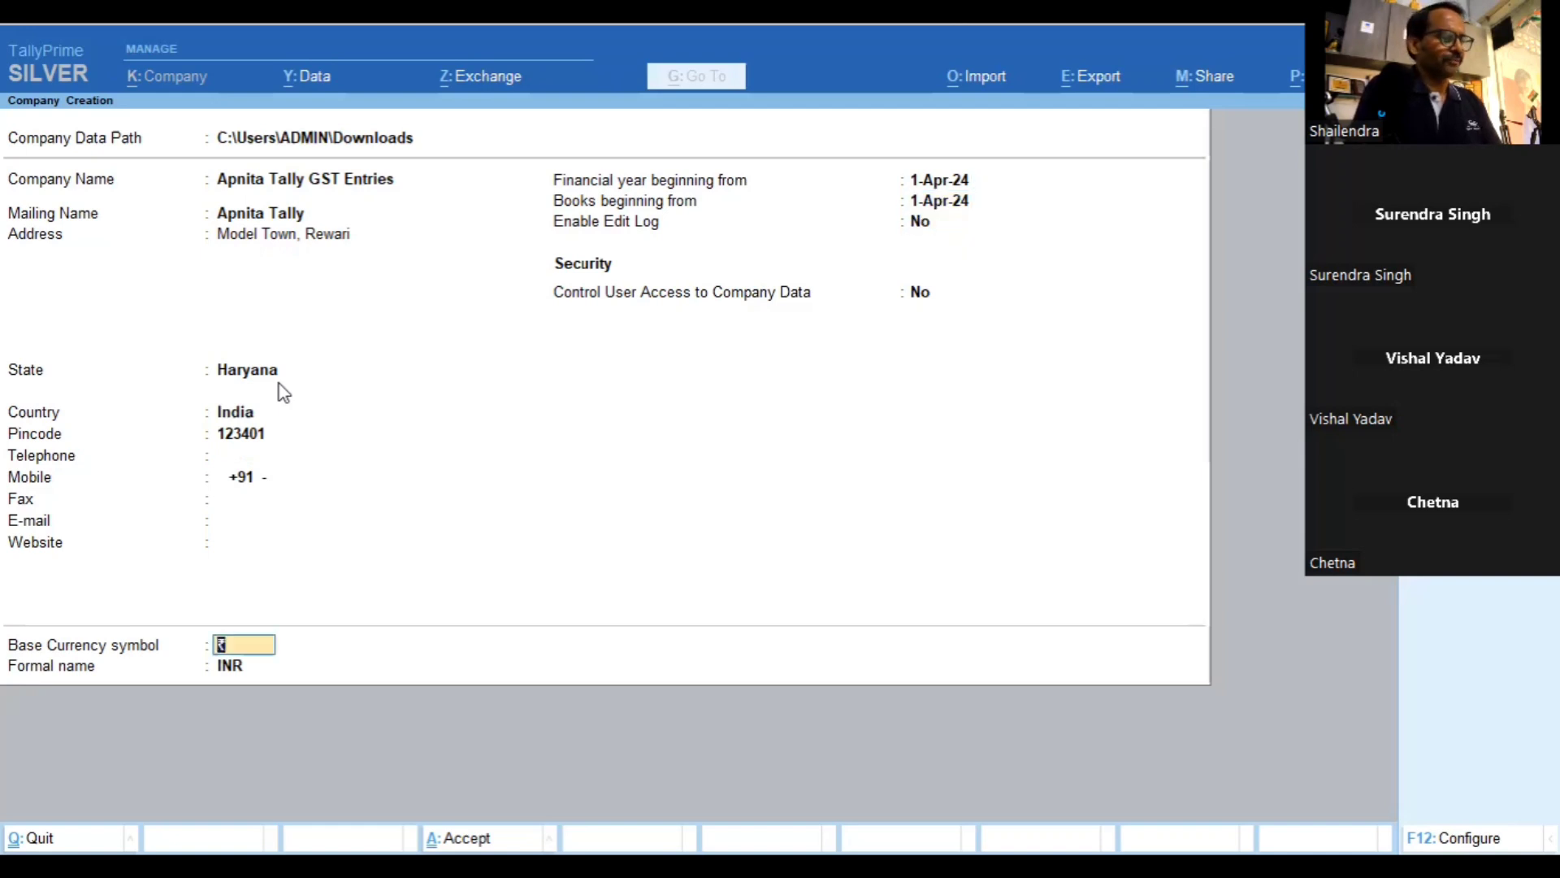
key("Return")
key("Return")
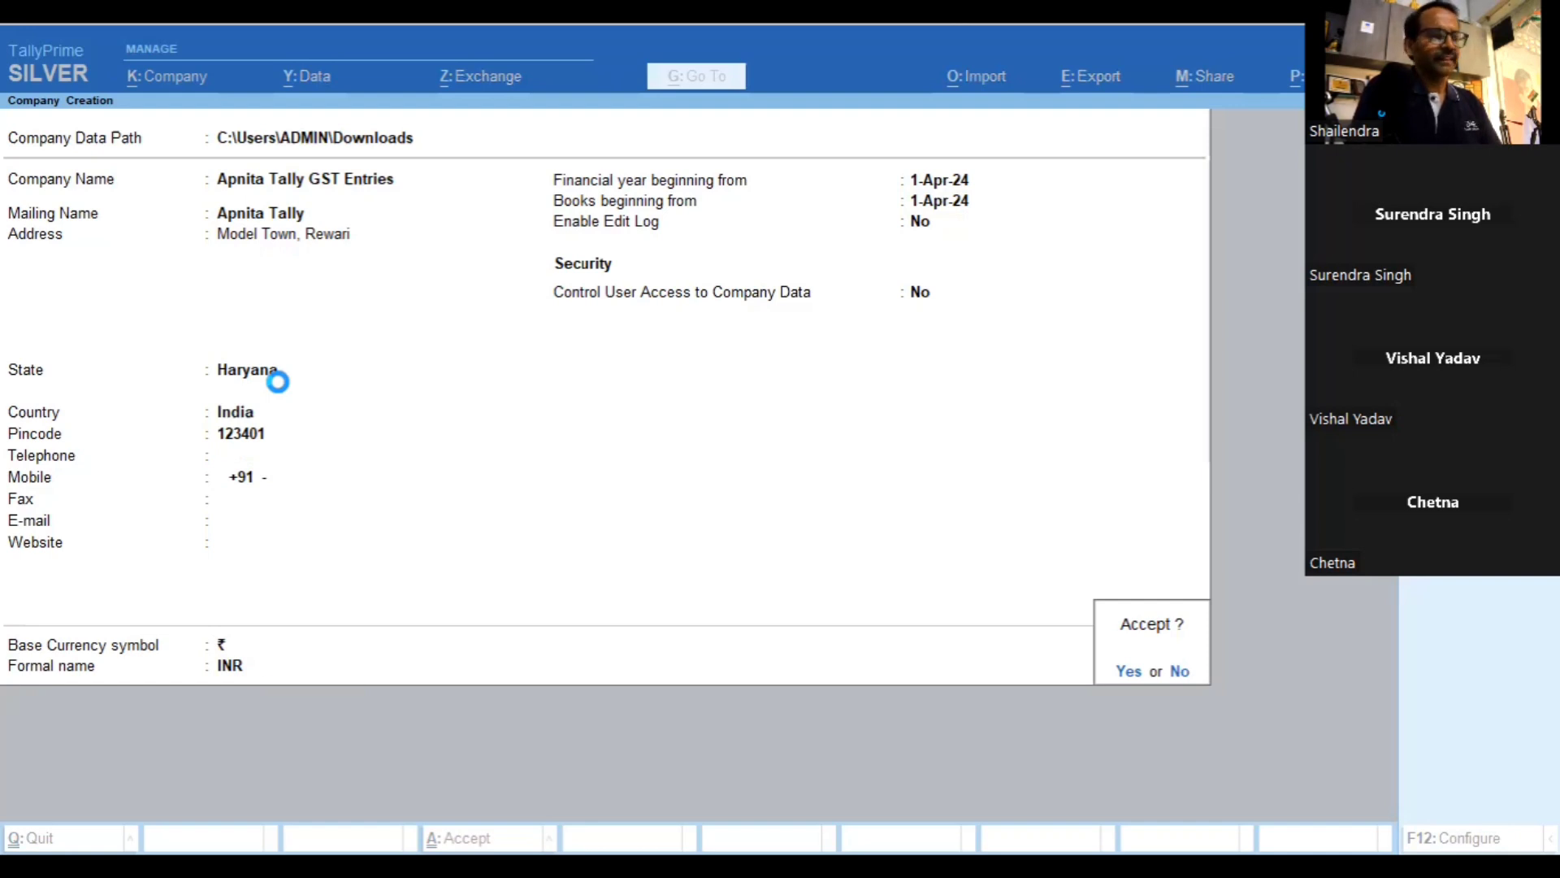
key("Down")
key("Down")
key("Down")
key("Down")
key("Down")
key("Down")
key("Down")
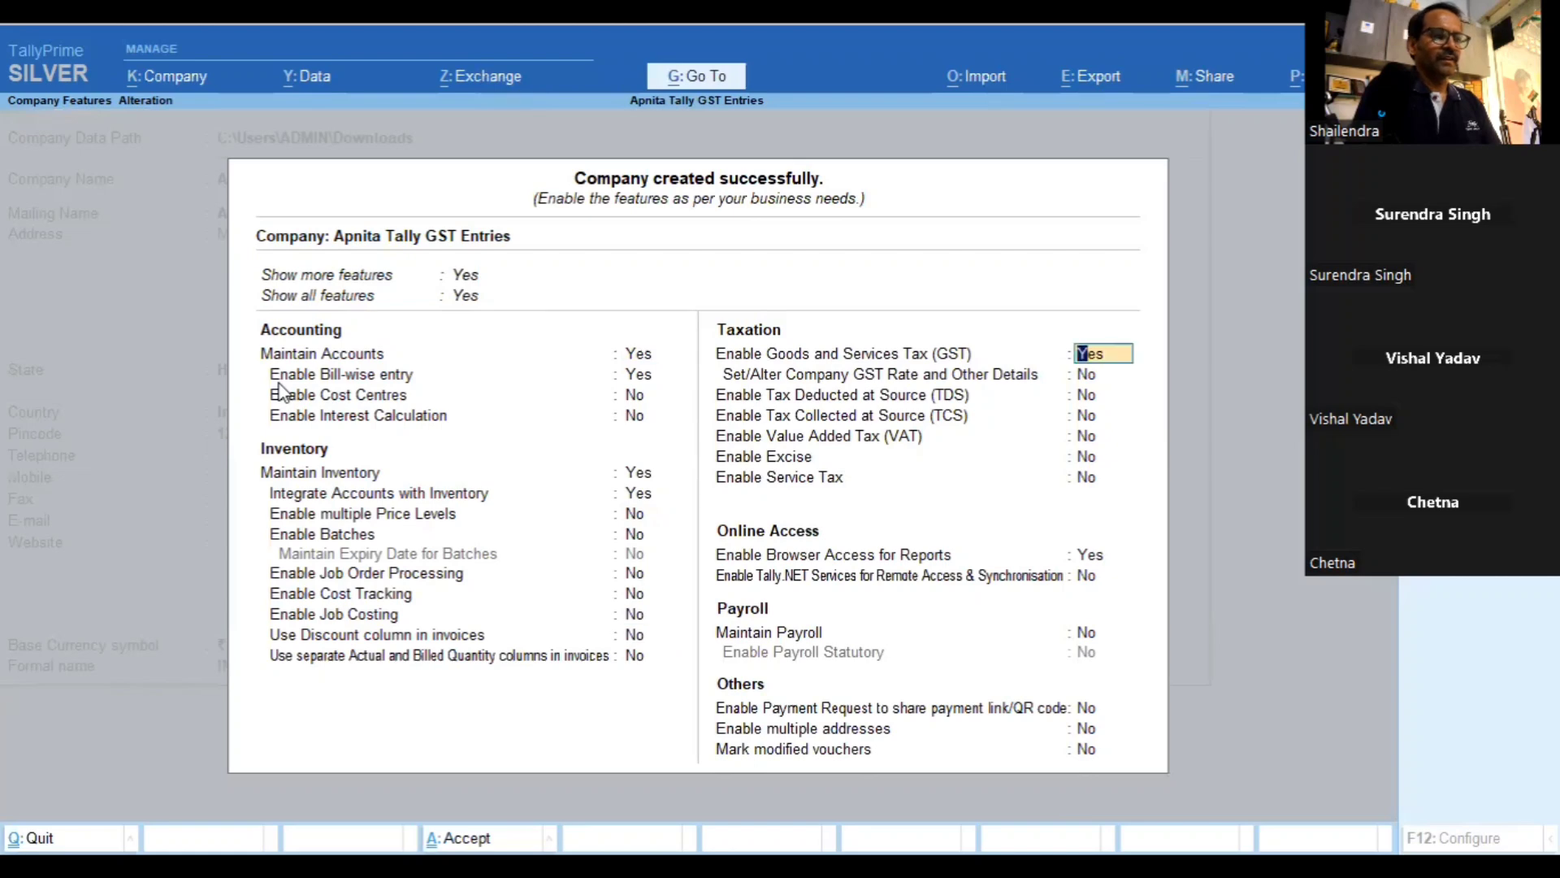
Enable GST with Haryana as the state, enter the company GSTIN, and leave e-Invoicing off
key("Return")
key("Return")
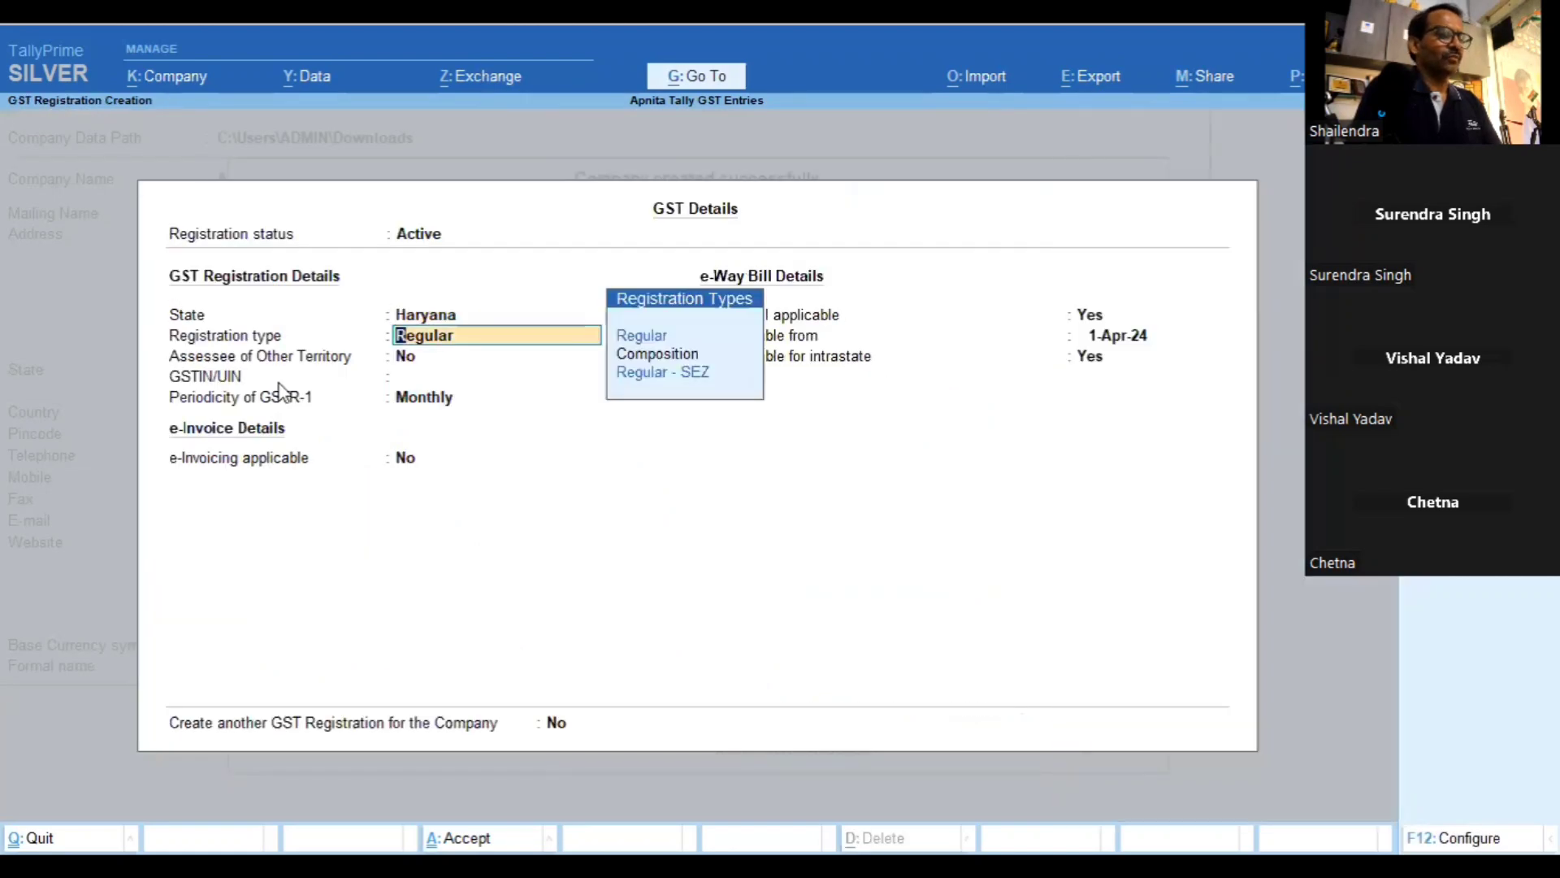
key("Return")
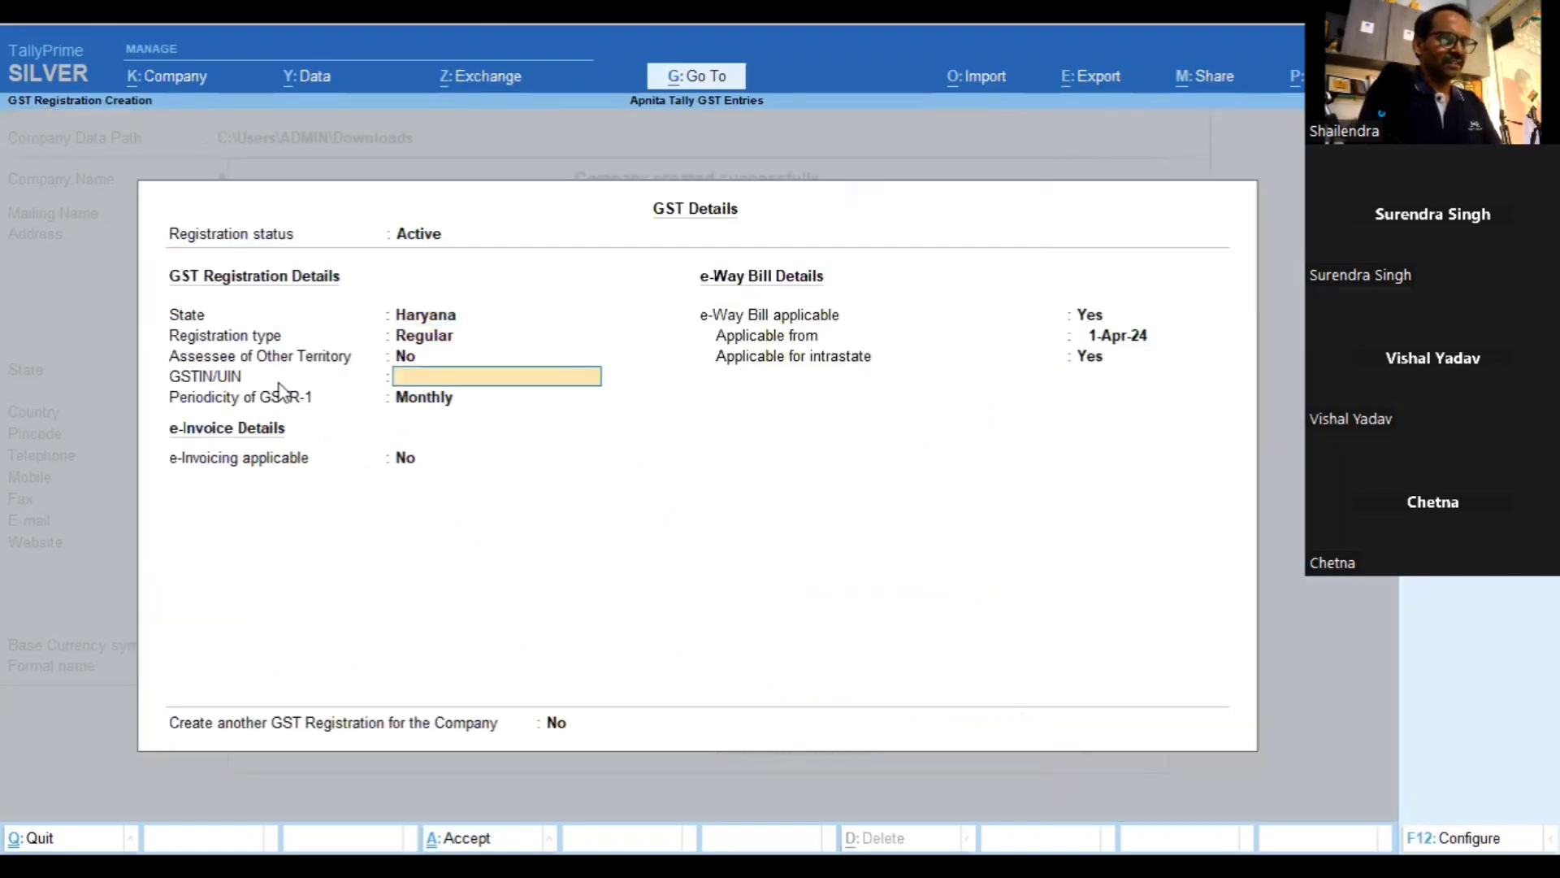
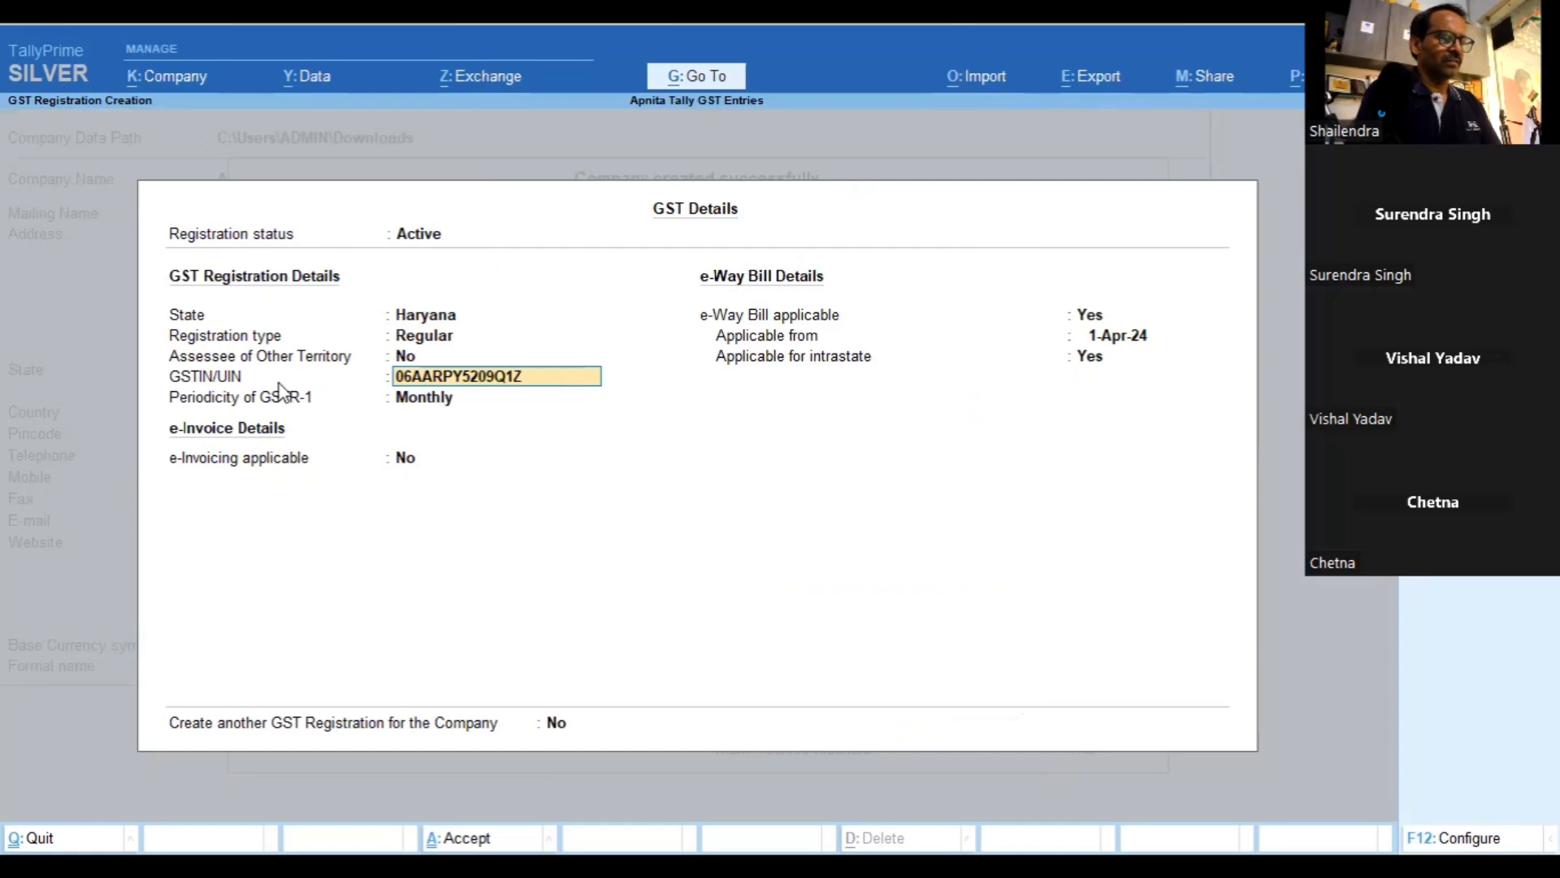
key("Return")
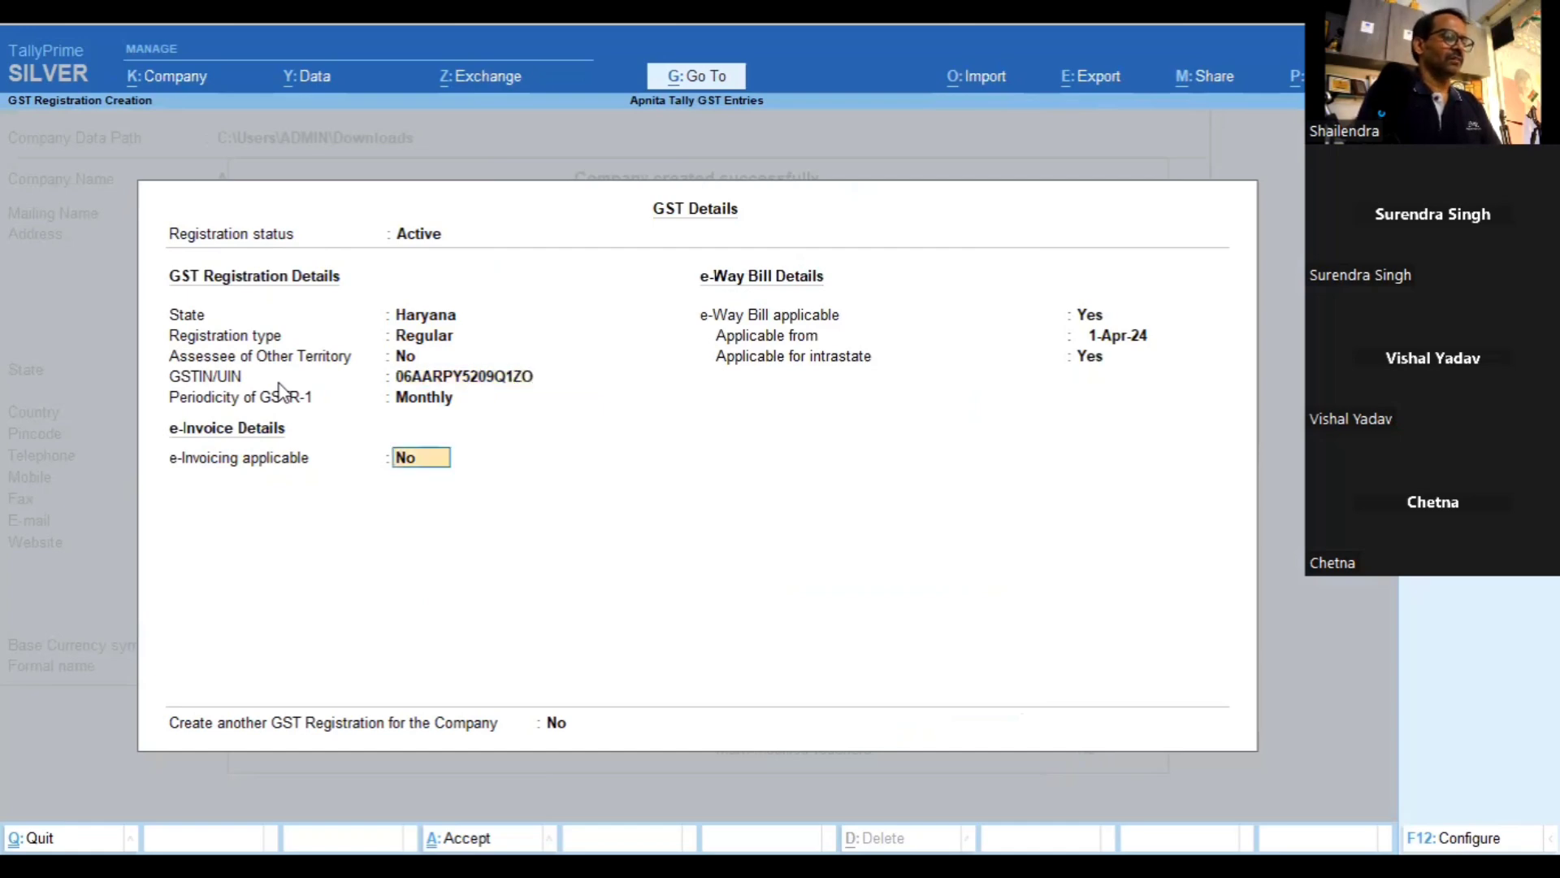
key("Return")
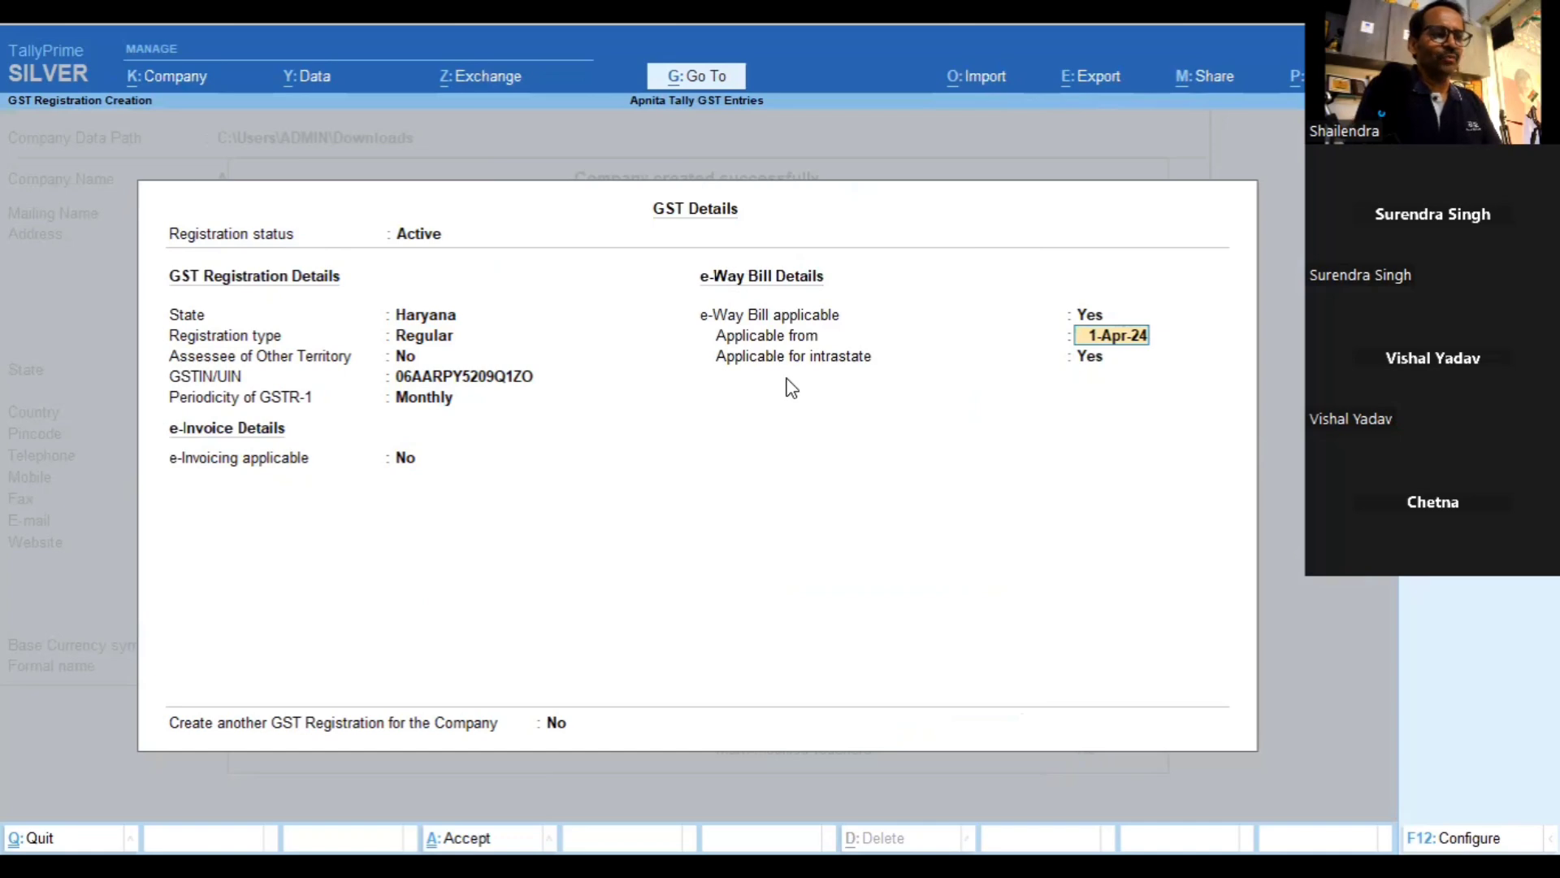
Set e-Way Bill applicable to No and save the GST details
key("Up")
type("n")
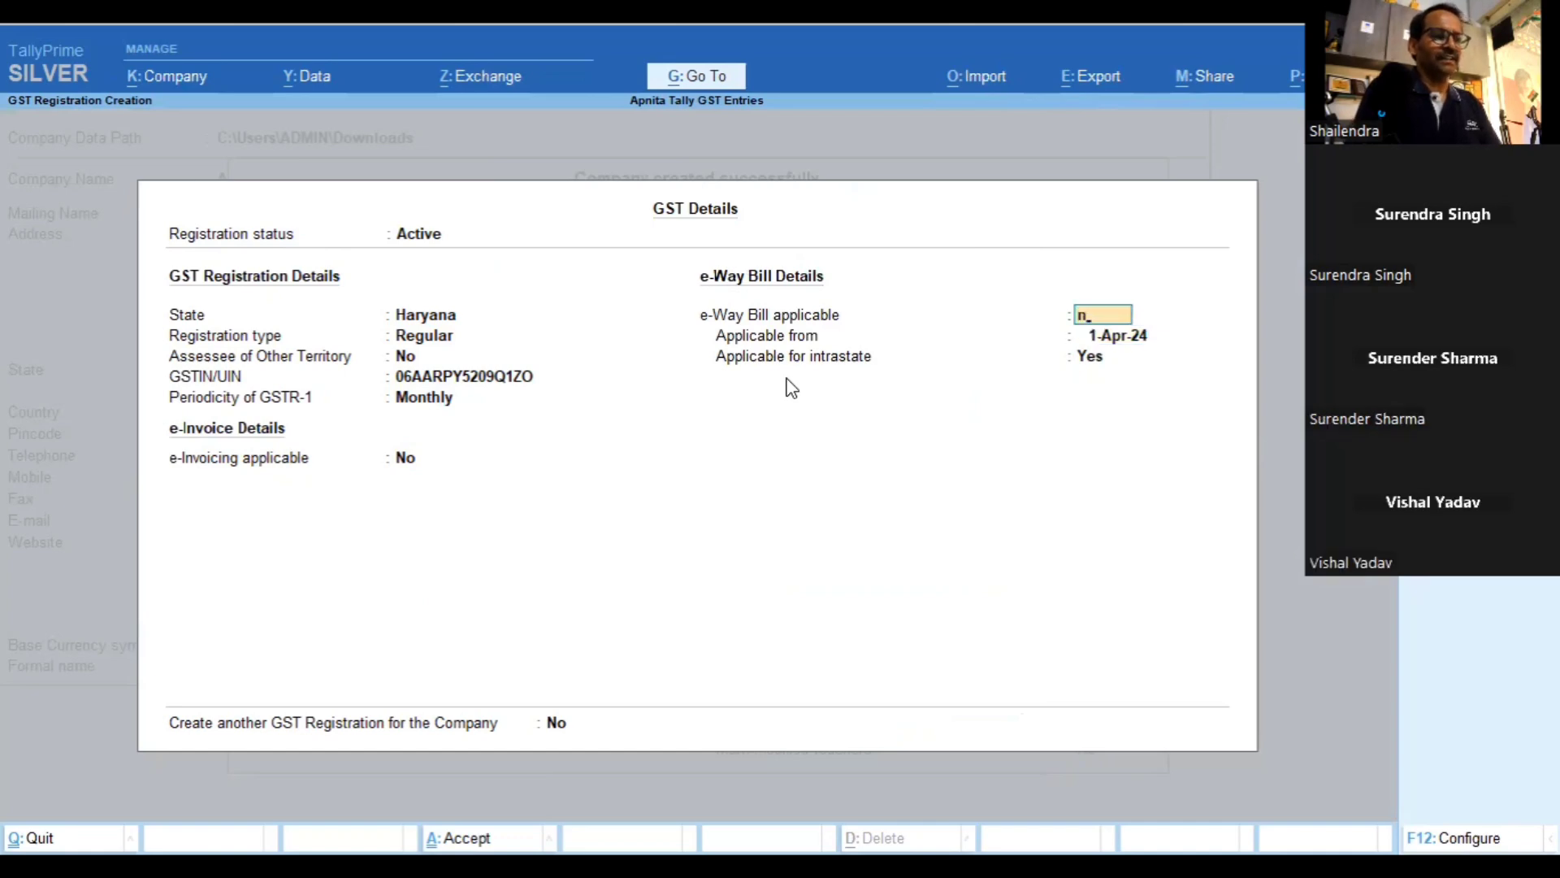
key("Return")
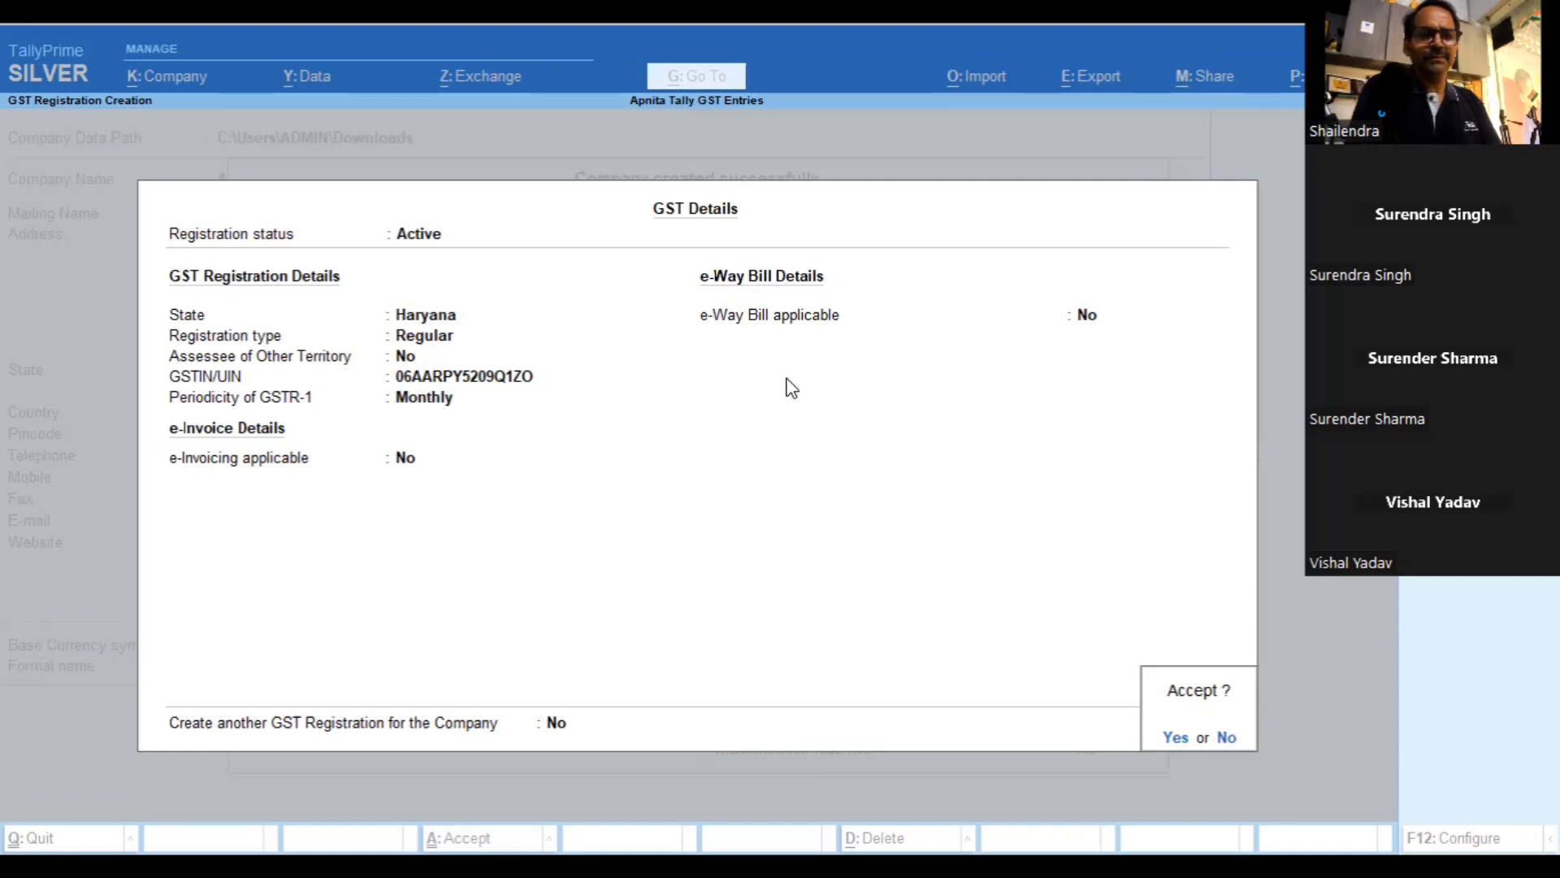
key("Return")
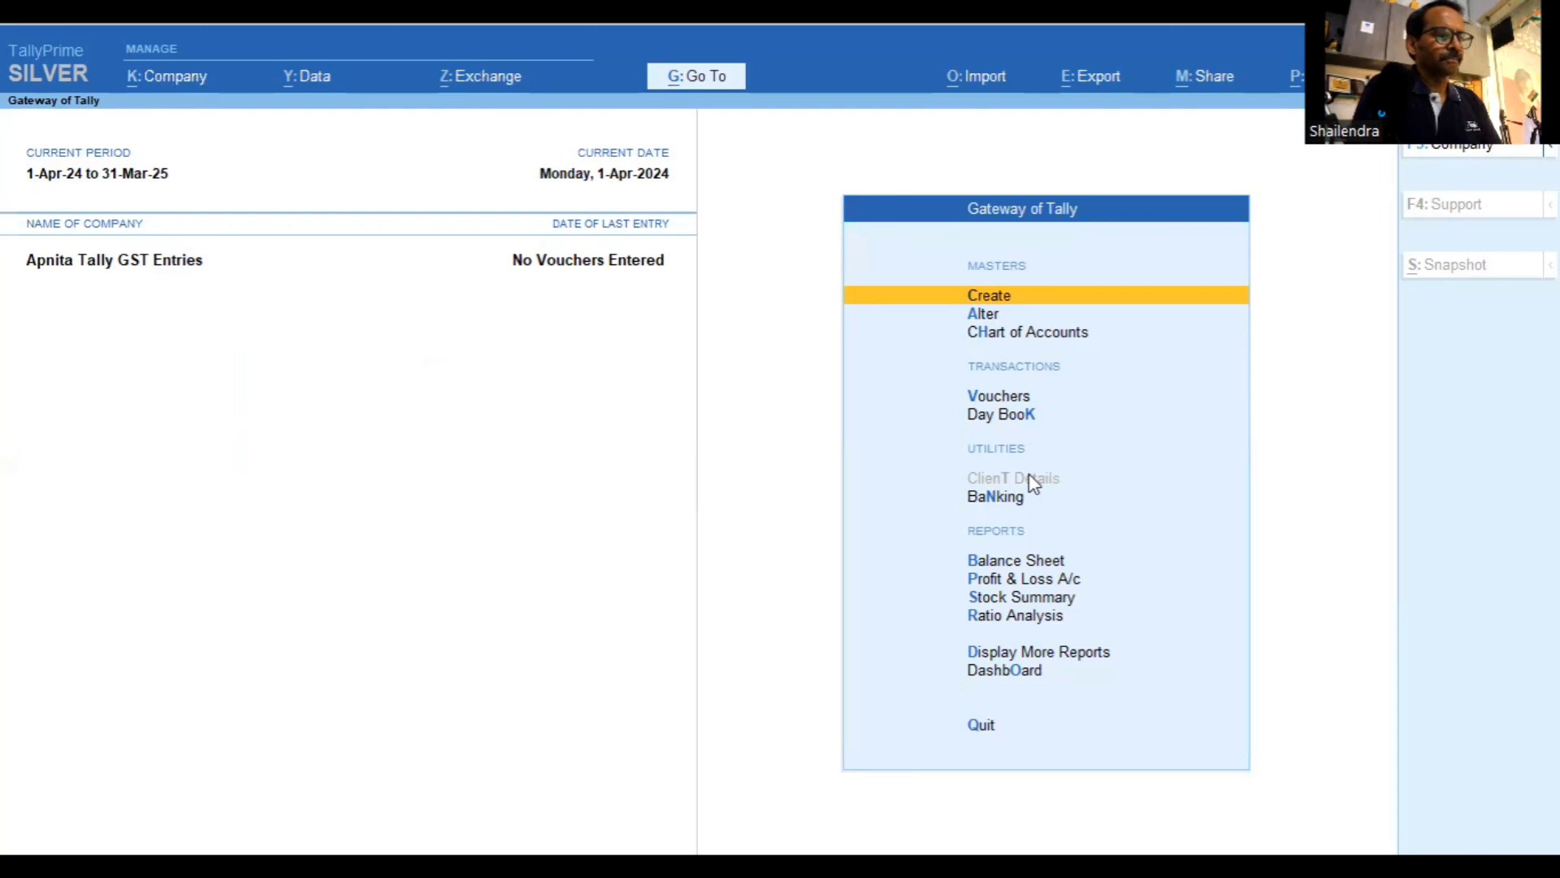
key("Down")
key("Down")
key("Down")
key("Down")
key("Up")
key("Up")
key("Up")
key("Up")
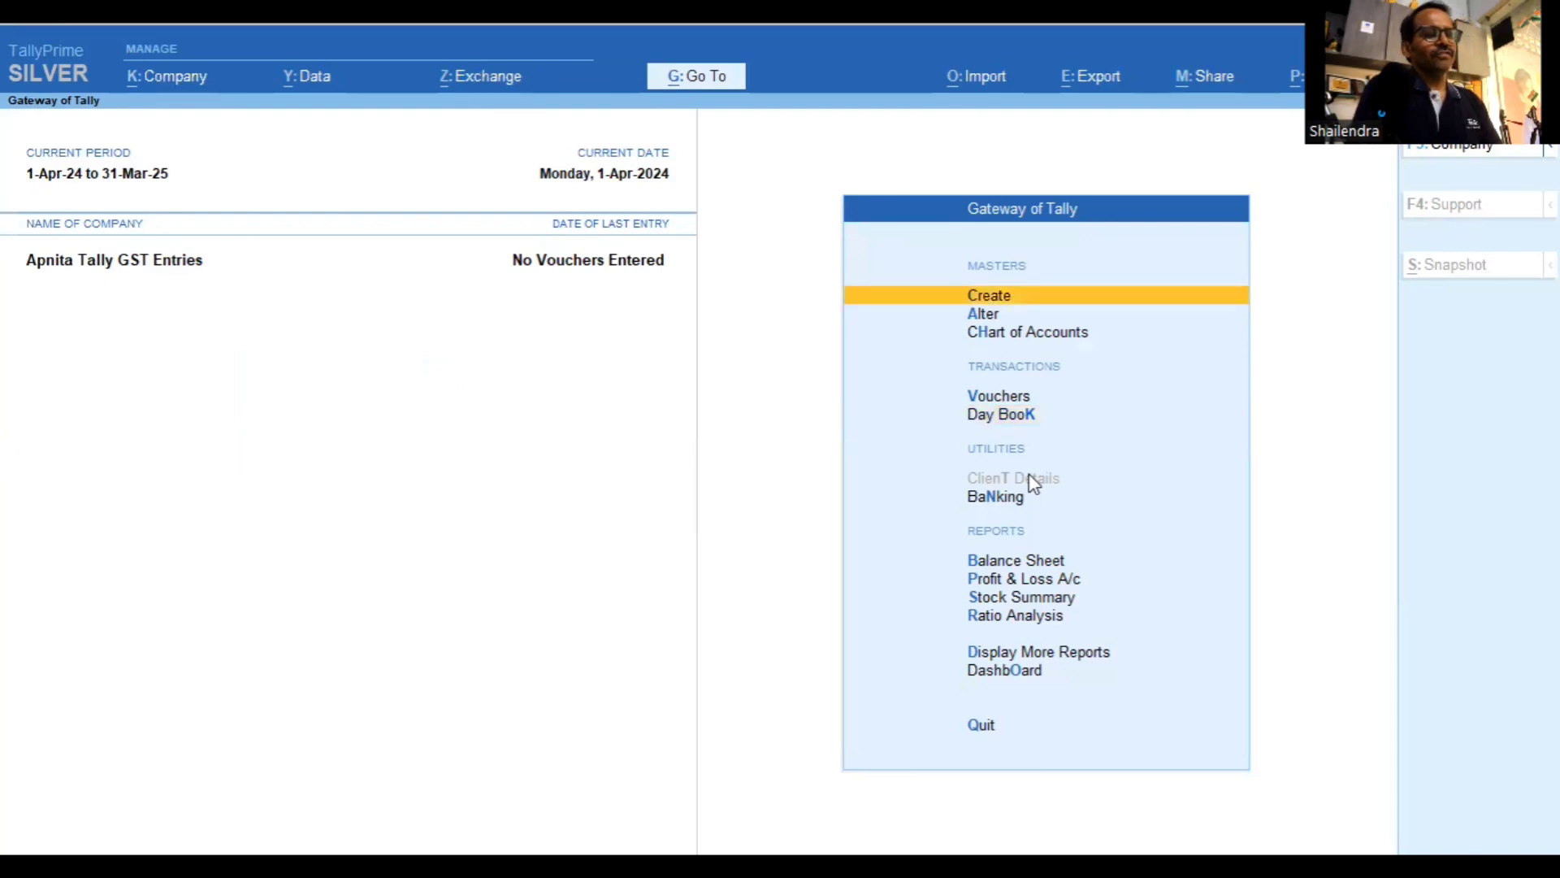
key("Down")
key("Down")
key("Down")
key("Down")
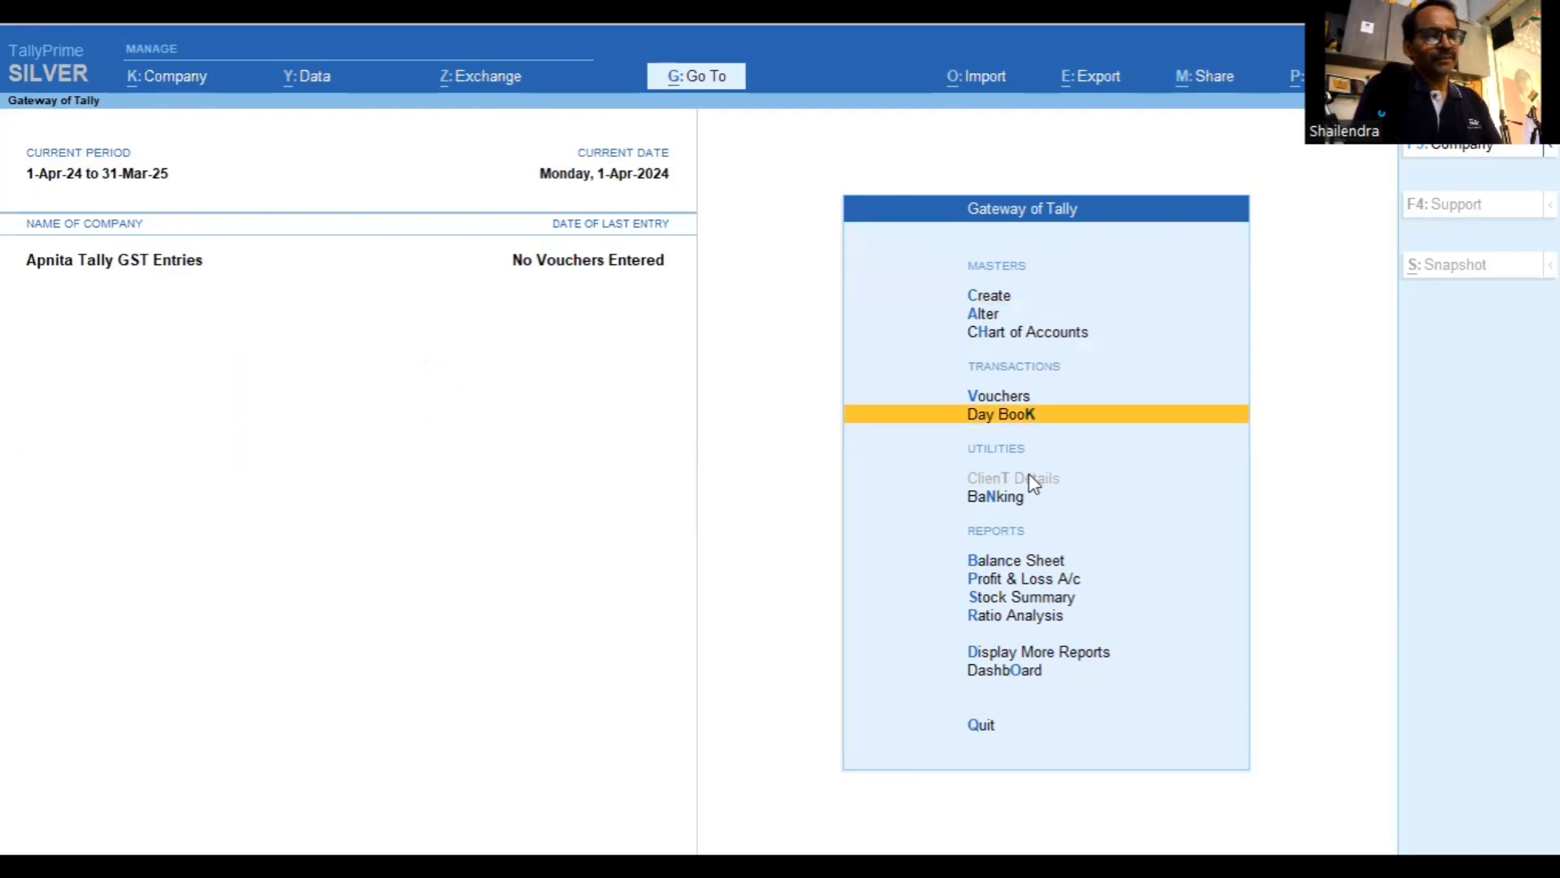
key("Up")
key("Up")
key("Up")
key("Up")
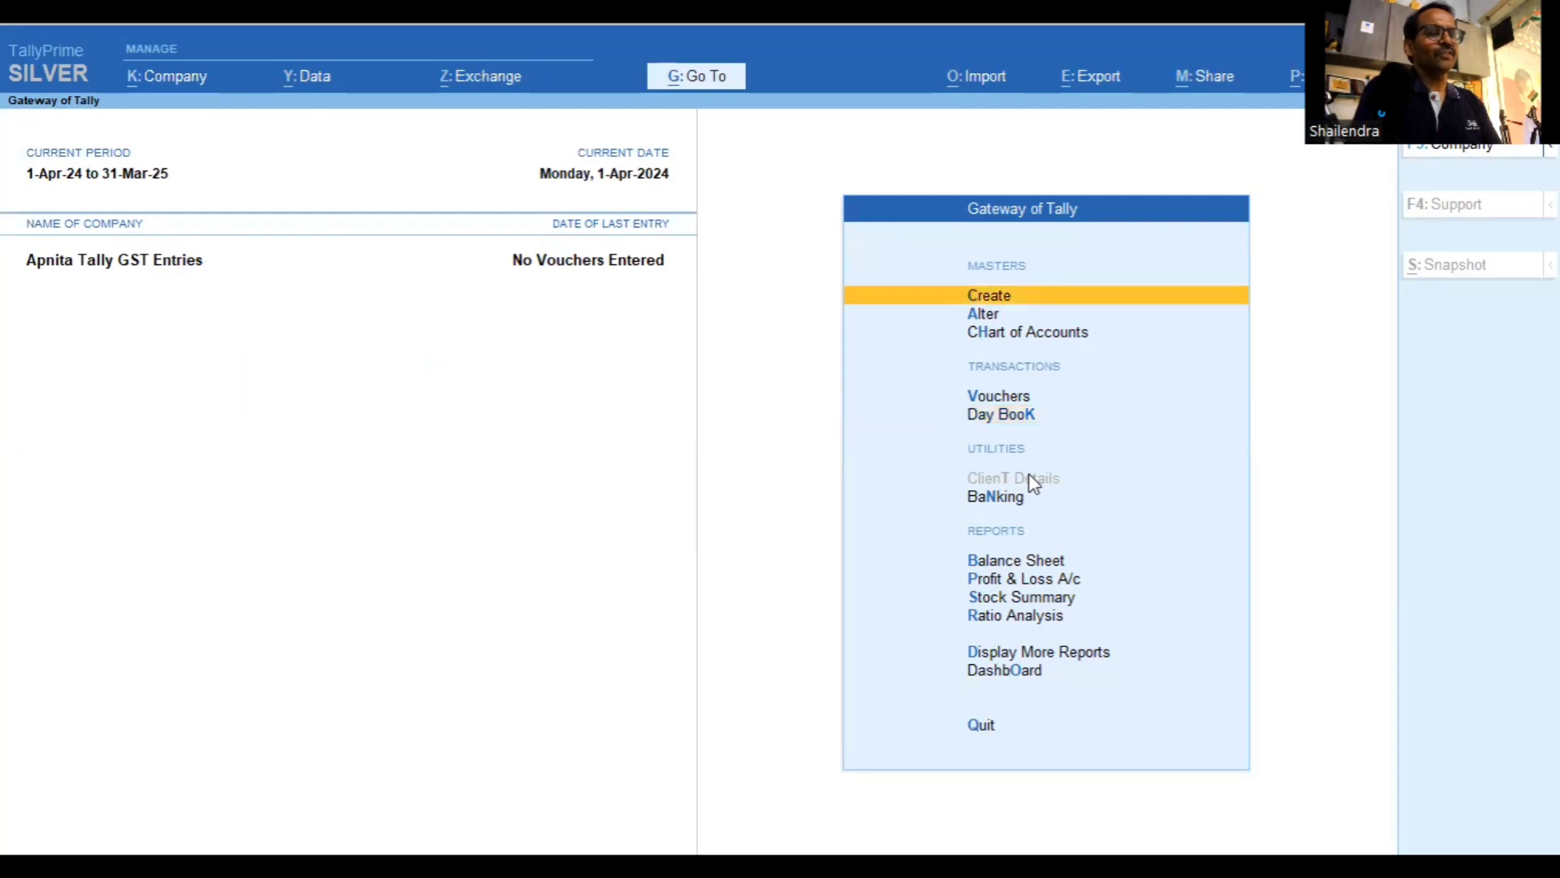
key("Down")
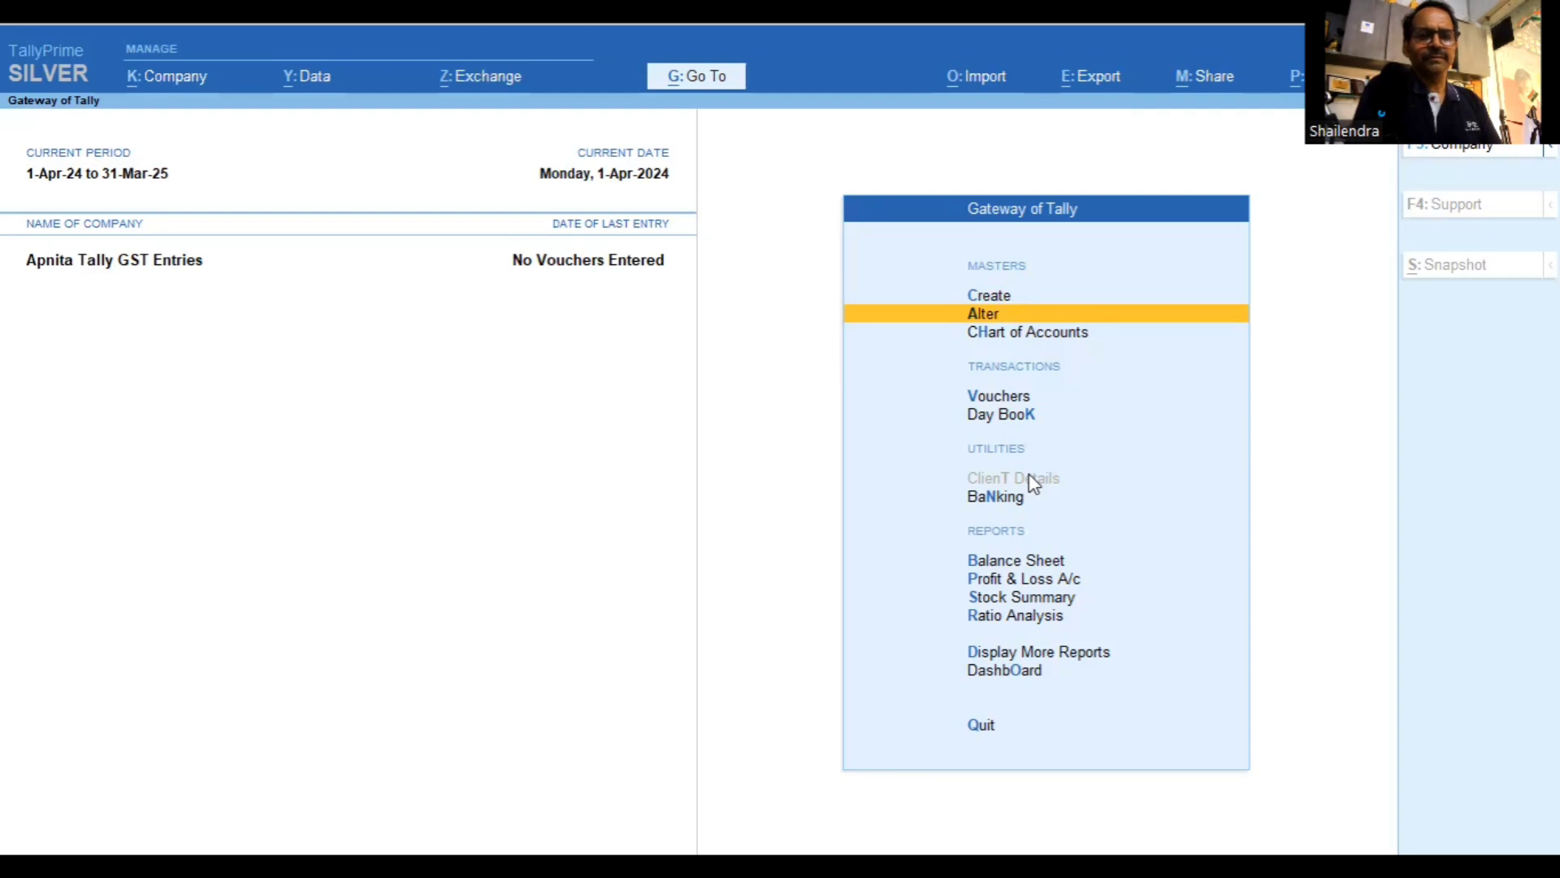
key("Up")
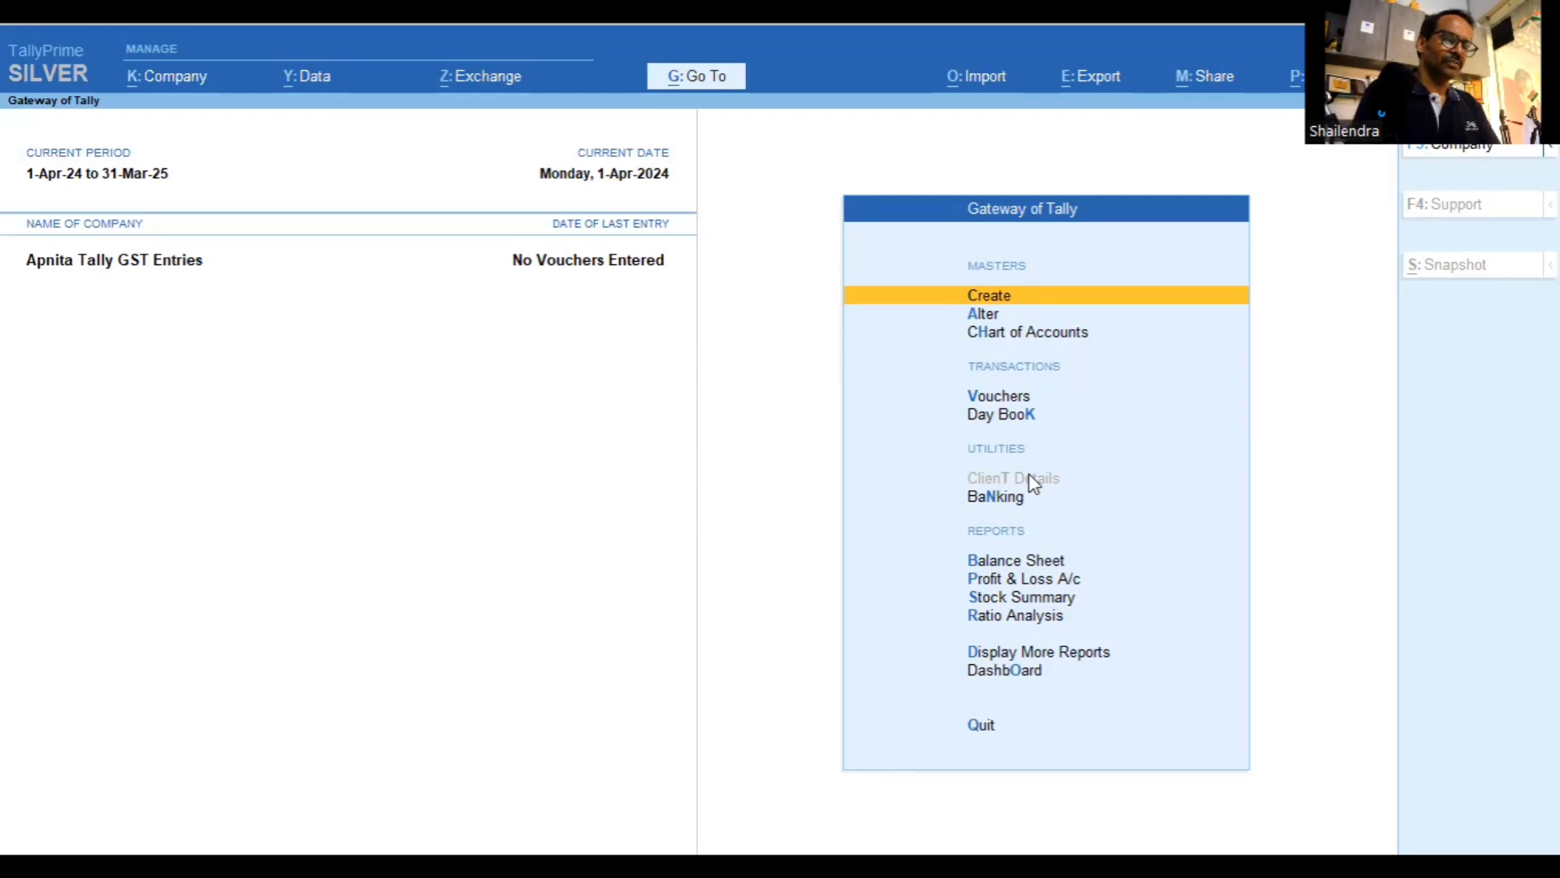
Create a ledger named 'Sales of Goods' under the Sales Accounts group
key("Return")
key("Down")
key("Down")
key("Up")
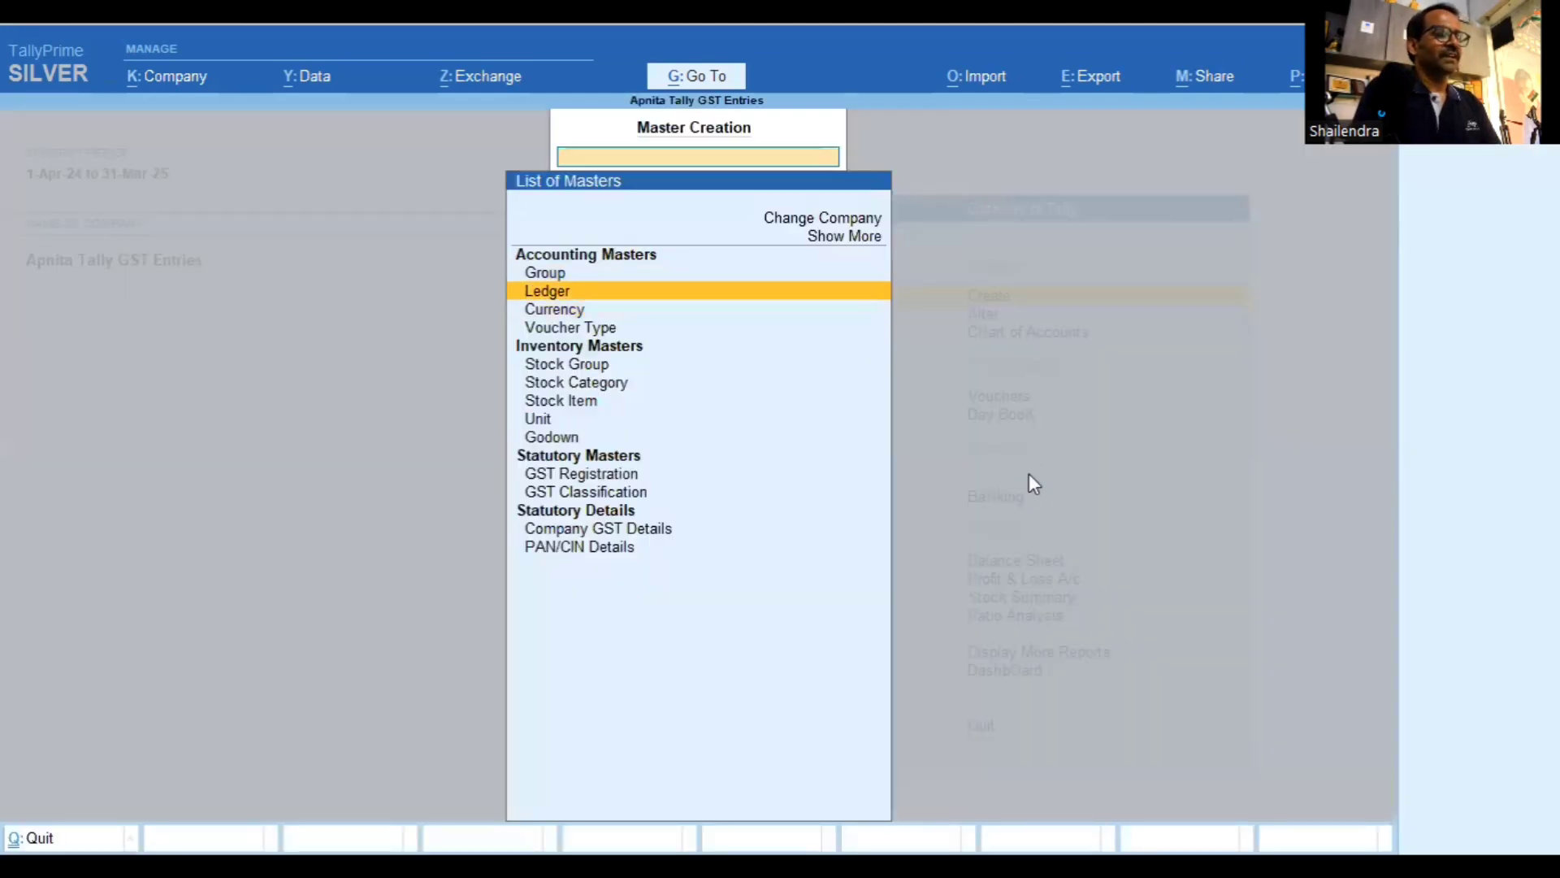
key("Return")
type("Sales o")
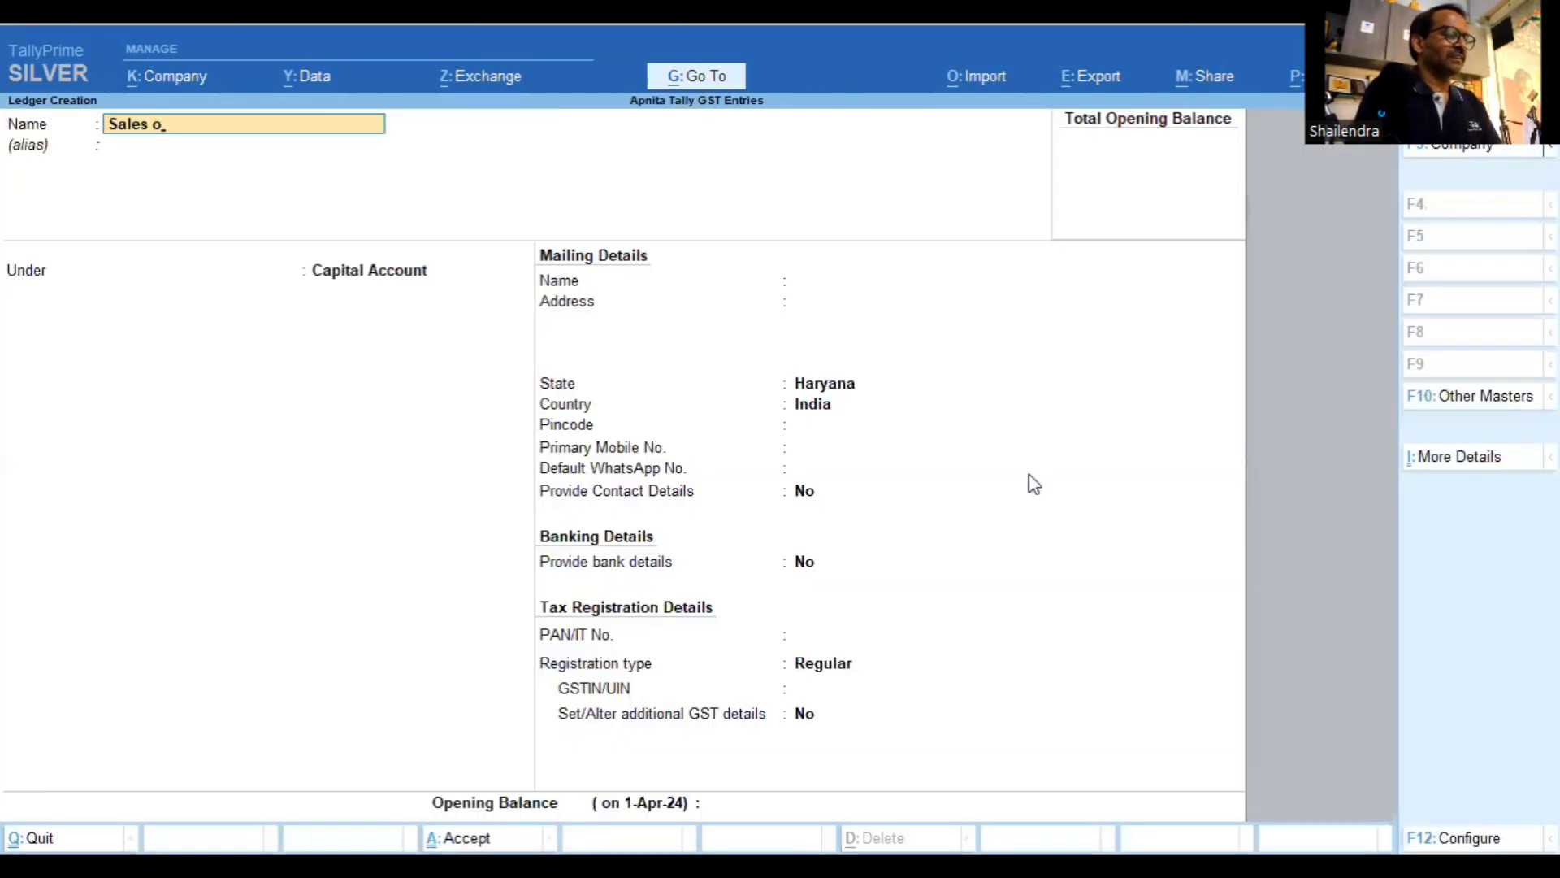
key("BackSpace")
type("of")
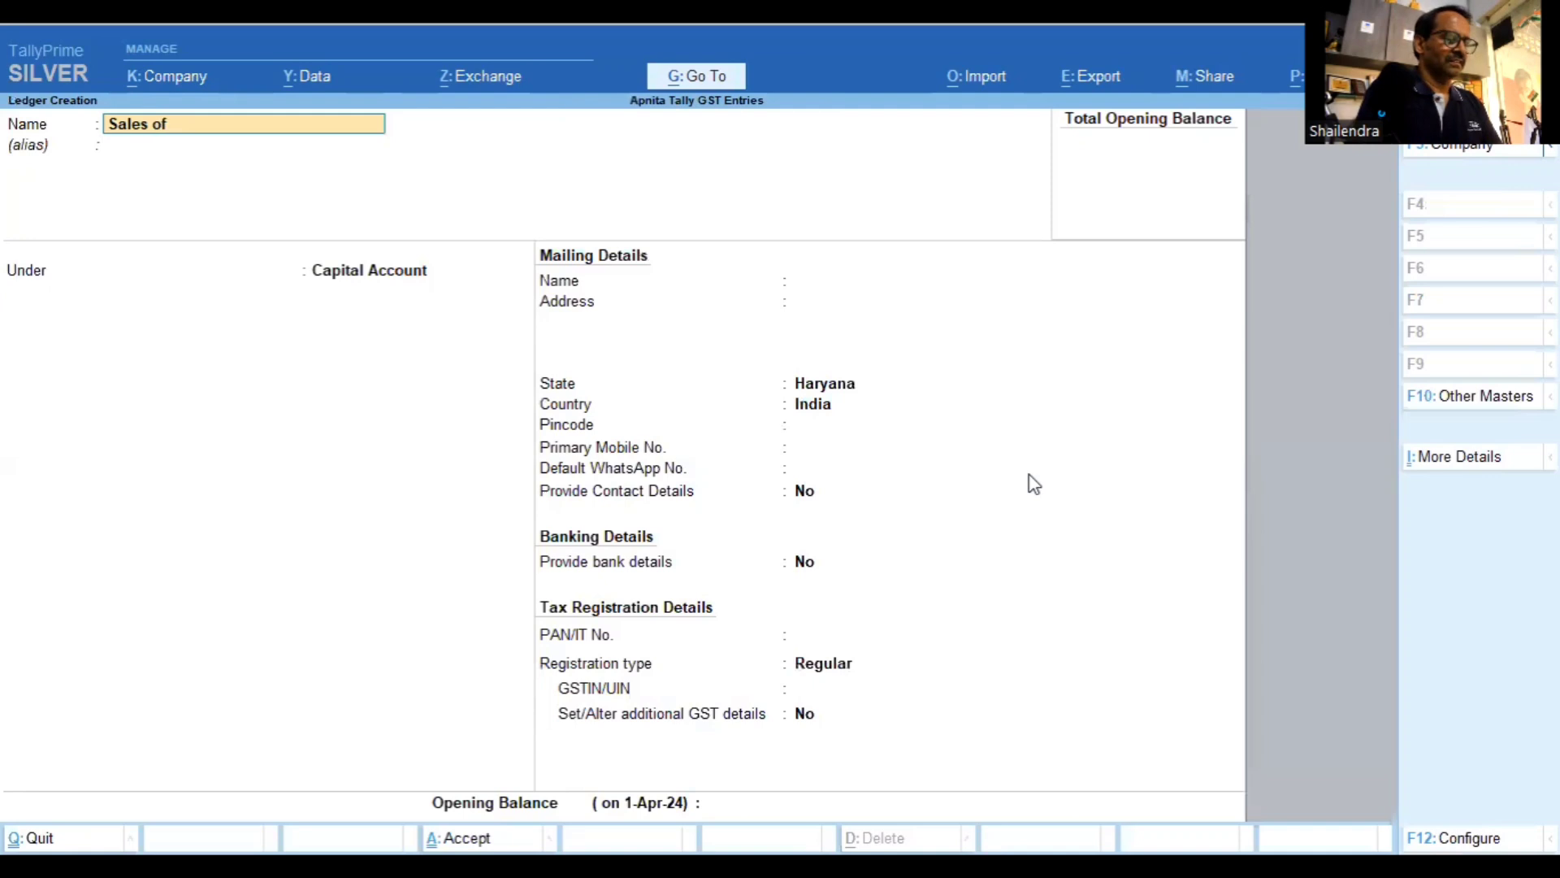
type(" Goods")
key("Return")
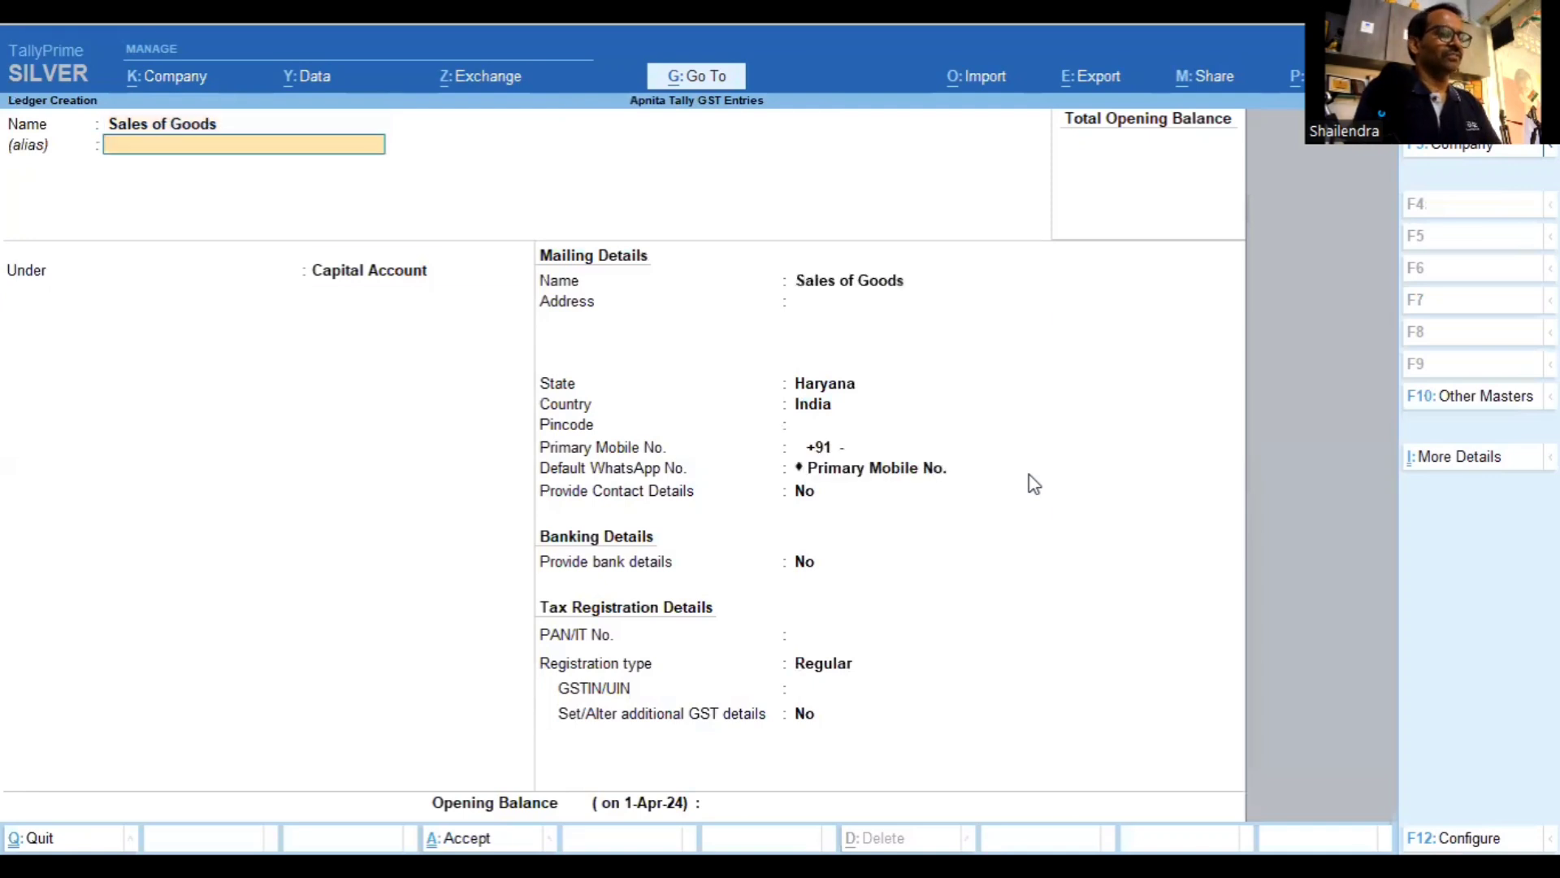
type("Sa")
key("Return")
Keep the default HSN and GST rate details and set the supply type to Goods
key("Return")
key("Return")
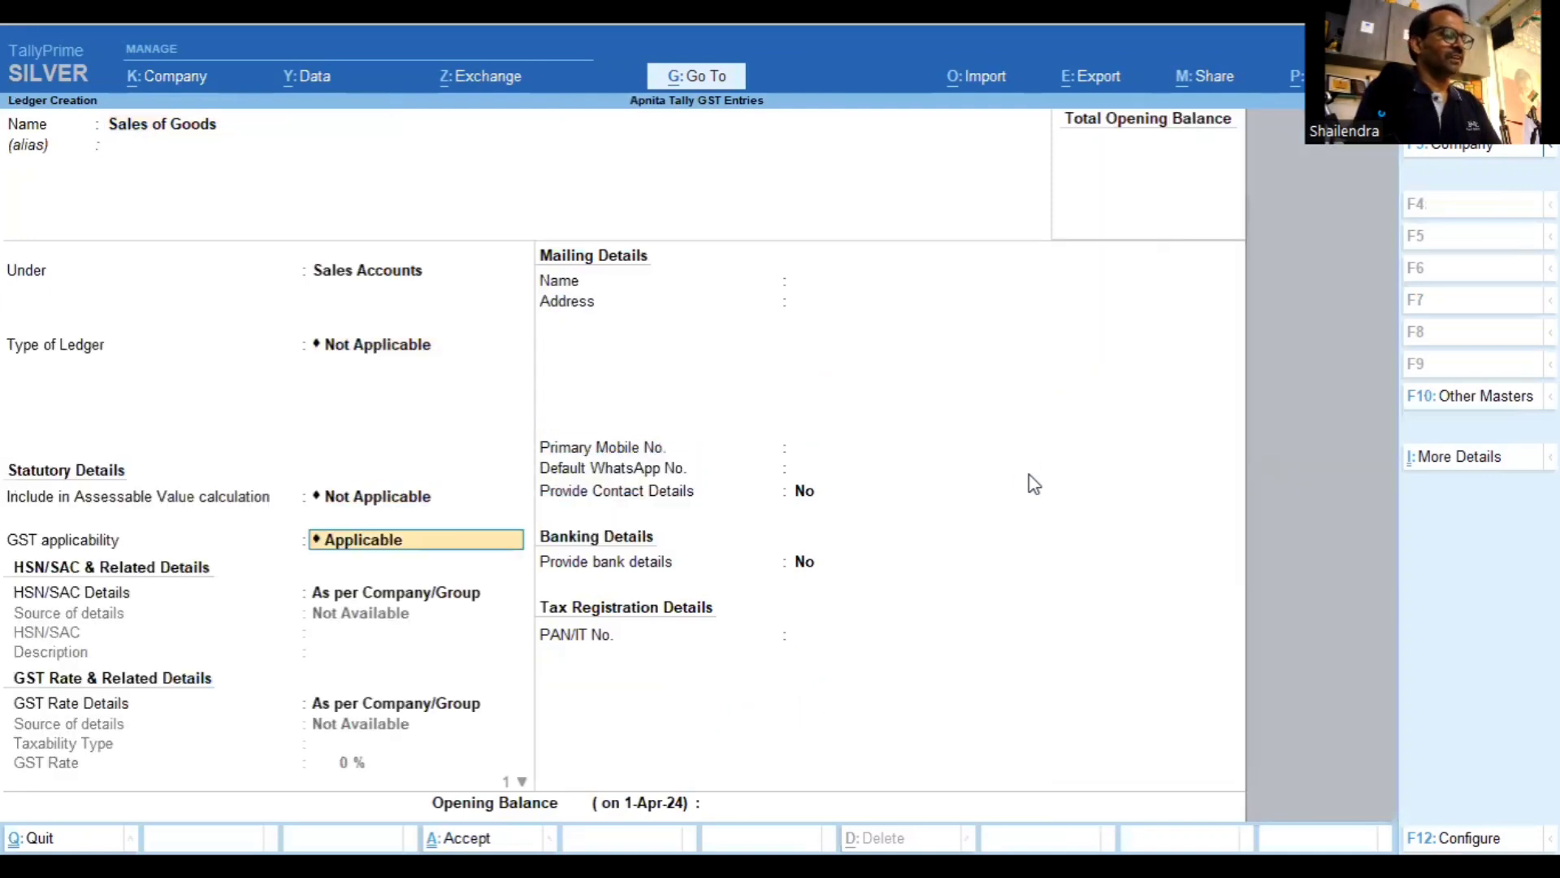
key("Return")
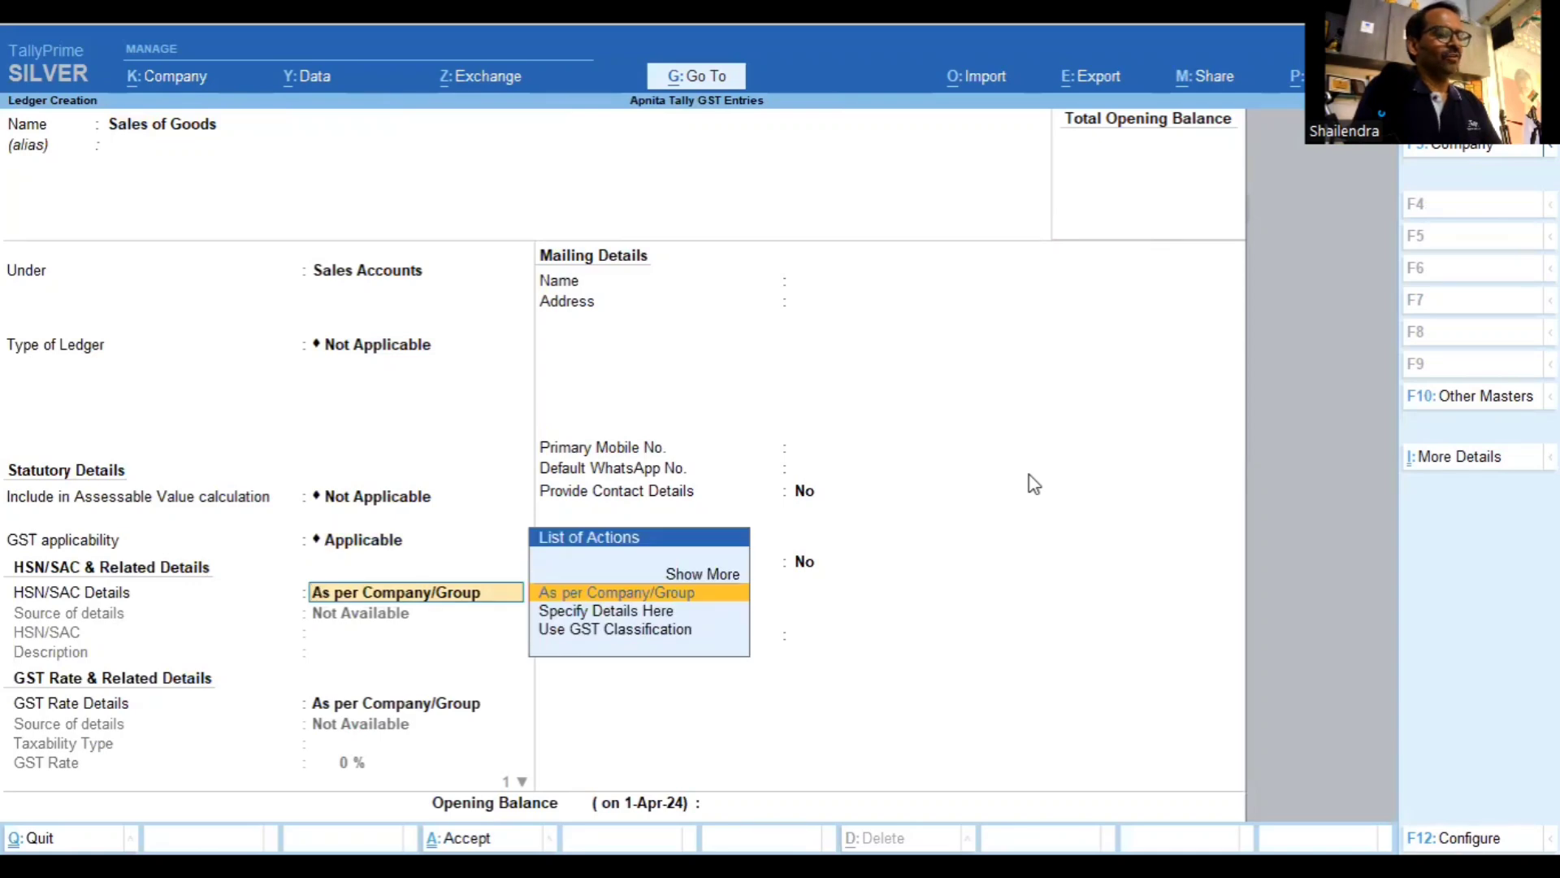
key("Return")
key("Return")
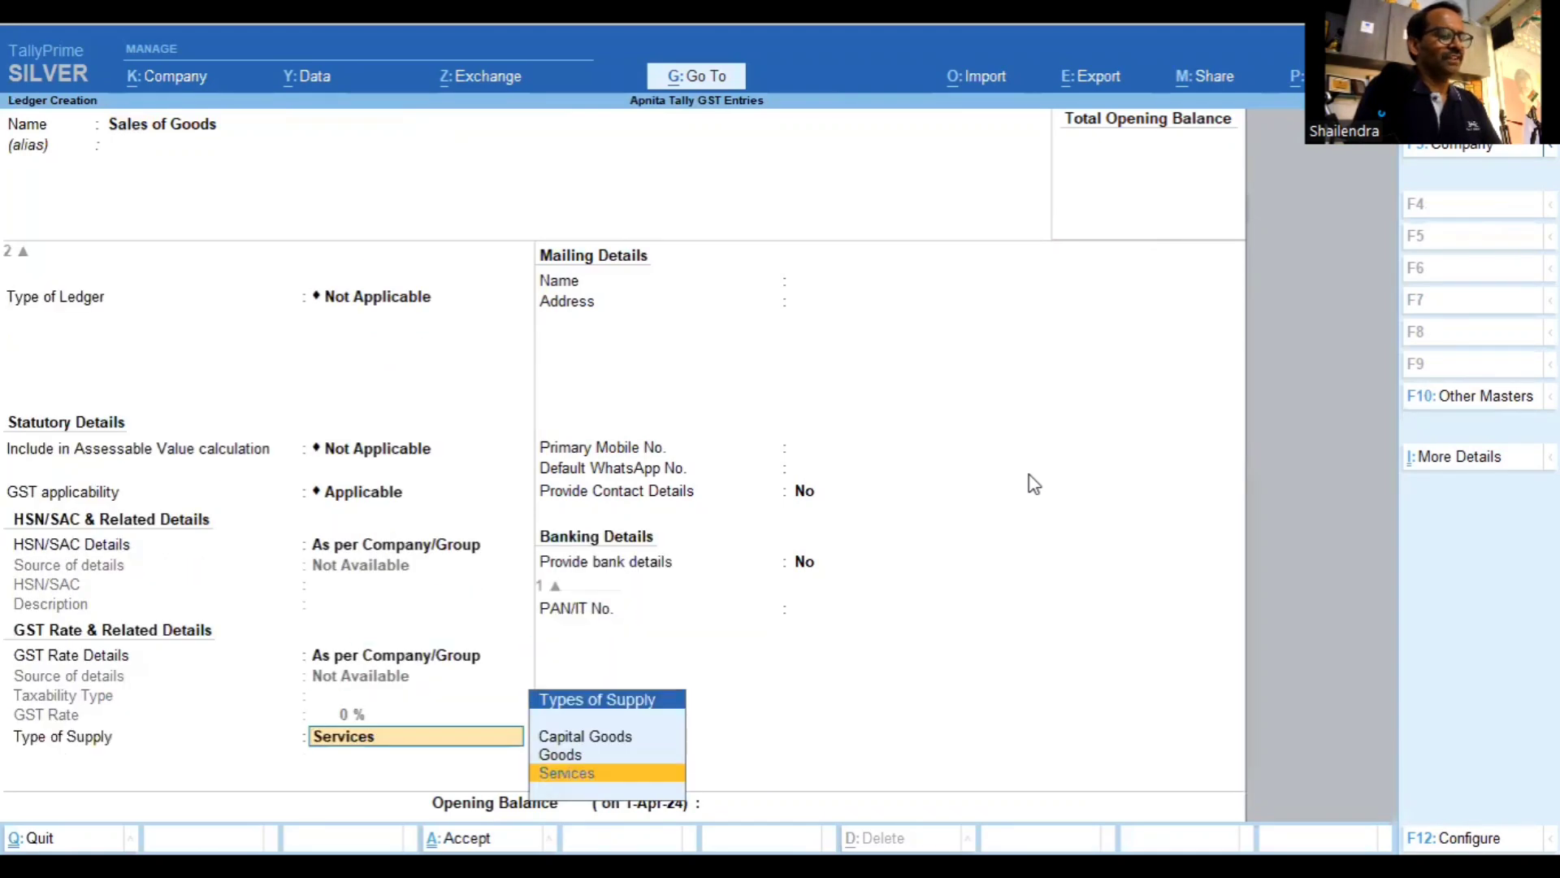
key("Up")
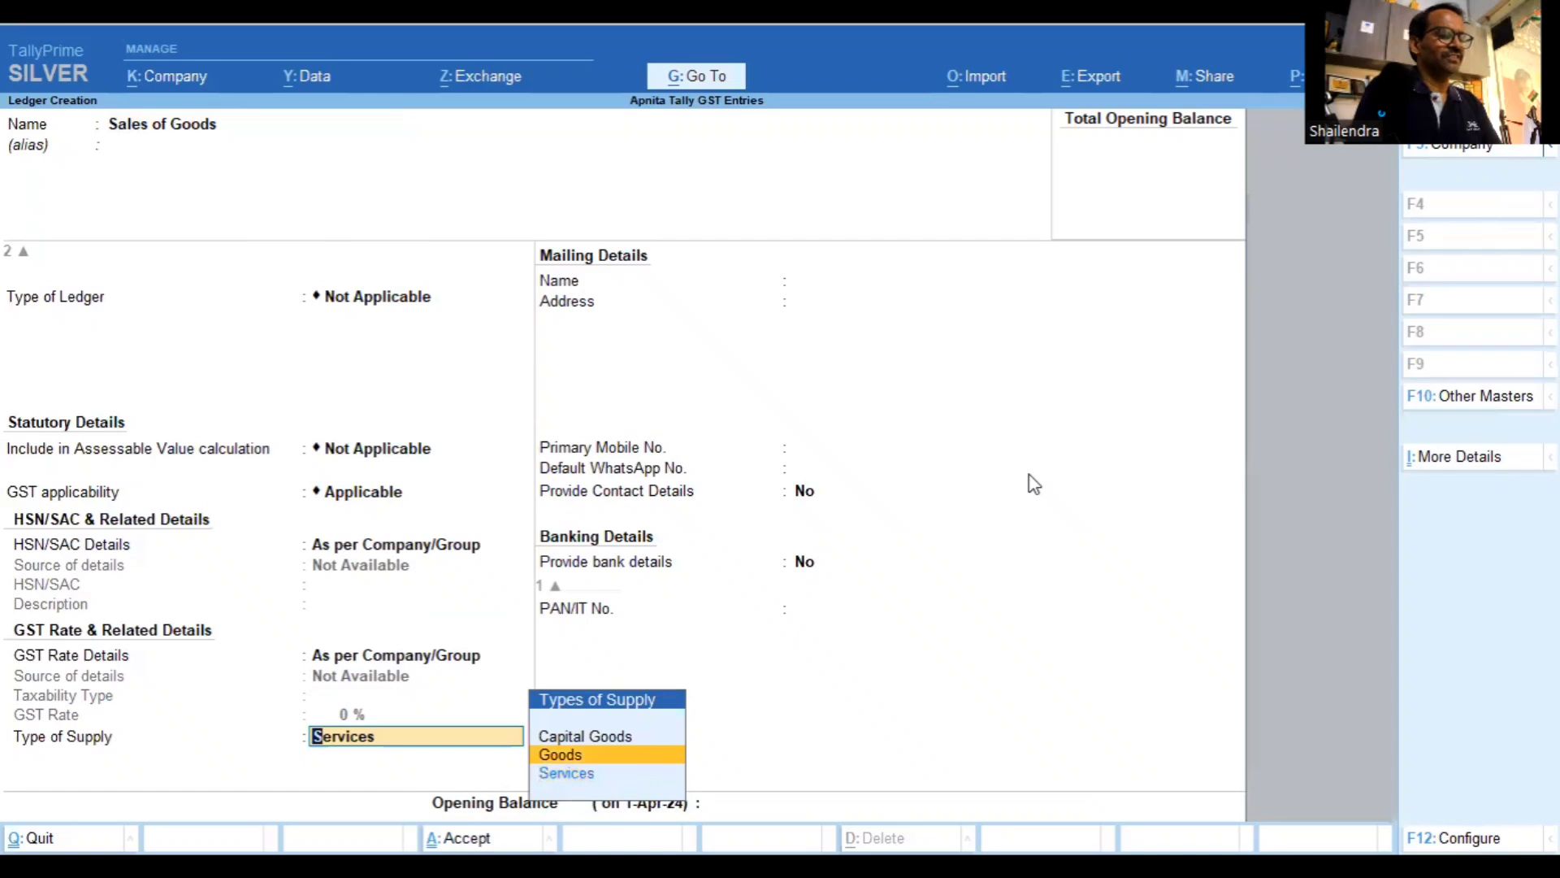
key("ctrl+a")
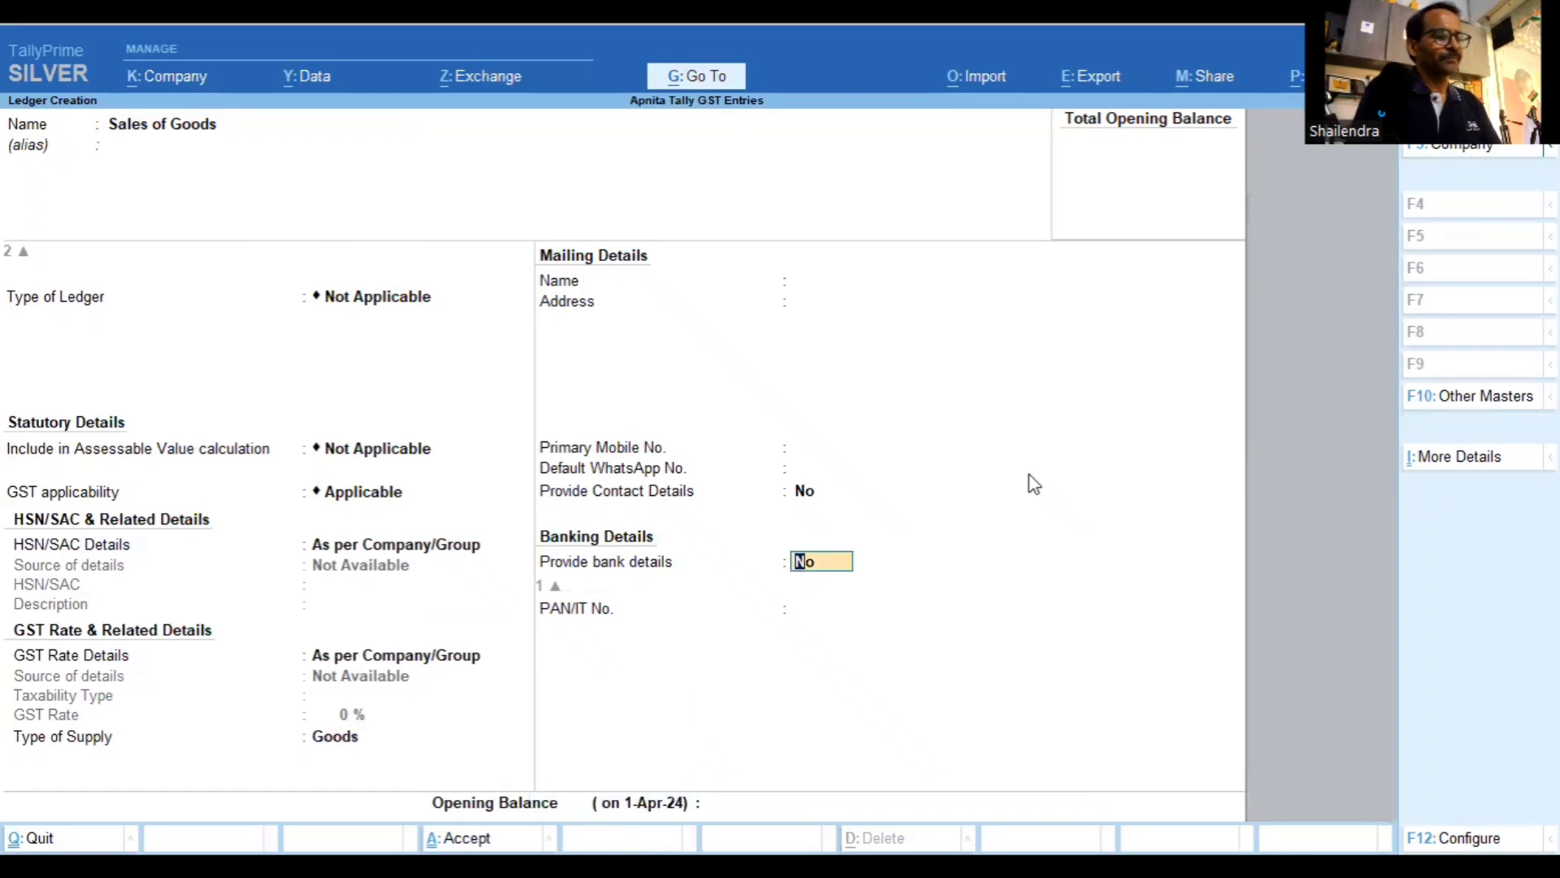
key("Return")
Save Sales of Goods and start a 'Purchase of Goods' ledger under Purchase Accounts
key("Return")
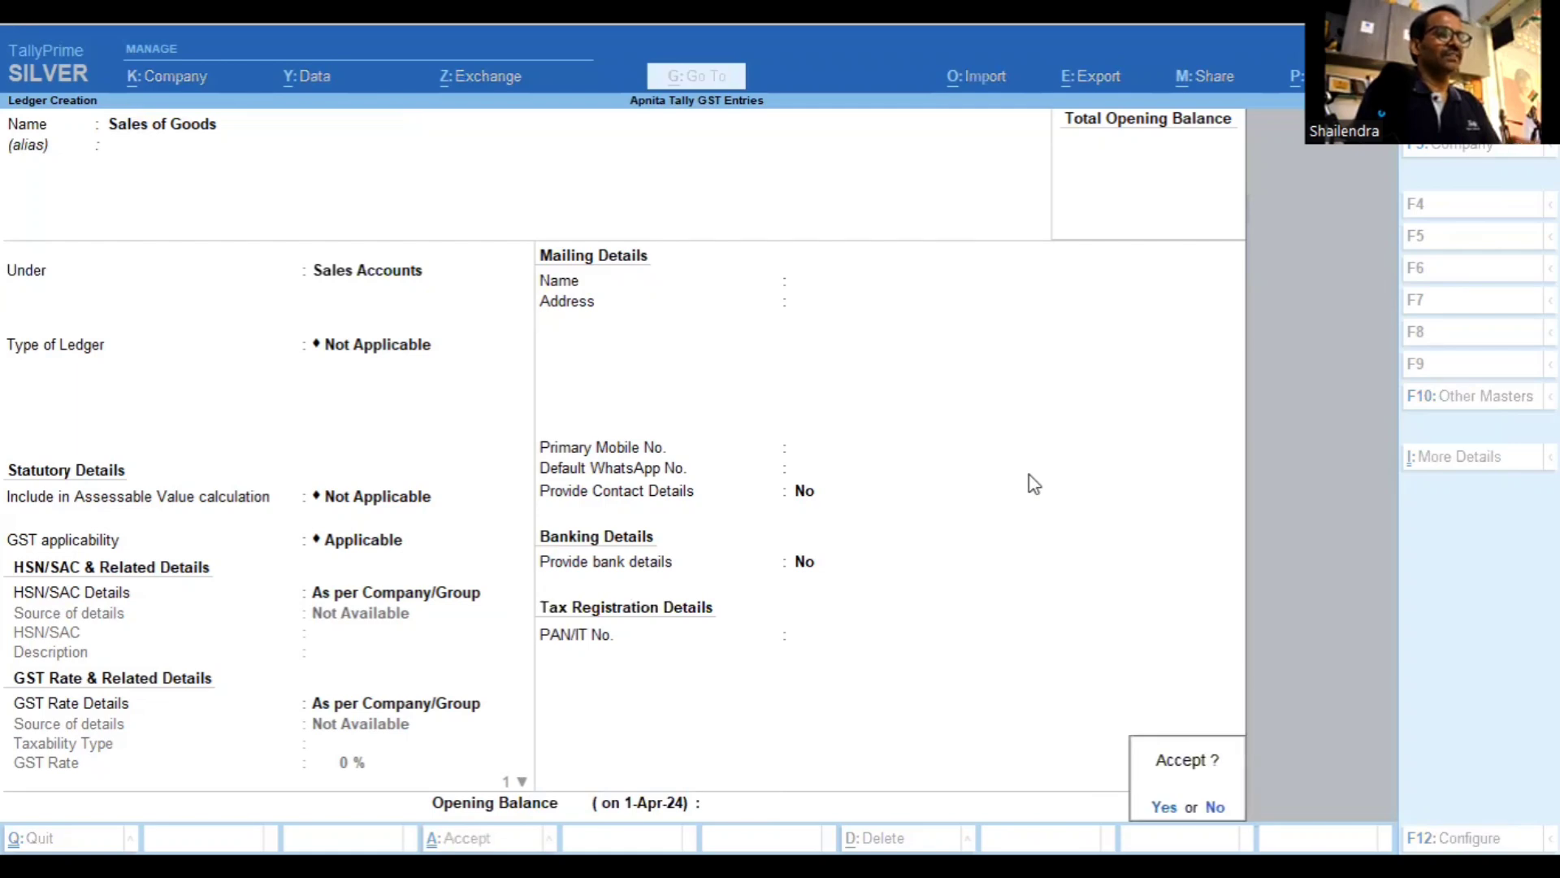
key("Return")
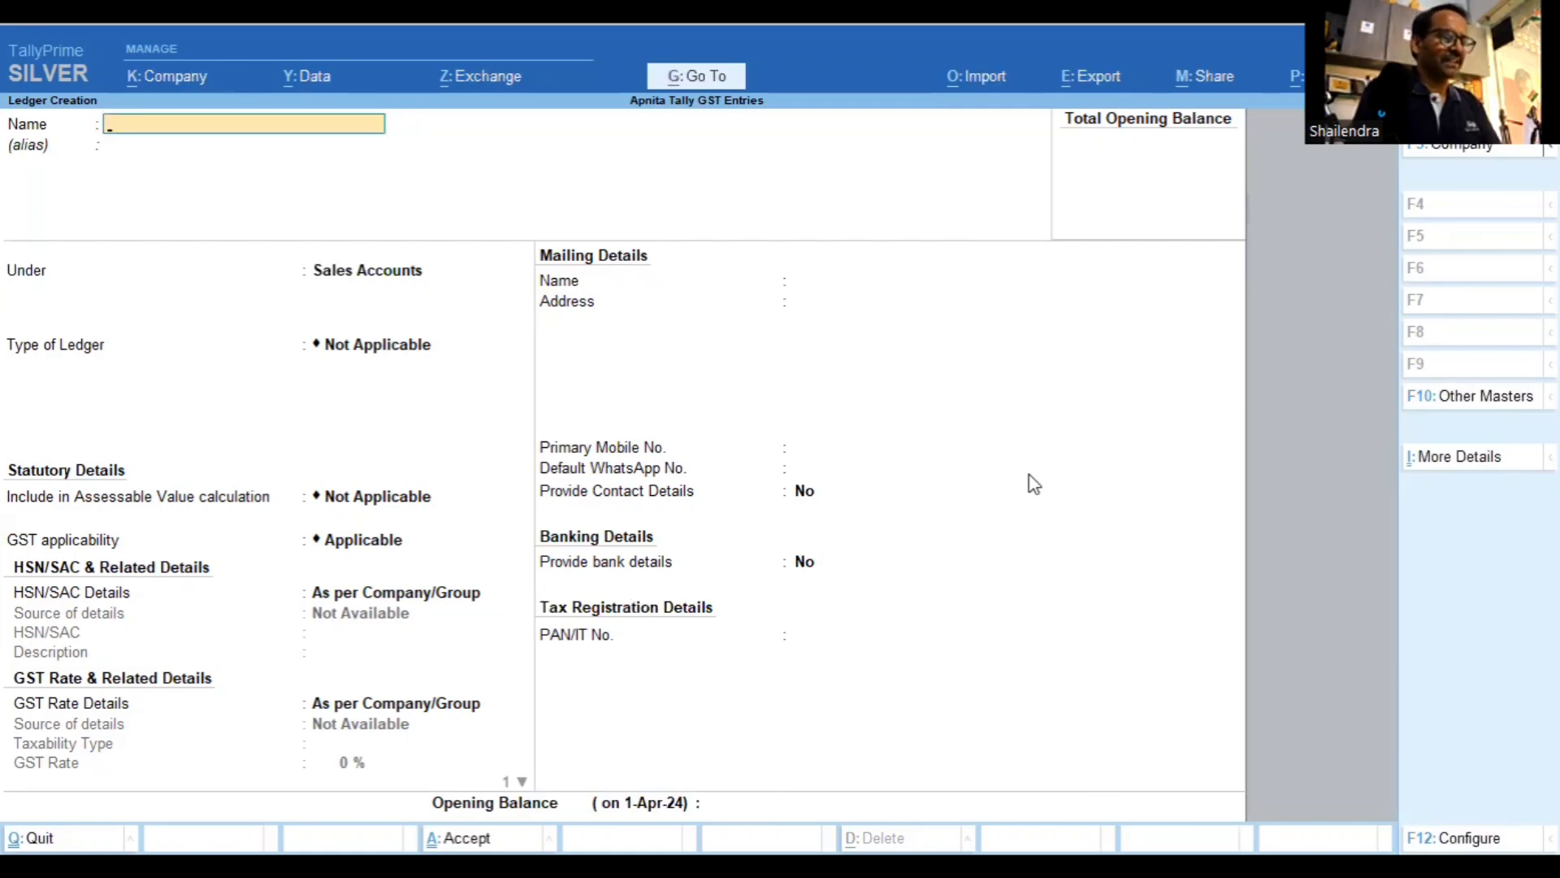
type("Pur")
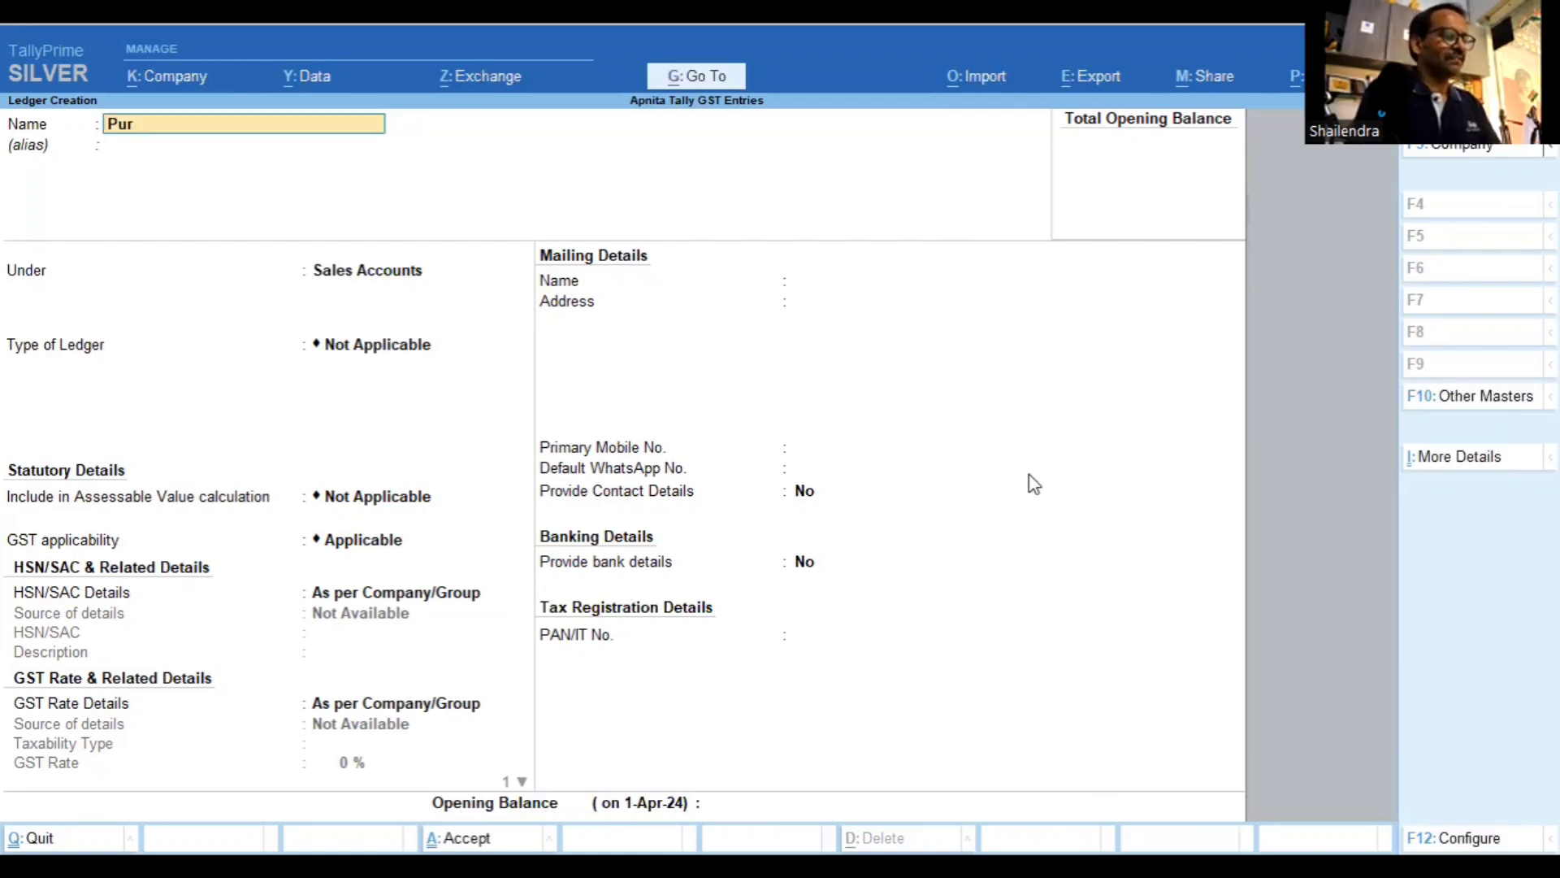
type("chase of G")
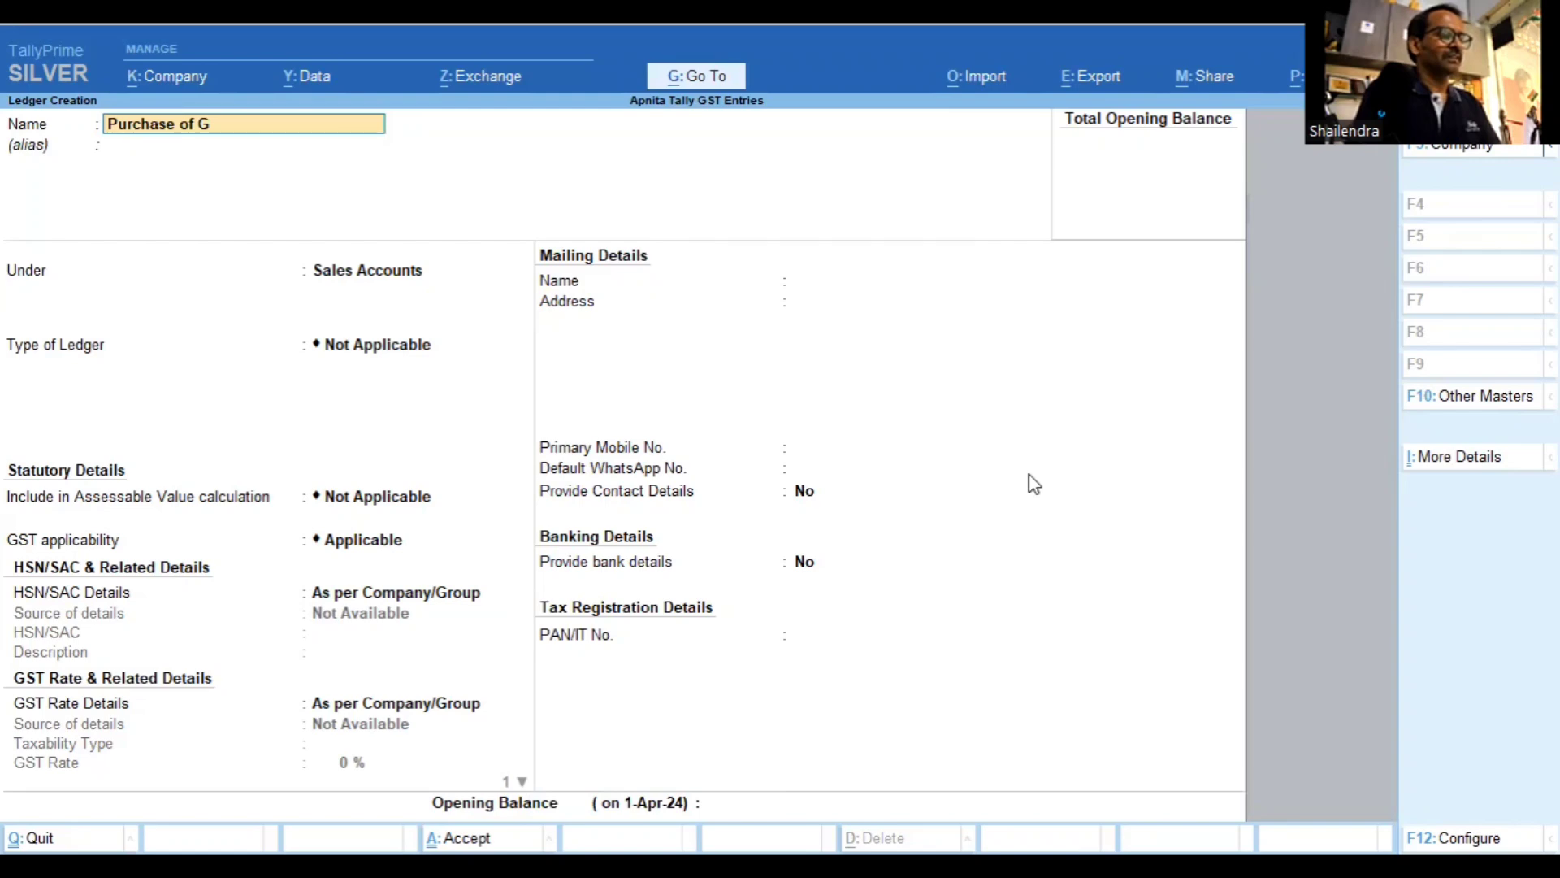
type("oods")
key("Return")
type("S")
key("BackSpace")
type("Pu")
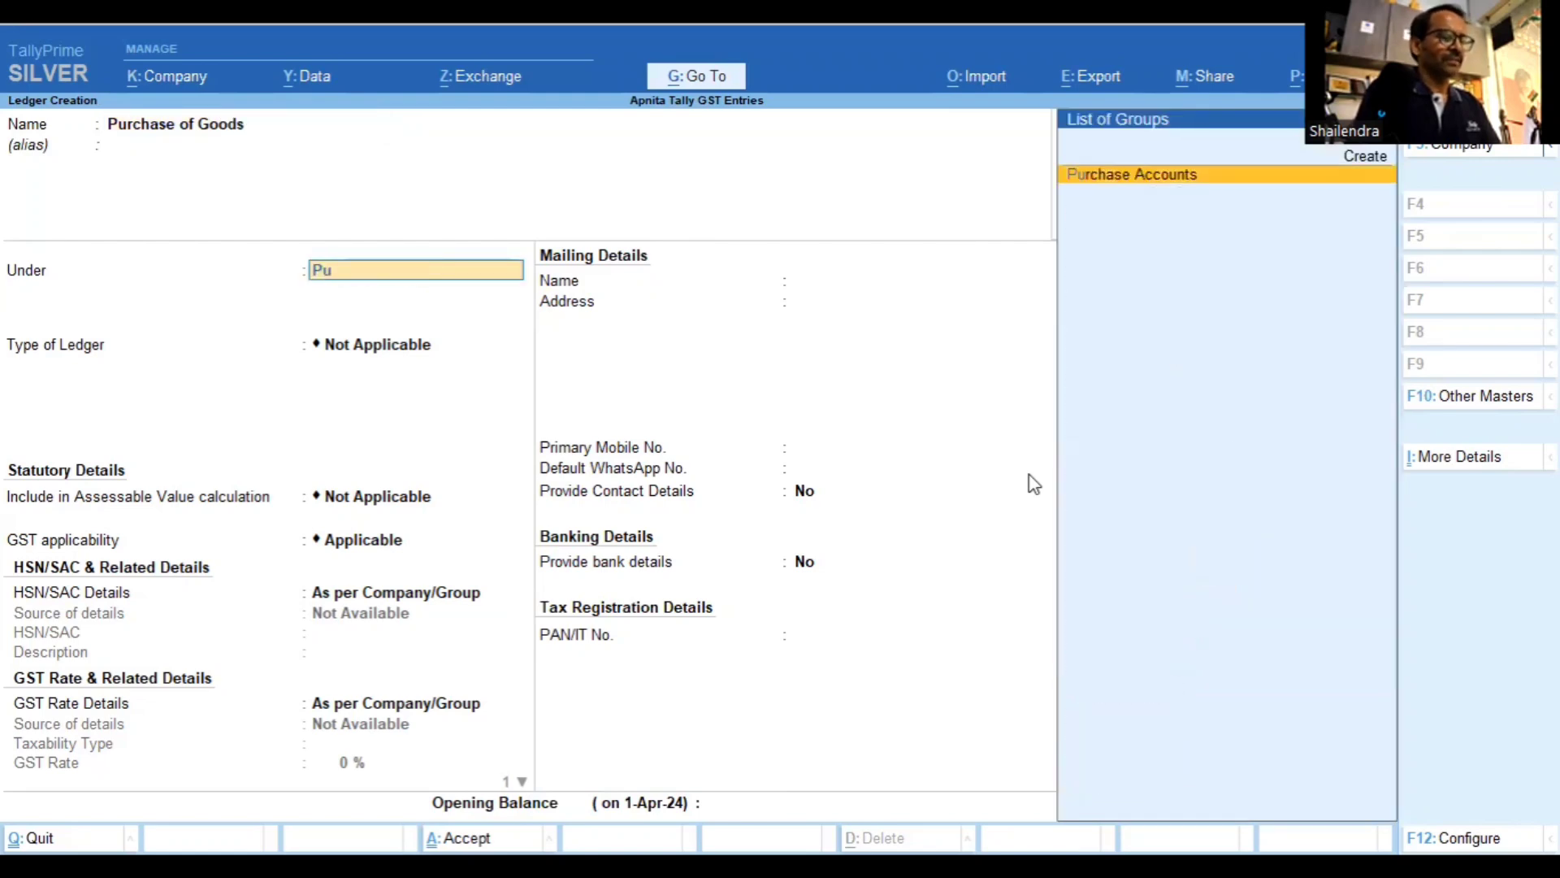
key("Return")
Keep the default HSN and GST rate details and set its supply type to Goods
key("Return")
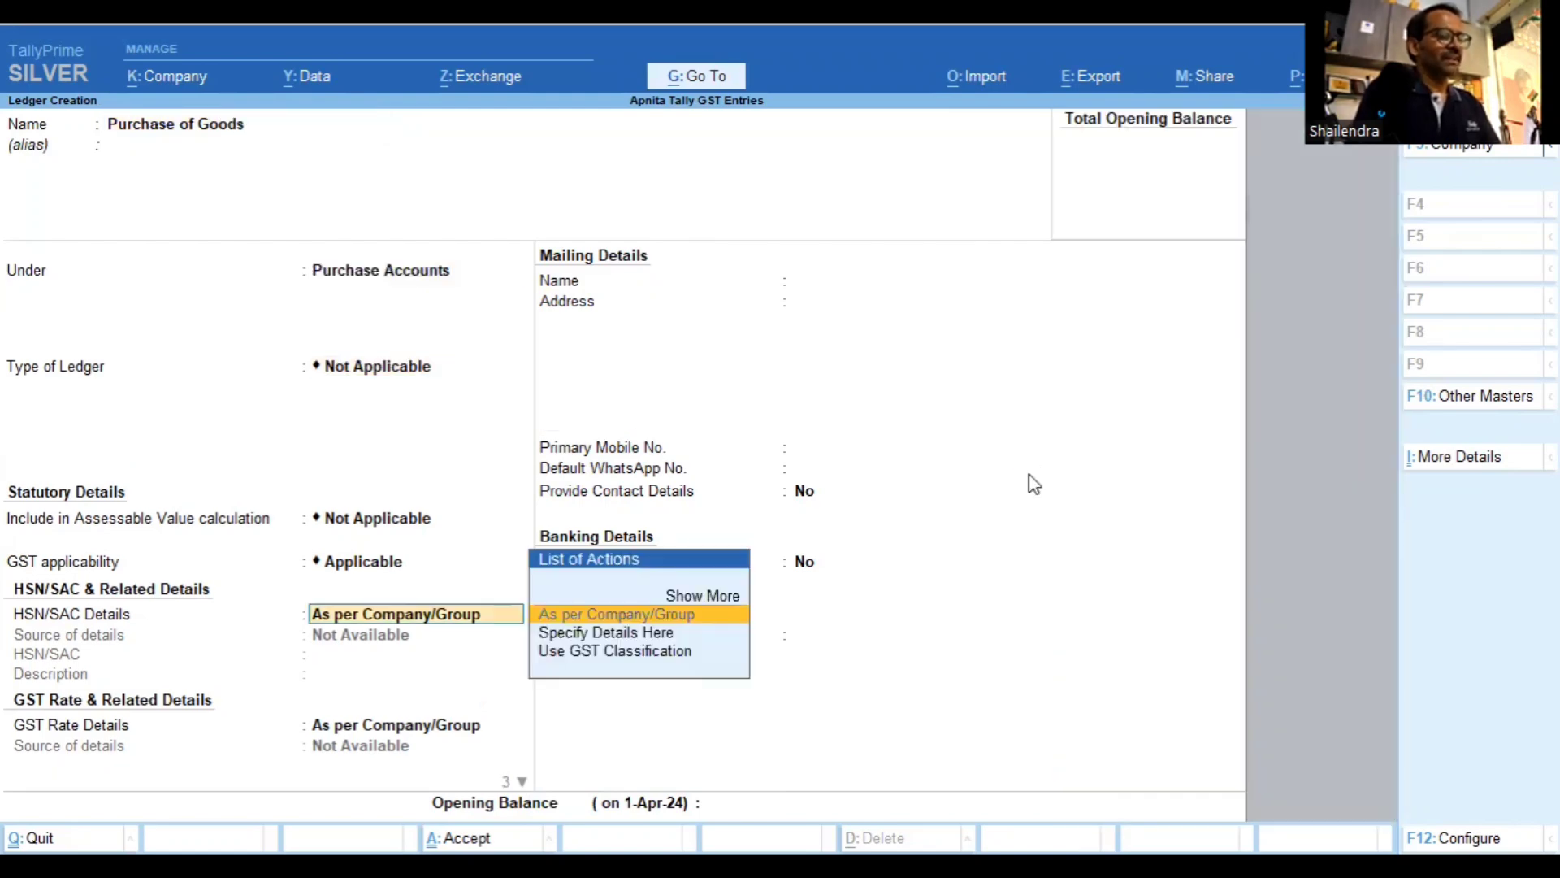
key("Return")
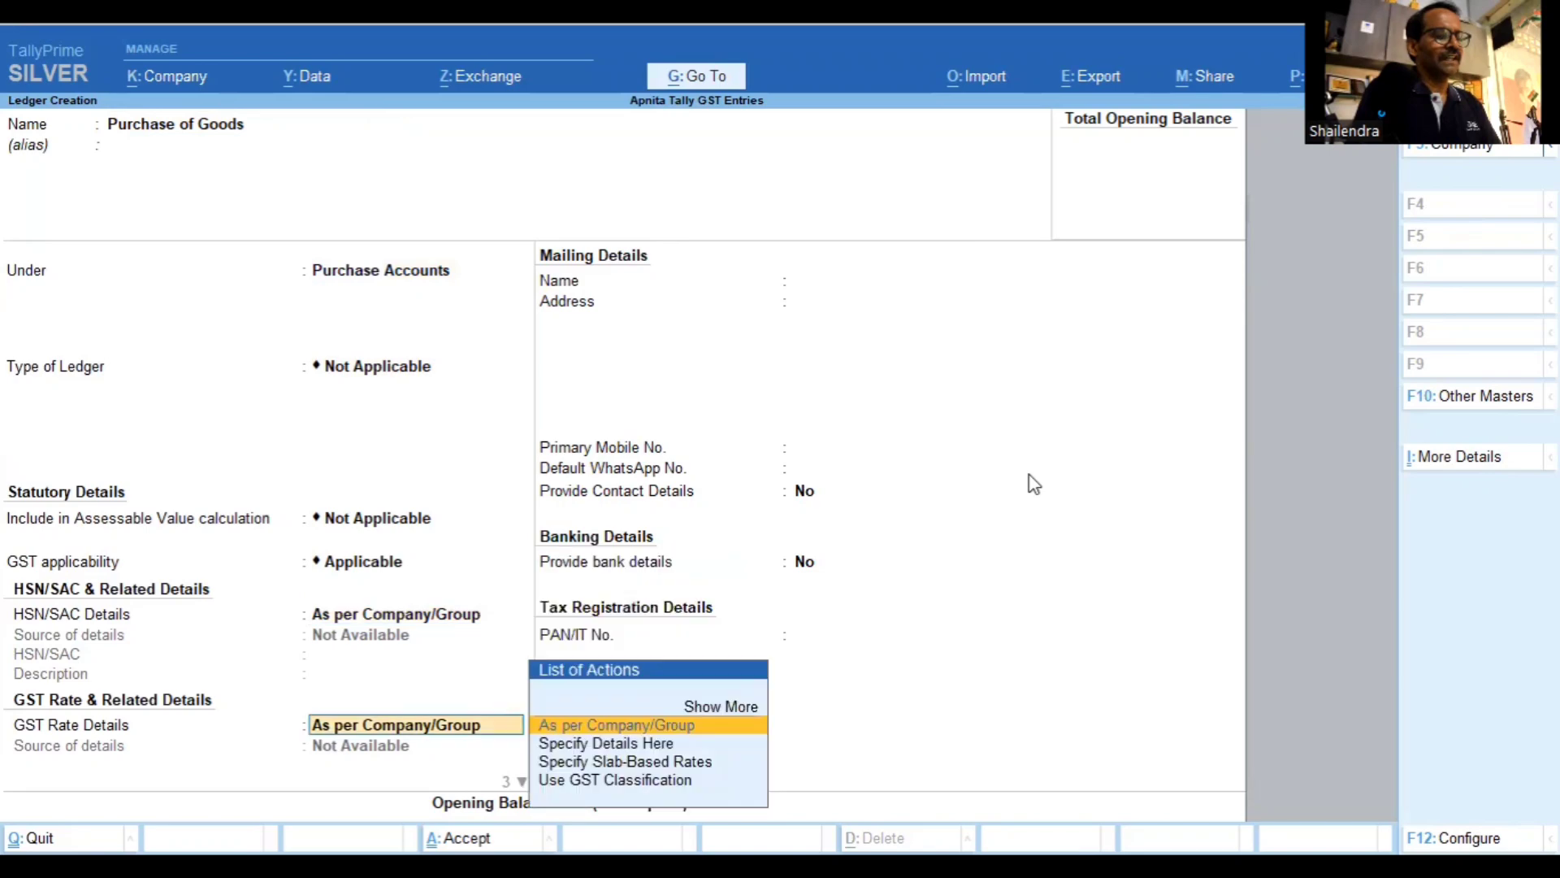
key("Return")
key("Up")
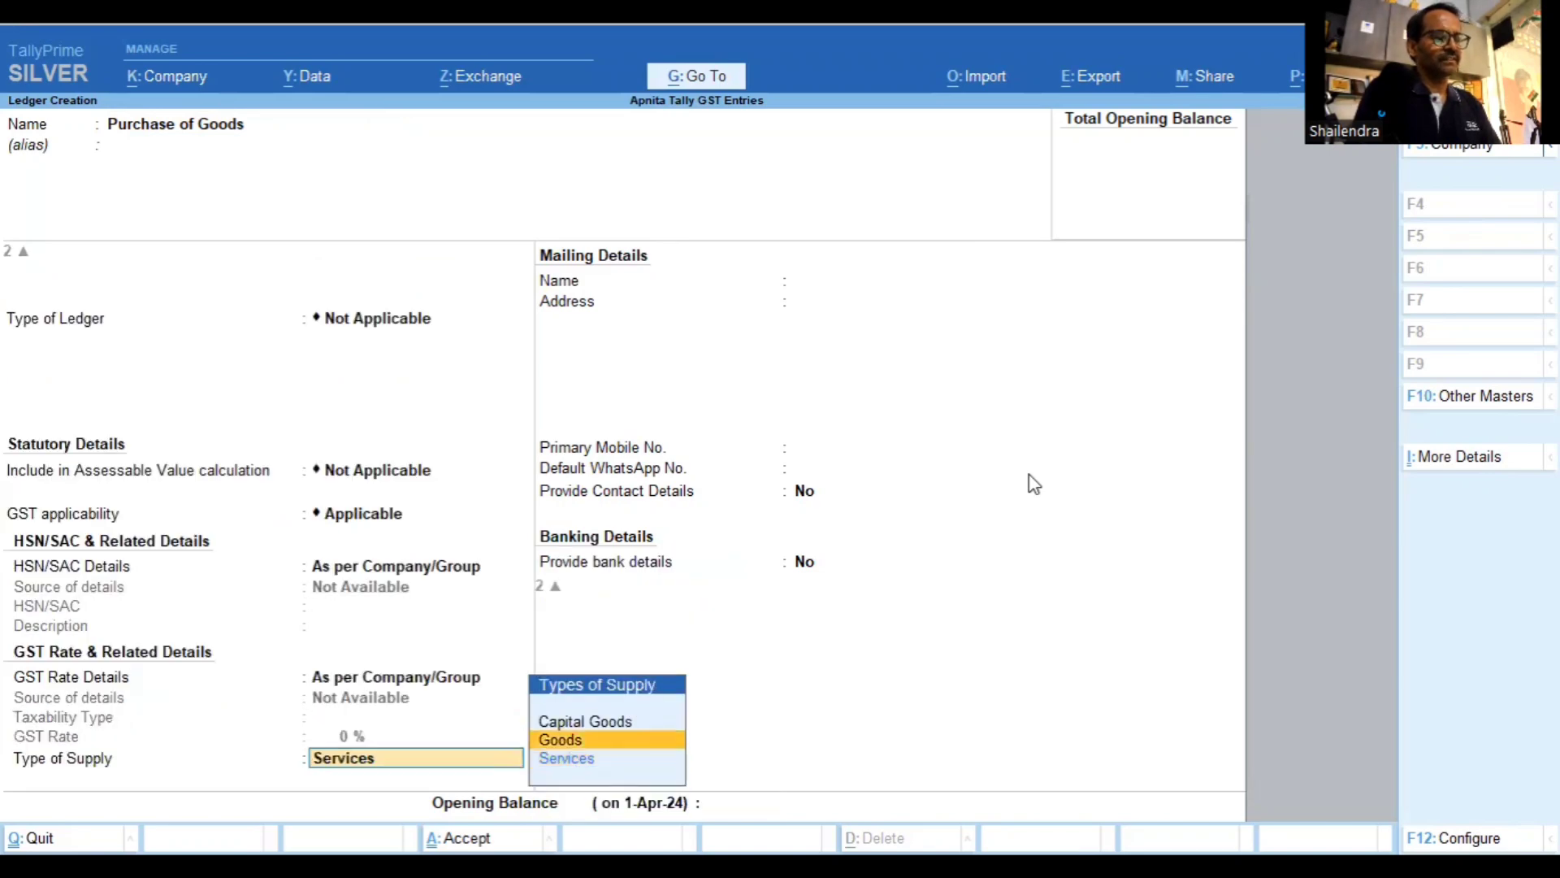
key("Return")
key("Return")
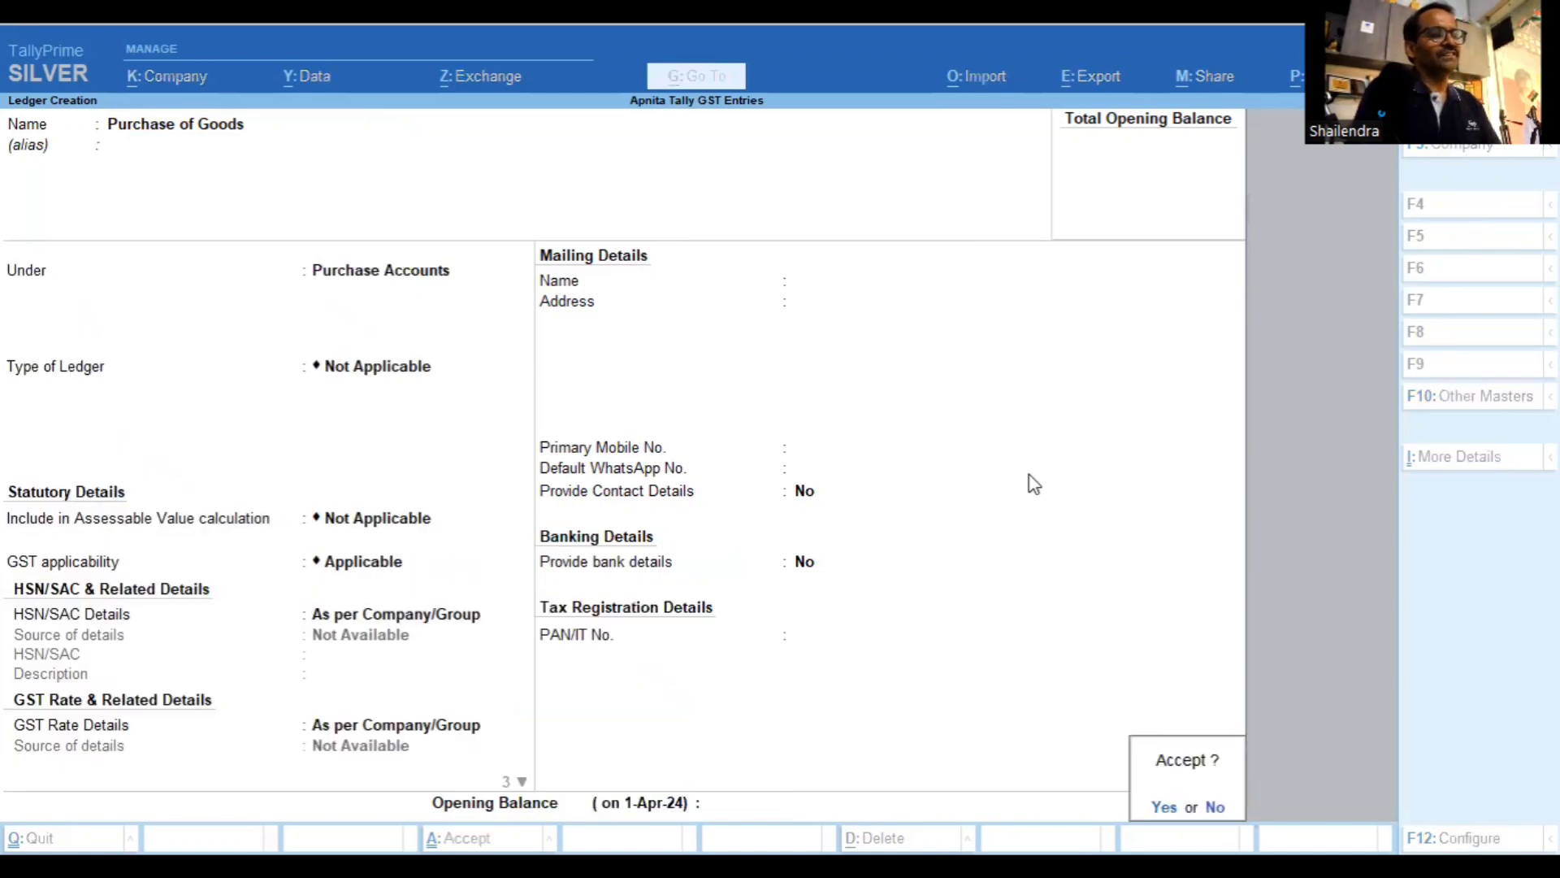
key("Return")
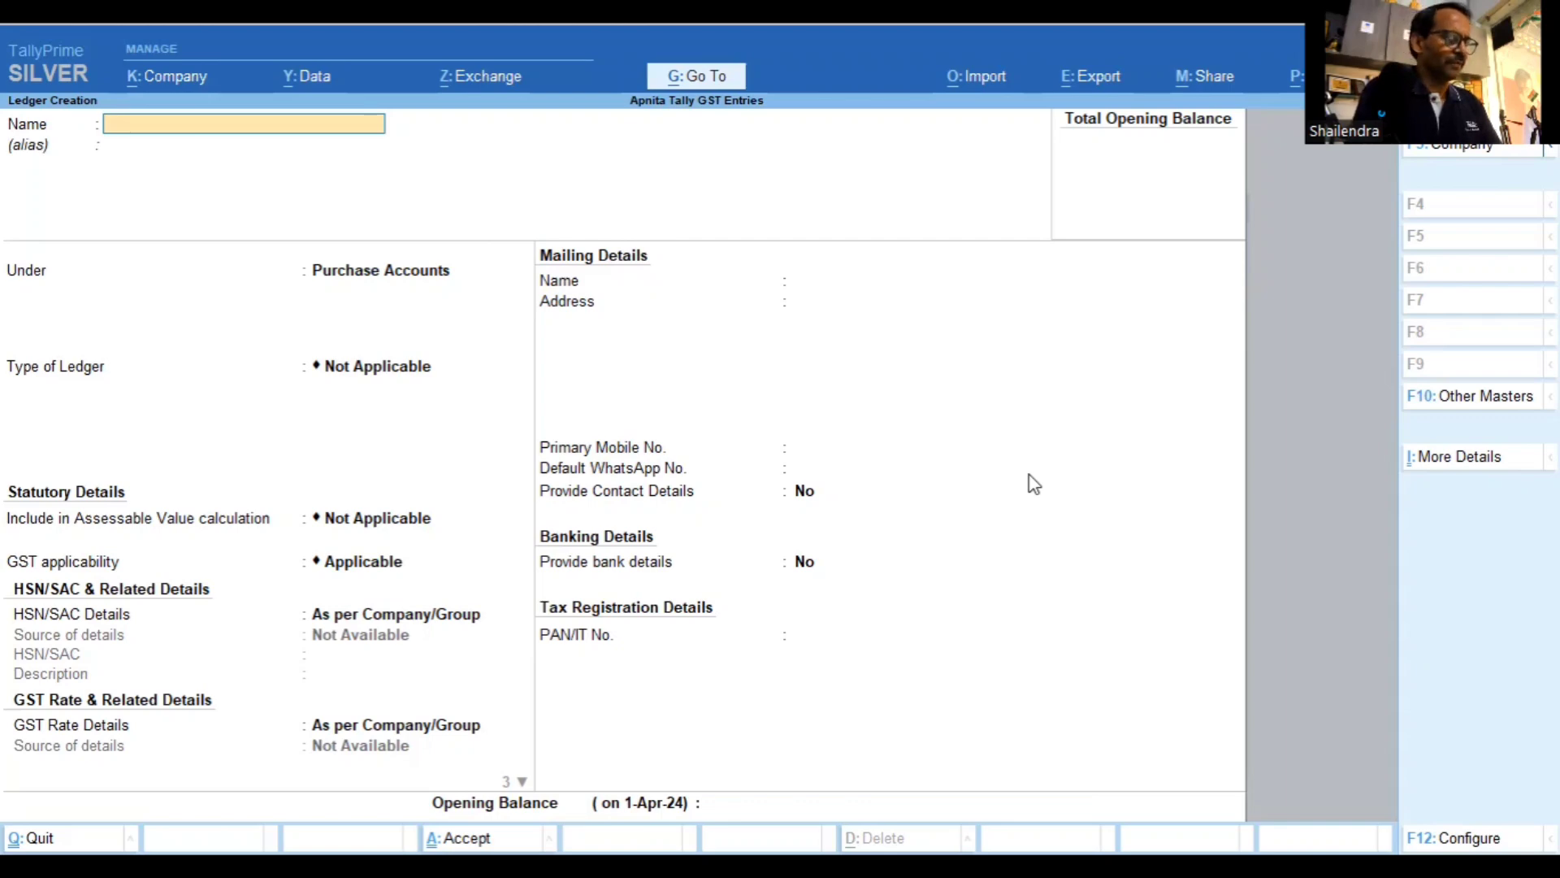
Create 'Central Tax (CGST)' under Duties & Taxes as GST, tax type CGST, rounding Not Applicable
type("Cent")
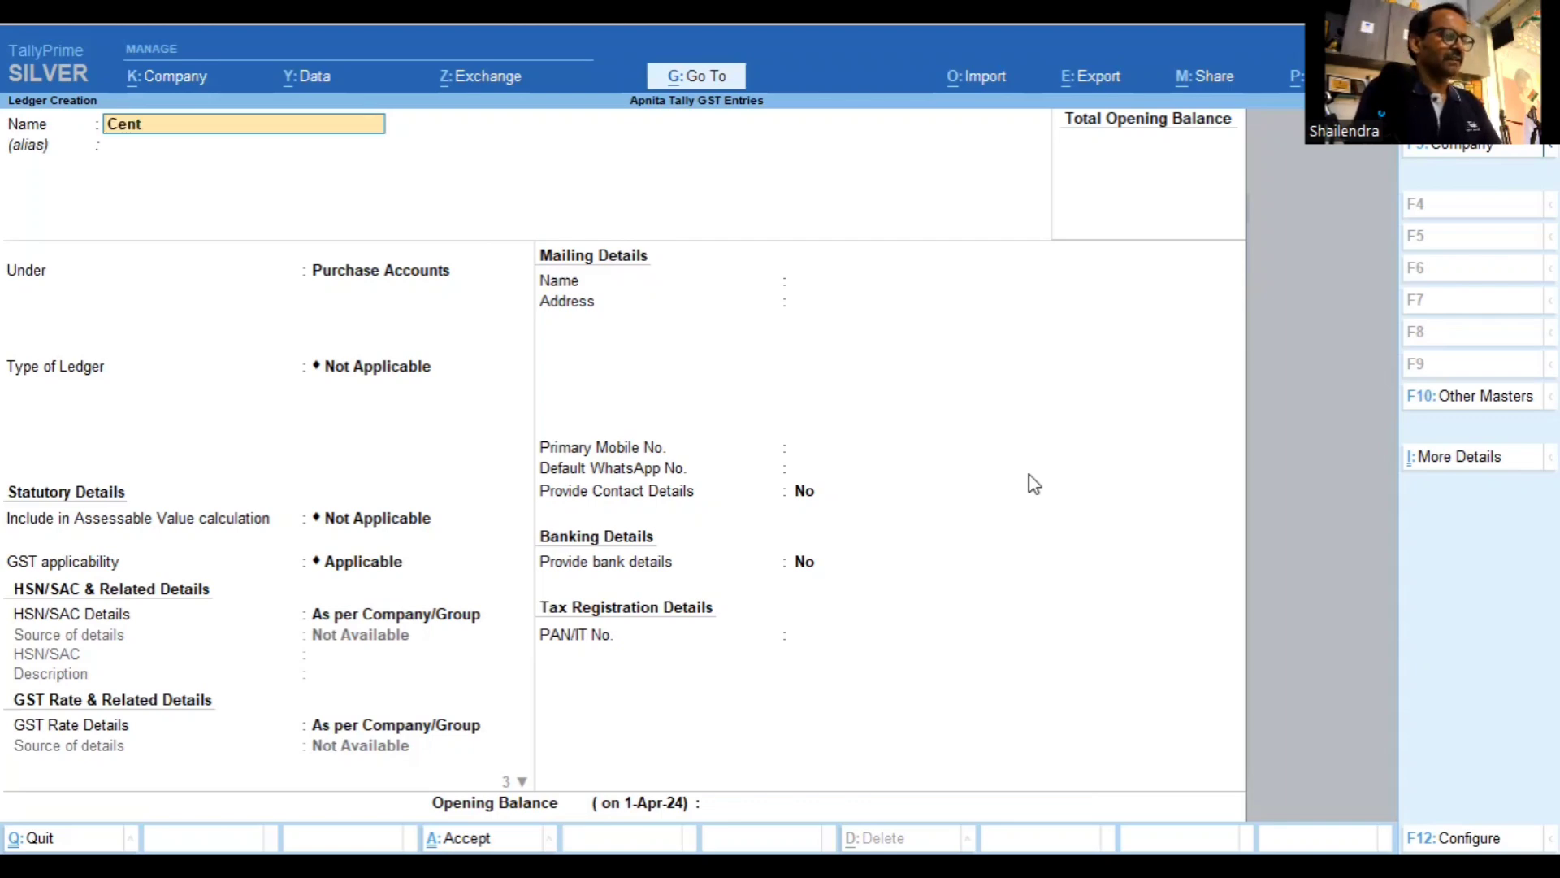
type("ral Tax (")
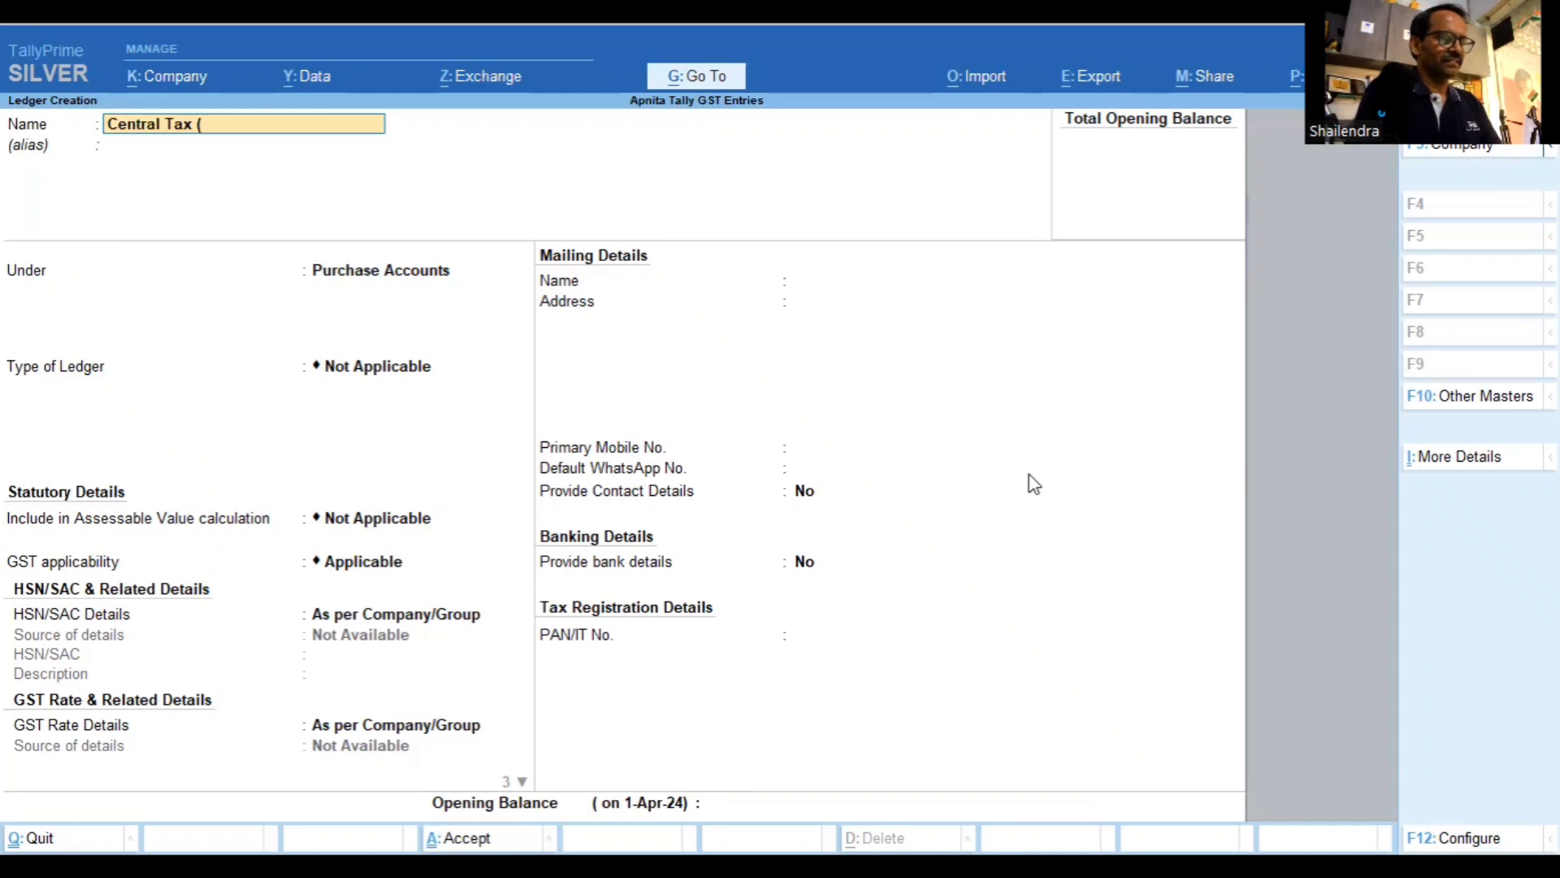
type("CGST)")
key("Return")
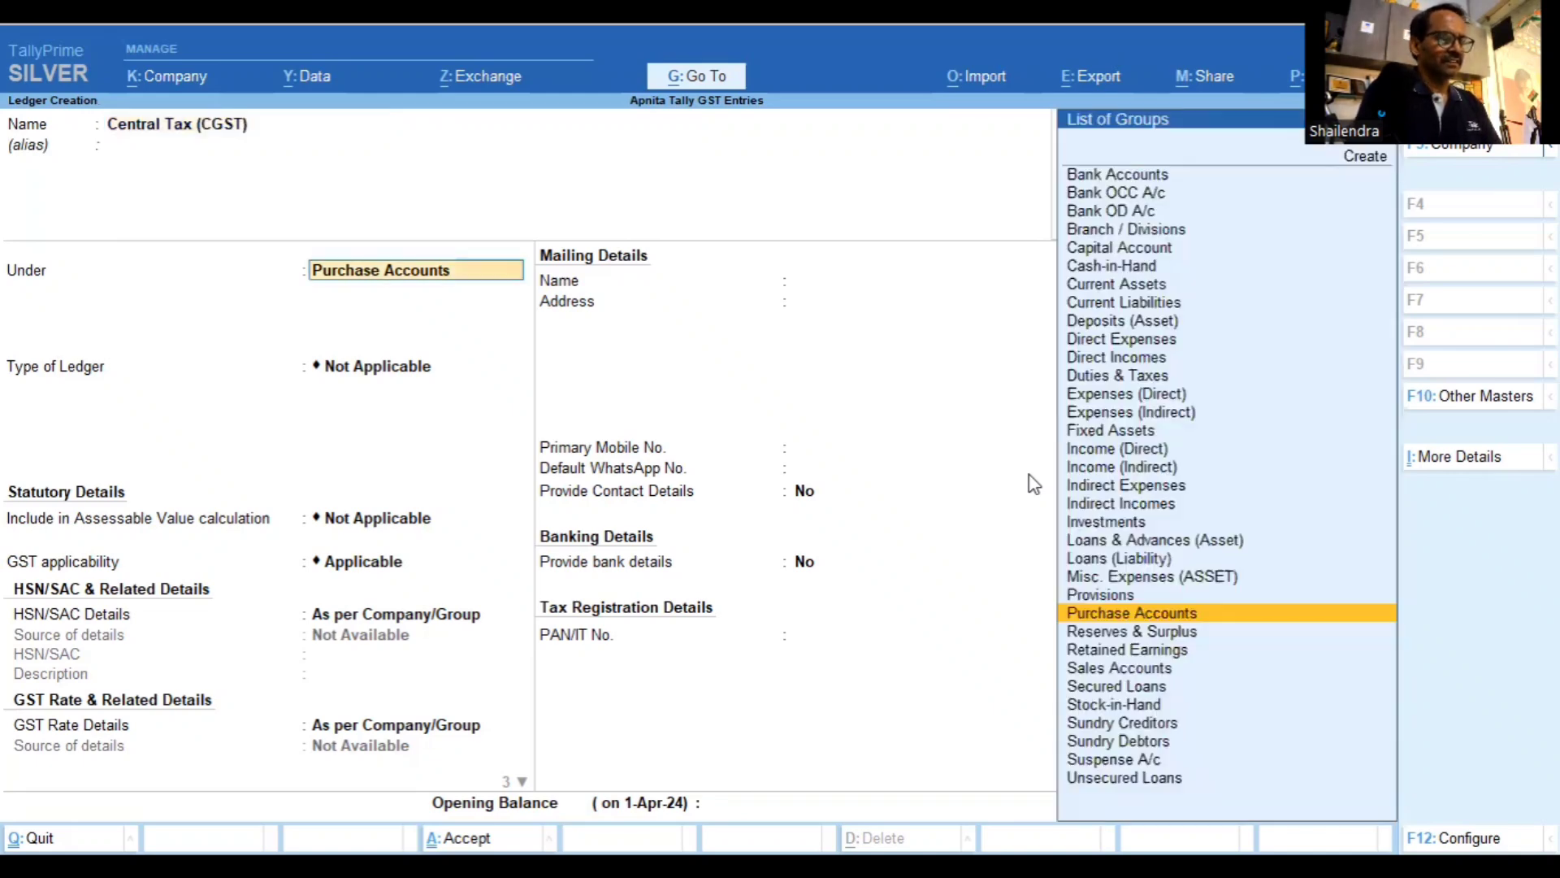
type("dut")
key("Return")
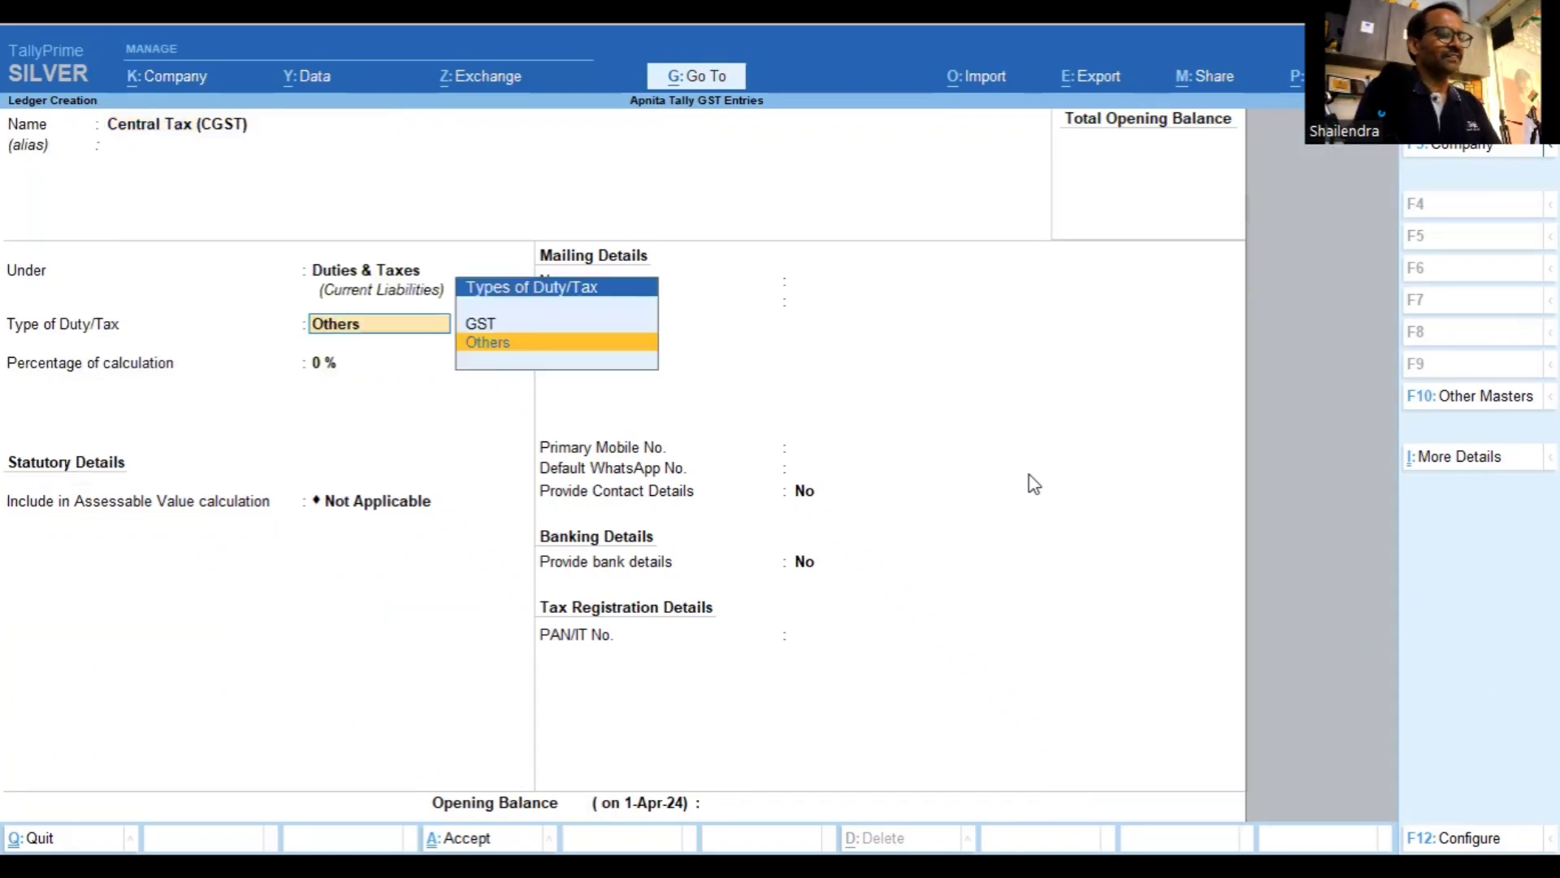
key("Up")
key("Return")
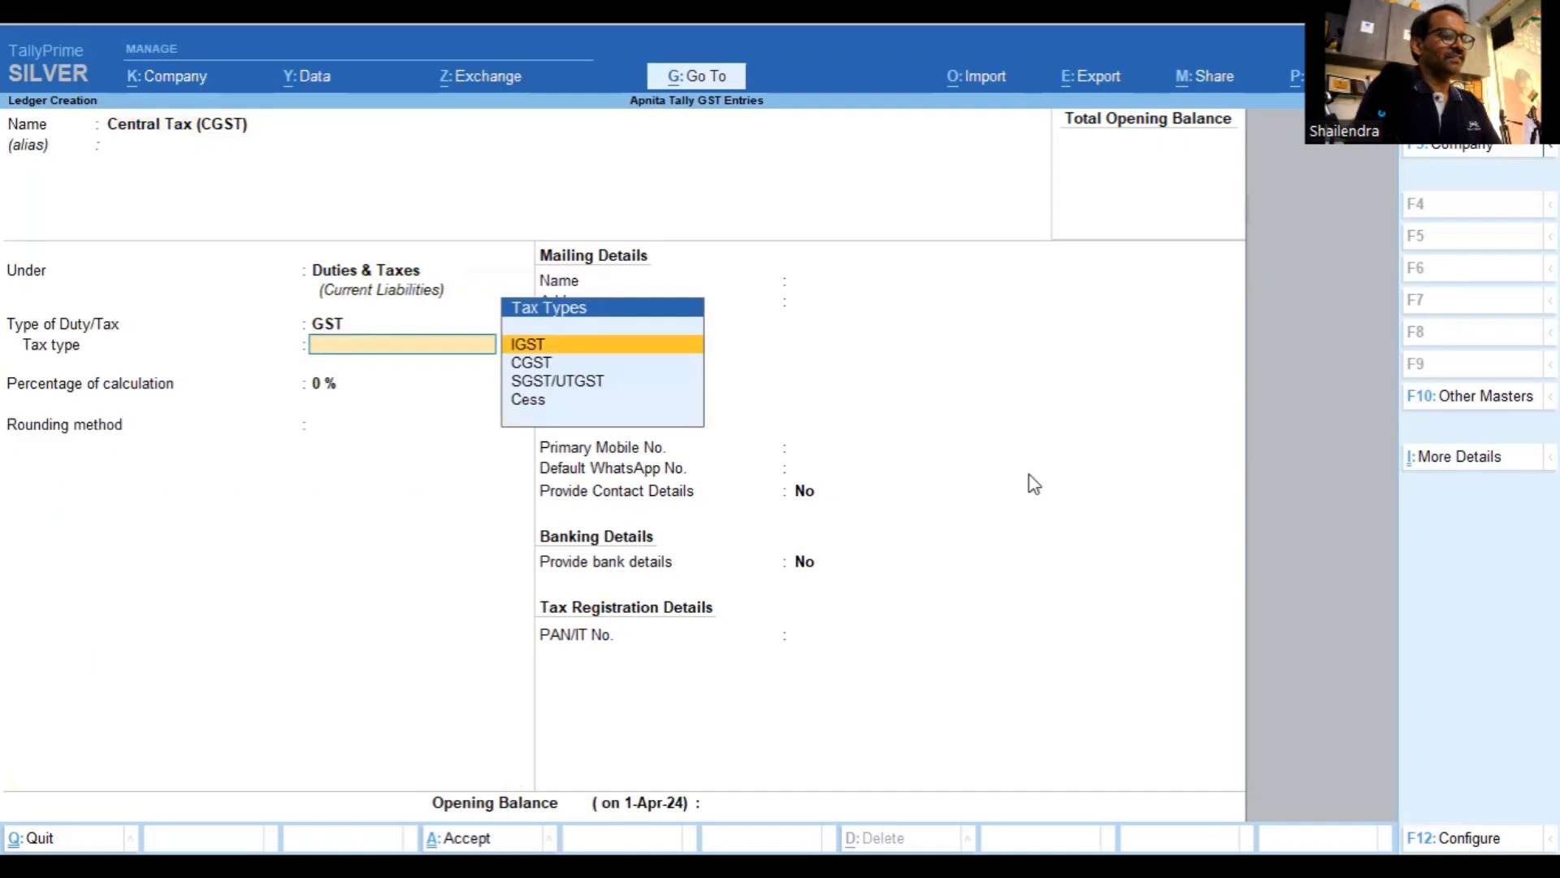
key("Down")
key("Return")
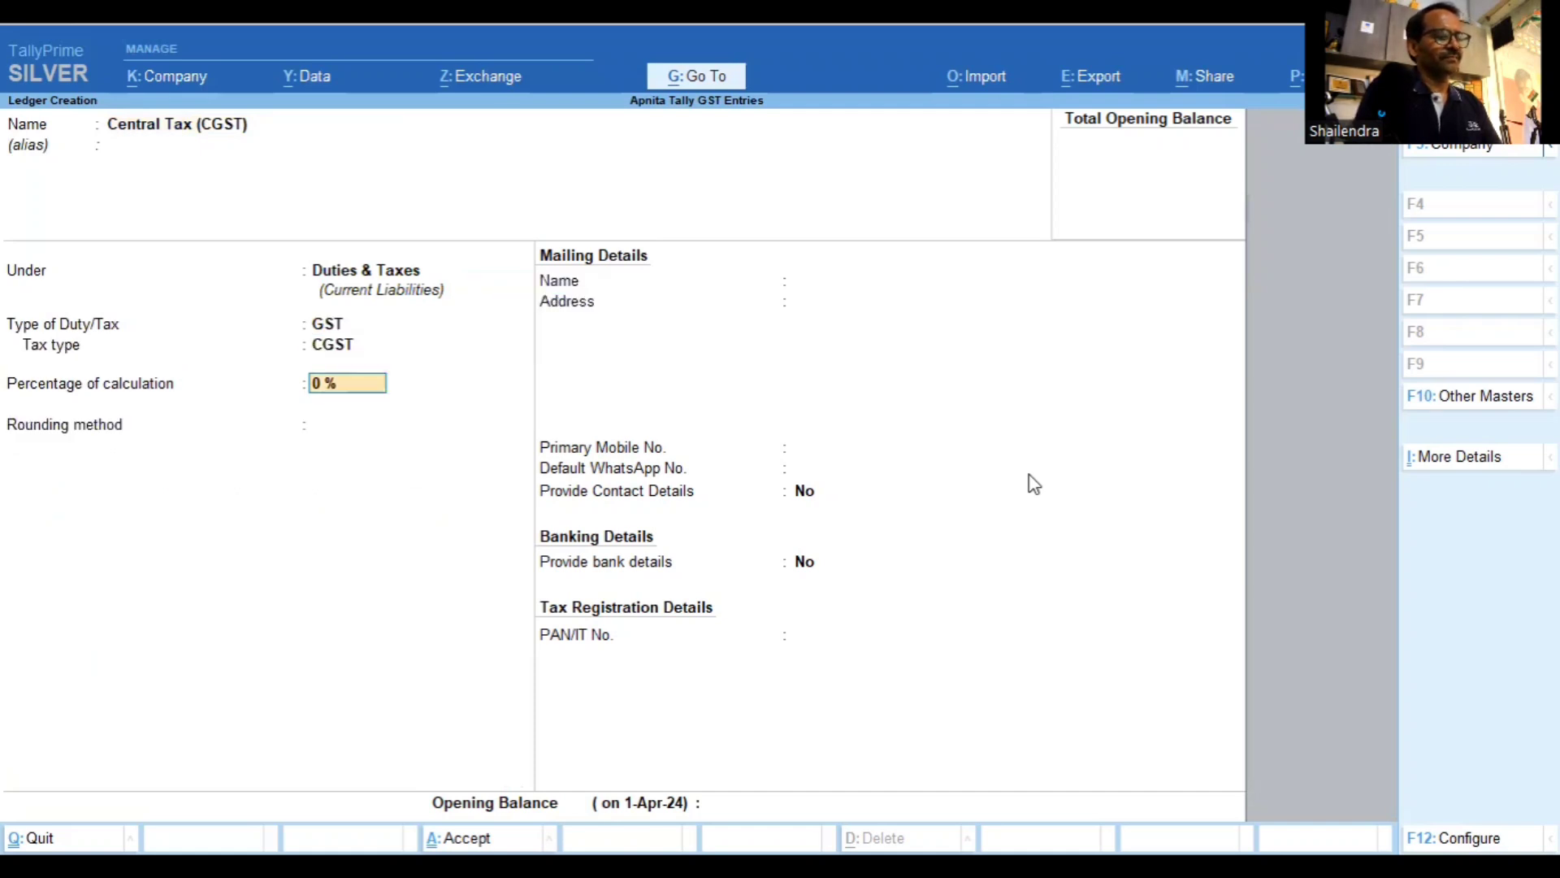
key("Return")
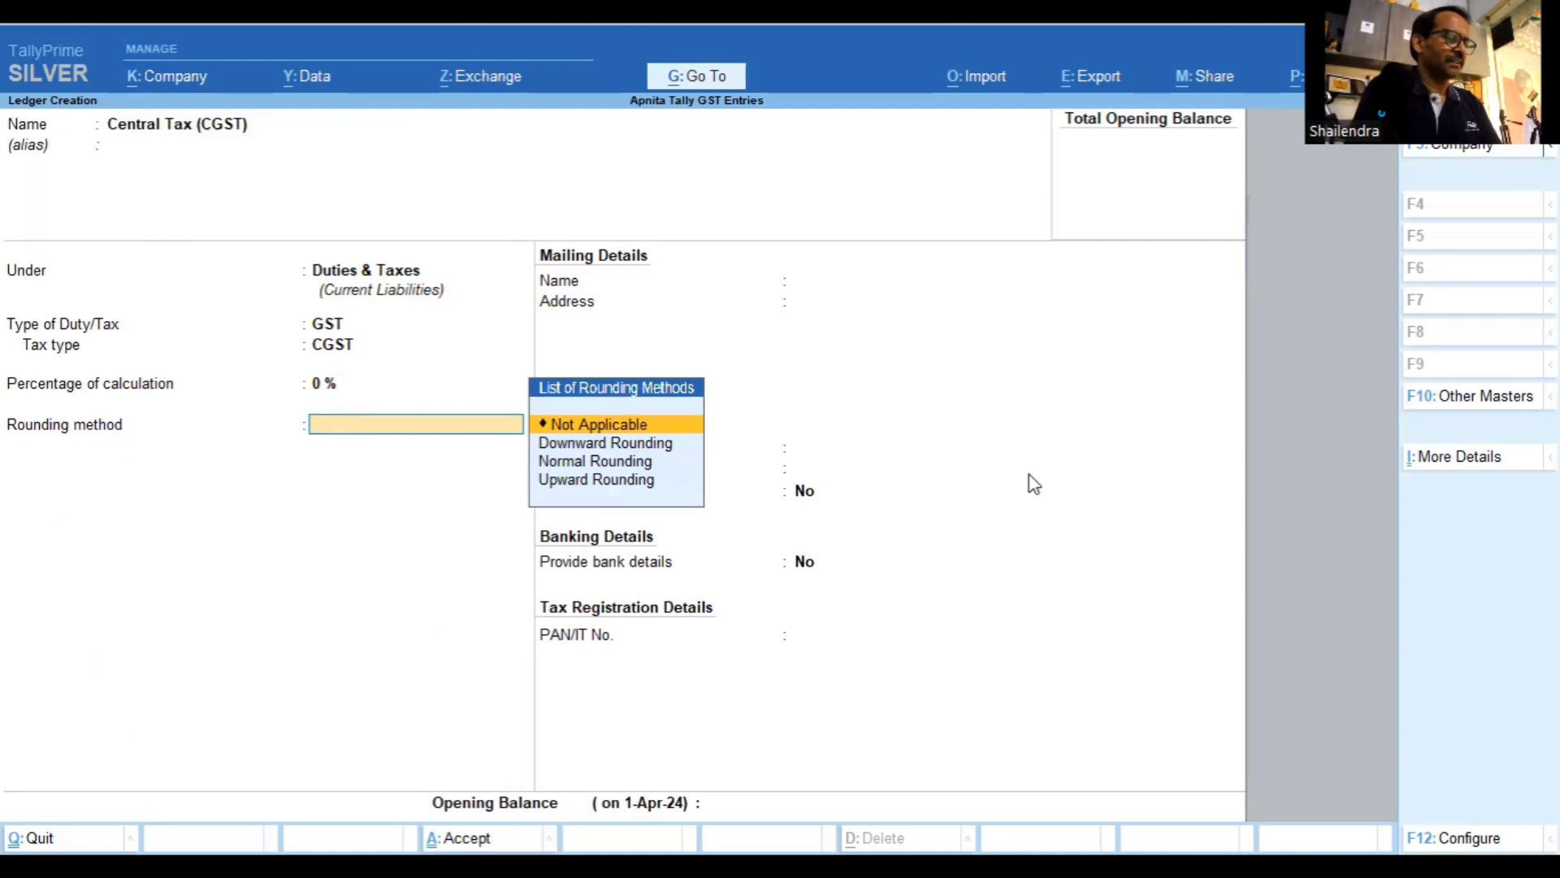
key("Return")
key("Return")
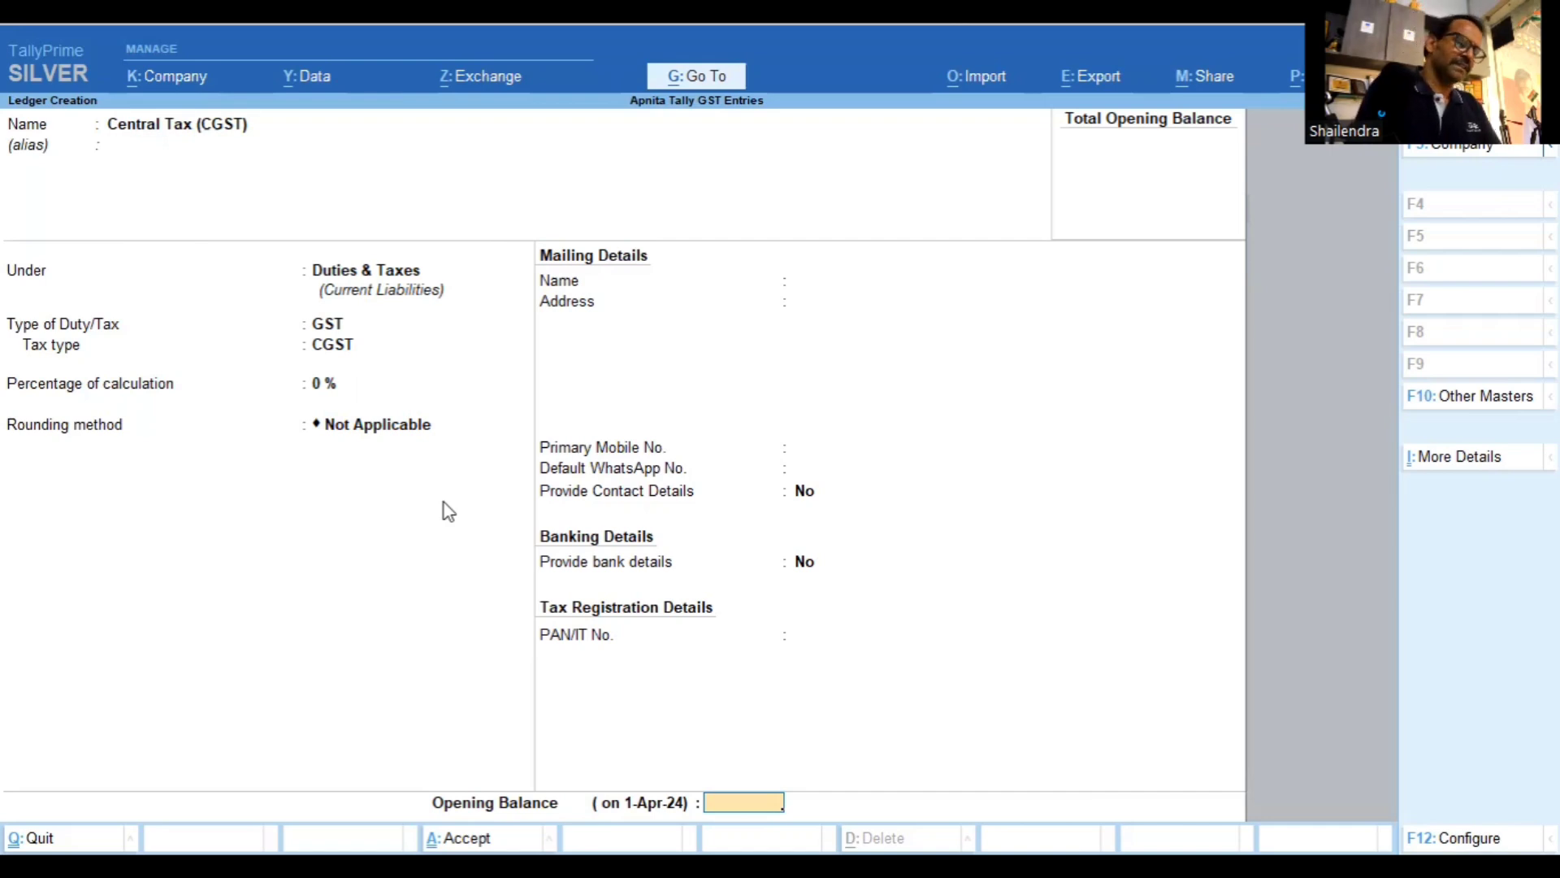
key("Return")
key("Return")
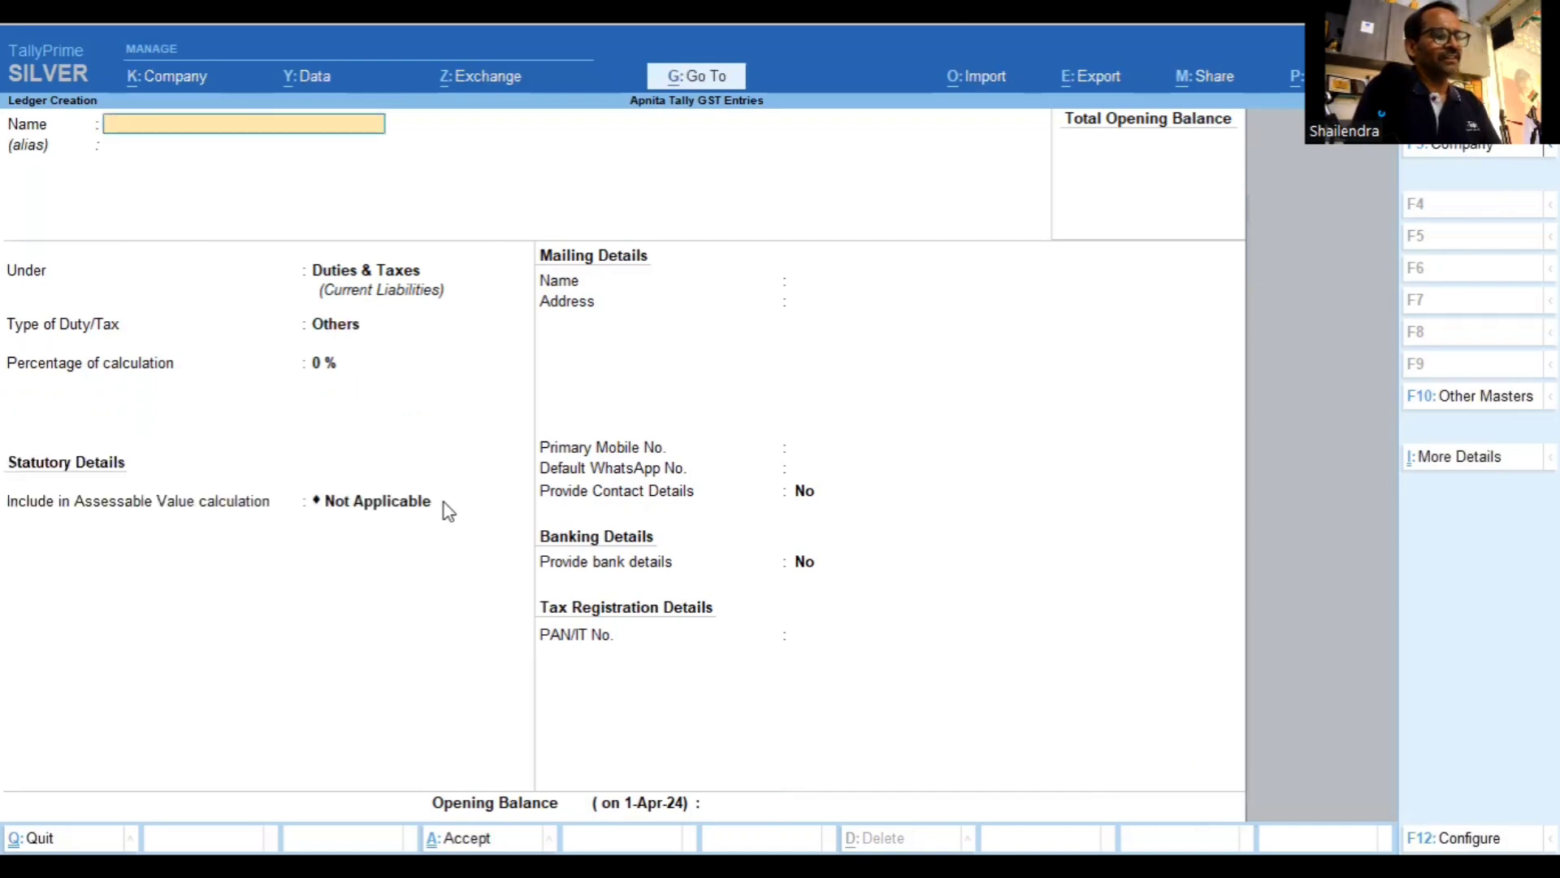
Create 'State Tax (SGST)' under Duties & Taxes as GST with tax type SGST/UTGST
type("State")
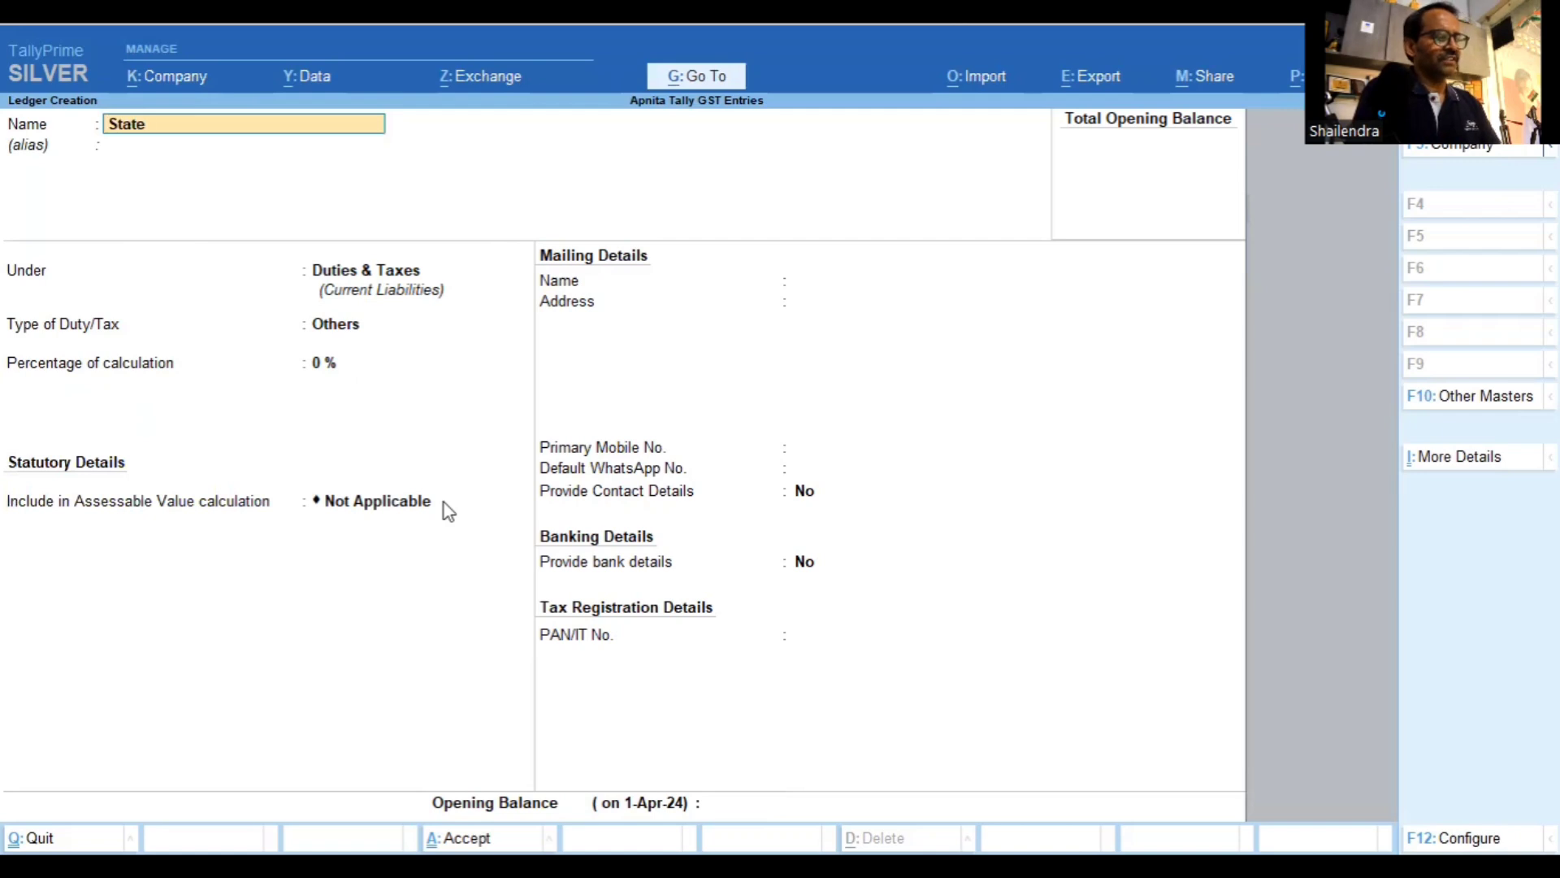
type(" Tax (S")
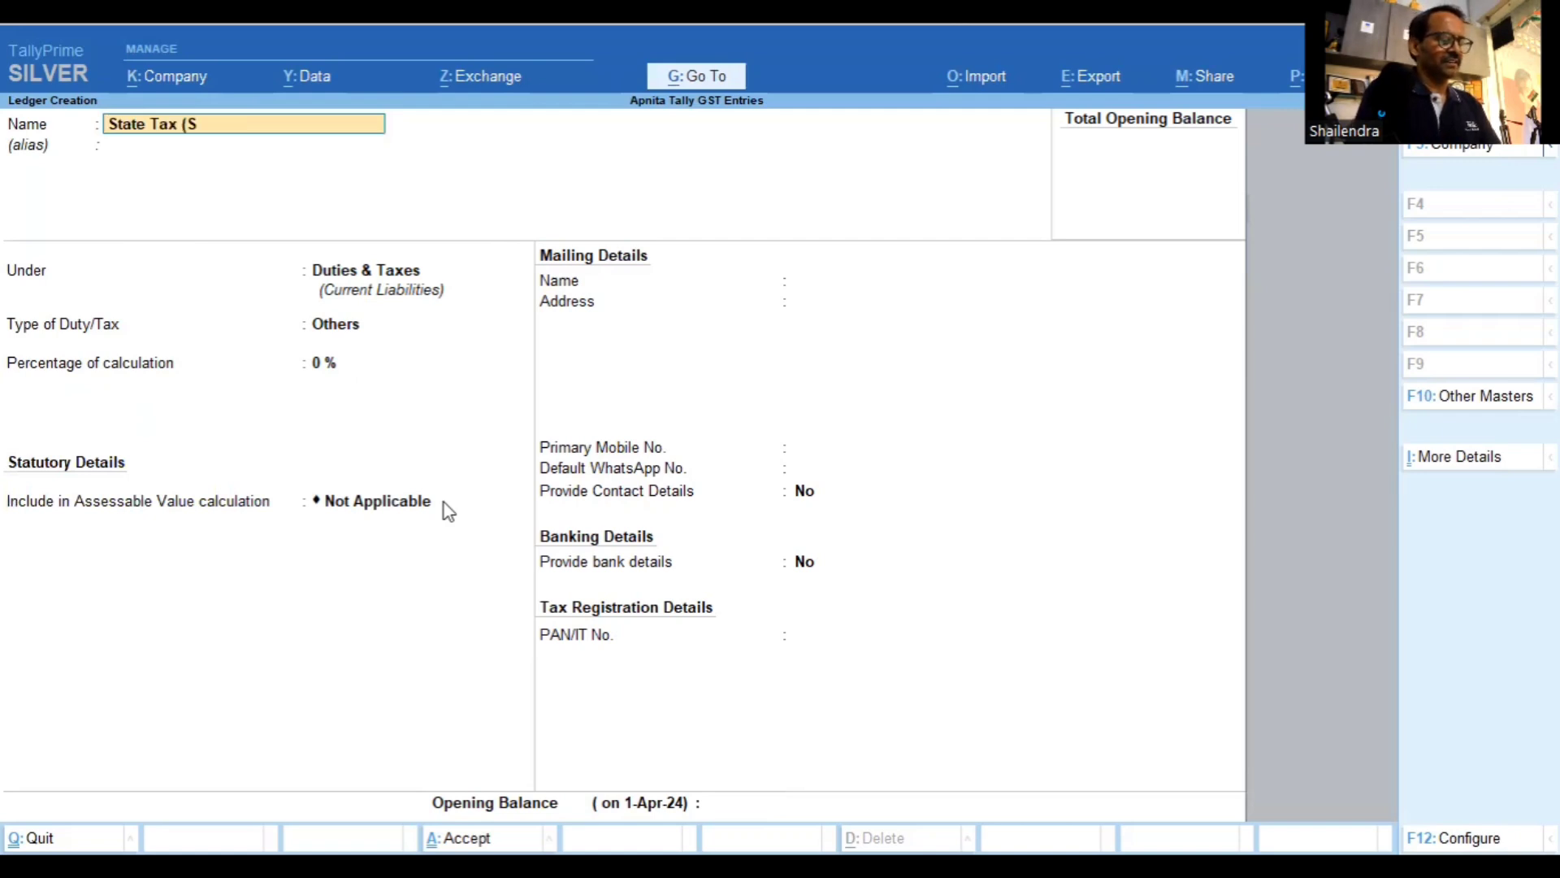
type("GST")
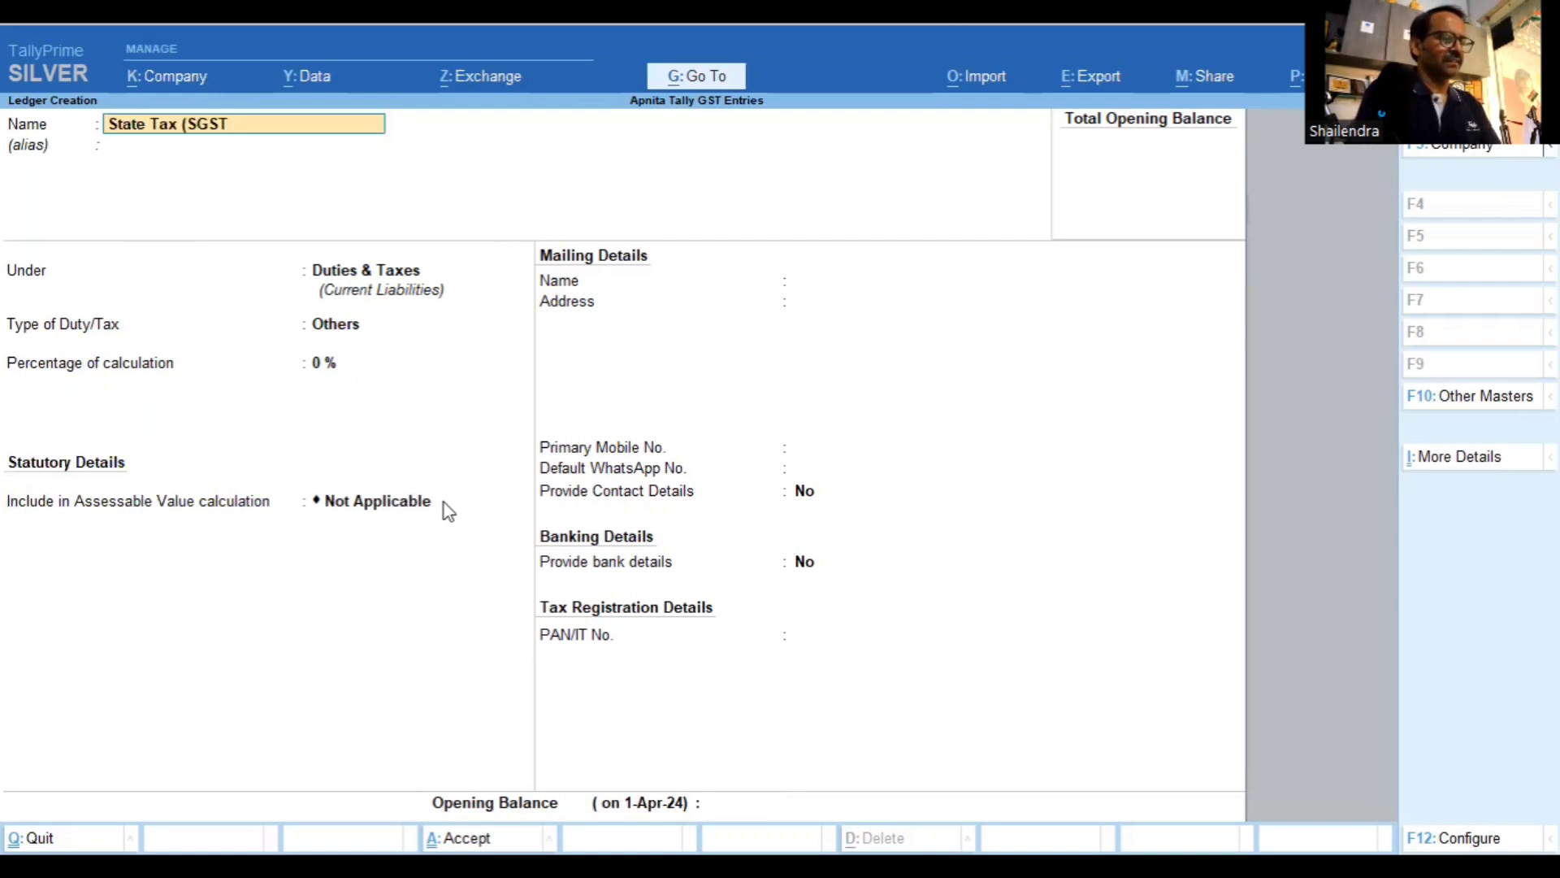
type(")")
key("Return")
key("Return")
key("Return")
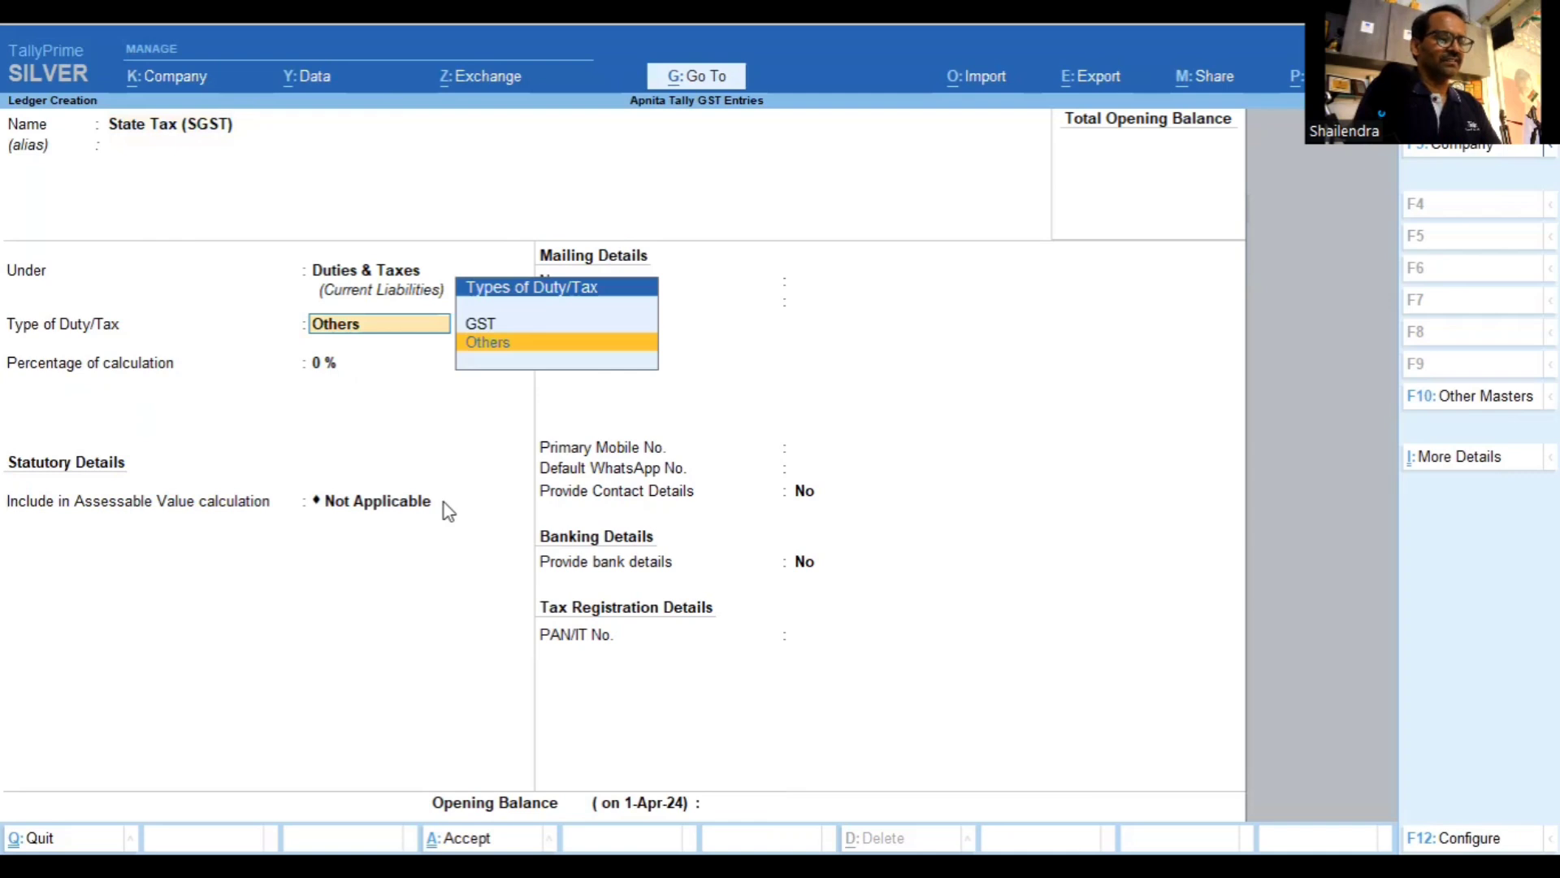
key("Up")
key("Return")
key("Down")
key("Down")
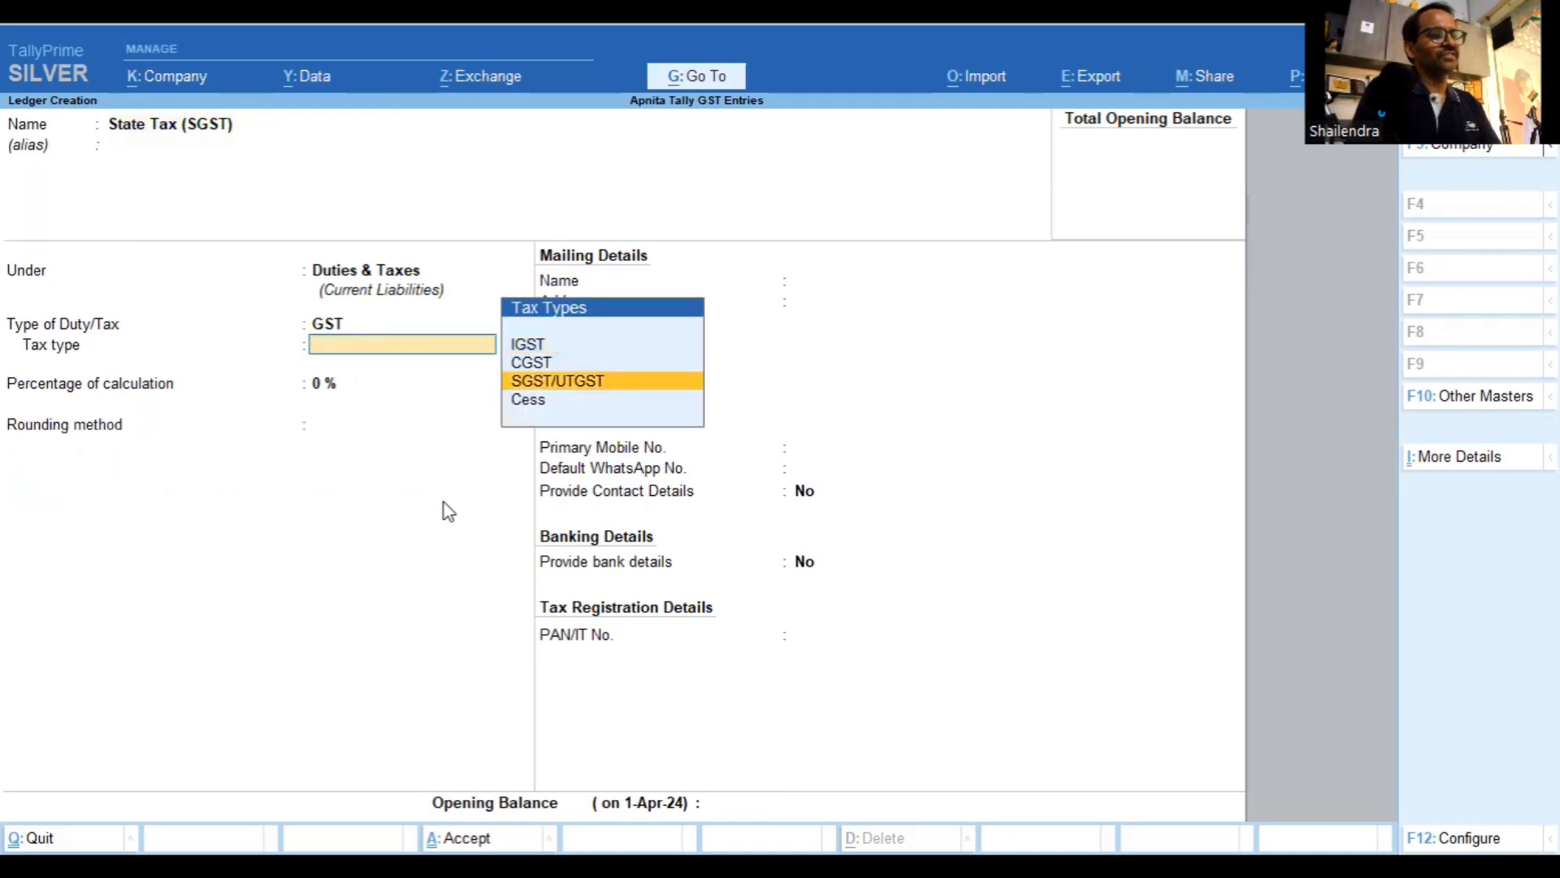
key("Return")
key("Return")
key("Return")
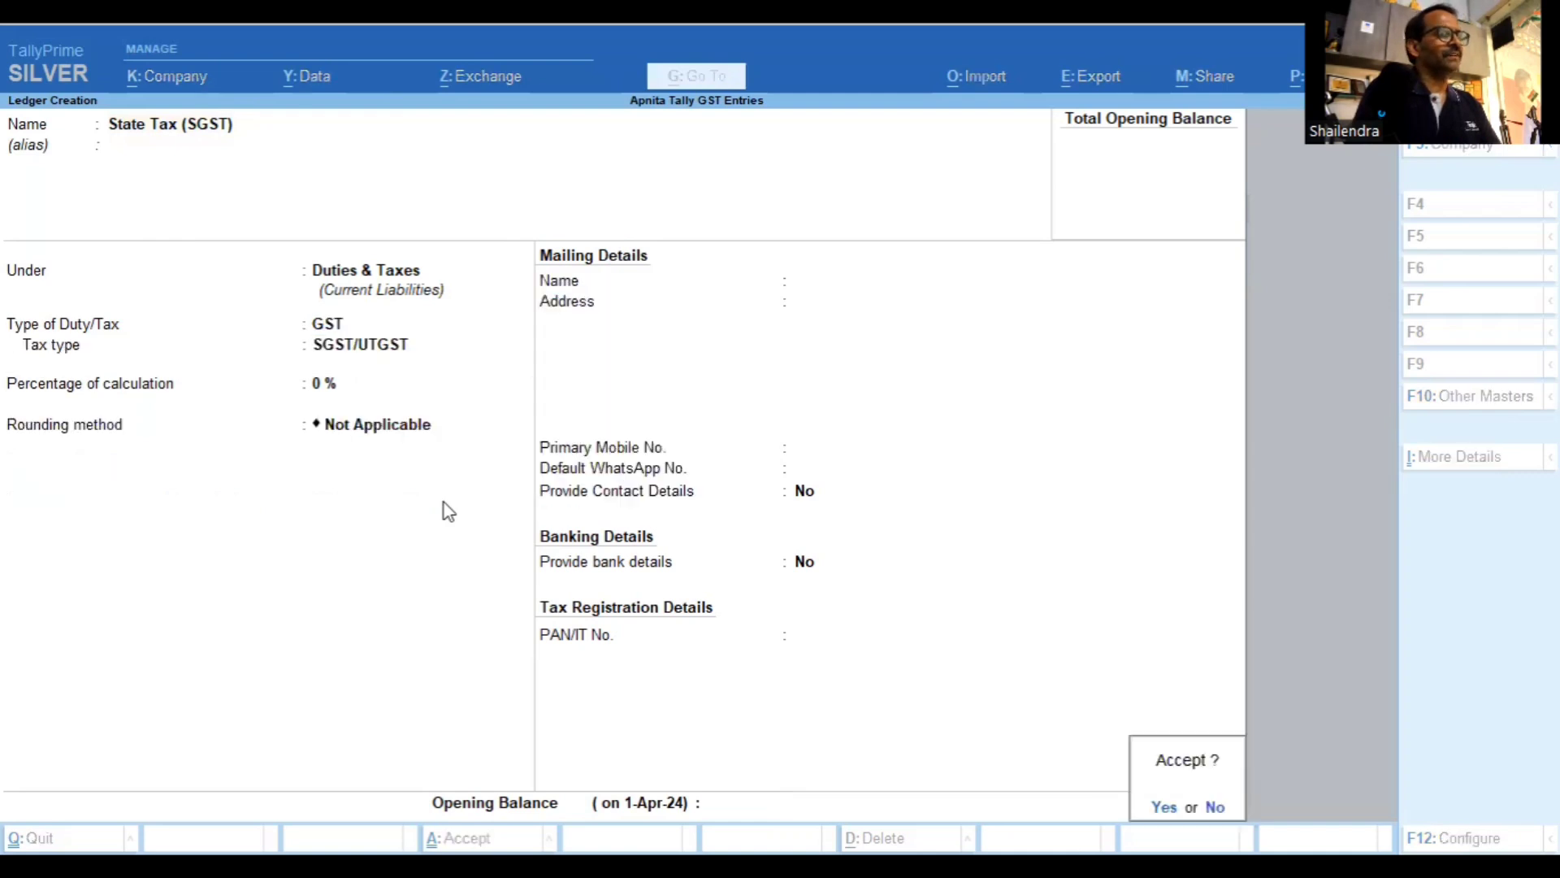
key("Return")
Create and save 'Integrated Tax (IGST)' under Duties & Taxes as GST with tax type IGST
type("IN")
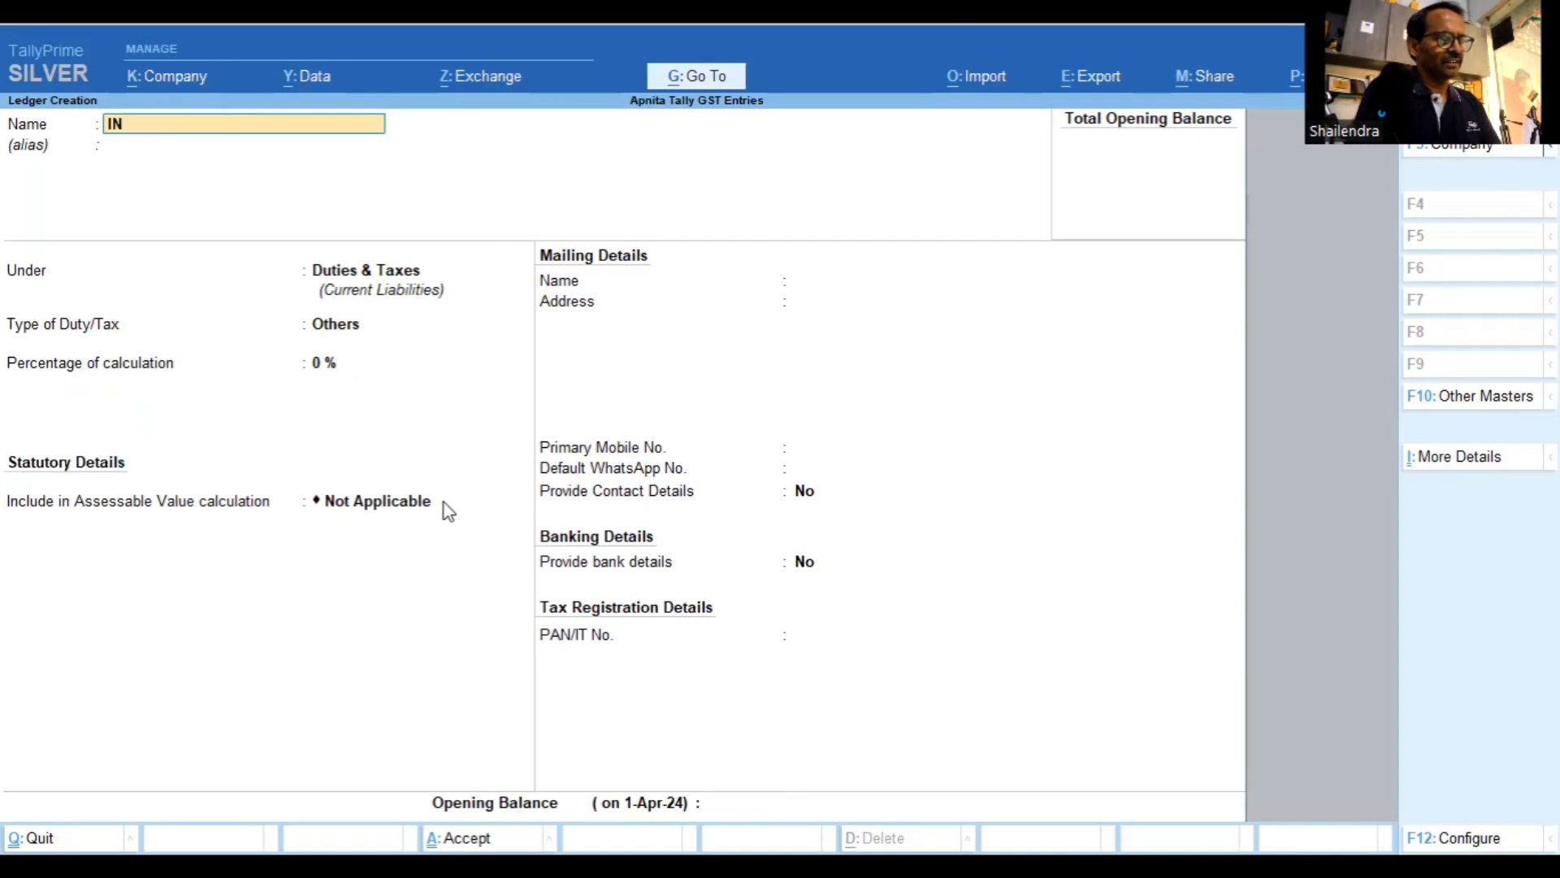
type("TEGRTED TA")
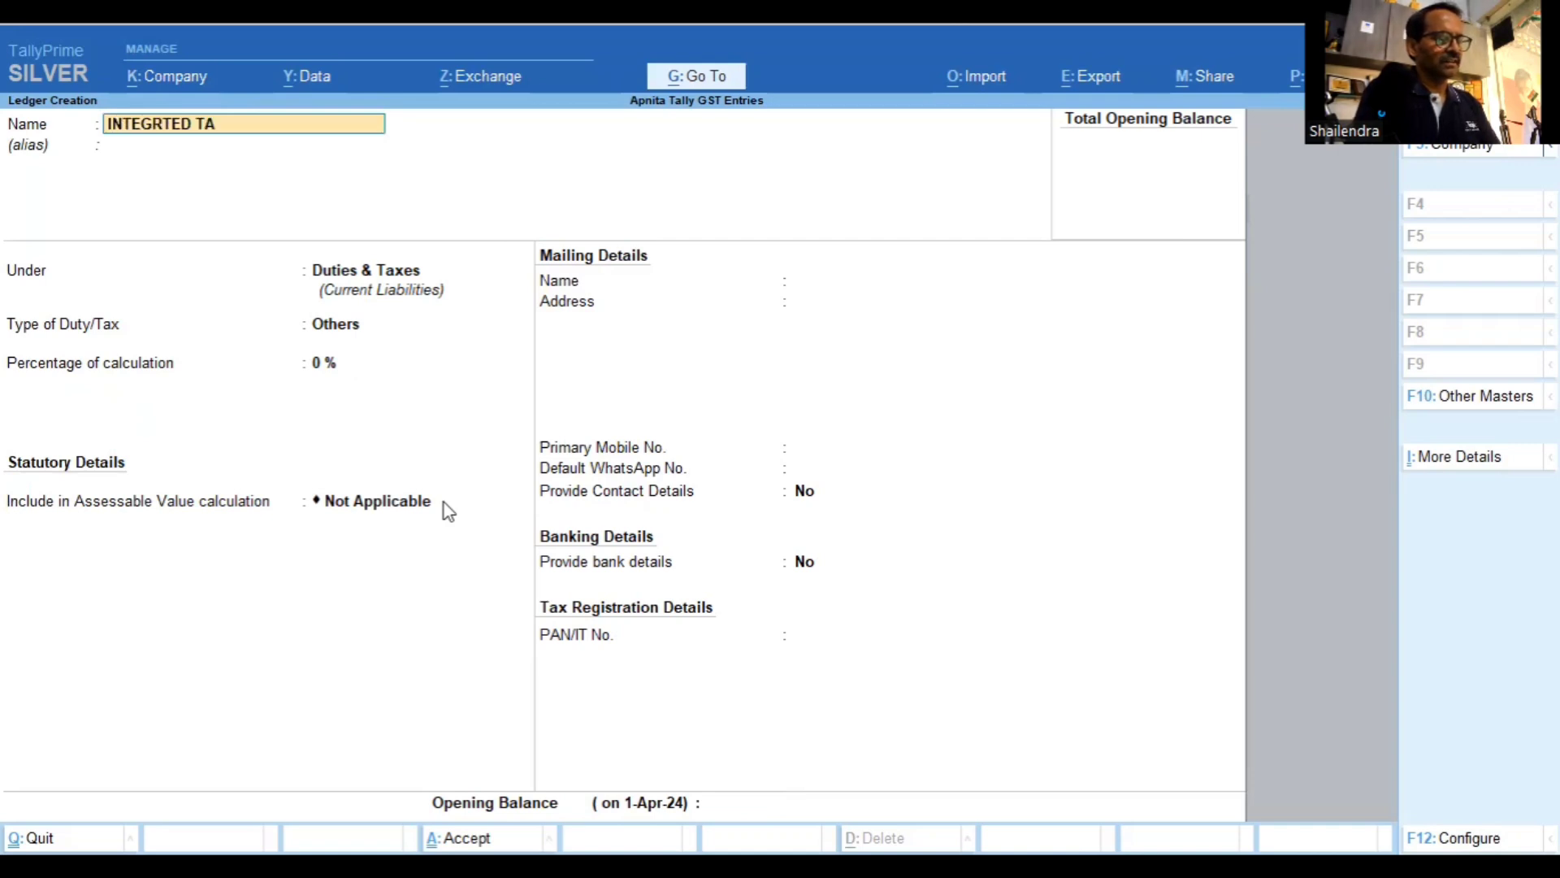
type("X (Igst")
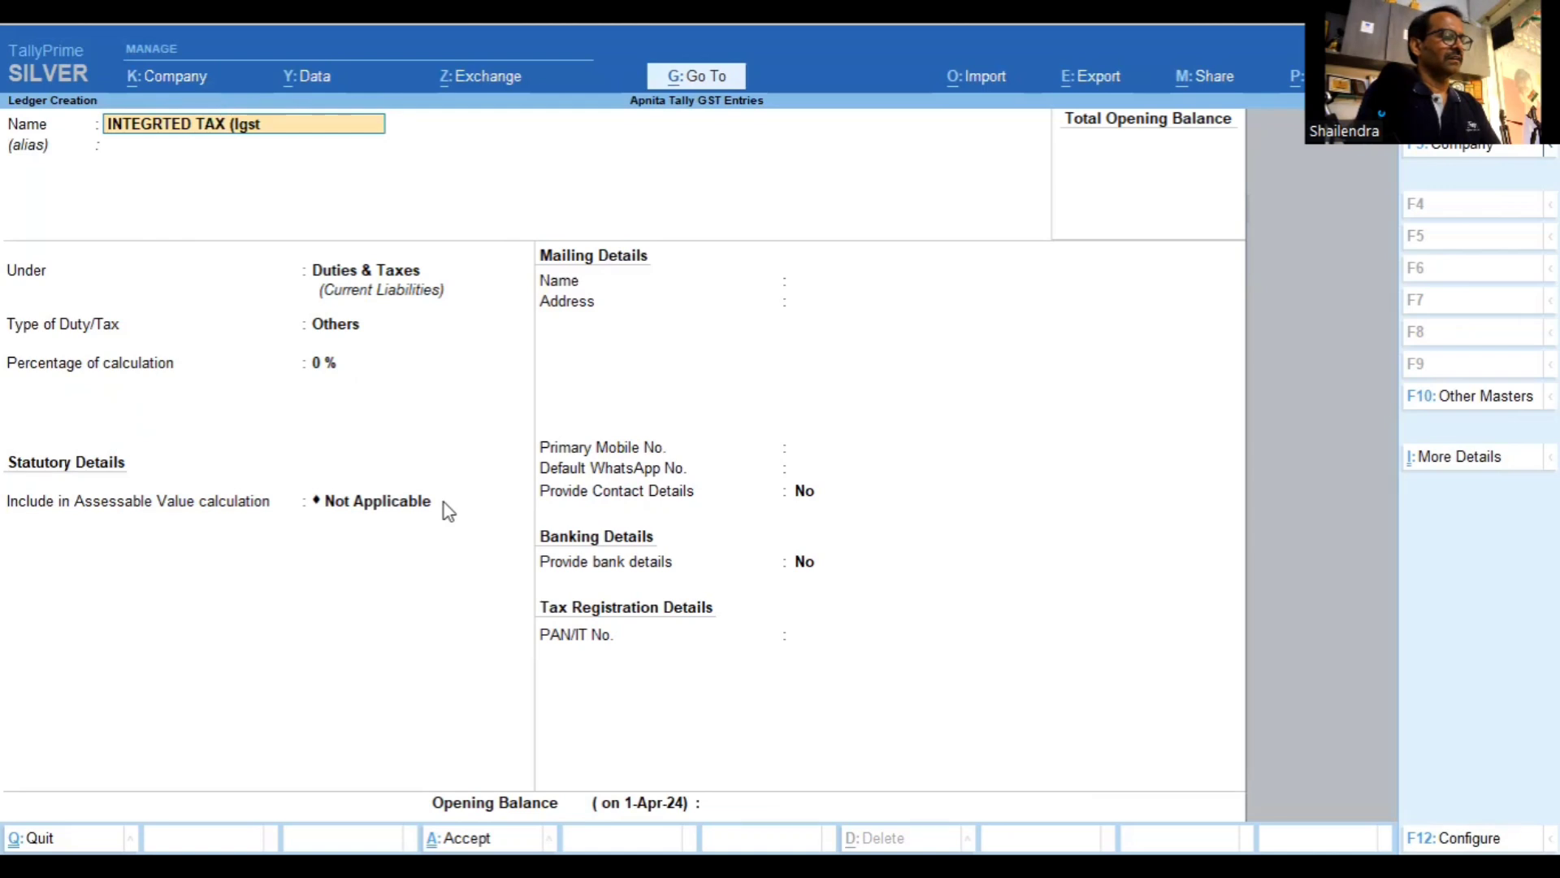
key("BackSpace")
key("BackSpace")
key("BackSpace")
key("BackSpace")
key("BackSpace")
key("BackSpace")
key("BackSpace")
key("BackSpace")
key("BackSpace")
key("BackSpace")
key("BackSpace")
key("BackSpace")
key("BackSpace")
key("BackSpace")
key("BackSpace")
key("BackSpace")
key("BackSpace")
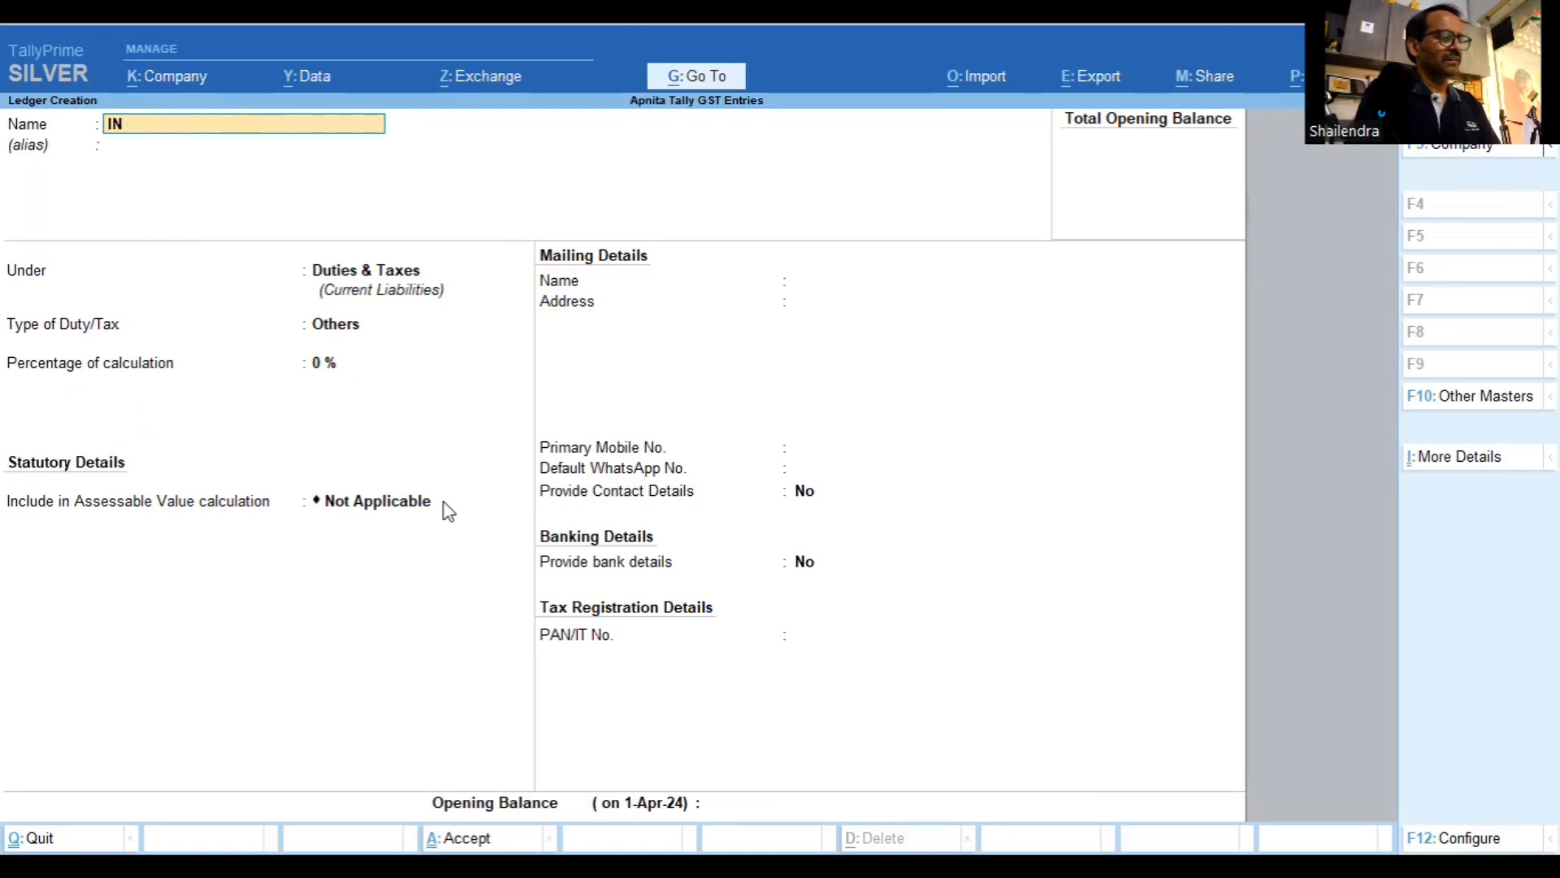
key("BackSpace")
key("BackSpace")
type("Inte")
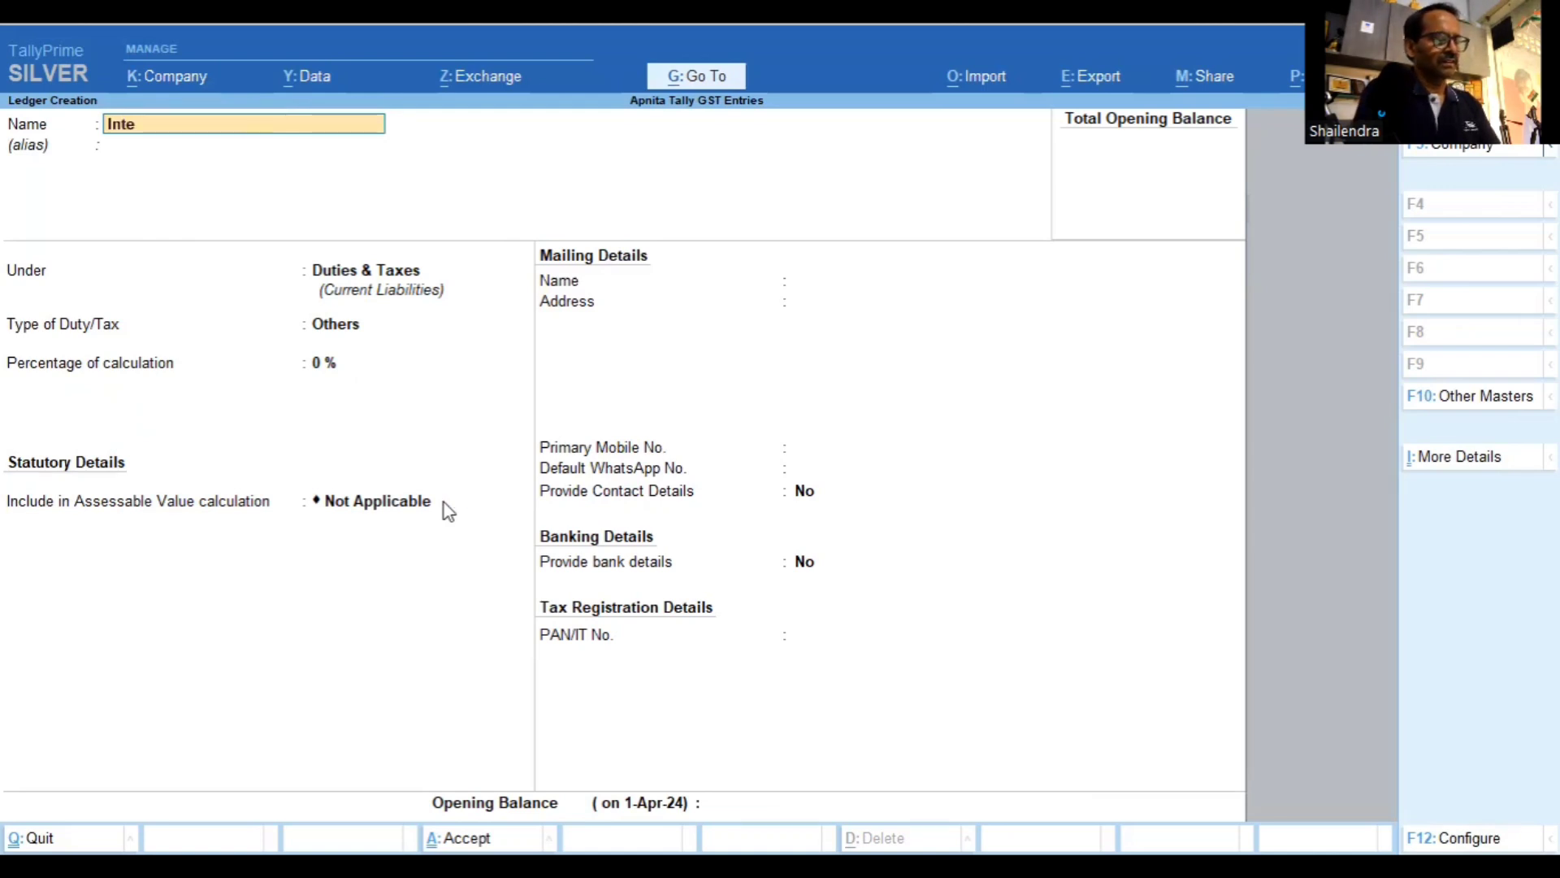
type("grated Tax (I")
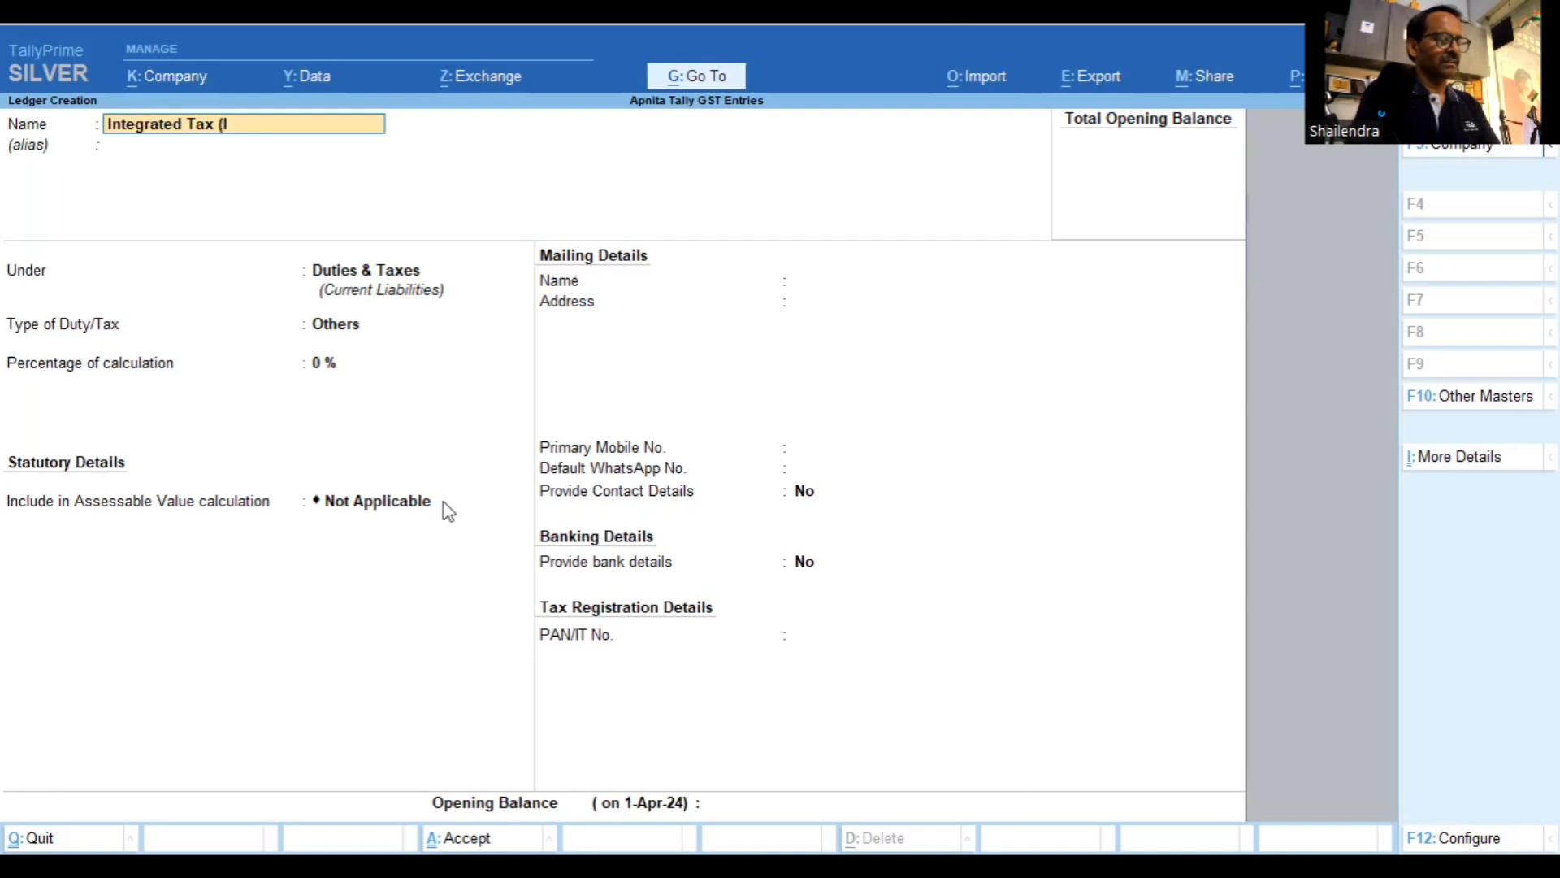
type("GST)")
key("Return")
key("Return")
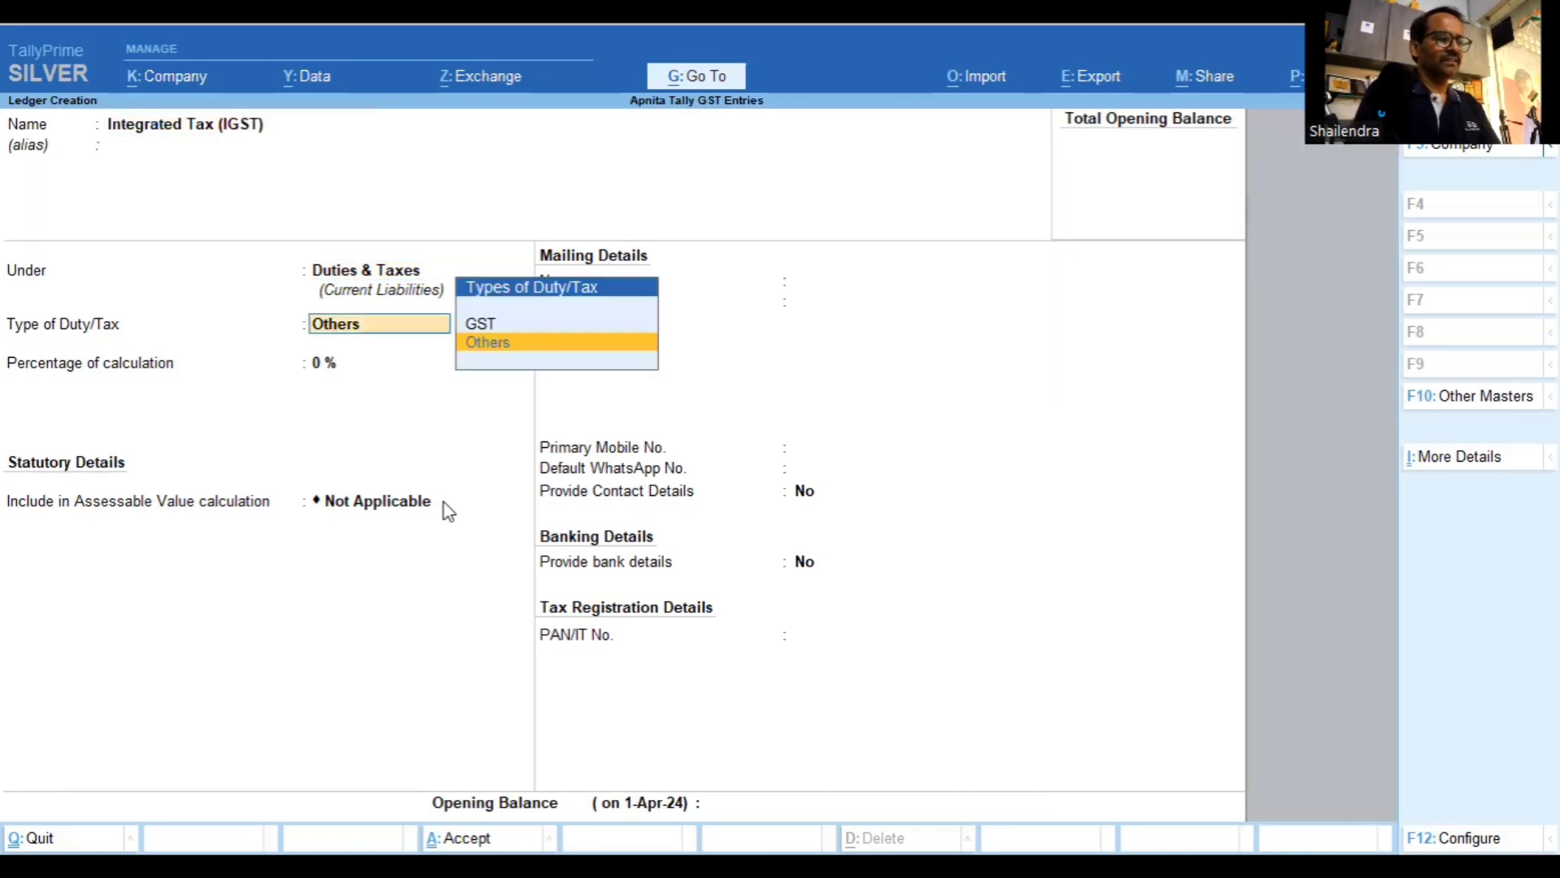
key("Up")
key("Return")
key("Return")
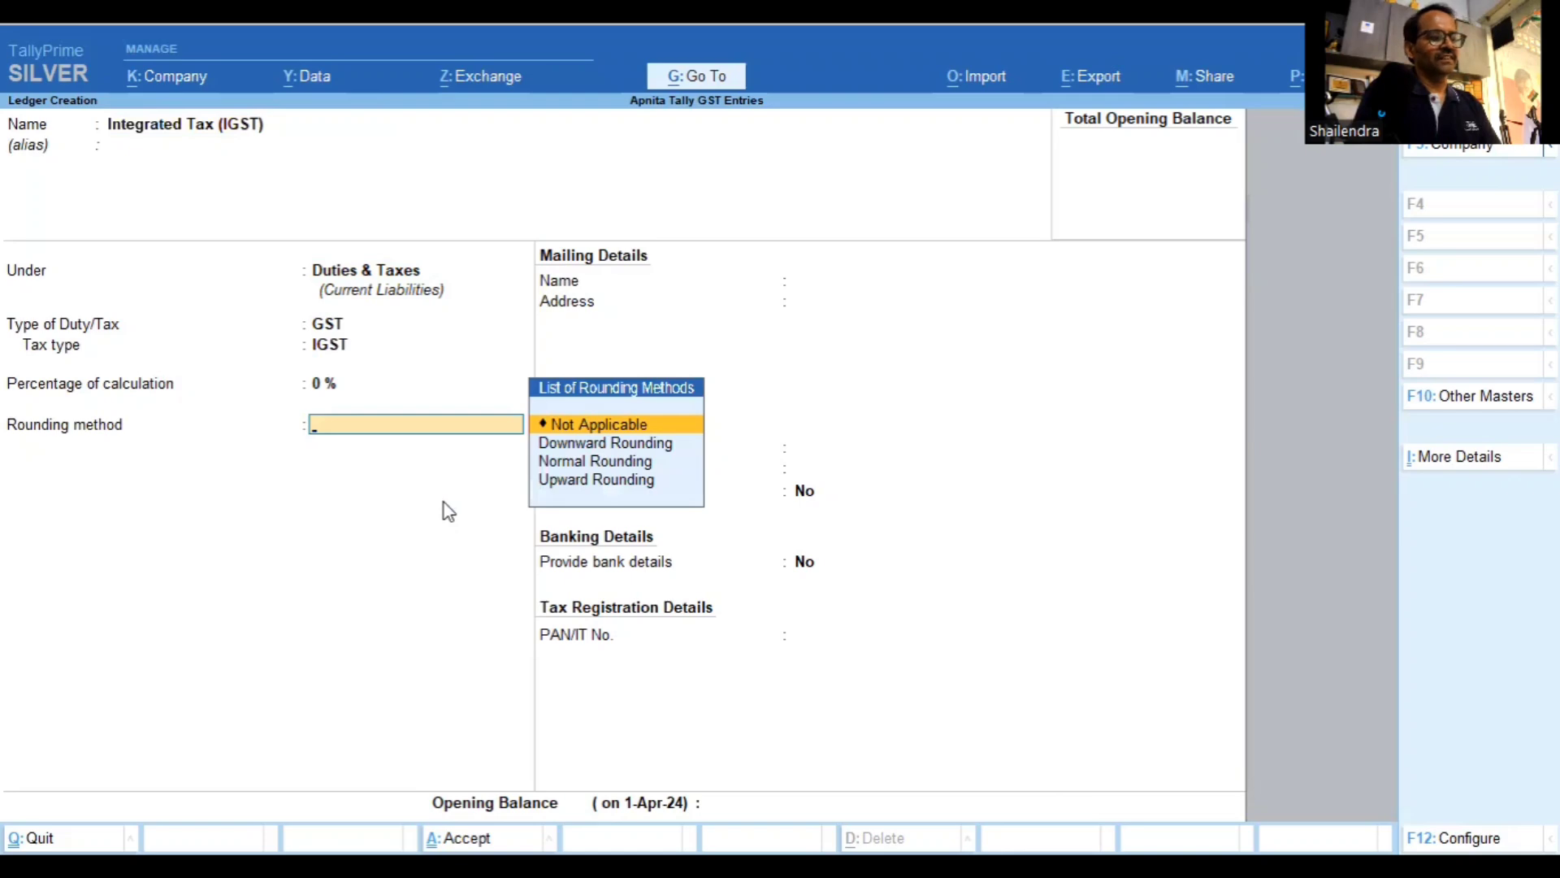
key("Return")
key("Return")
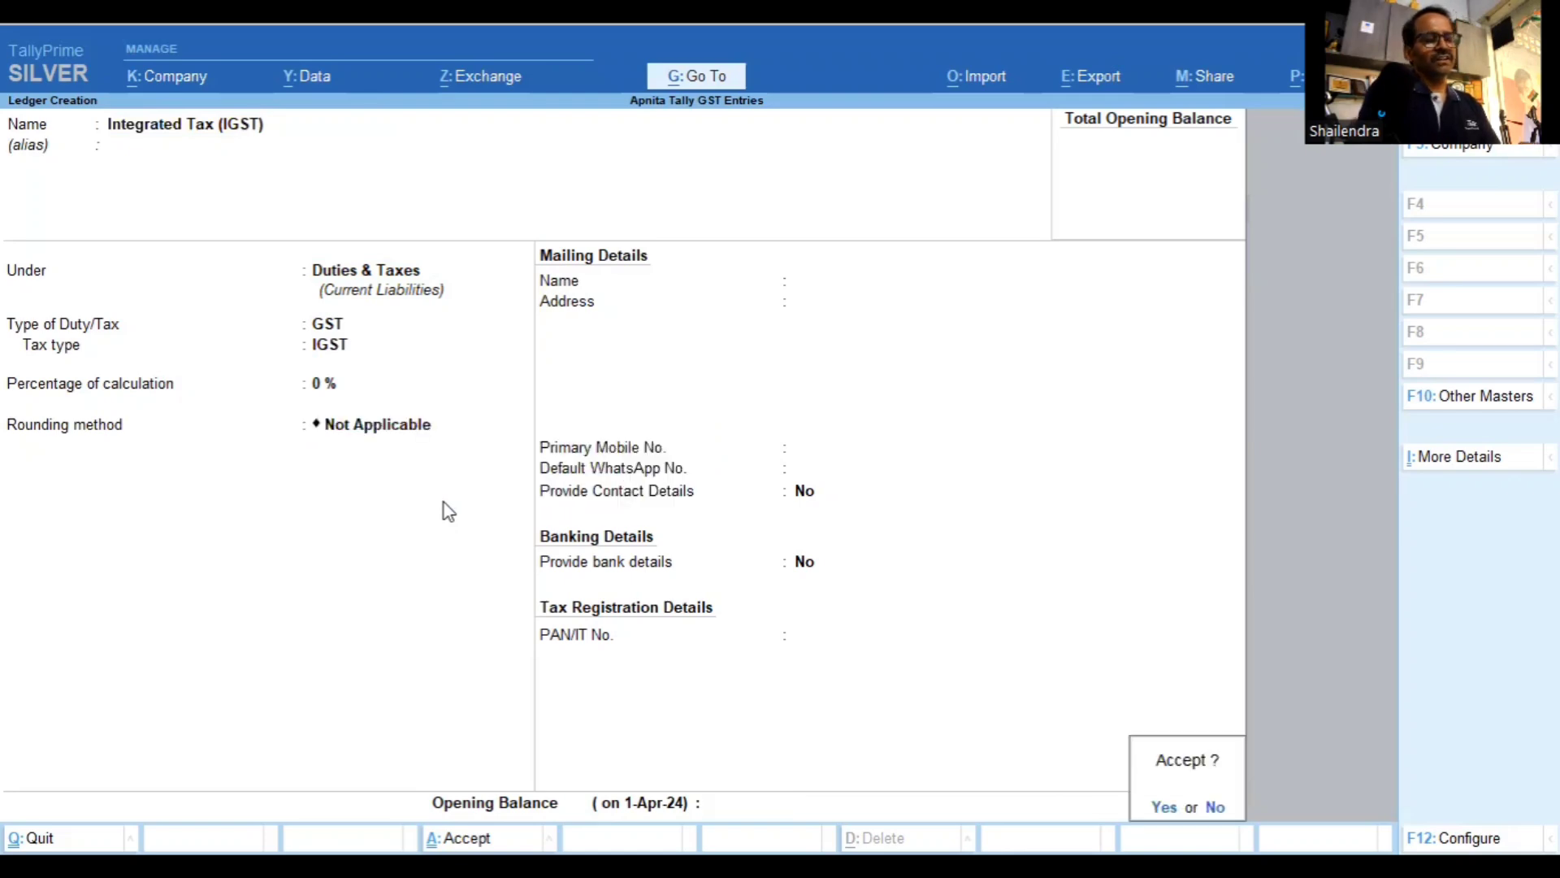
key("Return")
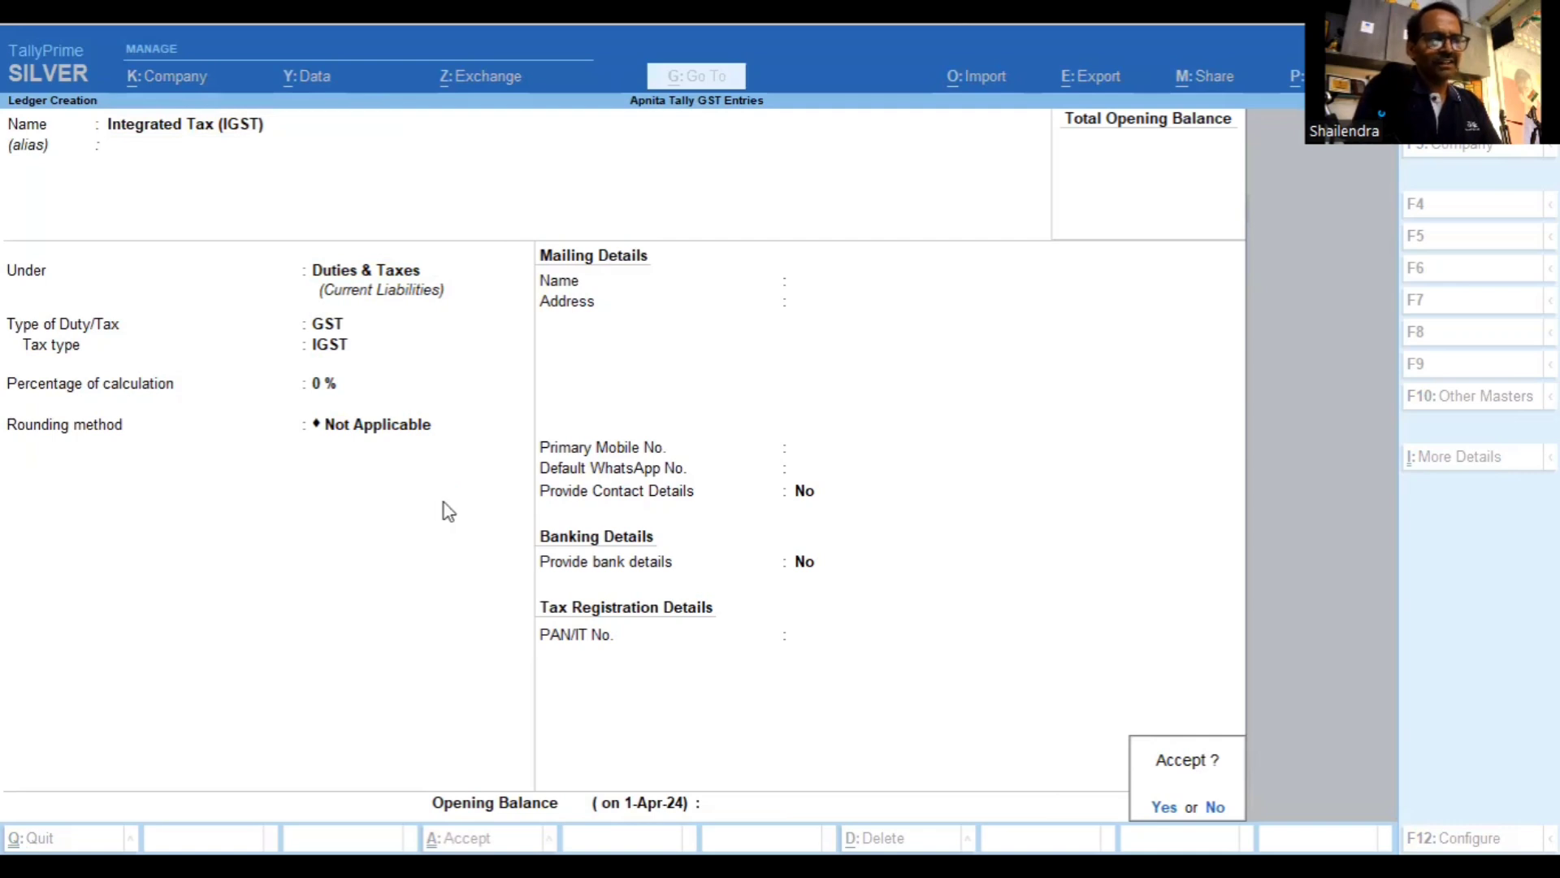
key("Return")
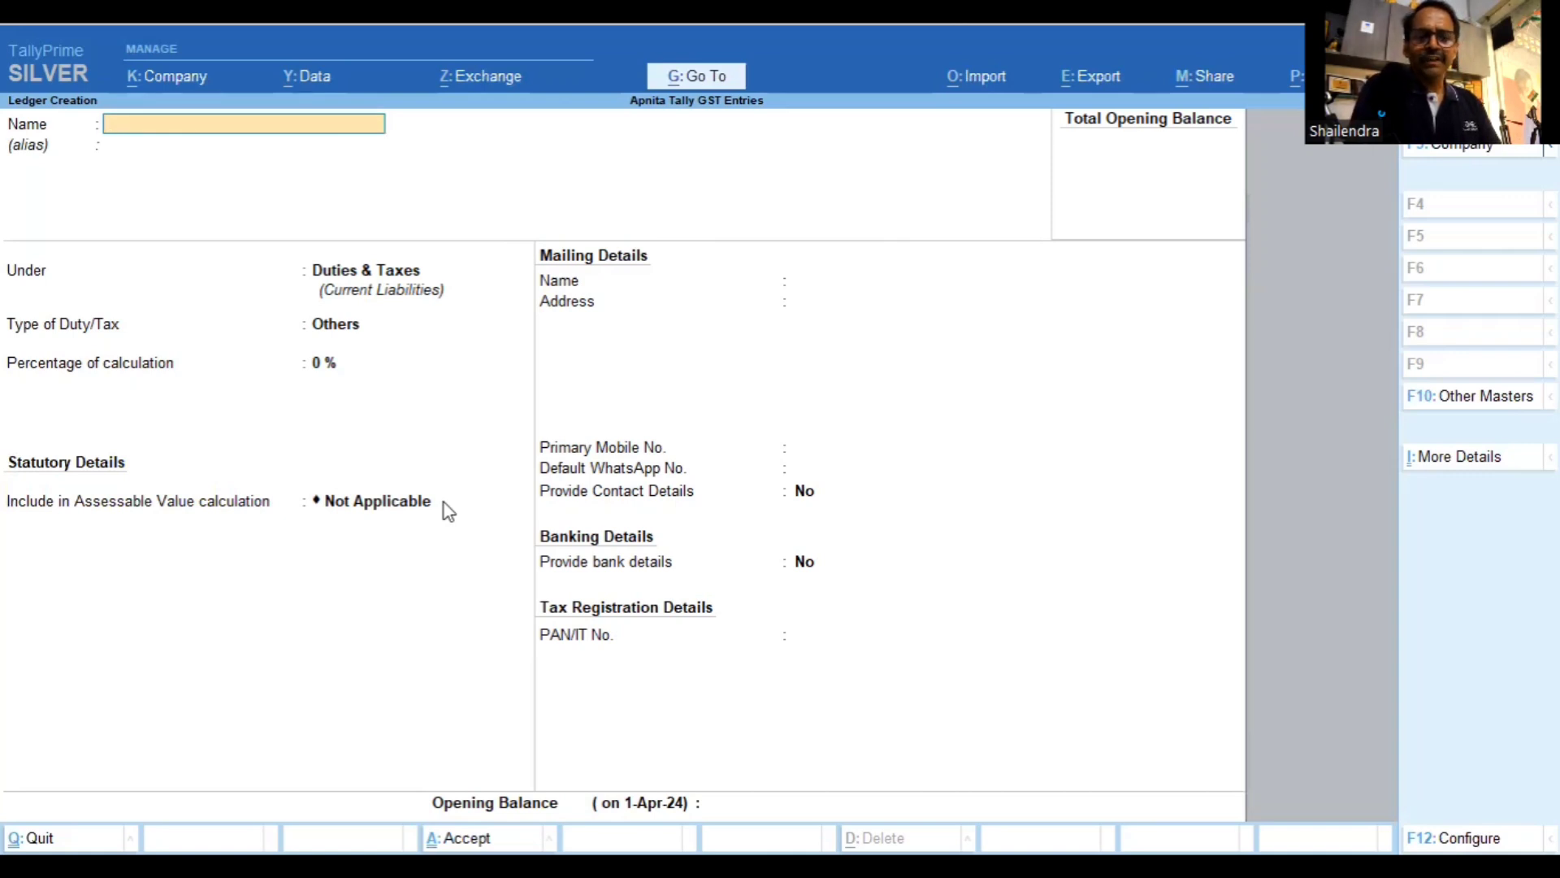
Quit ledger creation and start a new Stock Item from the List of Masters
key("Escape")
key("y")
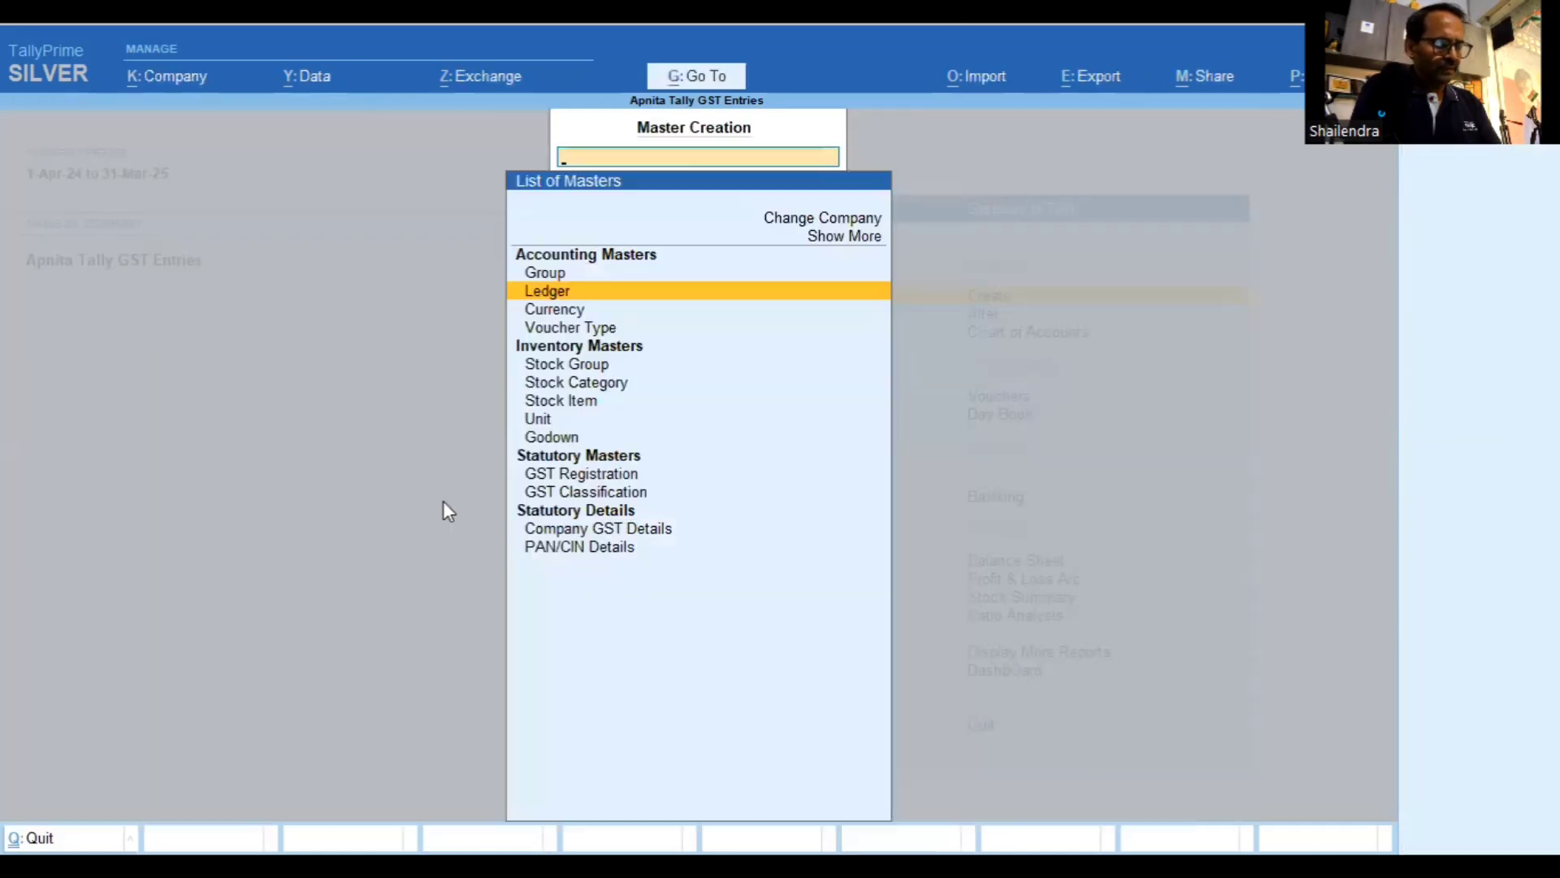
key("Down")
key("Down")
key("Down")
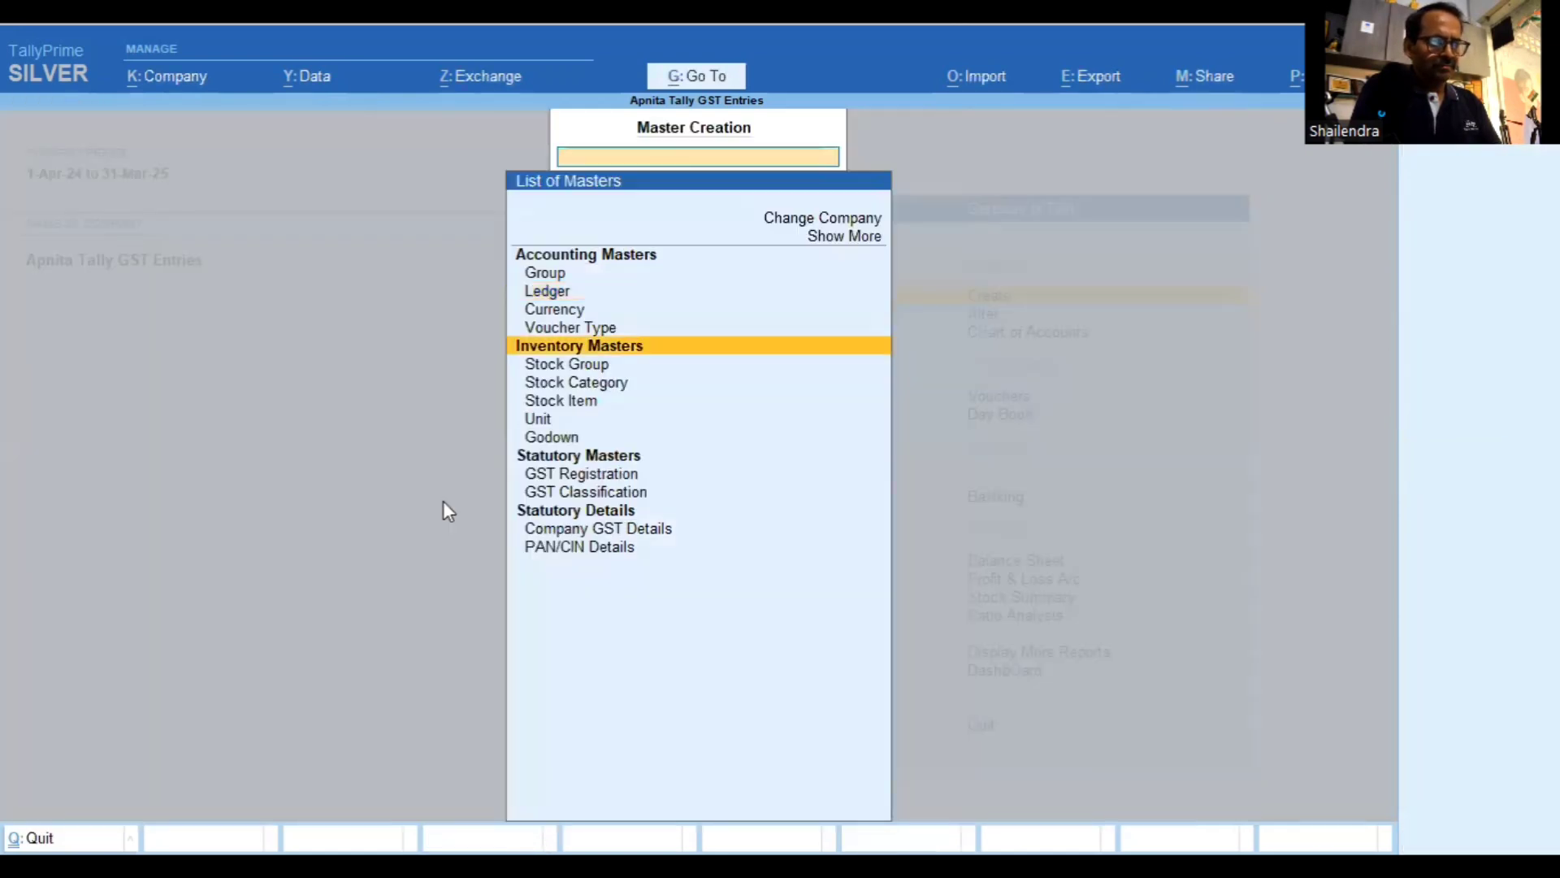
key("Down")
key("Down")
key("Down")
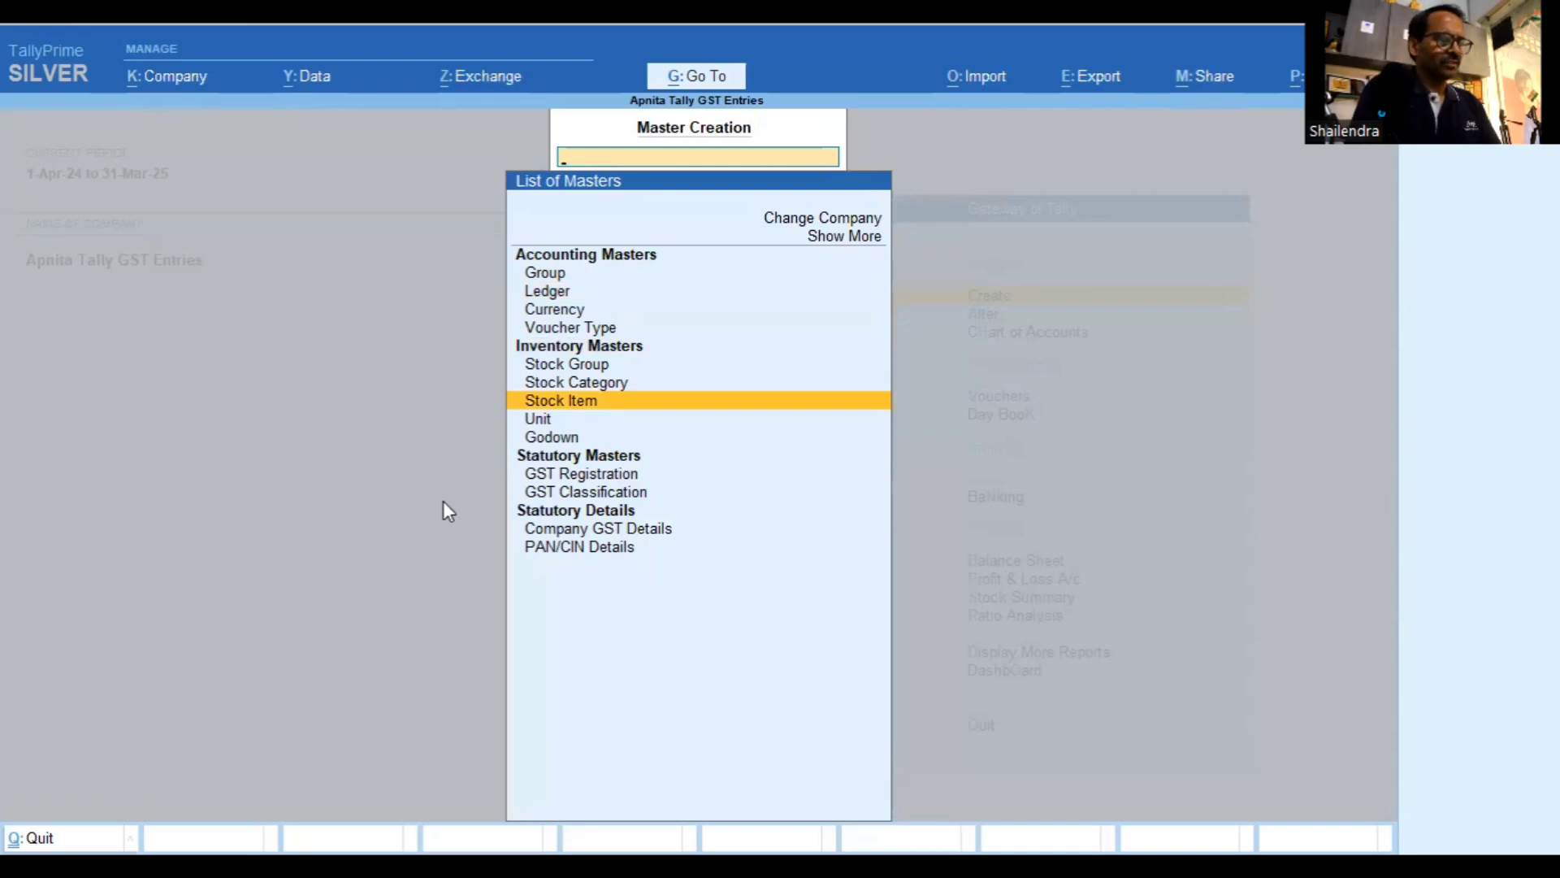
key("Return")
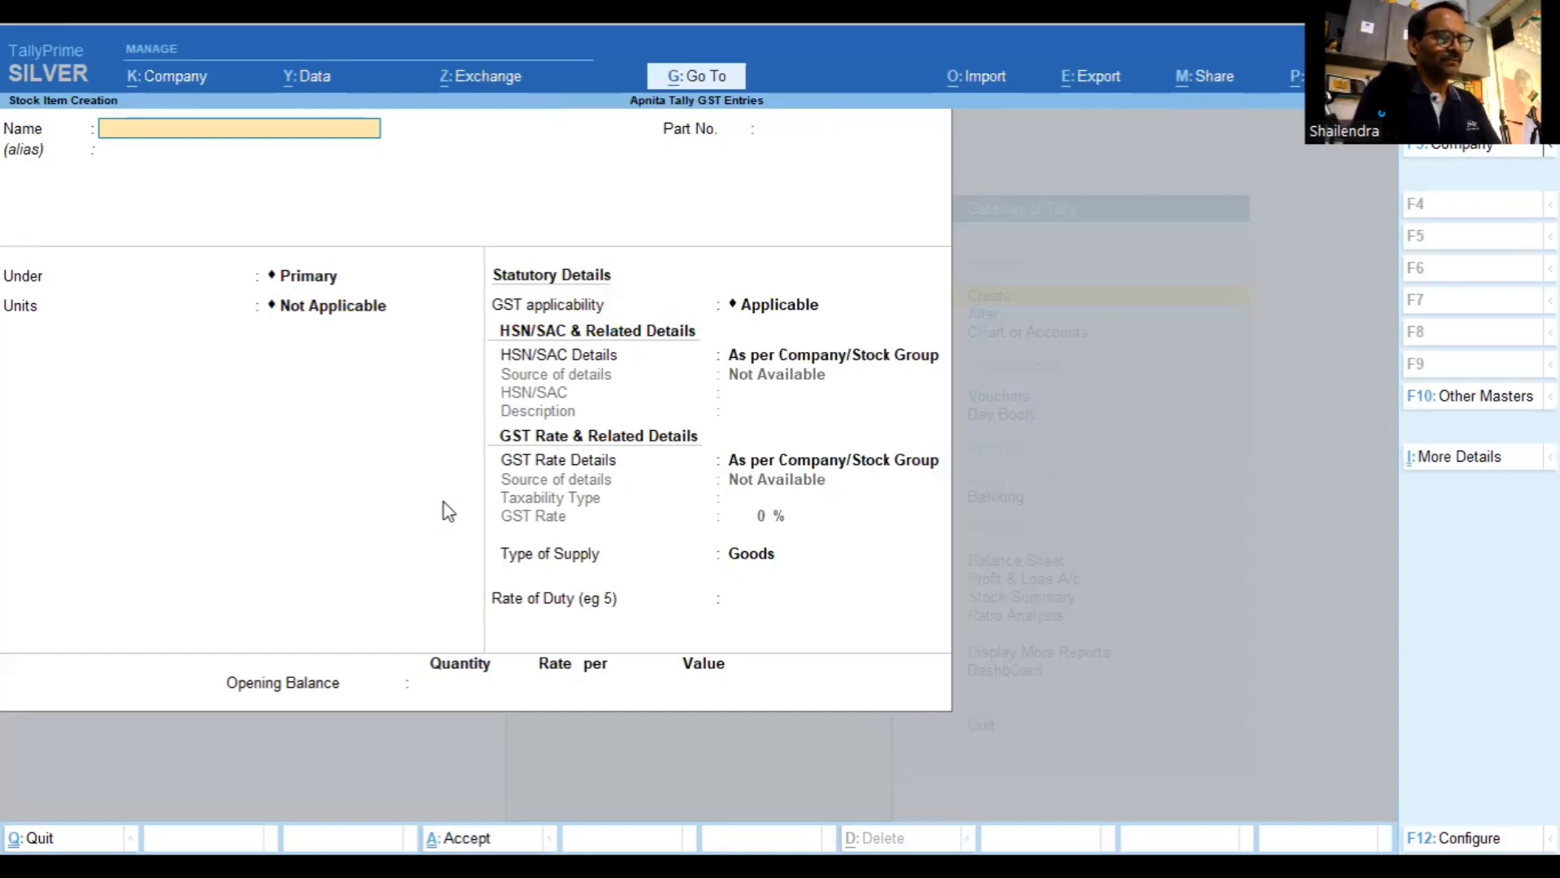
Name the stock item 'Computer' and advance to its Units field
type("Cop")
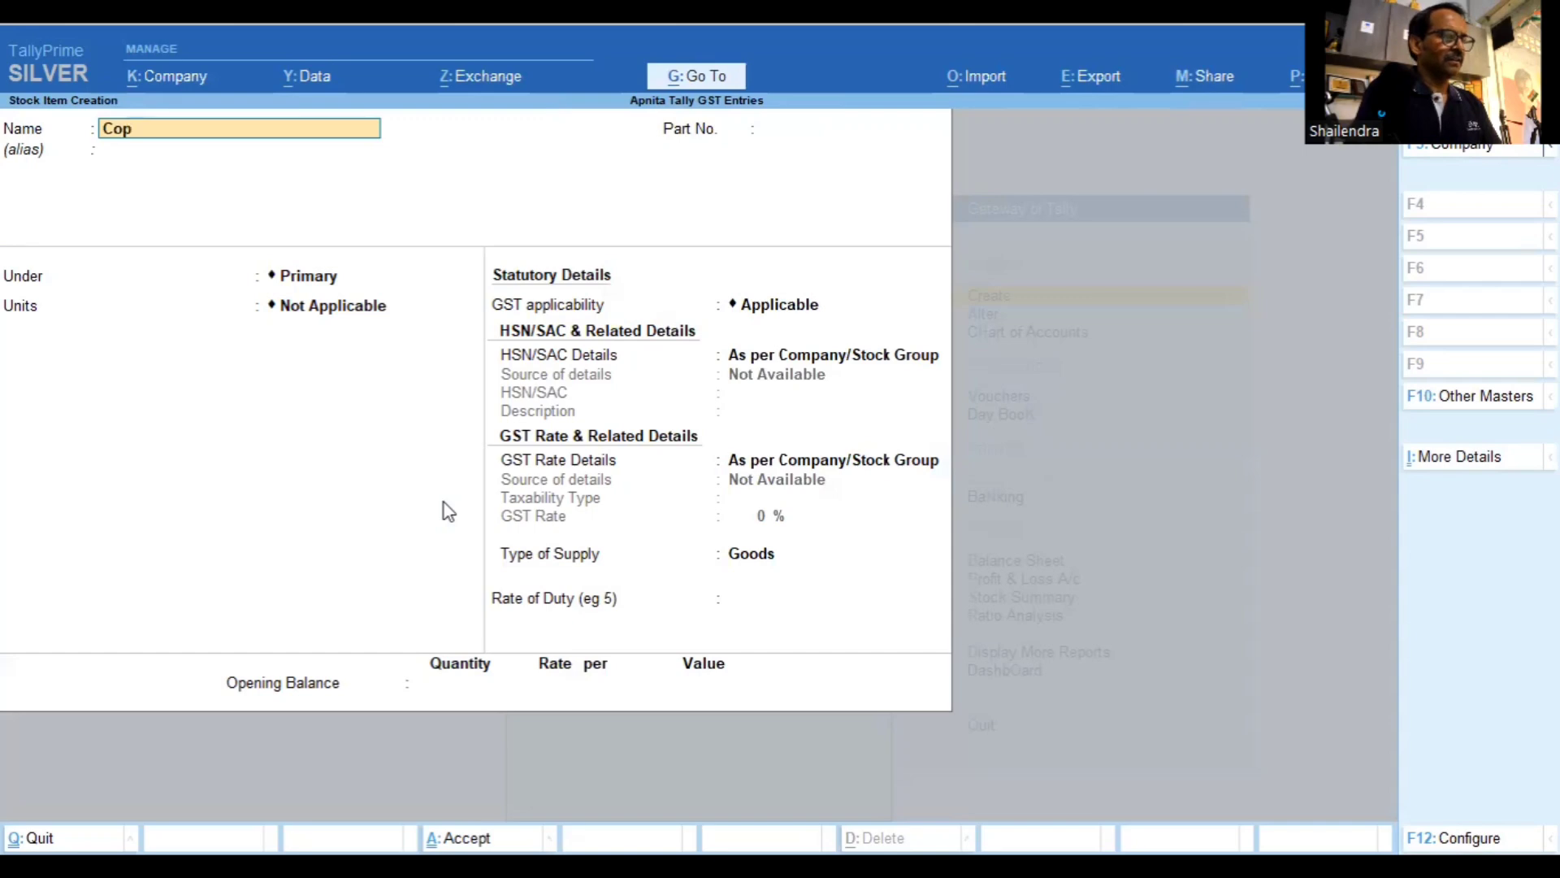
key("BackSpace")
type("mputer")
key("Return")
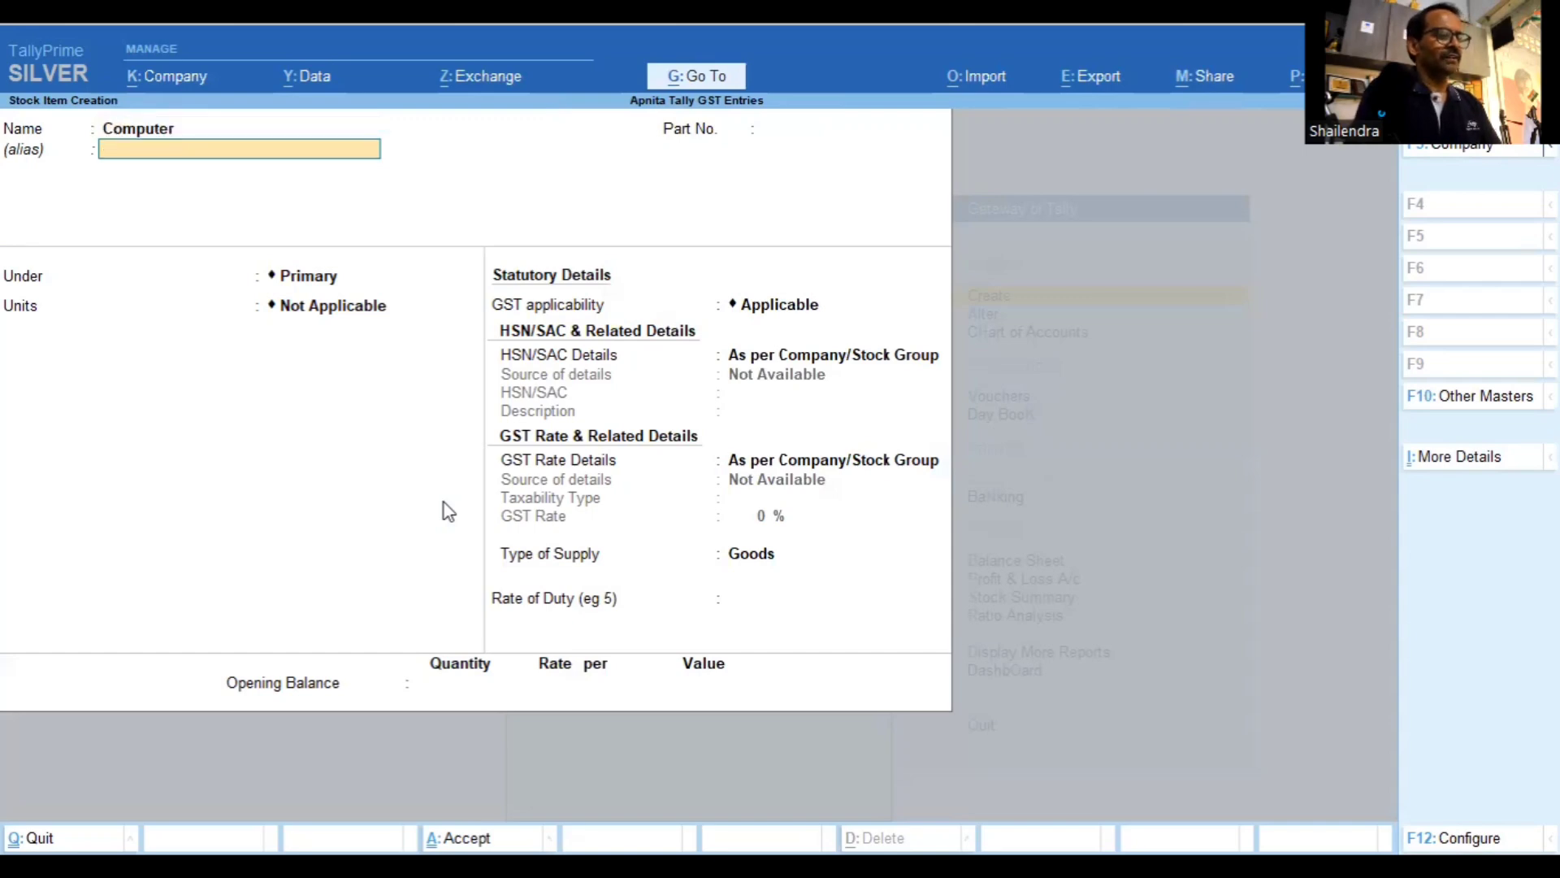
key("Return")
key("Return")
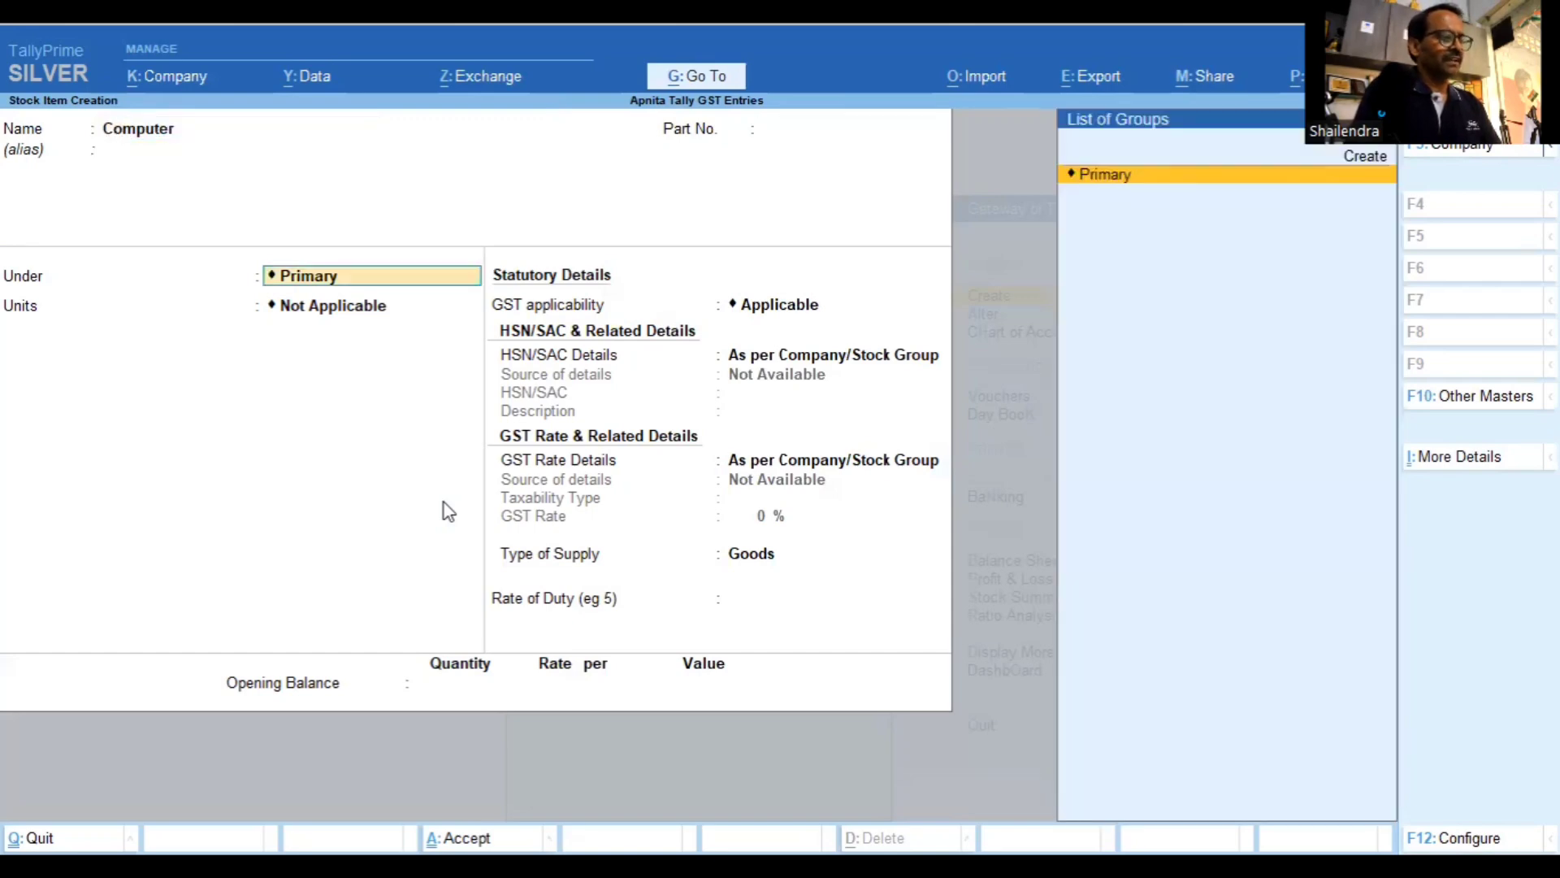
key("Return")
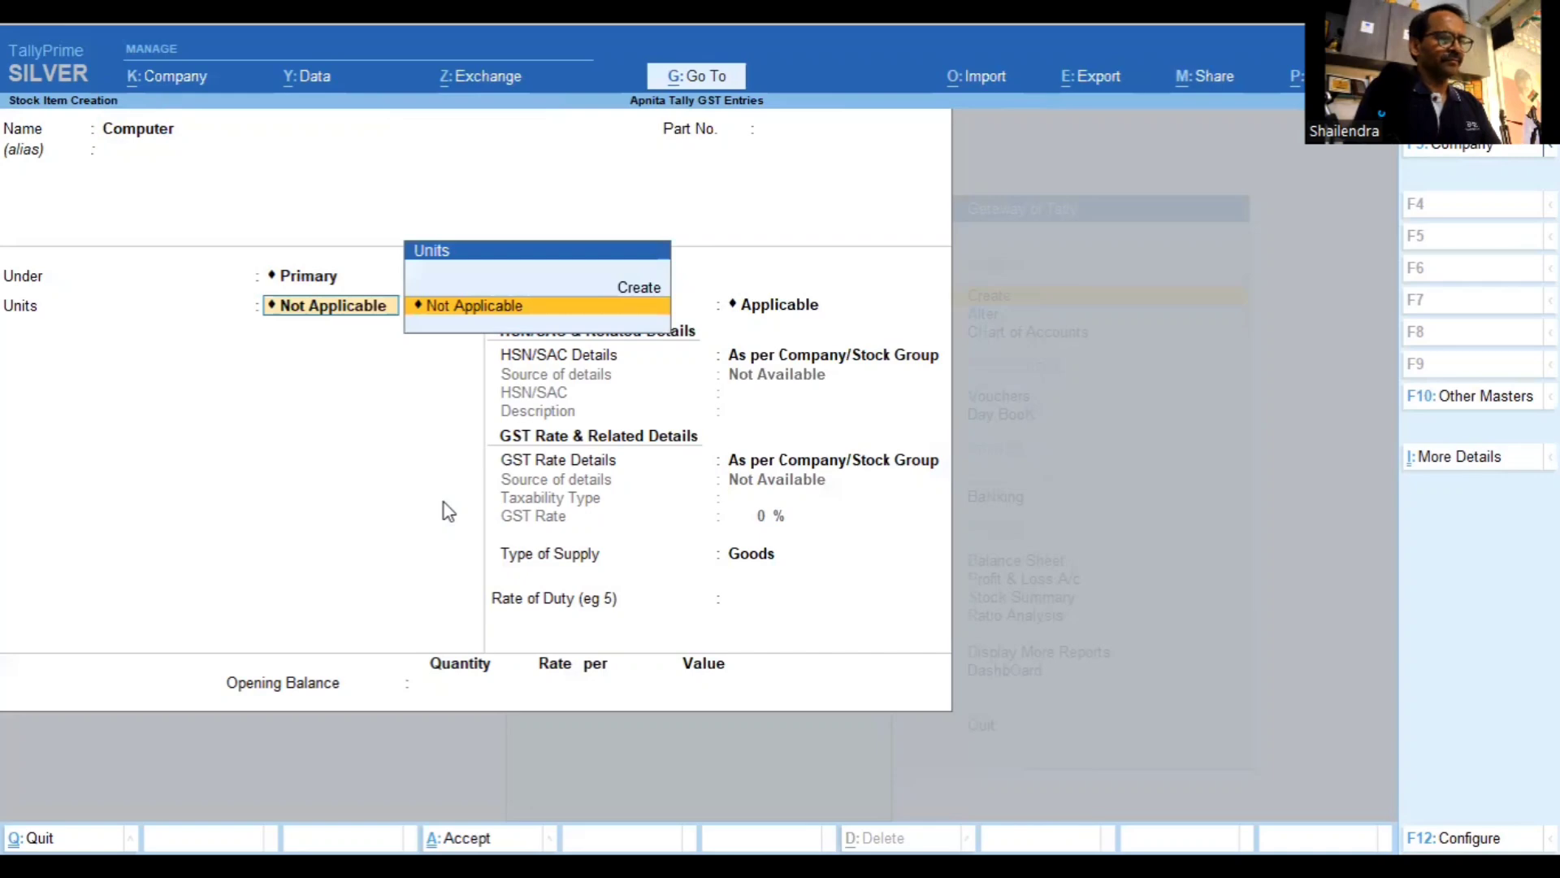
Create a new unit with symbol Nos and formal name Numbers
key("Up")
key("Return")
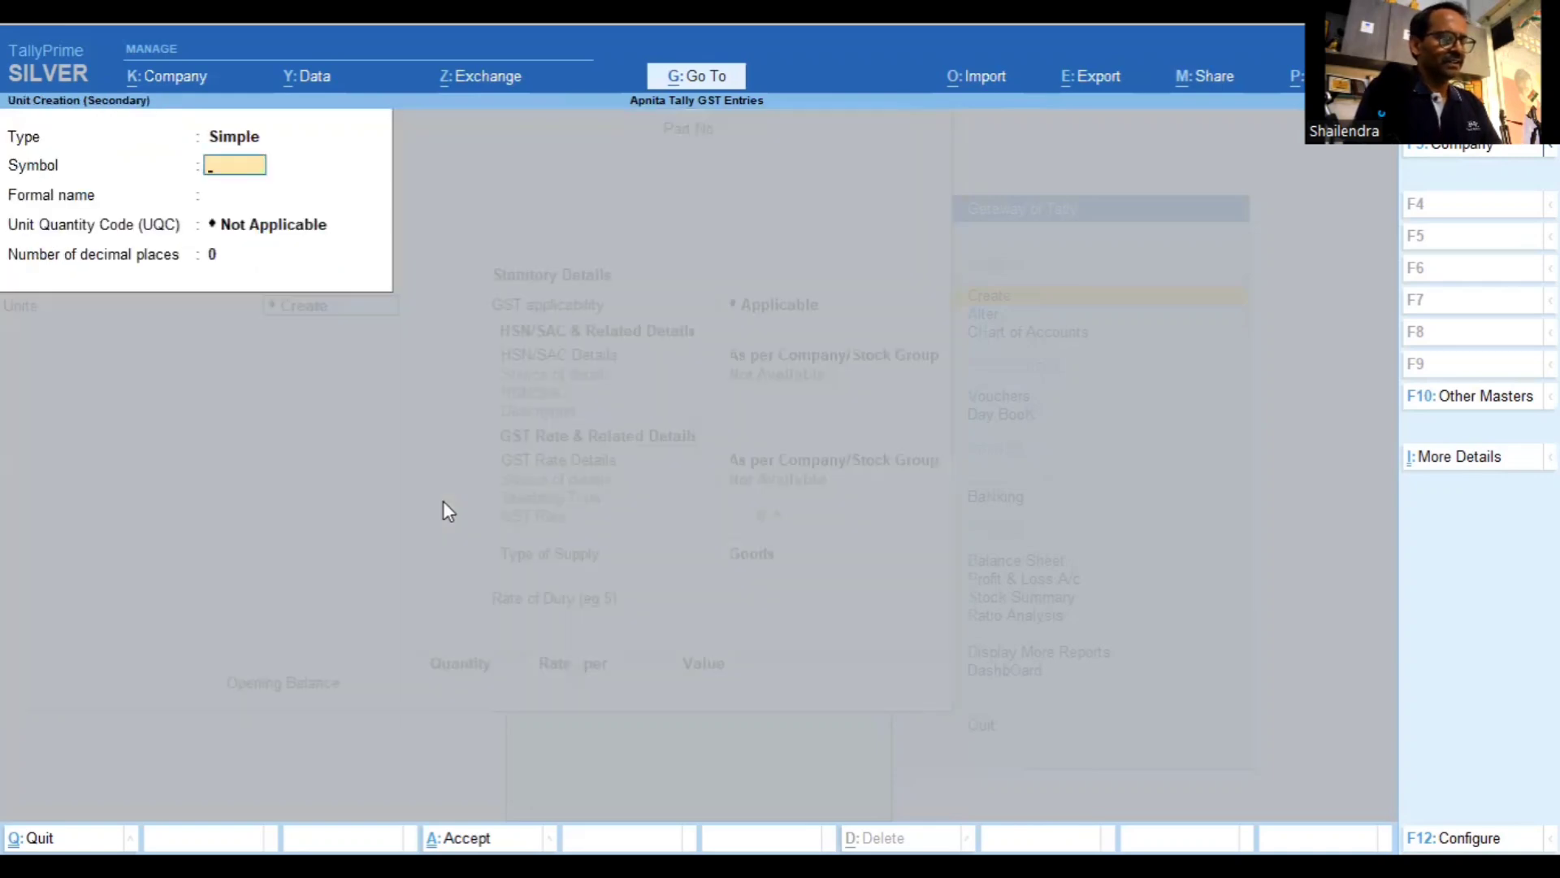
type("Nos")
key("Return")
type("Nu")
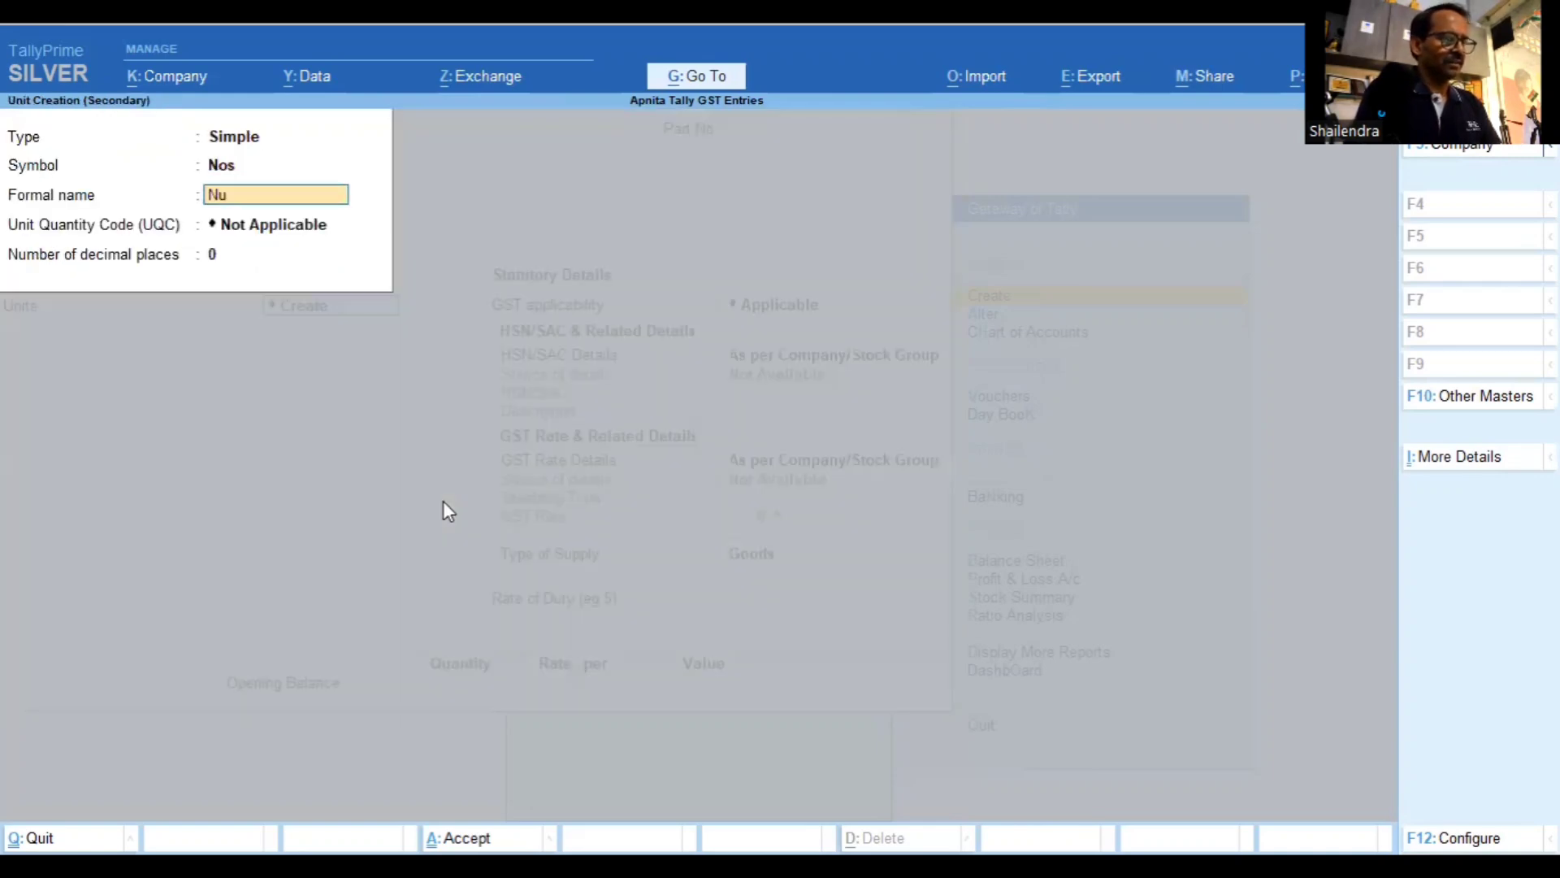
type("mbers")
key("Return")
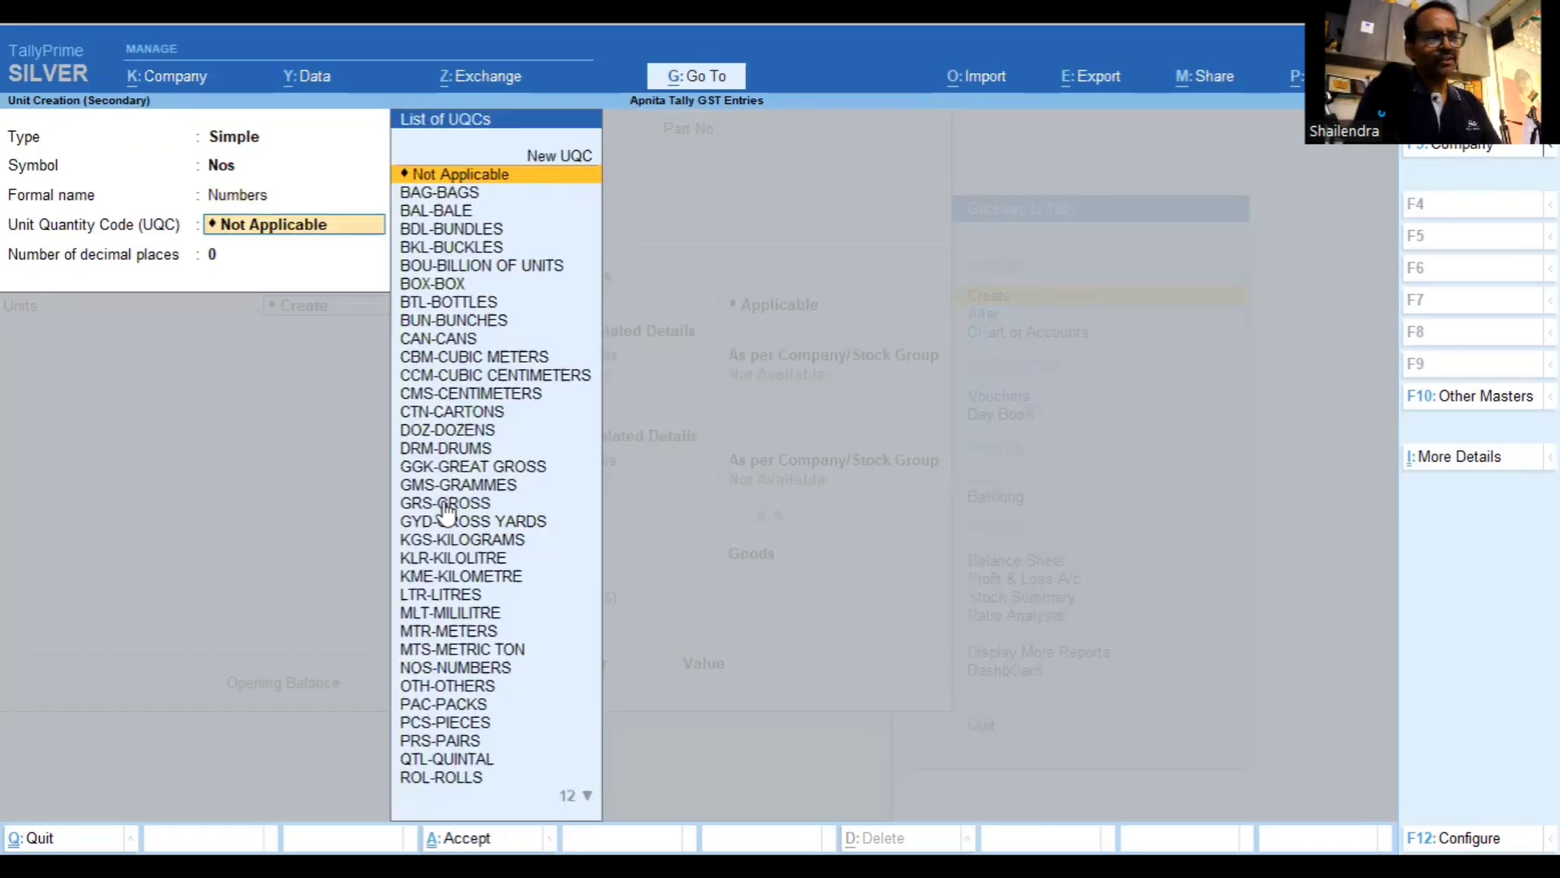
Give the unit quantity code NOS-NUMBERS with 0 decimals and save it for Computer
key("Down")
type("n")
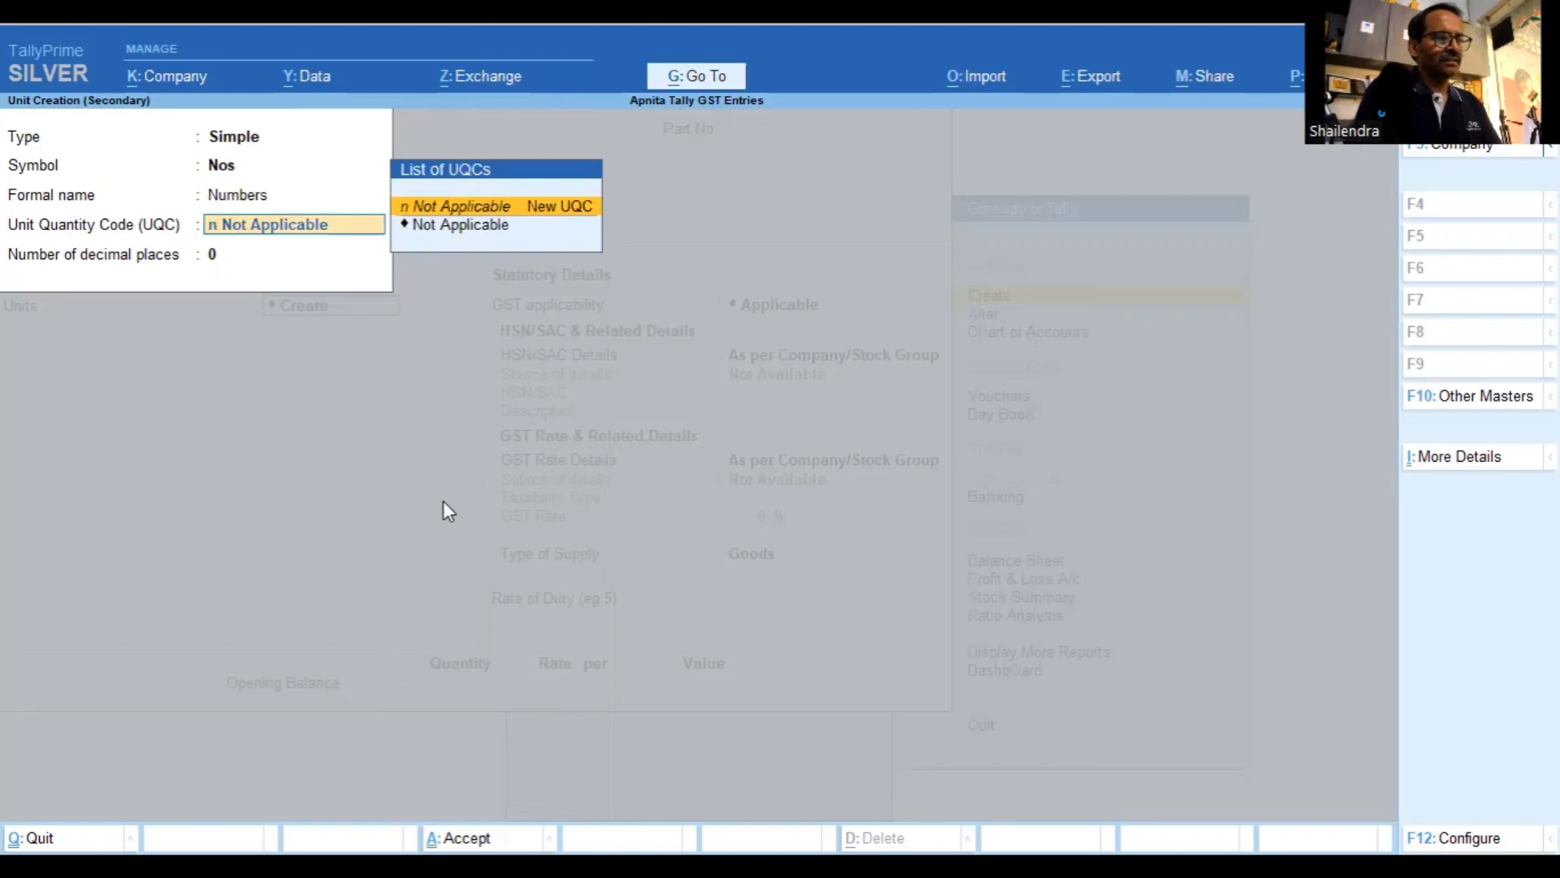
type("um")
key("Return")
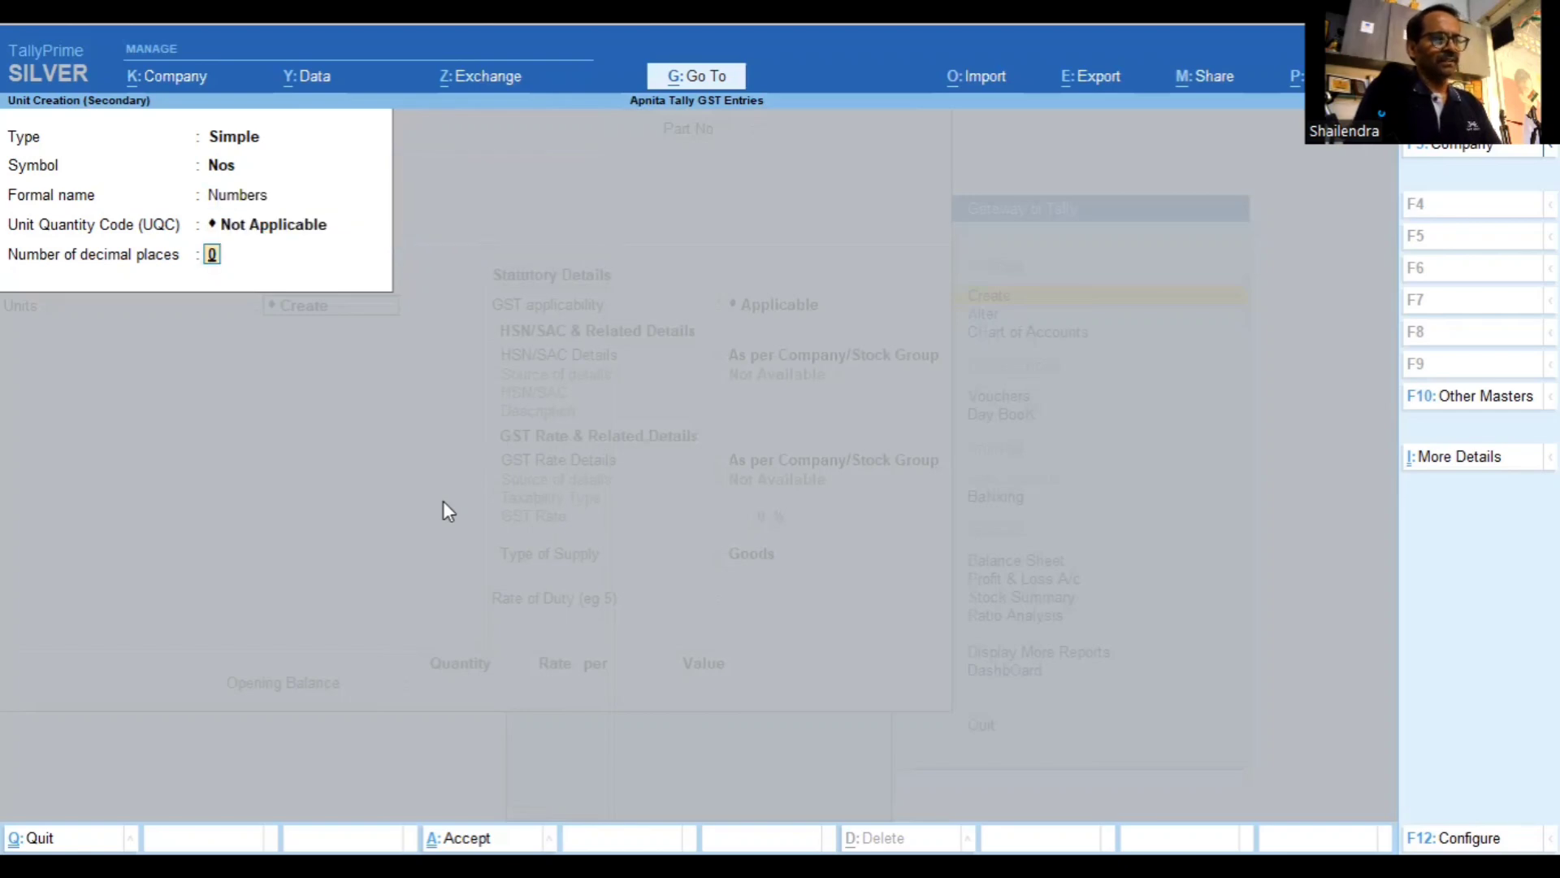
key("Return")
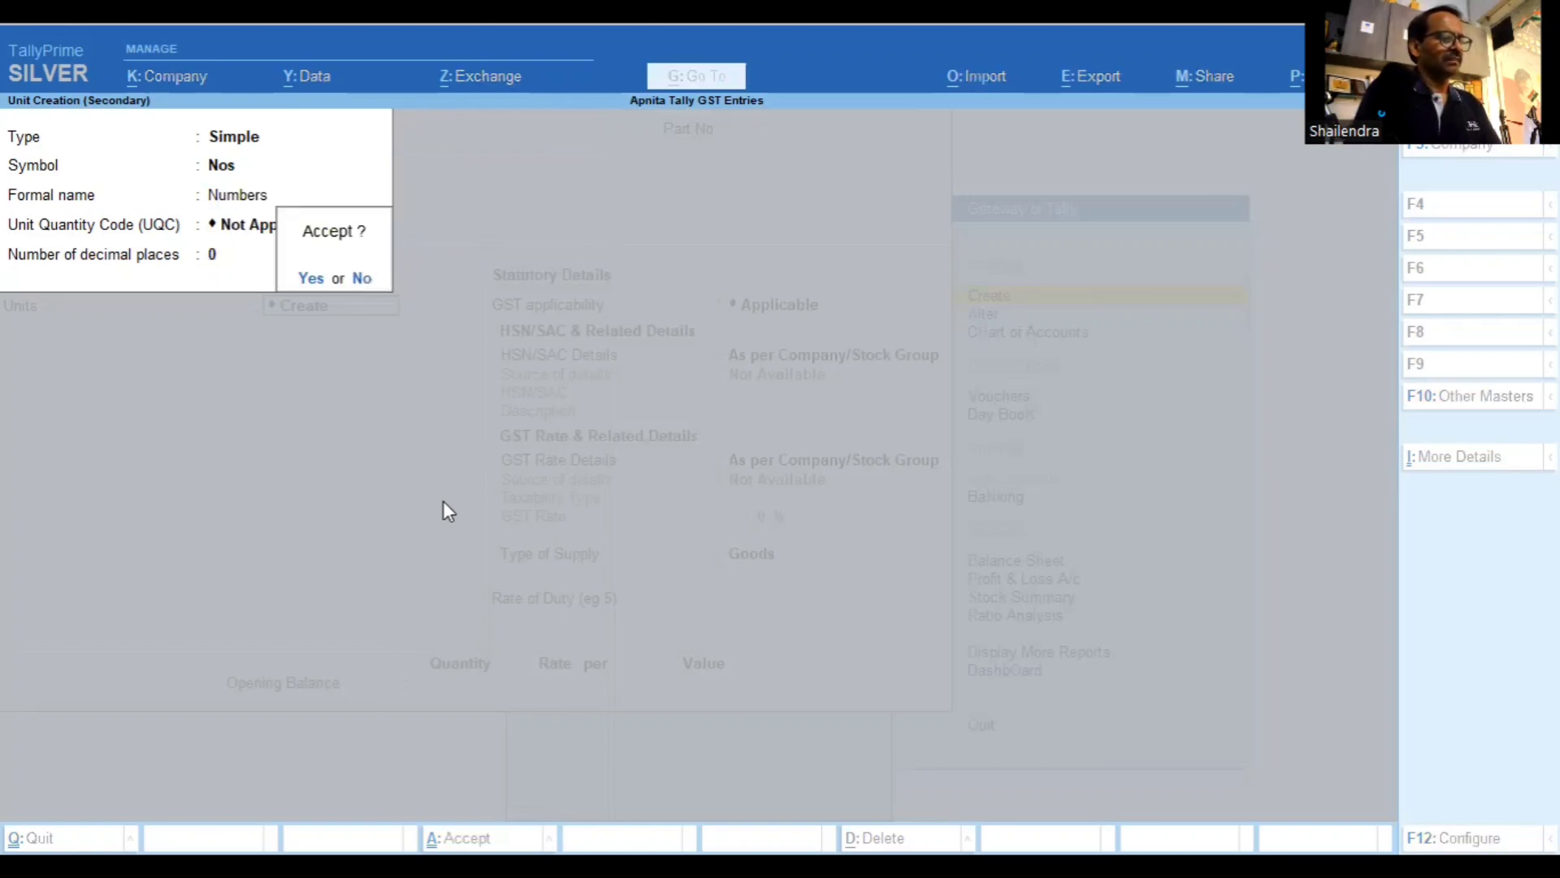
key("BackSpace")
key("BackSpace")
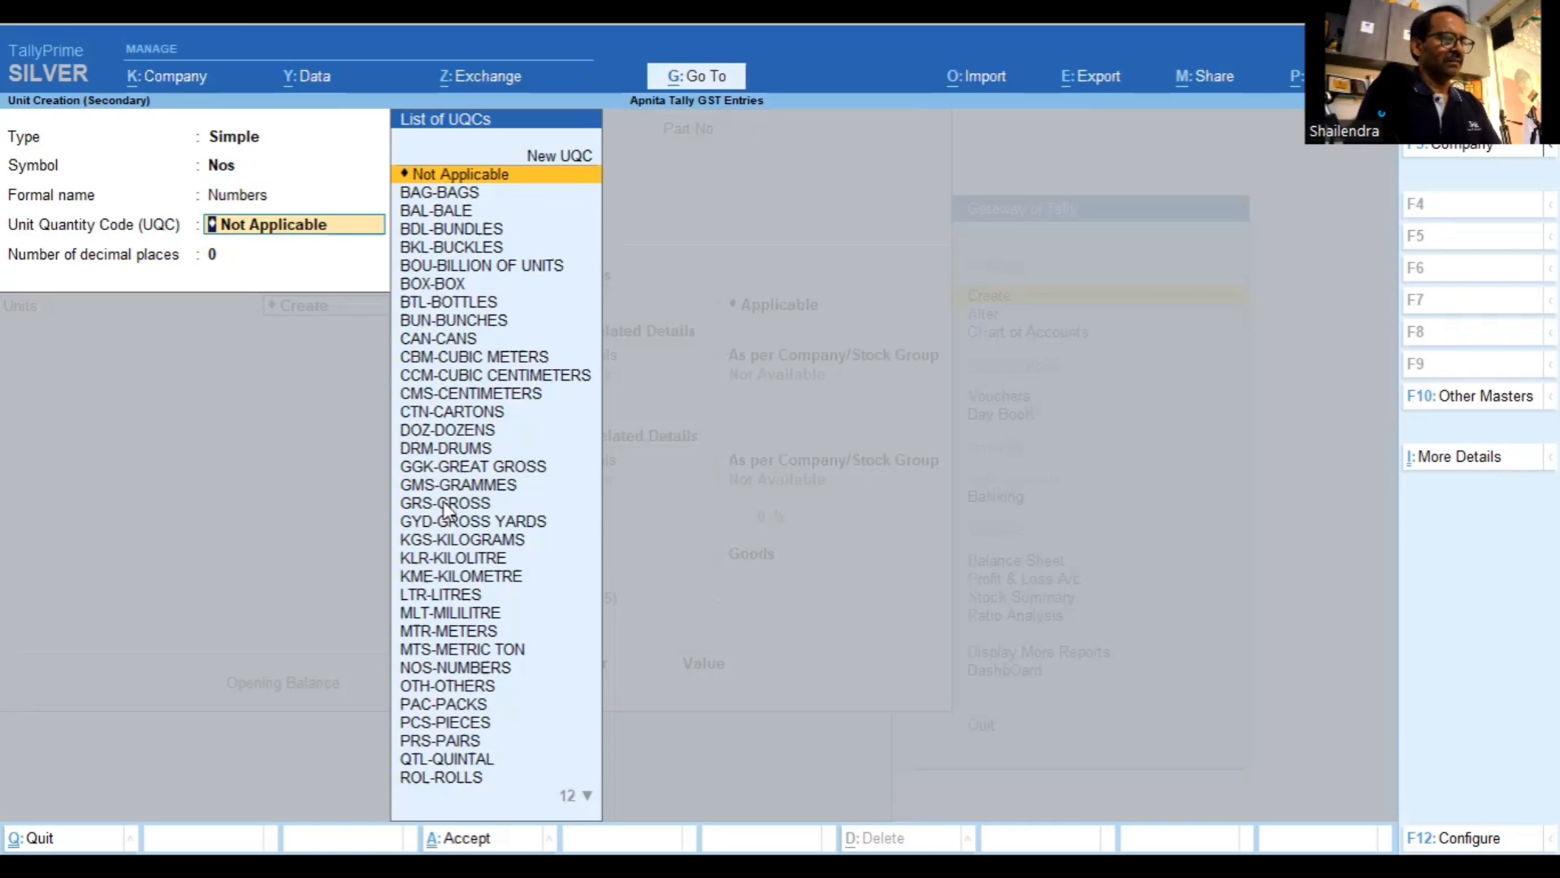
type("num")
key("Return")
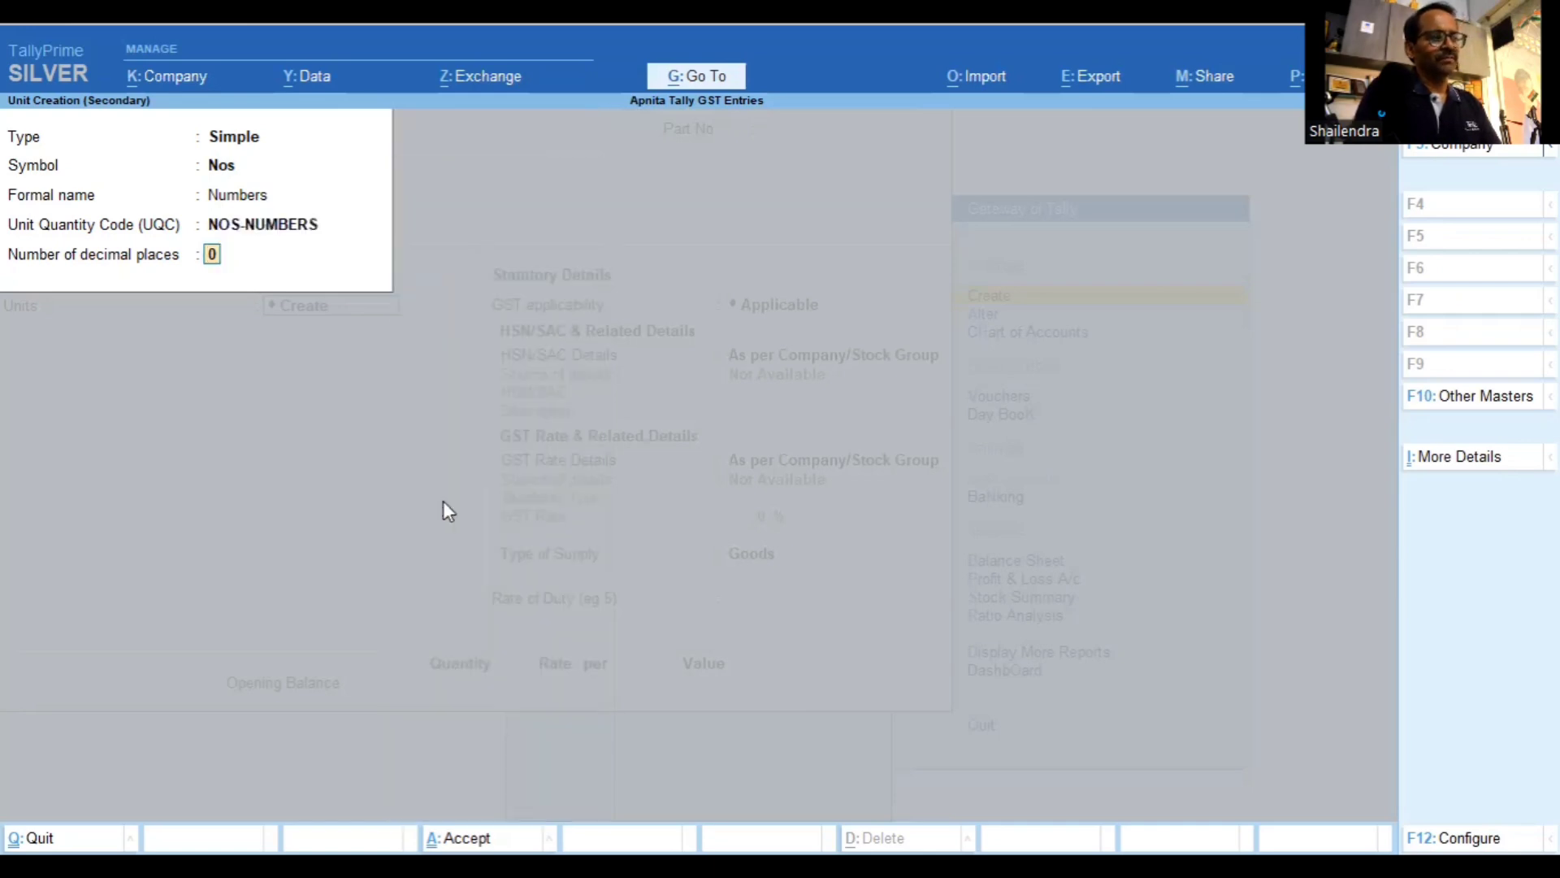
key("Return")
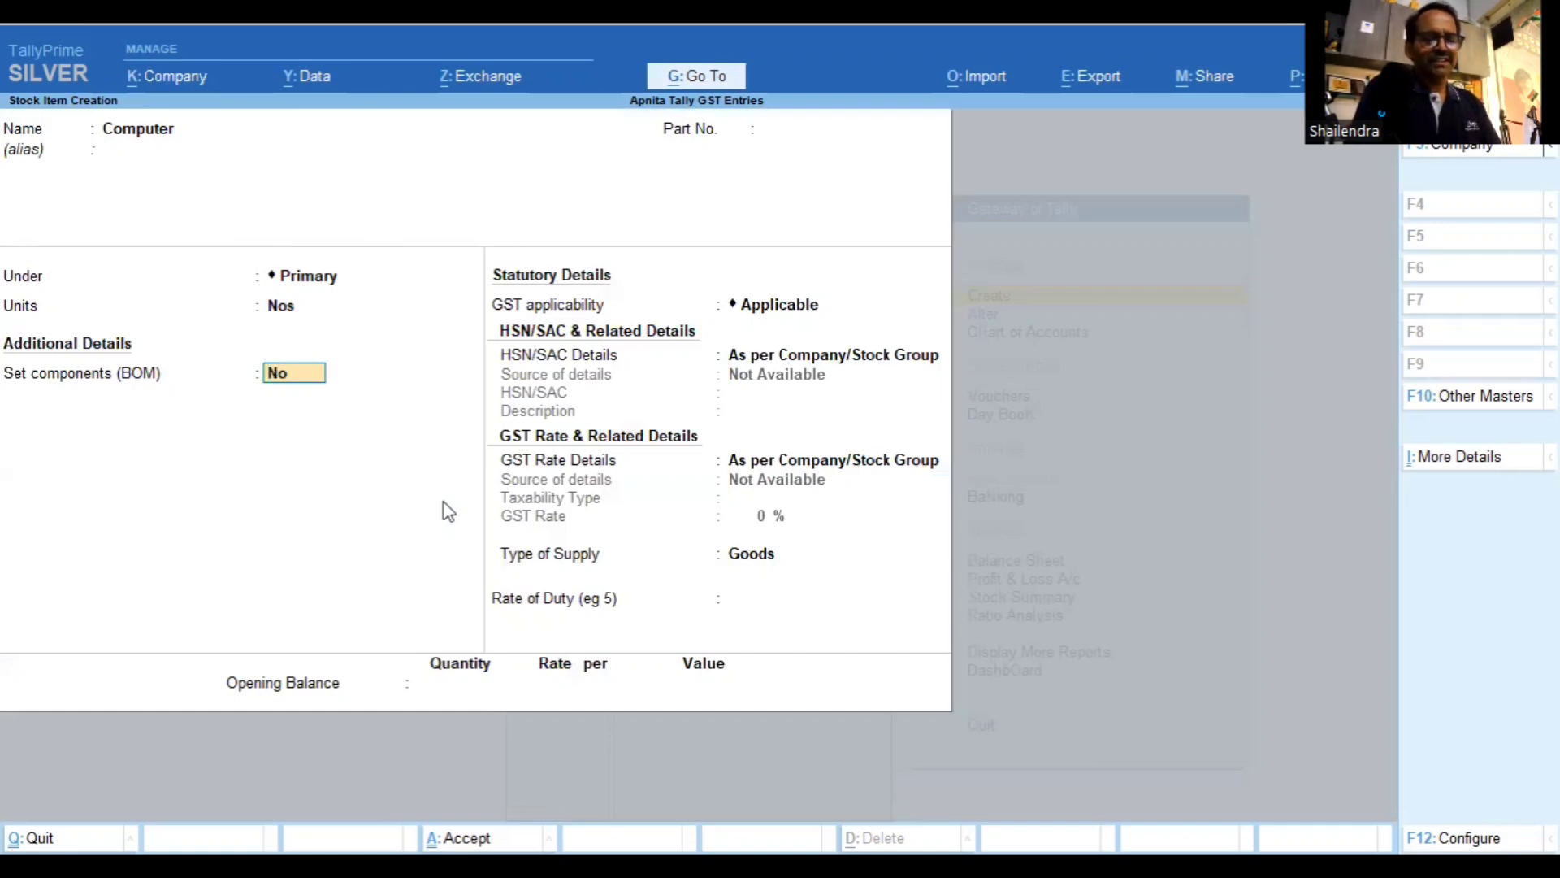
Specify HSN/SAC 8571 with the description 'Computers' for the Computer item
key("Return")
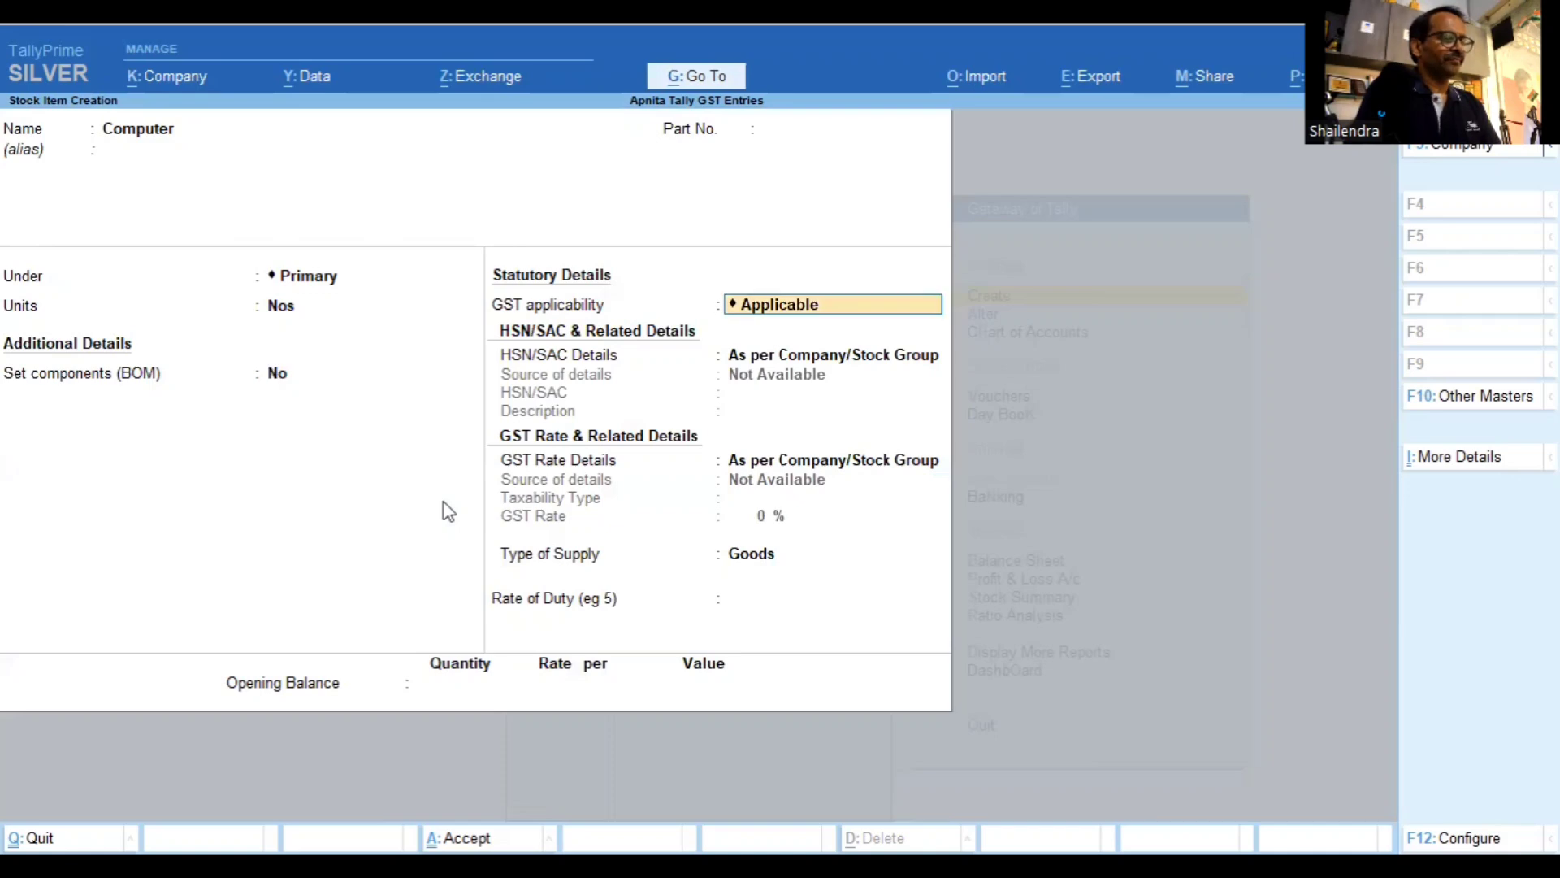
key("Return")
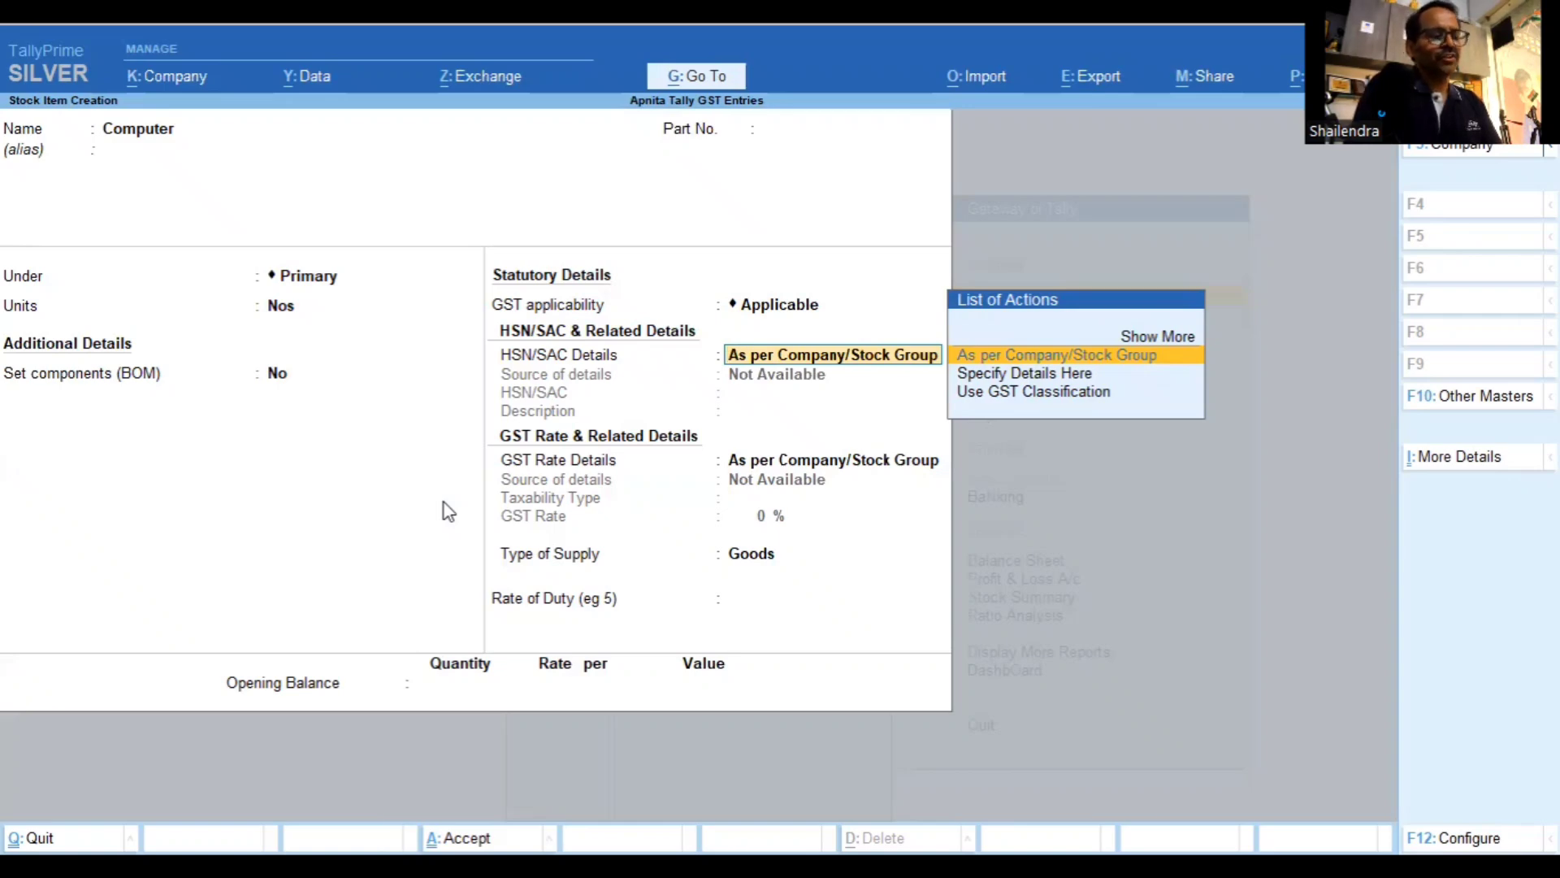
key("Down")
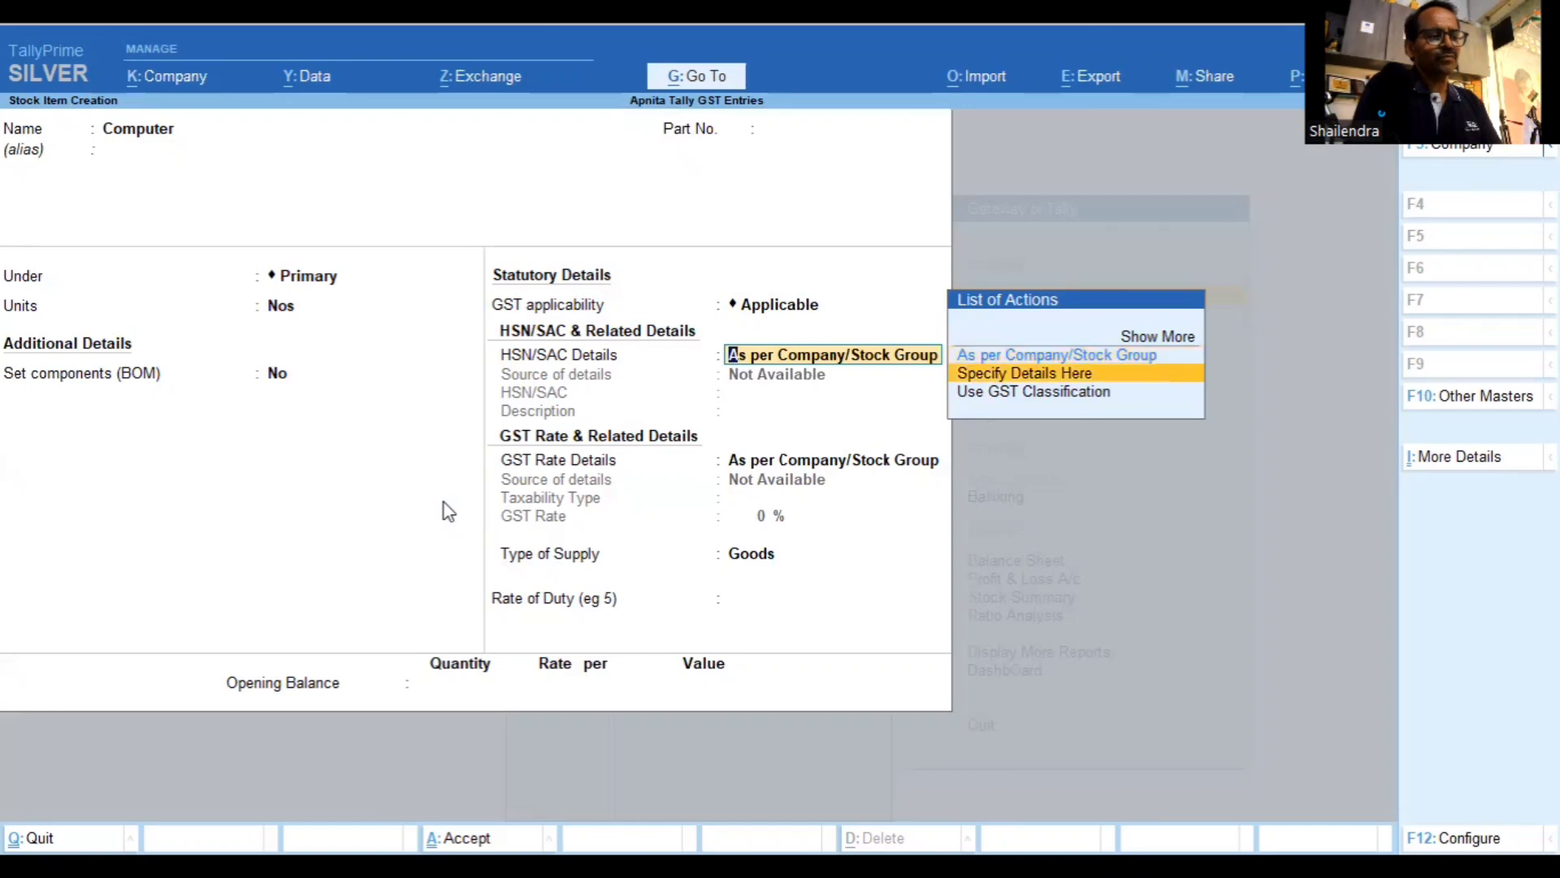
key("Return")
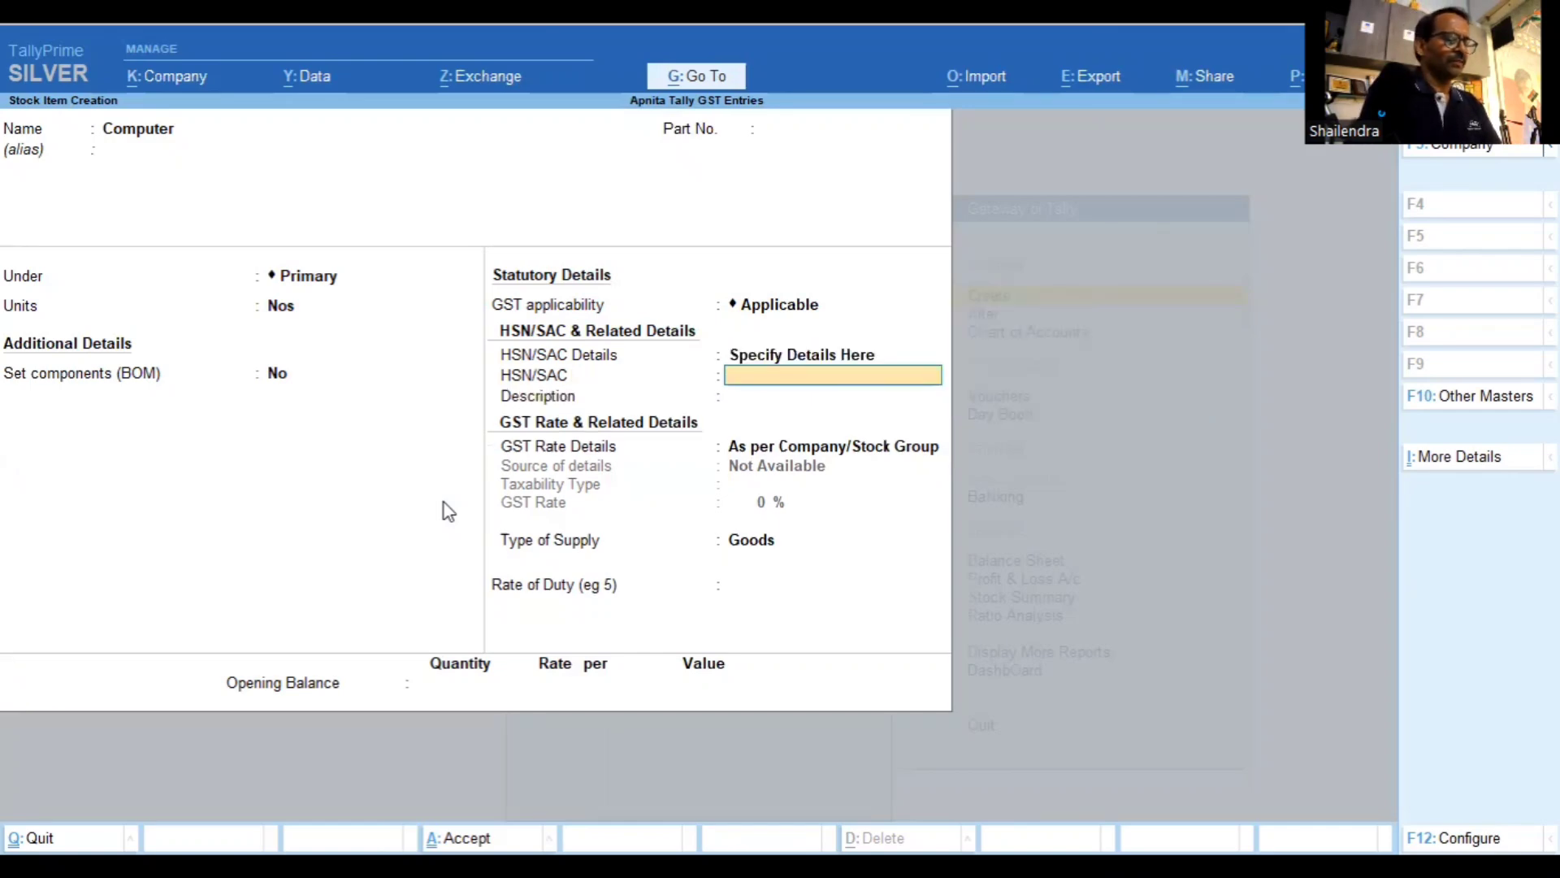
type("8")
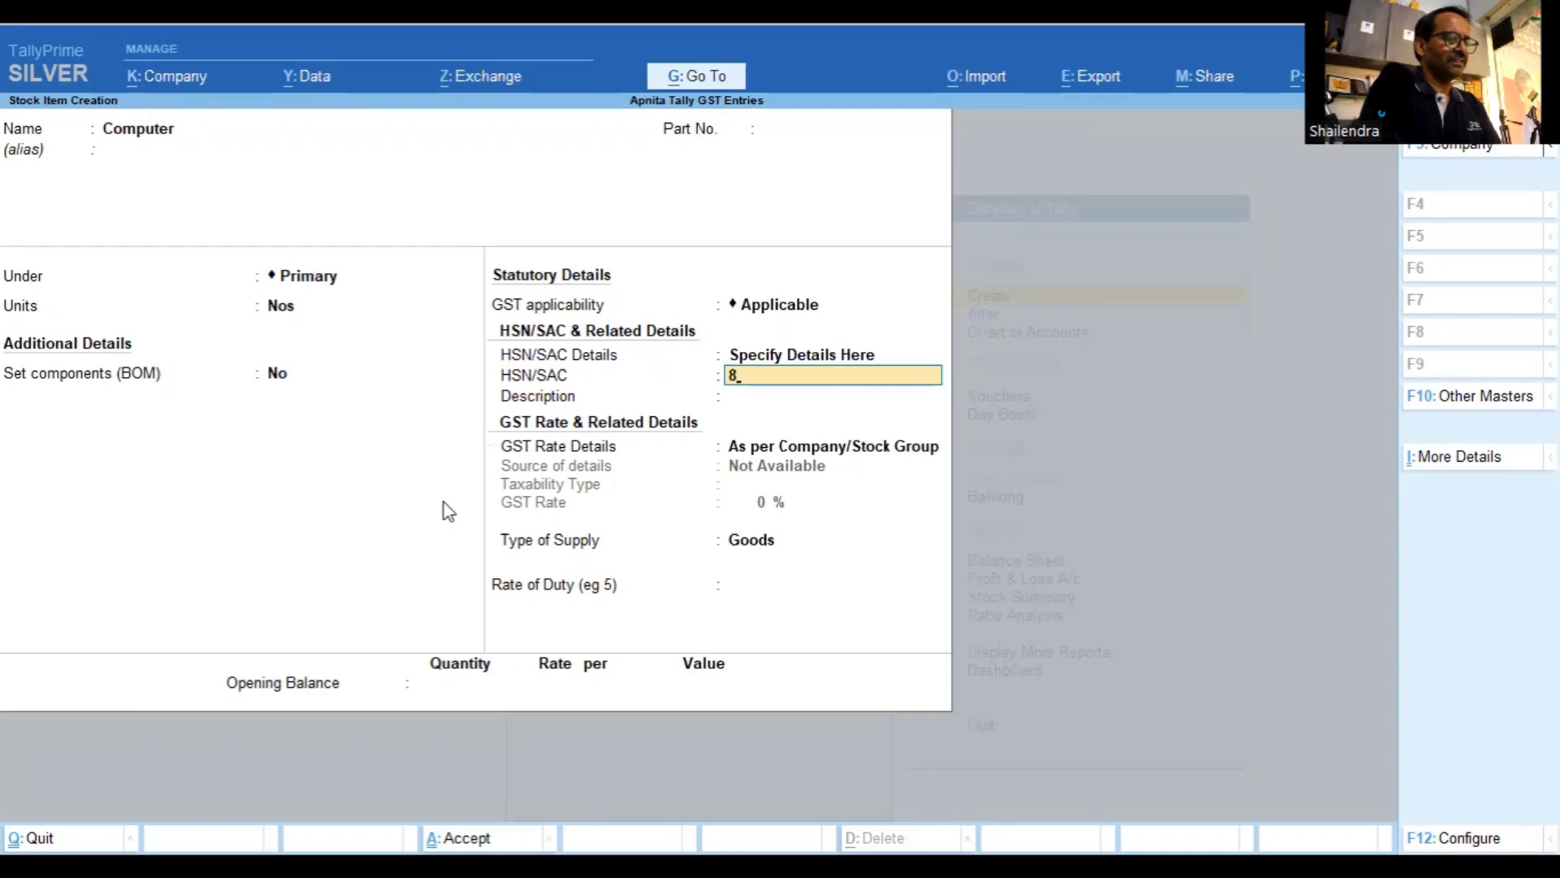
type("571")
key("Return")
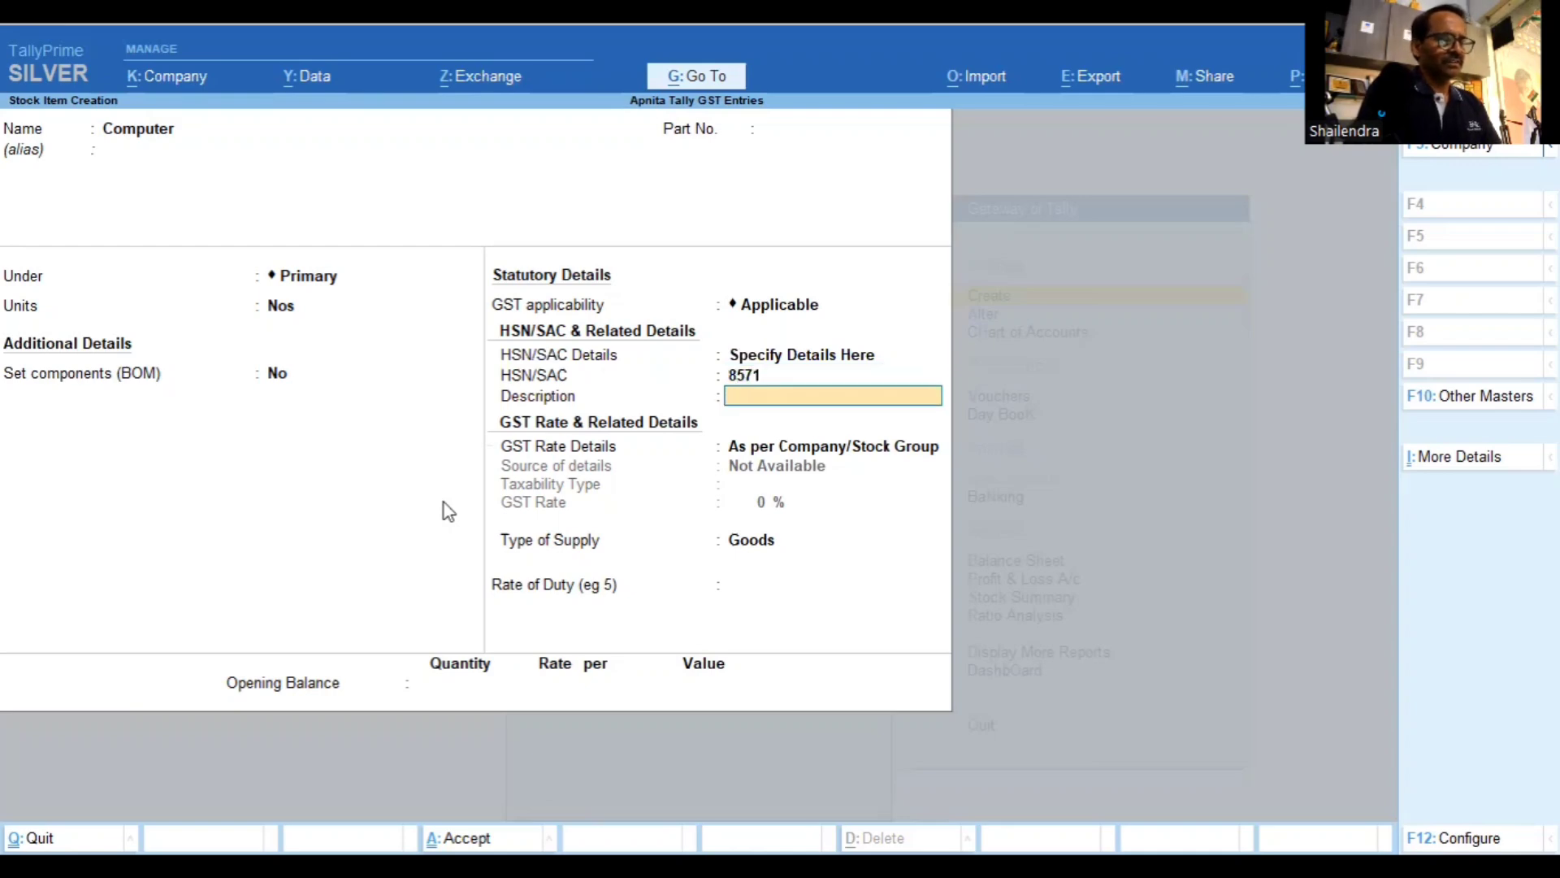
type("Com")
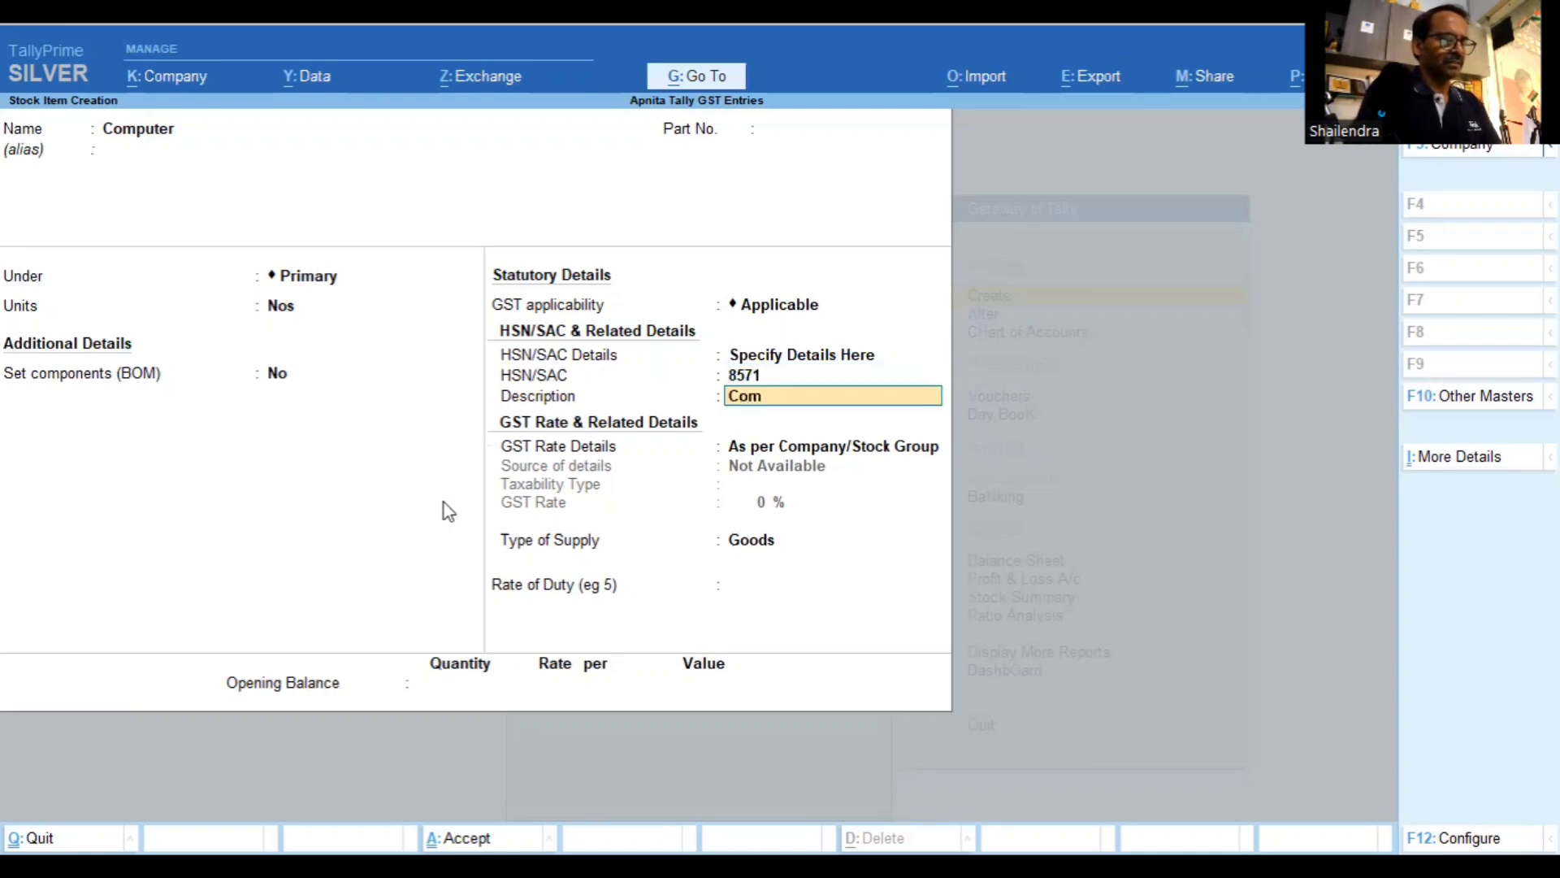
type("p")
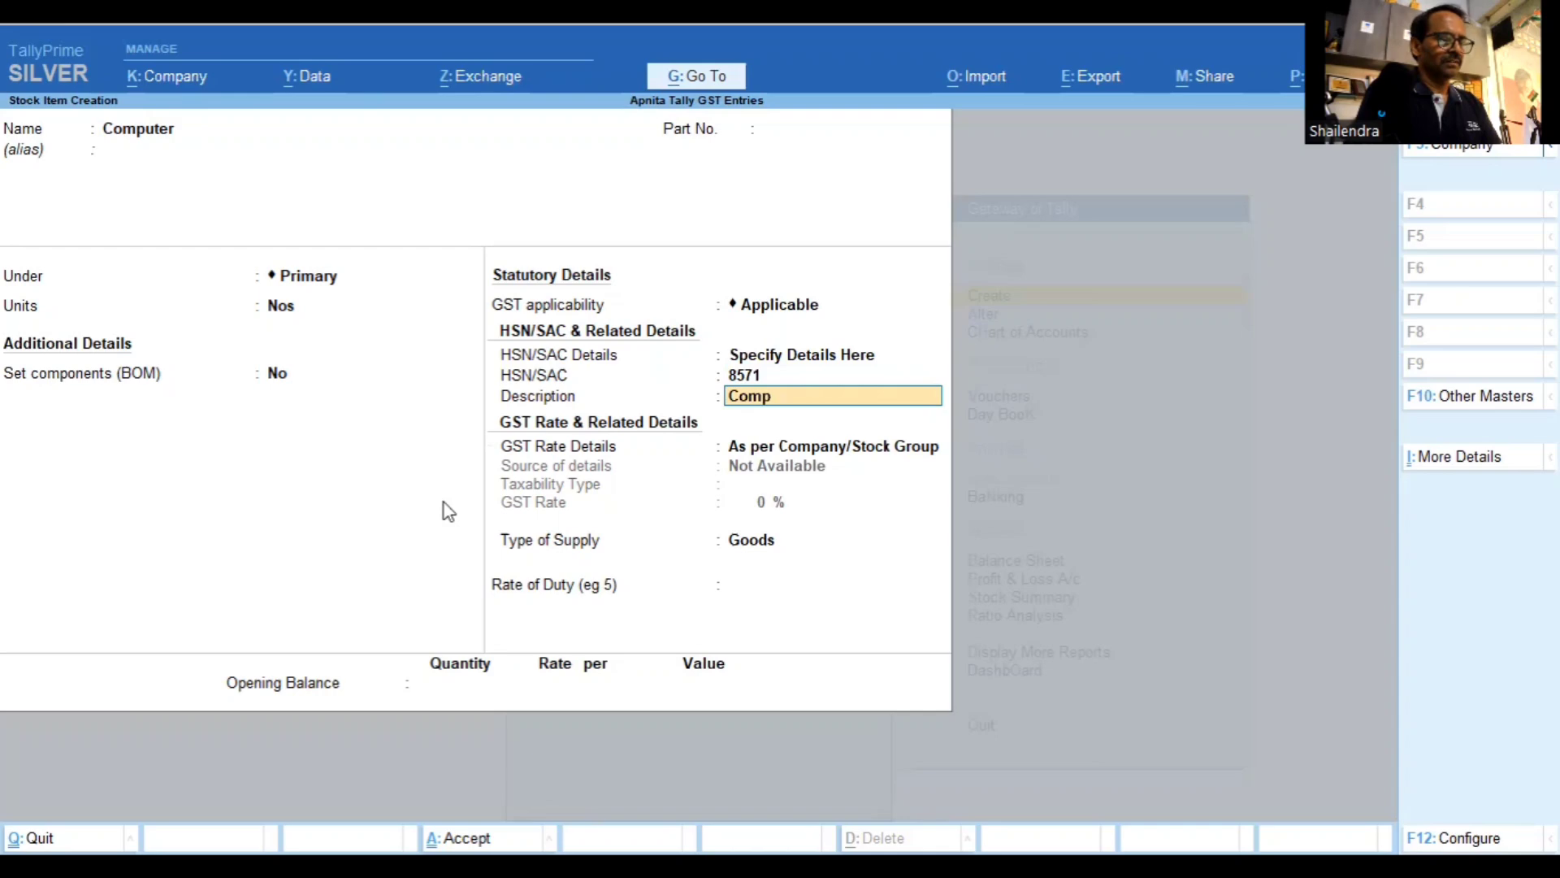
type("uters")
key("Return")
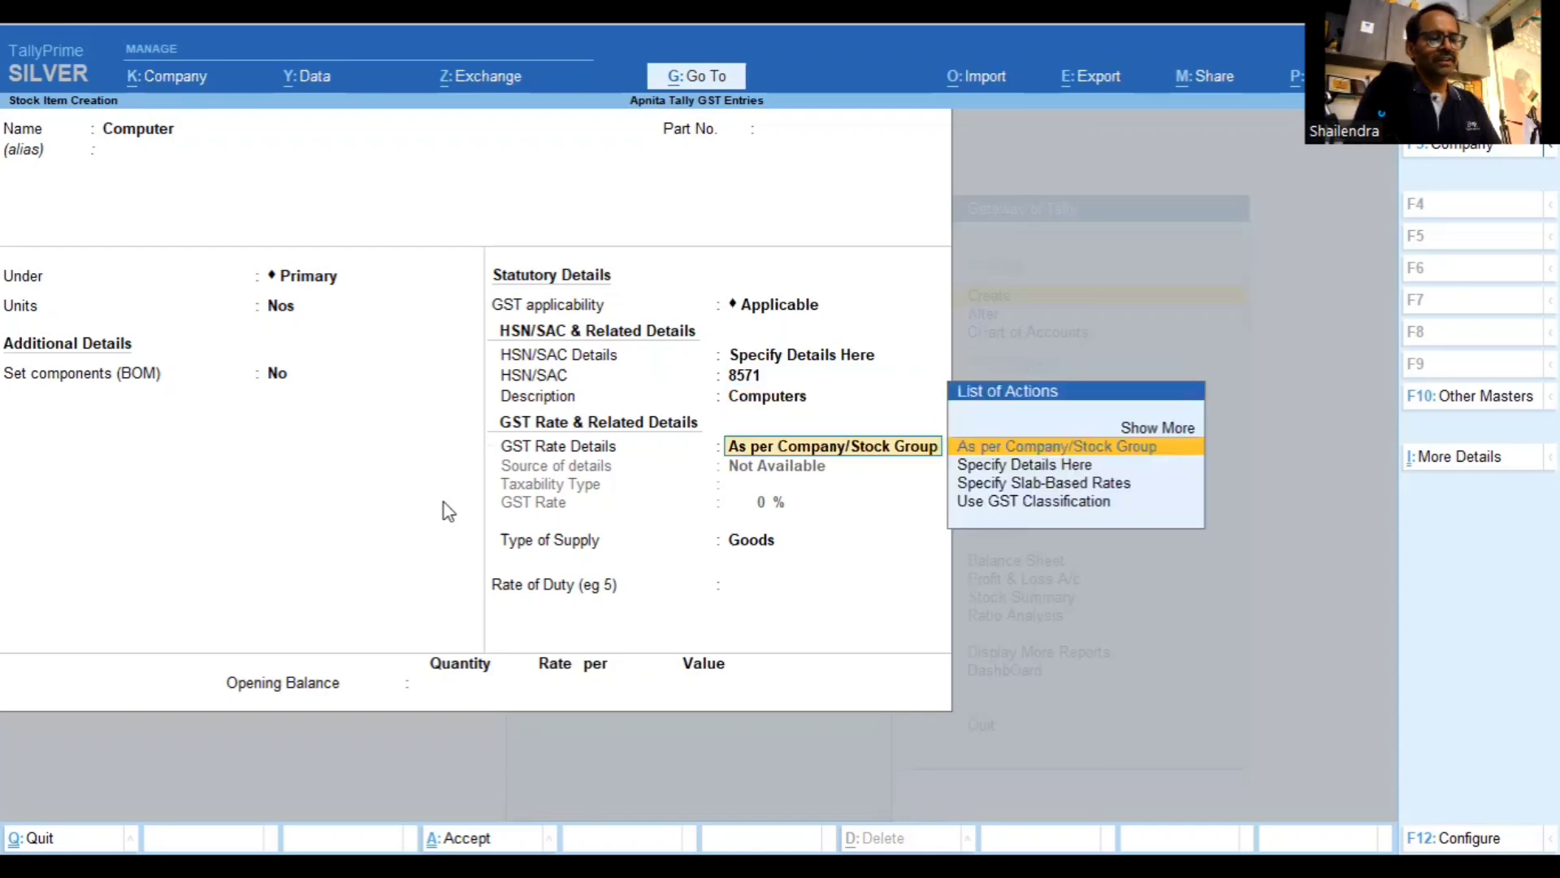
Specify the Computer item's GST rate as Taxable at 18%
key("Down")
key("Return")
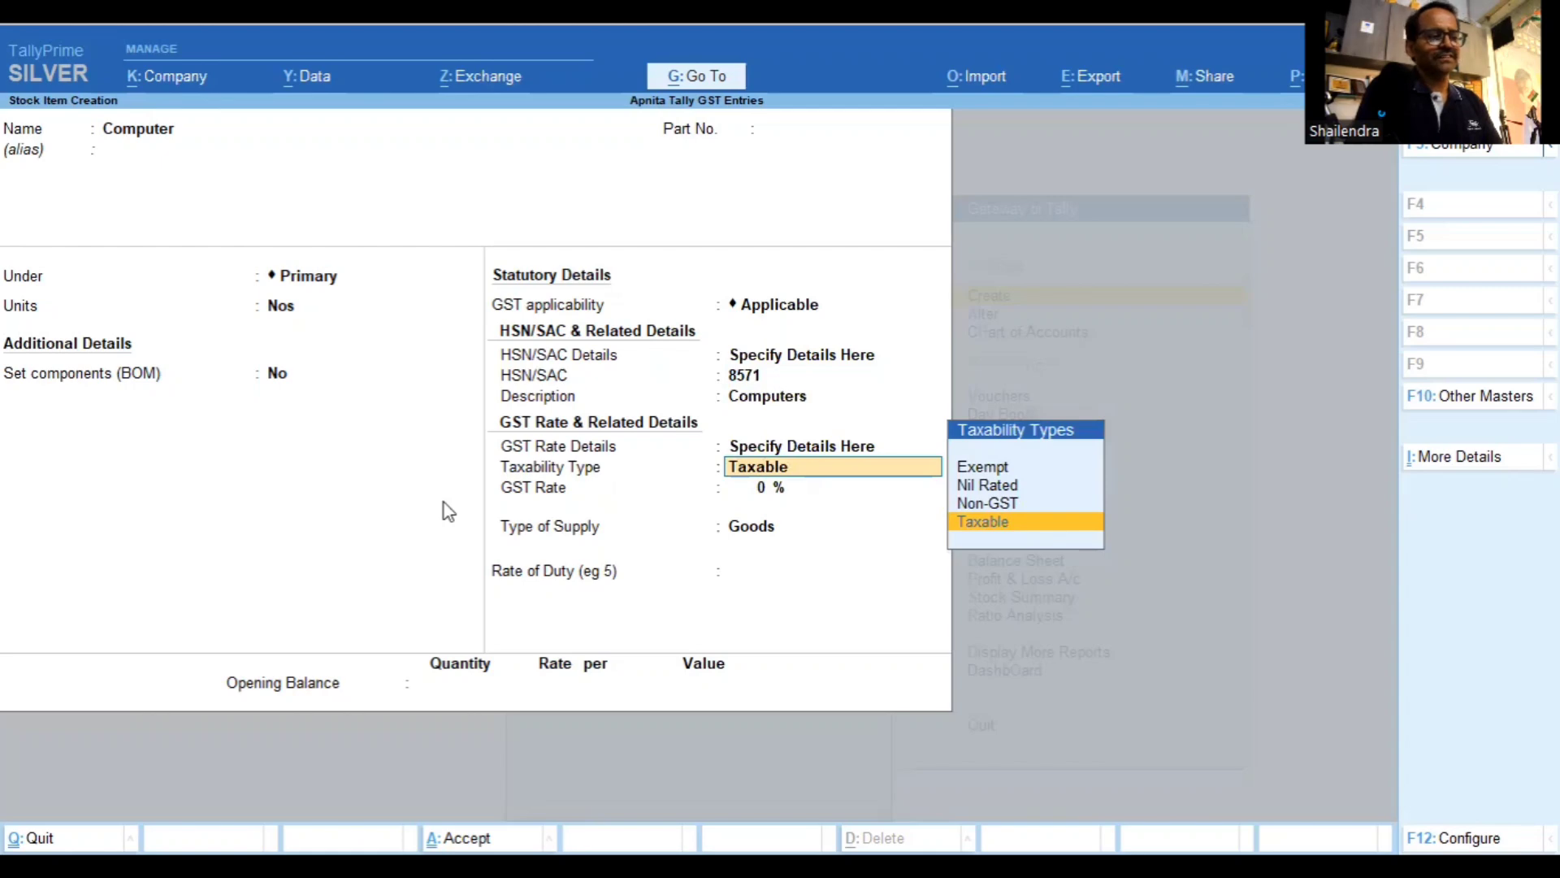
key("Return")
type("18")
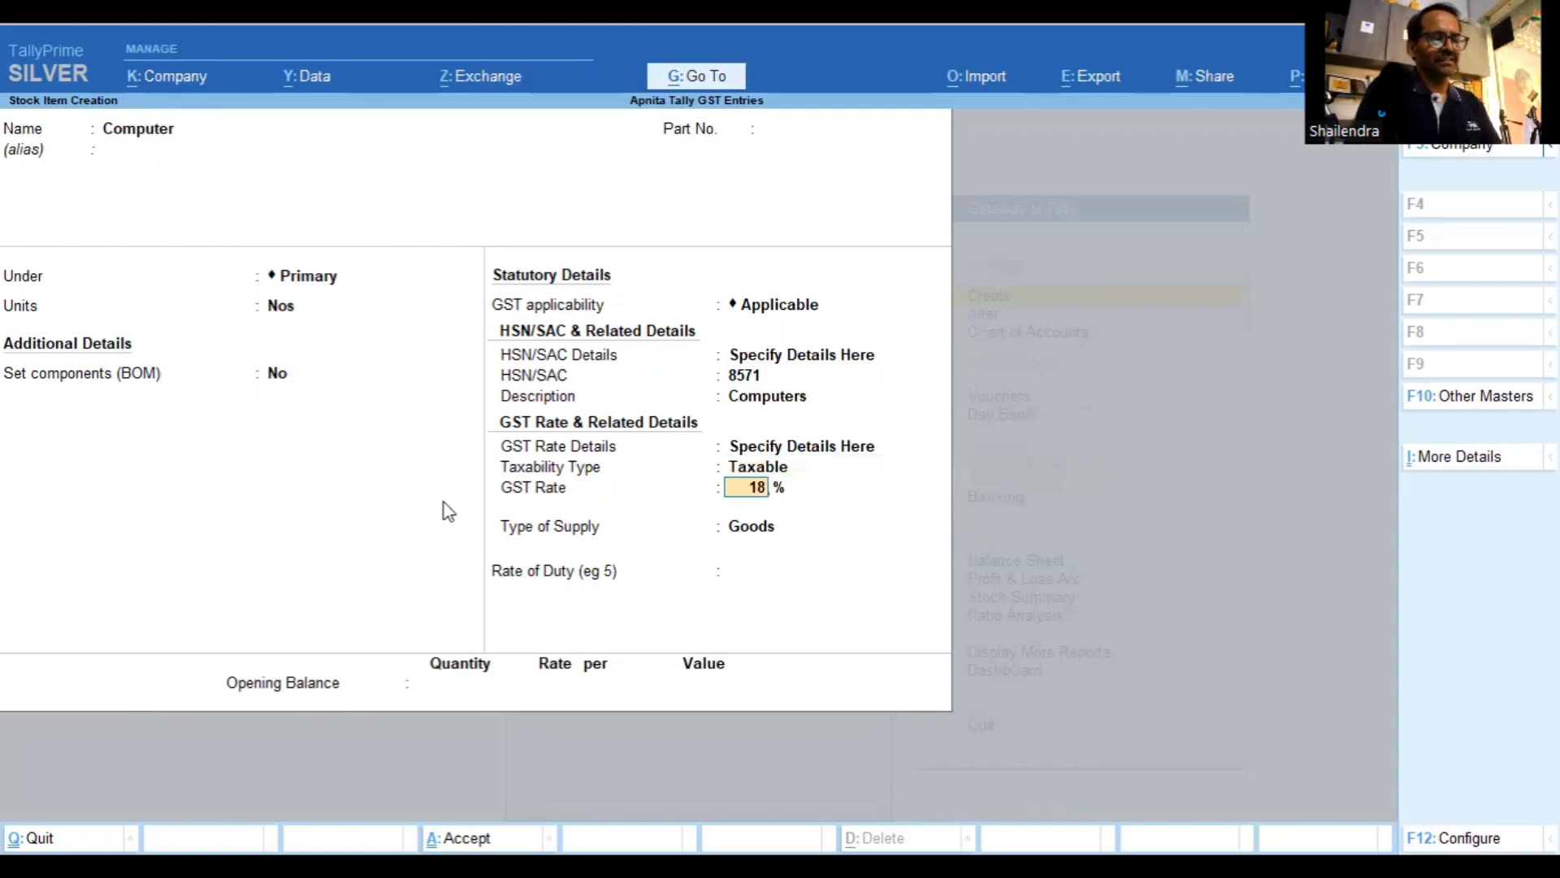
key("Return")
key("Return")
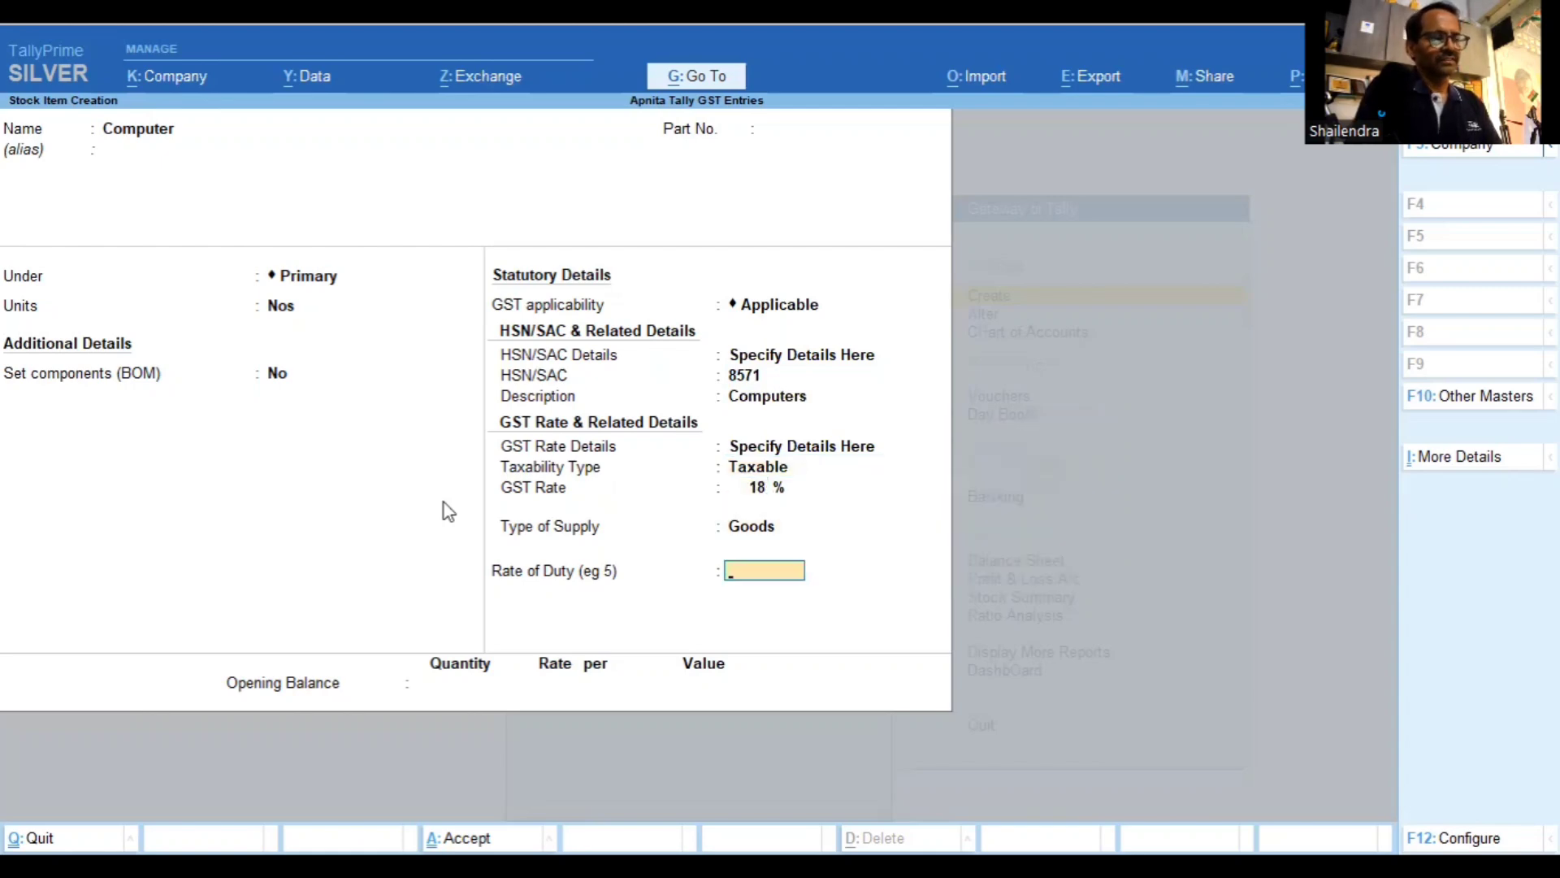
Keep Goods as the supply type with zero duty and accept the Computer stock item
key("Return")
key("BackSpace")
key("BackSpace")
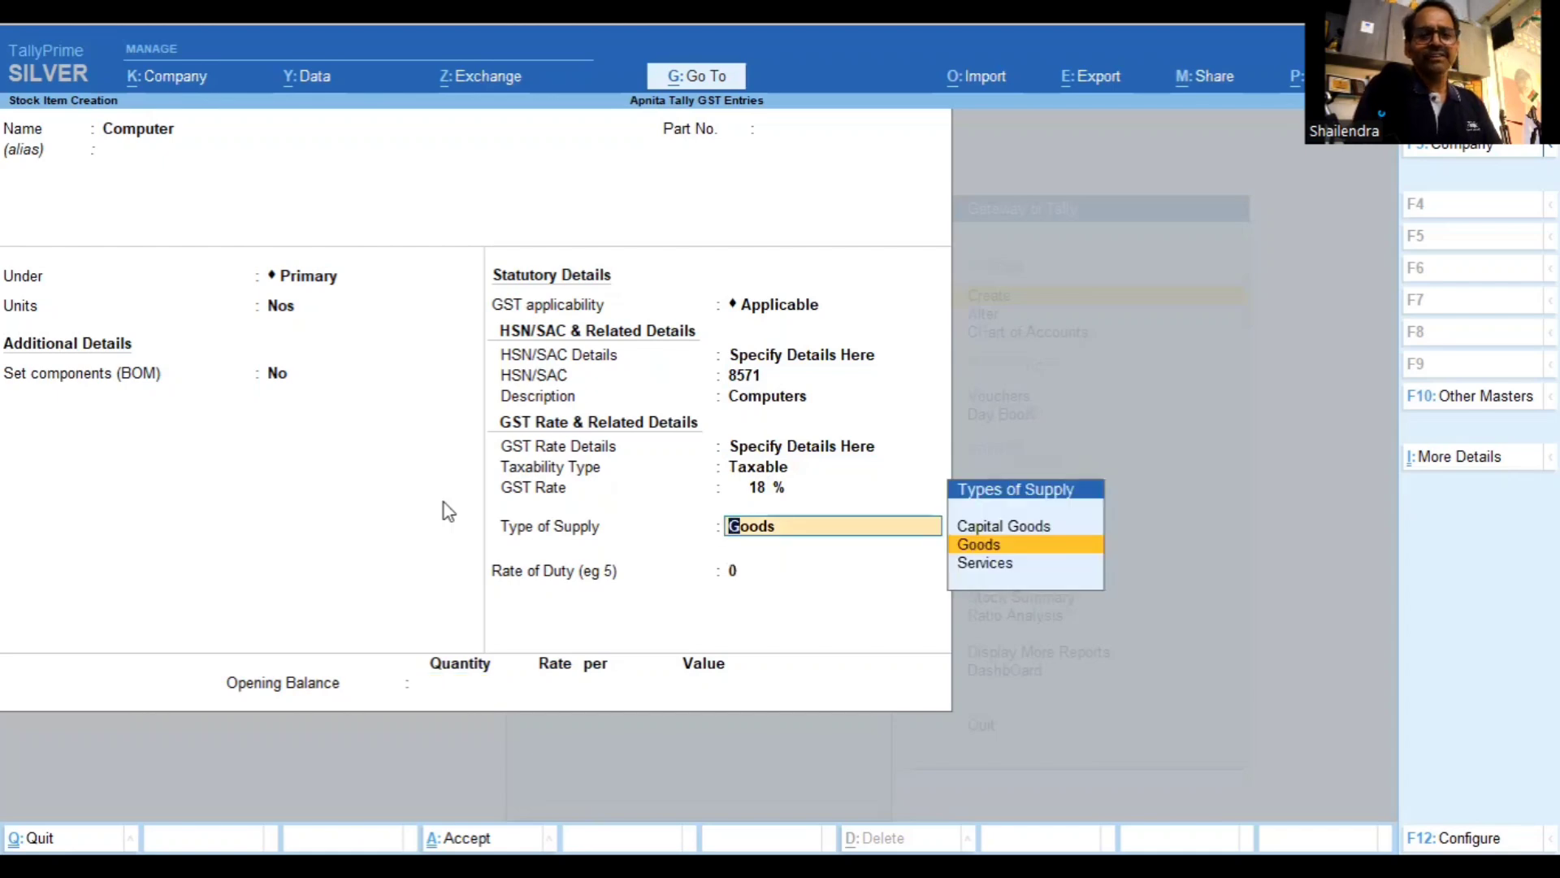
key("Down")
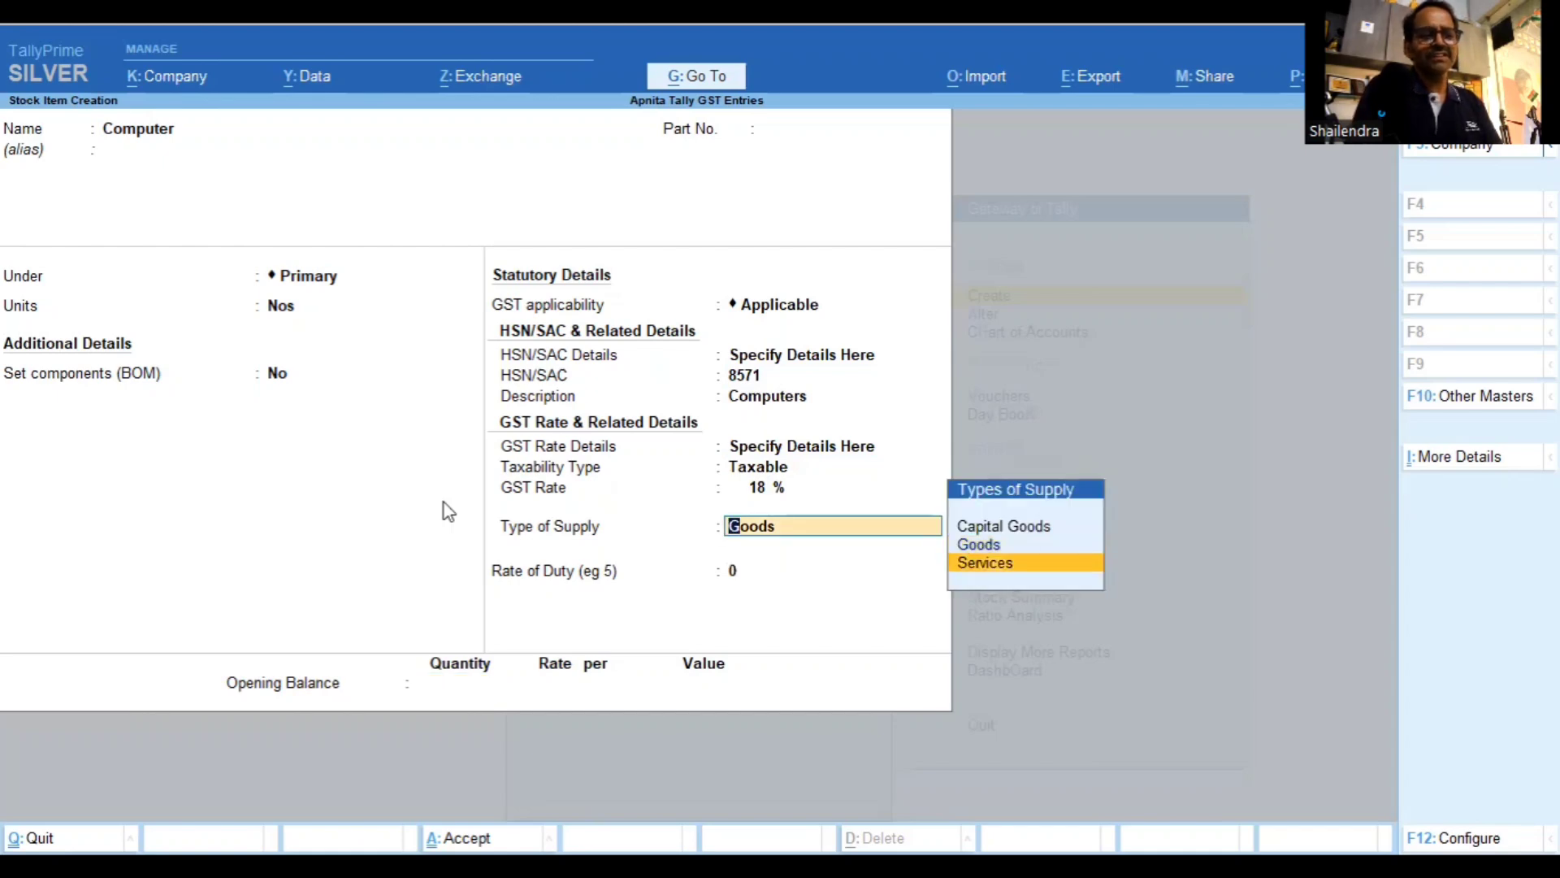
key("Up")
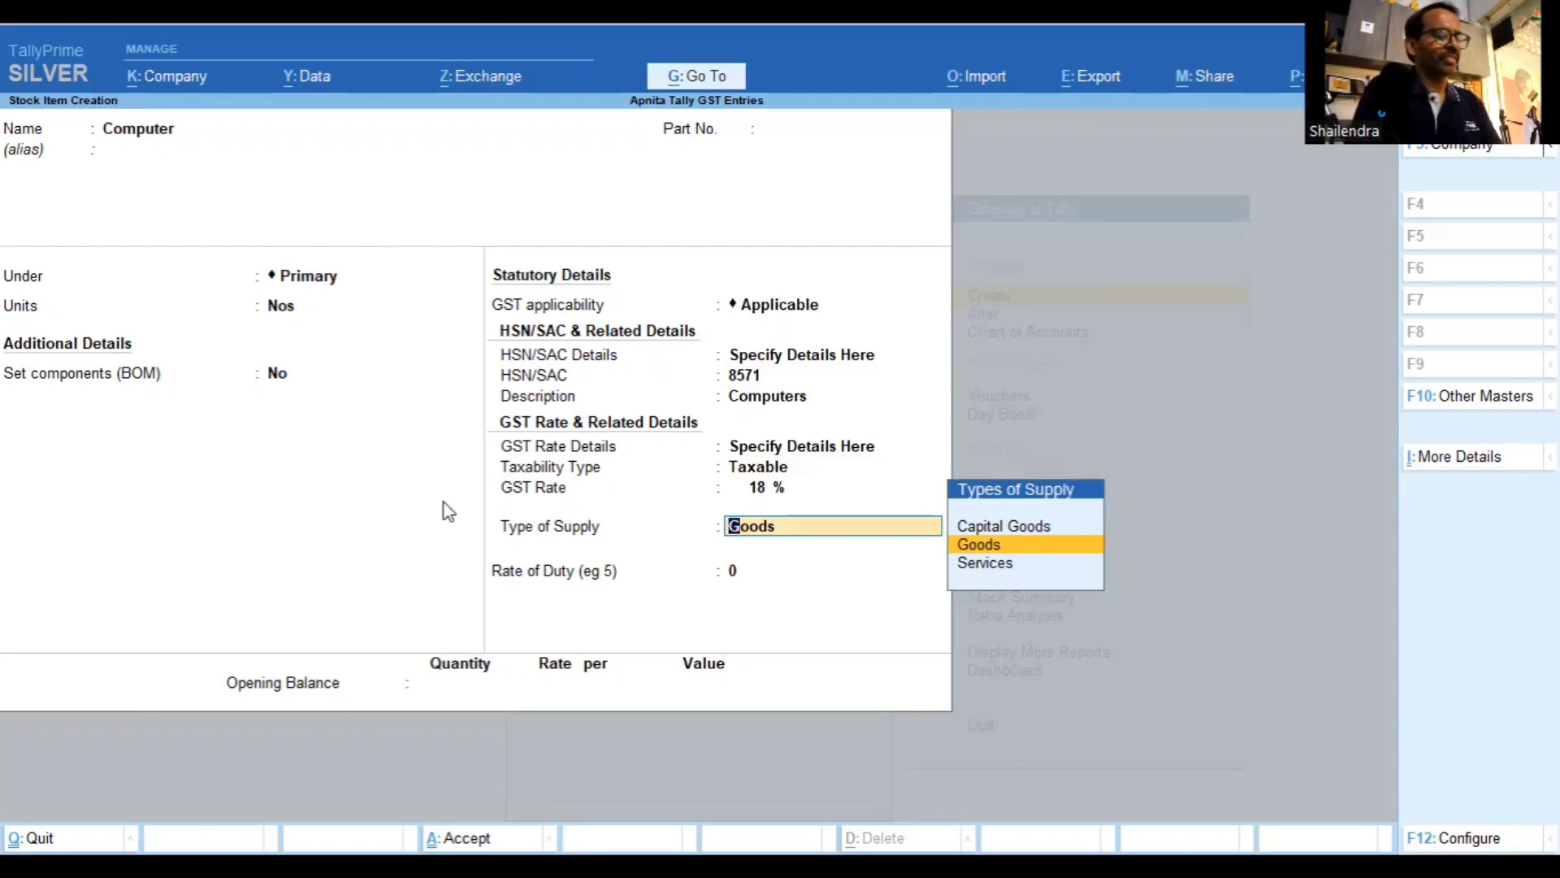
key("Return")
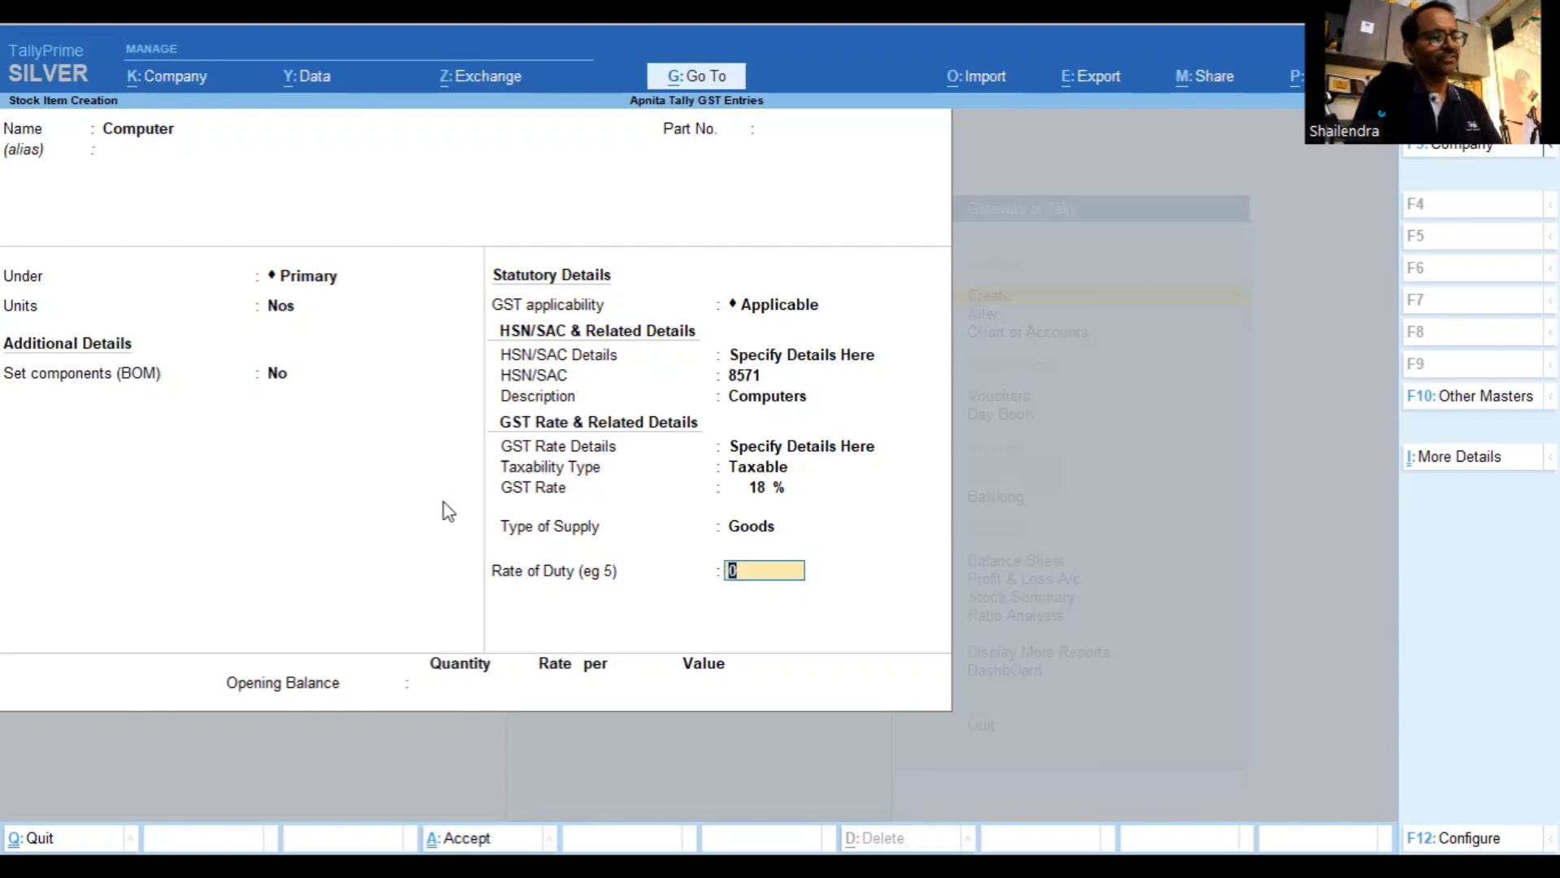
key("Return")
key("Return")
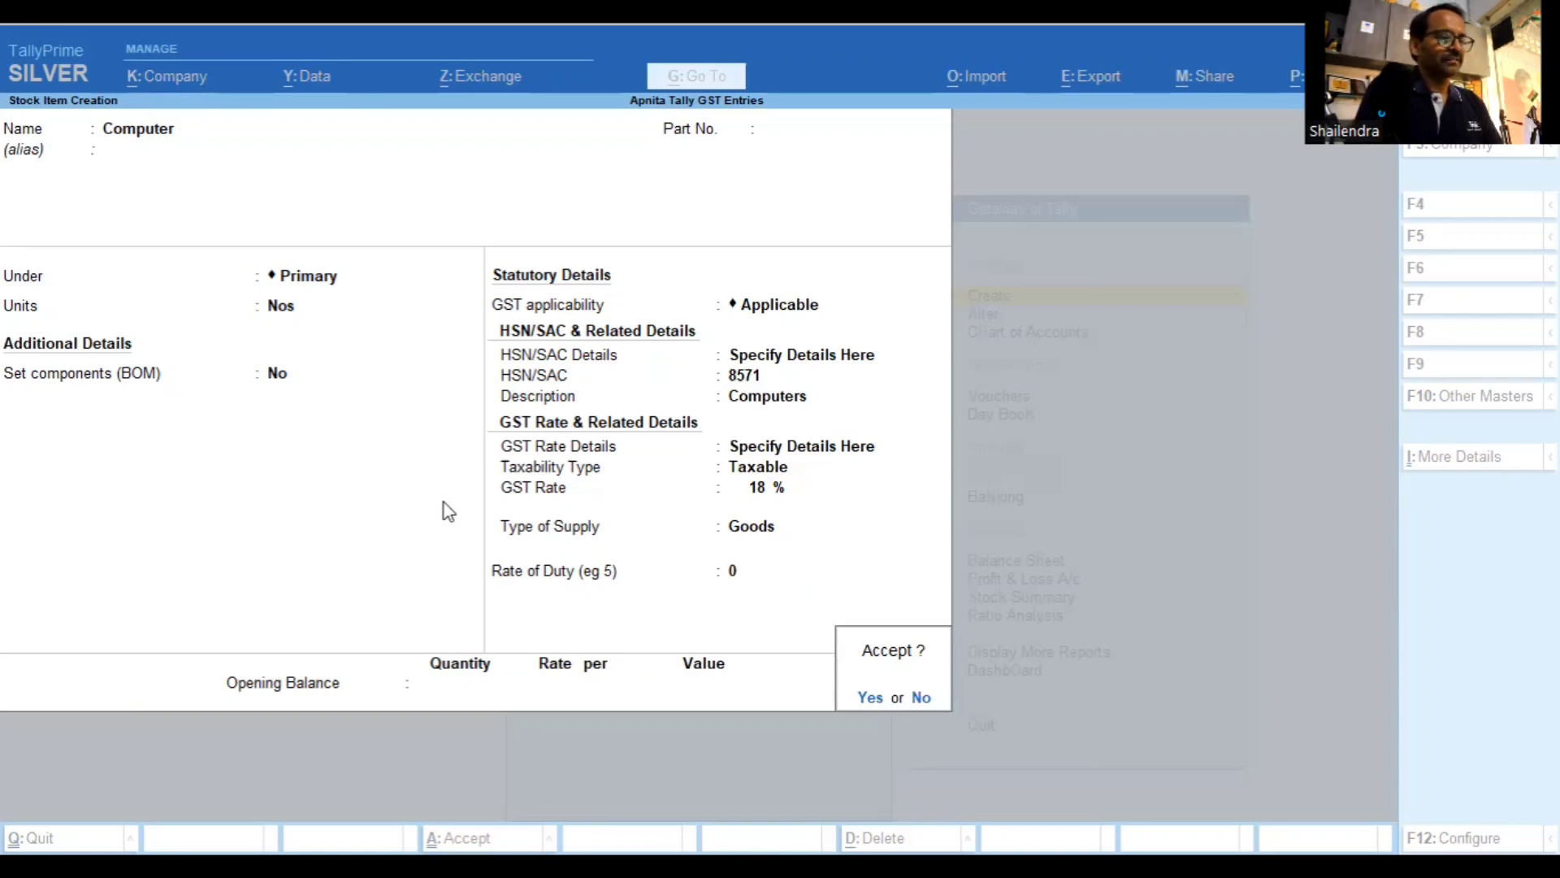
key("Return")
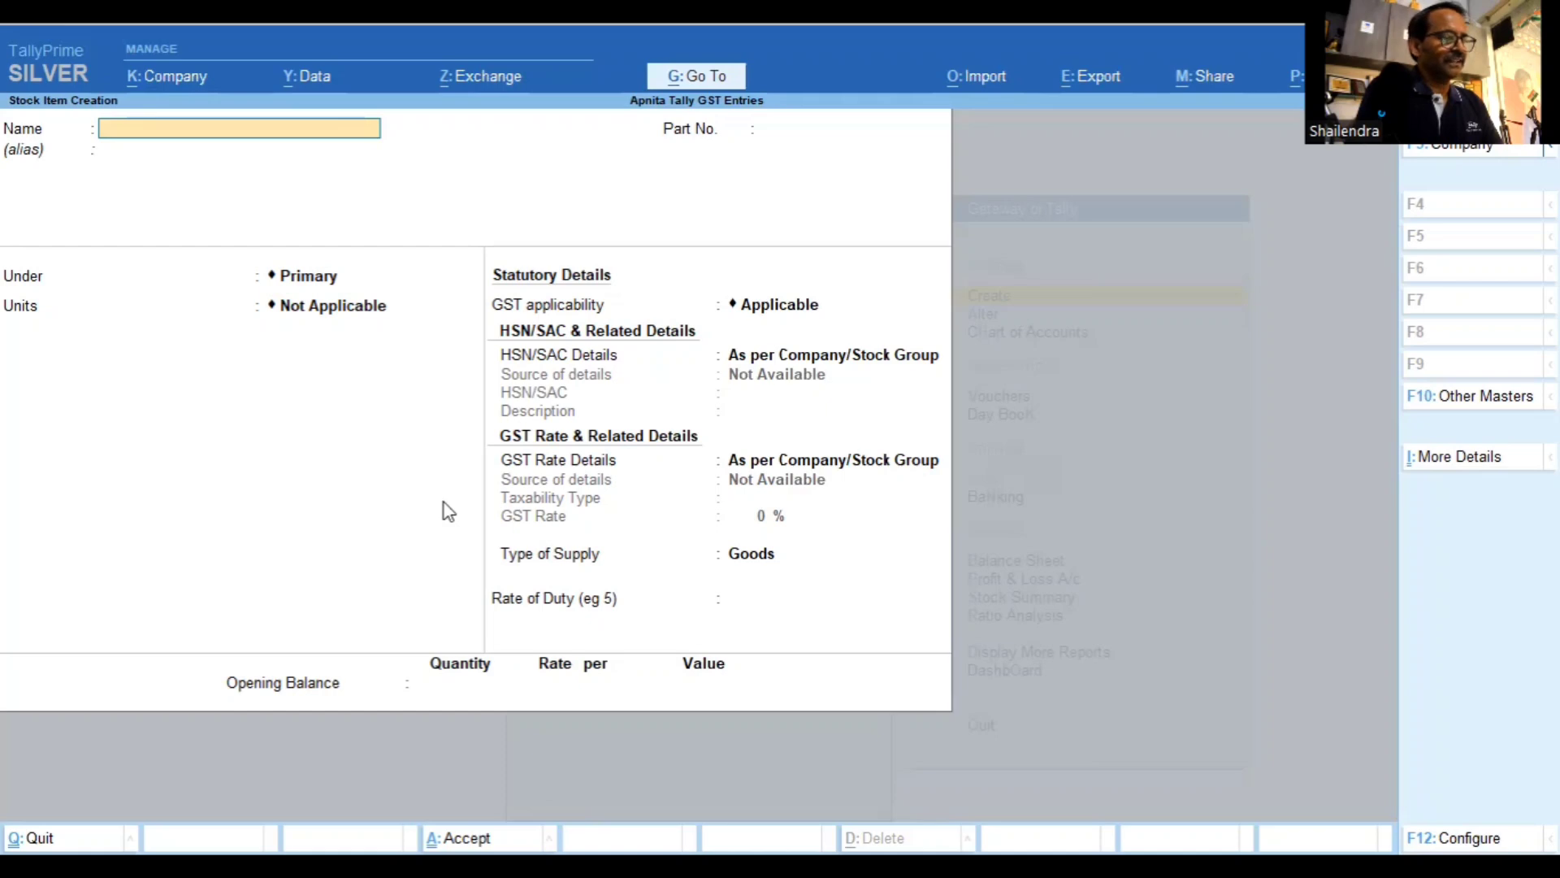
Enter the item name 'Air Conditionor 2 Ton' and choose Create from the List of Groups
type("Ai")
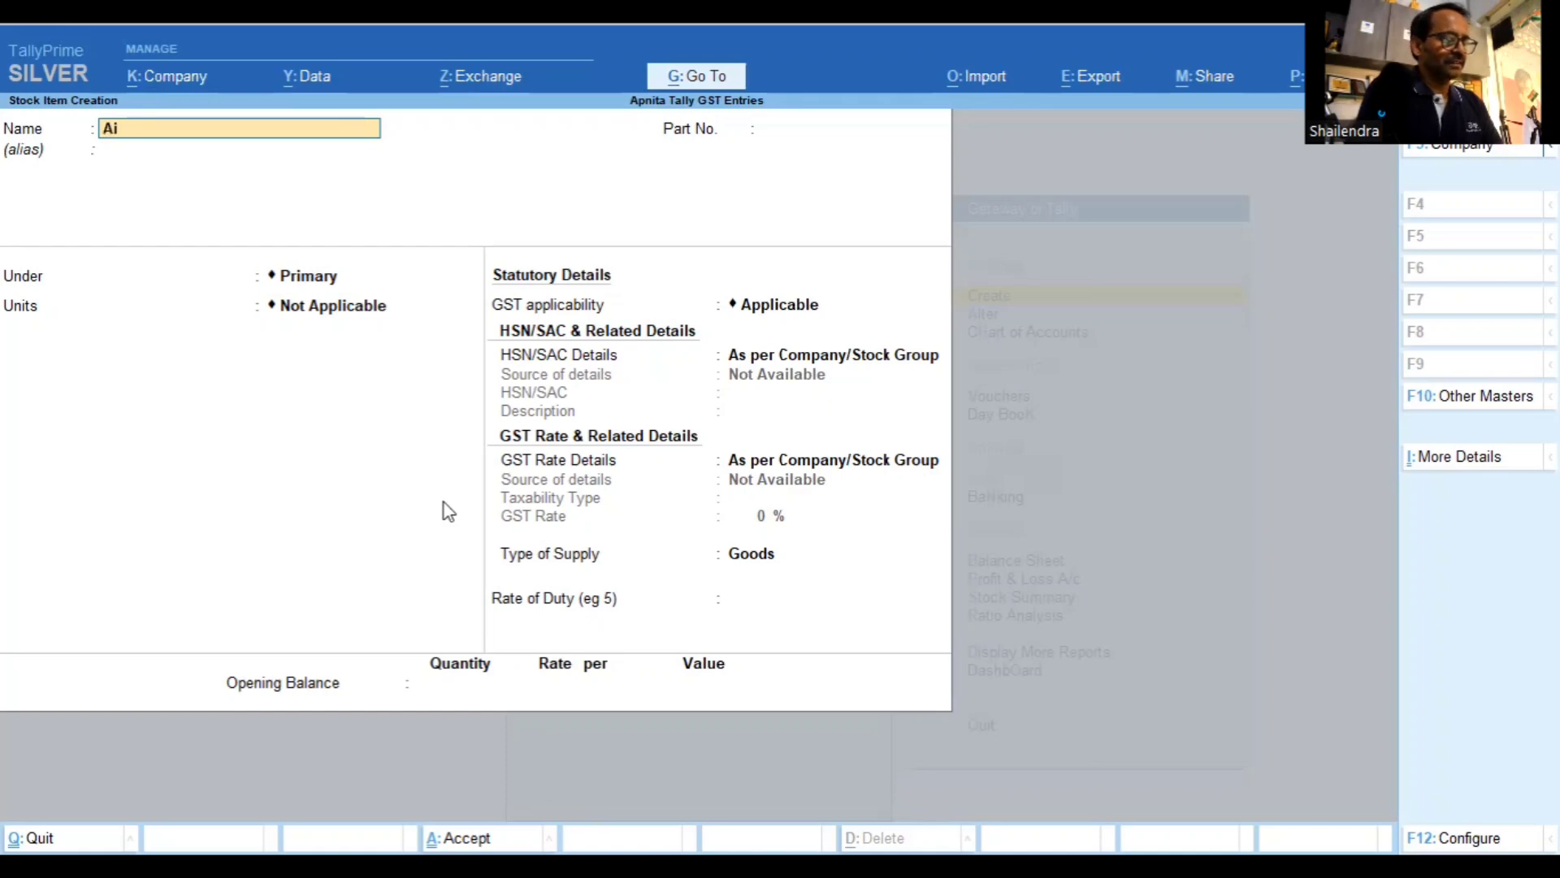
type("r Conditioni")
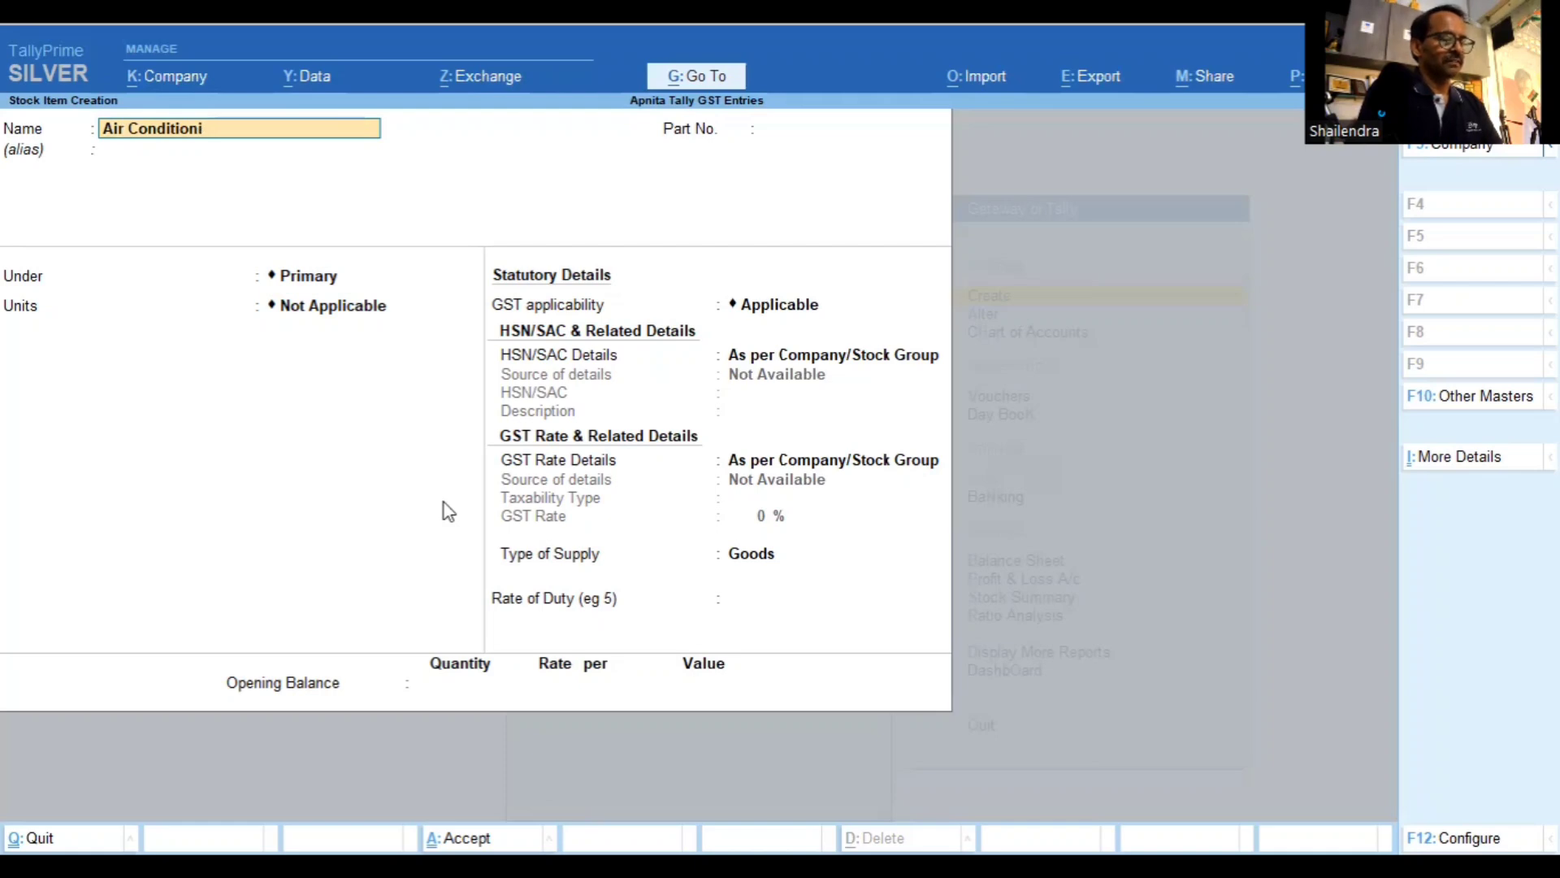
key("BackSpace")
type("or")
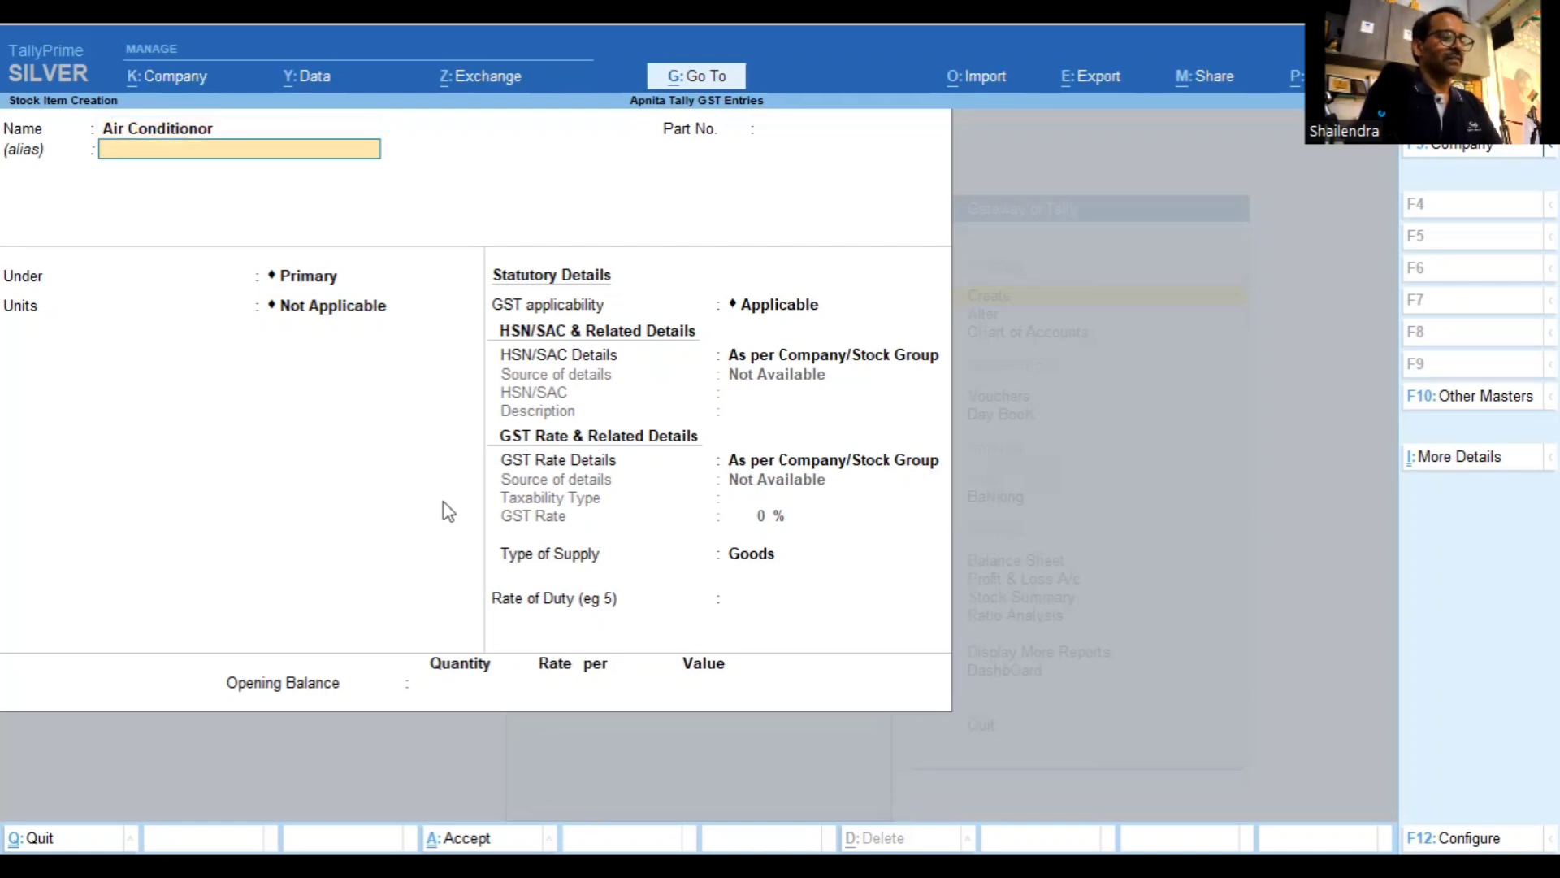
key("Return")
key("Return")
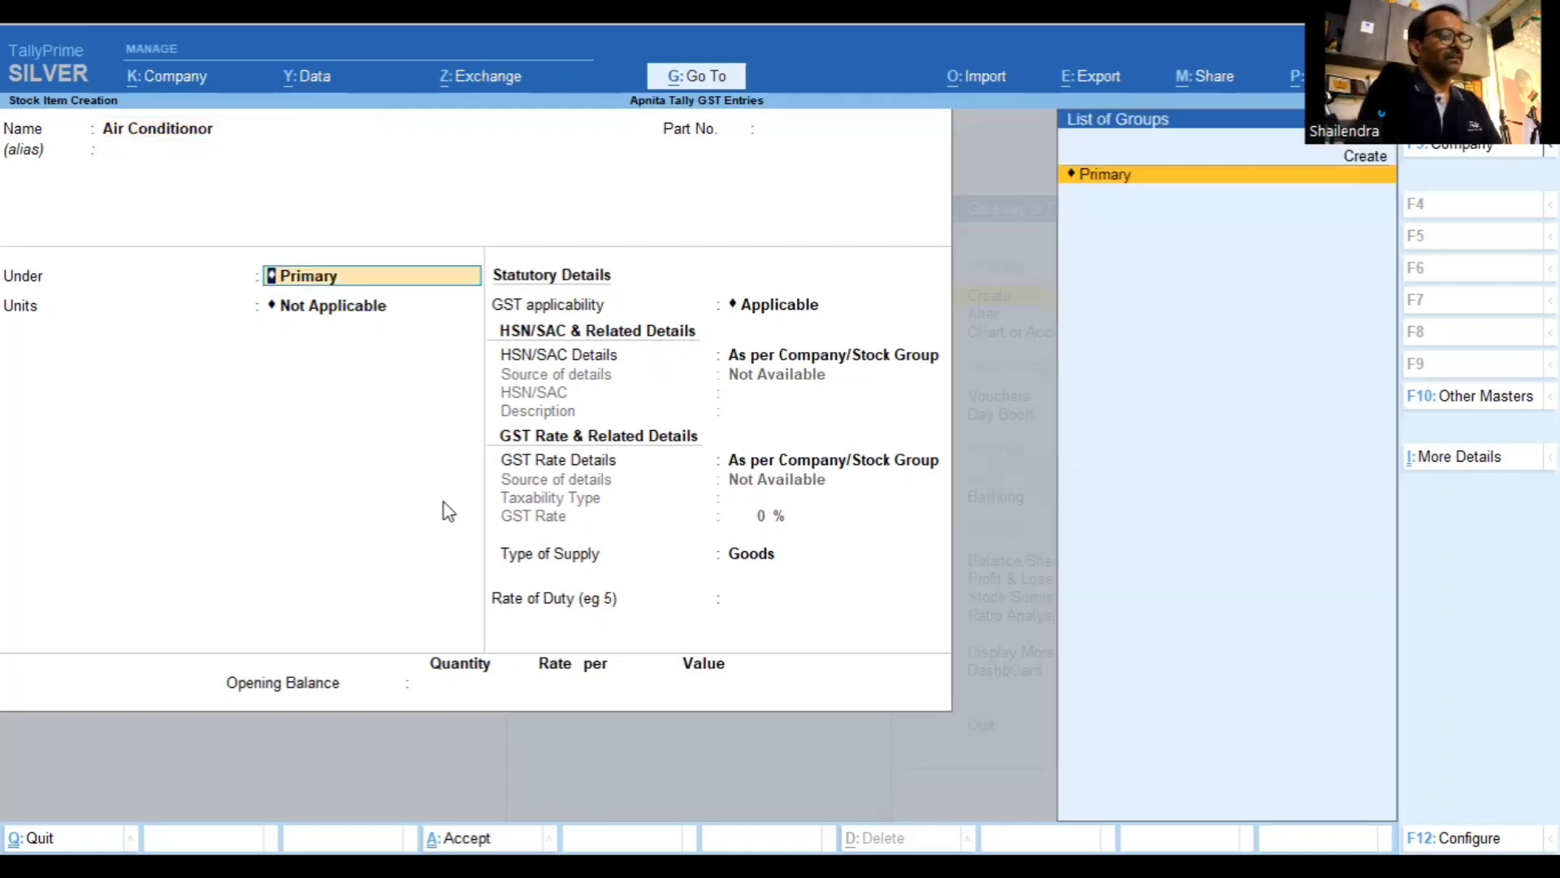
key("BackSpace")
key("BackSpace")
key("BackSpace")
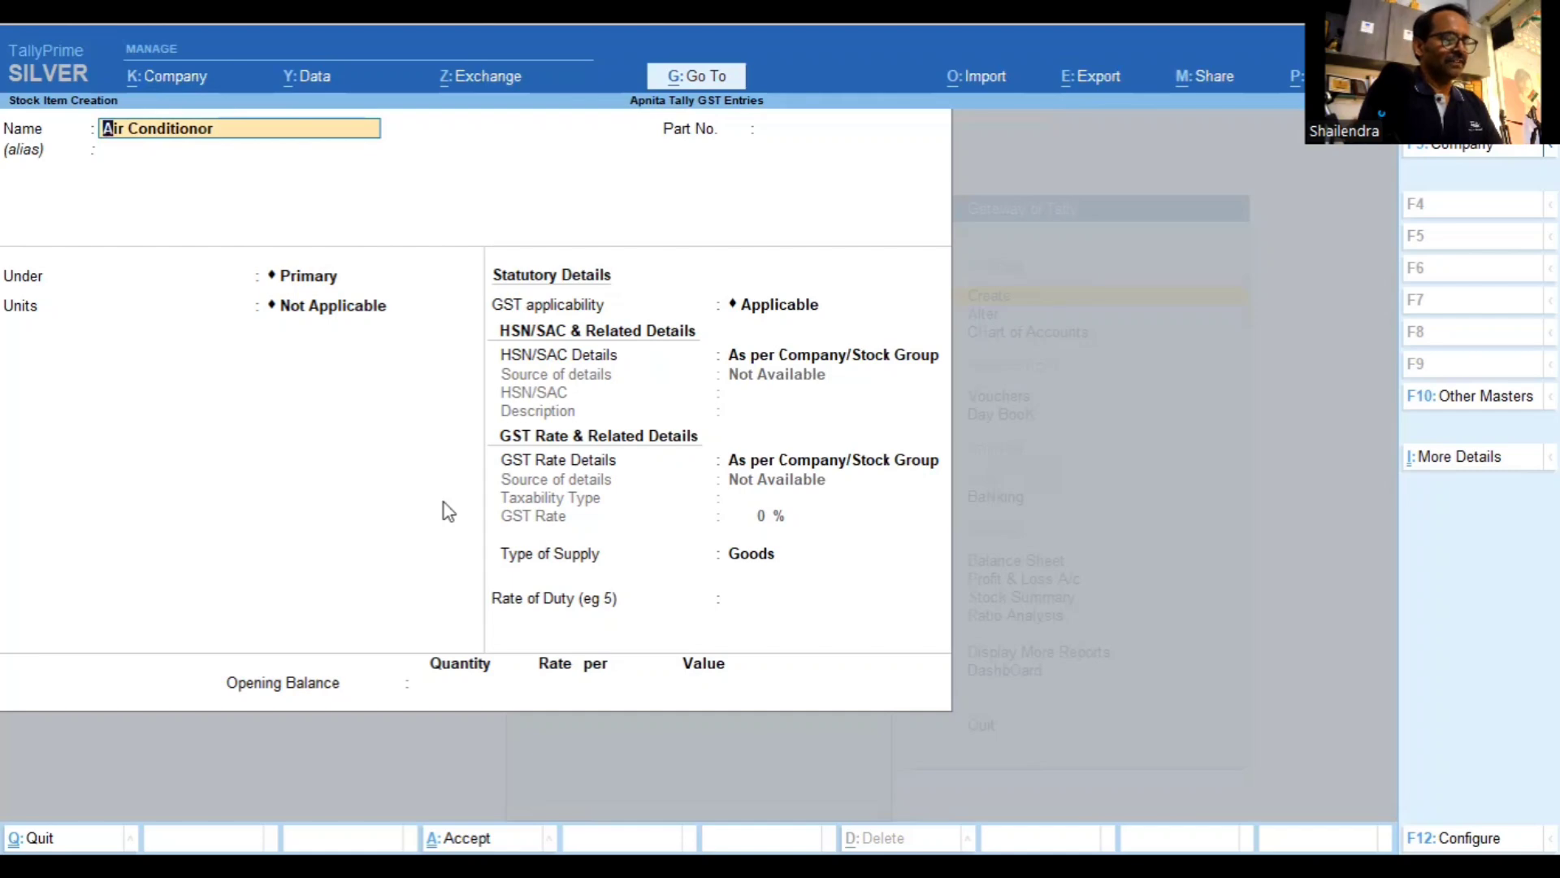
key("End")
type("2")
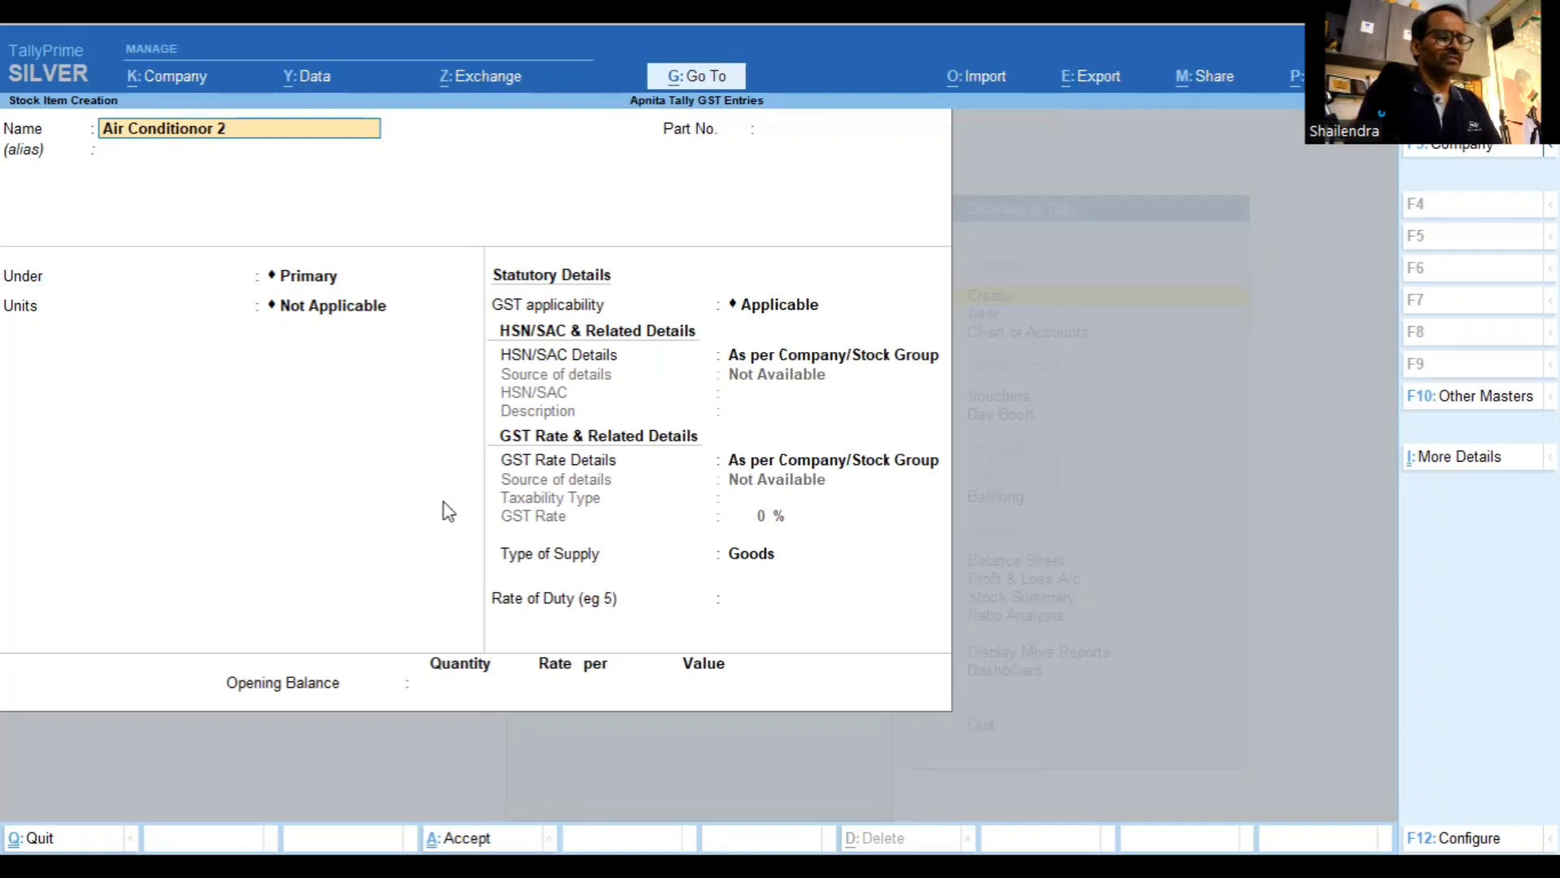
key("BackSpace")
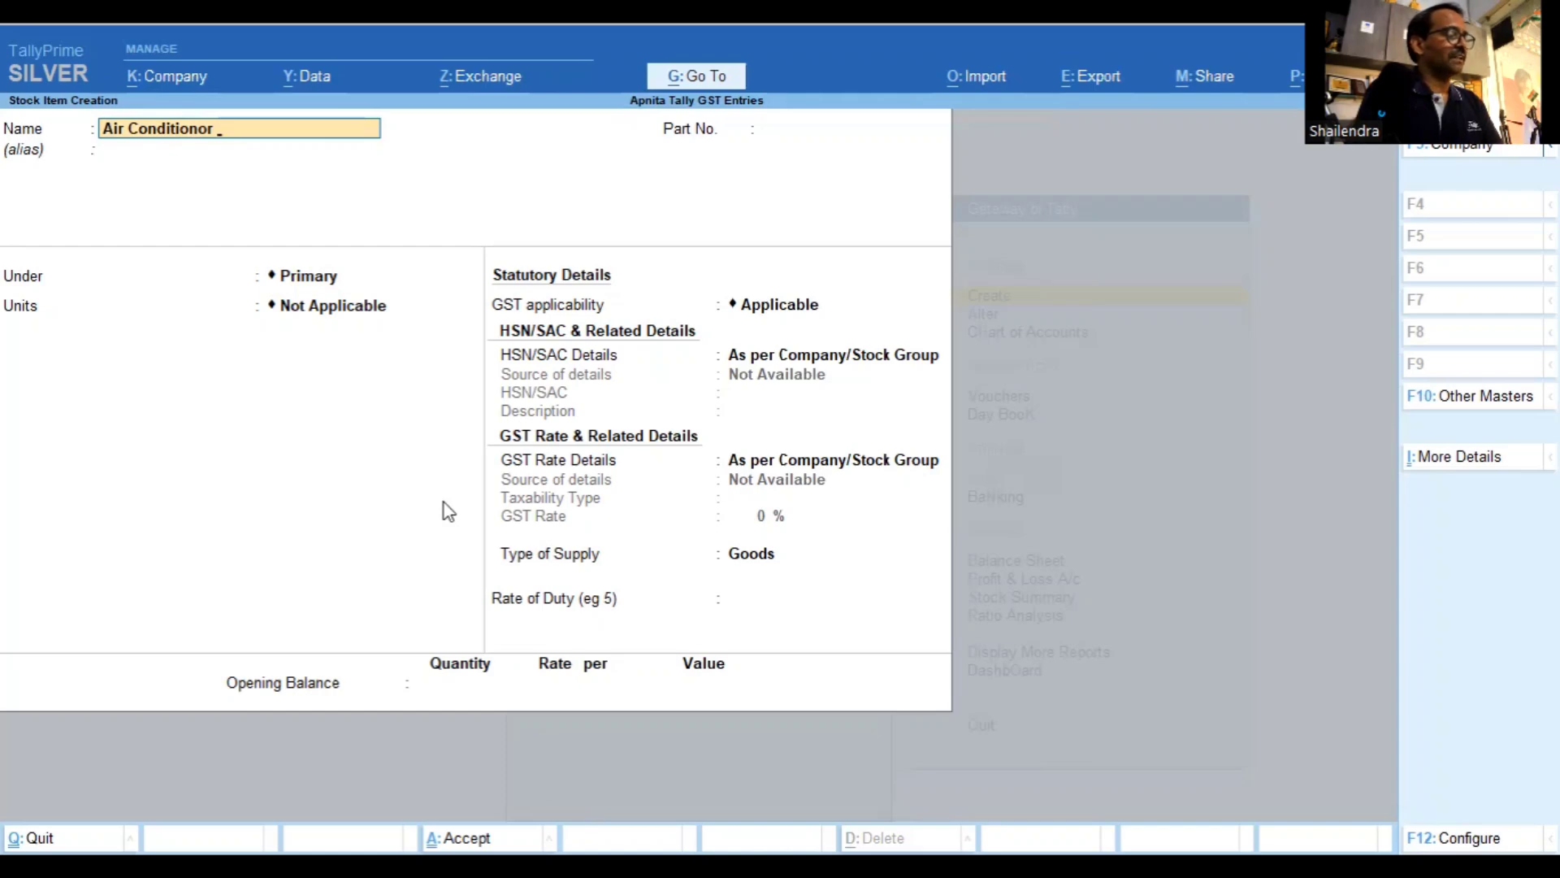
type("2 Ton")
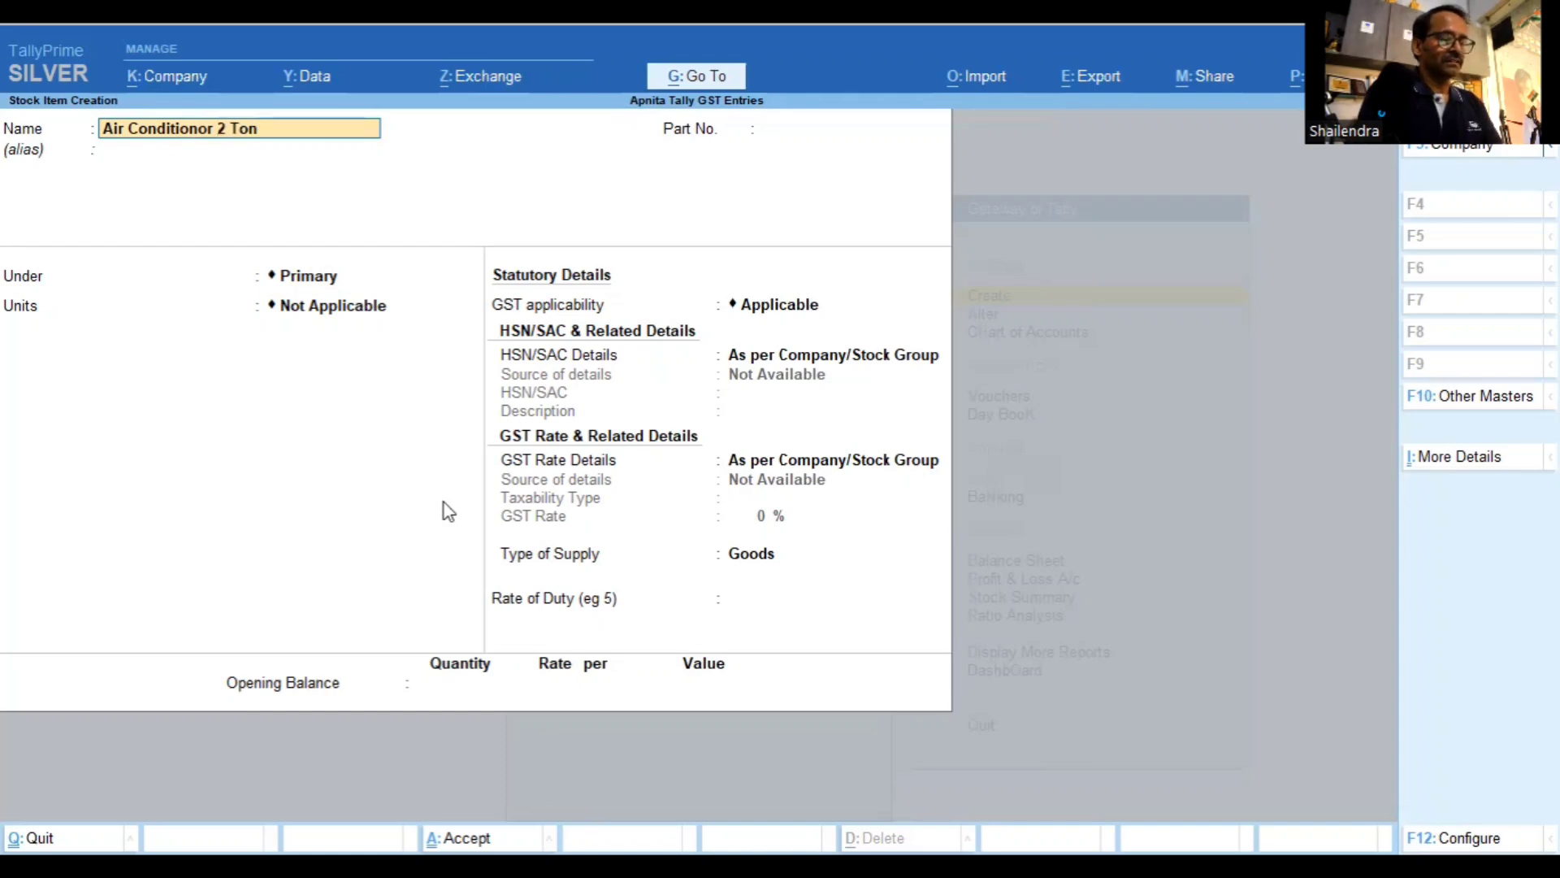
key("Return")
key("Return")
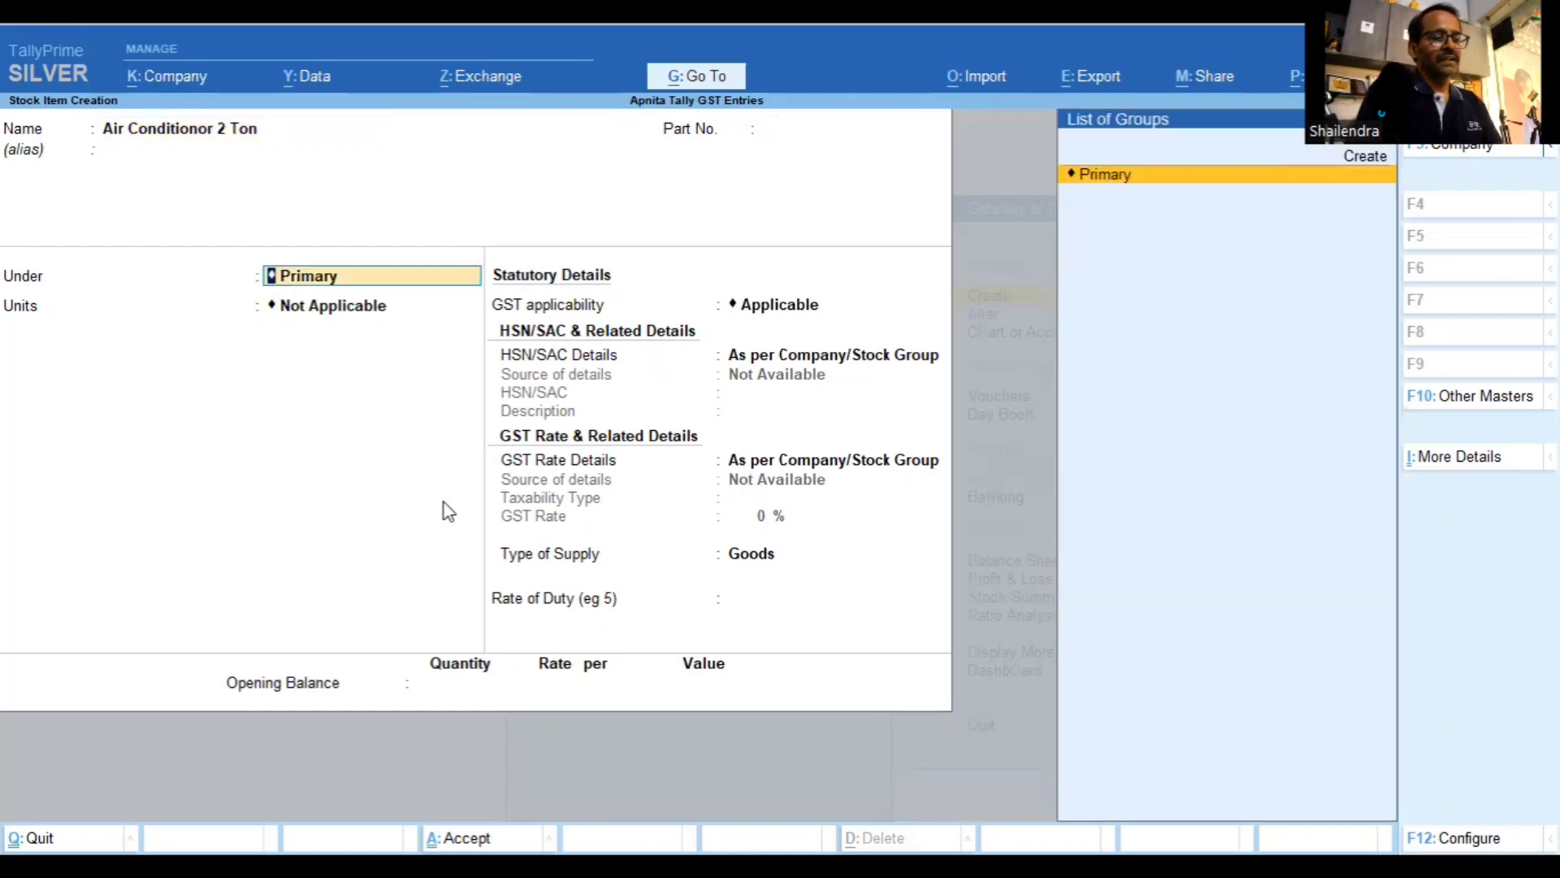
key("Up")
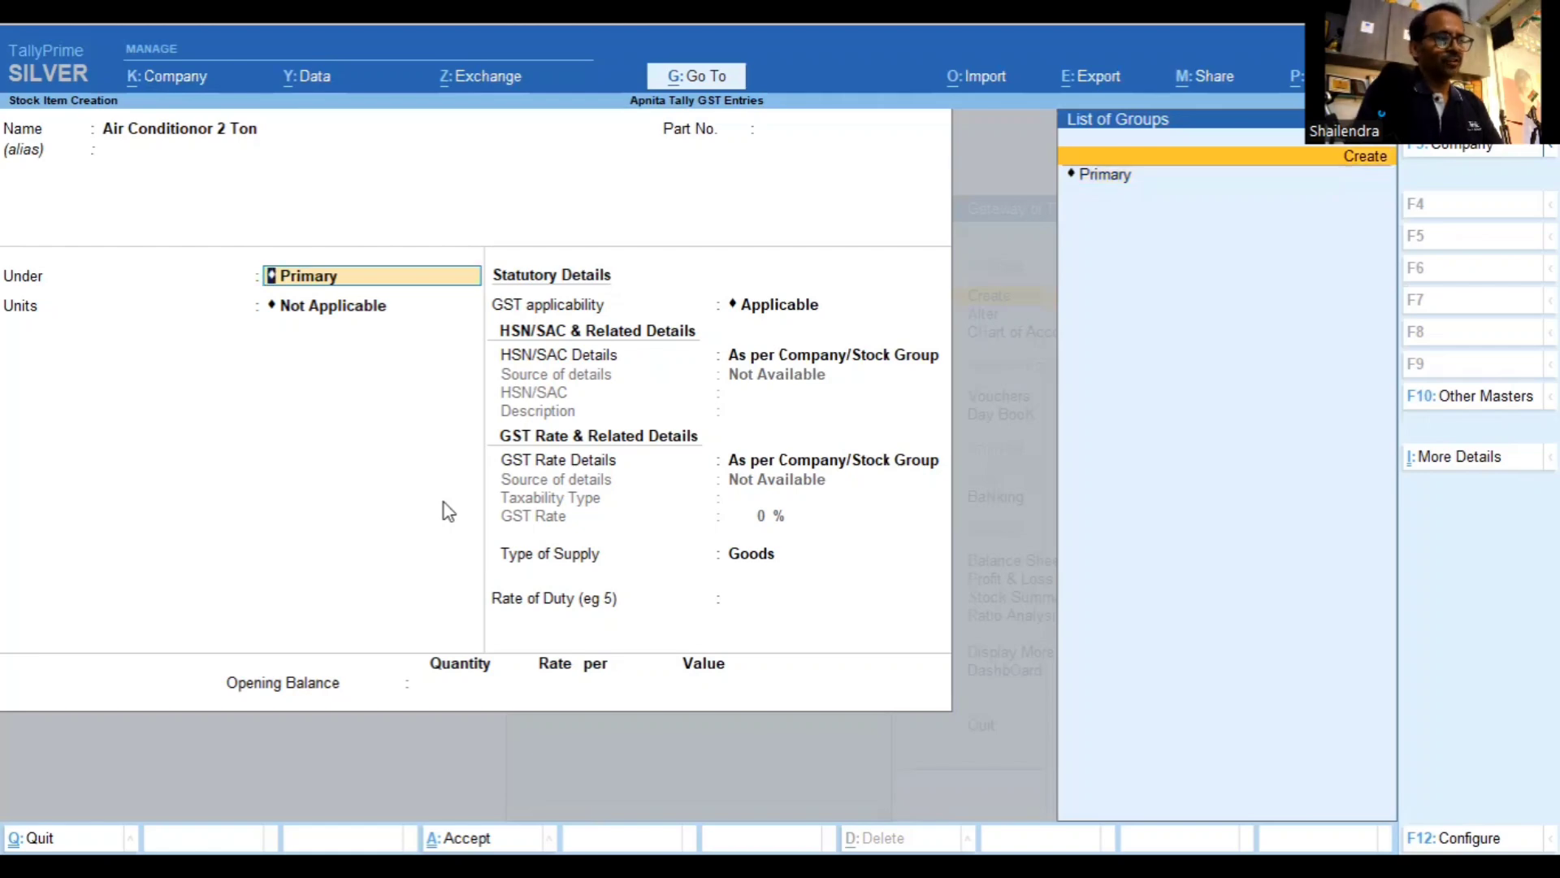
key("Return")
Name the stock group AC and specify HSN 8514 with description 'Air Conditioners'
type("Ac")
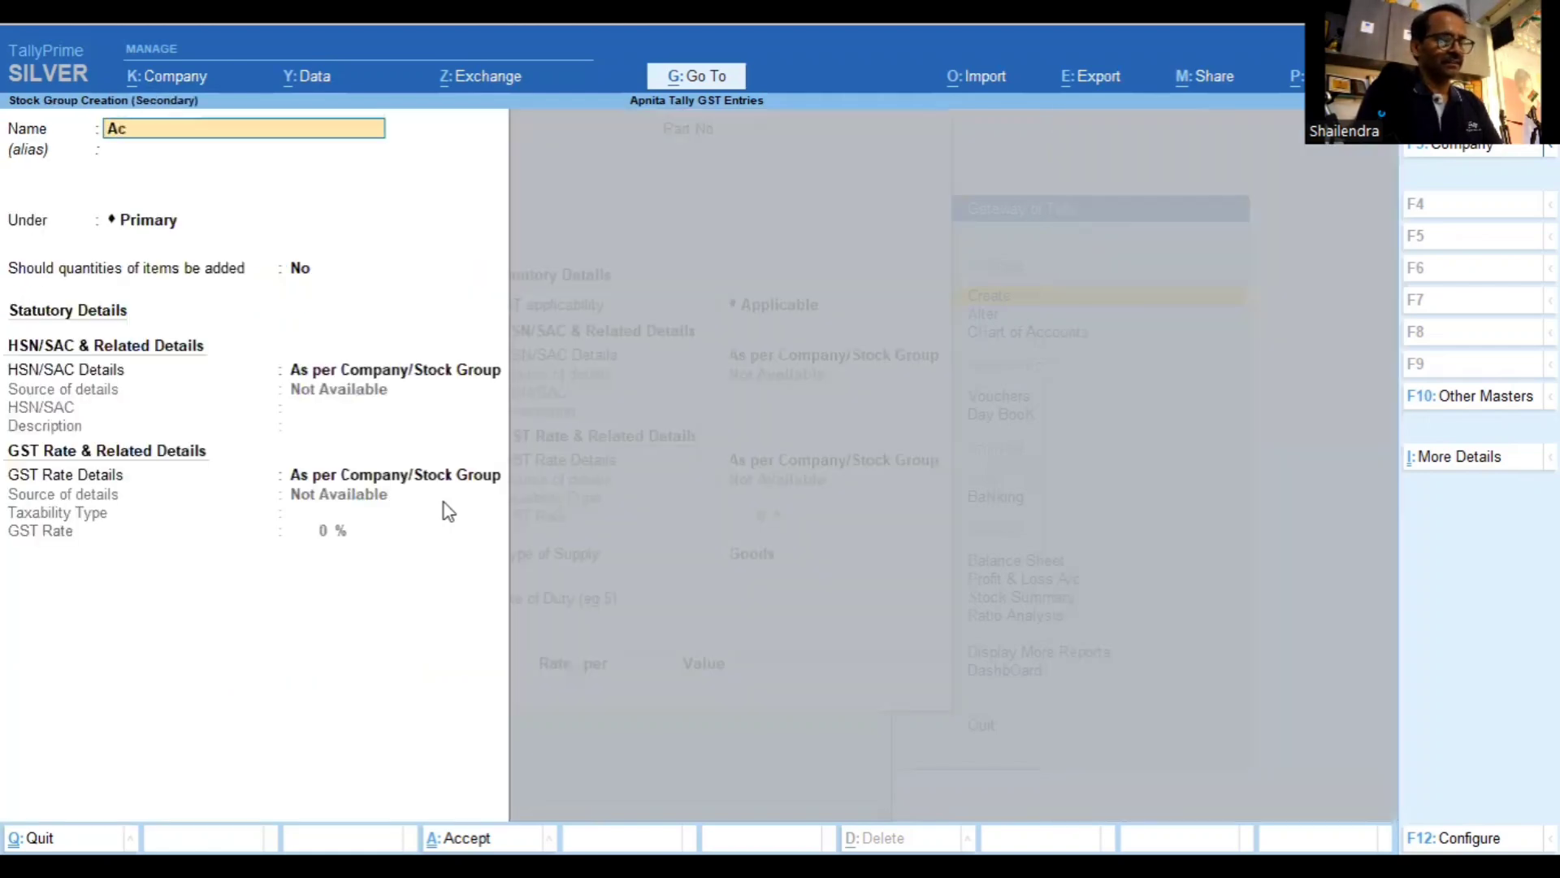
key("BackSpace")
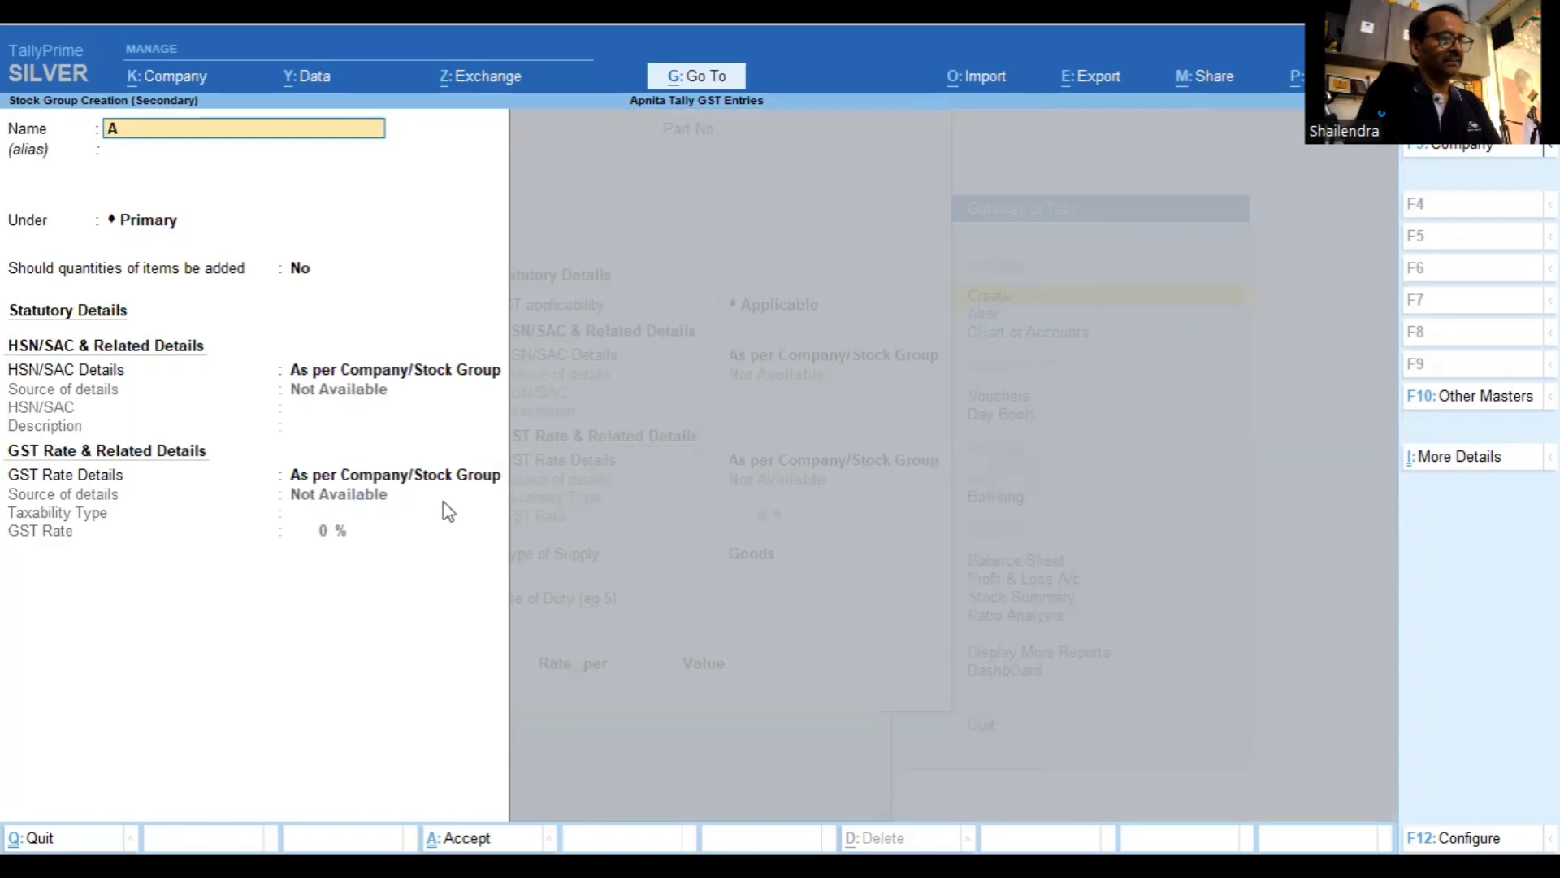
type("C")
key("Return")
key("Return")
key("Return")
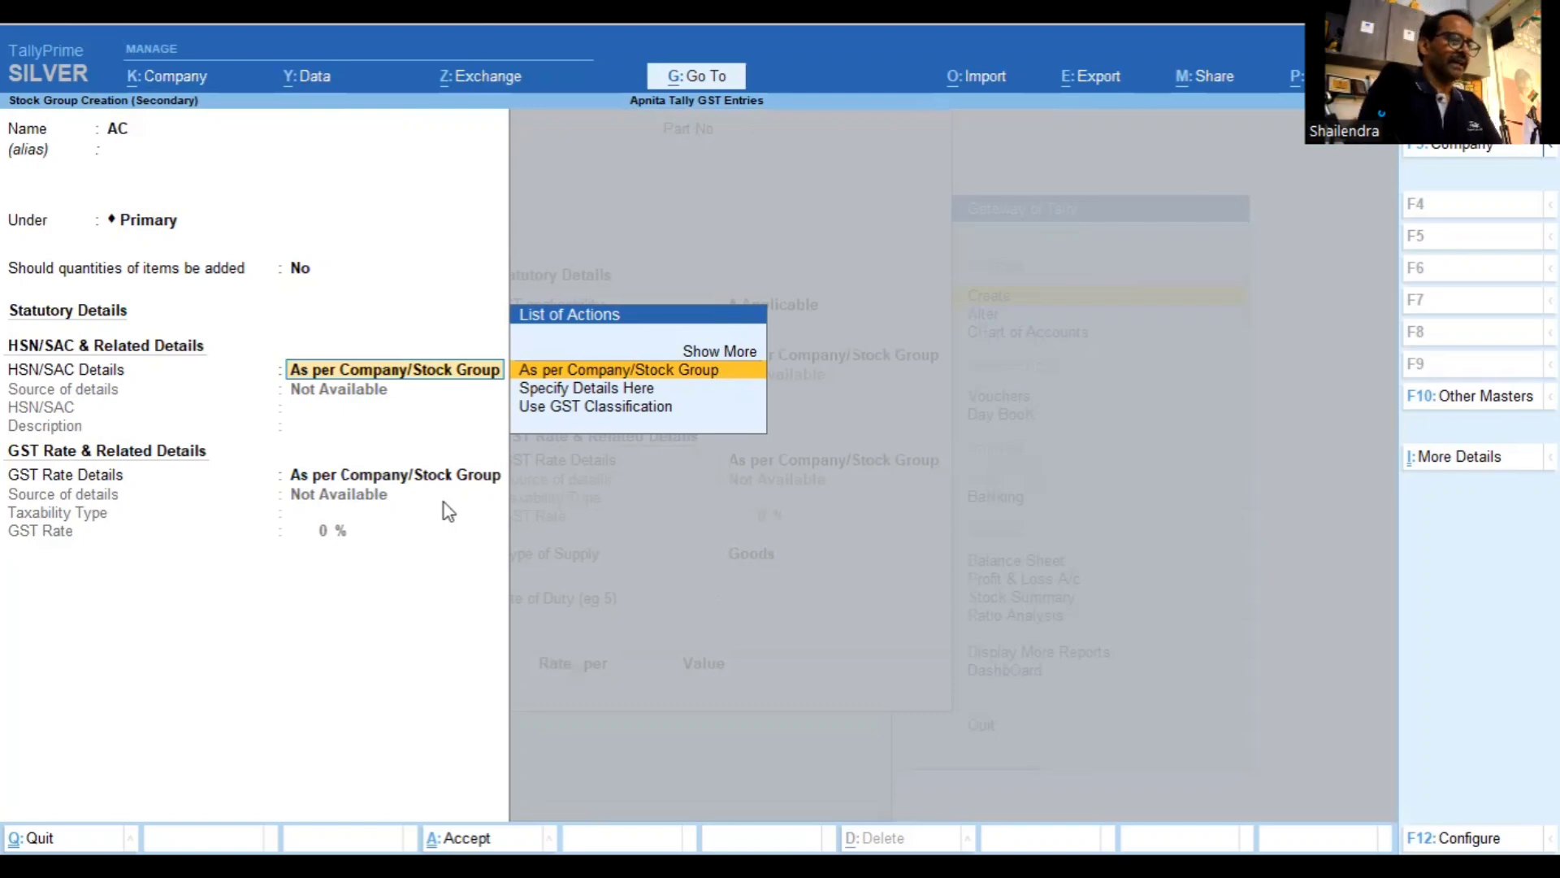
key("Down")
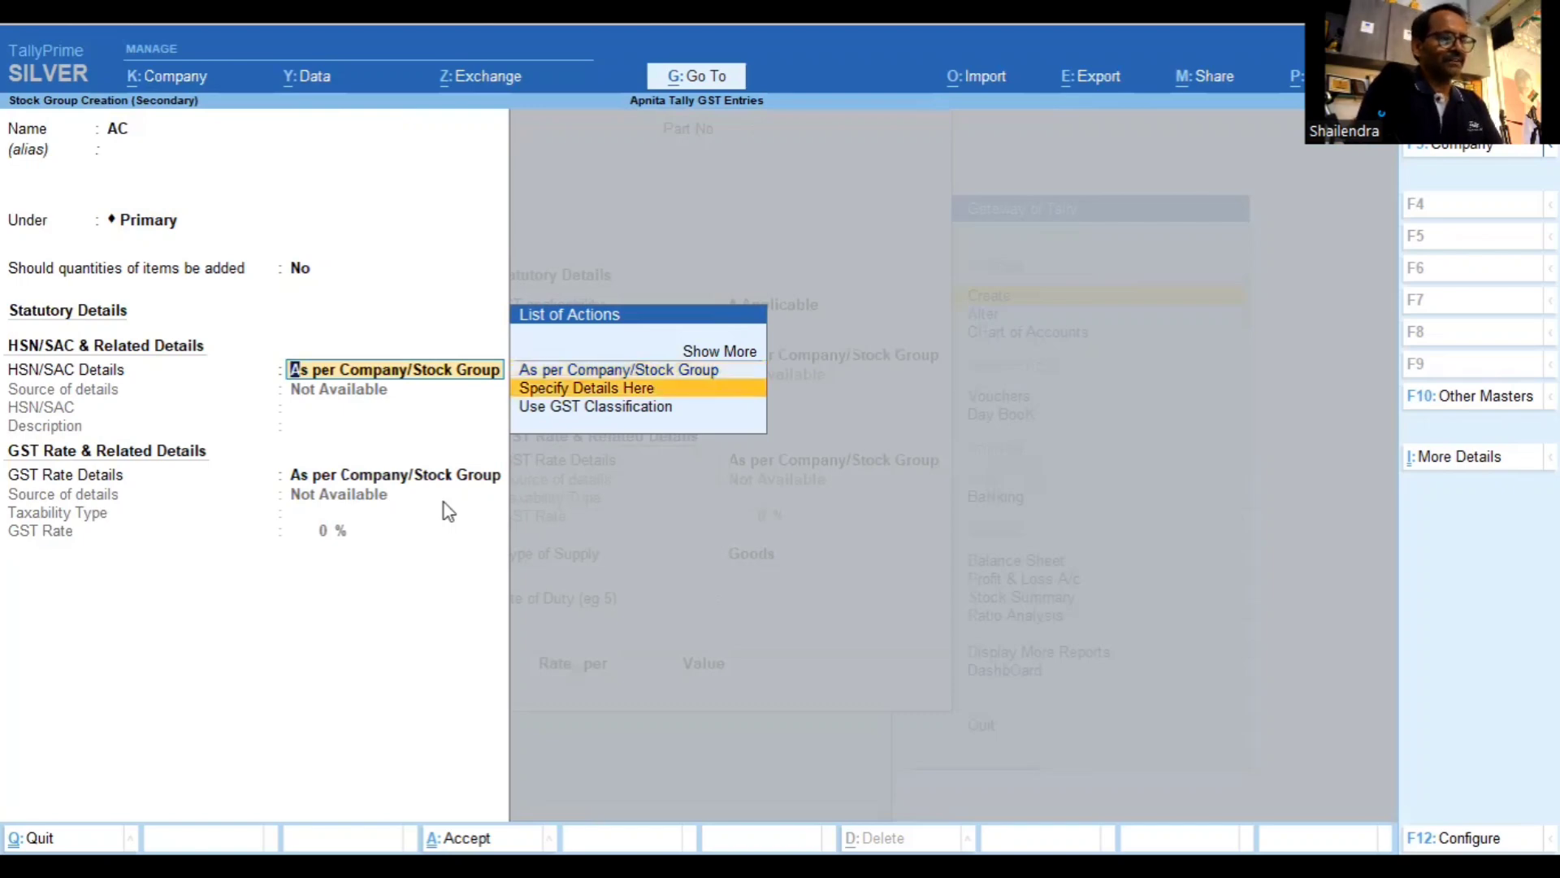
key("Return")
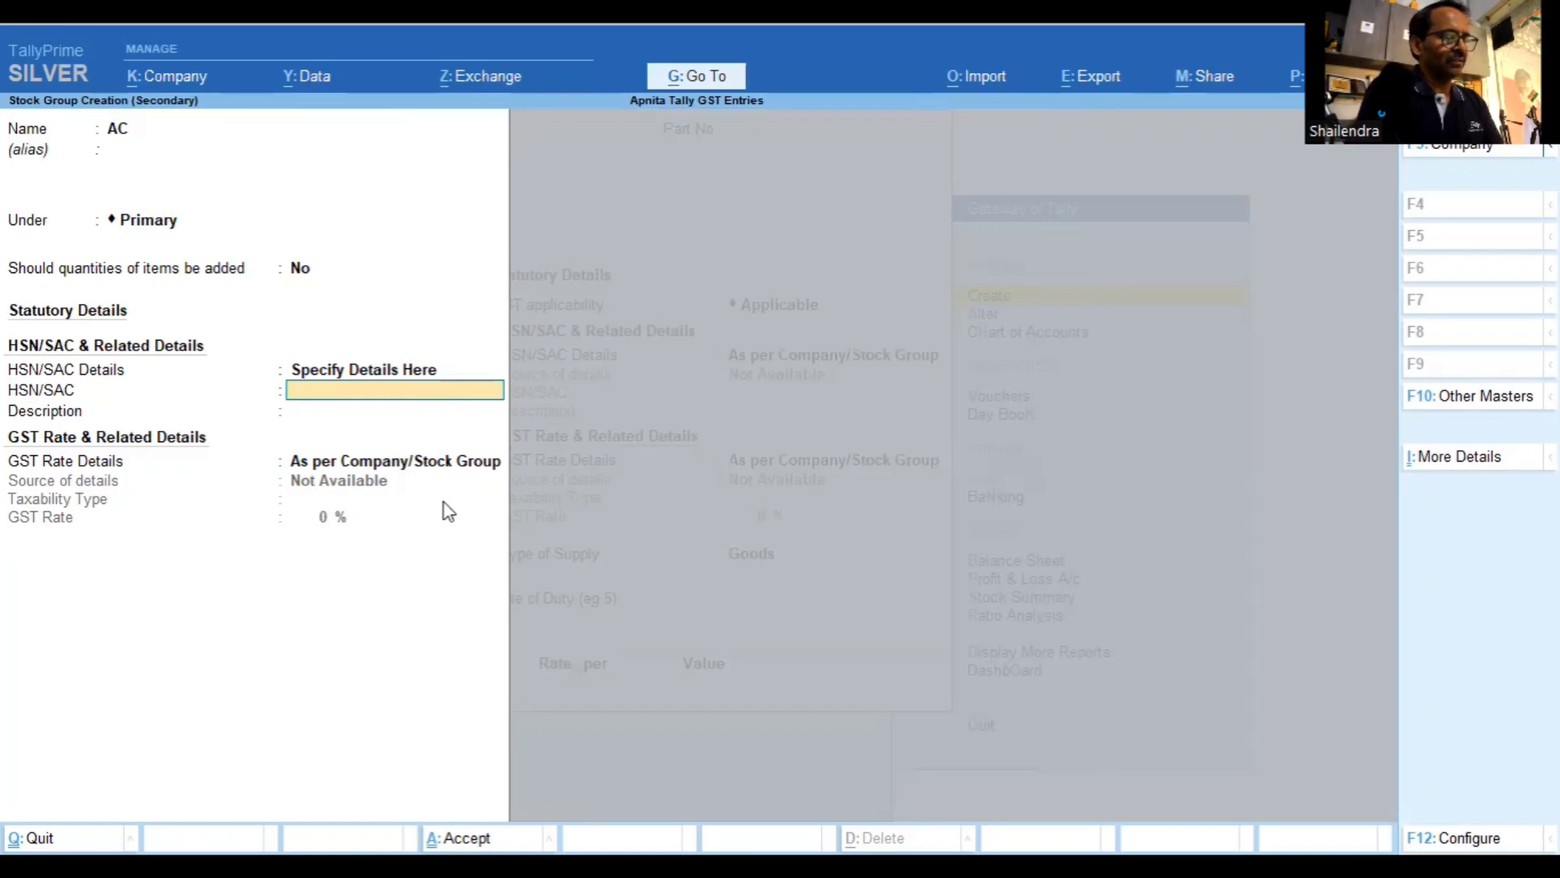
type("8")
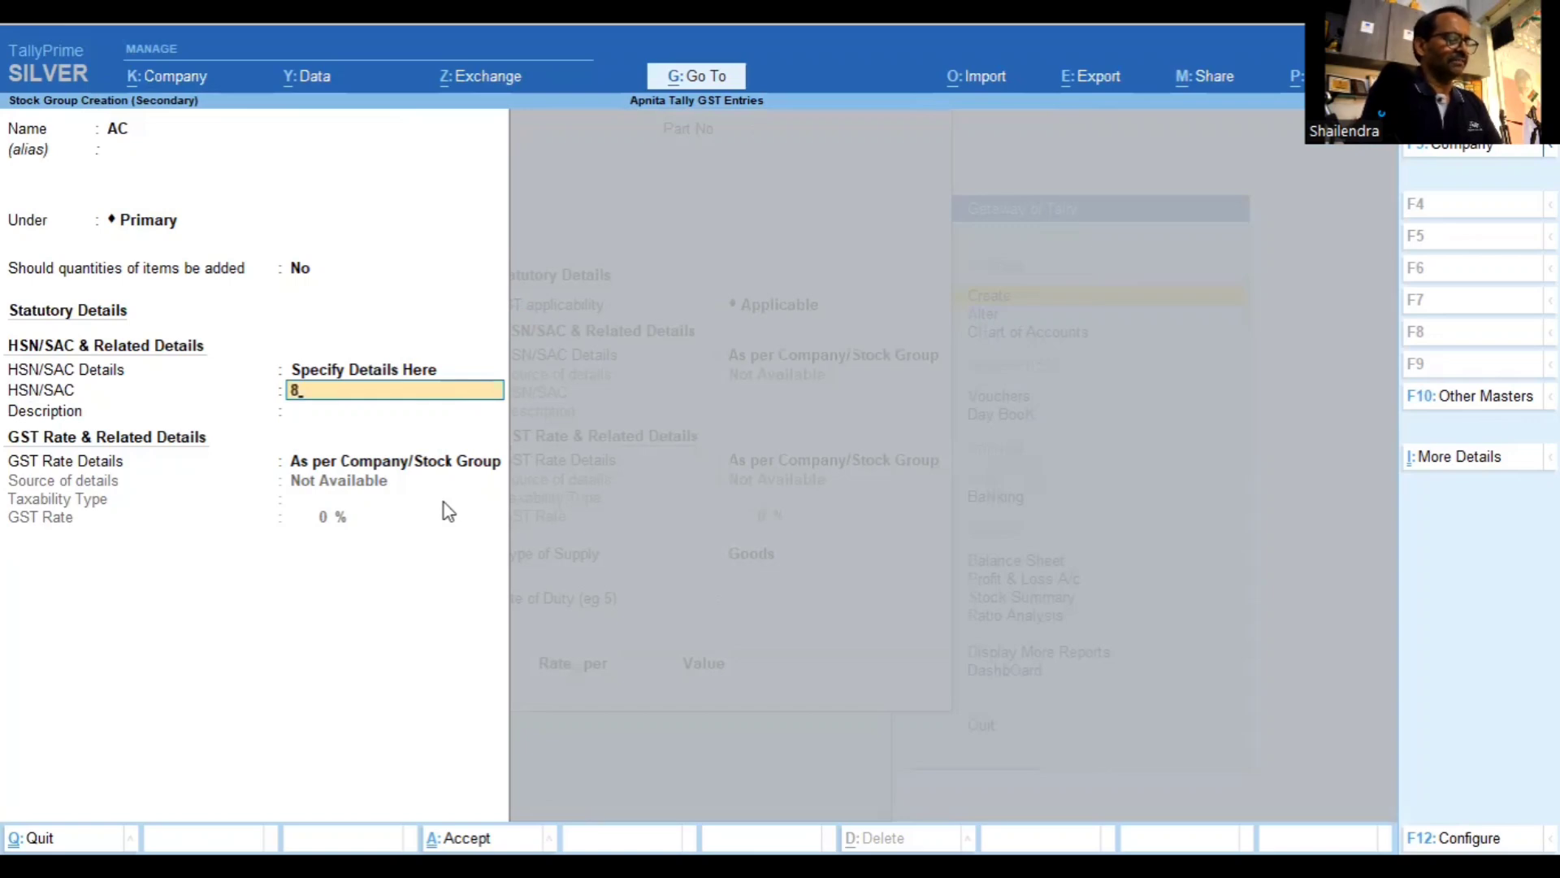
type("51")
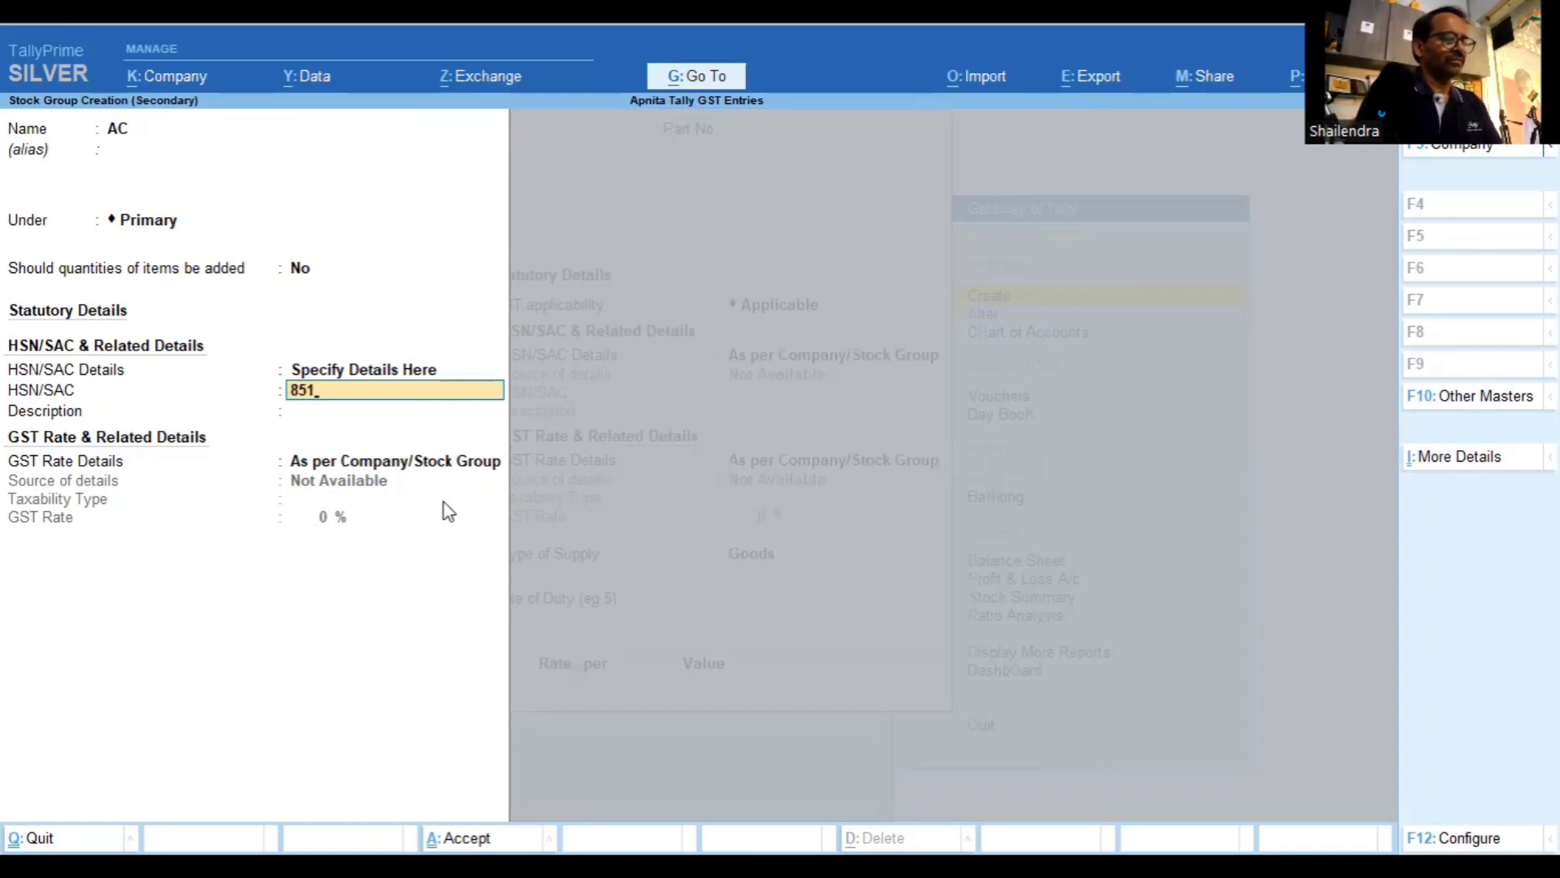
type("4")
key("Return")
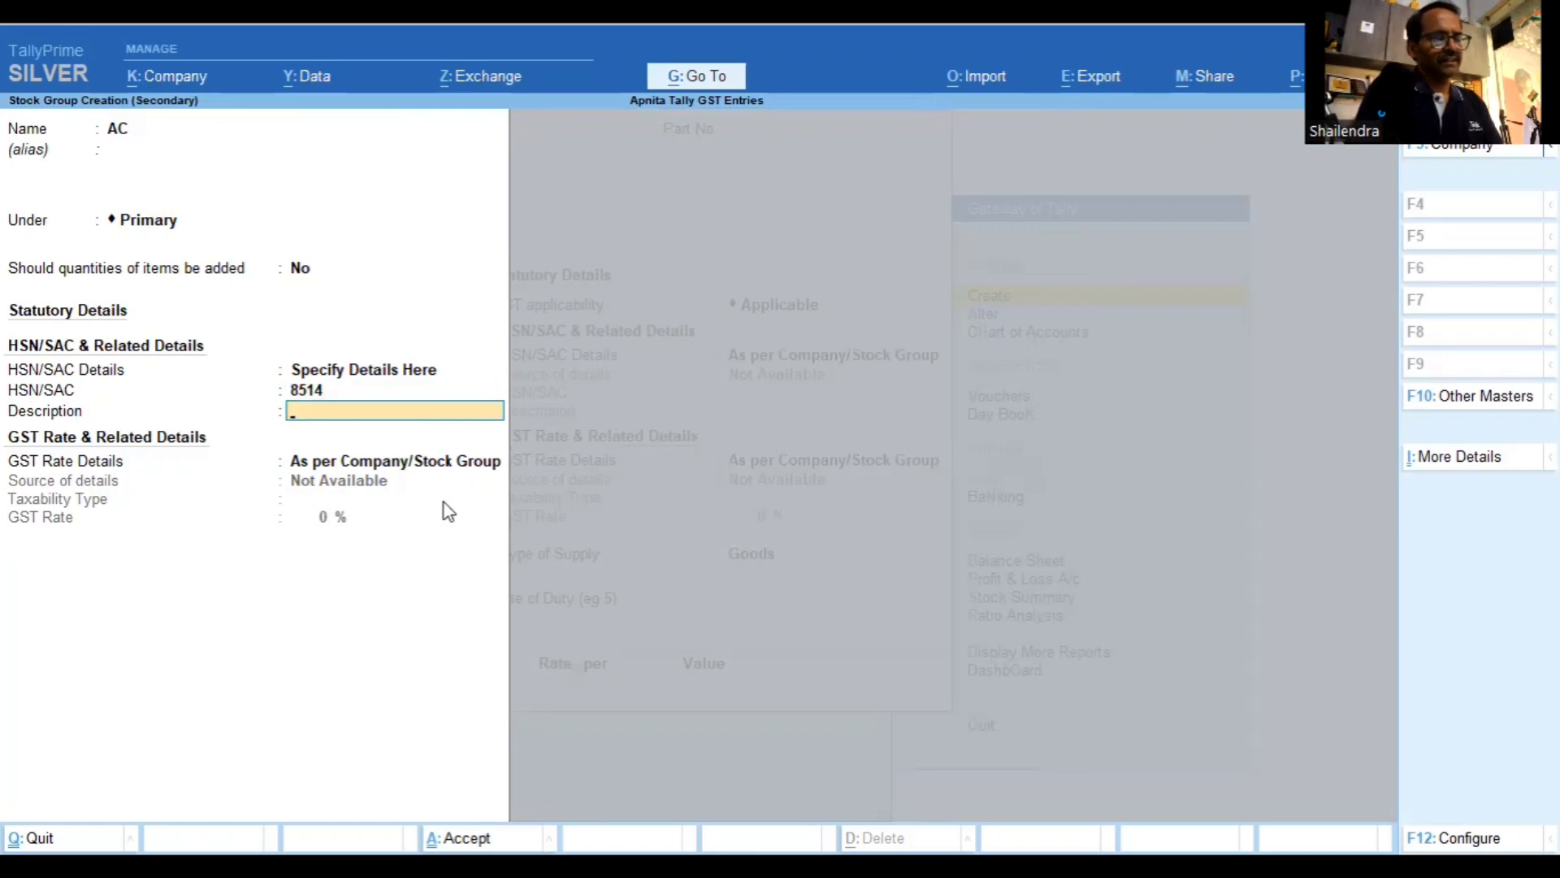
type("Air")
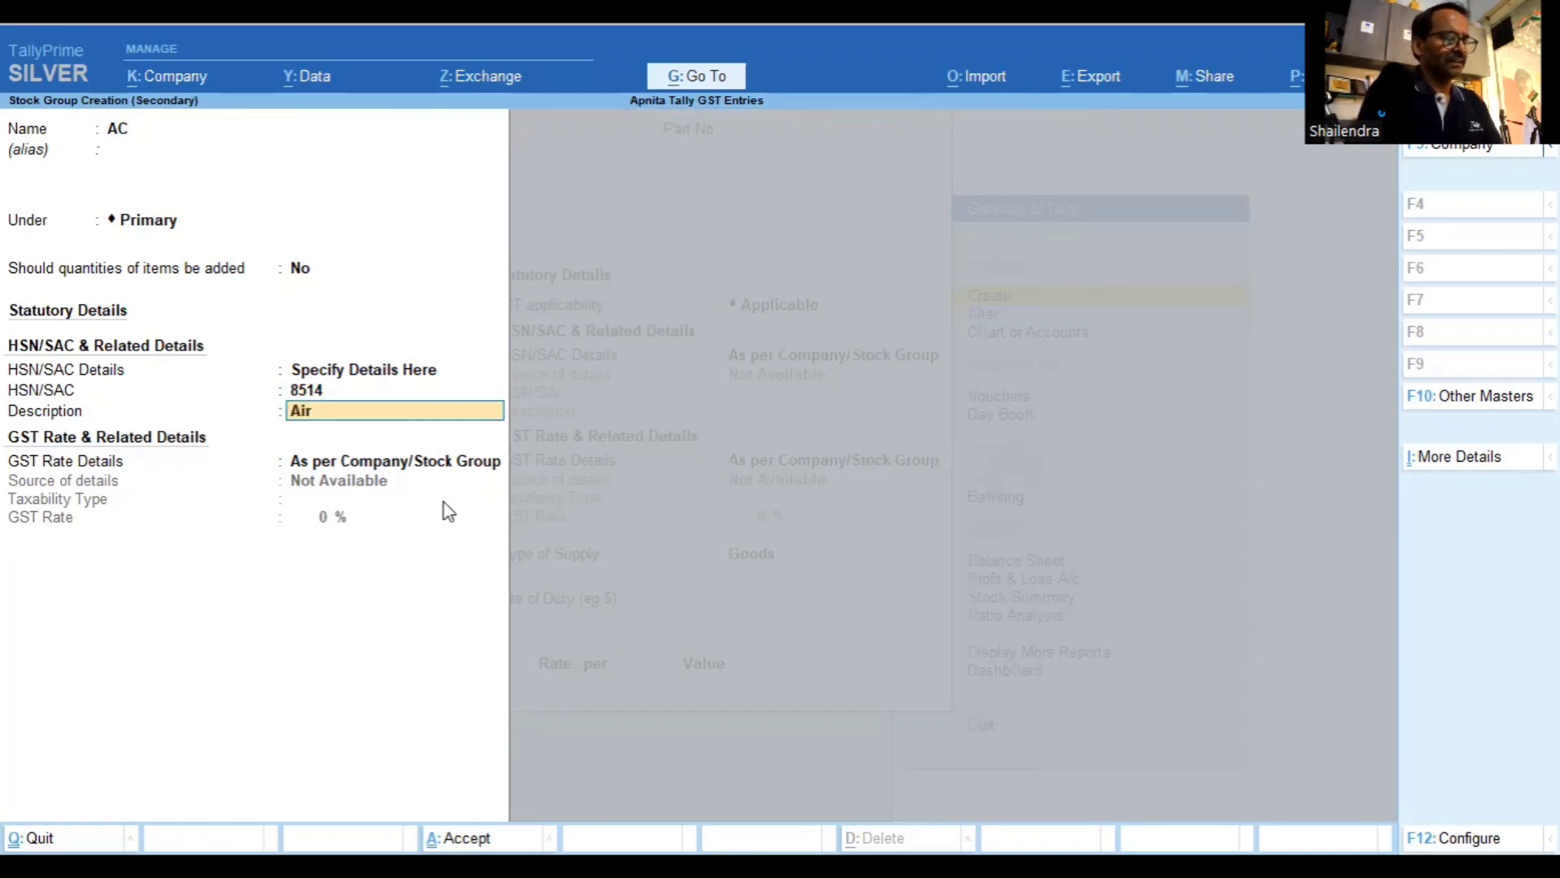
type(" Conditioners")
key("Return")
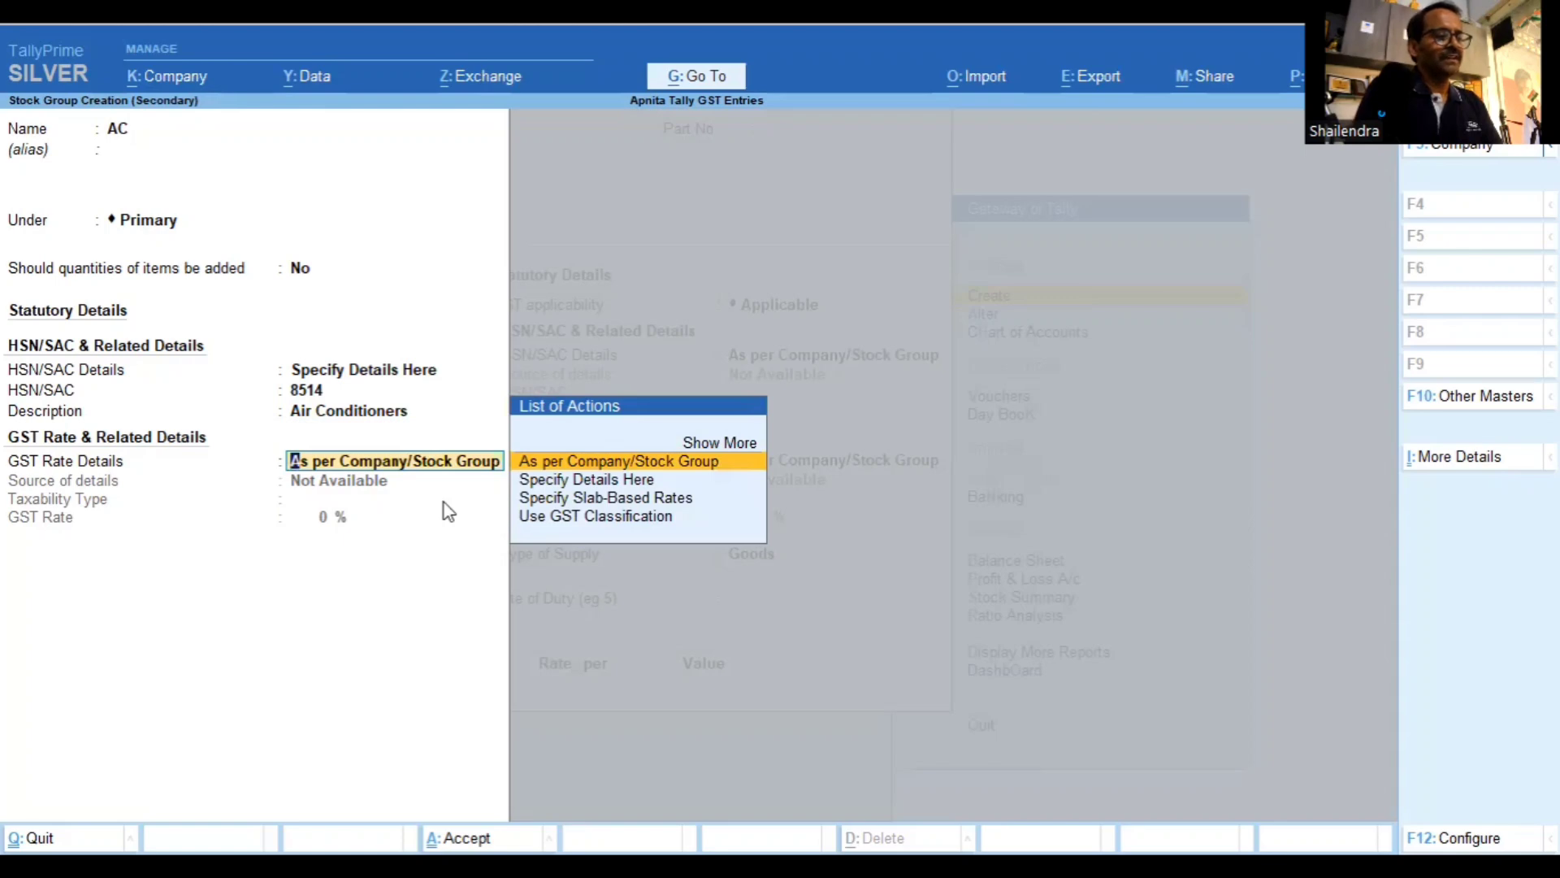
Set the AC group's GST rate details to Taxable at 28%
key("Down")
key("Return")
key("Return")
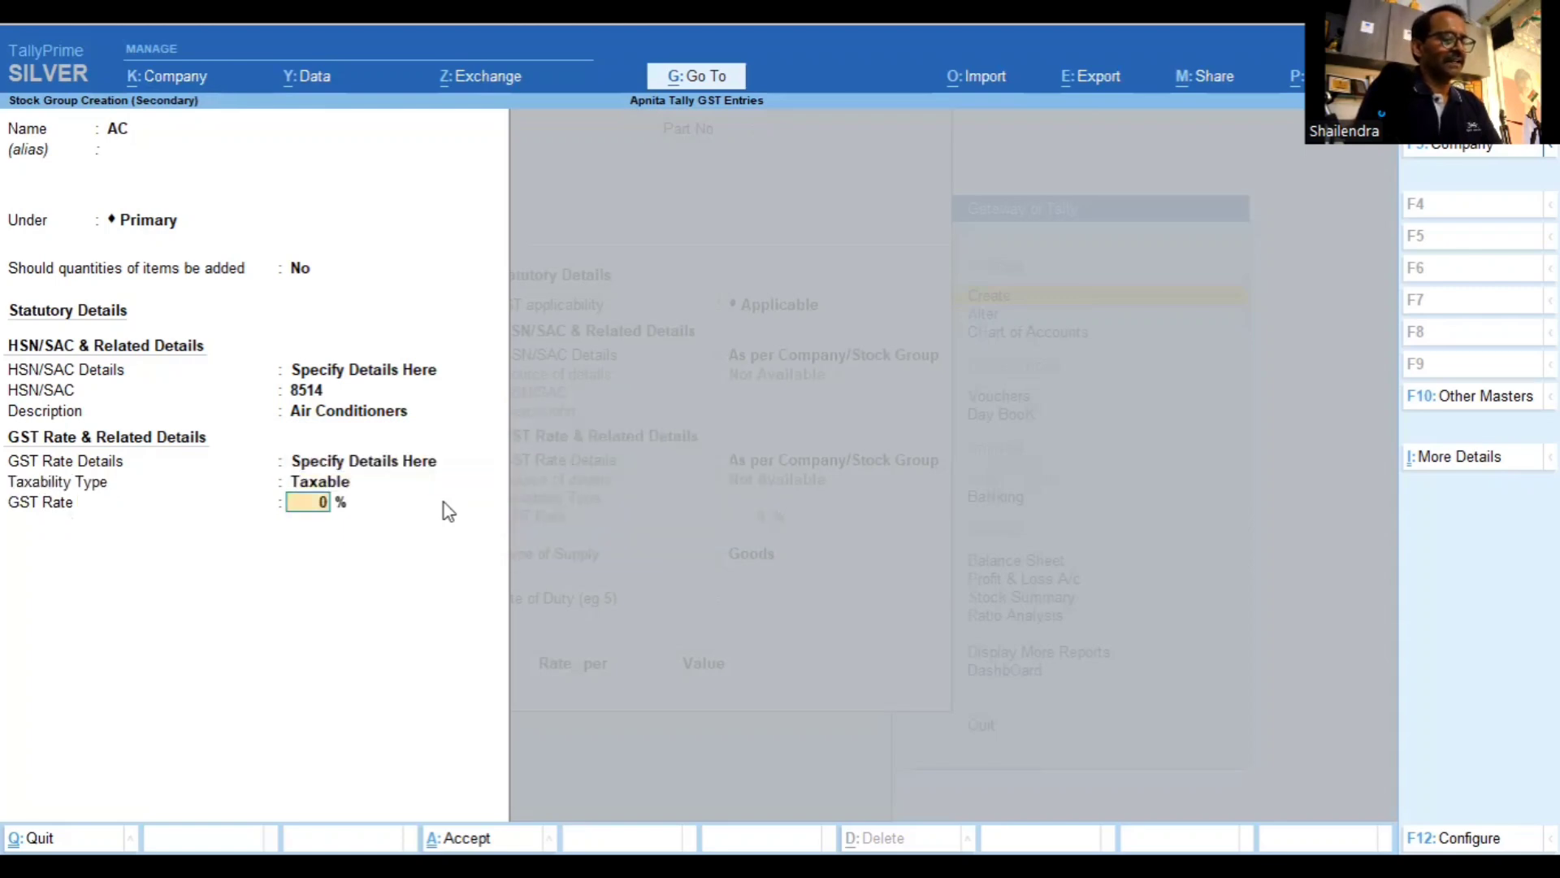
type("28")
key("Return")
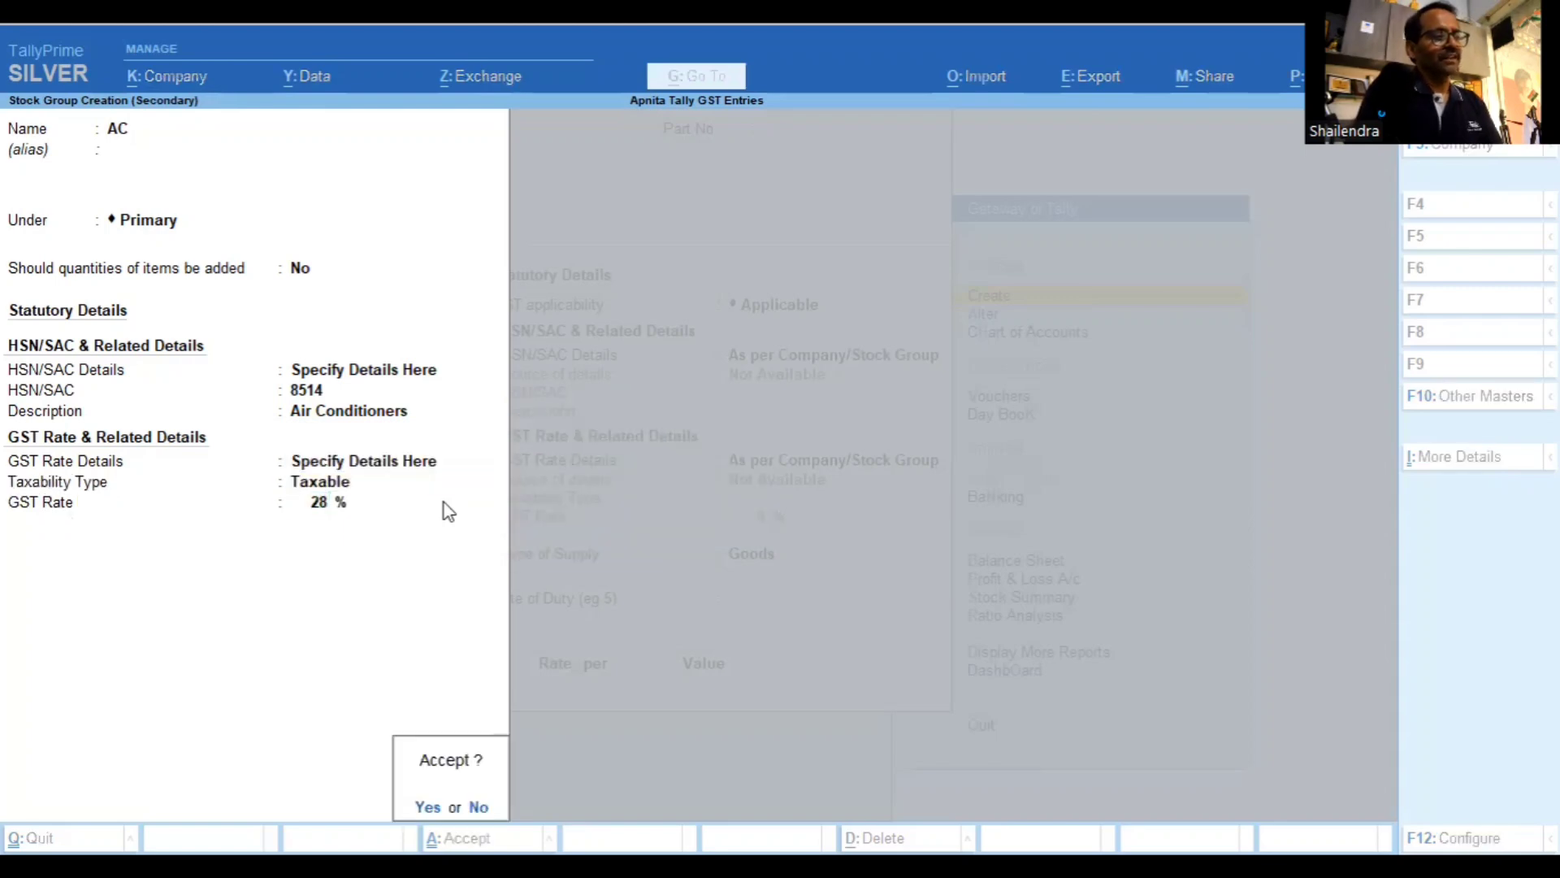
key("Return")
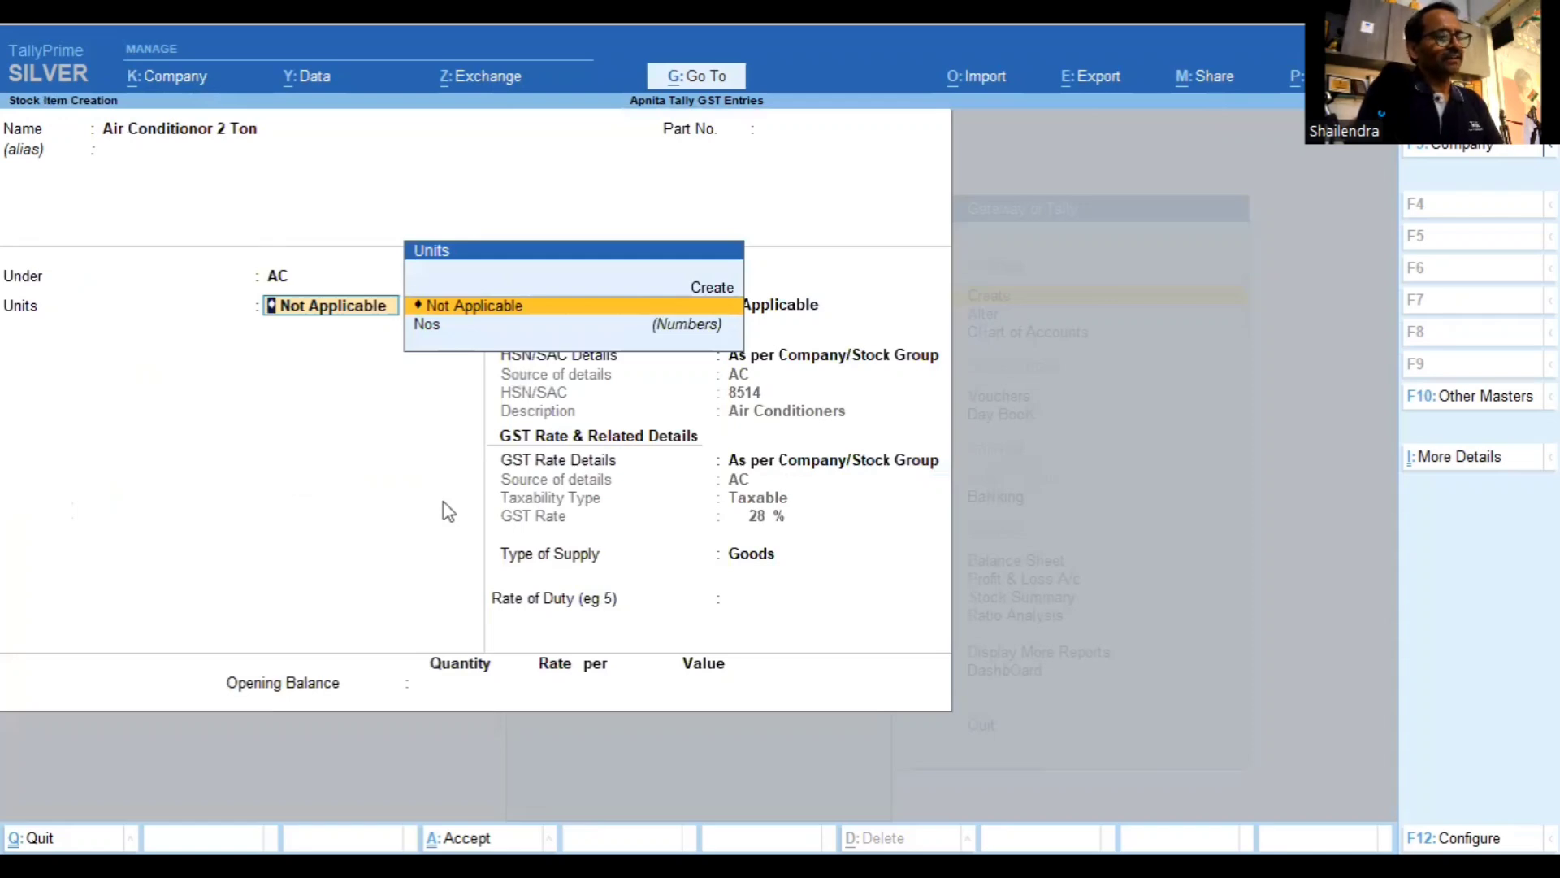
Set the unit to Nos, keep HSN/GST details from the AC group, and accept Goods
key("Down")
key("Return")
key("Return")
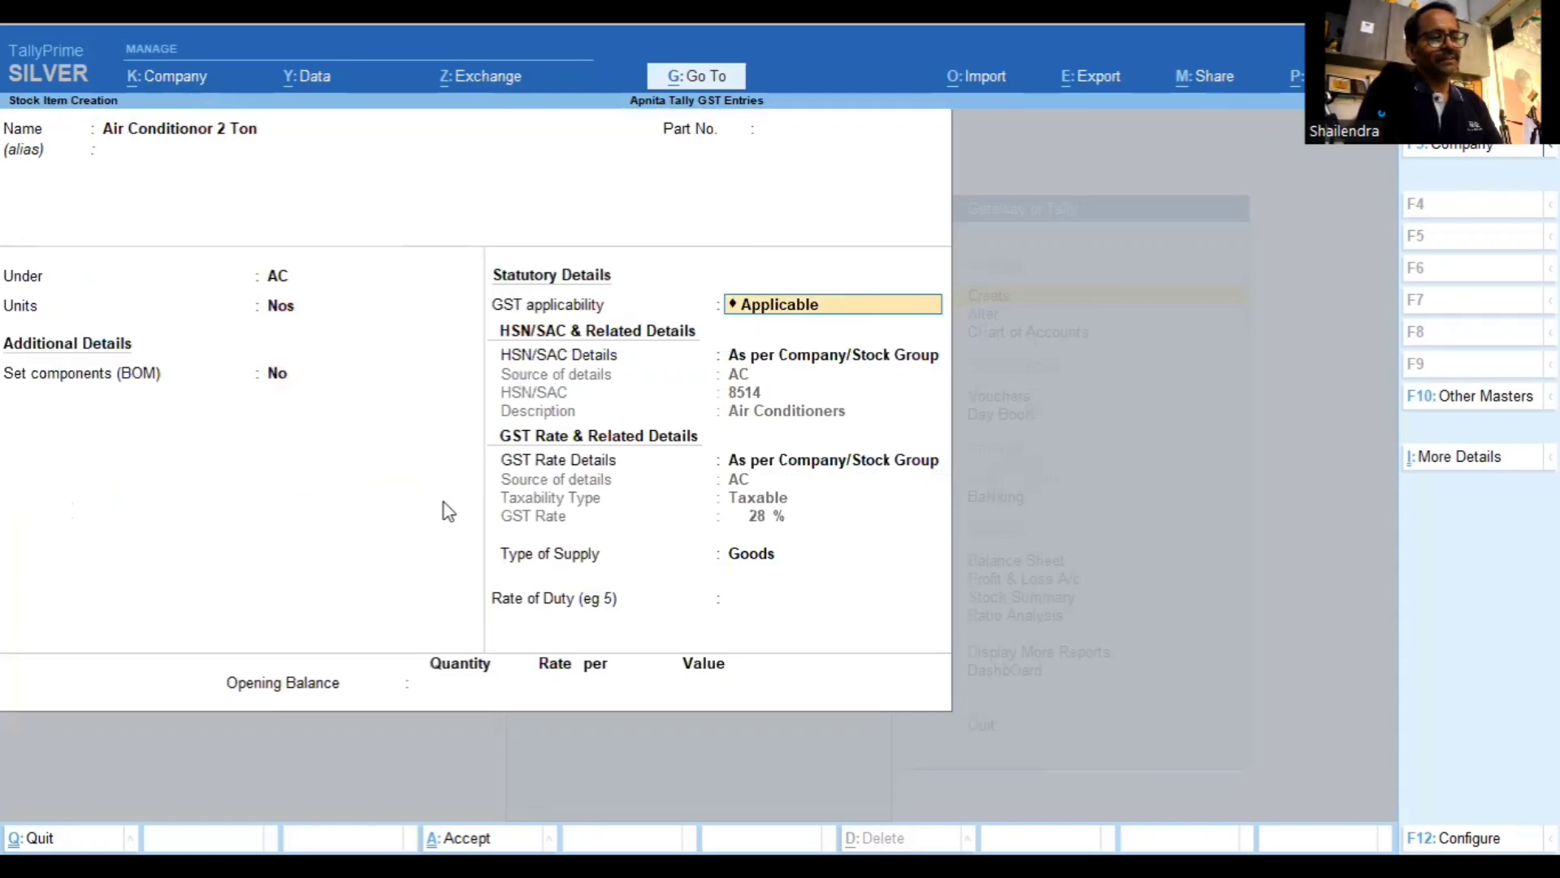
key("Return")
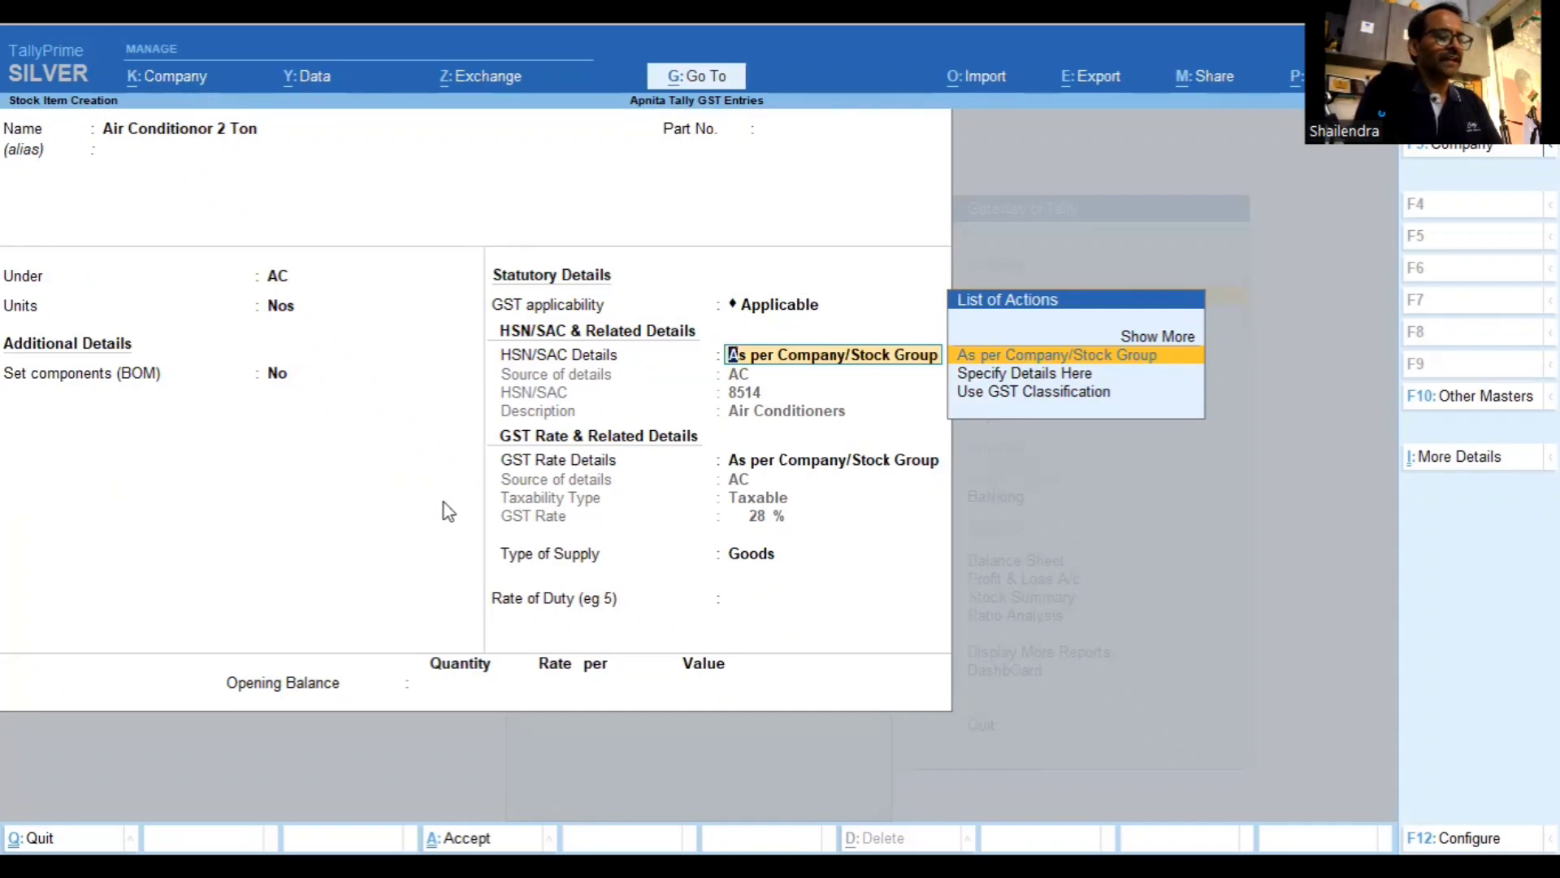
key("Return")
key("Return")
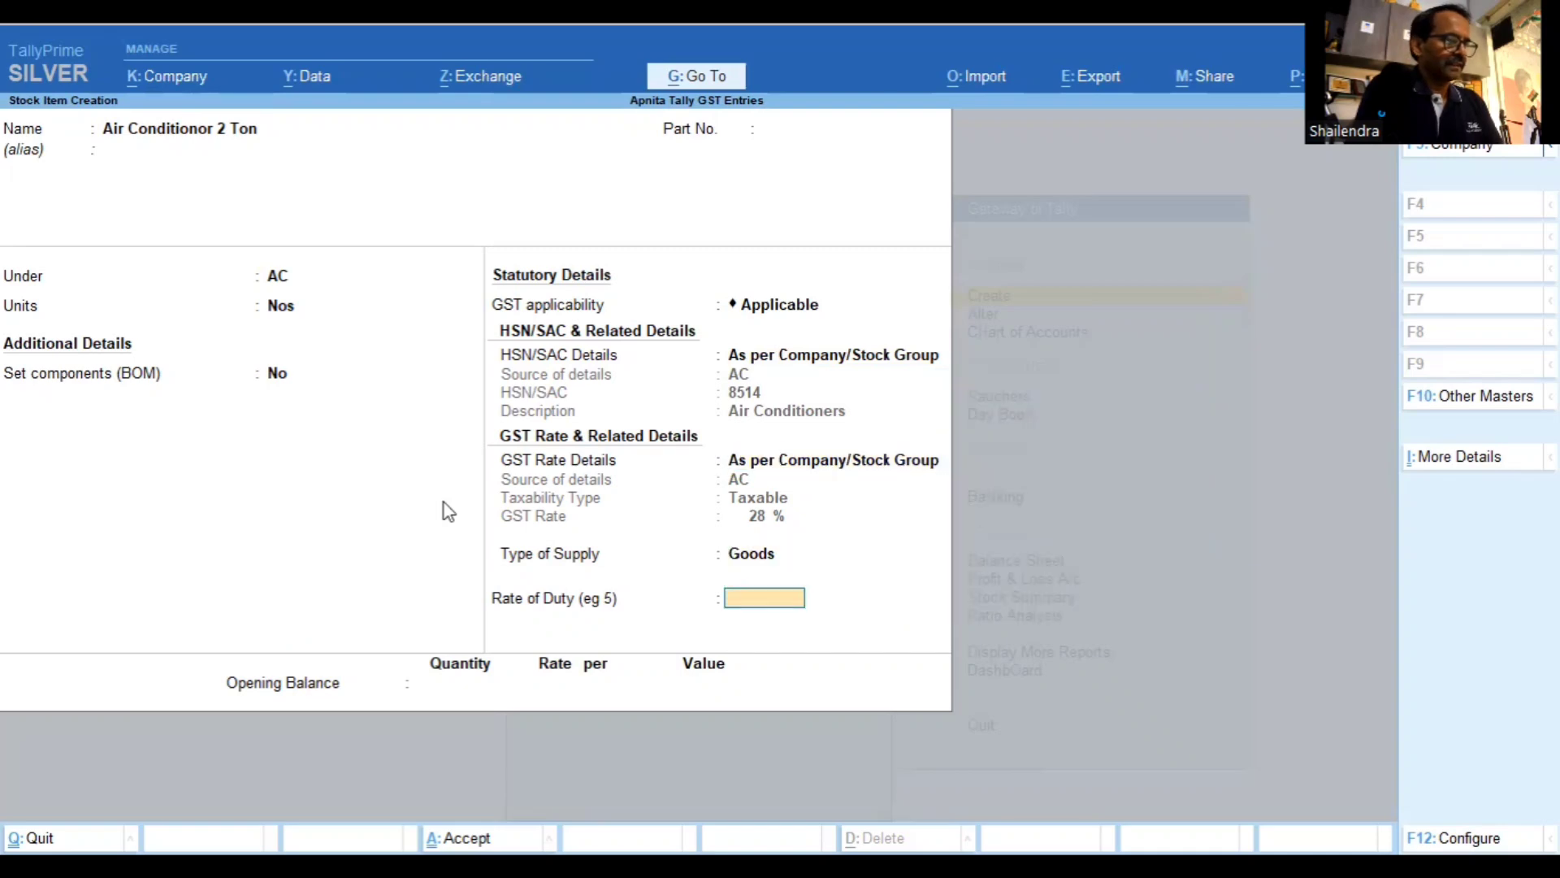
key("Return")
key("Return")
key("Return")
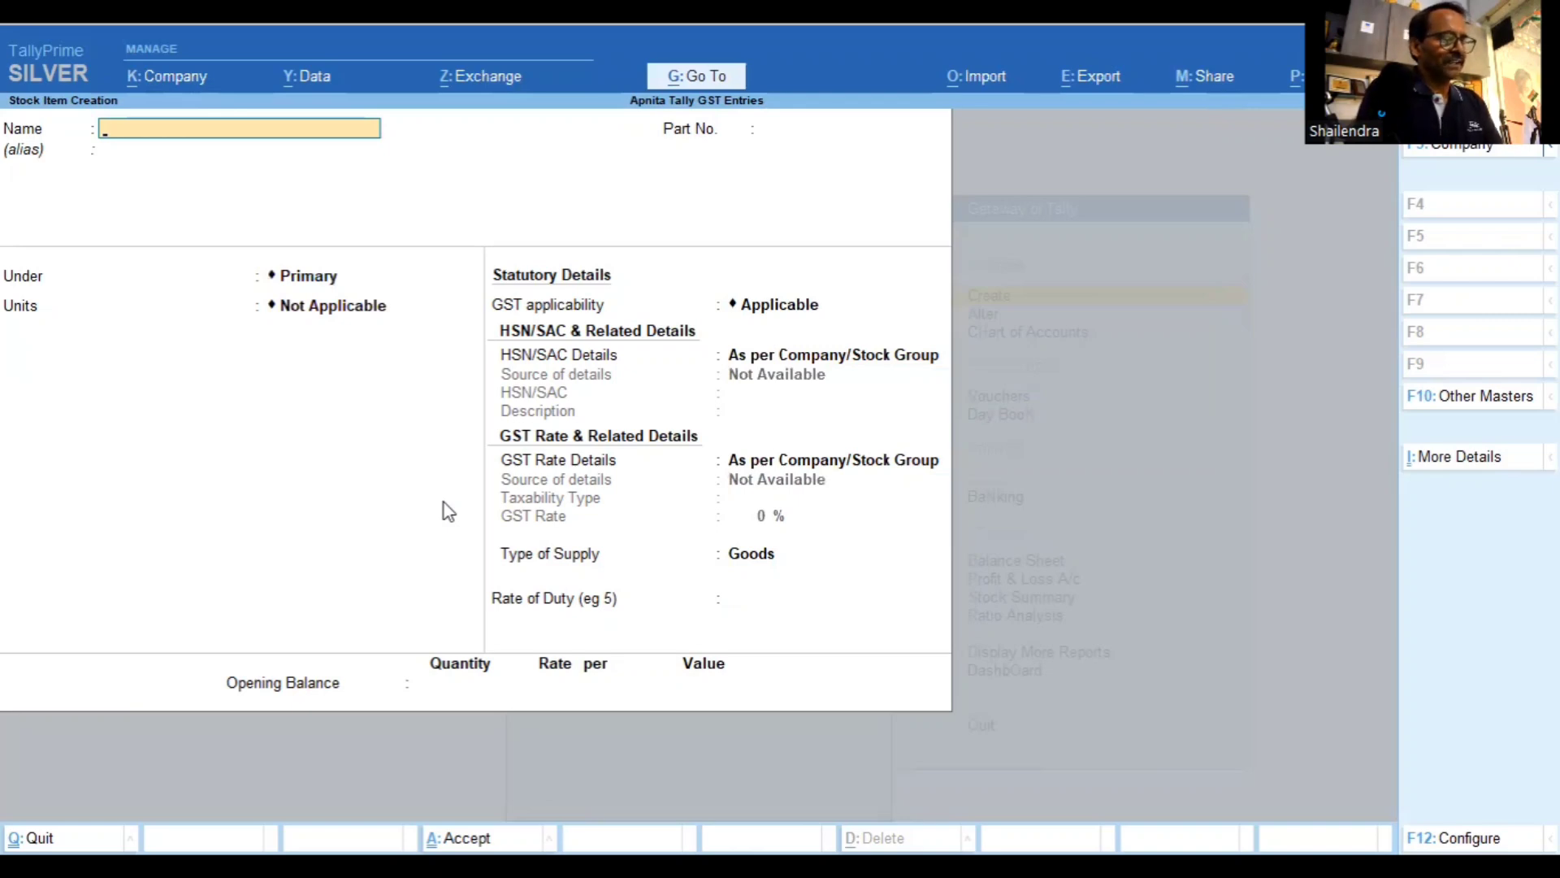
Name the new stock item 'Mobile Phone Samsung'
type("M")
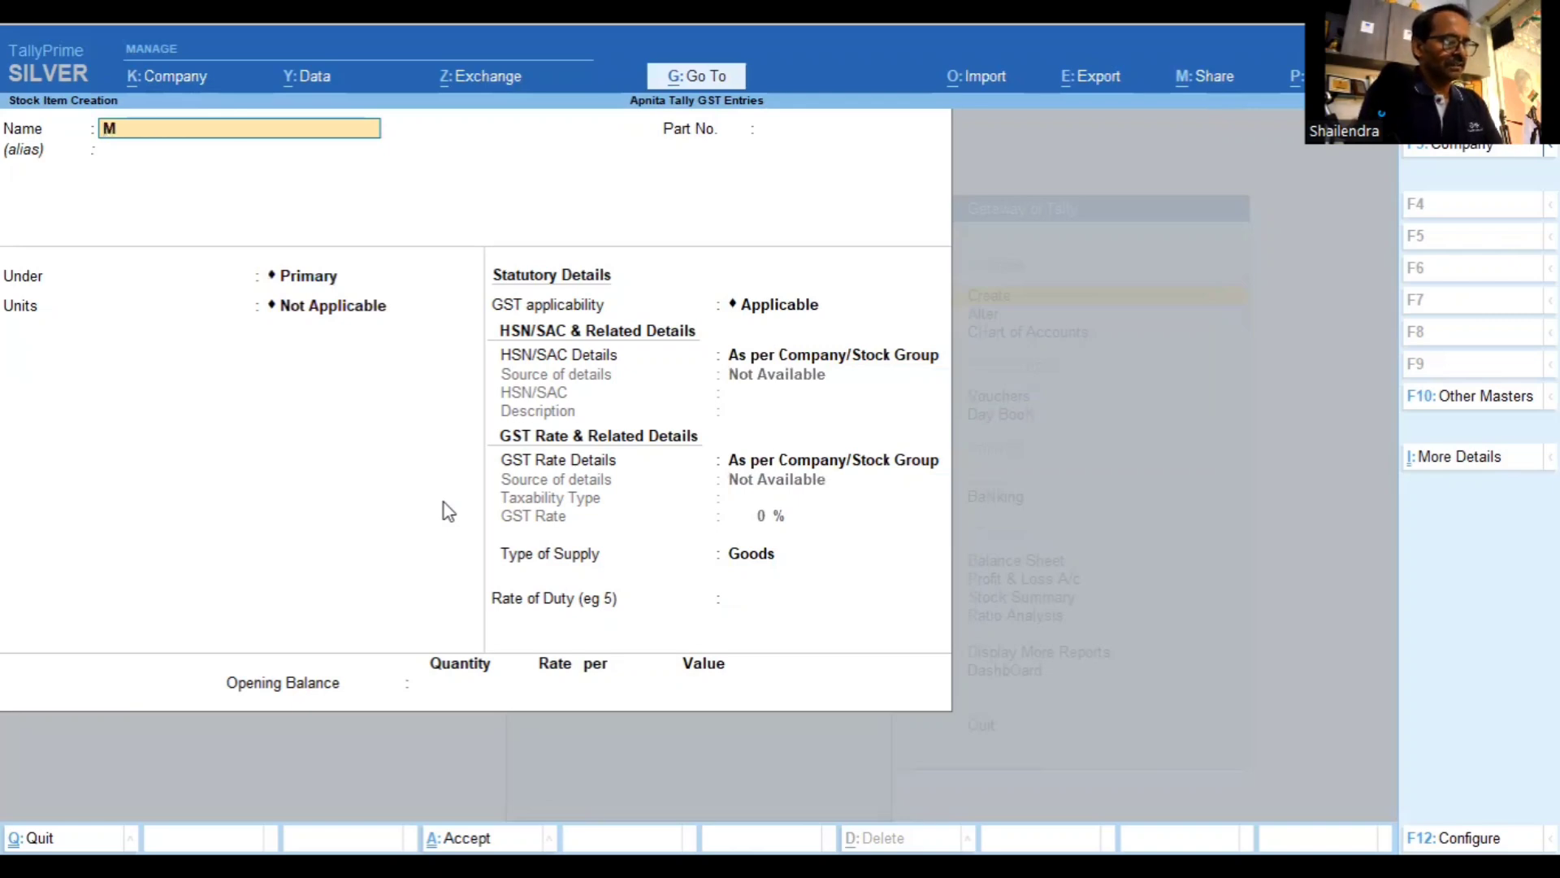
type("obile Phone")
key("Return")
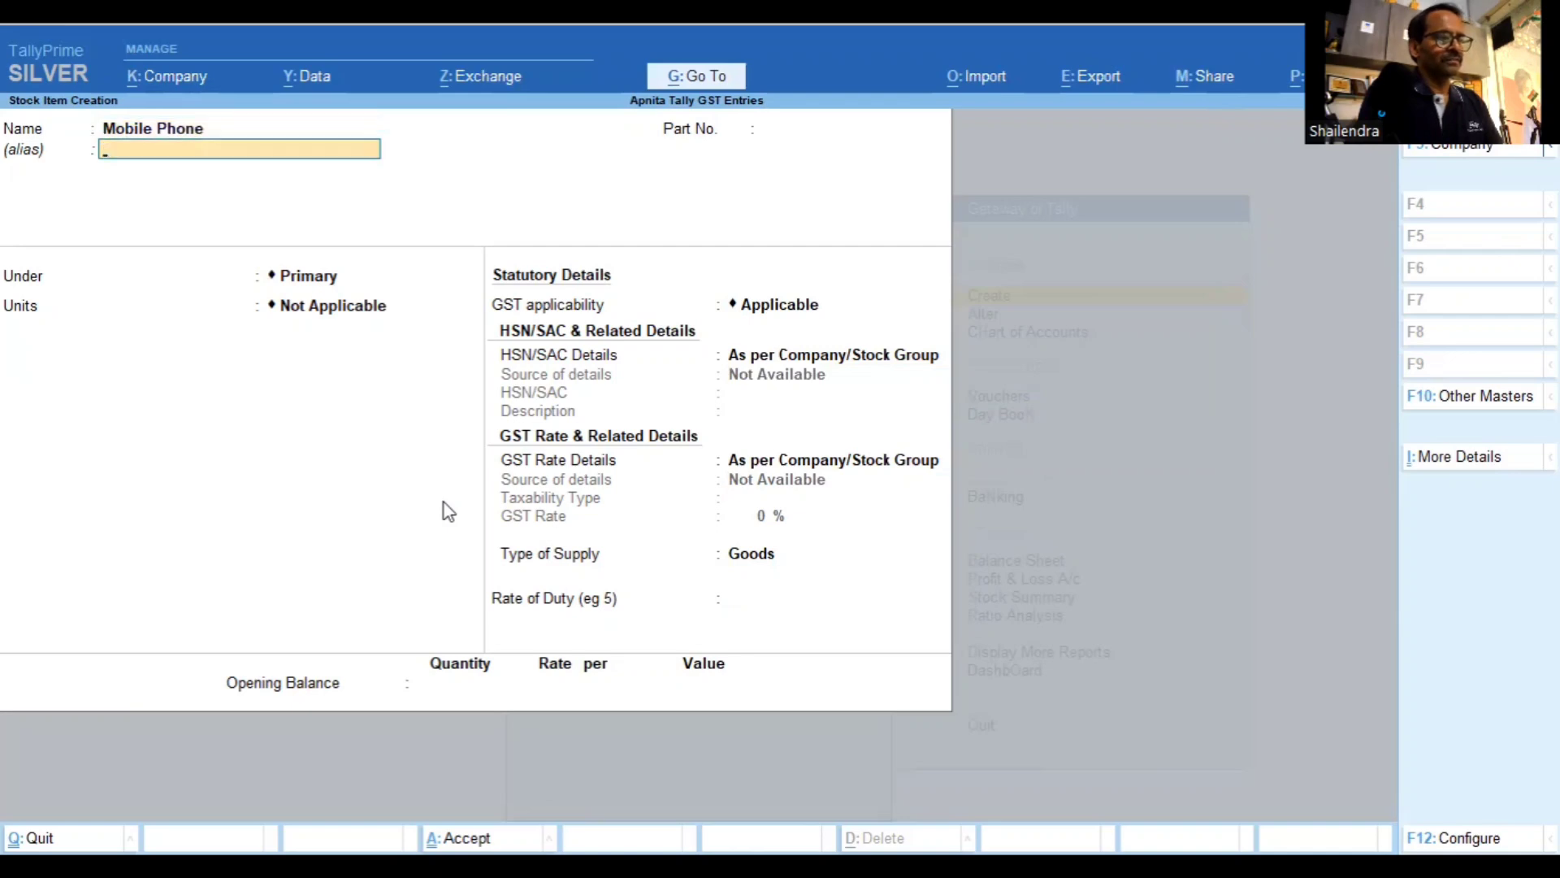
key("Return")
key("BackSpace")
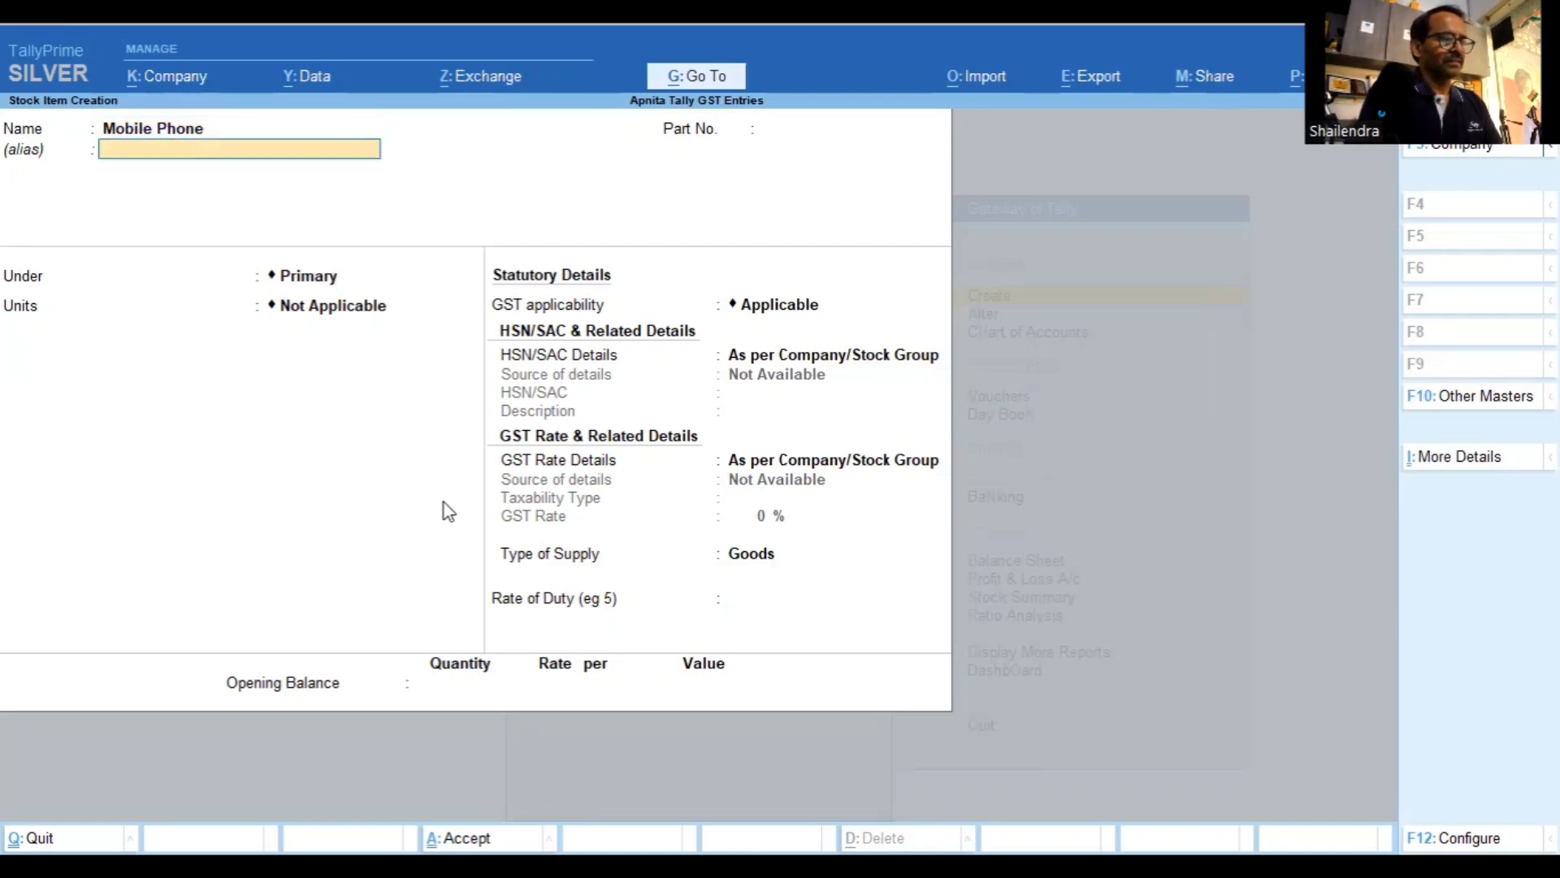
key("BackSpace")
key("End")
type("Sa")
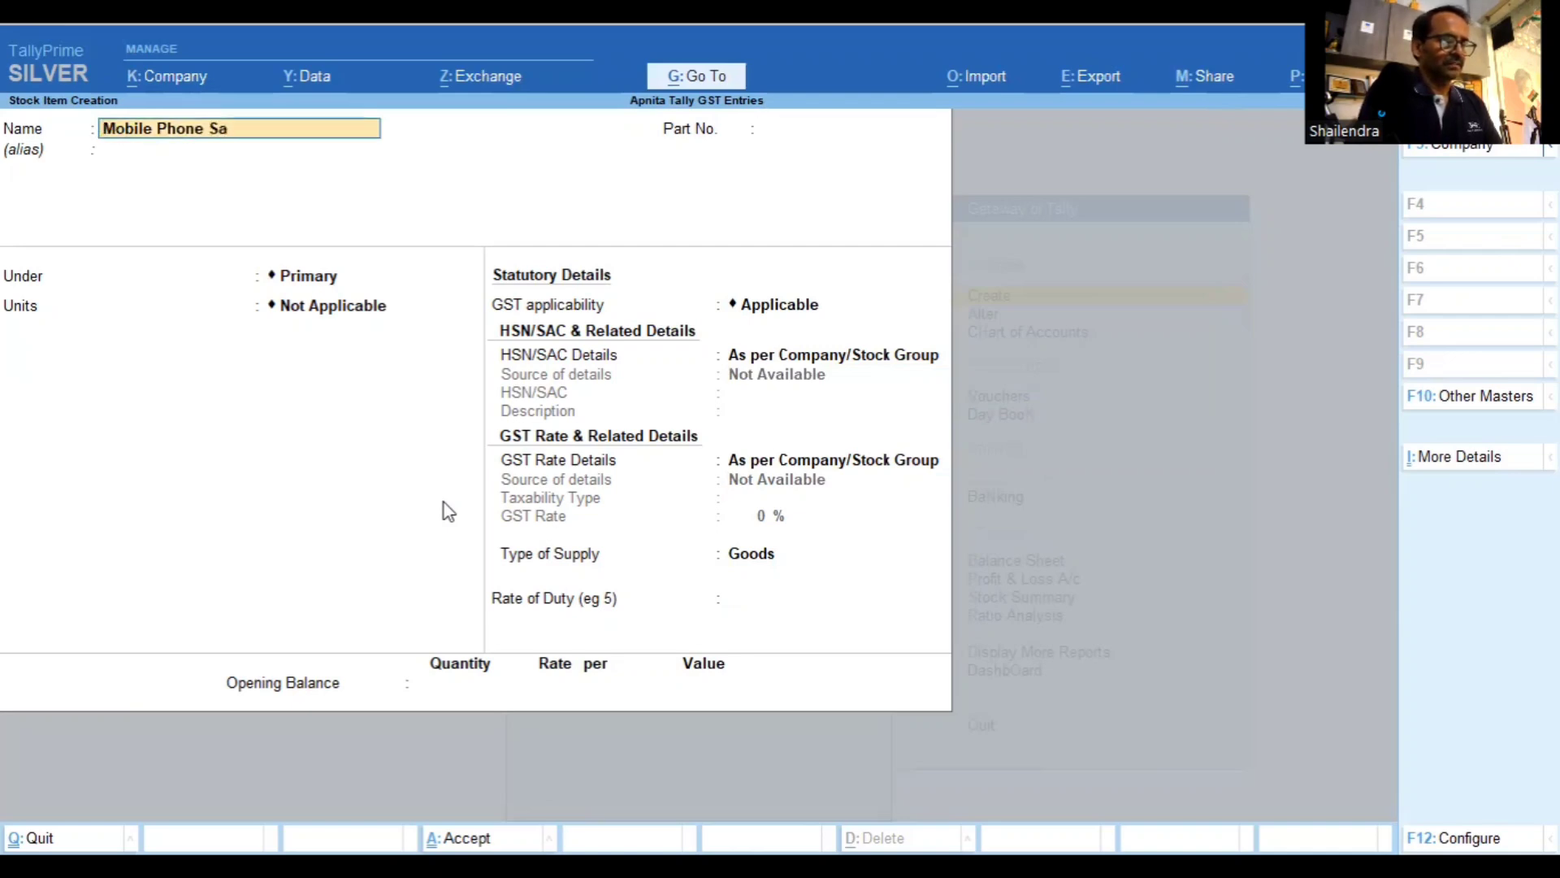
type("mpsmu")
key("BackSpace")
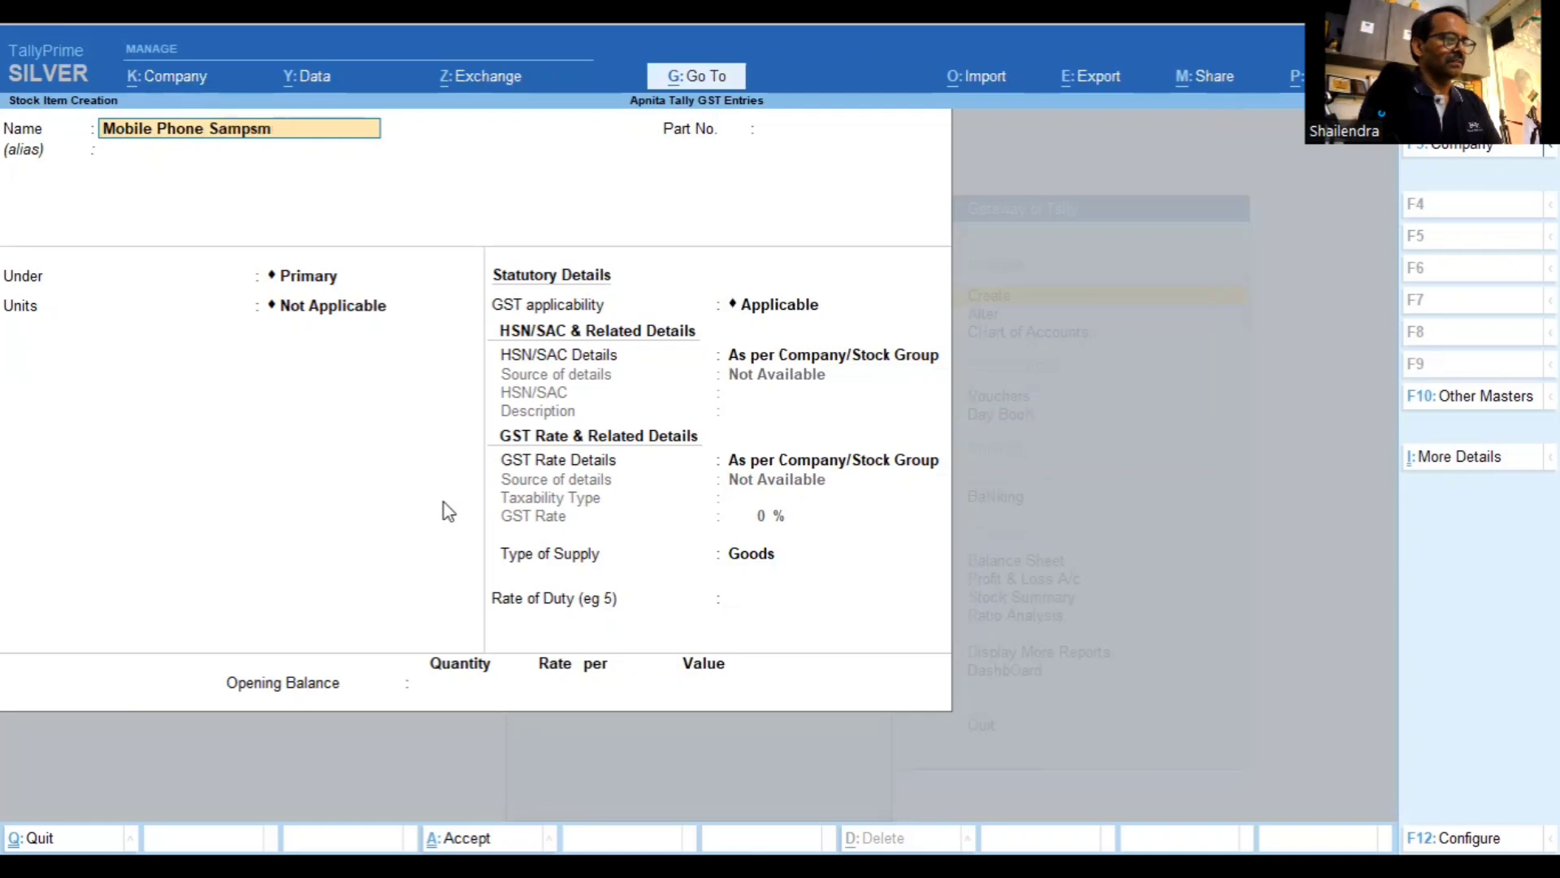
key("BackSpace")
key("BackSpace")
key("BackSpace")
type("sung")
key("Return")
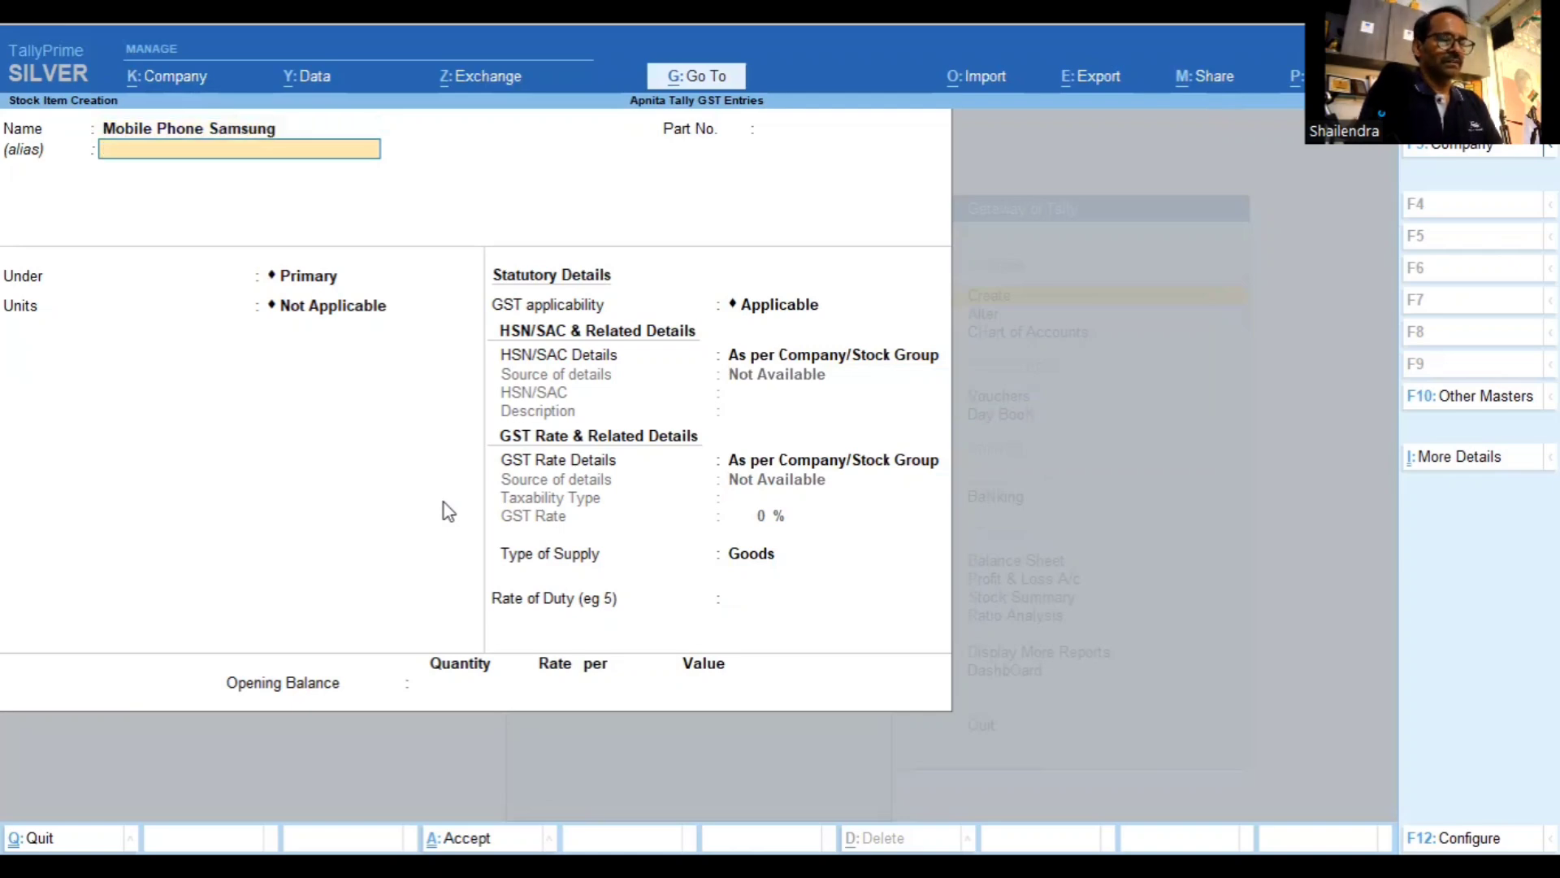
Return from Units to the Under field and highlight Create for a new stock group
key("Return")
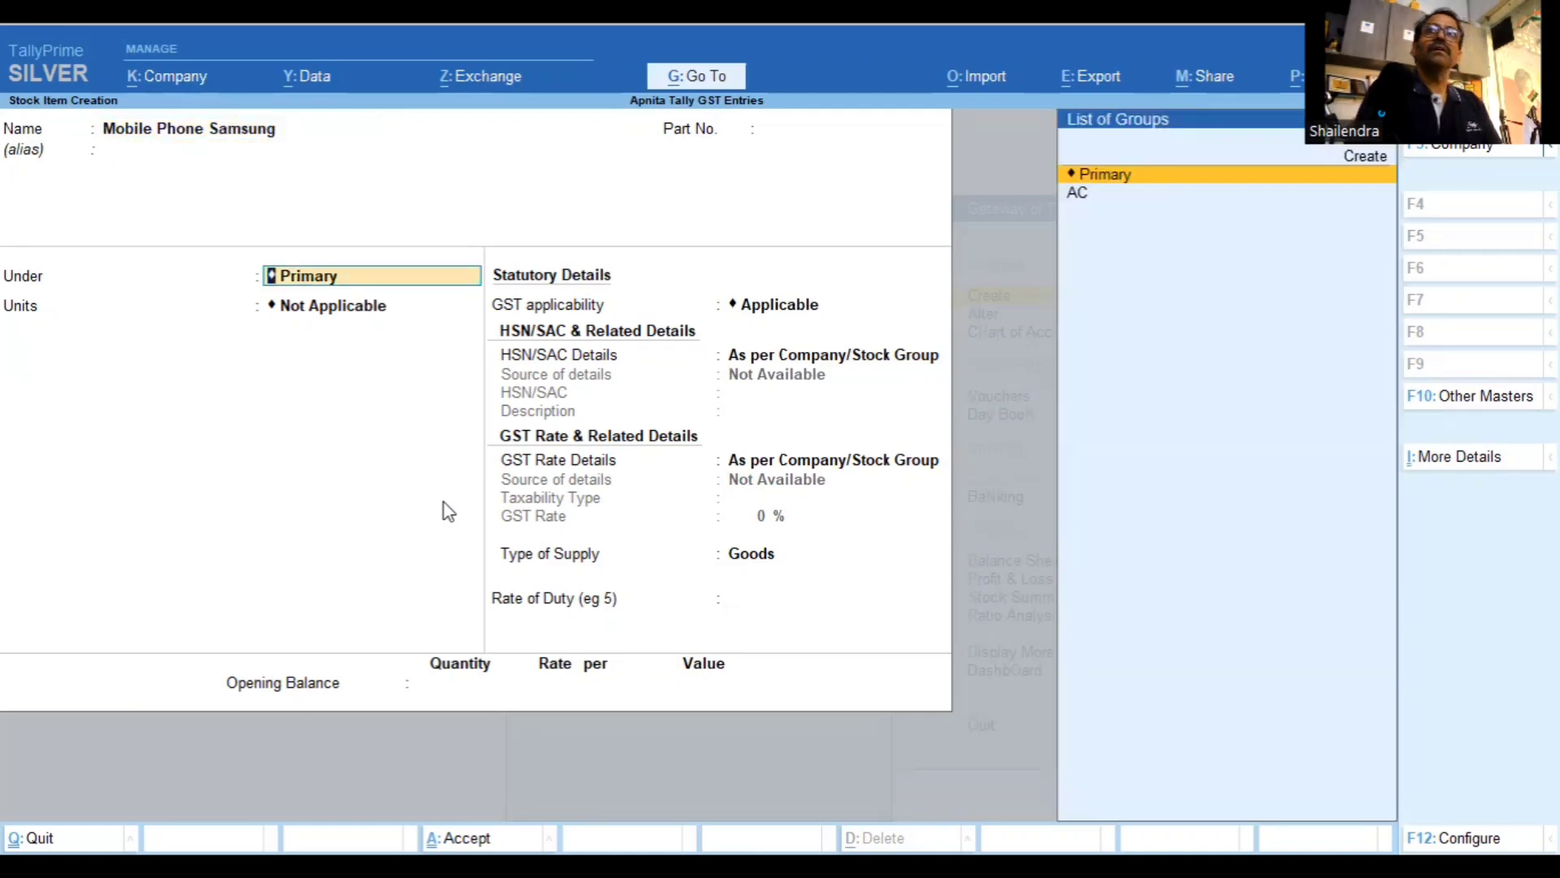
key("Return")
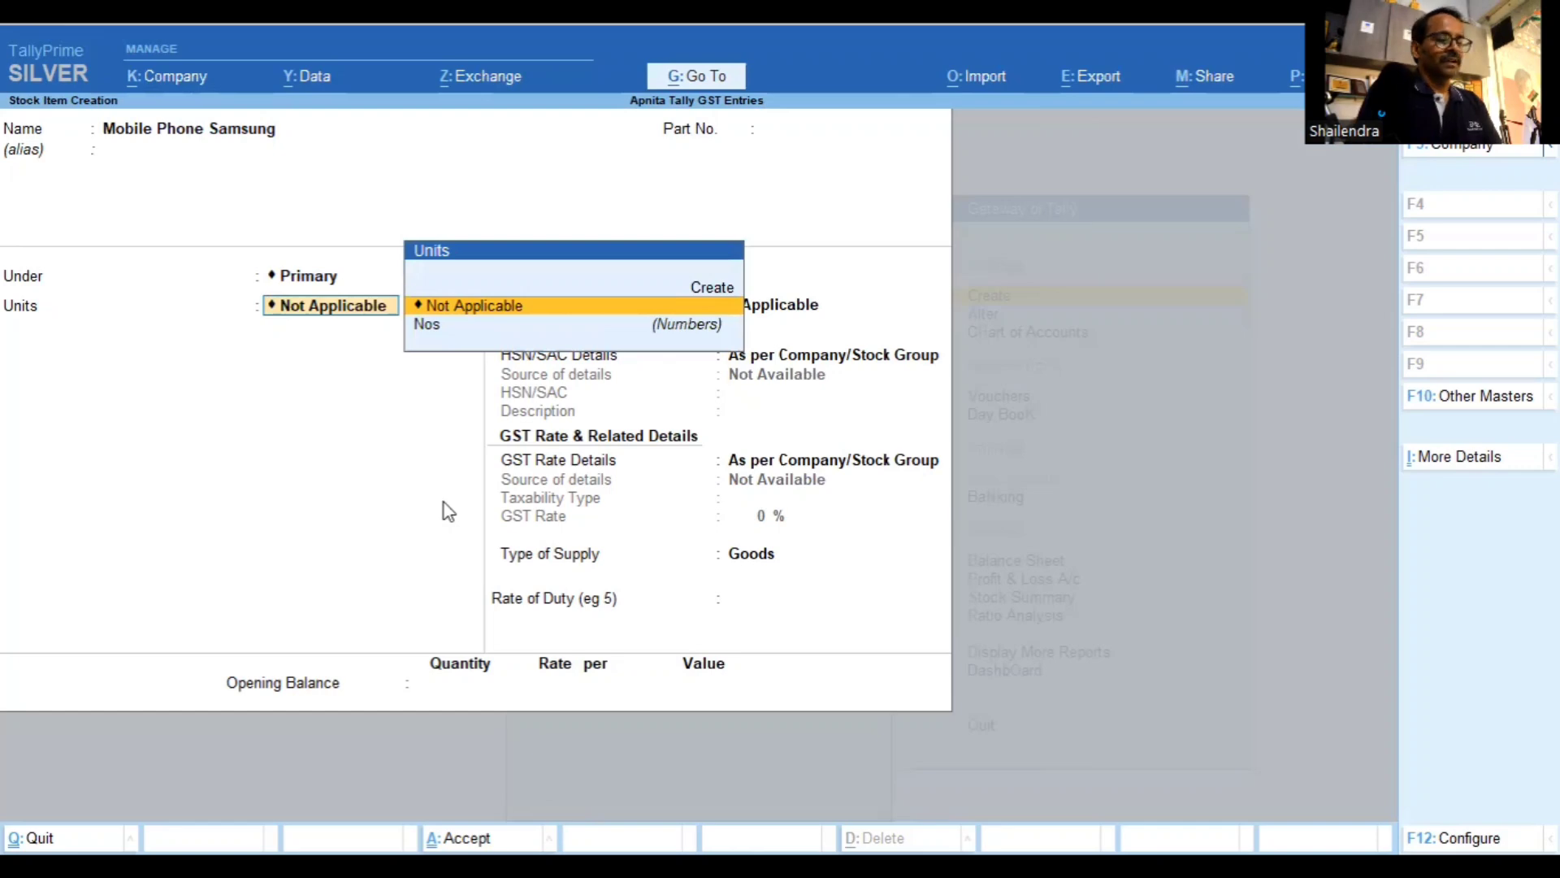
key("BackSpace")
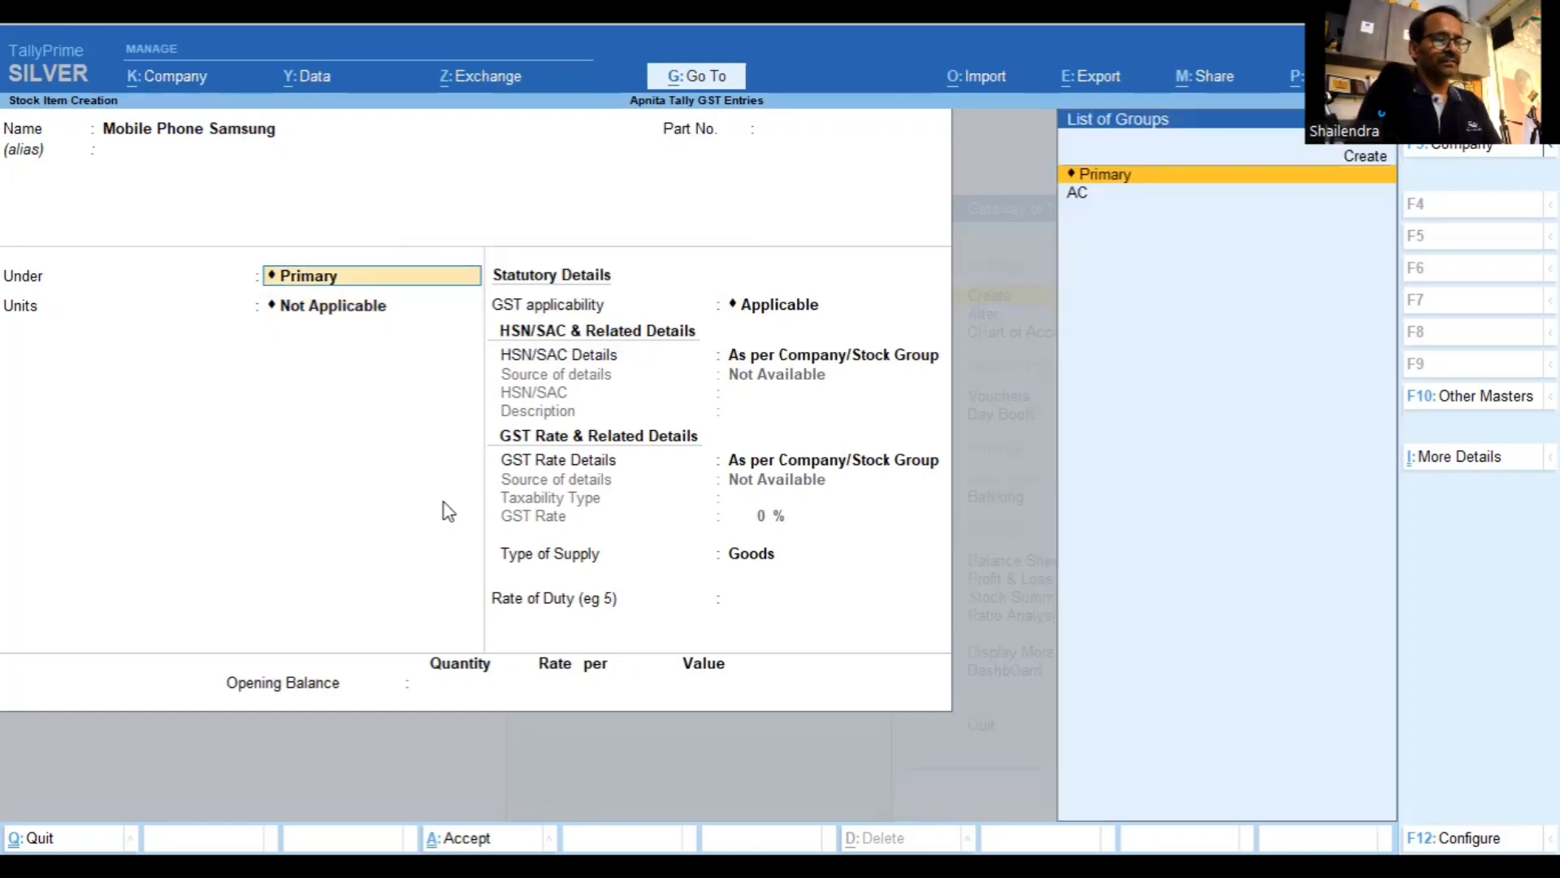
key("Up")
Create the stock group Mobile with HSN/SAC 8519 specified
key("Return")
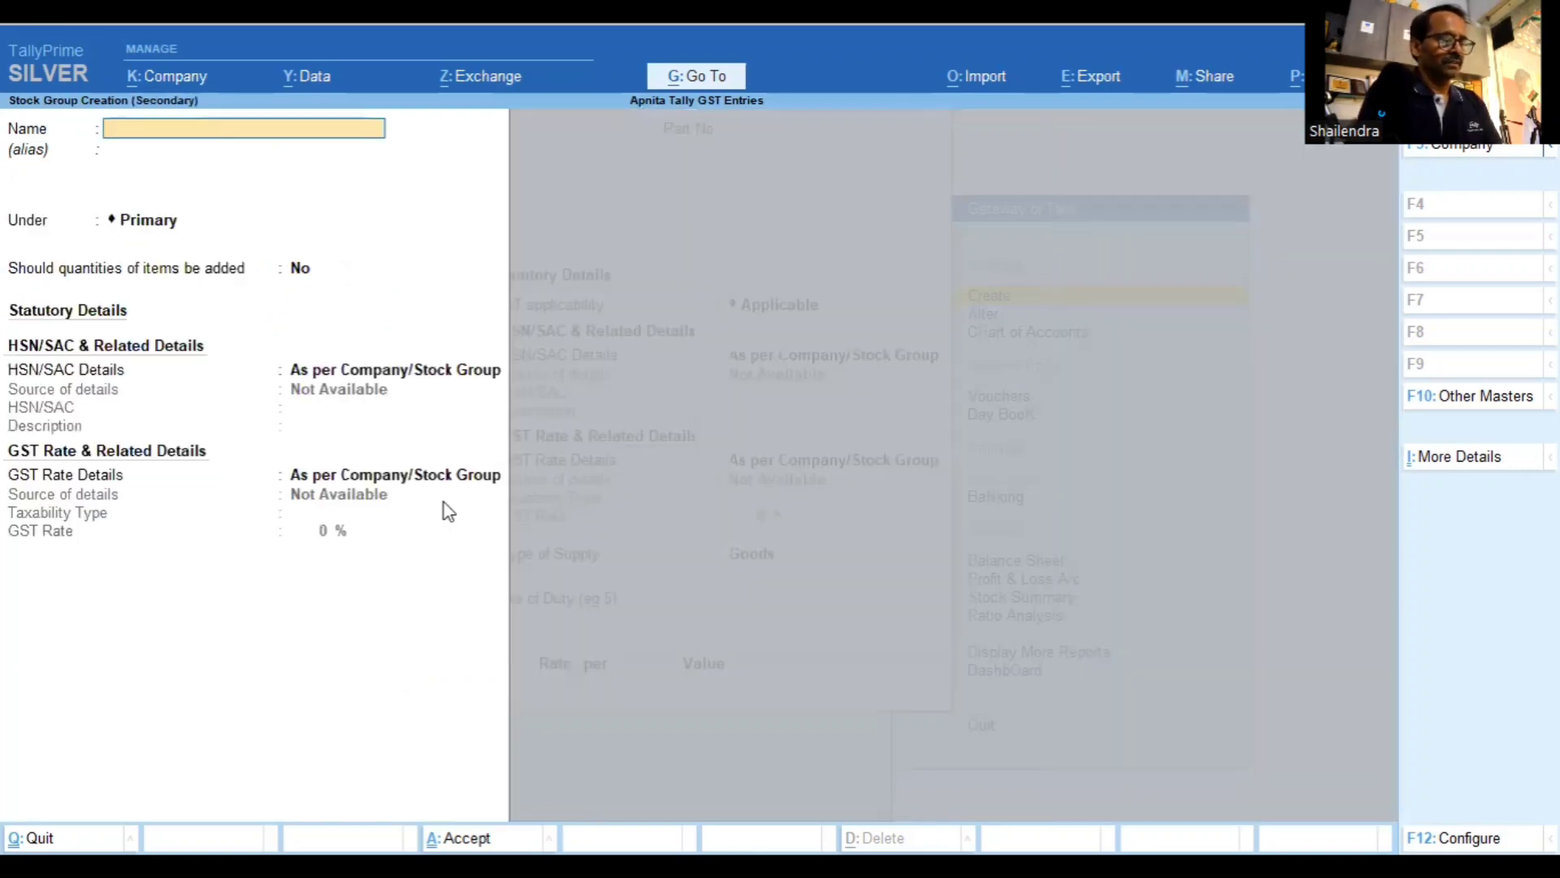
type("Mpobile")
key("BackSpace")
key("BackSpace")
key("BackSpace")
key("BackSpace")
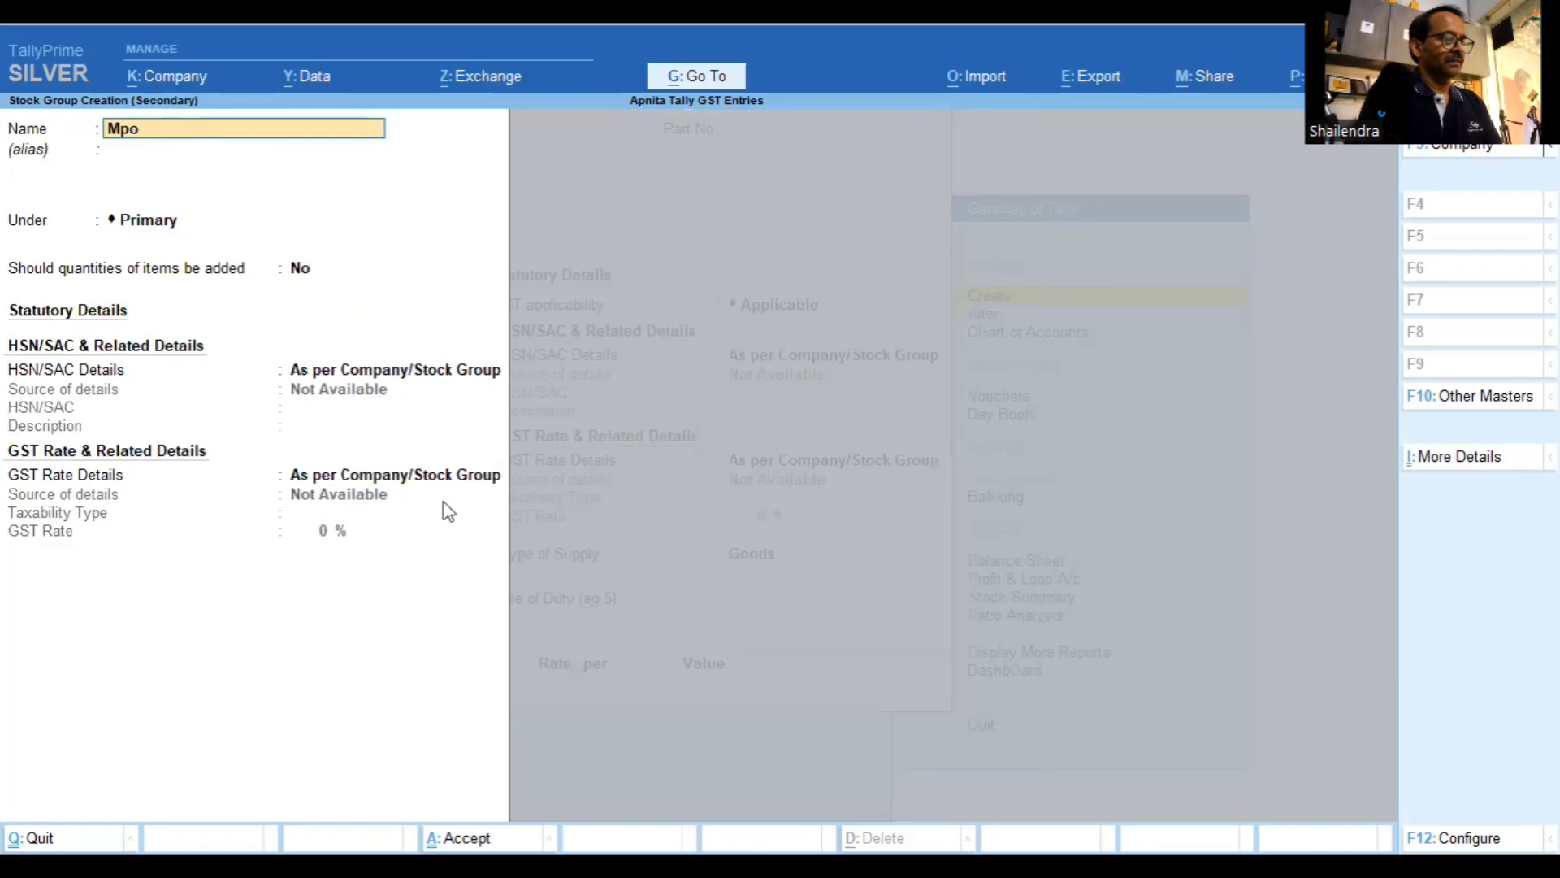
key("BackSpace")
key("BackSpace")
type("obile")
key("Return")
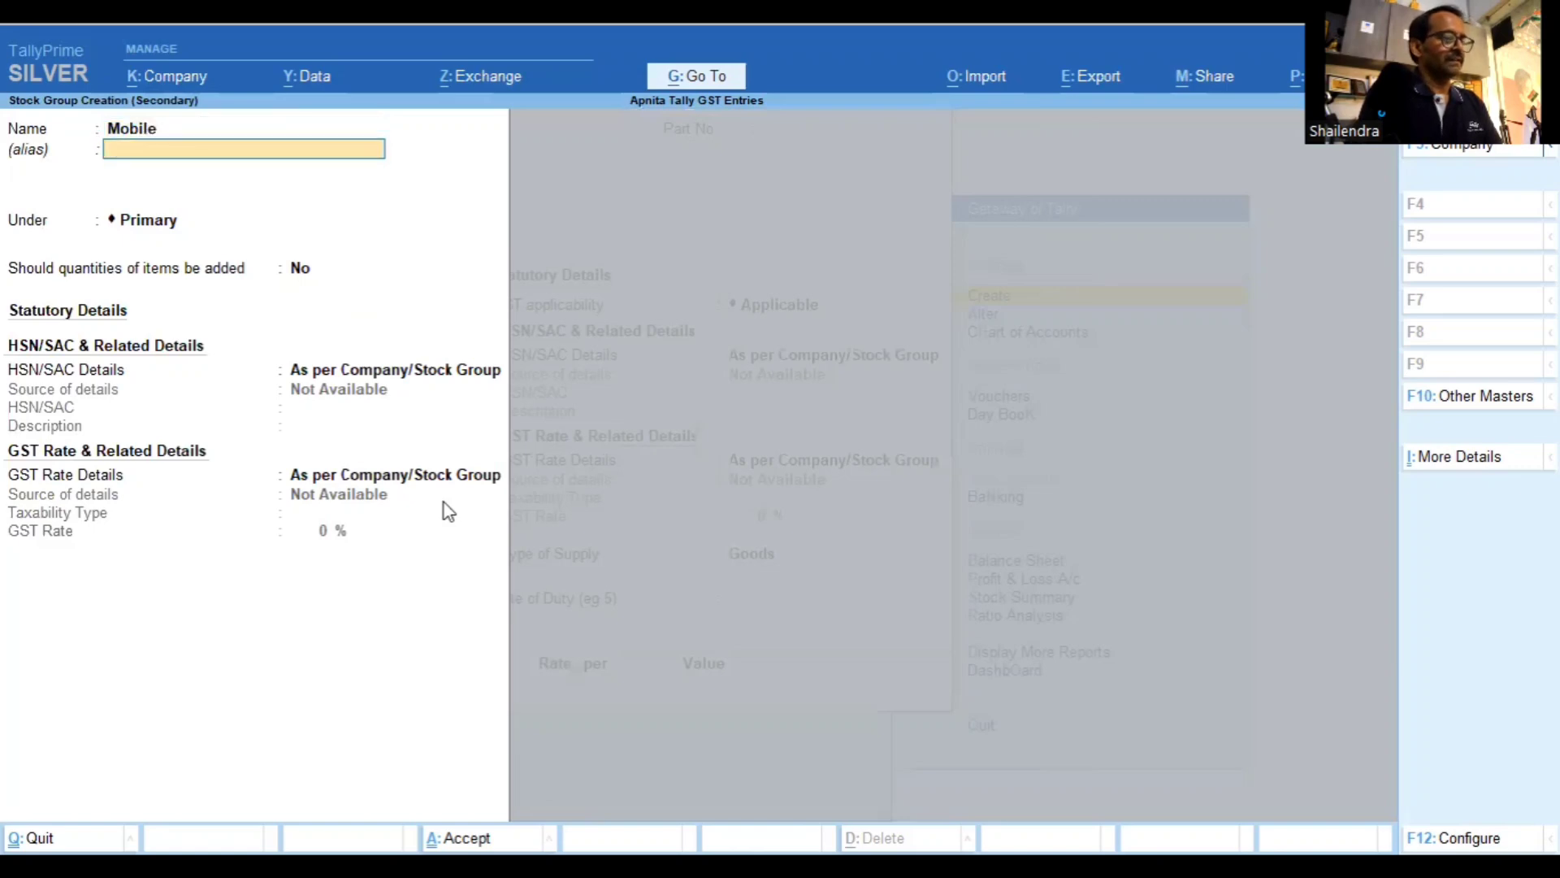
key("Return")
key("Return")
key("Return")
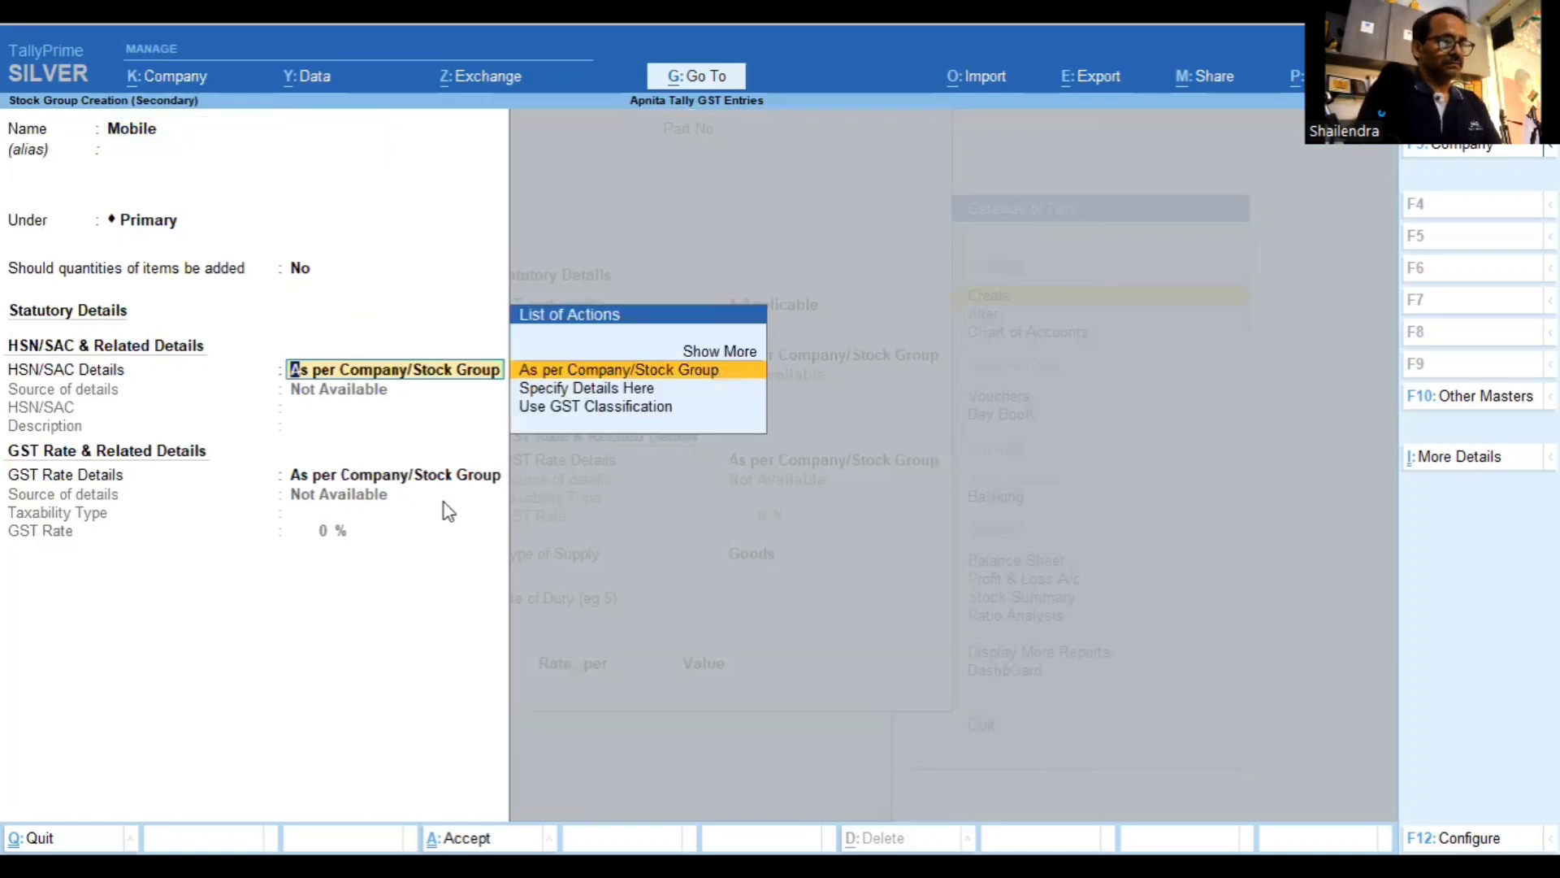
key("Down")
key("Return")
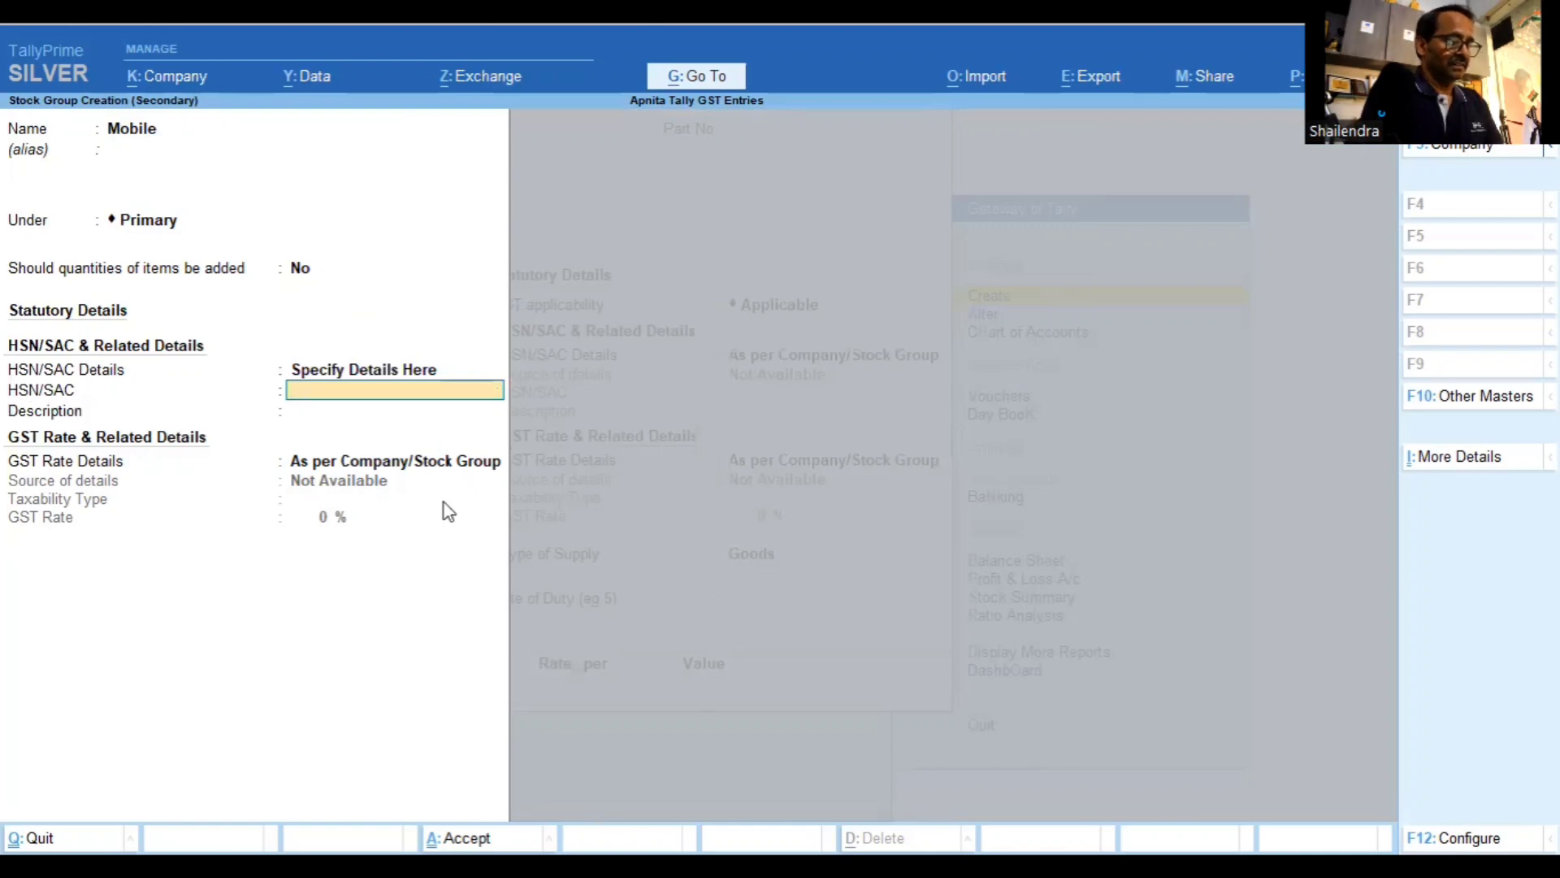
type("851")
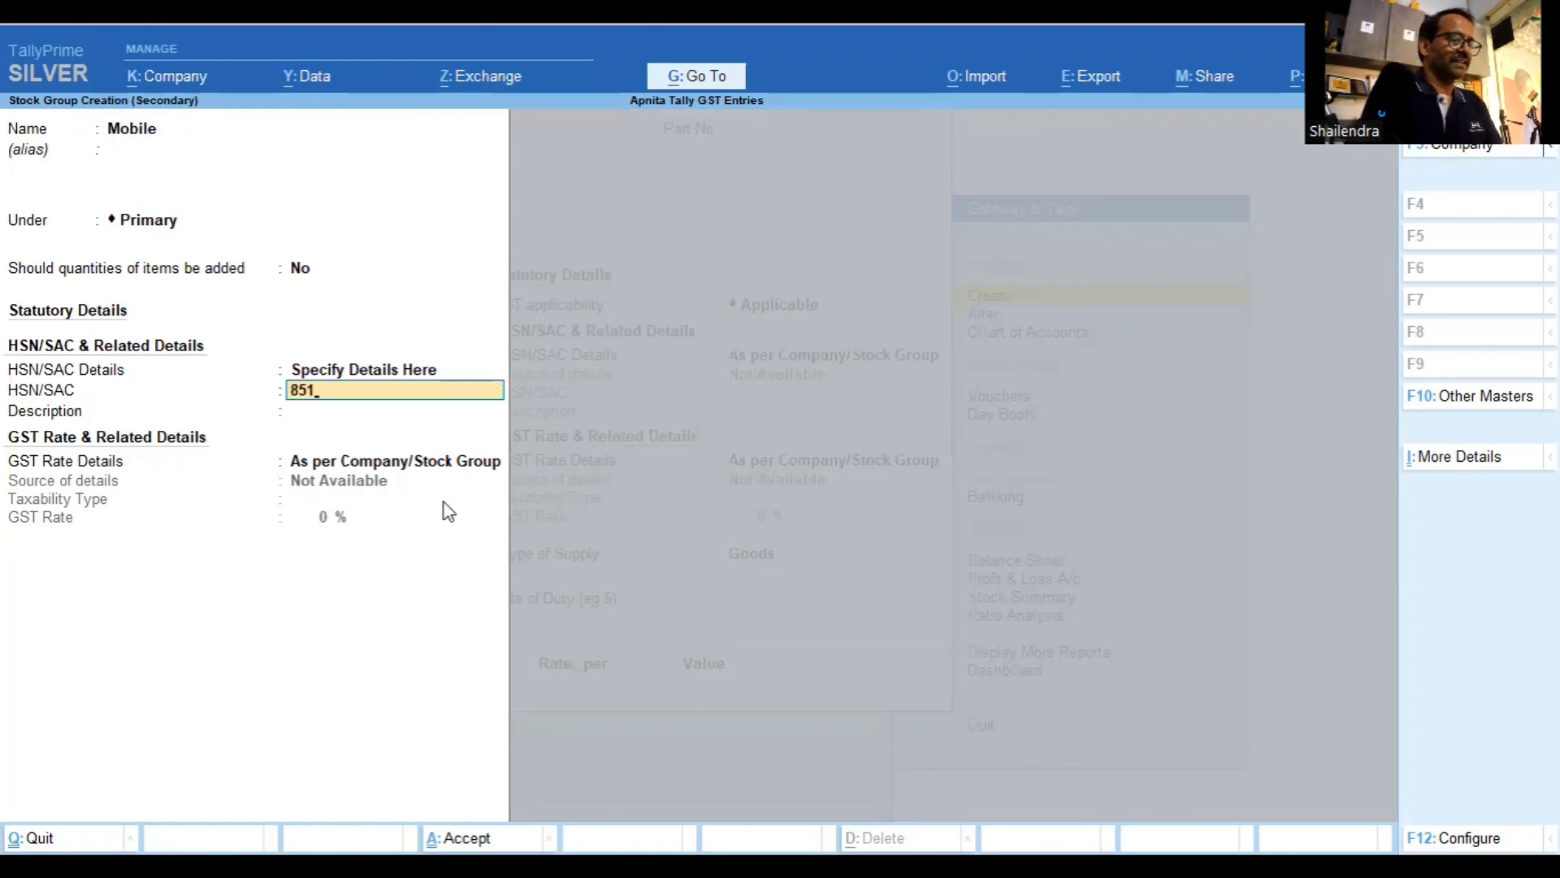
type("9")
key("Return")
key("Return")
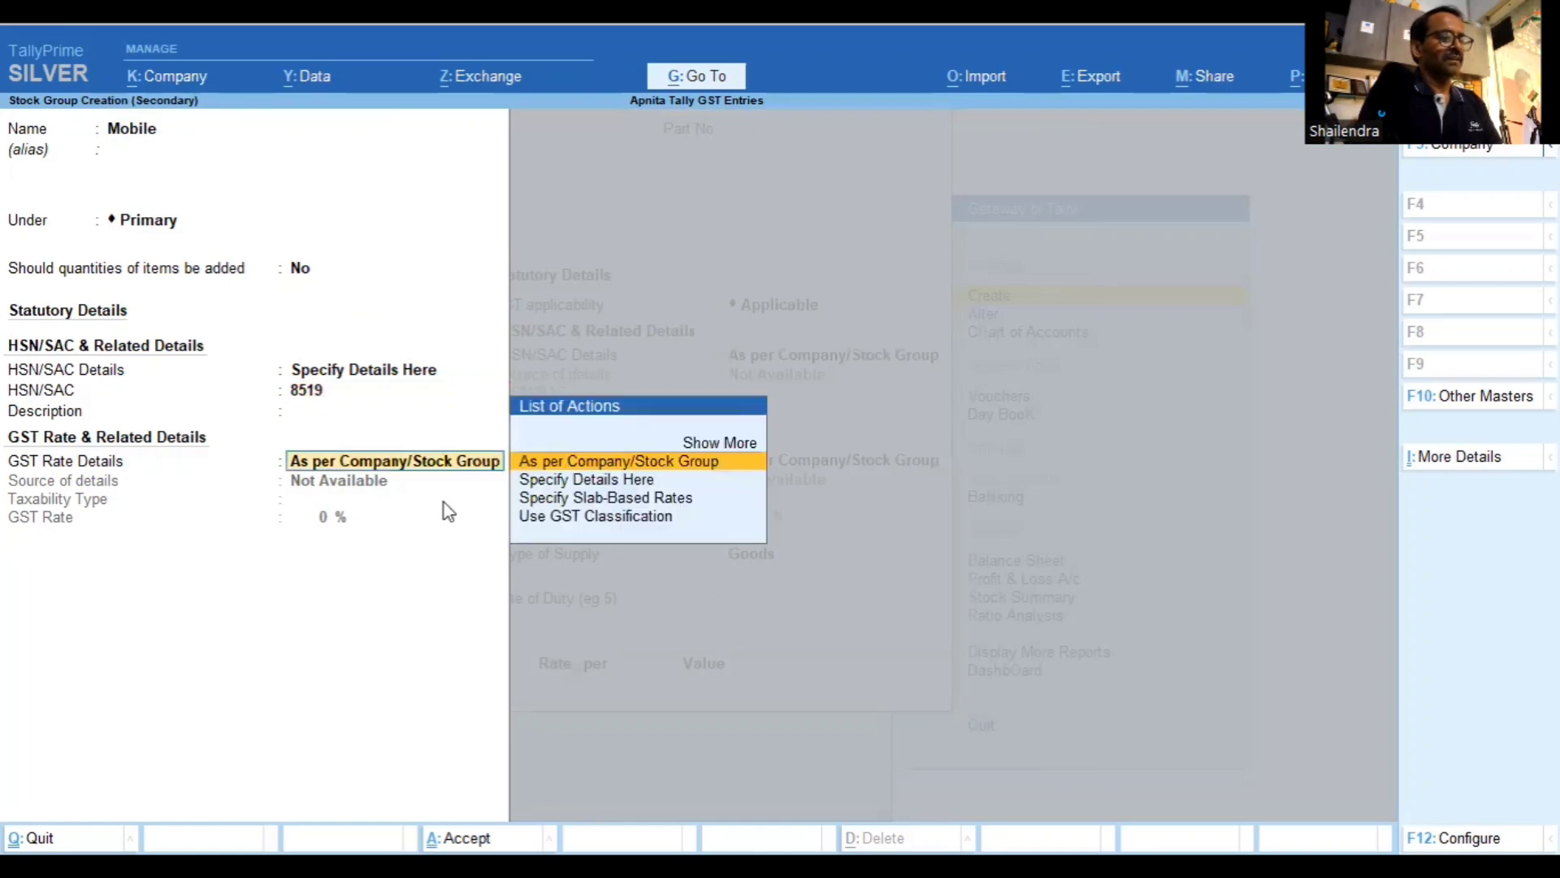
Give the Mobile group a taxable 18% GST rate and highlight Nos as the unit
key("Down")
key("Return")
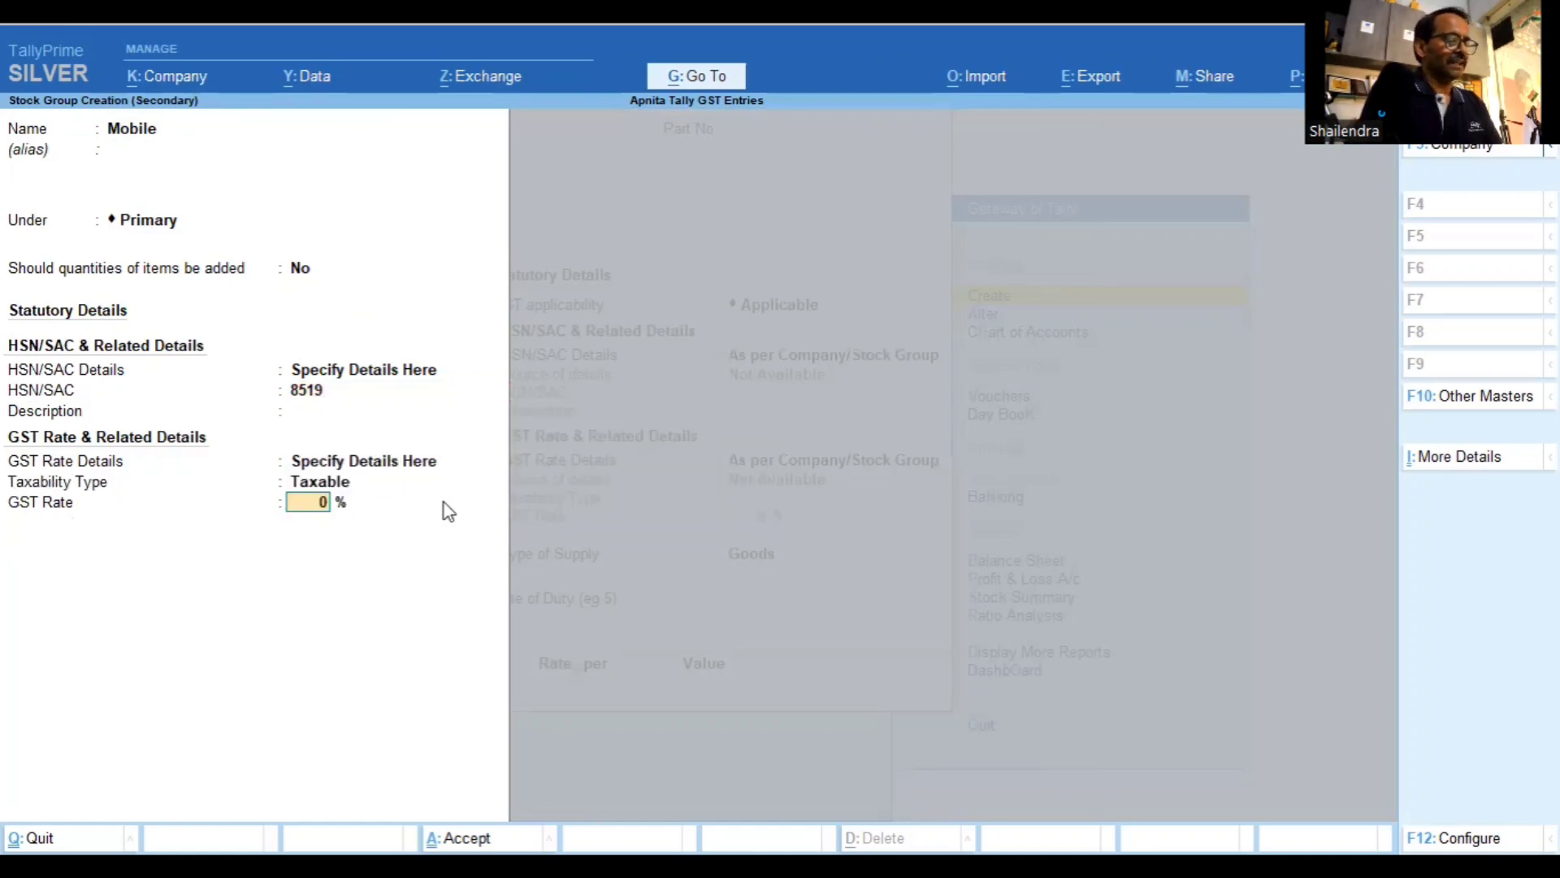
type("18")
key("Return")
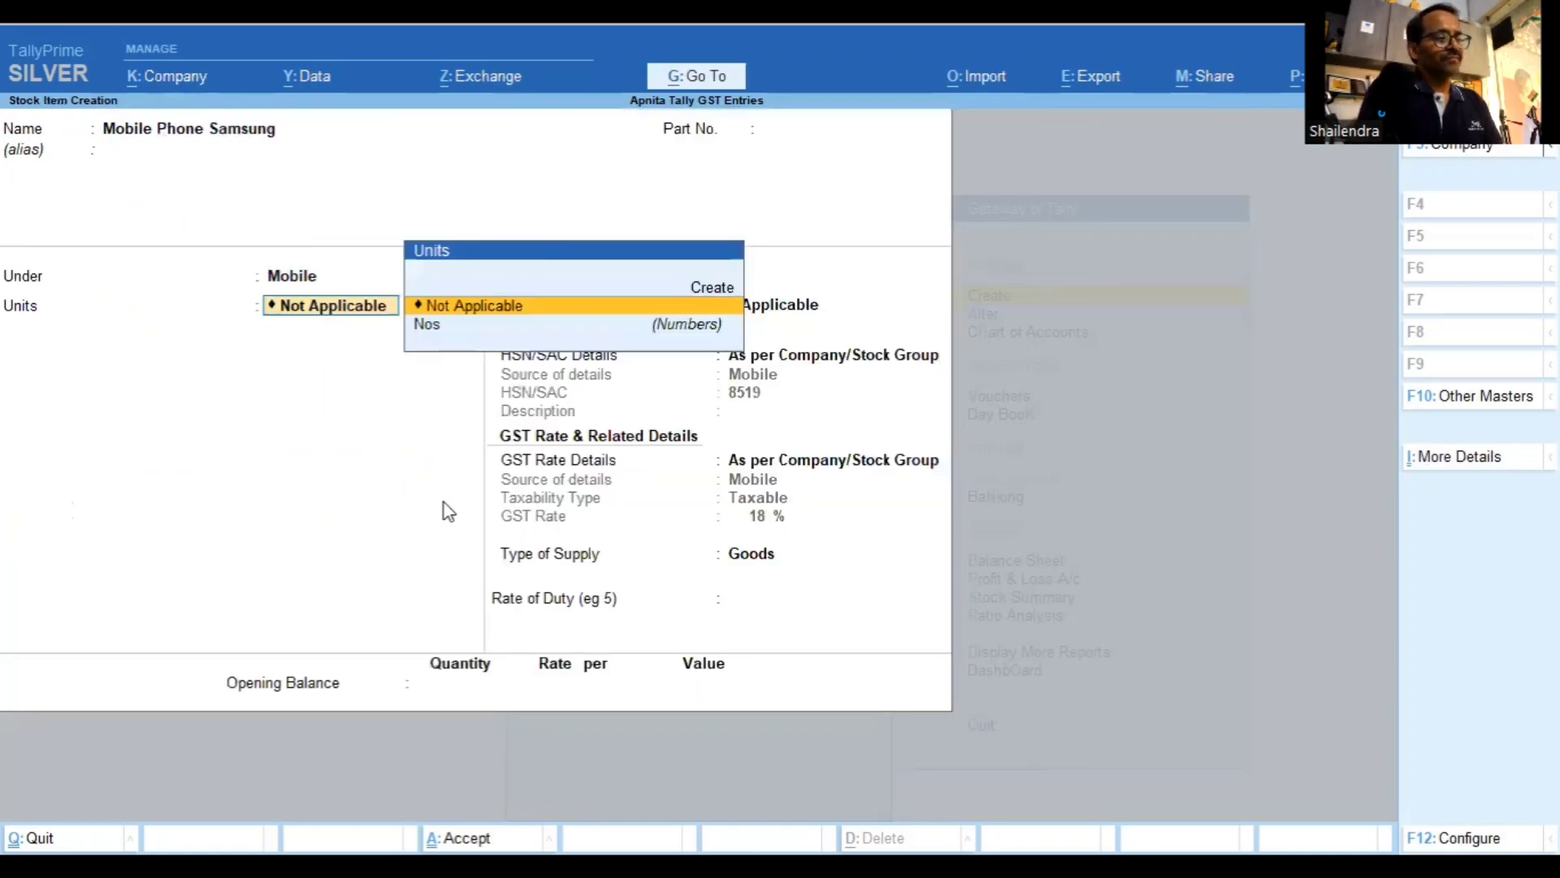
key("Down")
Confirm Nos, keep the Mobile group's HSN and GST details, accept Goods and save
key("Return")
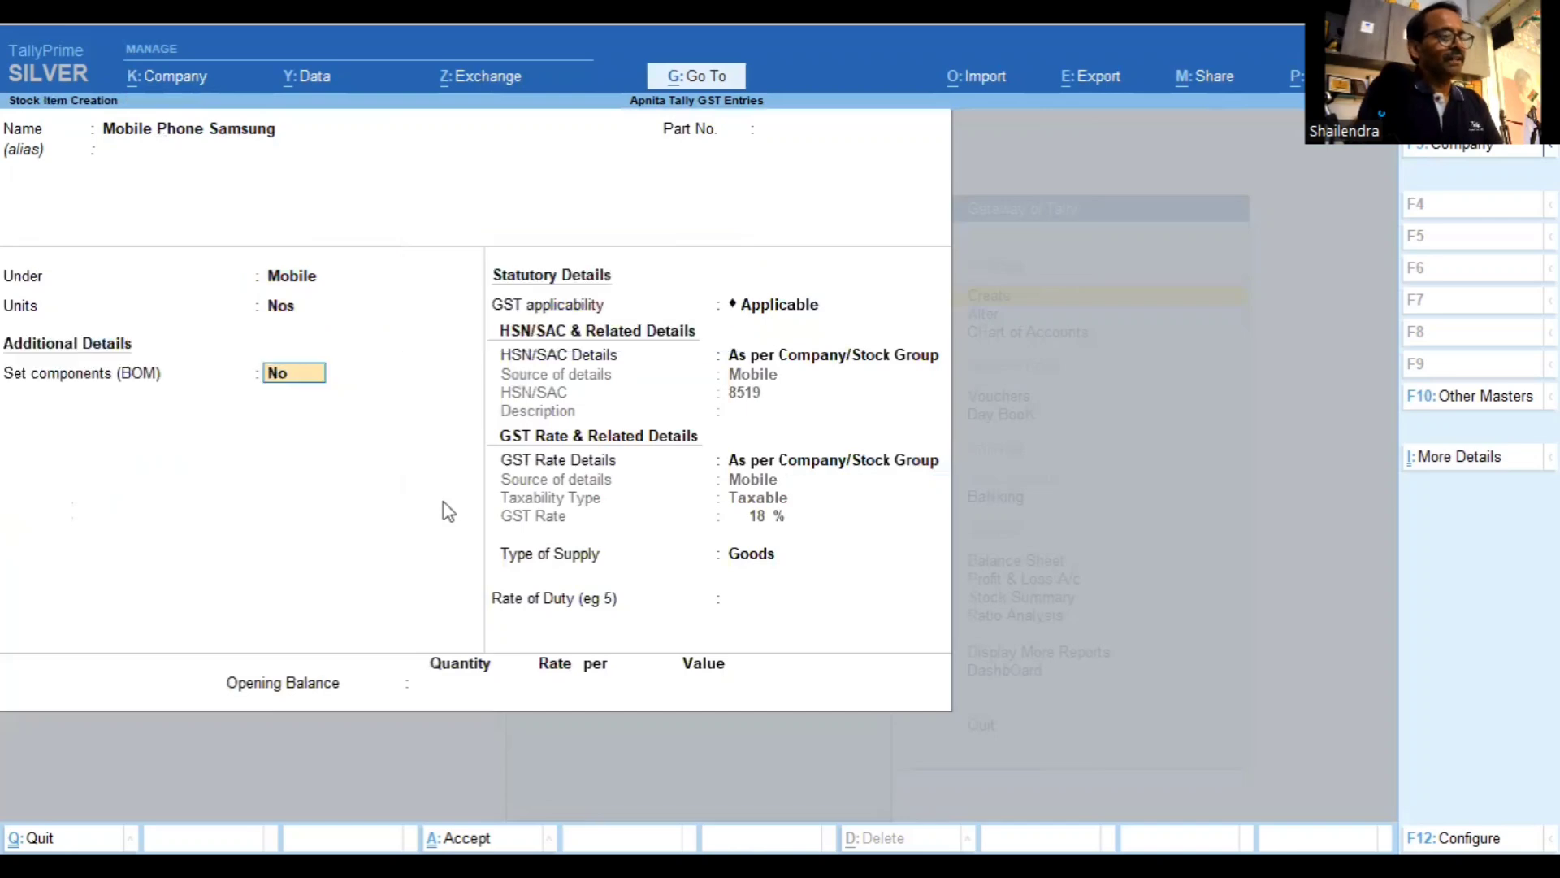
key("Return")
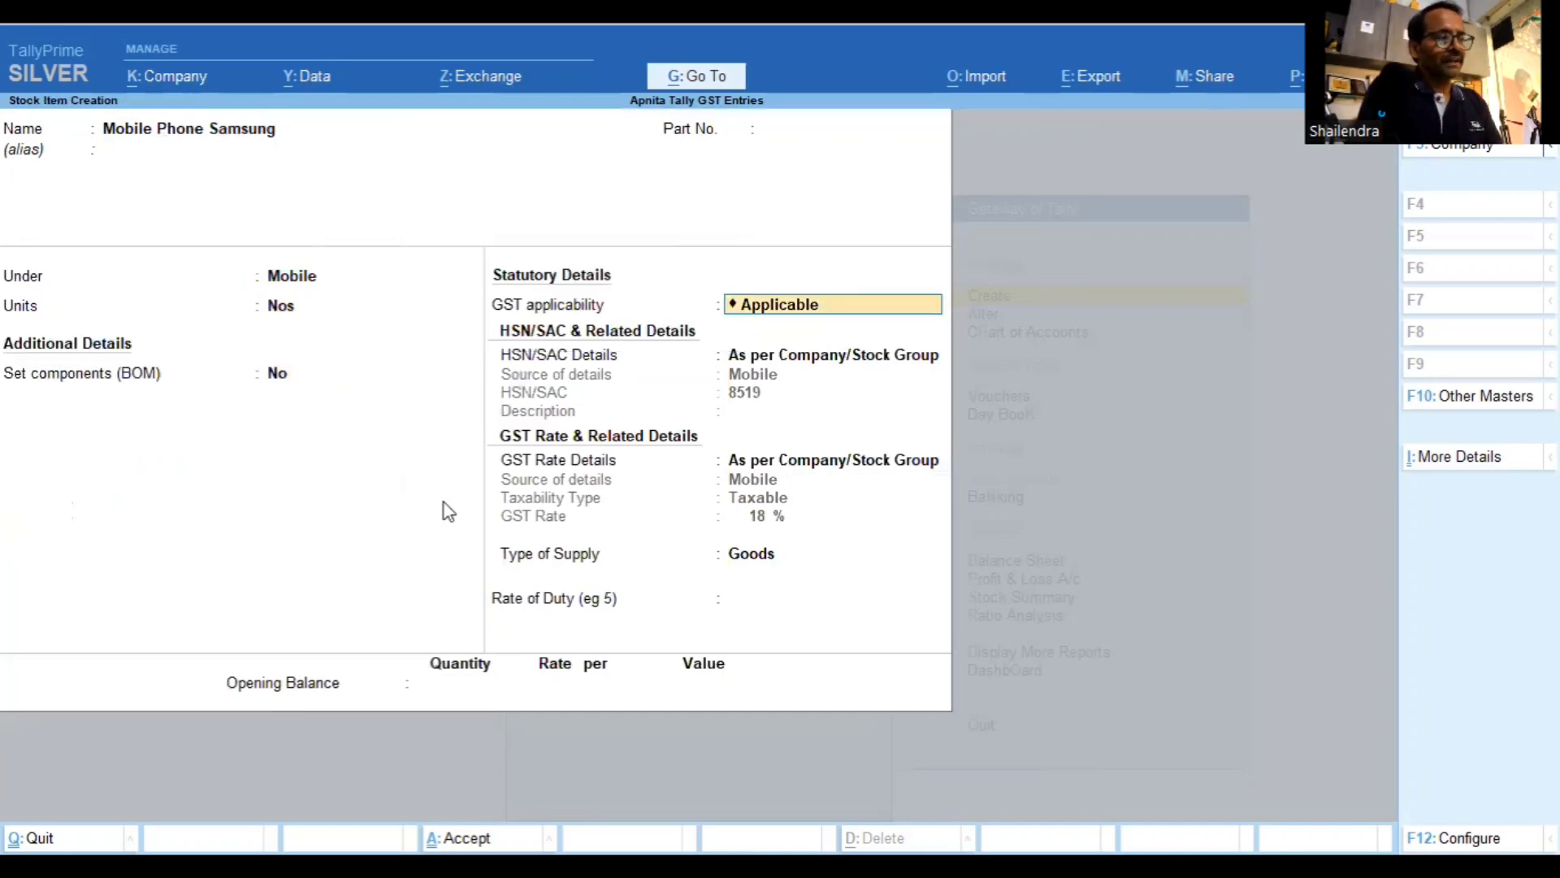
key("Return")
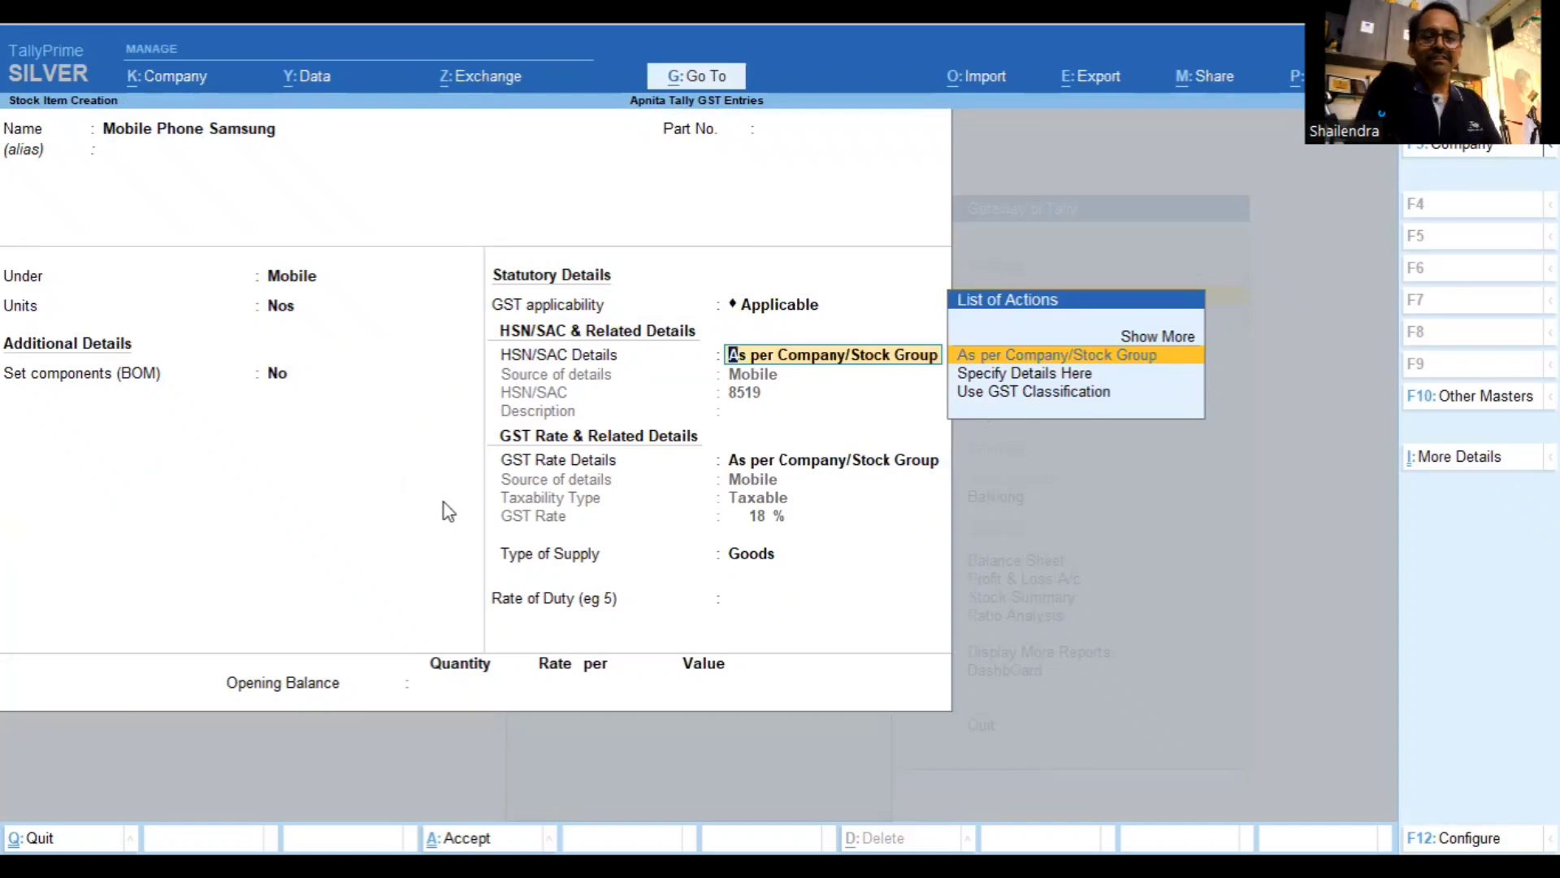
key("Return")
key("Return")
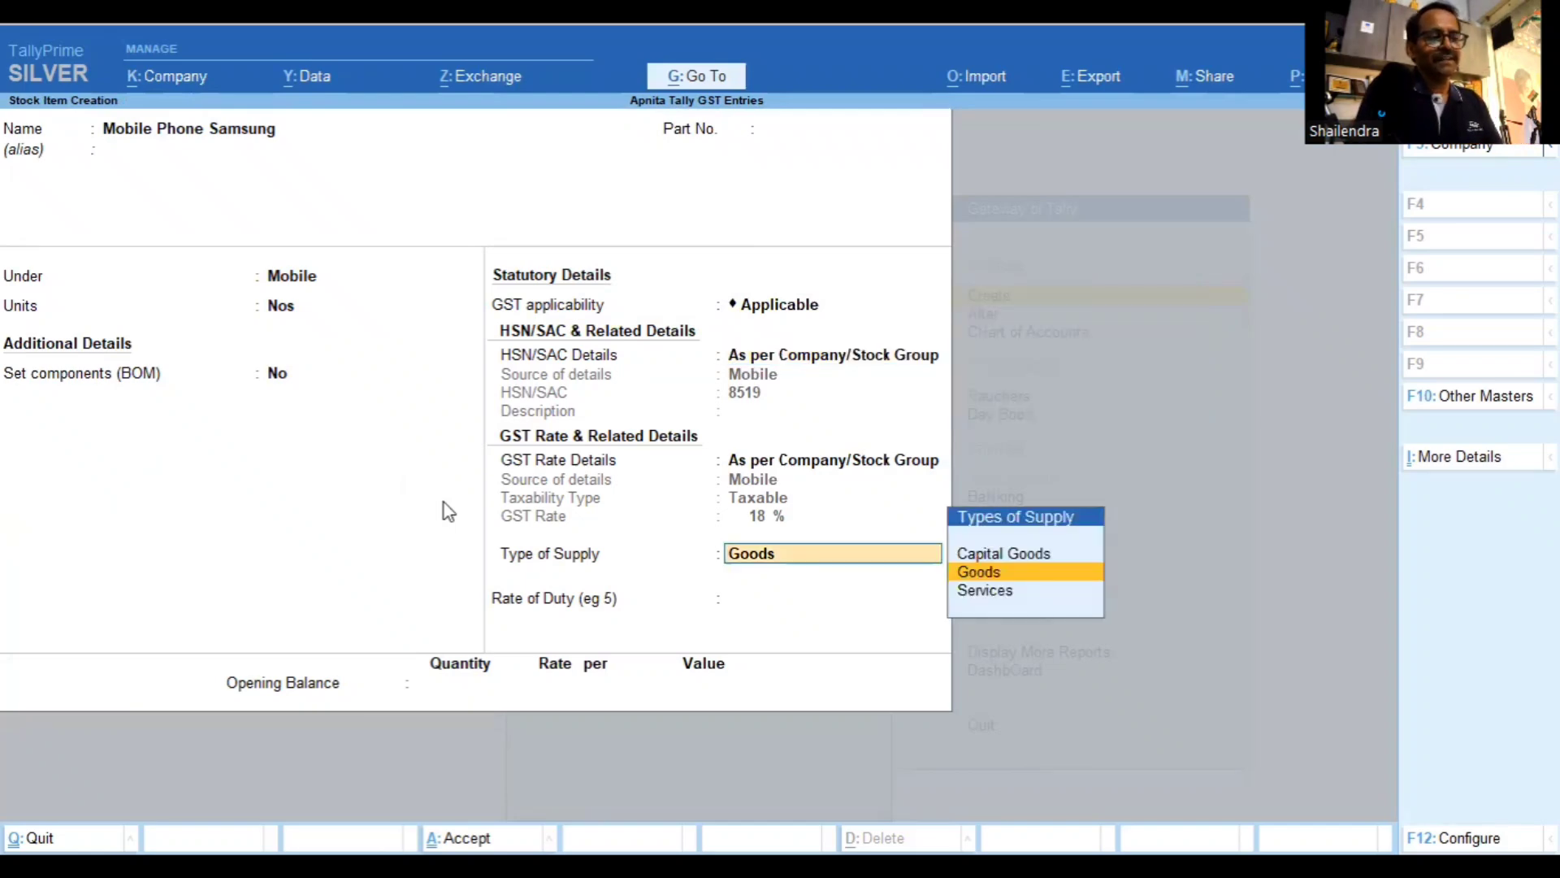
key("Return")
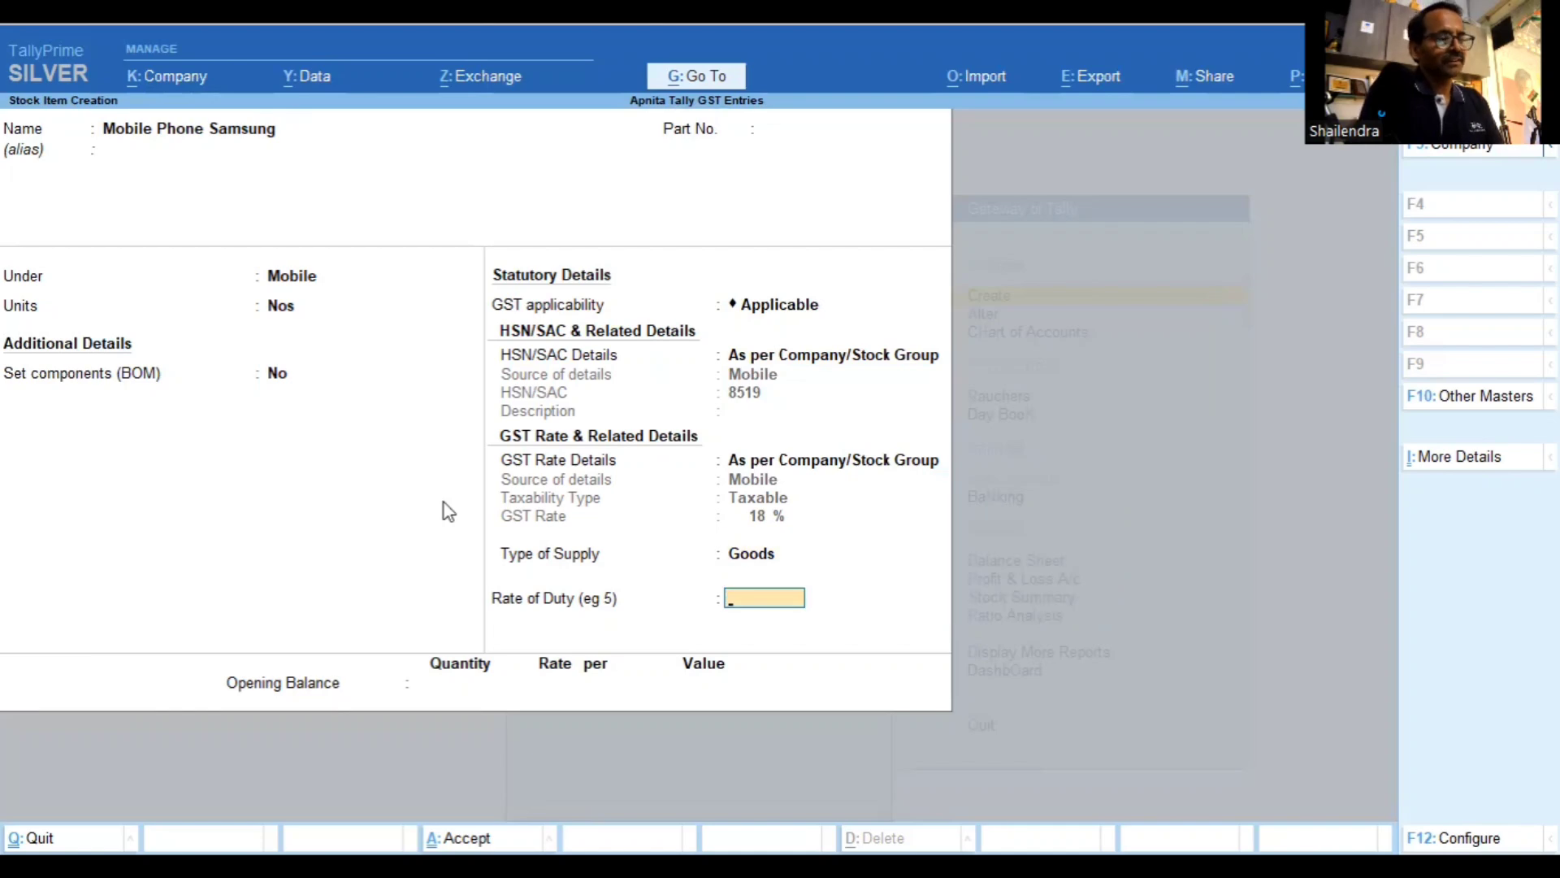
key("Return")
key("Return")
key("Return")
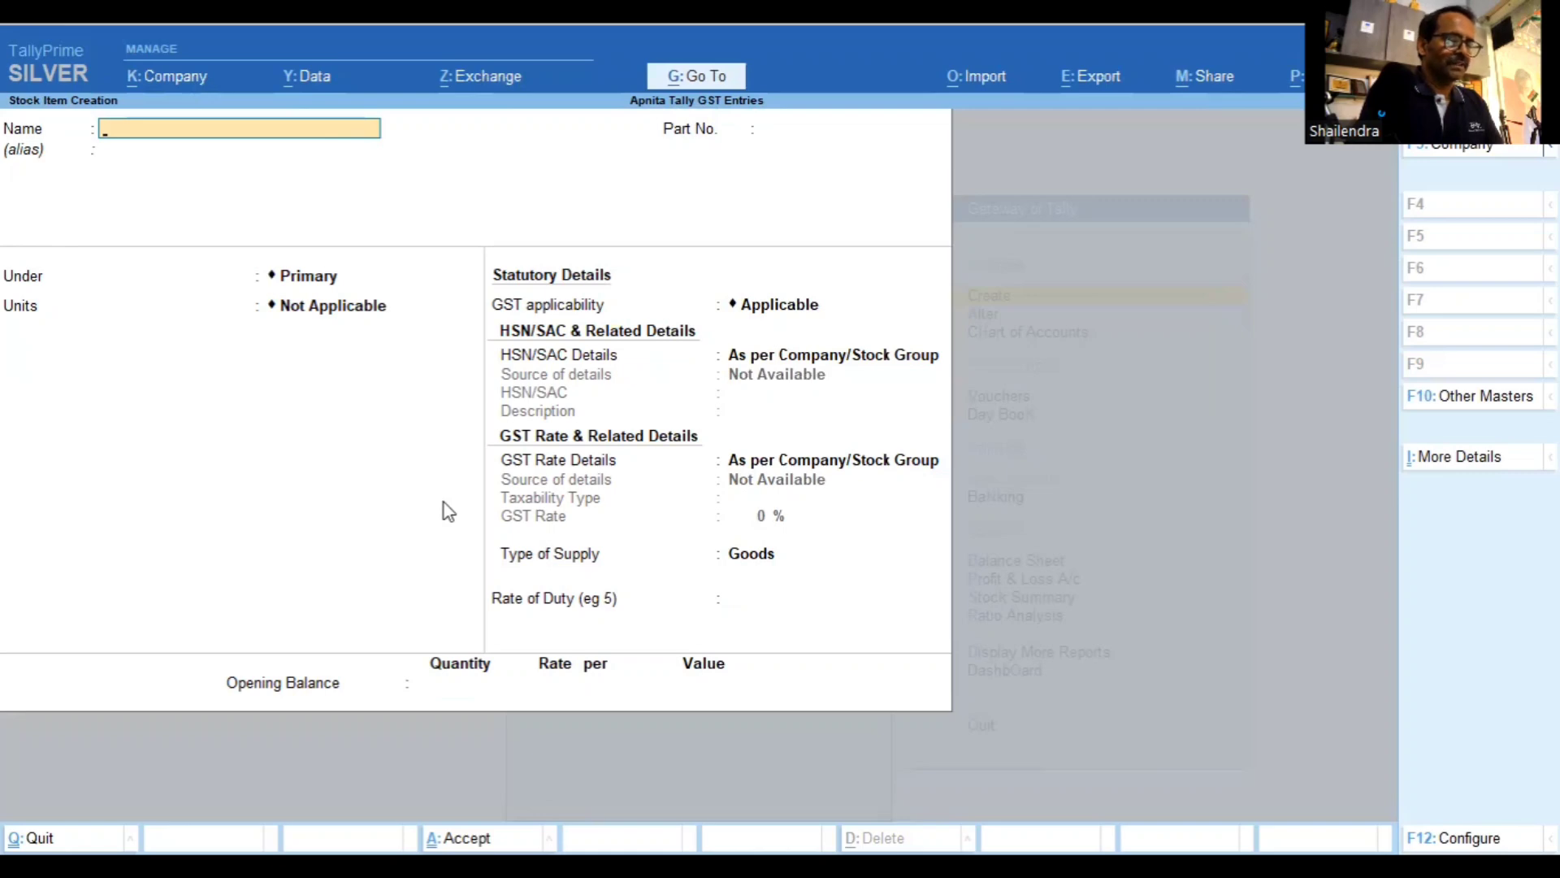
Name the item 'Apple Mobile', place it under Mobile, and use Nos as the unit
type("Apple Mo")
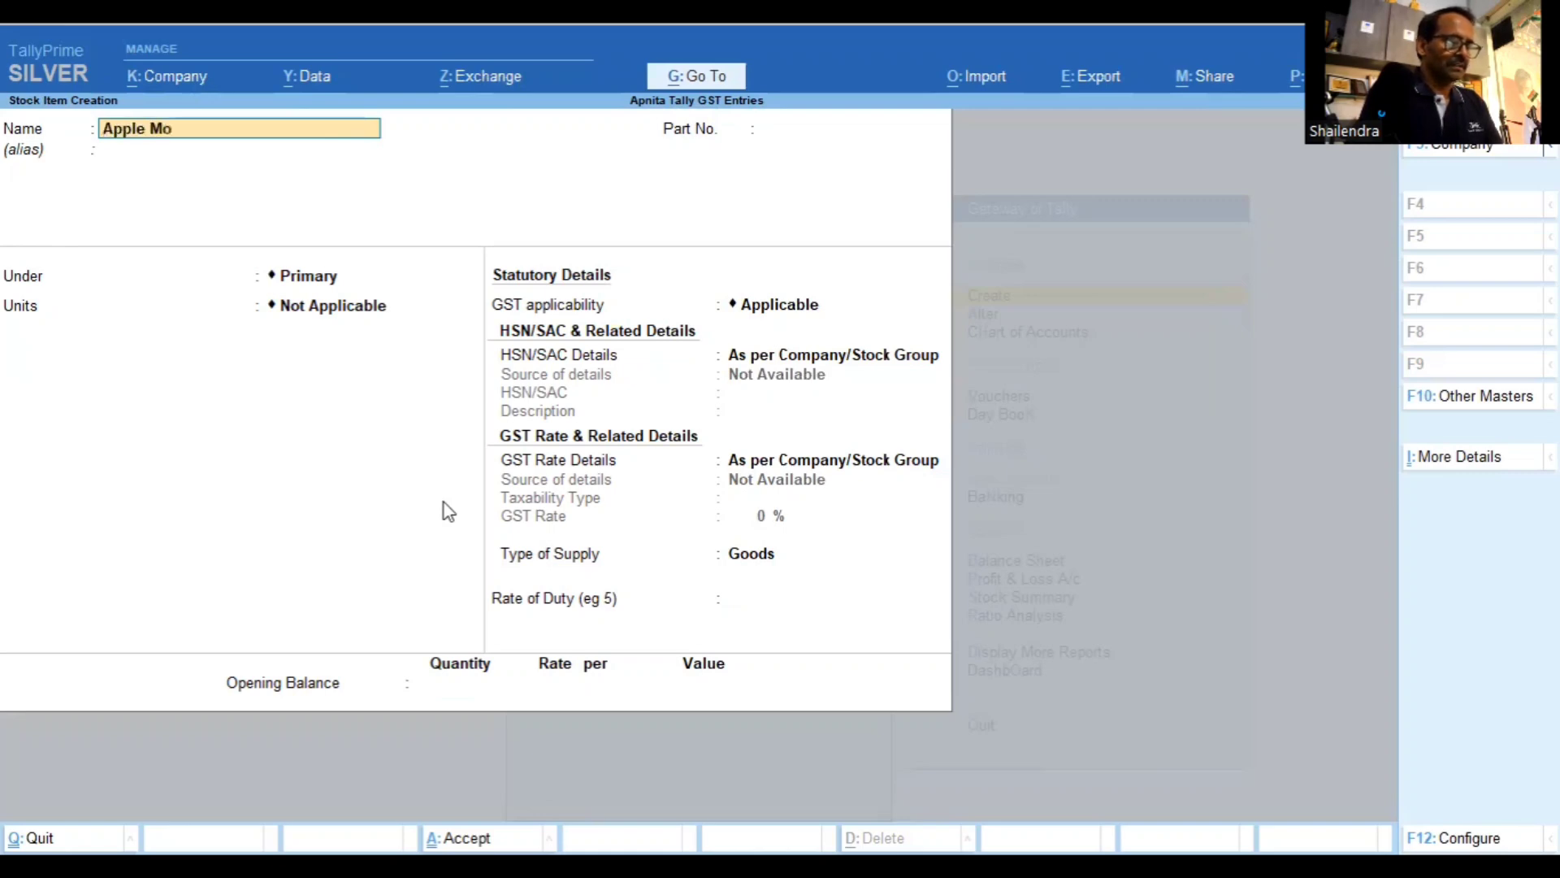
type("bile")
key("Return")
key("Return")
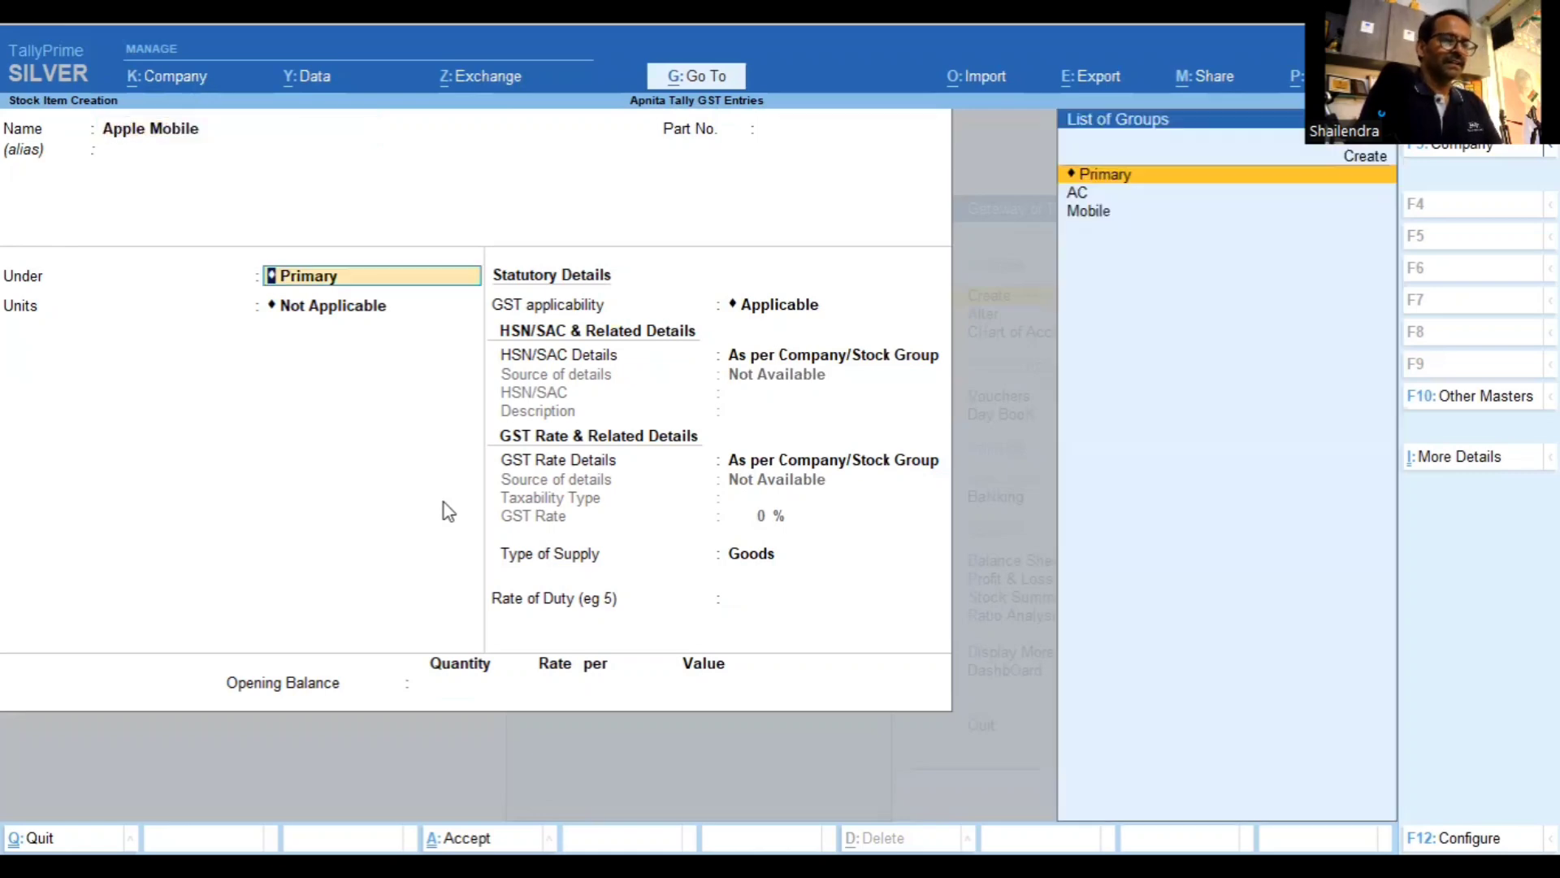
key("Down")
key("Down")
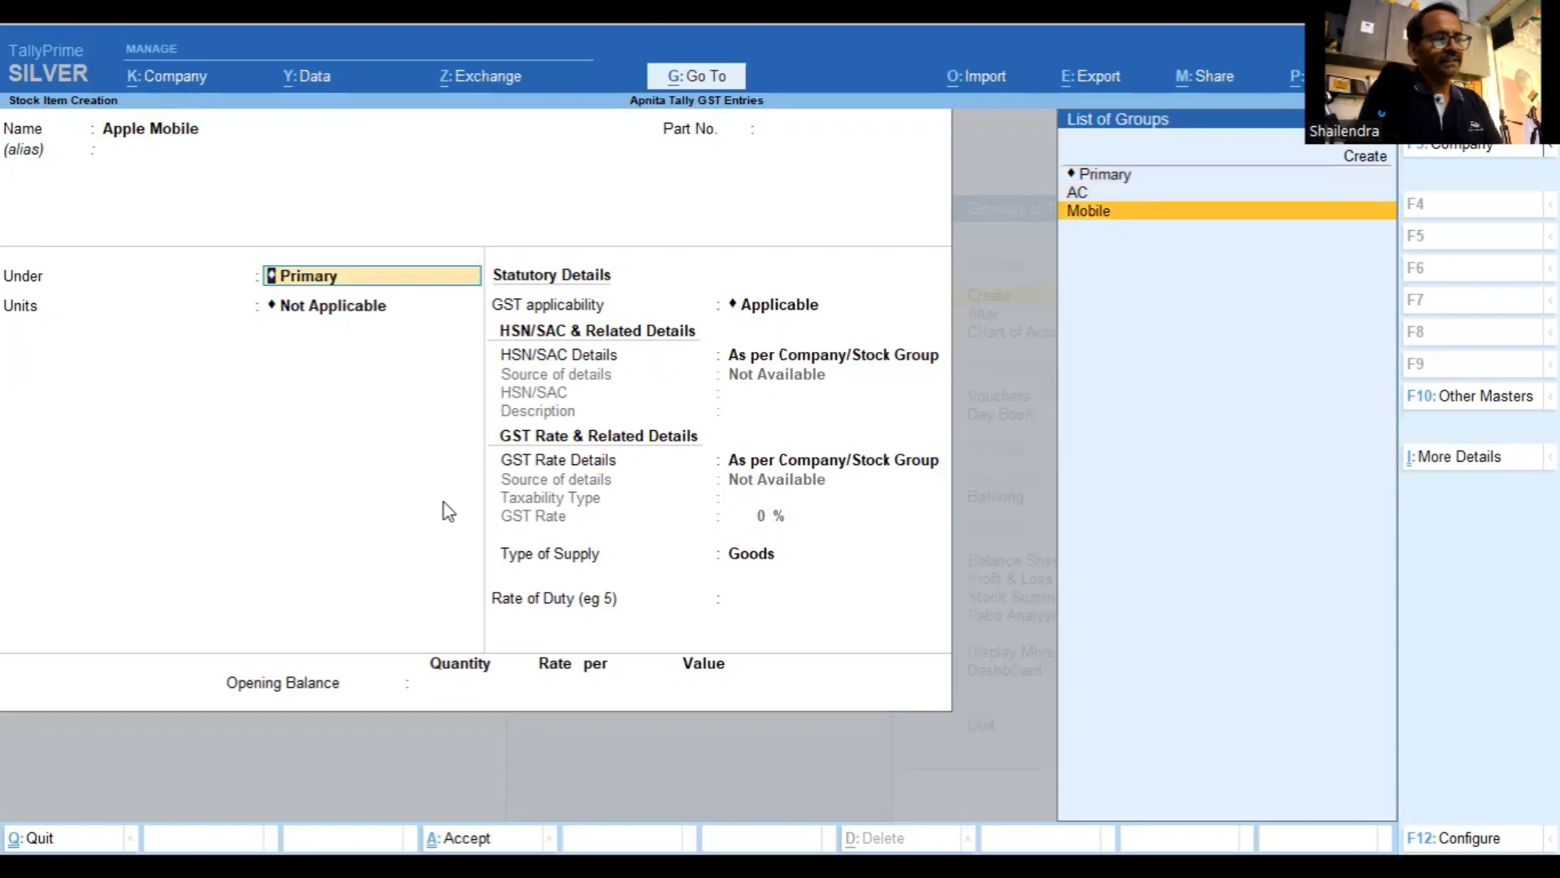
key("Return")
key("Return")
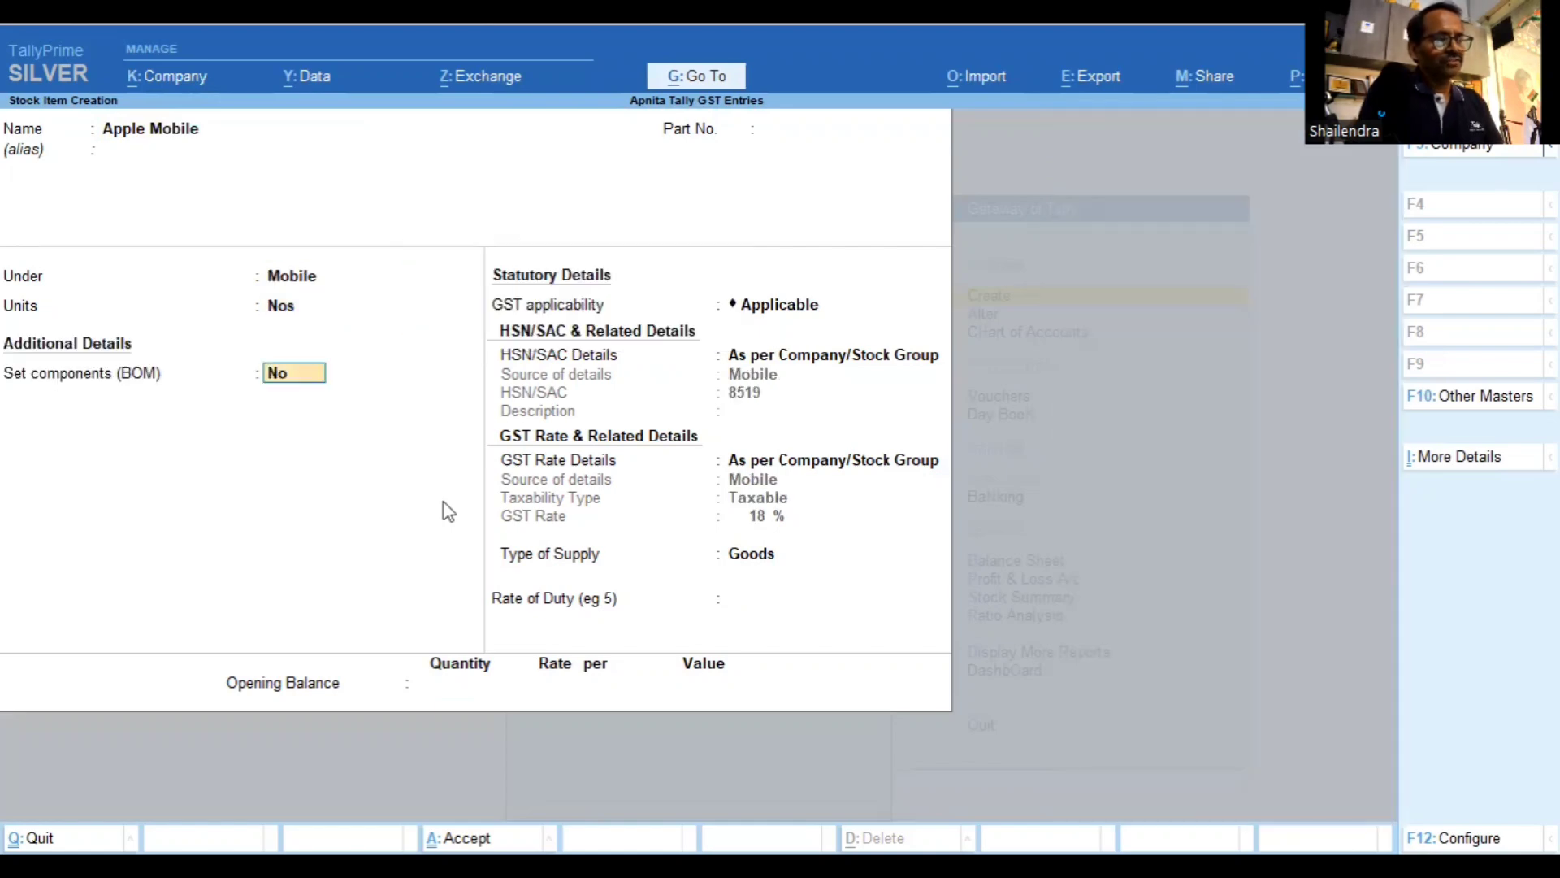
key("Return")
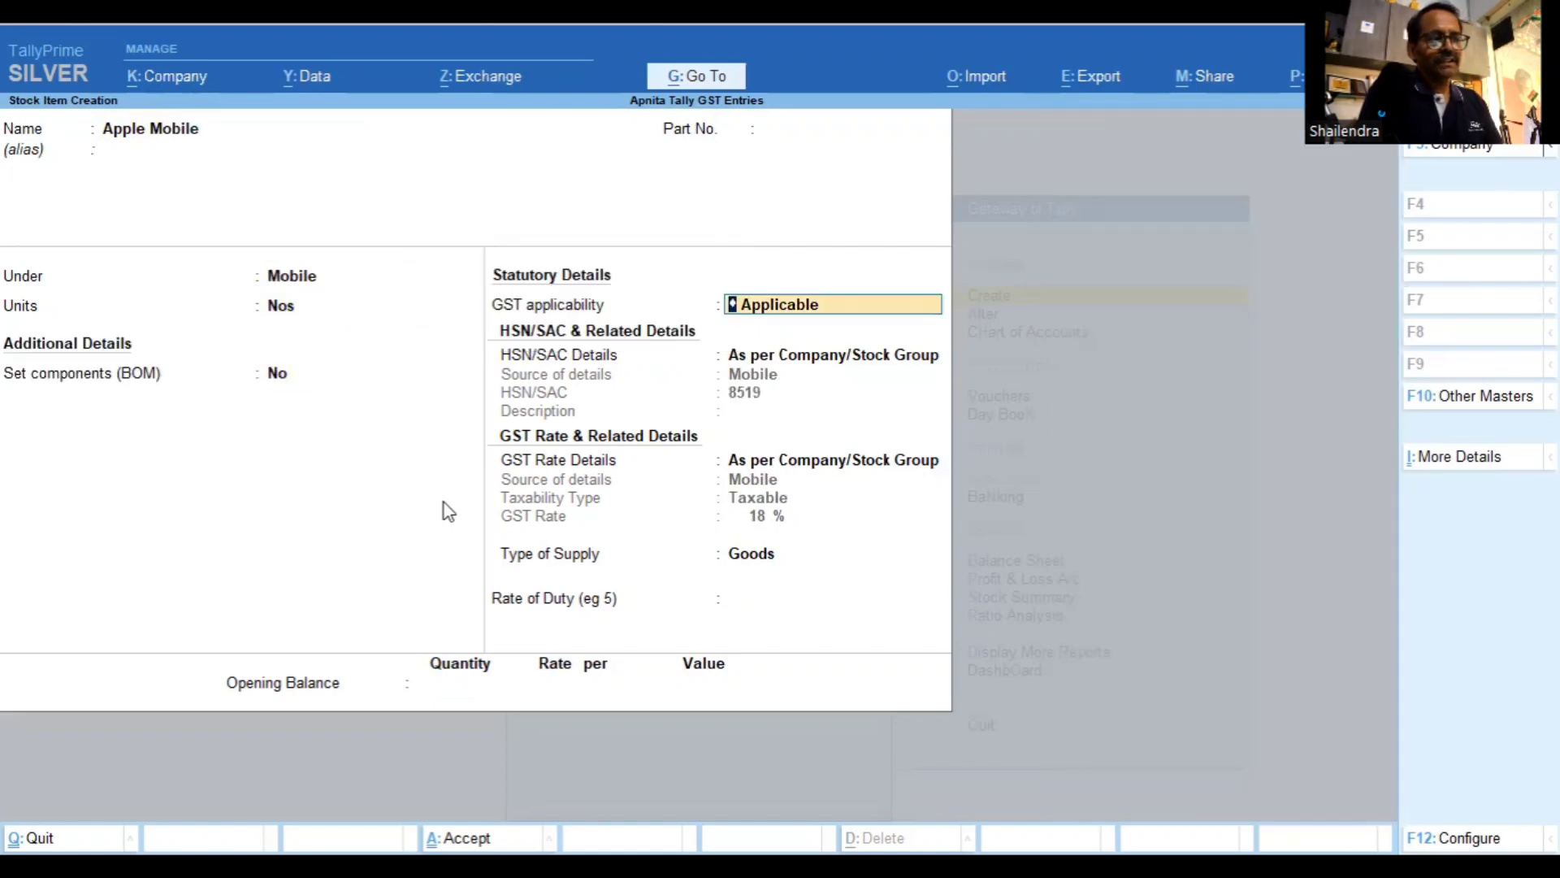
key("Return")
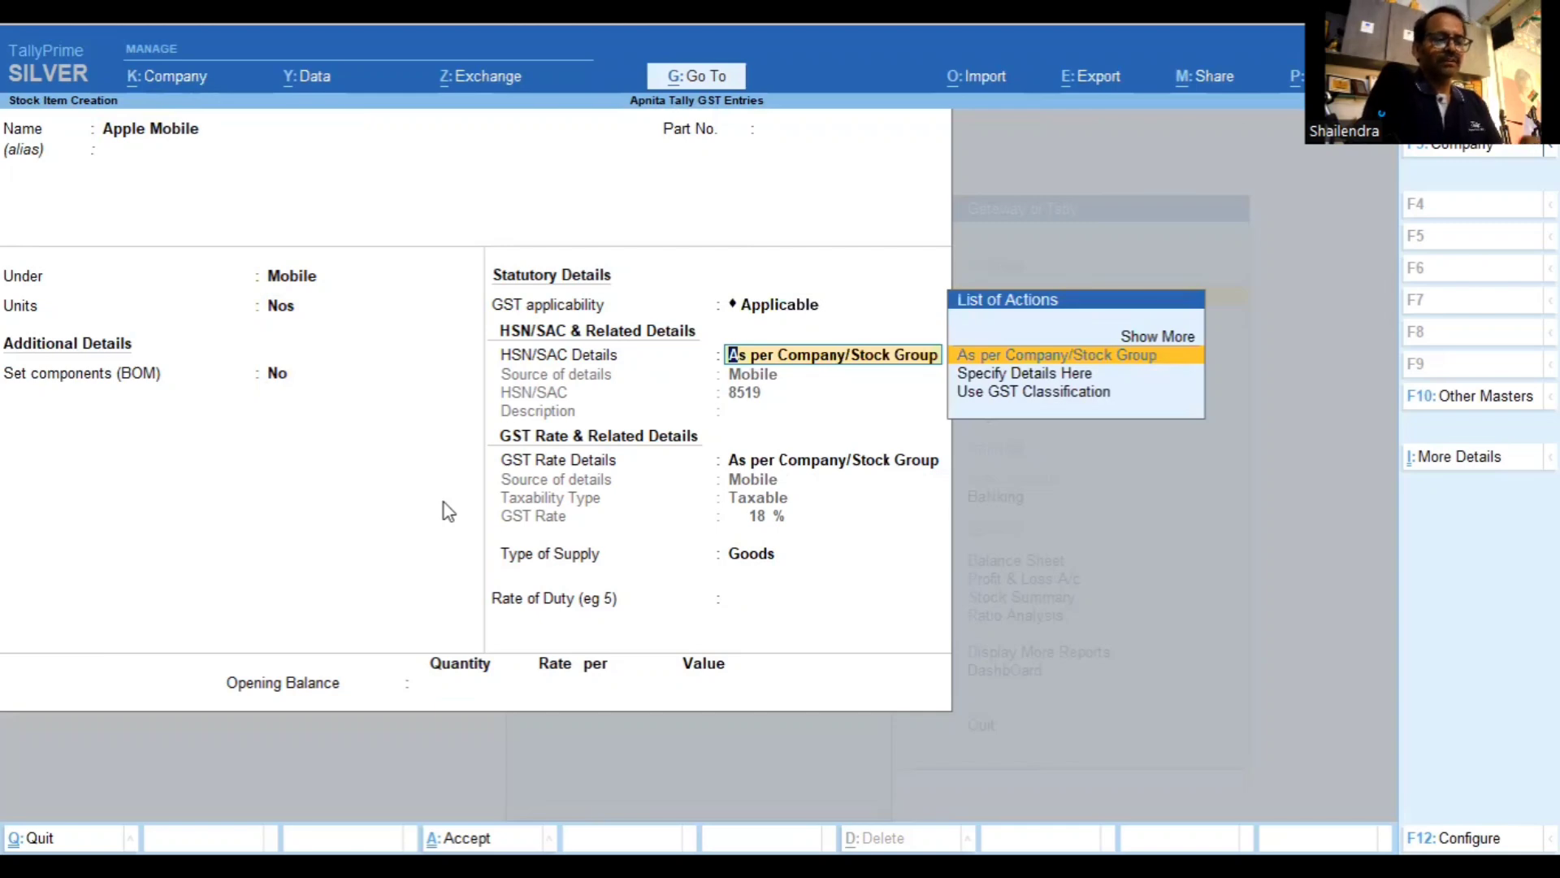
Specify HSN 8419 with description 'Mobile' for Apple Mobile
key("Down")
key("Return")
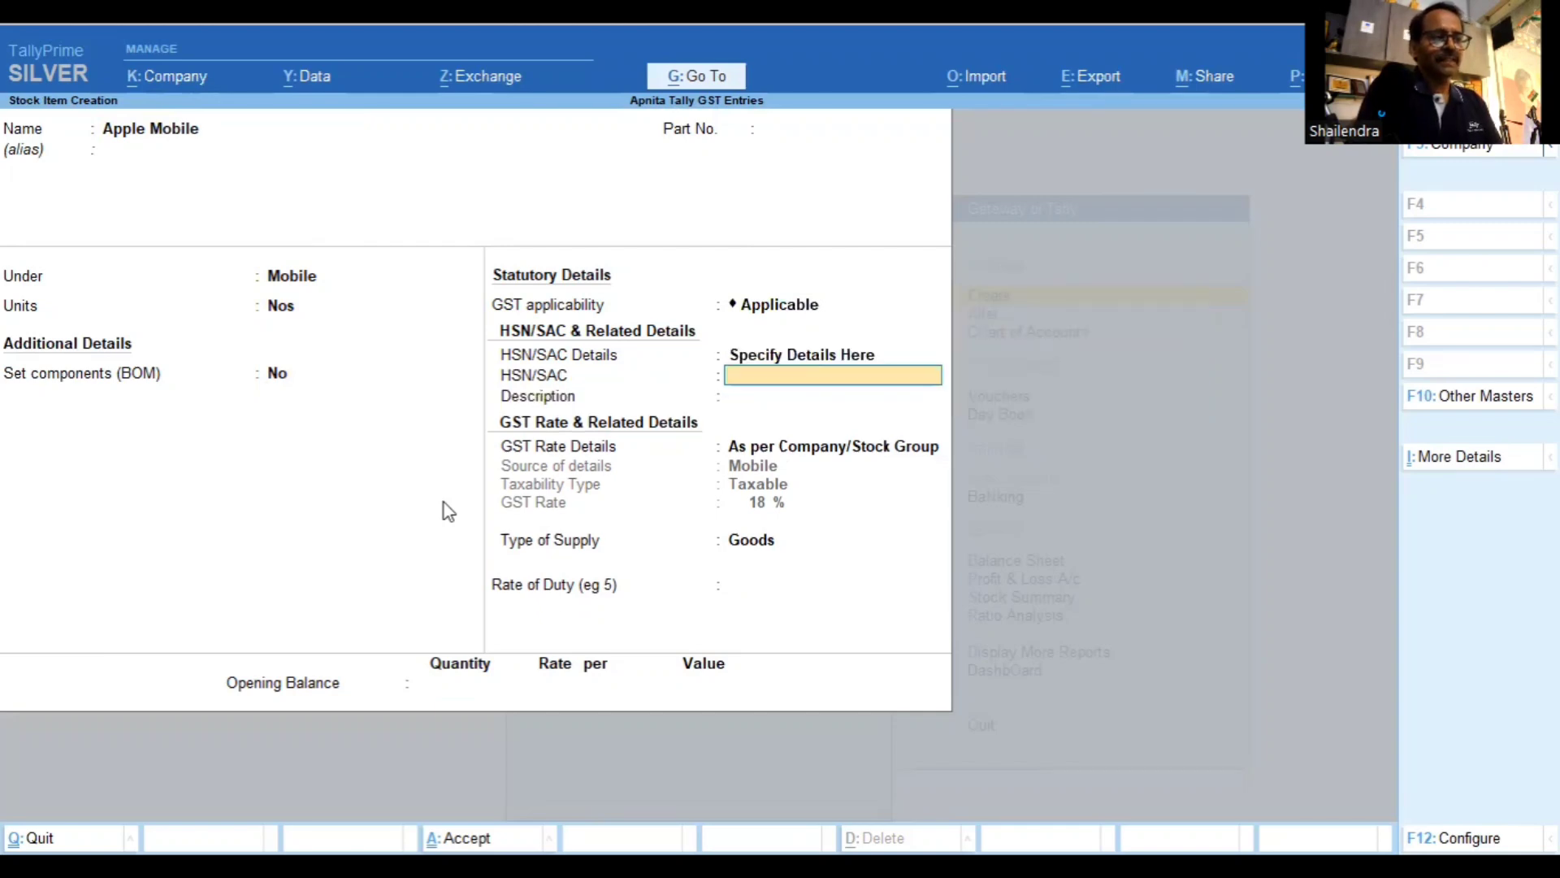
type("8")
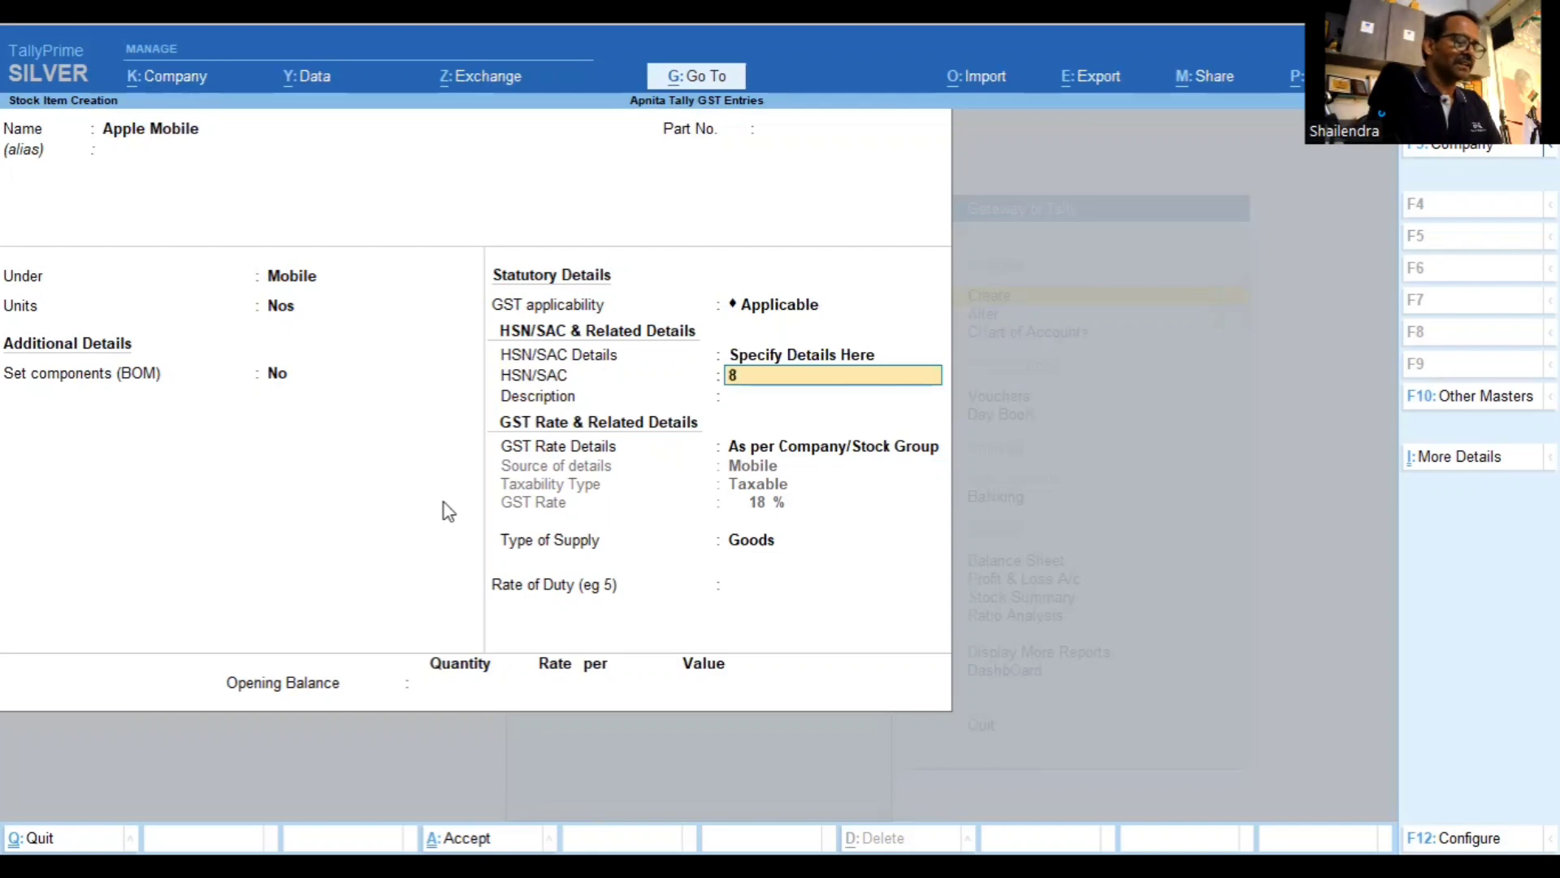
type("419")
key("Return")
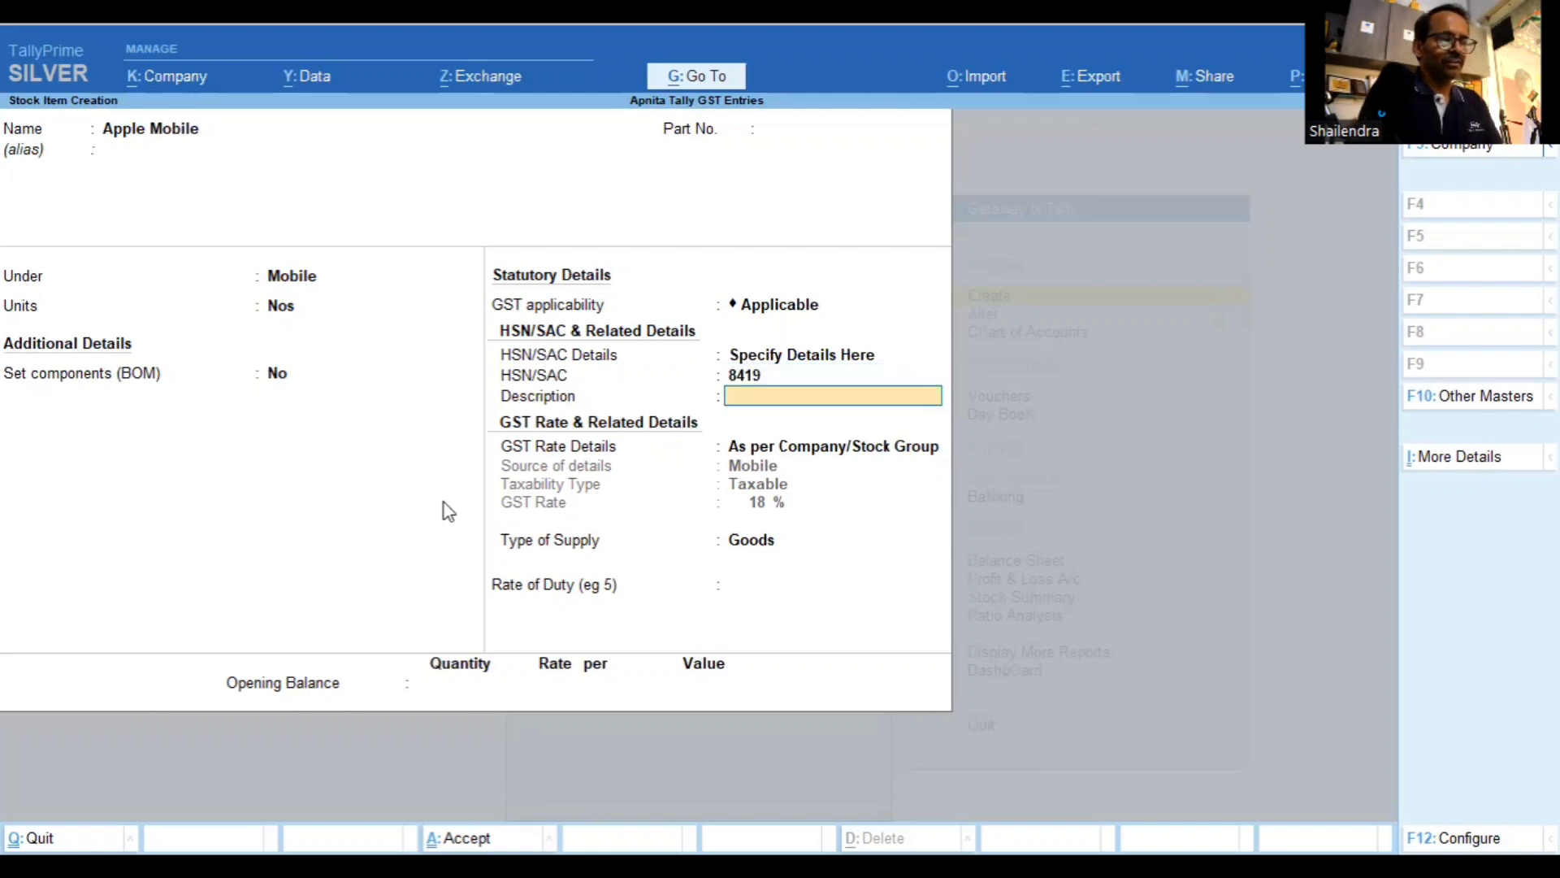
type("Mobil")
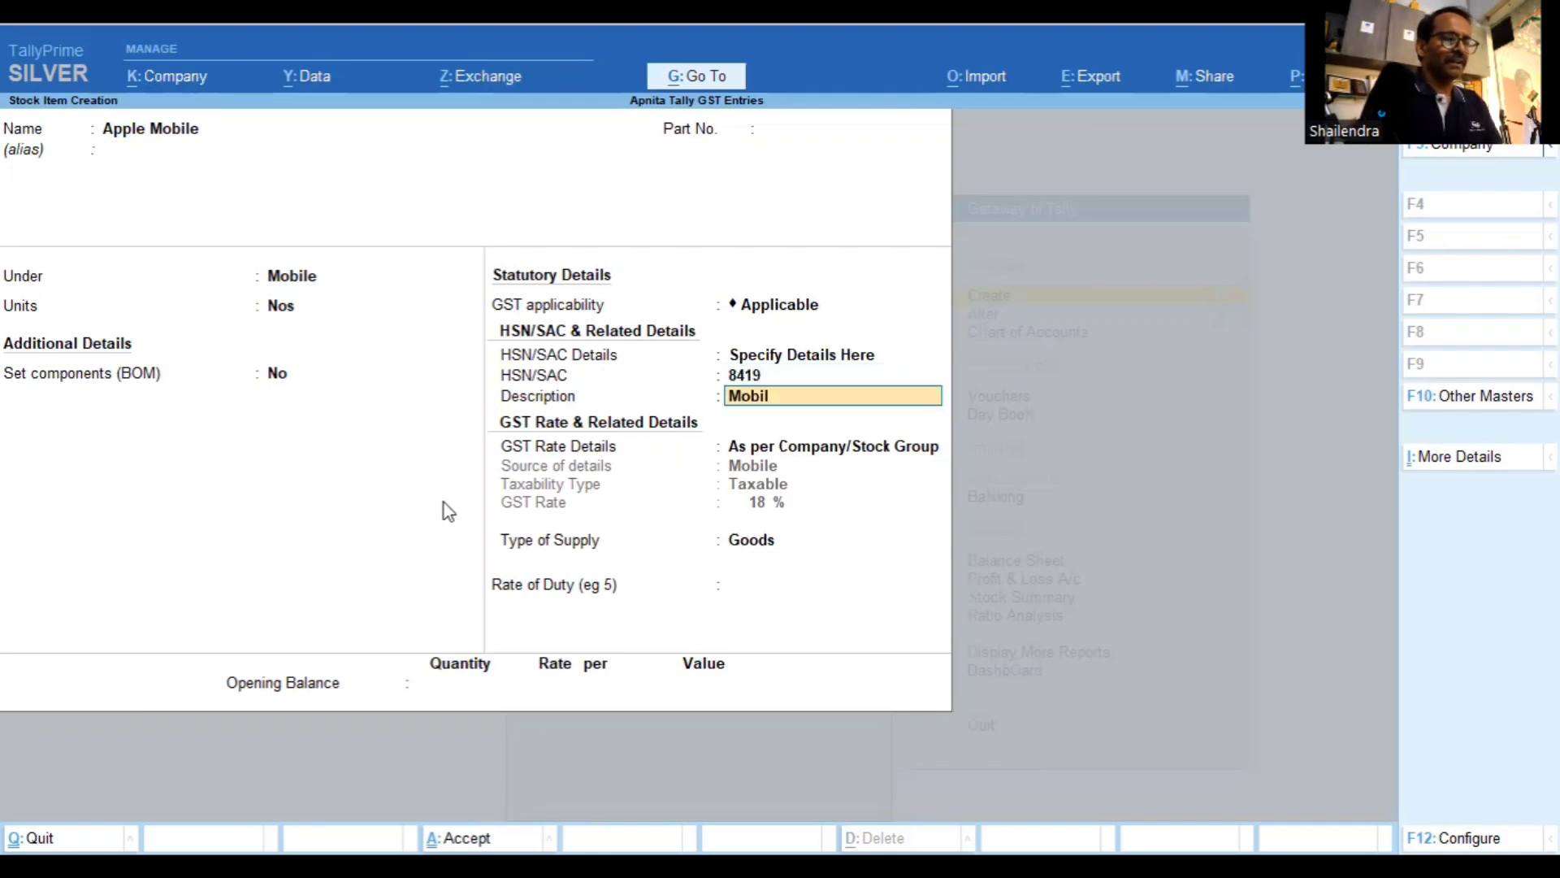
type("e")
key("Return")
Set a 28% GST rate, keep Goods with zero duty, and save Apple Mobile
key("Down")
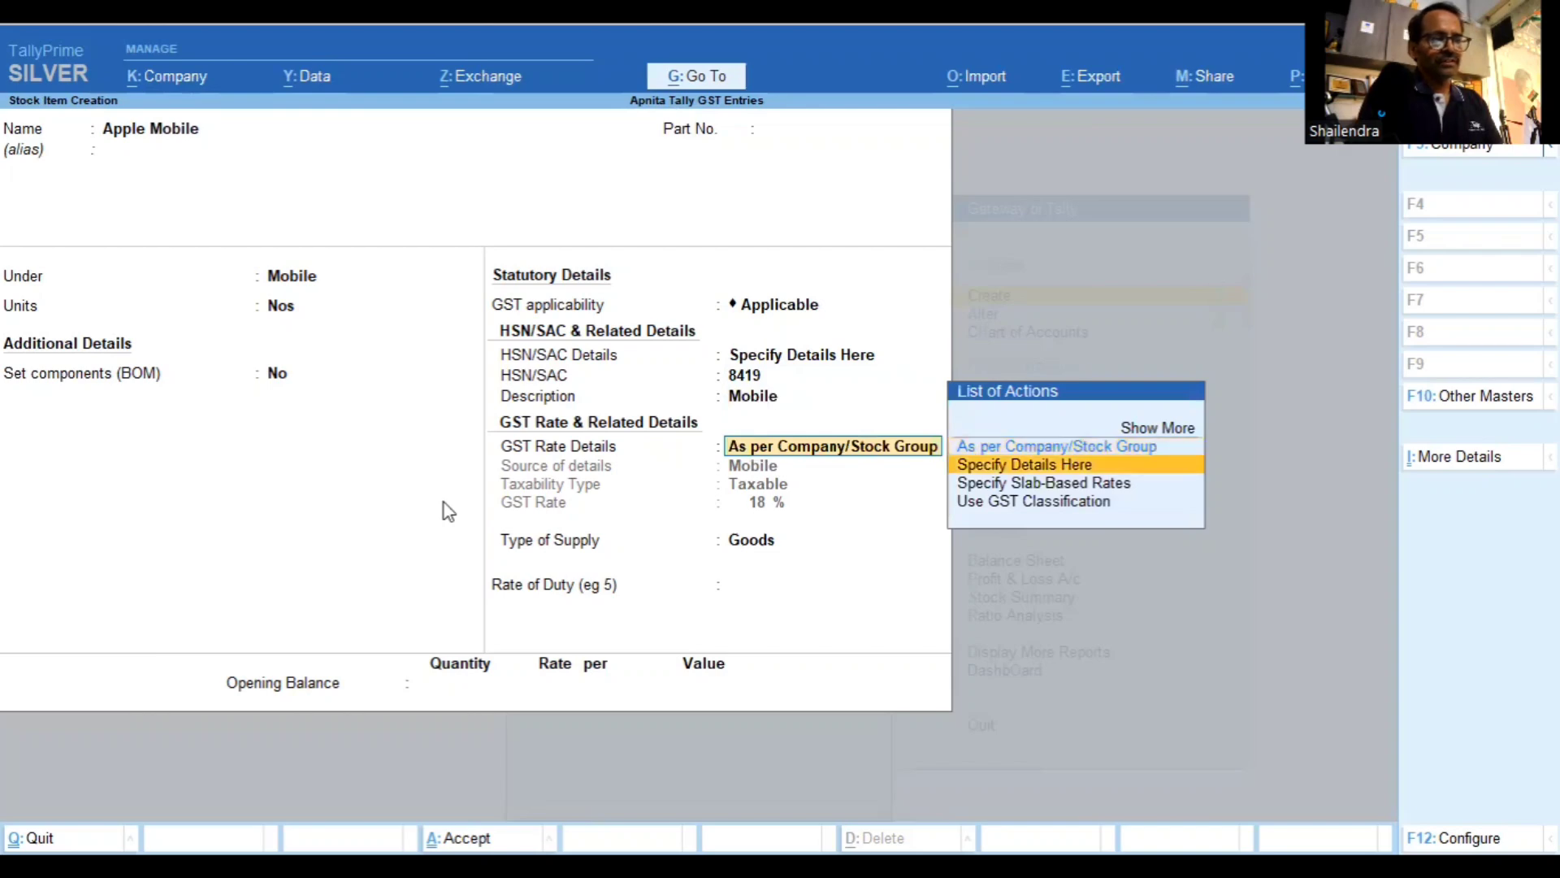
key("Return")
type("28")
key("Return")
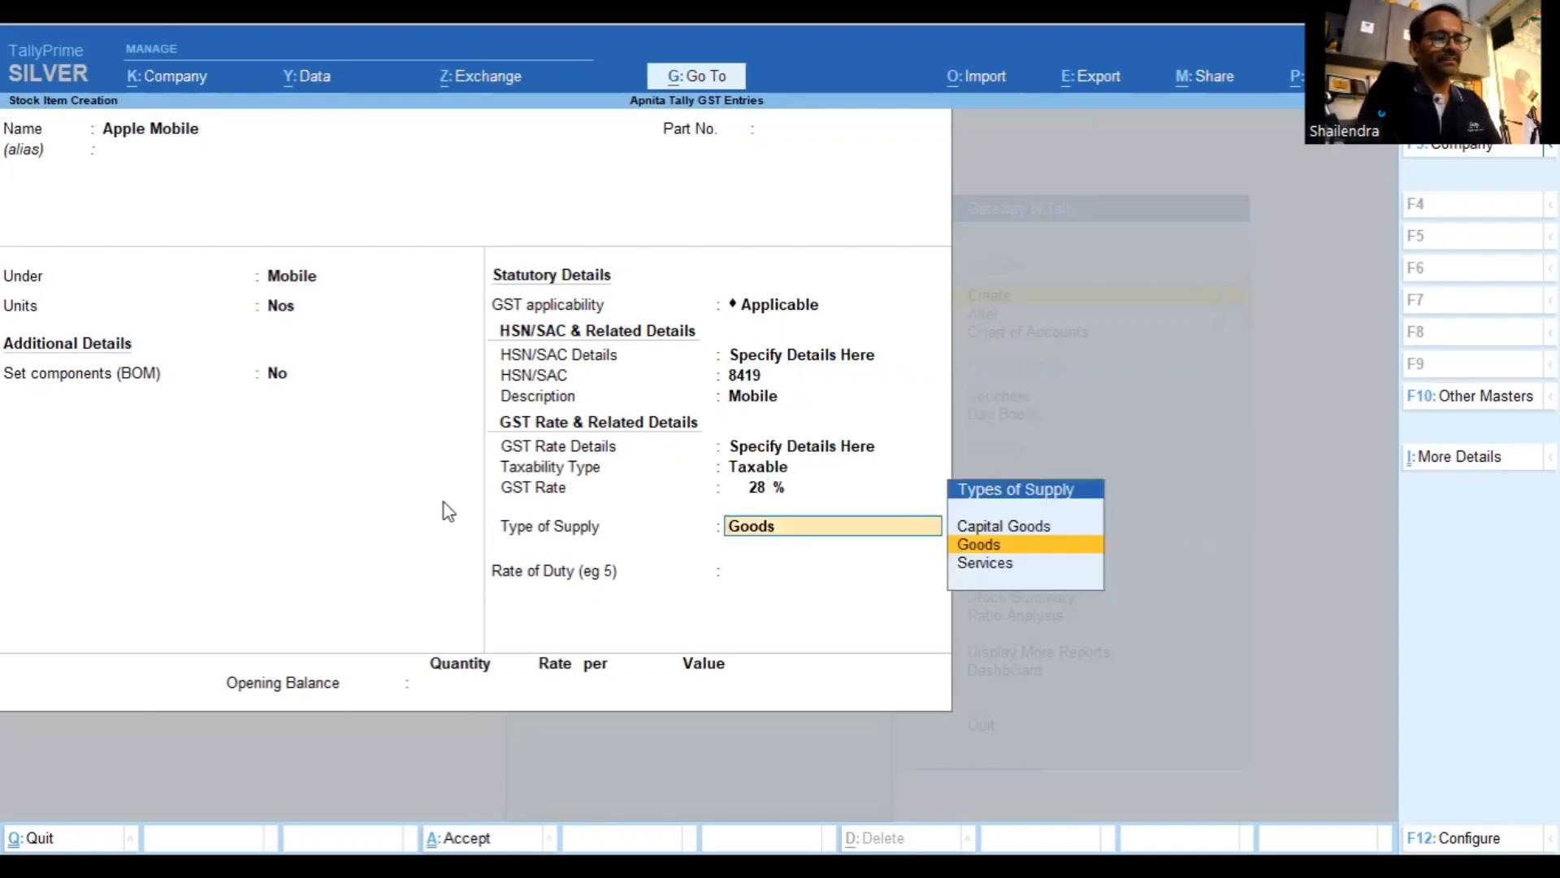
key("Return")
key("Return")
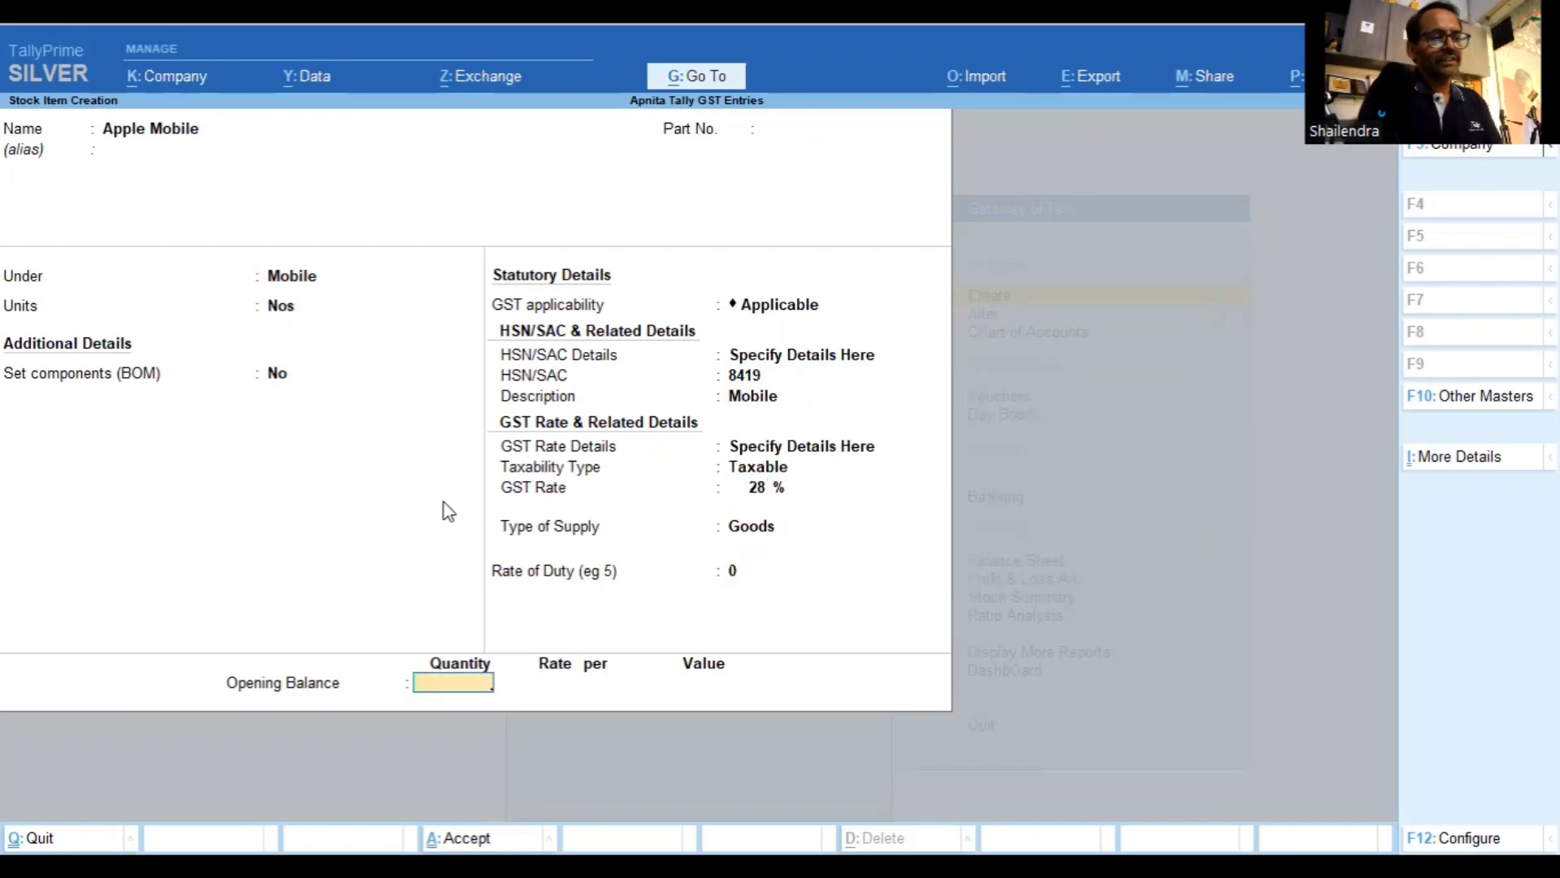
key("Return")
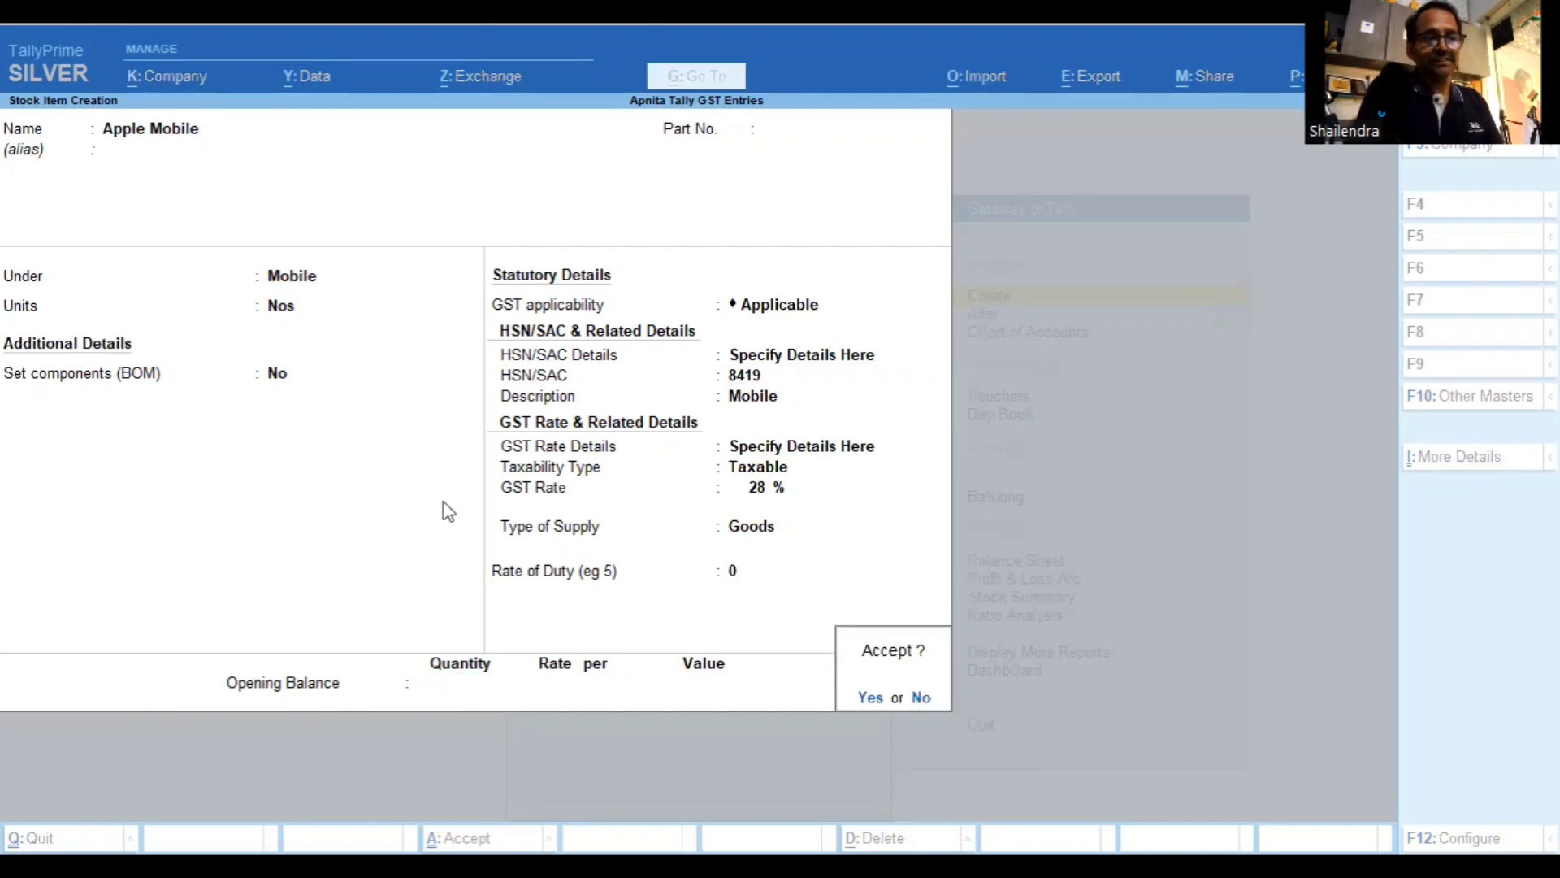
key("Return")
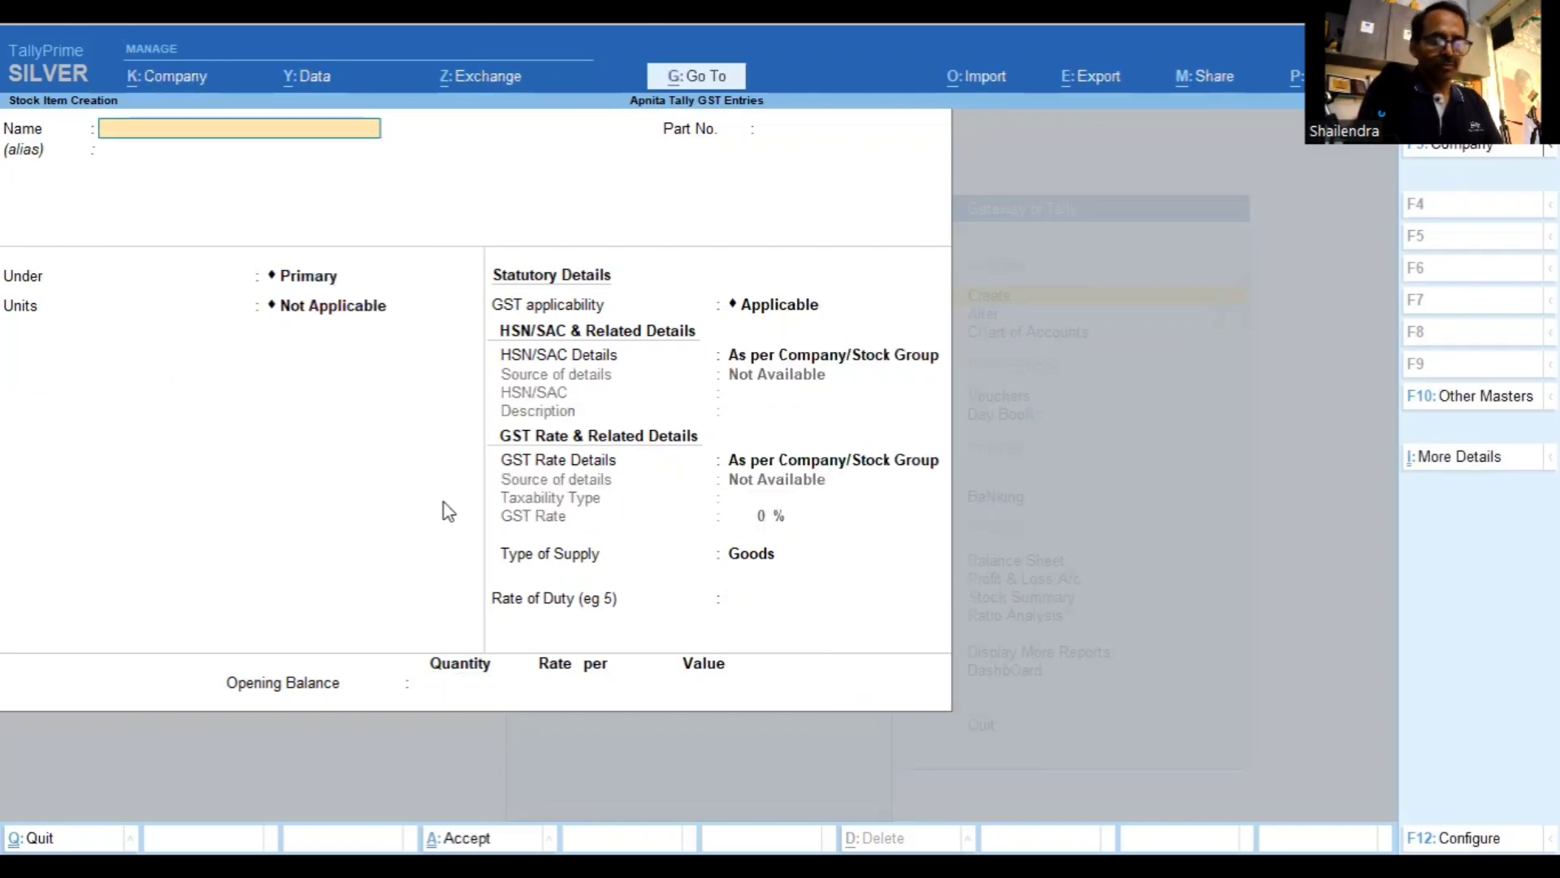
Quit stock item creation and return to the Gateway of Tally
key("Escape")
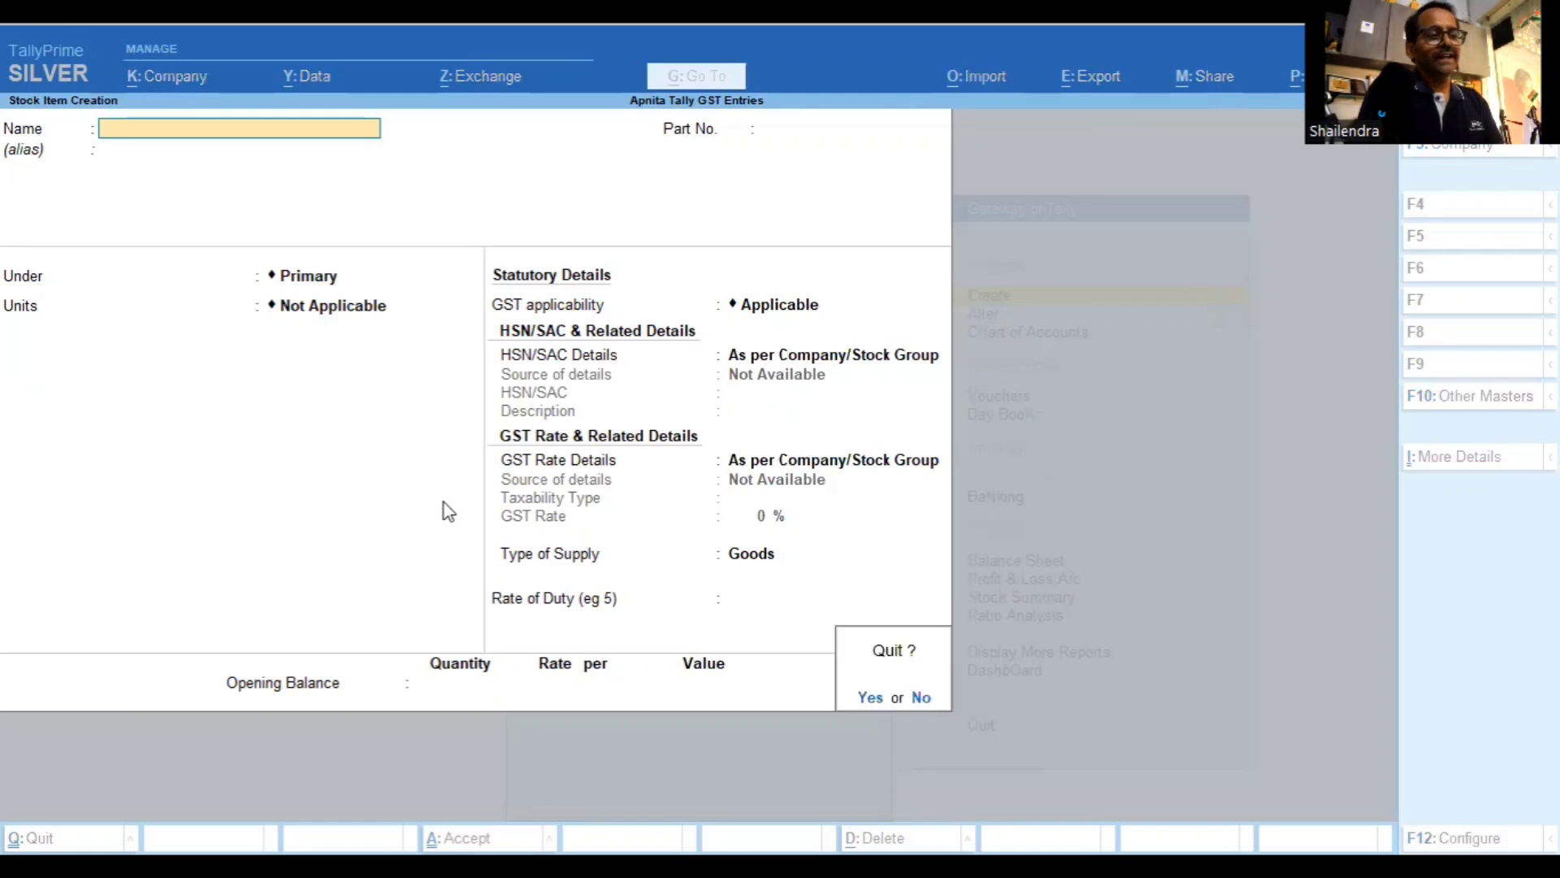
key("Return")
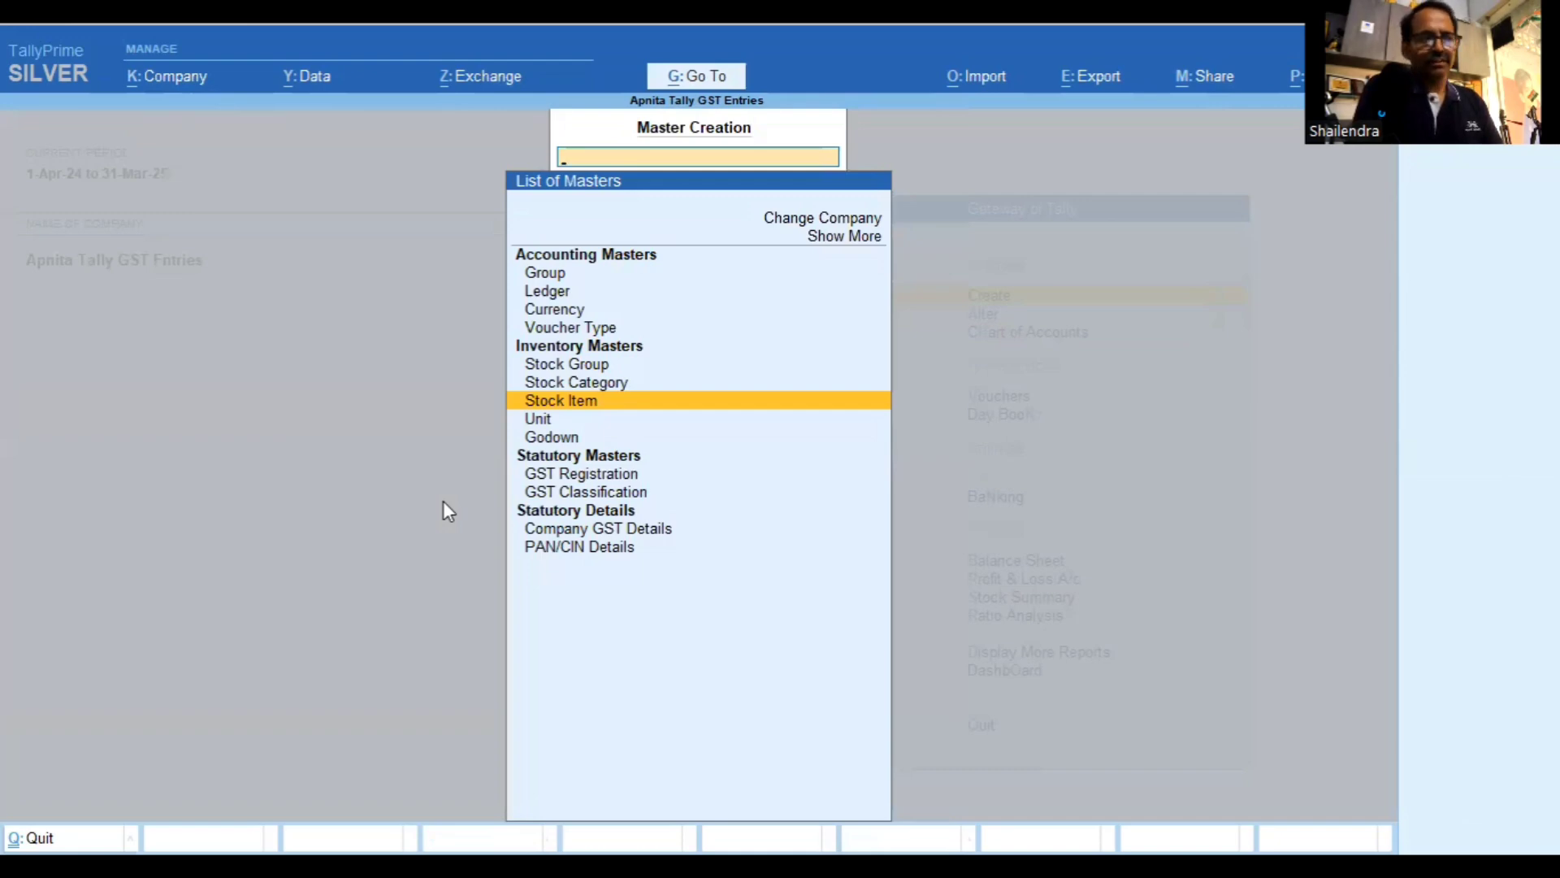
key("Escape")
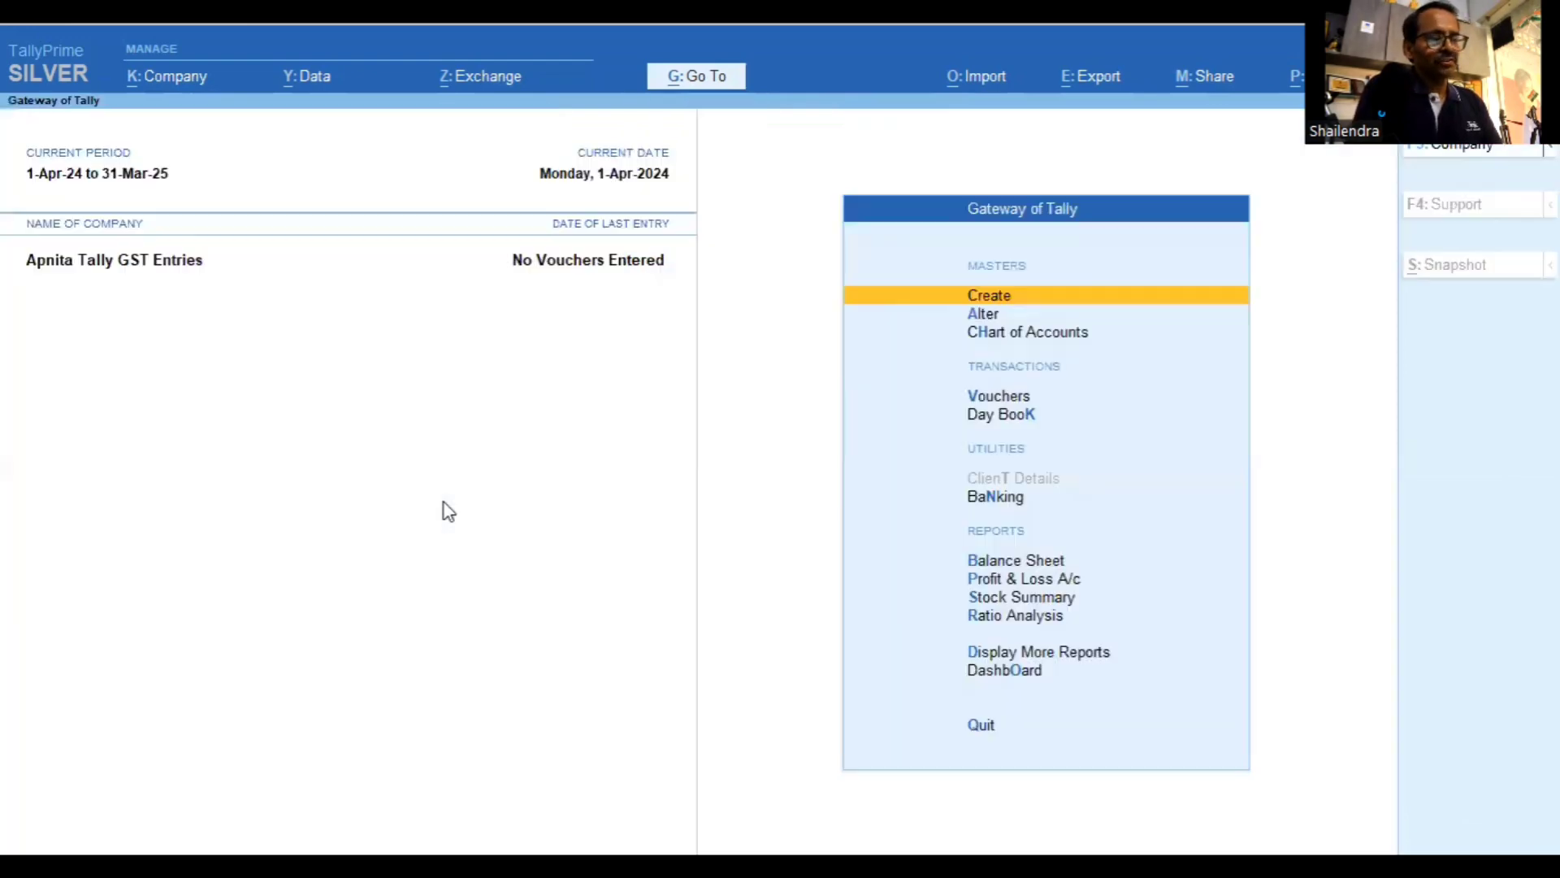
Start a Sales voucher with F8 and create a new party ledger with Alt+C
key("Down")
key("Down")
key("Down")
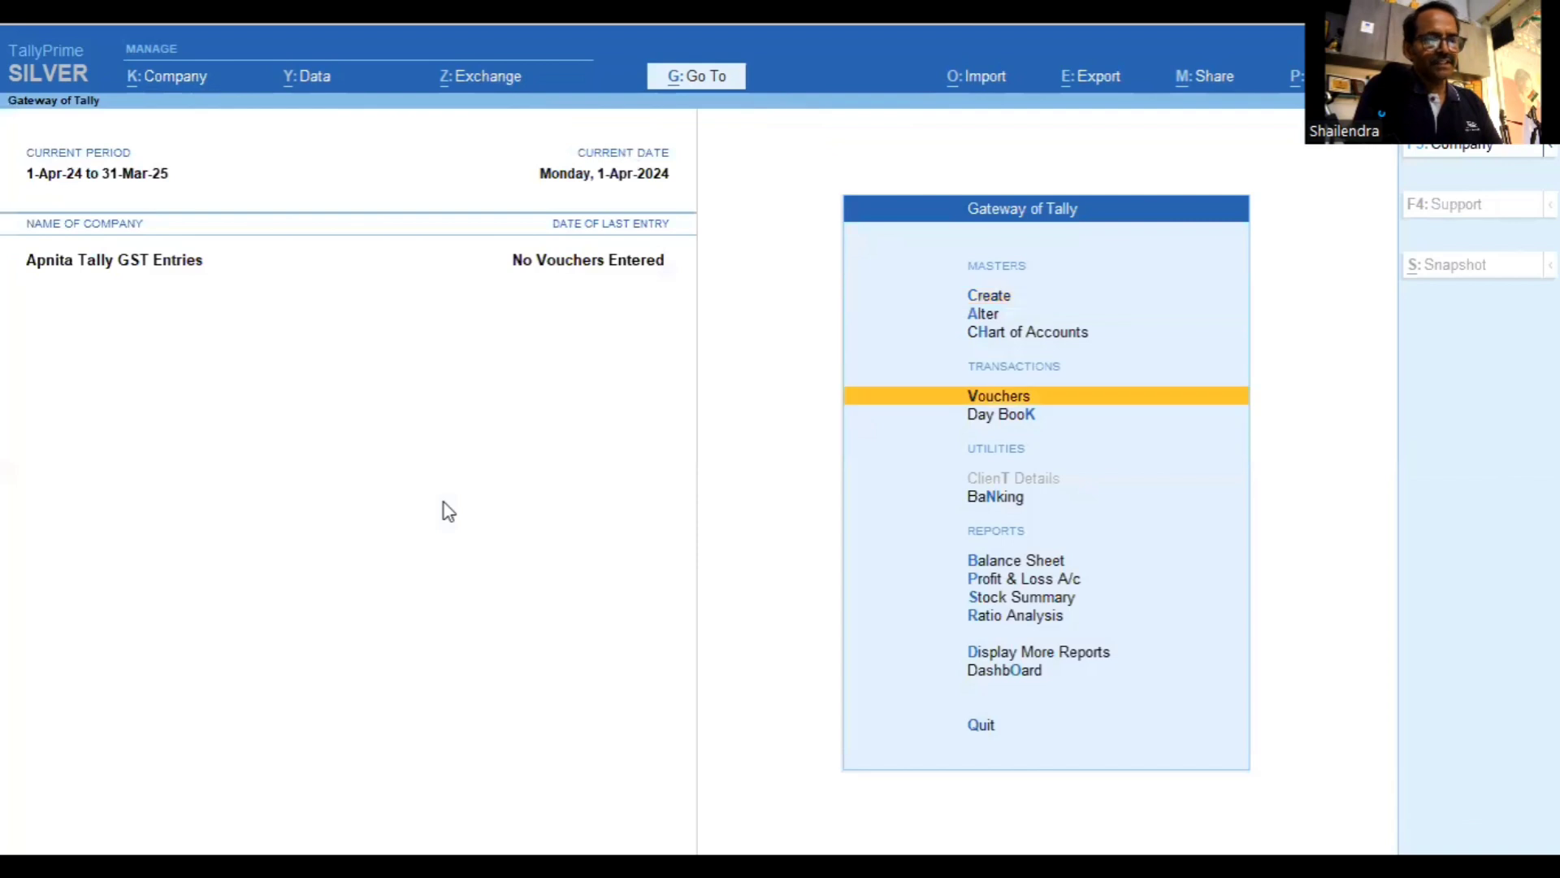
key("Return")
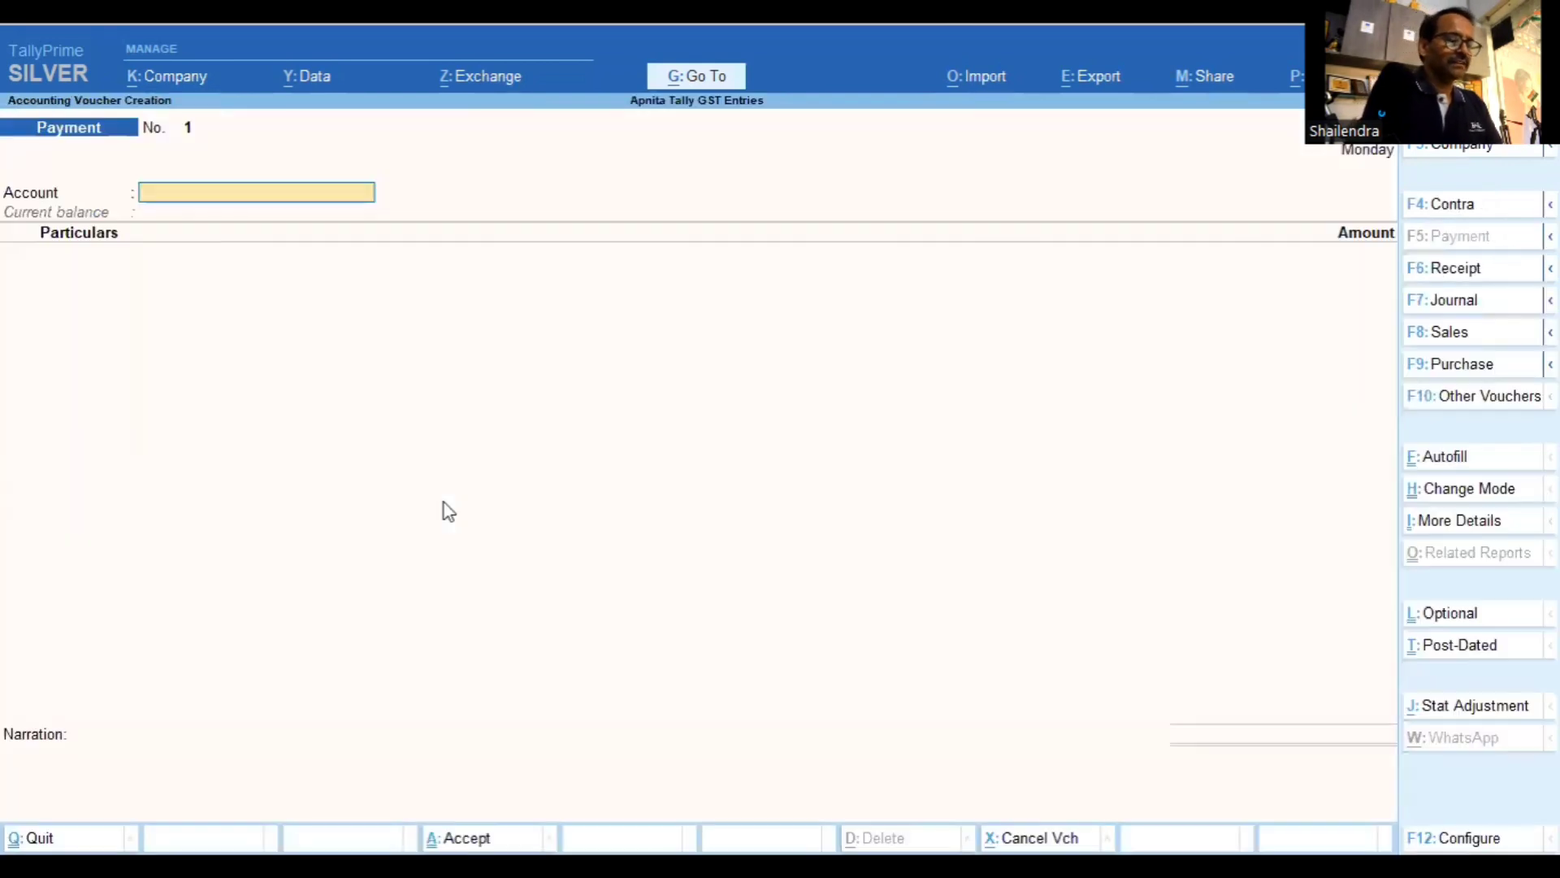
key("F8")
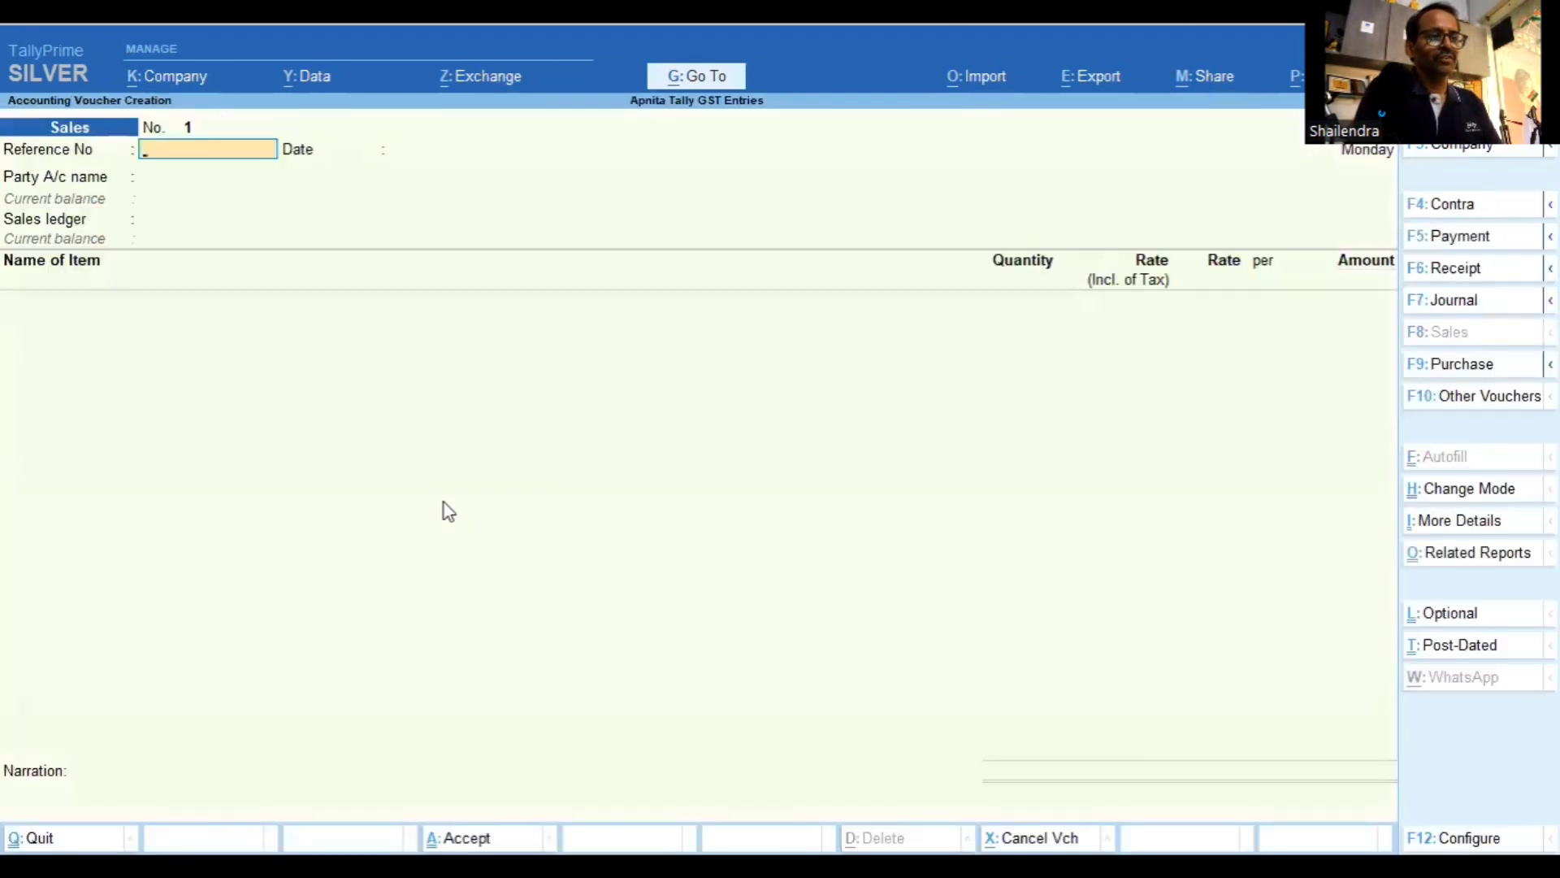
key("Return")
key("Return")
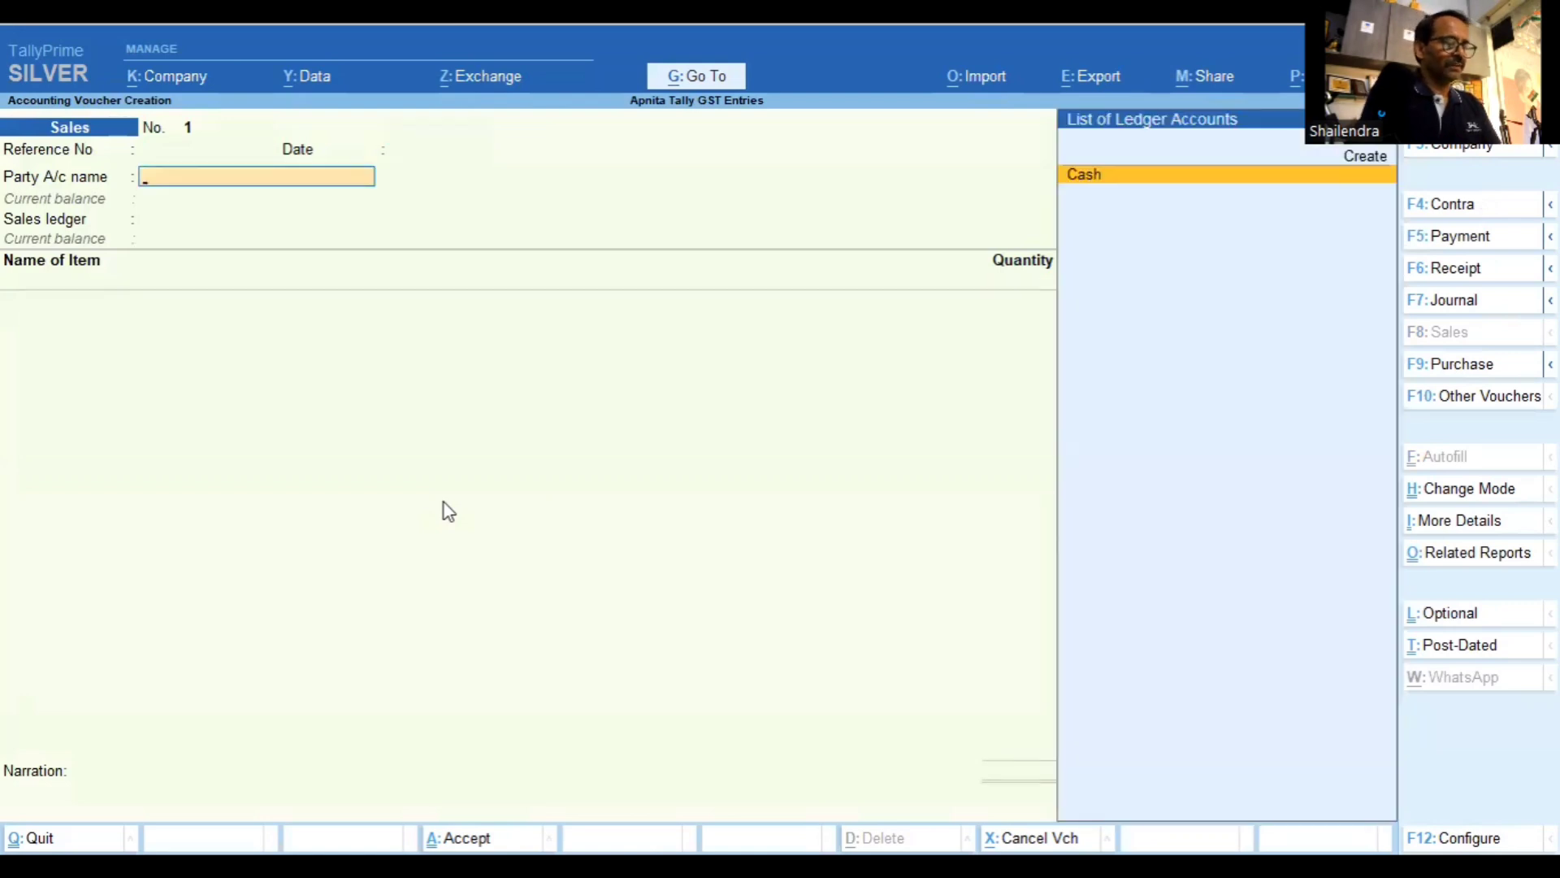
key("alt+c")
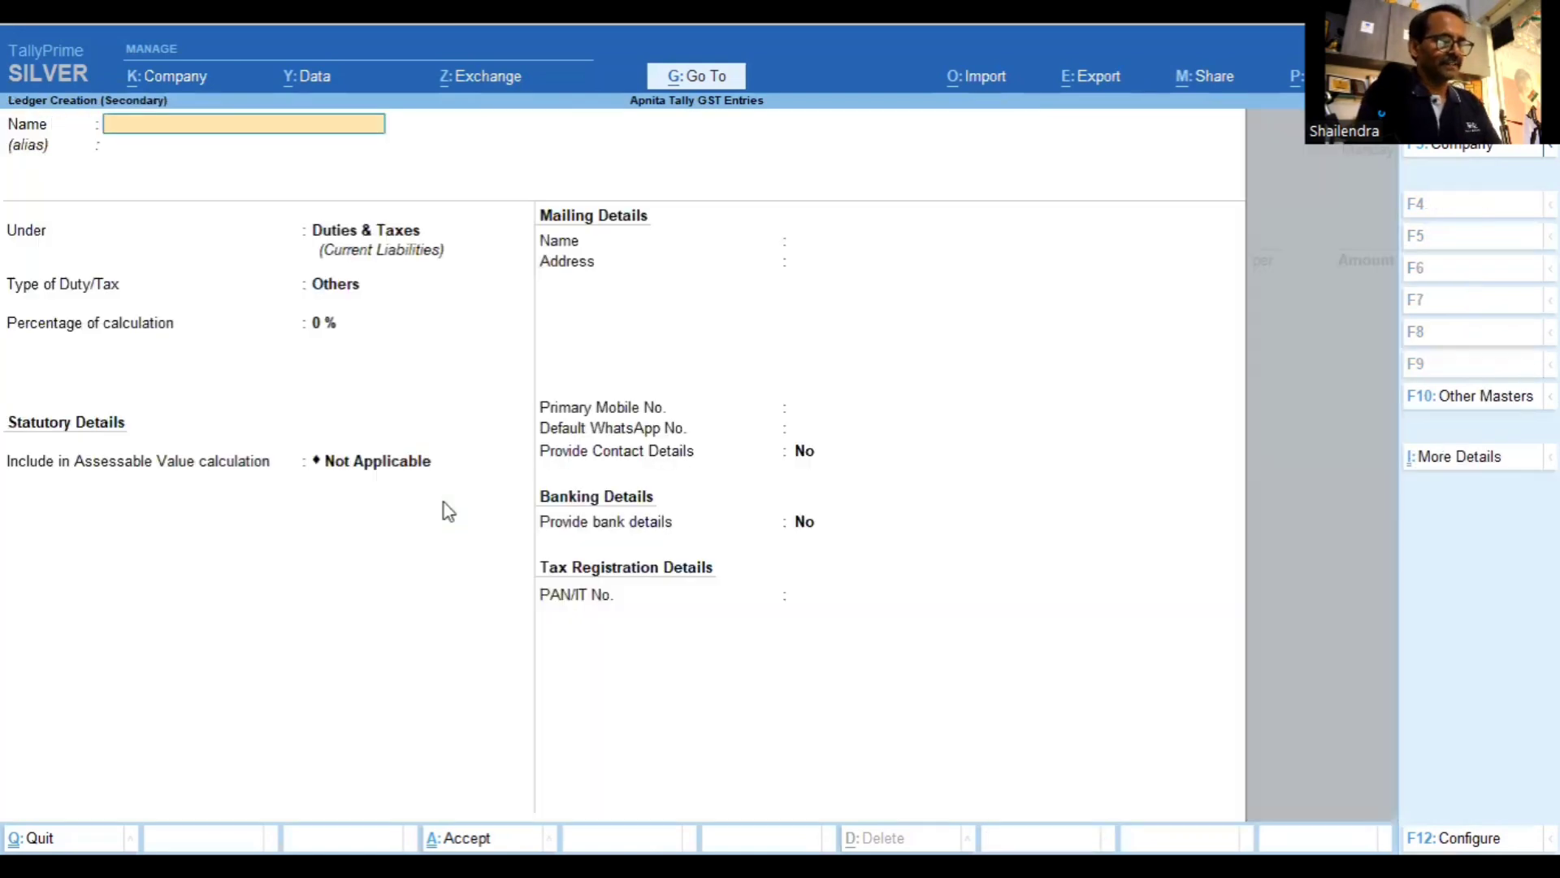
Name the new ledger ABC Customer and place it under Sundry Debtors
type("AB")
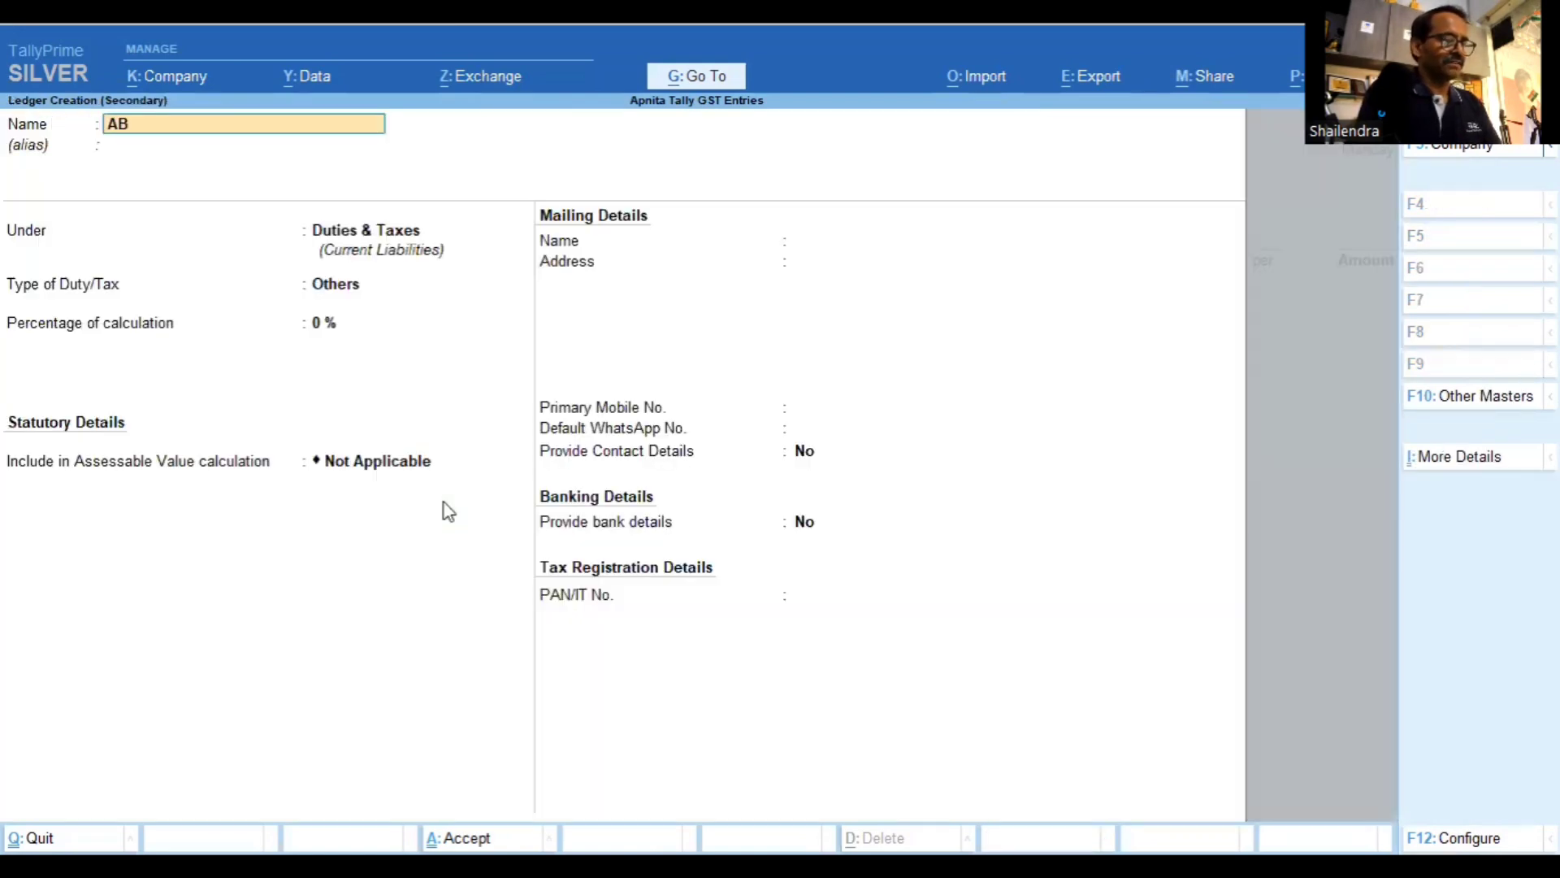
type("C Cus")
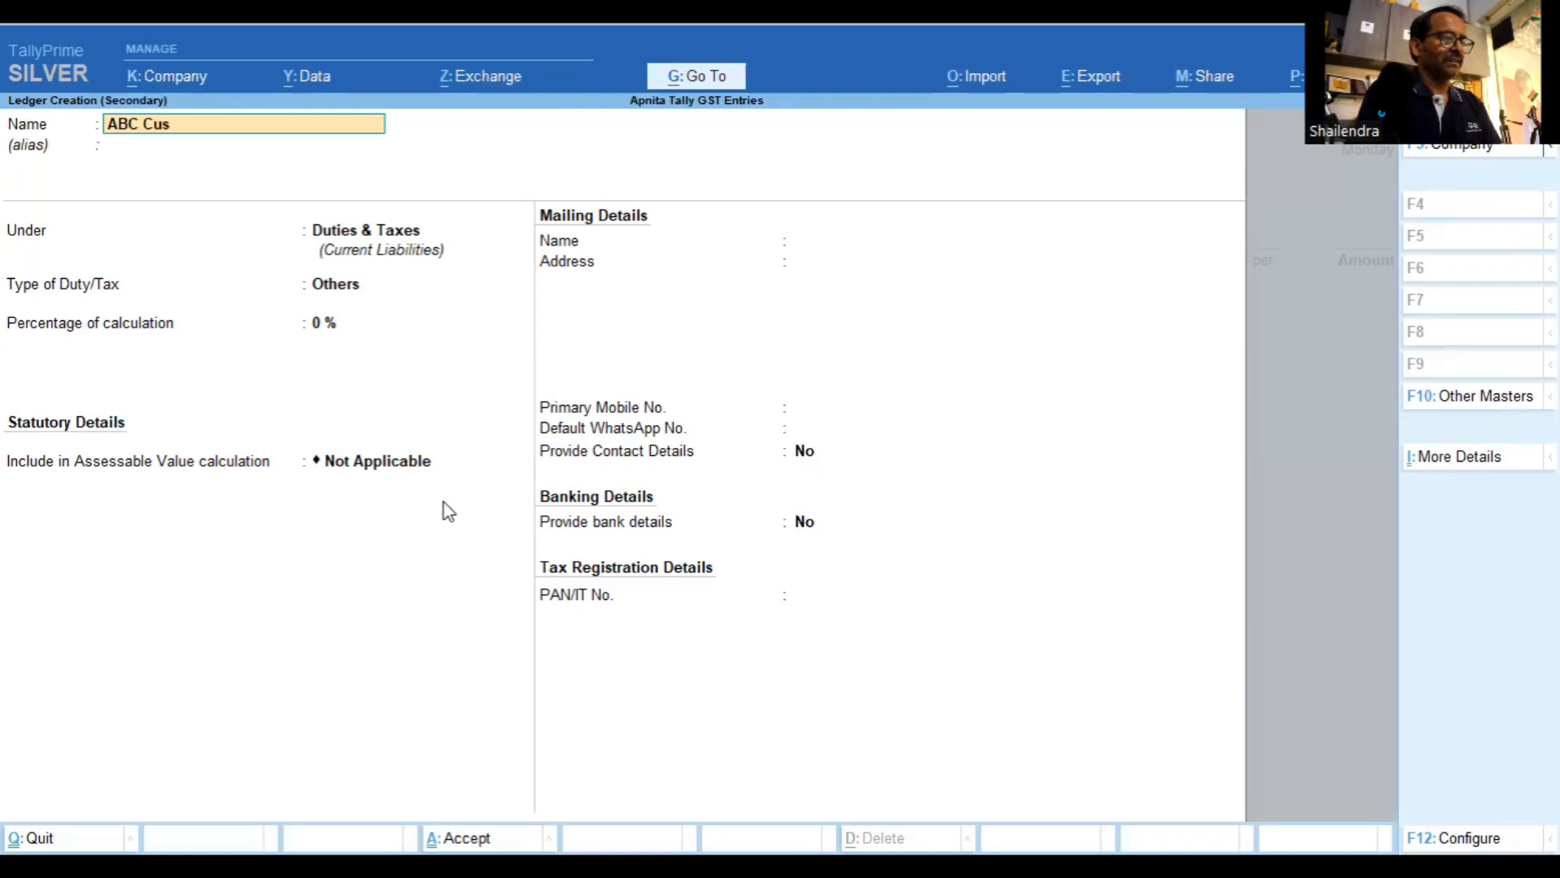
type("tone")
key("BackSpace")
key("BackSpace")
key("BackSpace")
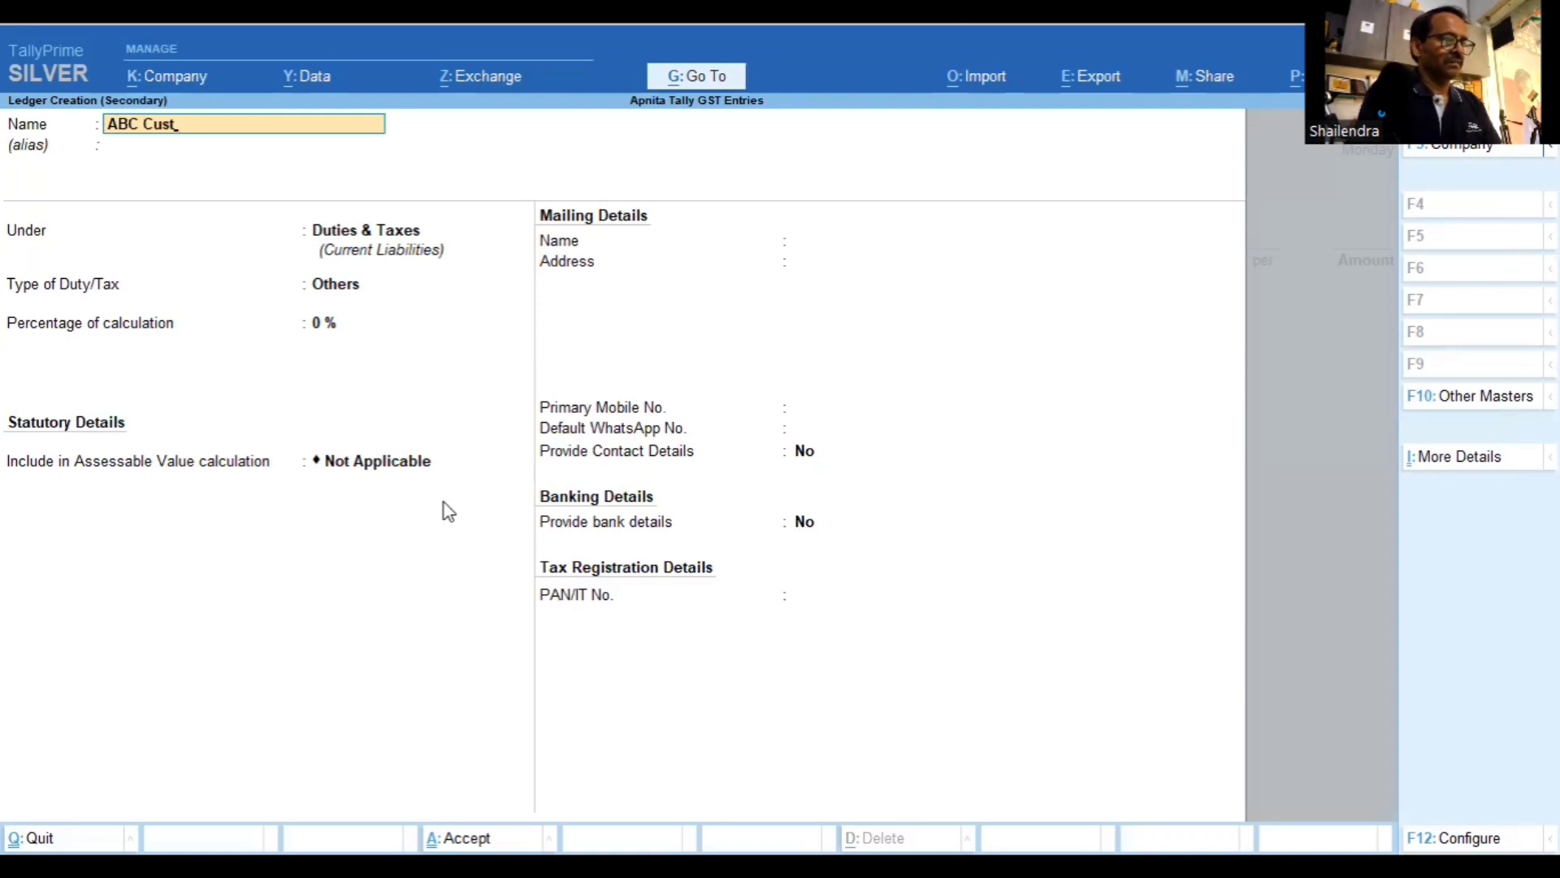
type("omer")
key("Return")
key("Return")
type("Sund")
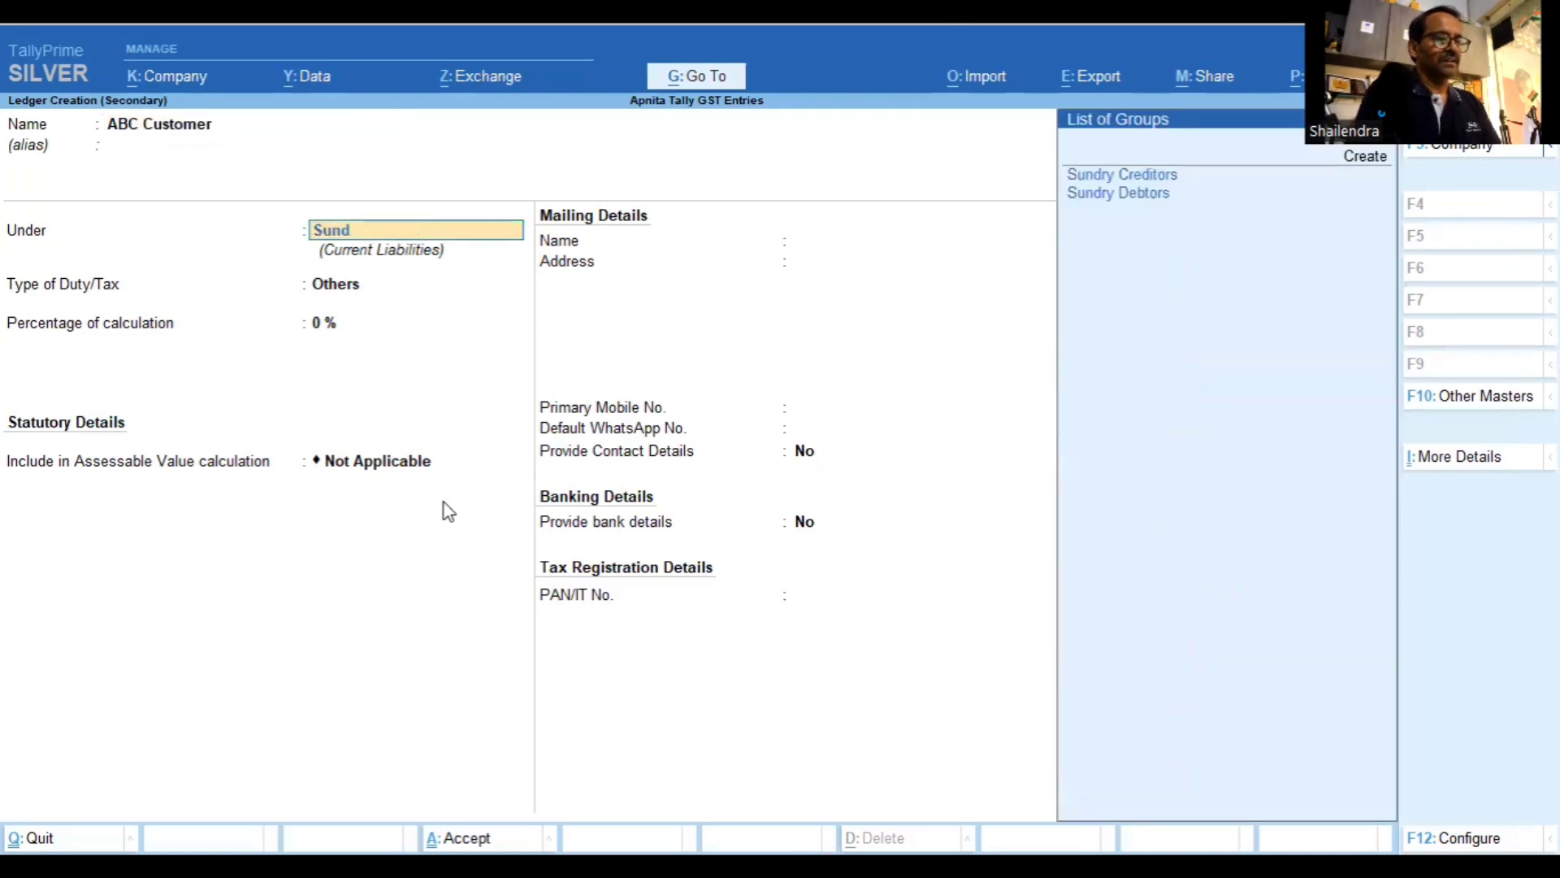
key("Down")
key("Return")
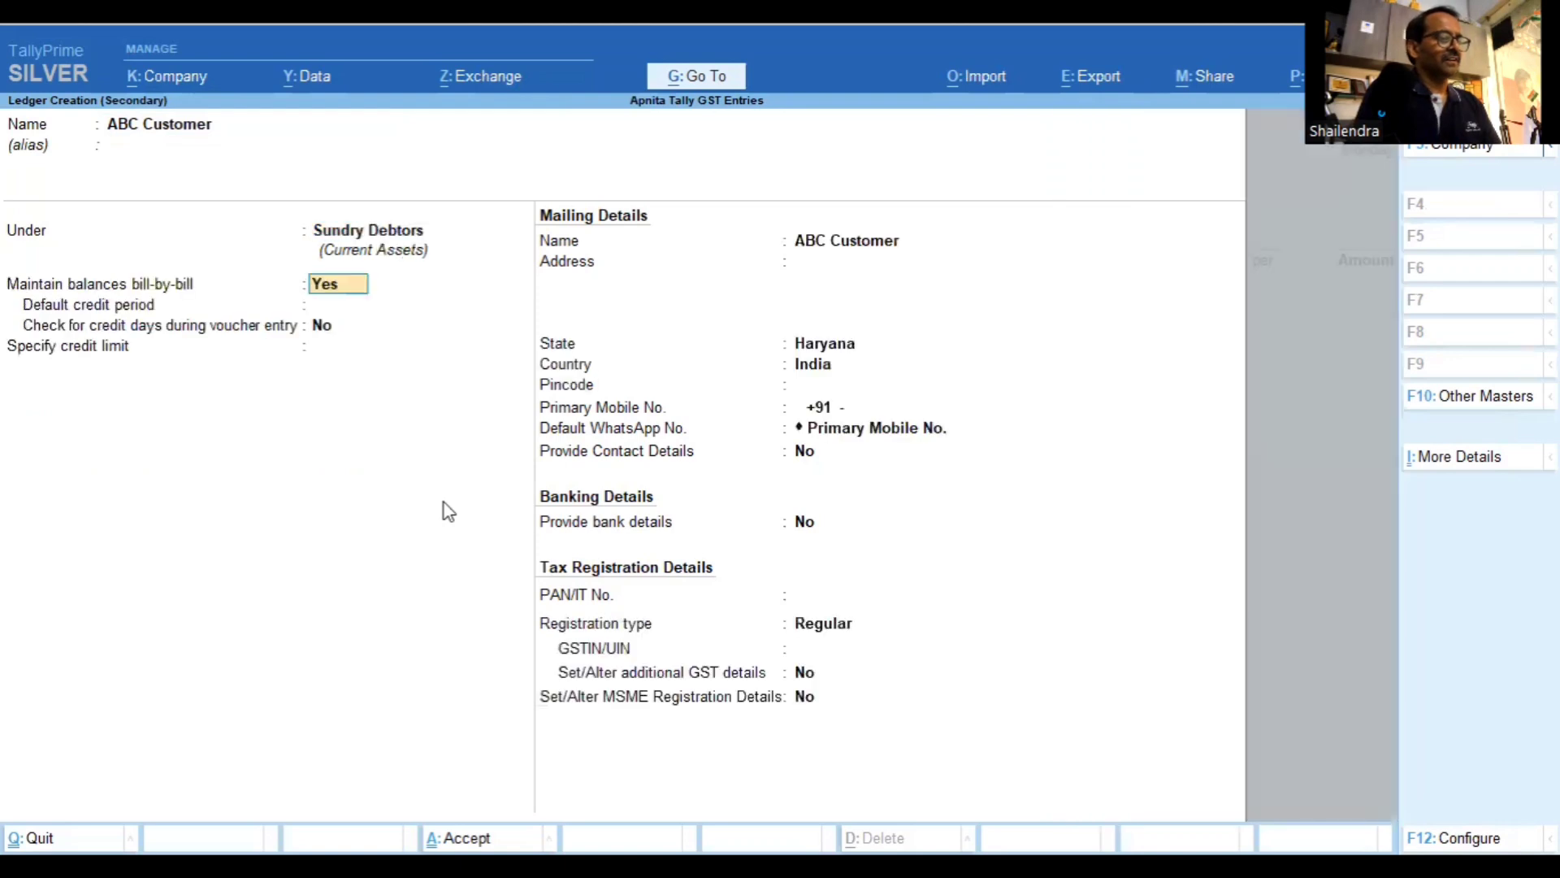
key("Return")
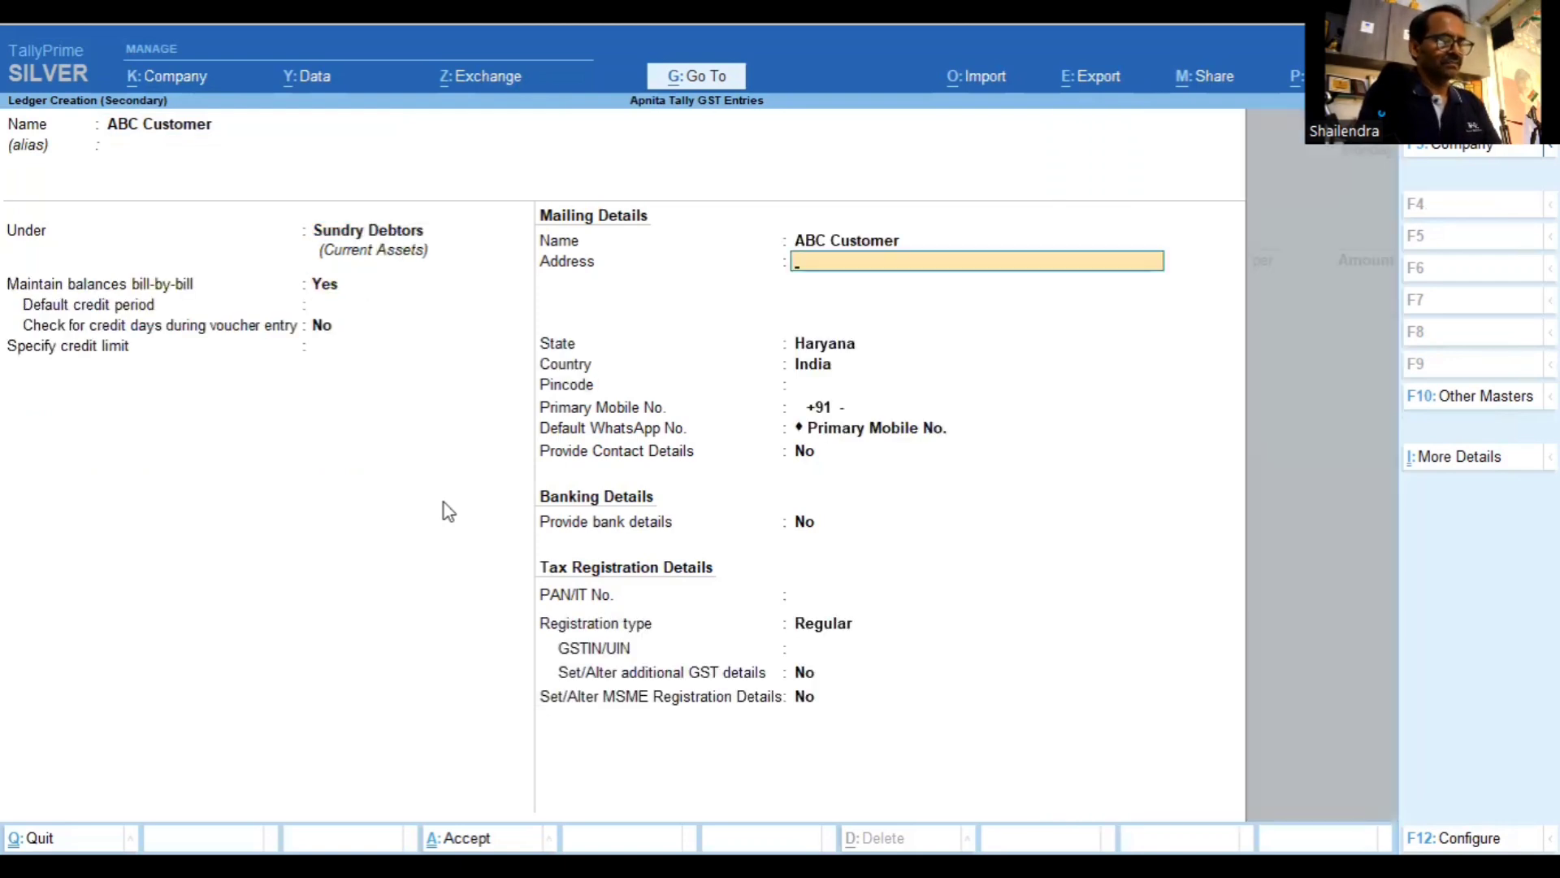
Enter address lines Sector03 and Rewari, keep state Haryana, and set pincode 123401
type("Sector")
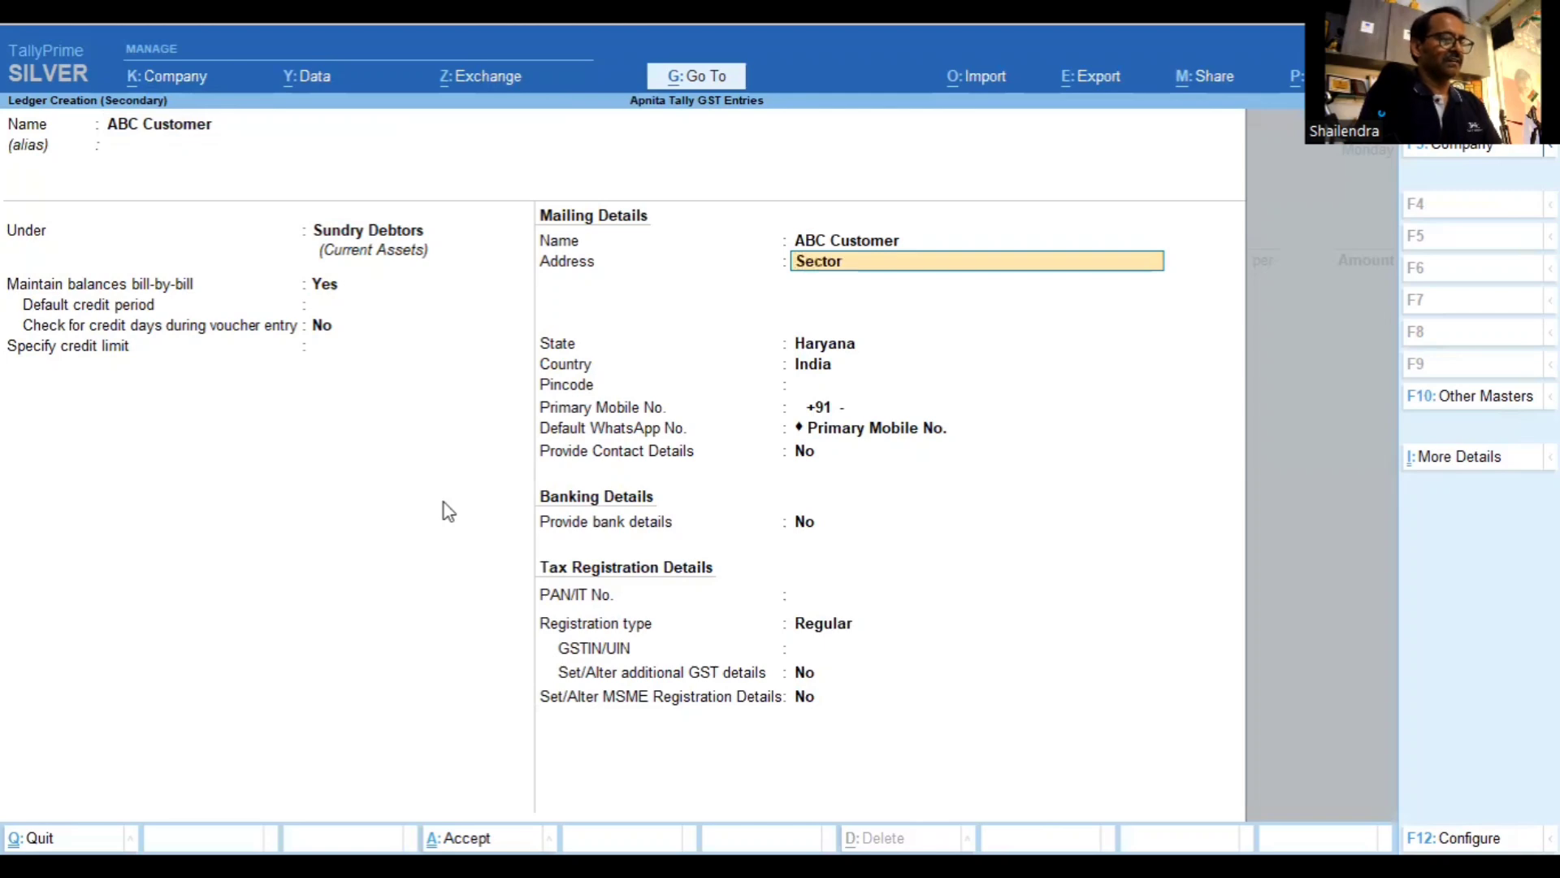
type("03")
key("Return")
key("Return")
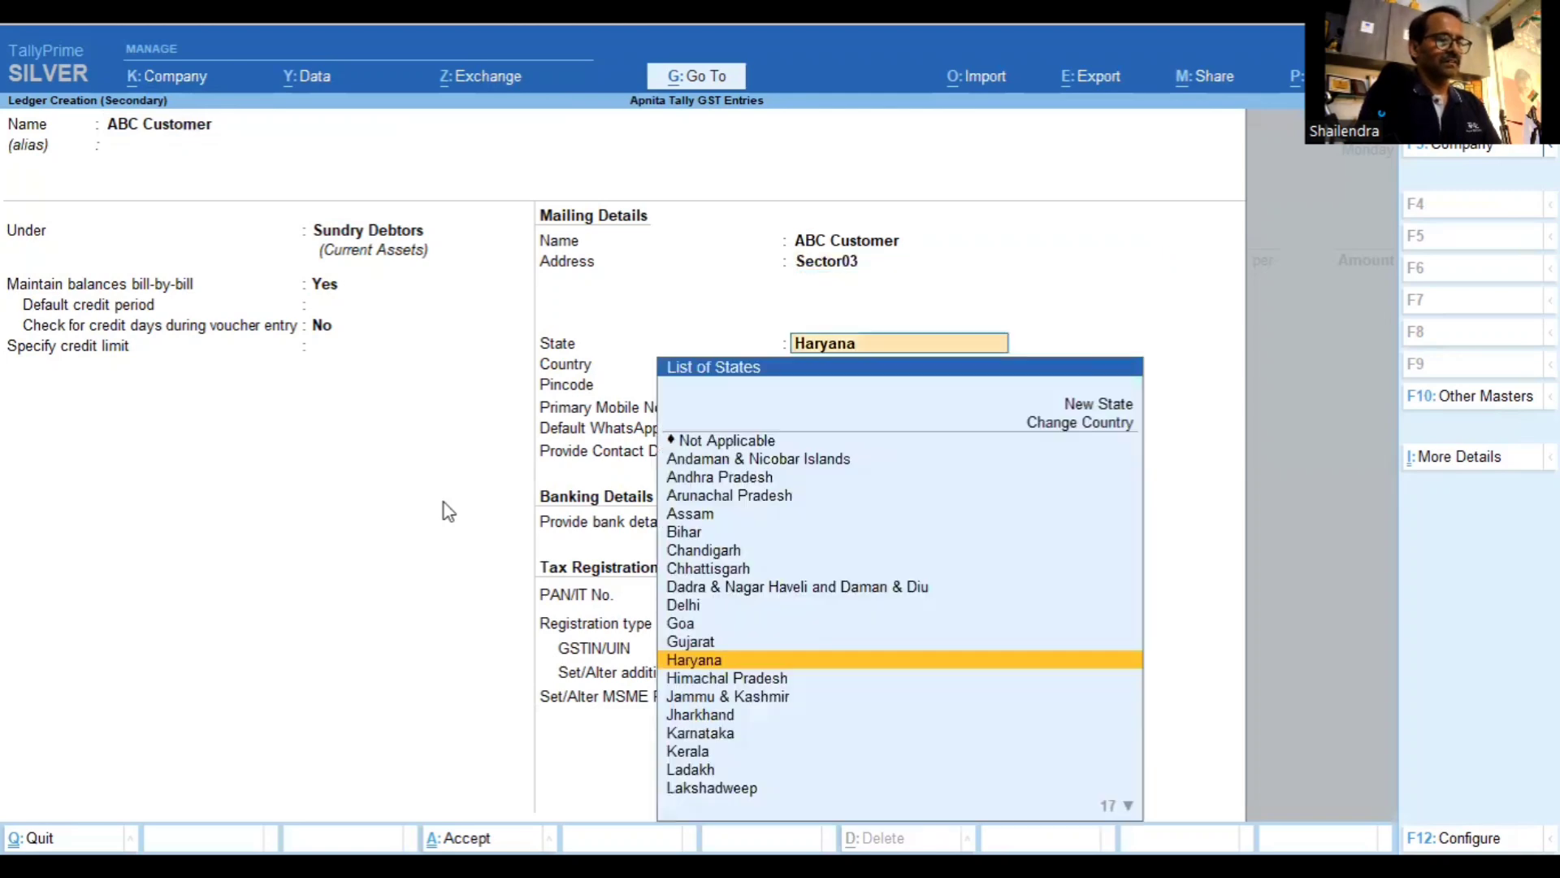
key("BackSpace")
key("Return")
type("Rewari")
key("Return")
key("Return")
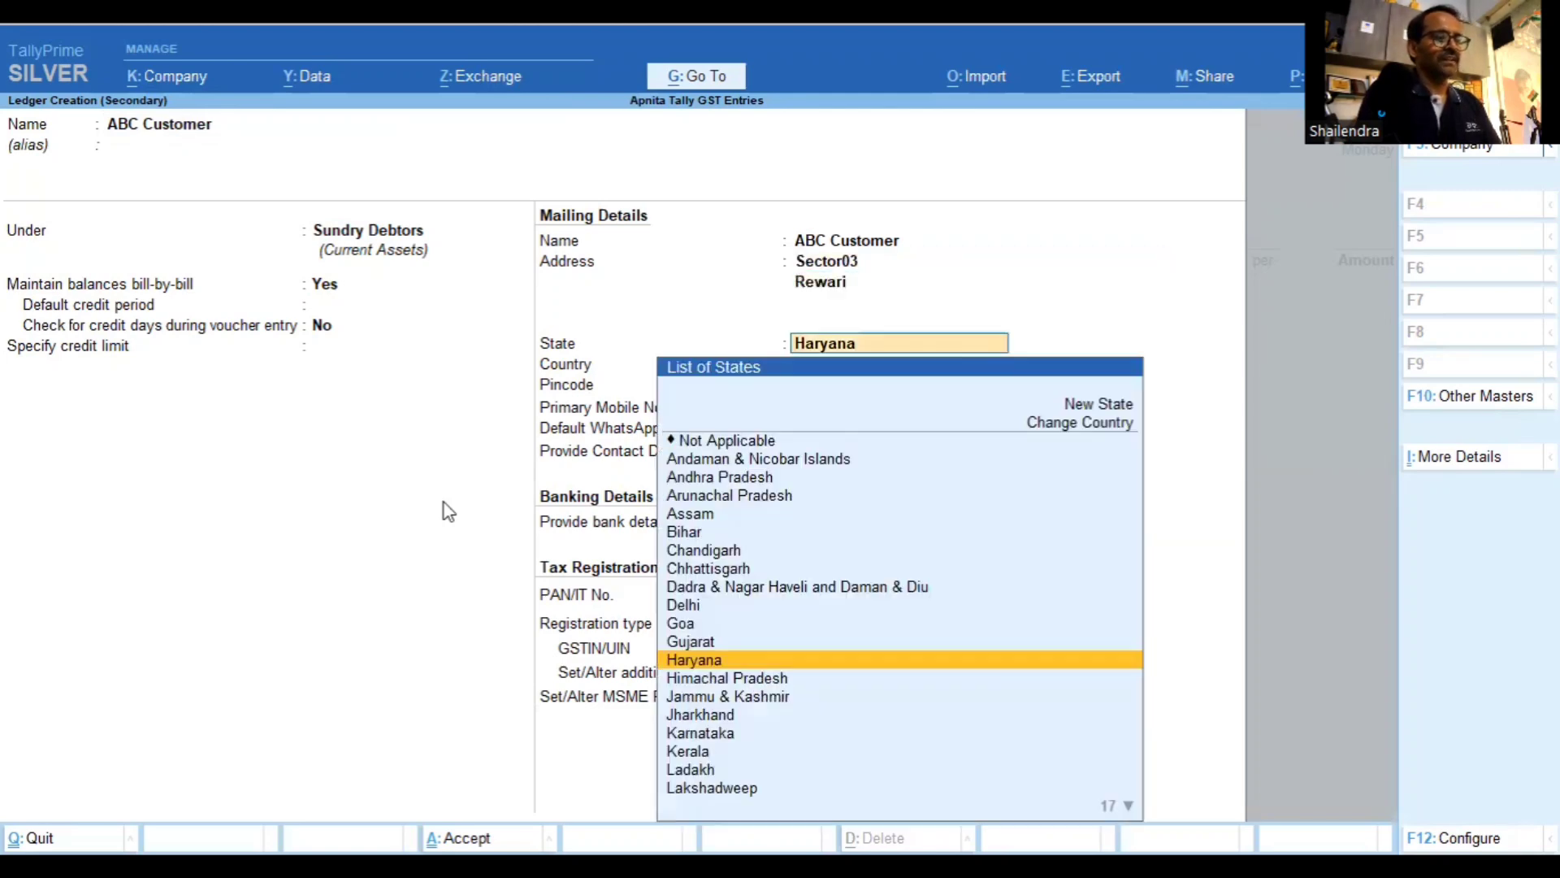
key("Return")
key("Return")
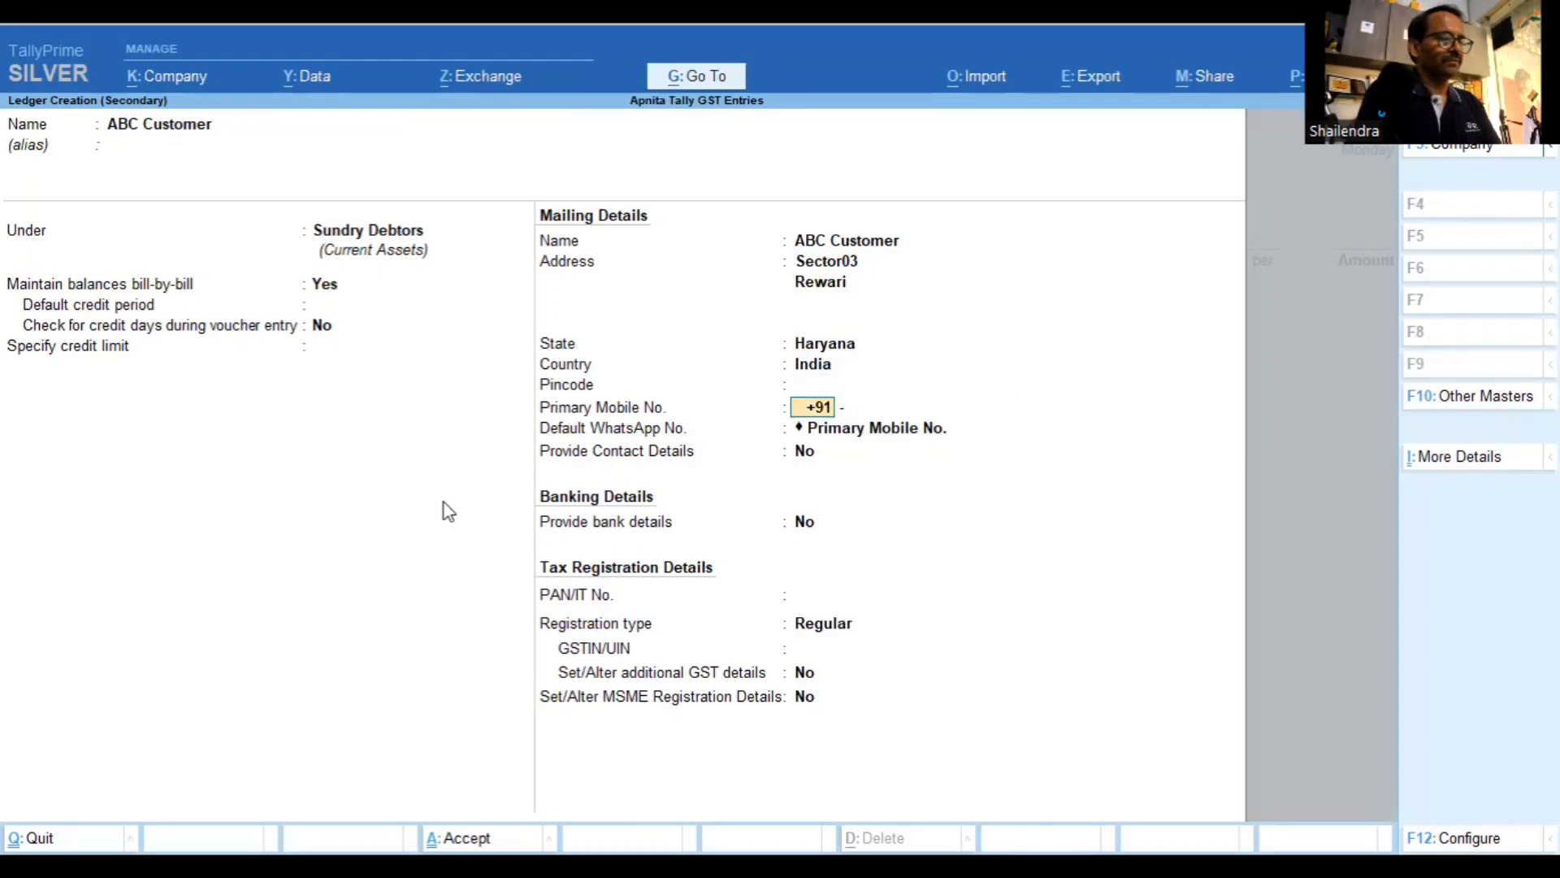
key("BackSpace")
key("BackSpace")
key("Return")
type("1")
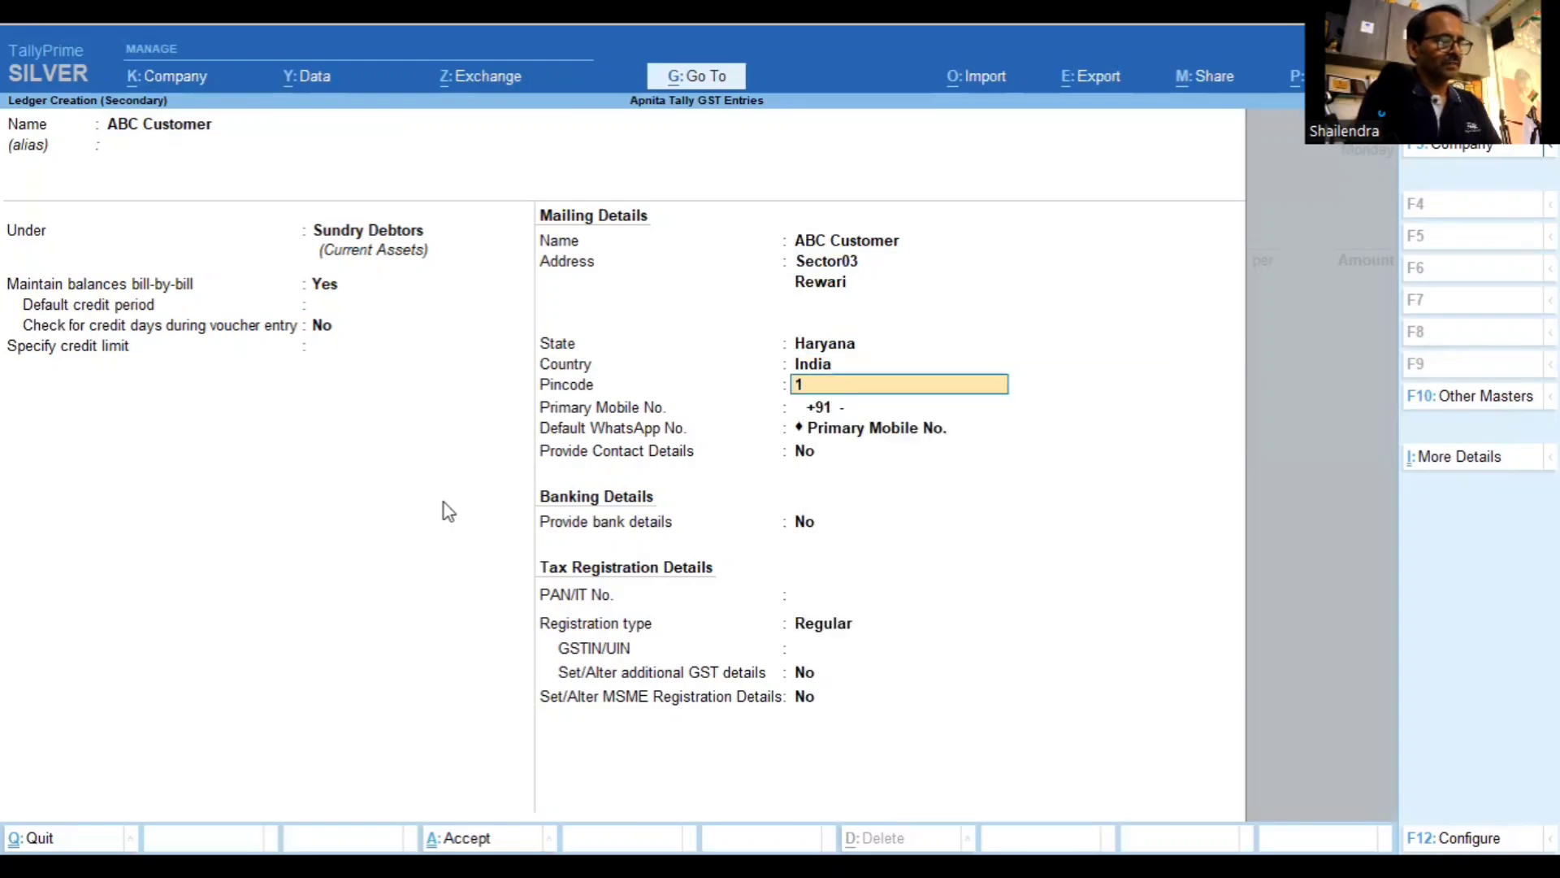
type("23401")
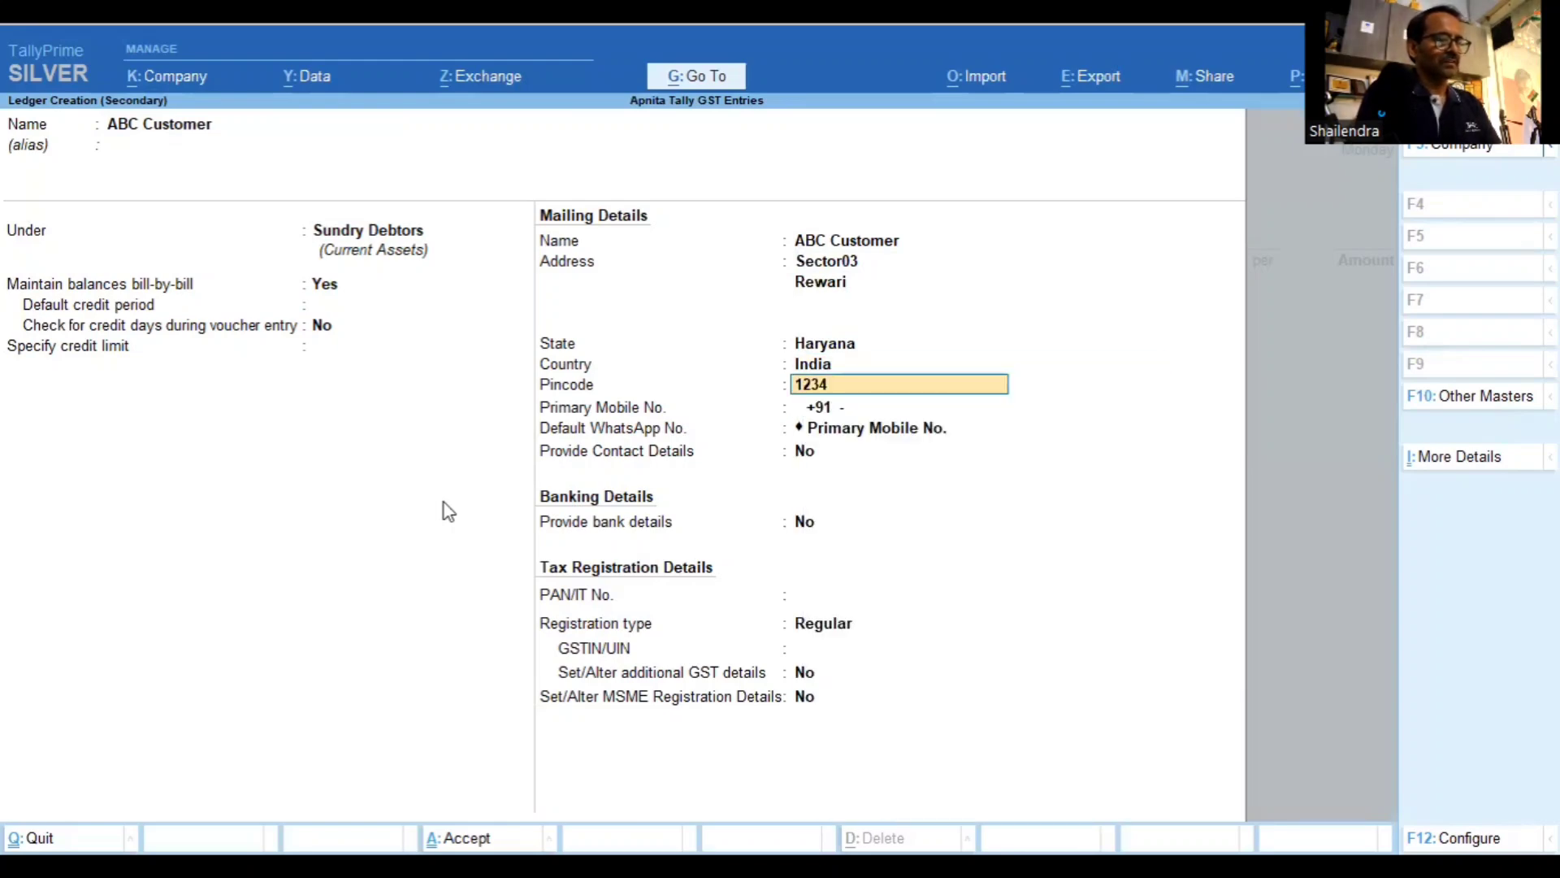
key("Return")
key("Return")
key("Return")
key("Return")
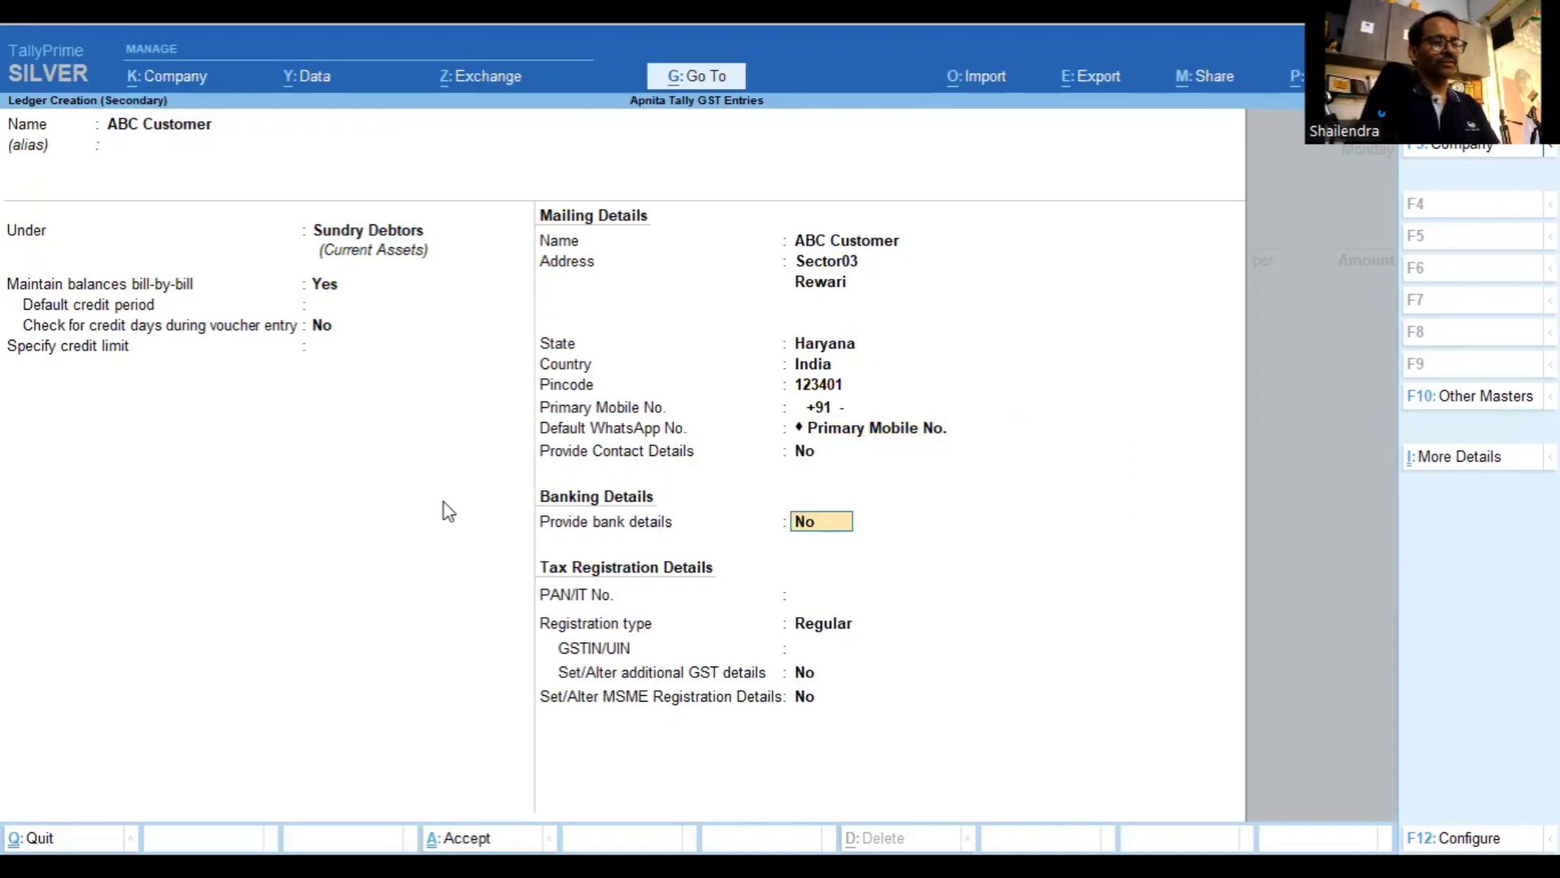
key("Return")
key("Return")
key("Return")
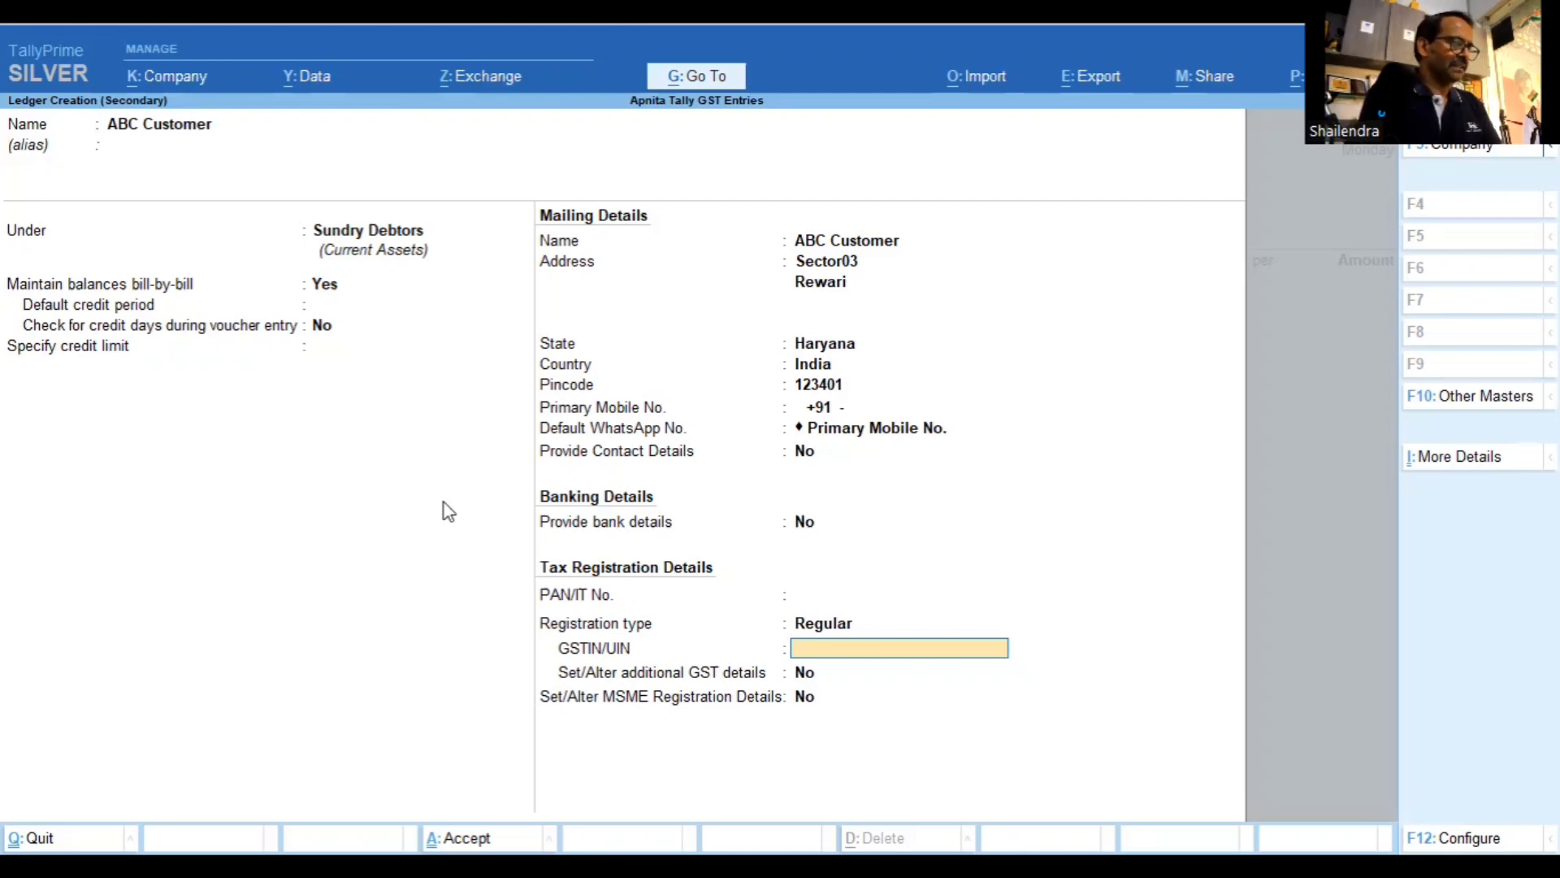
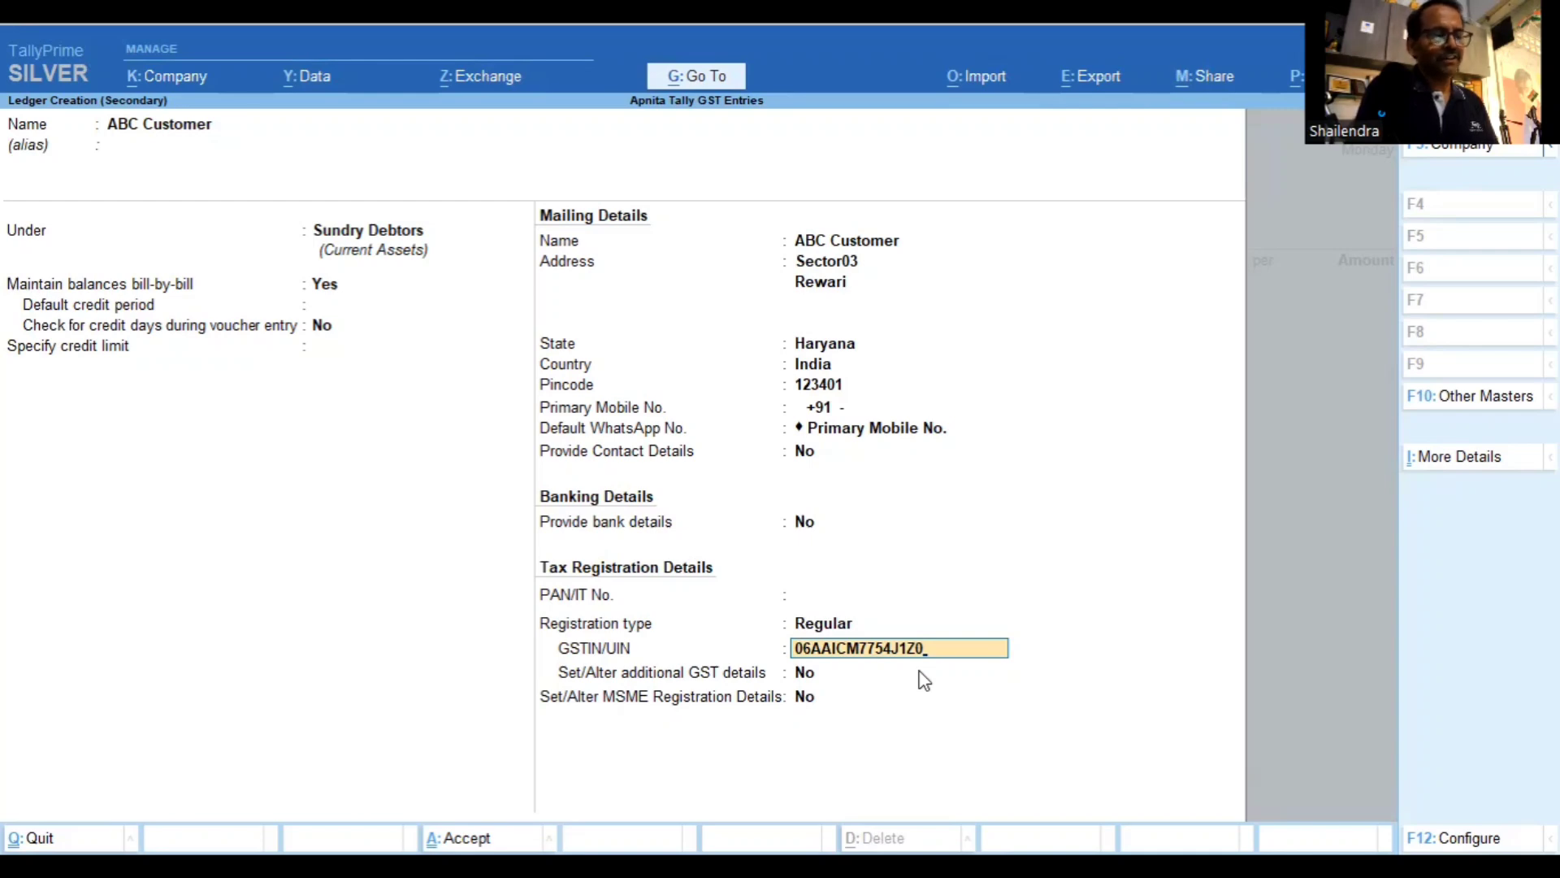
Enter the customer's GSTIN, fixing the invalid final character after the warning
key("Return")
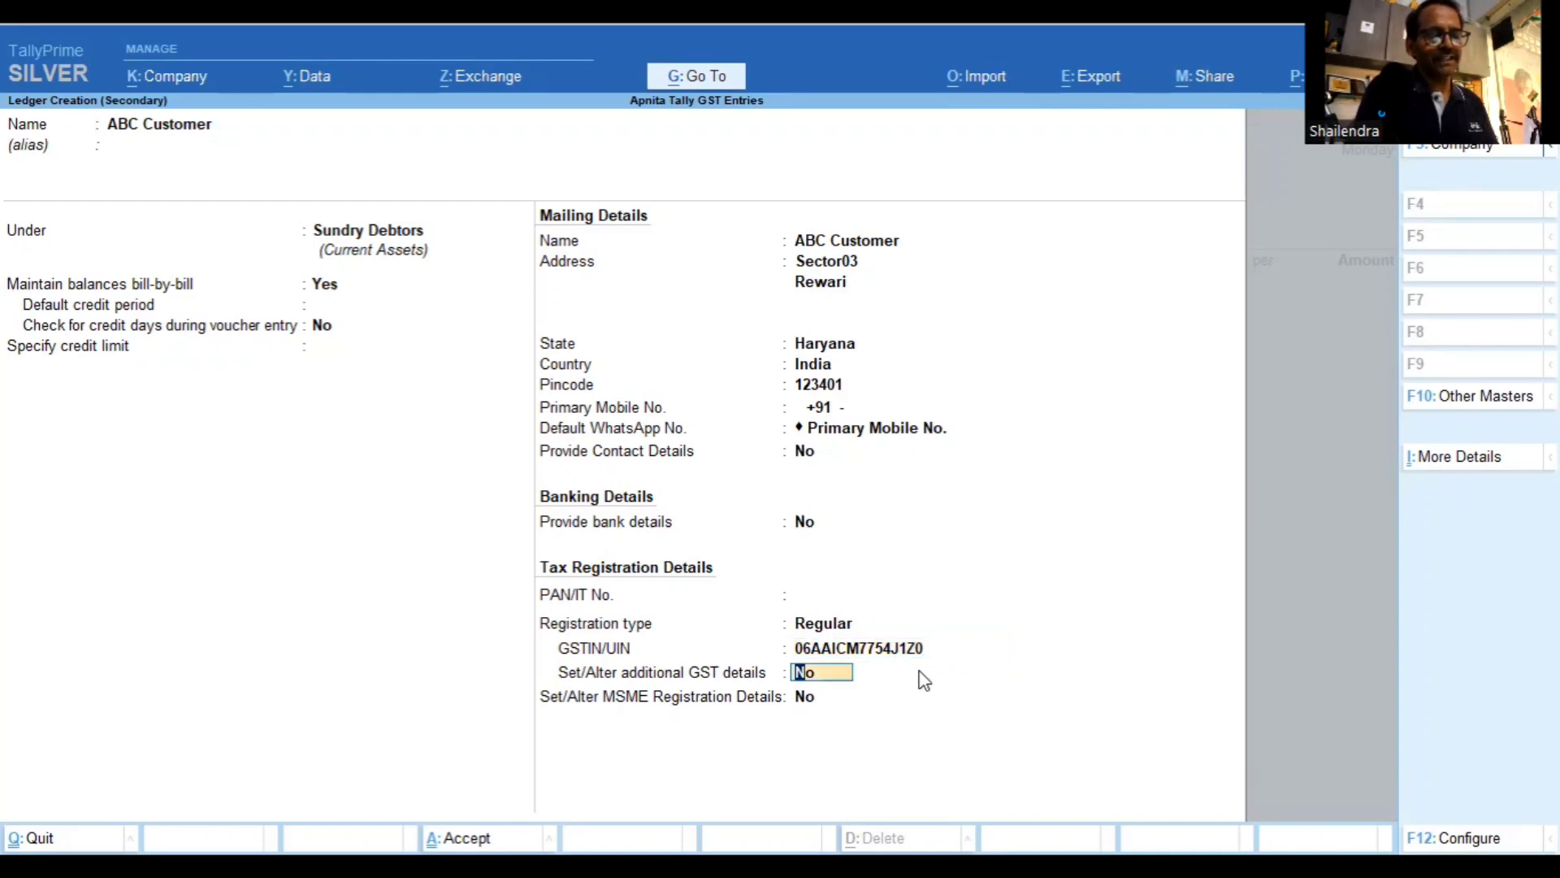
key("Up")
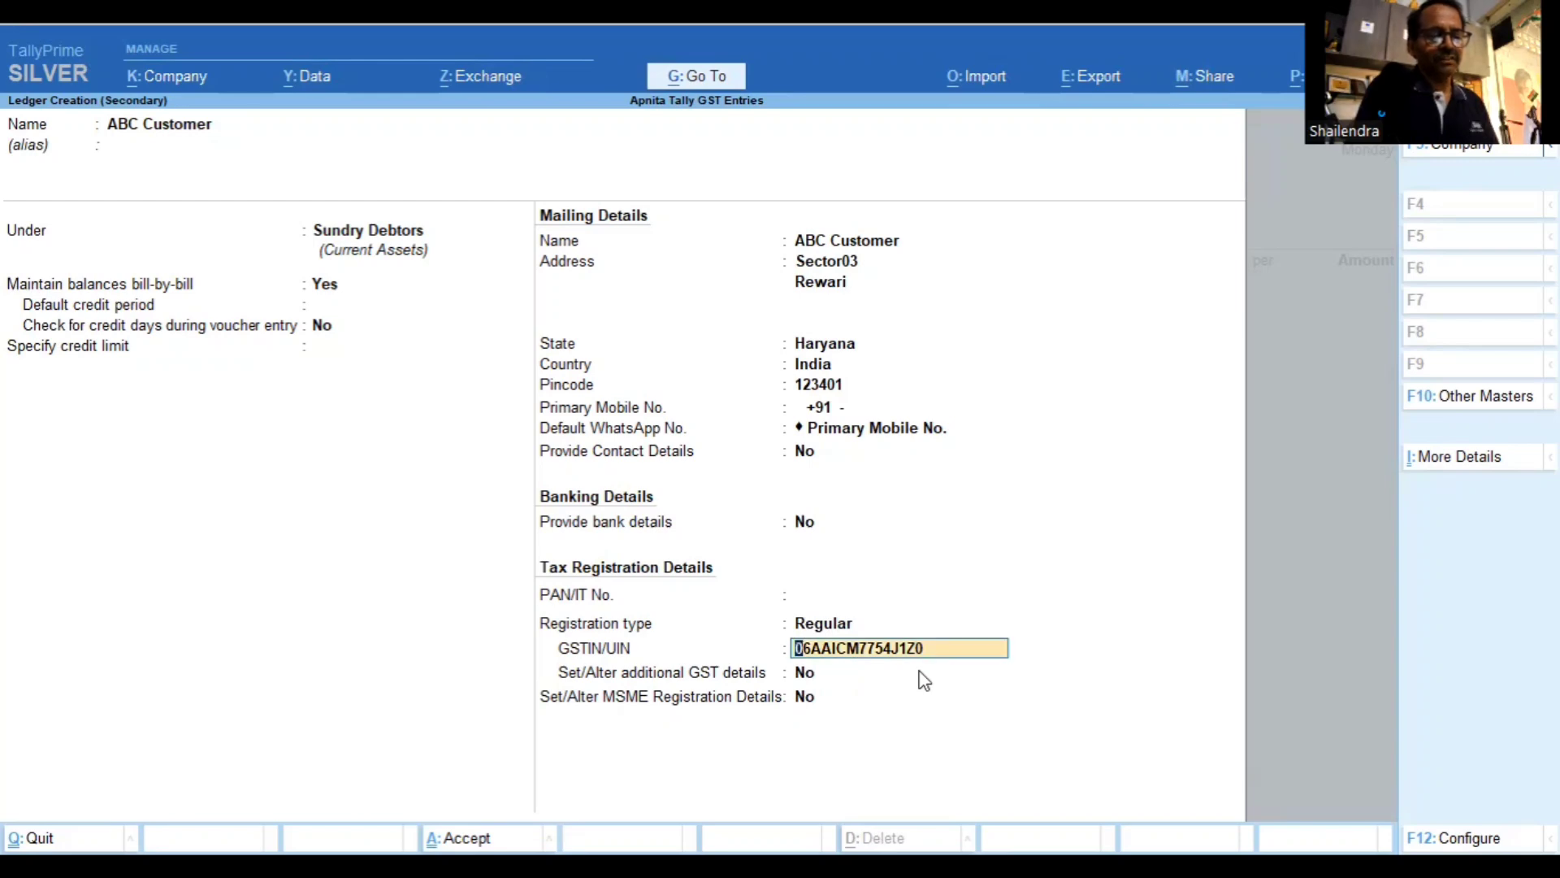
key("BackSpace")
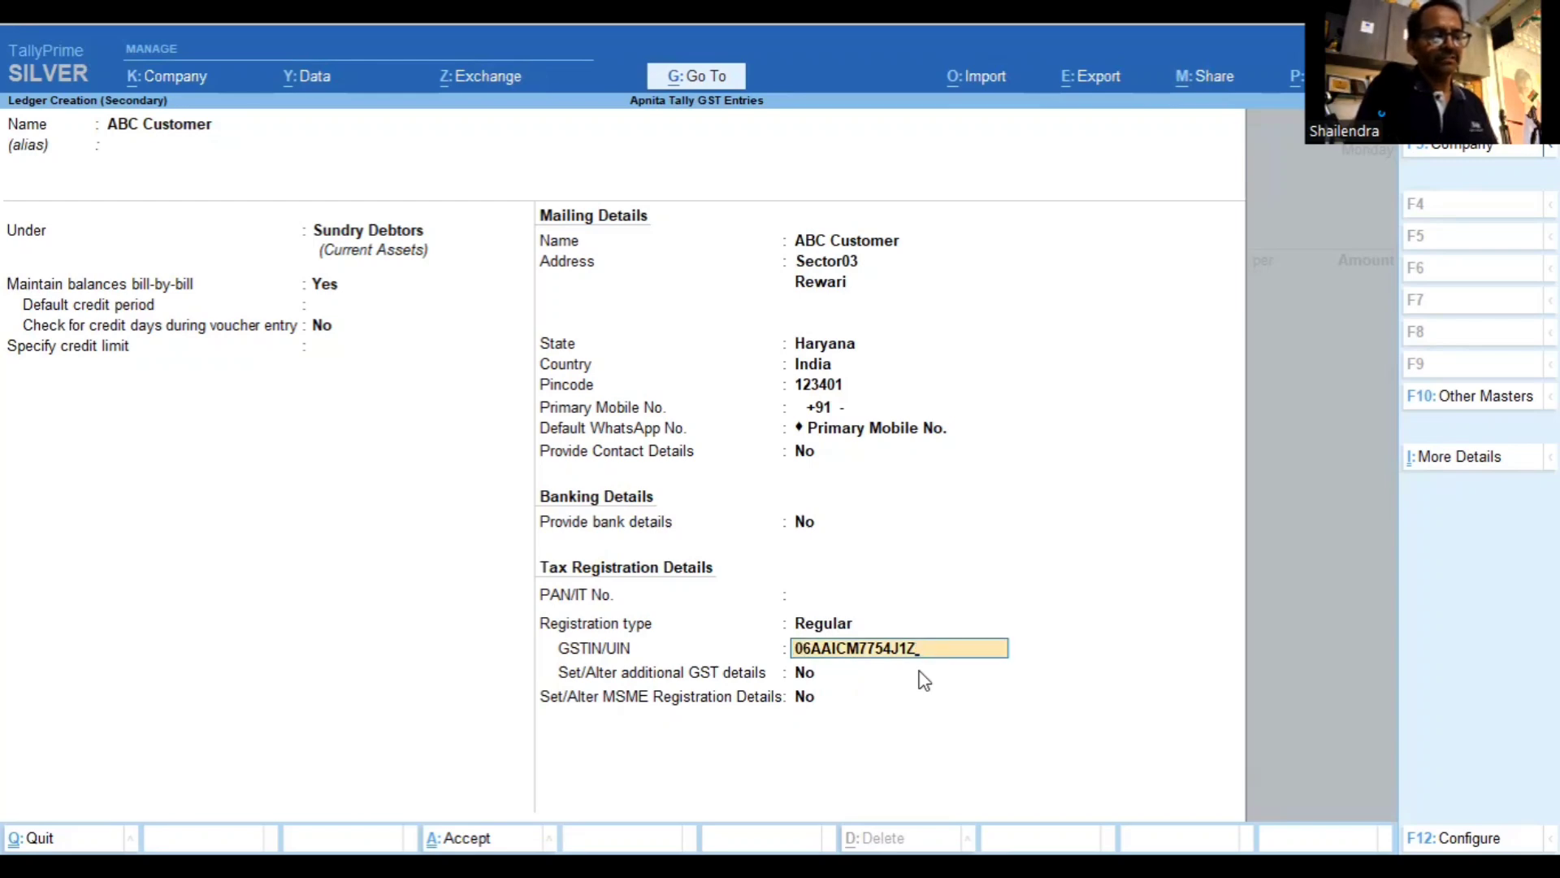
type("O")
key("Return")
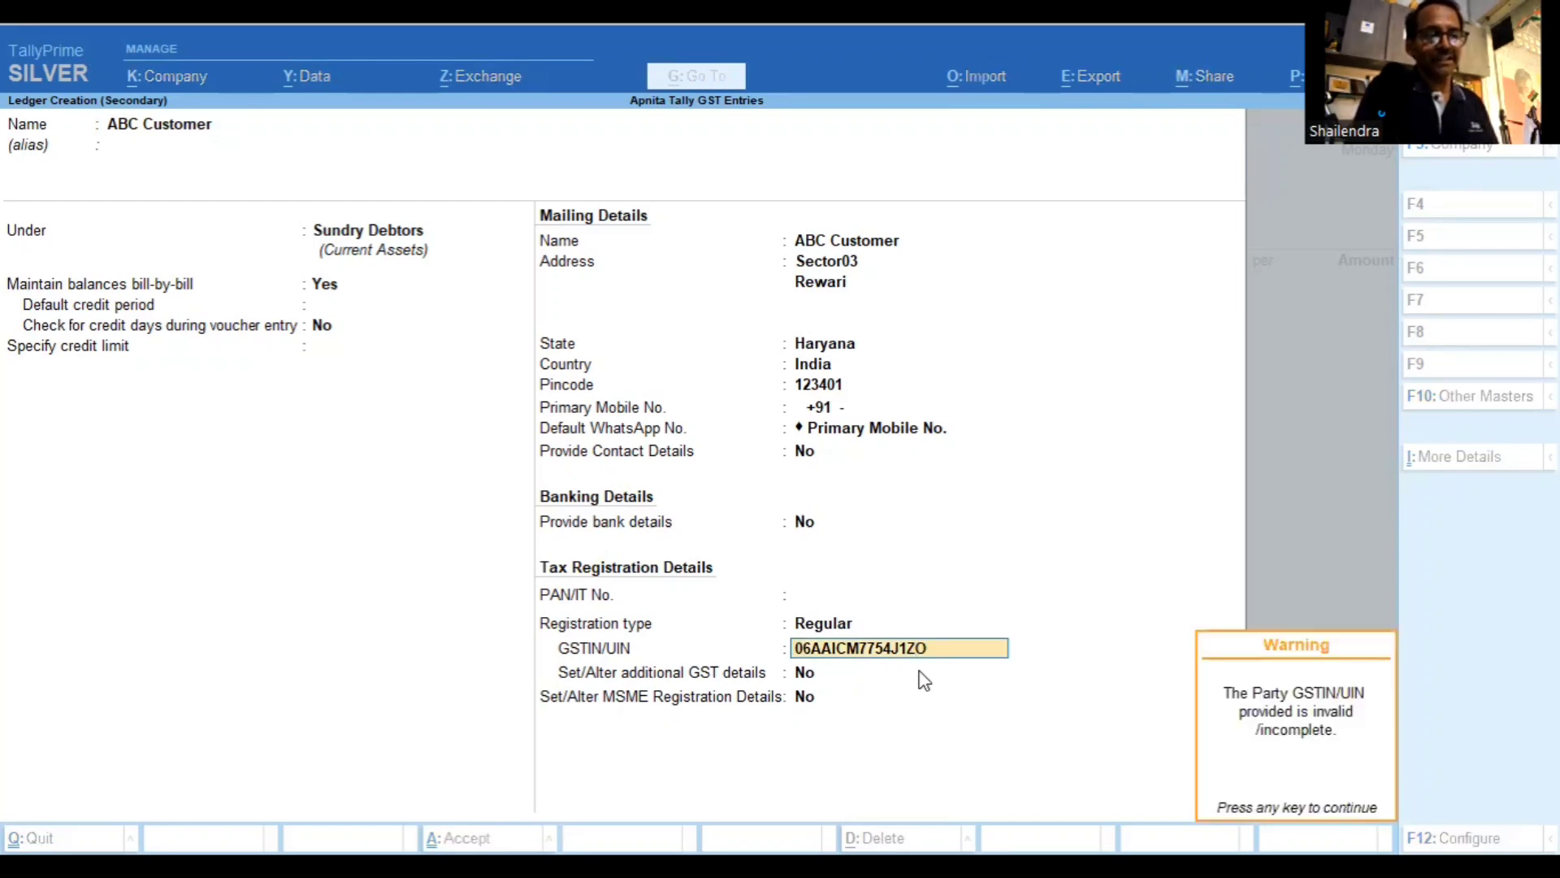
key("Return")
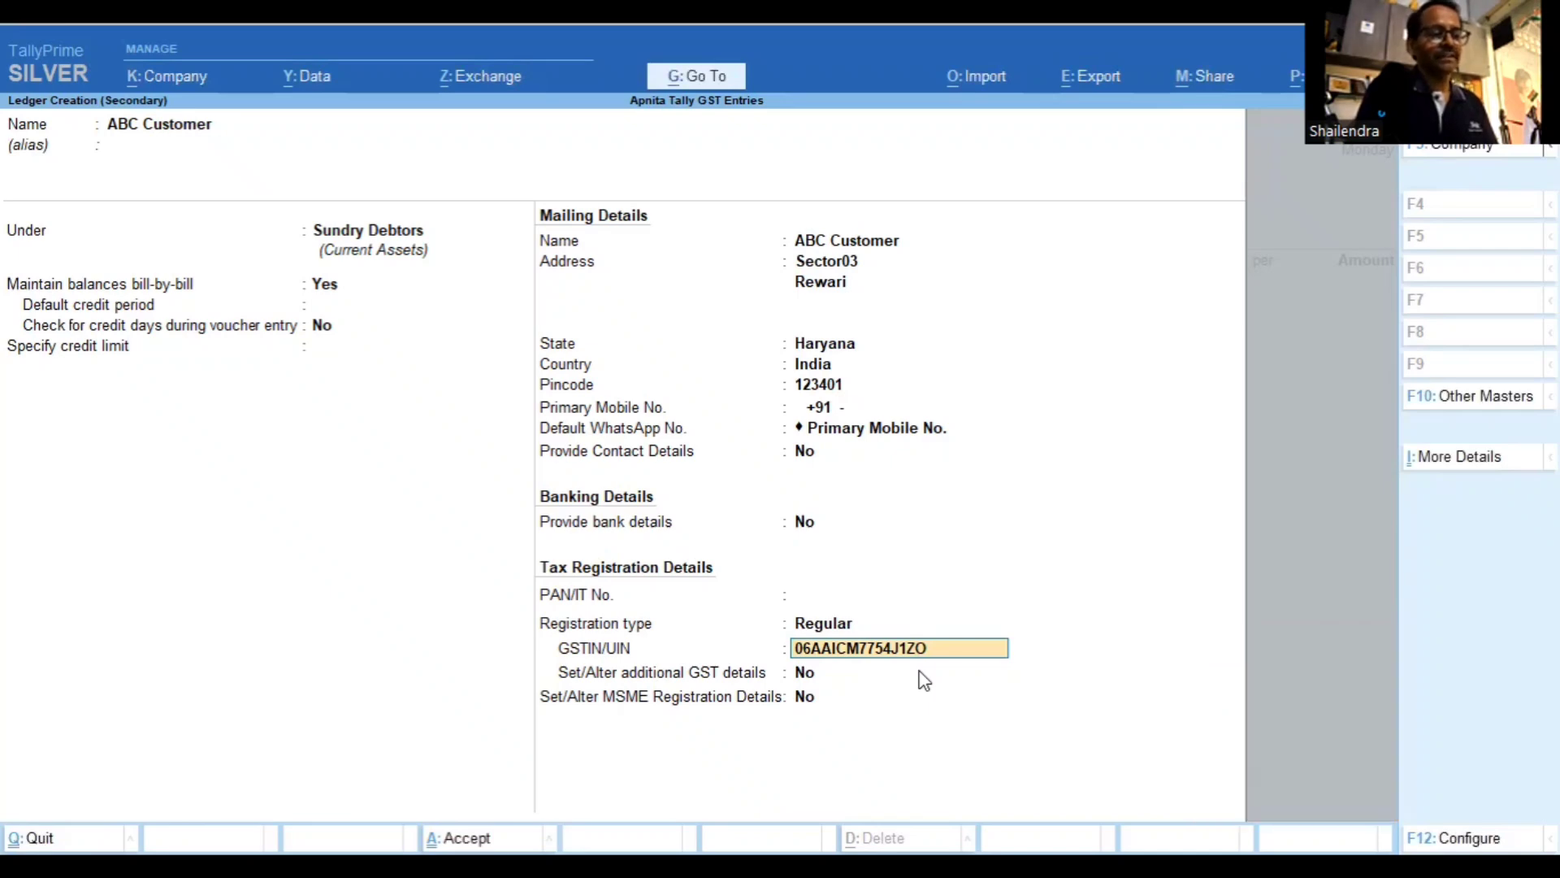
key("BackSpace")
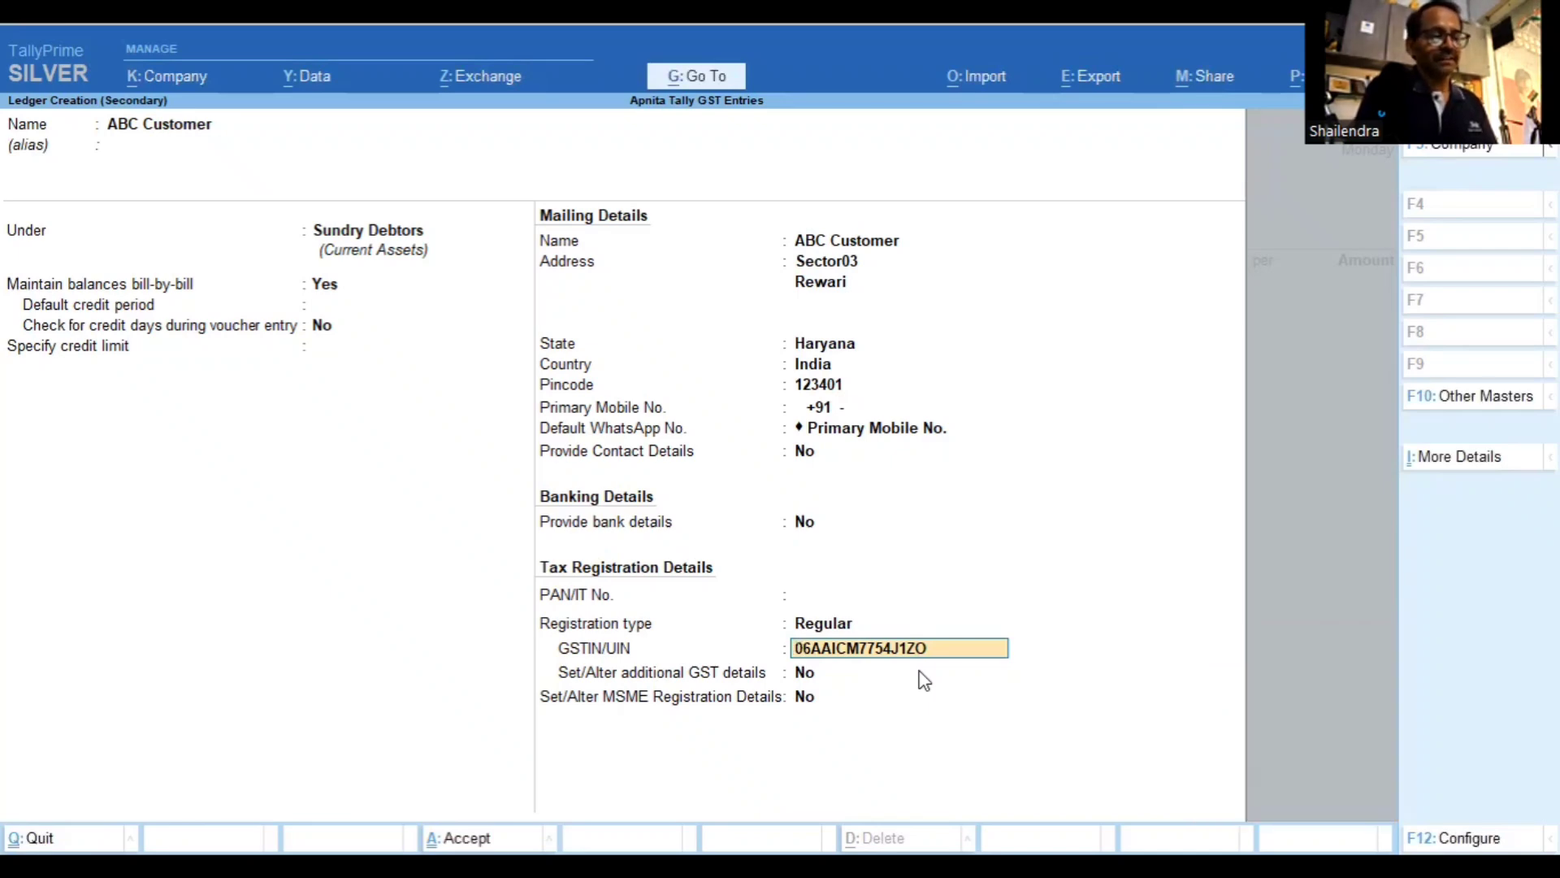
type("0")
key("Return")
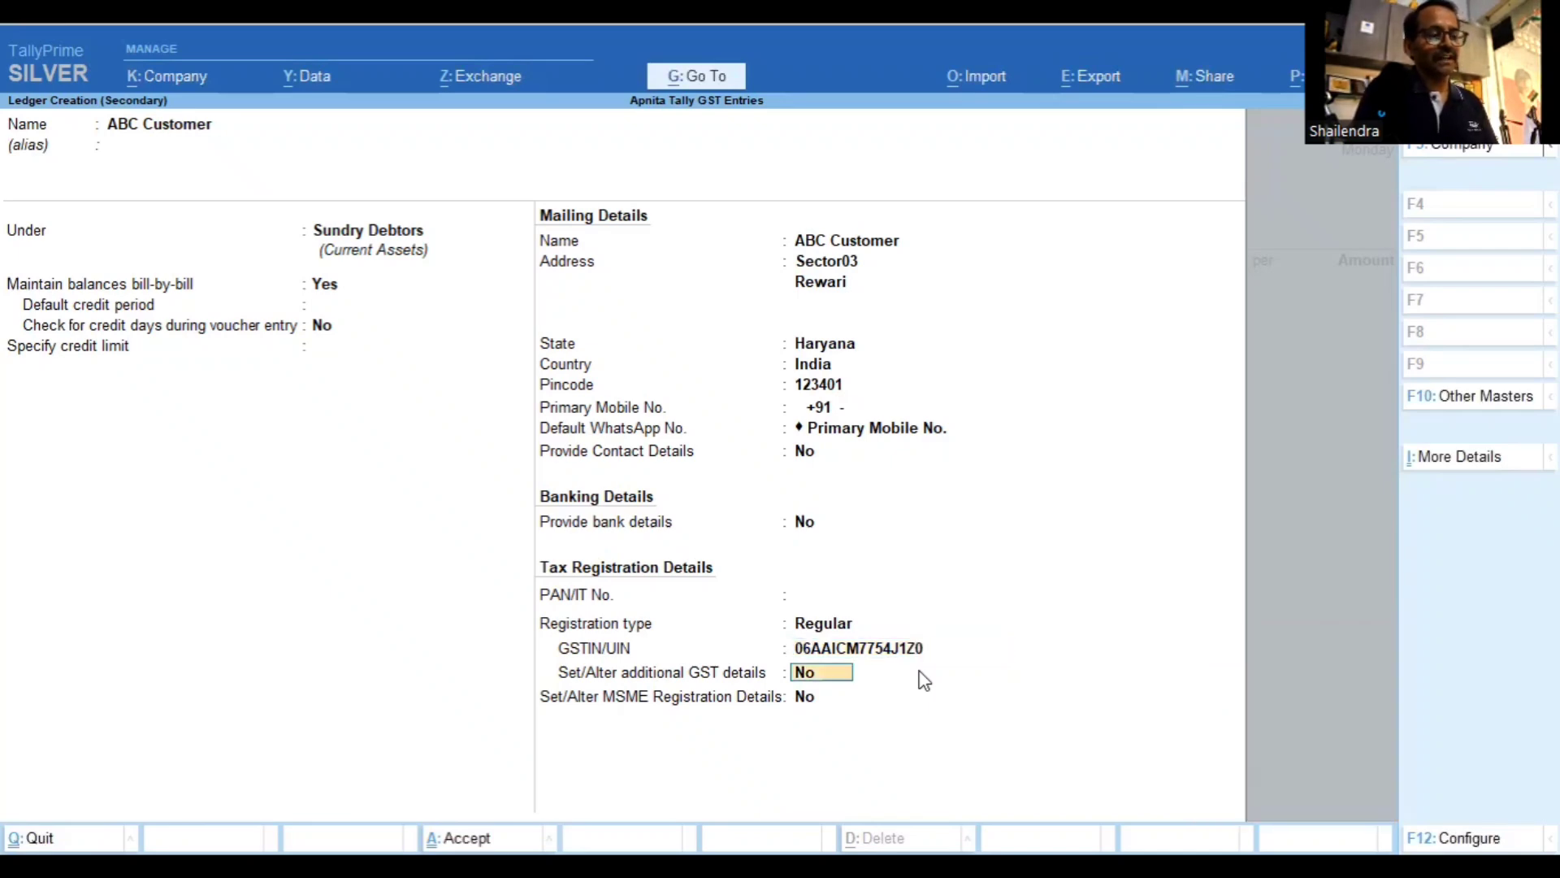
Leave additional GST and MSME details off and save the ABC Customer ledger
key("Return")
key("Return")
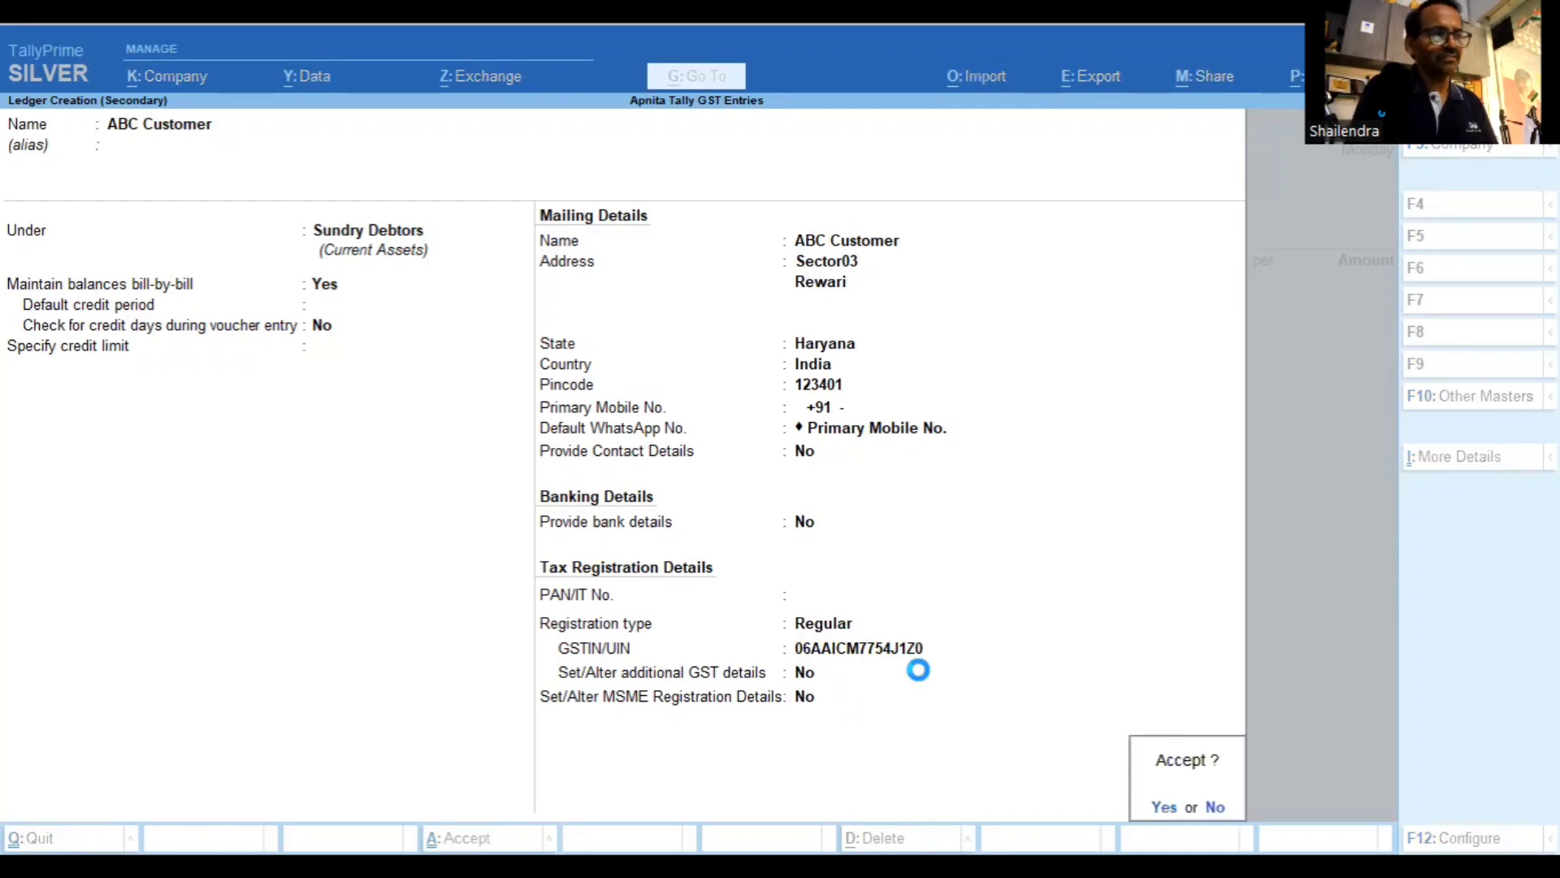
key("Return")
key("Return")
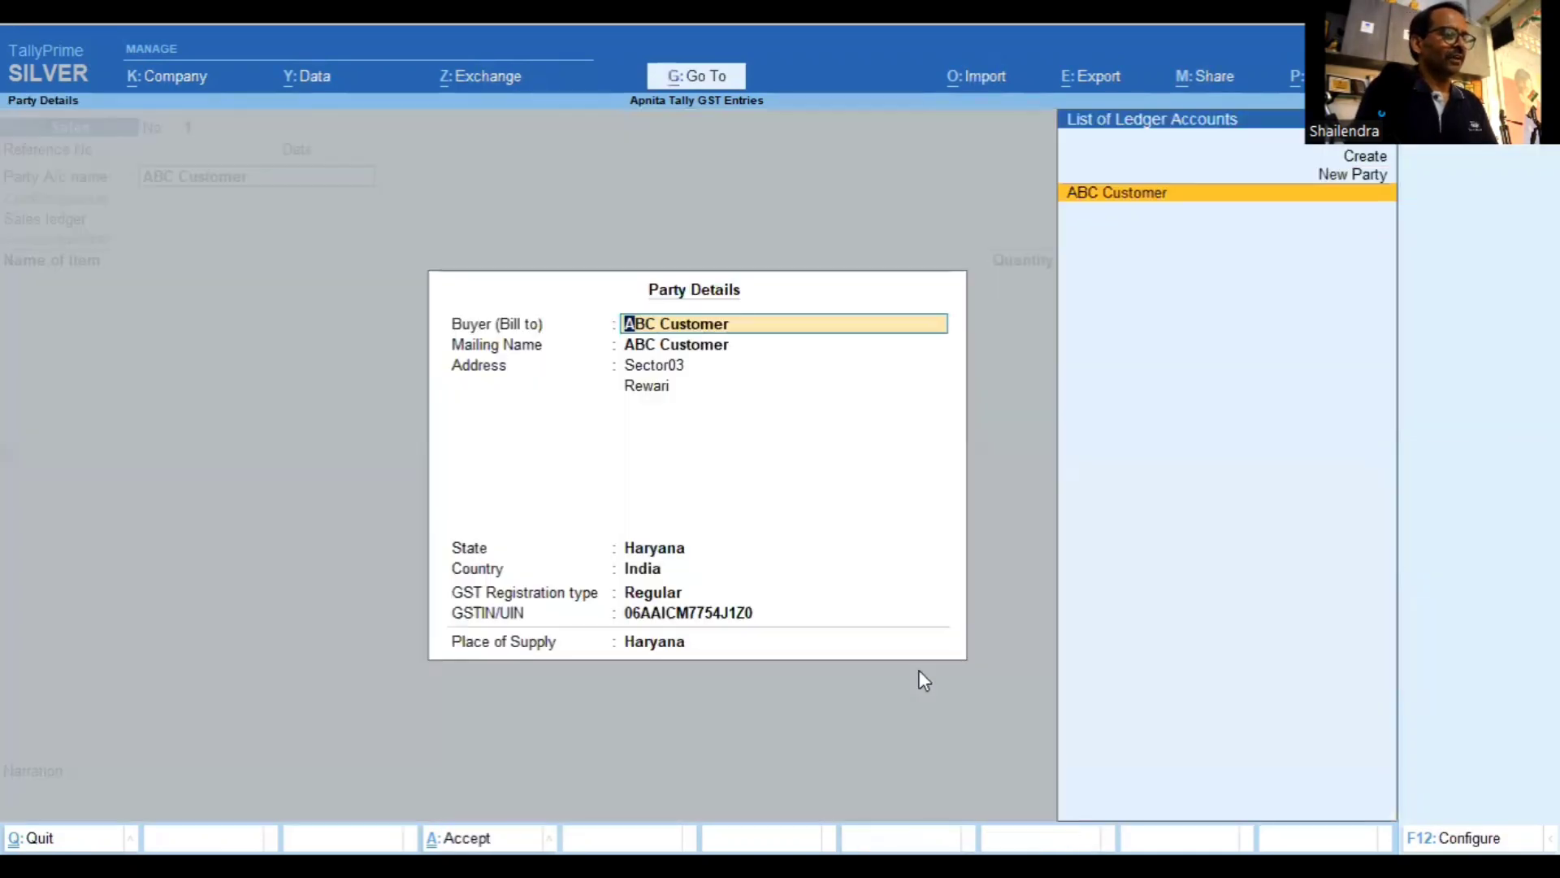
key("Return")
key("Return")
key("Return")
key("Return")
key("Return")
key("Return")
key("Return")
key("Return")
key("Return")
Accept the party details and add Computer with description 'Dell 5 Computer'
key("Return")
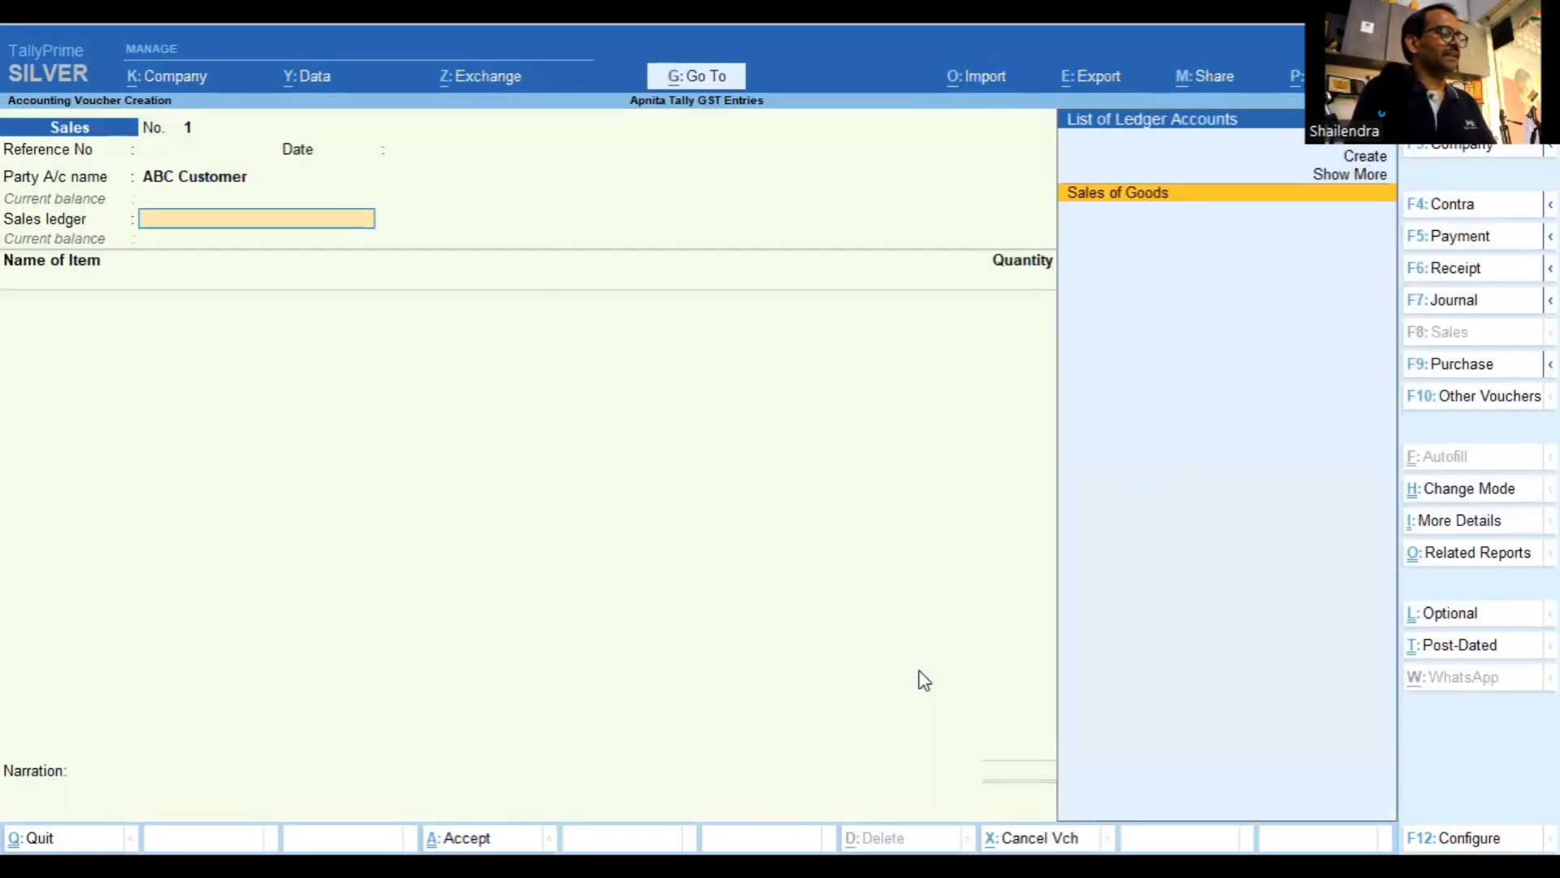
key("Return")
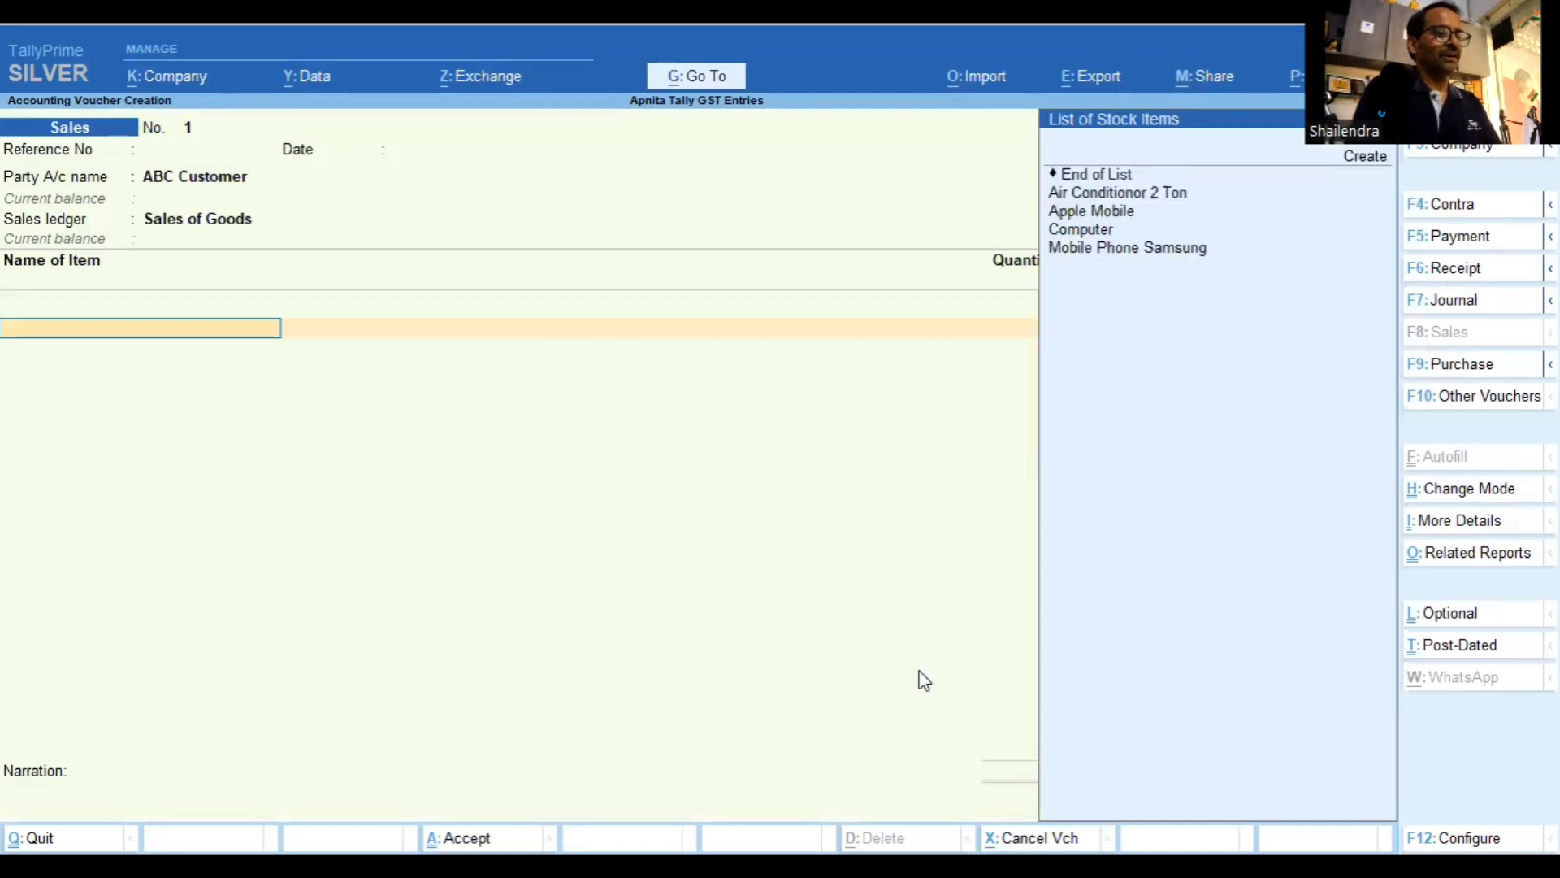
key("Down")
key("Down")
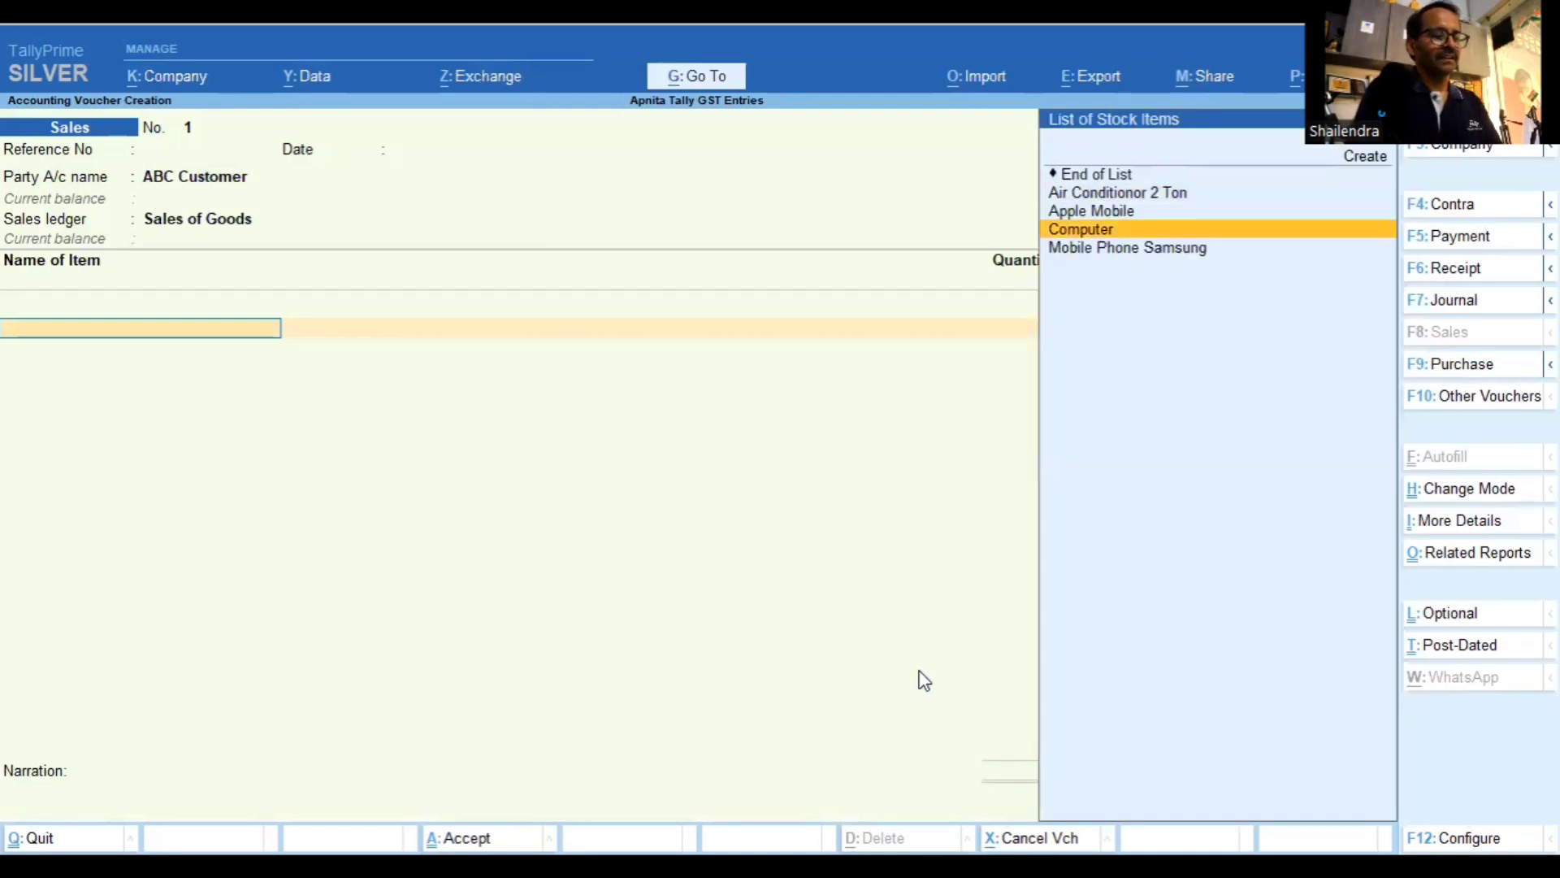
key("Return")
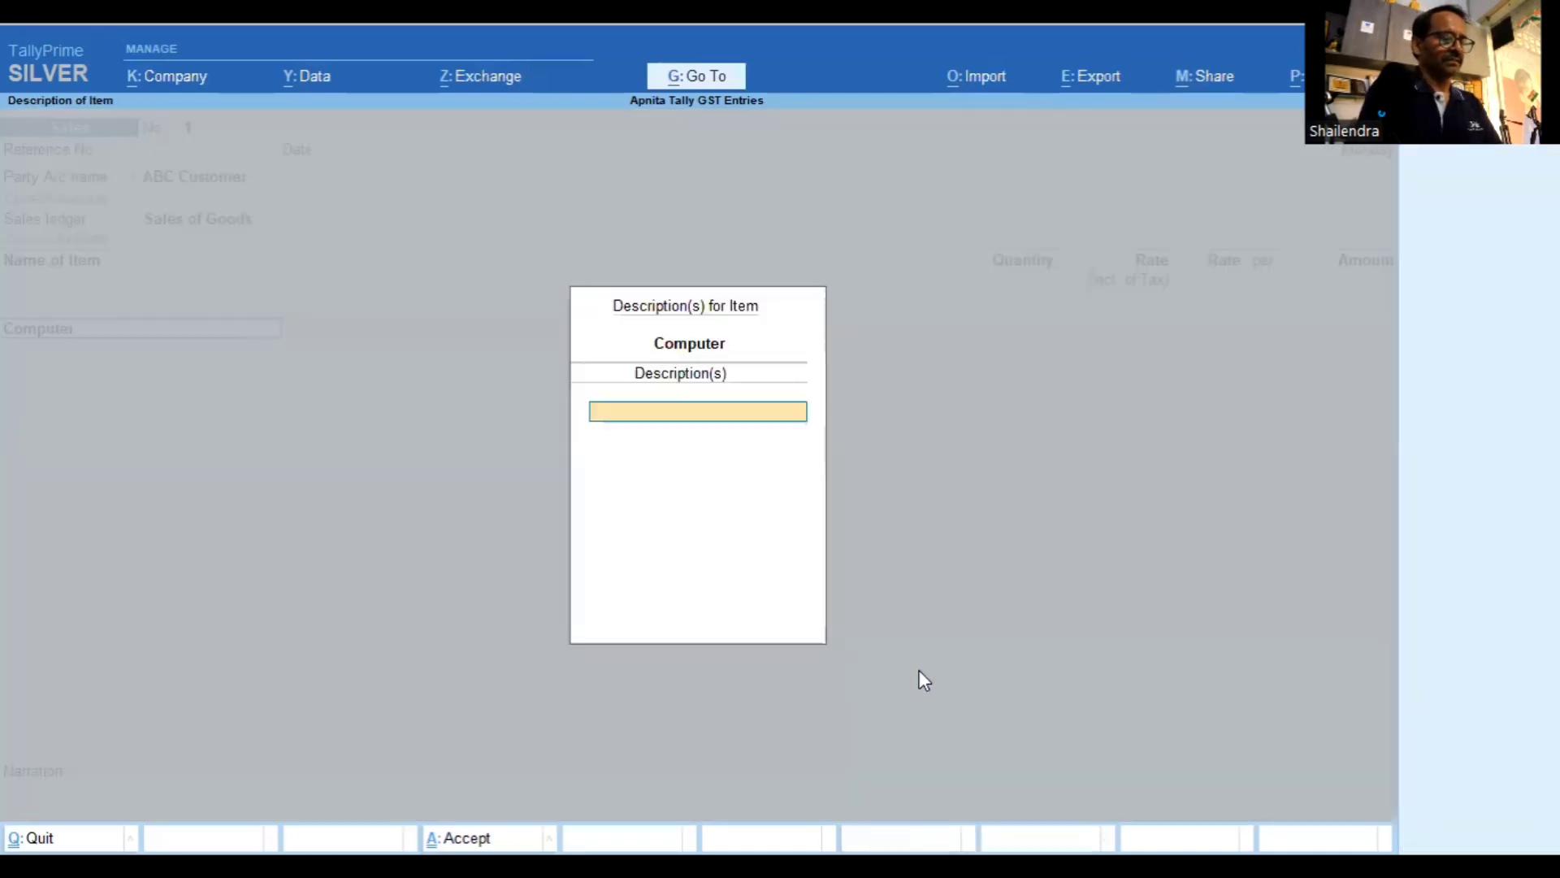
type("Del")
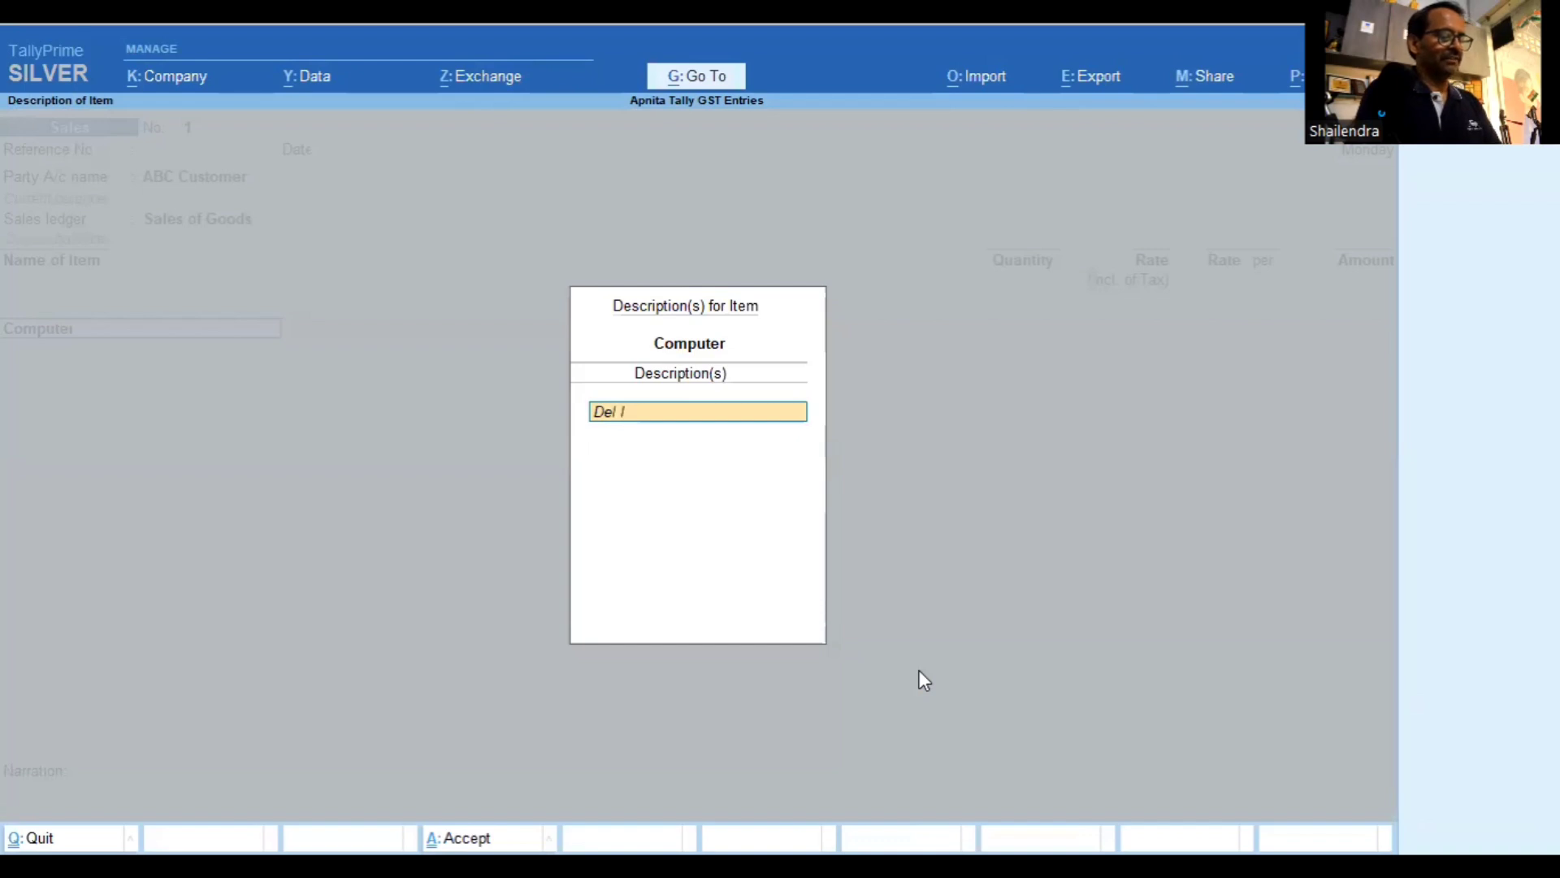
type("l 5 Computer")
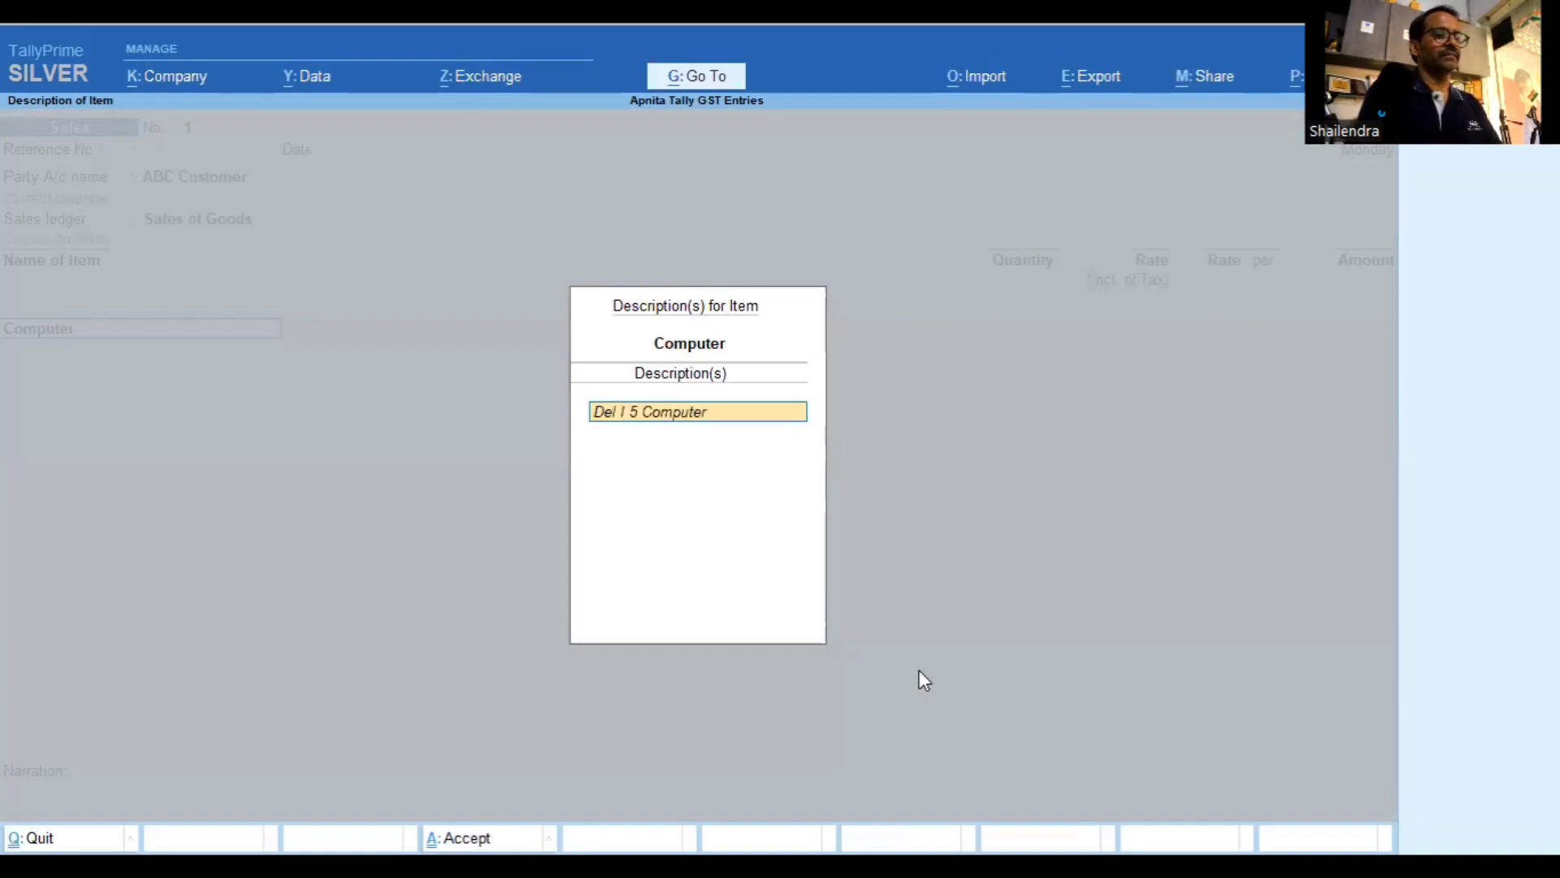
key("Return")
key("Return")
Bill 1 Nos of Computer at 35,000 tax-inclusive, giving 29,661.02
type("1")
key("Return")
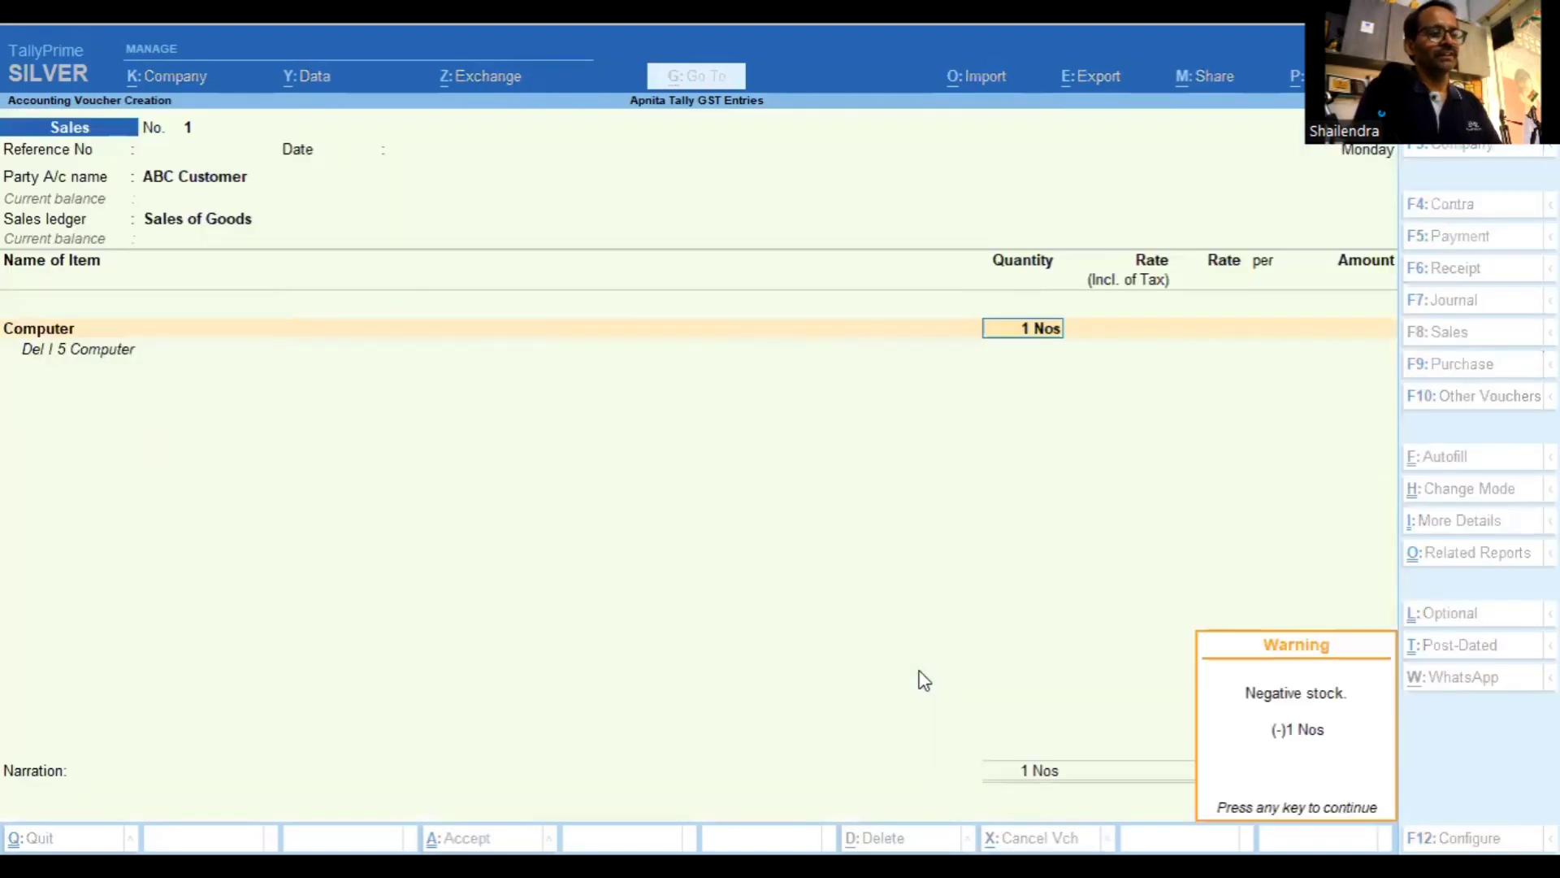
key("Return")
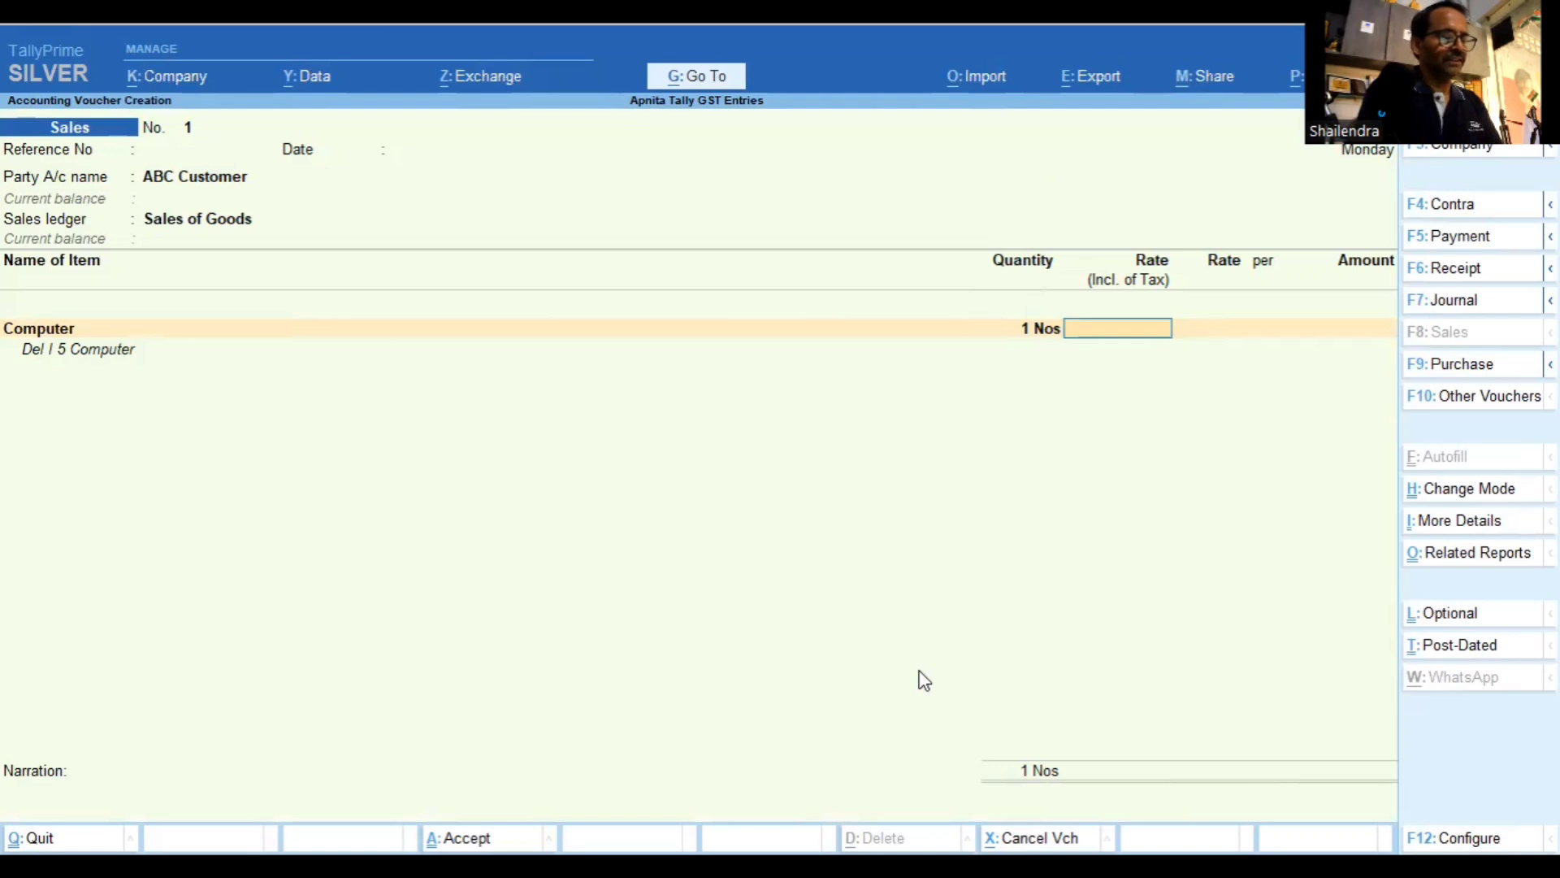
type("3")
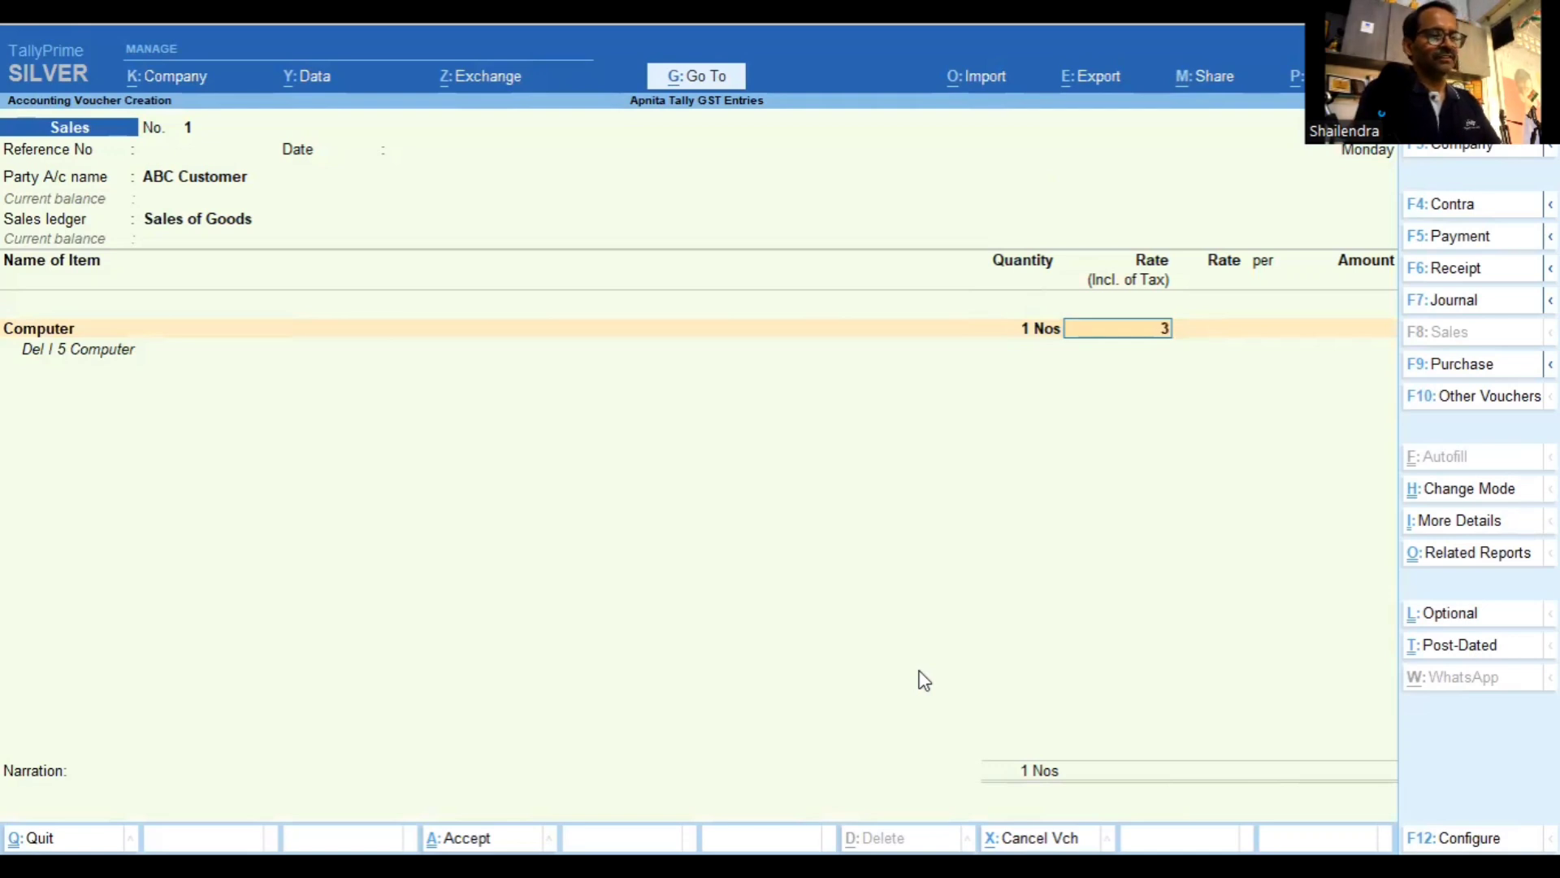
type("5000")
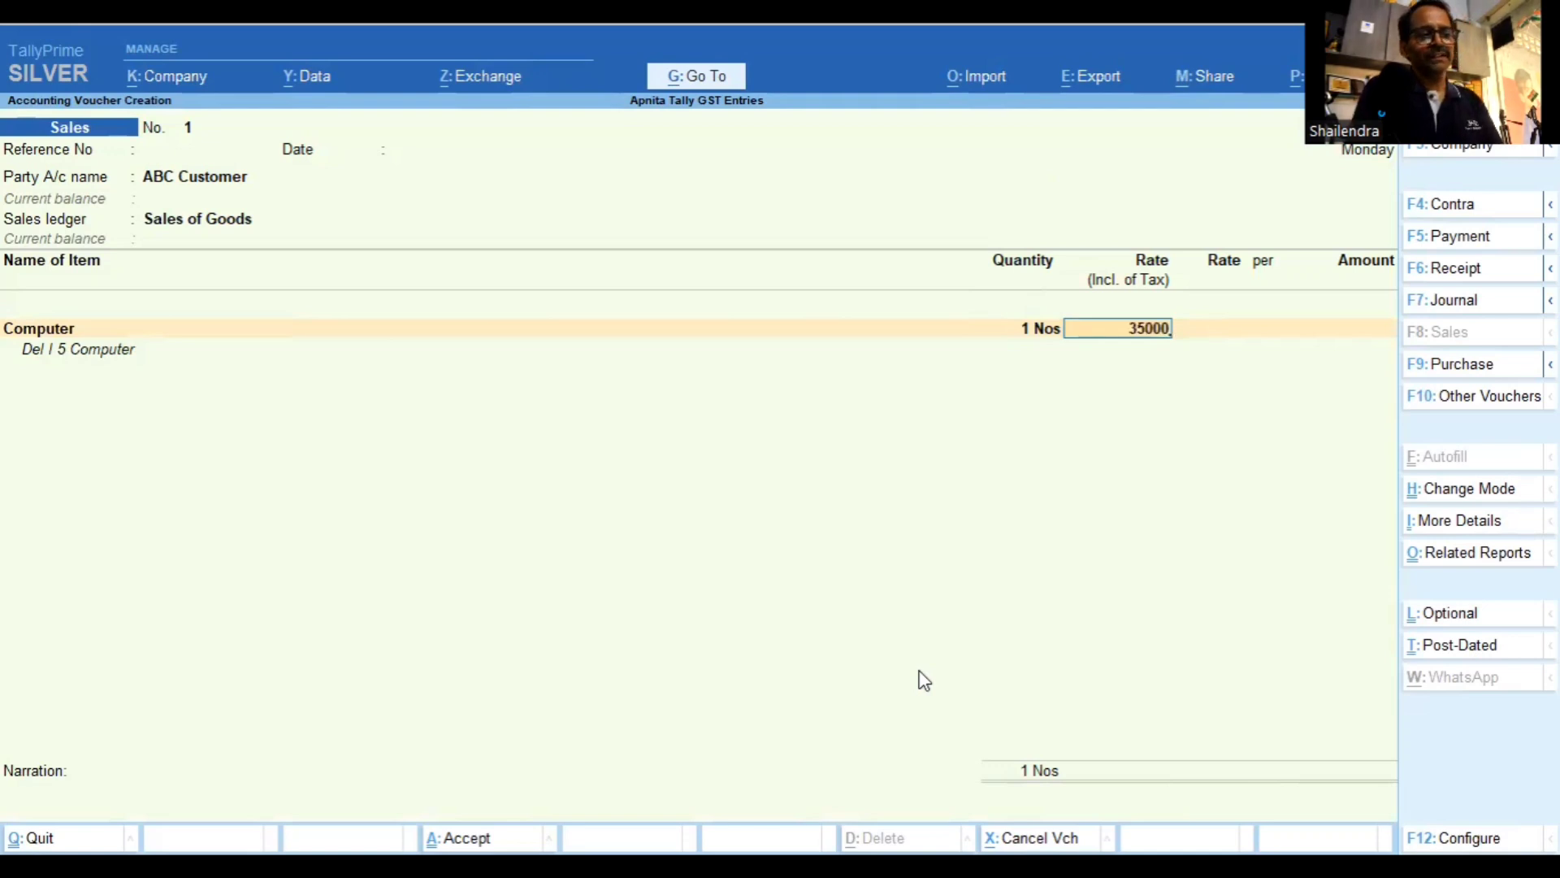
key("Return")
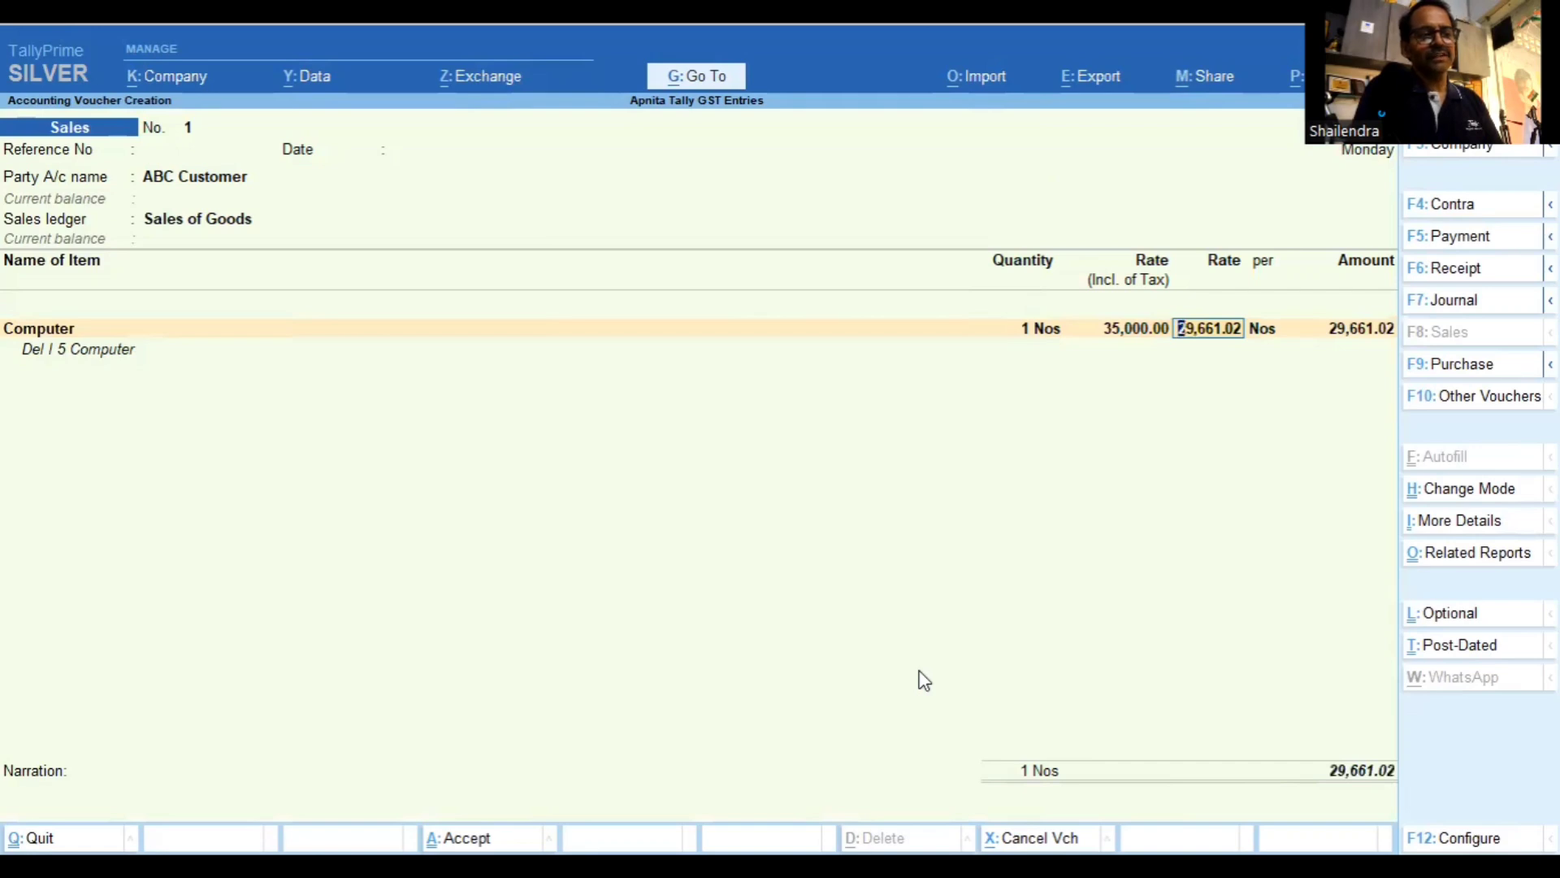
key("Return")
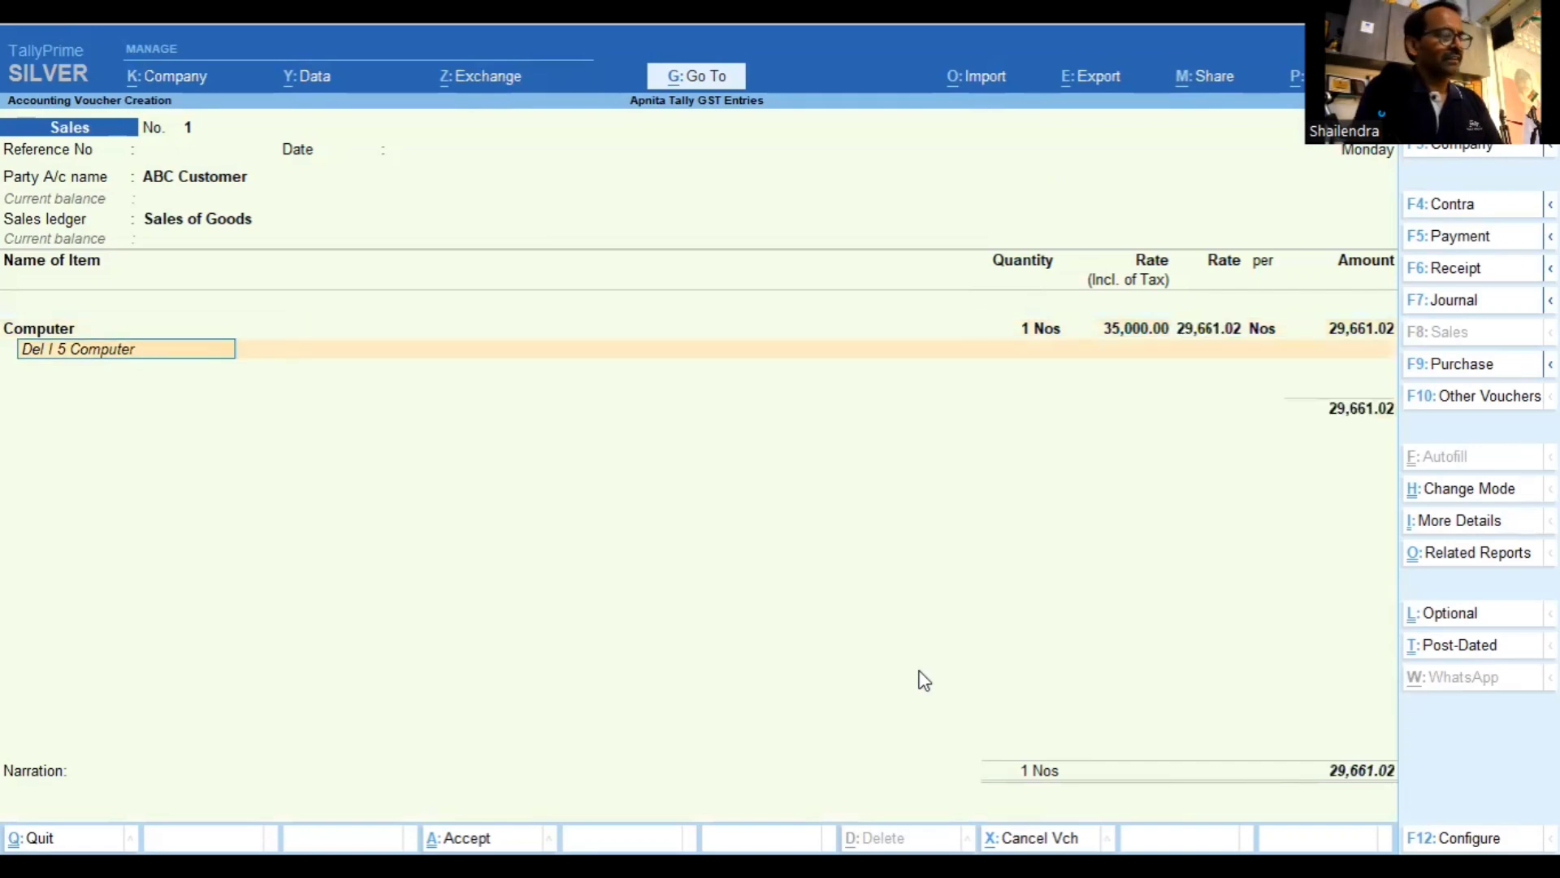
key("Return")
key("Return")
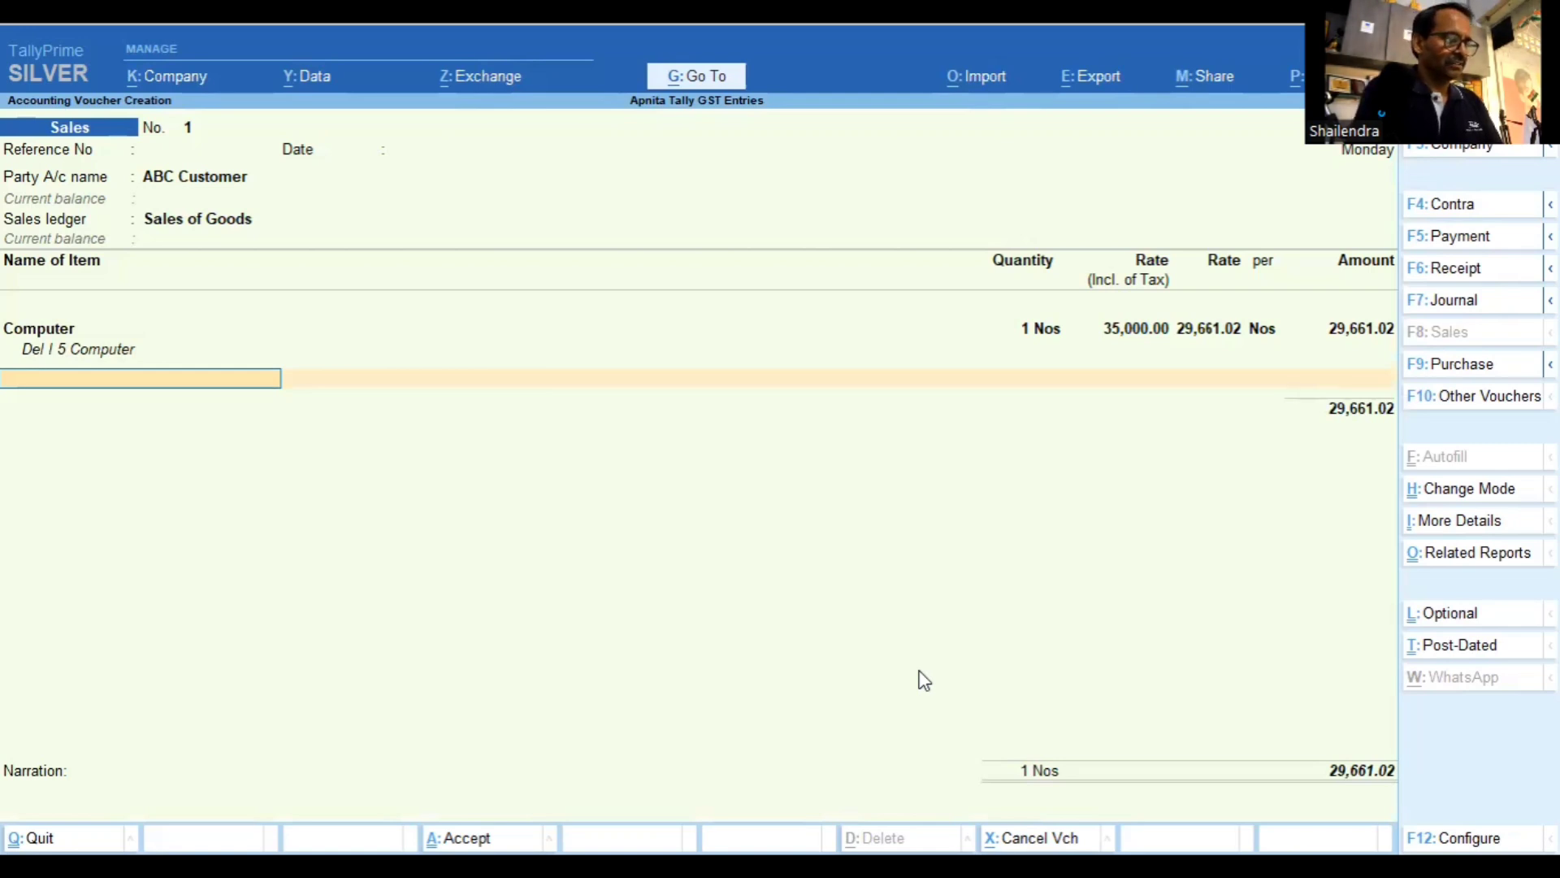
Add Mobile Phone Samsung, 1 Nos at 18,000 tax-inclusive (15,254.24 rate)
type("Mob")
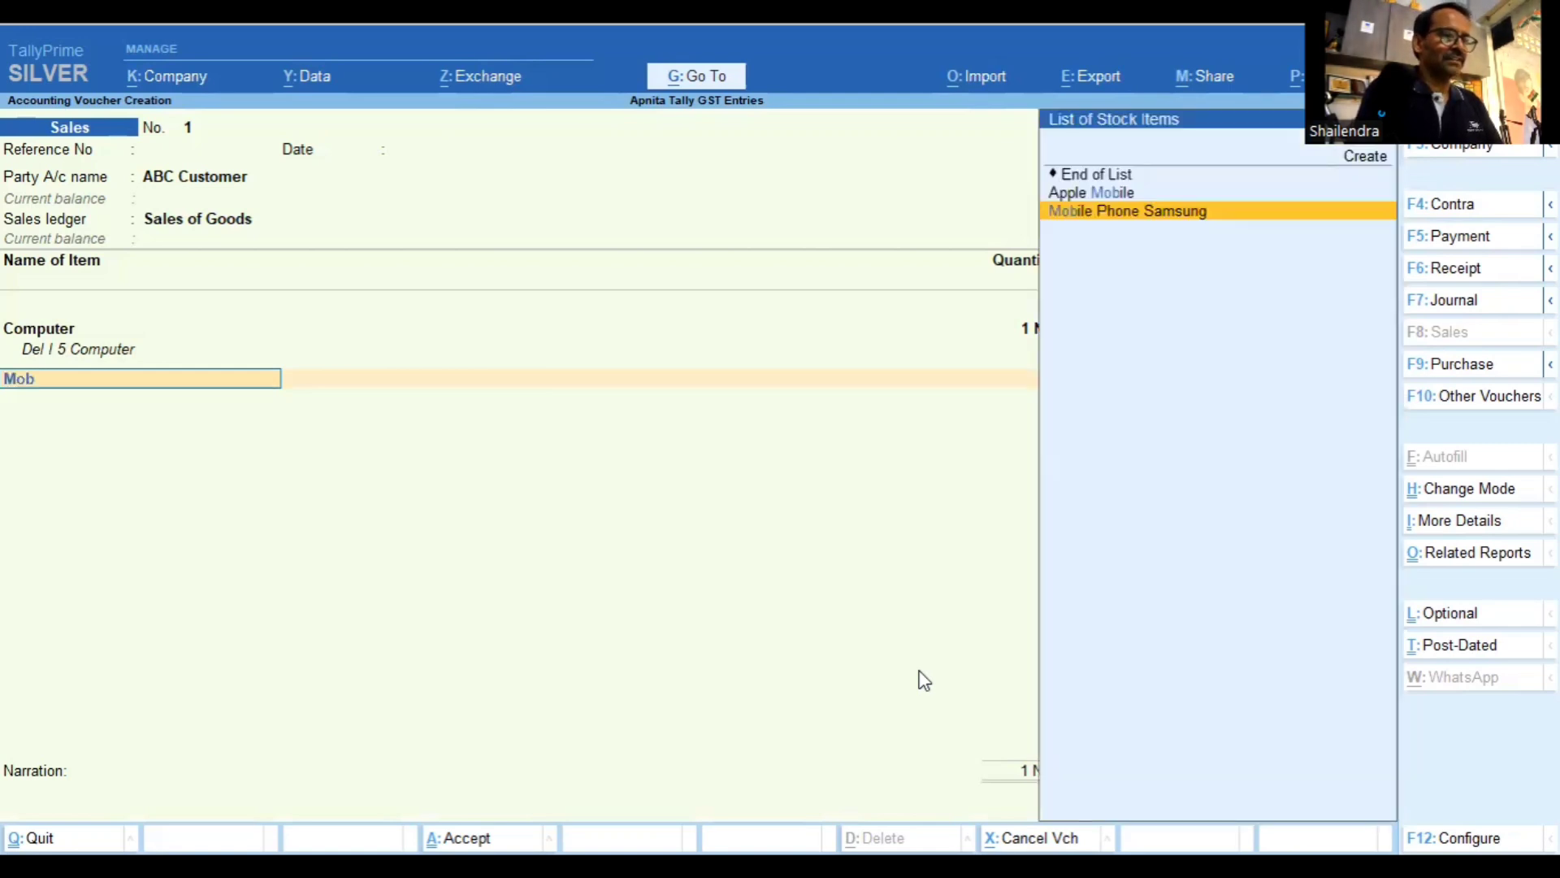
type("ile")
key("Return")
key("Return")
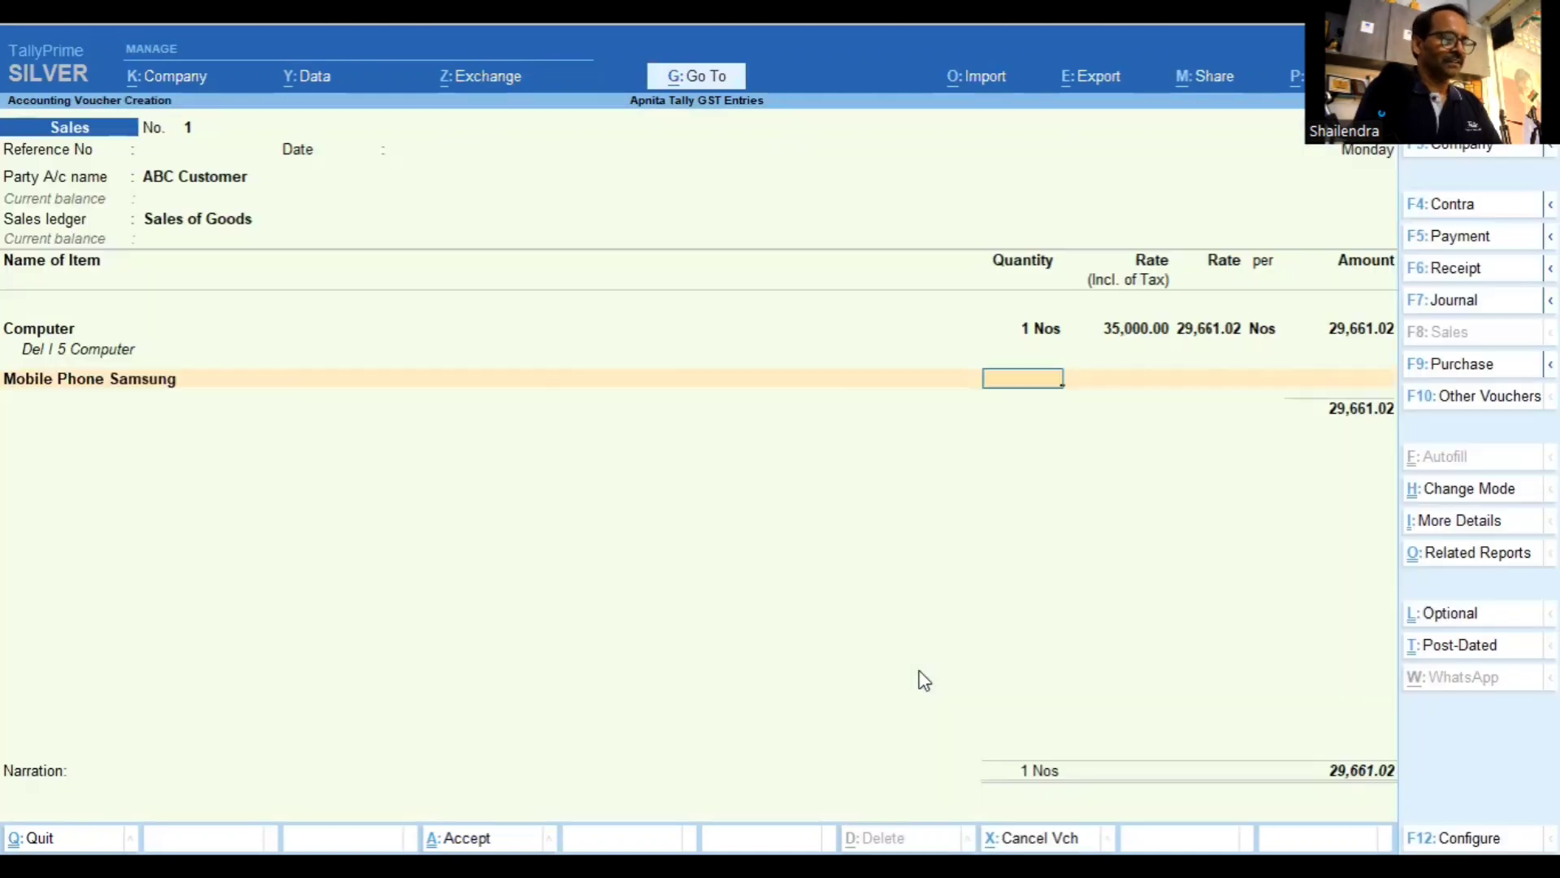
type("1")
key("Return")
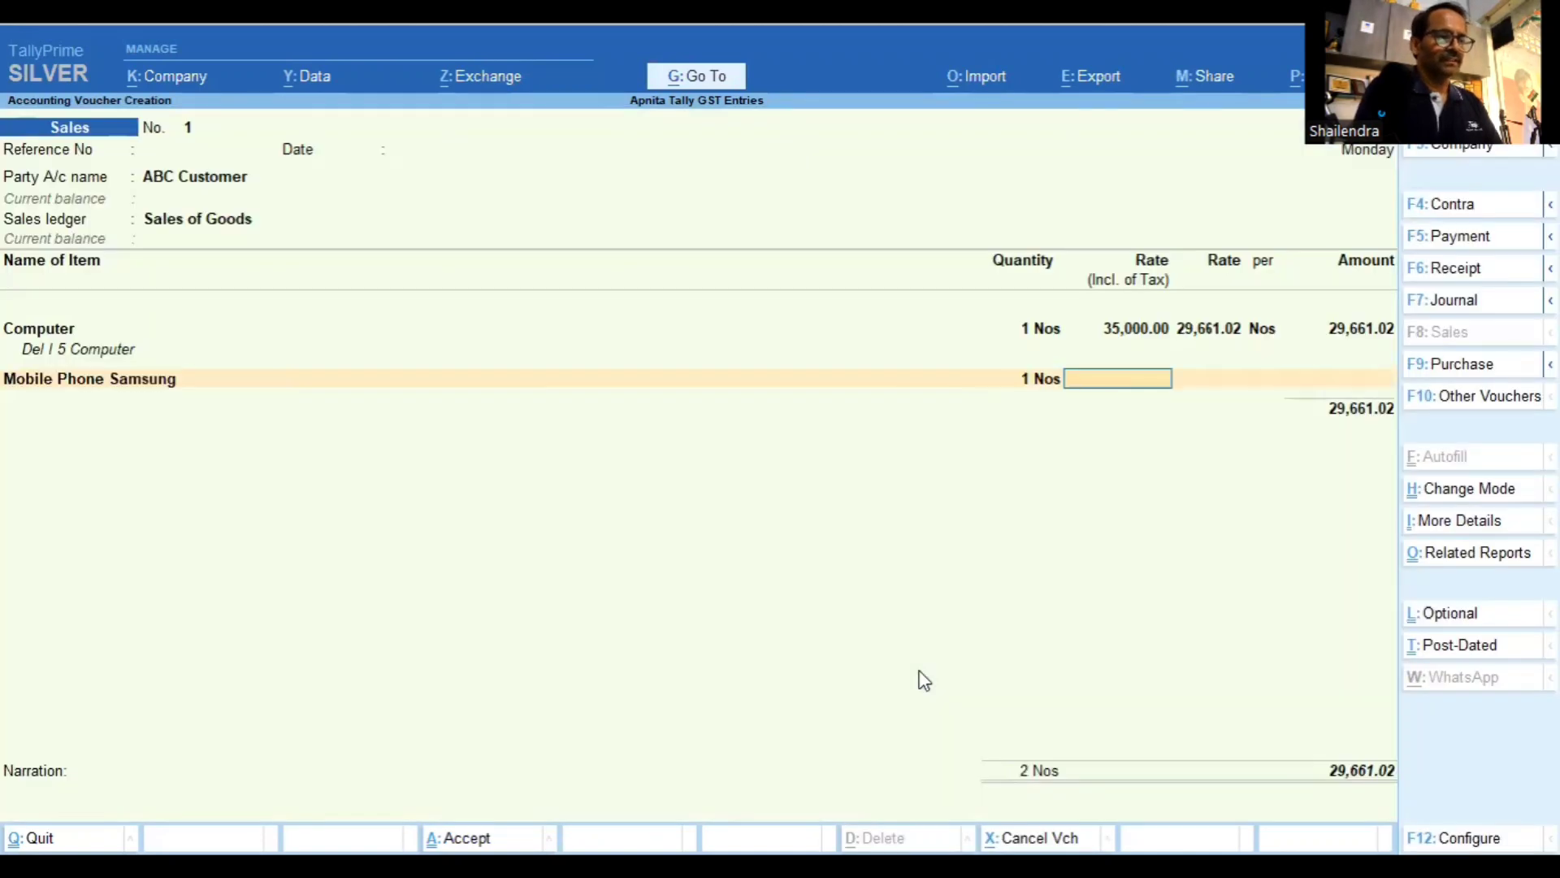
type("18000")
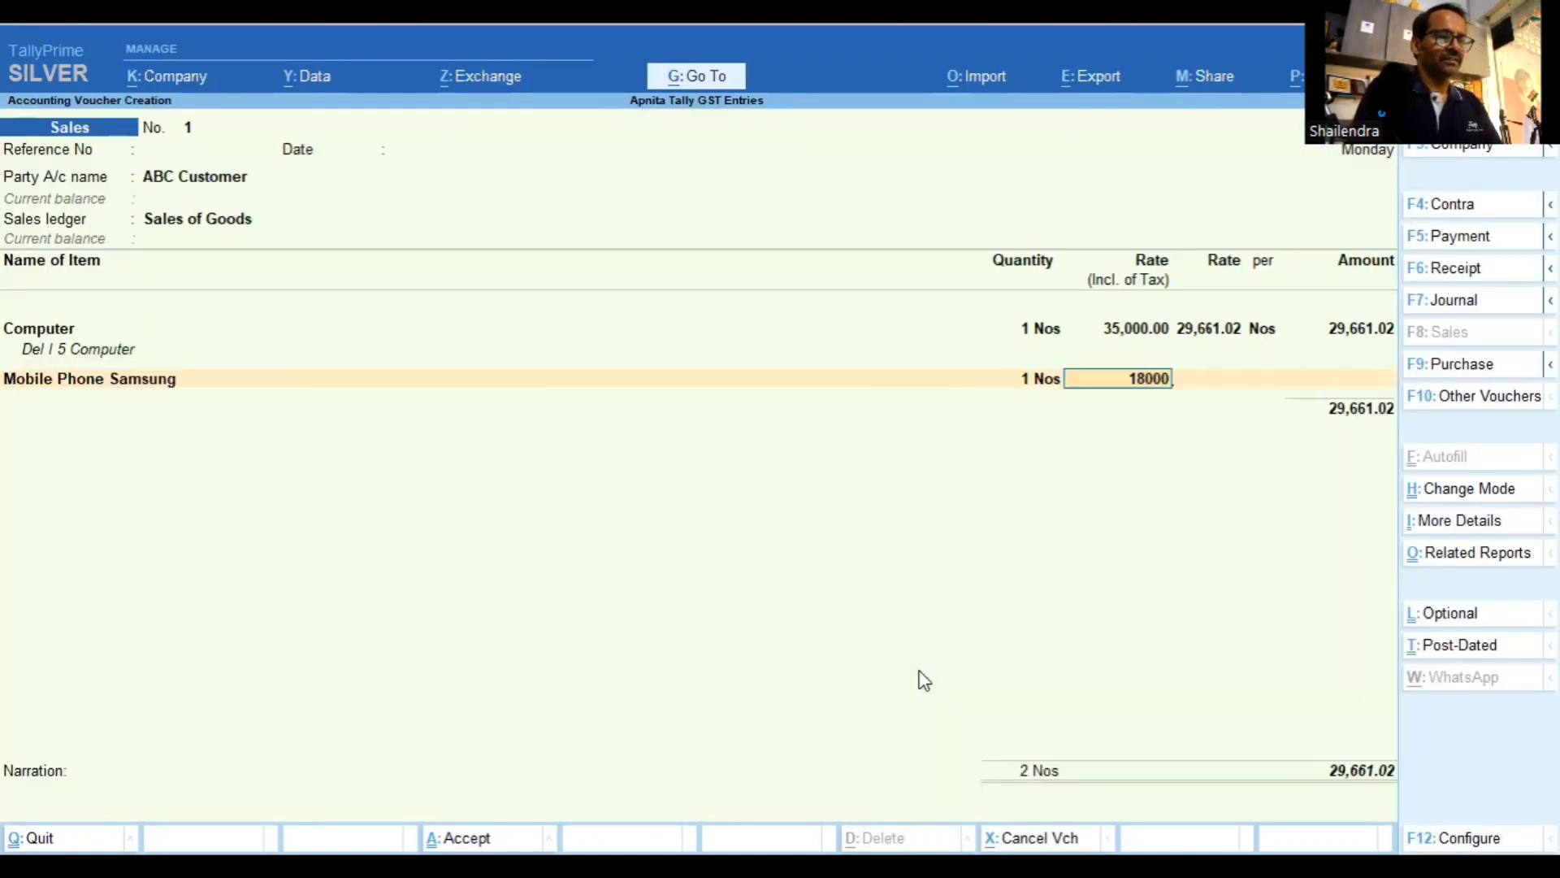
key("Return")
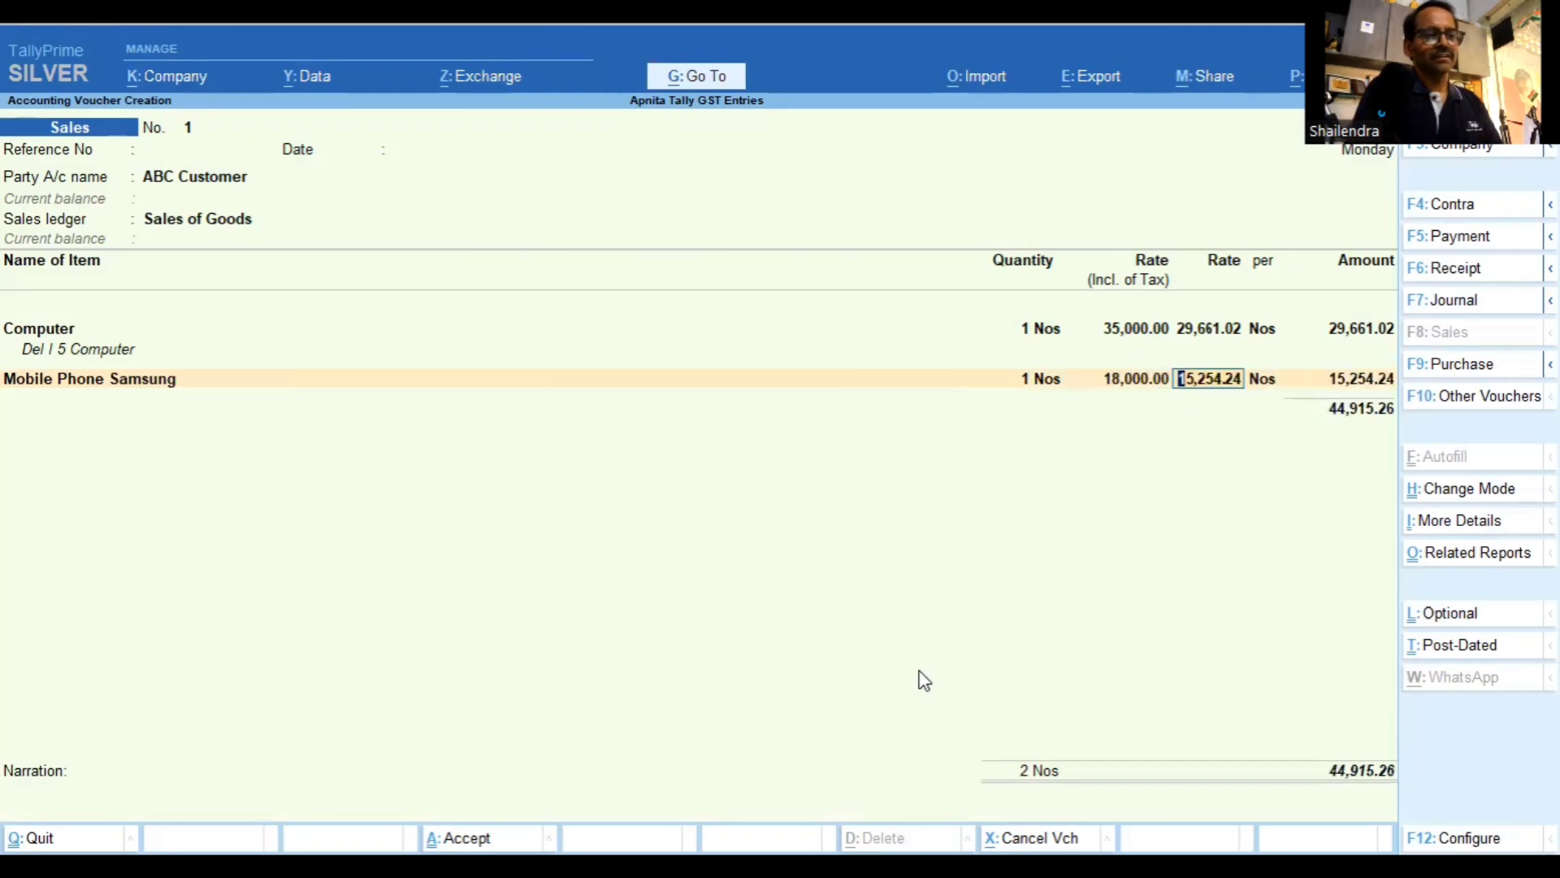
key("Return")
key("Return")
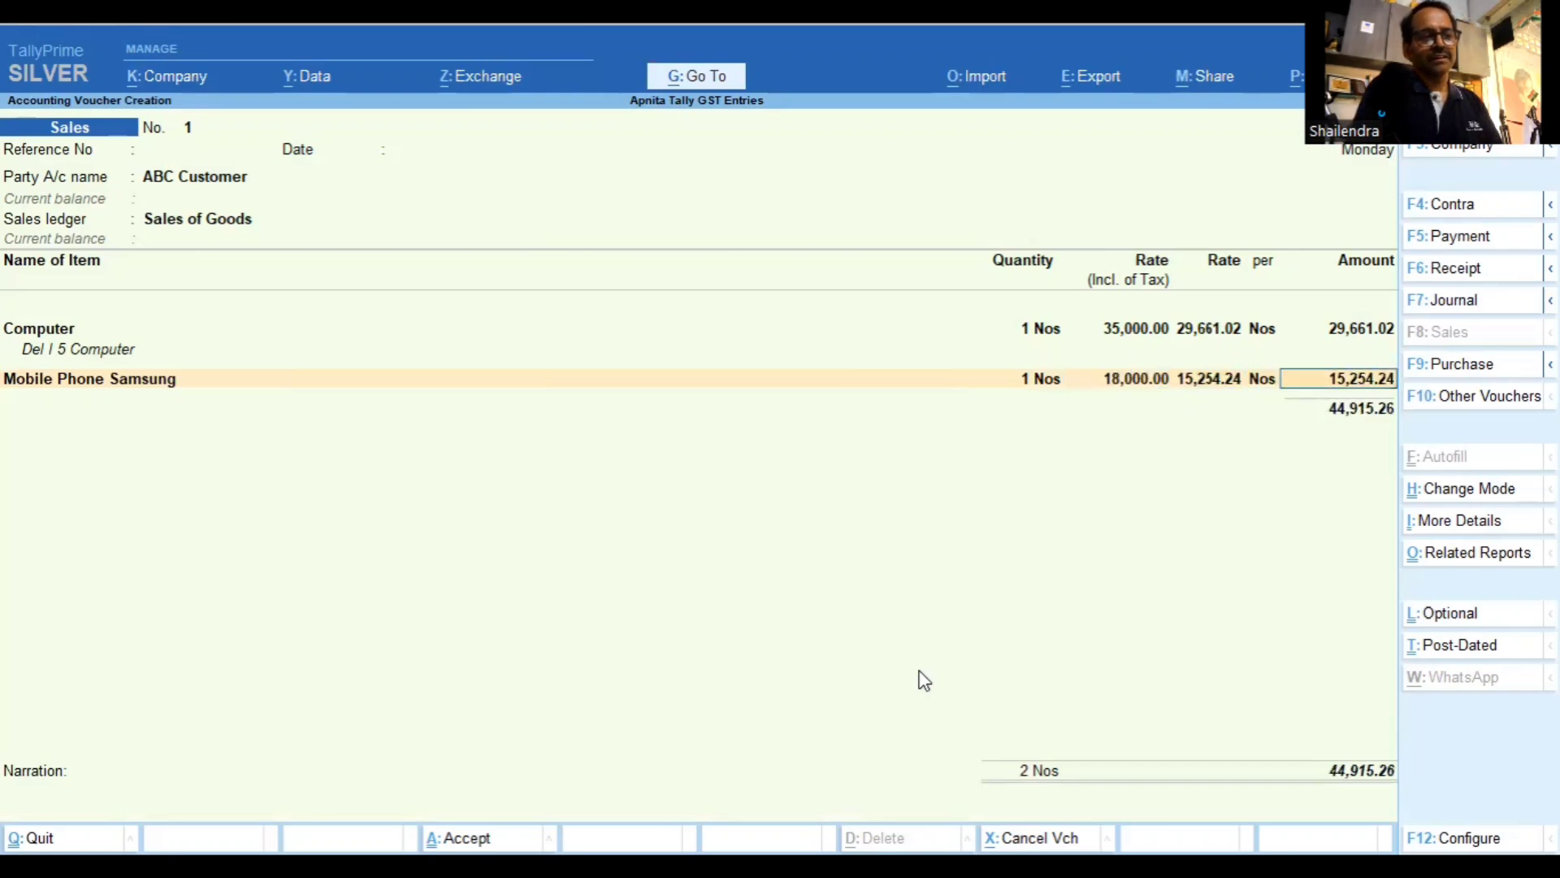
key("Return")
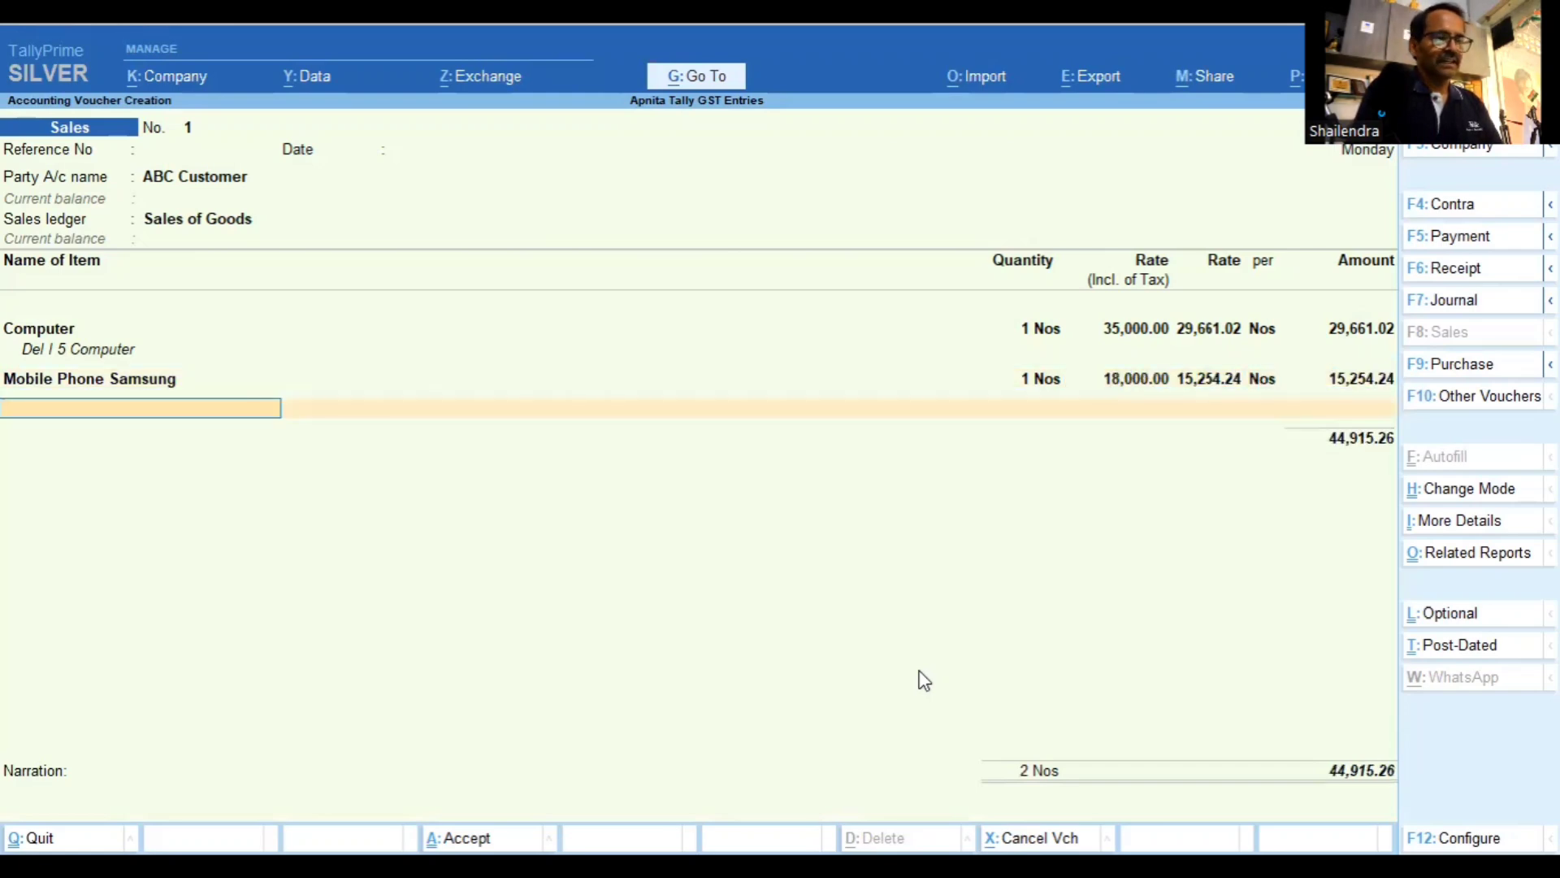
key("Return")
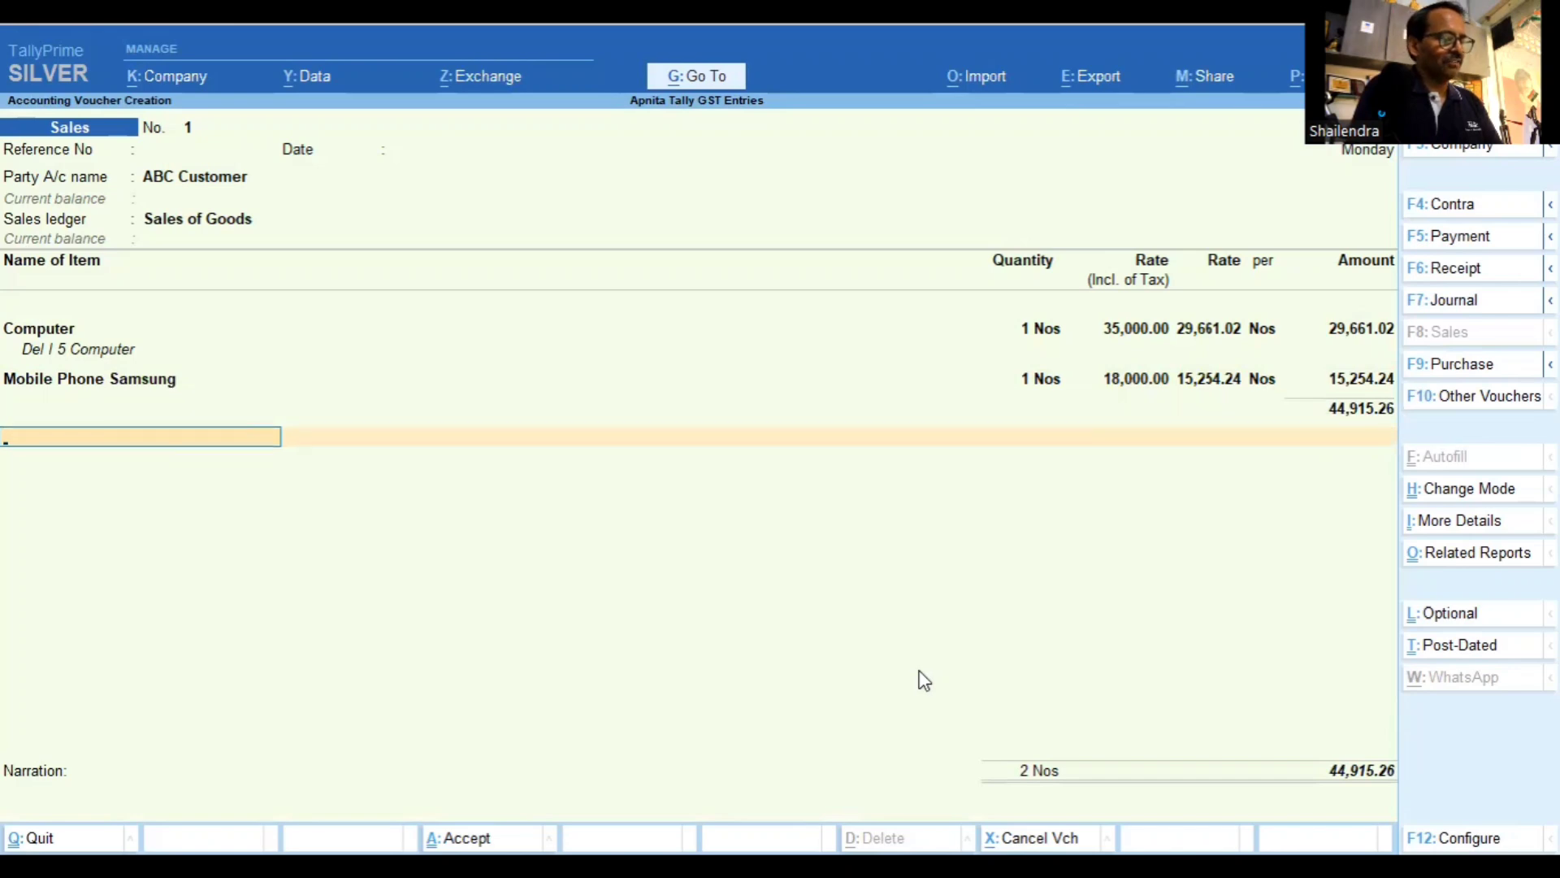
Add Central Tax (CGST) and State Tax (SGST) lines of 4,042.37 each
type("C")
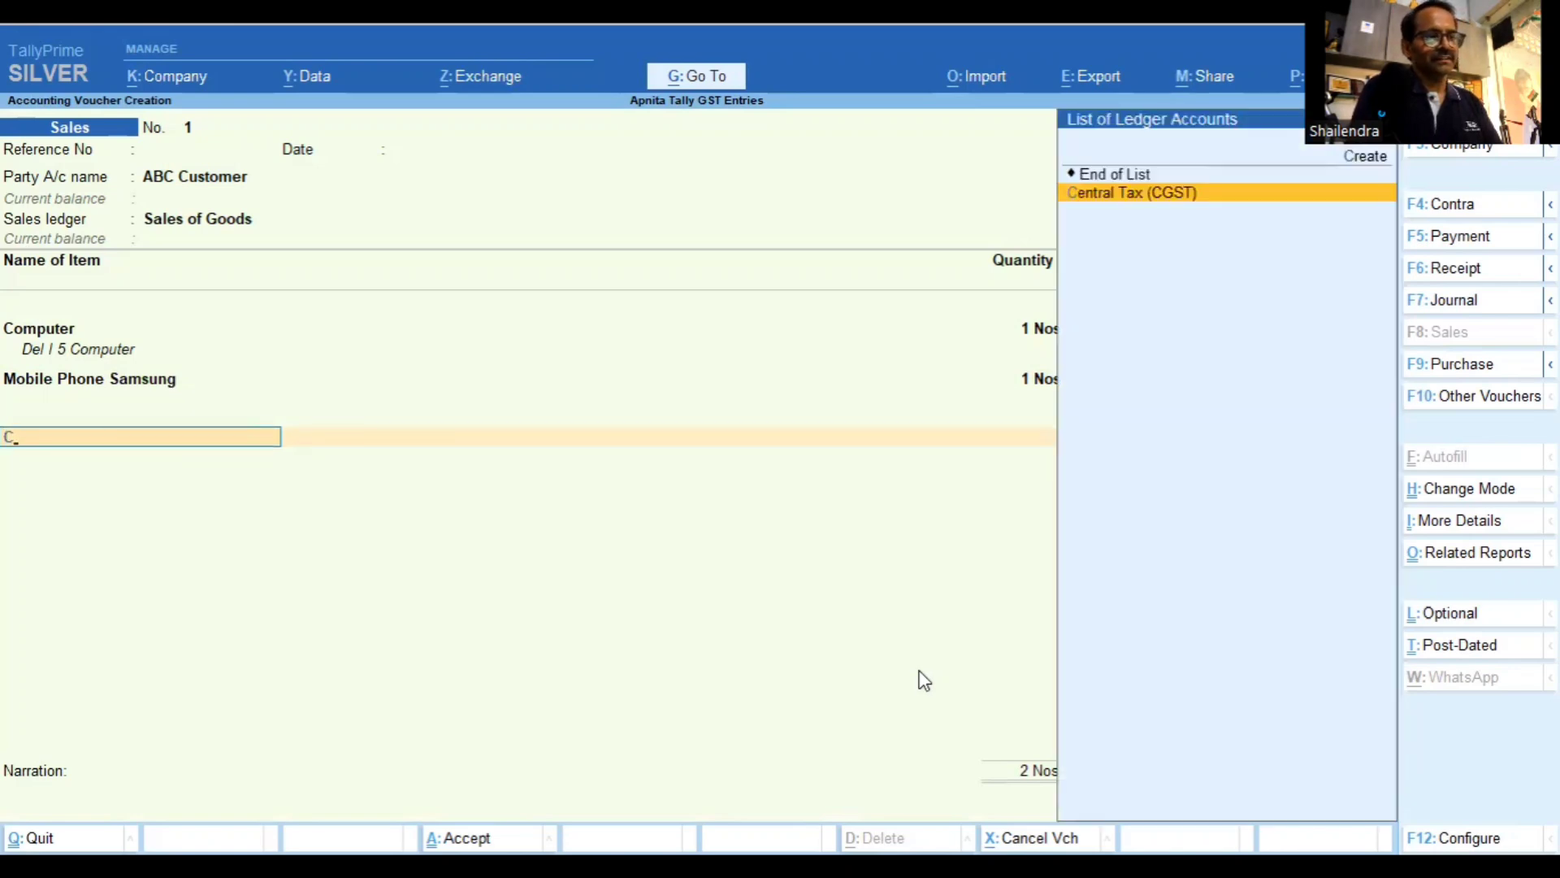
key("Return")
key("Return")
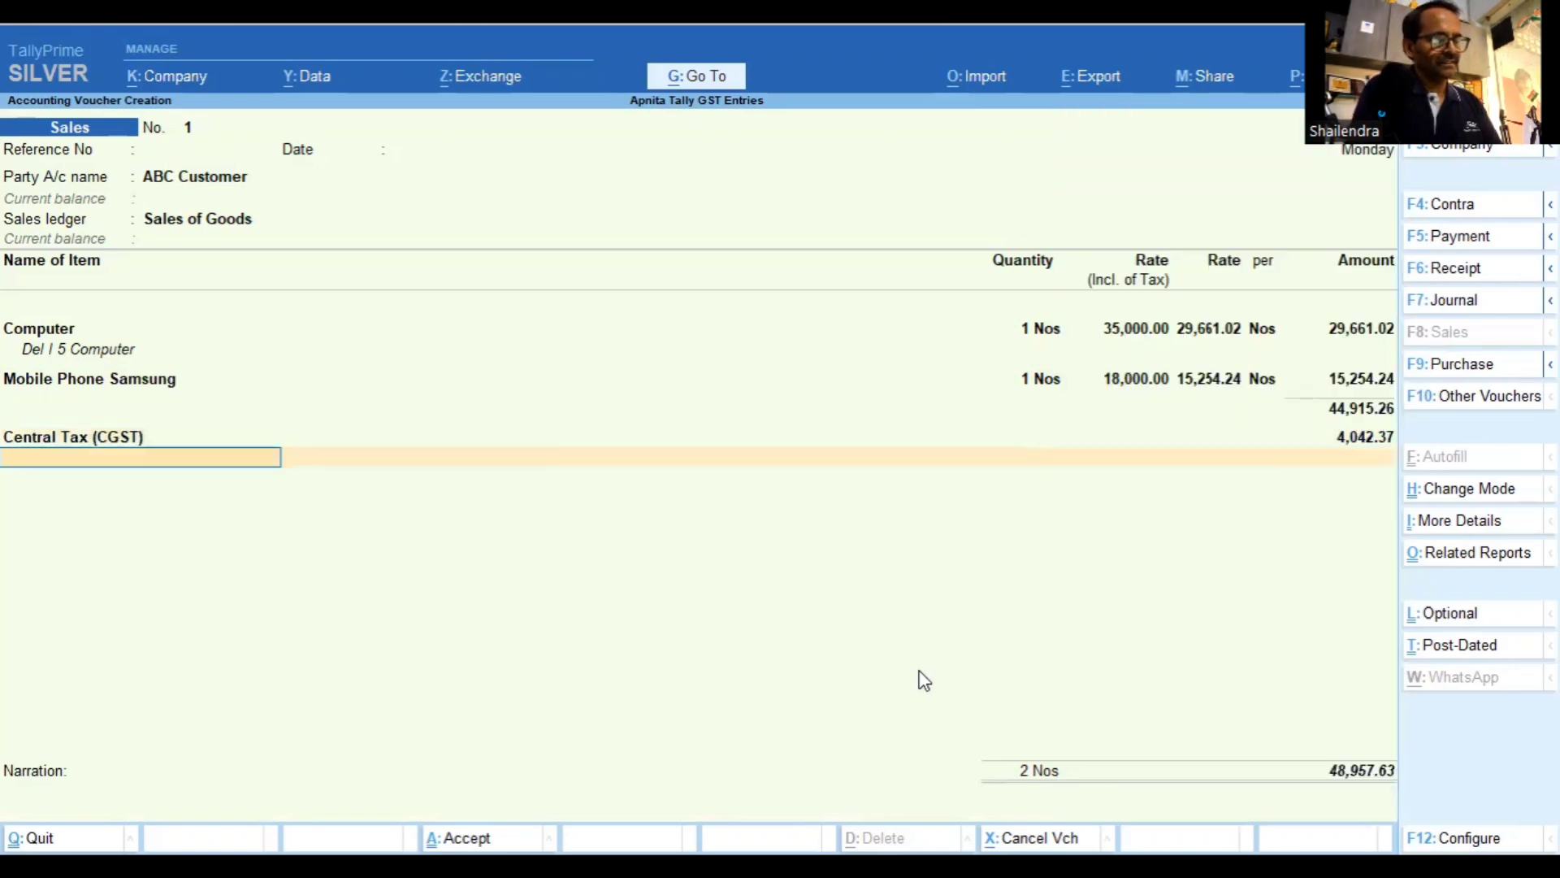
type("S")
key("Down")
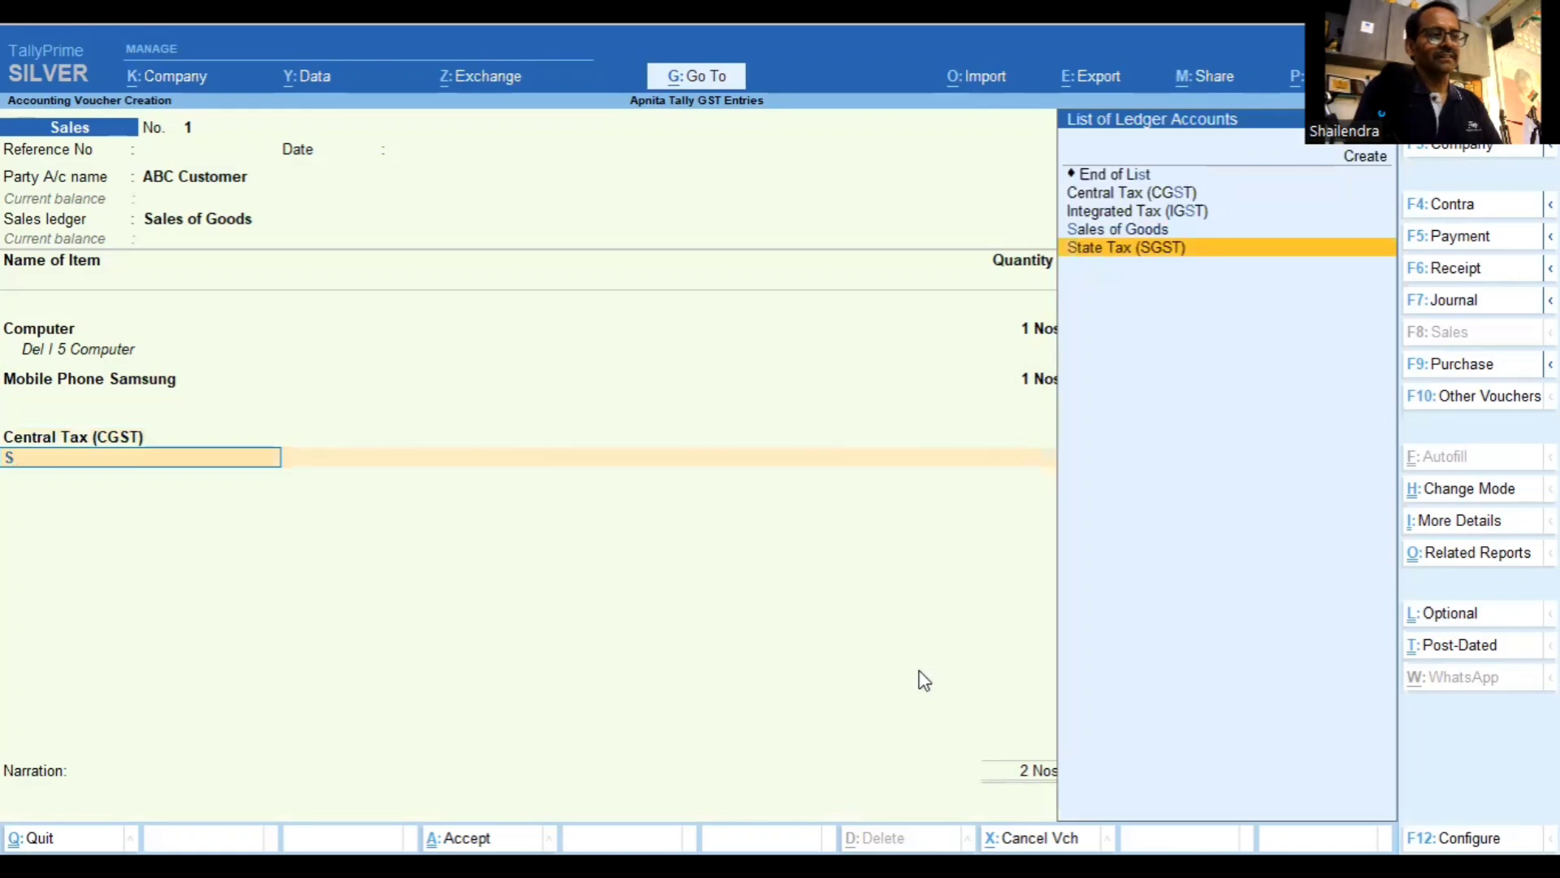
key("Return")
key("Return")
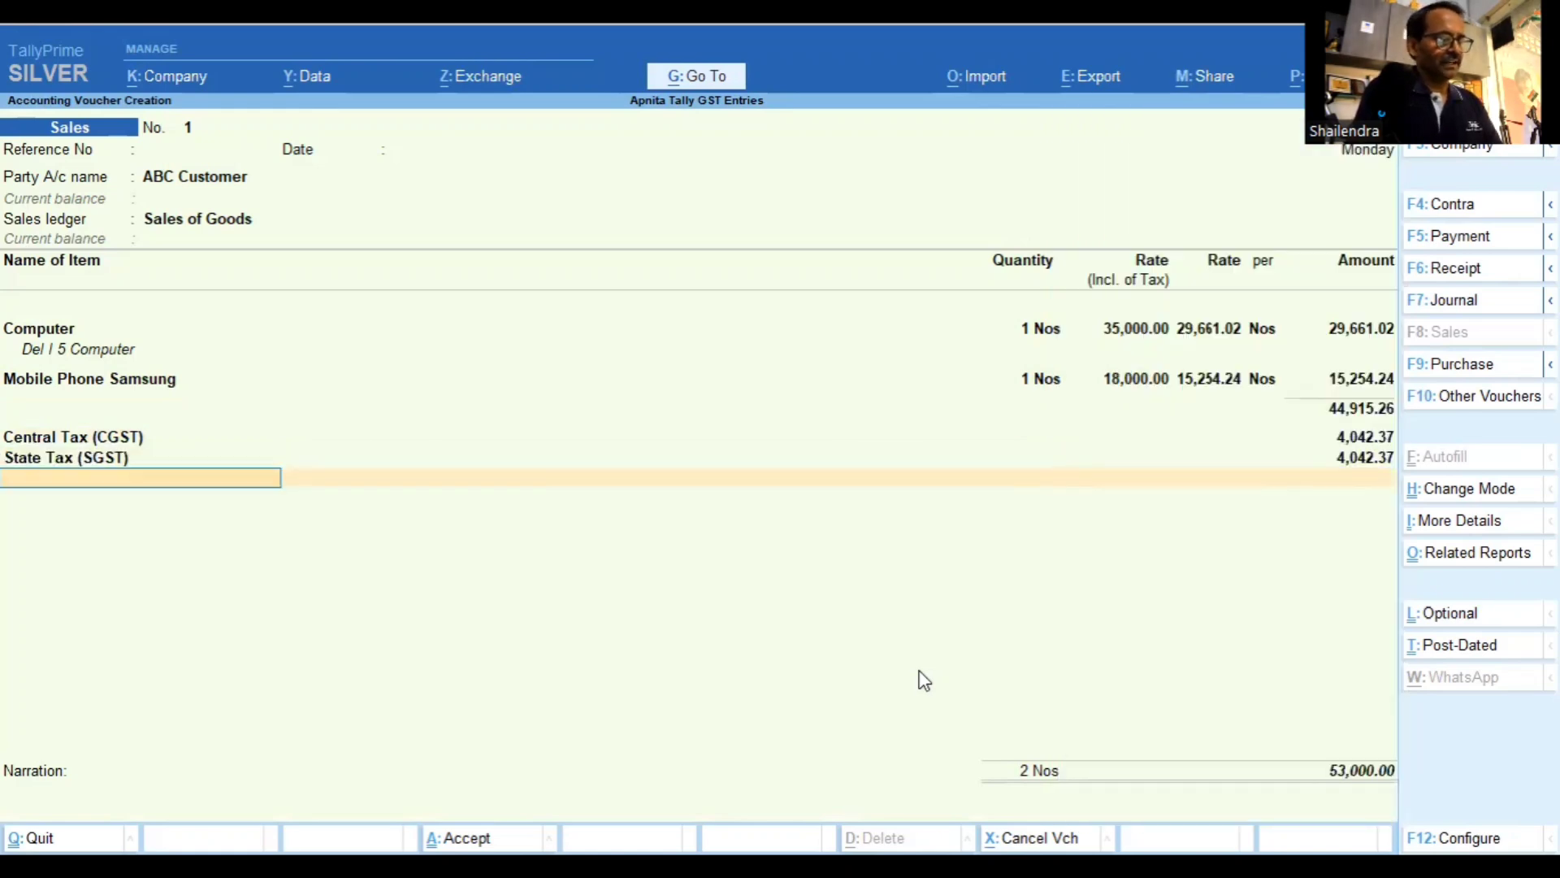
key("alt+c")
Create the Round Off ledger under Indirect Expenses as Invoice Rounding with Normal Rounding
type("Oung")
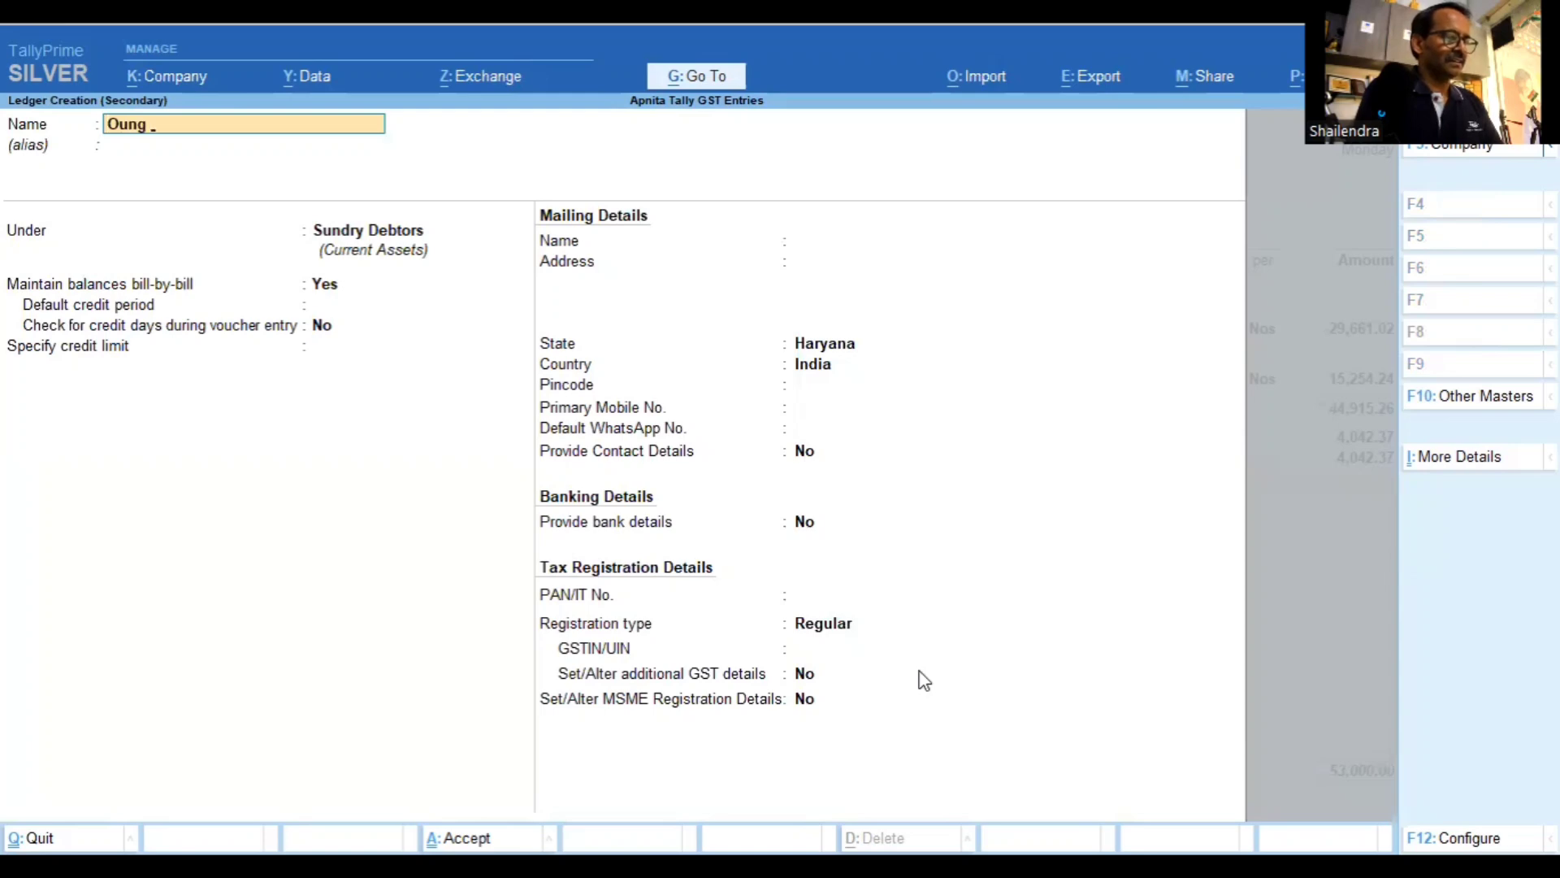
key("BackSpace")
key("BackSpace")
key("BackSpace")
key("BackSpace")
key("BackSpace")
type("R")
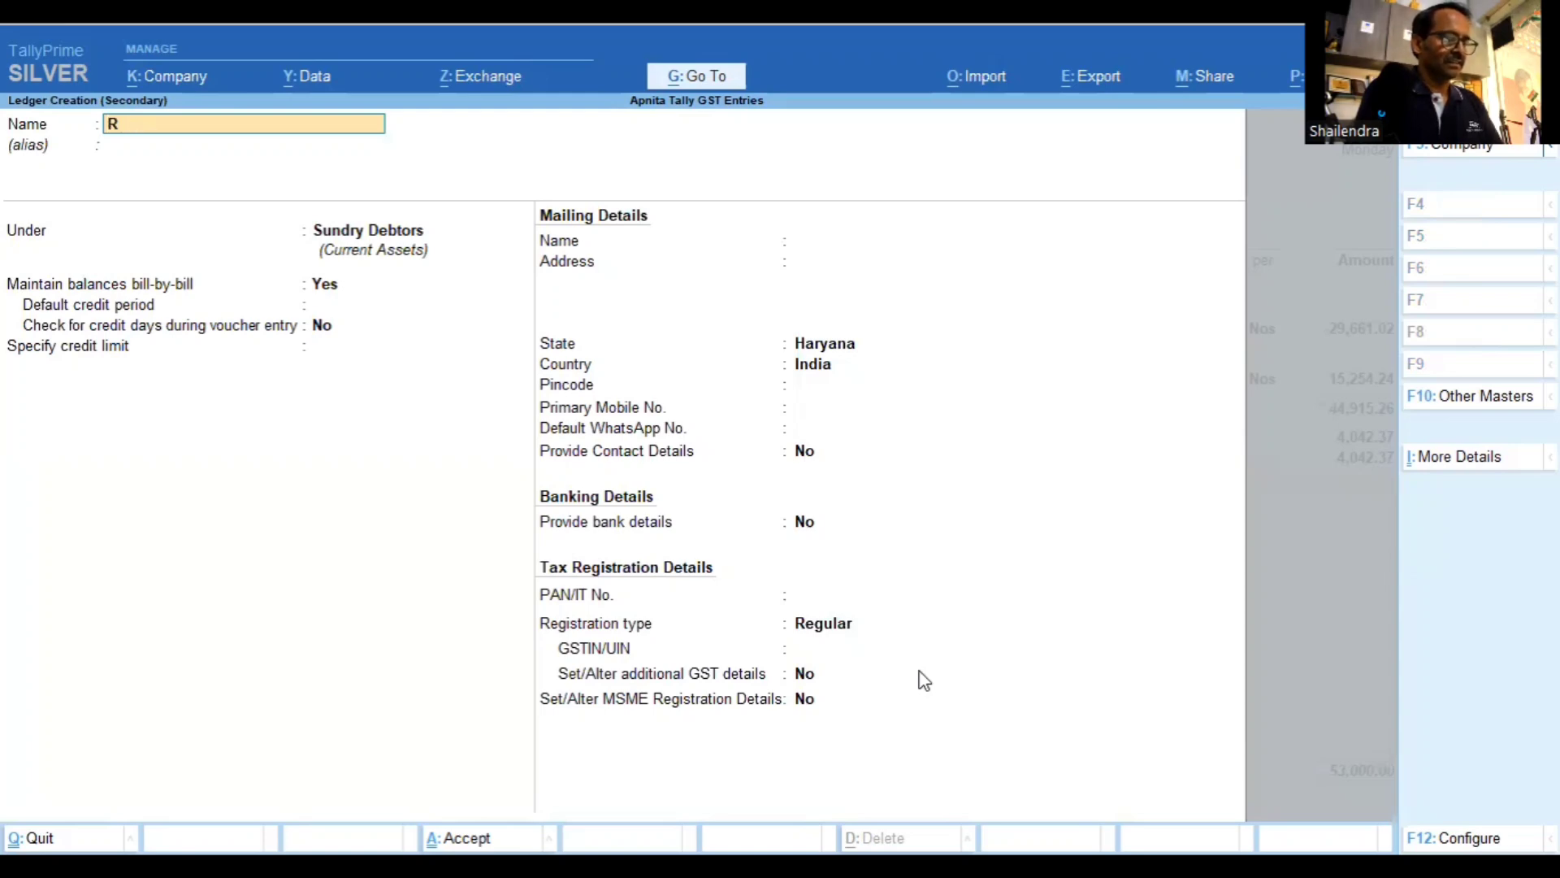
type("ound off")
key("Return")
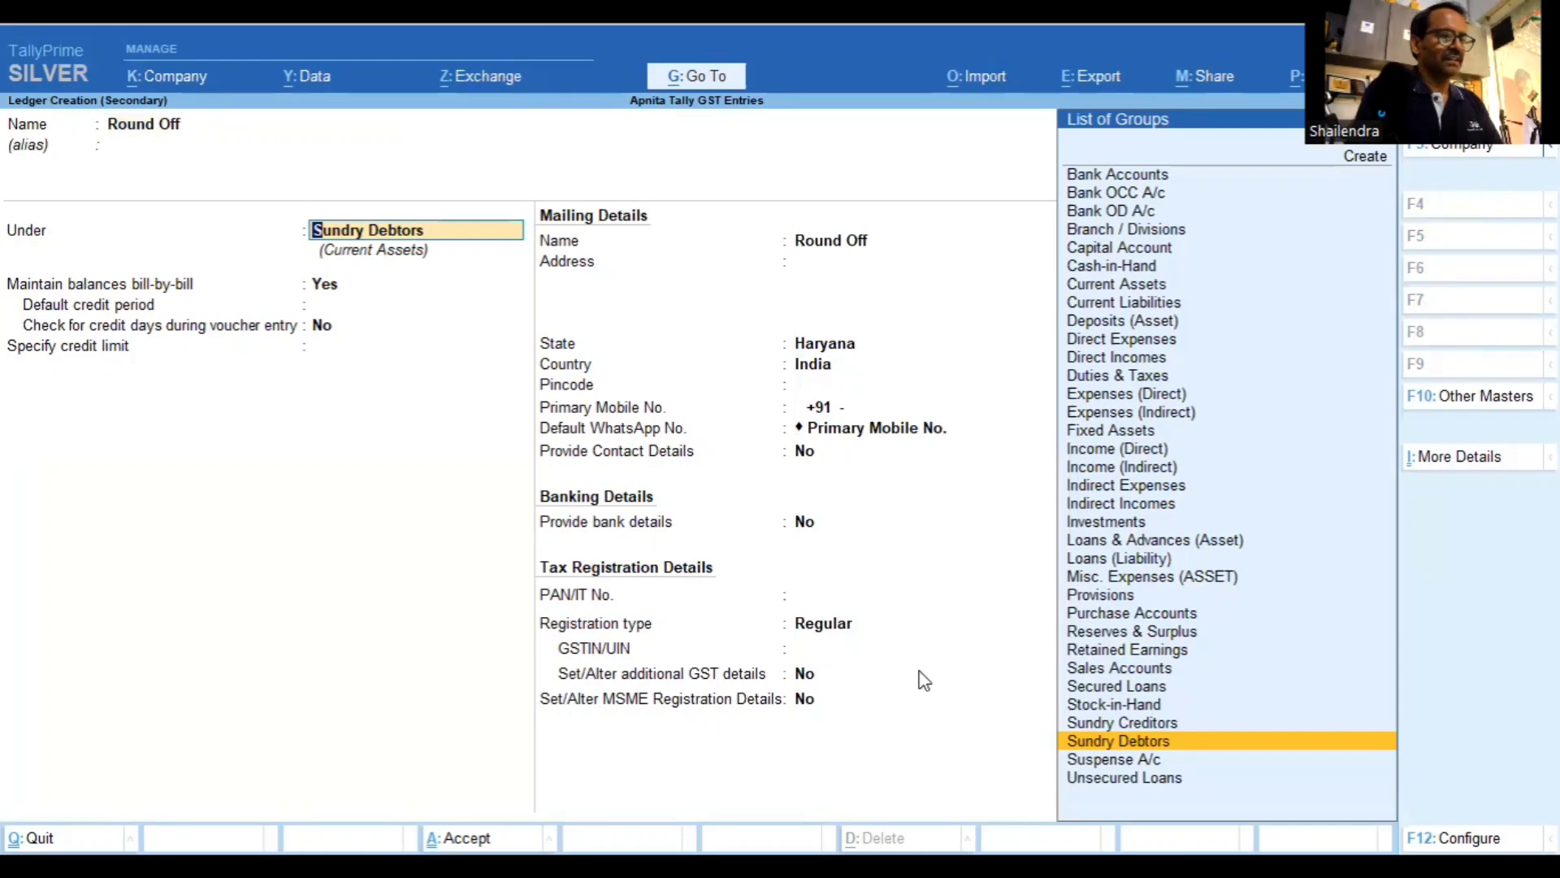
type("Ind")
key("Return")
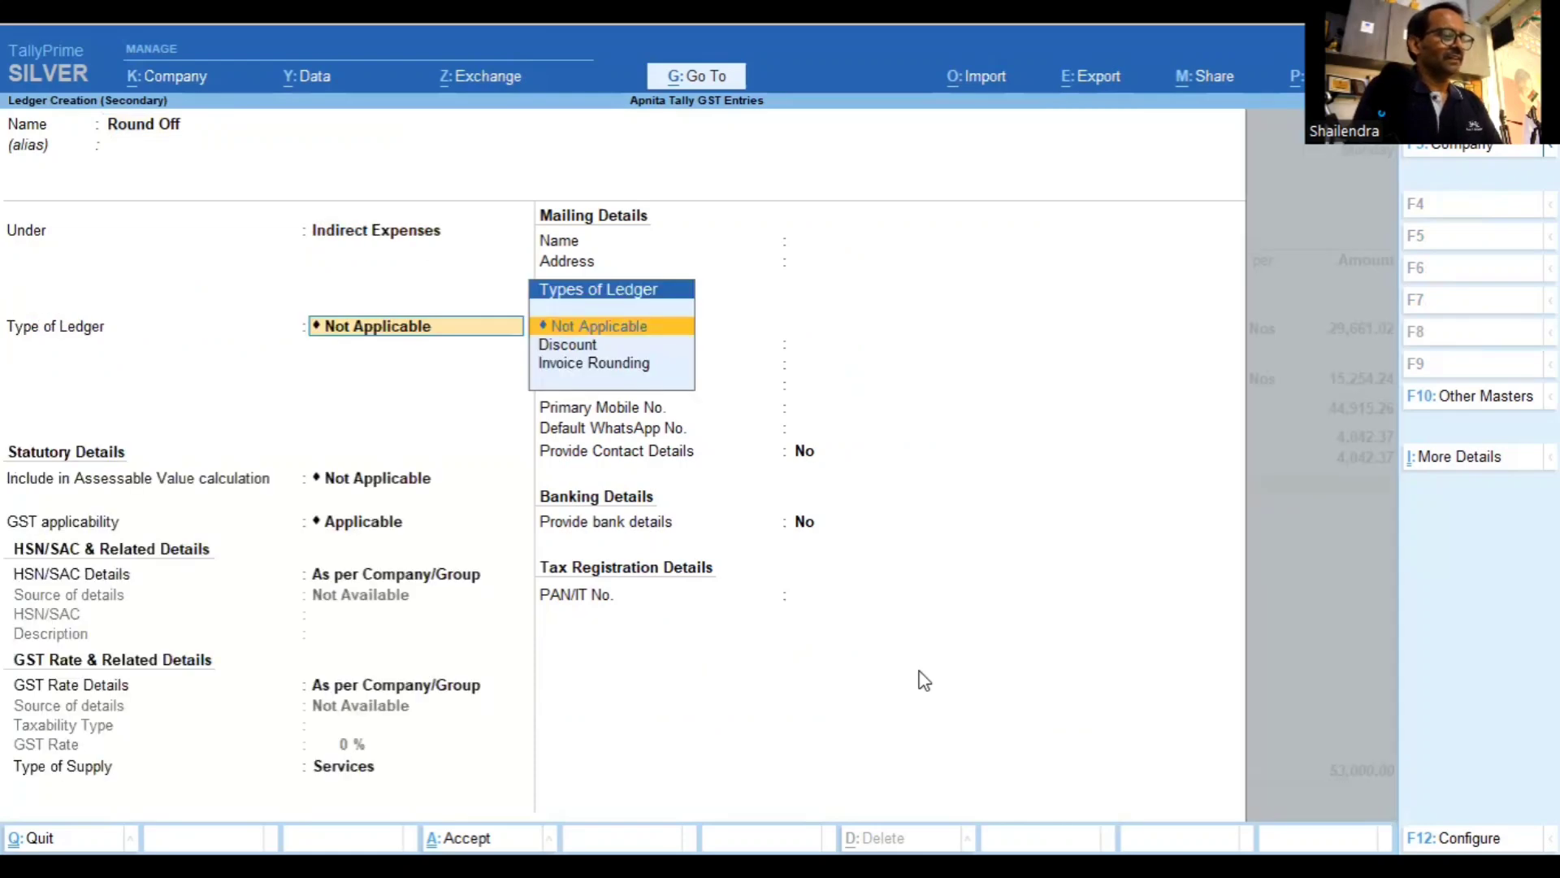
key("Down")
key("Down")
key("Return")
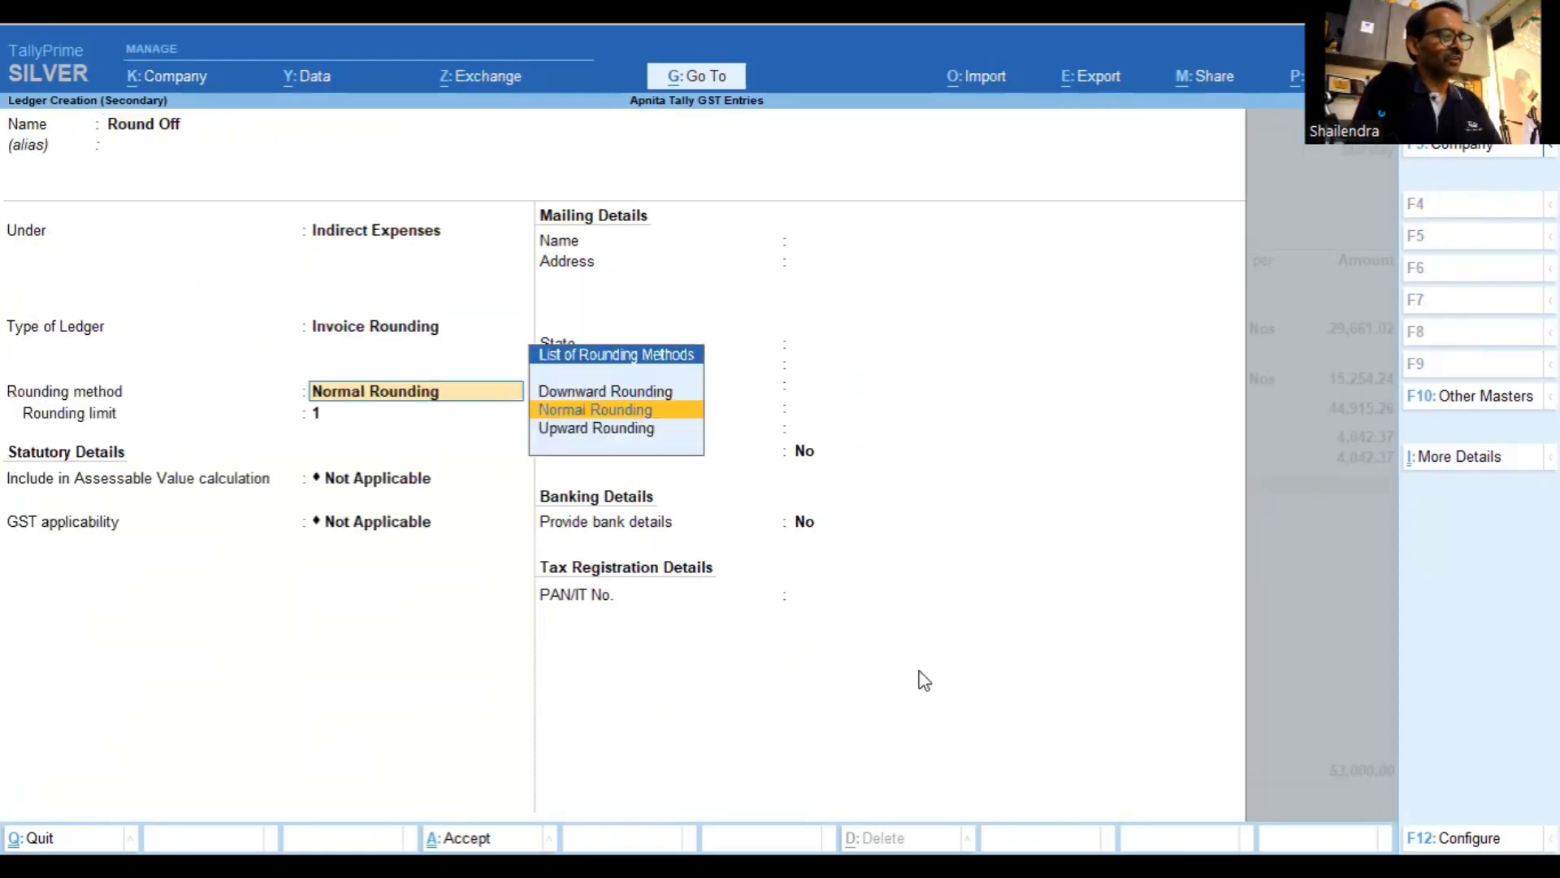
key("Return")
key("Return")
key("ctrl+a")
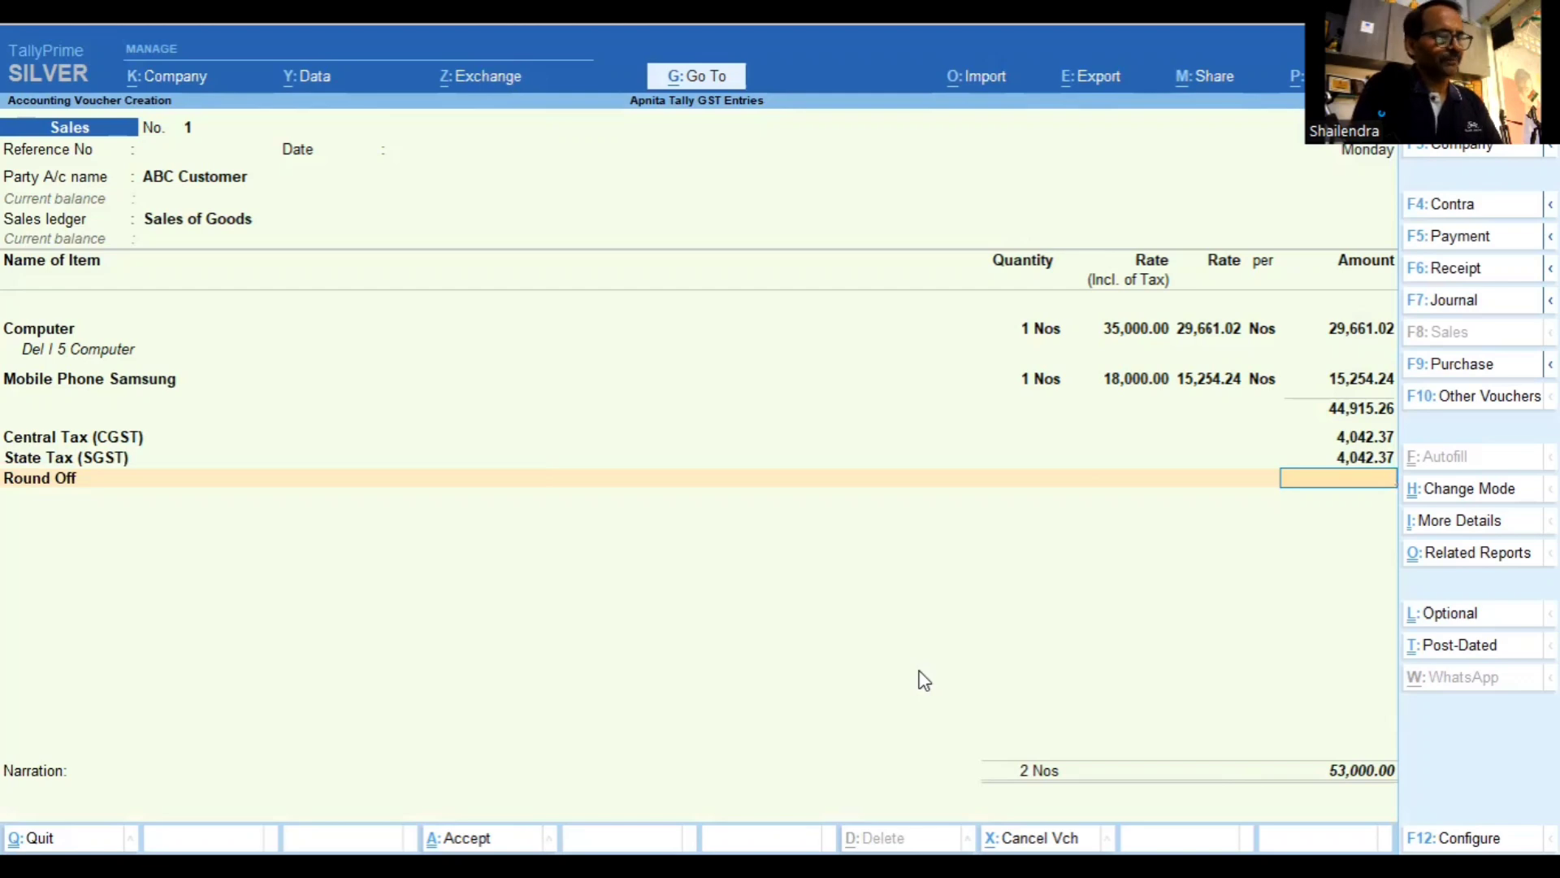
Leave Round Off blank and show GST Tax Analysis: 44,915.26 taxable, 8,084.74 tax
key("Return")
key("Return")
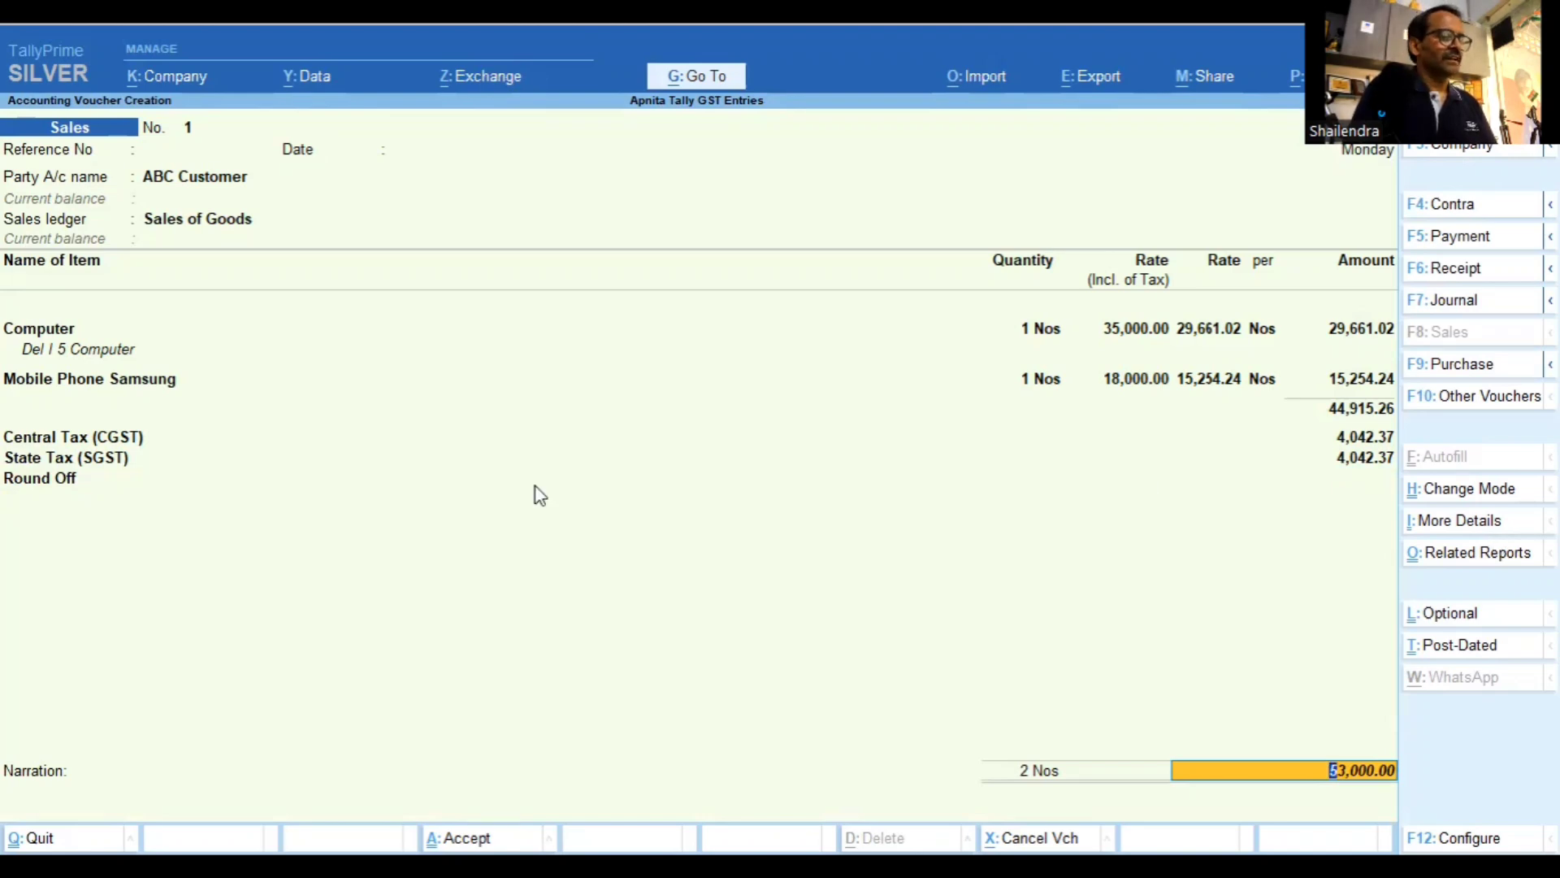
key("Up")
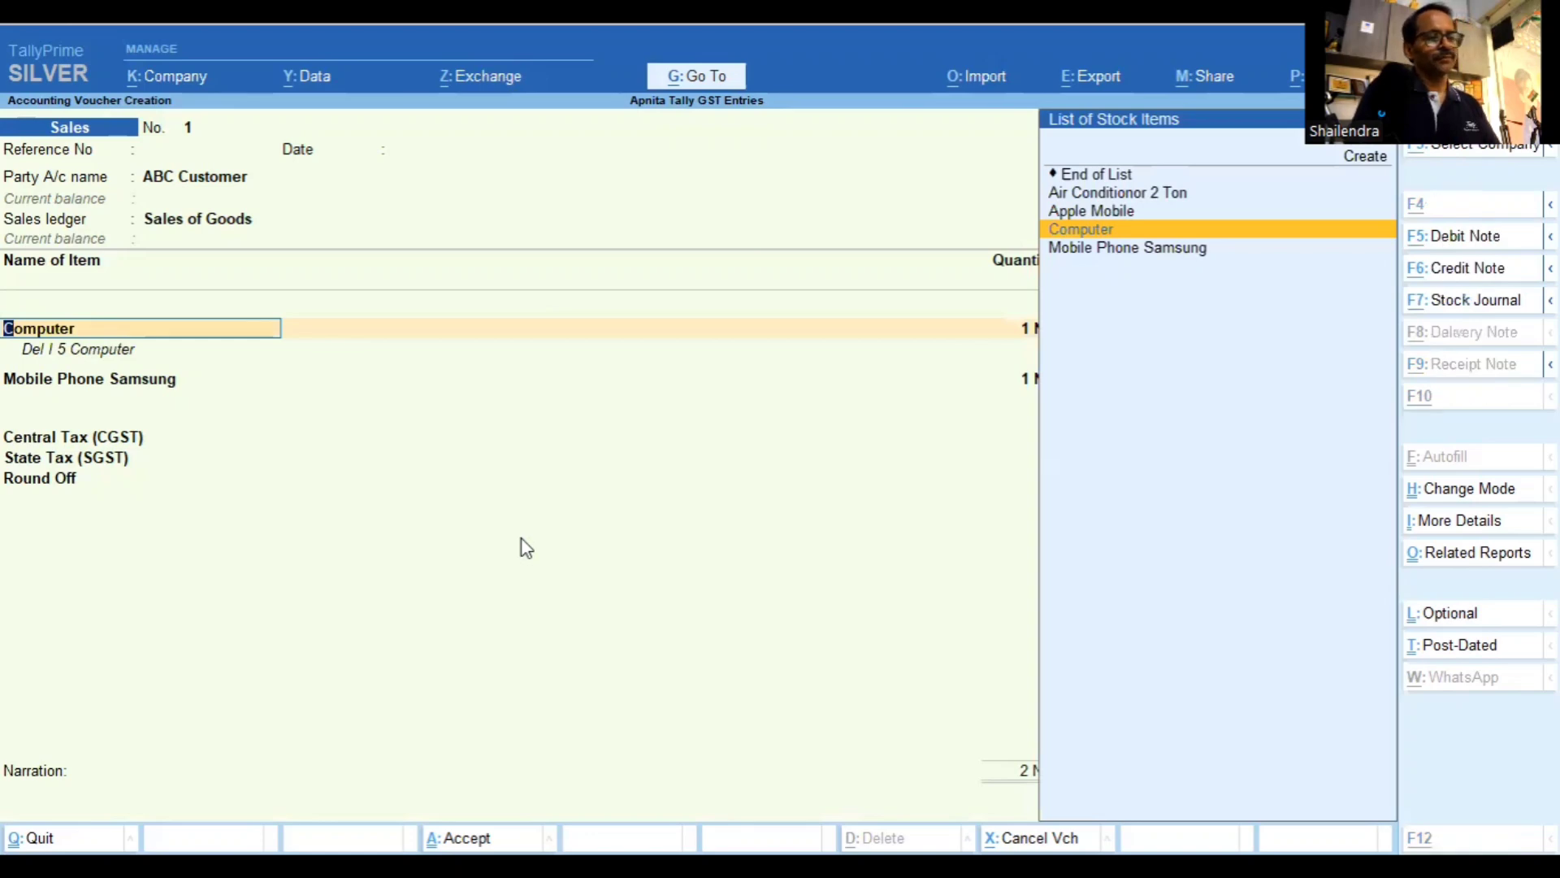
key("ctrl+o")
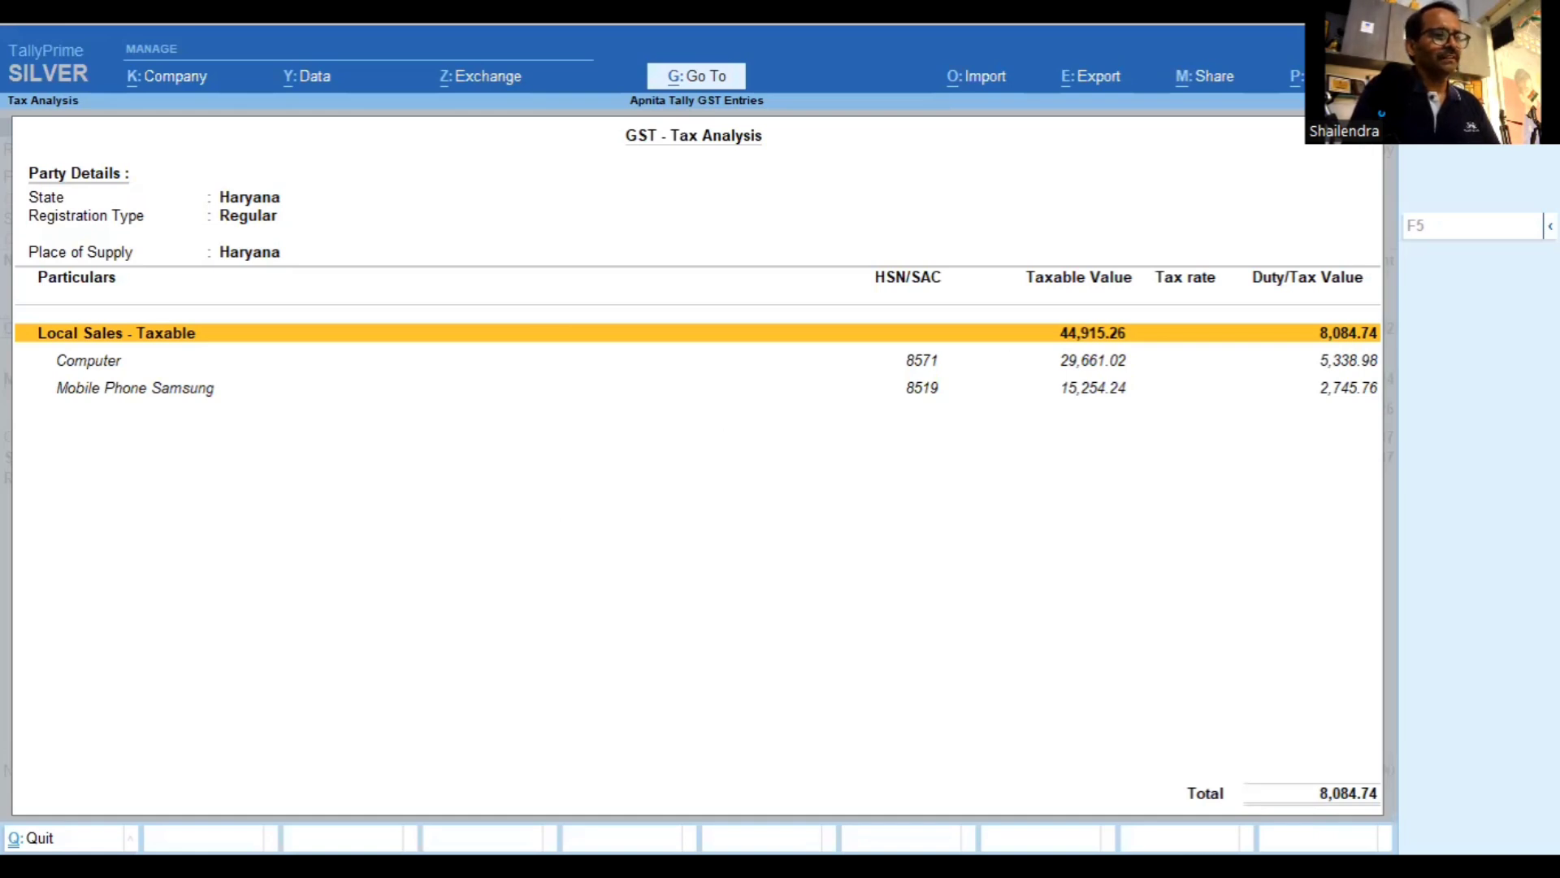
Switch the tax analysis to Detailed view, showing 9% CGST and SGST per item
mouse_move(1550, 225)
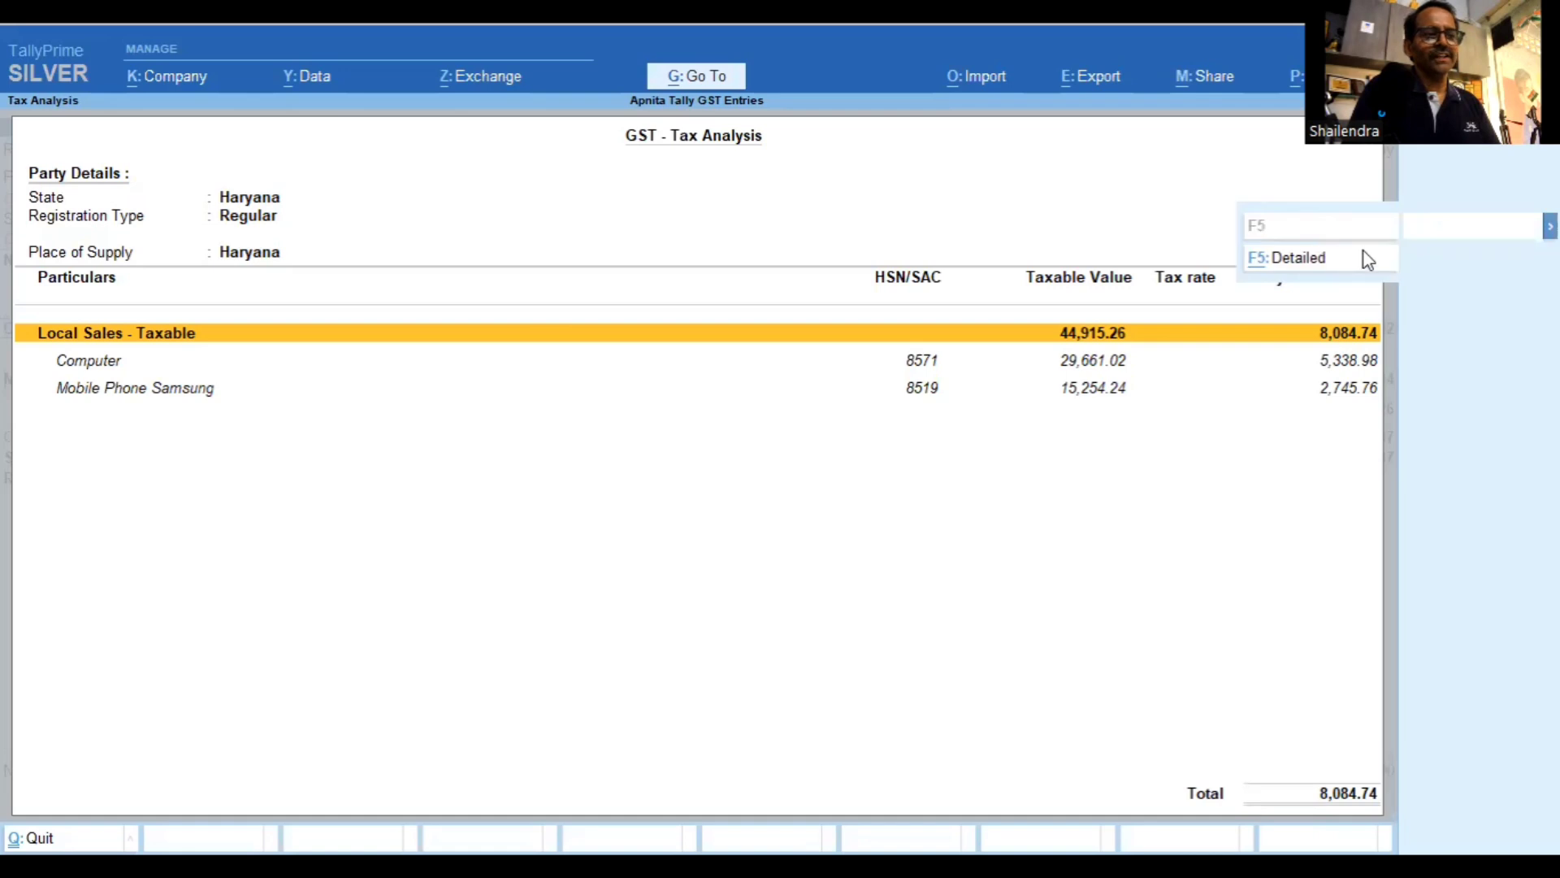
left_click(1298, 258)
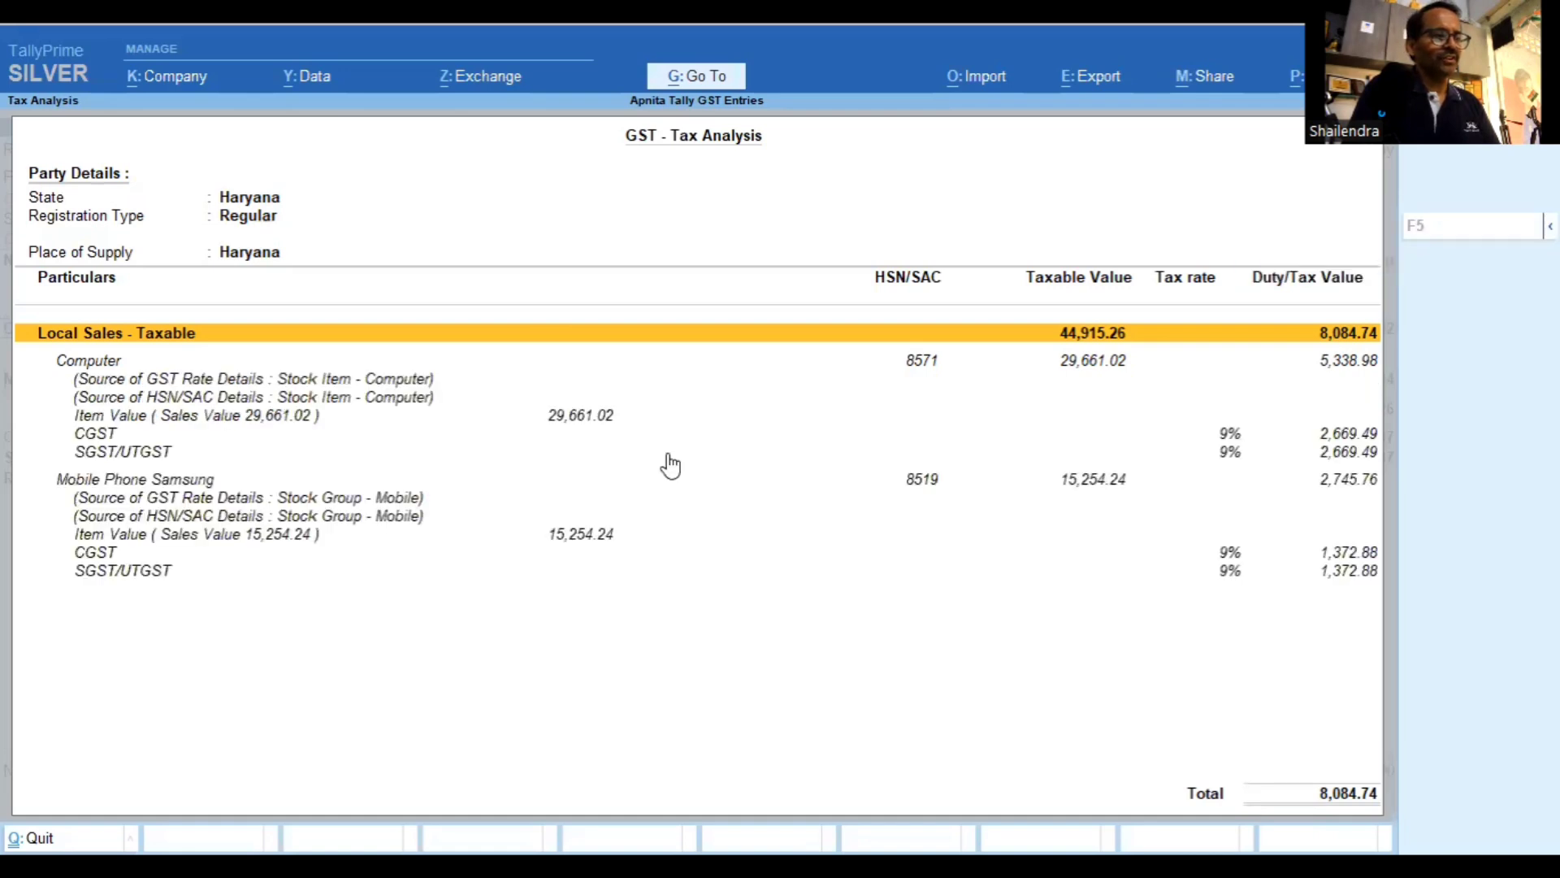
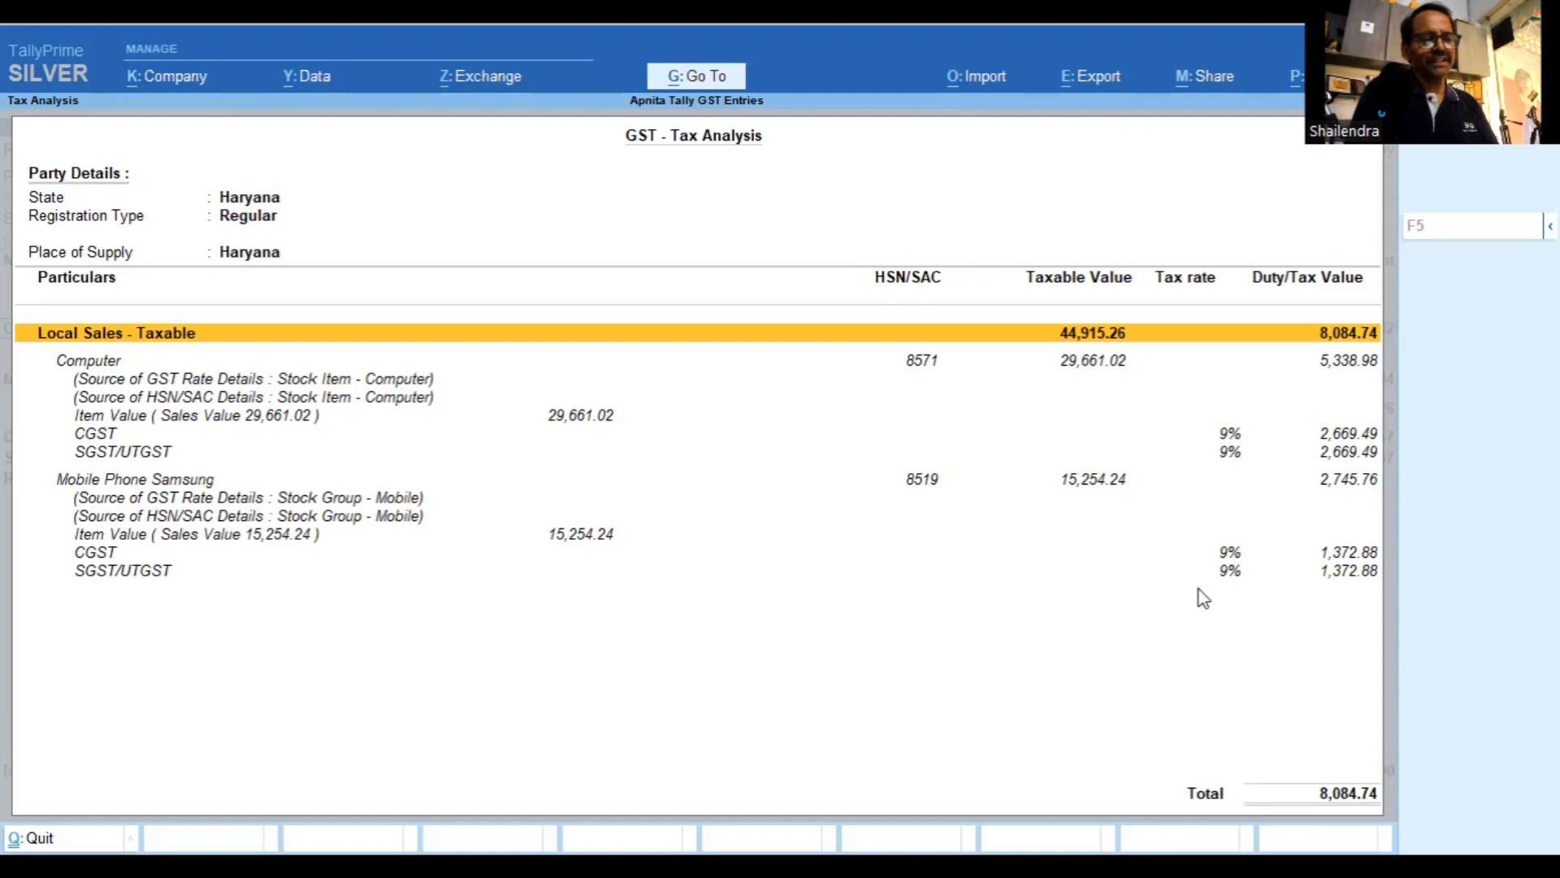
Add a line of 1 Nos Air Conditionor 2 Ton at 35,000 tax-inclusive, past the negative stock warning
key("Escape")
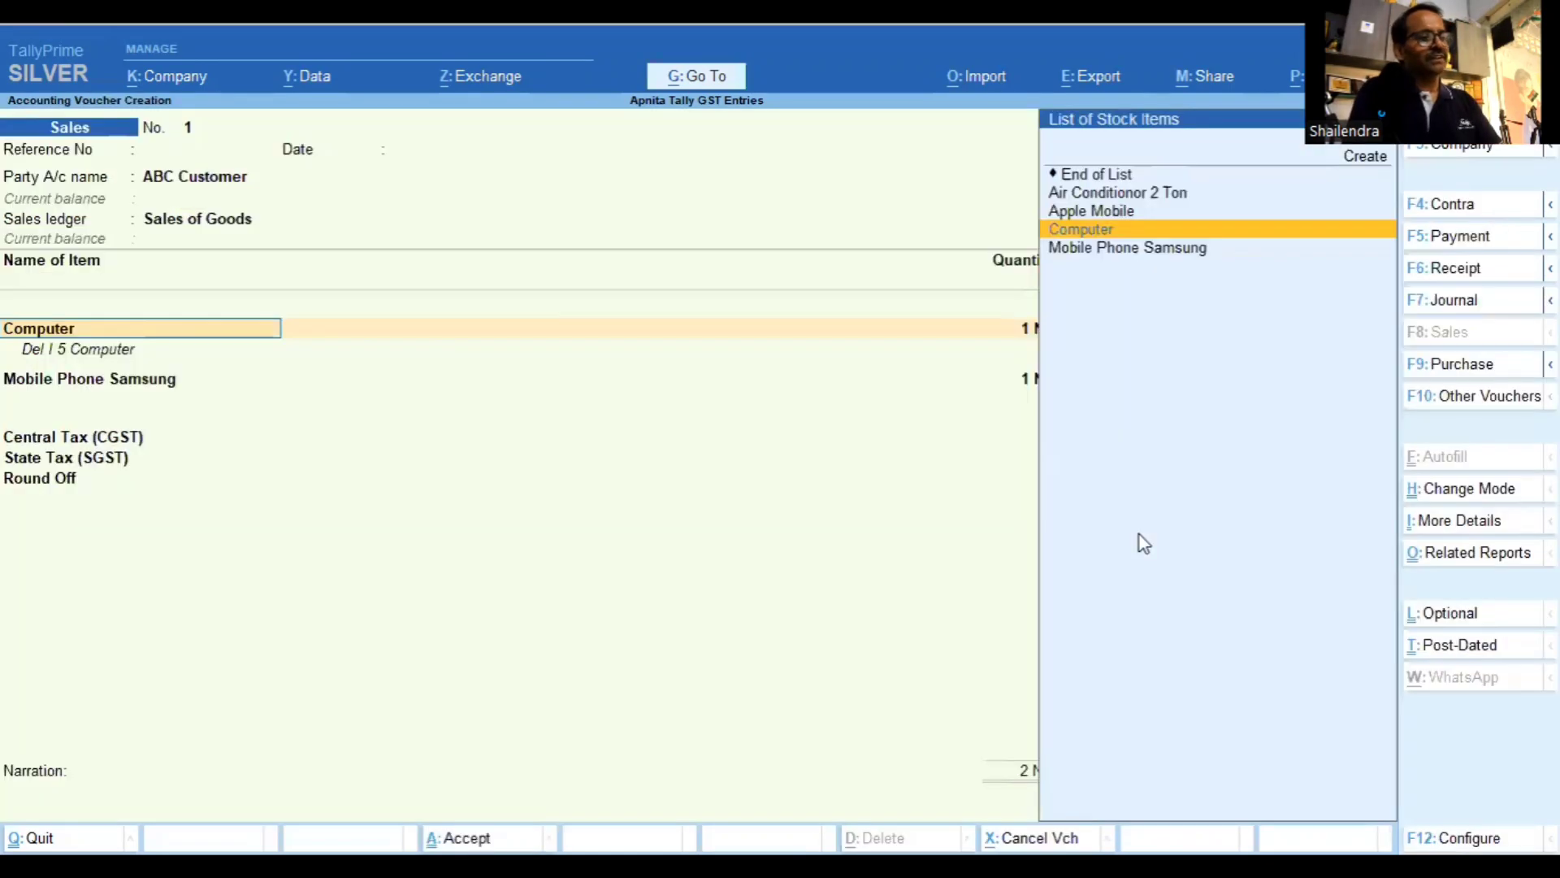
key("Return")
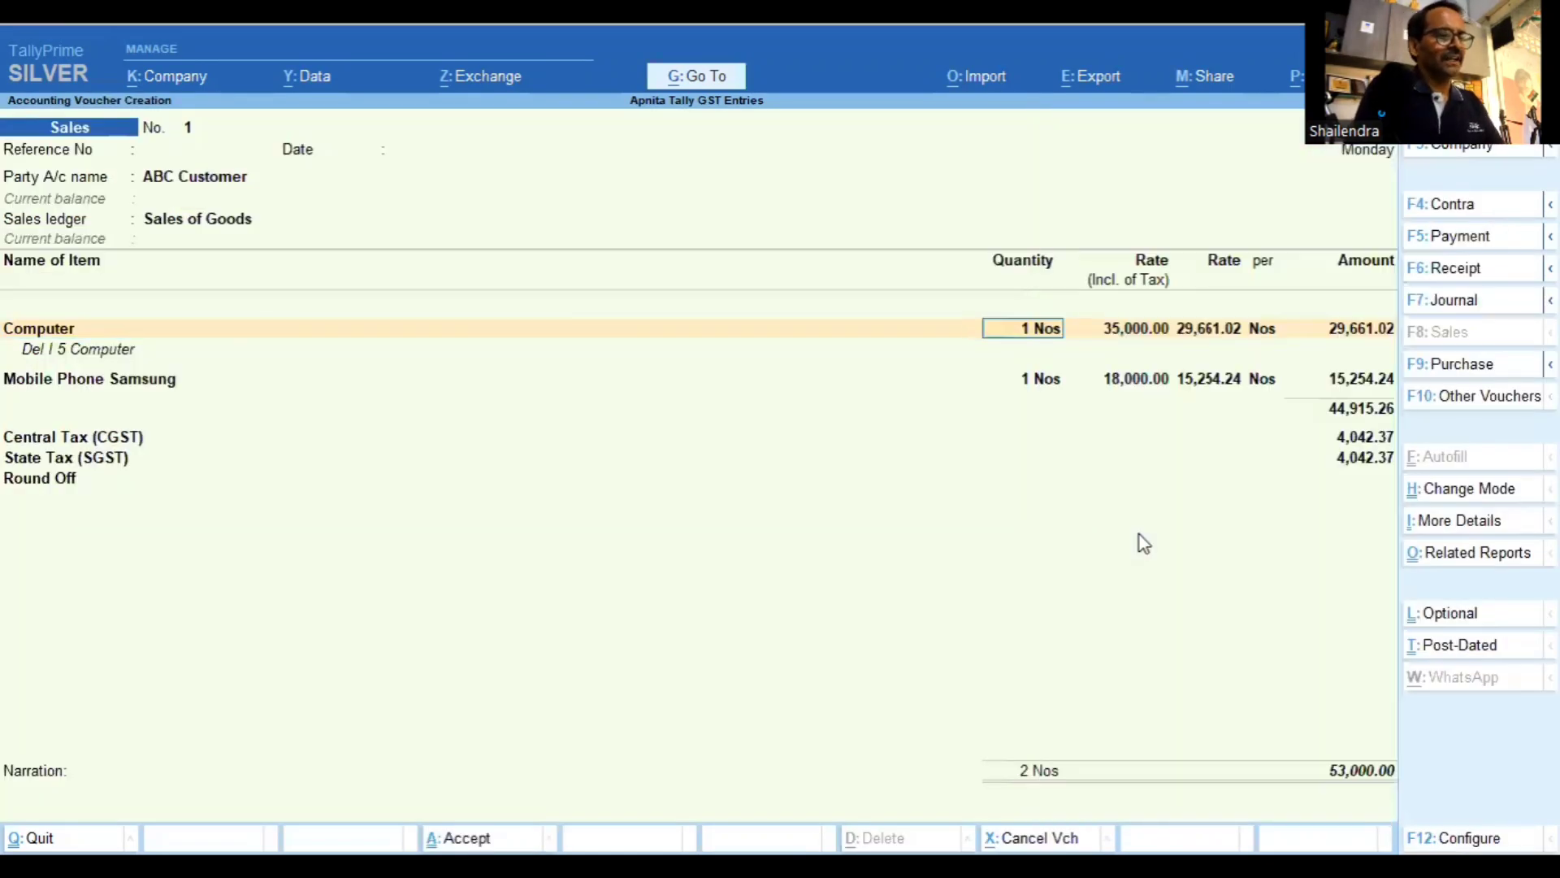
key("Return")
key("Return")
key("Return")
key("Return")
key("Return")
key("Return")
key("Return")
key("Return")
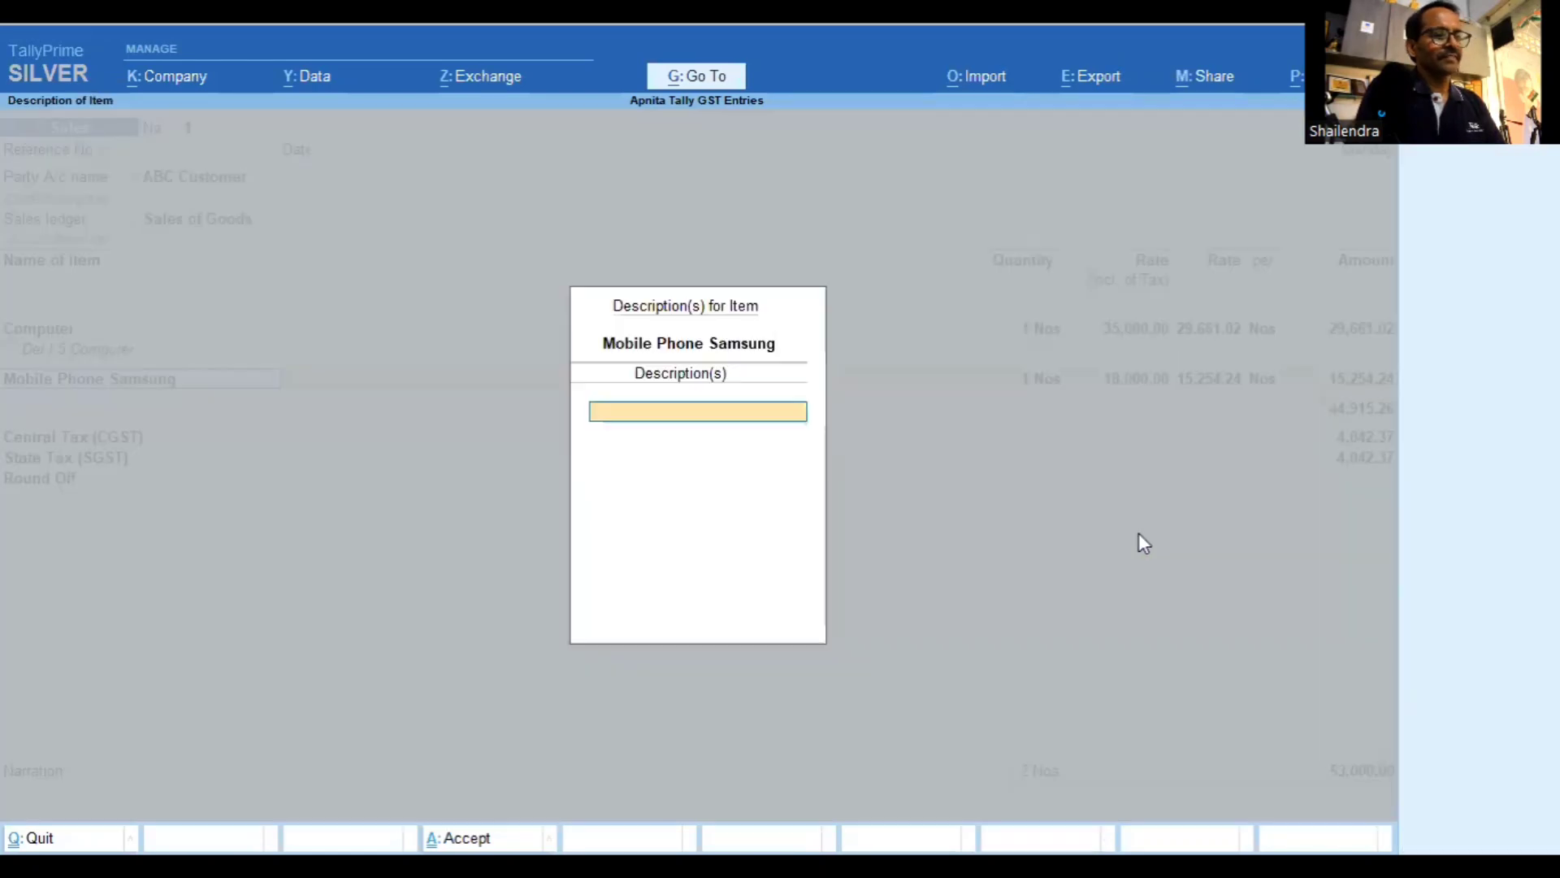
key("Return")
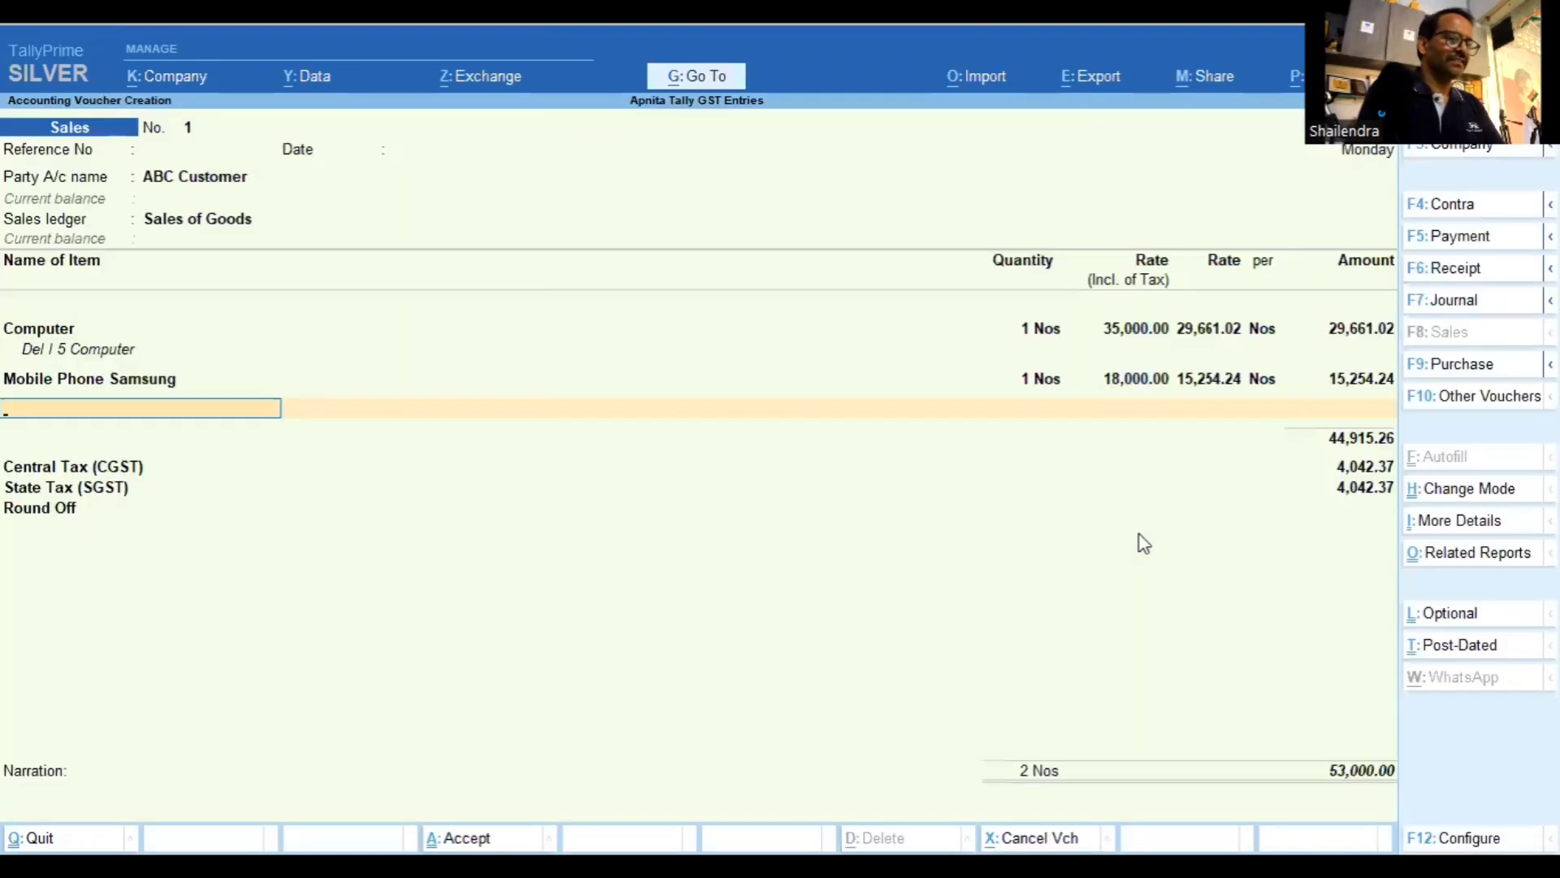
type("a")
key("Return")
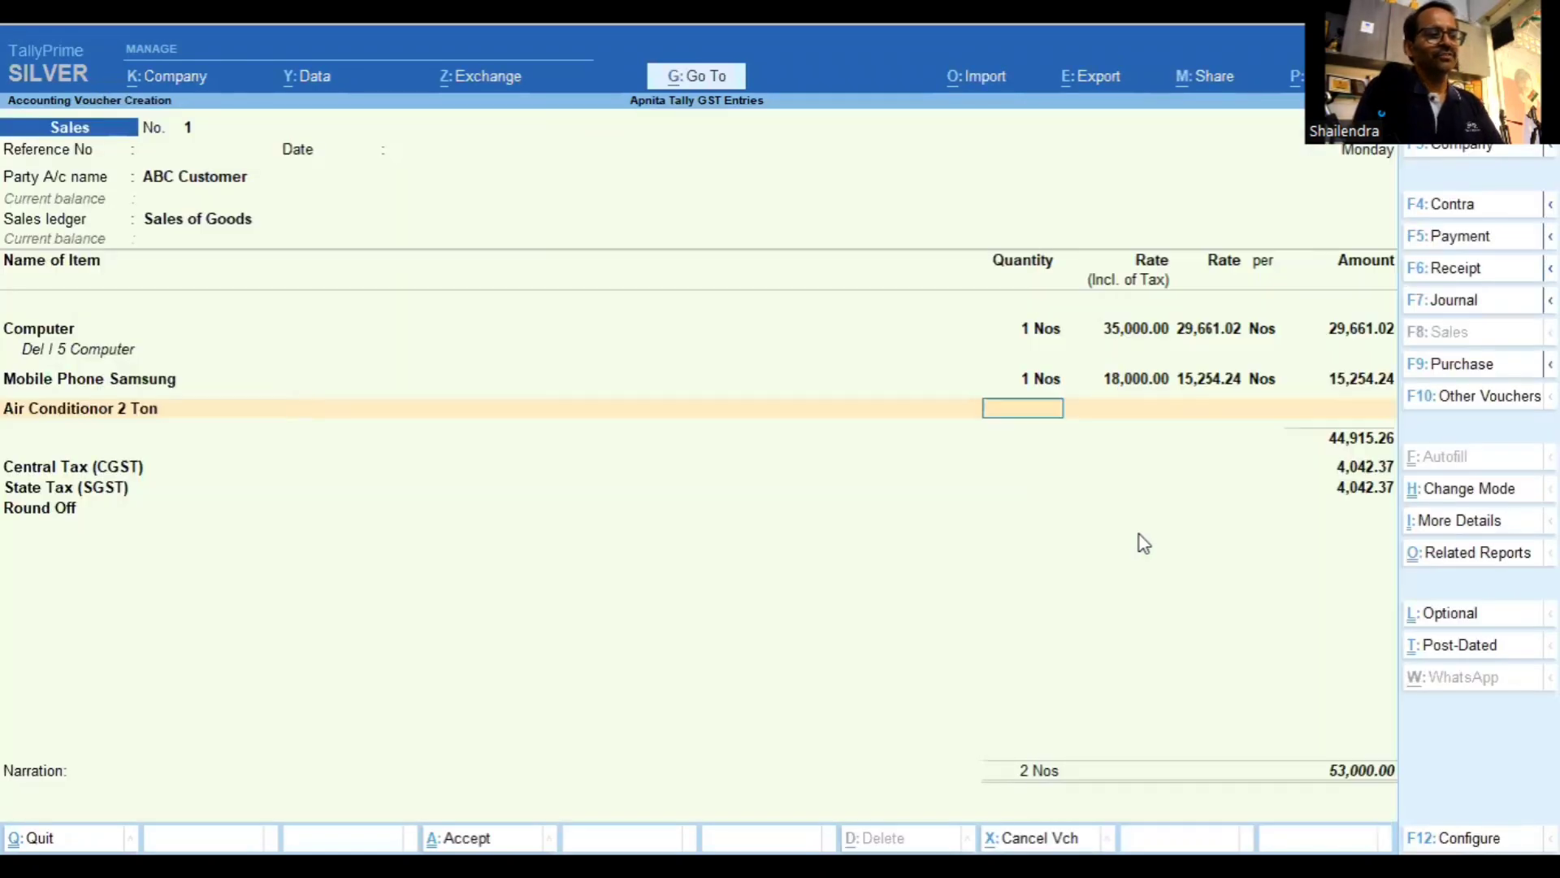
type("1")
key("Return")
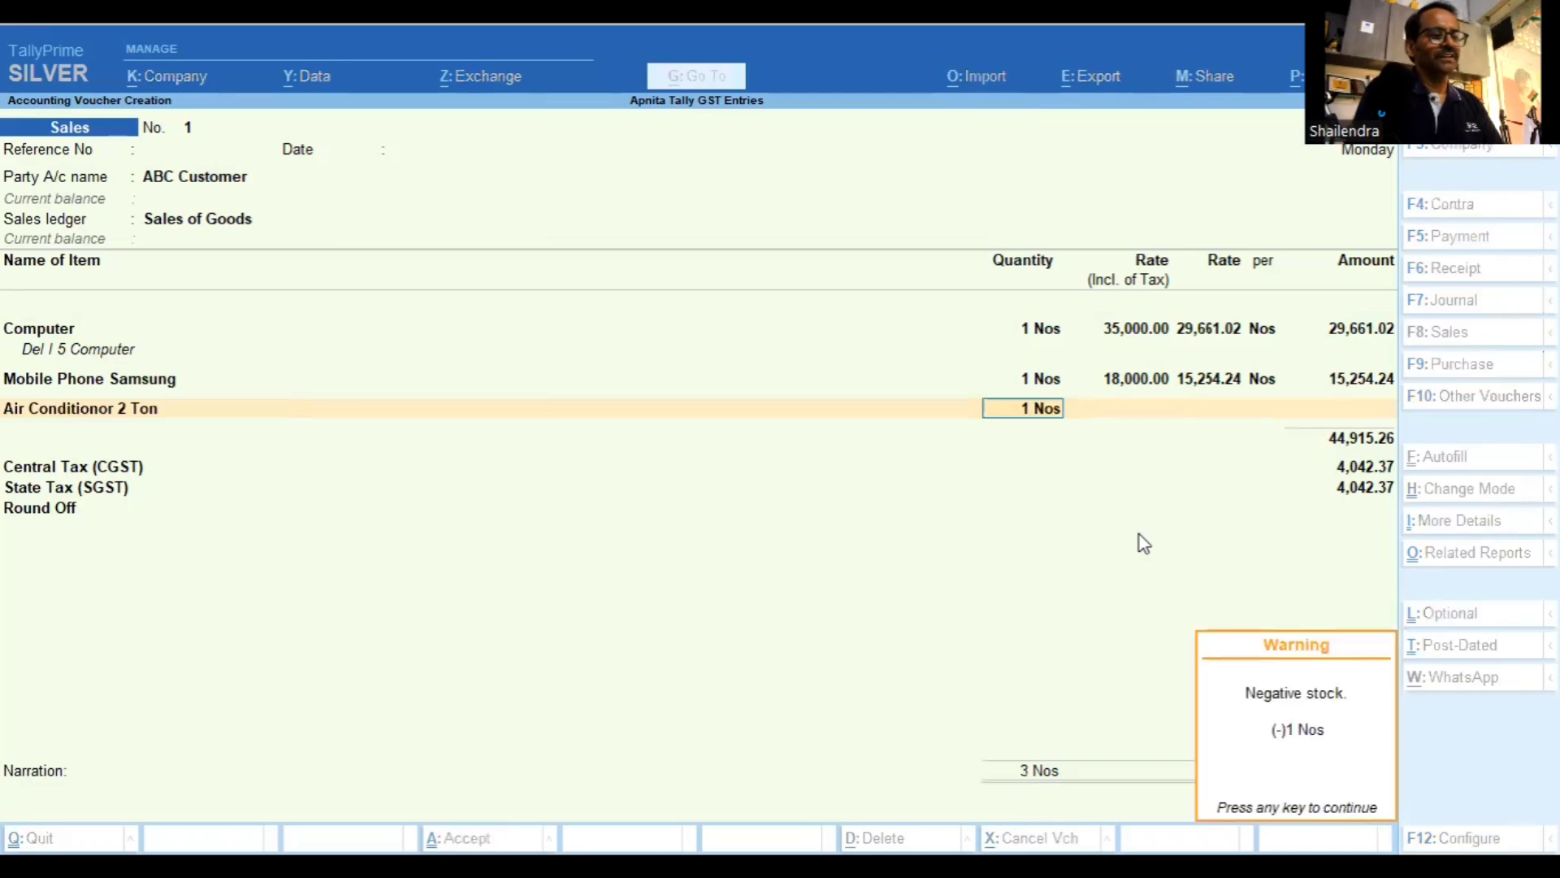
key("Return")
type("35")
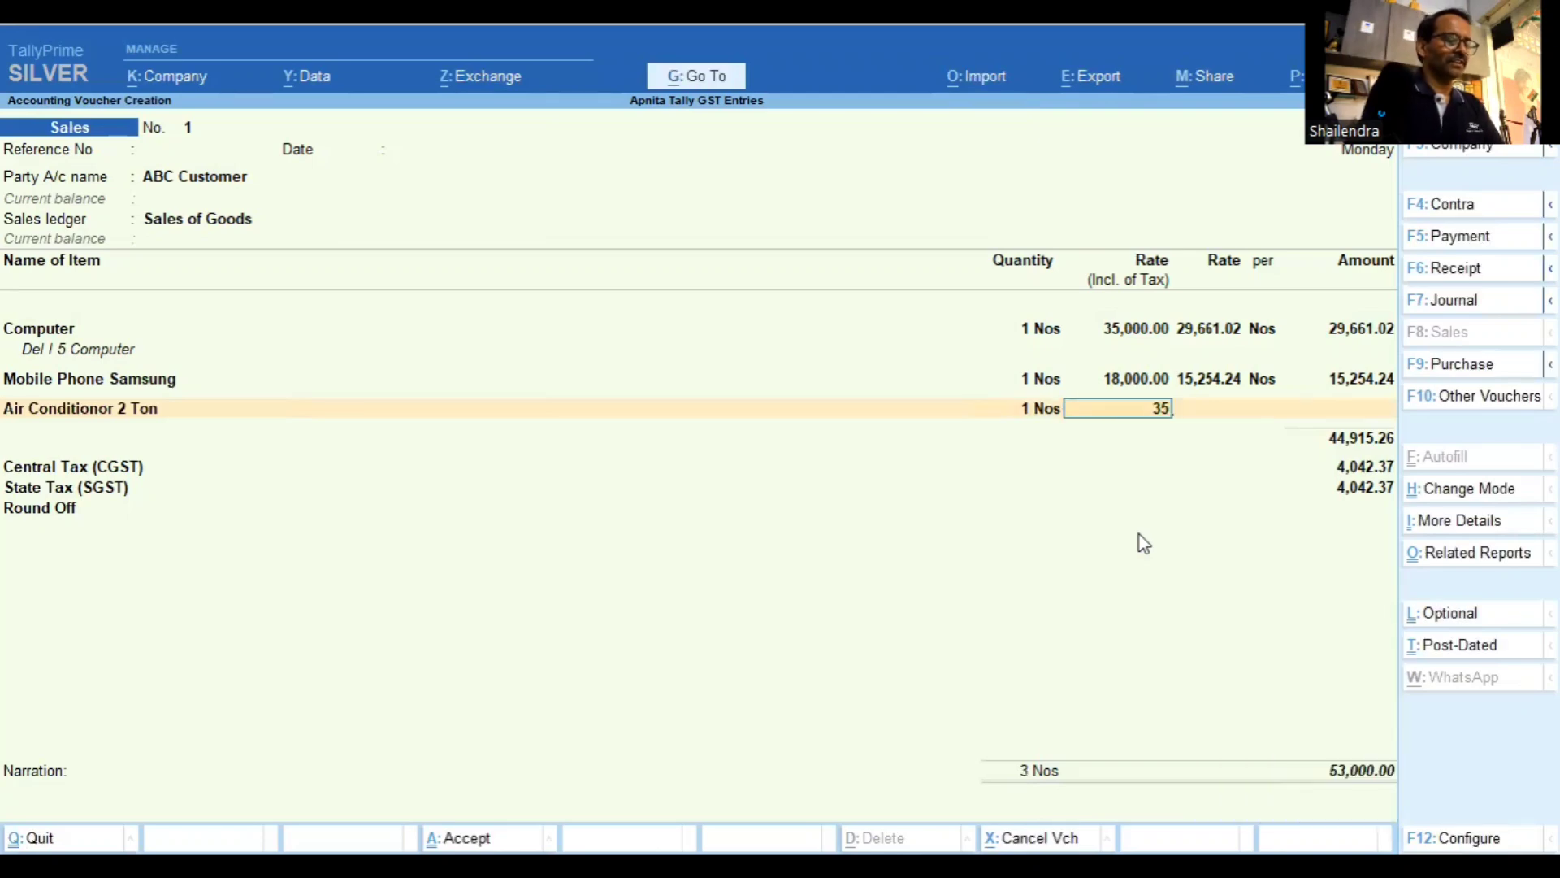
type(",000")
key("Return")
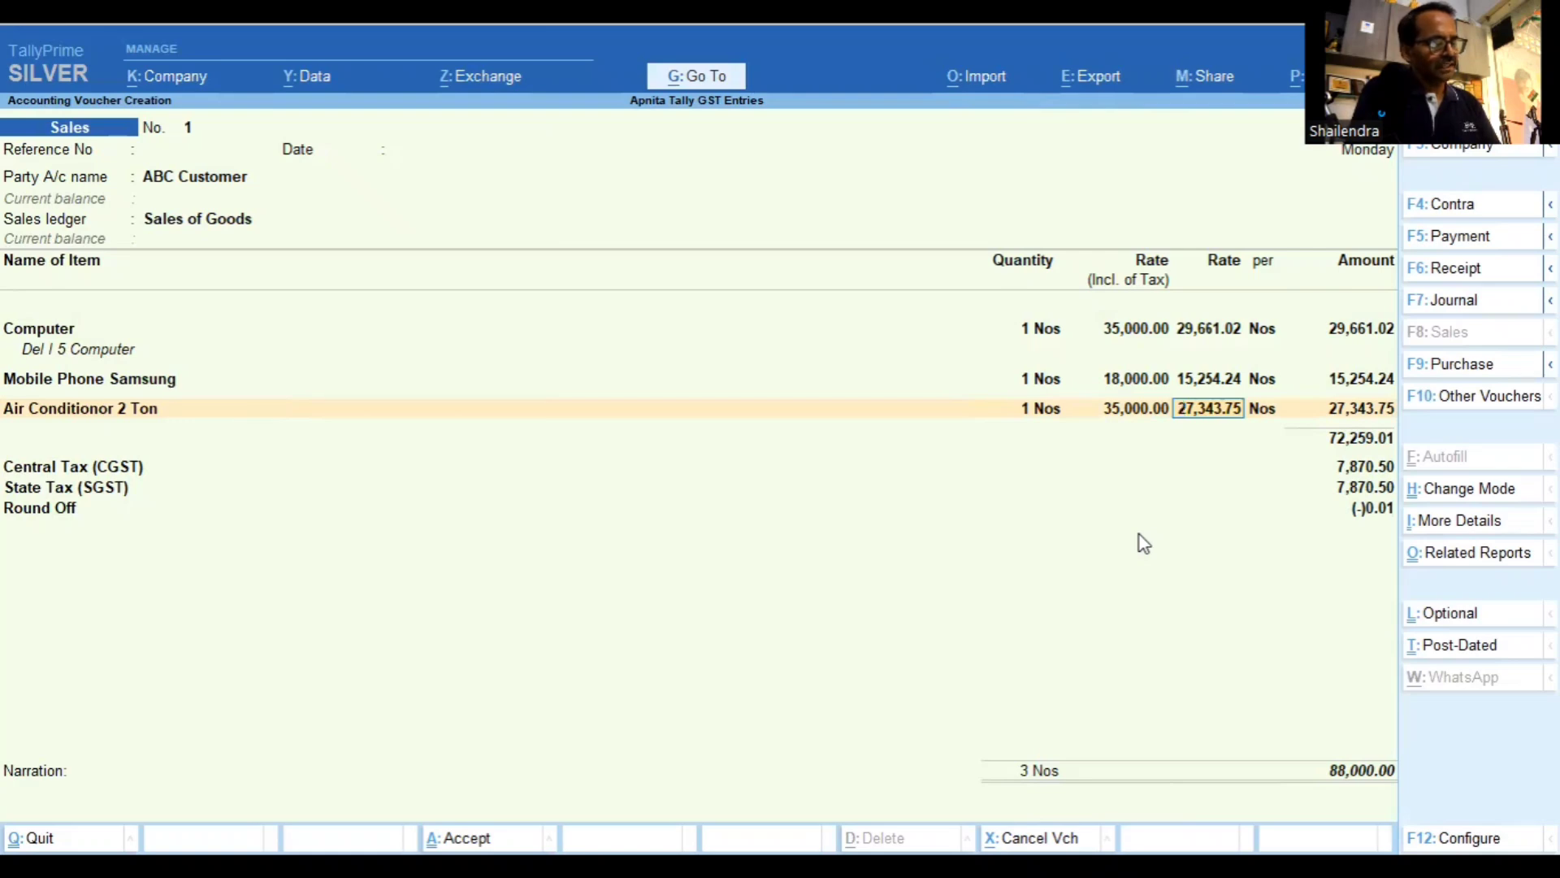
Open the detailed GST tax analysis and review each item's GST rate and HSN/SAC source lines
key("ctrl+o")
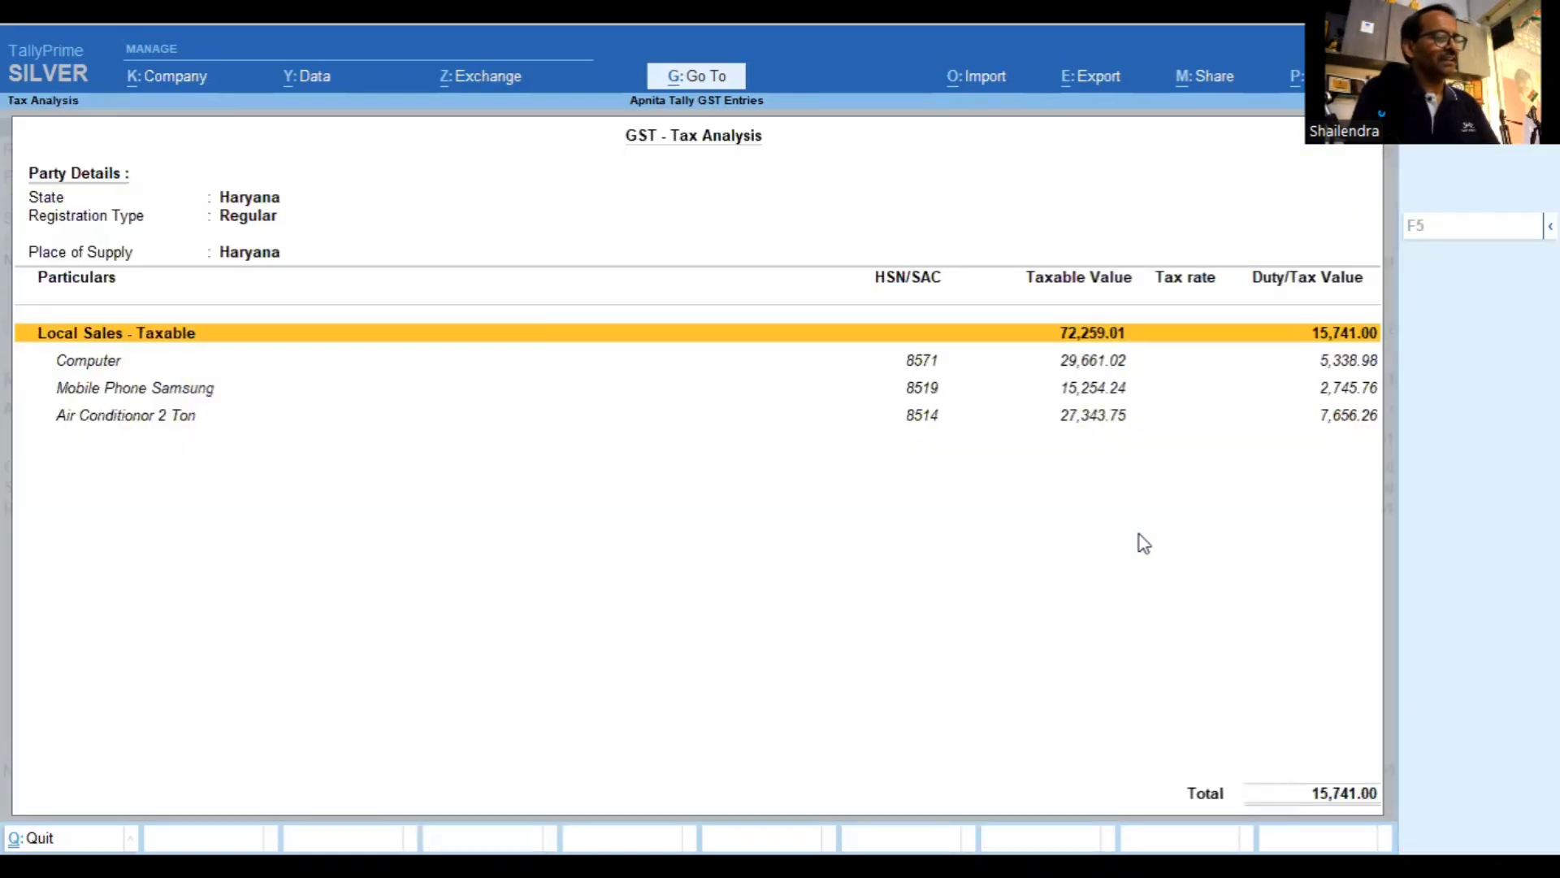
key("alt+F5")
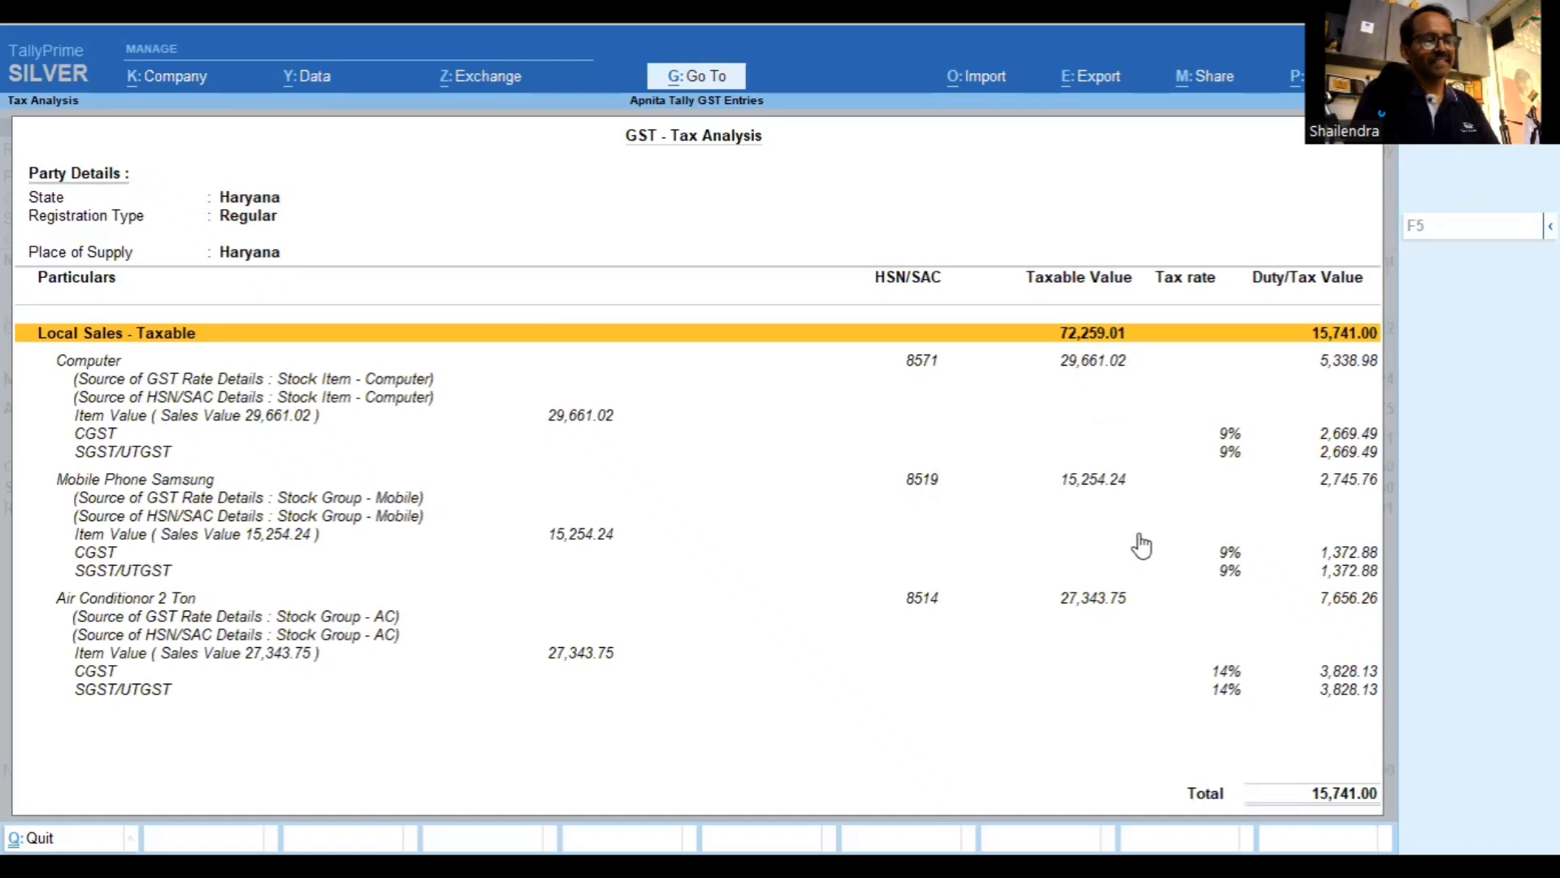
key("Down")
key("Down")
key("Down")
key("Down")
key("Down")
key("Down")
key("Down")
key("Down")
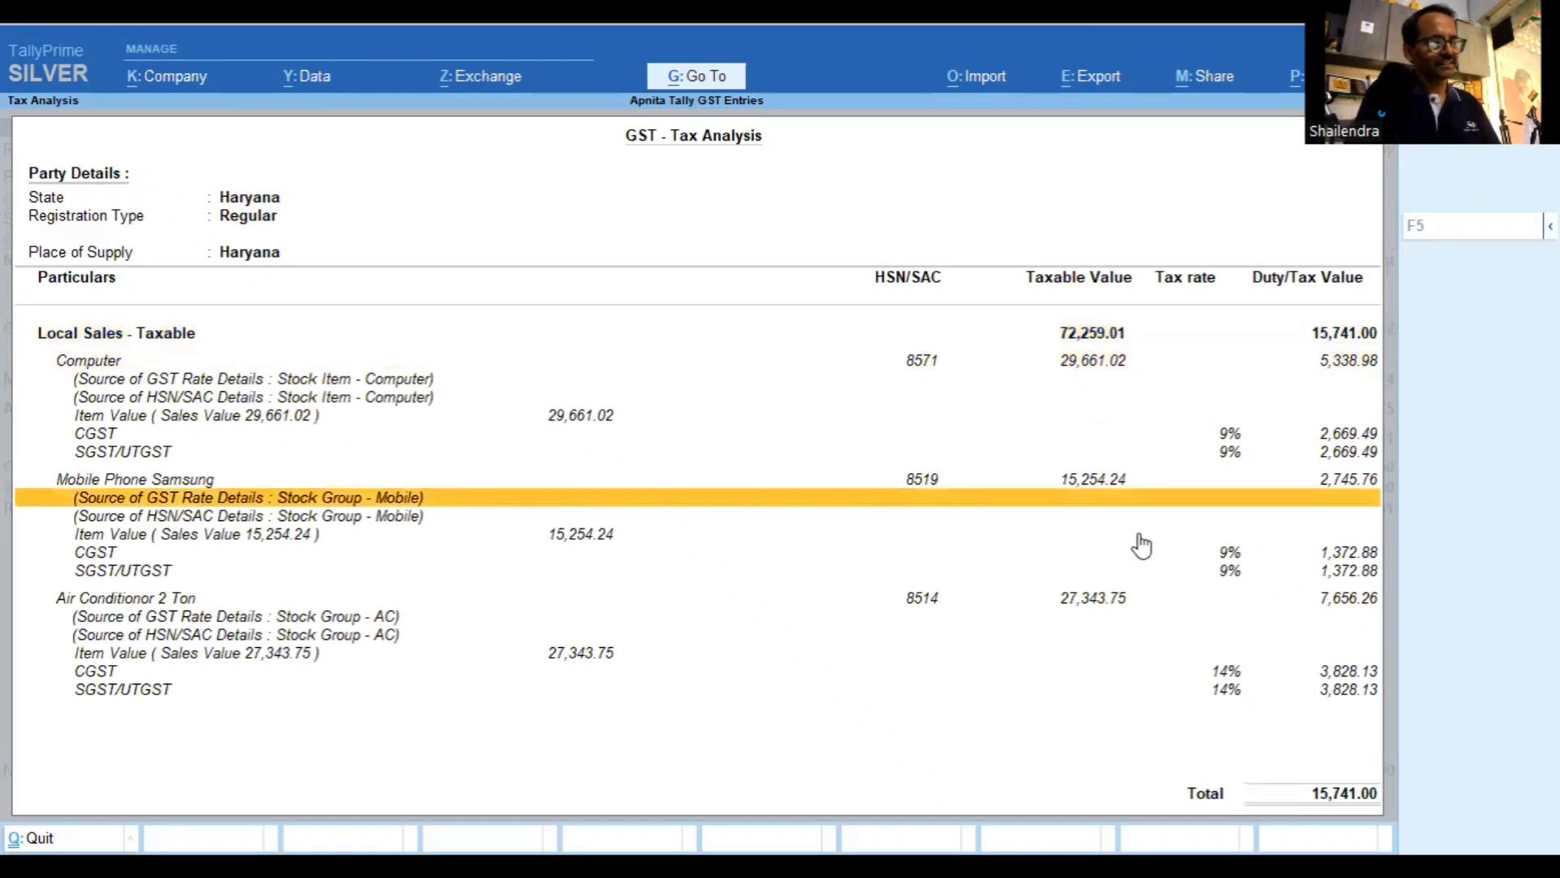
key("Down")
key("Down")
key("Down")
key("Down")
key("Down")
key("Down")
key("Down")
key("Down")
key("Down")
key("Down")
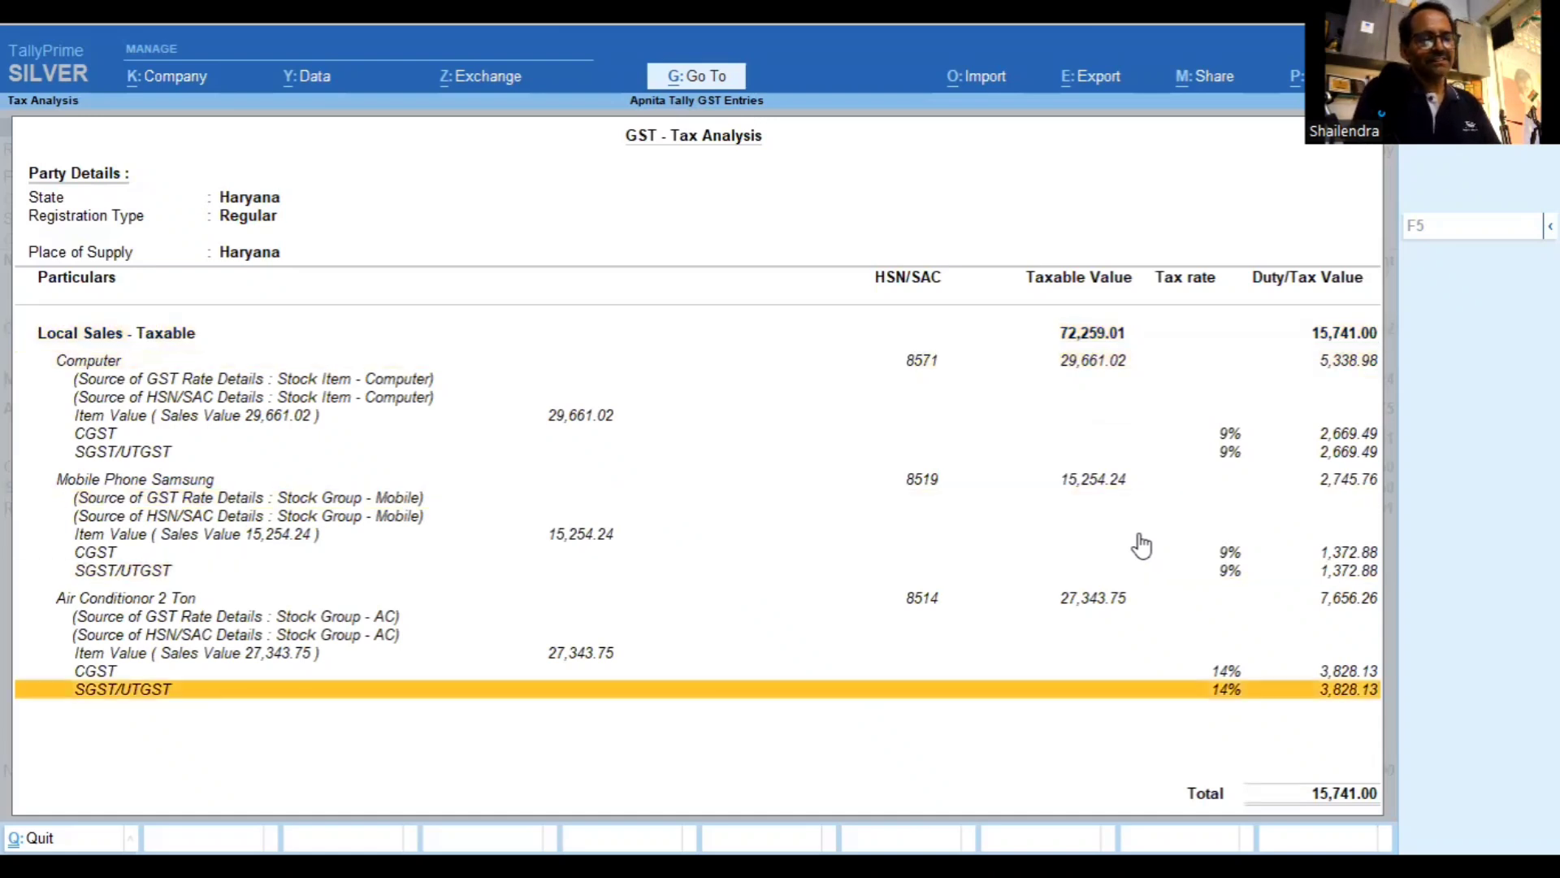
key("Up")
key("Up")
key("Up")
key("Up")
key("Up")
key("Up")
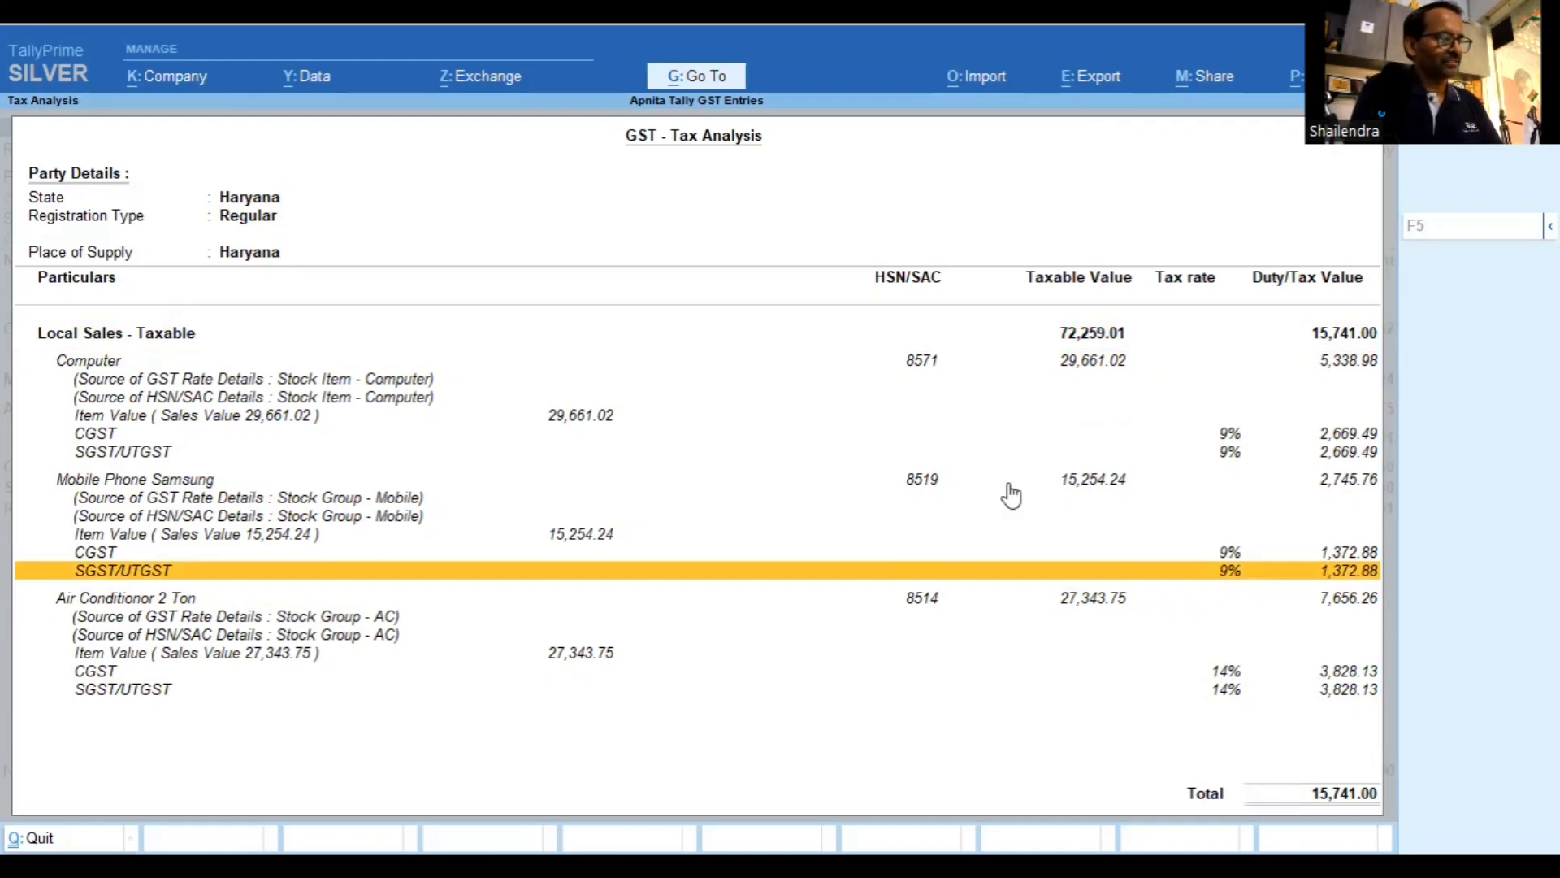
key("Down")
key("Down")
key("Down")
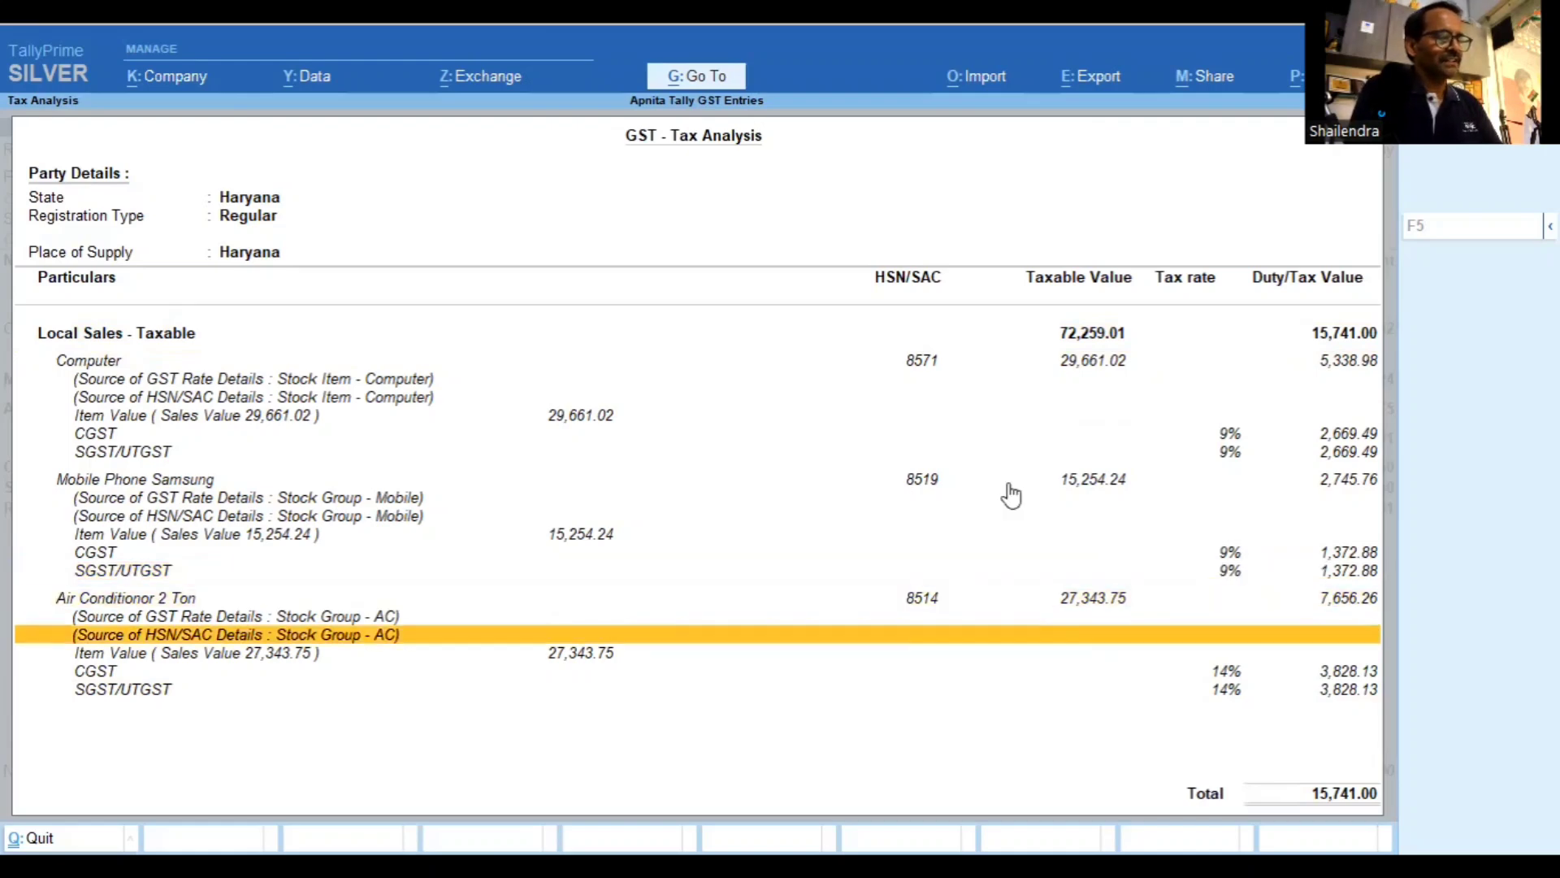
key("Down")
key("Up")
key("Up")
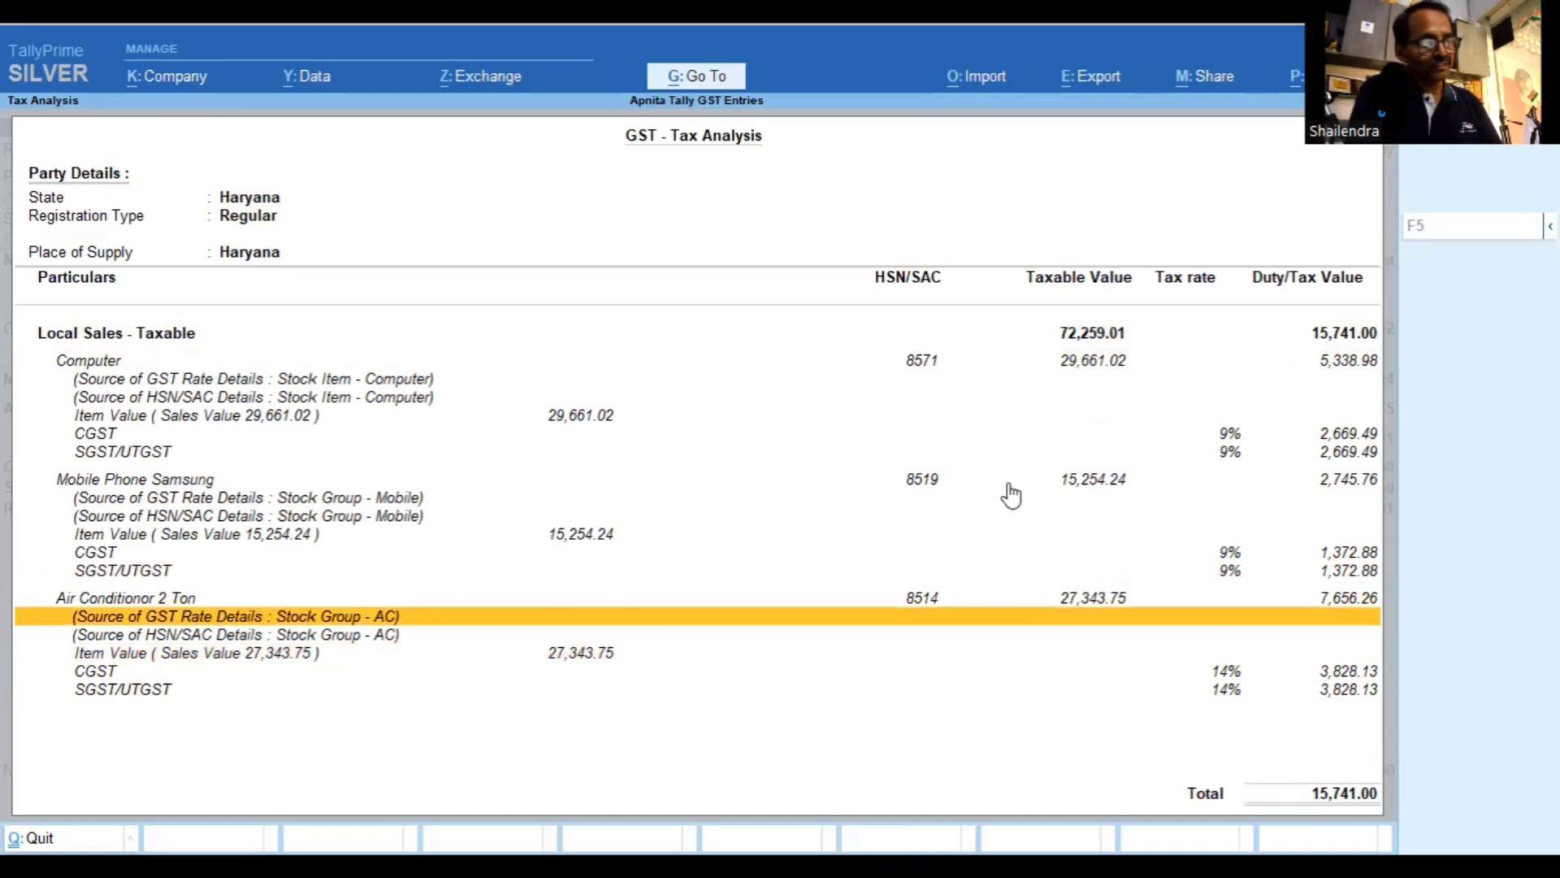
key("Down")
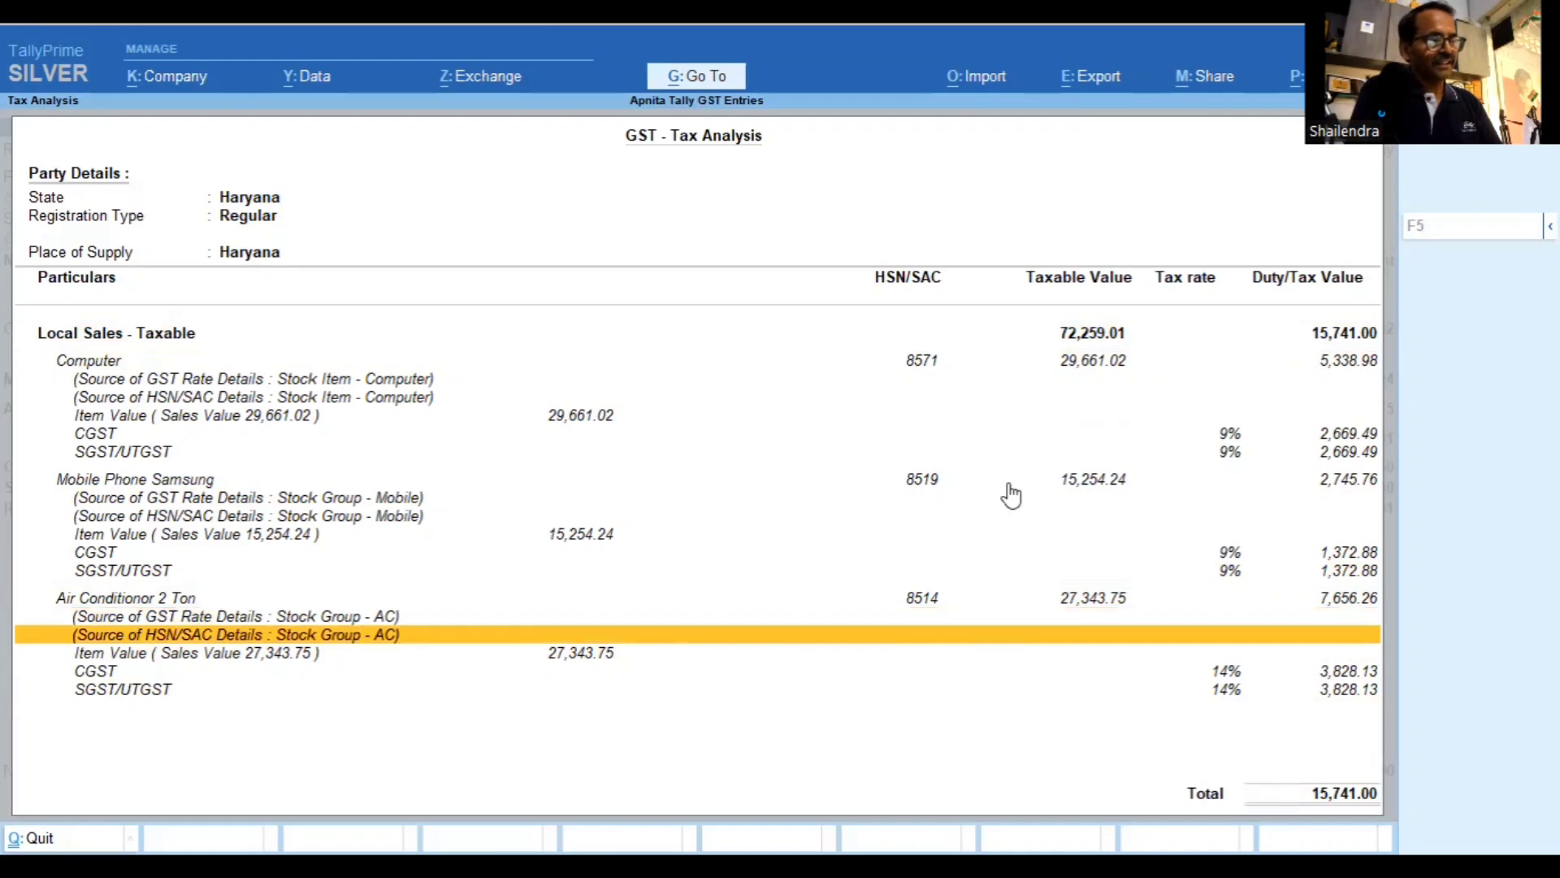
Check the CGST and SGST/UTGST lines per item, then close the analysis back to the voucher
key("Down")
key("Down")
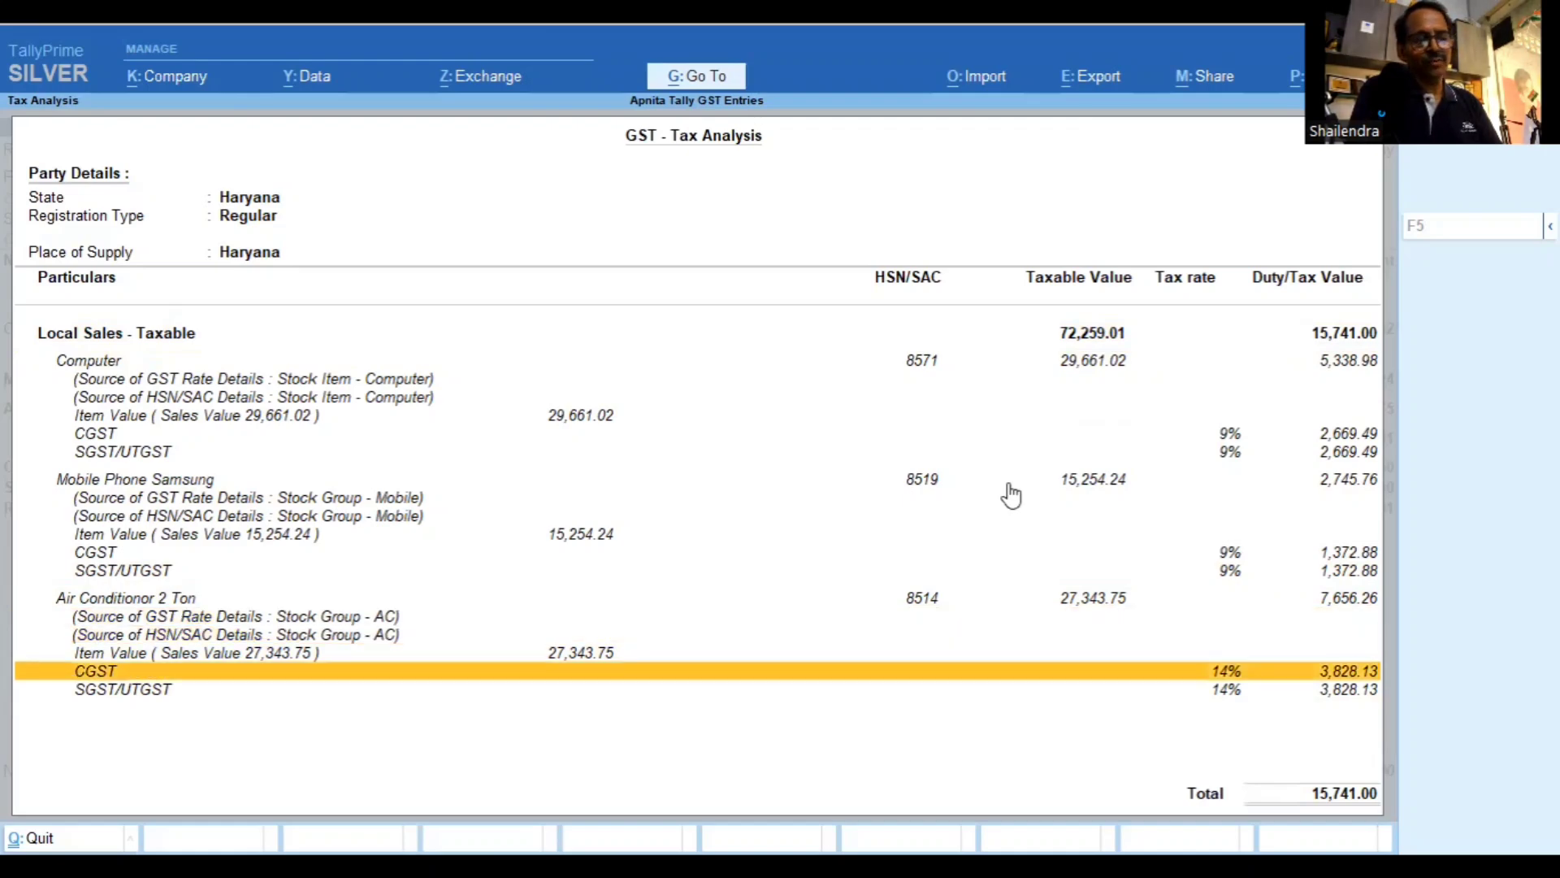
key("Up")
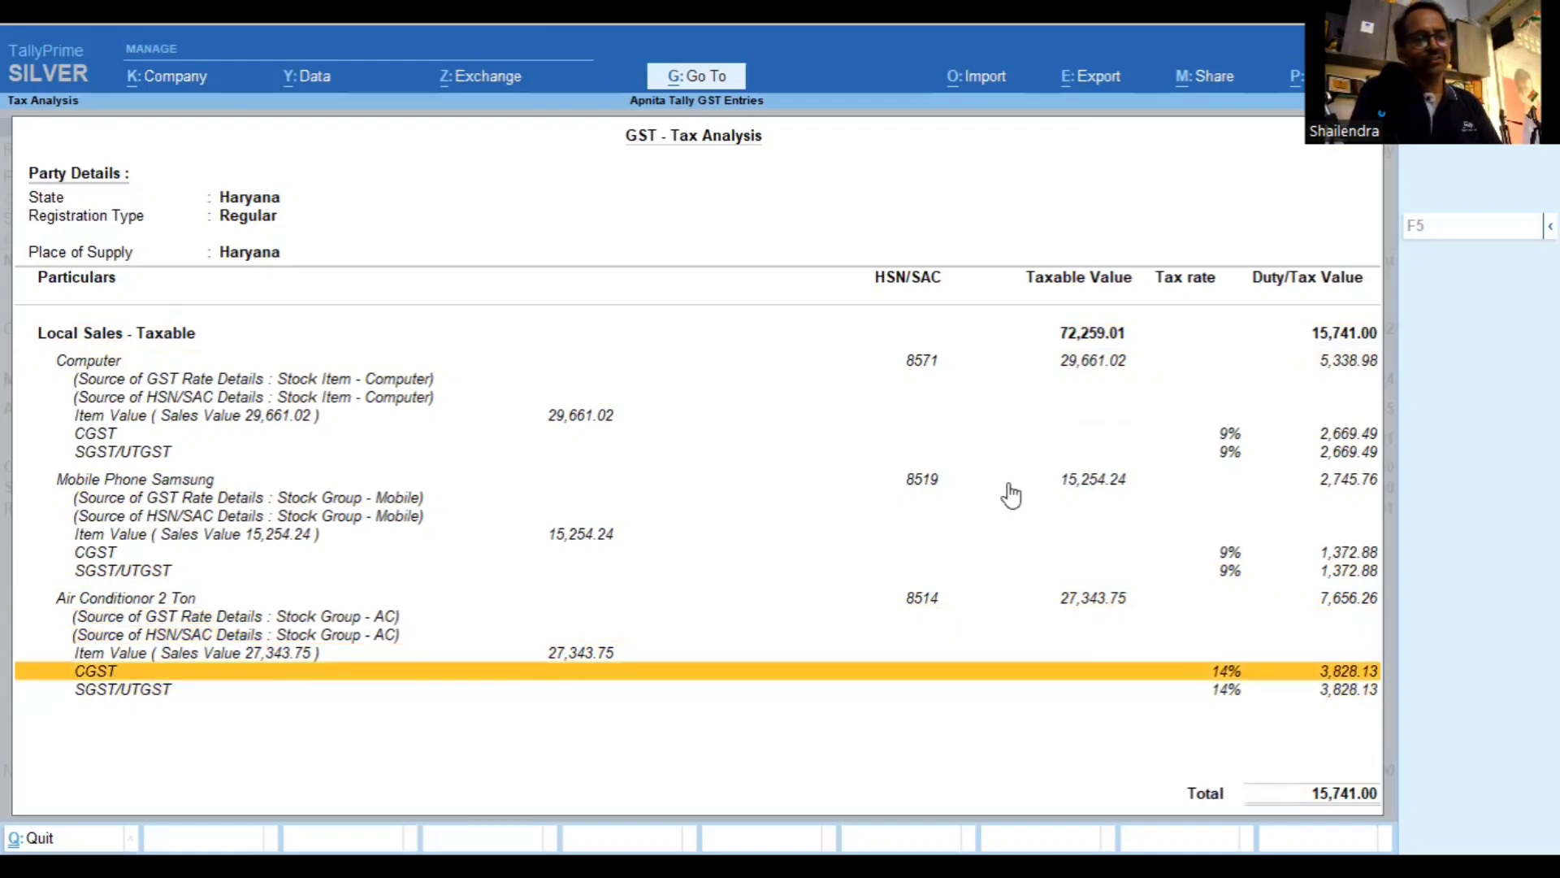
key("Down")
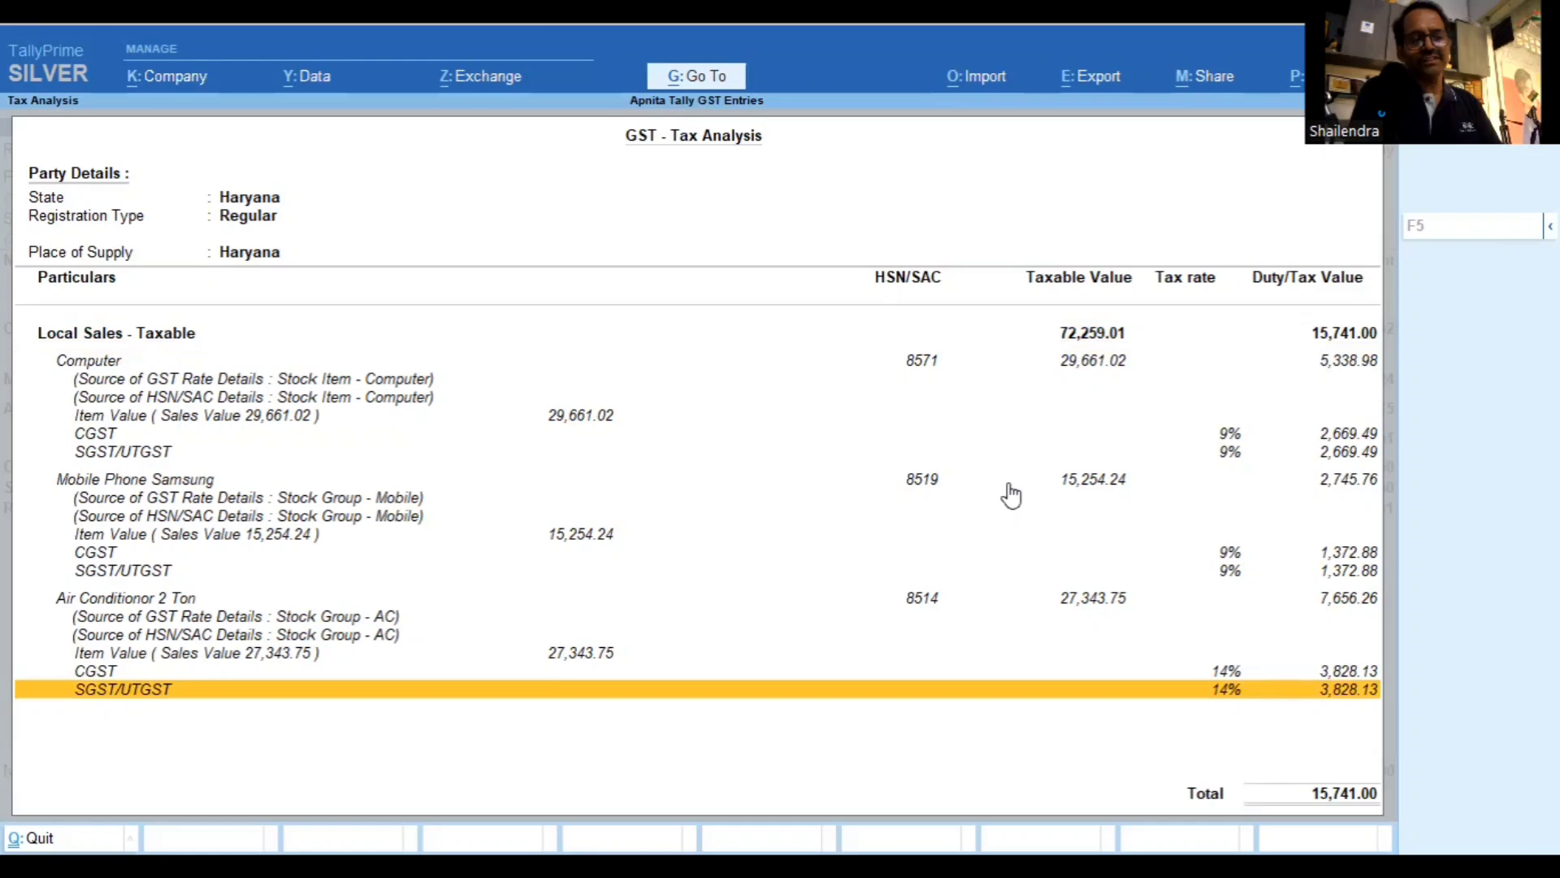
key("Up")
key("Up")
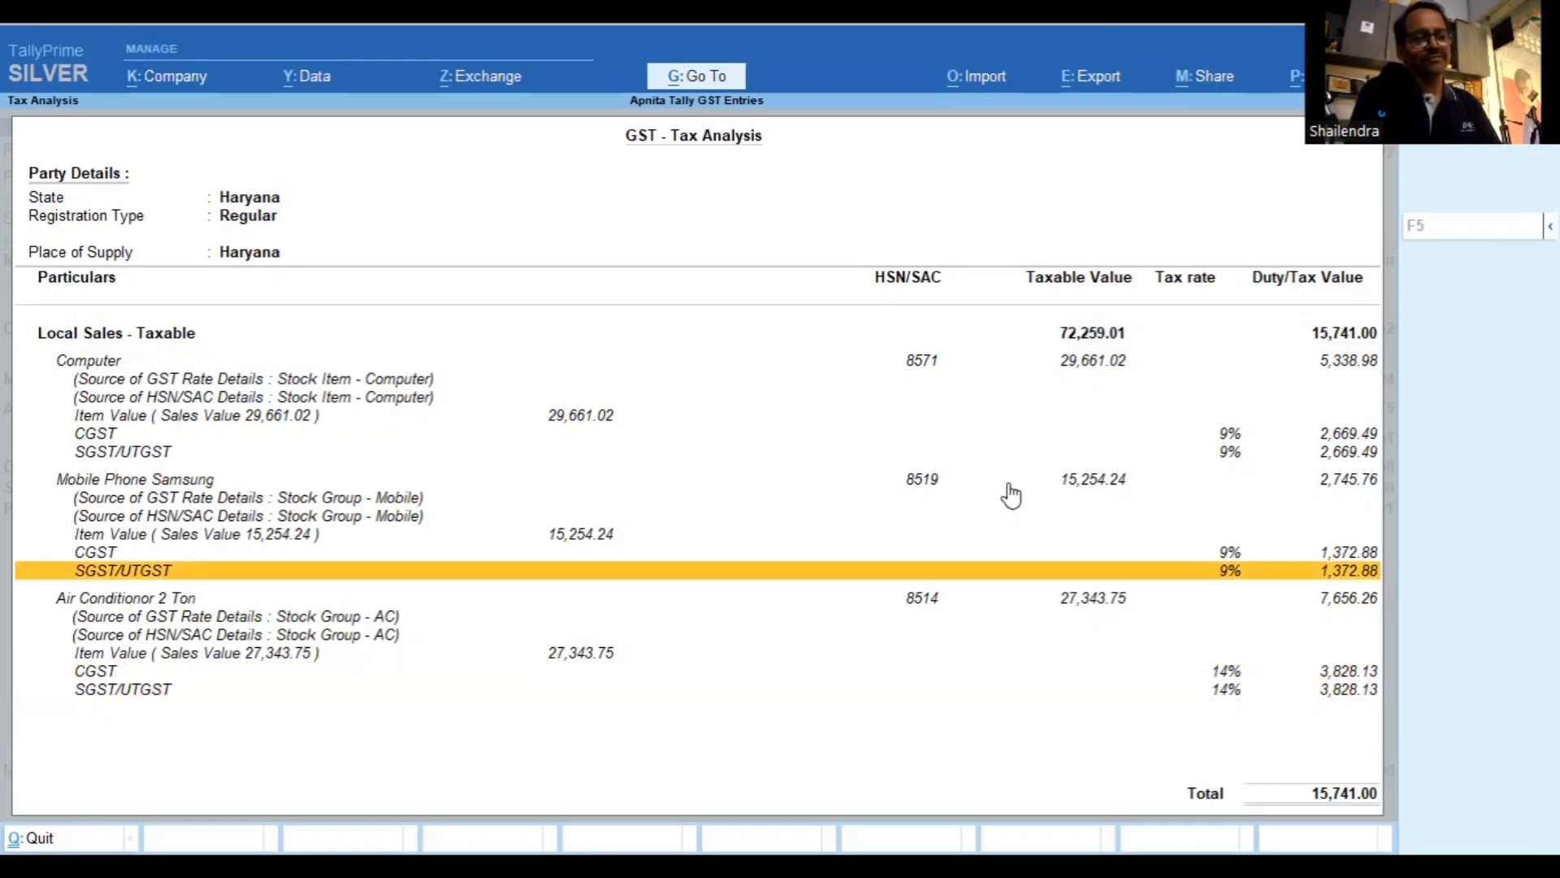
key("Up")
key("Up")
key("Up")
key("Up")
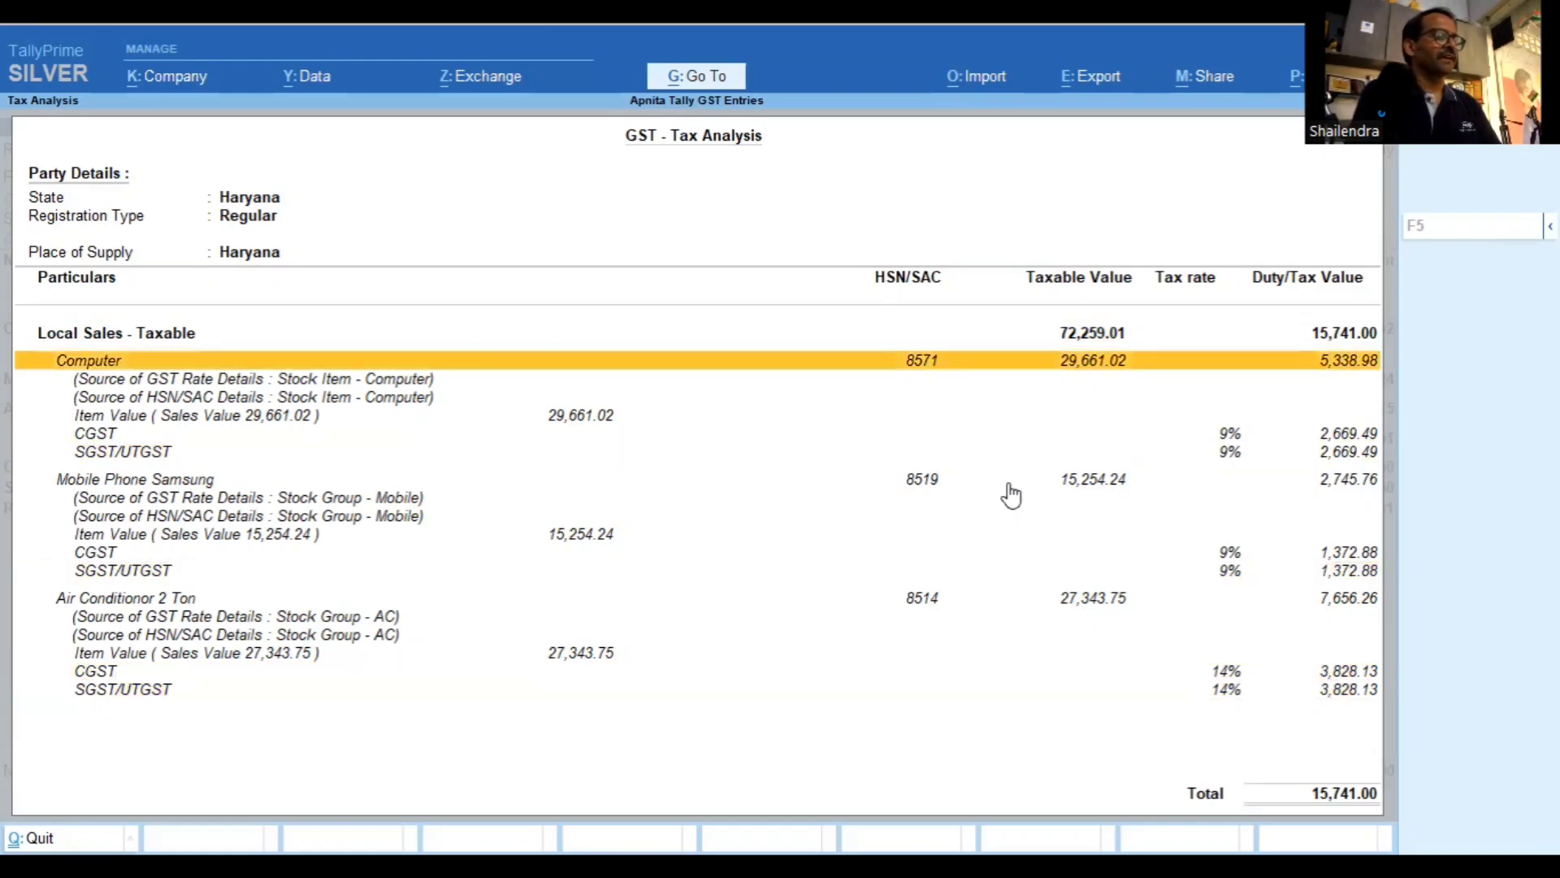
key("Up")
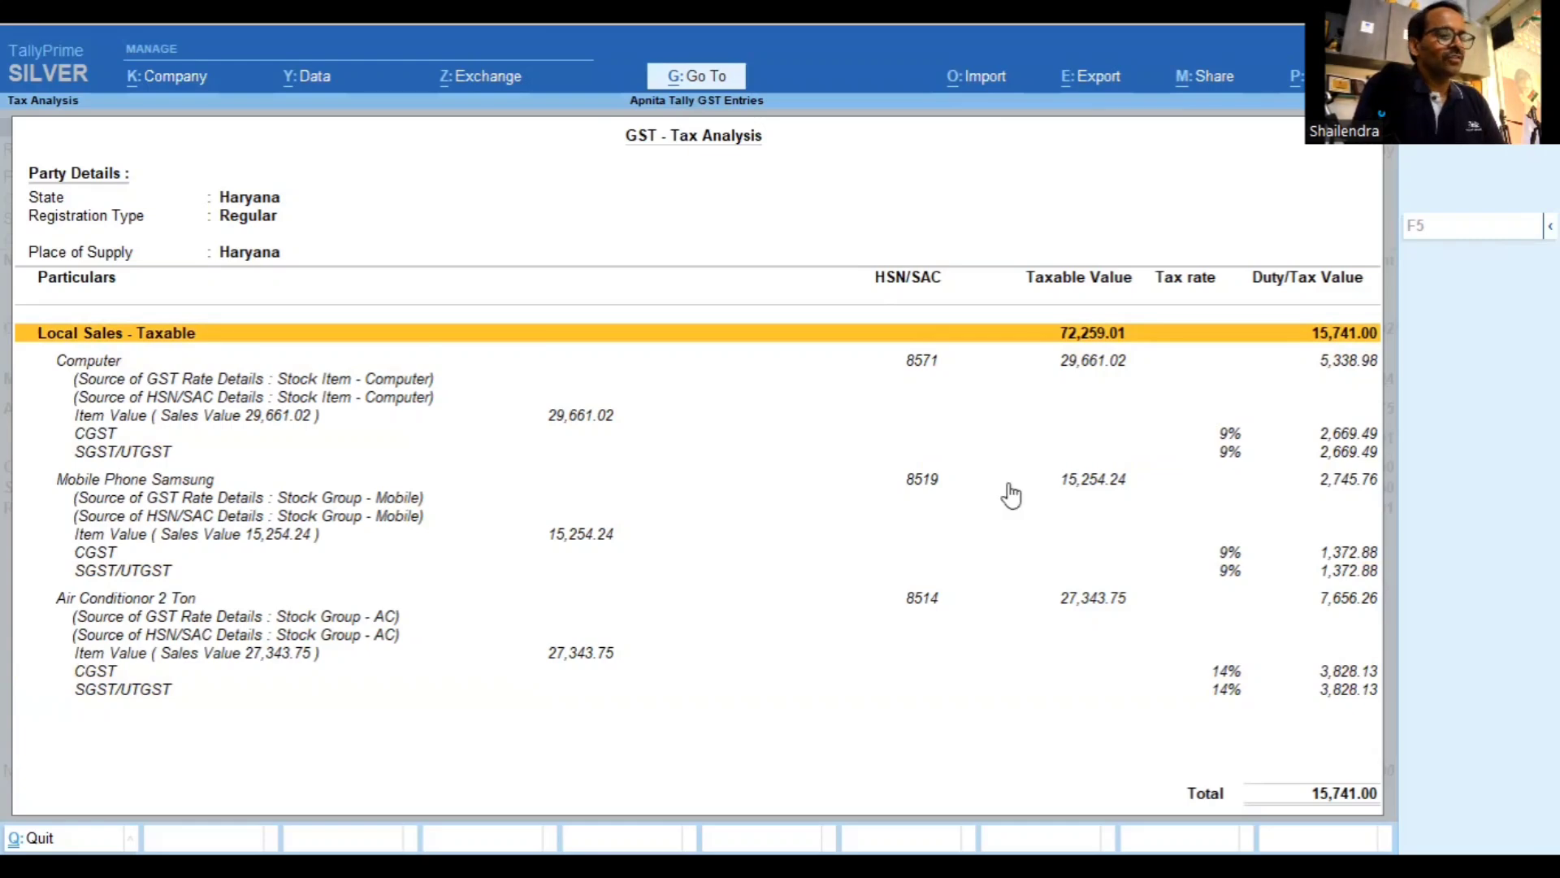
key("Down")
key("Down")
key("Down")
key("Down")
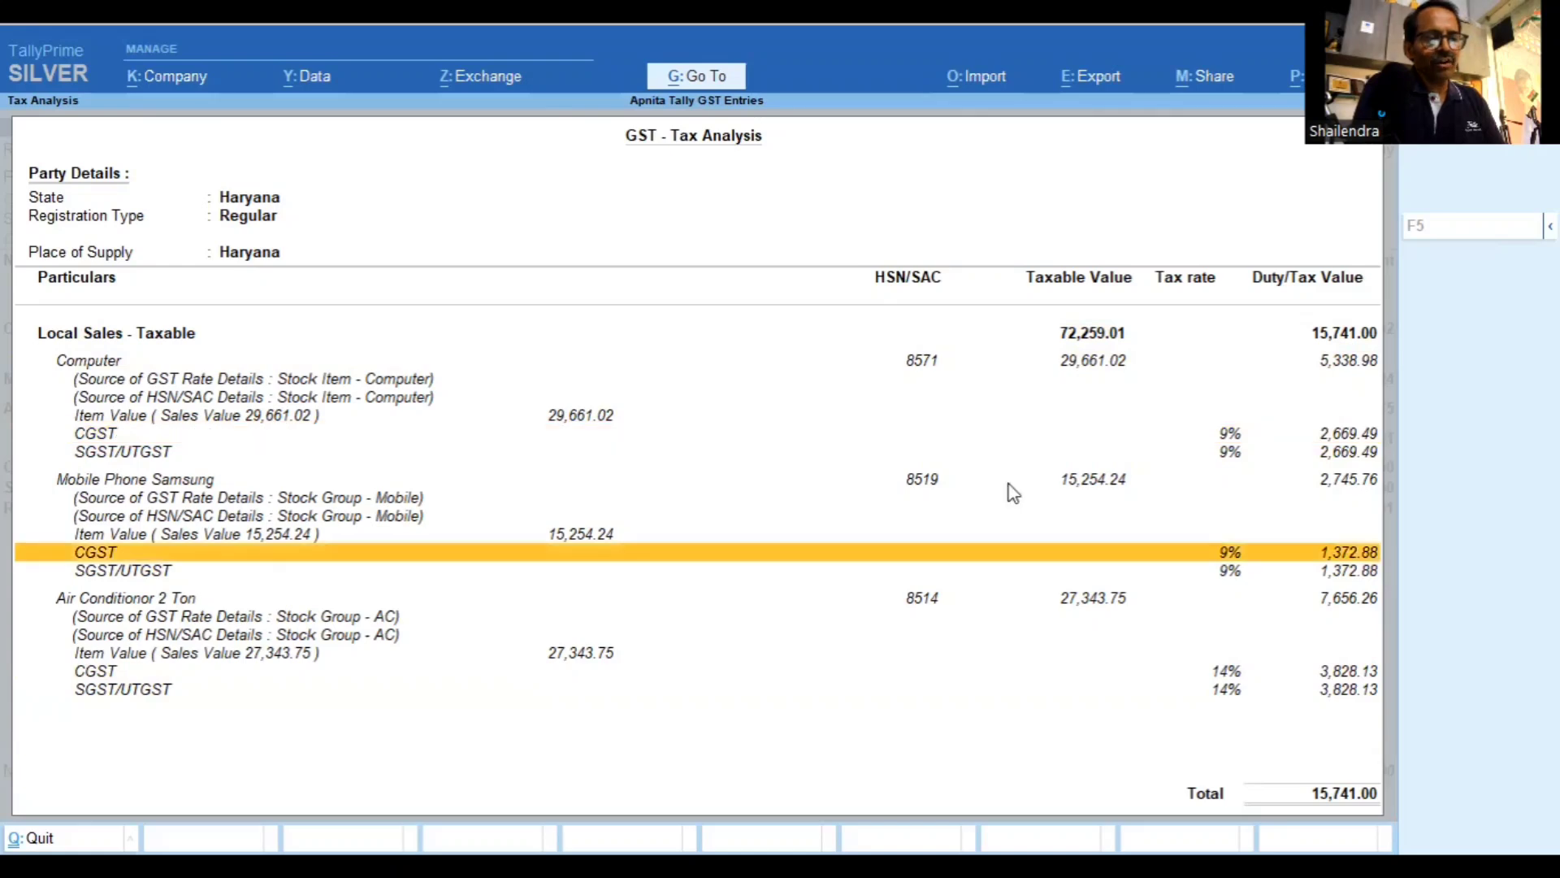
key("Down")
key("Down")
key("Down")
key("Down")
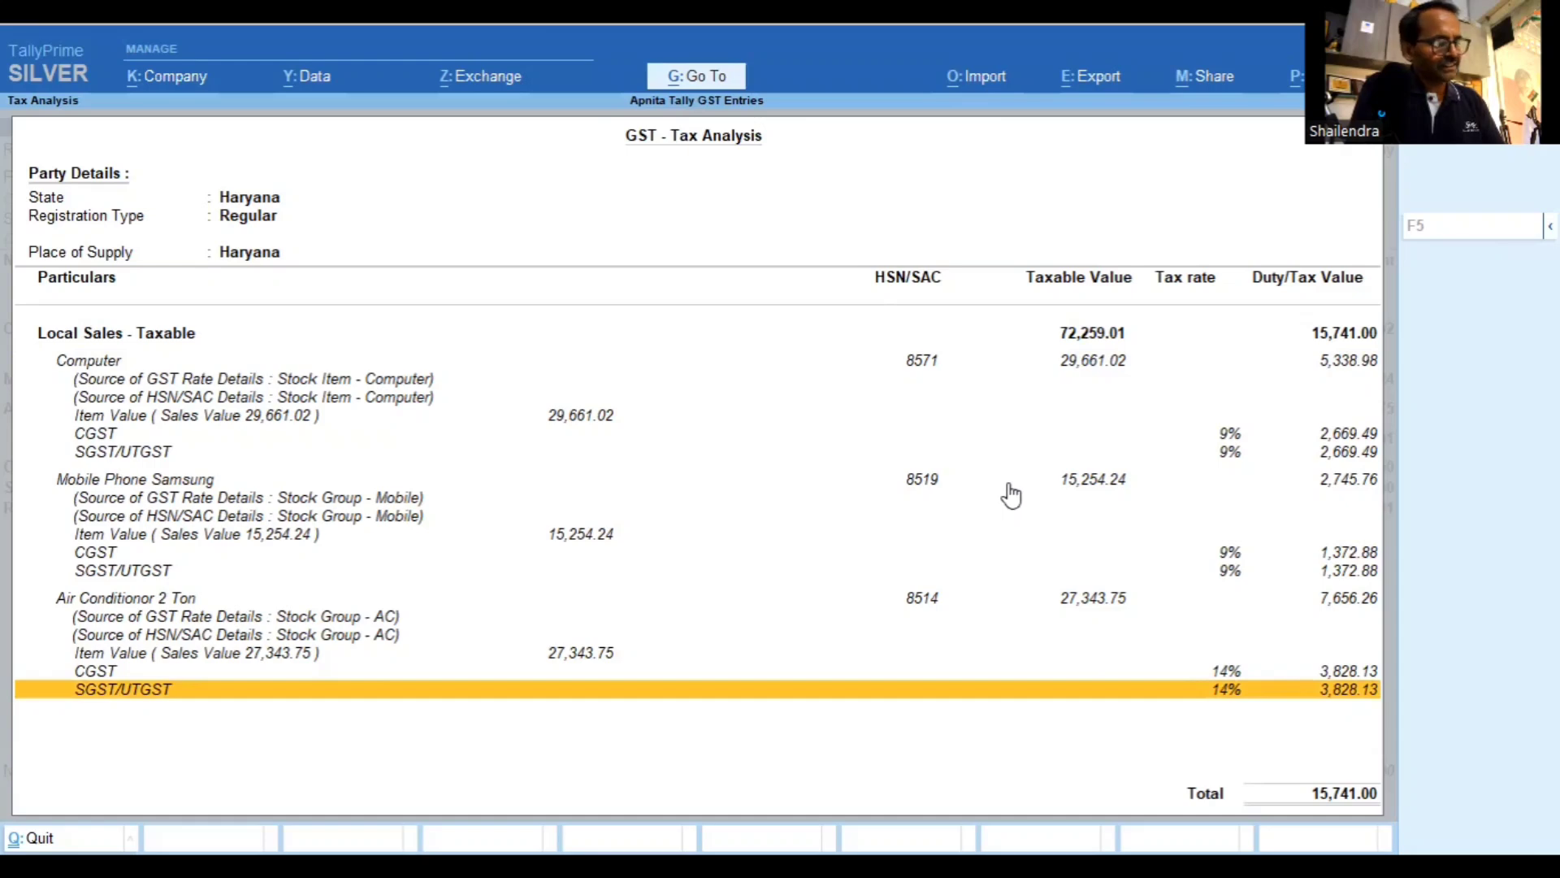
key("Escape")
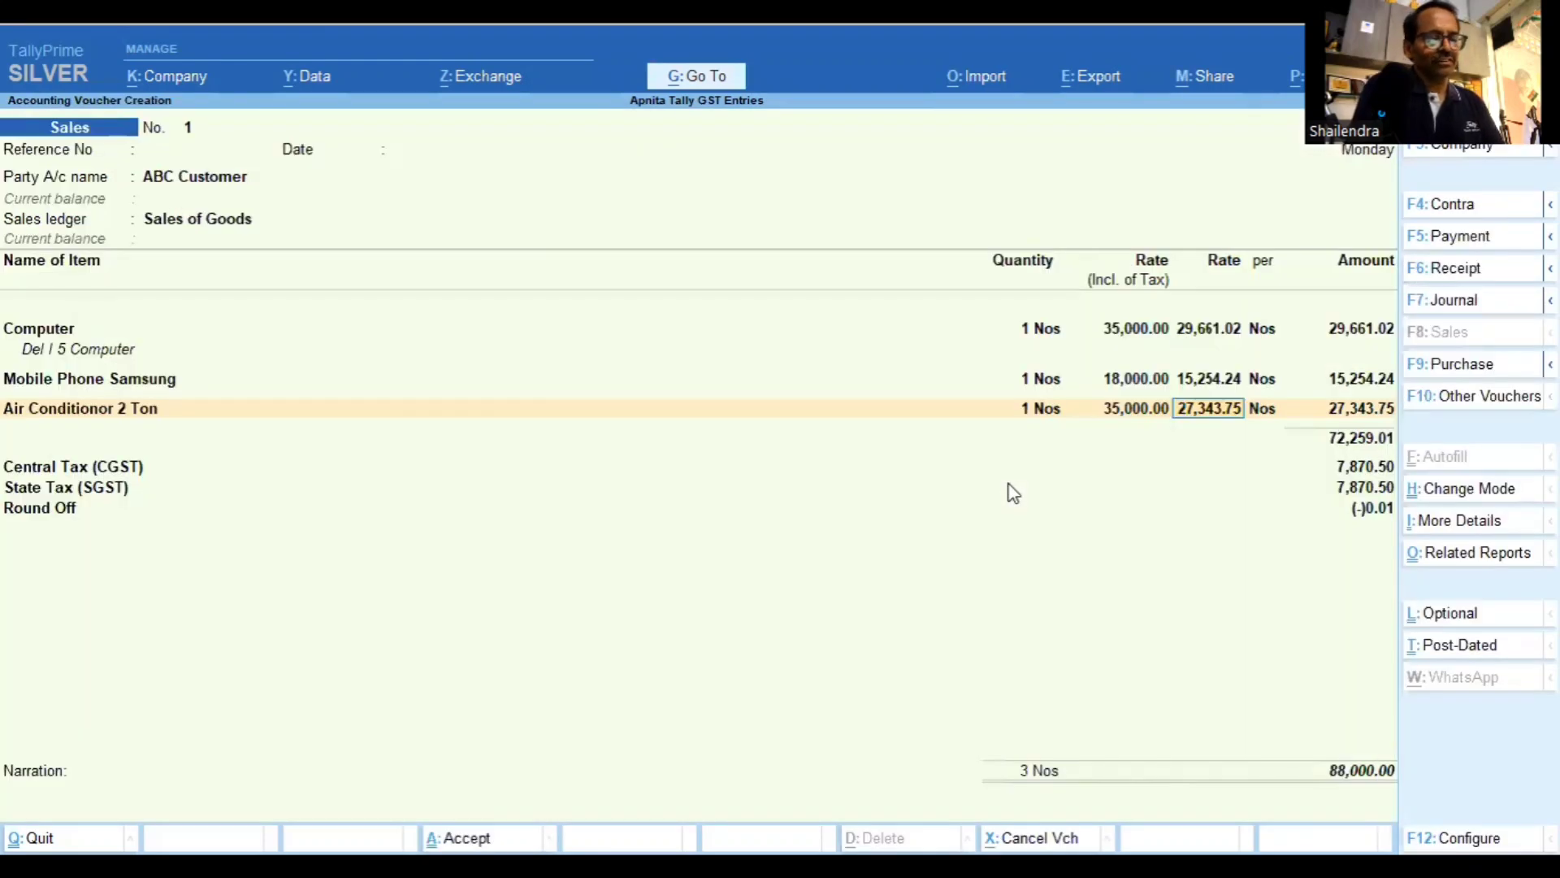
Create the Keyboard stock item under Primary, unit Nos, with GST details left as per company
key("Return")
key("Return")
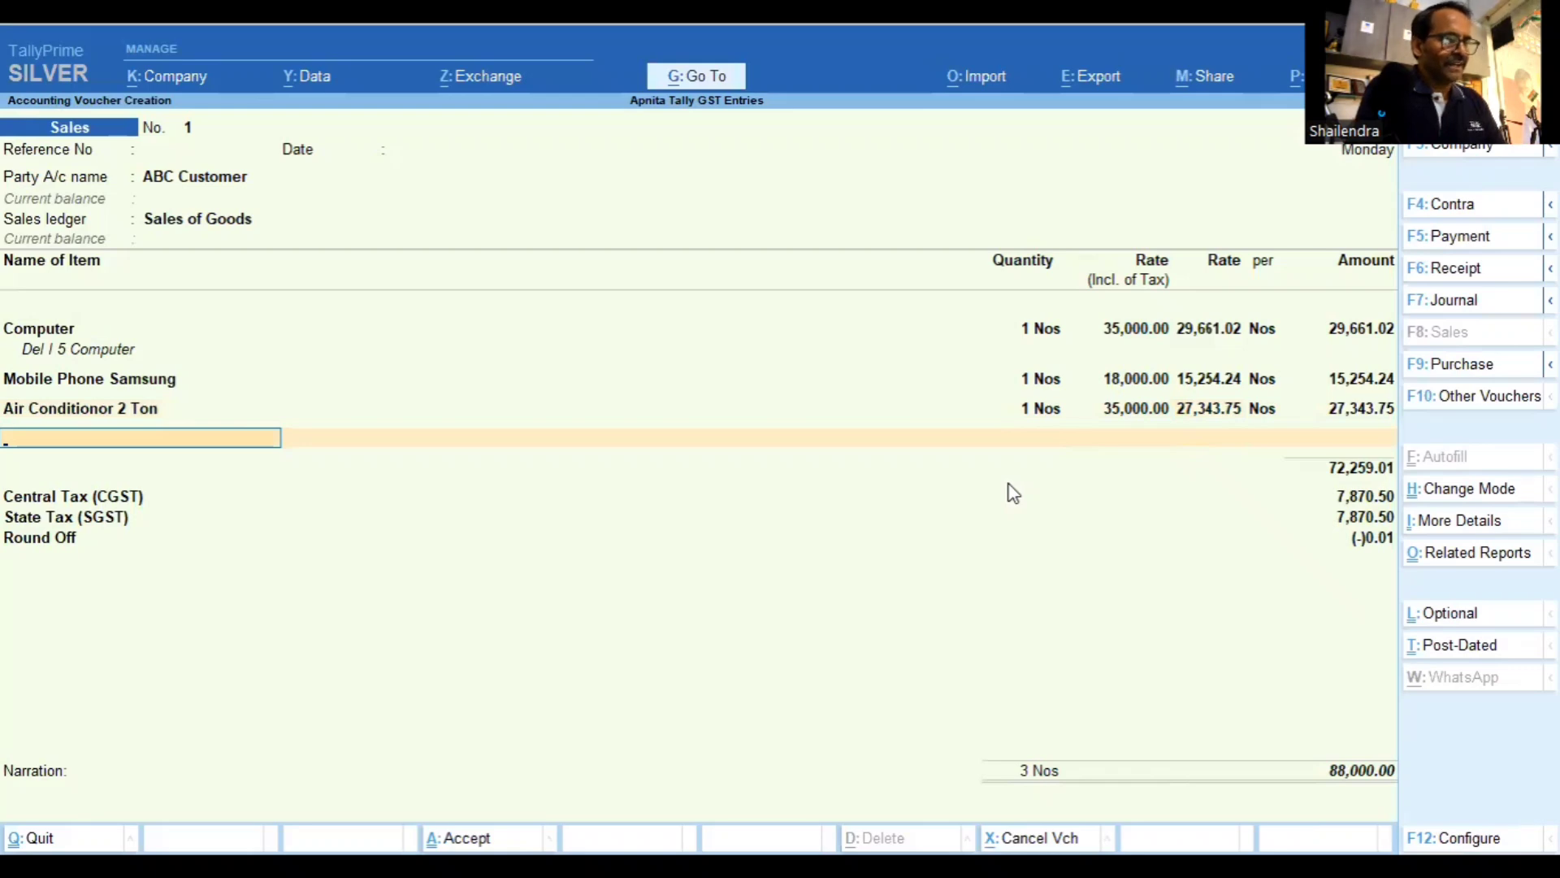
key("alt+c")
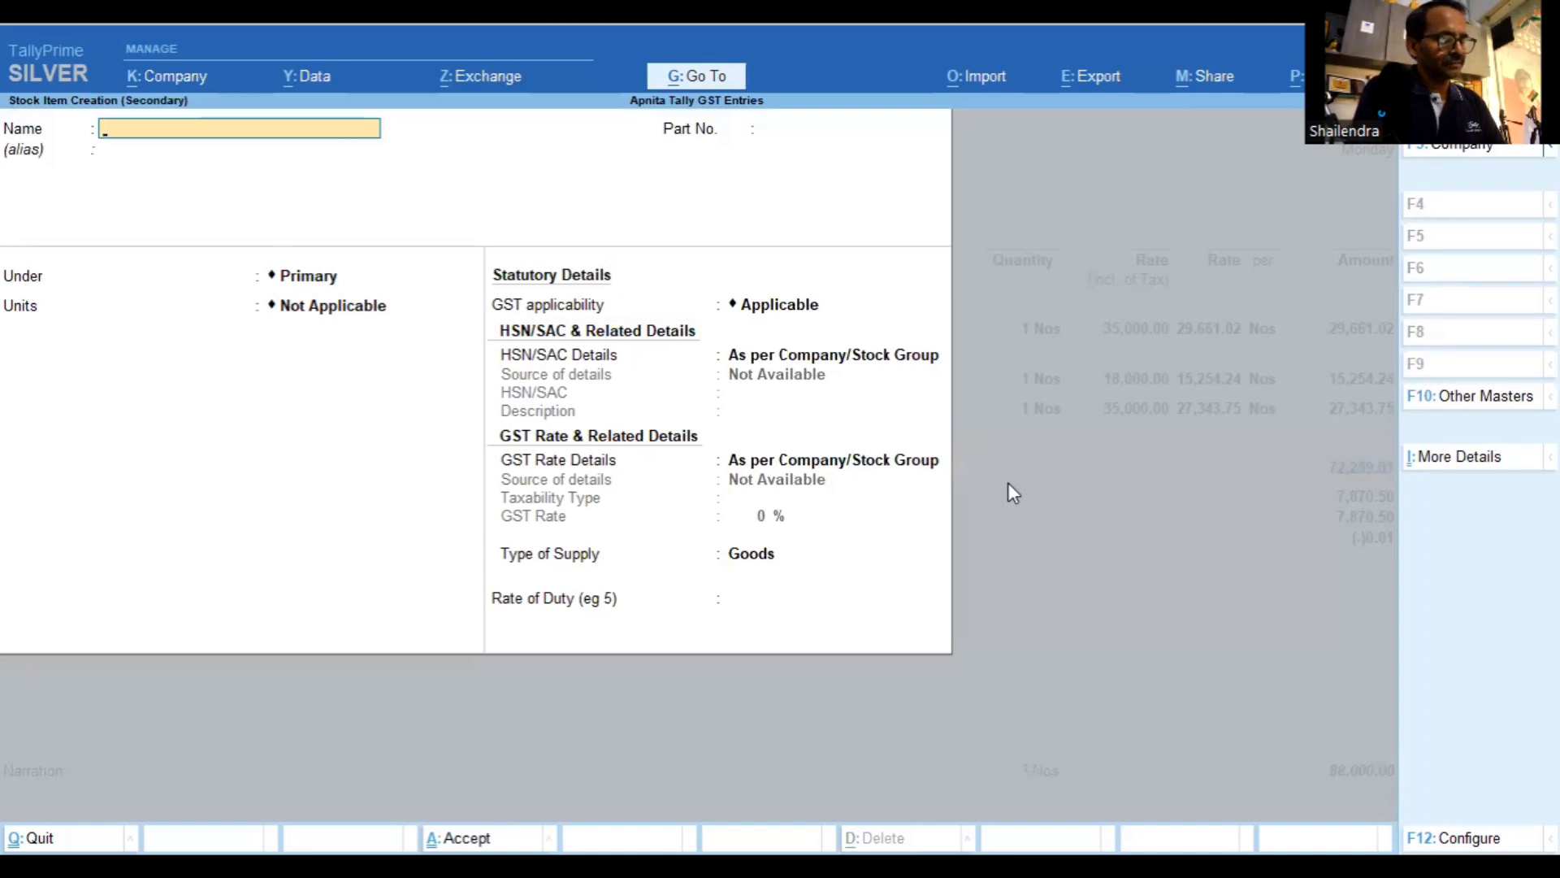
type("Keyboard")
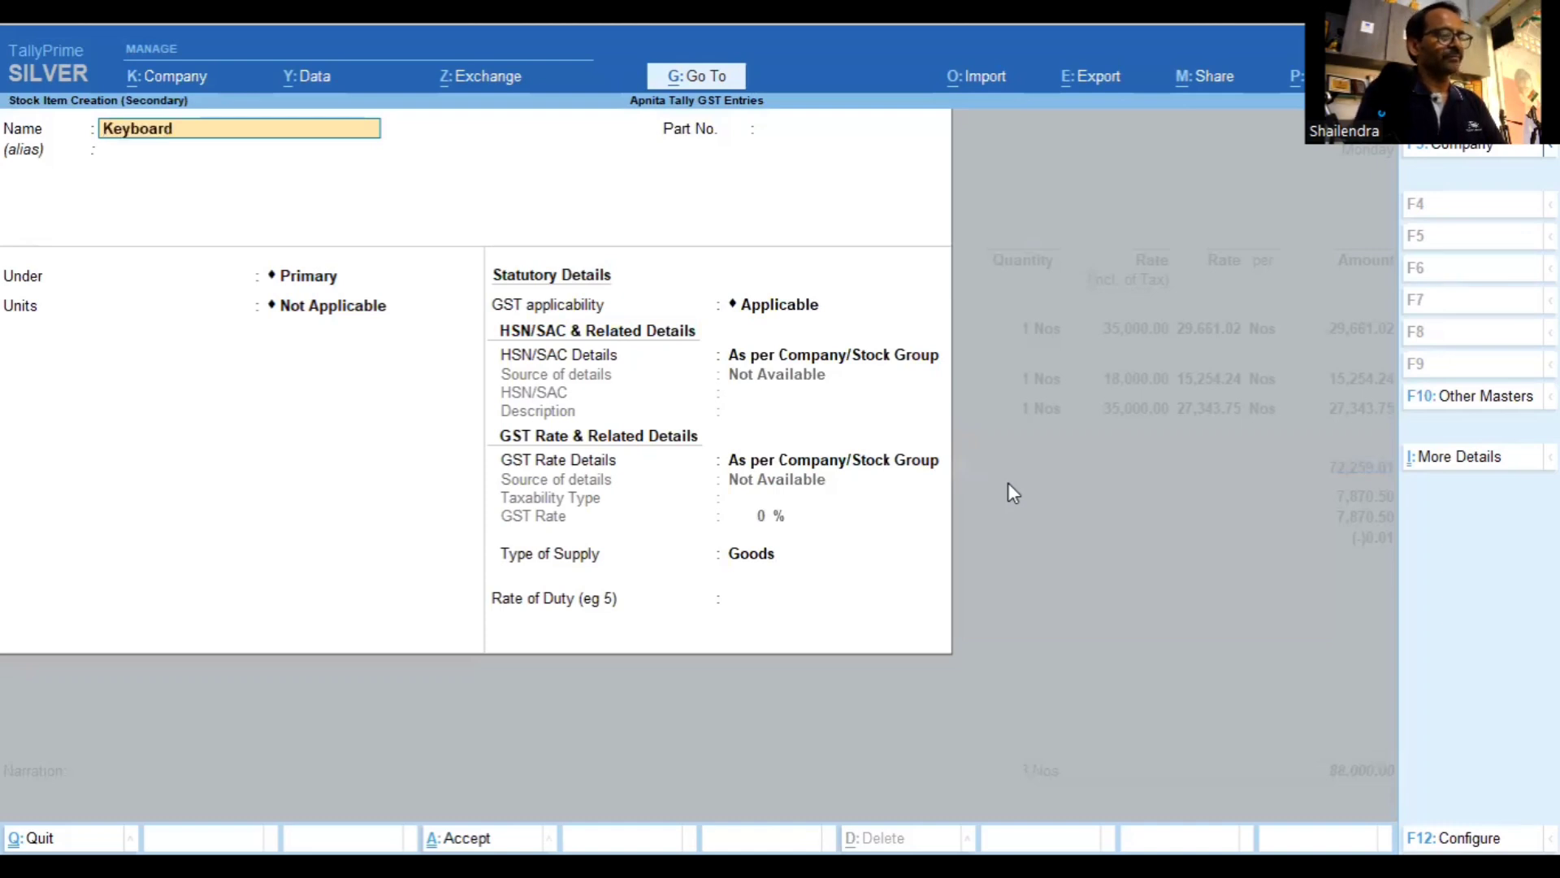
key("Return")
key("Return")
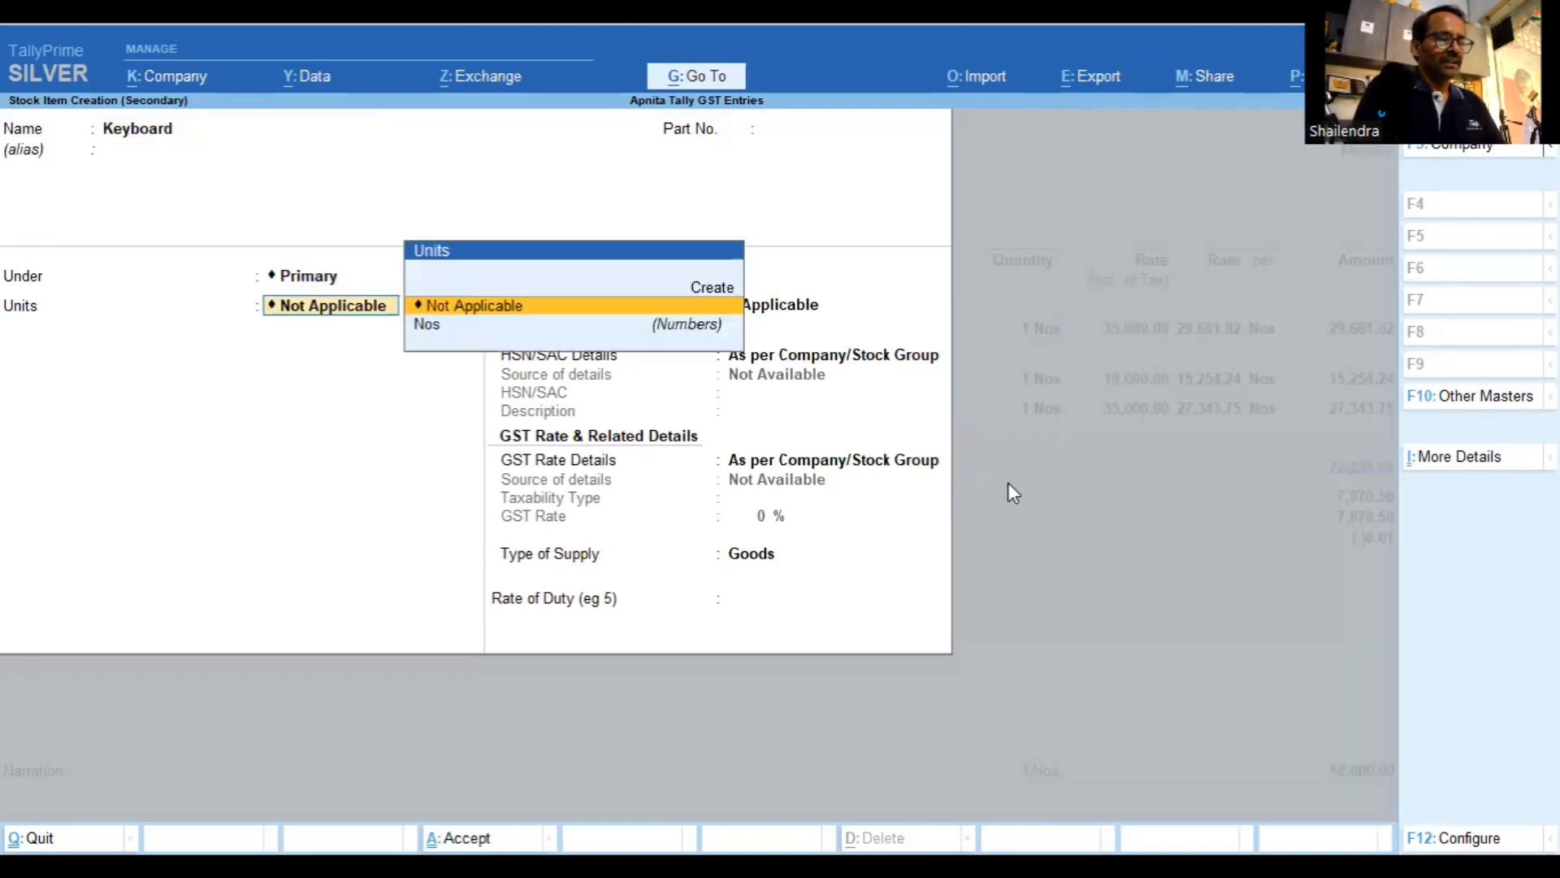
key("Down")
key("Return")
key("Return")
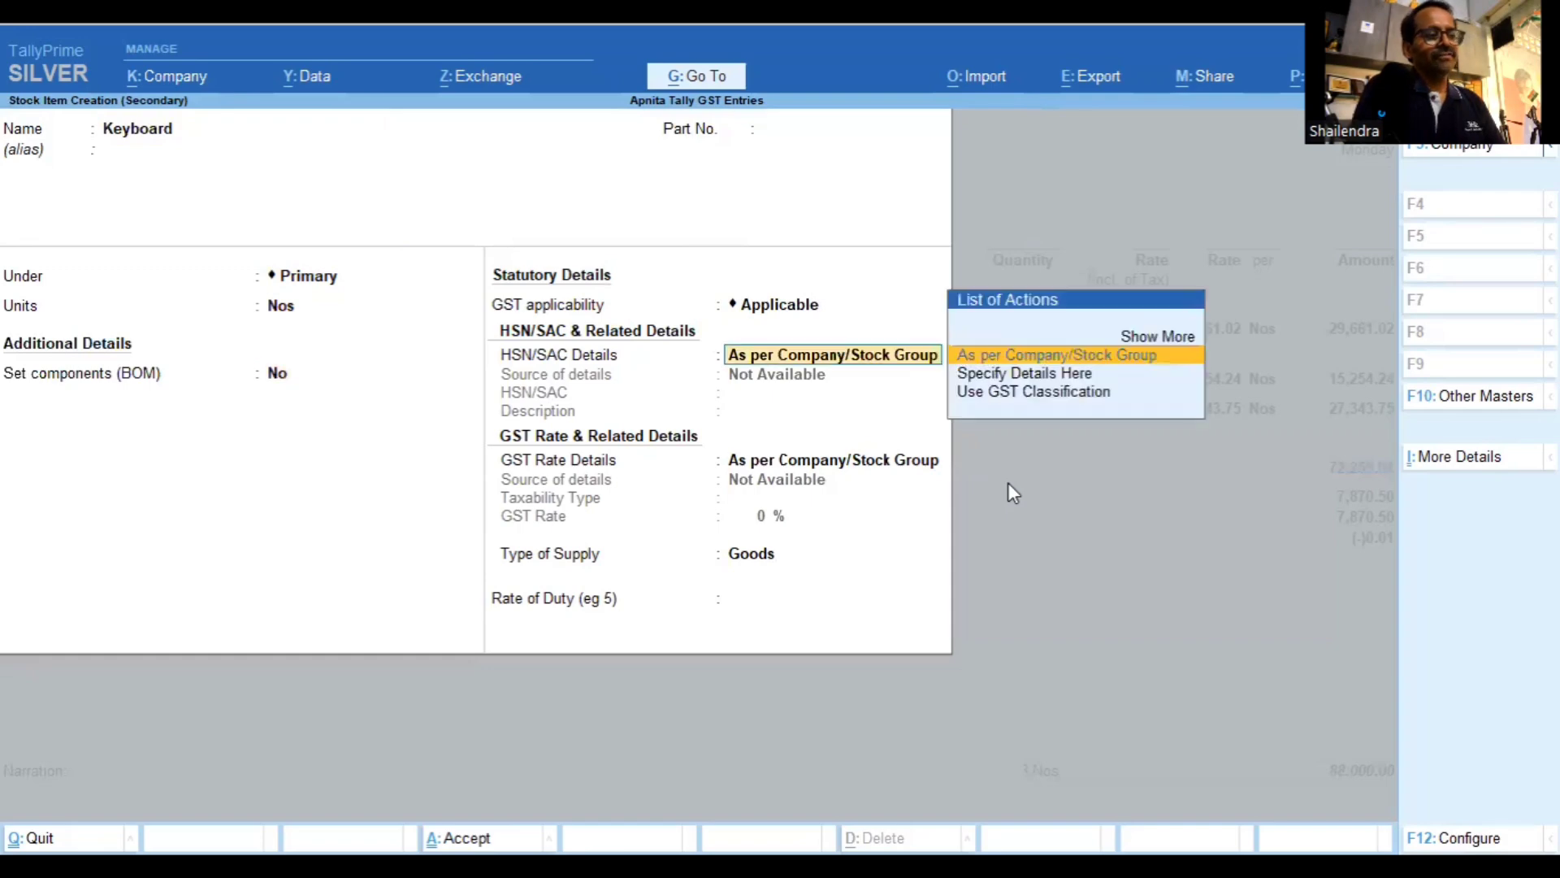
key("Return")
key("Return")
key("Return")
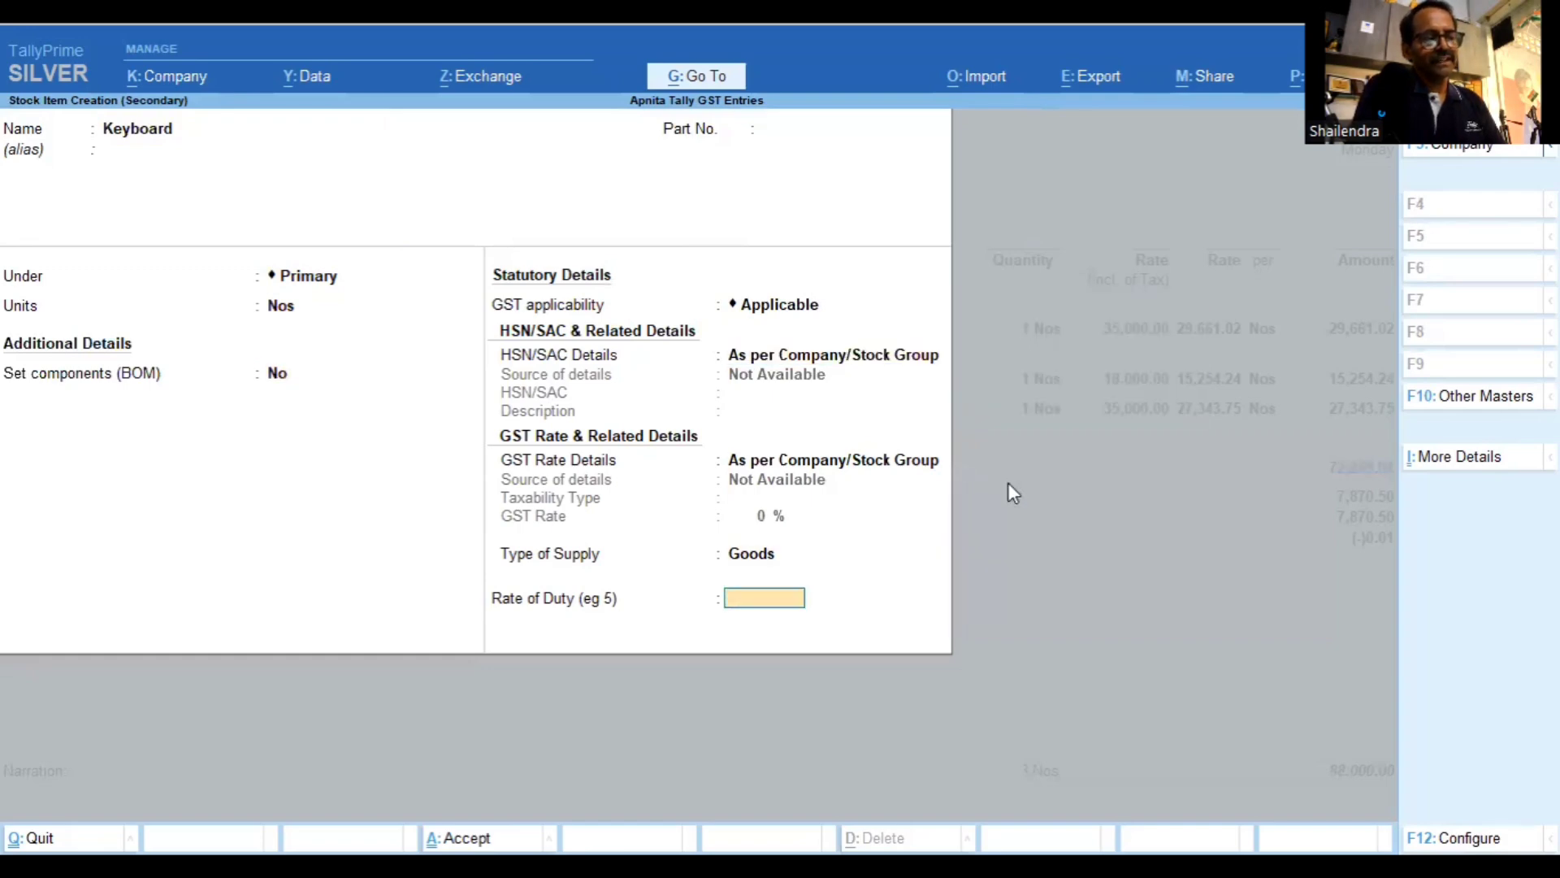
key("Return")
key("Return")
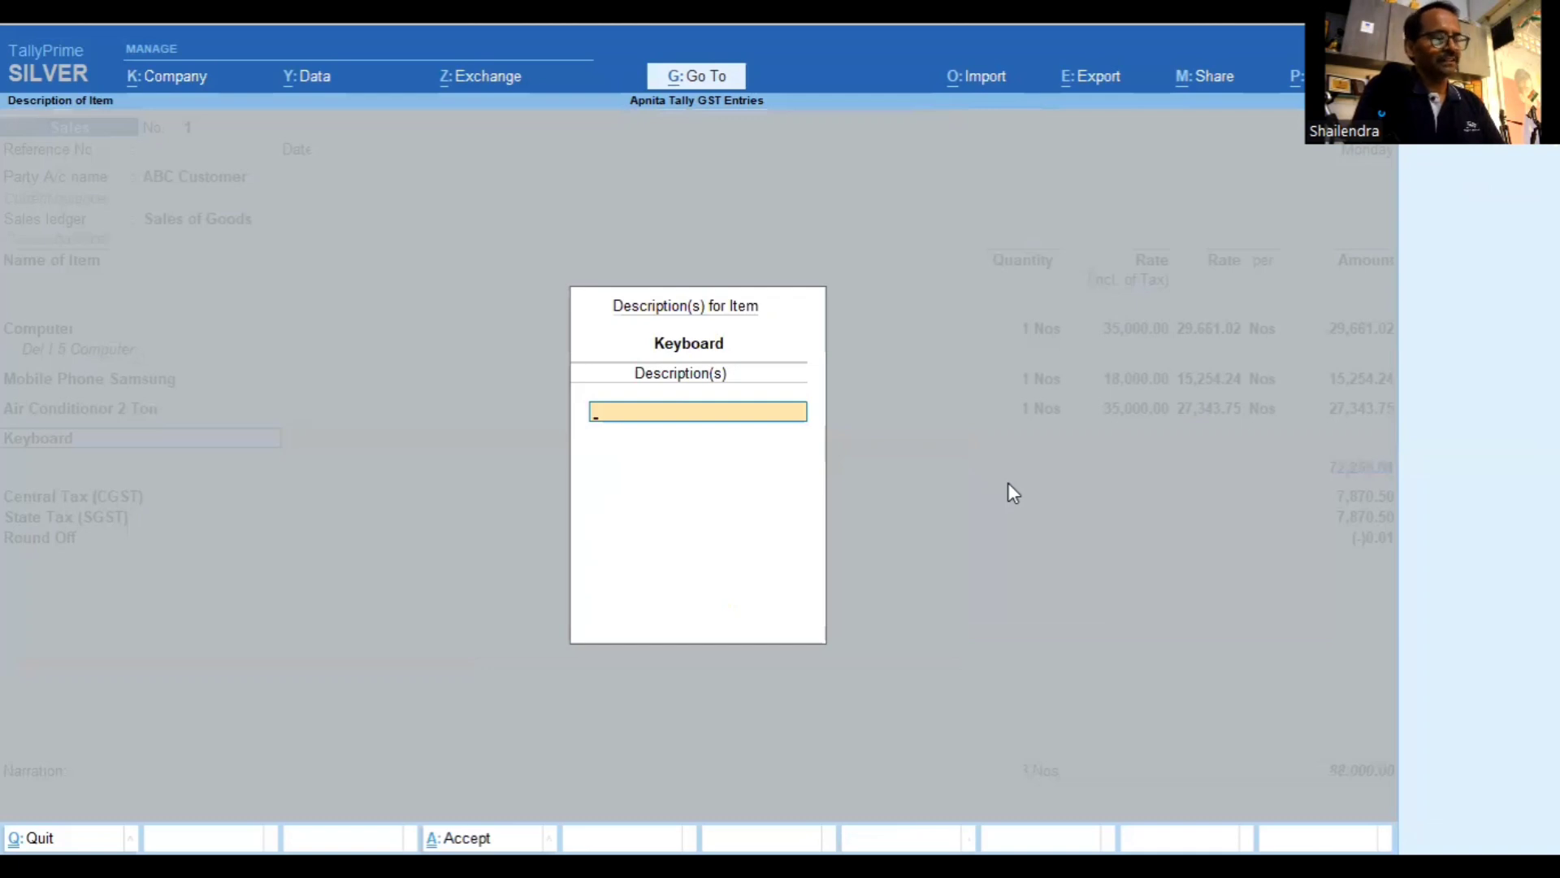
Add 1 Keyboard at 2,000.00 and view the tax analysis listing it as tax rate not specified
key("Return")
type("1")
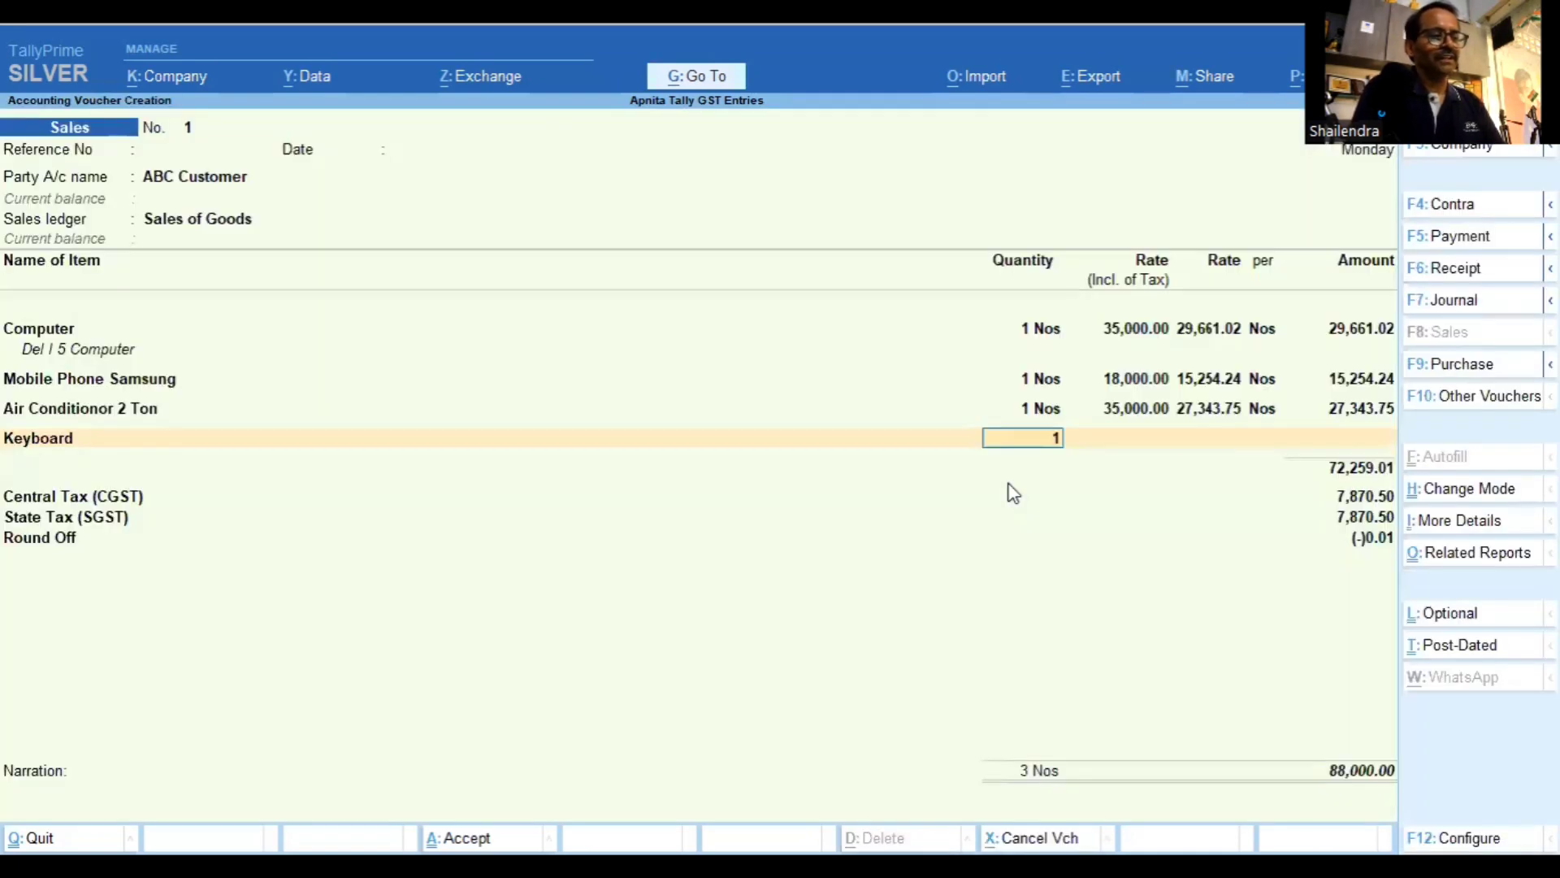
key("Return")
type("2,000")
key("Return")
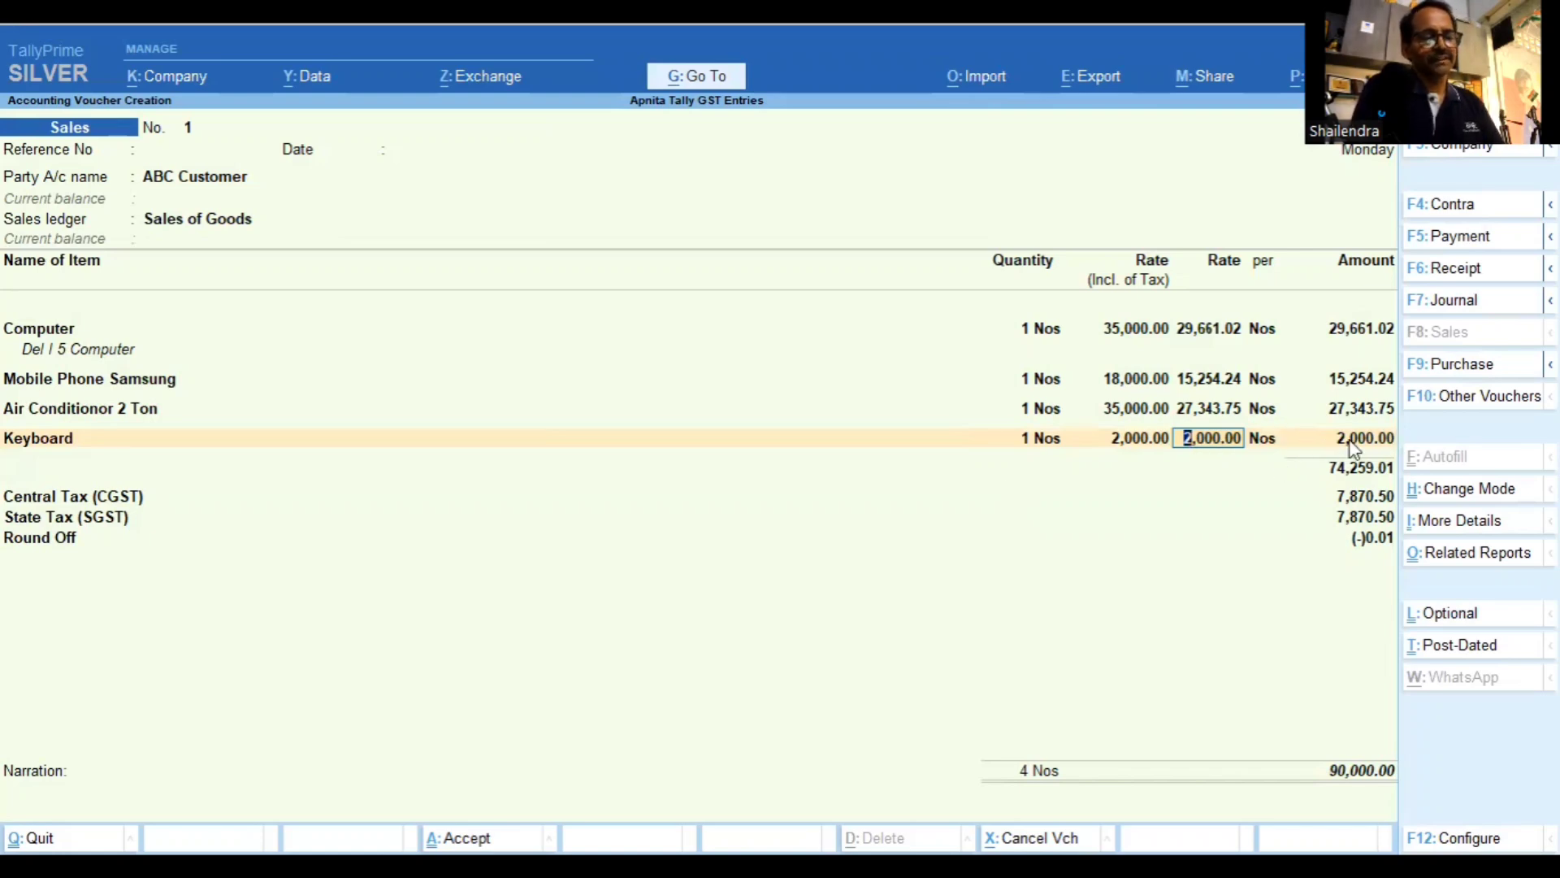
key("Return")
key("Return")
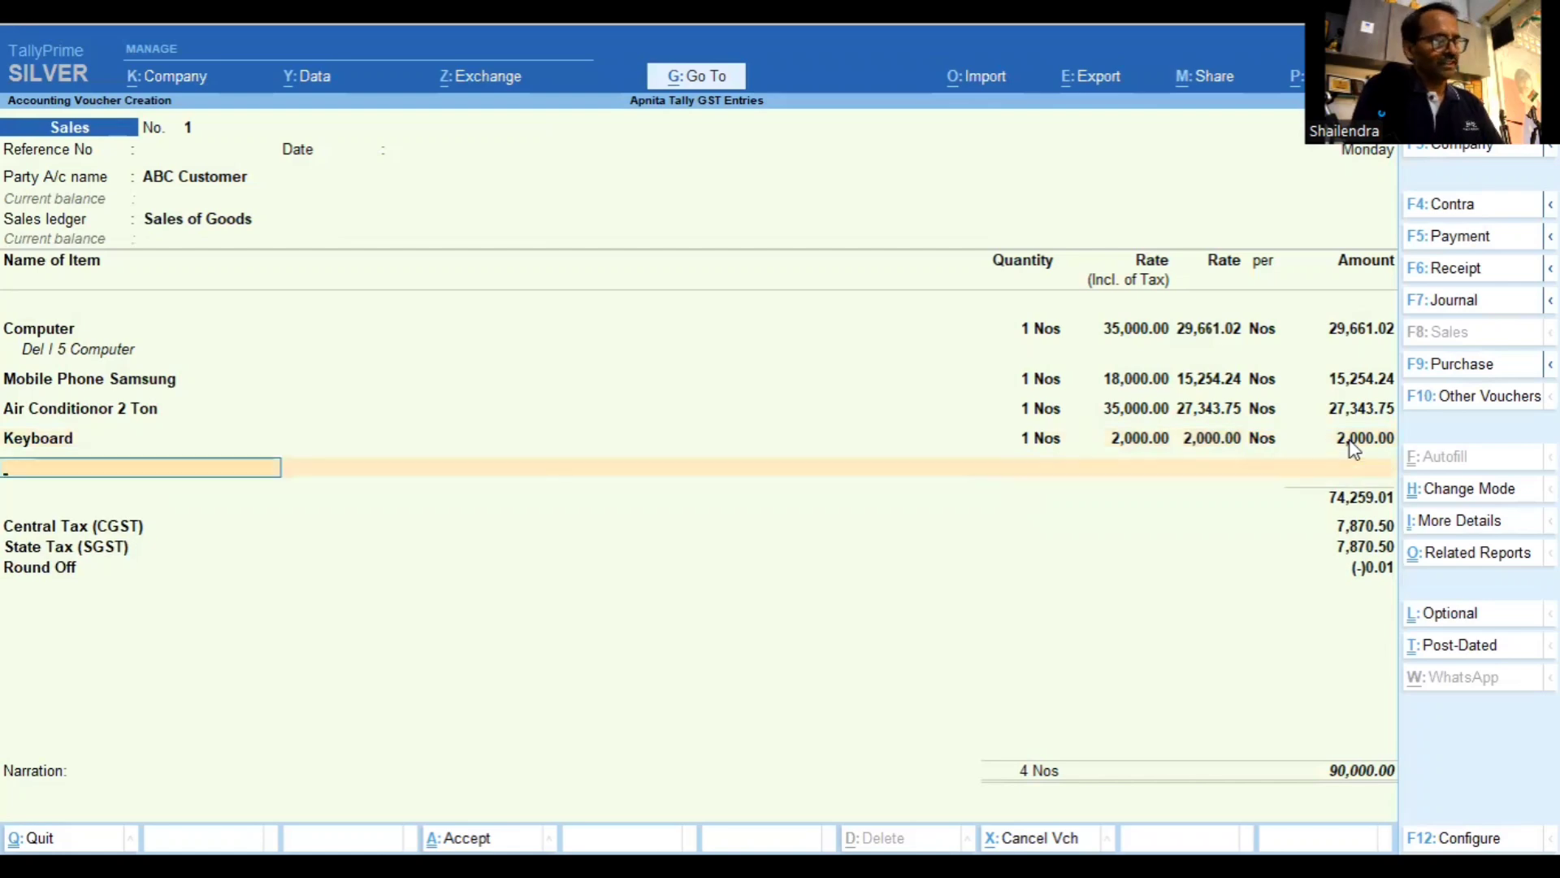
key("ctrl")
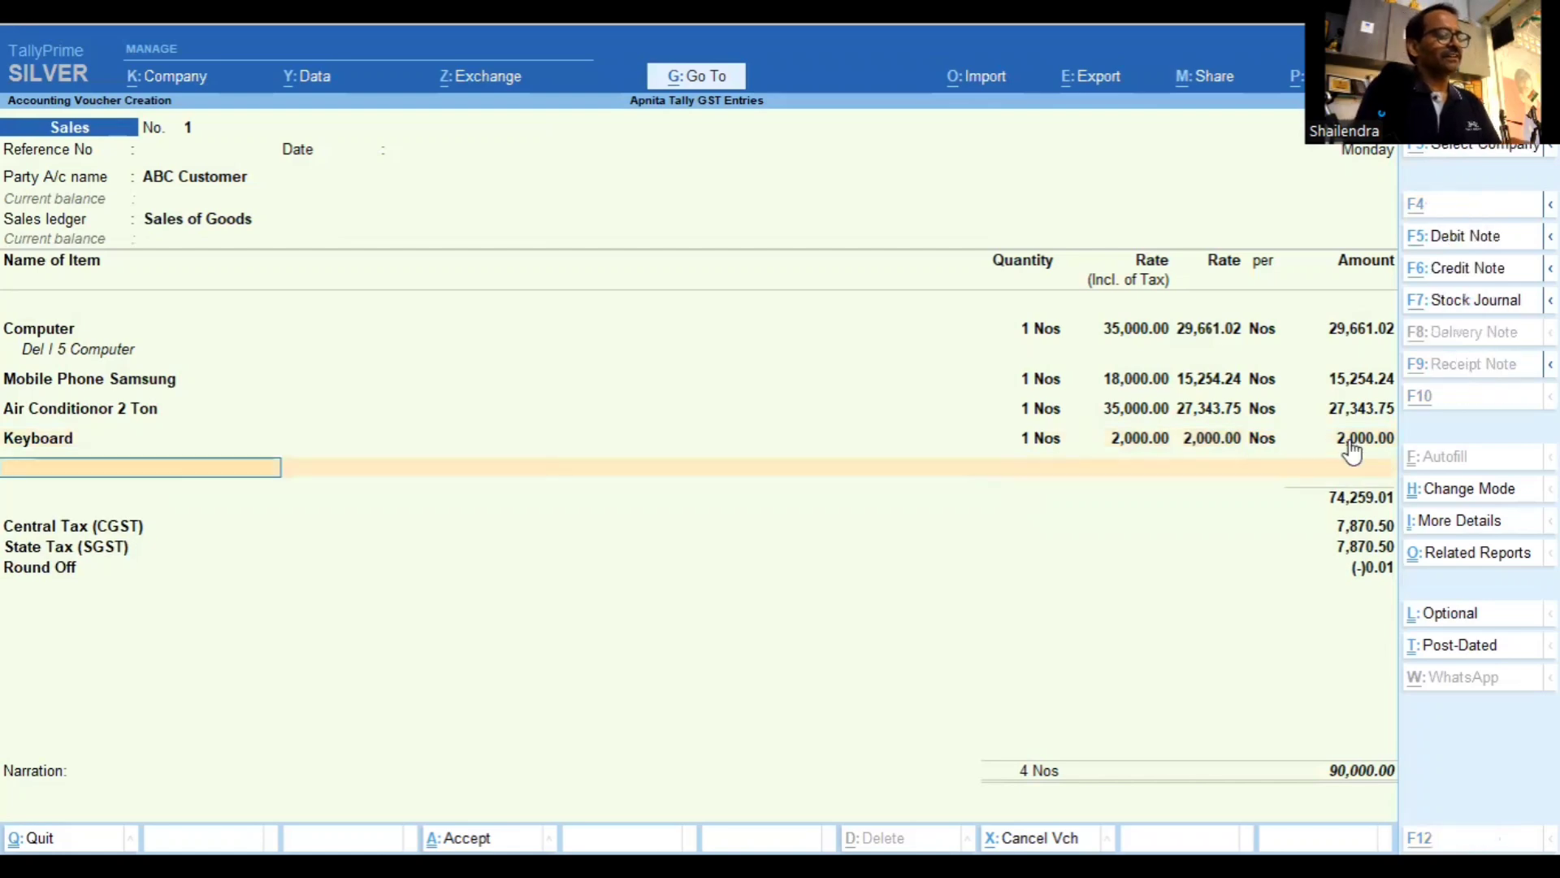
key("ctrl+o")
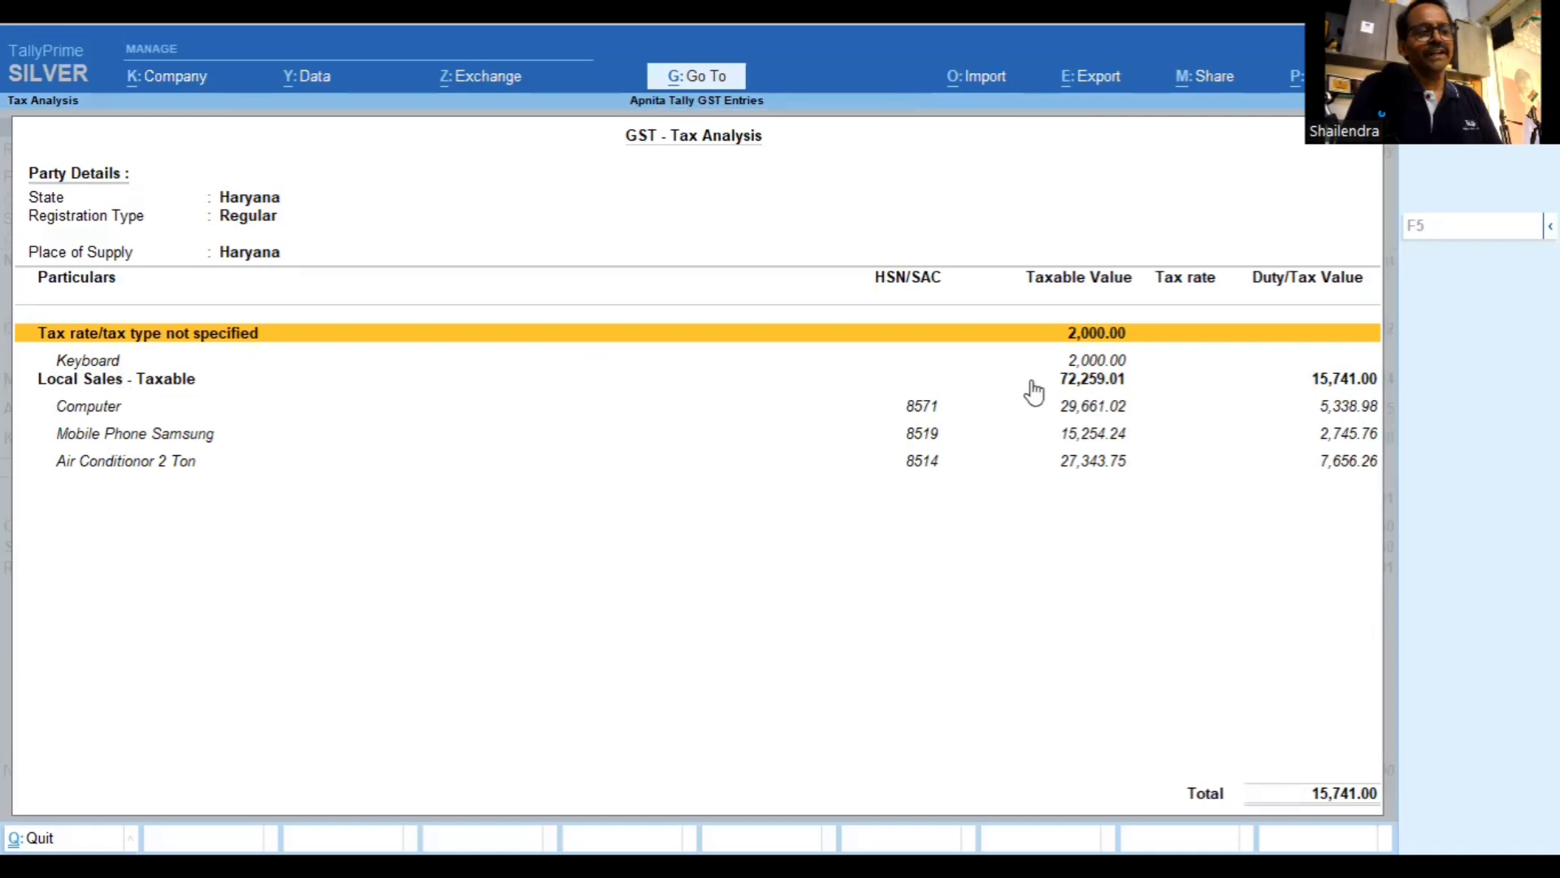
Close the tax analysis and step back to the Keyboard line of the voucher
double_click(1107, 375)
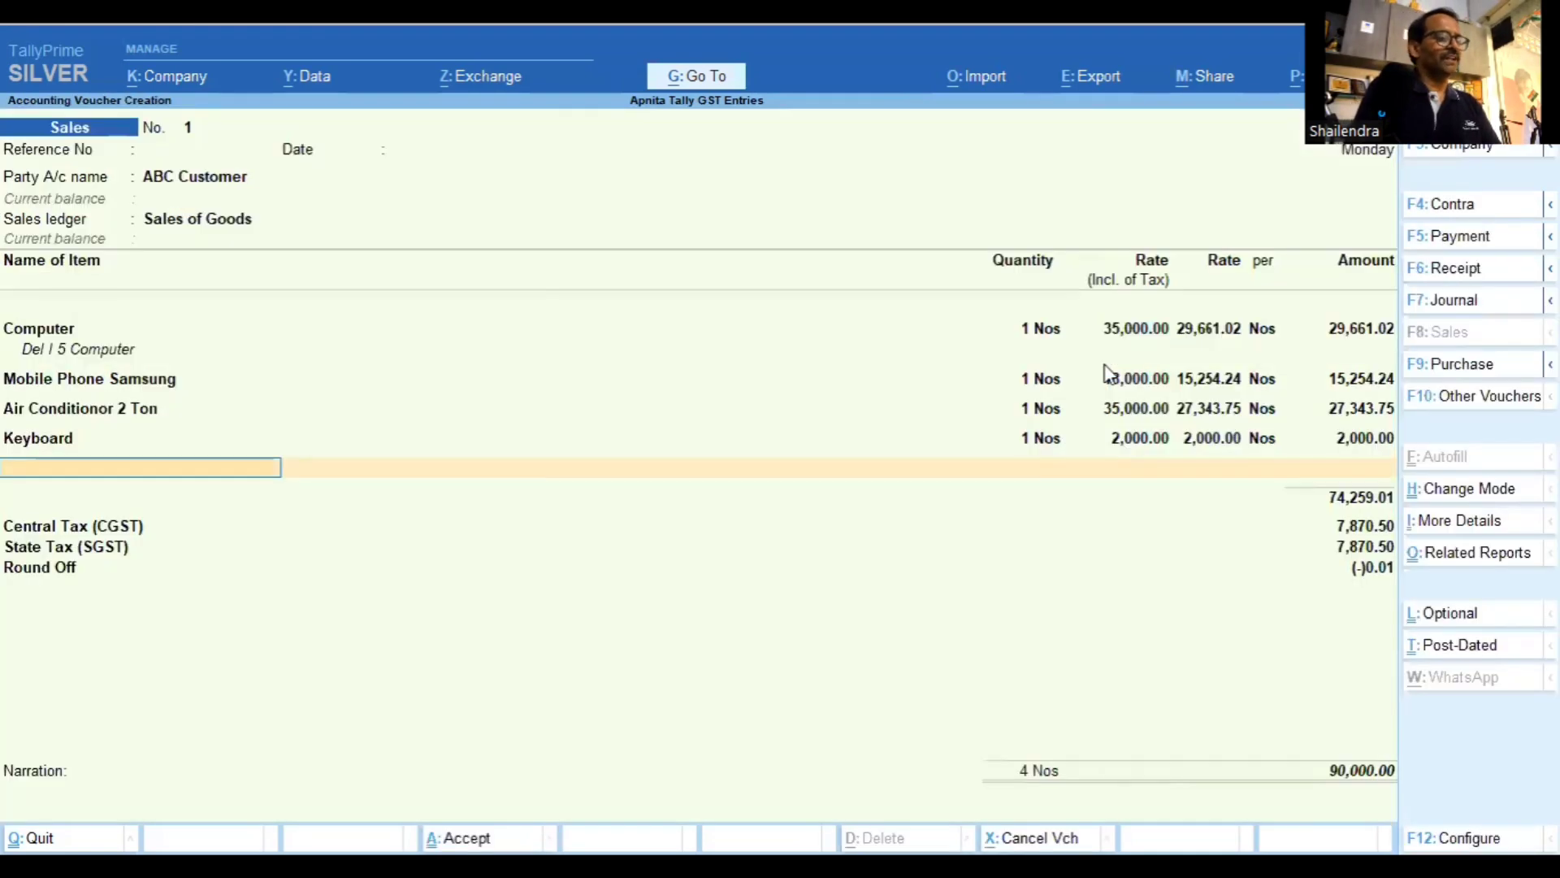
key("BackSpace")
key("BackSpace")
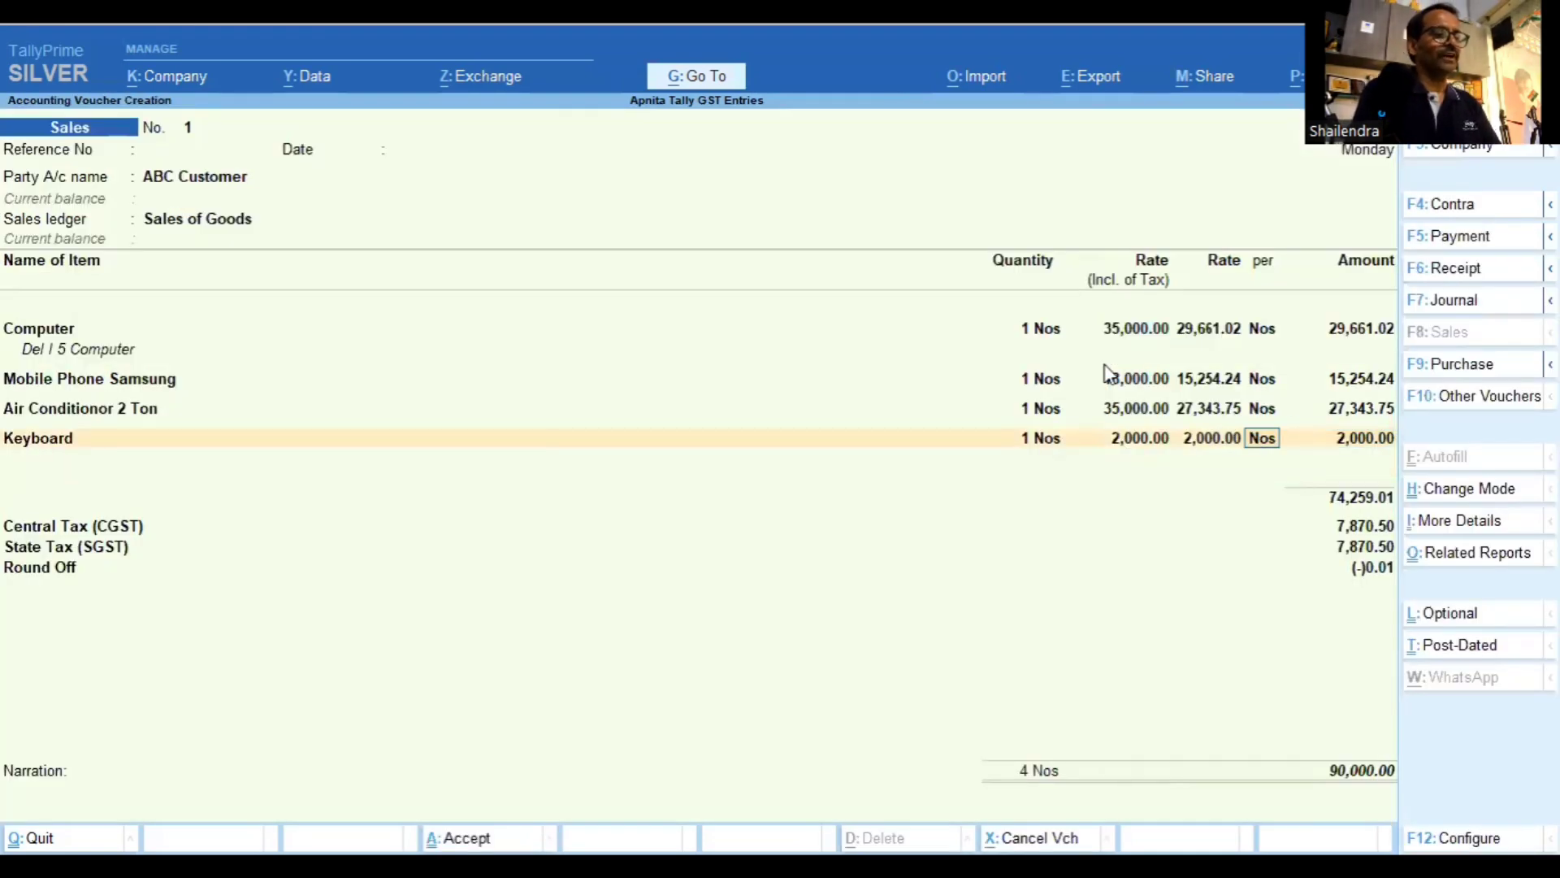
key("BackSpace")
key("BackSpace")
key("BackSpace")
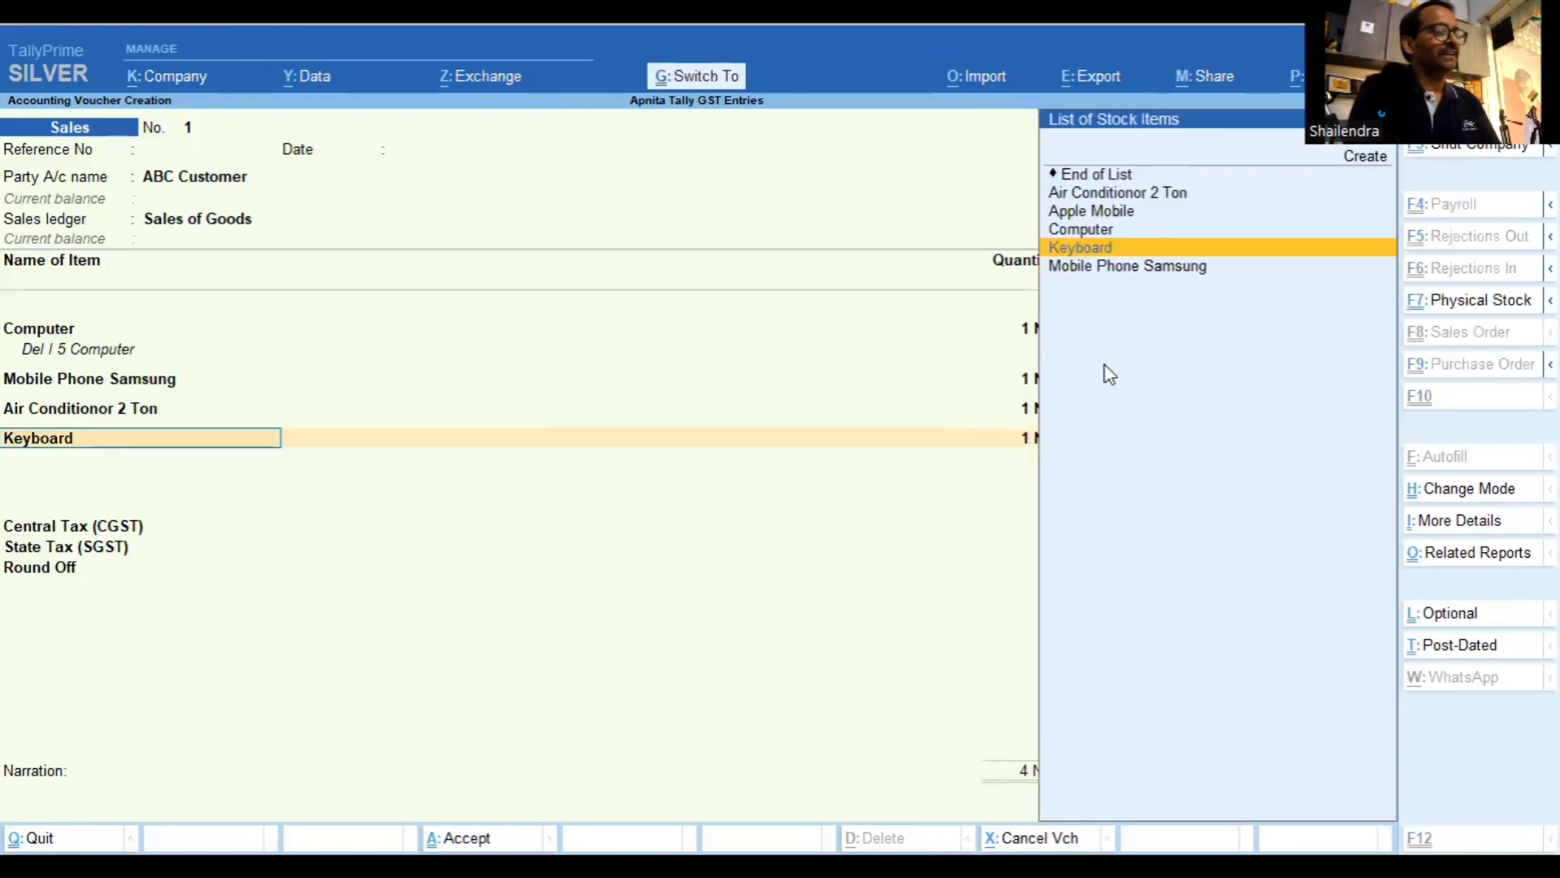
Alter the Keyboard item to specify HSN 8517 with a computer component description
key("ctrl+Return")
key("Return")
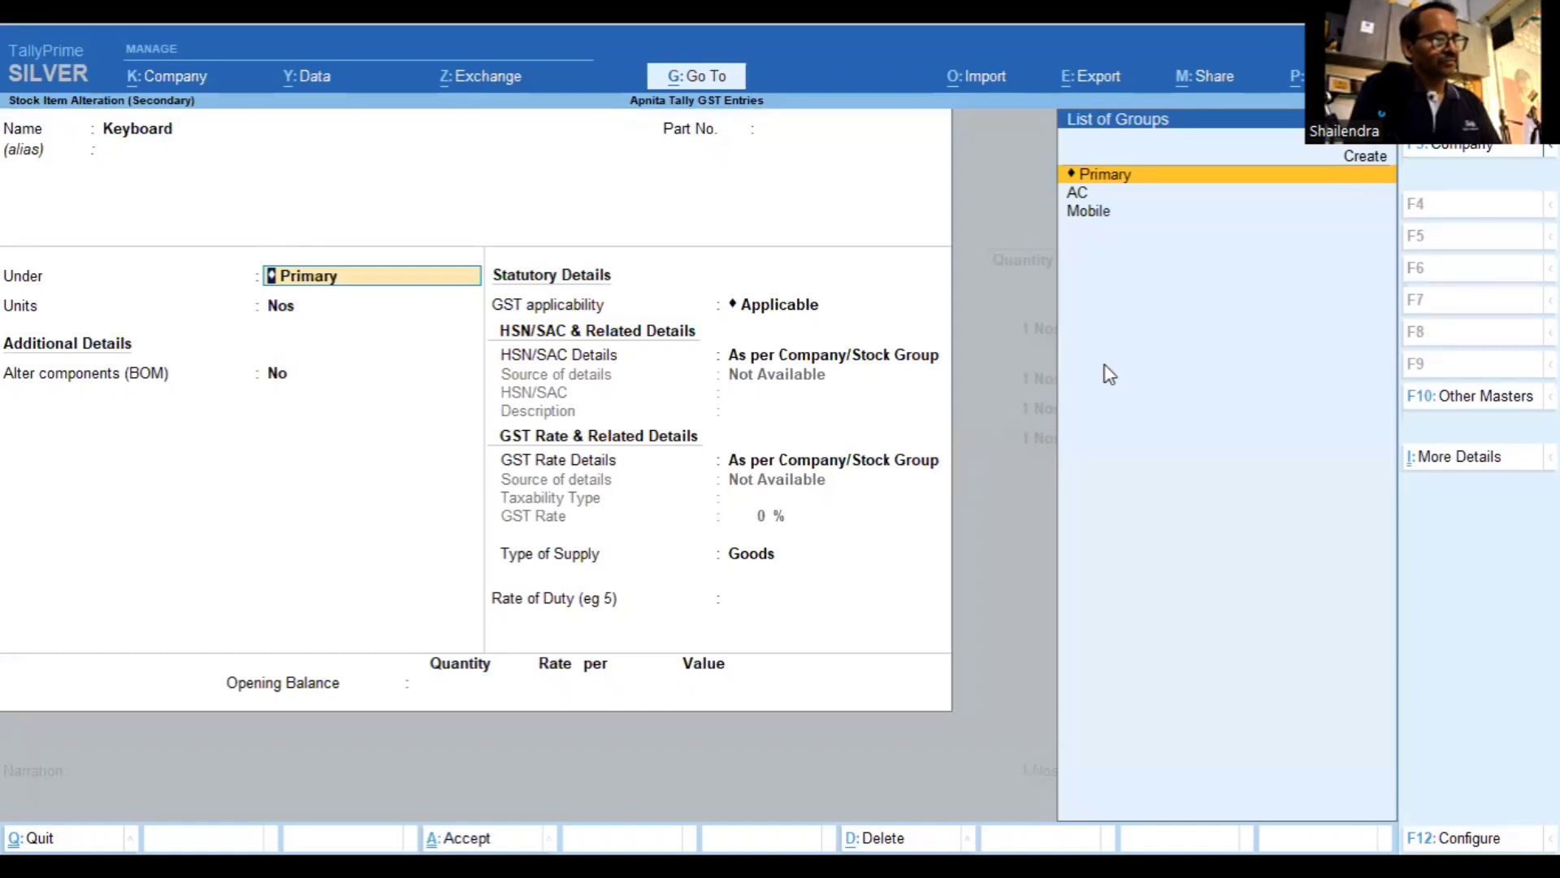
key("Return")
key("Return")
key("Return")
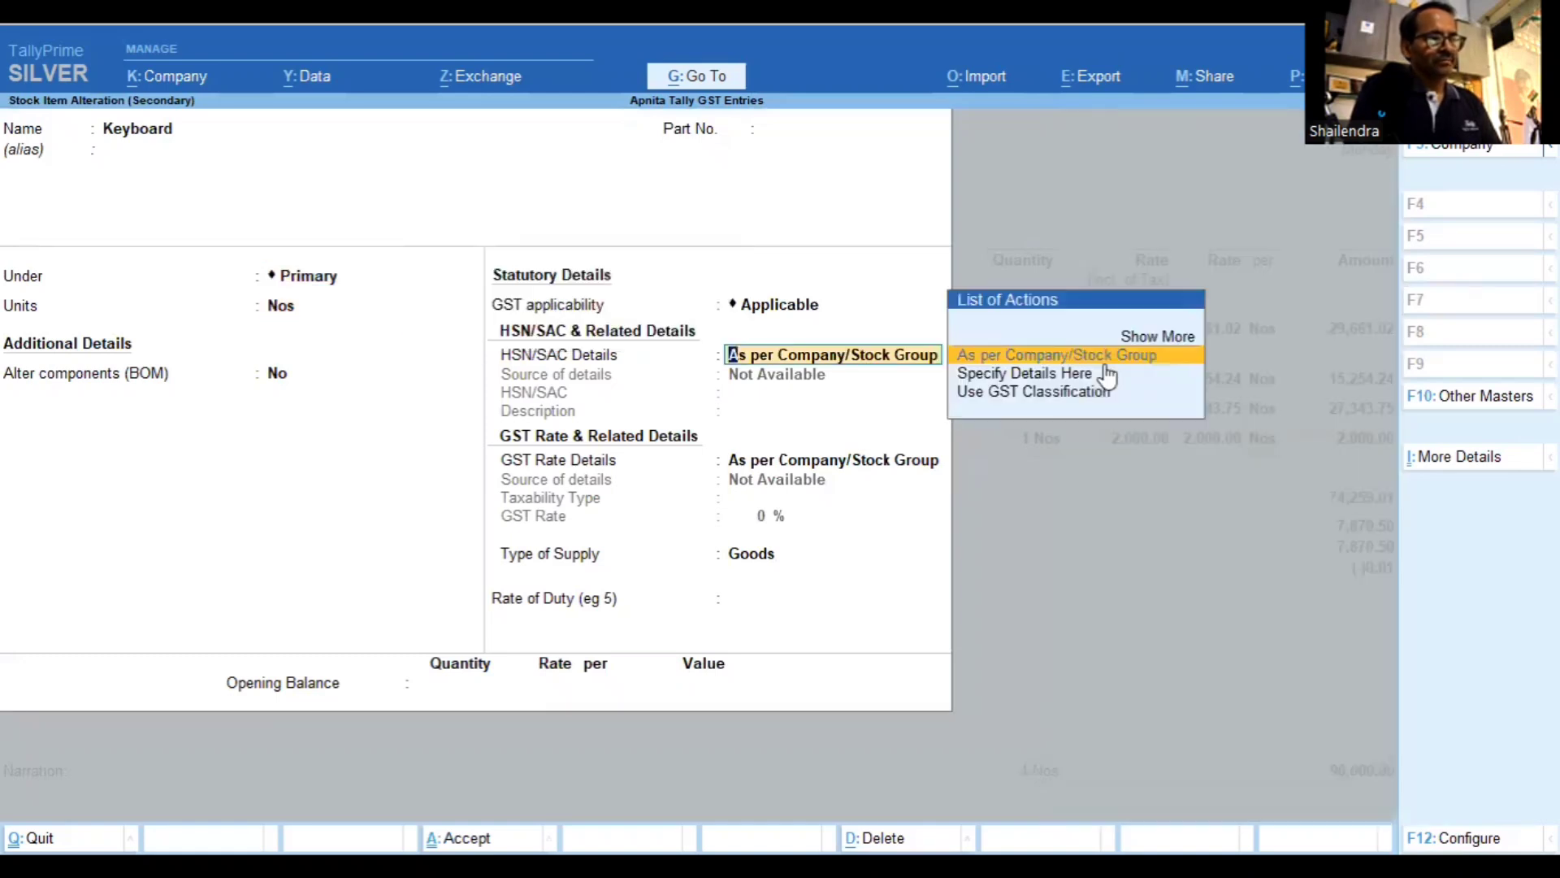
left_click(1105, 367)
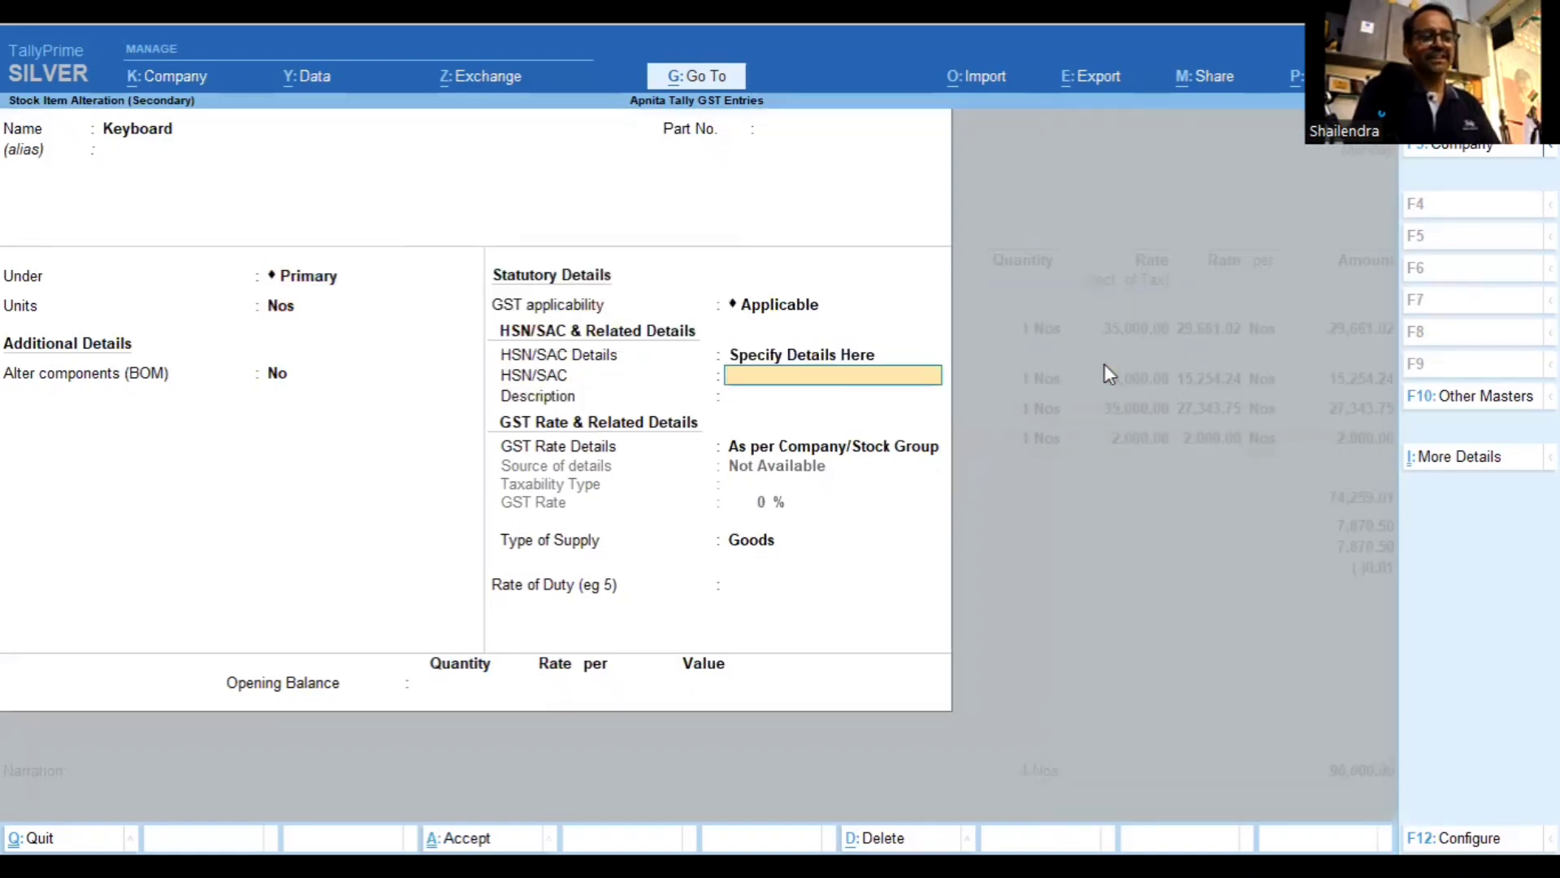
type("8")
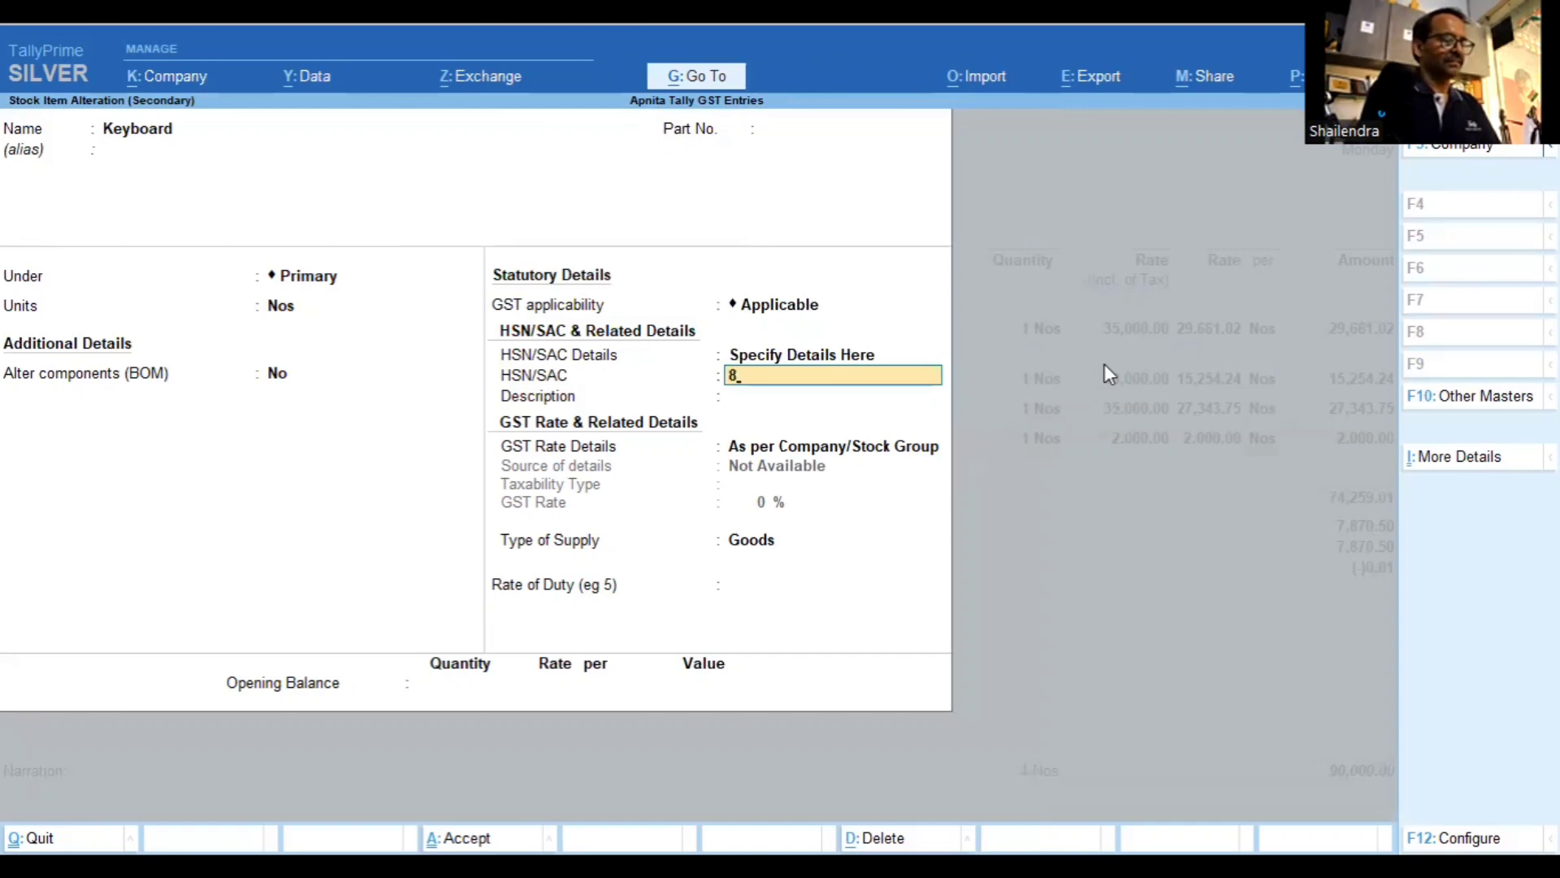
type("517")
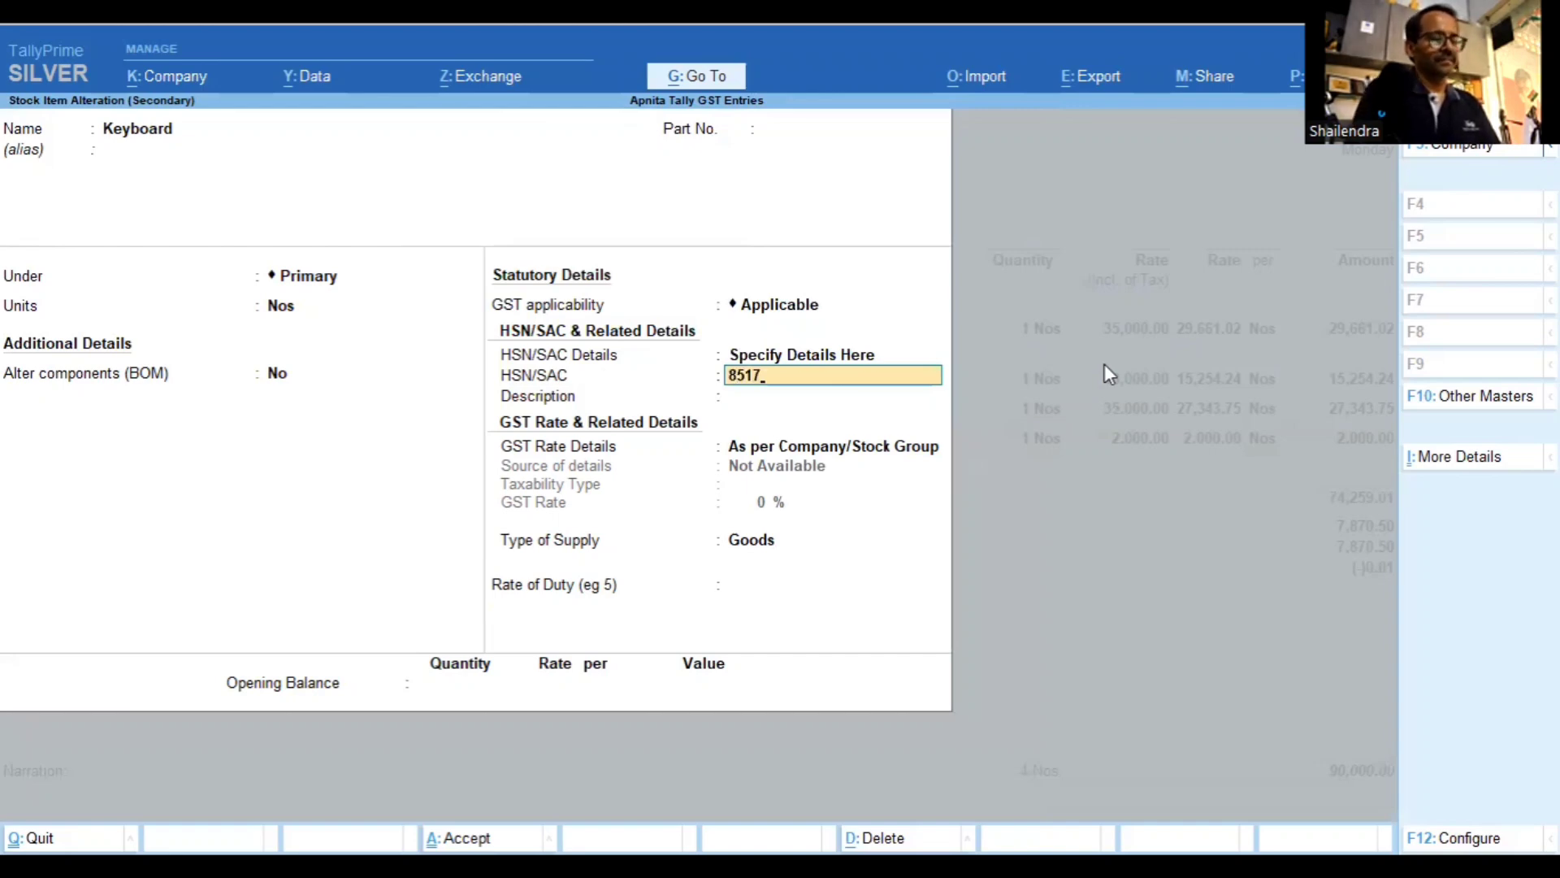
key("Return")
type("Co")
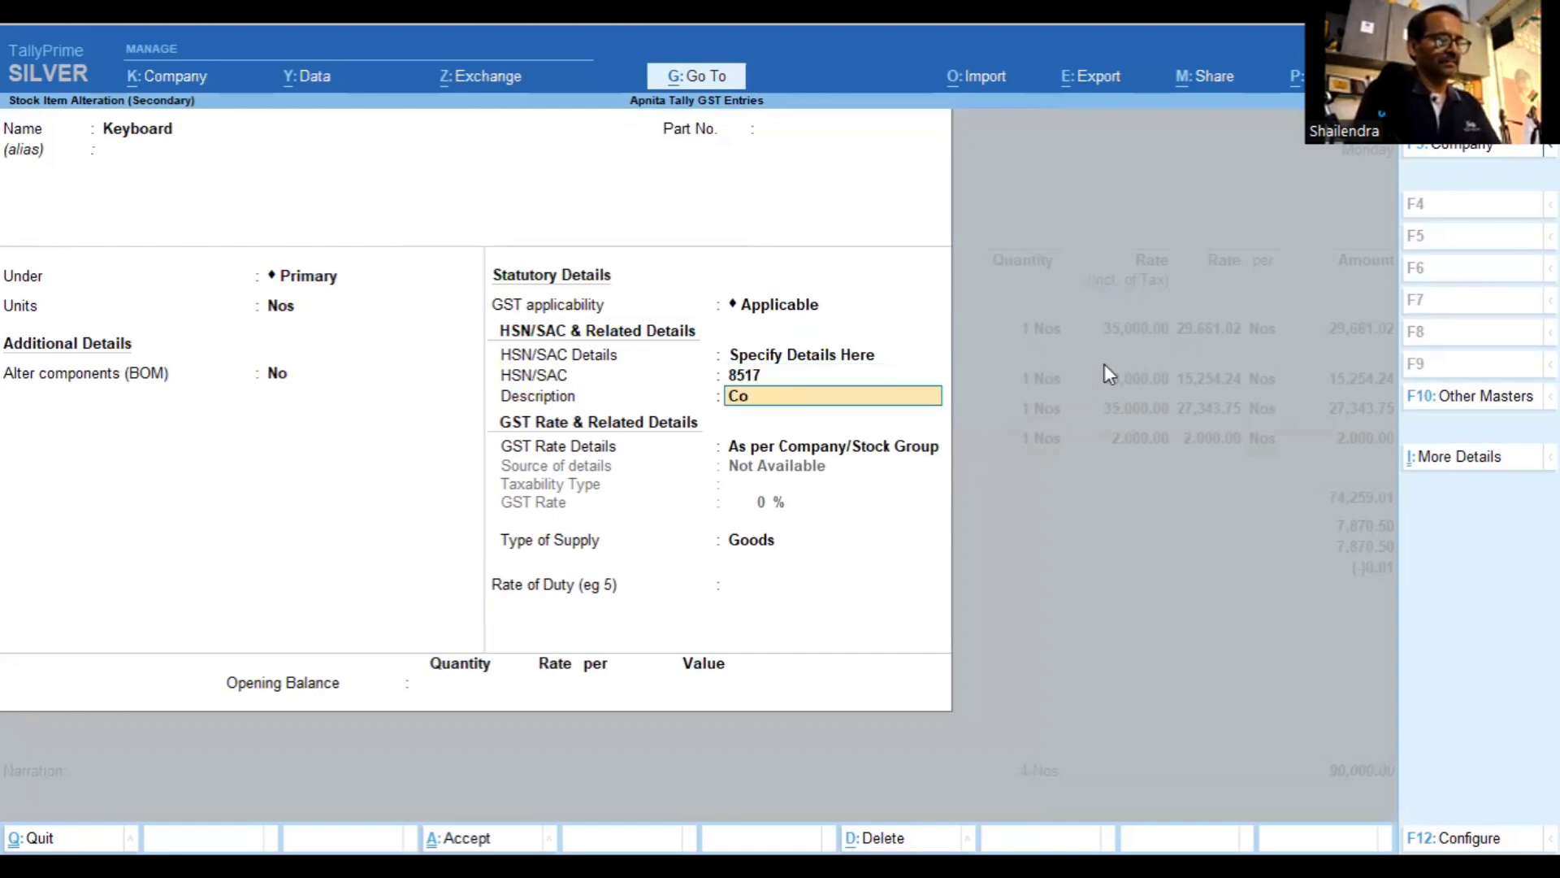
type("mpuer Copm")
key("BackSpace")
key("BackSpace")
type("mp")
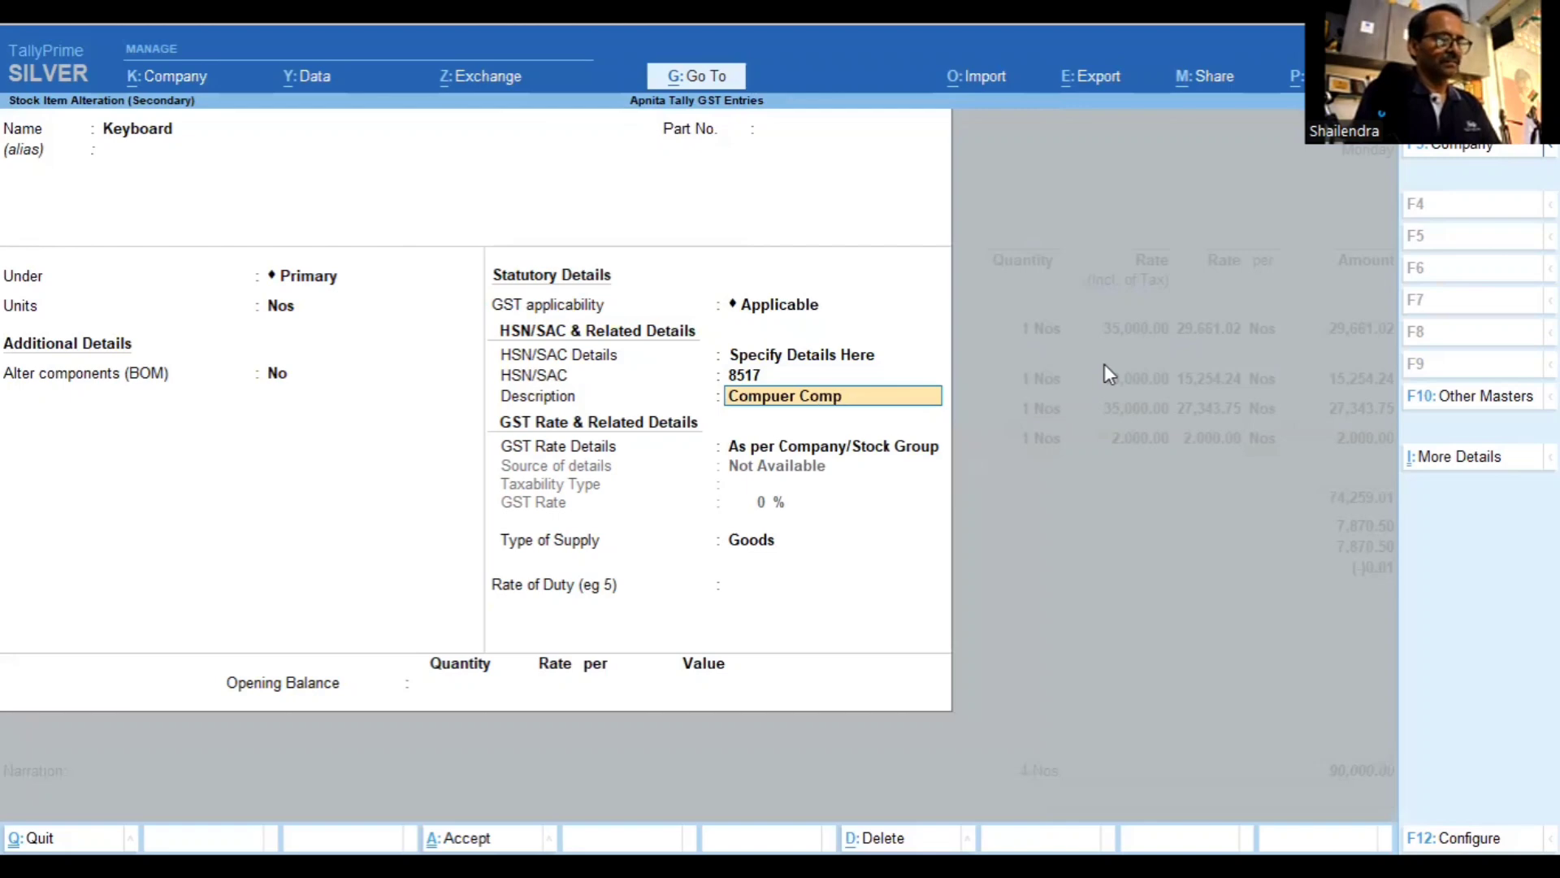
type("onent")
key("Return")
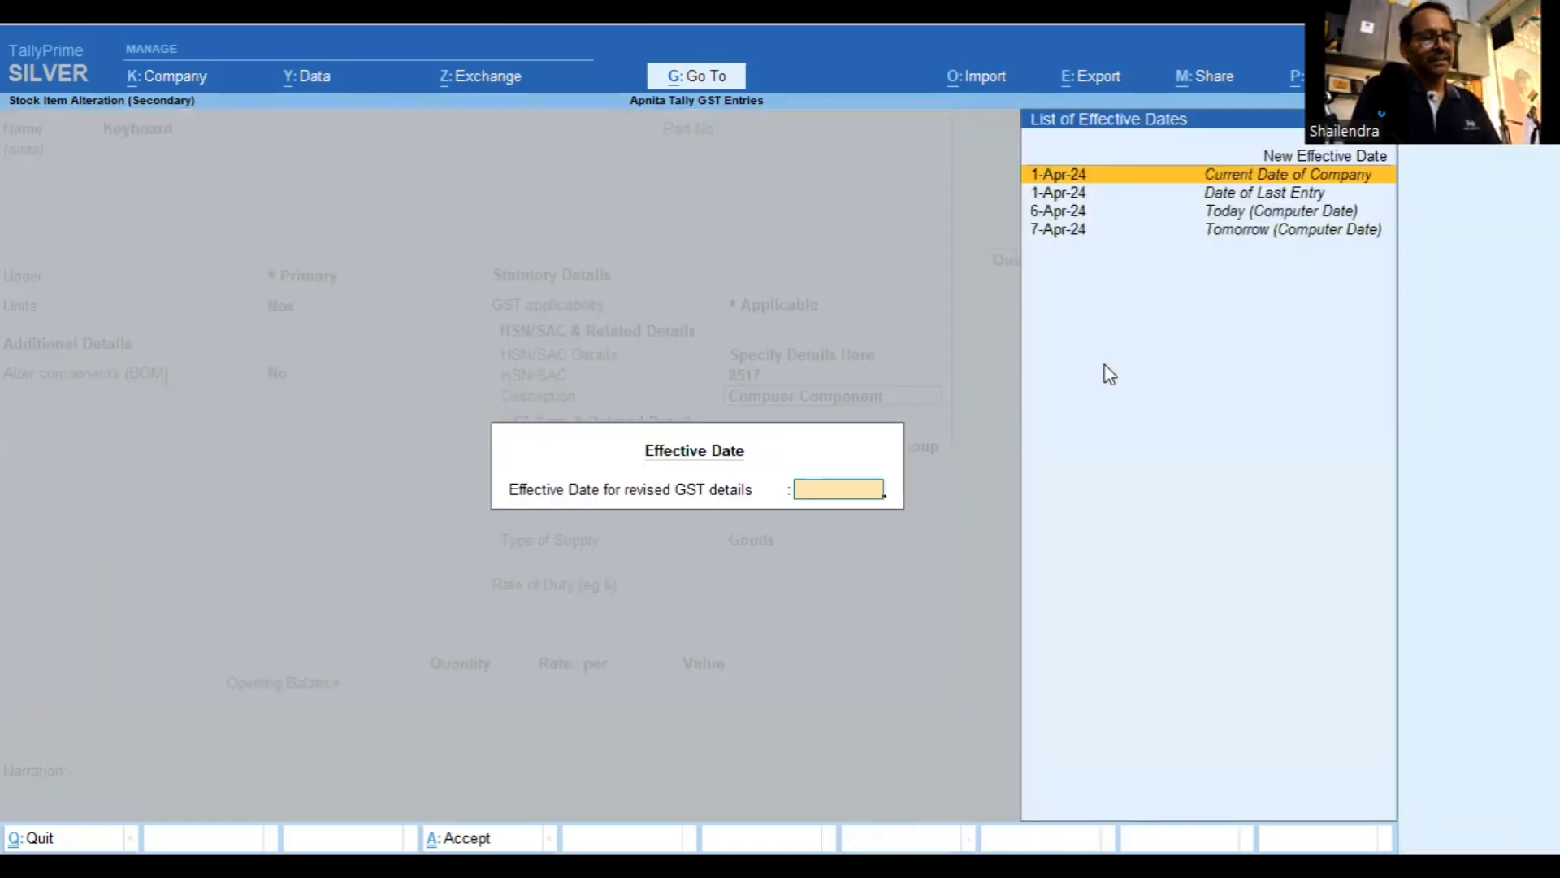
Set Keyboard's GST as Taxable at 18% effective 1-Apr-24 and save the item
type("1/4/24")
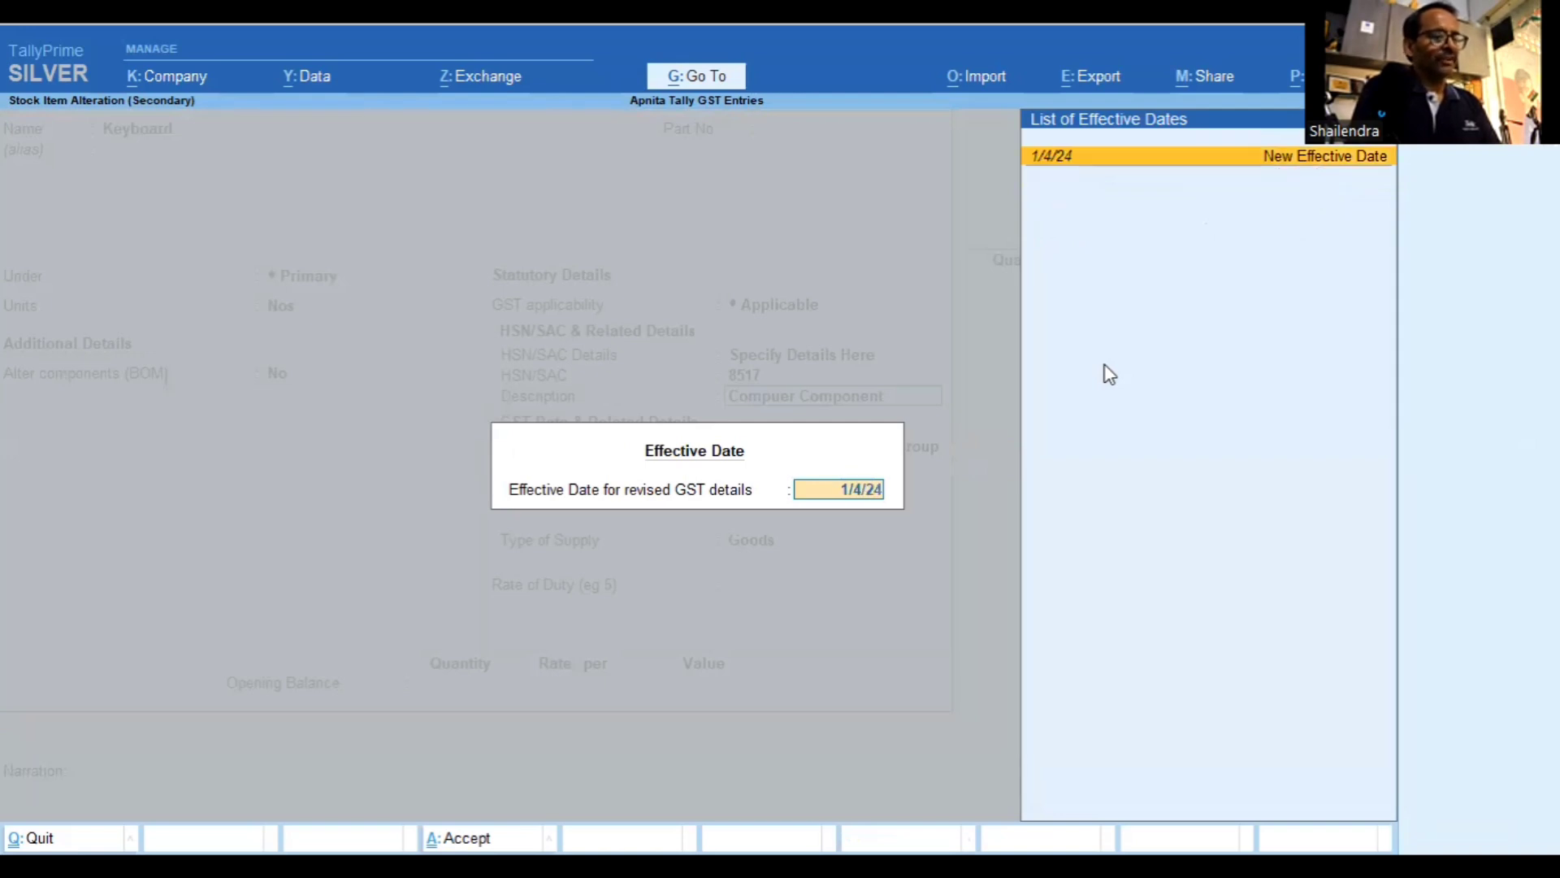
key("Return")
key("Return")
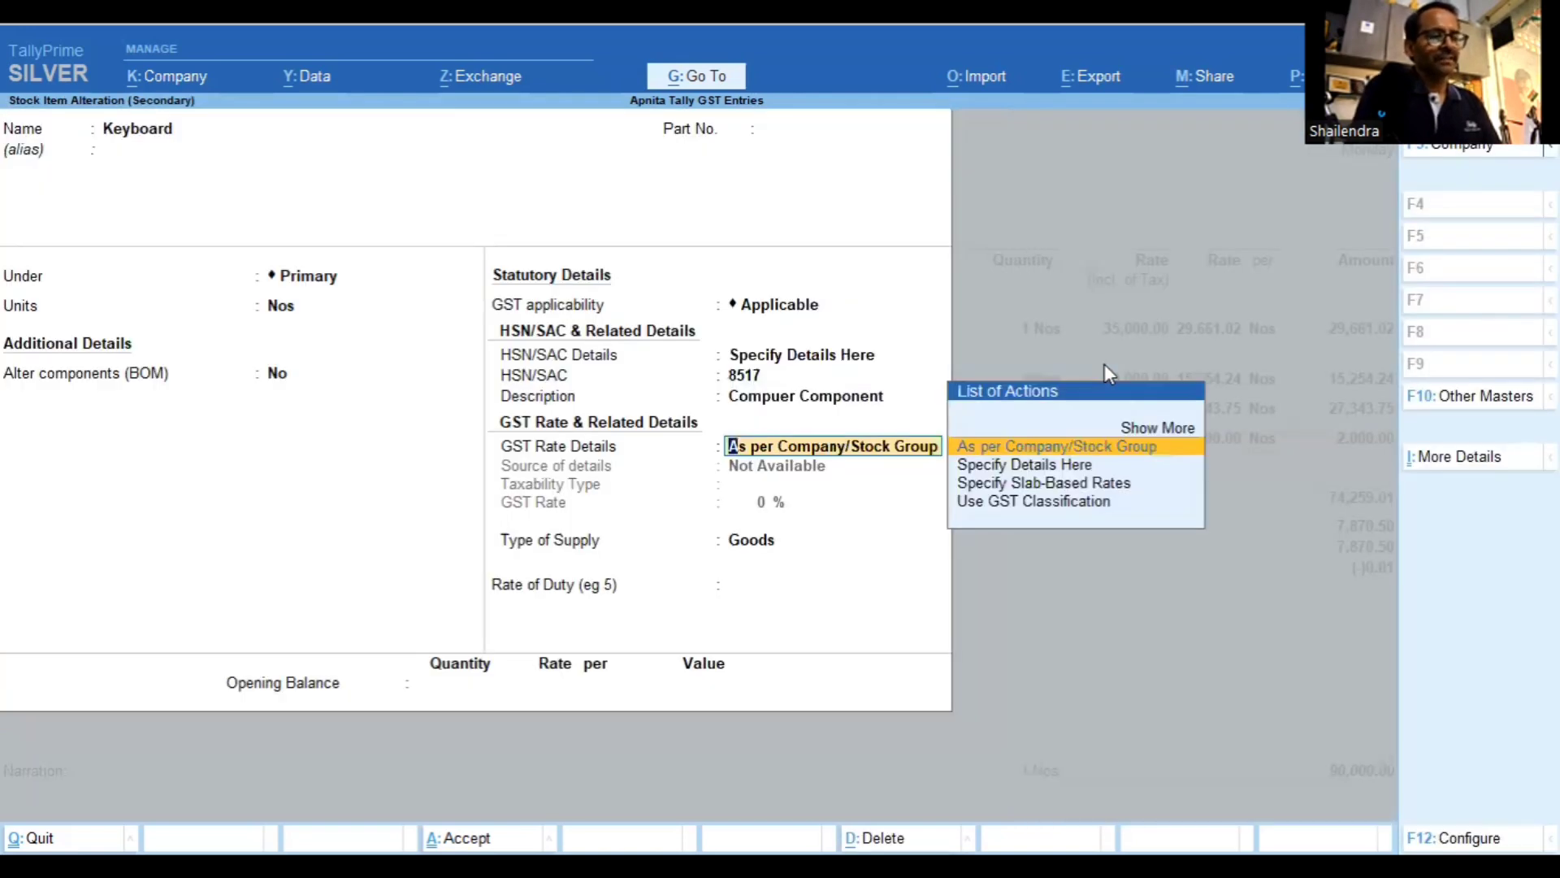
key("Down")
key("Return")
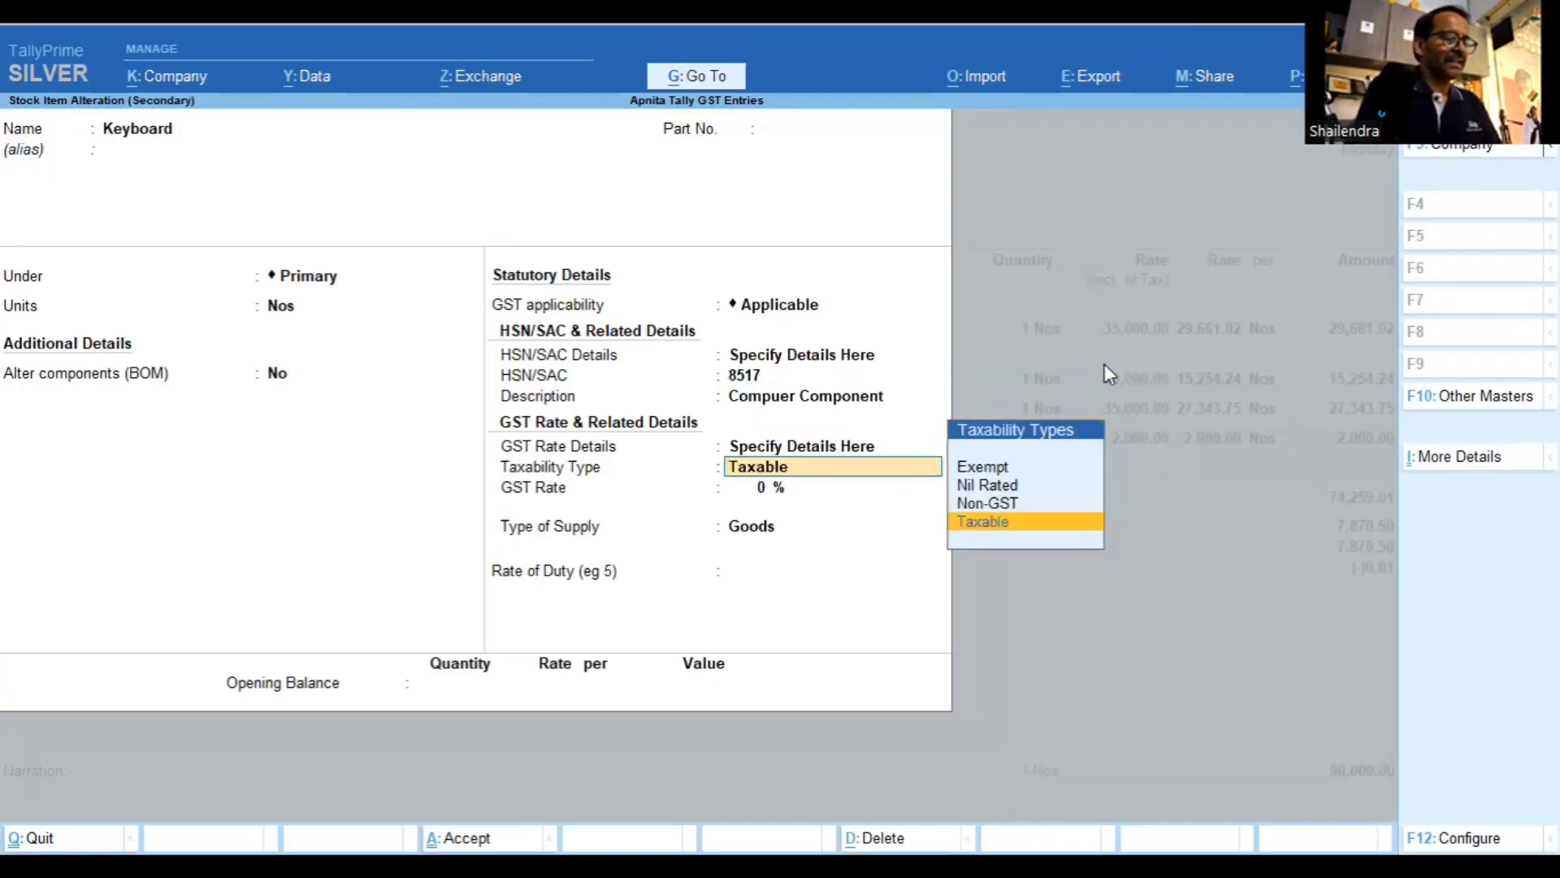
key("Return")
type("18")
key("Return")
key("Return")
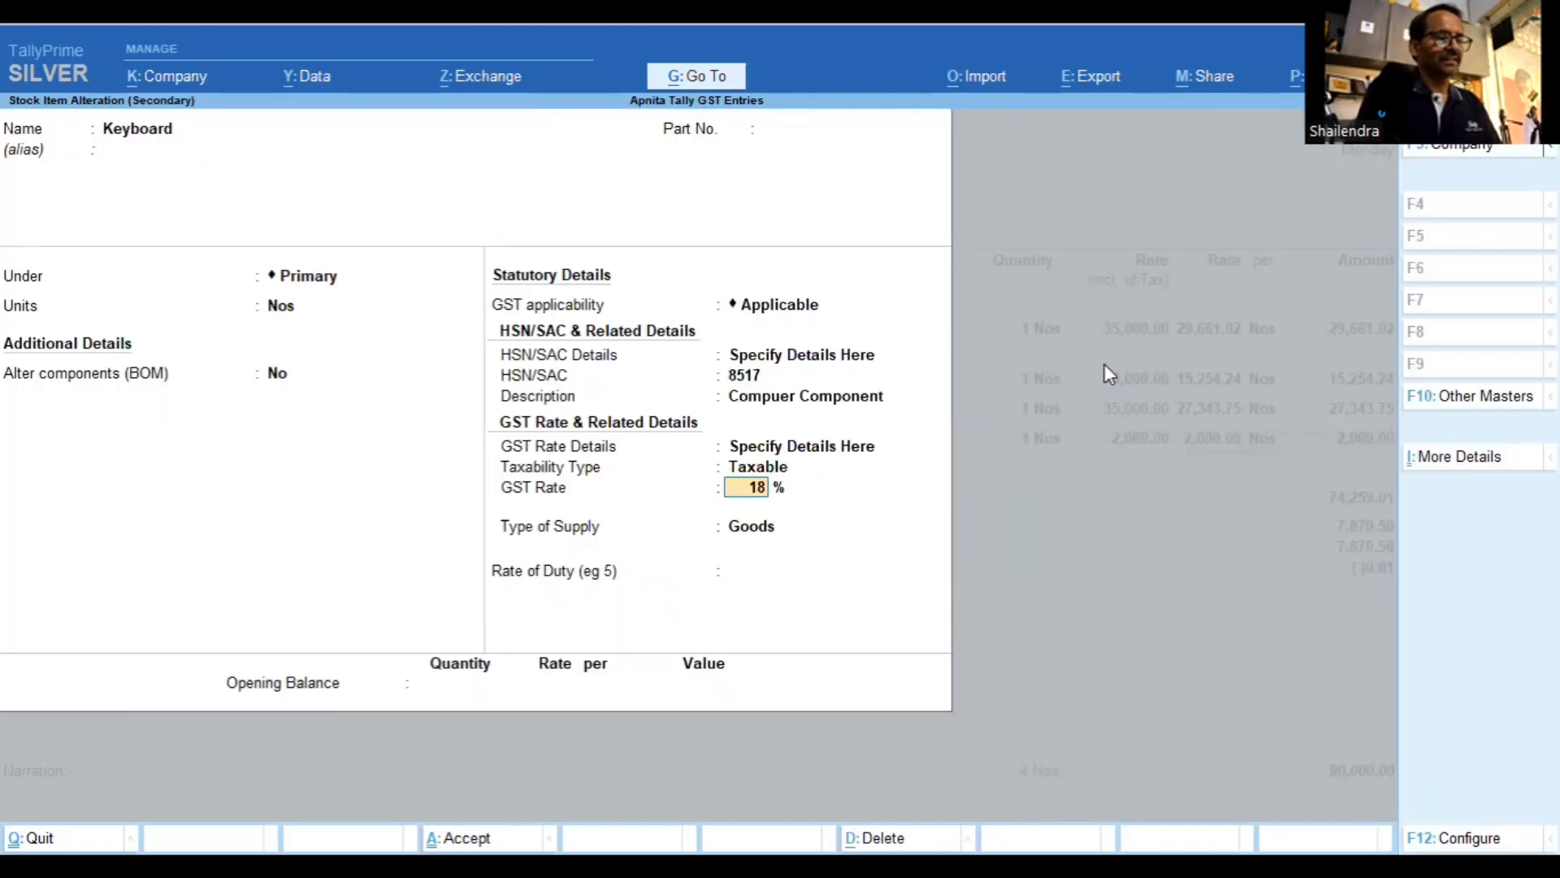
key("Return")
key("Return")
key("Return")
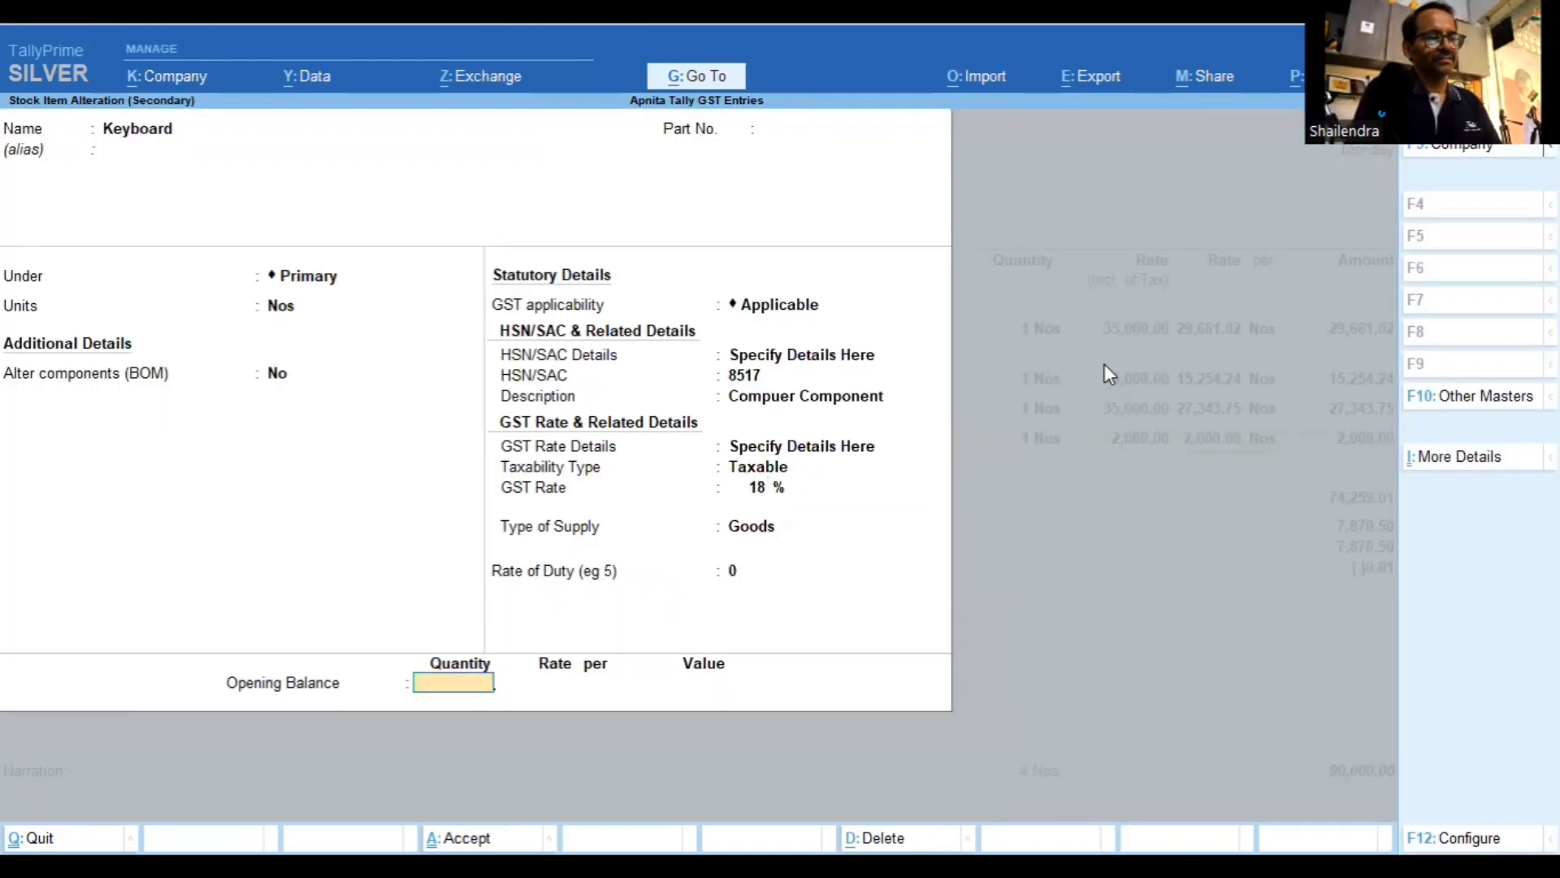
key("Return")
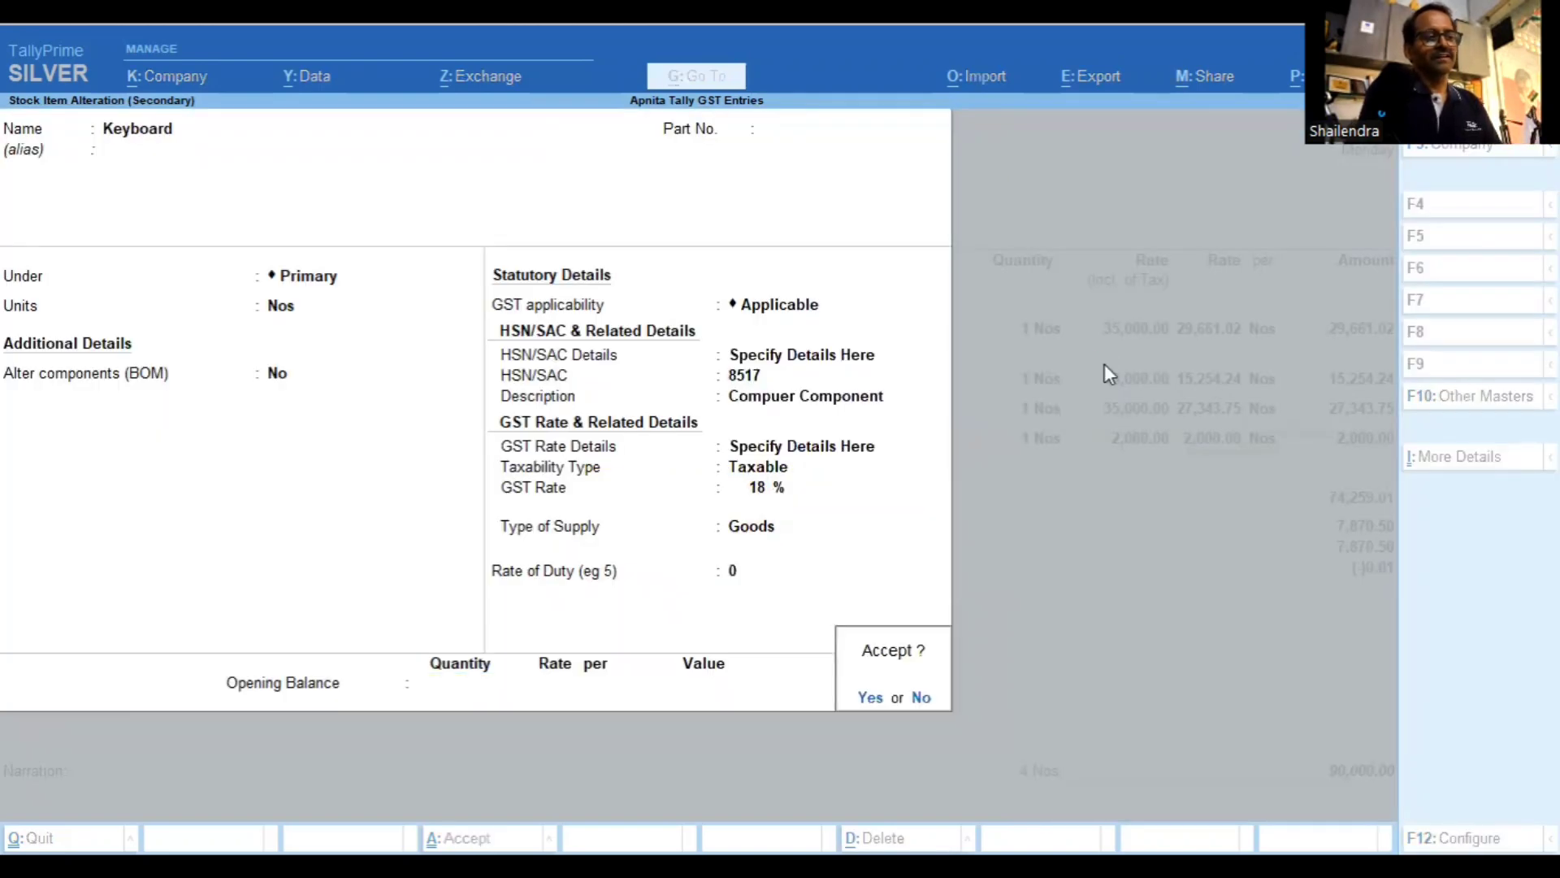
key("Return")
key("Return")
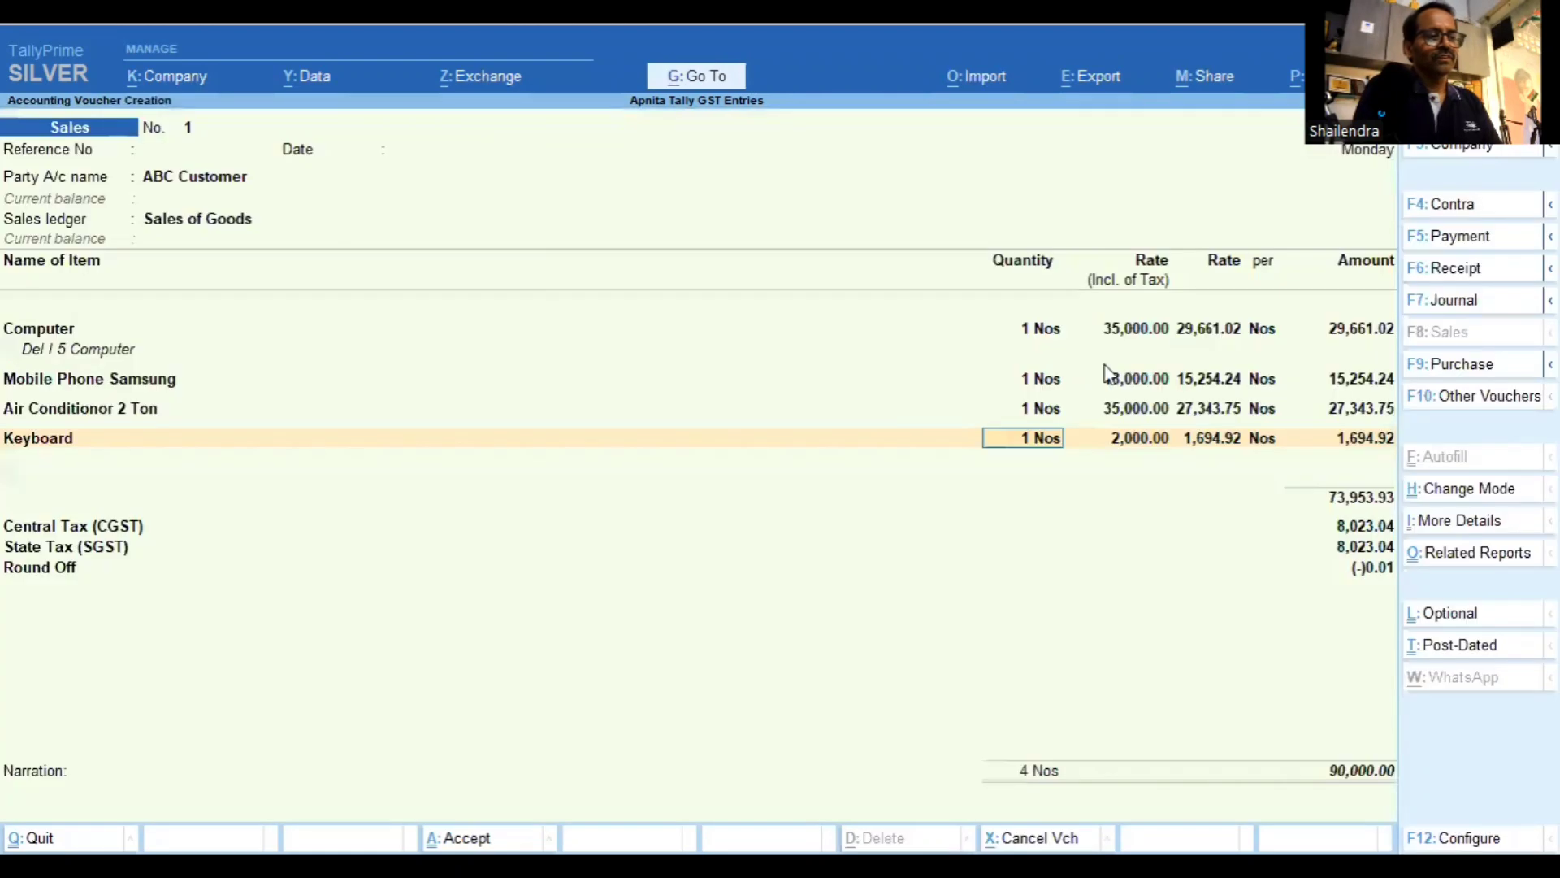
key("Return")
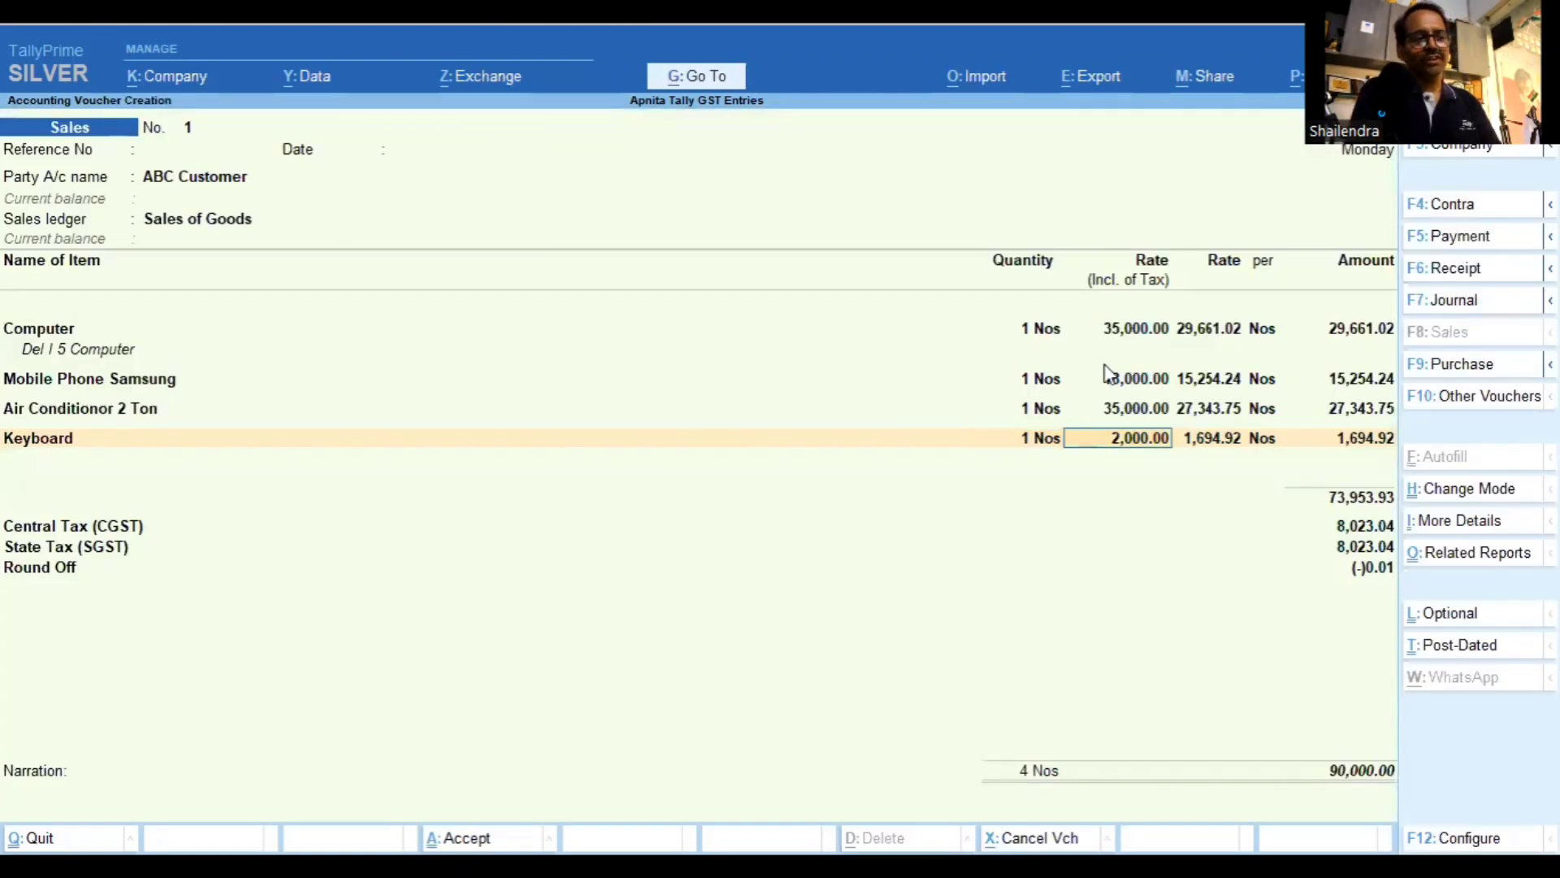
Review the voucher's GST tax analysis, showing Keyboard taxed 305.08 at 18%
key("Return")
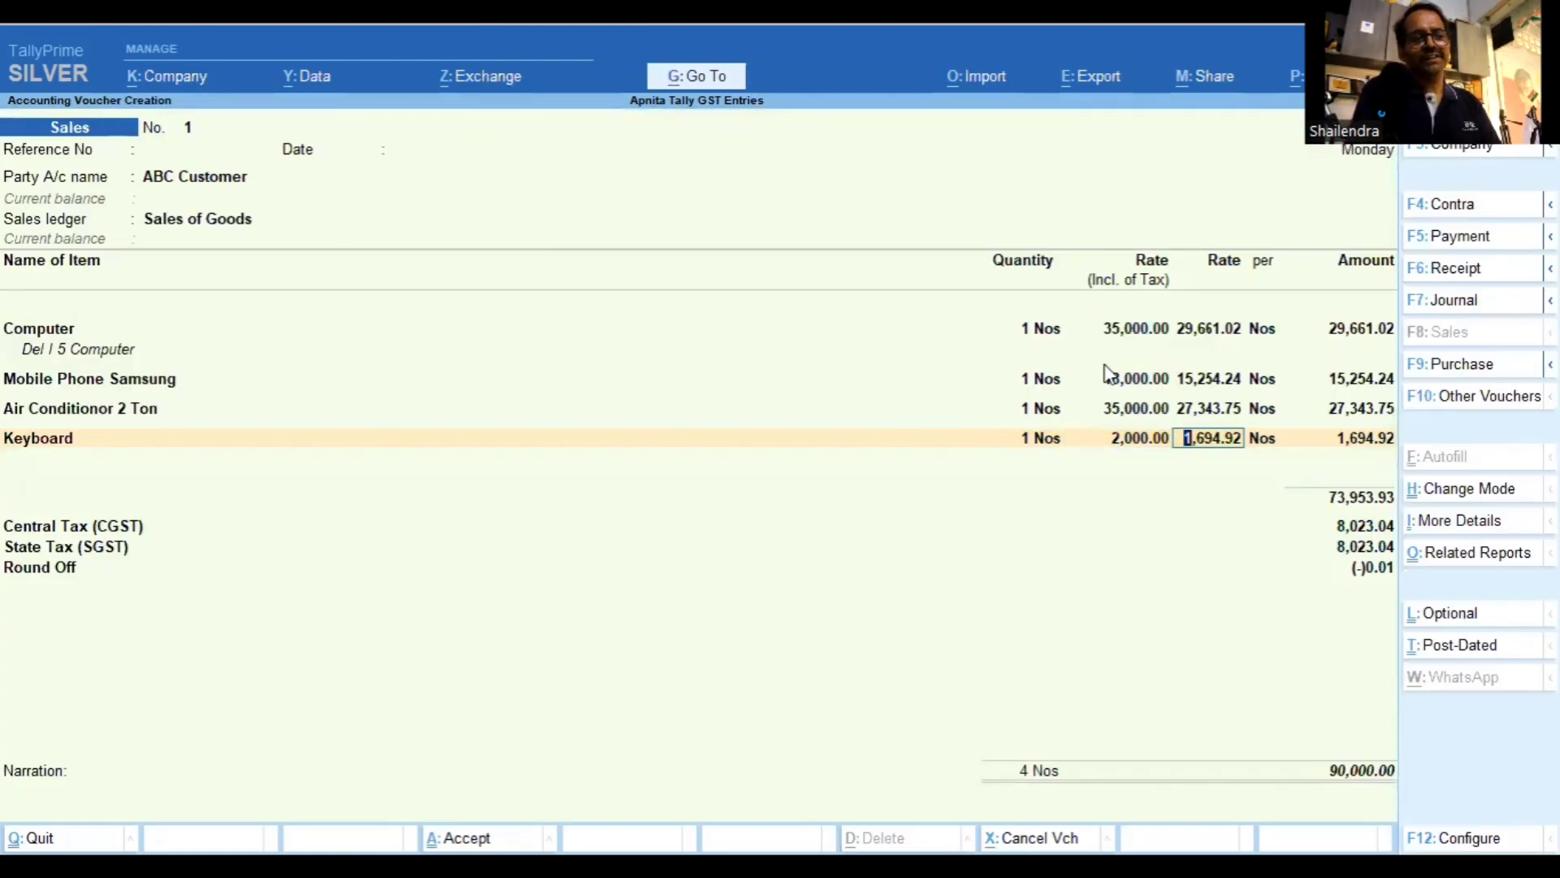
key("alt")
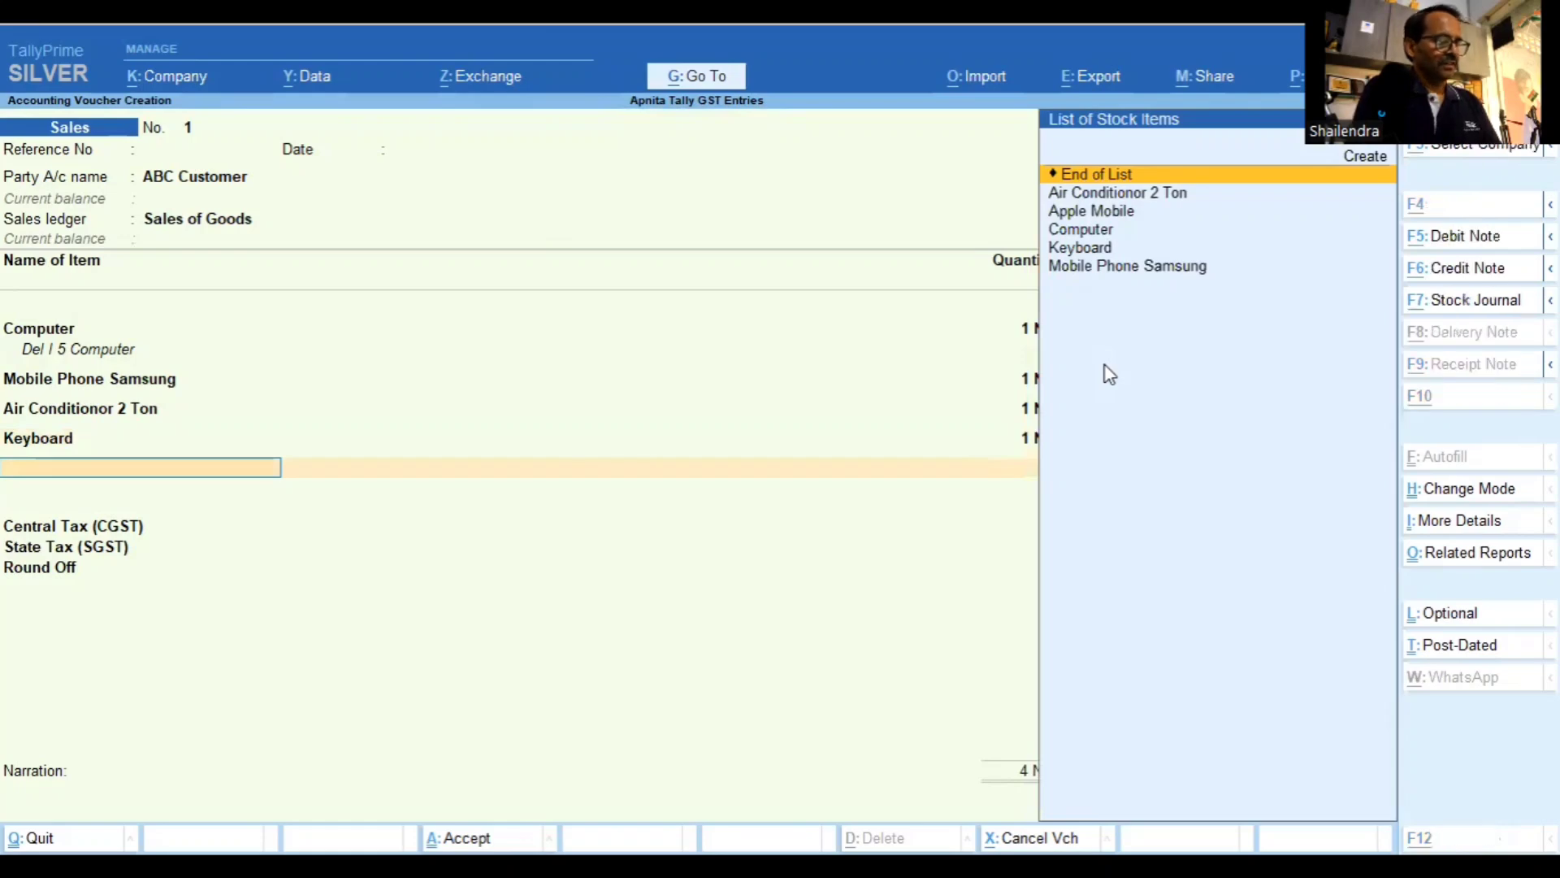
key("alt+a")
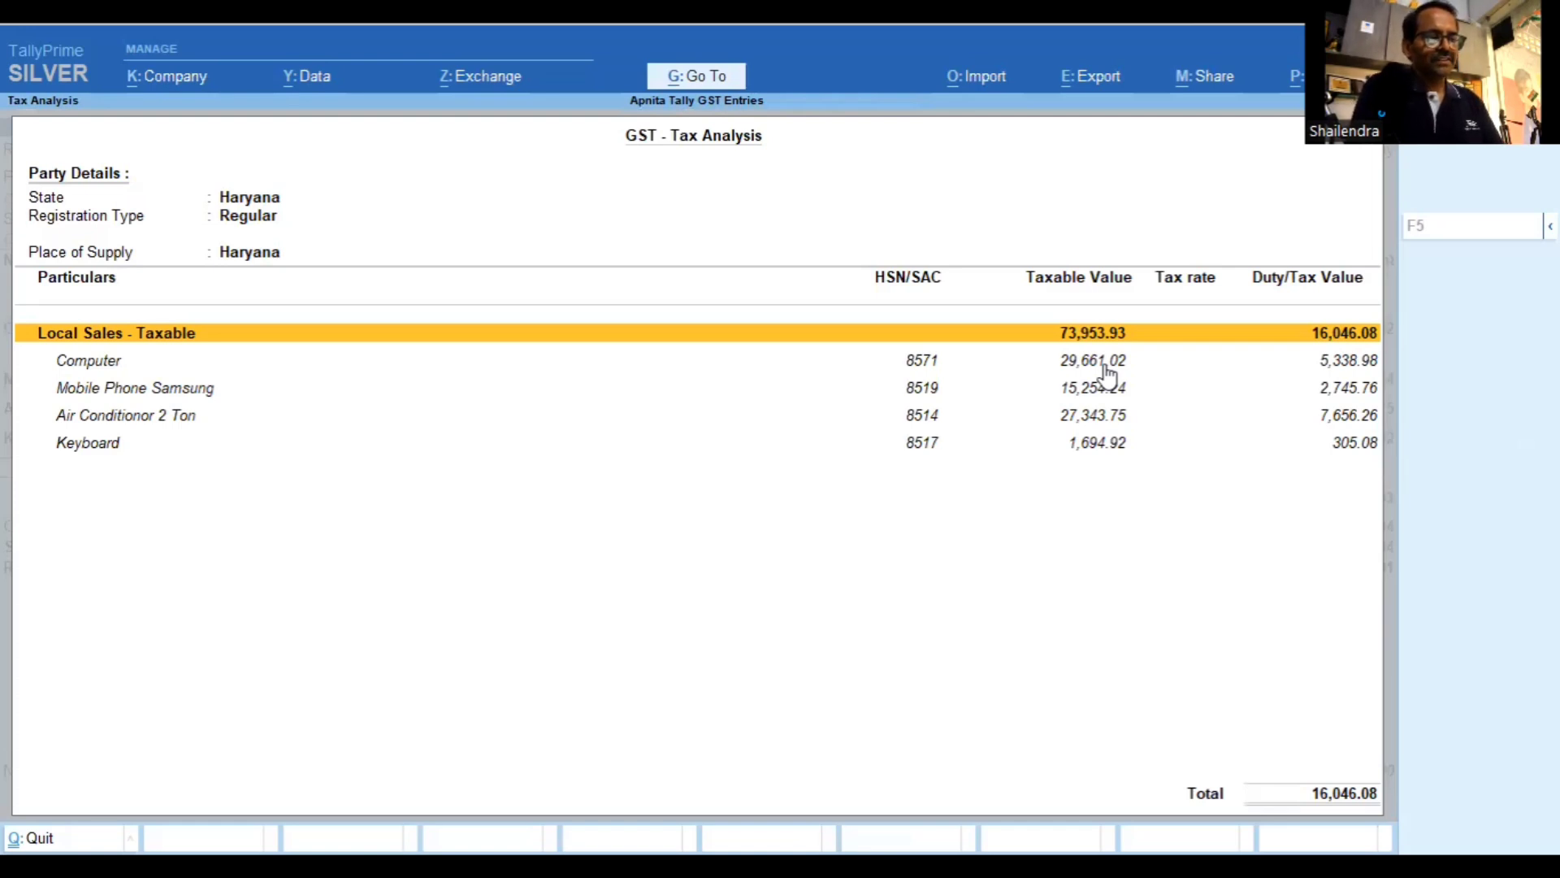
key("Escape")
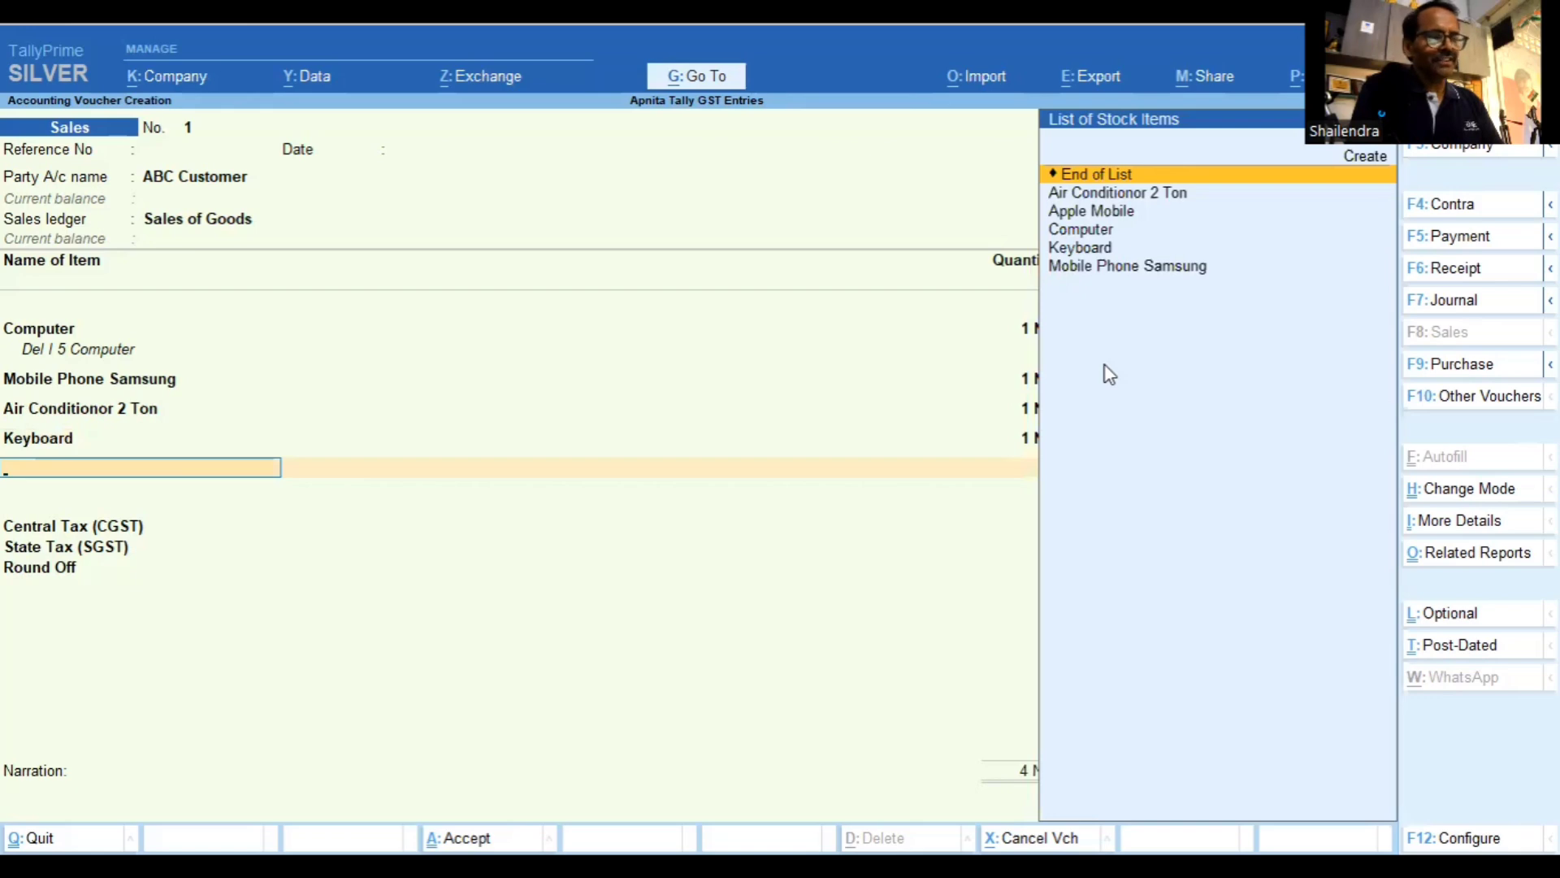
Accept CGST and SGST of 8,023.04 each and record a new bill reference for 90,000.00
key("Return")
key("Return")
key("Return")
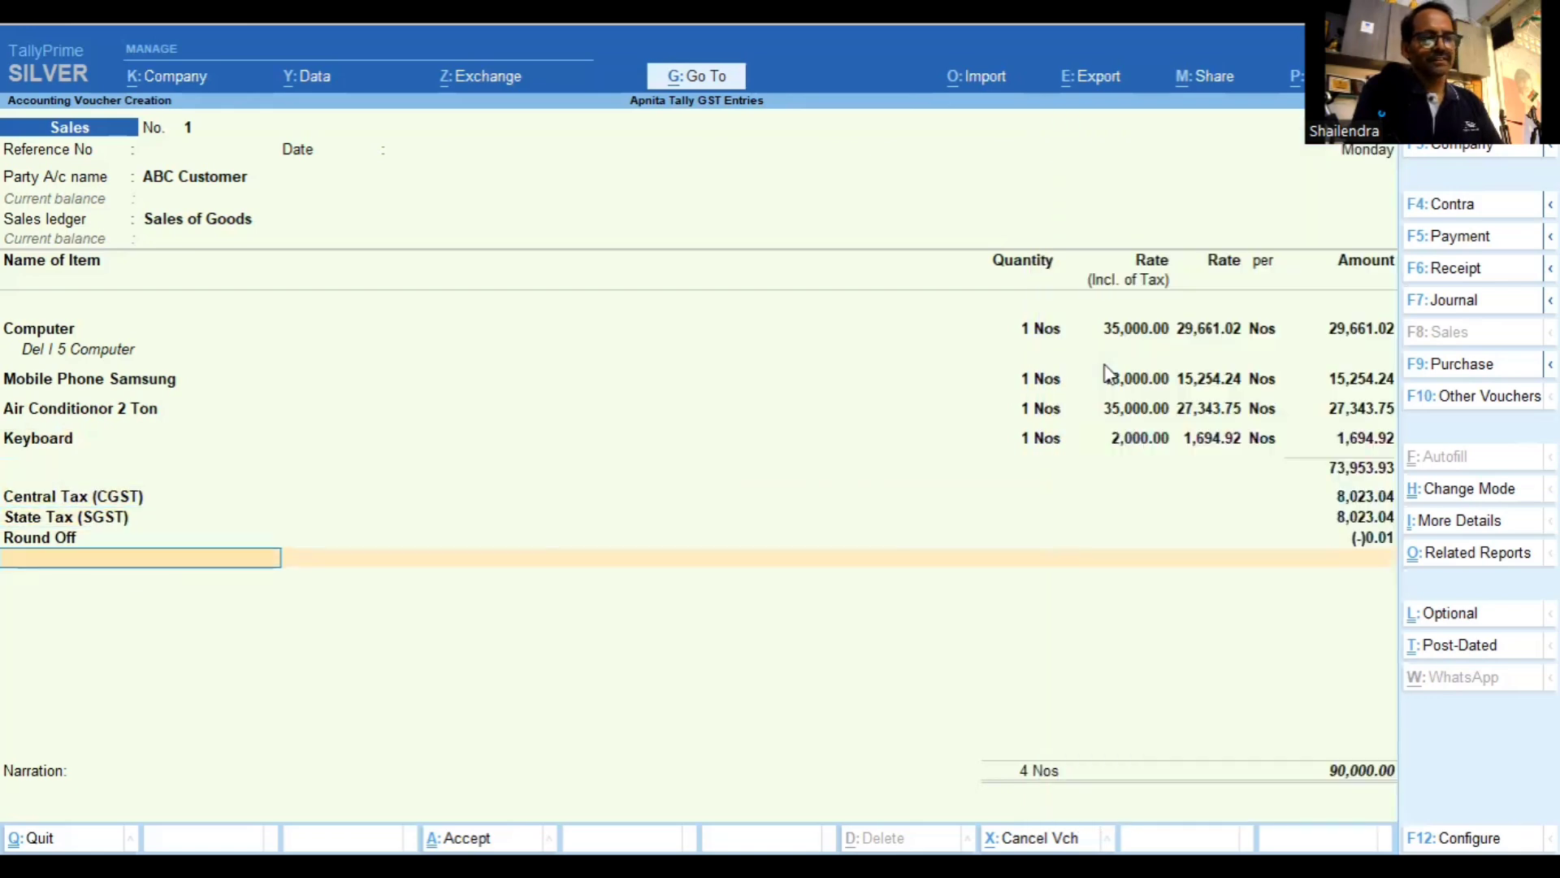
key("Return")
key("Return")
key("Return")
key("Return")
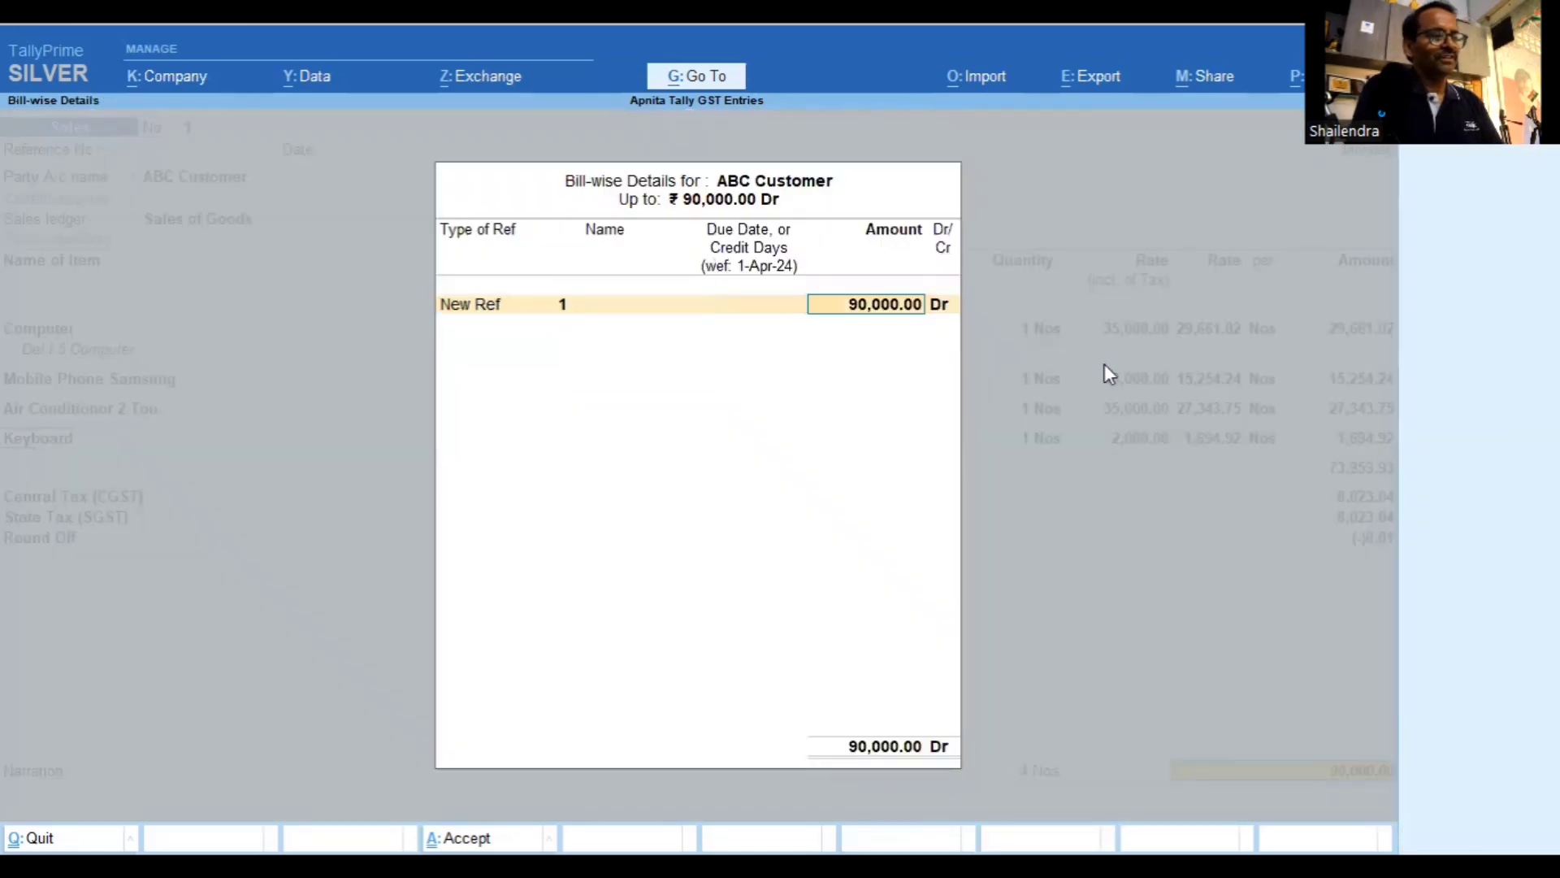
key("Return")
key("Return")
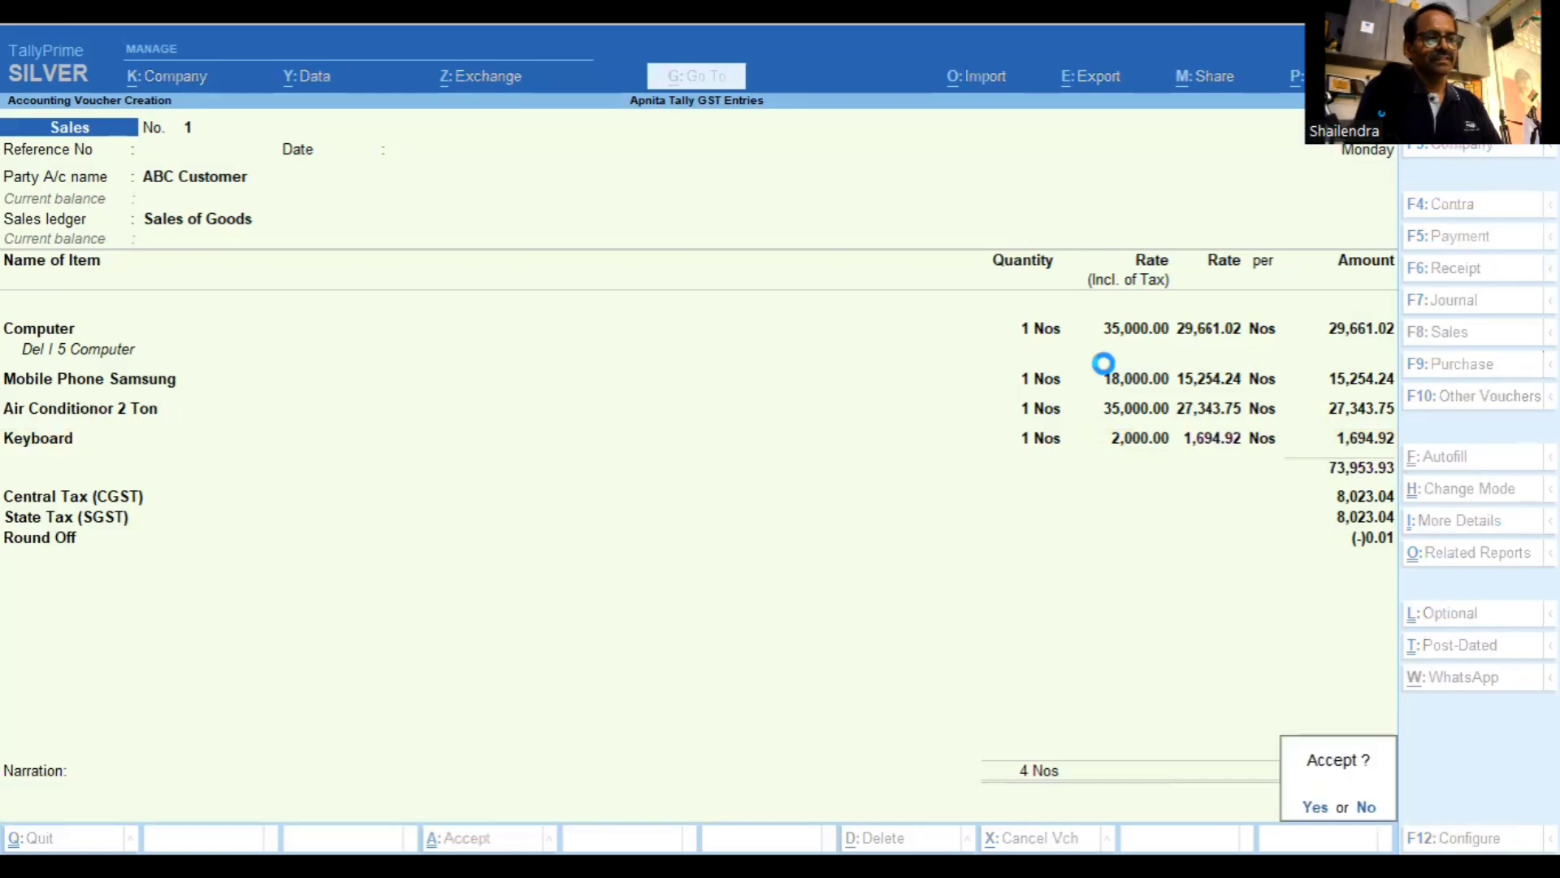
key("Return")
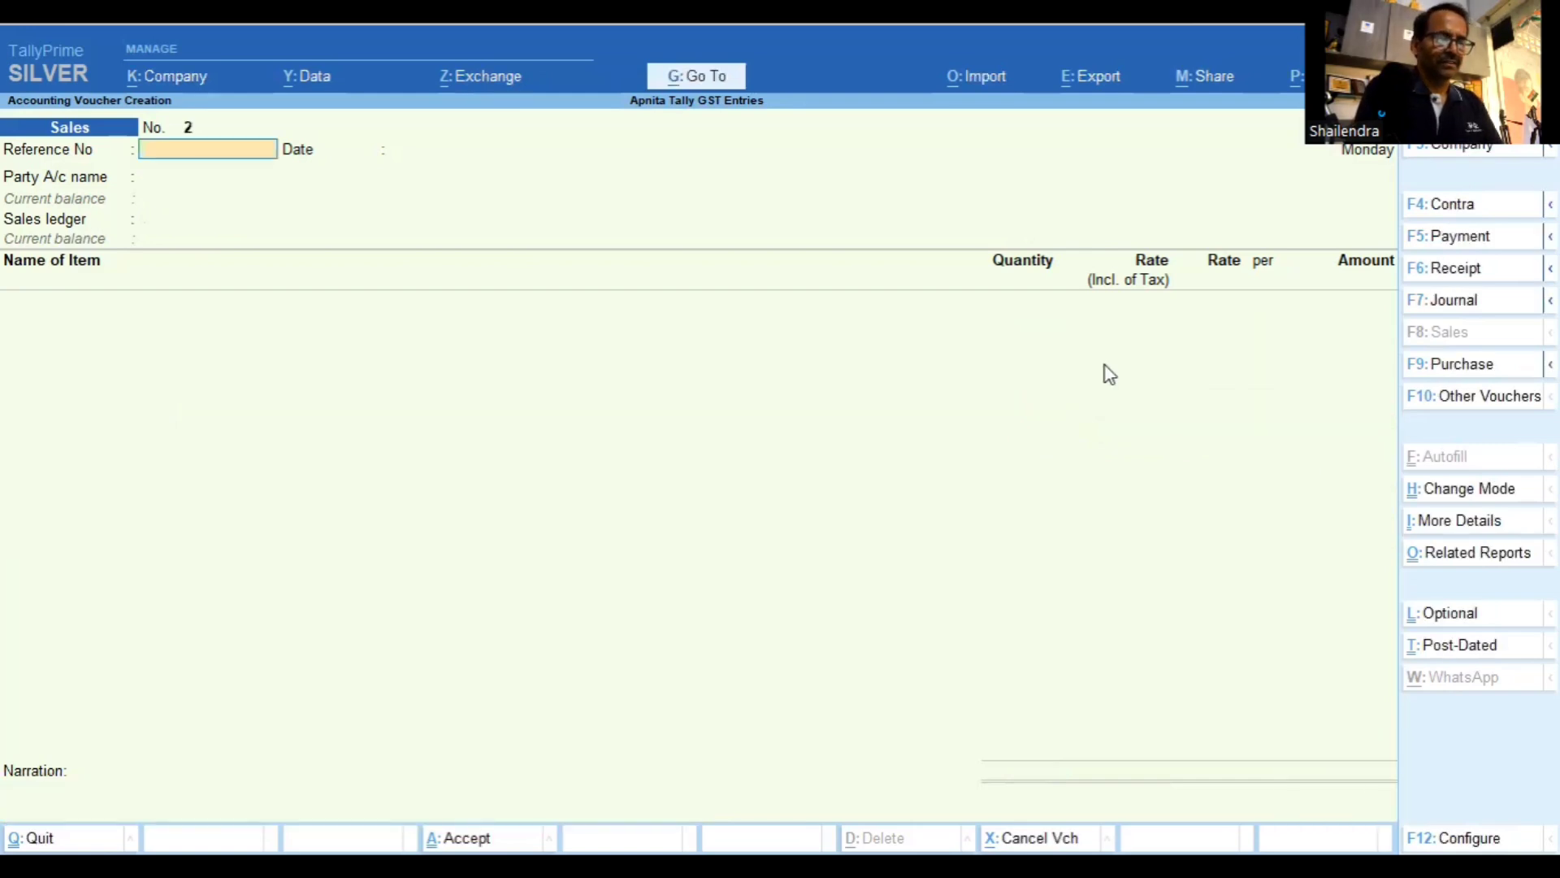
Reopen sales voucher No. 1 and generate a print preview of its tax invoice
key("Page_Up")
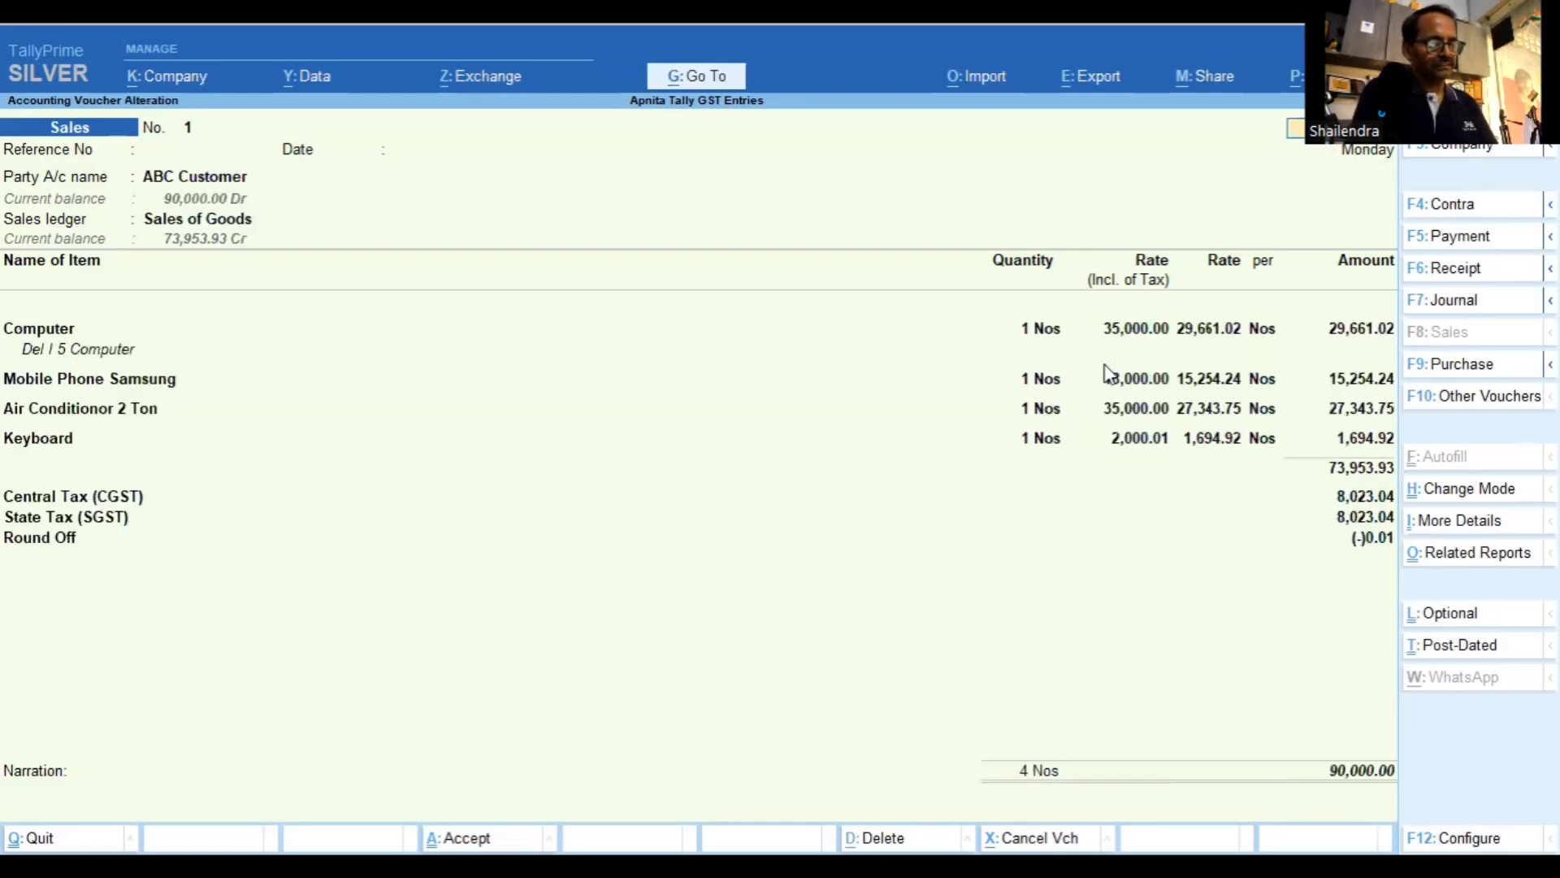
key("ctrl")
key("ctrl+p")
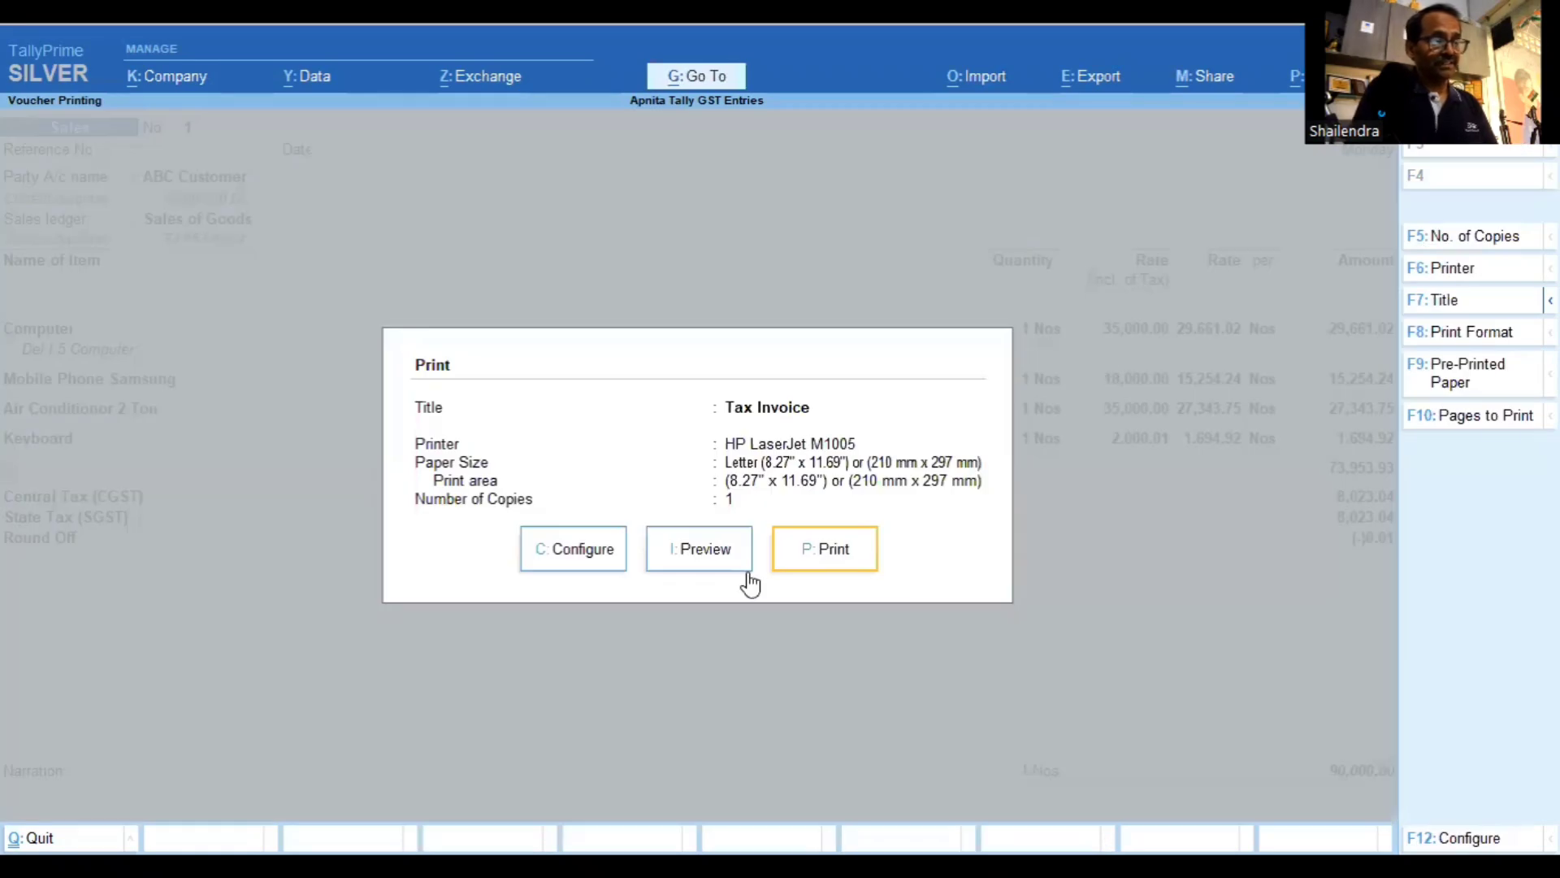
left_click(697, 562)
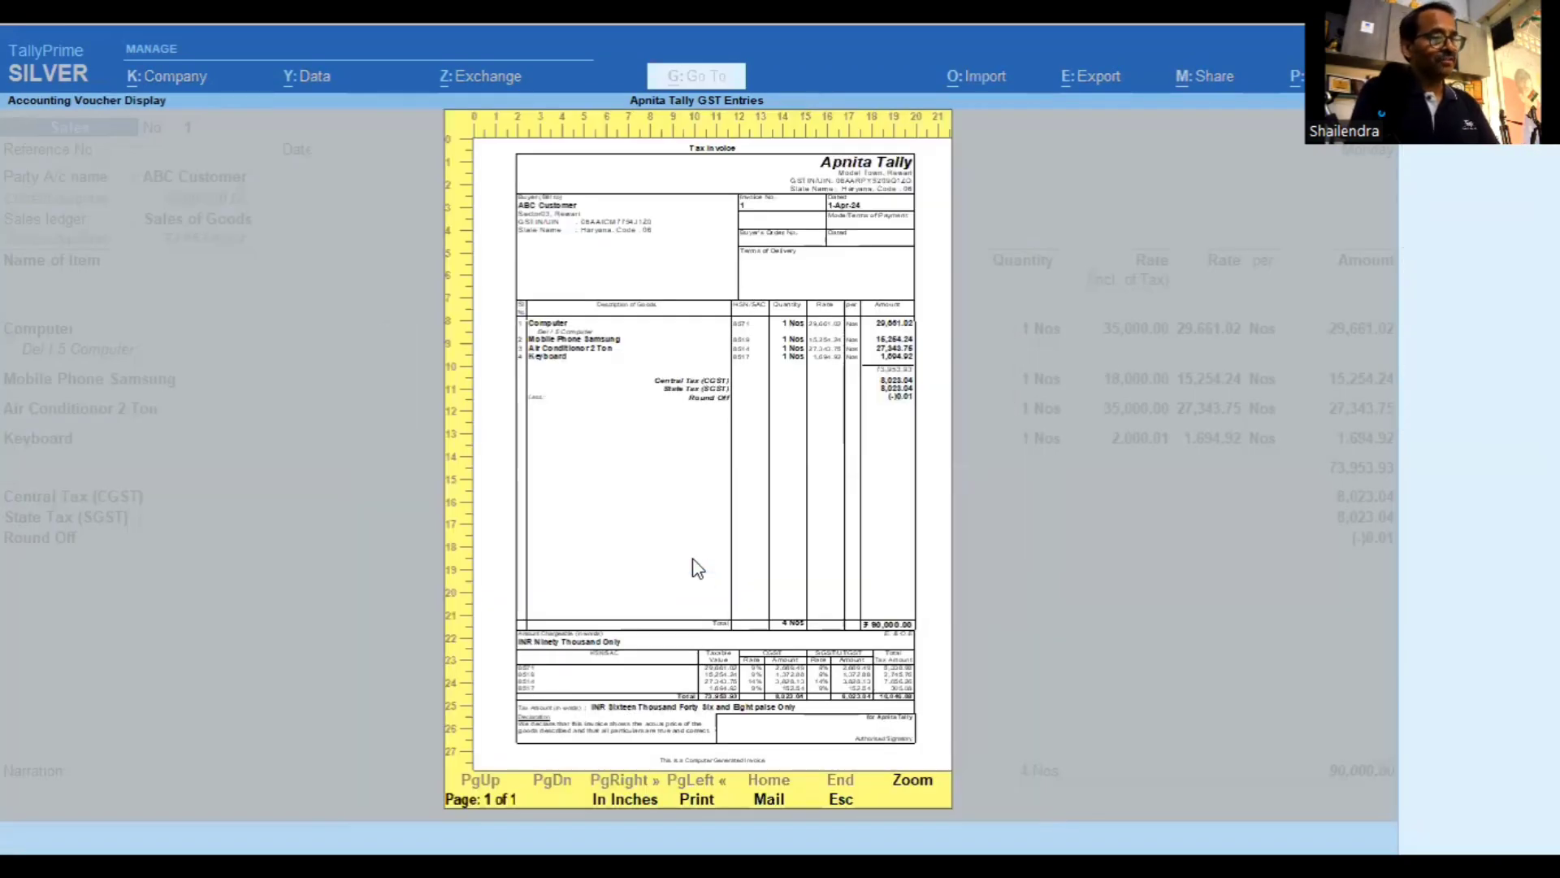
Zoom into the invoice to read the 90,000.00 total and HSN-wise GST, then fit the page
left_click(697, 569)
scroll(697, 569, "down", 1)
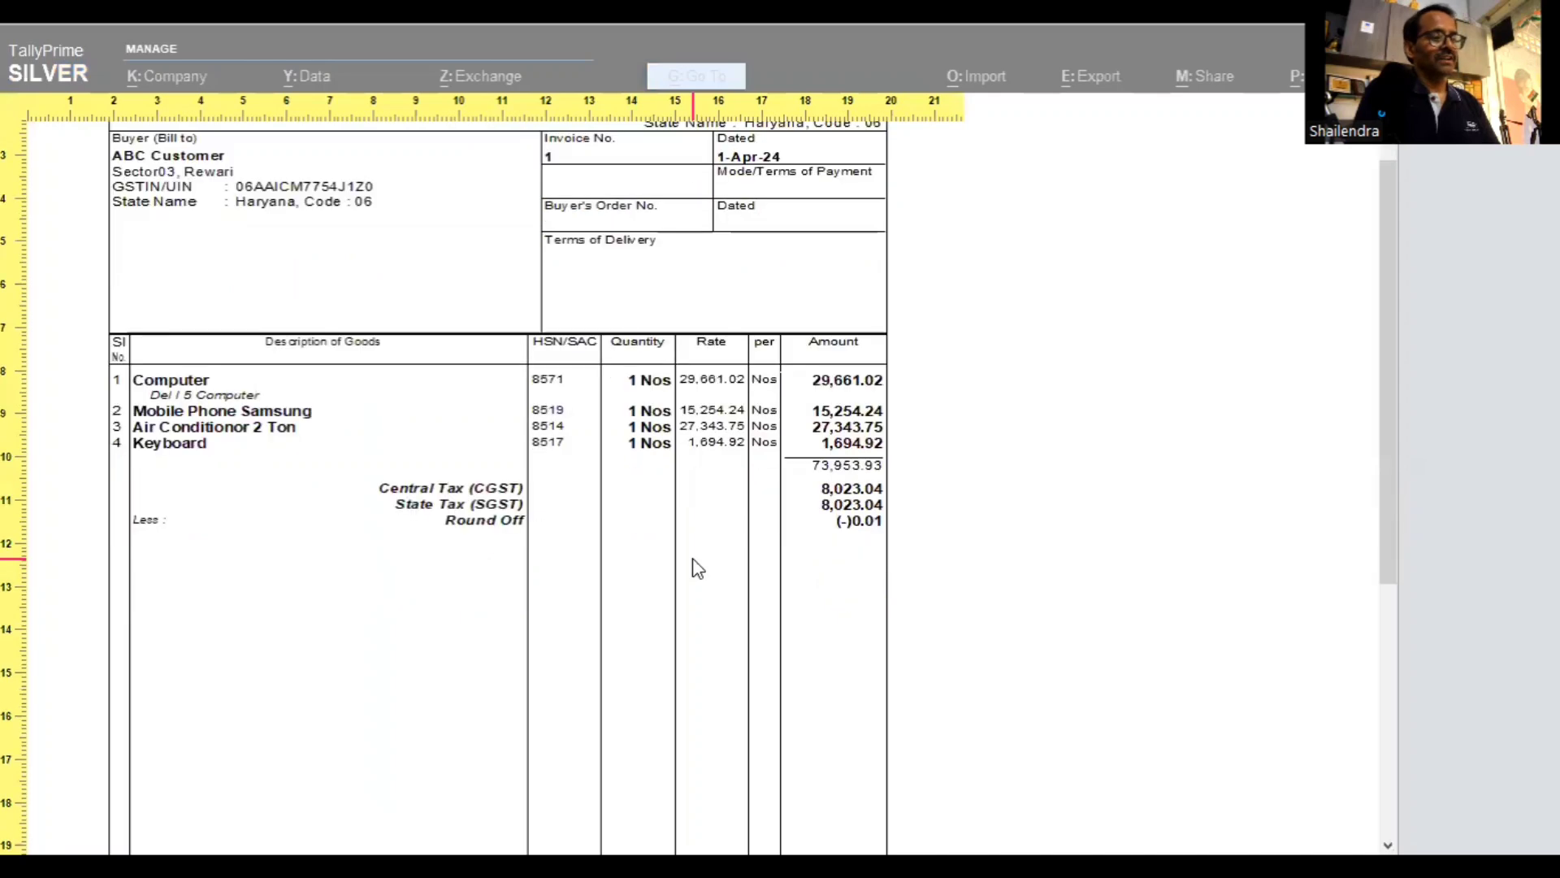
scroll(697, 569, "down", 3)
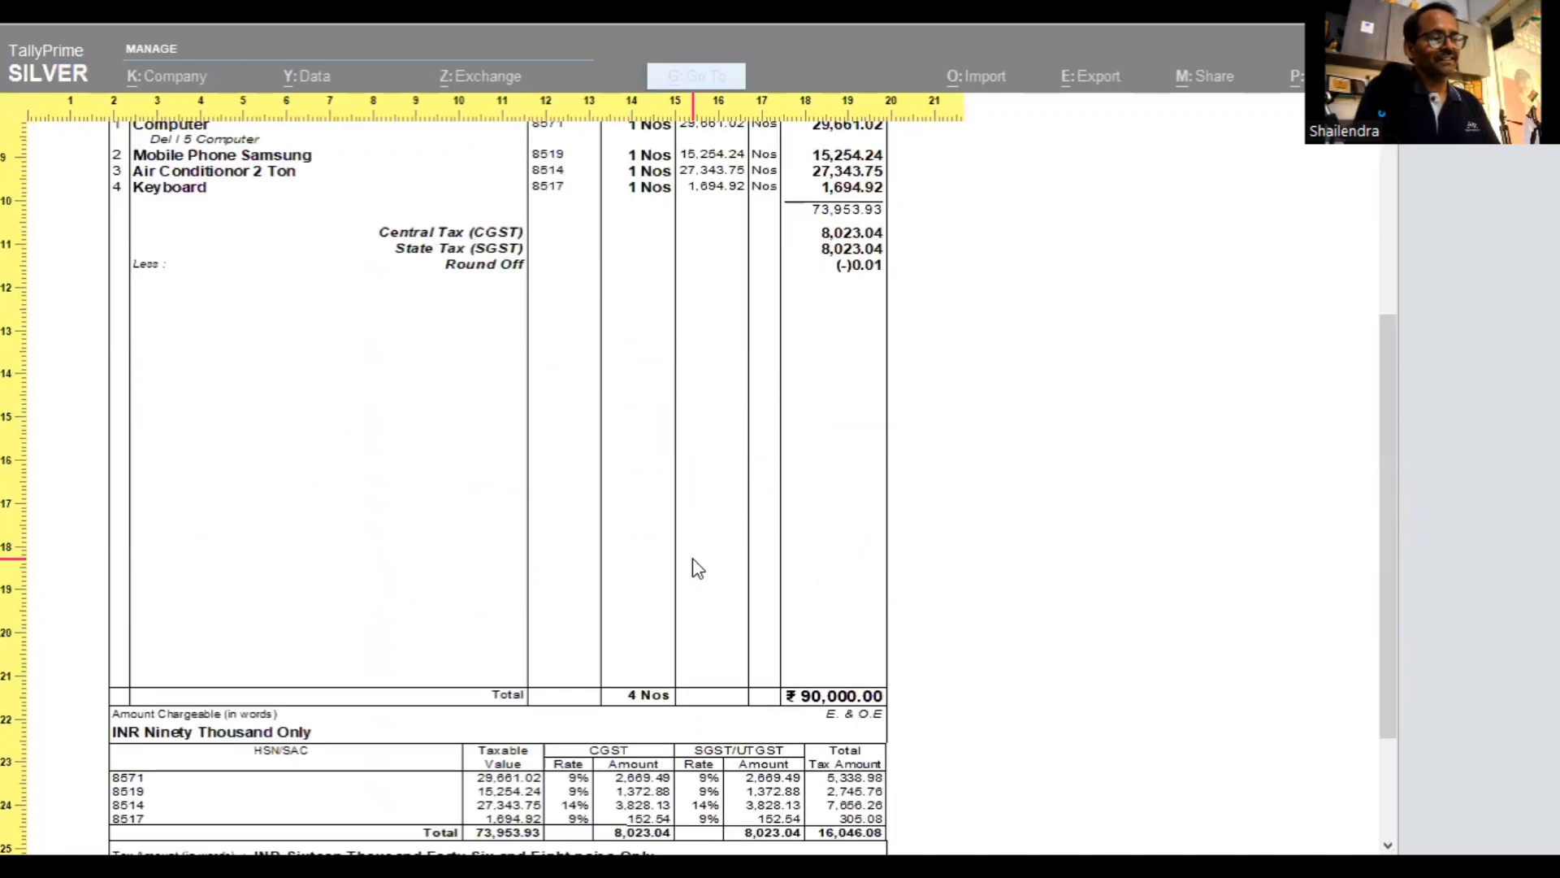
scroll(697, 569, "down", 1)
scroll(698, 569, "down", 1)
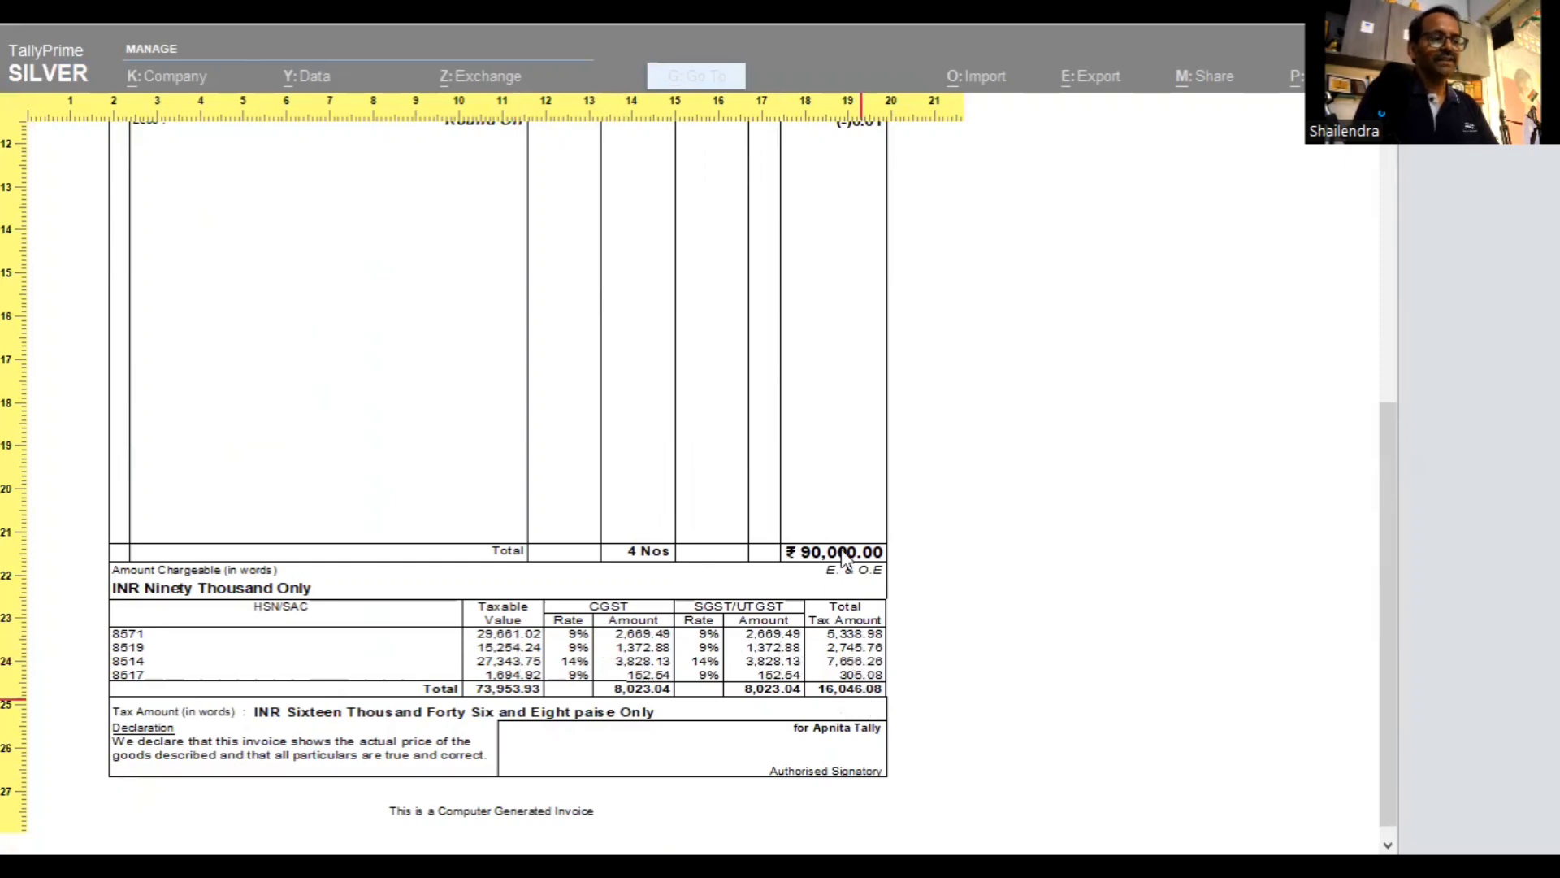
scroll(721, 664, "up", 1)
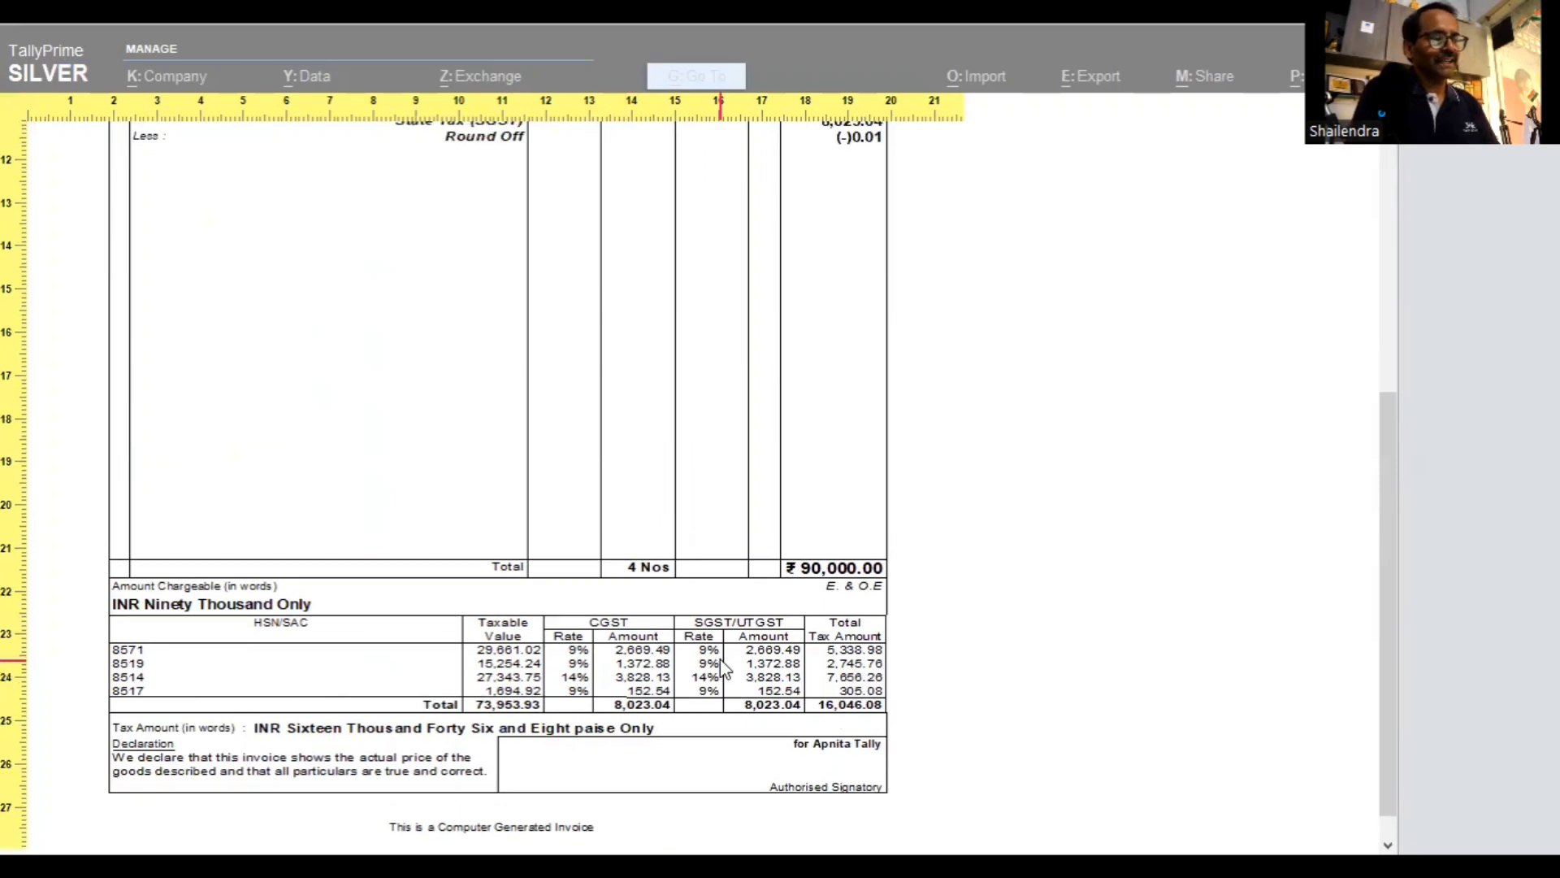
scroll(722, 666, "up", 3)
scroll(725, 668, "up", 4)
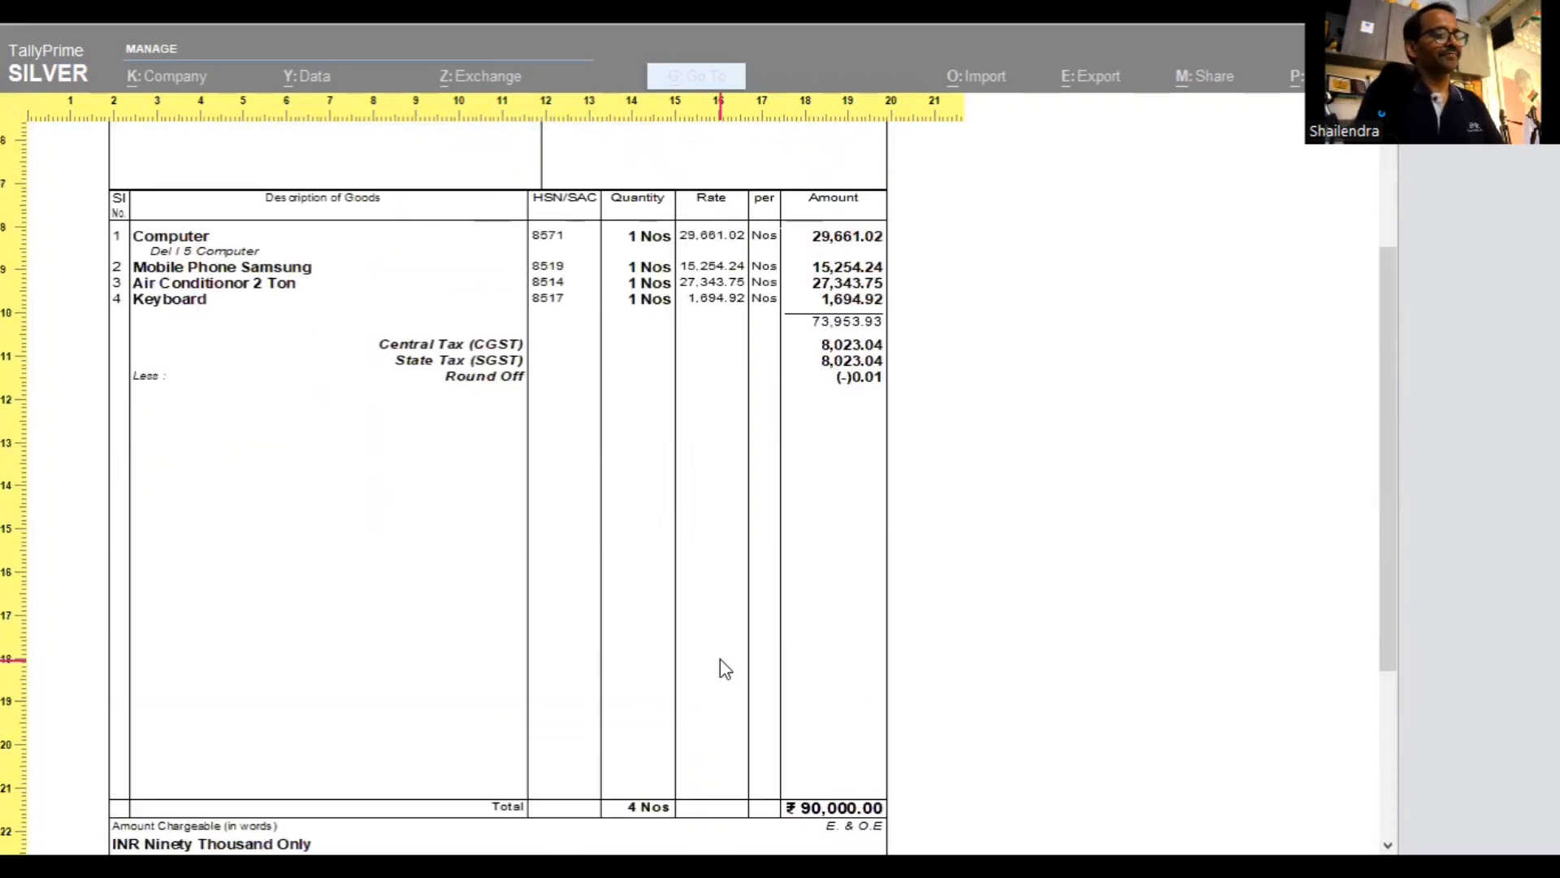
scroll(725, 668, "up", 2)
left_click(724, 668)
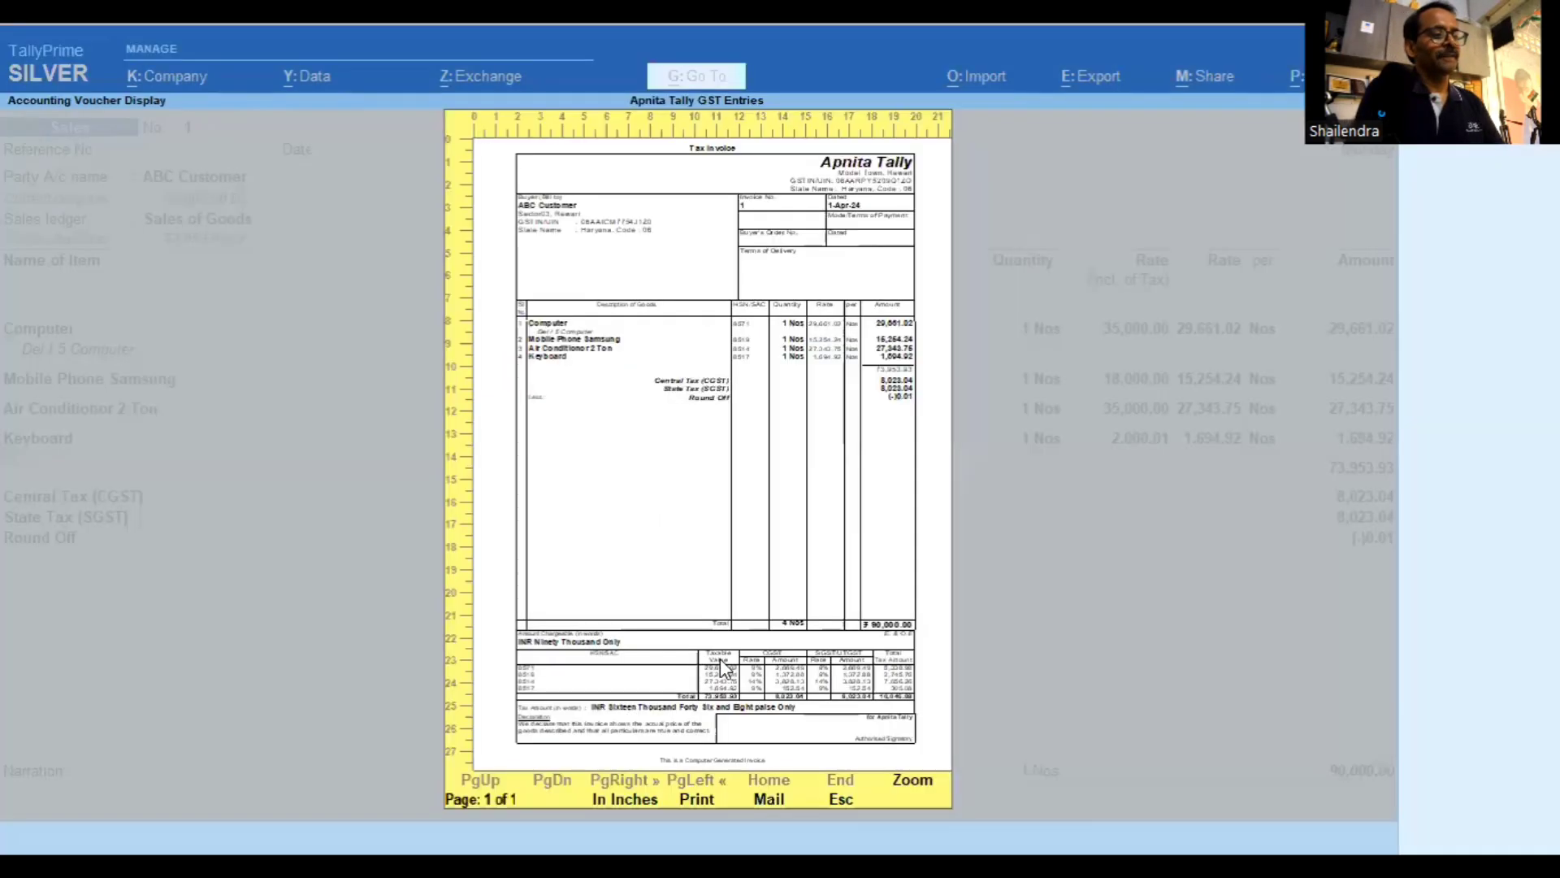
Close the invoice preview and the saved voucher, backing out to the Gateway of Tally
key("Escape")
key("Escape")
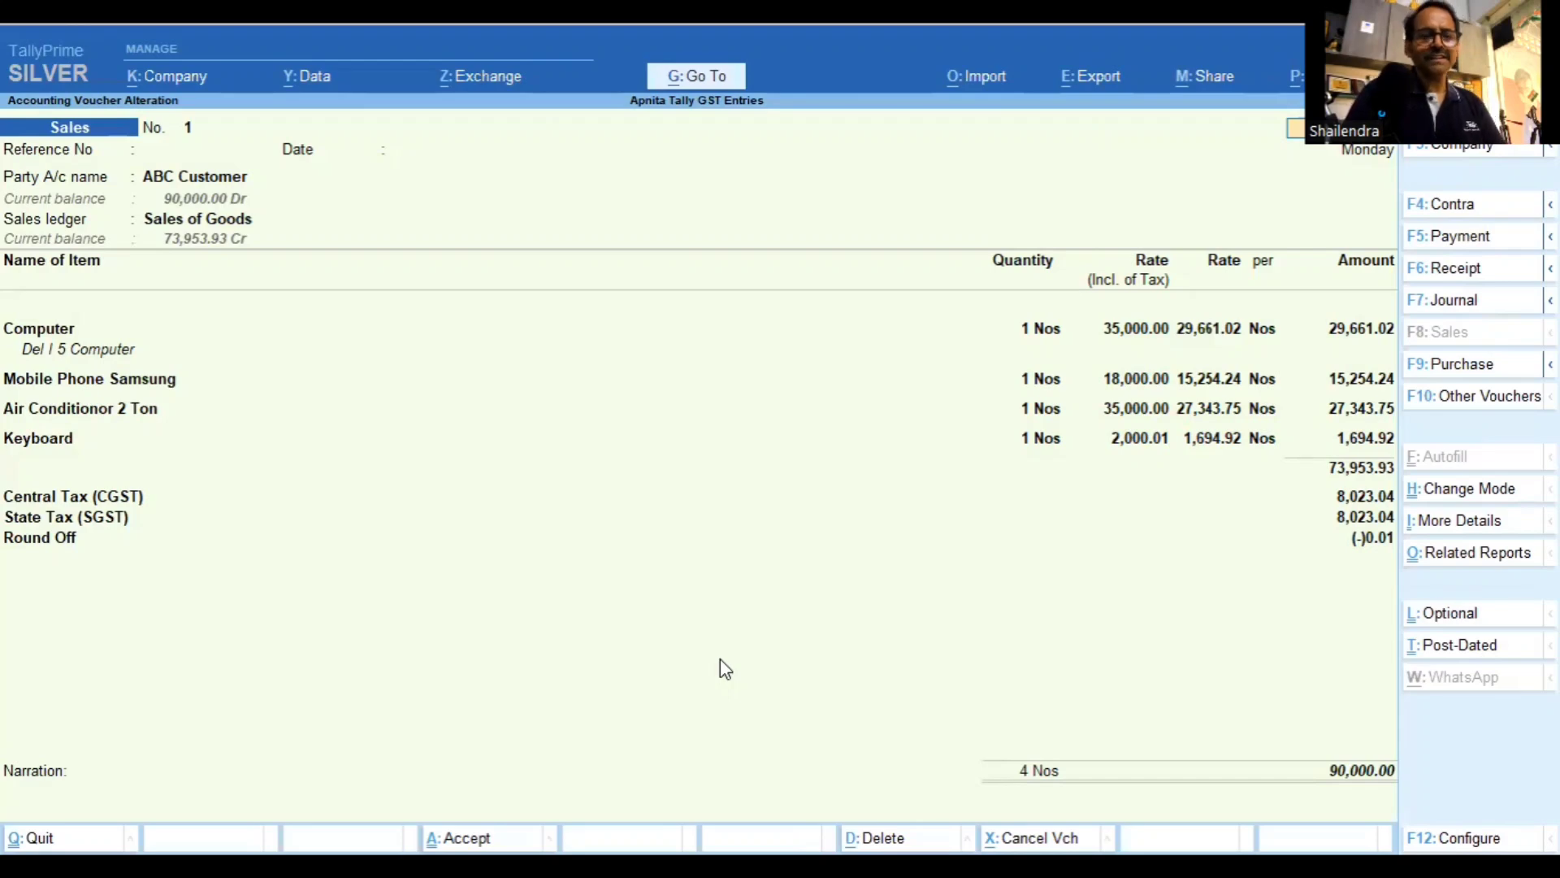
key("Escape")
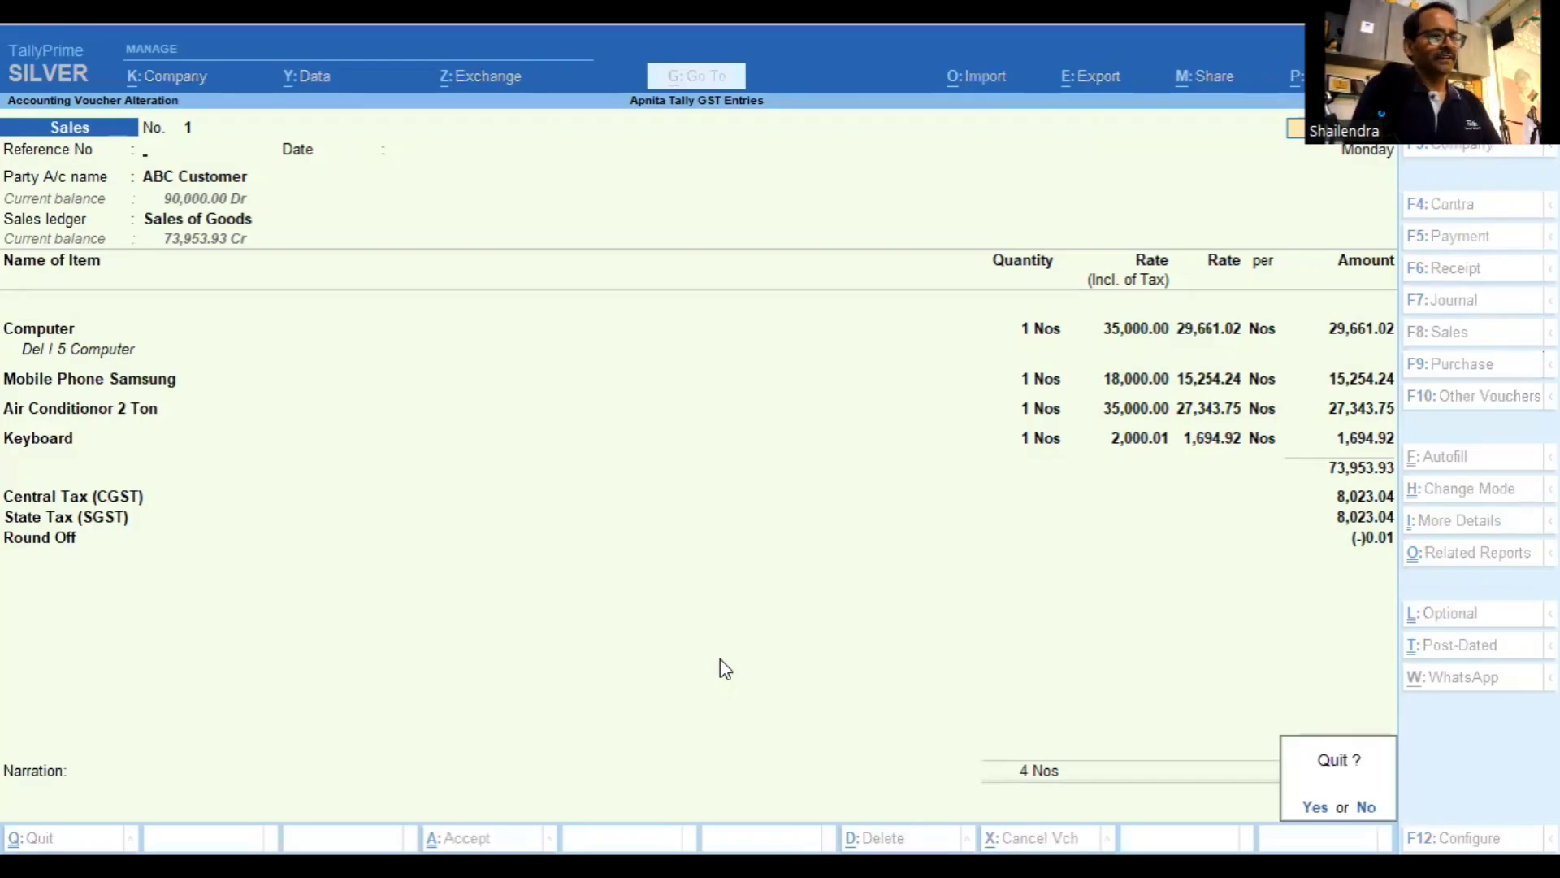
key("y")
key("Escape")
key("Escape")
Decline quitting and open the Sales voucher type for alteration
key("n")
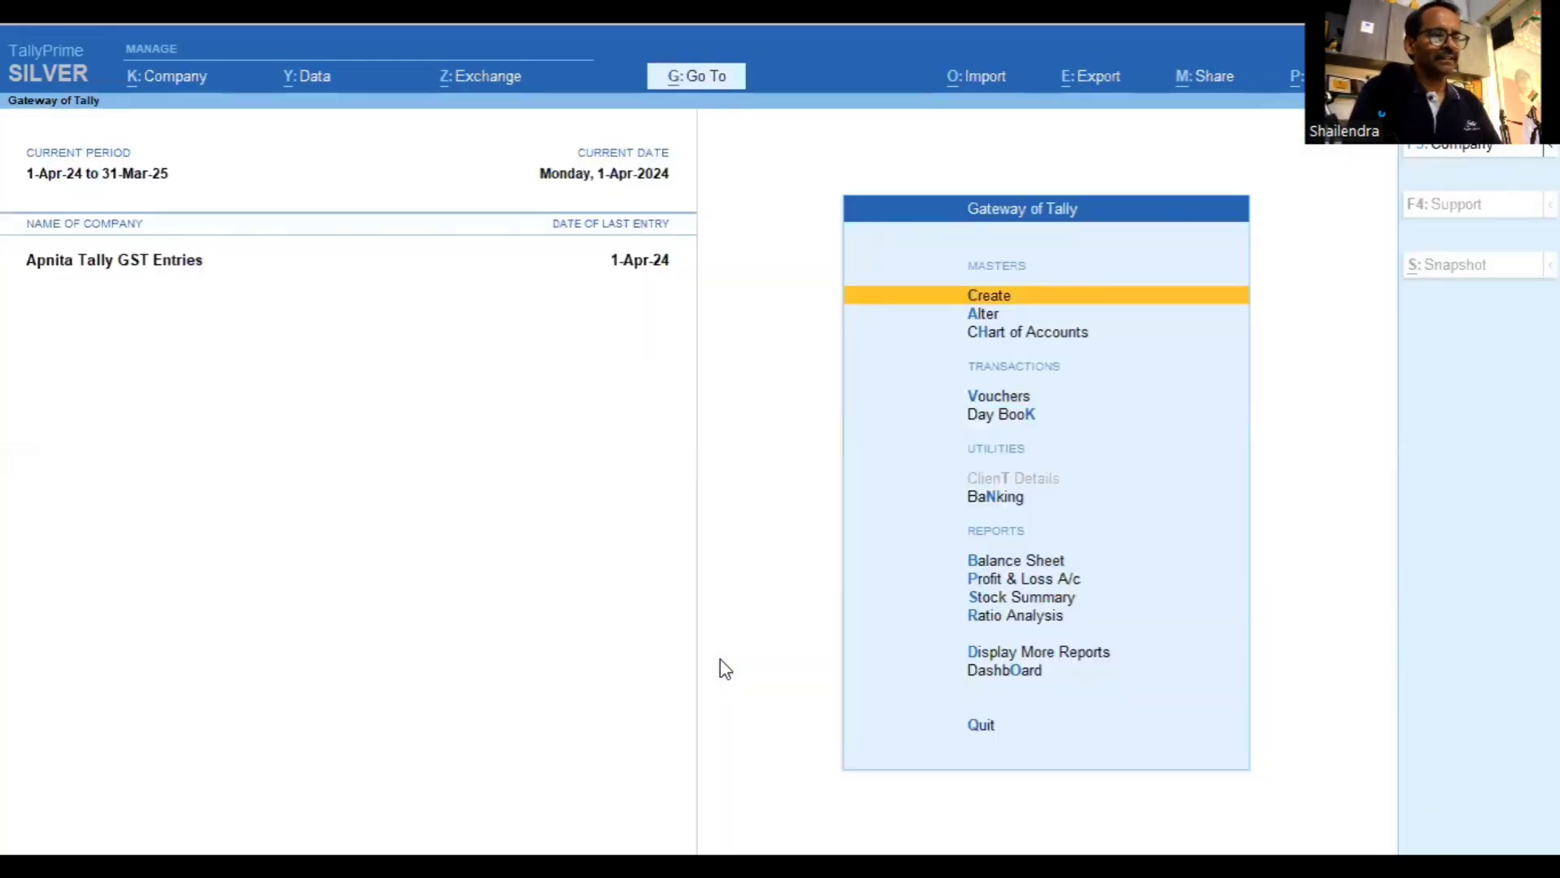
key("Down")
key("Return")
key("Down")
key("Down")
key("Down")
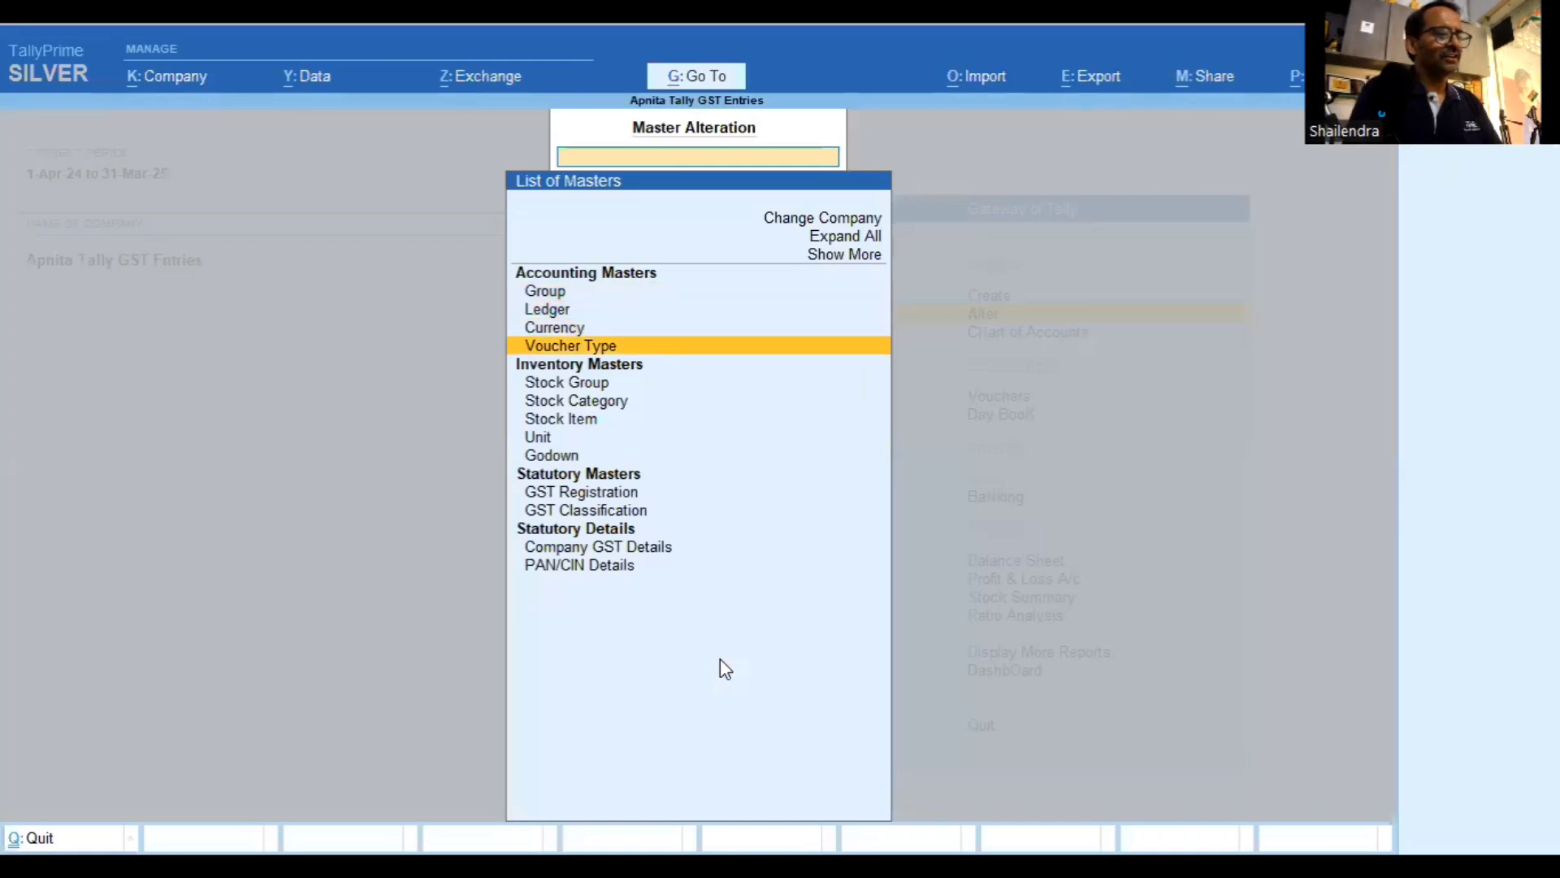
key("Return")
type("Sa")
key("Return")
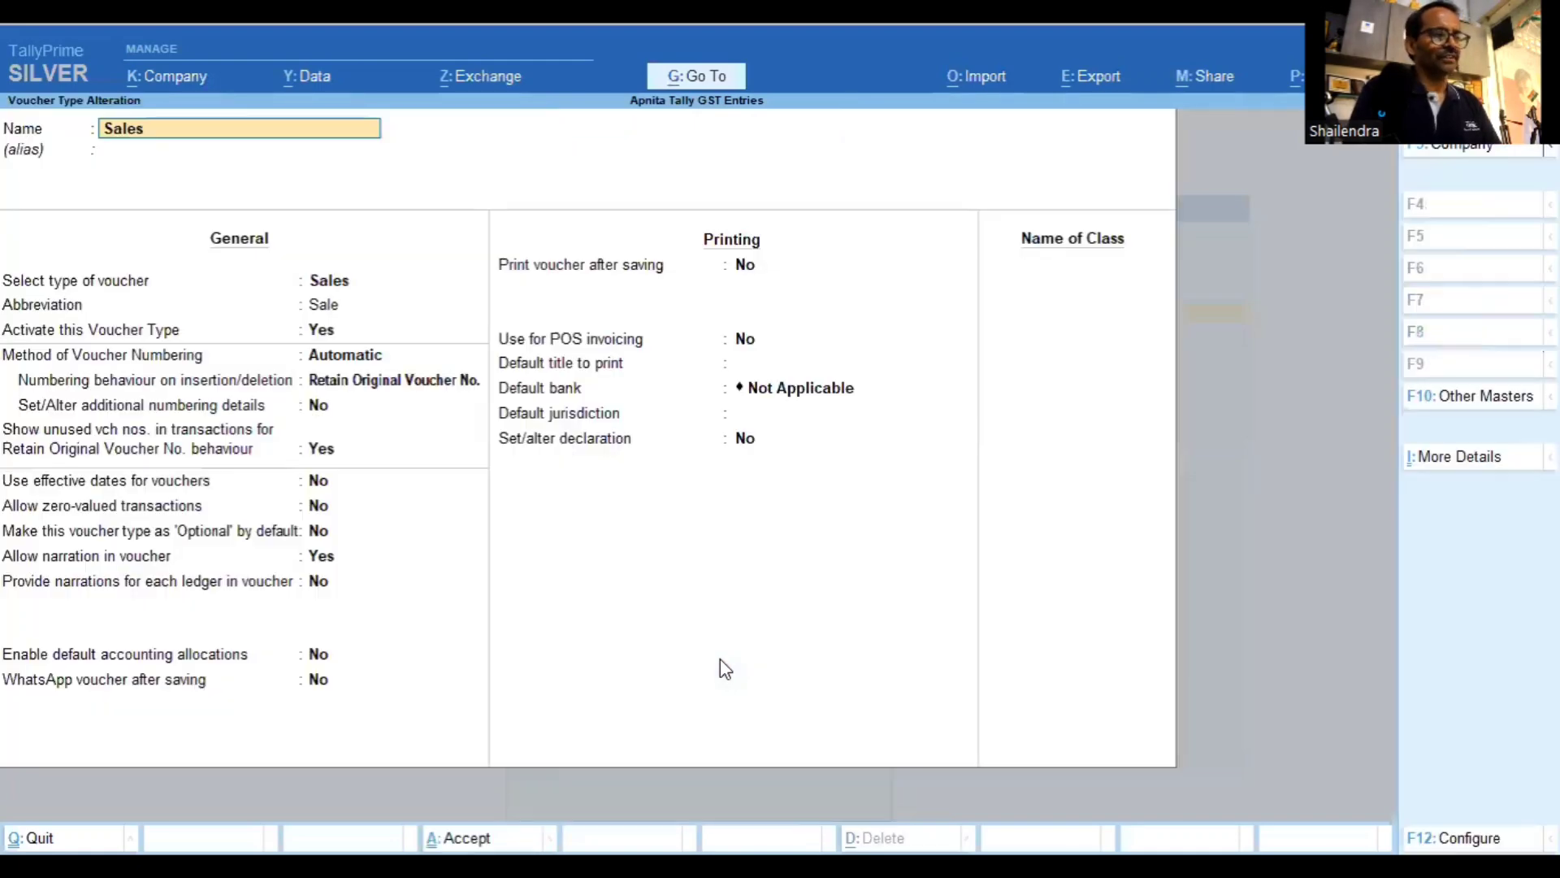
Set Enable default accounting allocations and Set/Alter Default Accounting Entries both to Yes
key("Return")
key("Return")
key("Return")
key("Return")
key("Return")
key("Return")
key("Return")
key("Return")
key("Return")
key("Return")
key("Return")
key("Return")
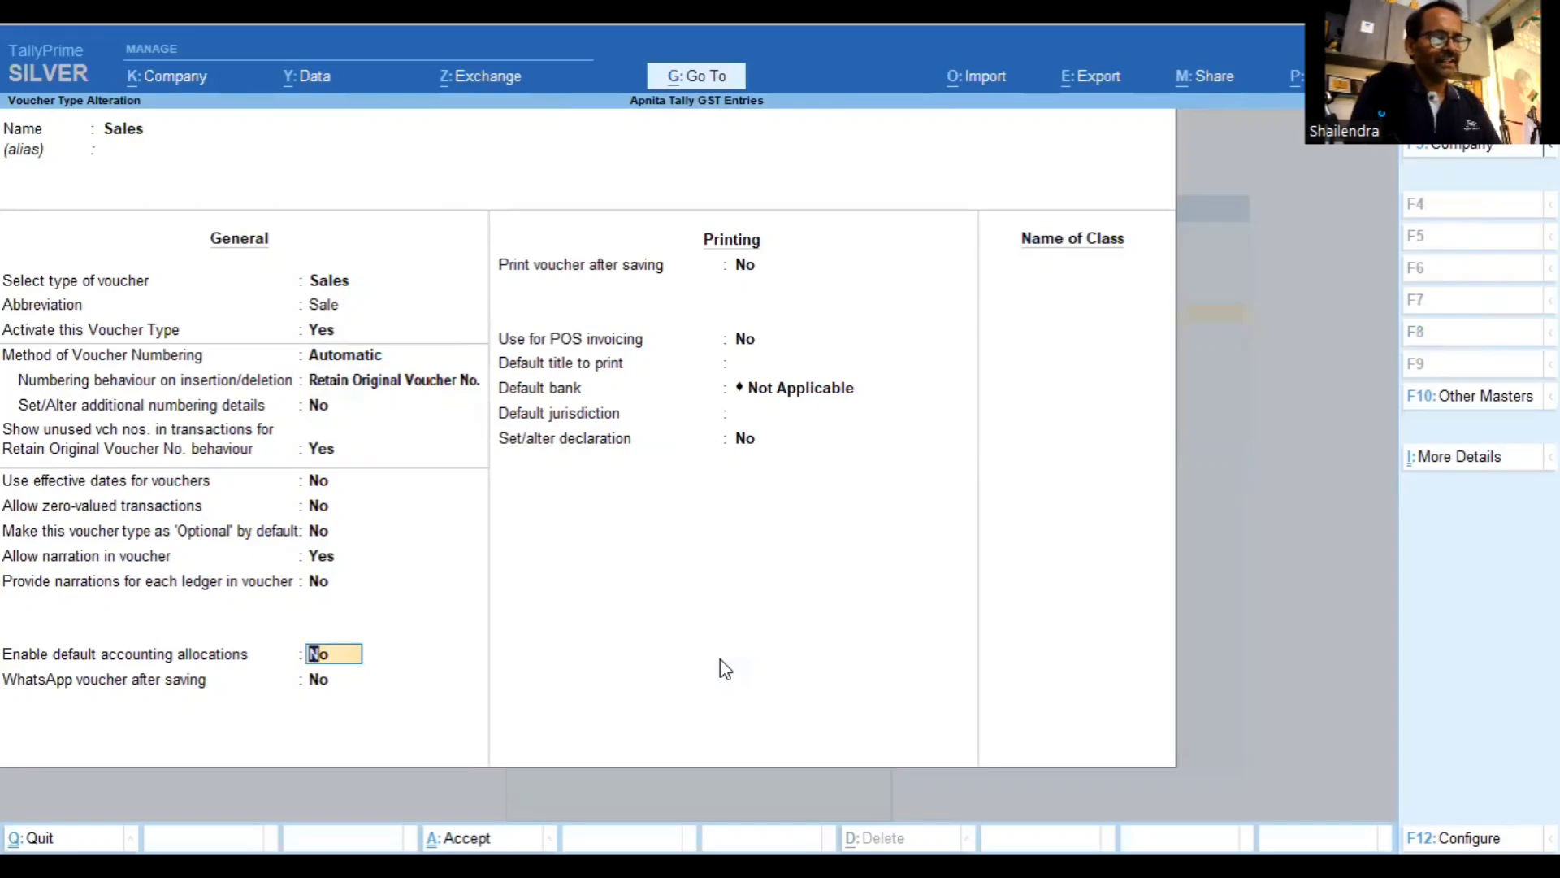
type("y")
key("Return")
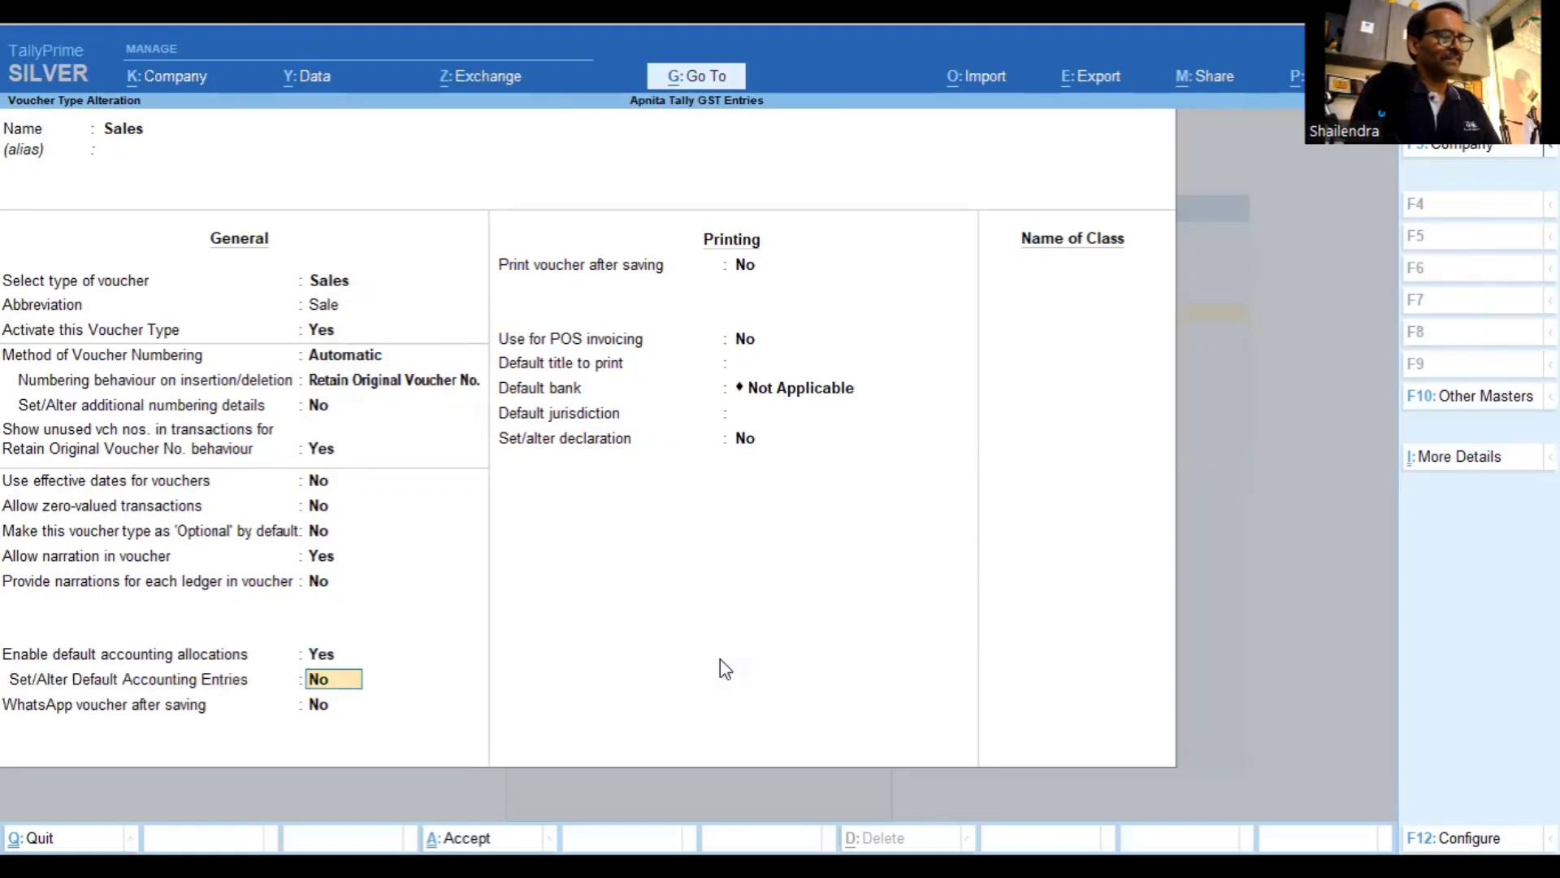
type("t")
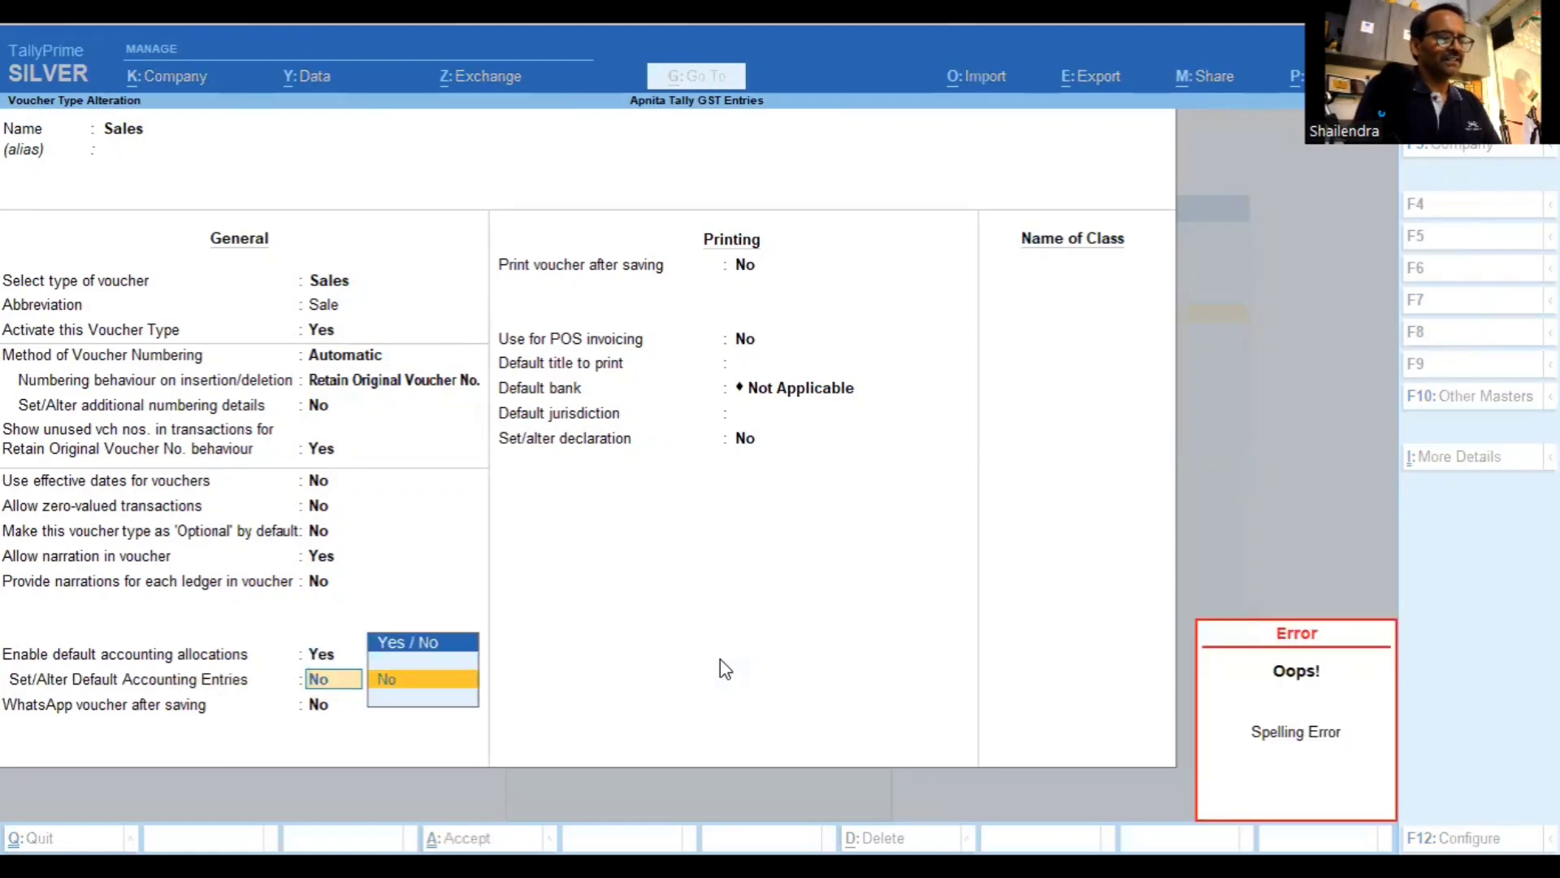
key("BackSpace")
key("BackSpace")
type("y")
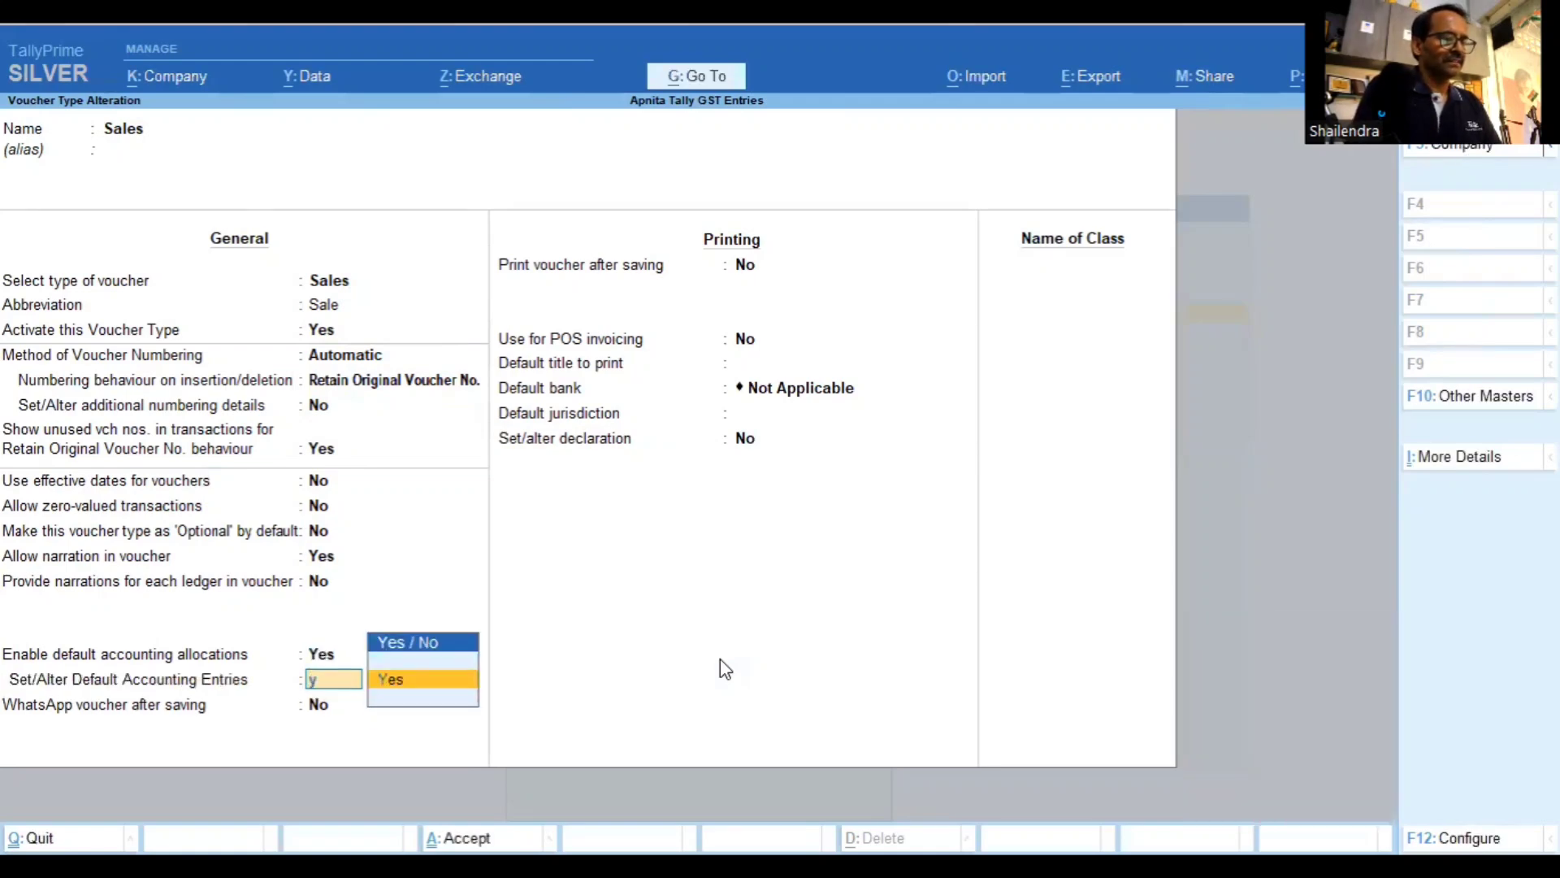
key("Return")
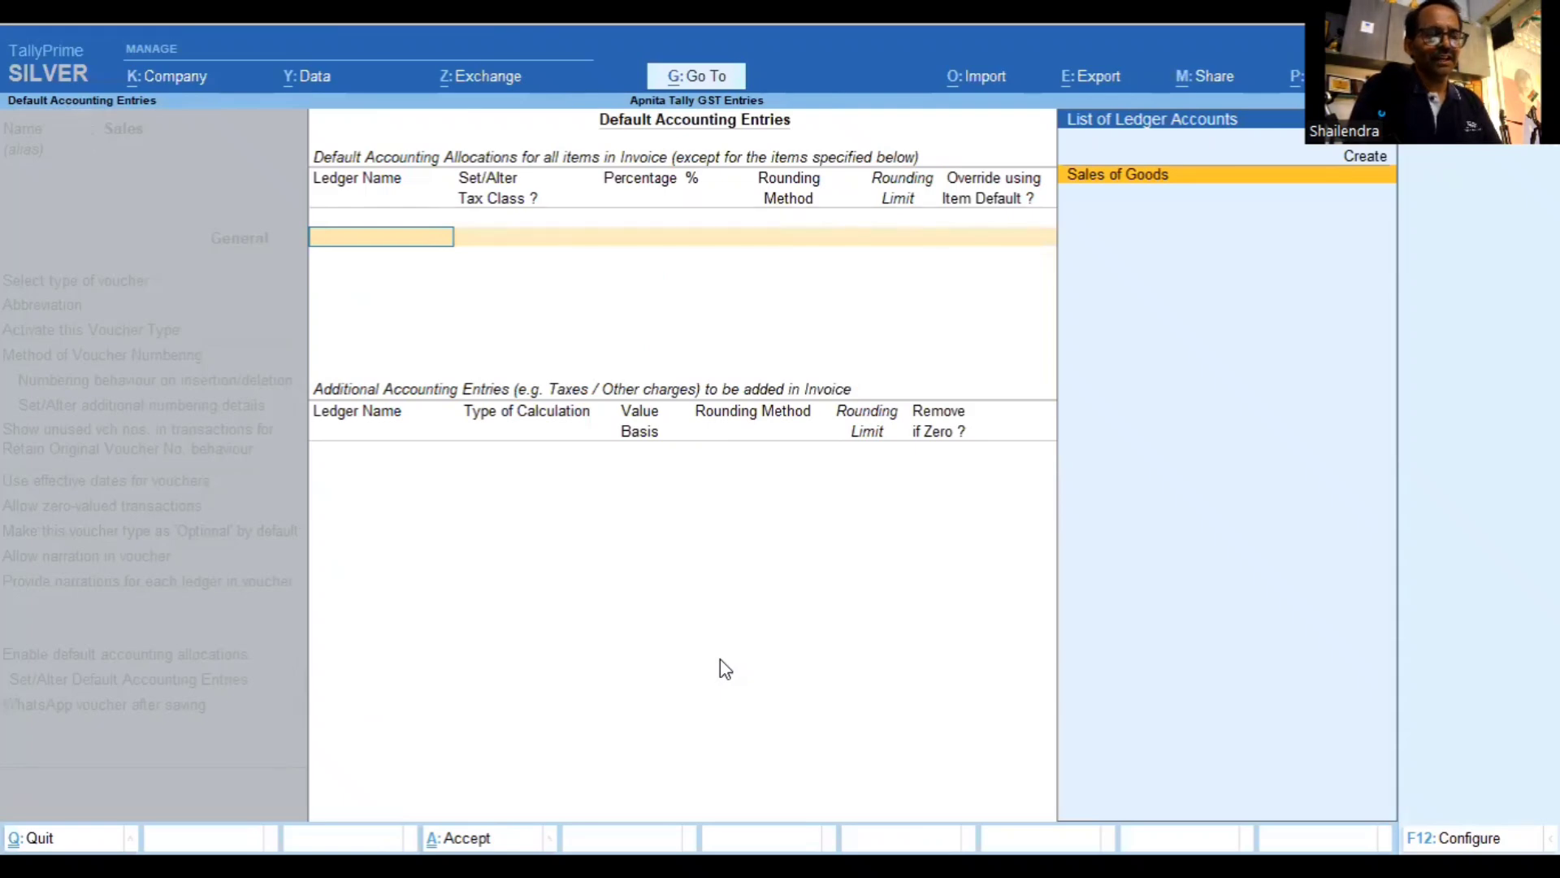
Keep Sales of Goods as the default ledger and add CGST, SGST and IGST entries
key("Return")
key("Return")
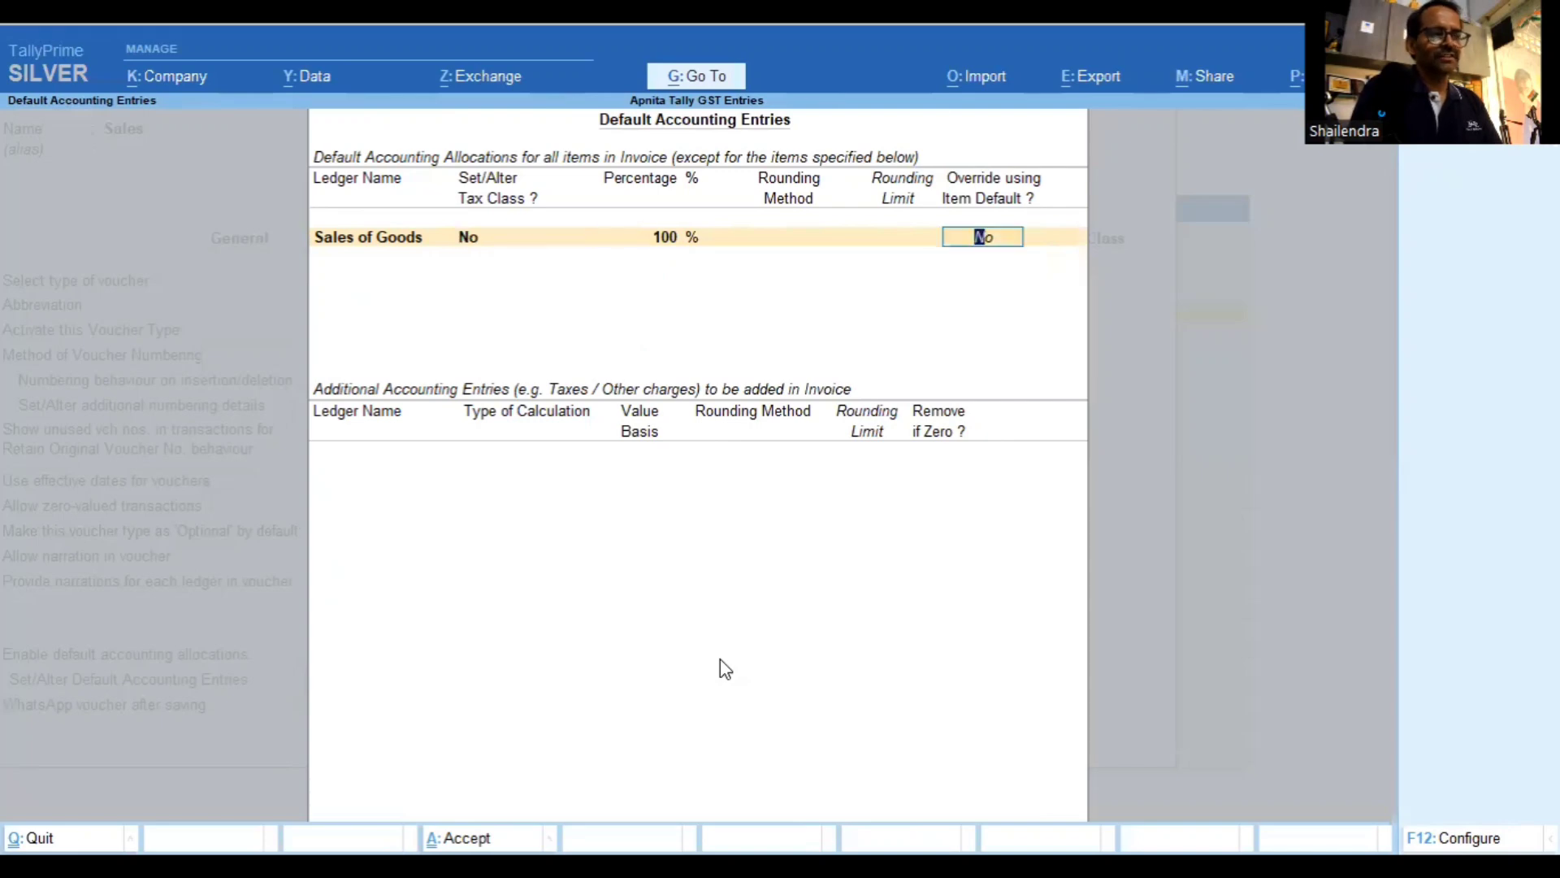
key("Return")
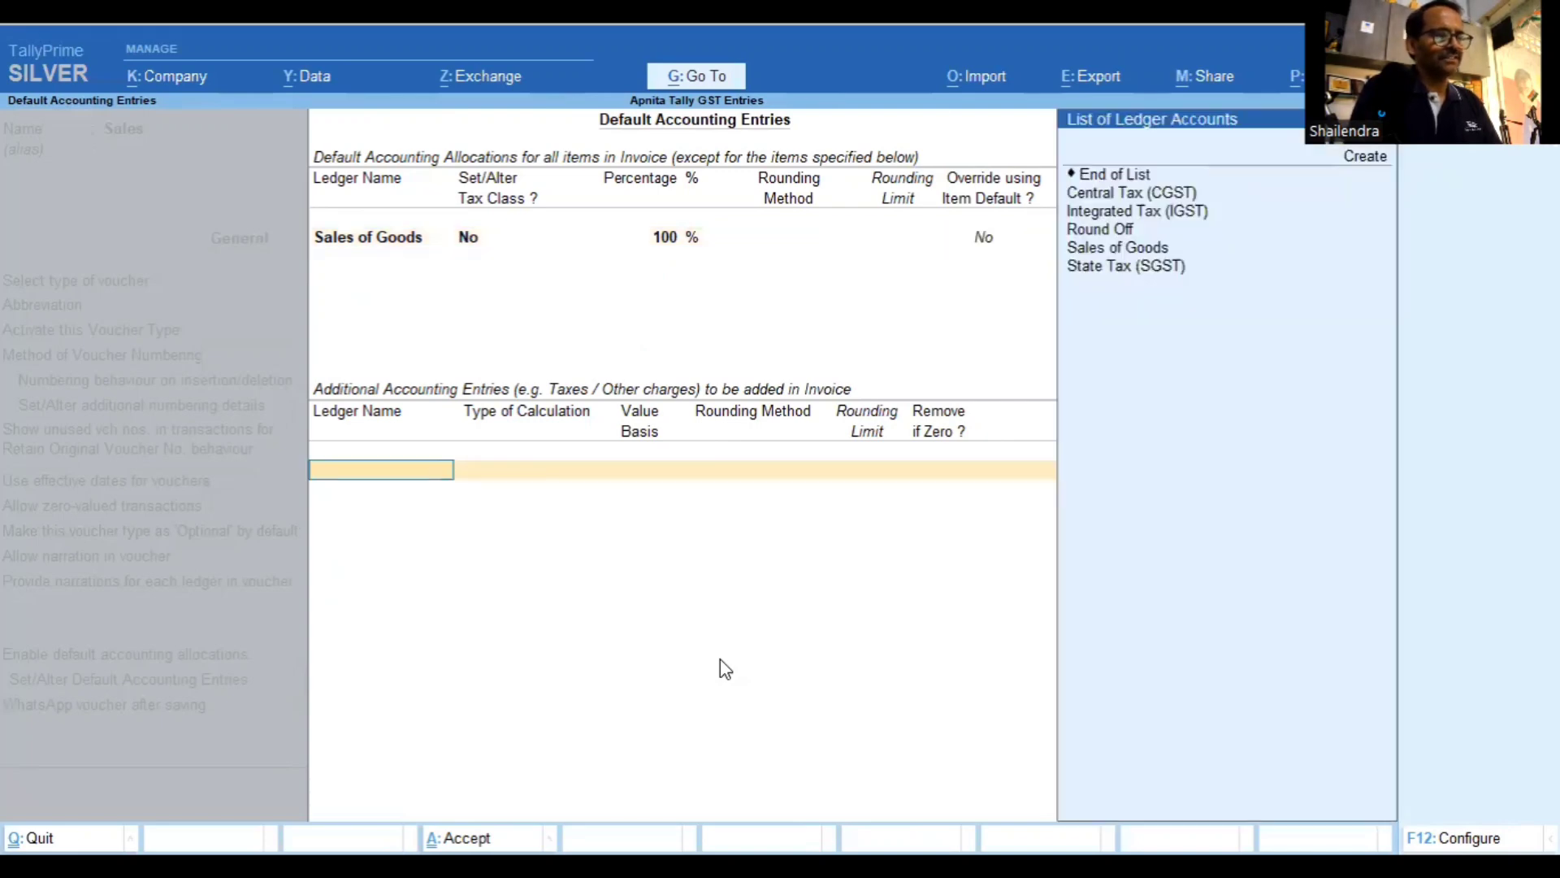
key("Down")
key("Return")
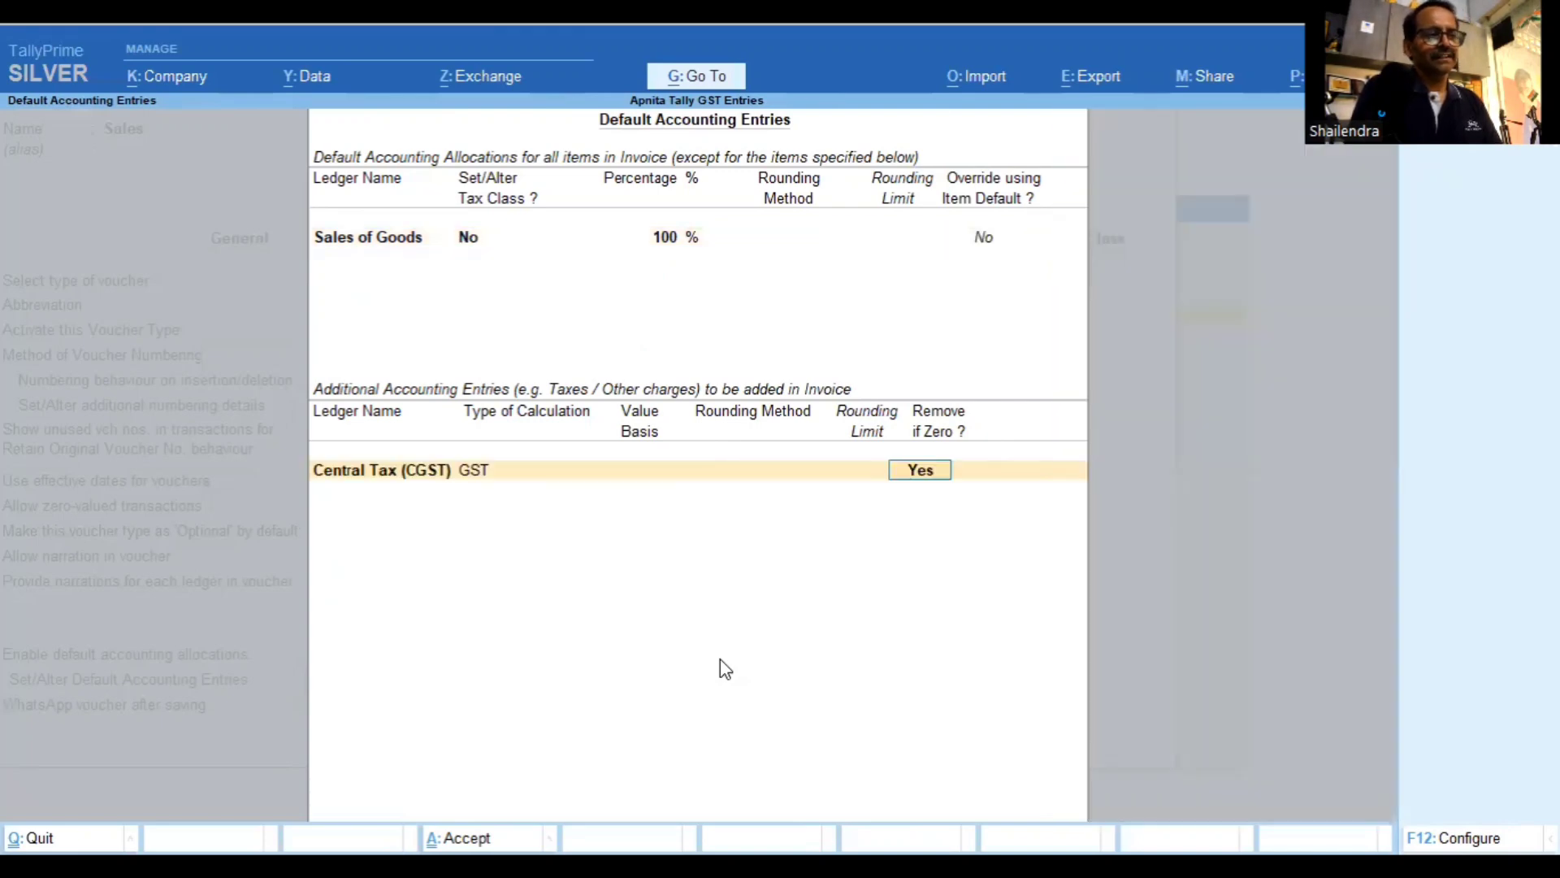
key("Return")
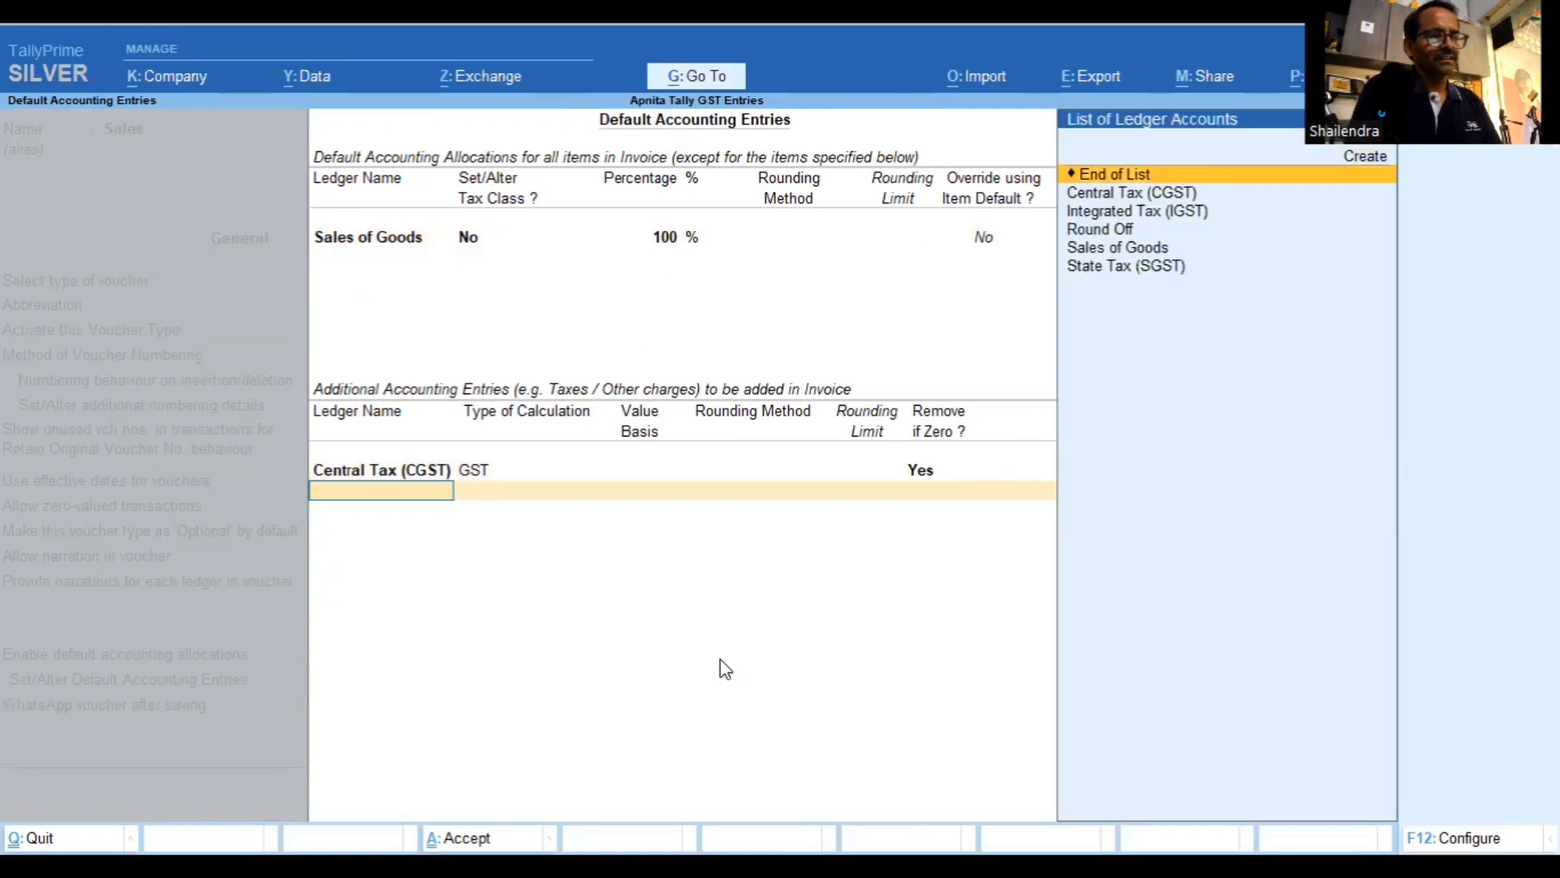
key("Down")
key("Down")
key("Down")
key("Down")
key("Down")
key("Return")
key("Return")
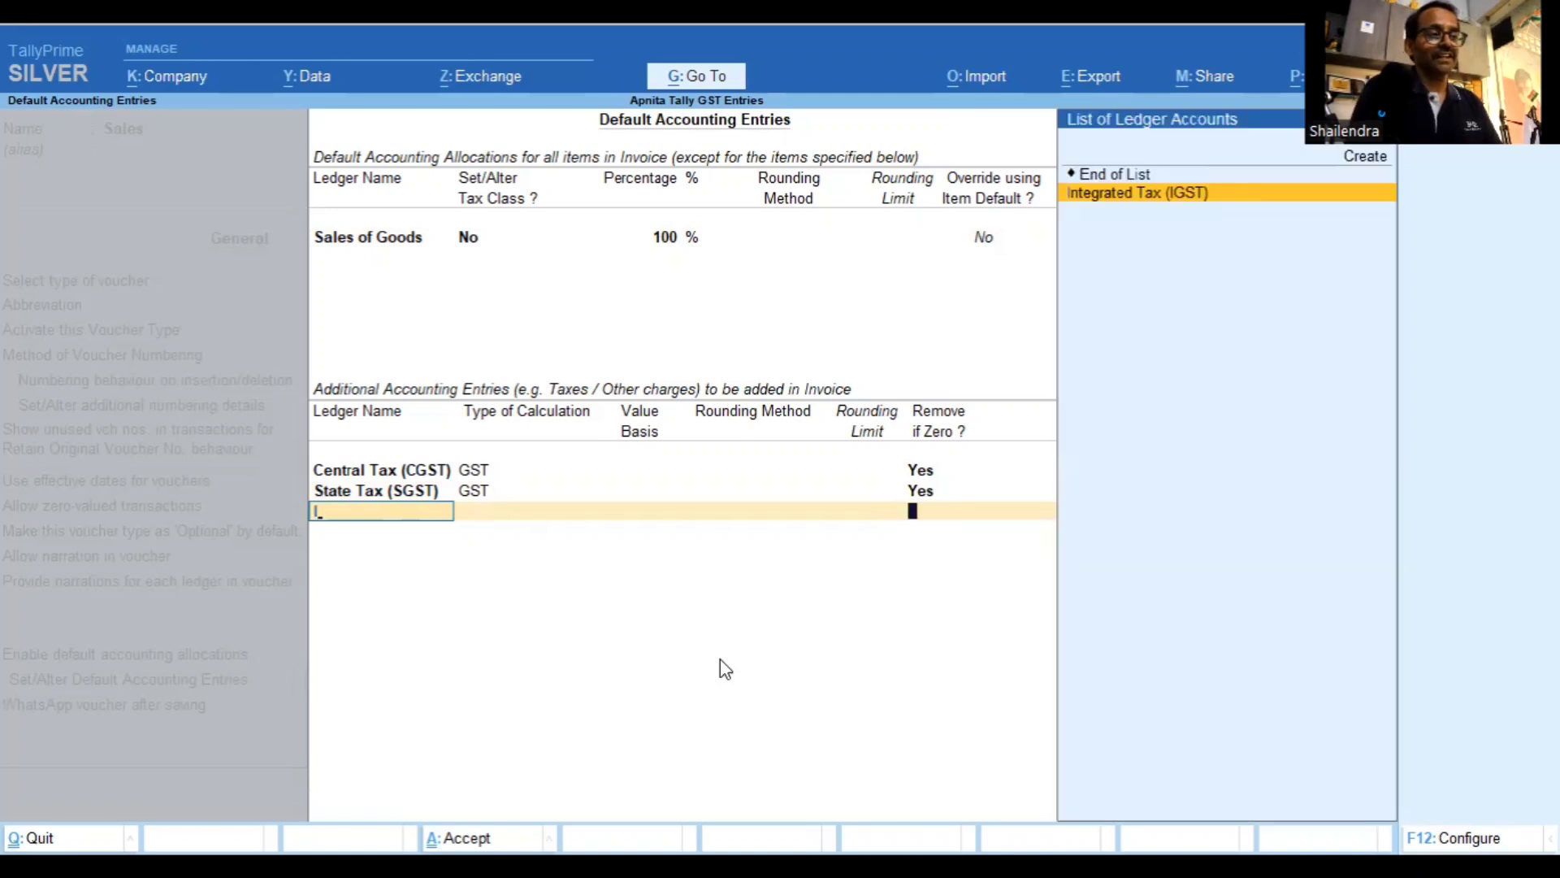
key("Return")
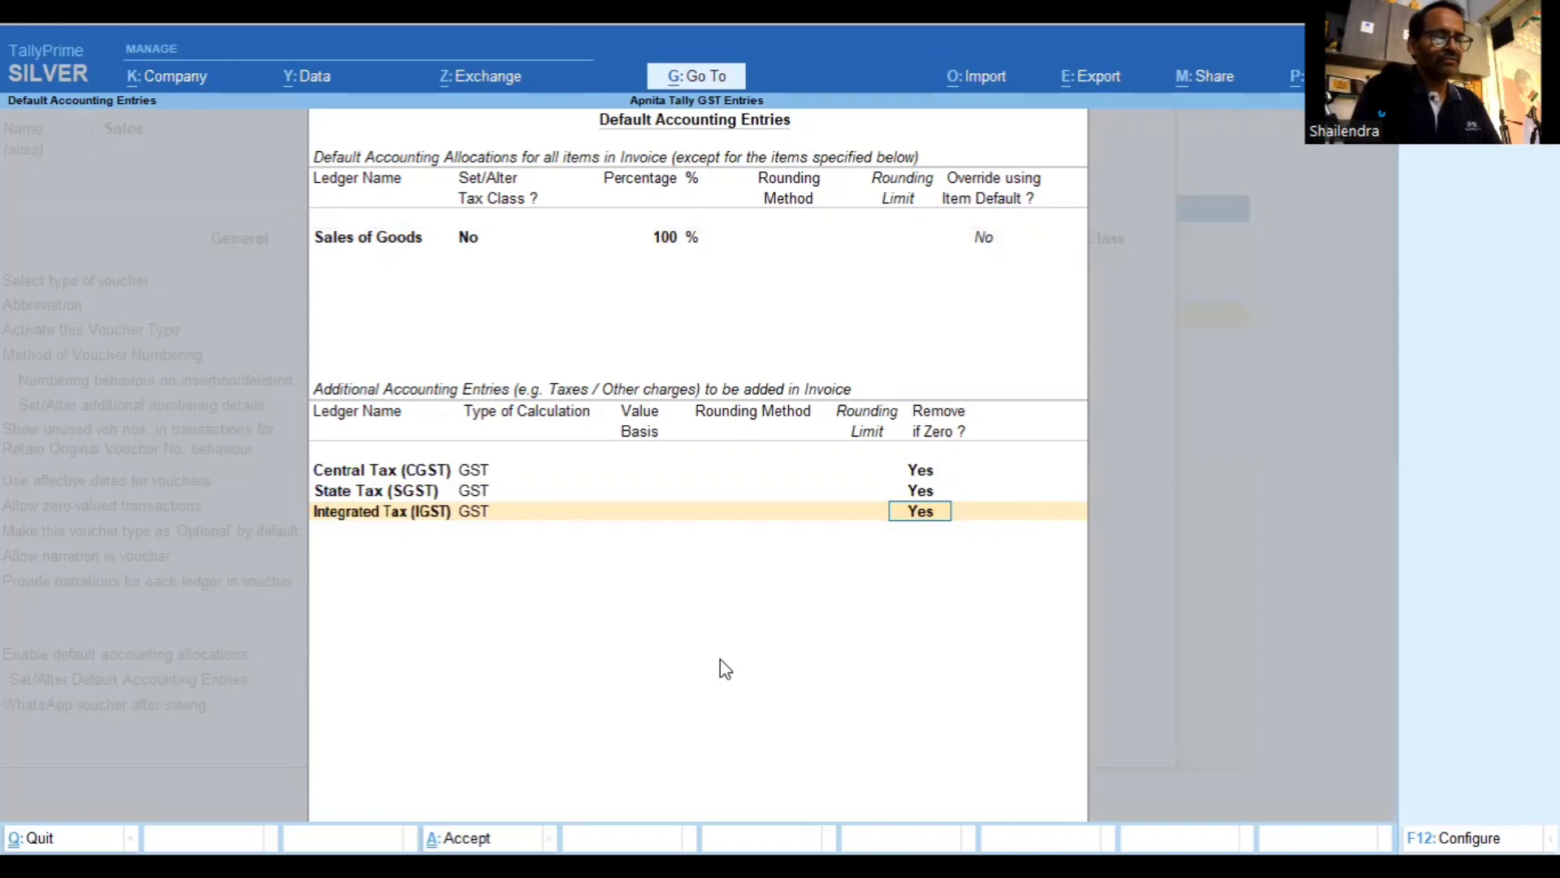
key("Return")
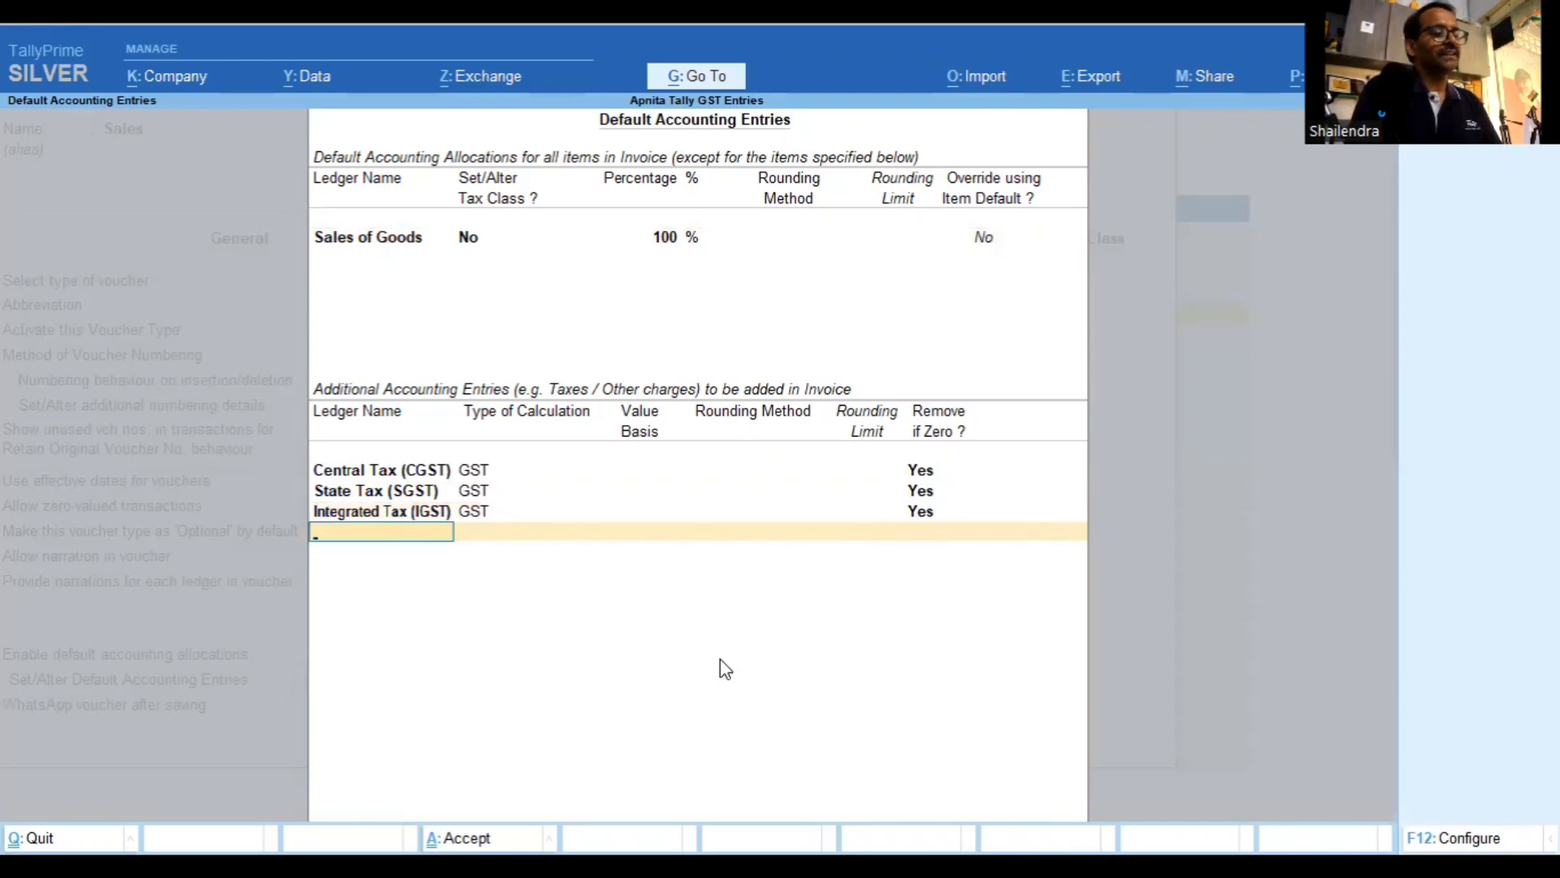
Add a Round Off entry with As Total Amount Rounding, Normal Rounding and limit 1
type("Rou")
key("Return")
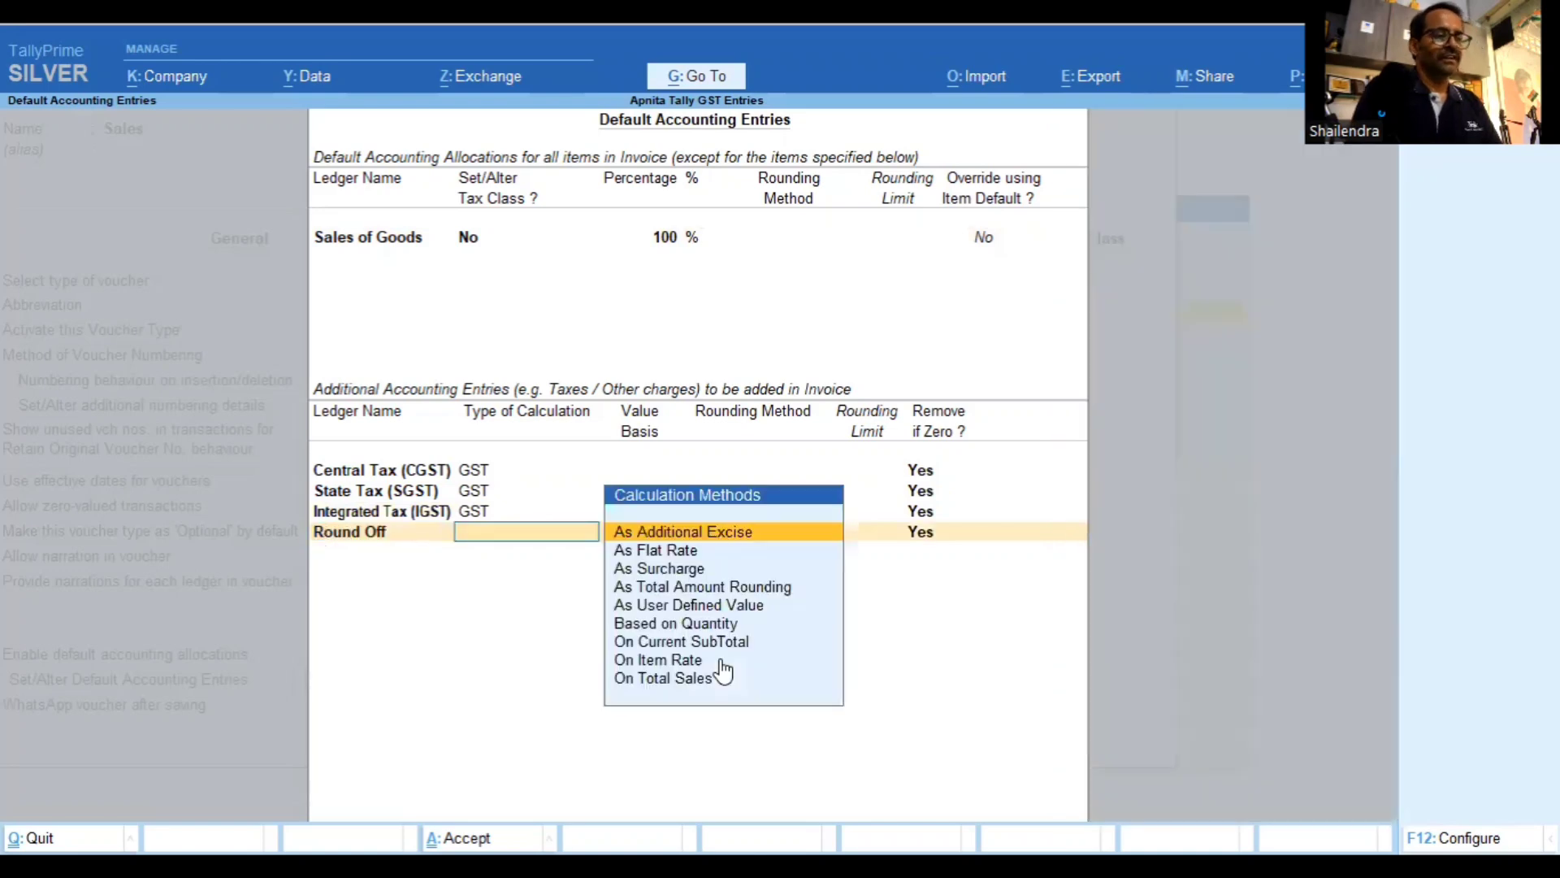
key("Down")
key("Down")
key("Down")
key("Return")
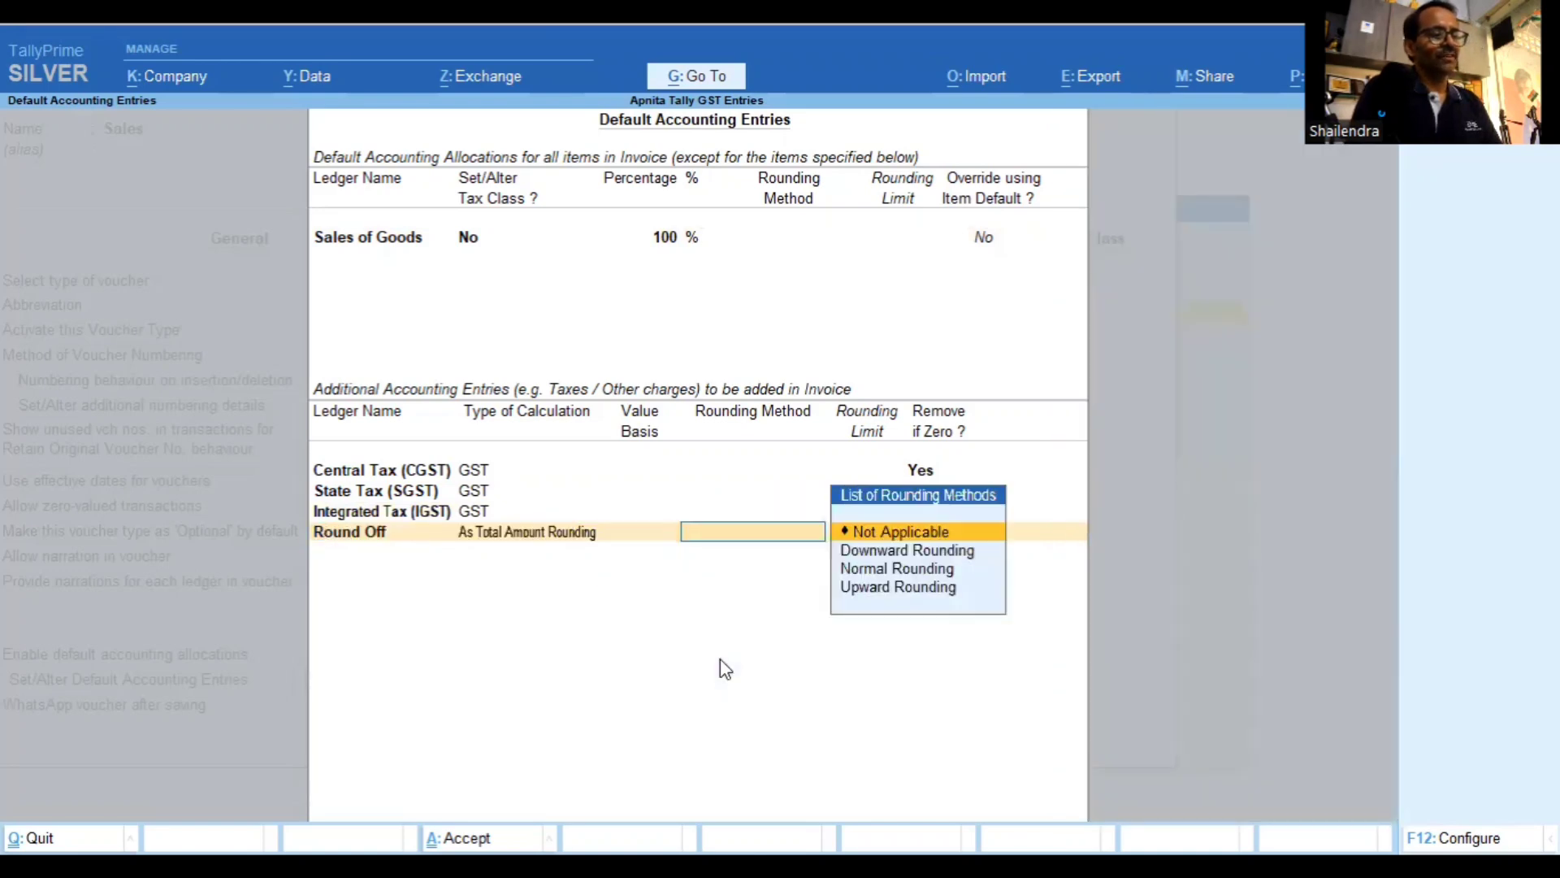
key("Down")
key("Down")
key("Return")
type("1")
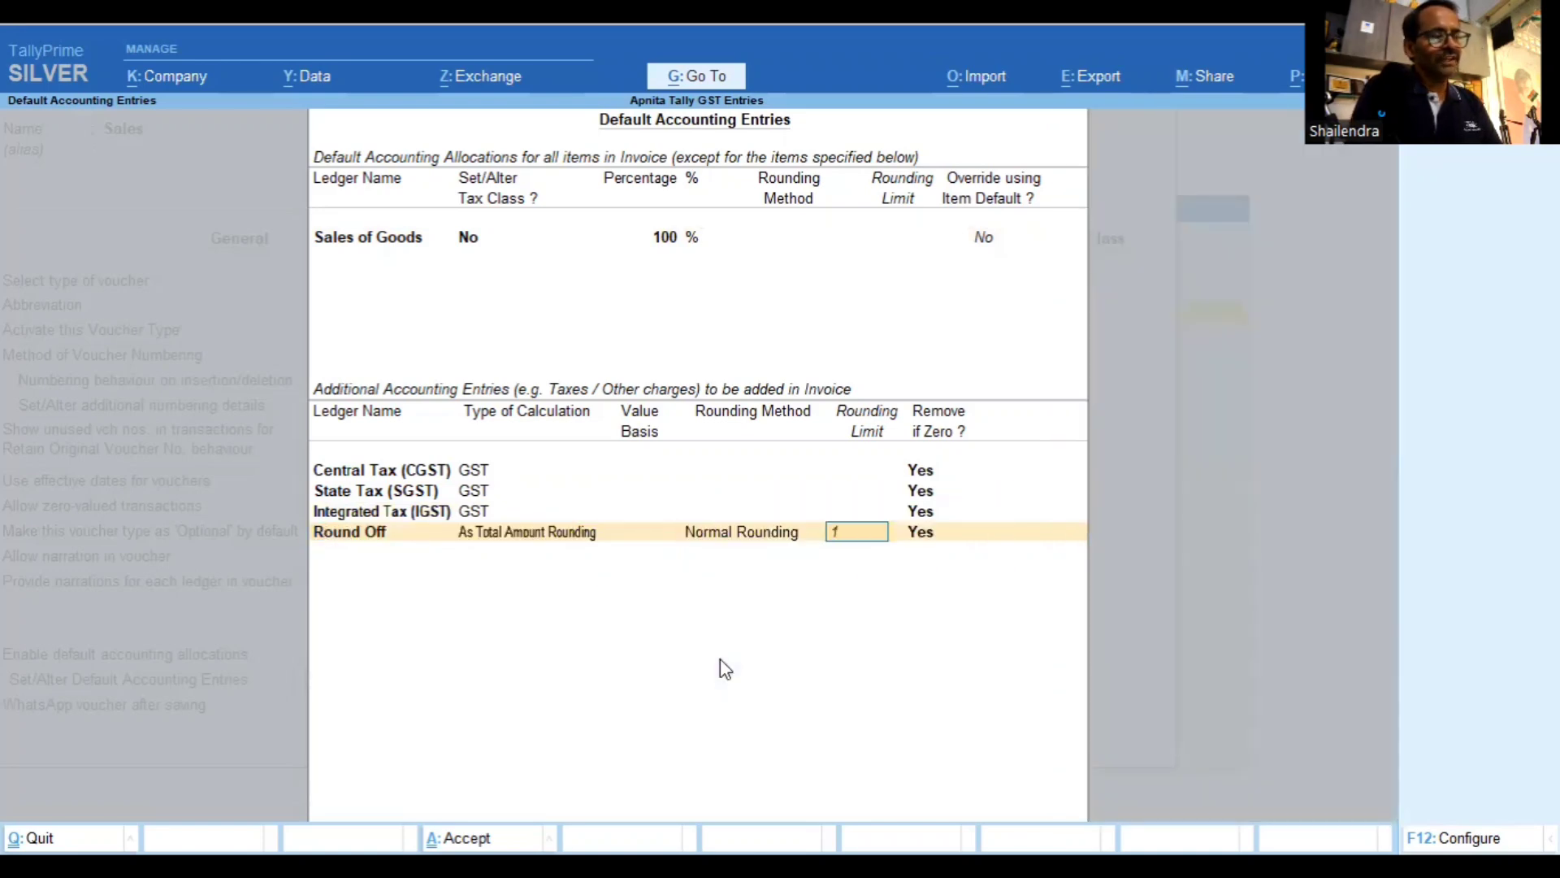
key("Return")
key("Return")
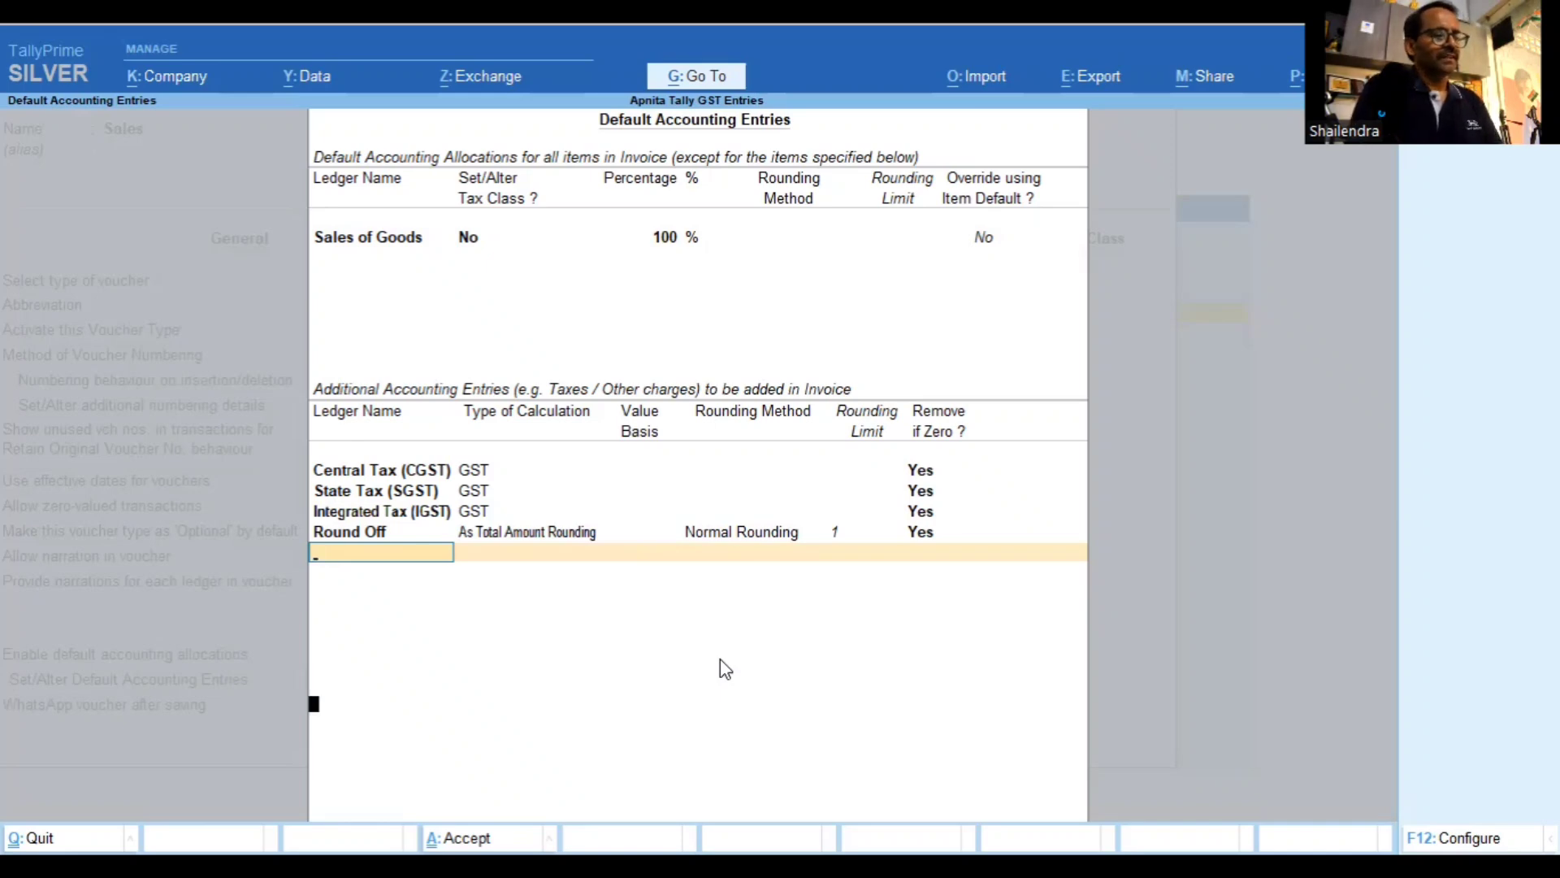
key("Return")
key("Return")
key("Return")
key("Return")
key("Return")
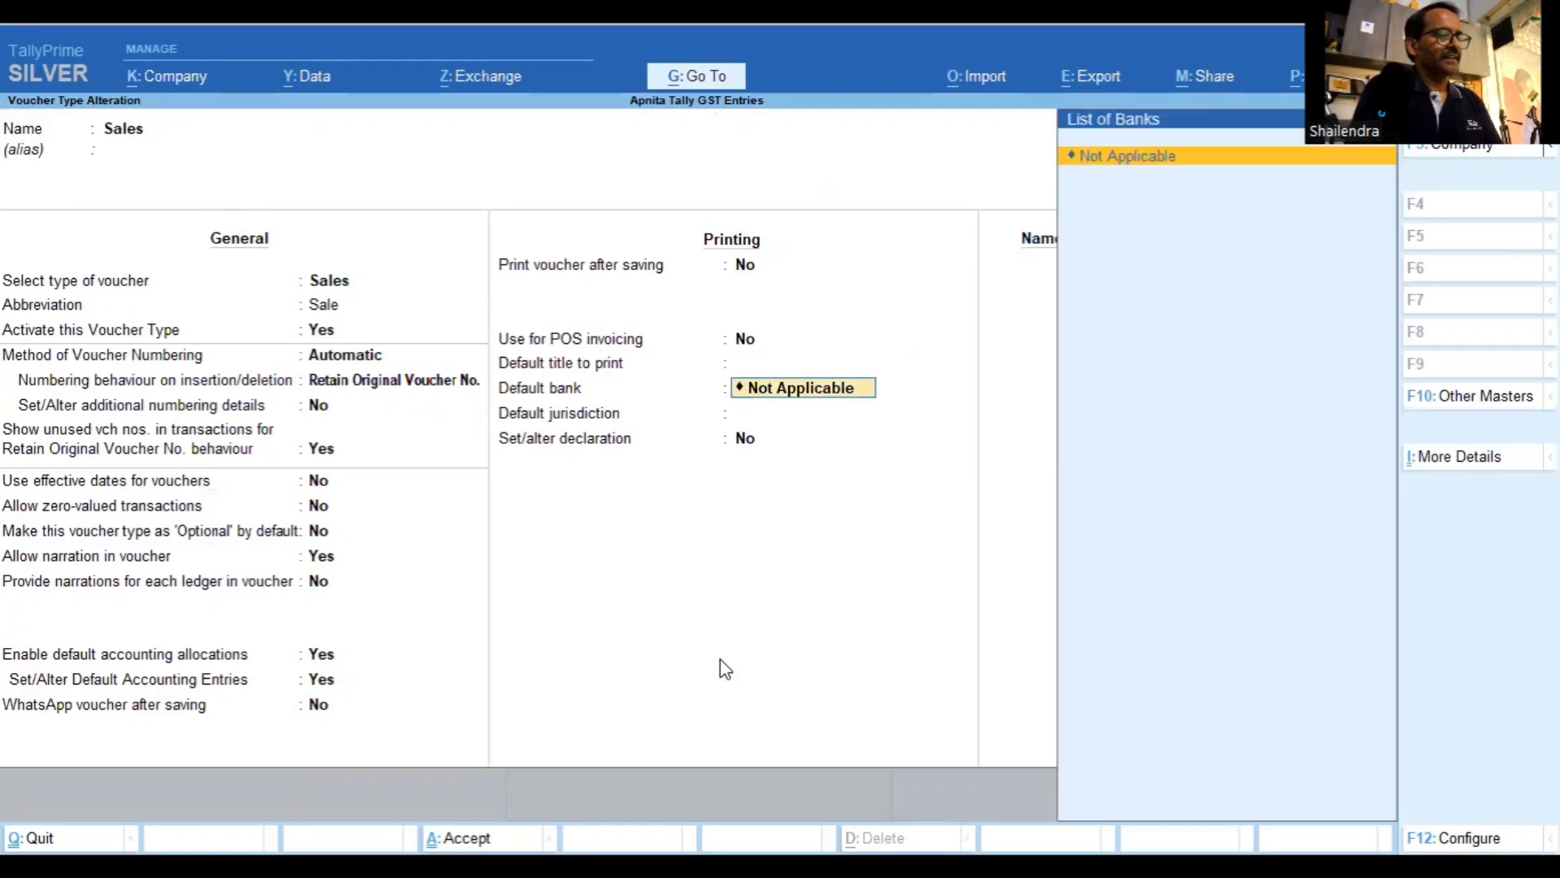
Save the Sales voucher type with the default bank left as Not Applicable
key("Return")
key("Return")
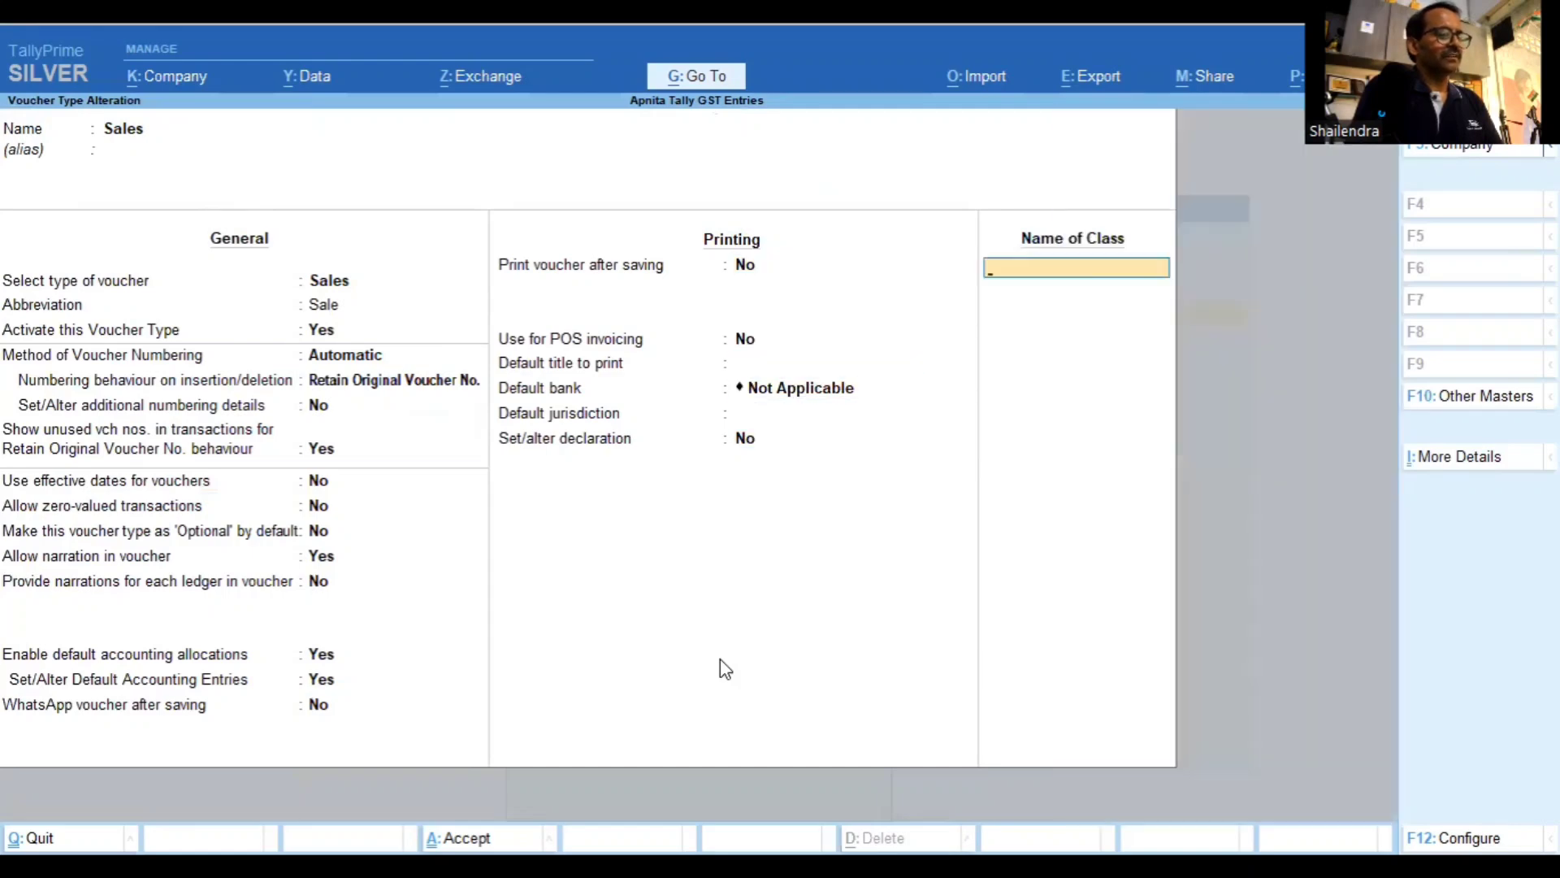
key("Return")
key("Return")
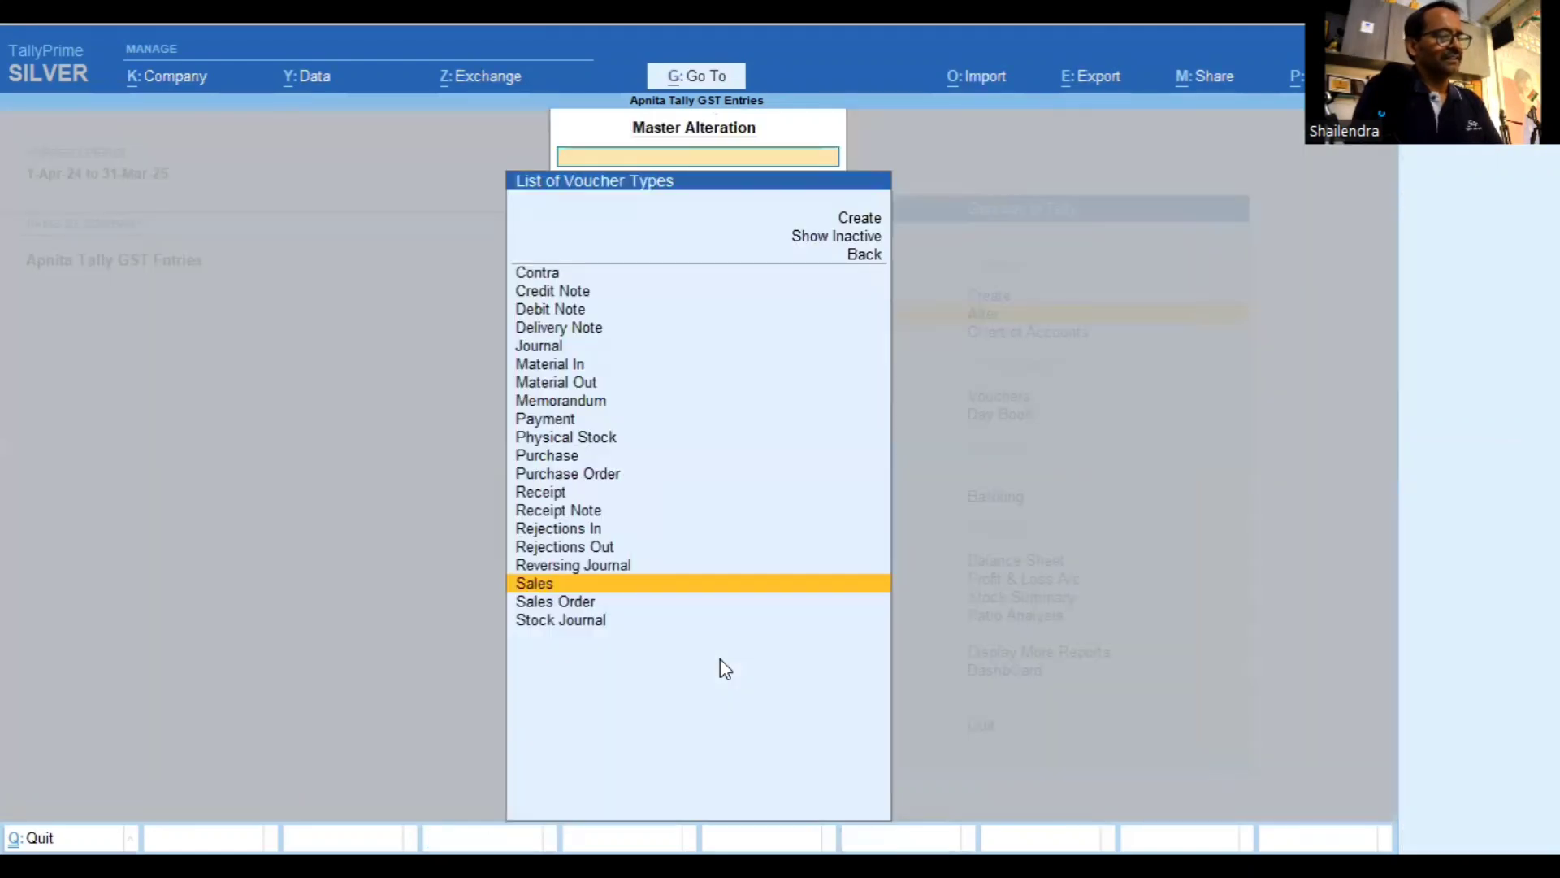
key("Escape")
key("Escape")
key("Escape")
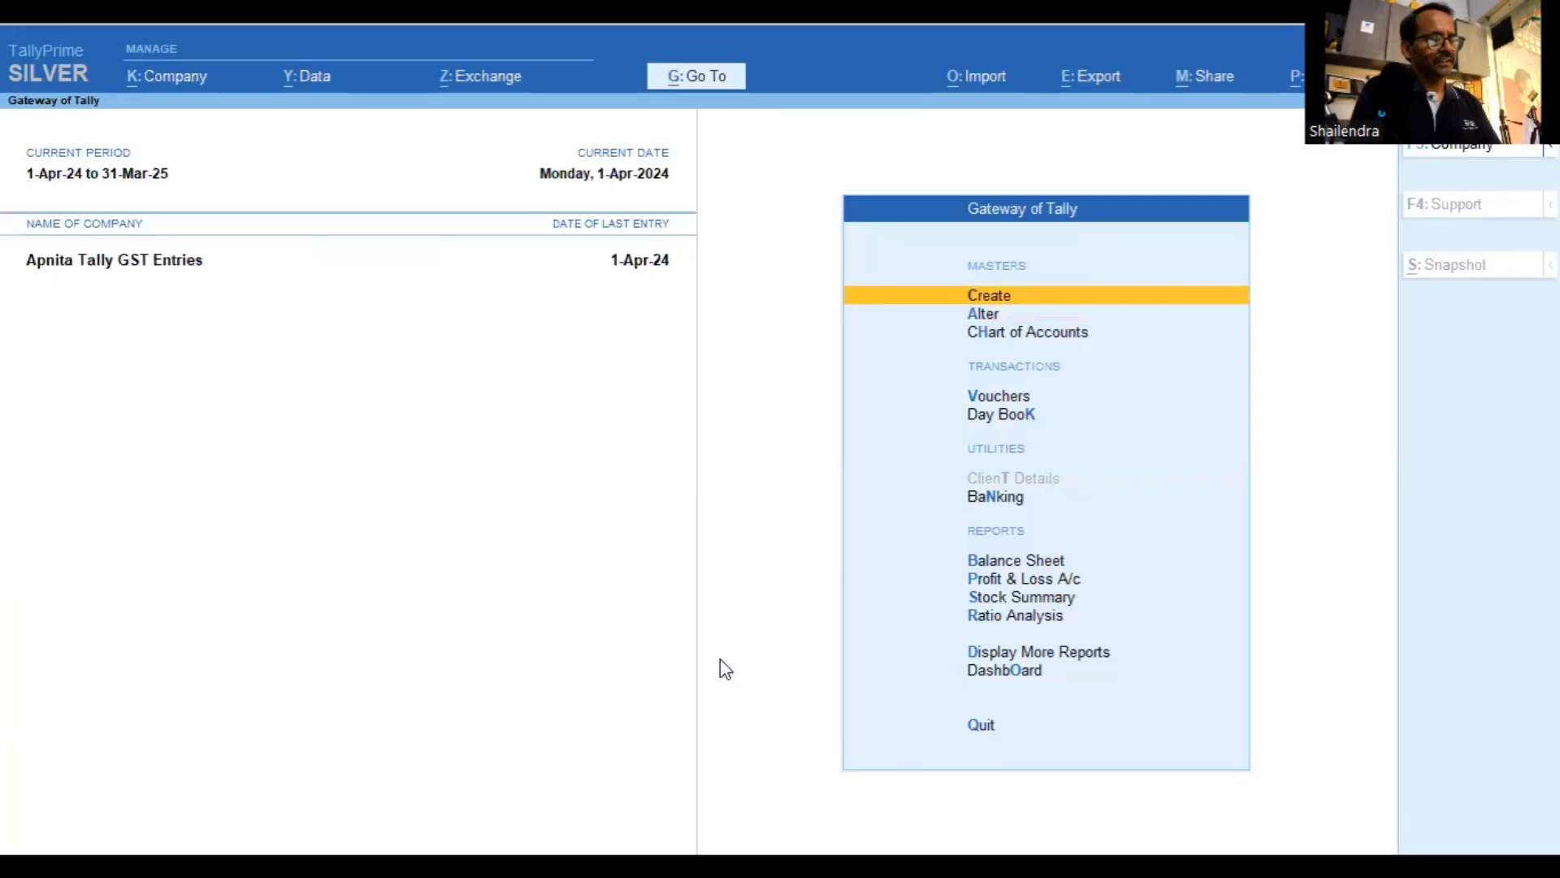
key("v")
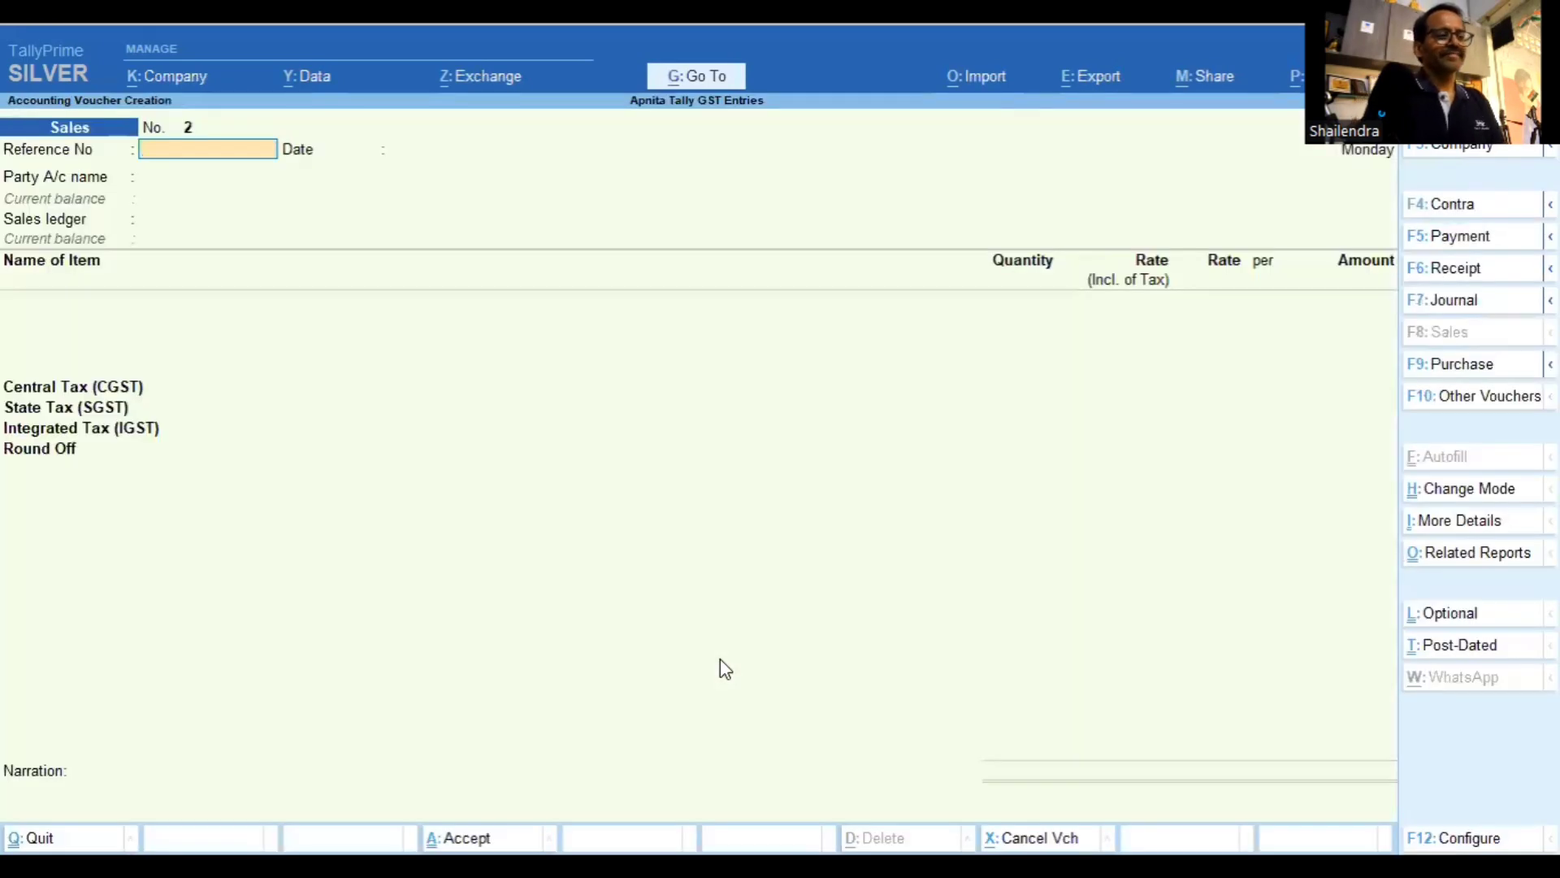
Set ABC Customer as the party, accept its details, and use Sales of Goods
key("Return")
key("Return")
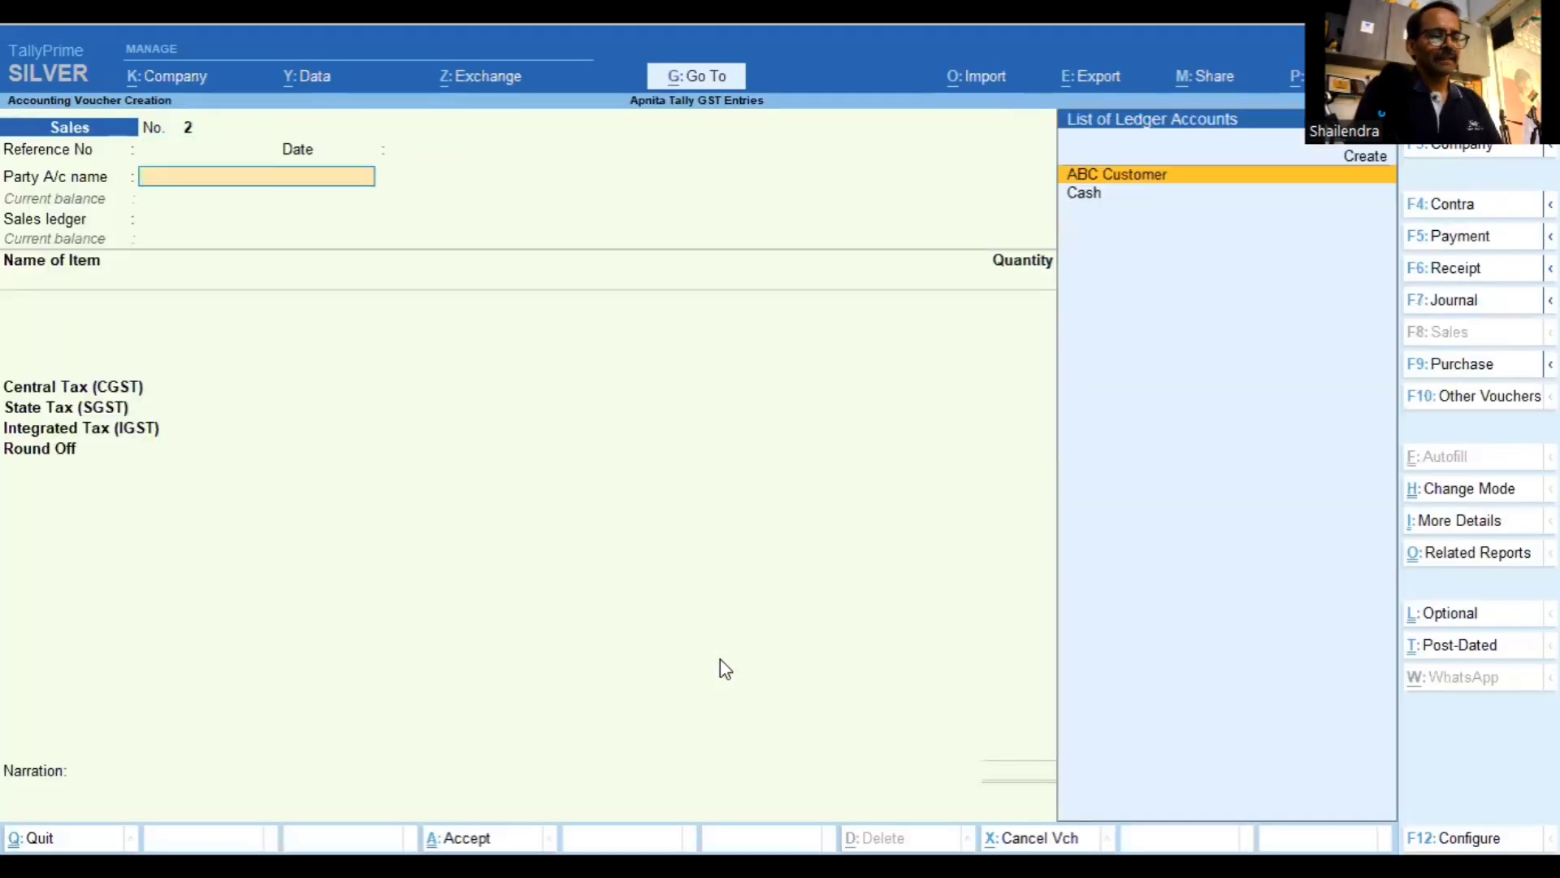
key("Return")
key("Return")
key("Return")
key("Return")
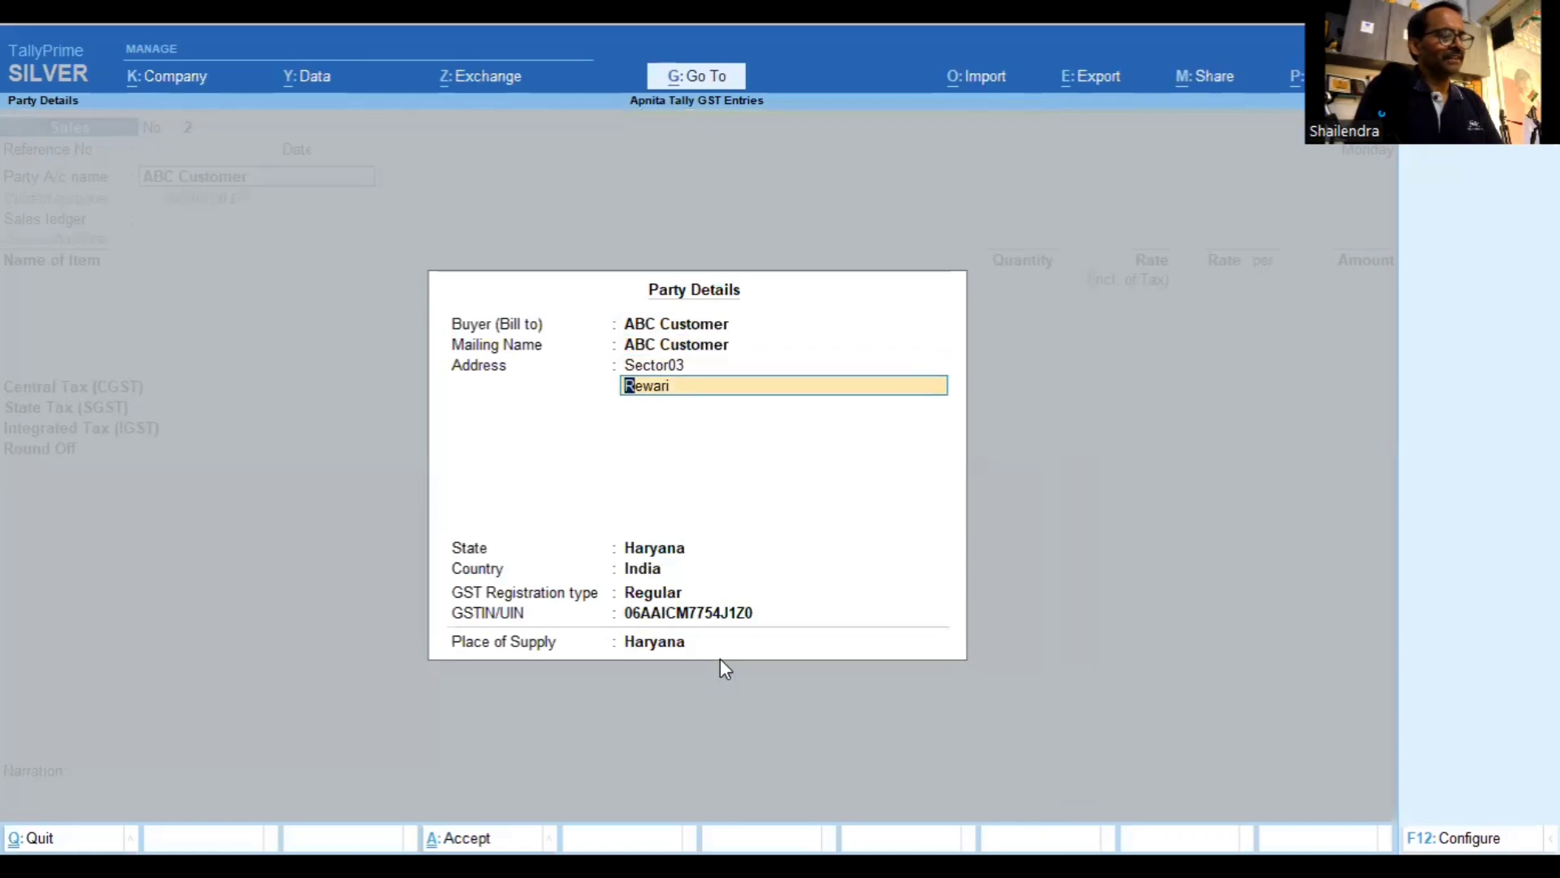
key("Return")
key("Return")
key("Return")
key("Return")
key("Return")
key("Return")
key("Return")
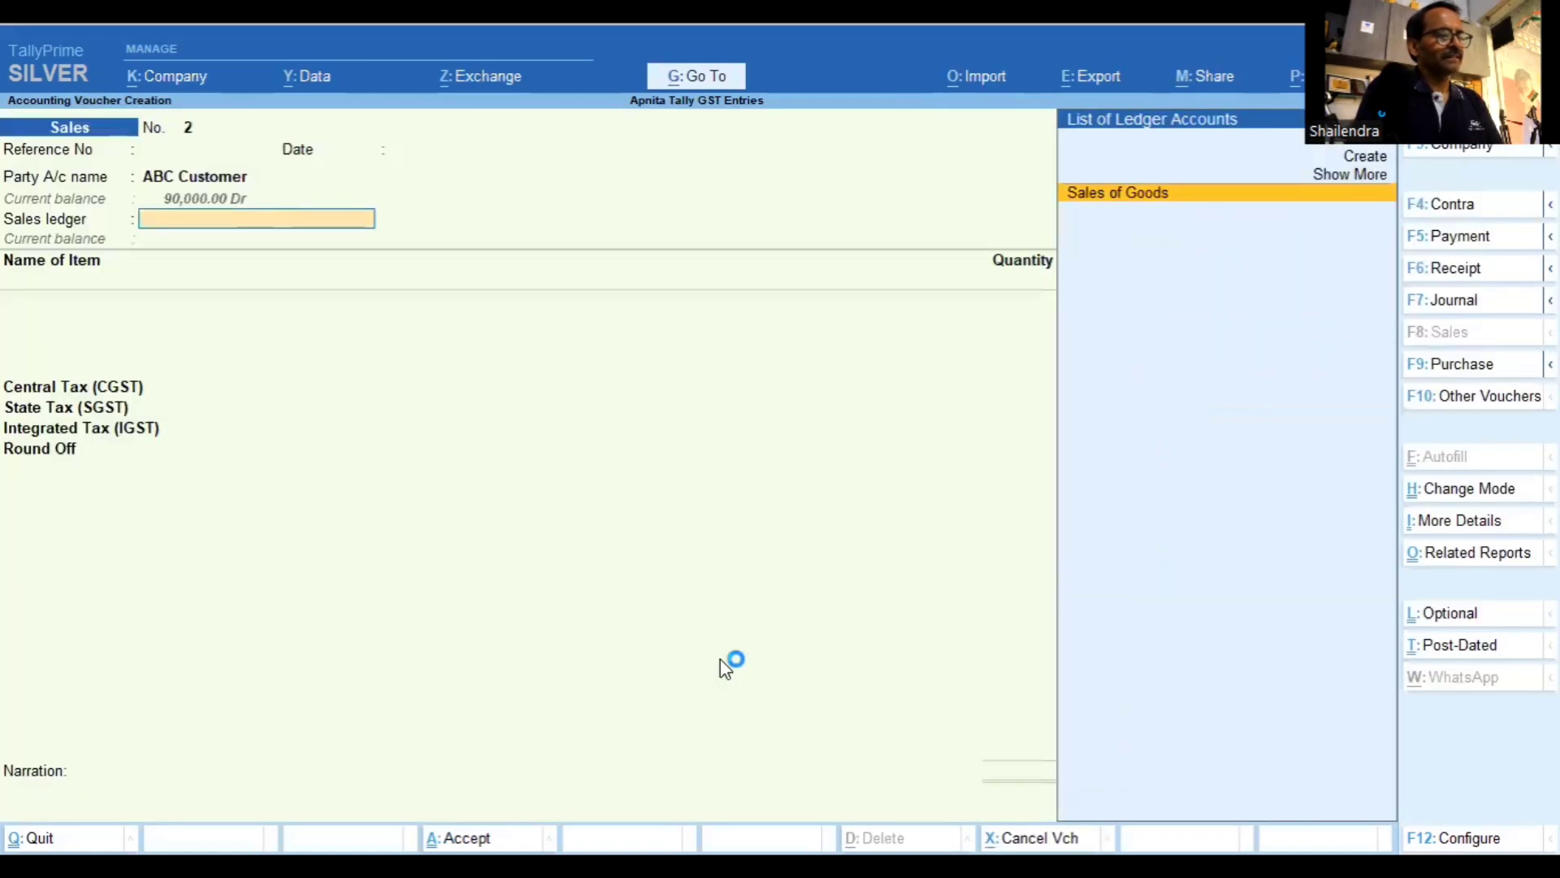
key("Return")
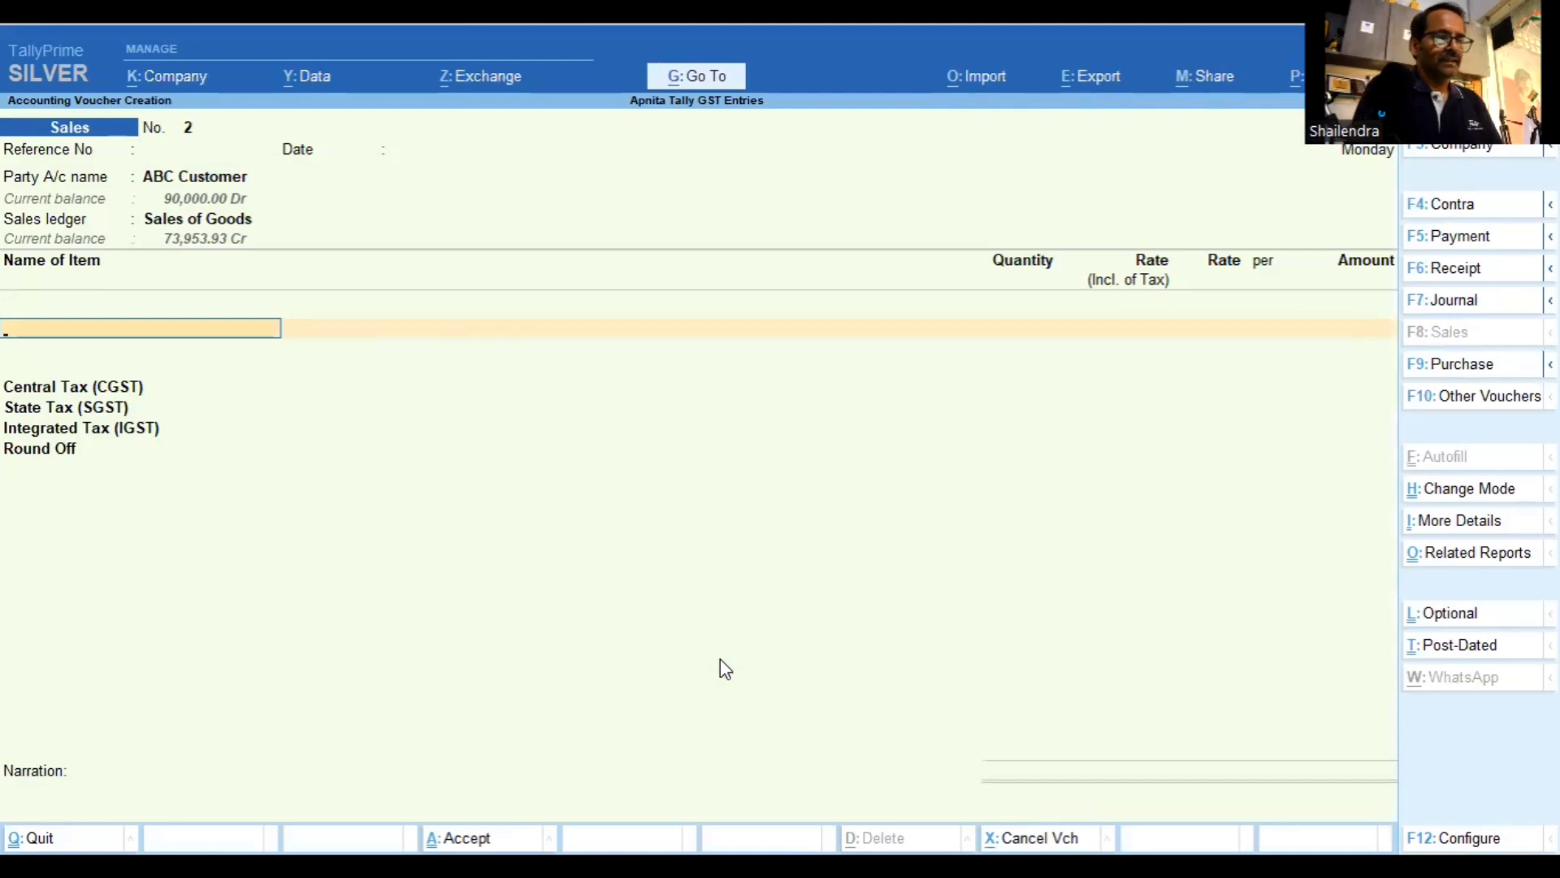
key("space")
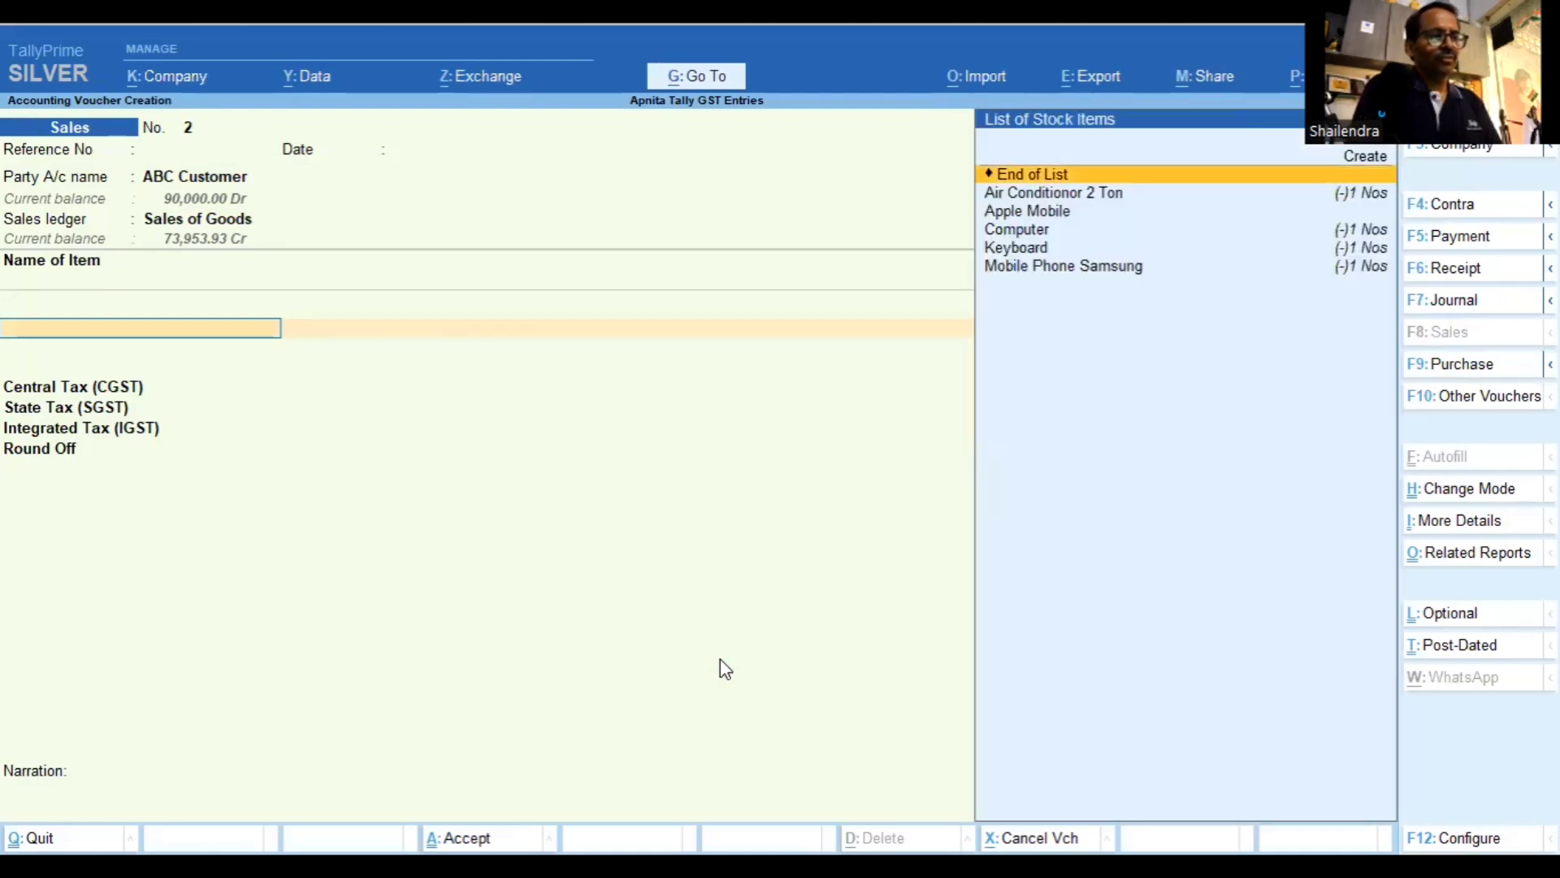
Add Air Conditionor 2 Ton with quantity 1 at rate 28,000
key("Down")
key("Return")
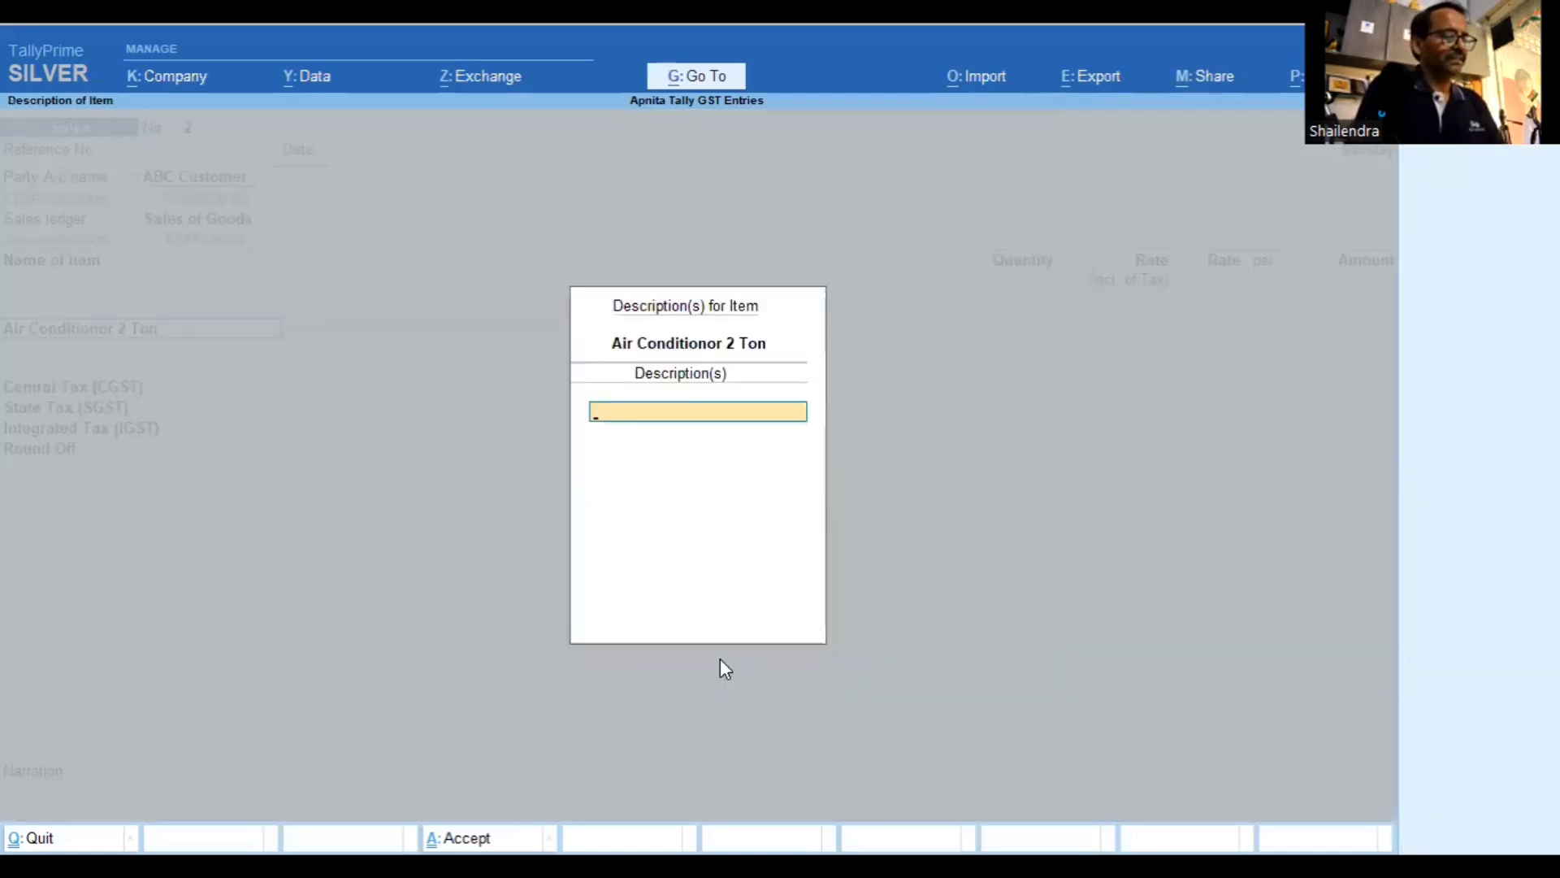
key("Return")
type("1")
key("Return")
key("Return")
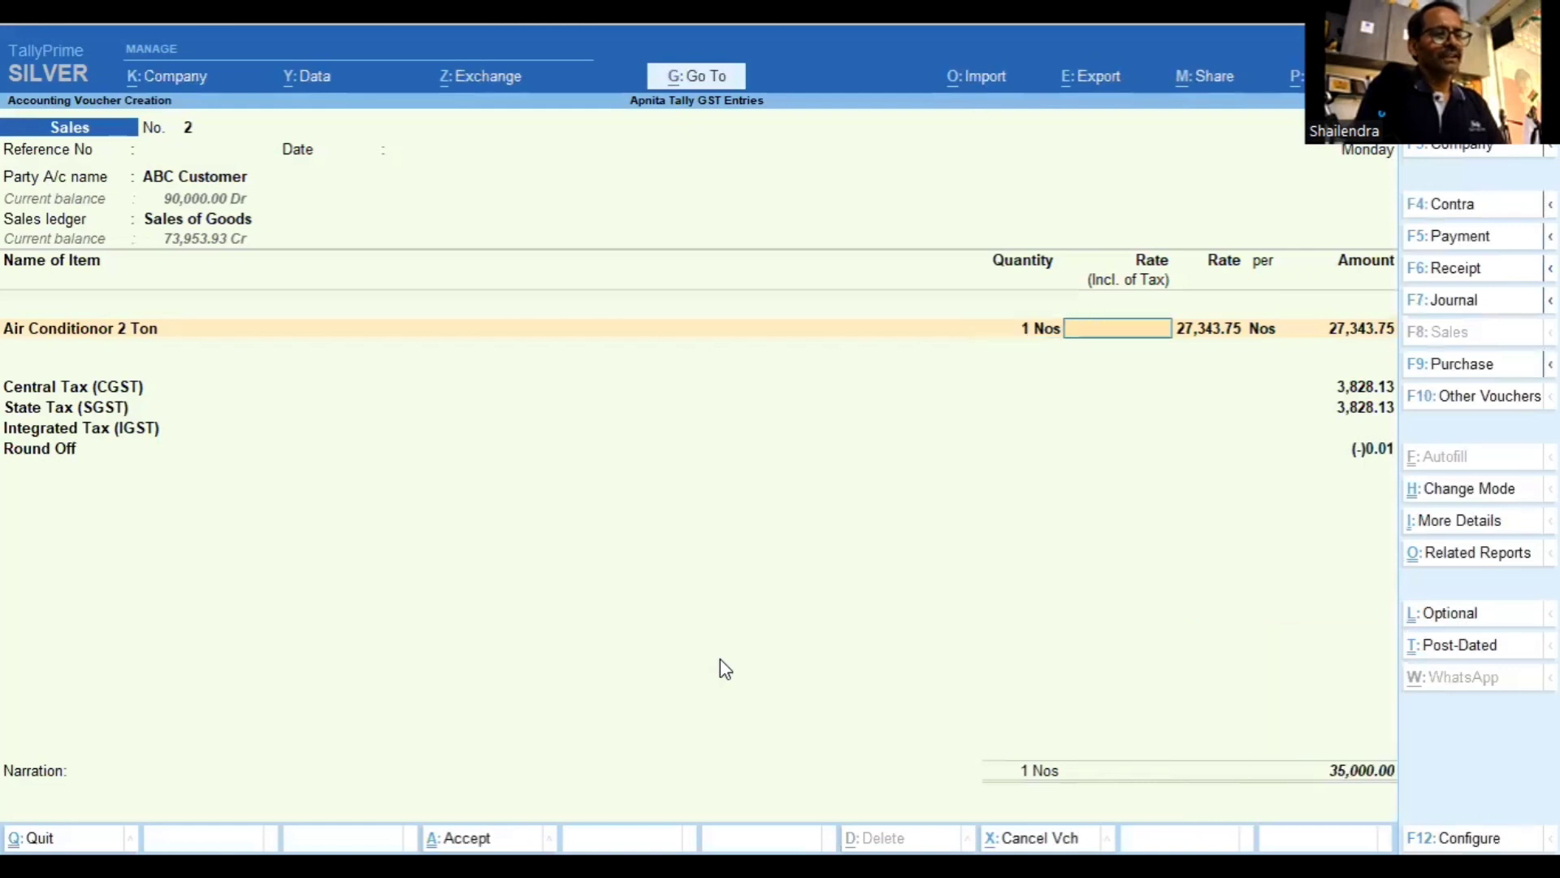
key("Return")
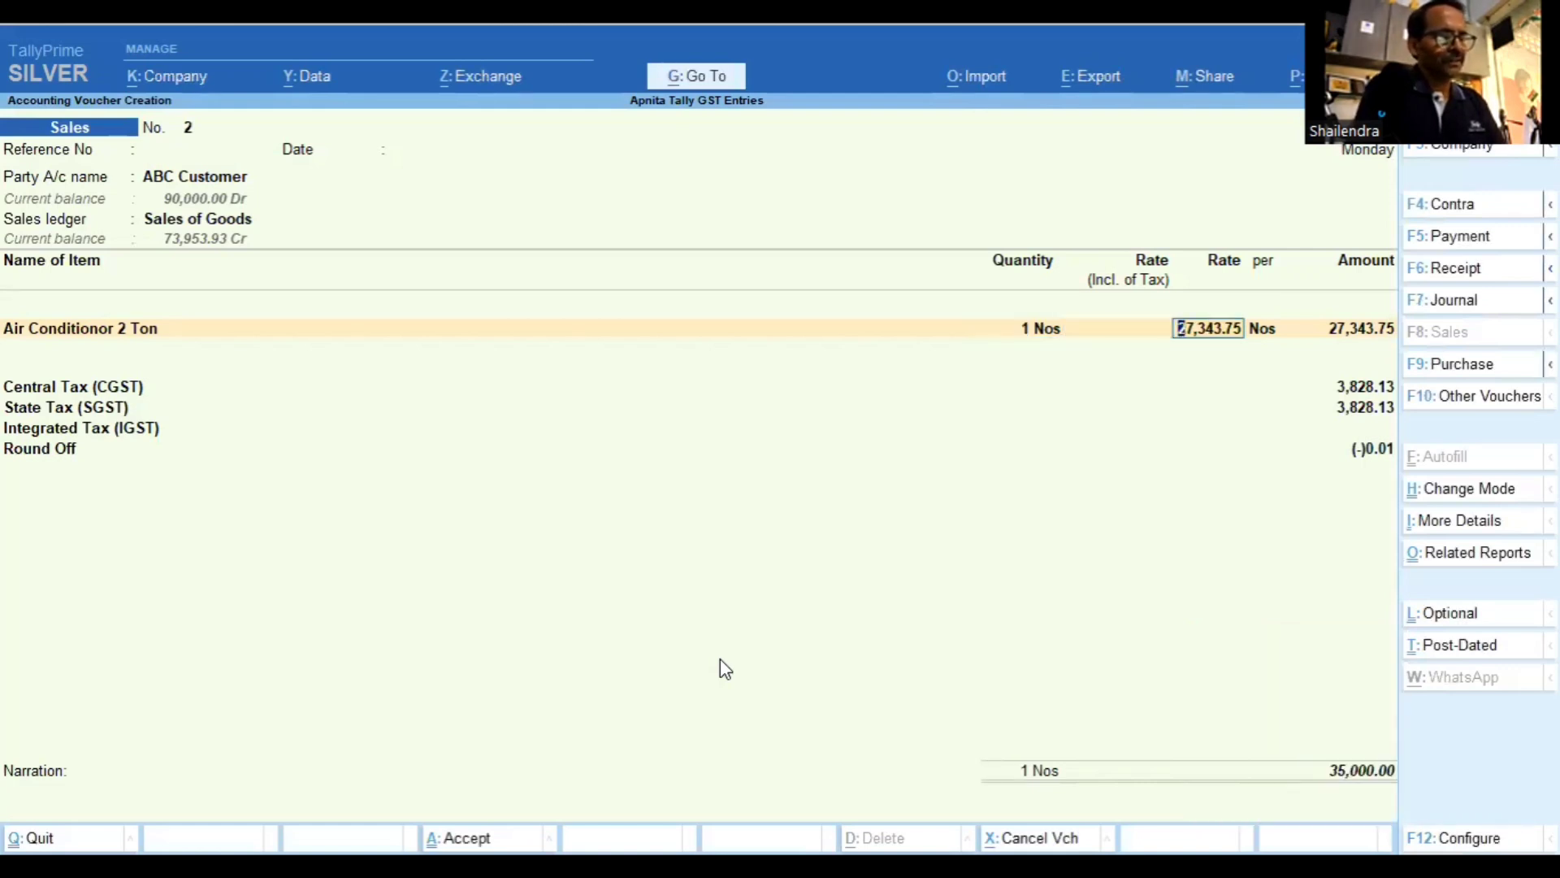
type("28000")
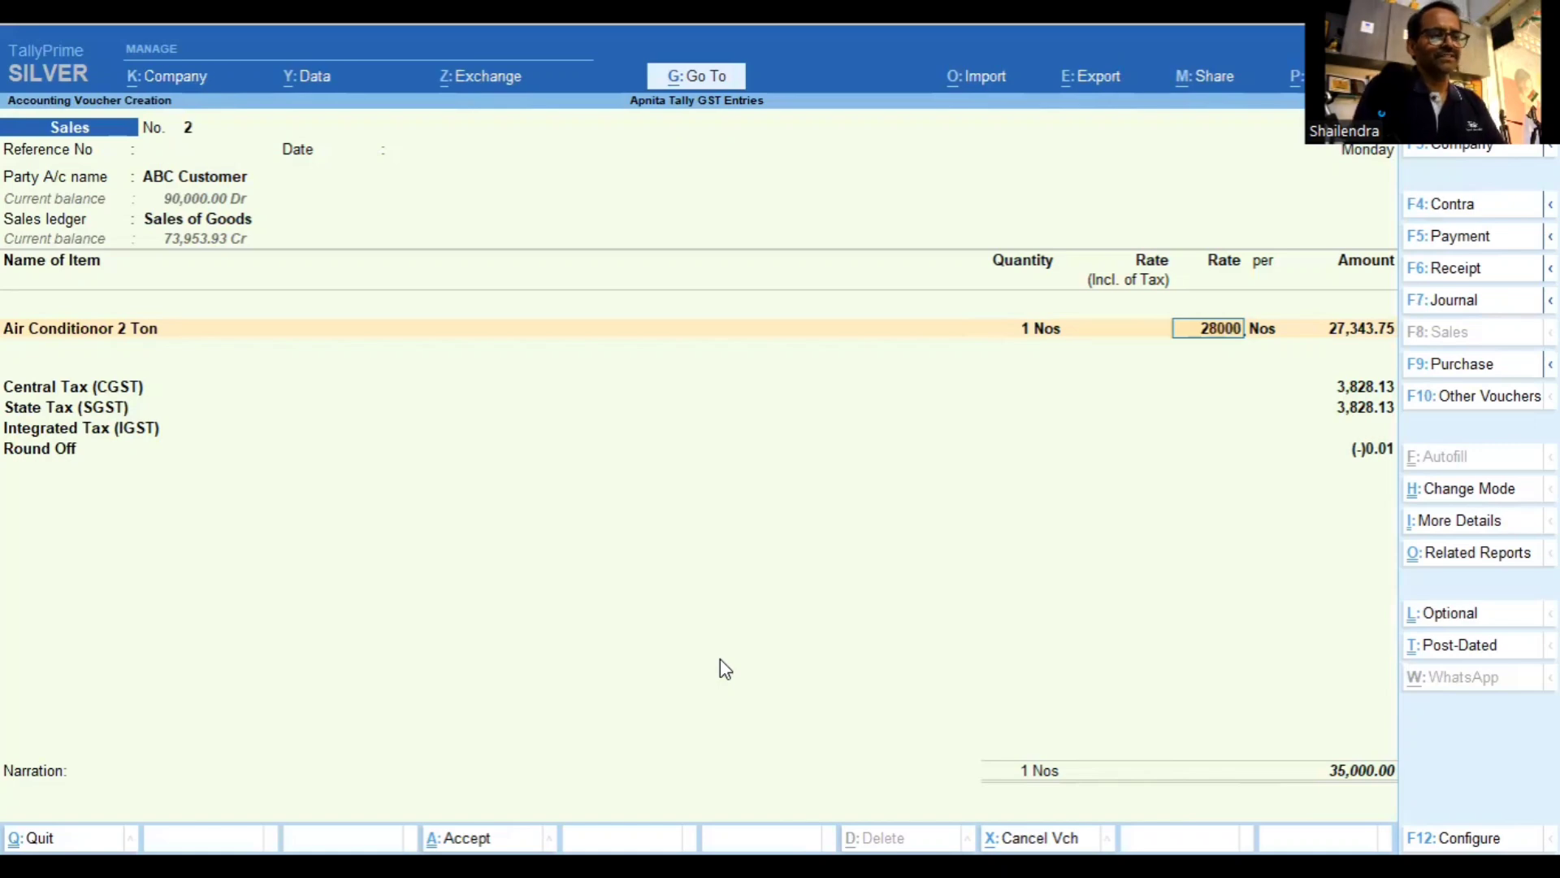
key("Return")
key("Return")
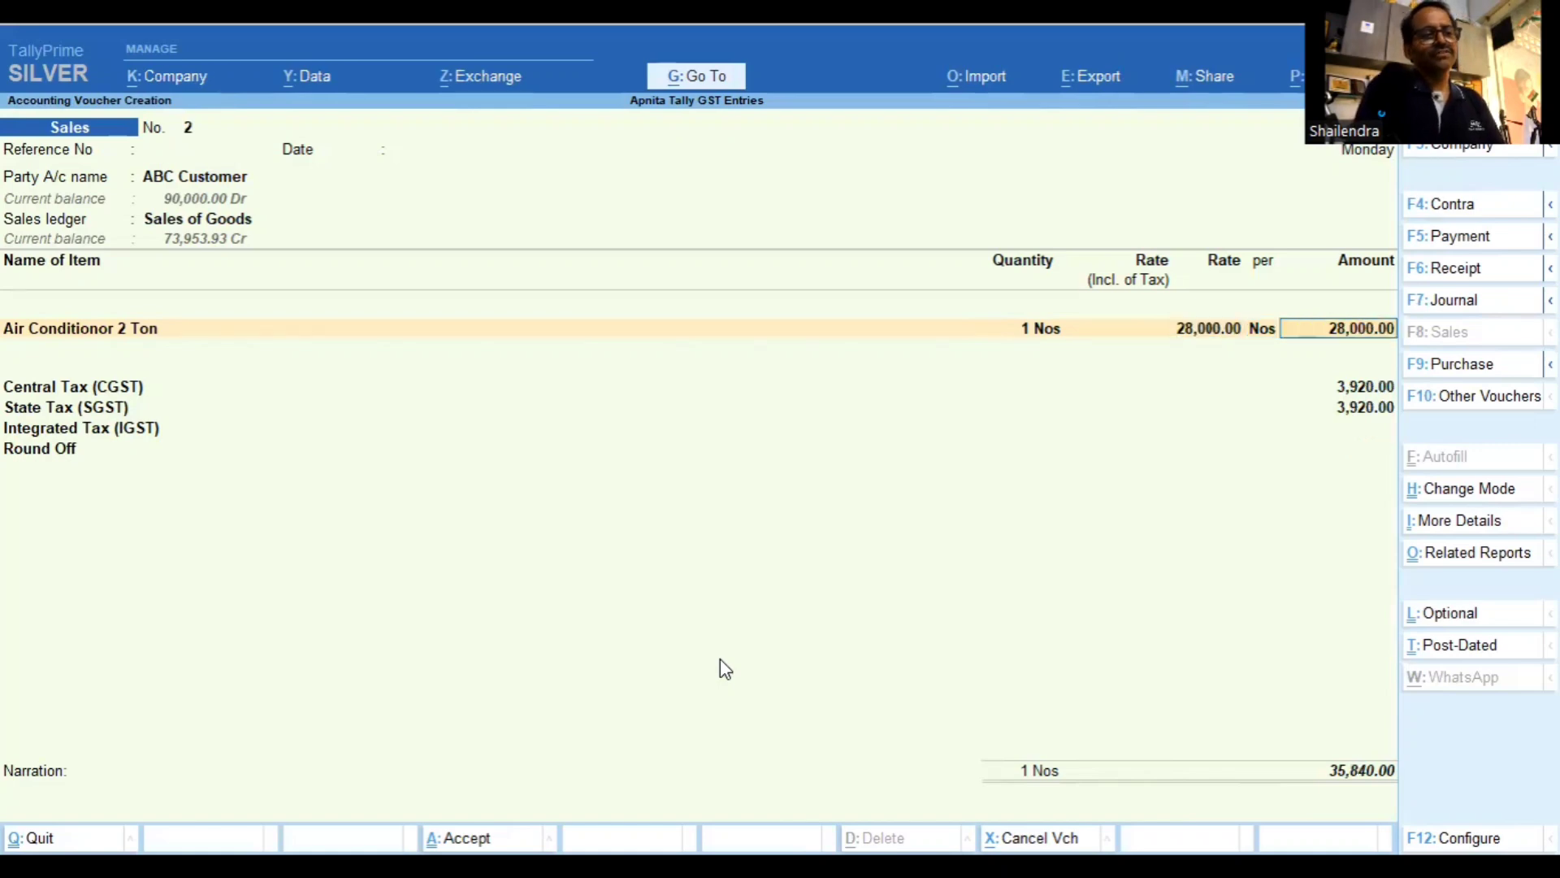
key("Return")
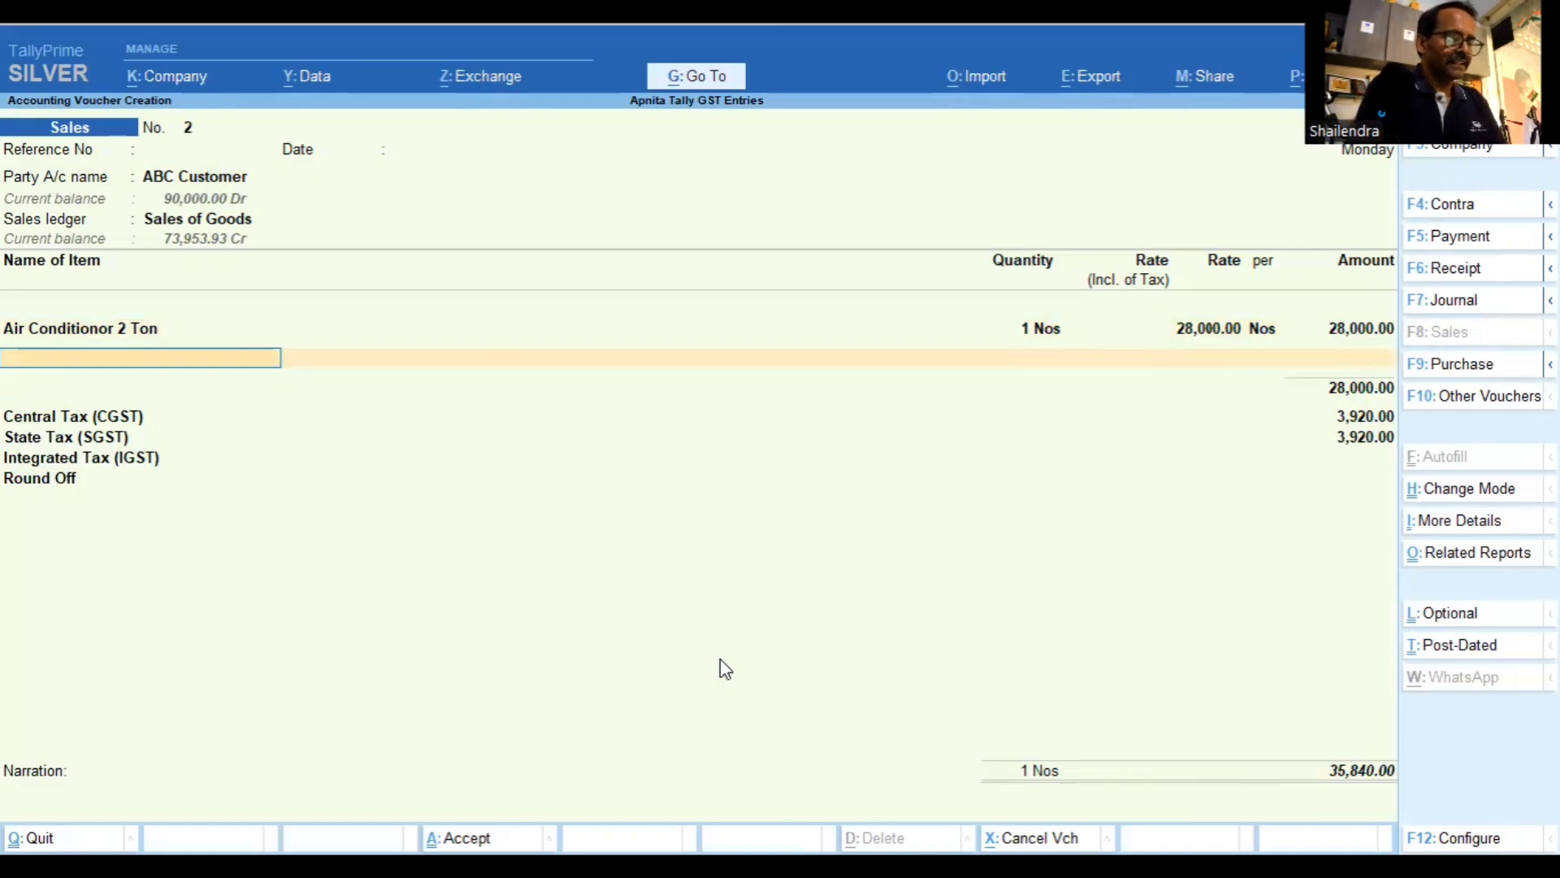
Add Mobile Phone Samsung with quantity 1 at rate 15,500
type("M")
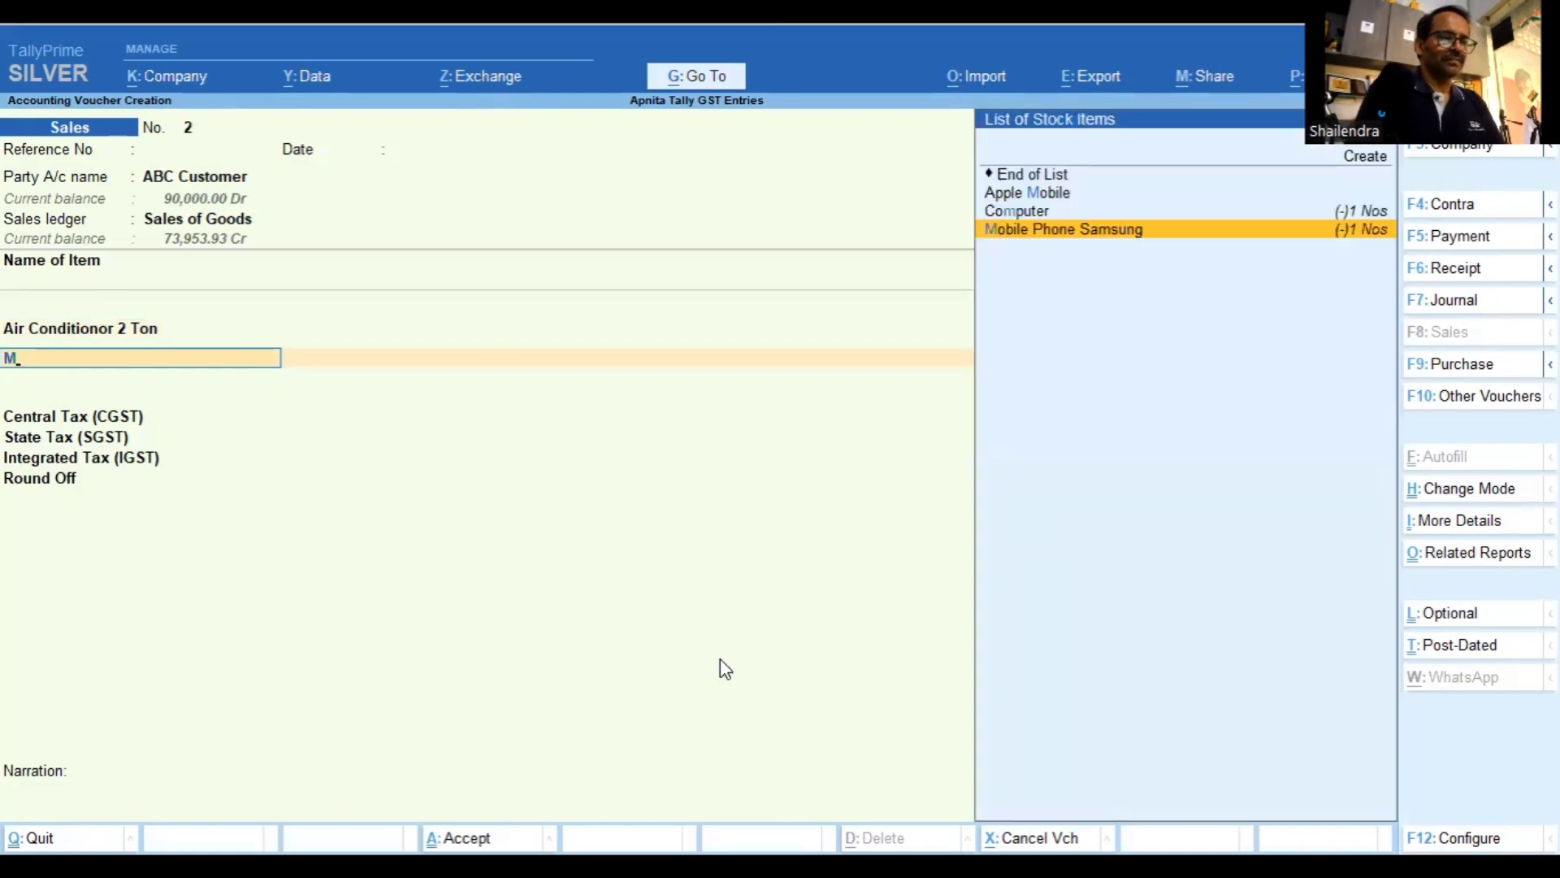
key("Return")
key("Return")
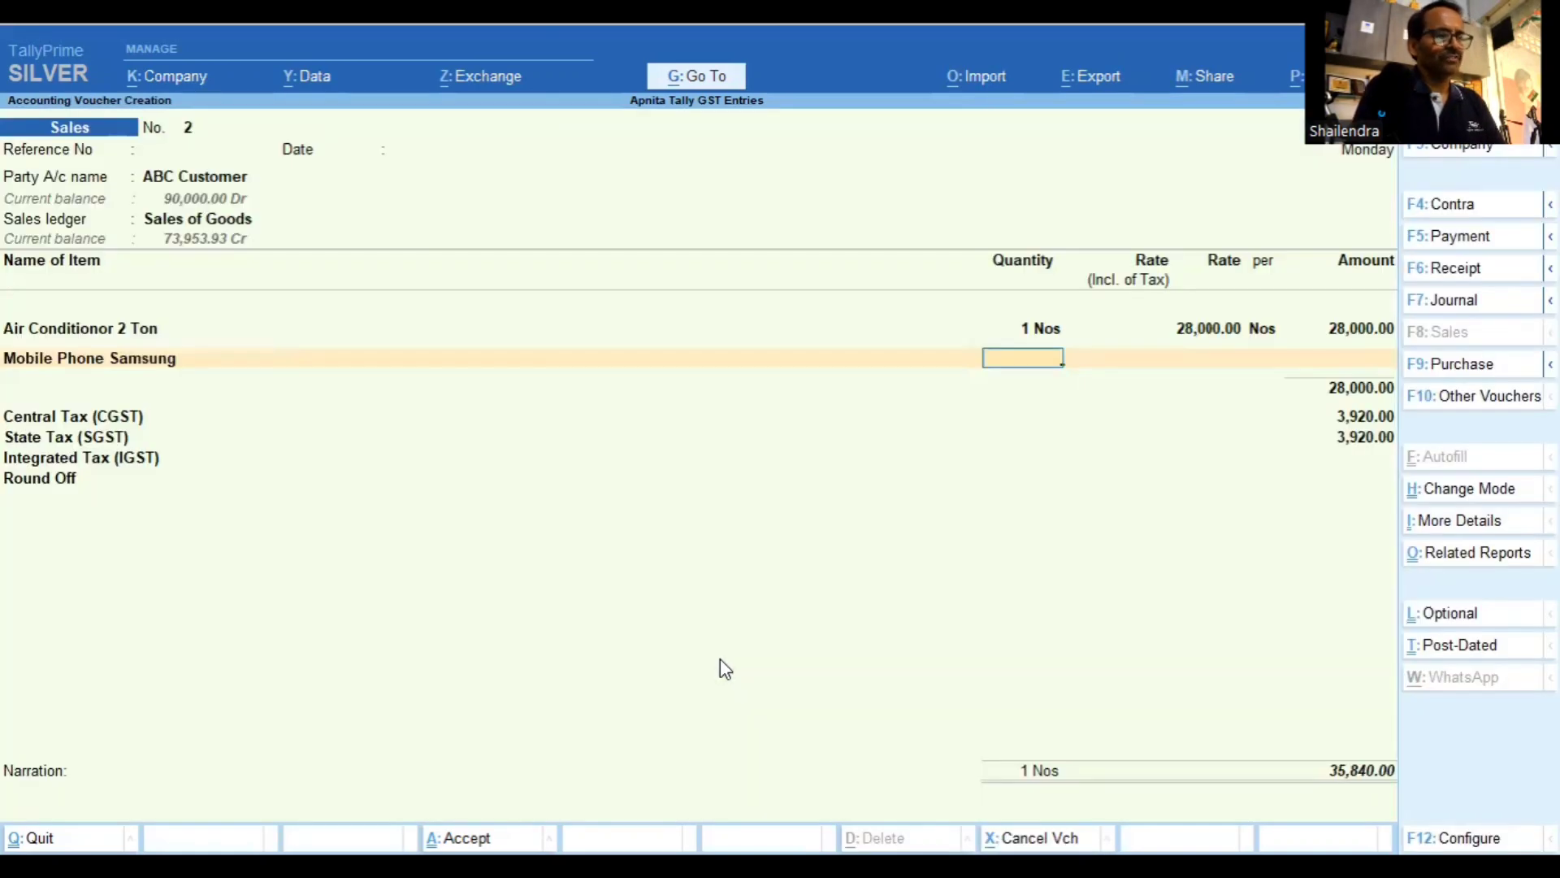
type("1")
key("Return")
key("Return")
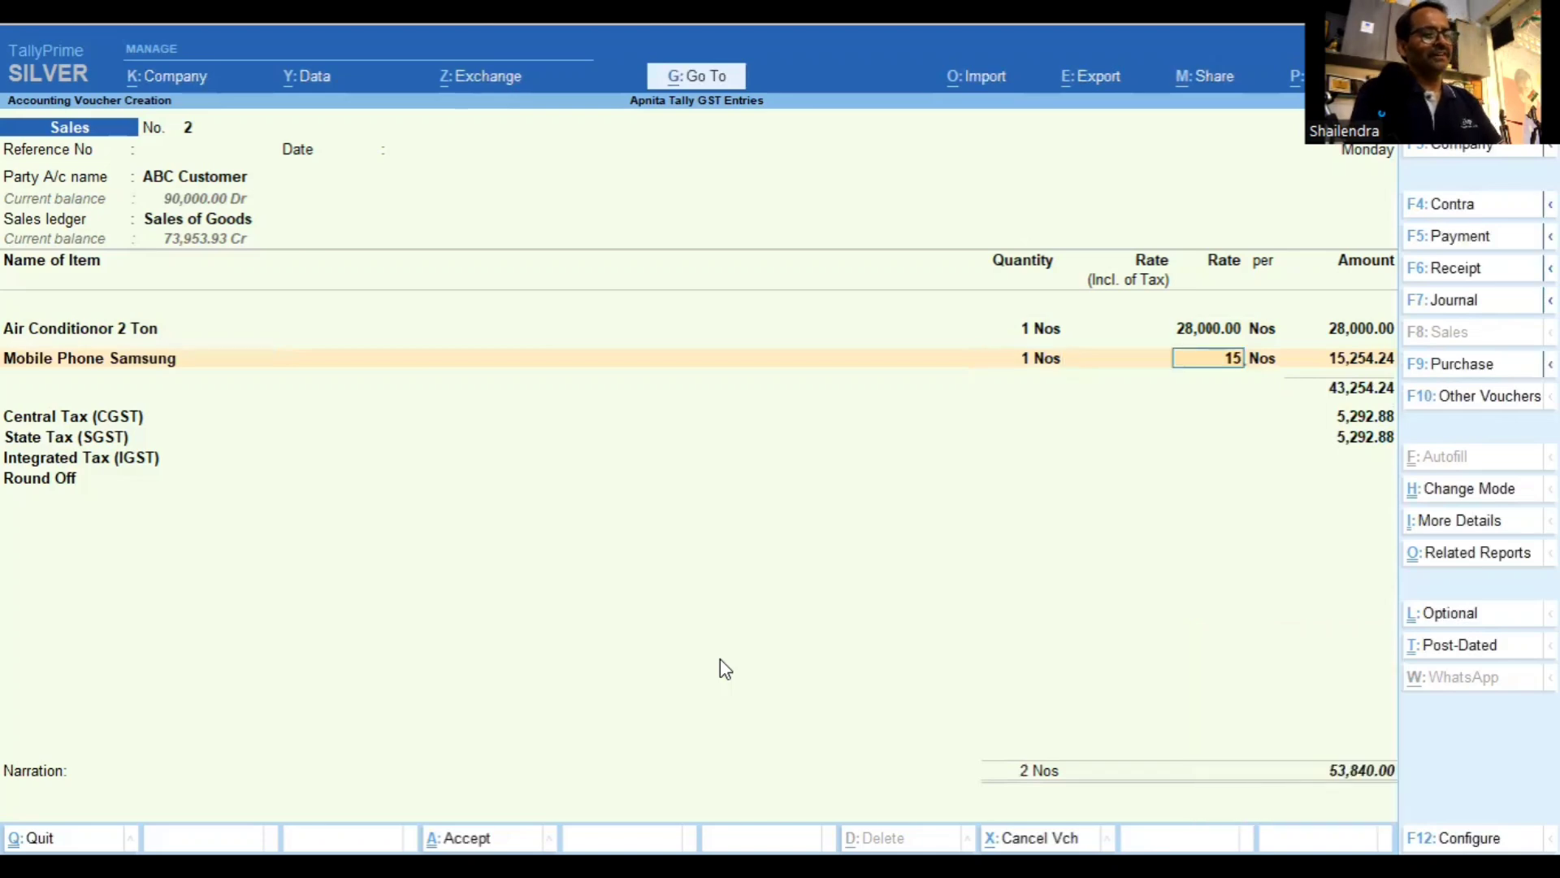
type("500")
key("Return")
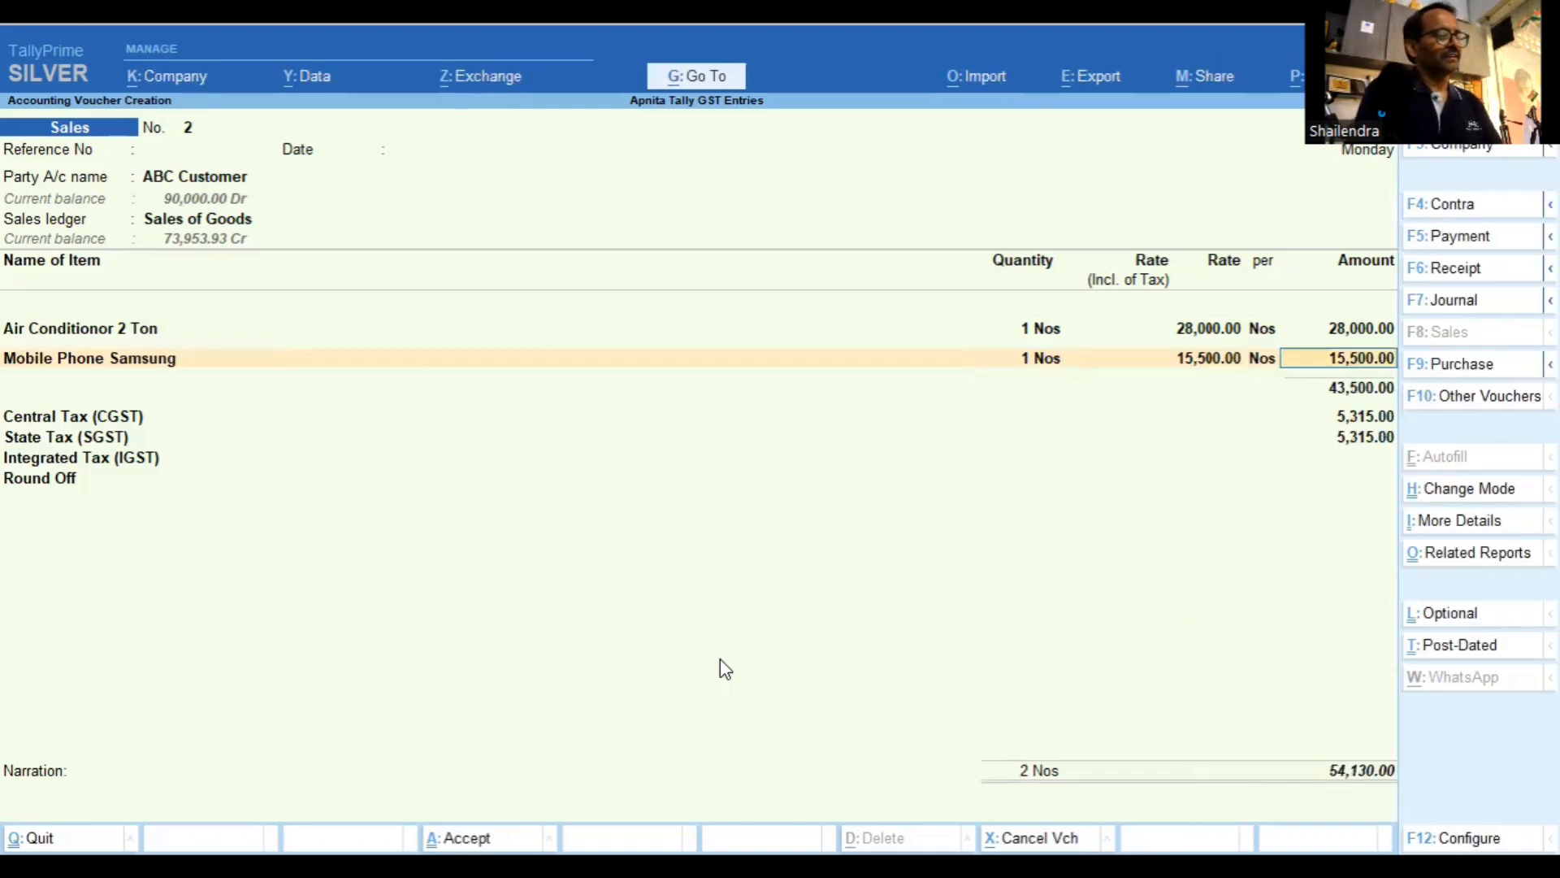
key("Return")
Add Apple Mobile with quantity 1 at rate 55,000
type("Ap")
key("Return")
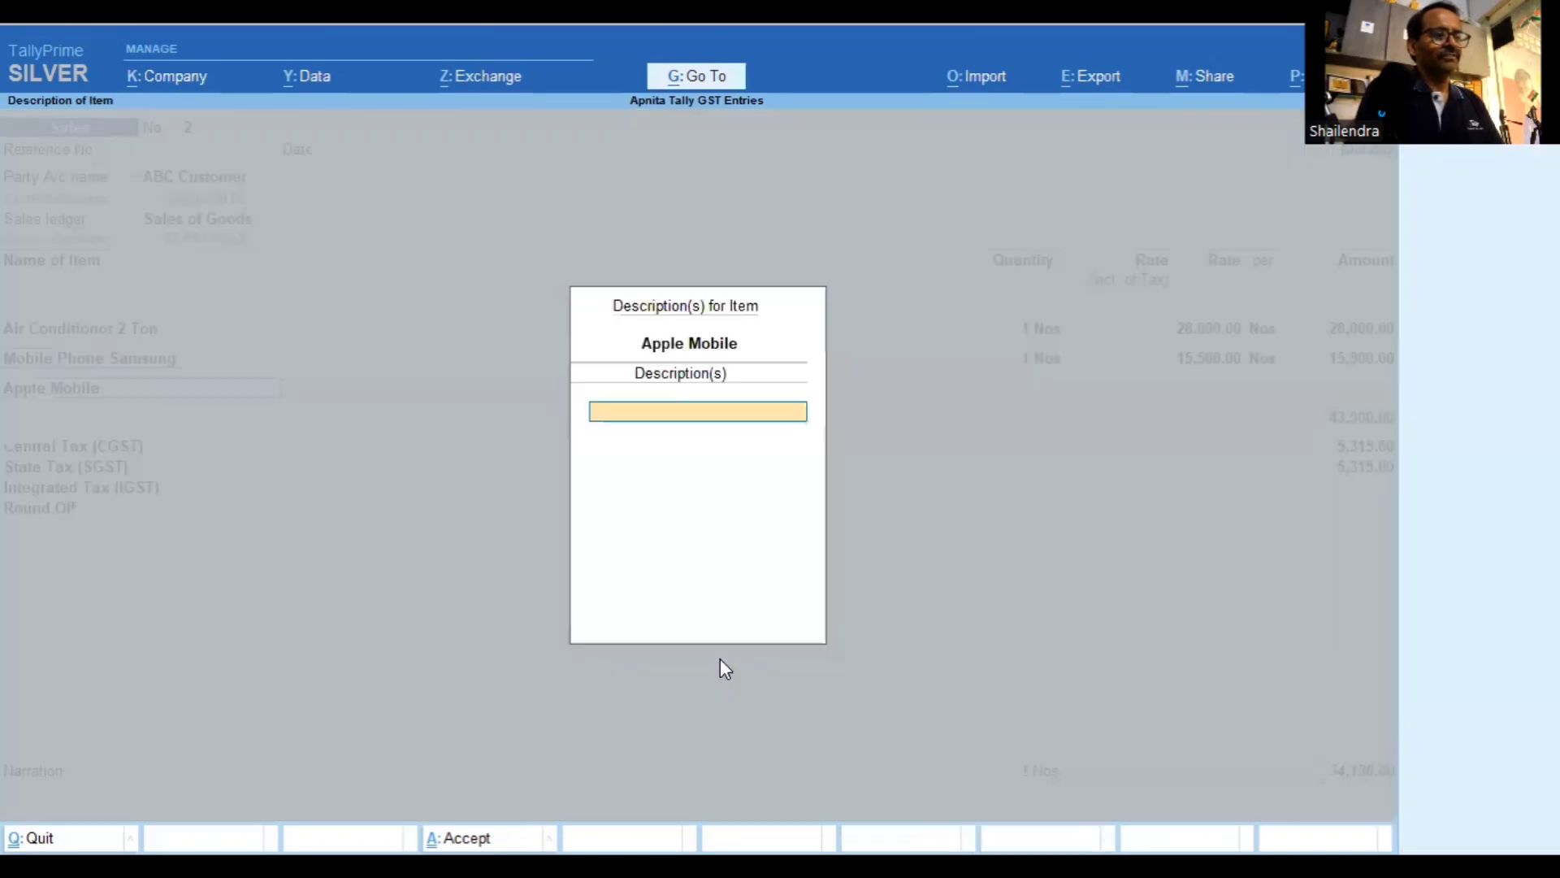
key("Return")
type("1")
key("Return")
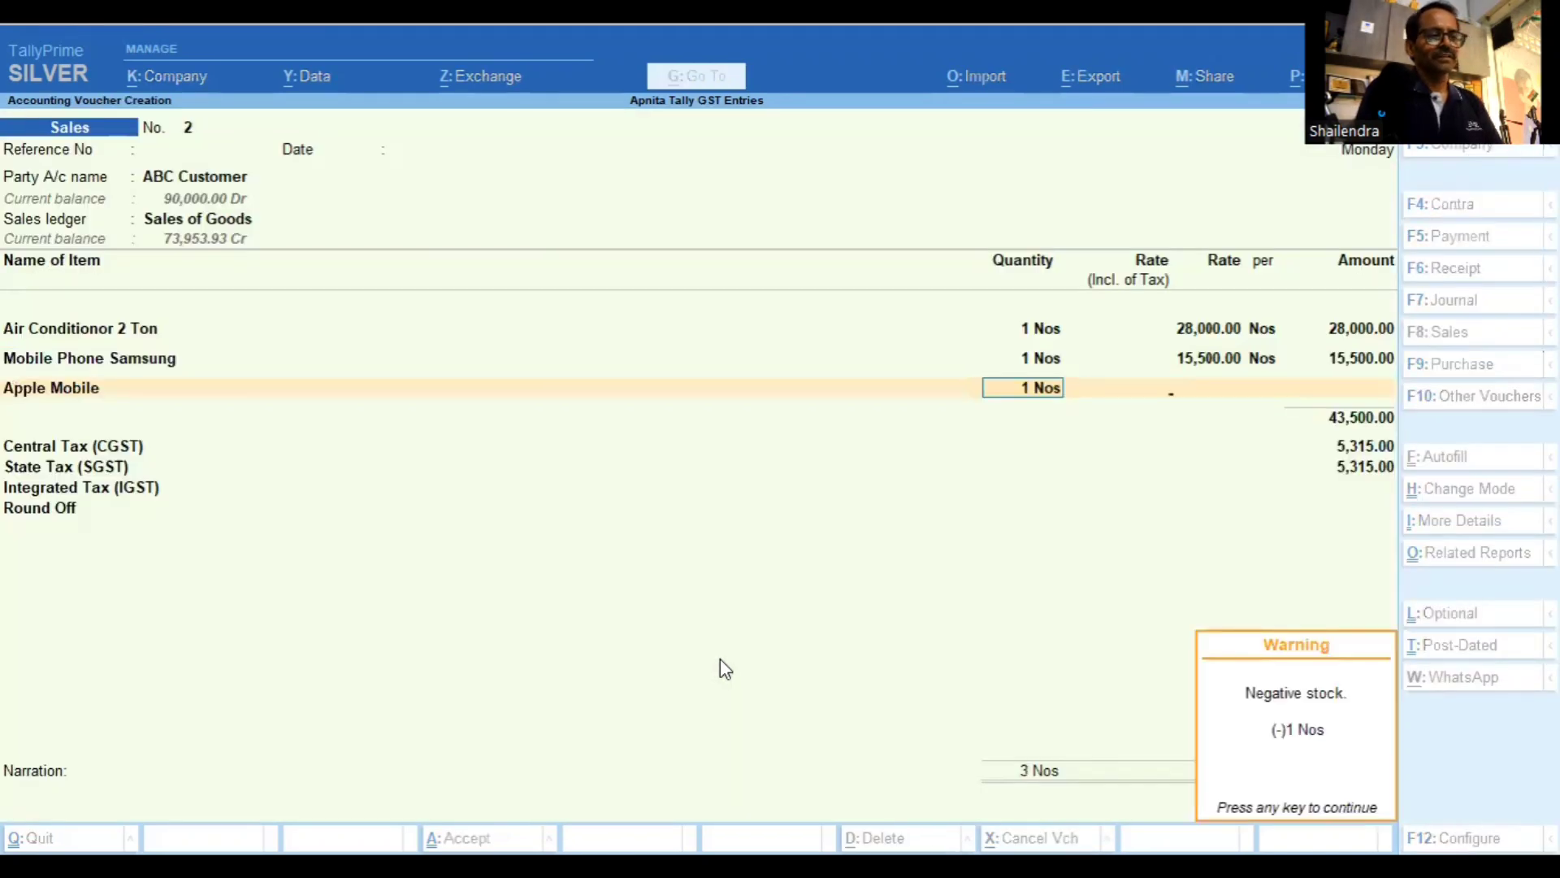
key("Return")
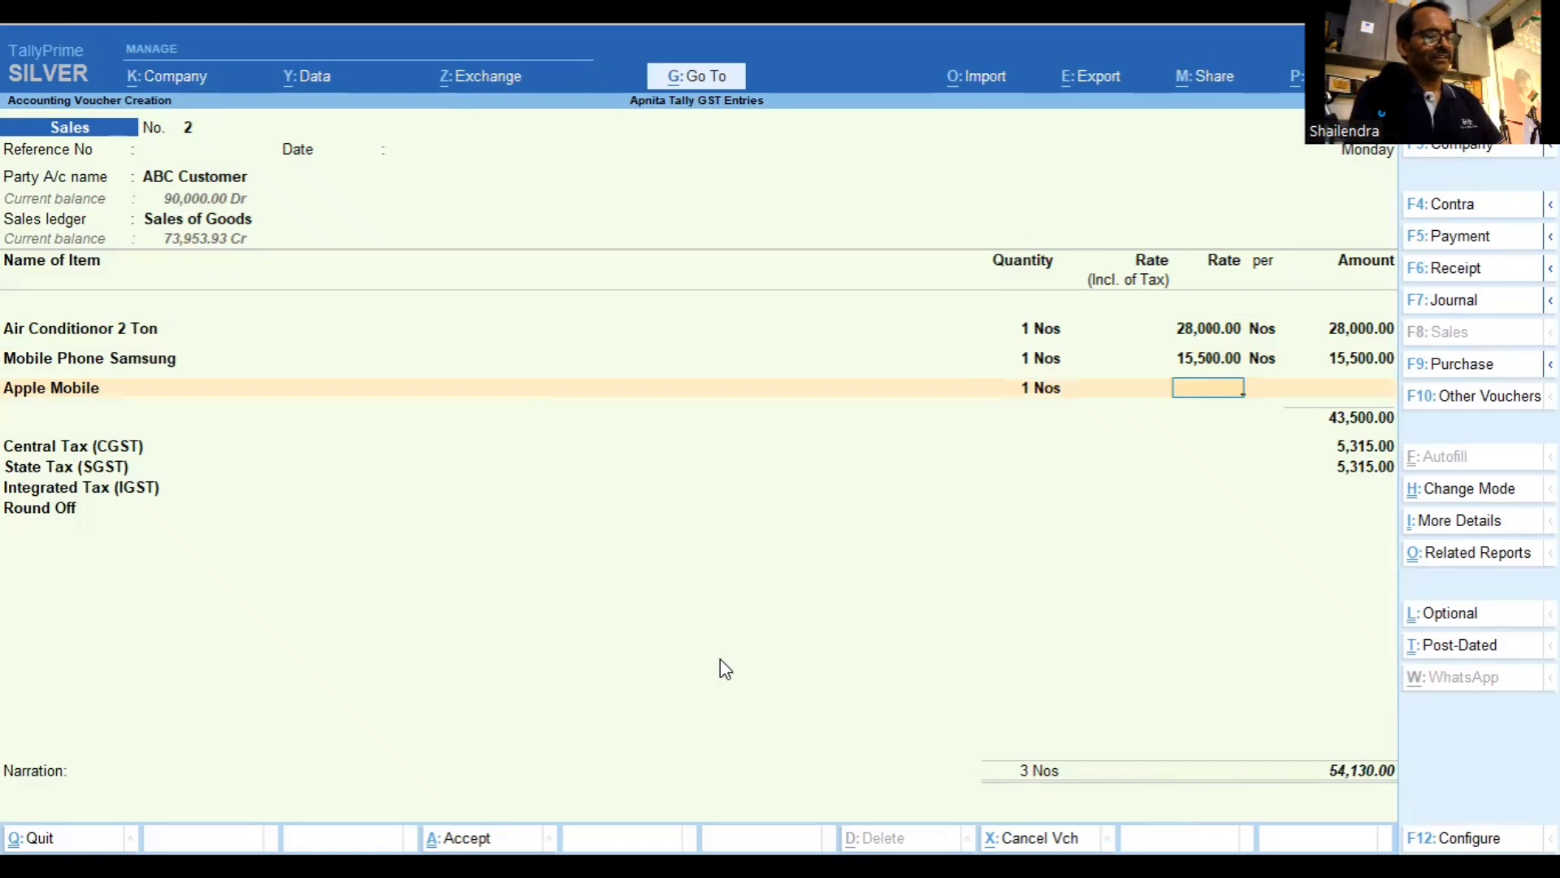
type("55000")
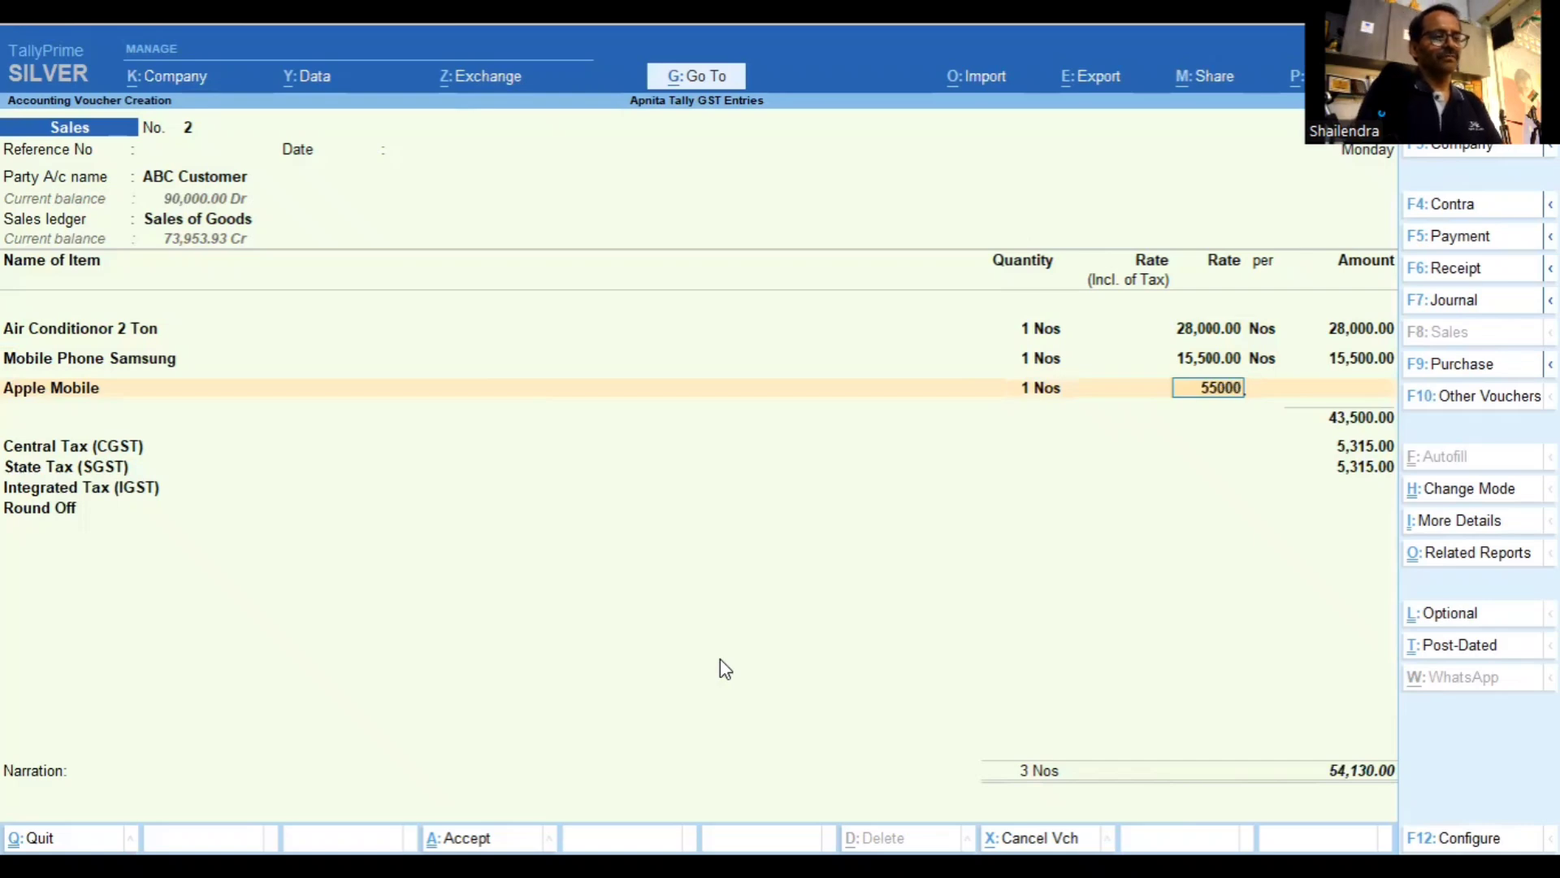
key("Return")
Add one Computer at rate 32,000, bringing the voucher total to 1,62,290.00
key("Return")
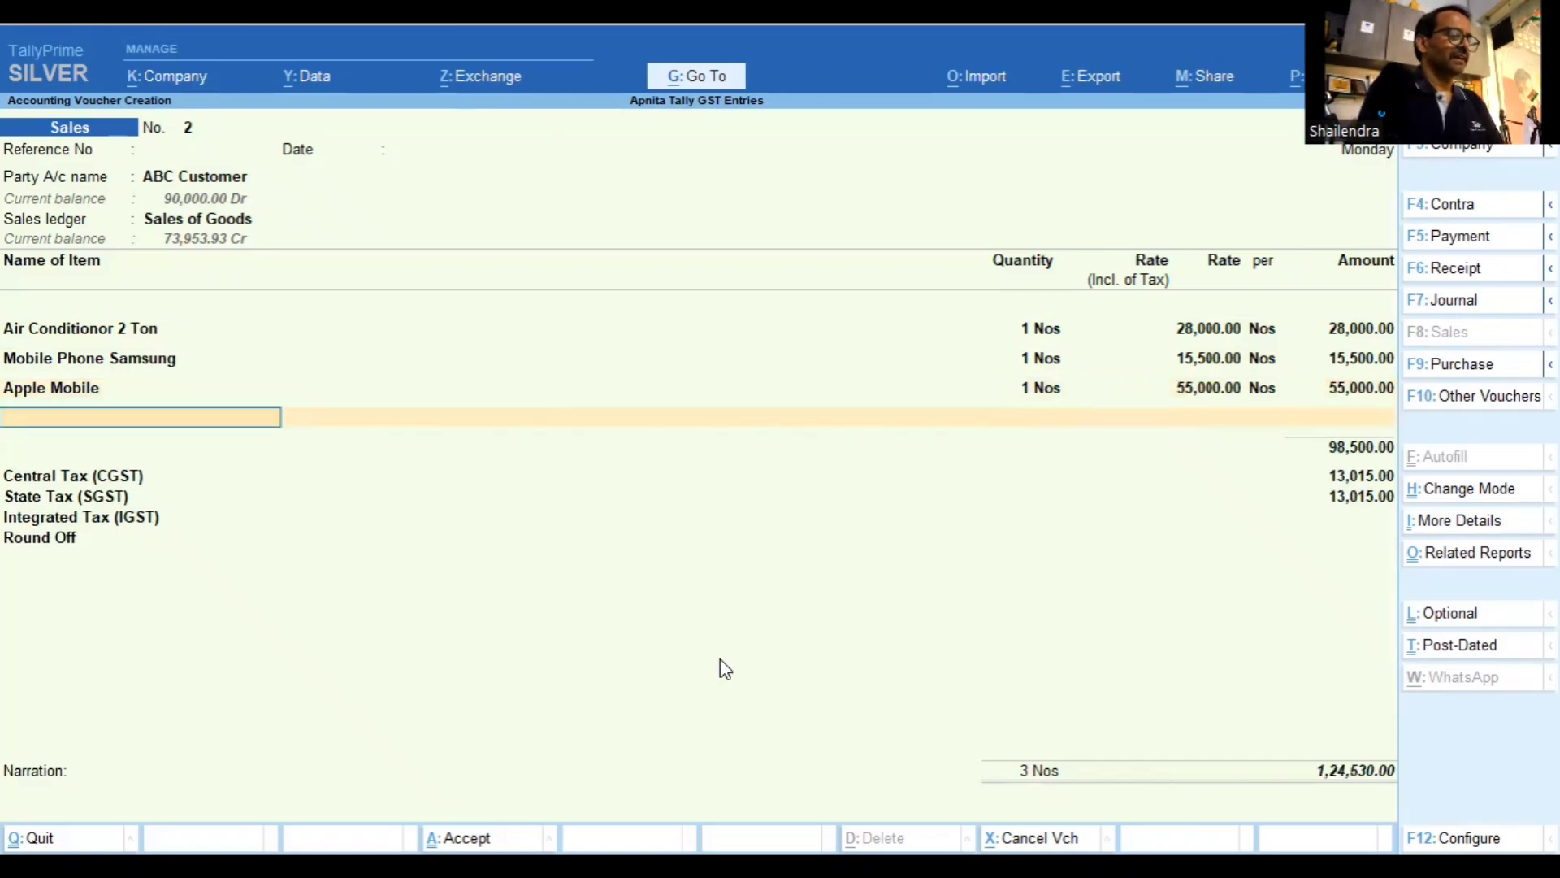
type("comp")
key("Return")
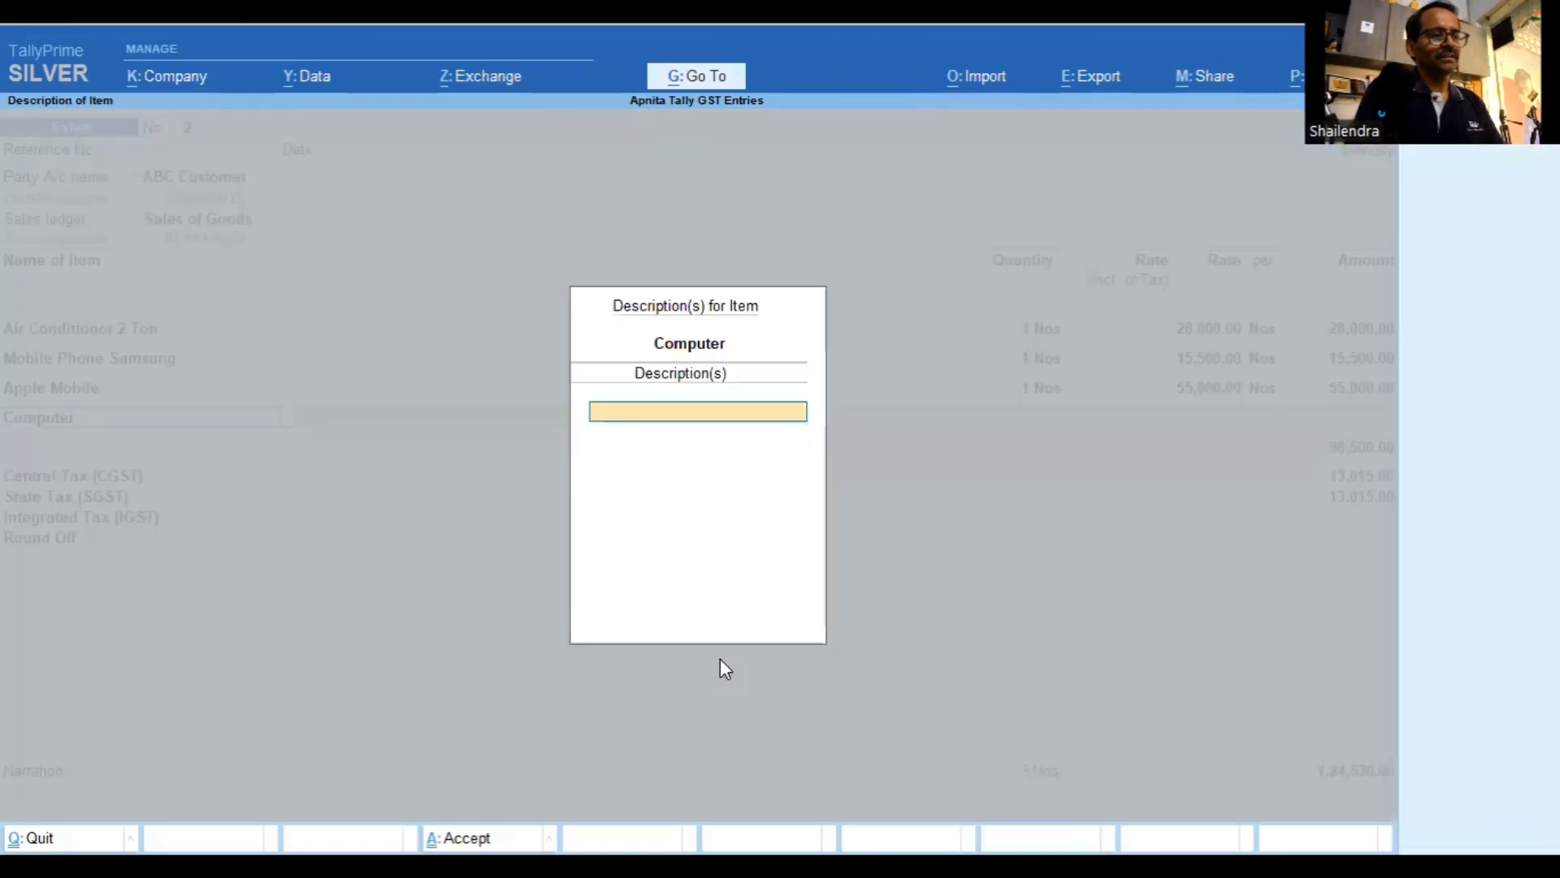
key("Return")
type("1")
key("Return")
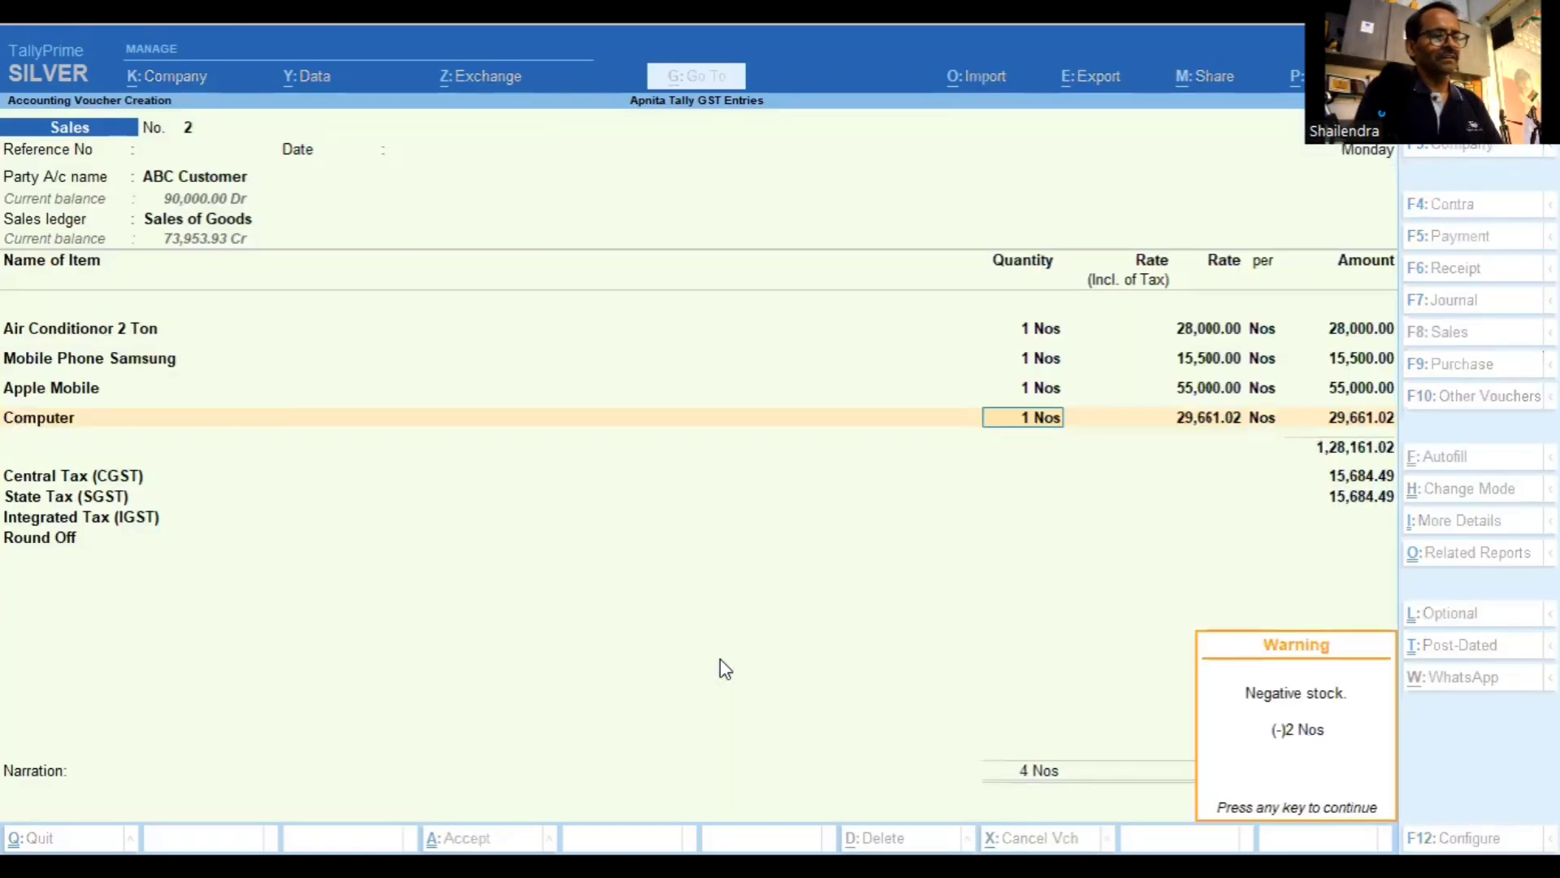
key("Return")
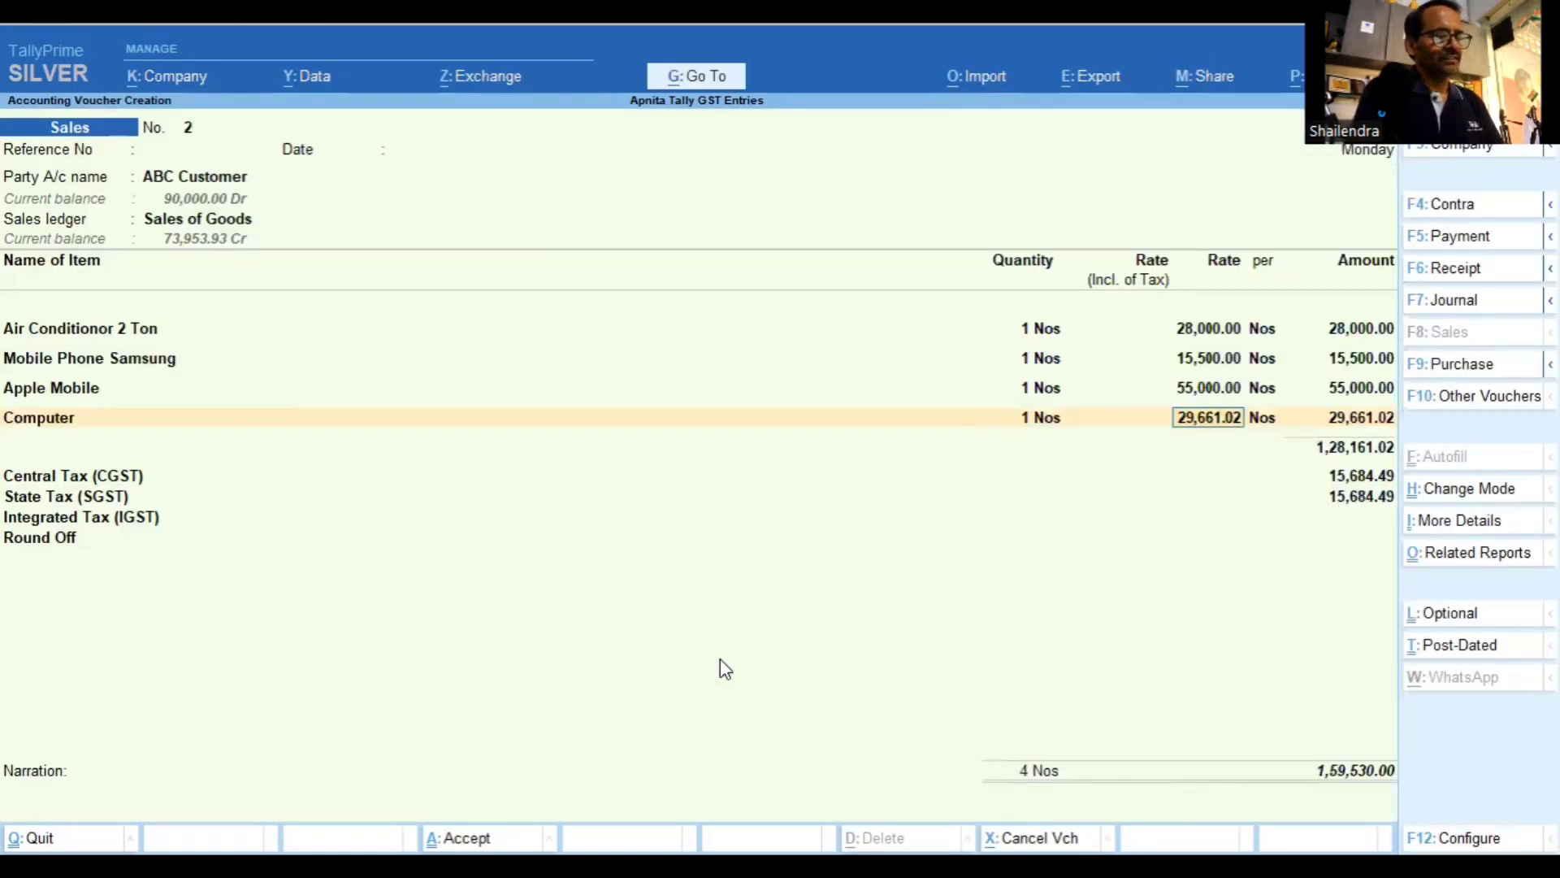
type("32000")
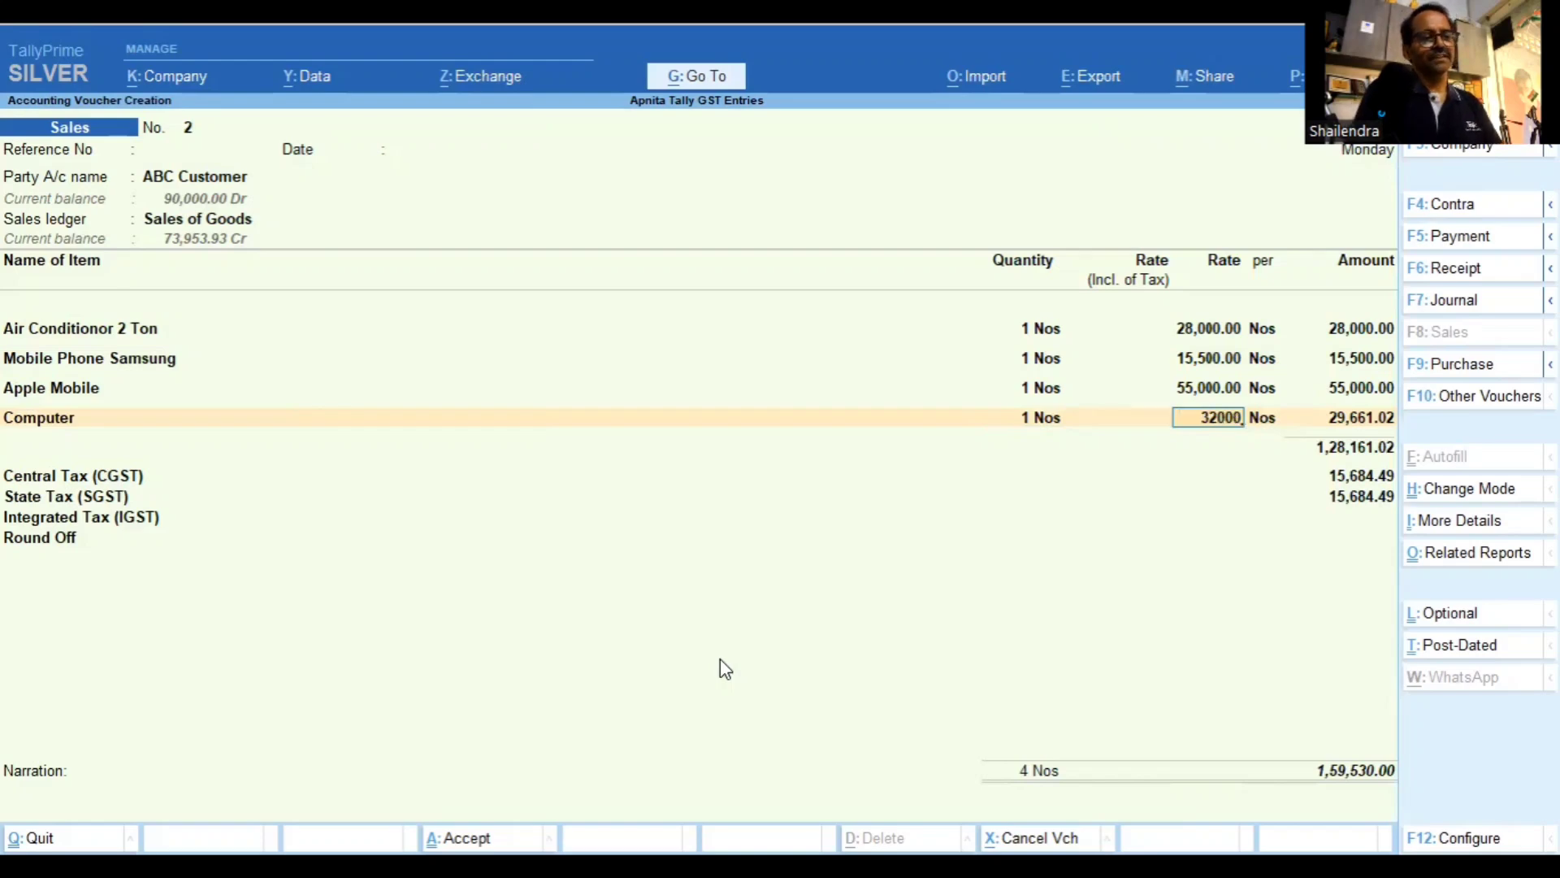
key("Return")
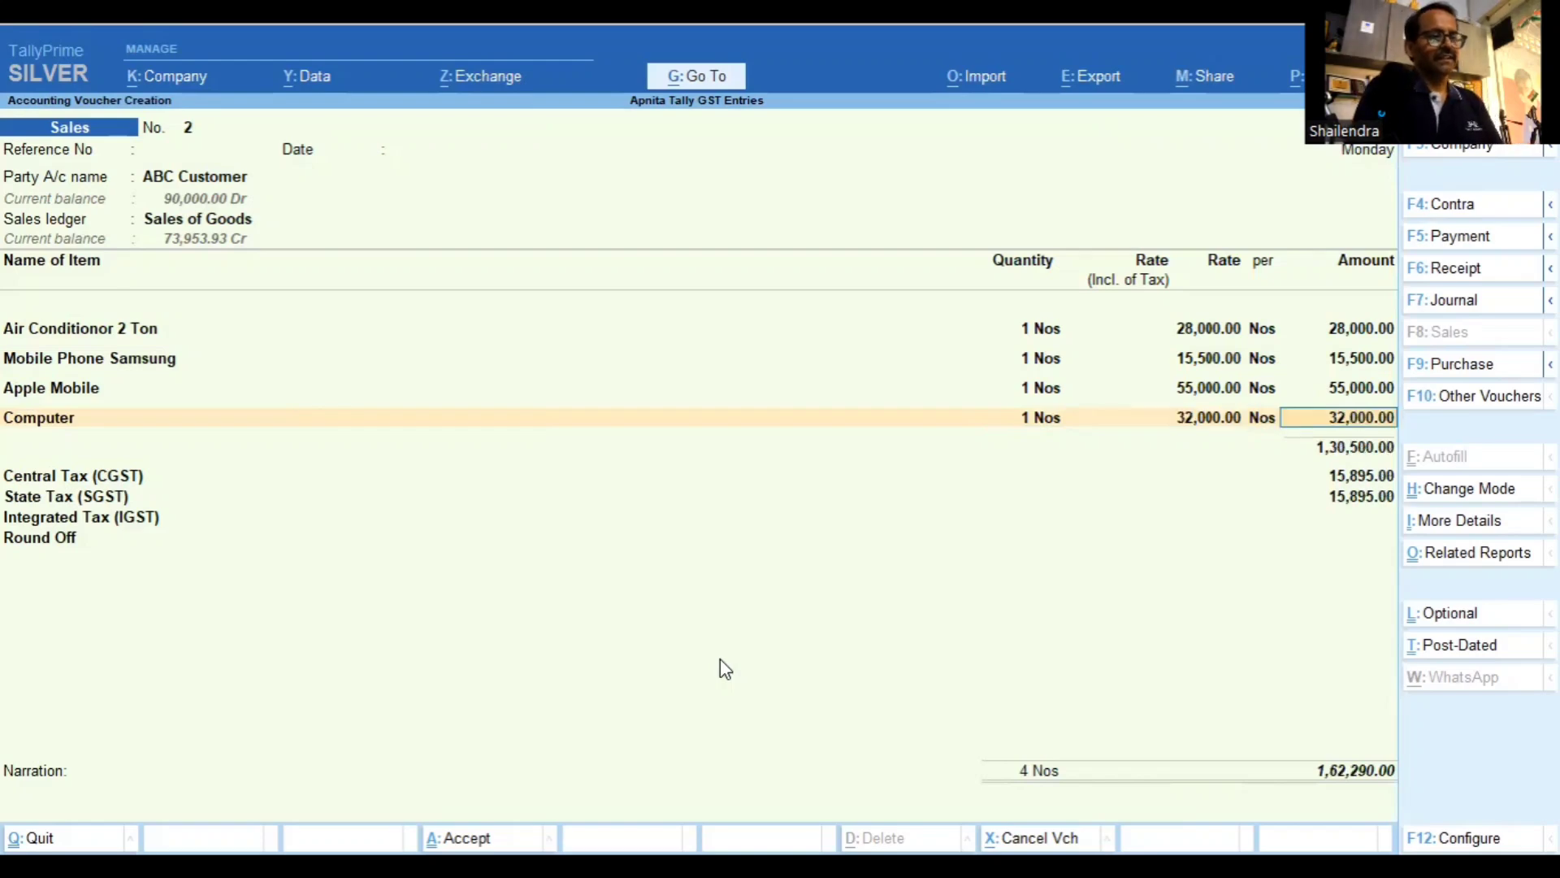
key("Return")
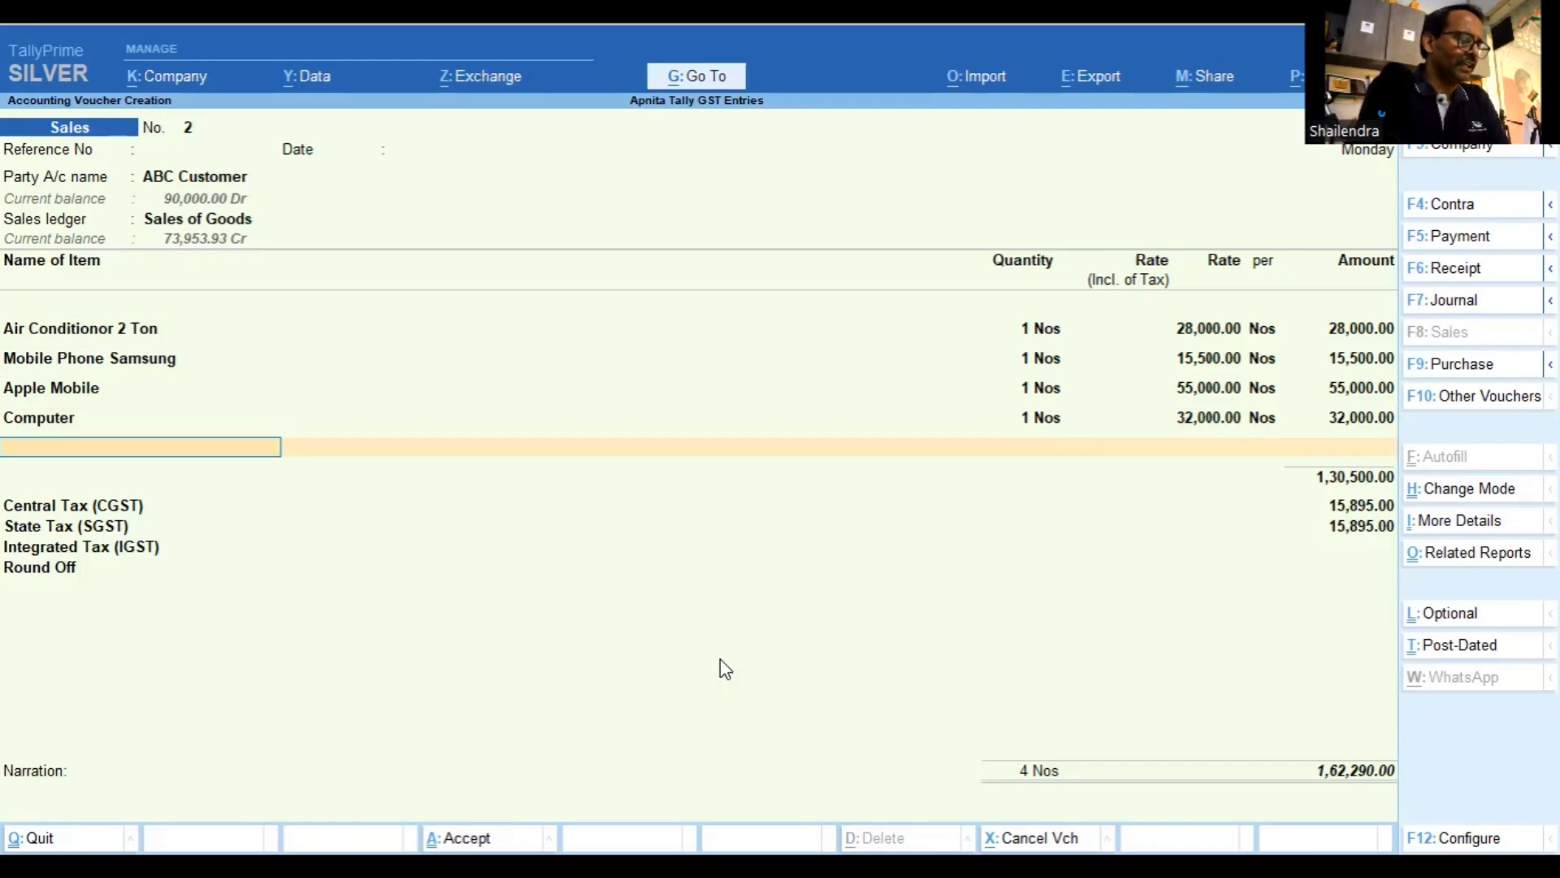
Open the detailed GST tax analysis and review each item's CGST and SGST rows
key("alt")
key("alt+a")
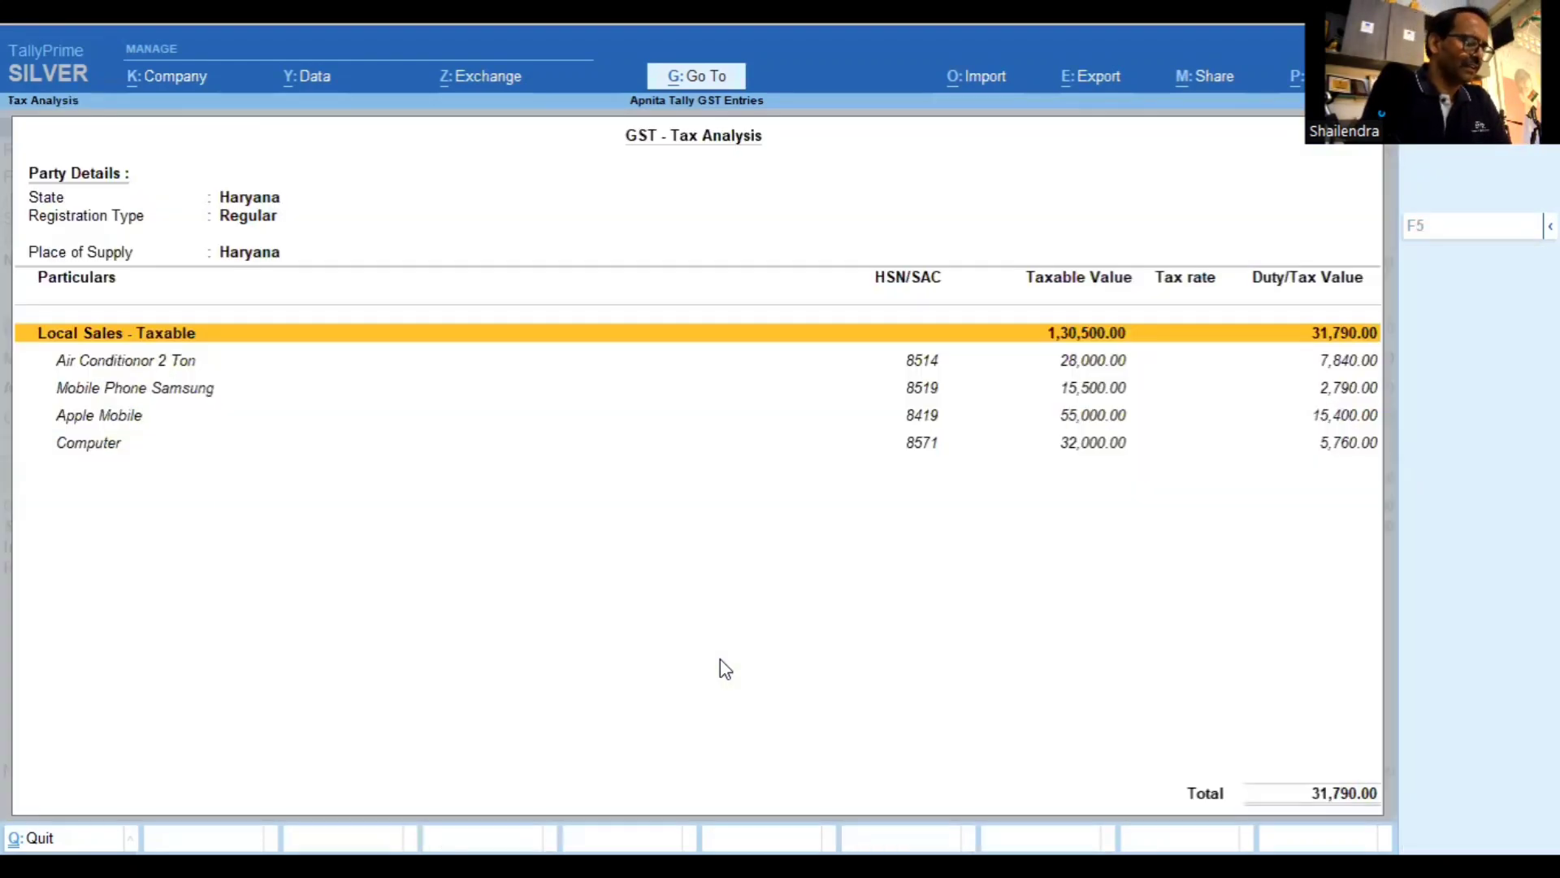
key("alt+F5")
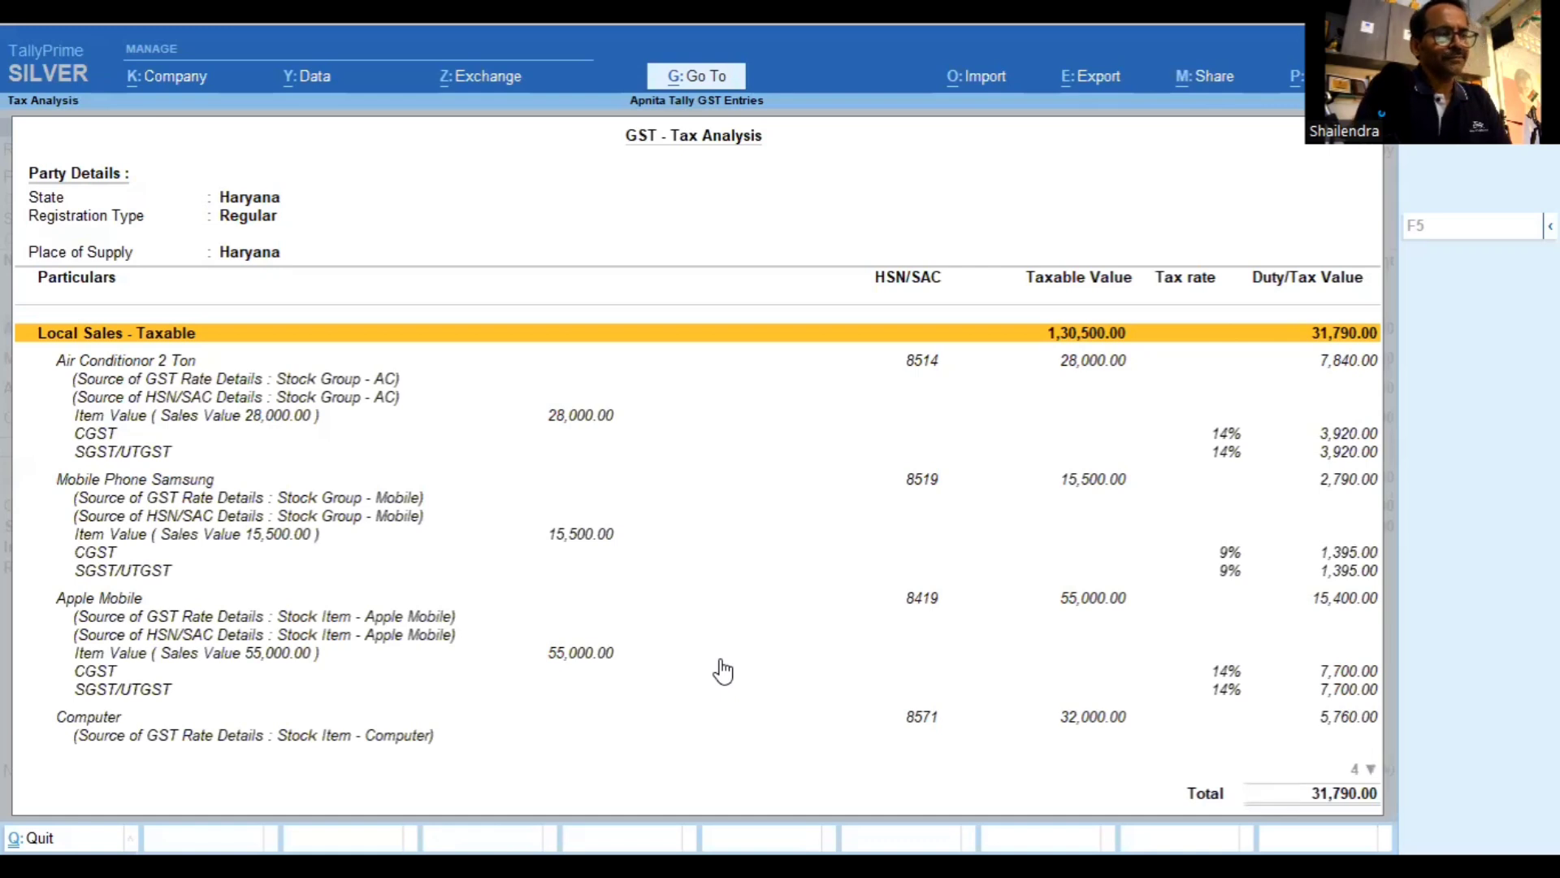
key("Down")
key("Down")
key("Down")
key("Up")
key("Up")
key("Up")
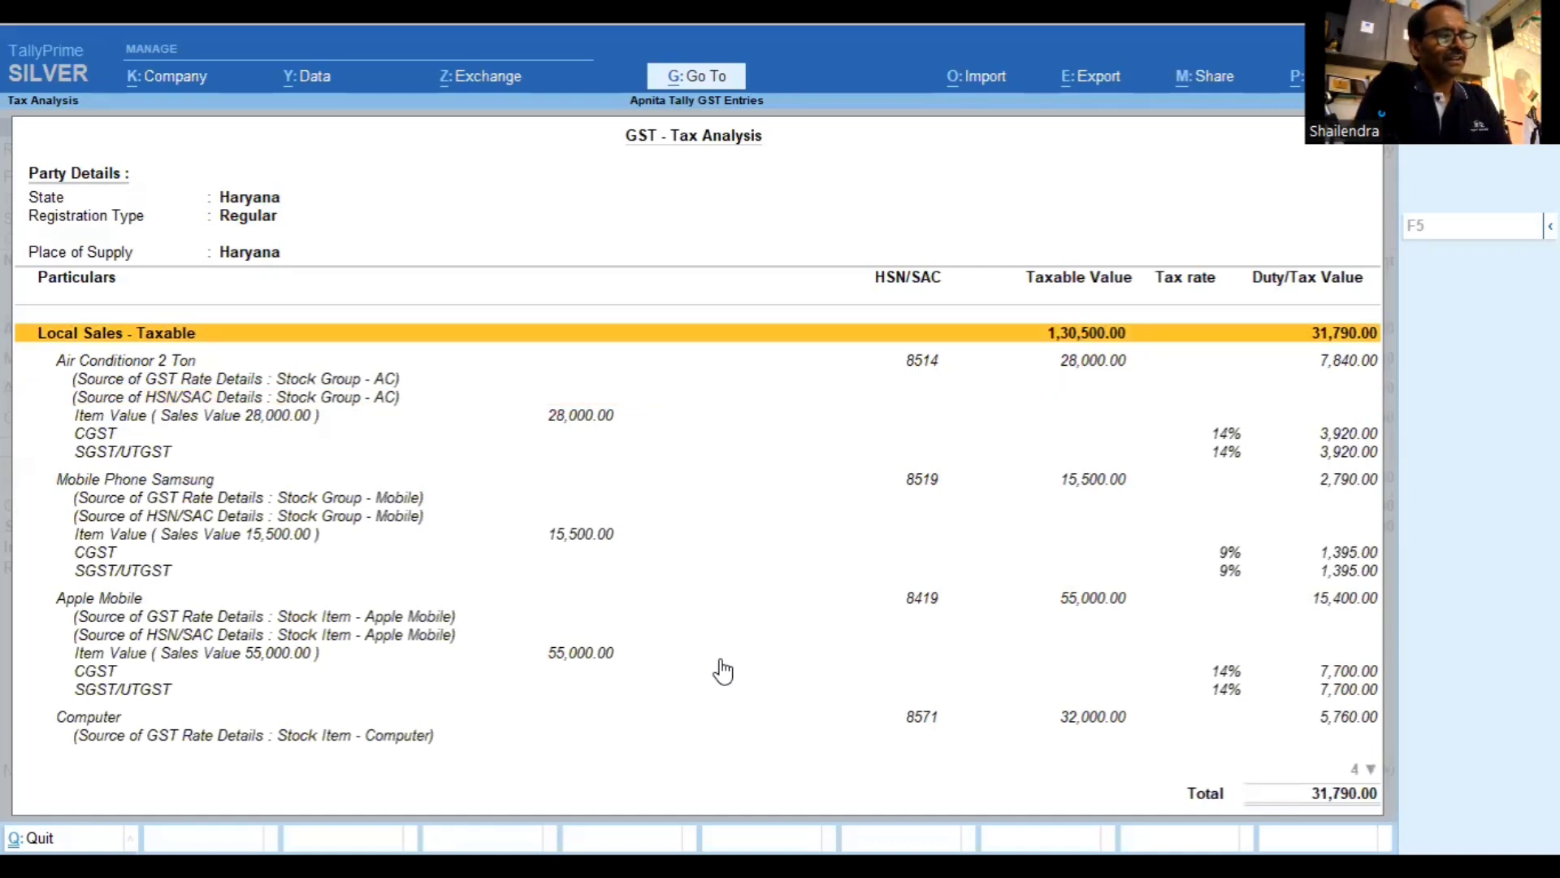
key("Down")
key("Down")
key("Down")
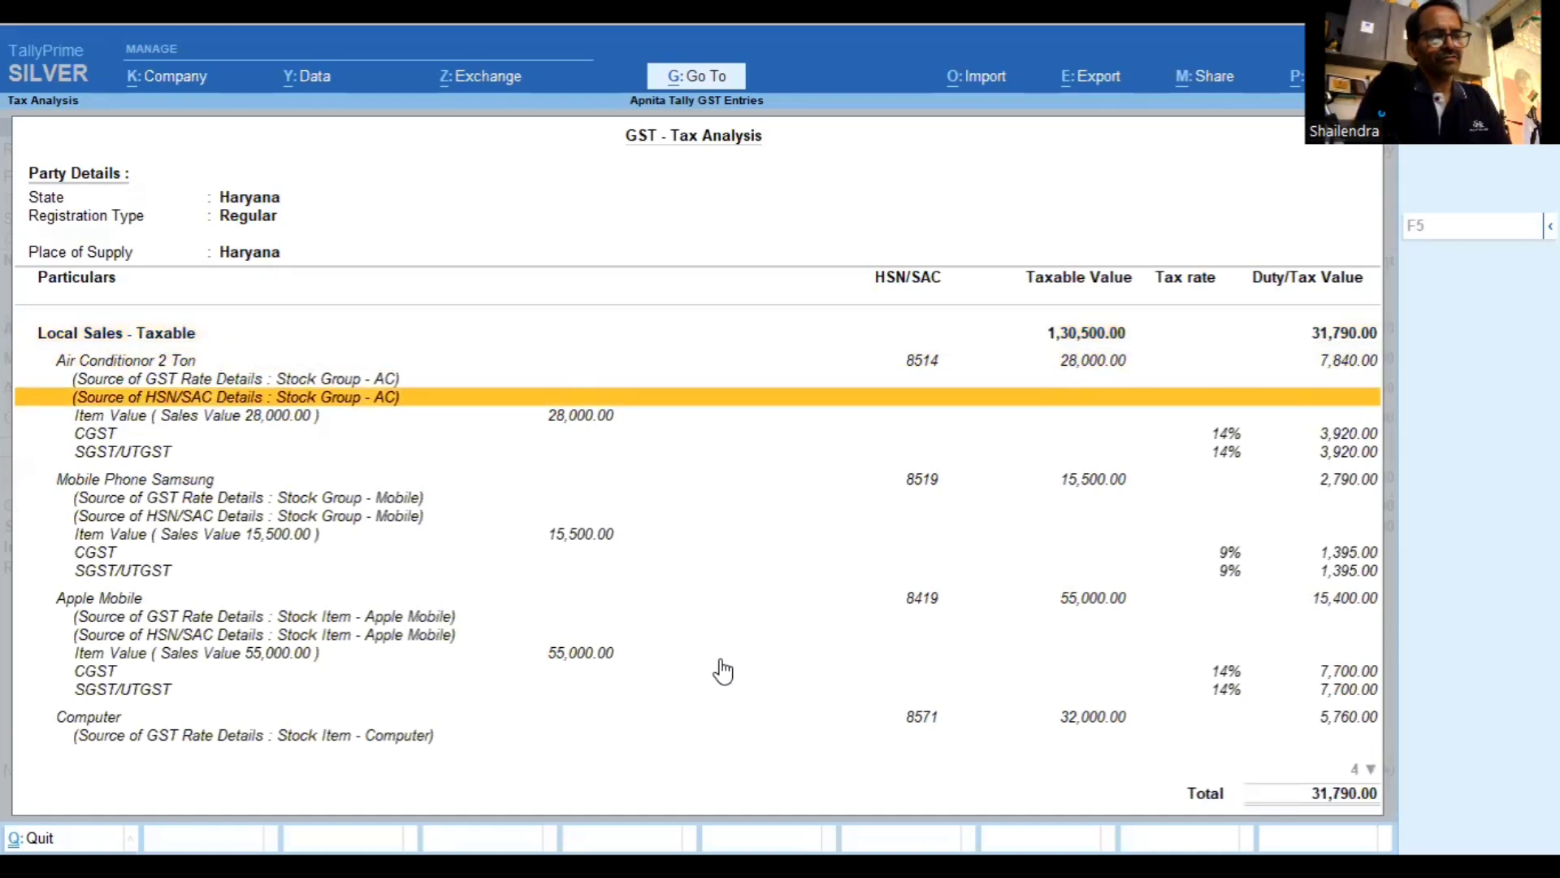
key("Down")
key("Down")
key("Down")
key("Down")
key("Down")
key("Down")
key("Down")
key("Down")
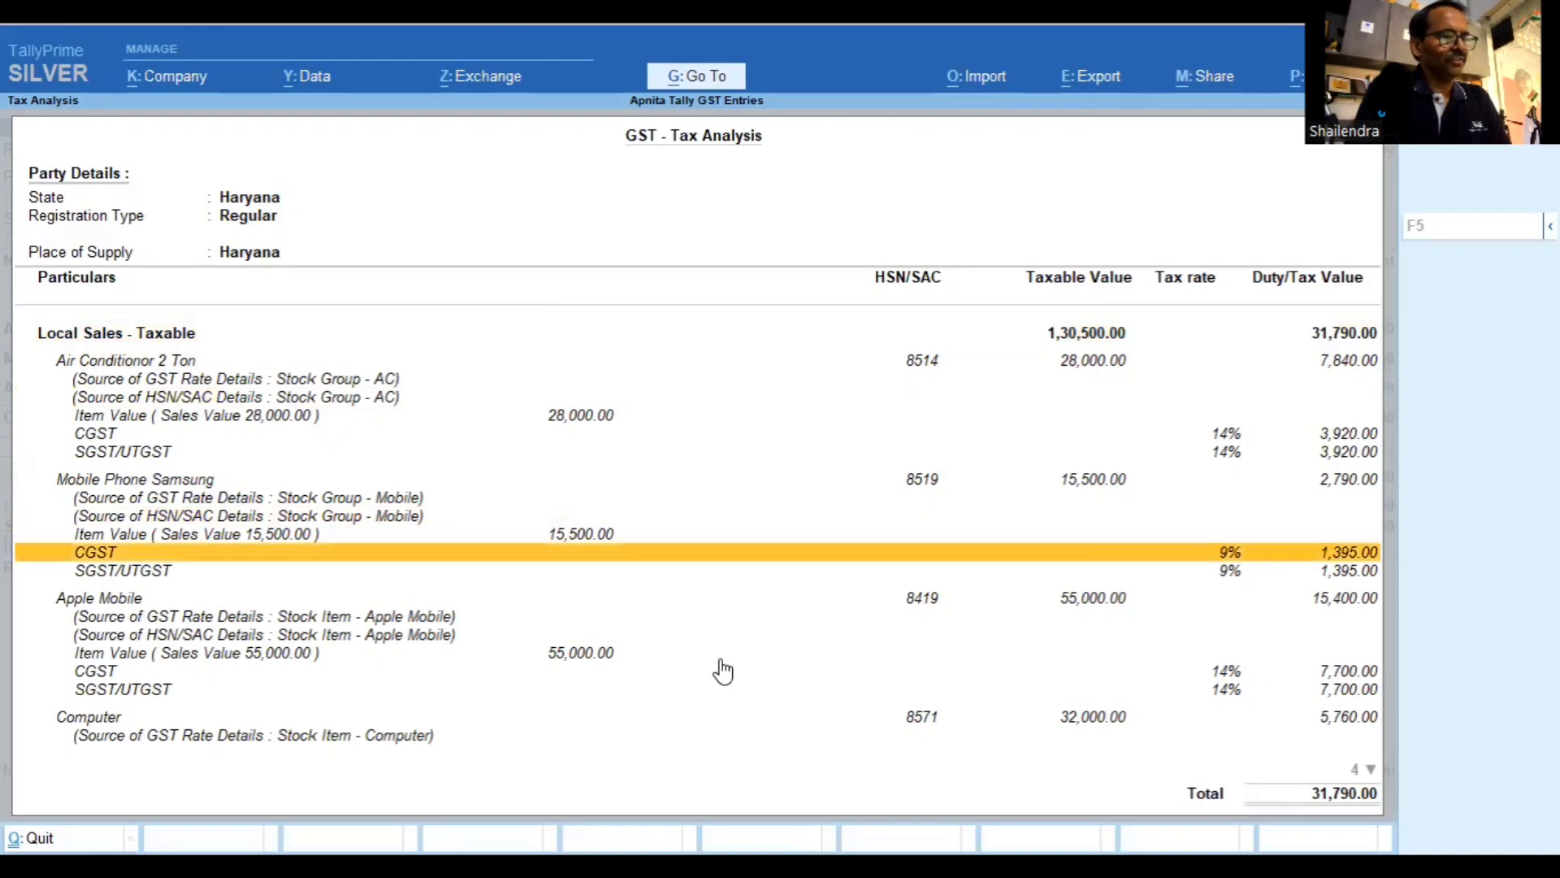
key("Down")
key("Down")
key("Down")
key("Down")
key("Down")
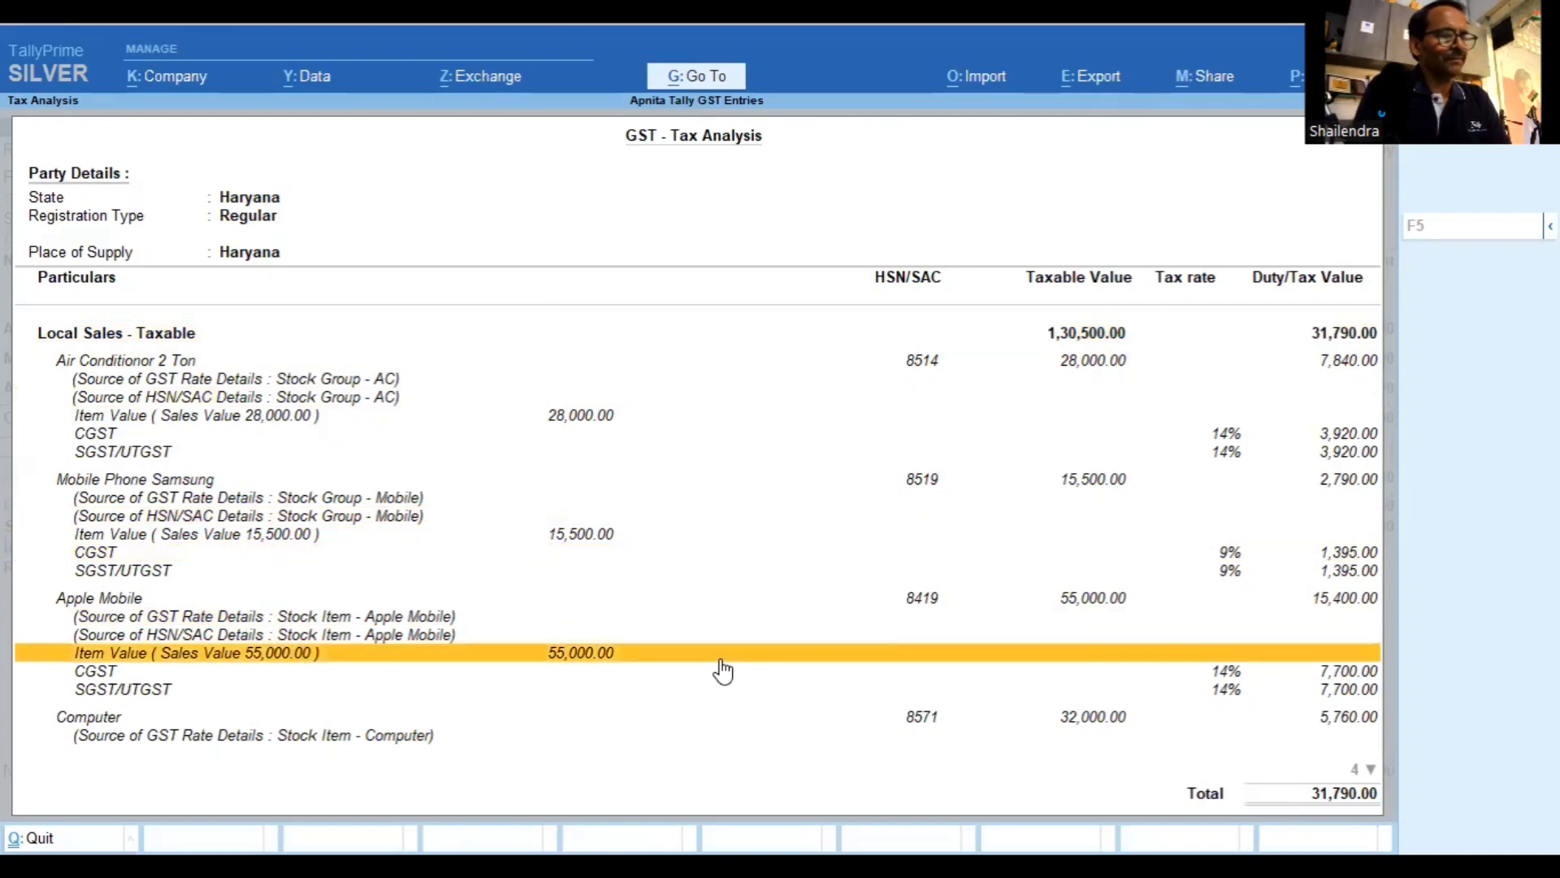
key("Down")
key("Down")
key("Down")
key("Down")
key("Down")
key("Down")
key("Down")
key("Down")
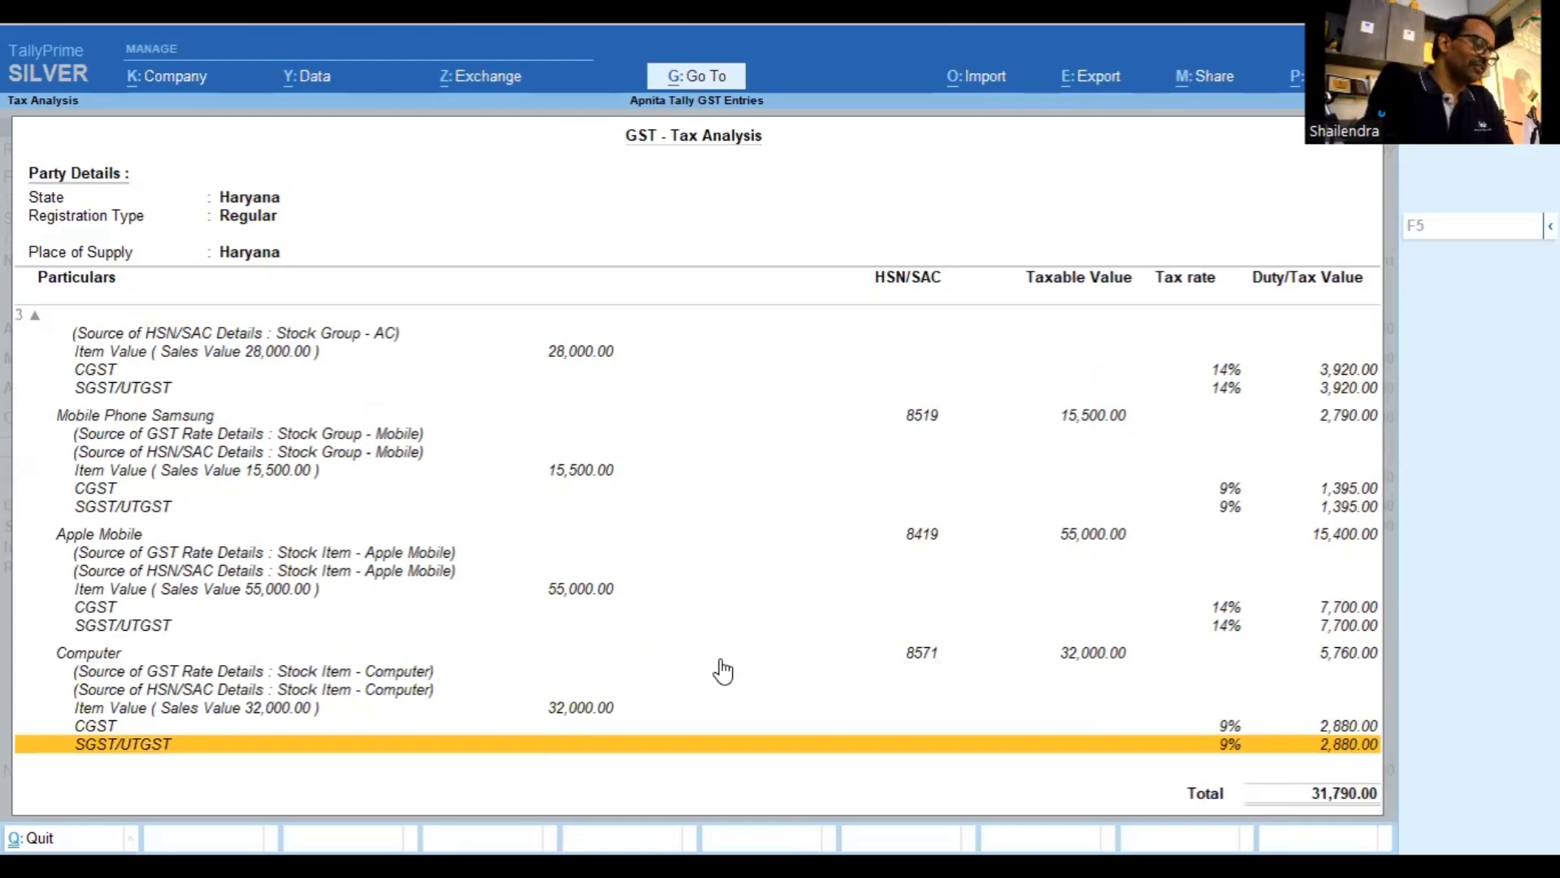
Close the tax analysis and go past the CGST, SGST, IGST and Round Off rows
key("Escape")
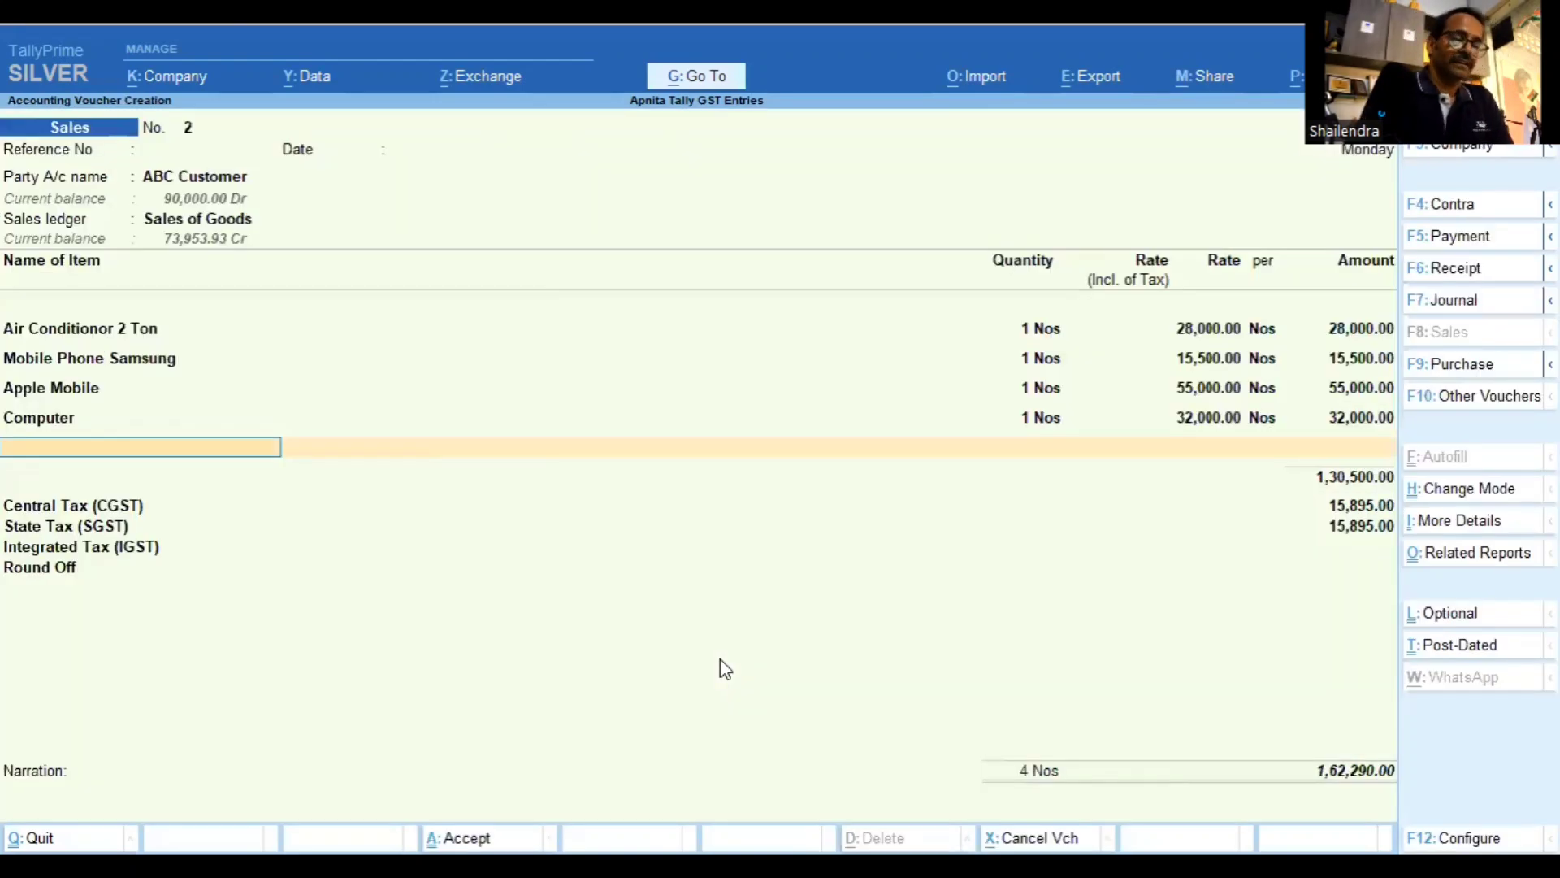
key("Return")
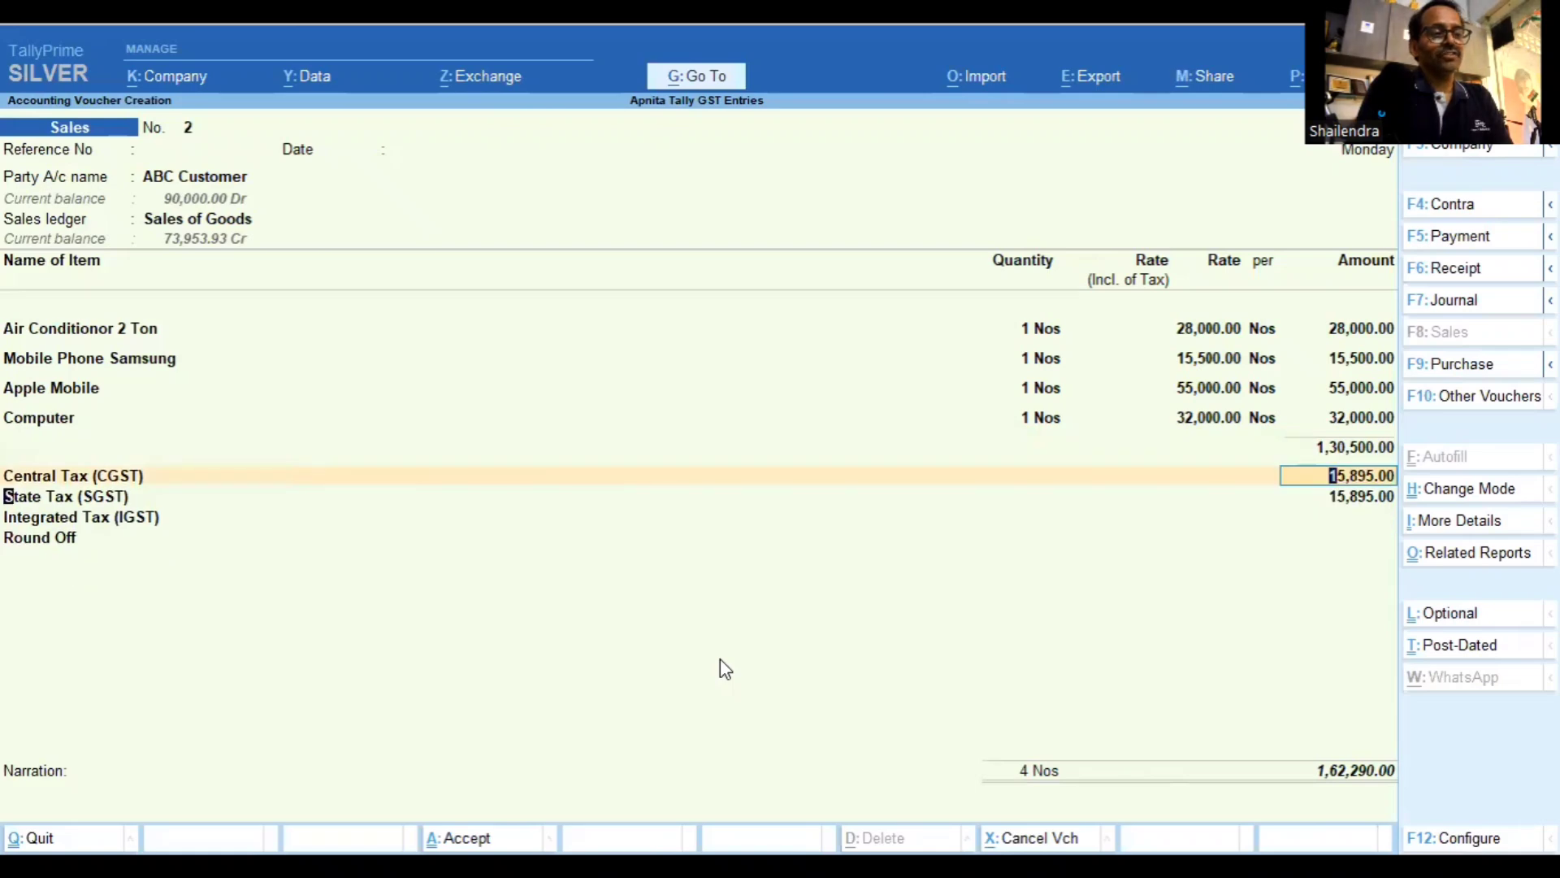
key("Return")
key("Return")
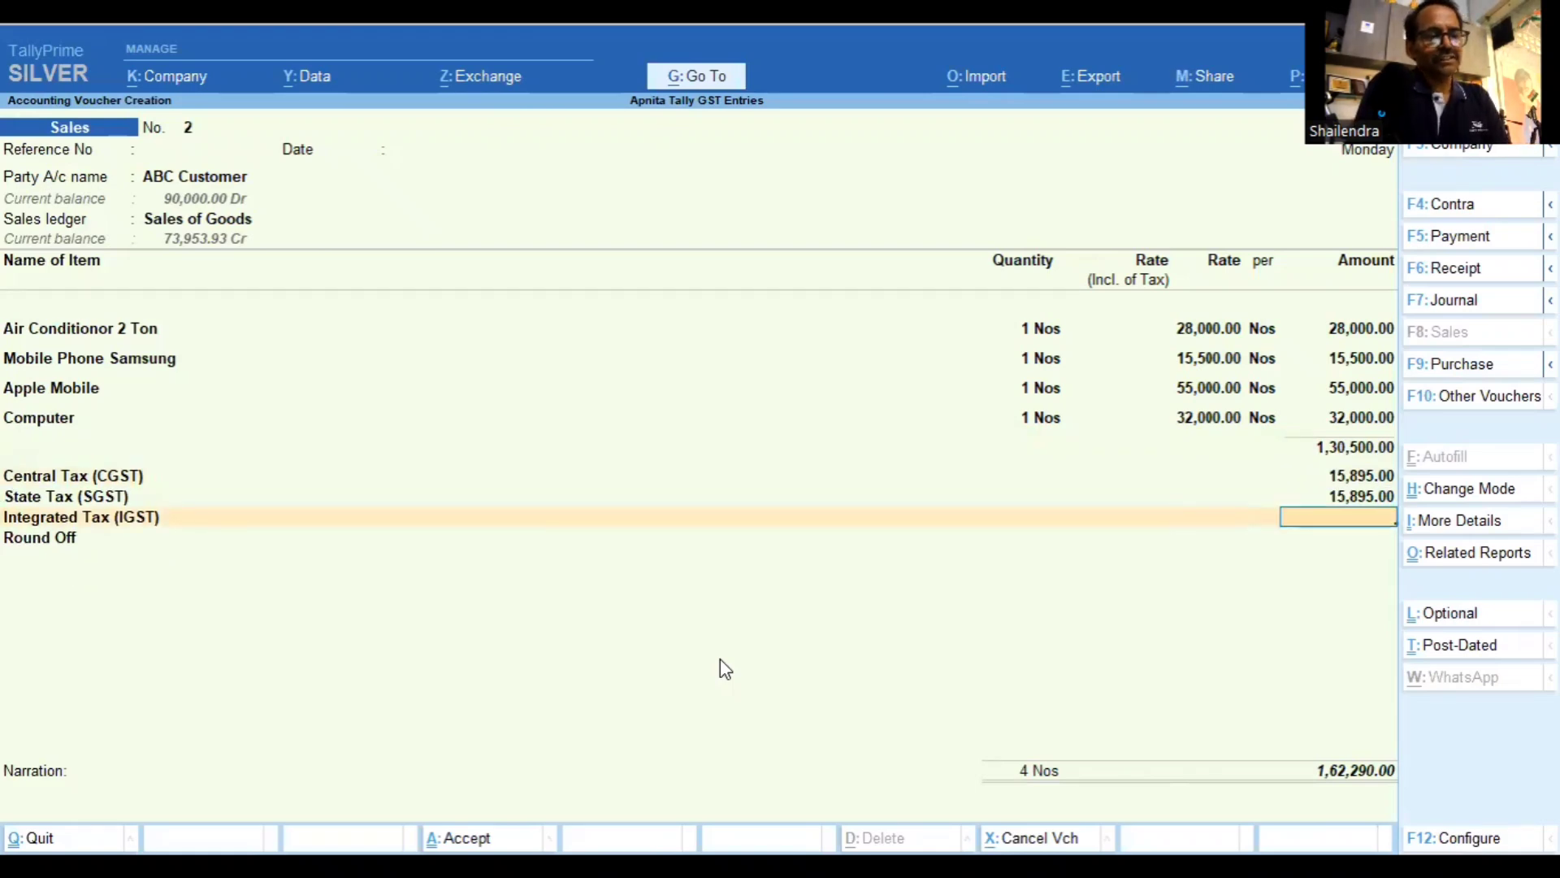
key("Return")
key("Return")
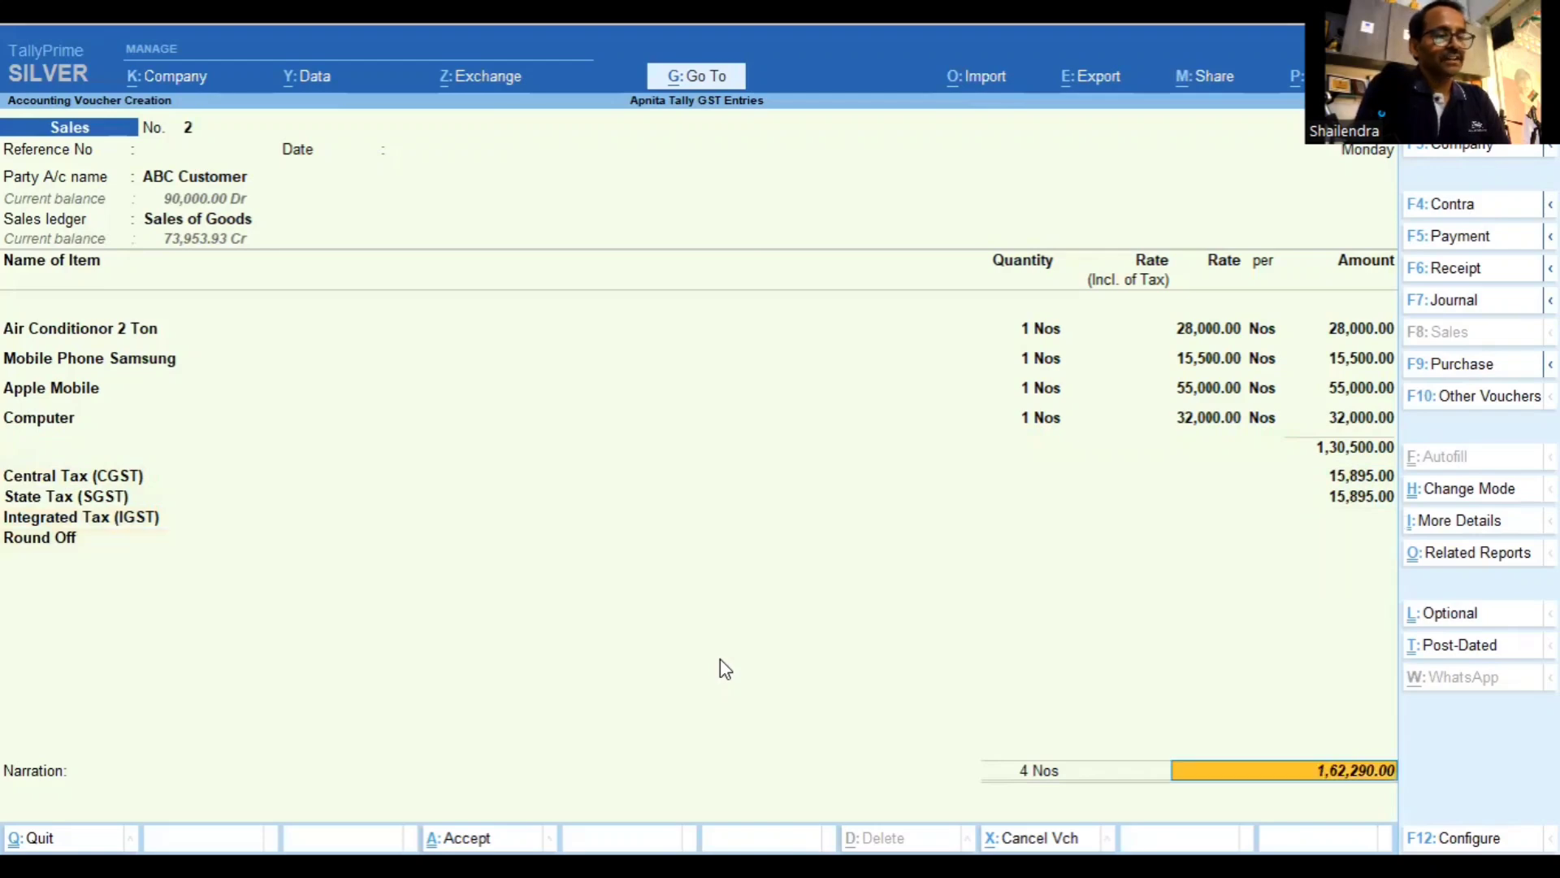
key("Return")
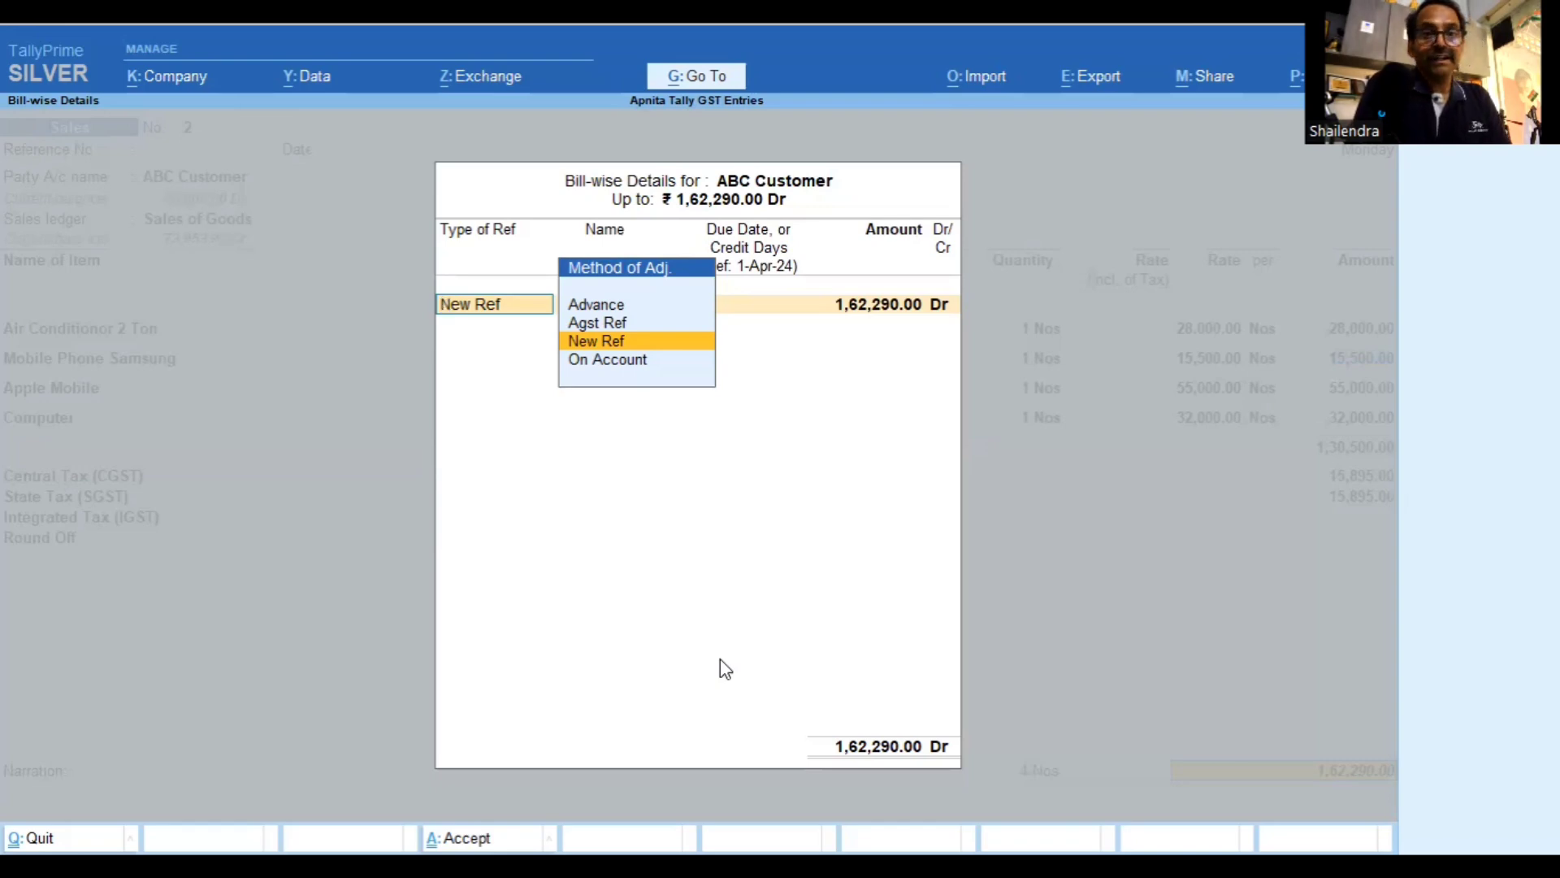
Record 1,62,290.00 as New Ref '2' (Dr) and confirm saving the voucher
key("Return")
key("Return")
key("Return")
key("Return")
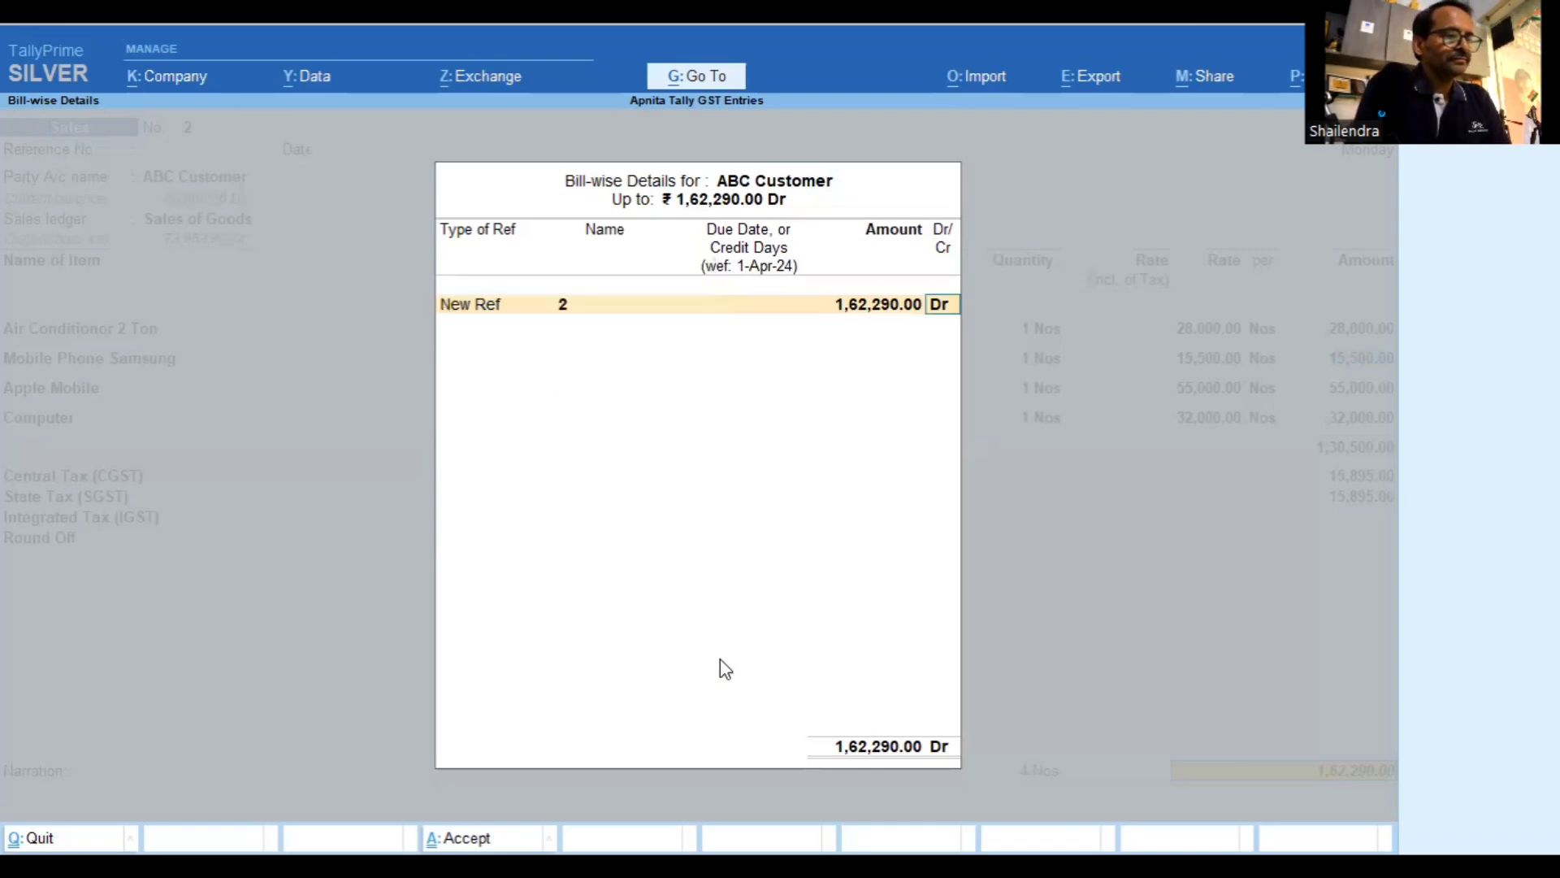
key("Return")
key("Return")
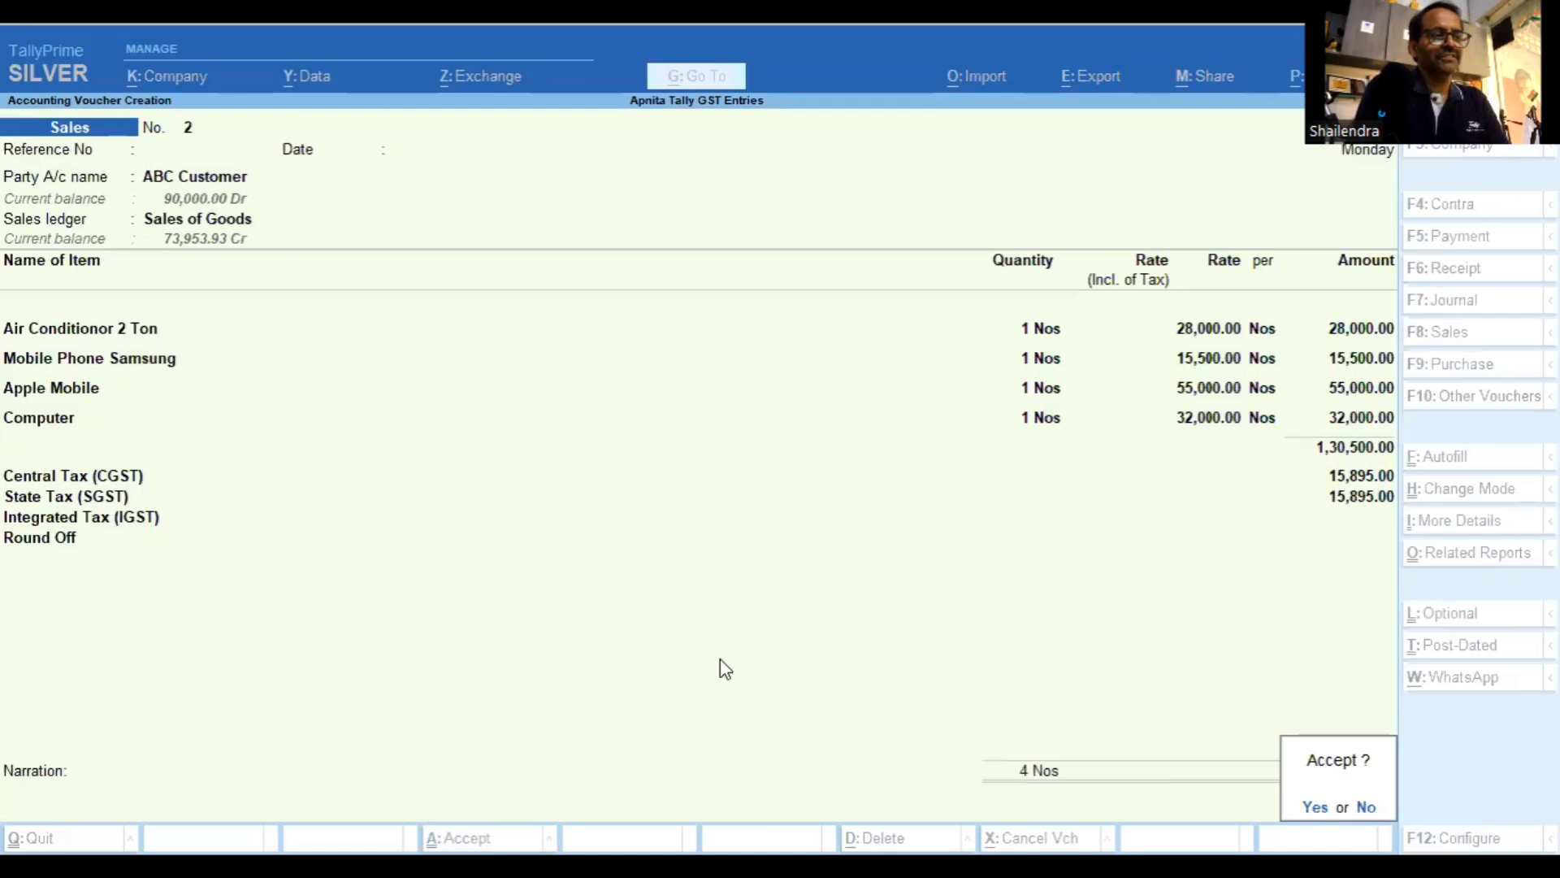
key("Return")
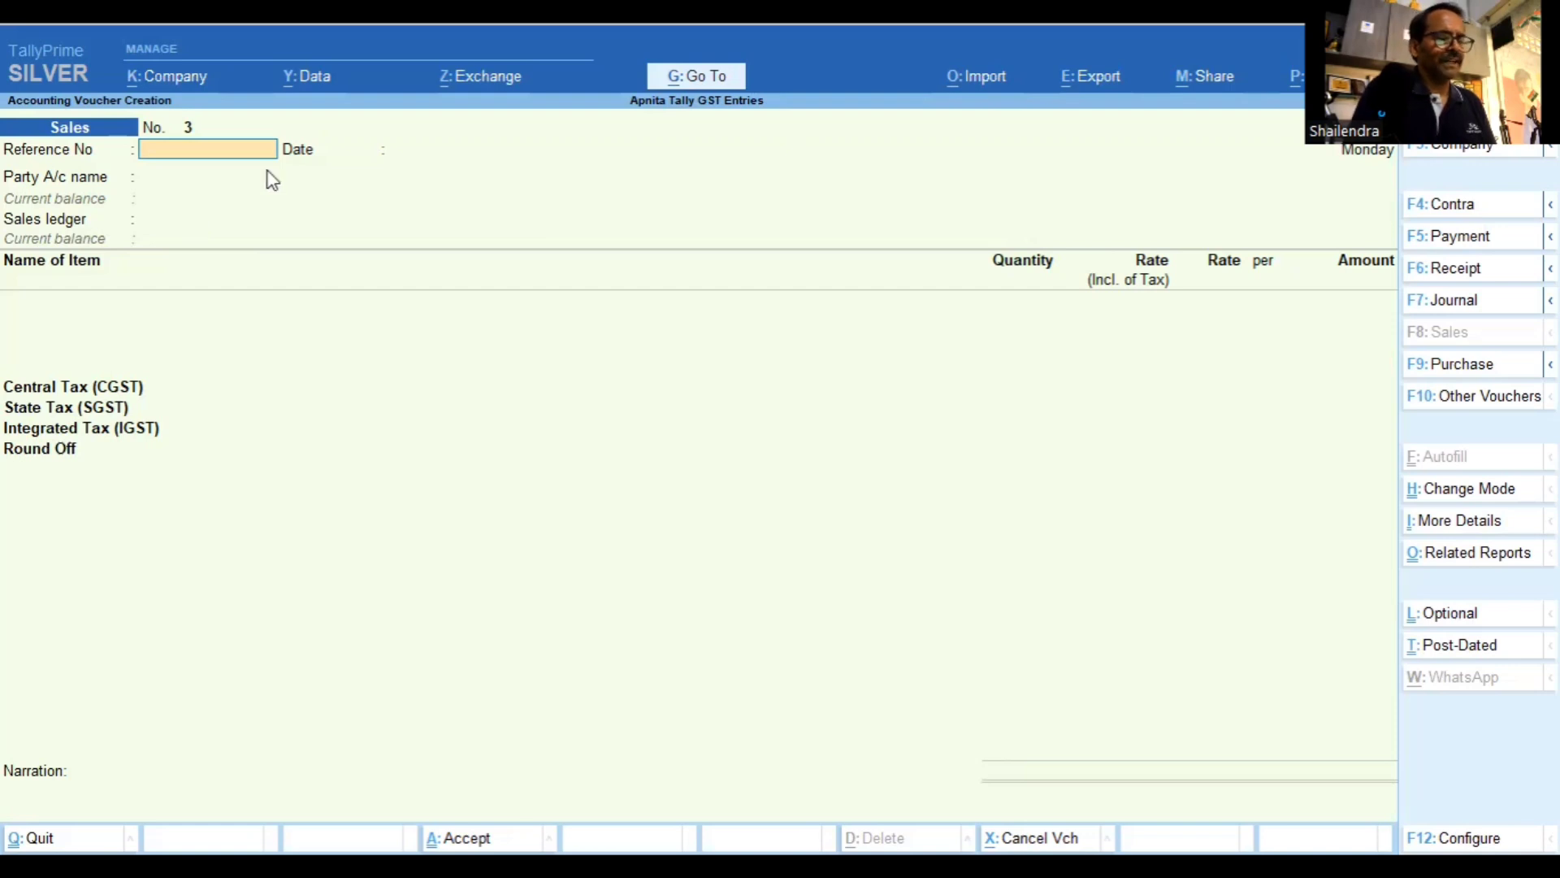
Date the new Sales voucher 2-Apr-24 and give it reference number 2
key("F2")
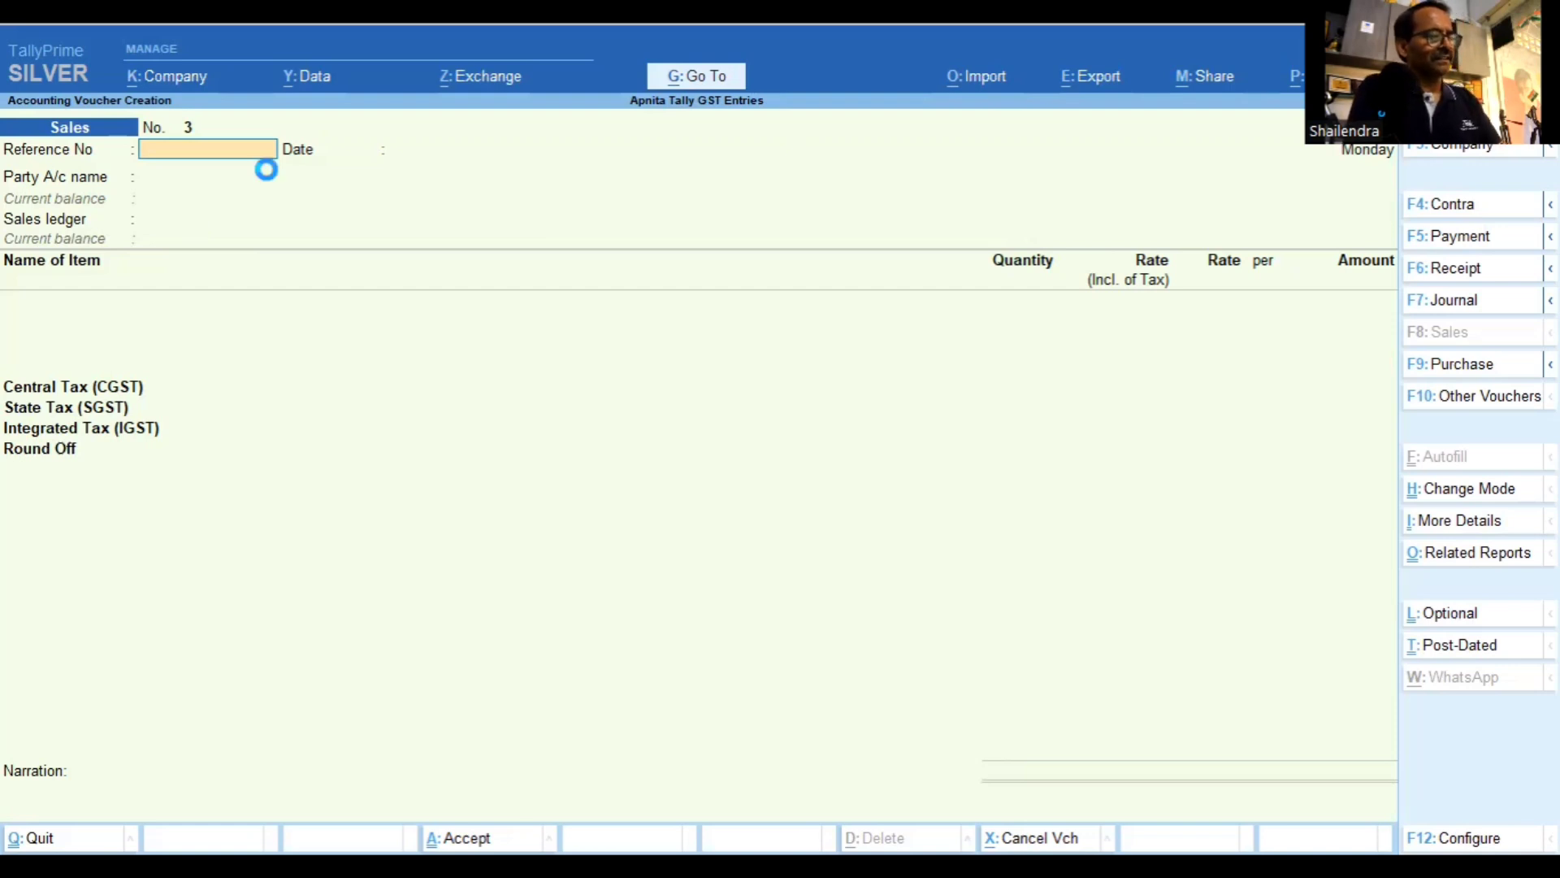
key("Return")
type("2")
key("Return")
key("Return")
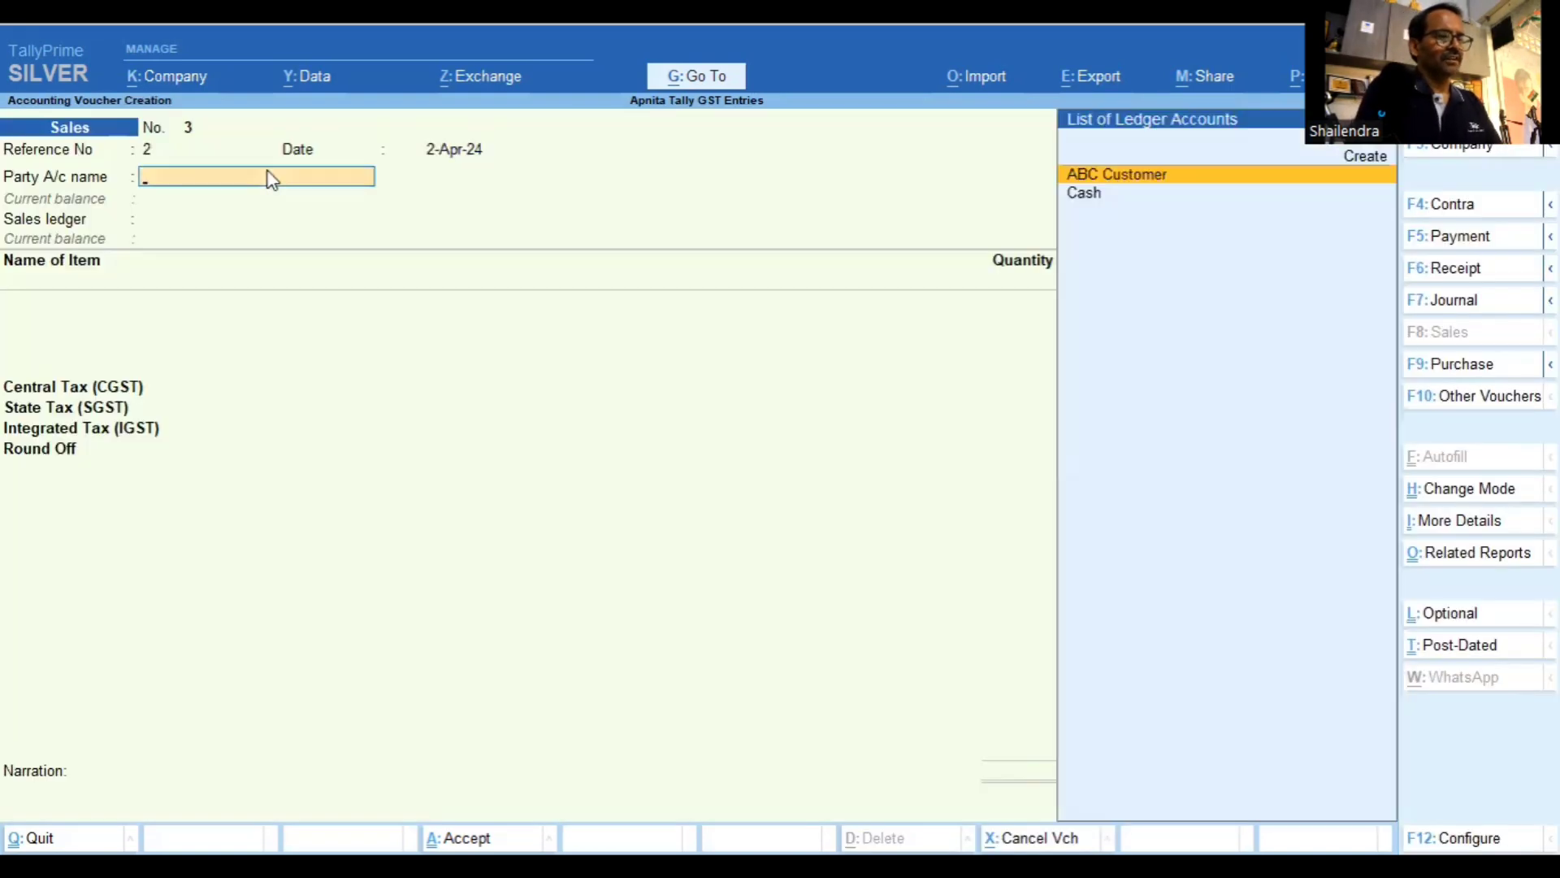
Create a new ledger named 'Super computer' under the Sundry Debtors group
key("ctrl")
key("alt+c")
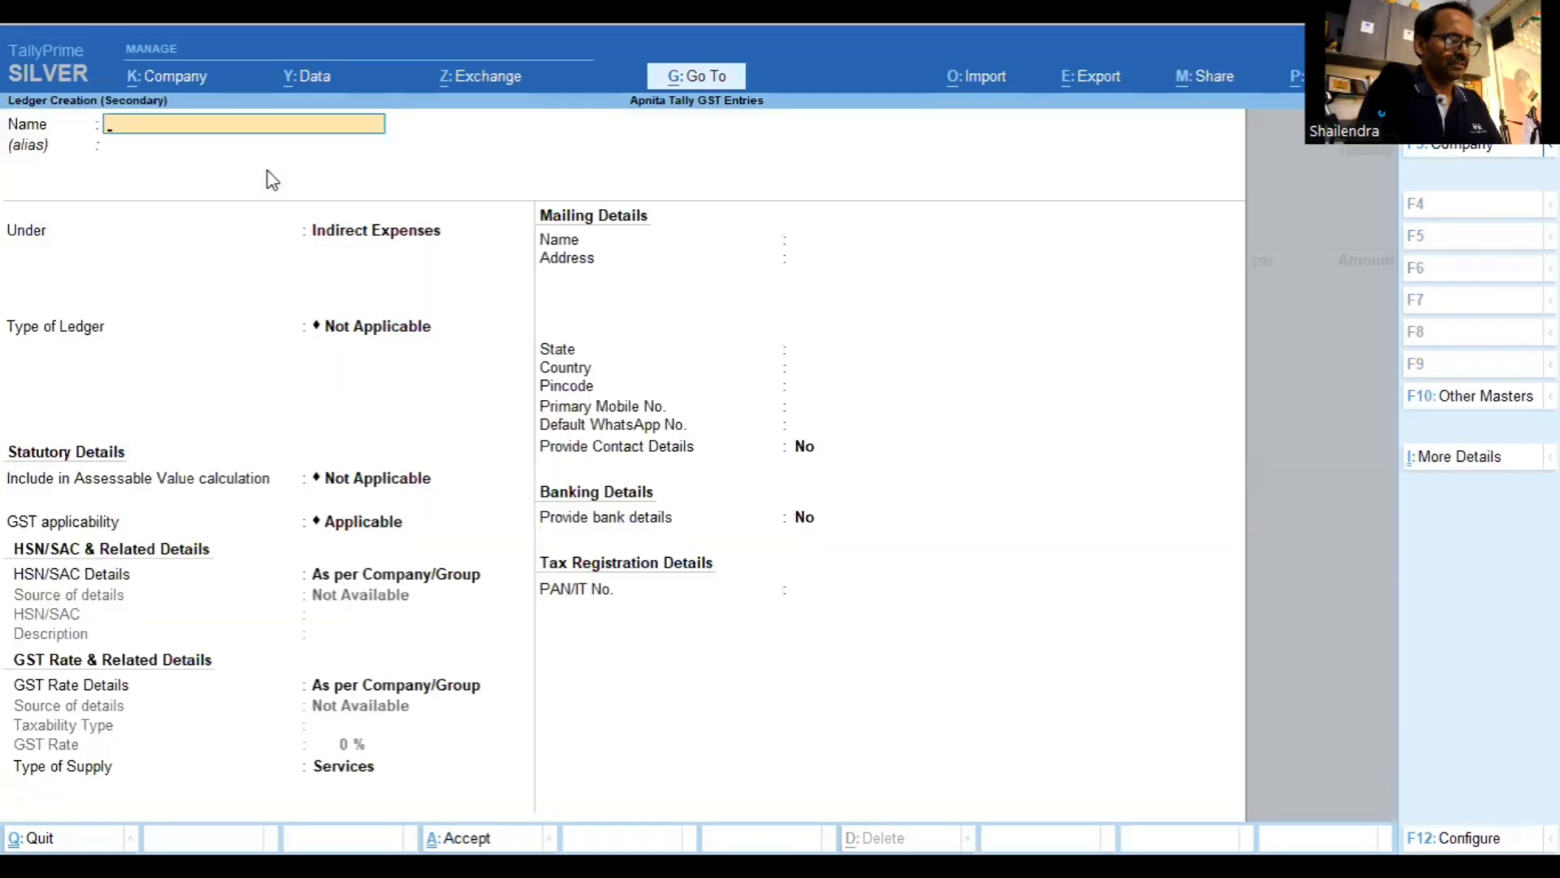
type("Super c")
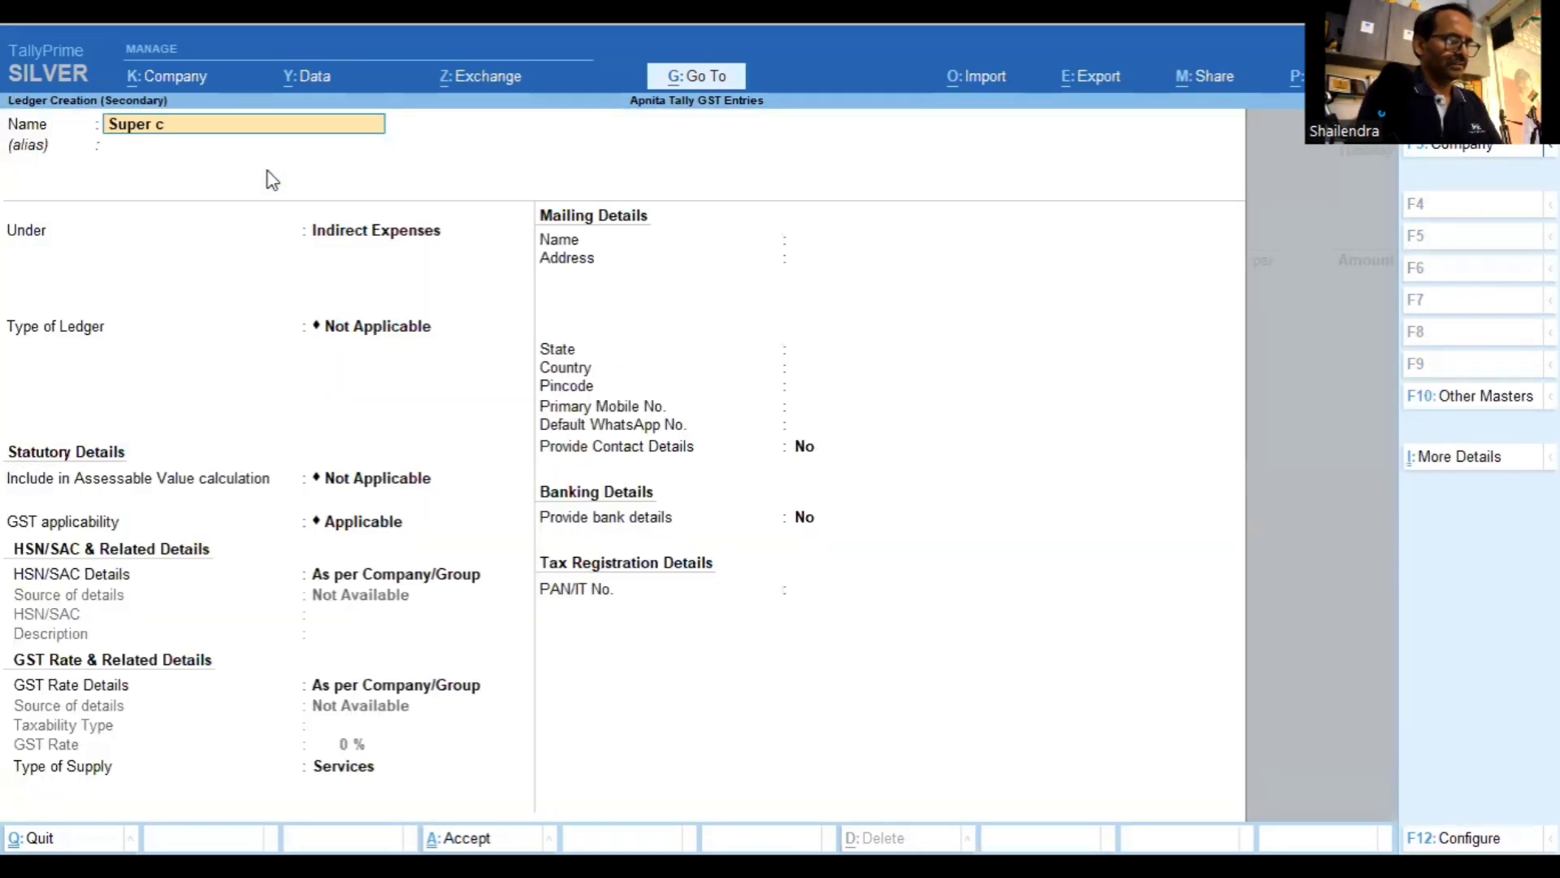
type("omputer")
key("Return")
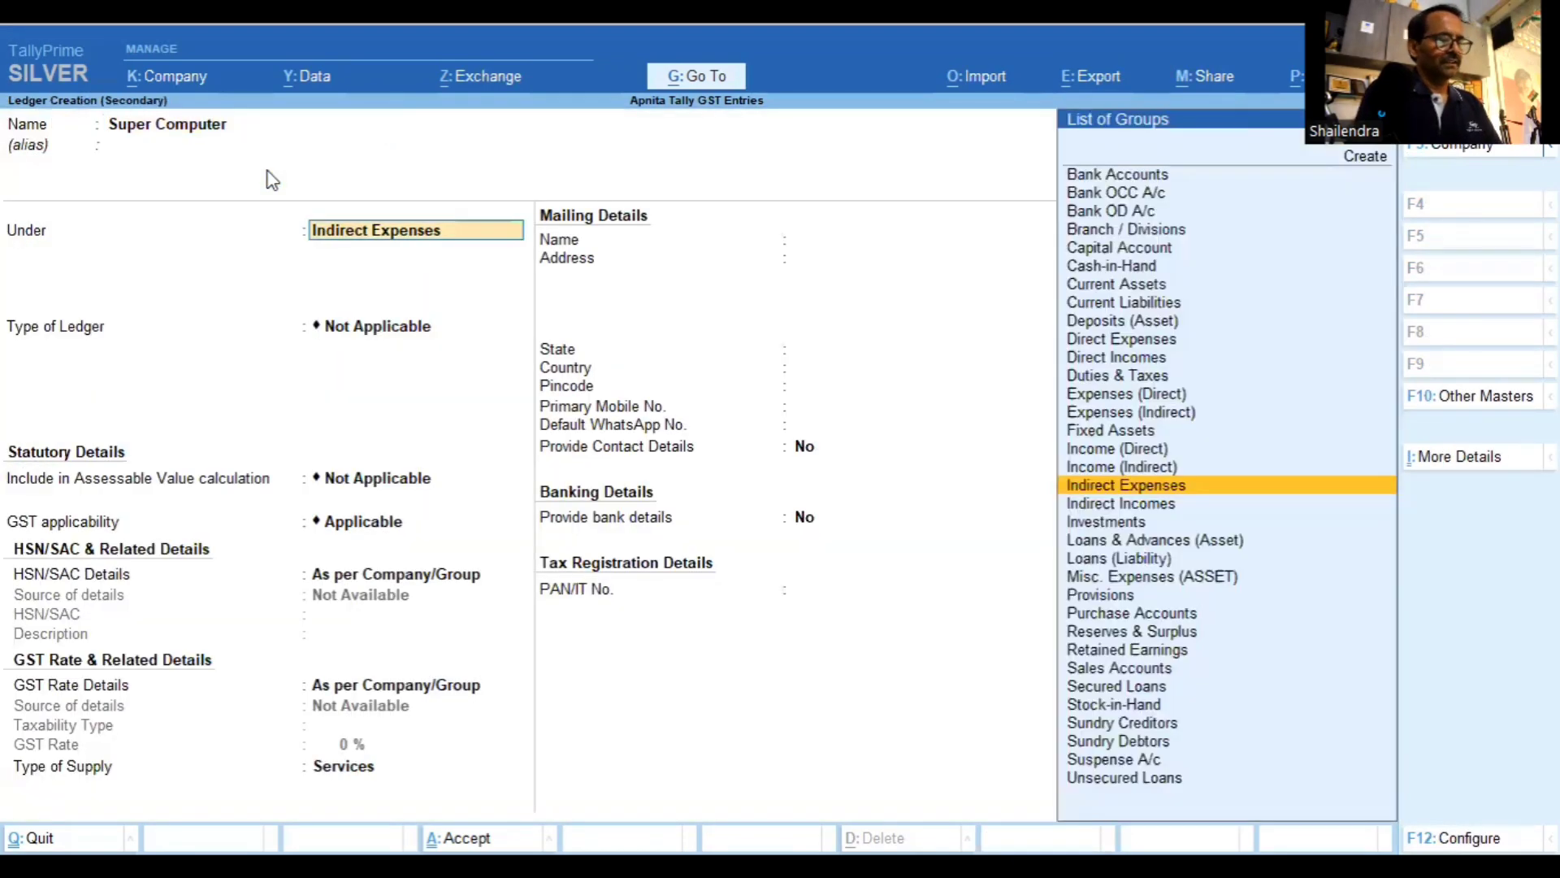
type("S")
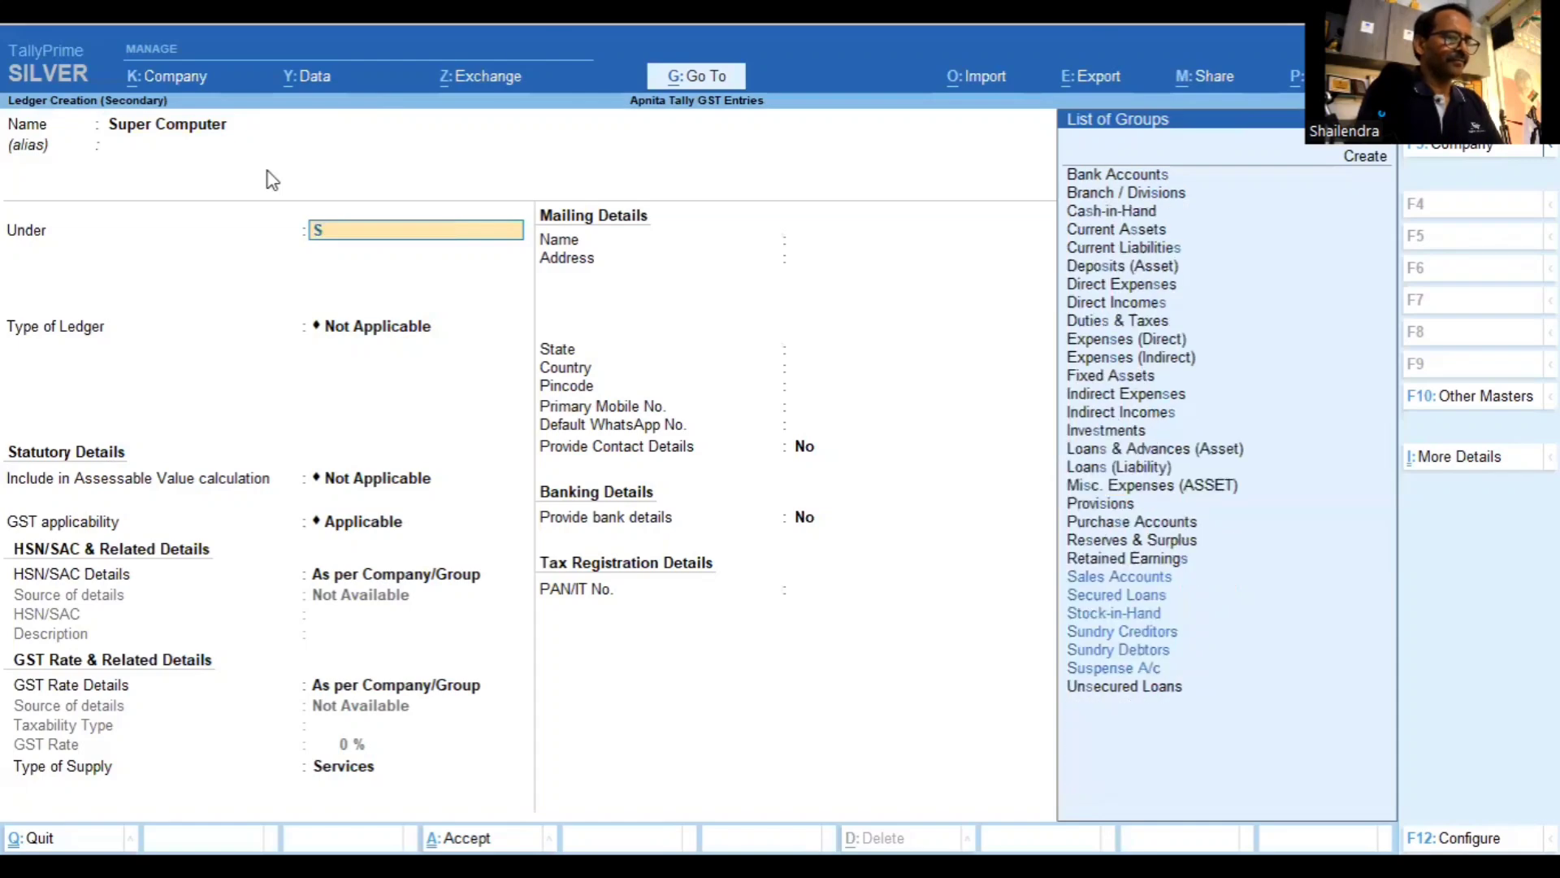
type("und")
key("Down")
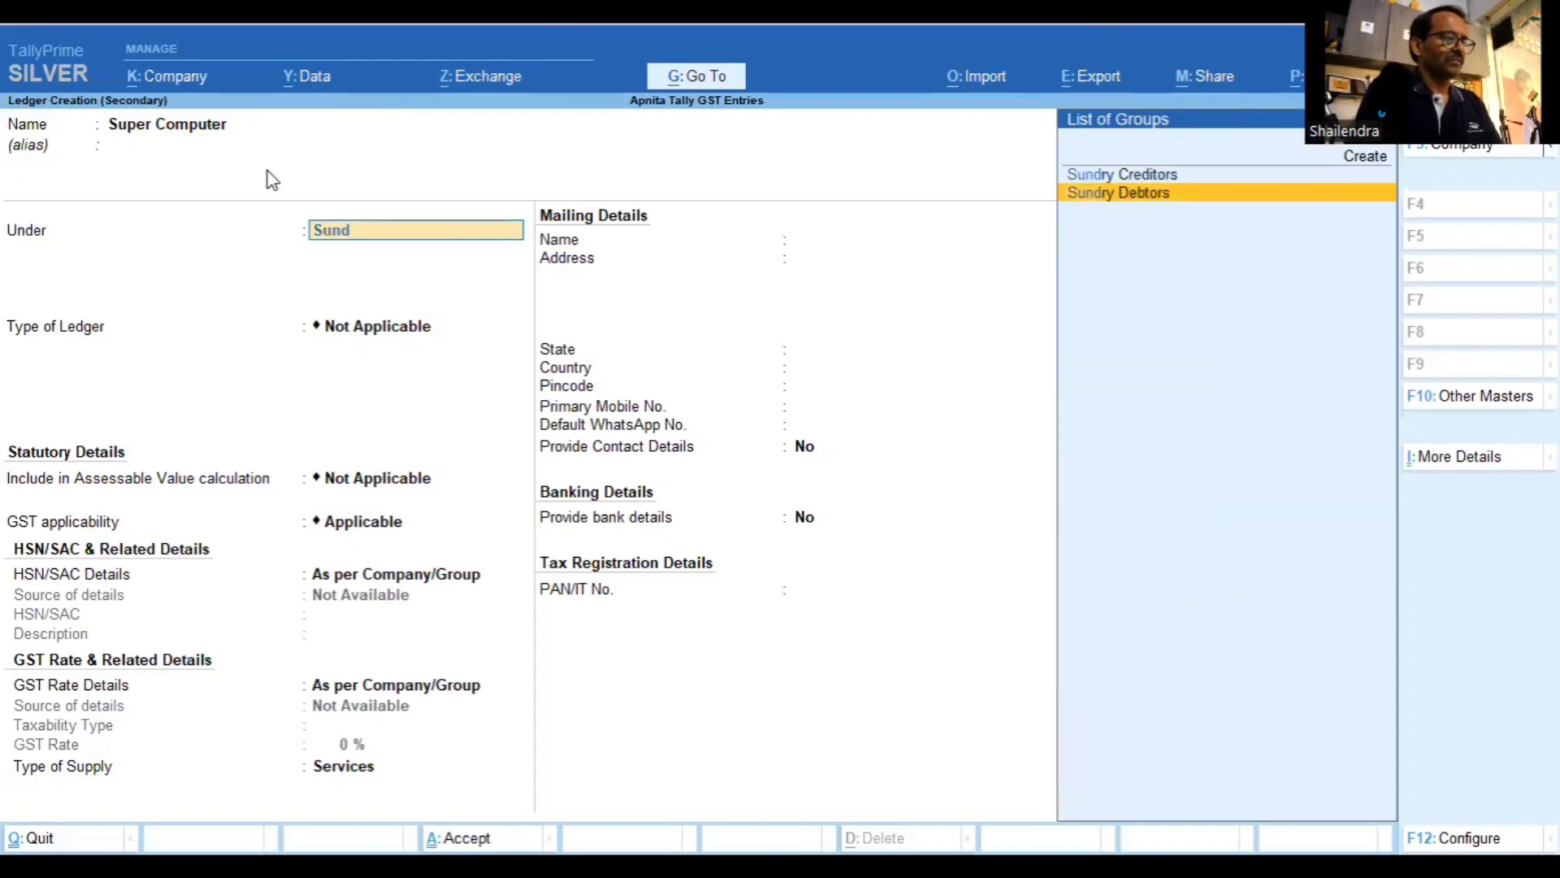
key("Return")
key("Return")
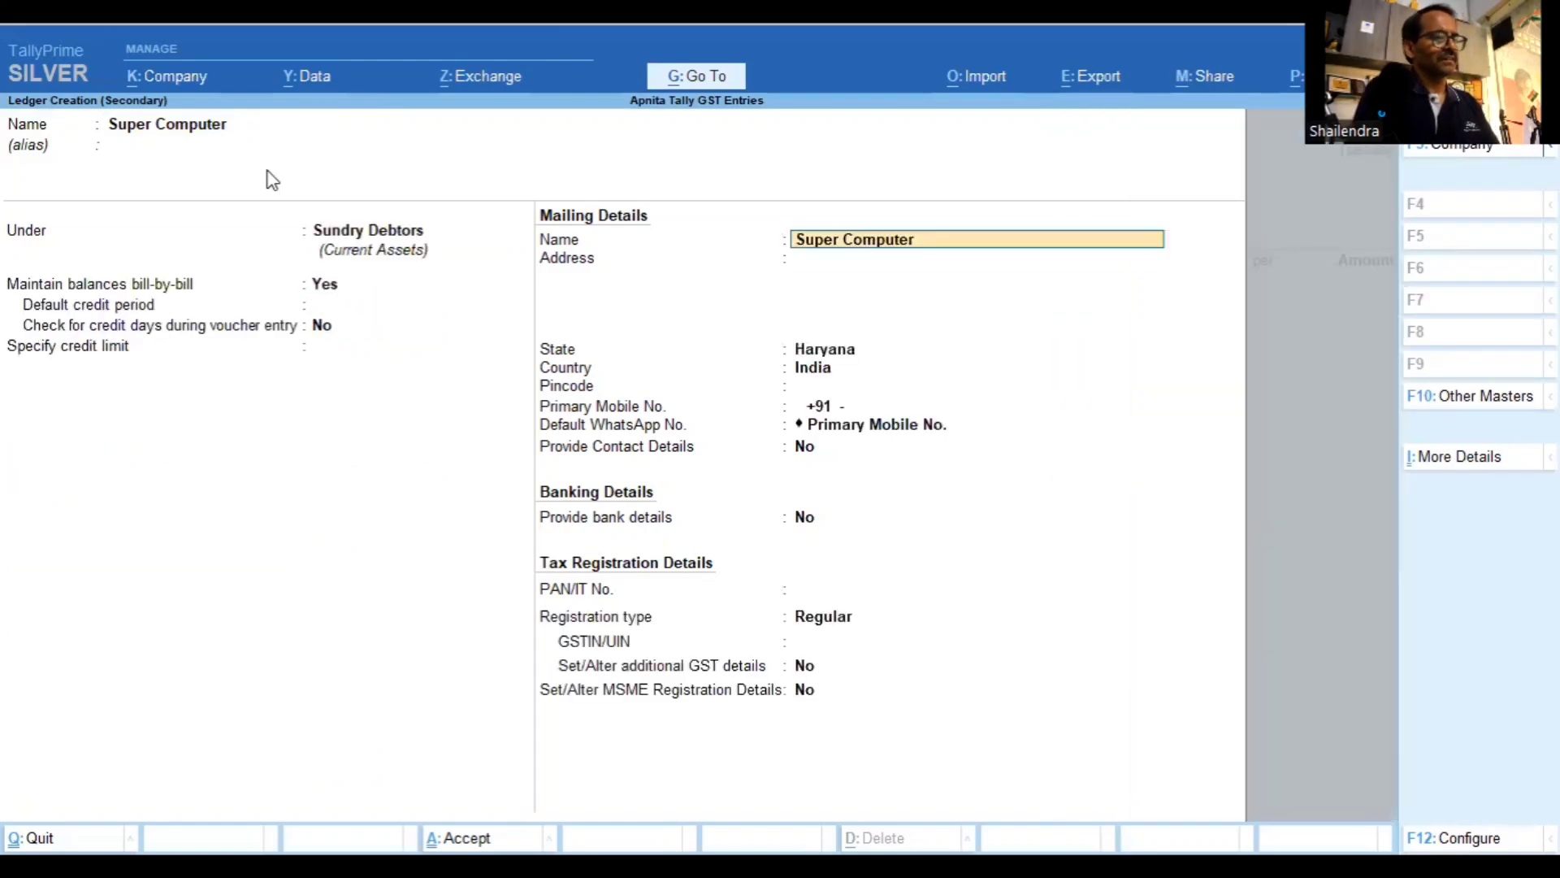
key("Return")
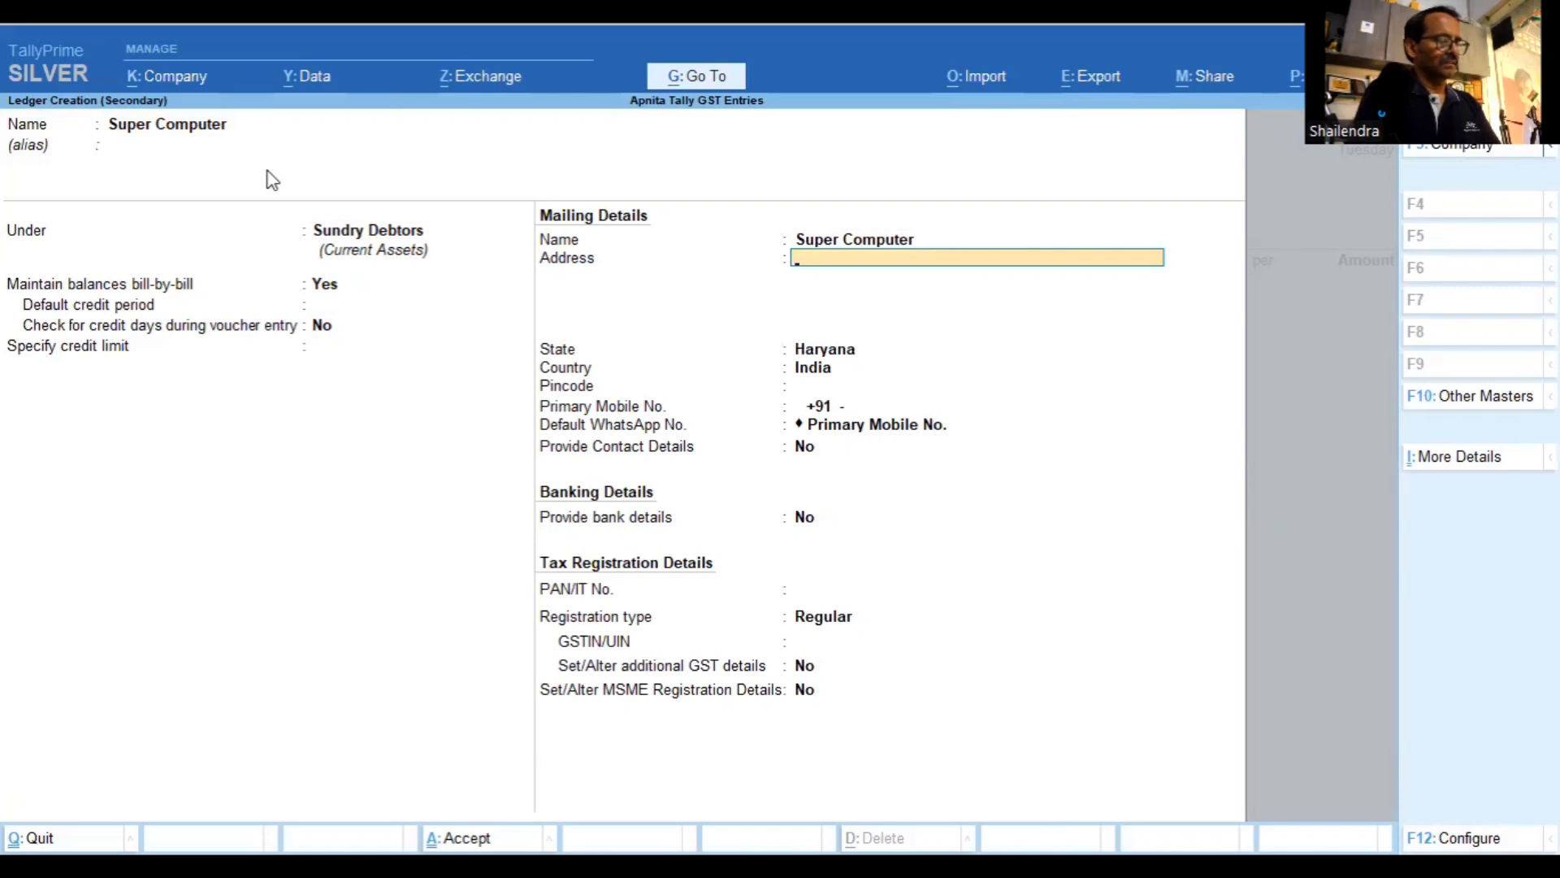
Enter the party's two-line mailing address and set its state to Rajasthan
type("Riico")
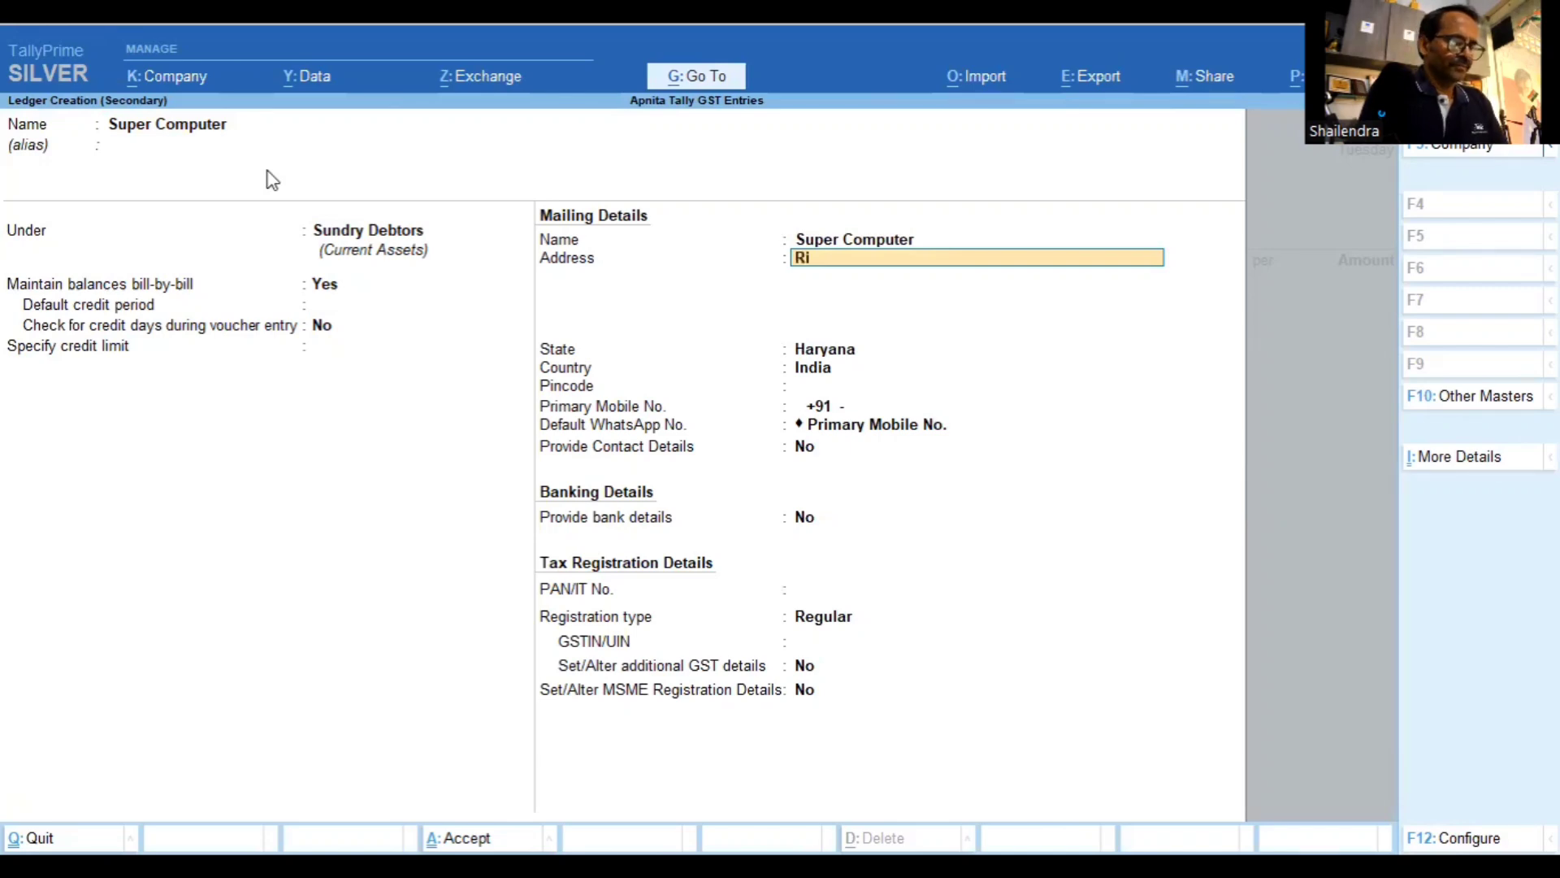
key("BackSpace")
key("BackSpace")
key("BackSpace")
key("BackSpace")
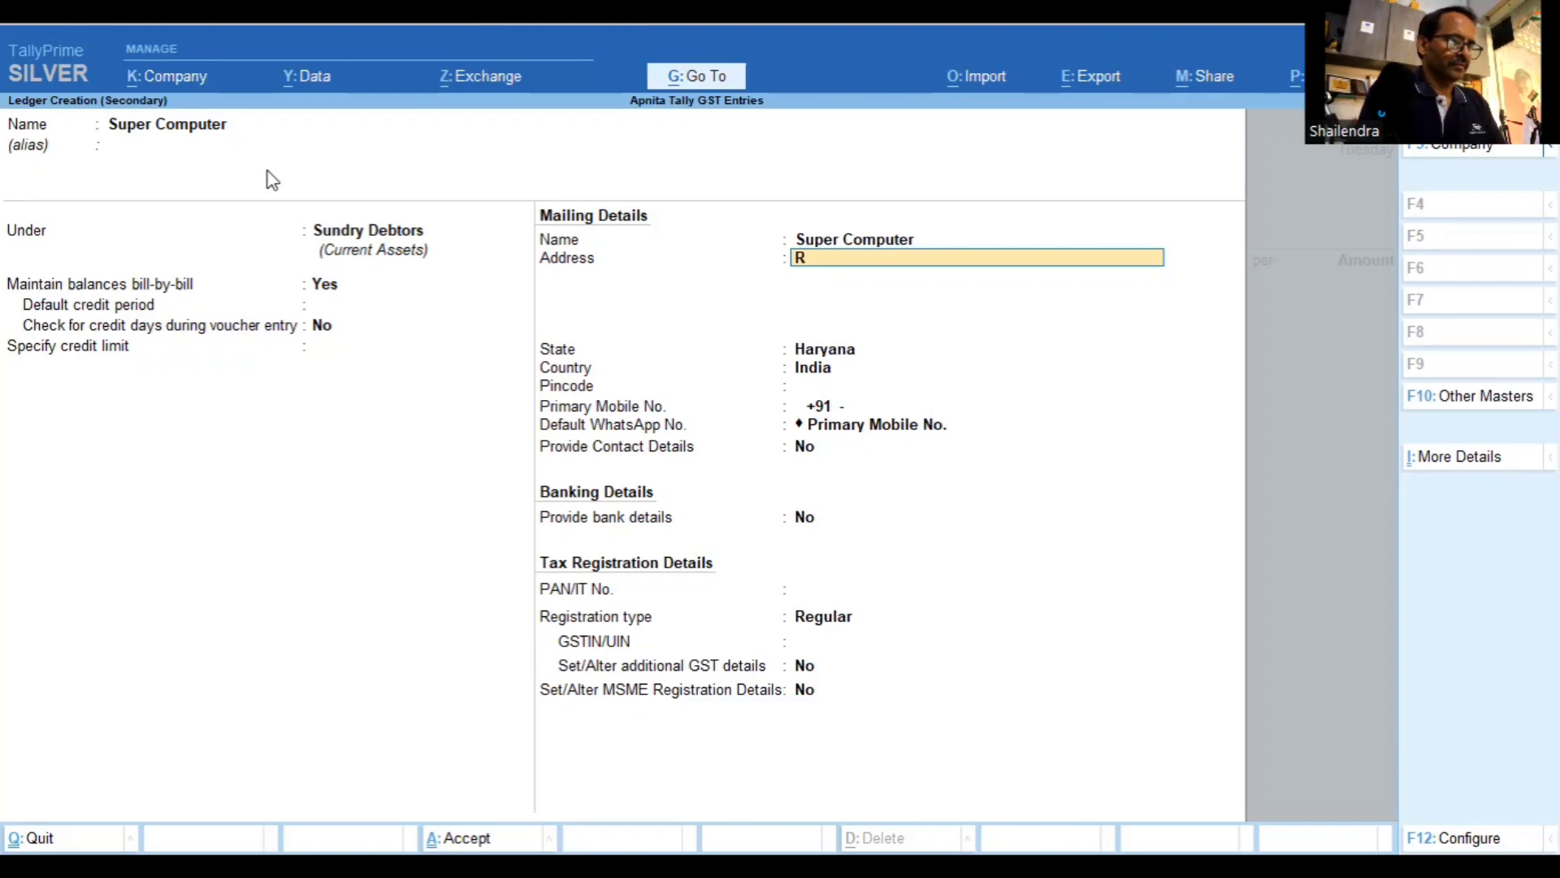
type("IICO Indus")
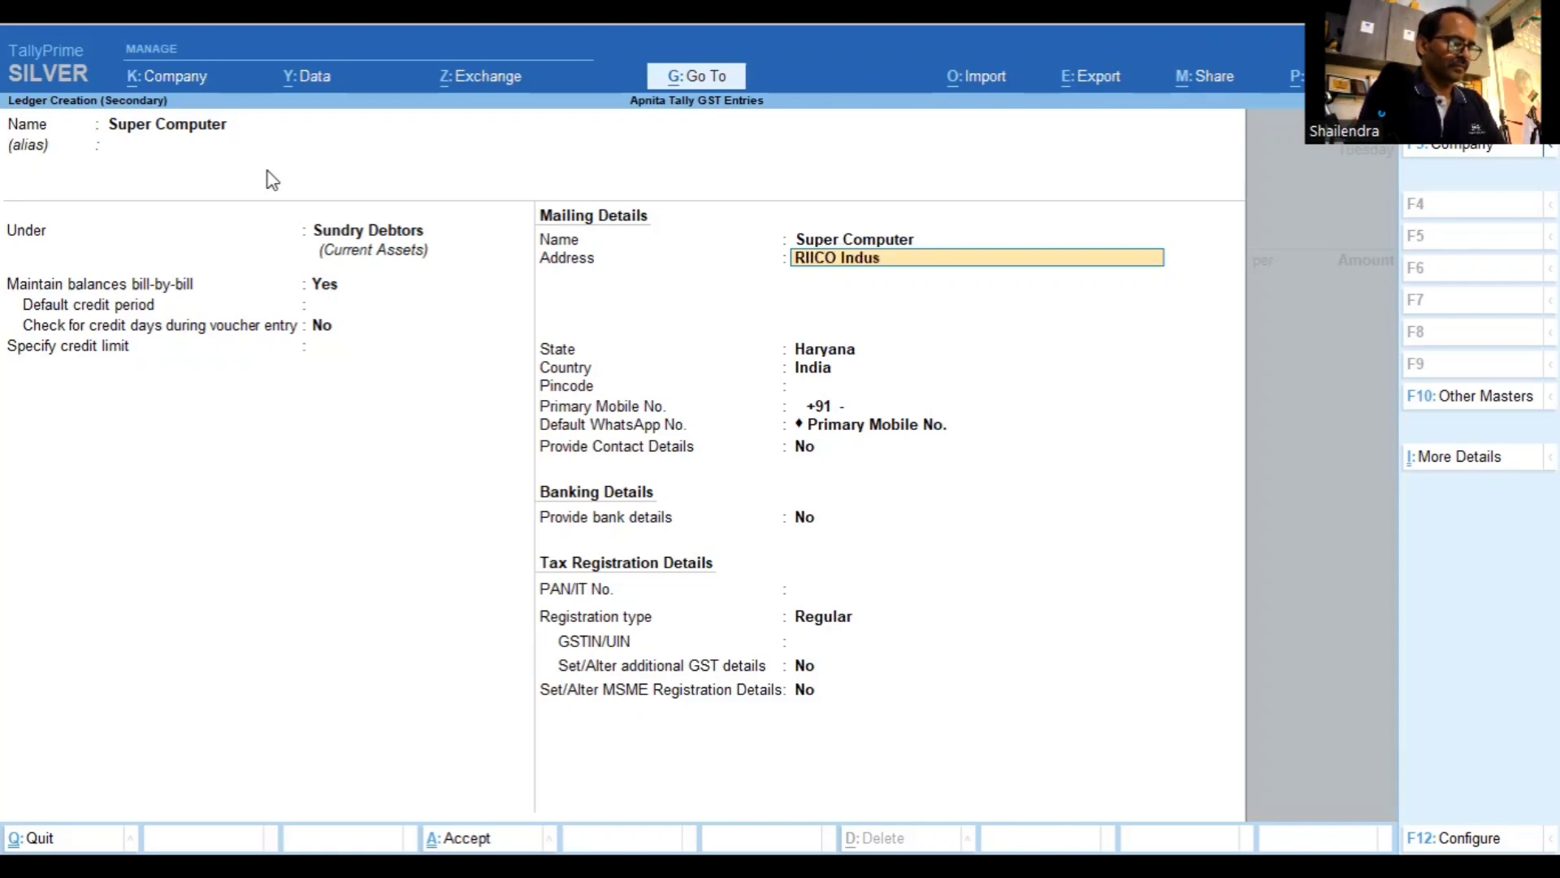
type("trieal Area")
key("Return")
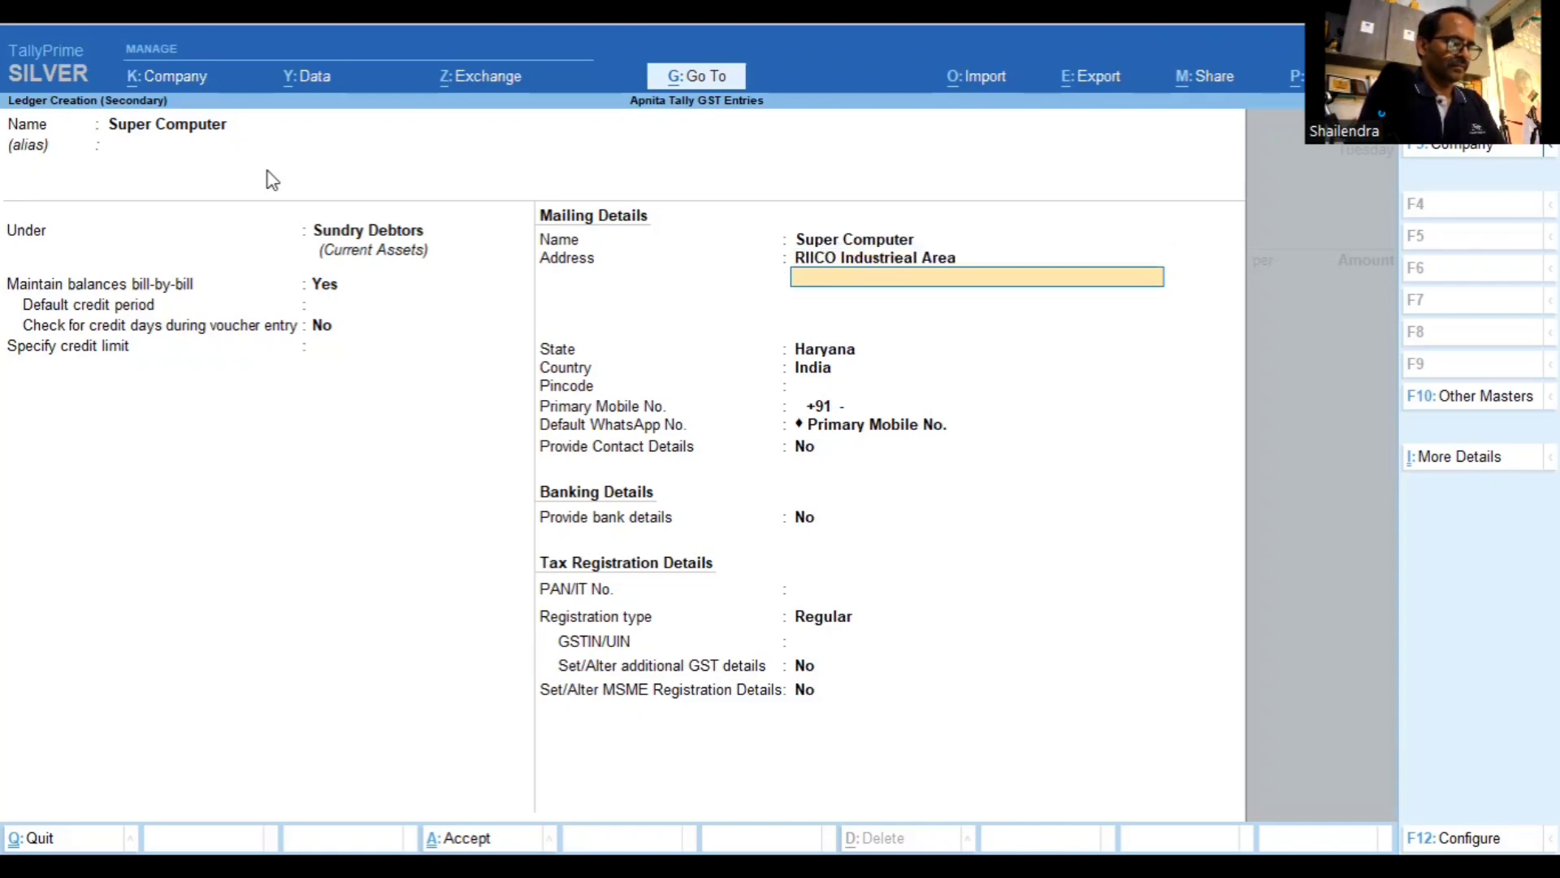
type("Bhiwadi")
key("Return")
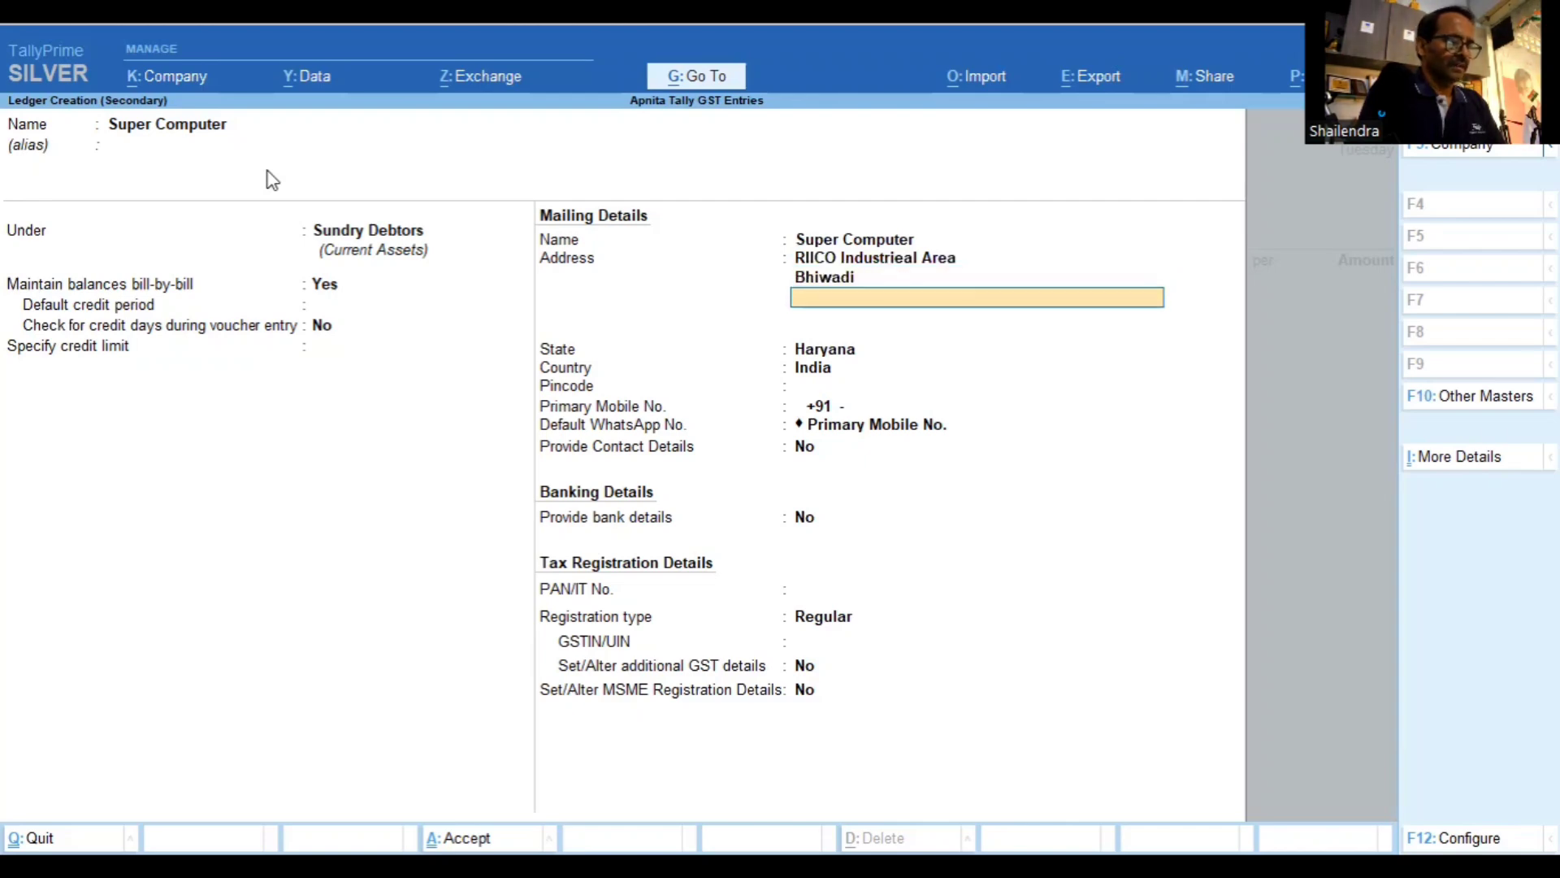
key("Return")
type("Rajash")
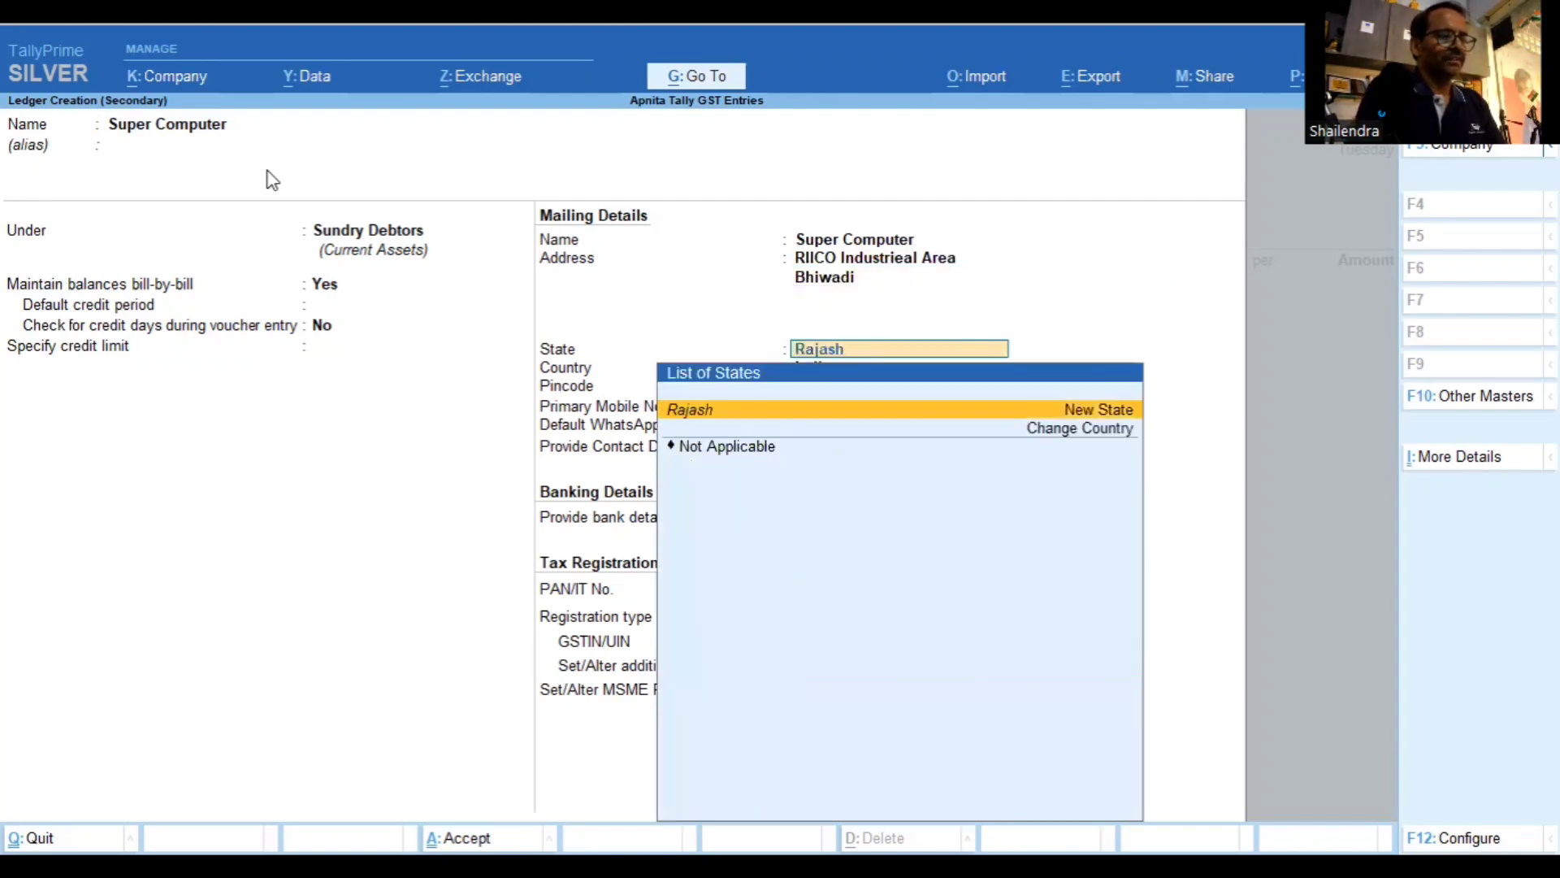
key("Return")
key("Escape")
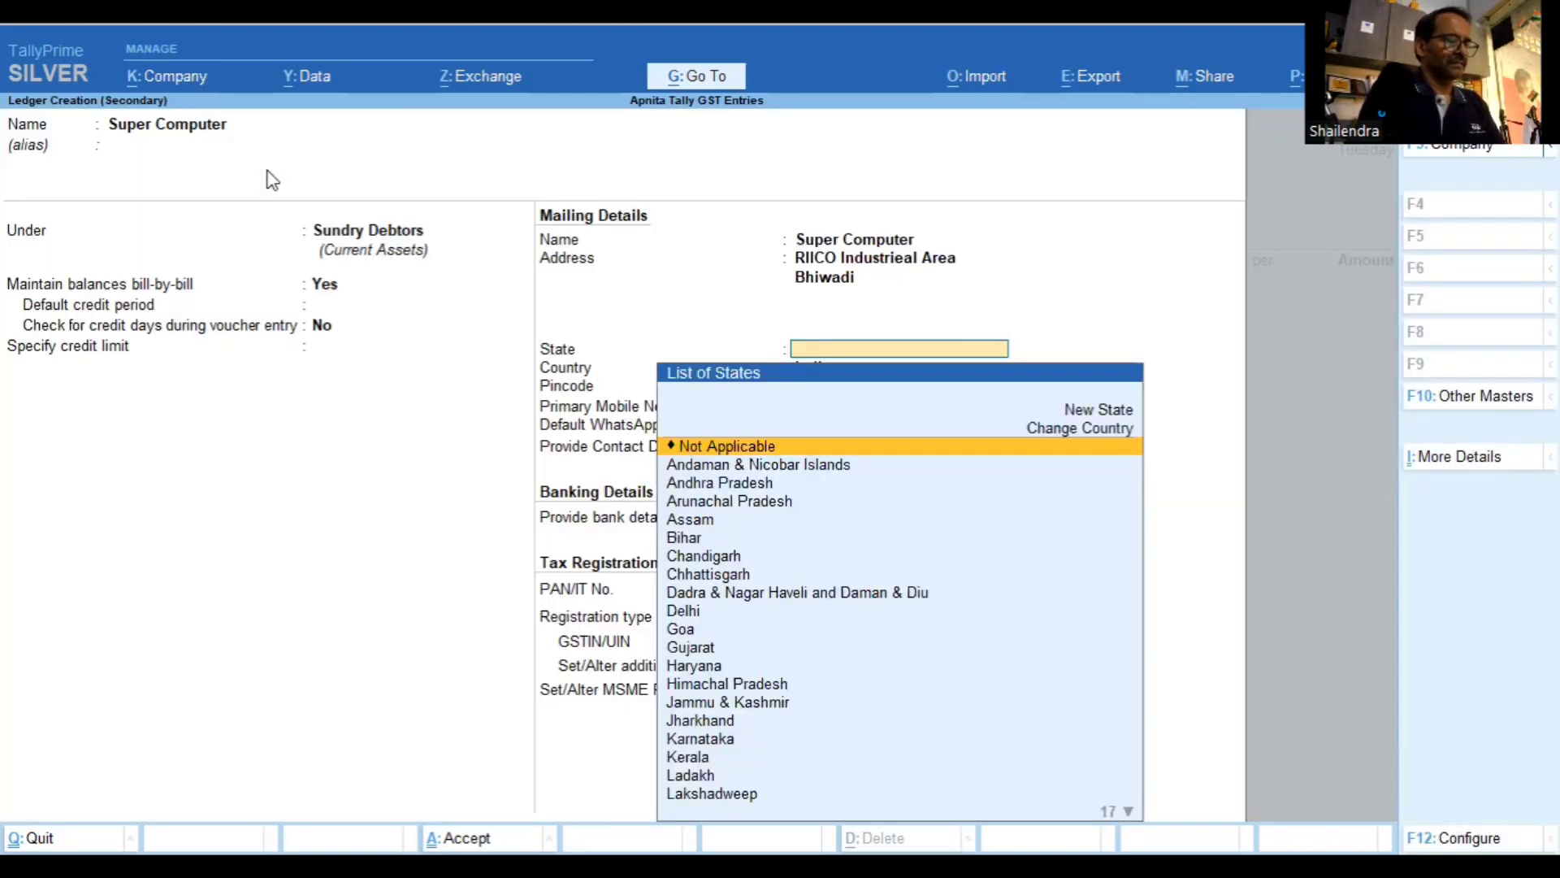
type("R")
key("Return")
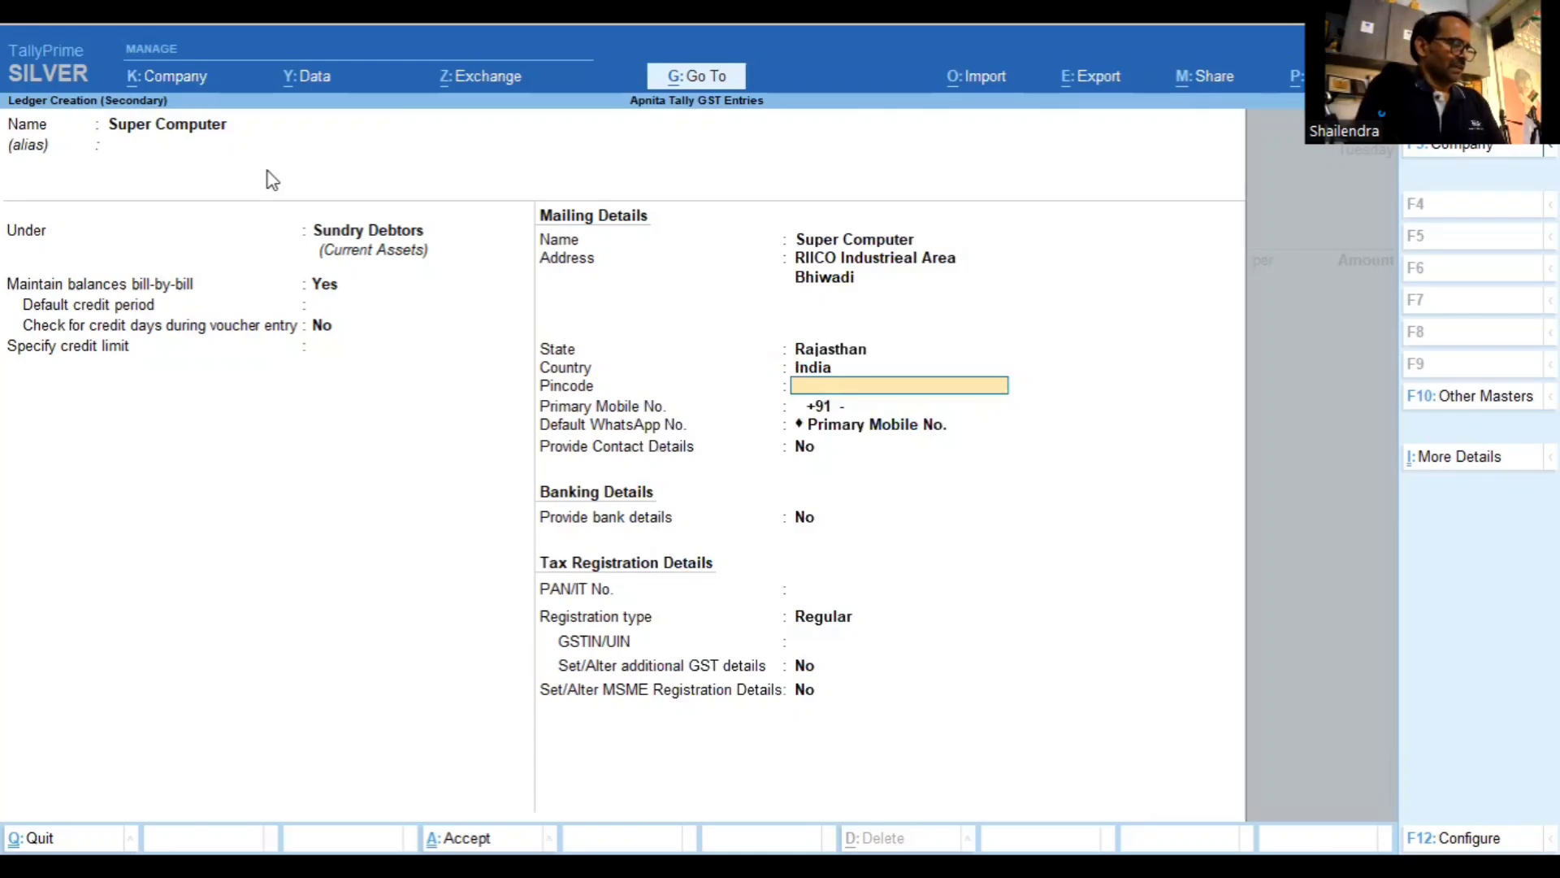
Keep Regular GST registration, enter the party's GSTIN, and save the ledger
key("Return")
key("Return")
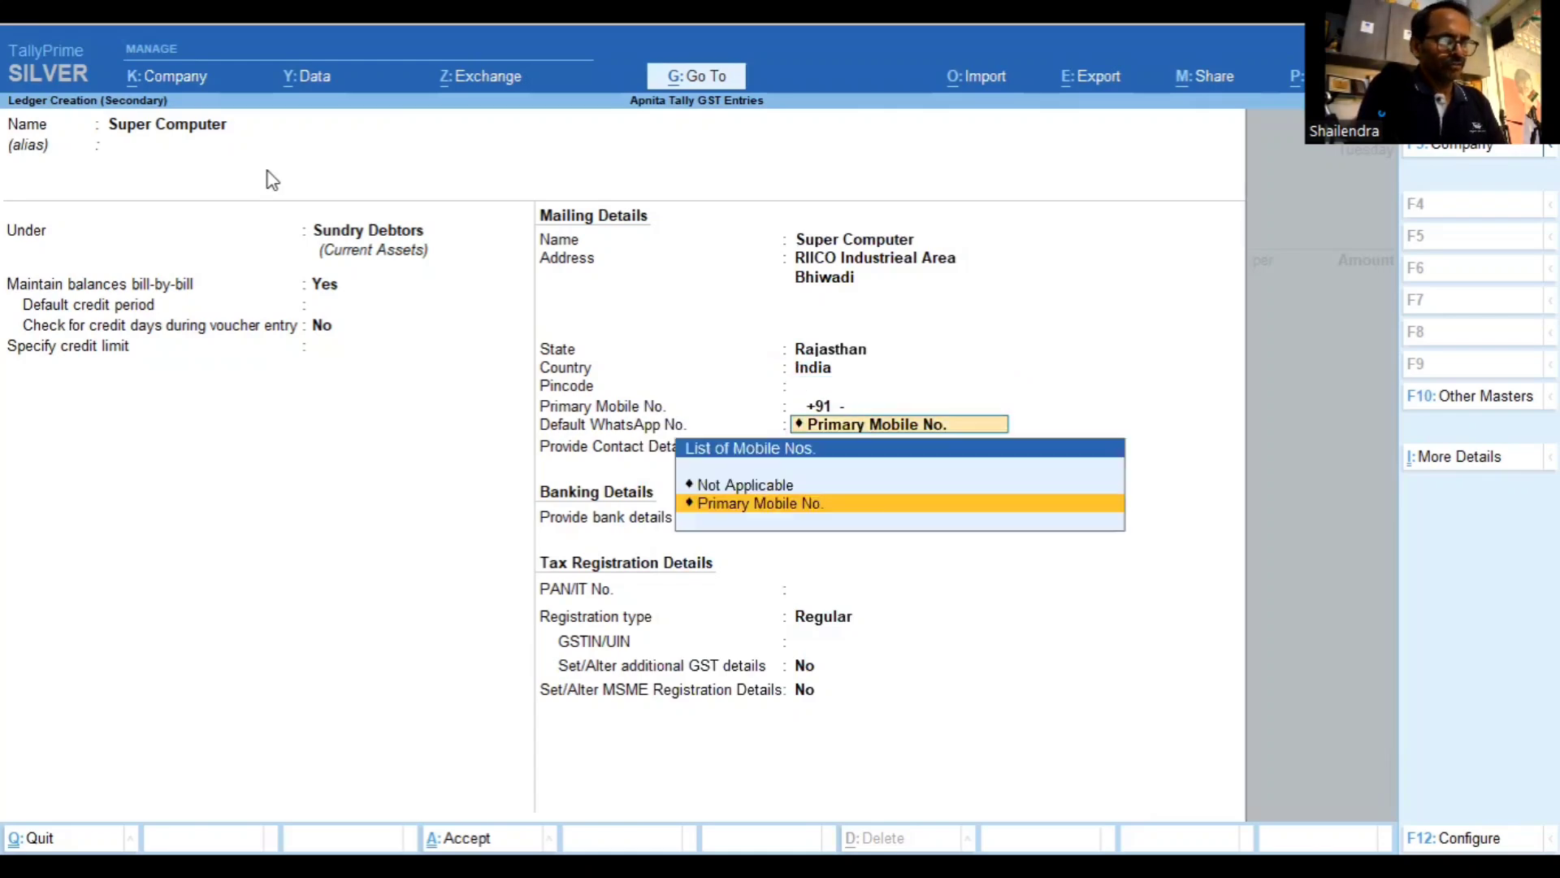
key("Return")
key("Return")
key("Return")
key("Return")
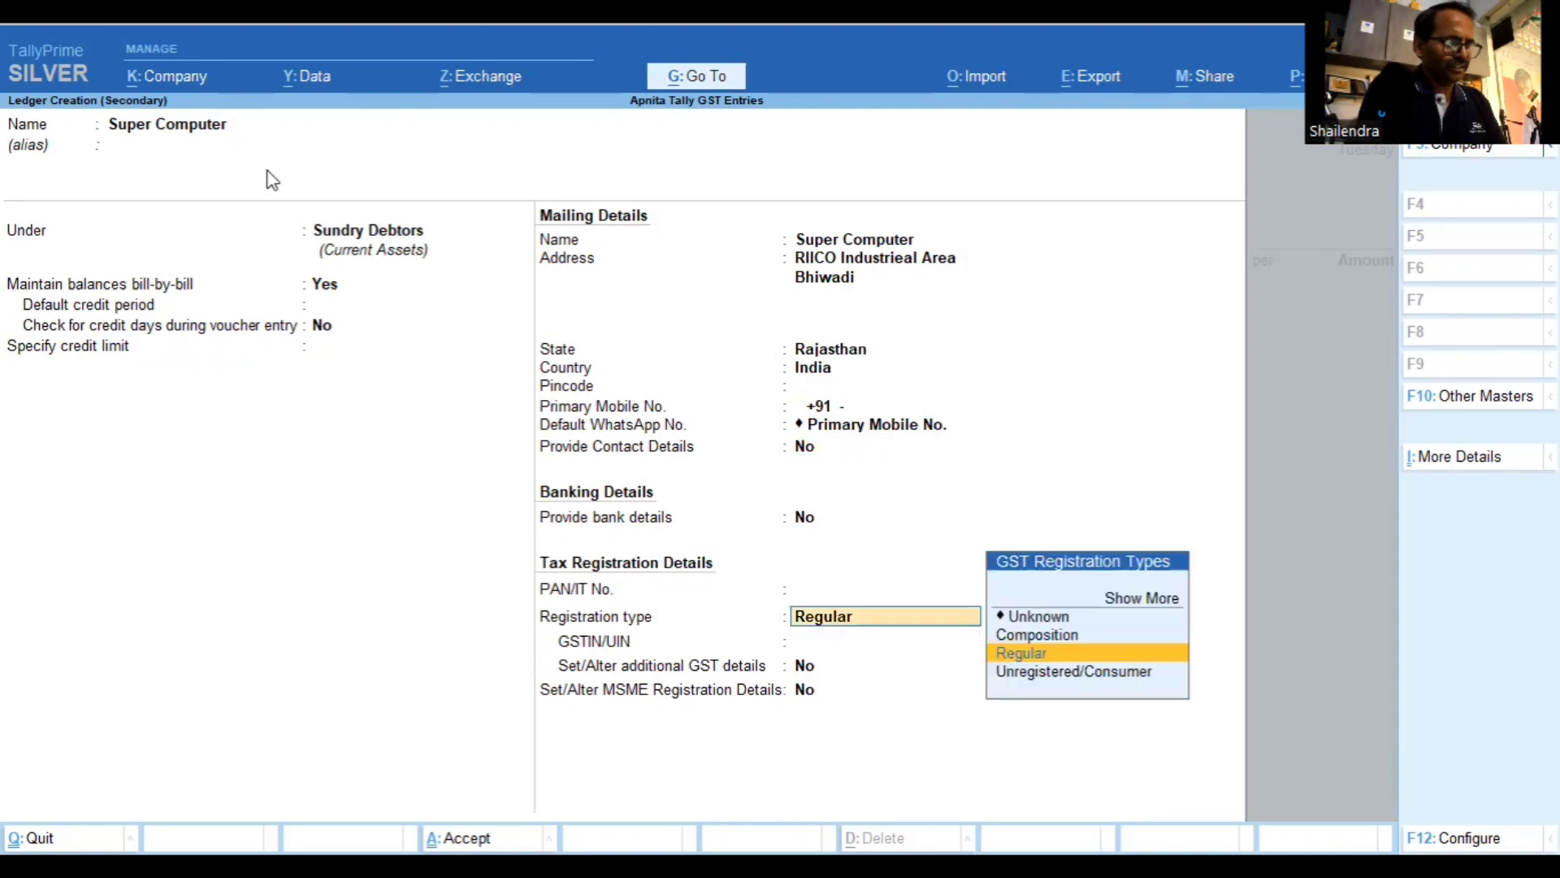
key("Return")
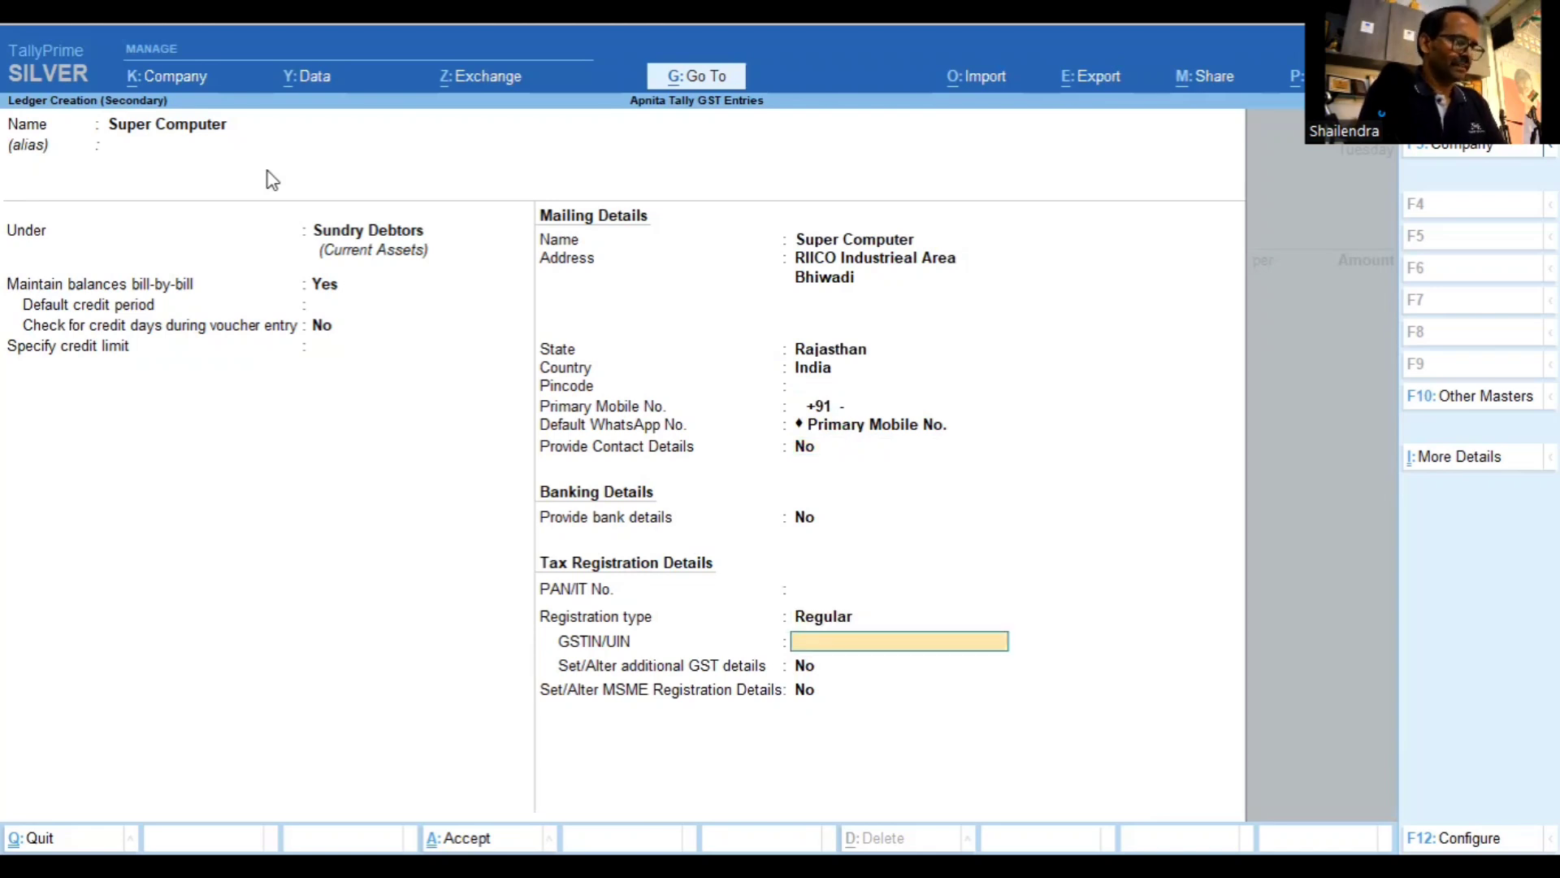
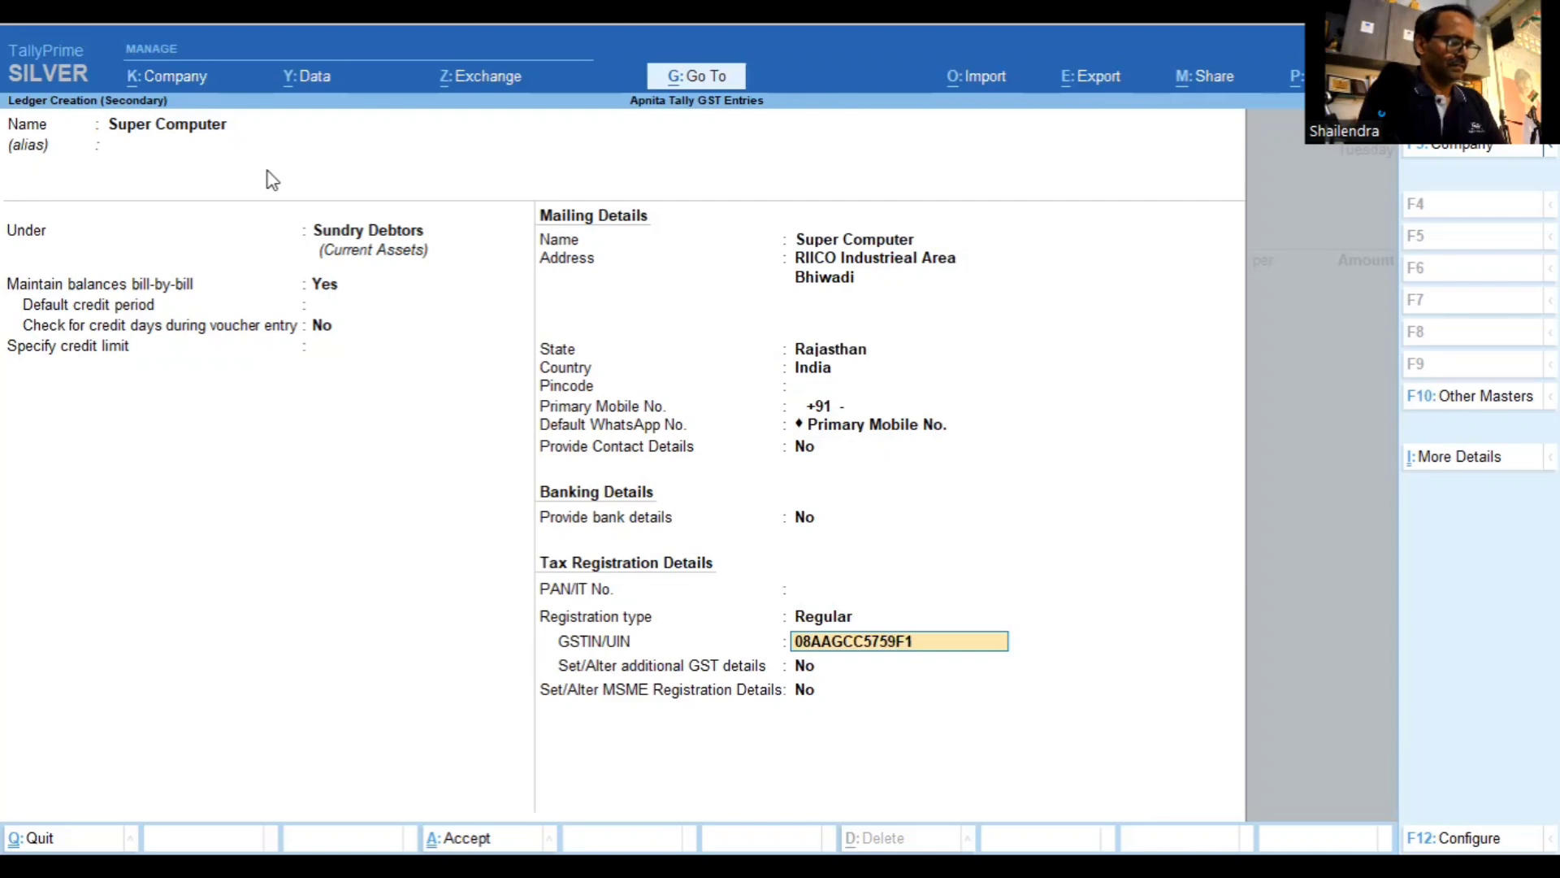
key("Return")
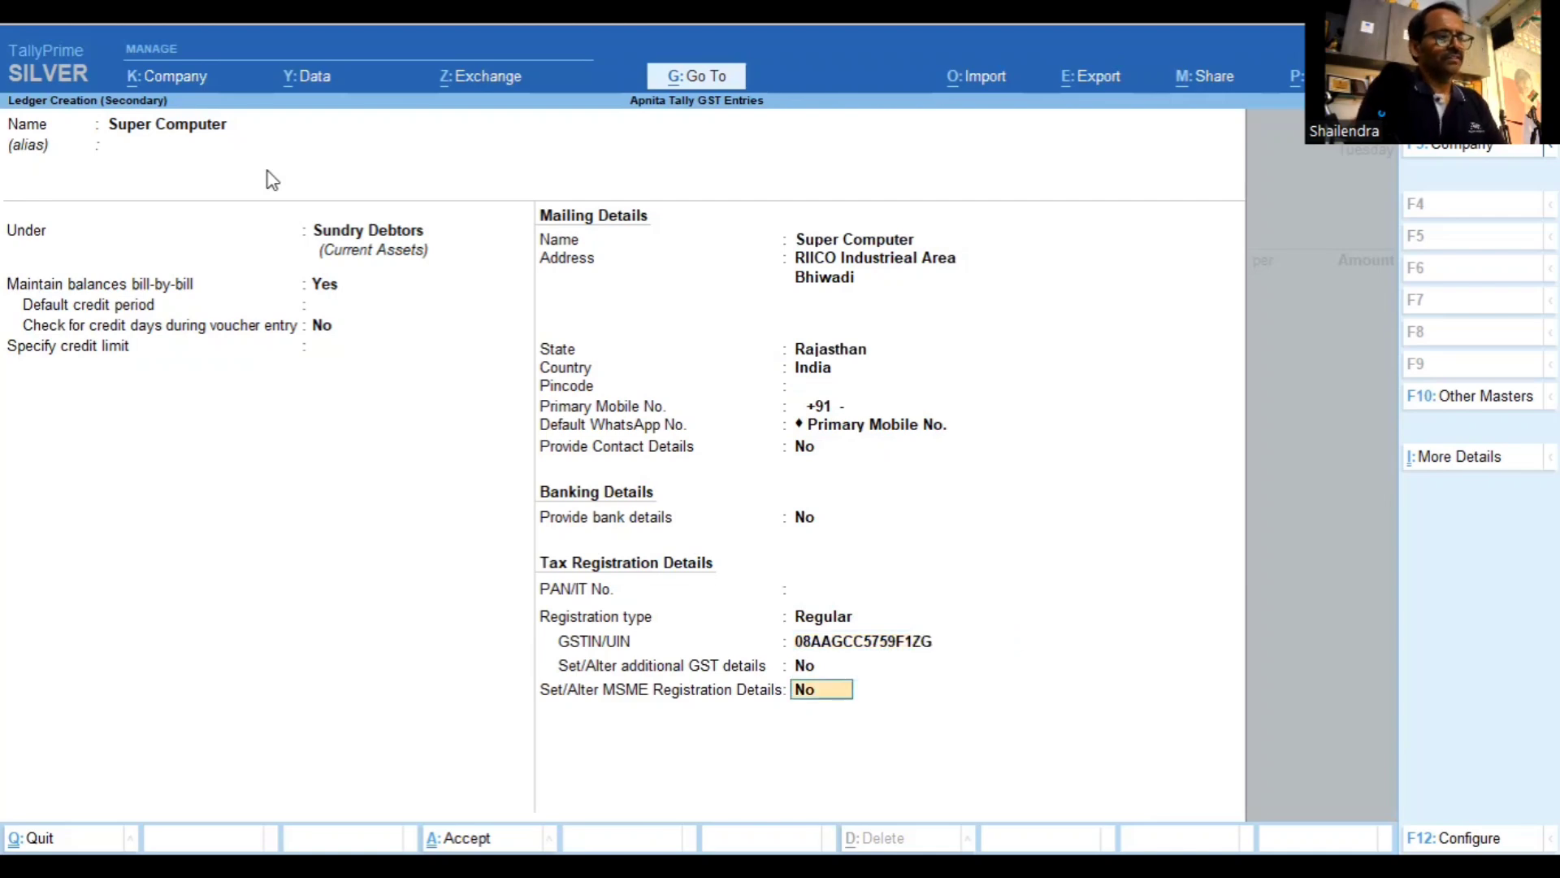
key("Return")
key("Return")
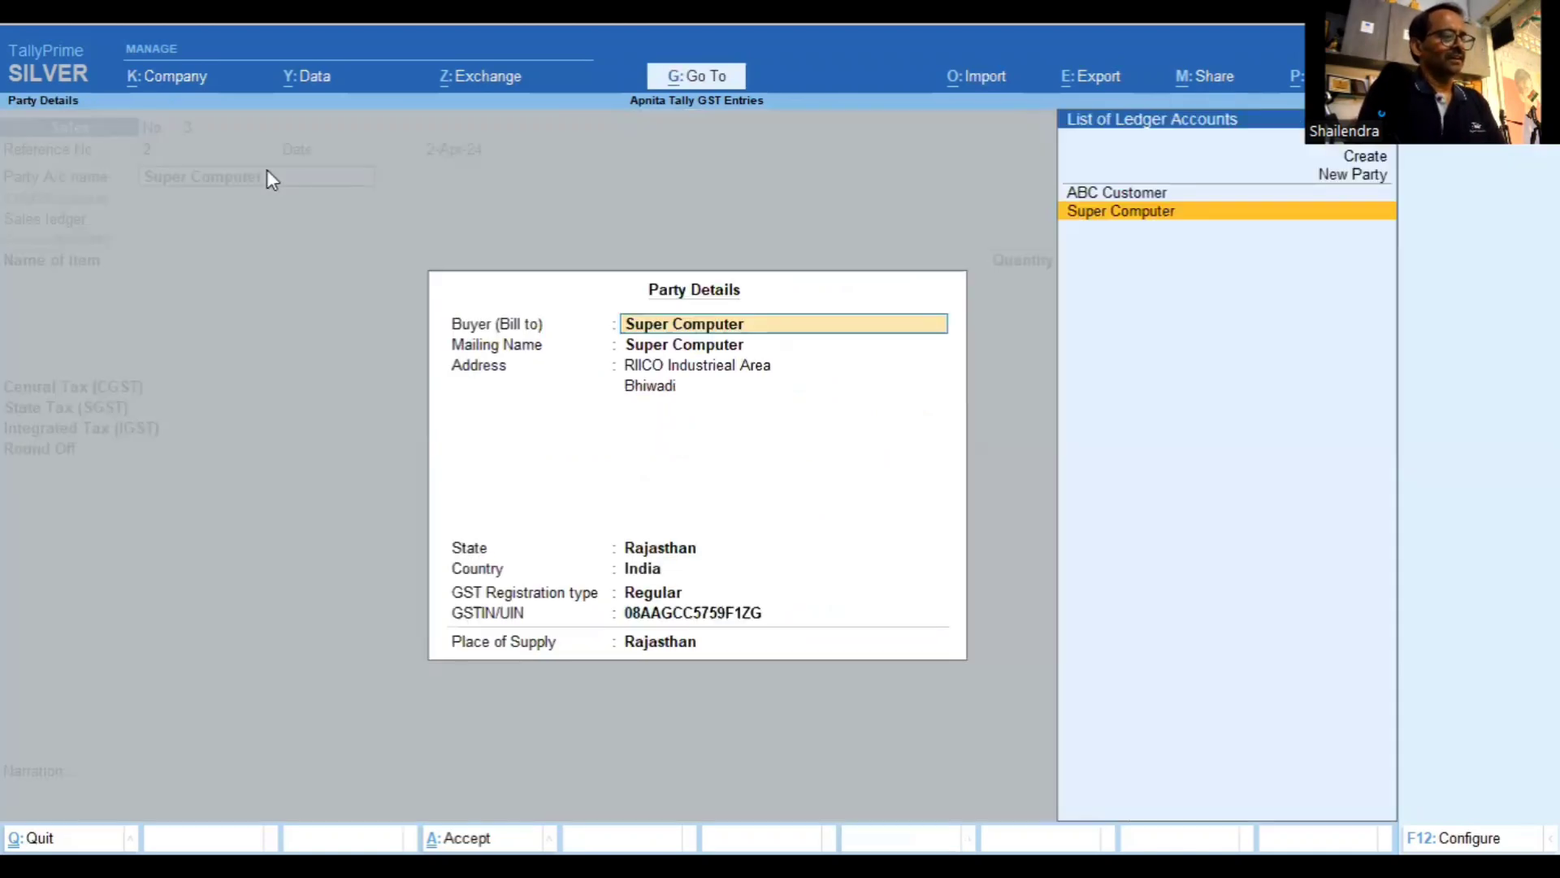
key("Return")
Accept the party details and pick Computer as the voucher's first stock item
key("Return")
key("Return")
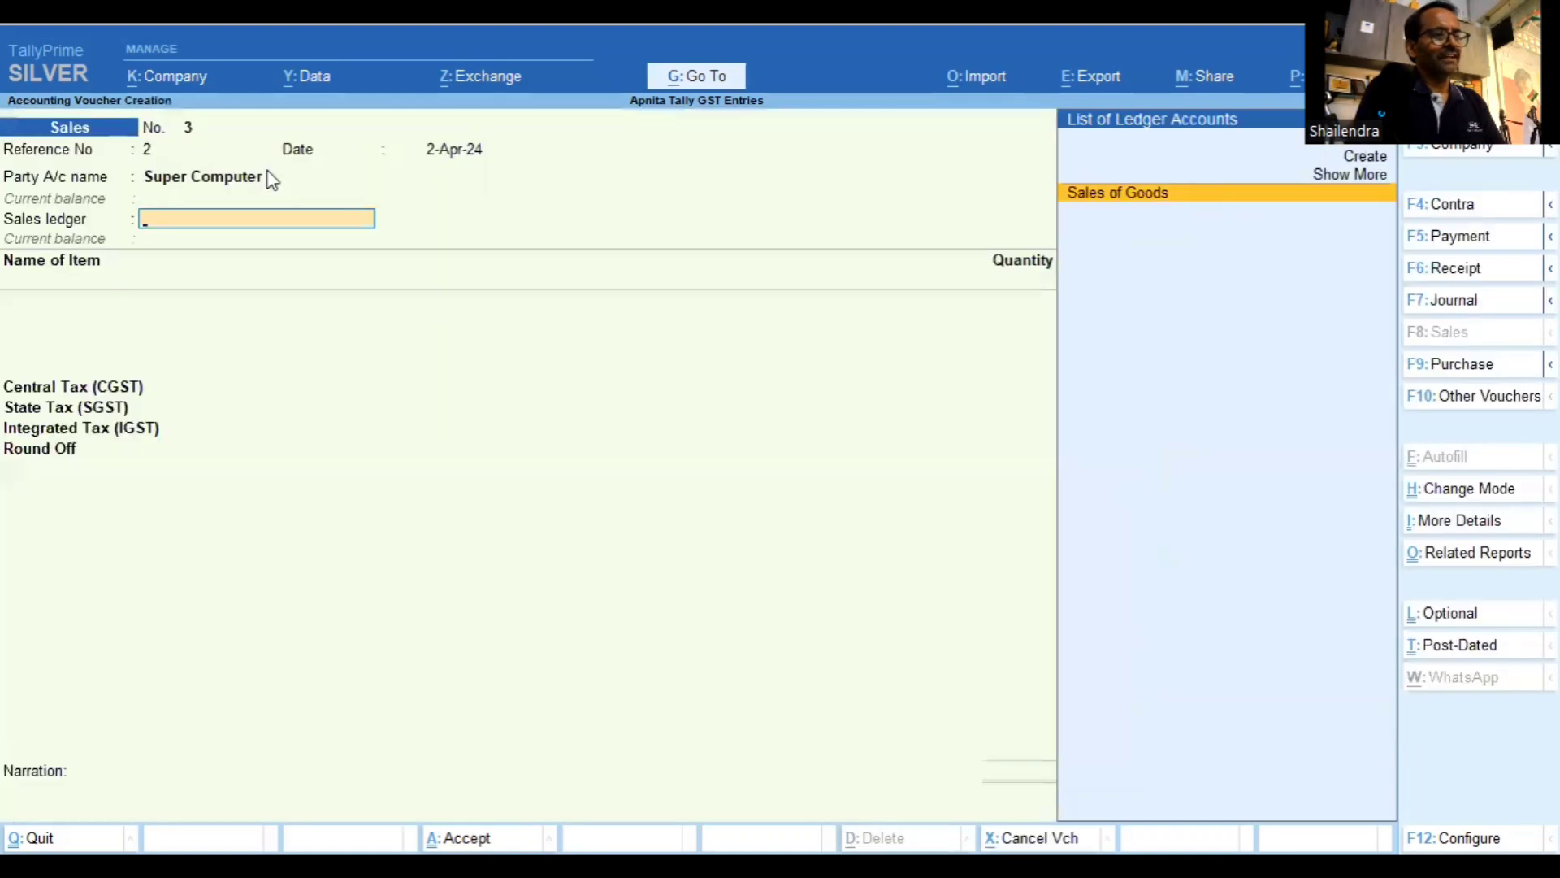
key("Return")
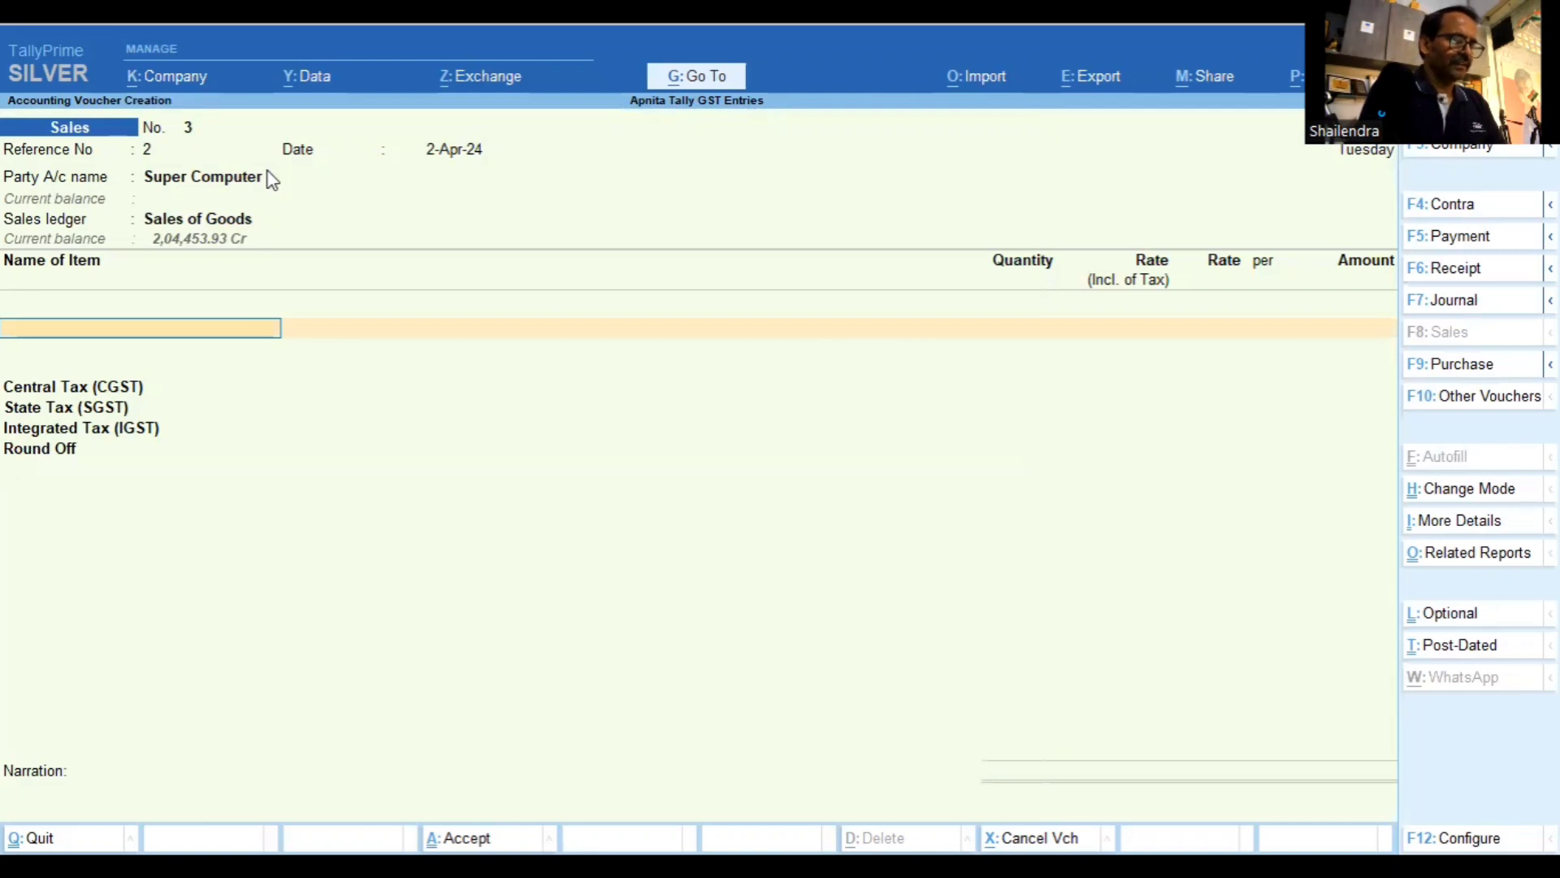
type("Co")
key("Return")
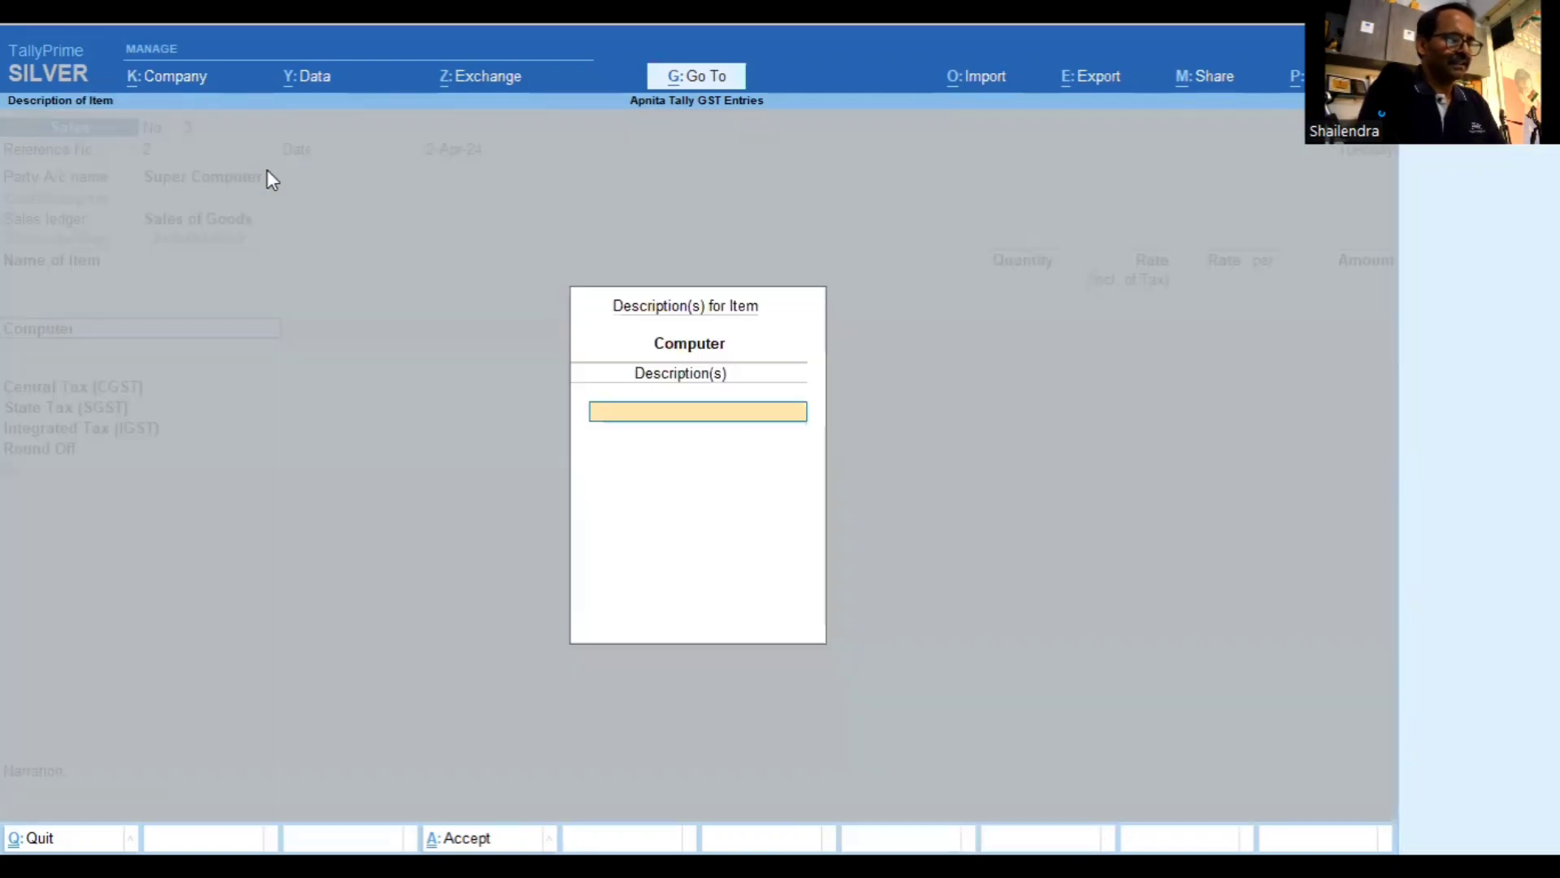
Bill 10 Dell Computer i5 at 30,000 each and view the voucher's GST tax analysis
type("Dell")
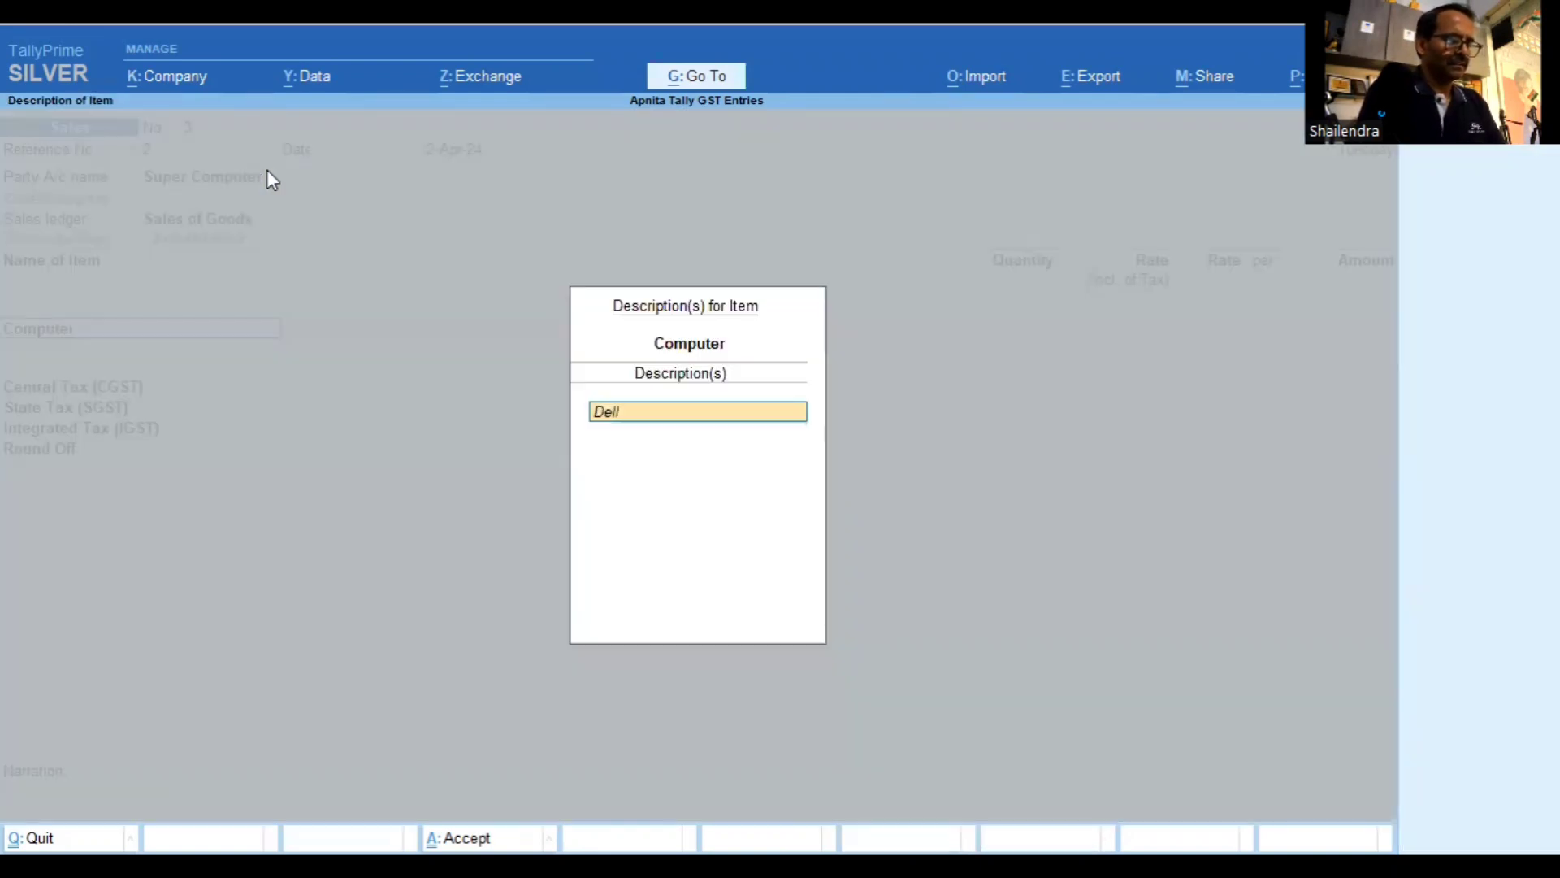
type(" Computer i")
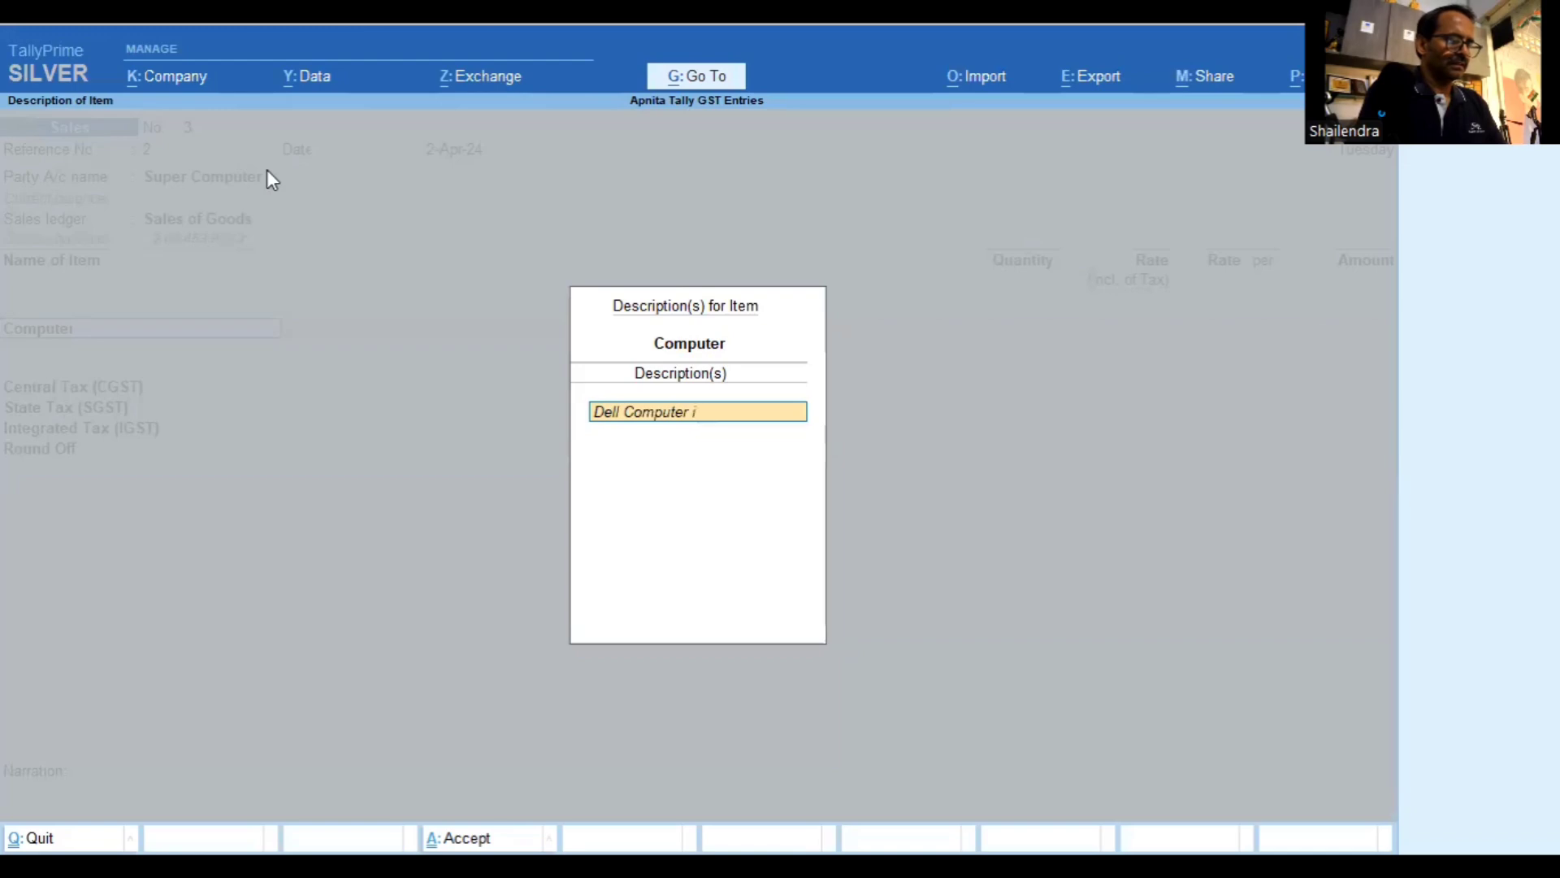
type("5")
key("Return")
key("Return")
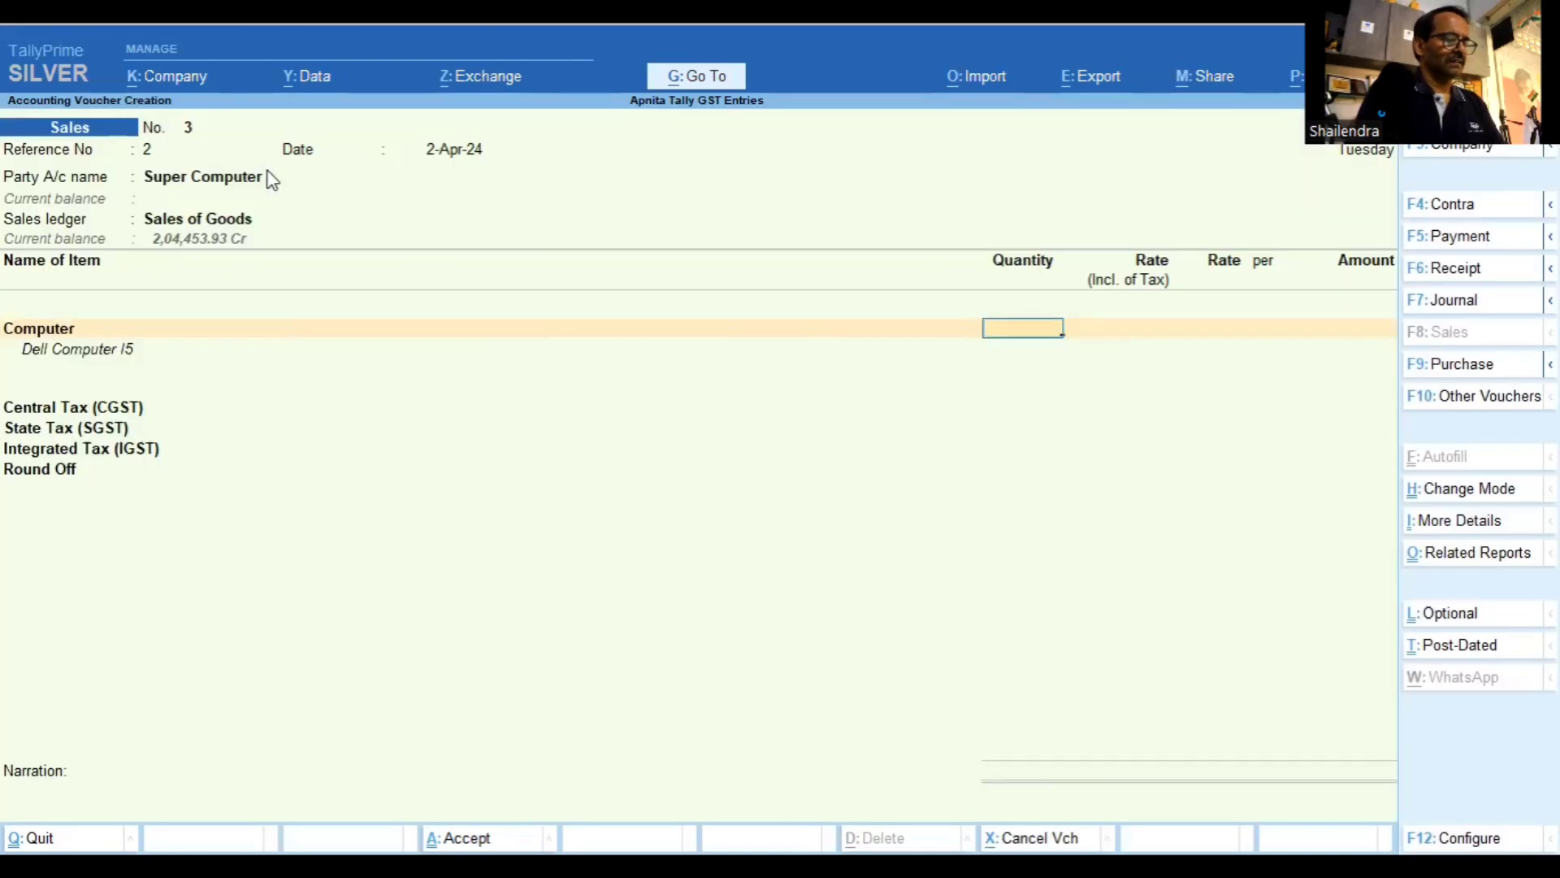
type("1")
type("0")
key("Return")
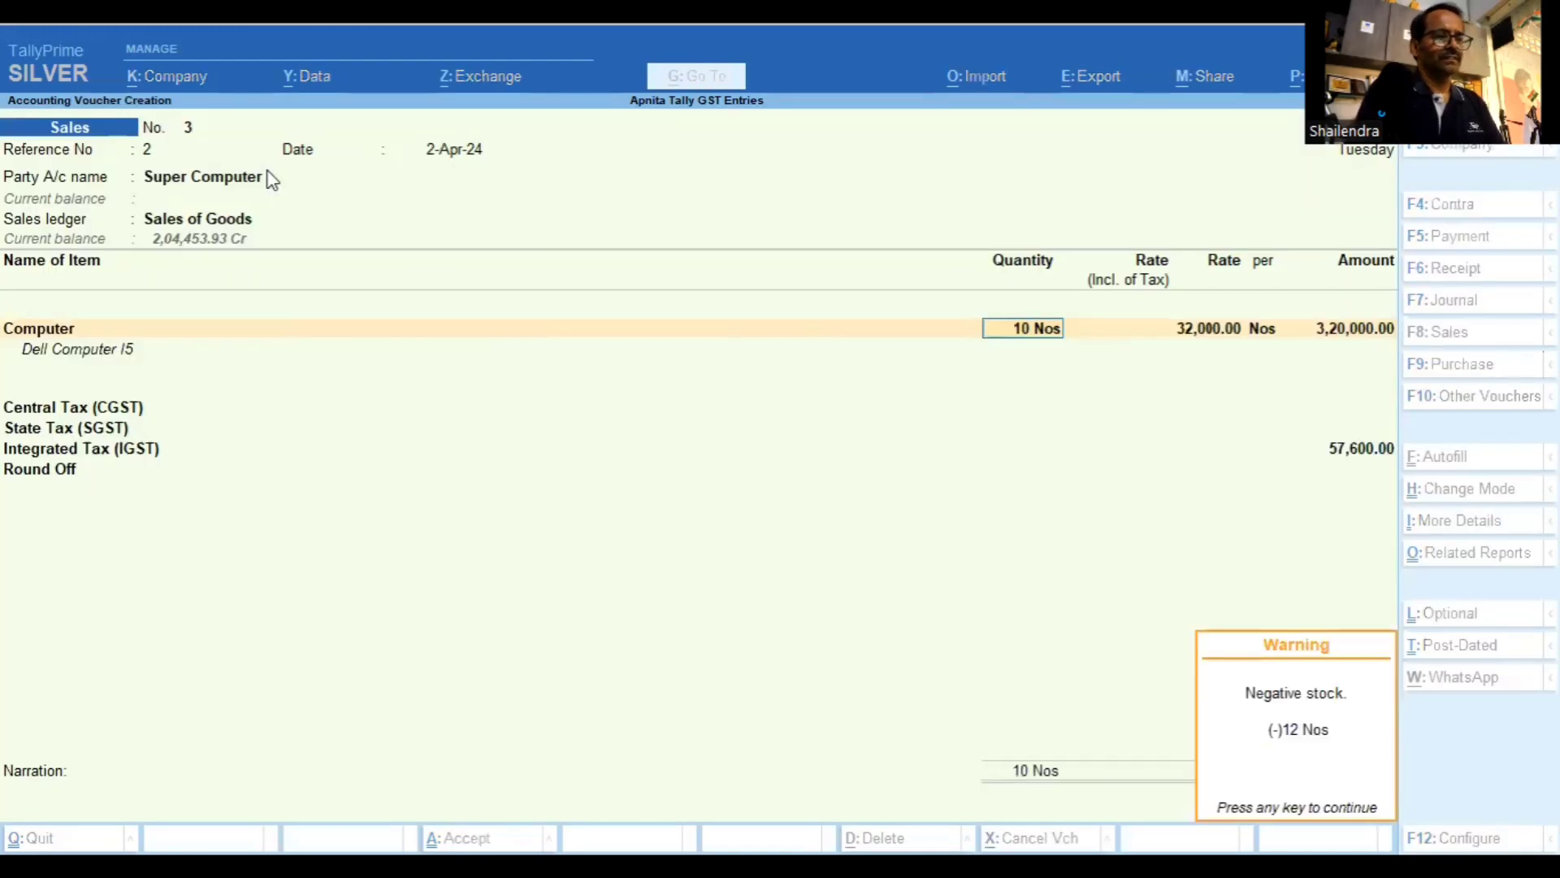
key("Return")
key("Return")
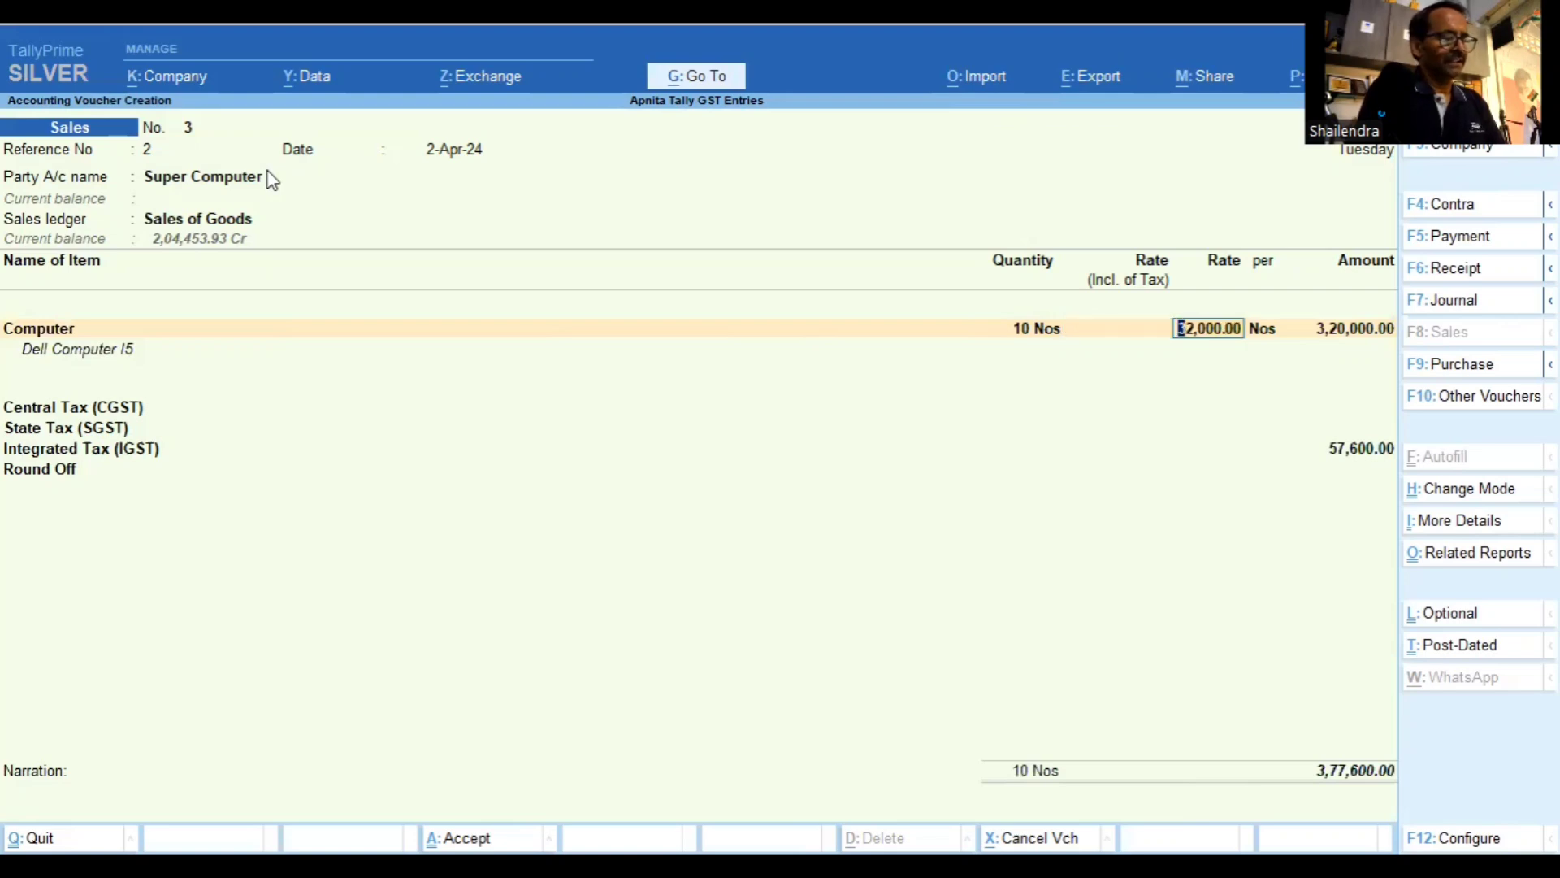
type("30000")
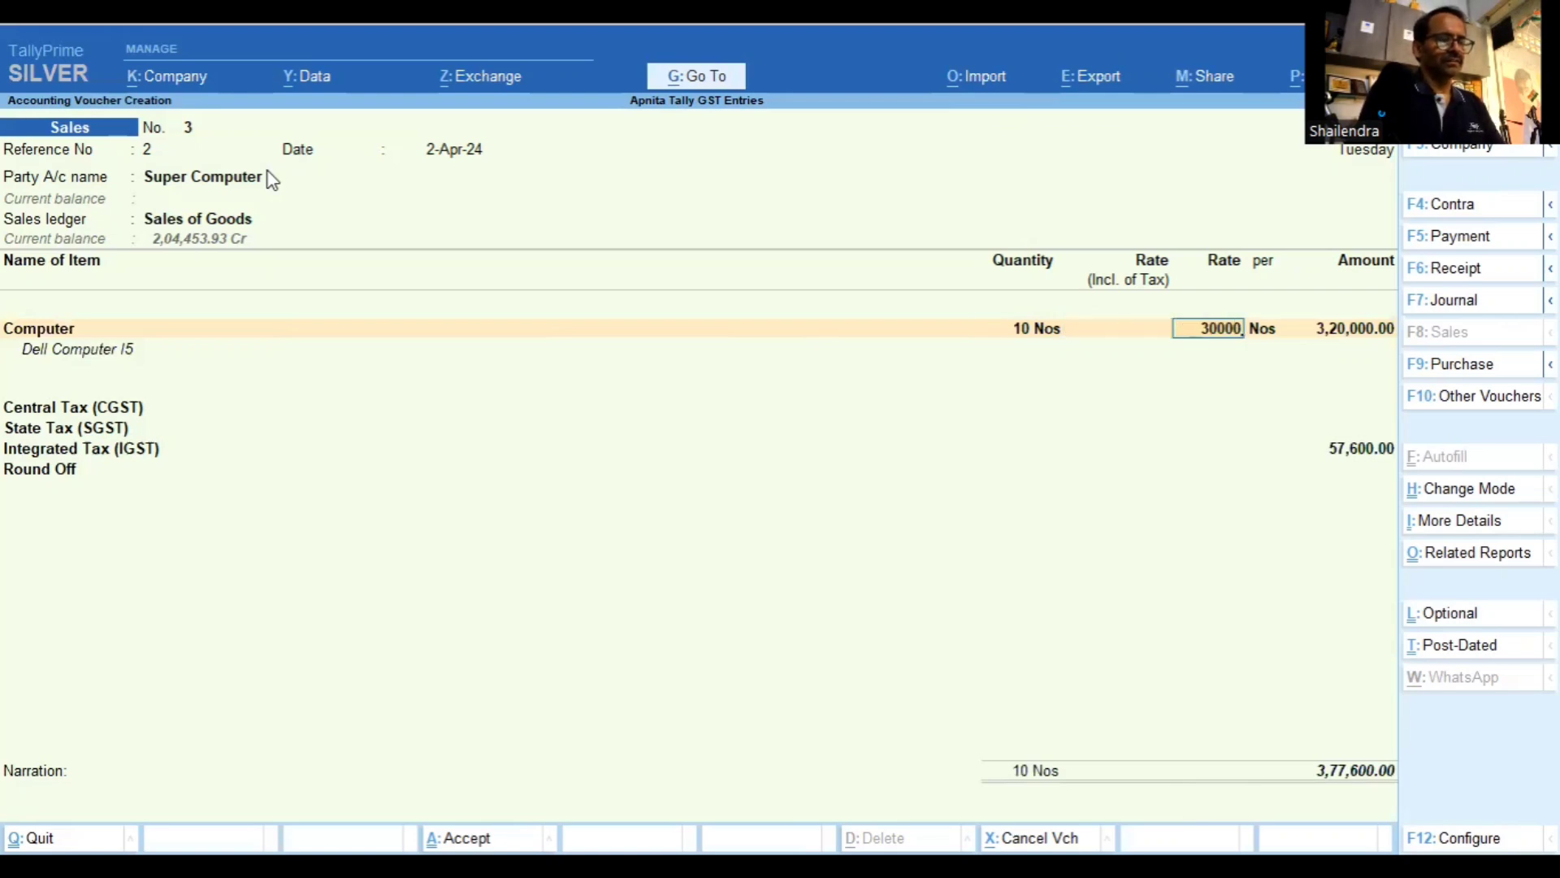
key("Return")
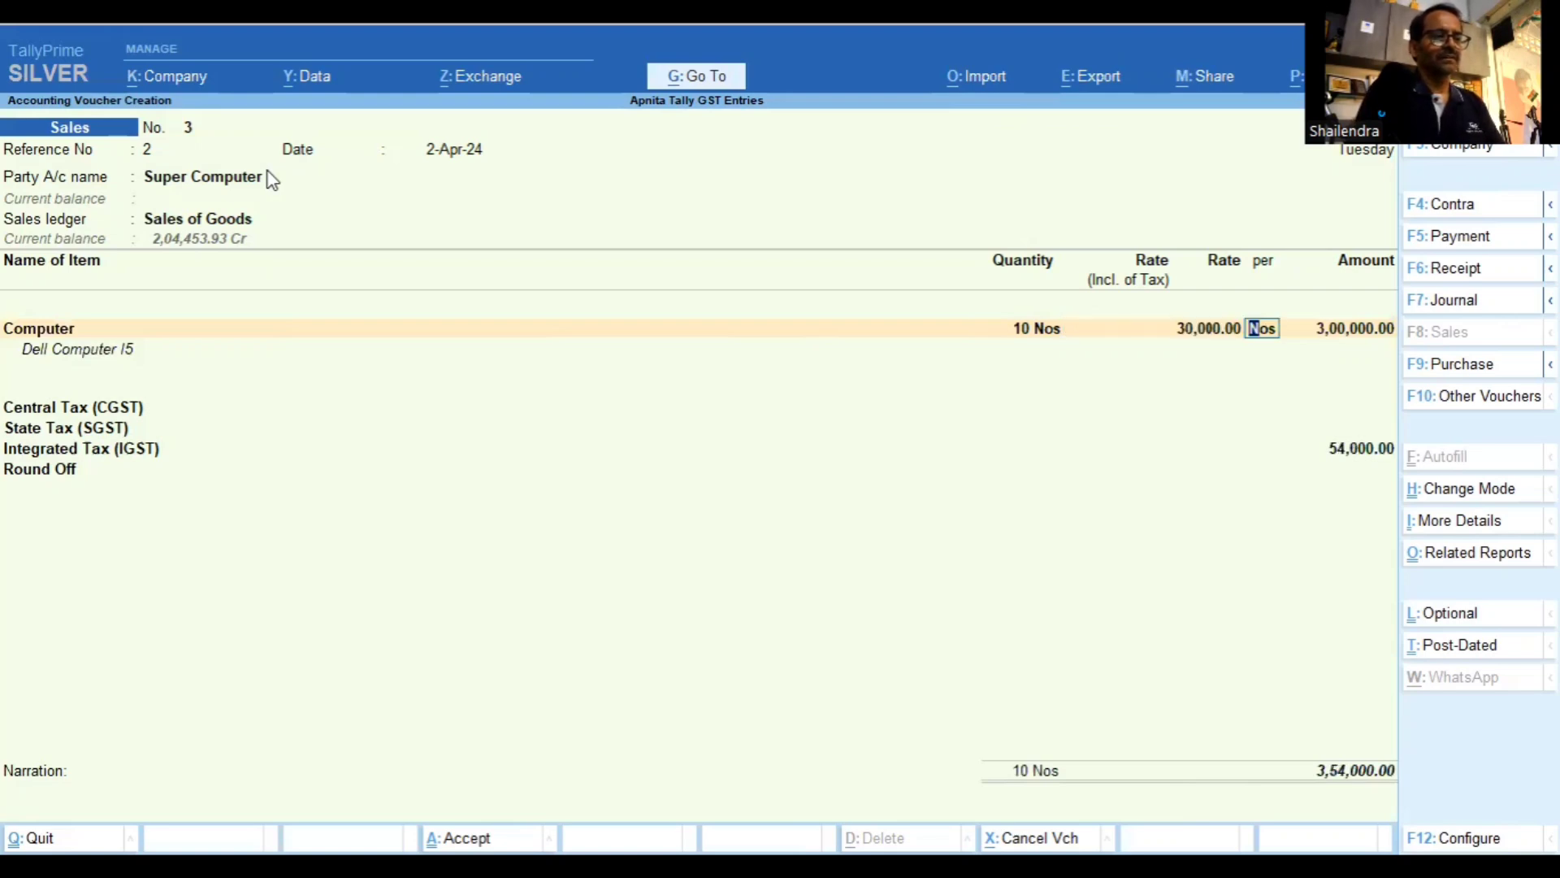
key("Return")
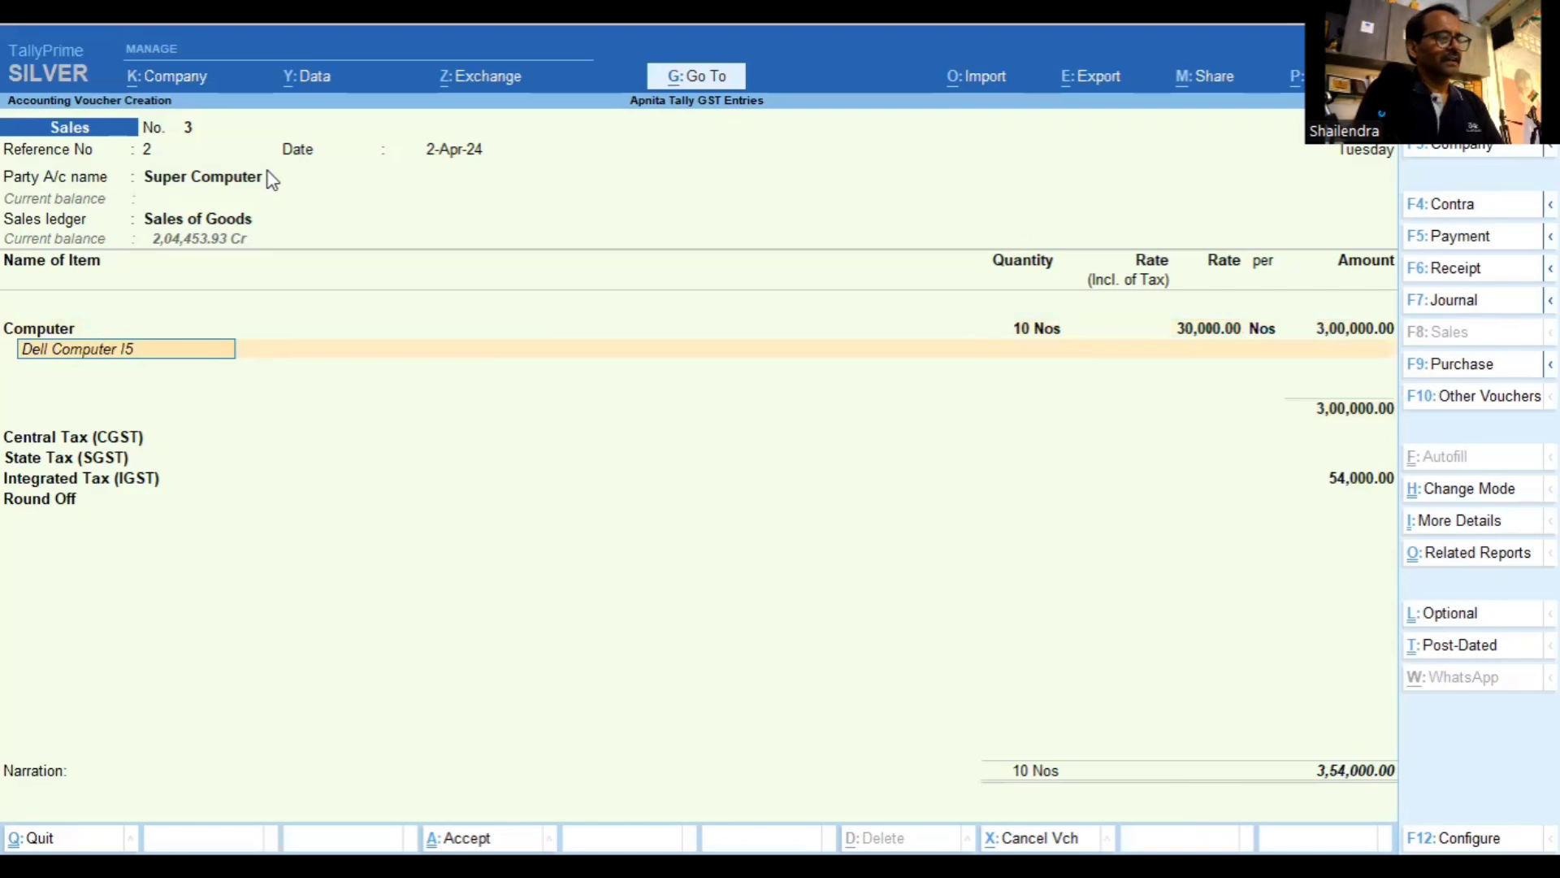
key("Return")
key("Return")
key("Return")
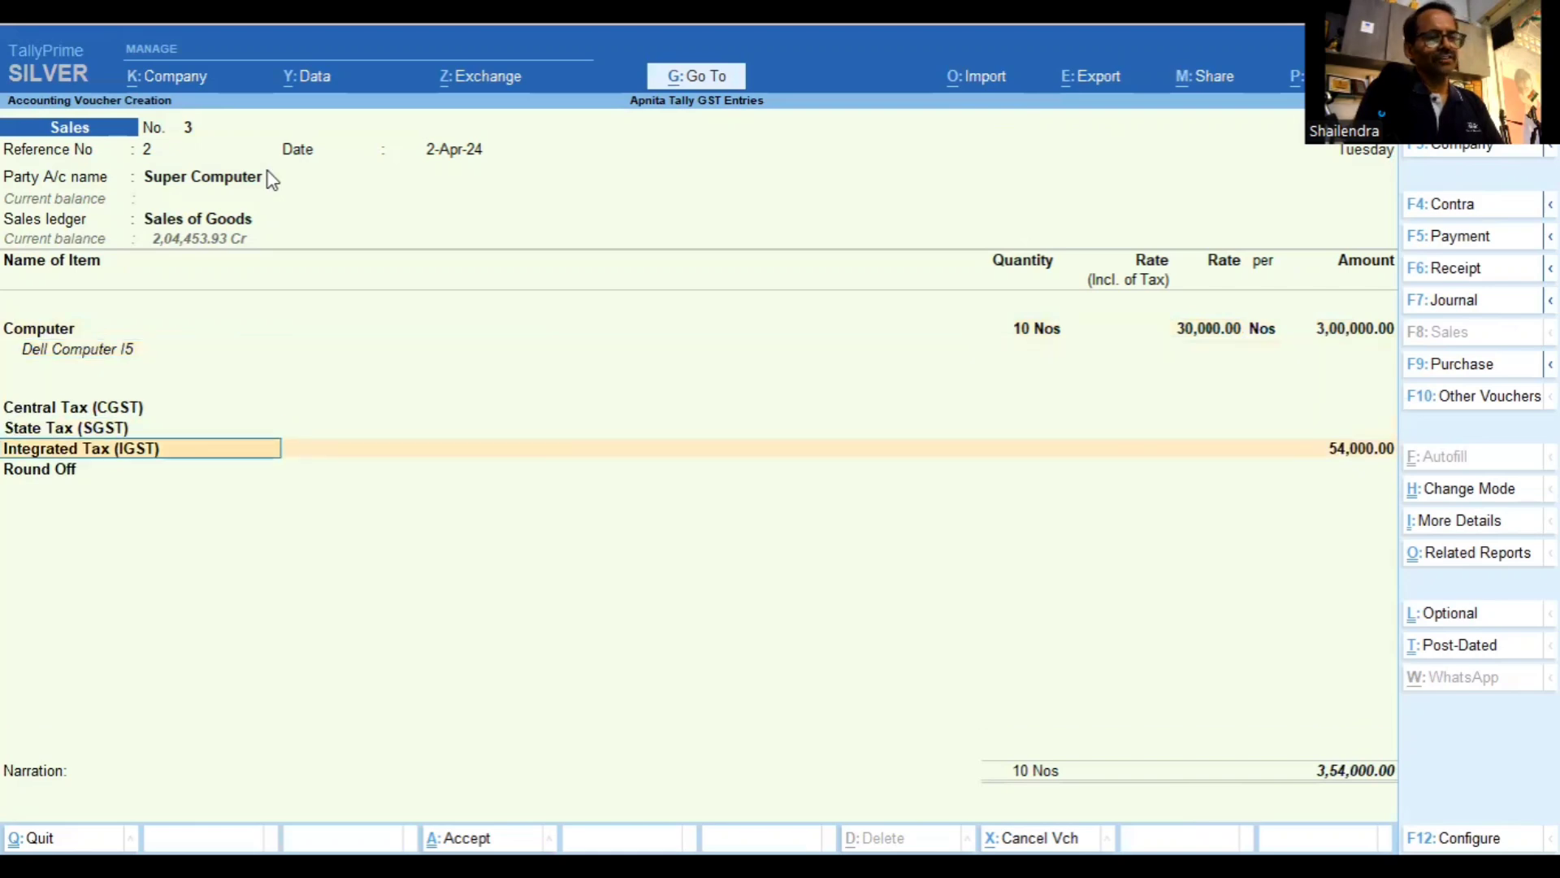
key("Return")
key("Return")
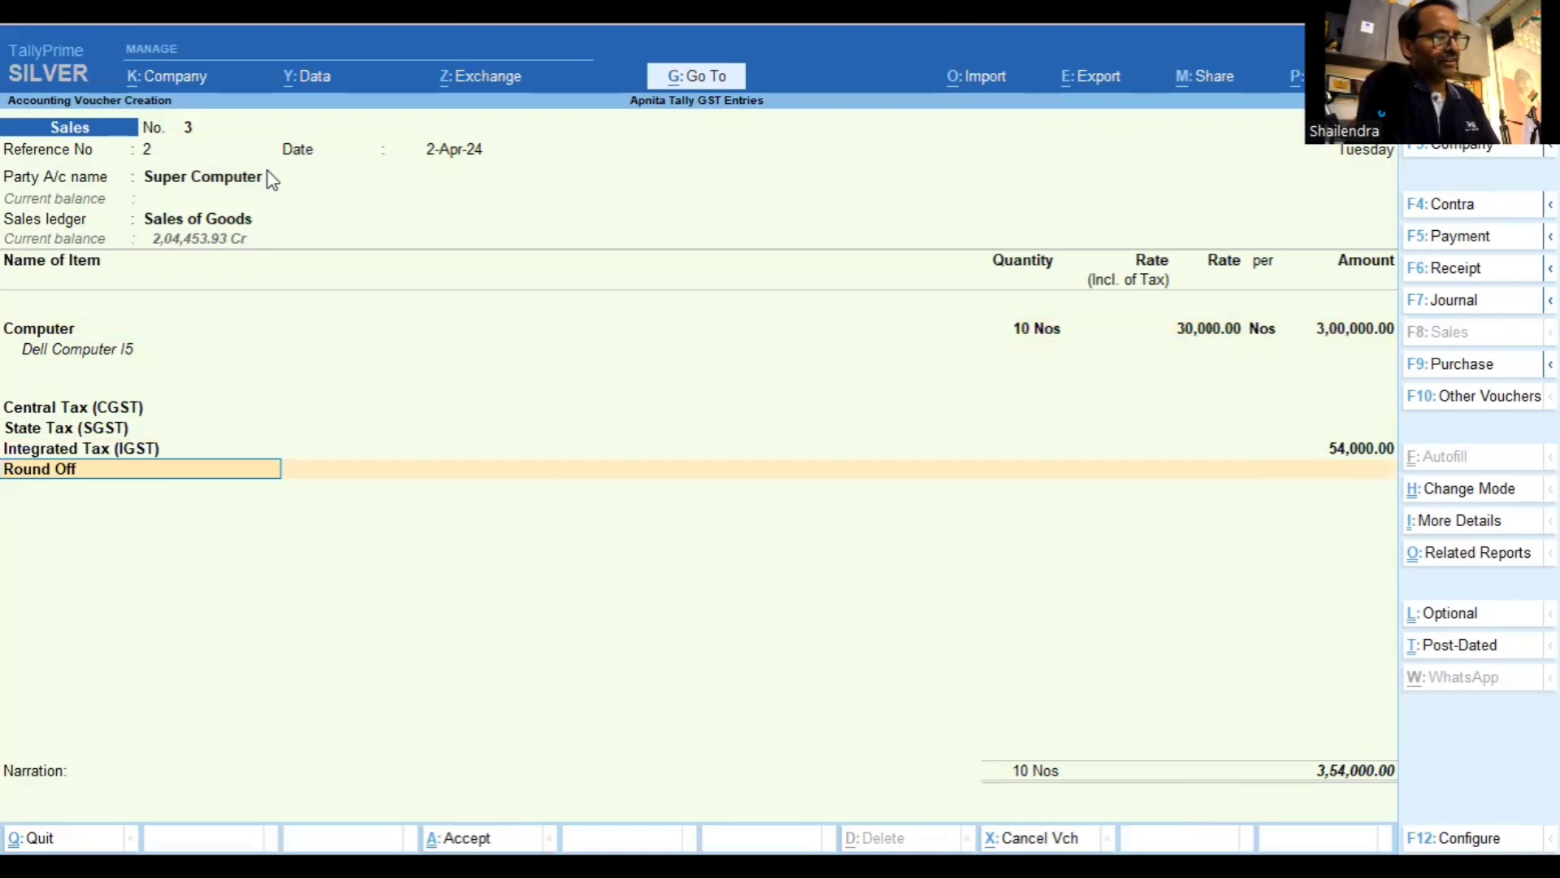
key("alt+a")
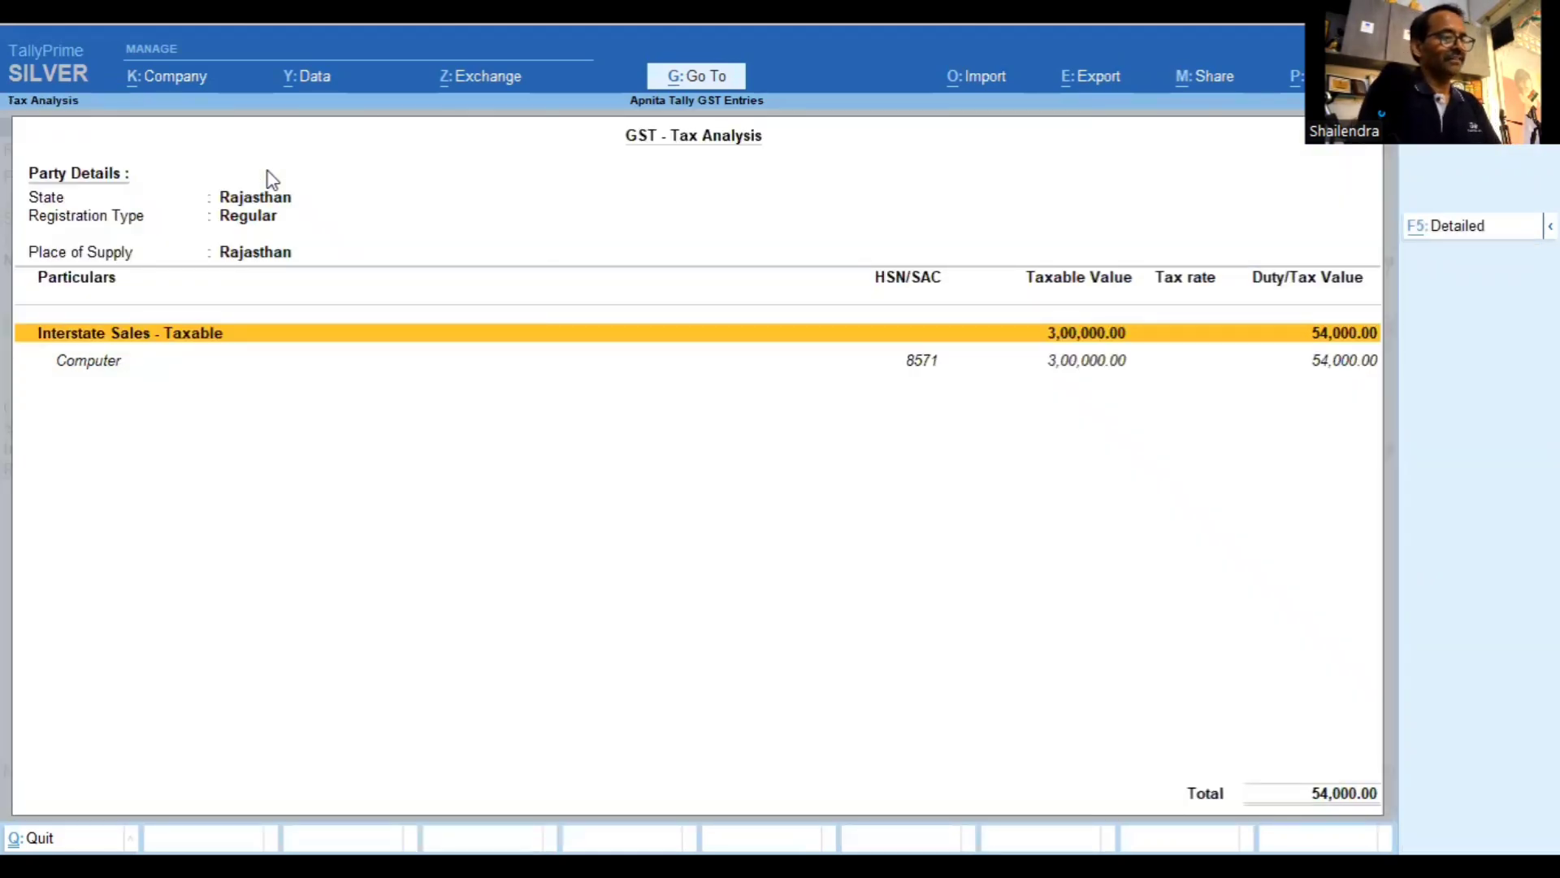
Check the detailed 18% IGST breakdown, then go back to the voucher's bill-wise details
key("F5")
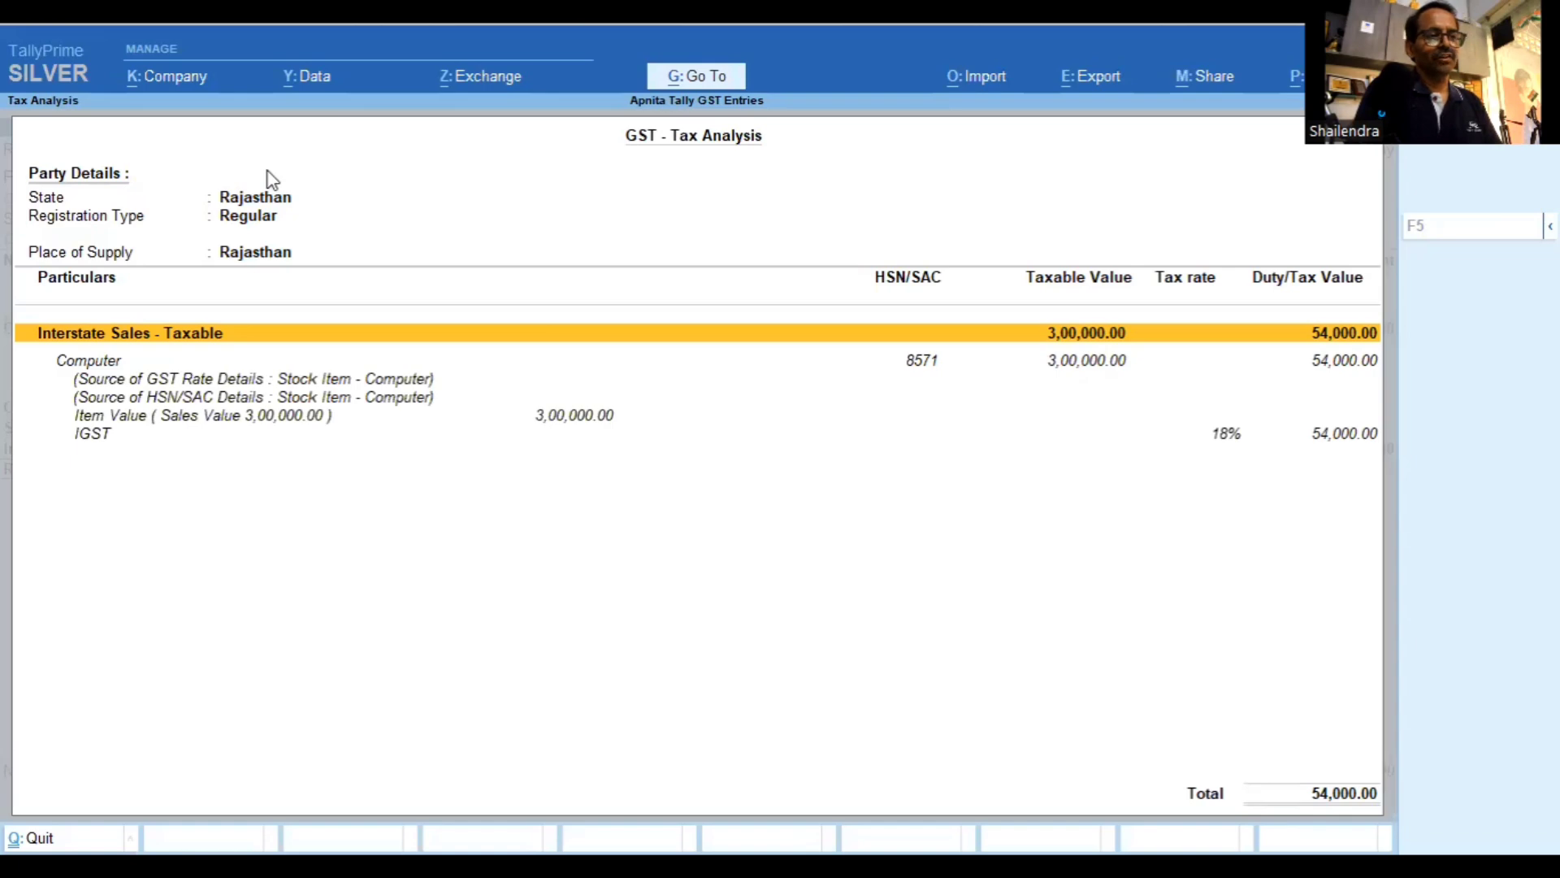
key("Down")
key("Down")
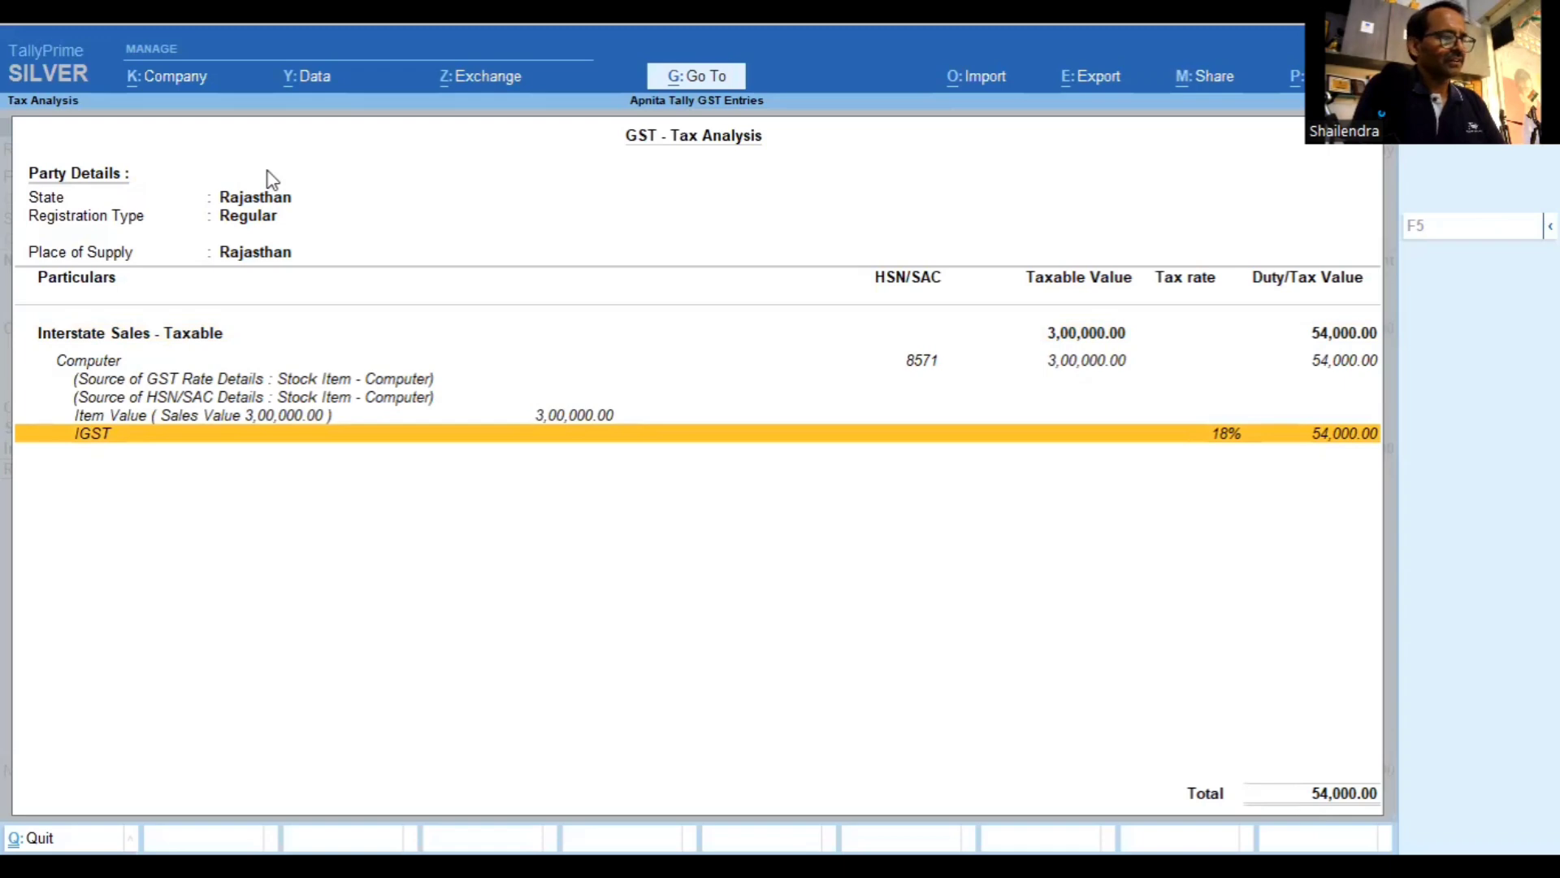
key("Escape")
key("Return")
Save sales voucher No. 3, quit to the main menu and start a blank Purchase voucher
key("Return")
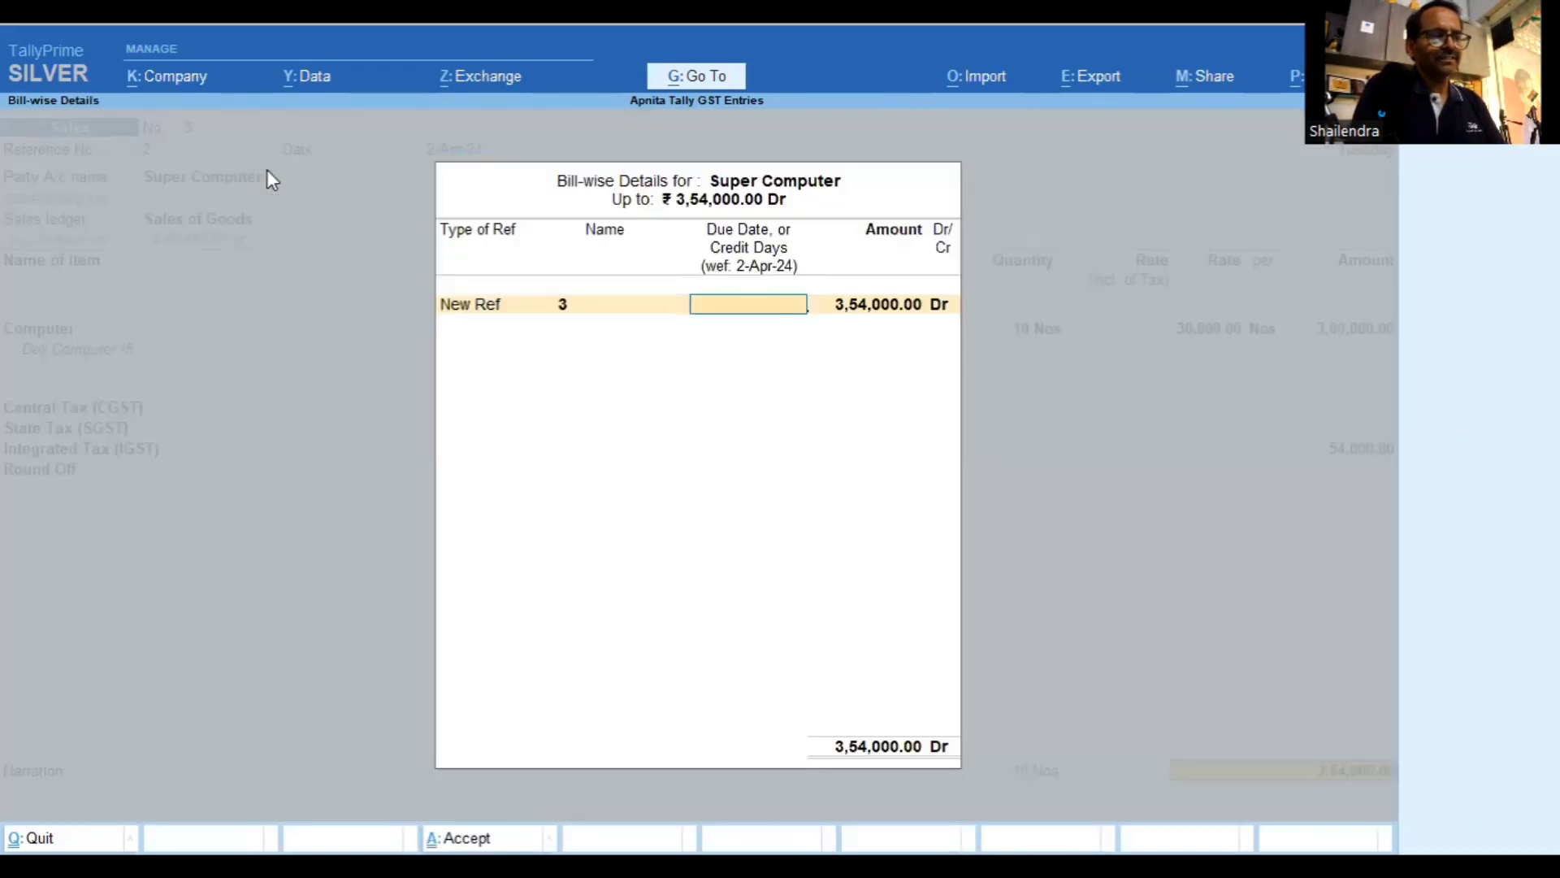
key("Return")
key("Return")
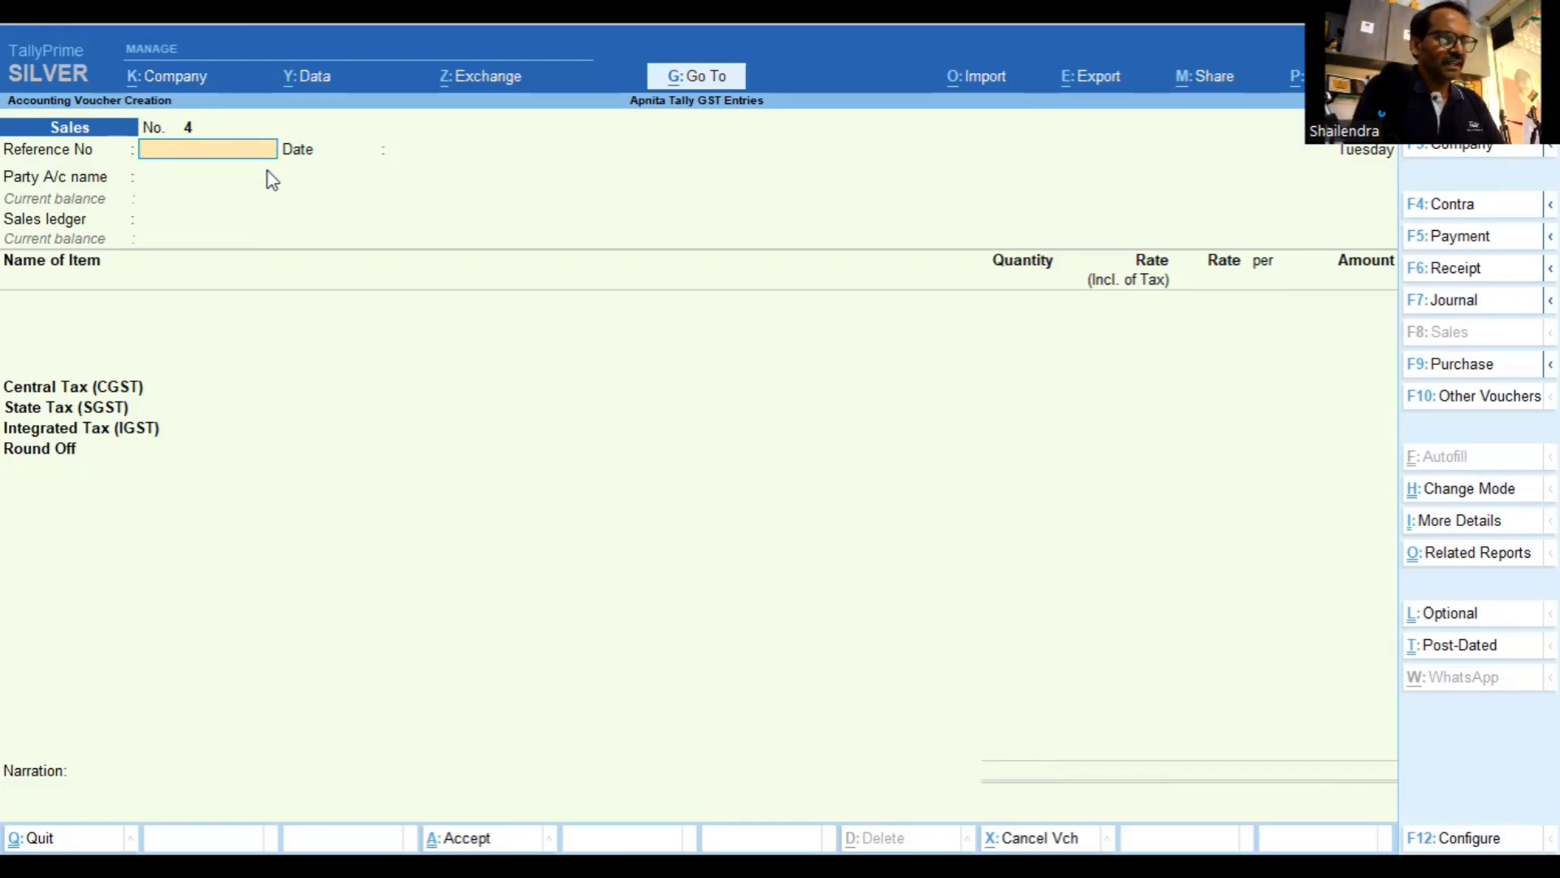
key("Escape")
key("y")
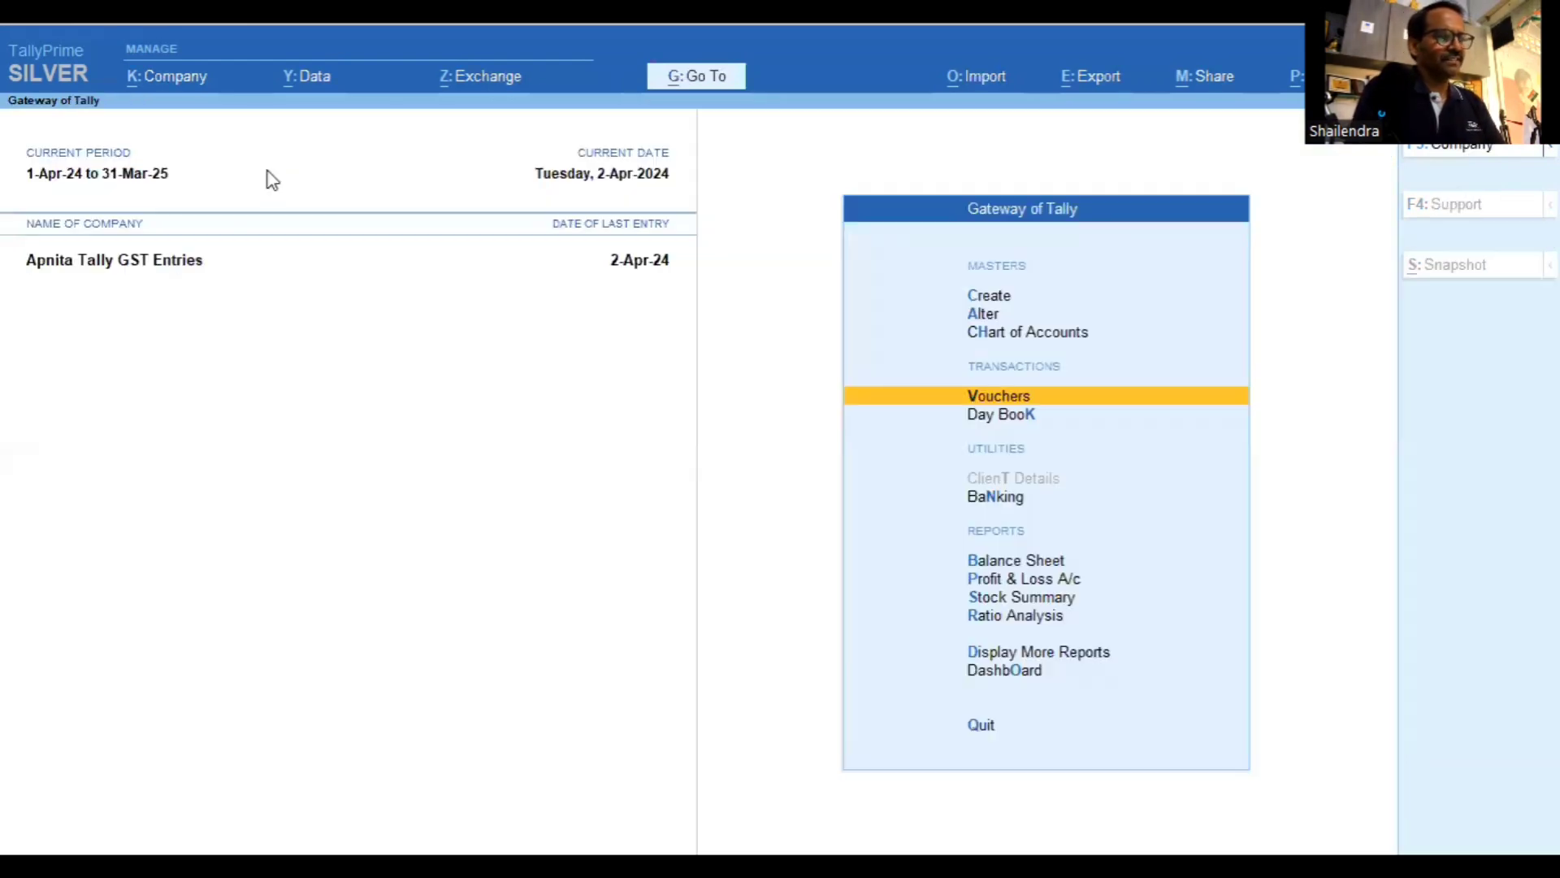
key("Return")
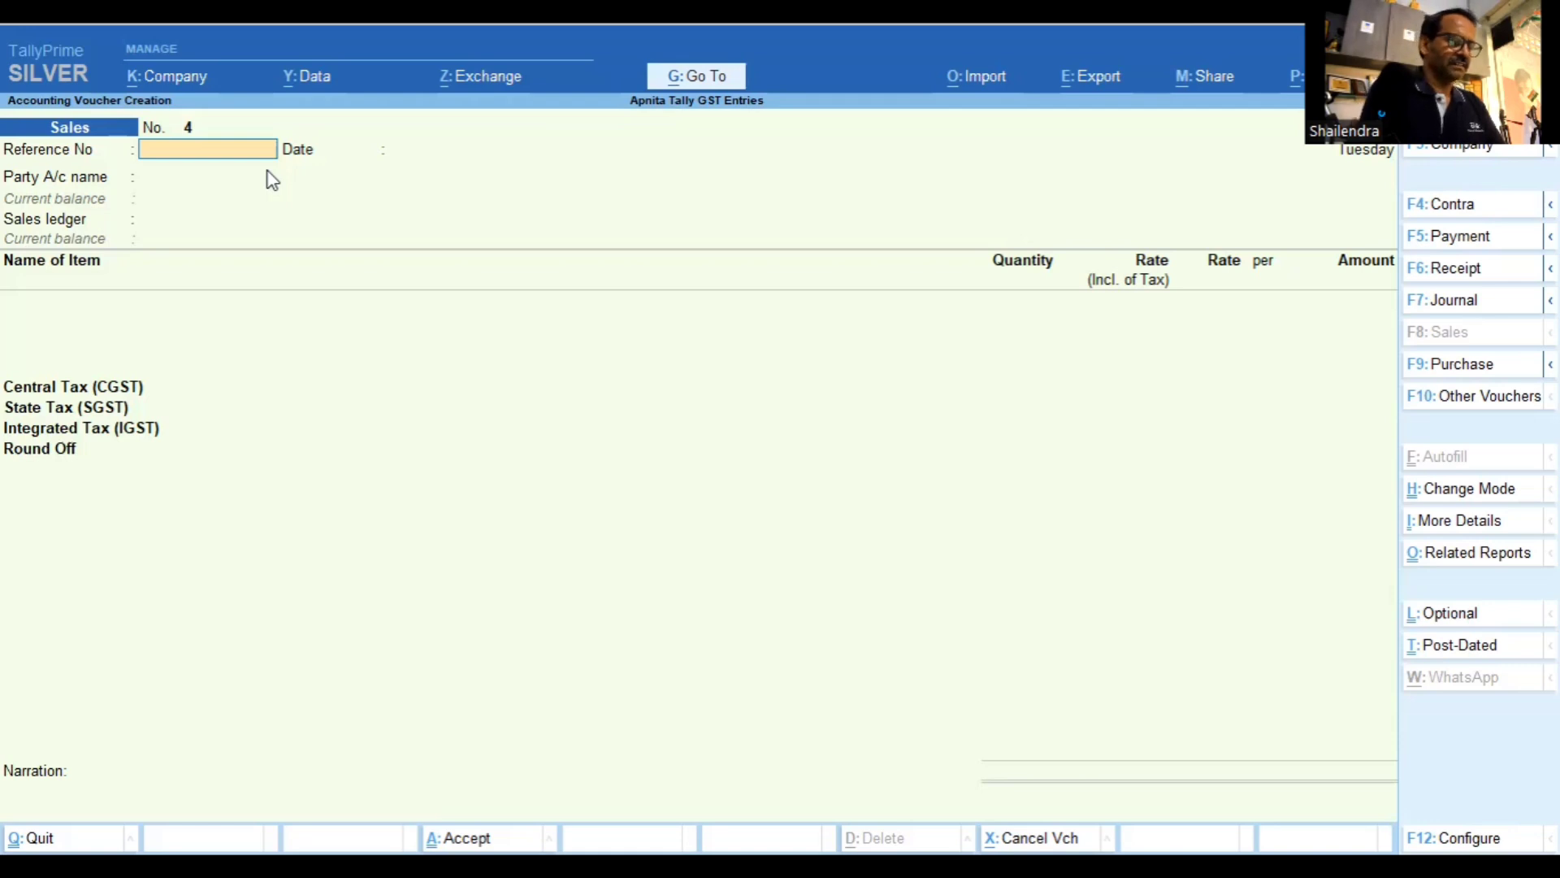
key("F9")
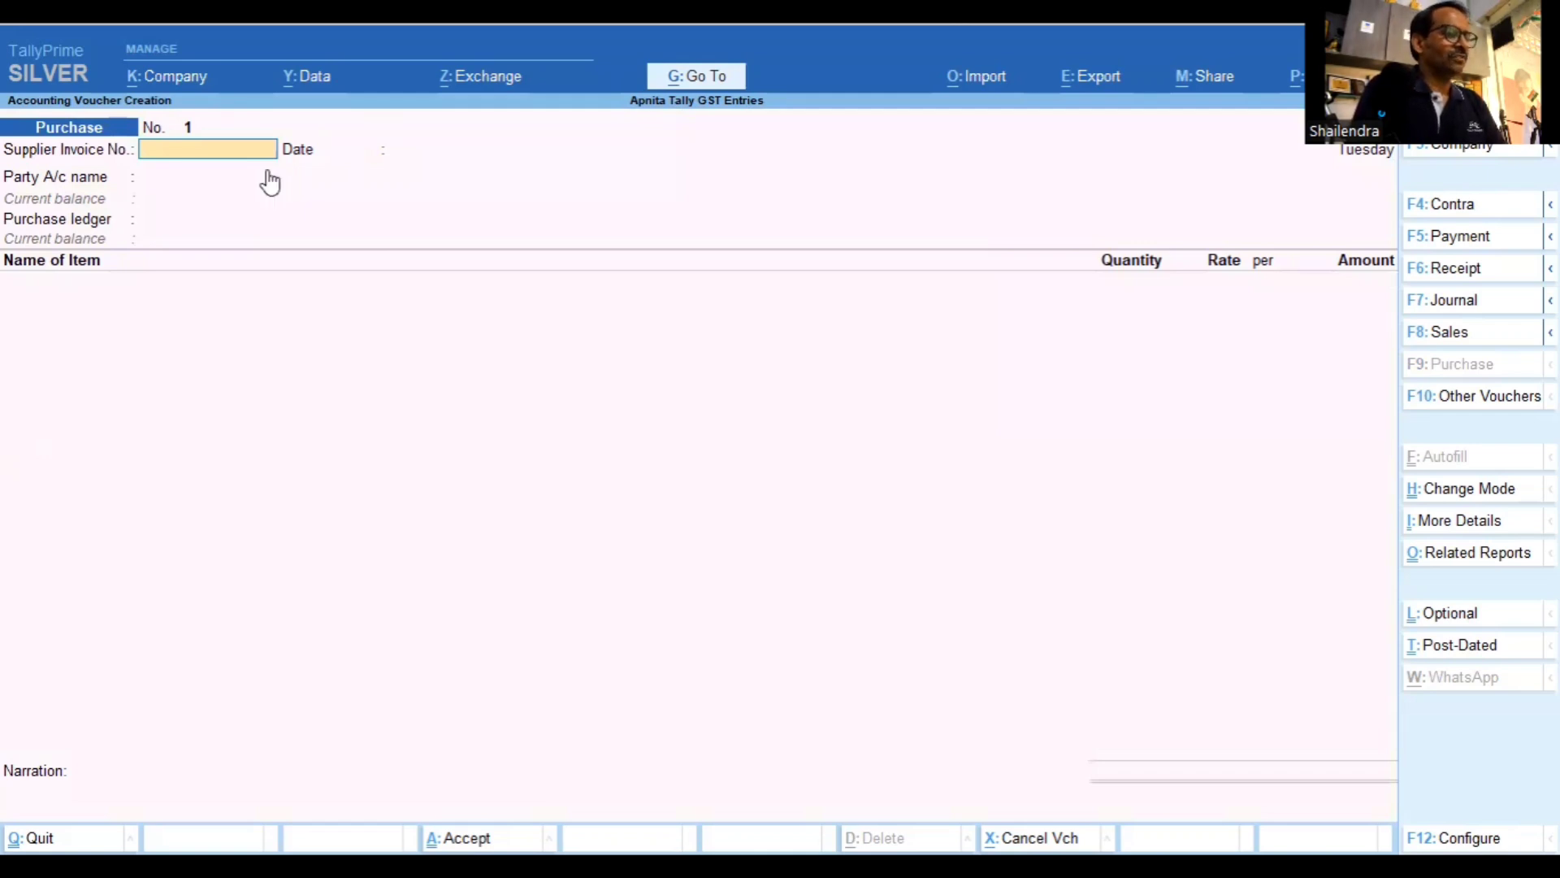
Open the Purchase voucher type for alteration from the voucher type masters
key("Escape")
key("a")
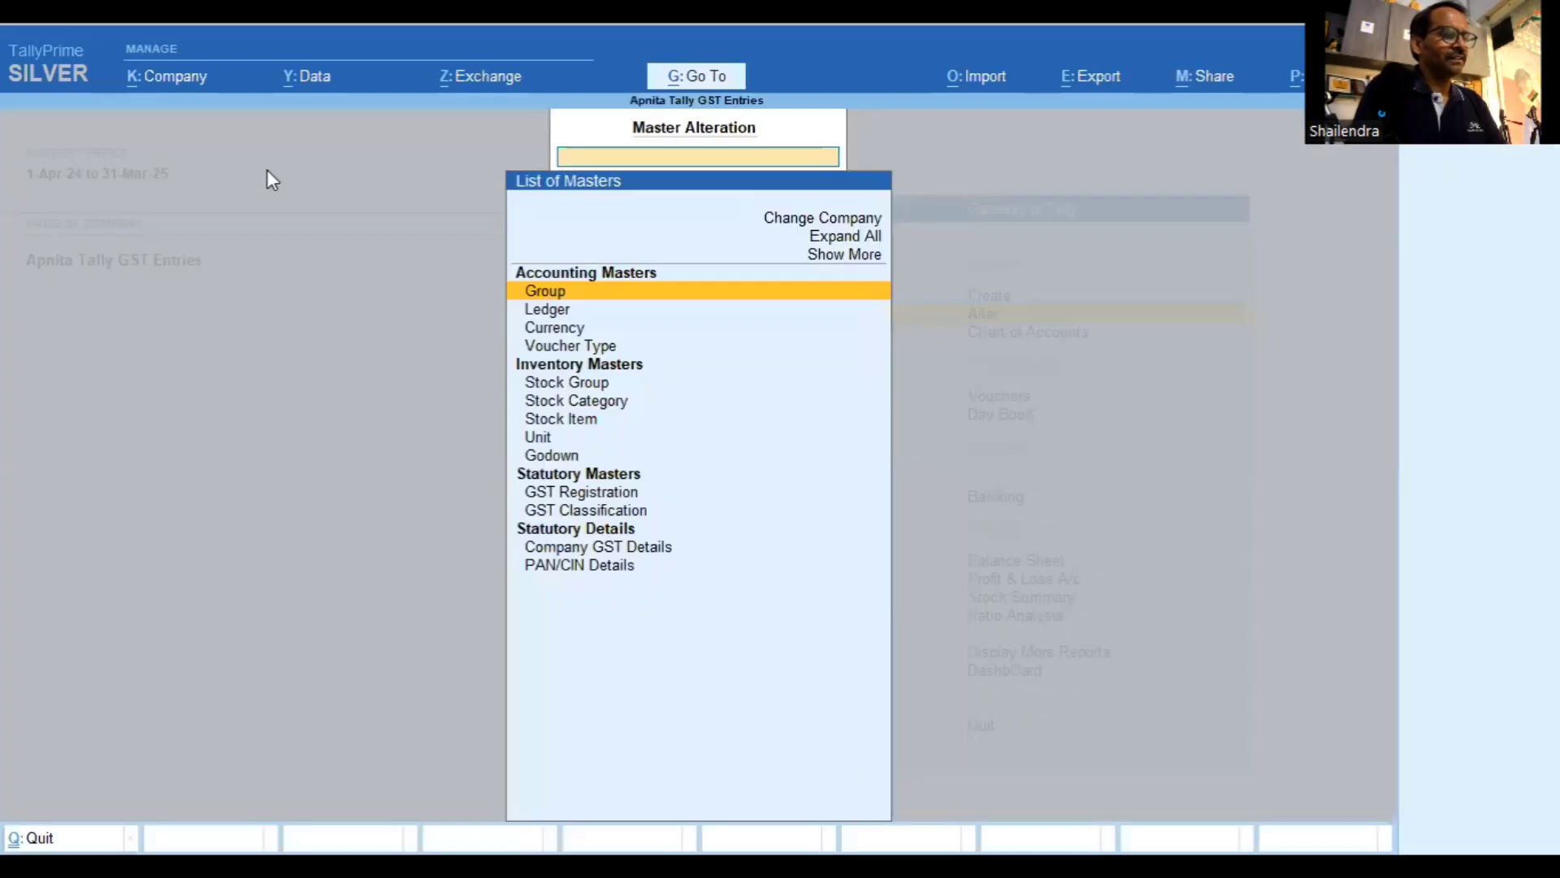
key("Down")
key("Down")
key("Down")
key("Return")
type("Sa")
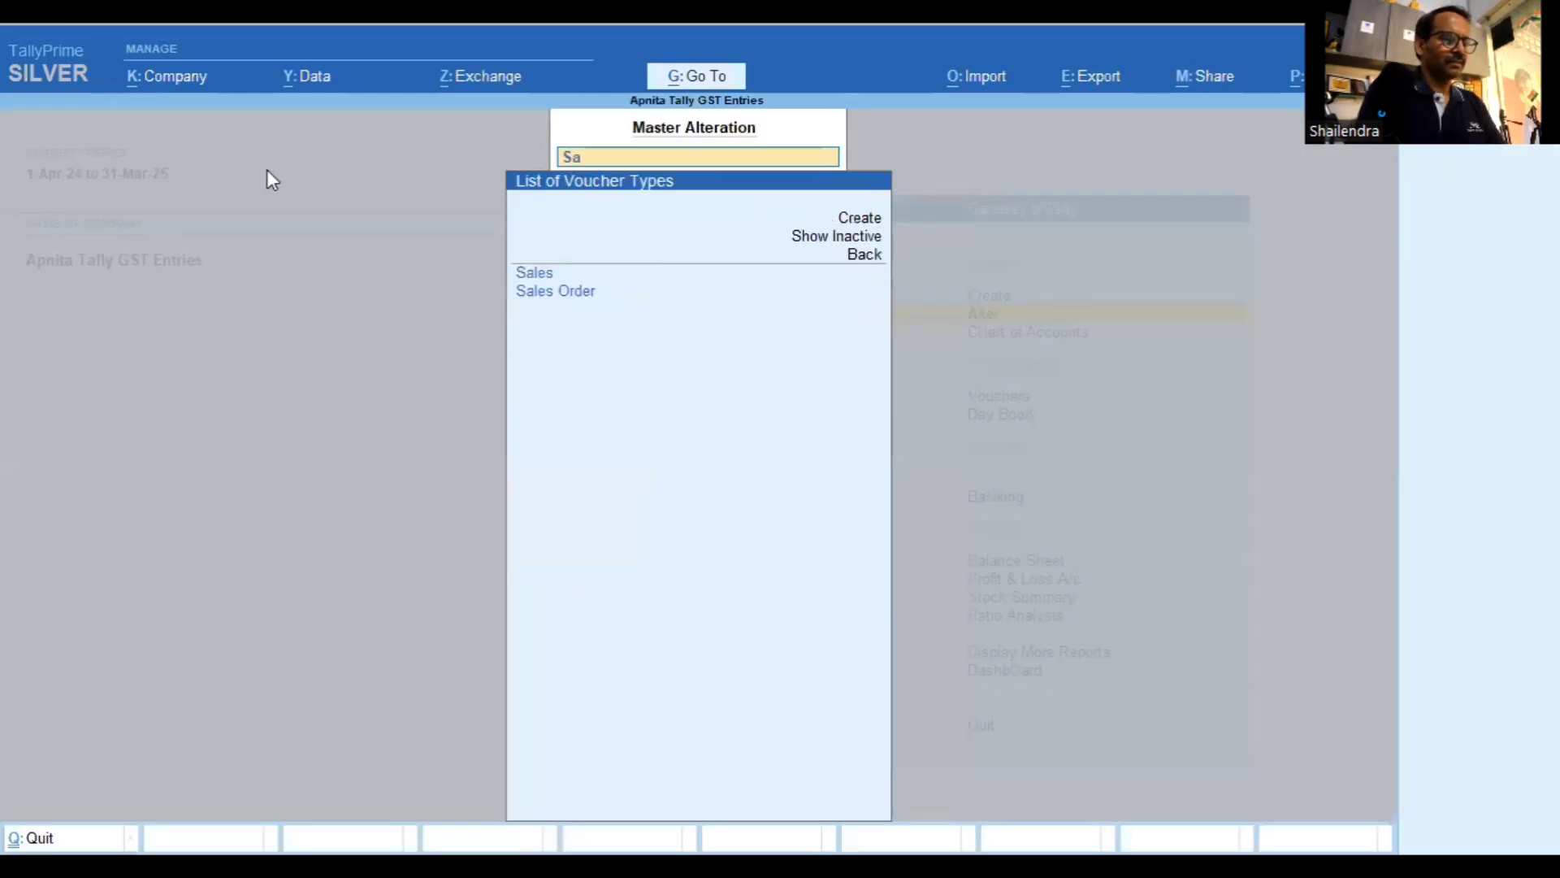
key("BackSpace")
key("BackSpace")
type("Pur")
key("Return")
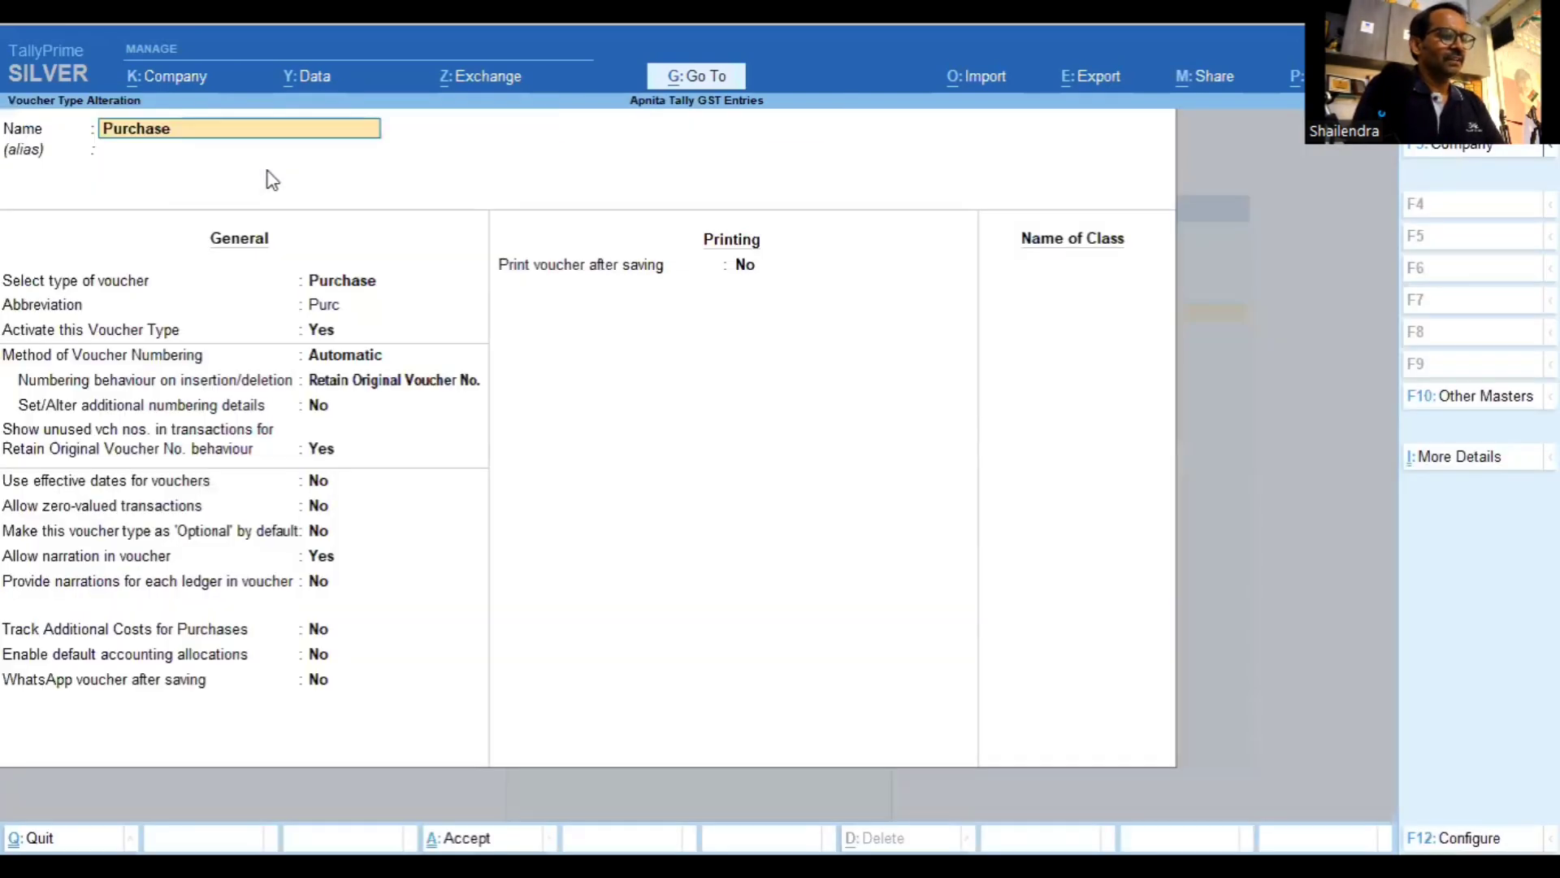
key("Return")
key("Return")
key("Return")
key("Return")
key("Return")
key("Return")
key("Return")
key("Return")
key("Return")
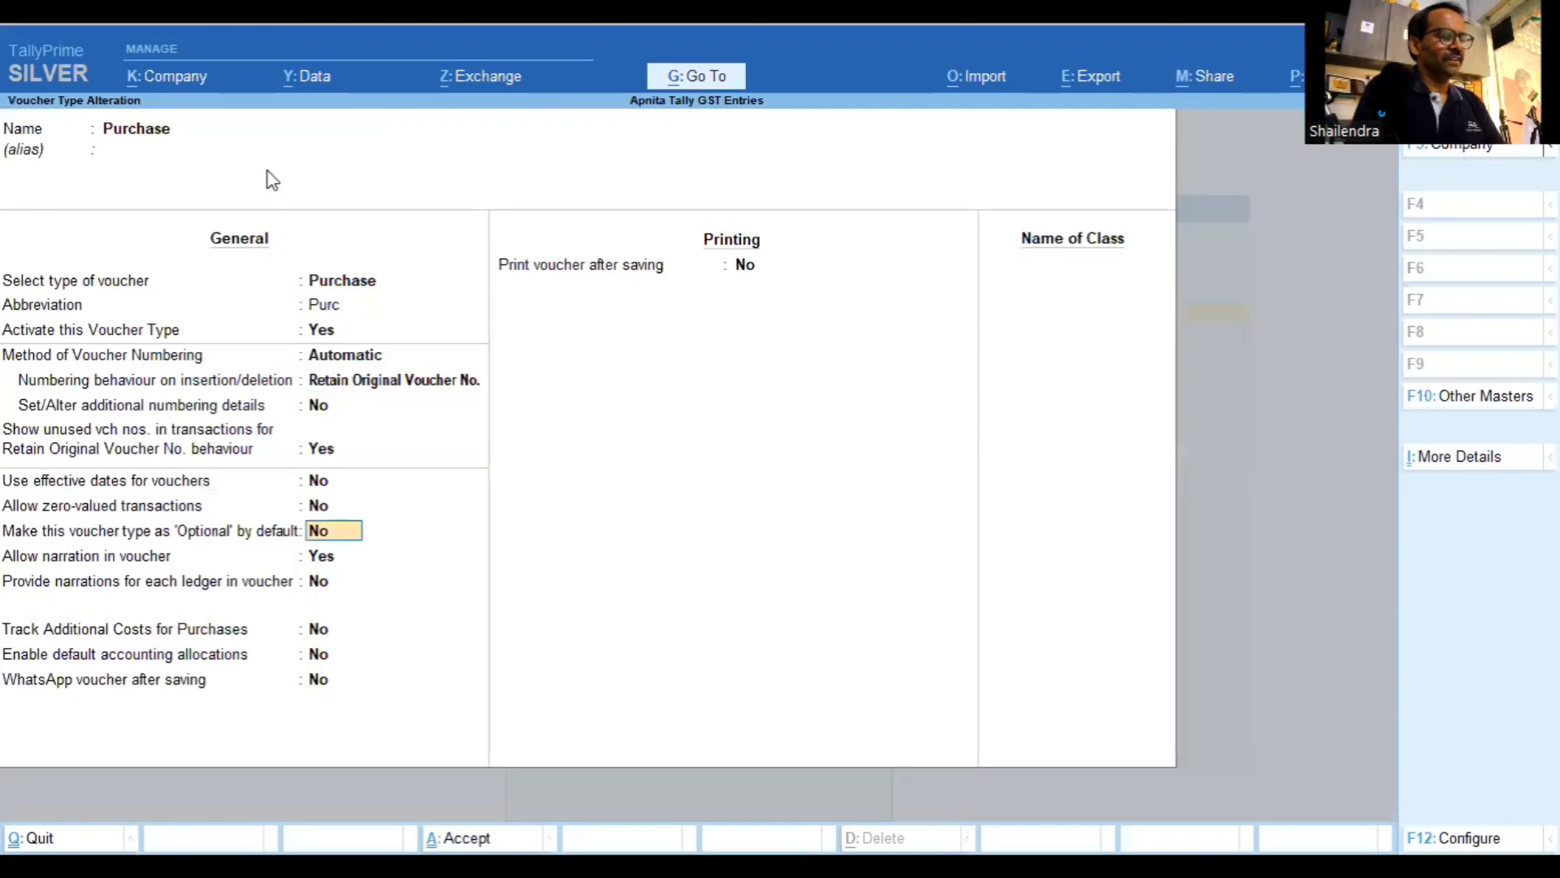
Enable default accounting allocations with Purchase of Goods at 100%, plus CGST, SGST and IGST
key("Return")
key("Return")
key("Return")
key("Return")
key("y")
key("Return")
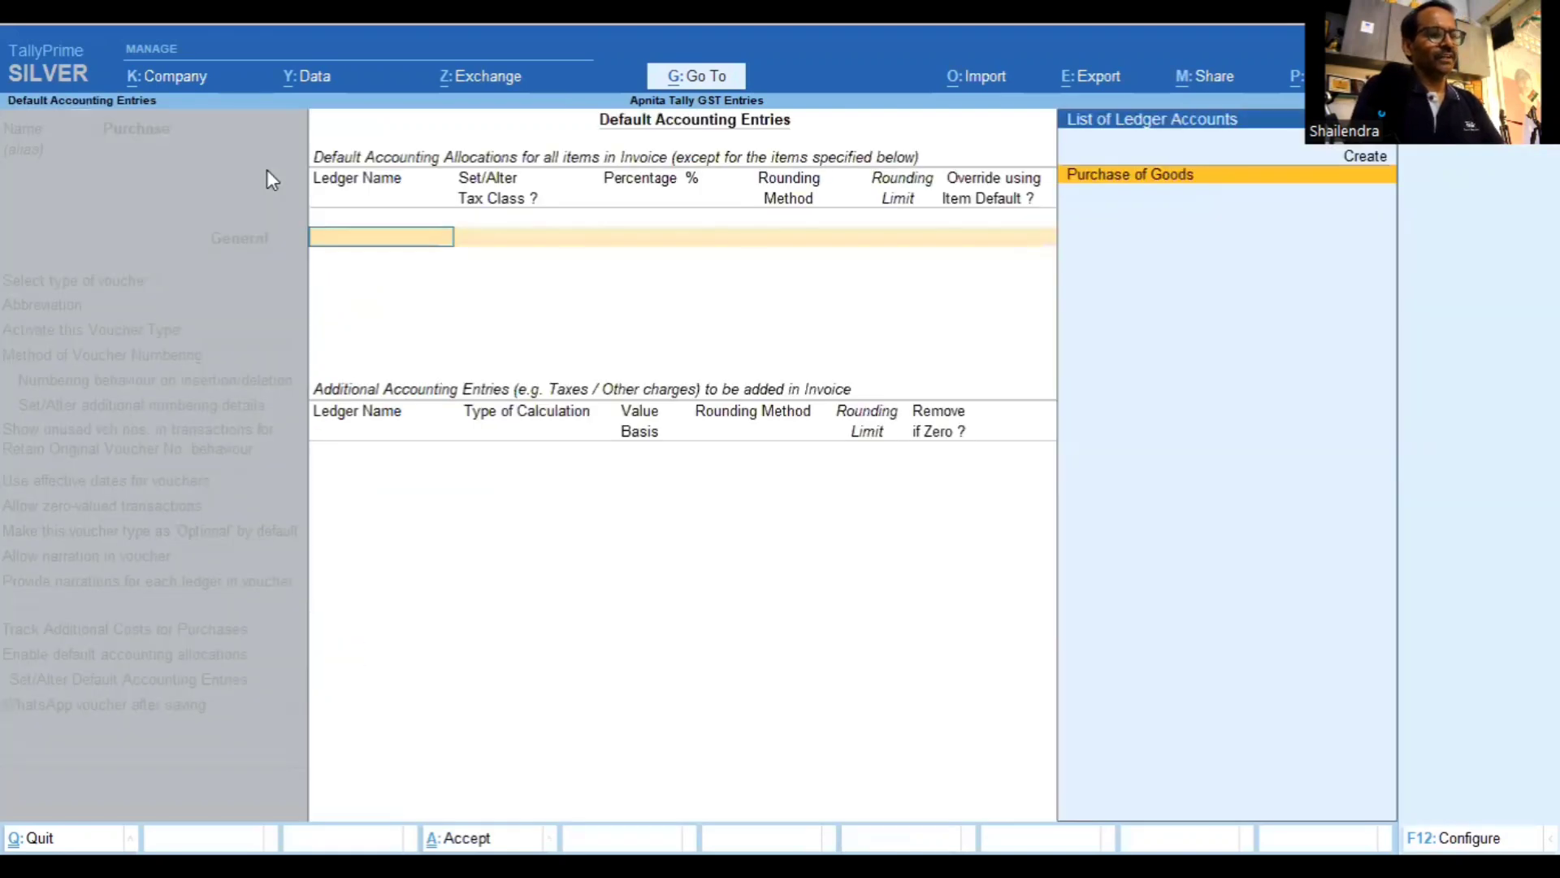
key("Return")
key("Return")
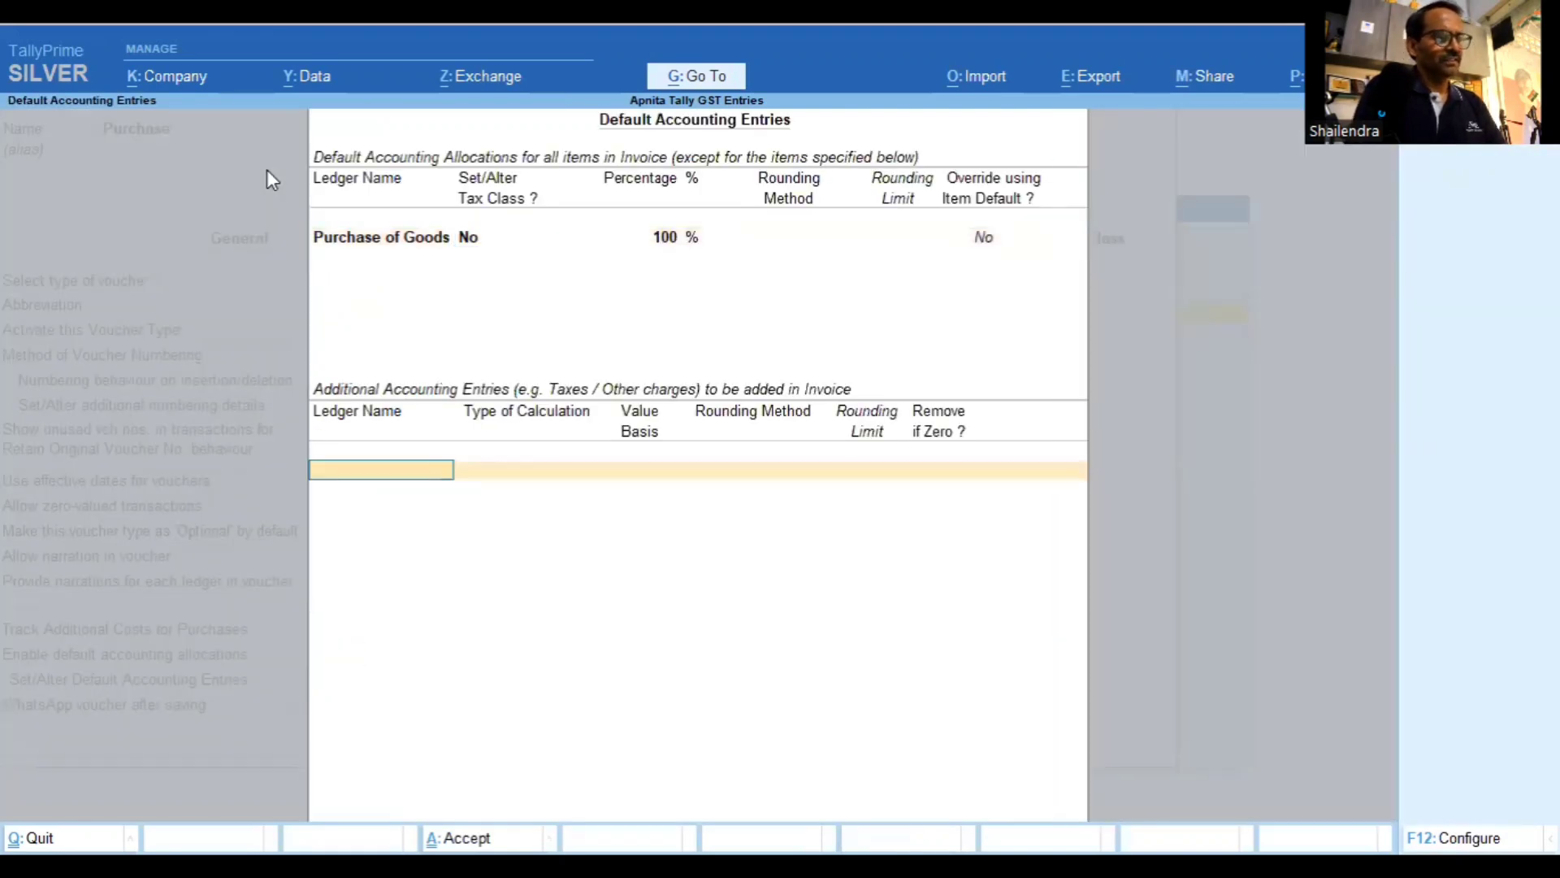
key("Return")
key("Return")
type("Sg")
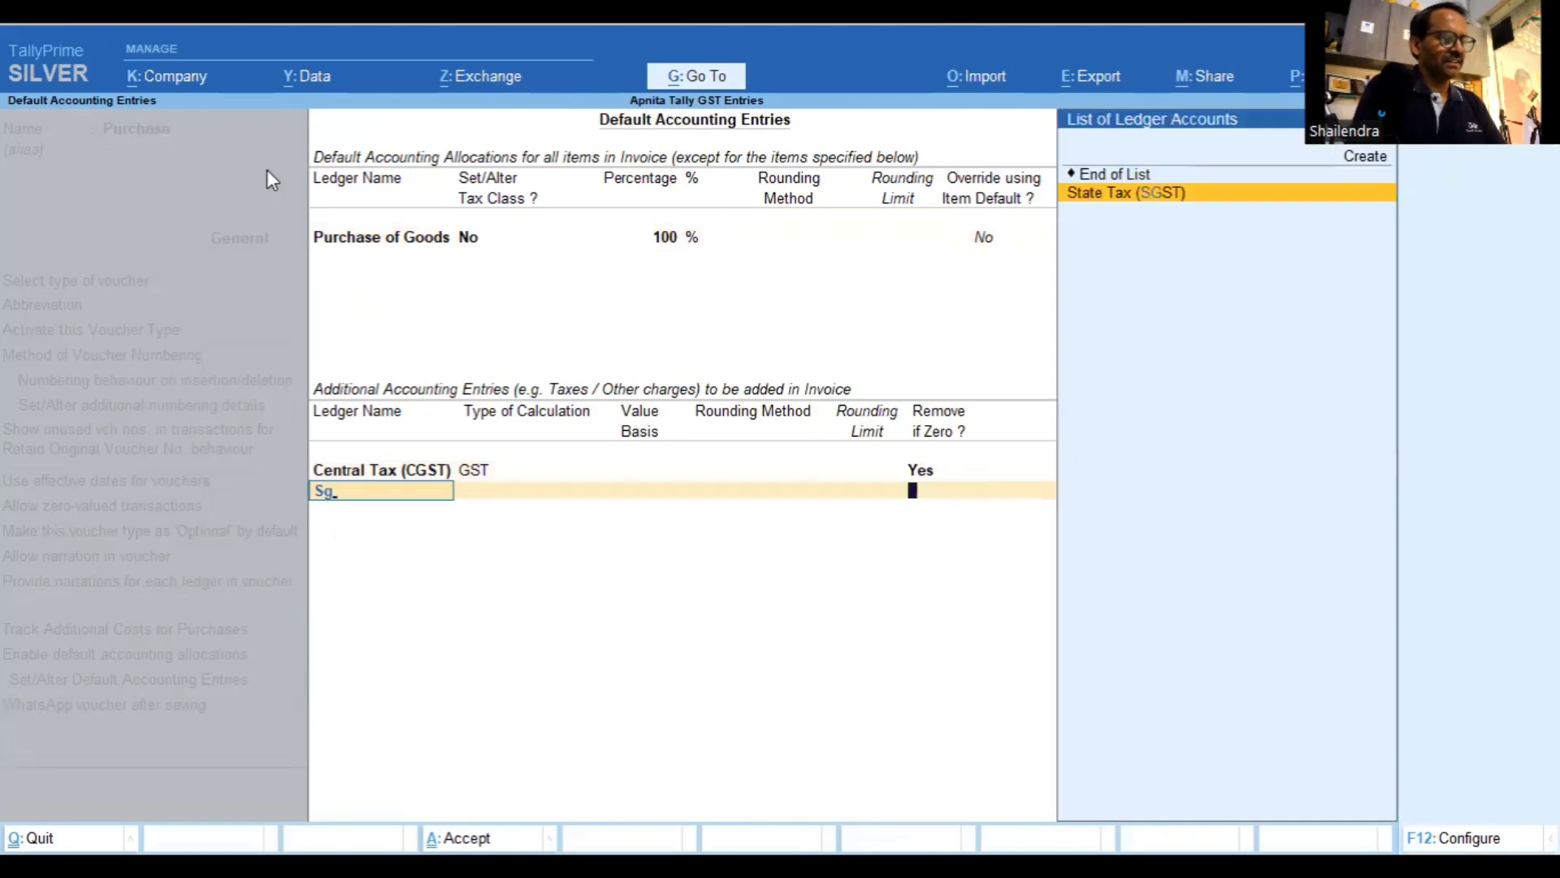
key("Return")
key("Return")
type("Ig")
key("Return")
key("Return")
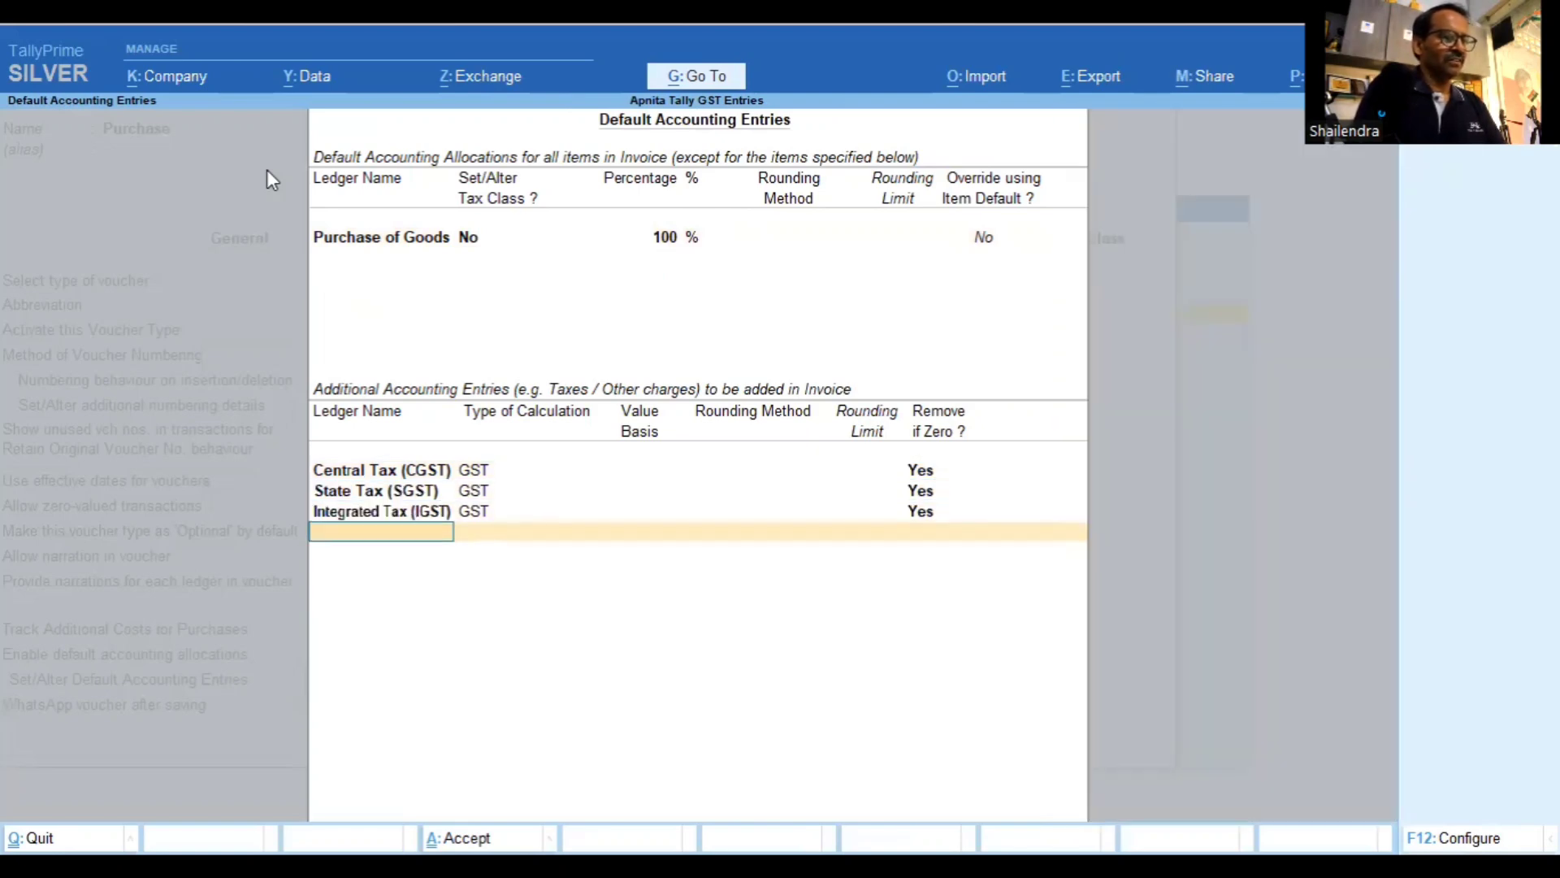
type("Ro")
Add Round Off with total amount rounding, normal rounding and limit 1
key("Return")
key("Down")
key("Down")
key("Return")
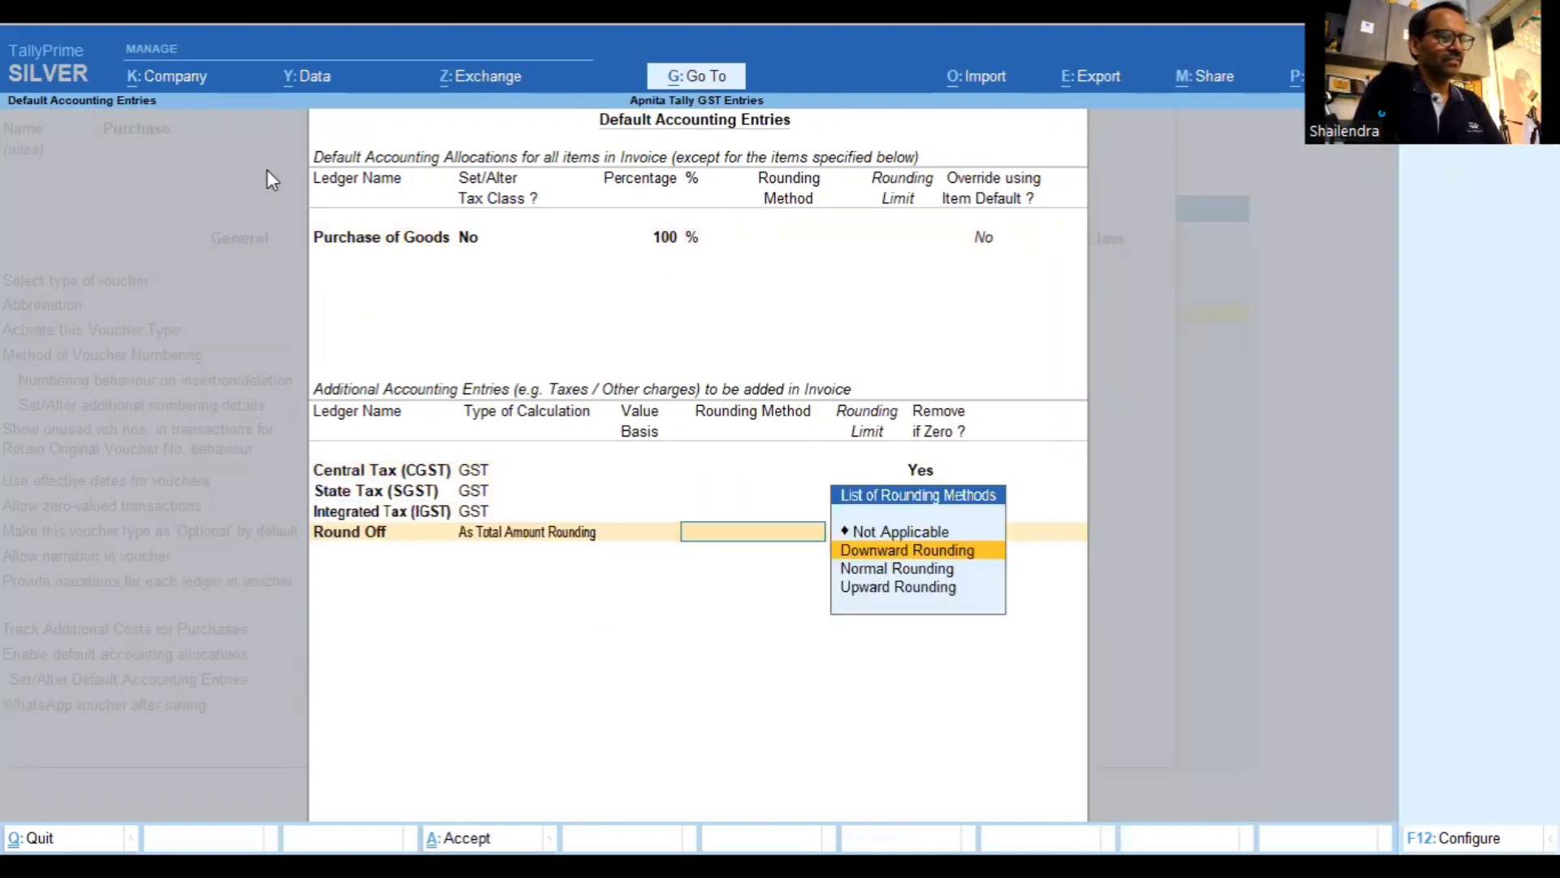
key("Down")
key("Return")
type("1")
key("Return")
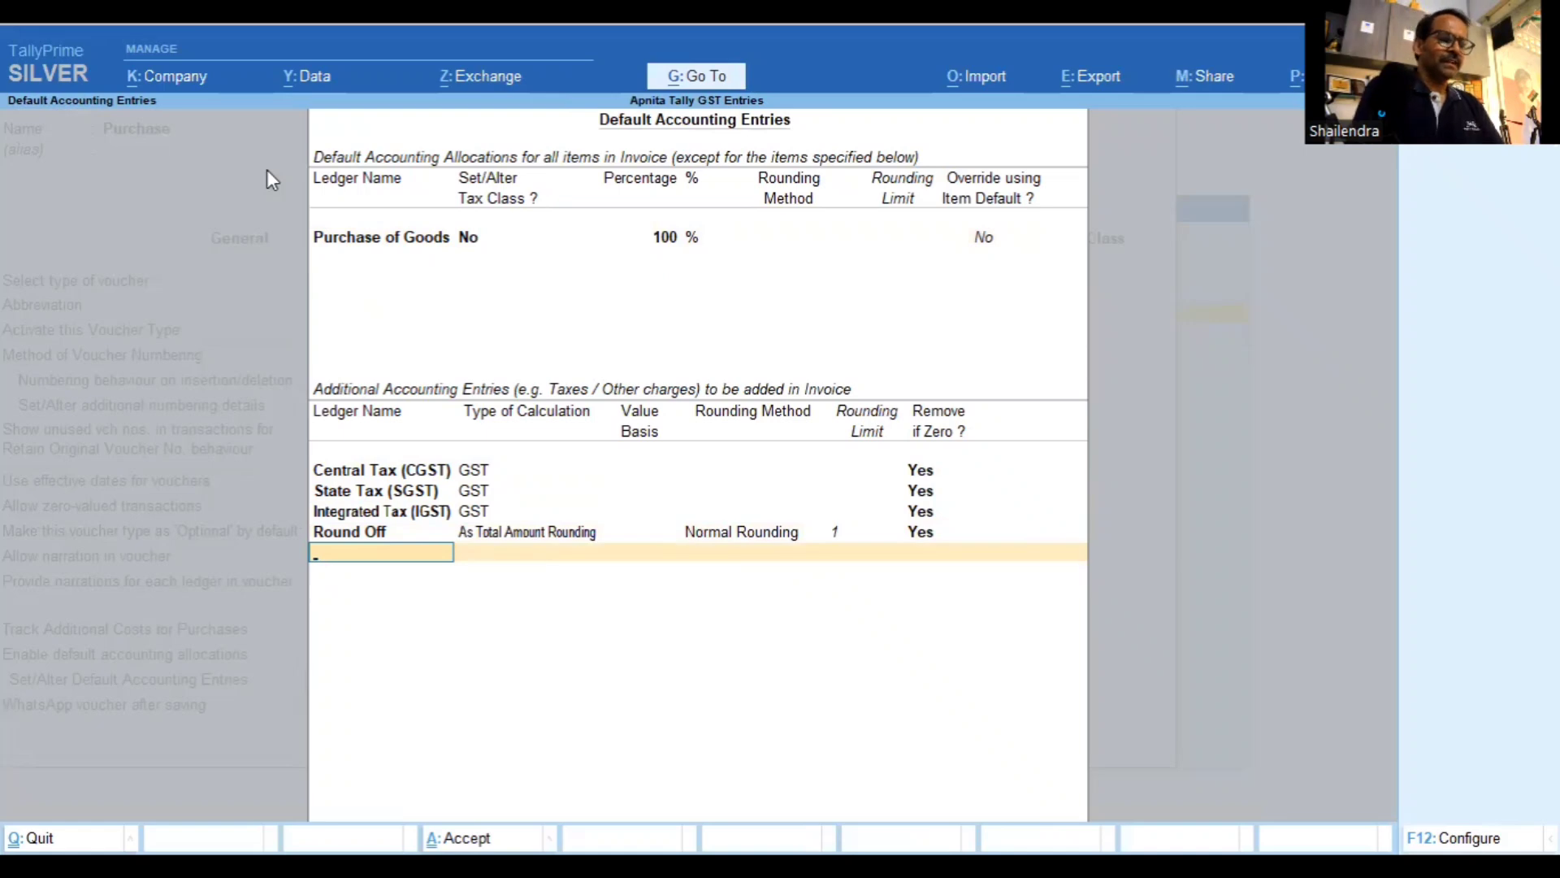
key("BackSpace")
key("BackSpace")
key("BackSpace")
key("BackSpace")
key("BackSpace")
key("BackSpace")
key("BackSpace")
key("BackSpace")
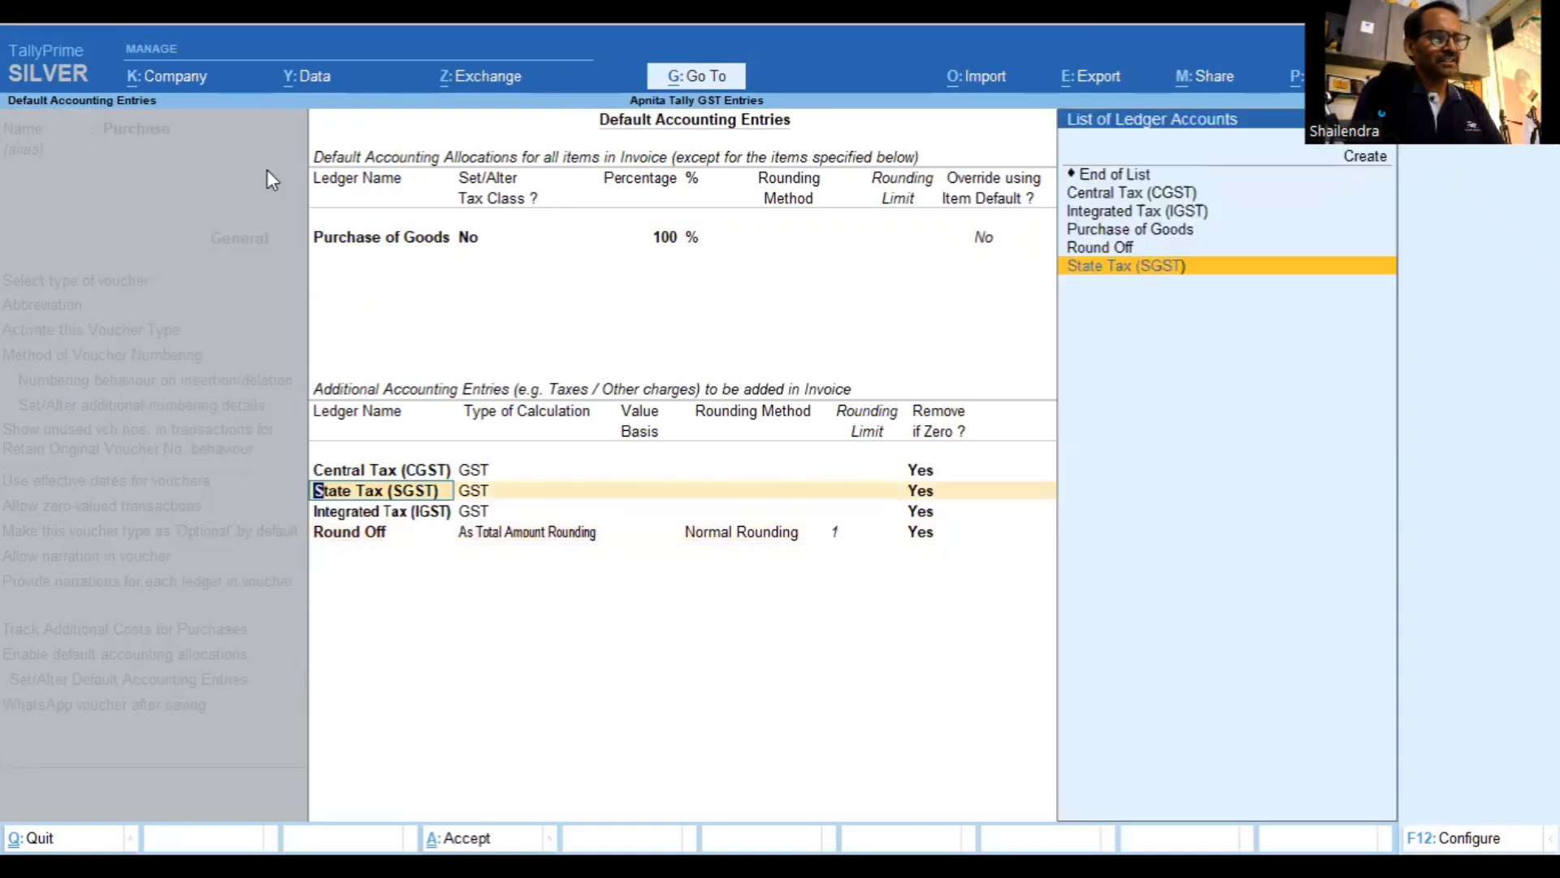
key("BackSpace")
key("BackSpace")
key("BackSpace")
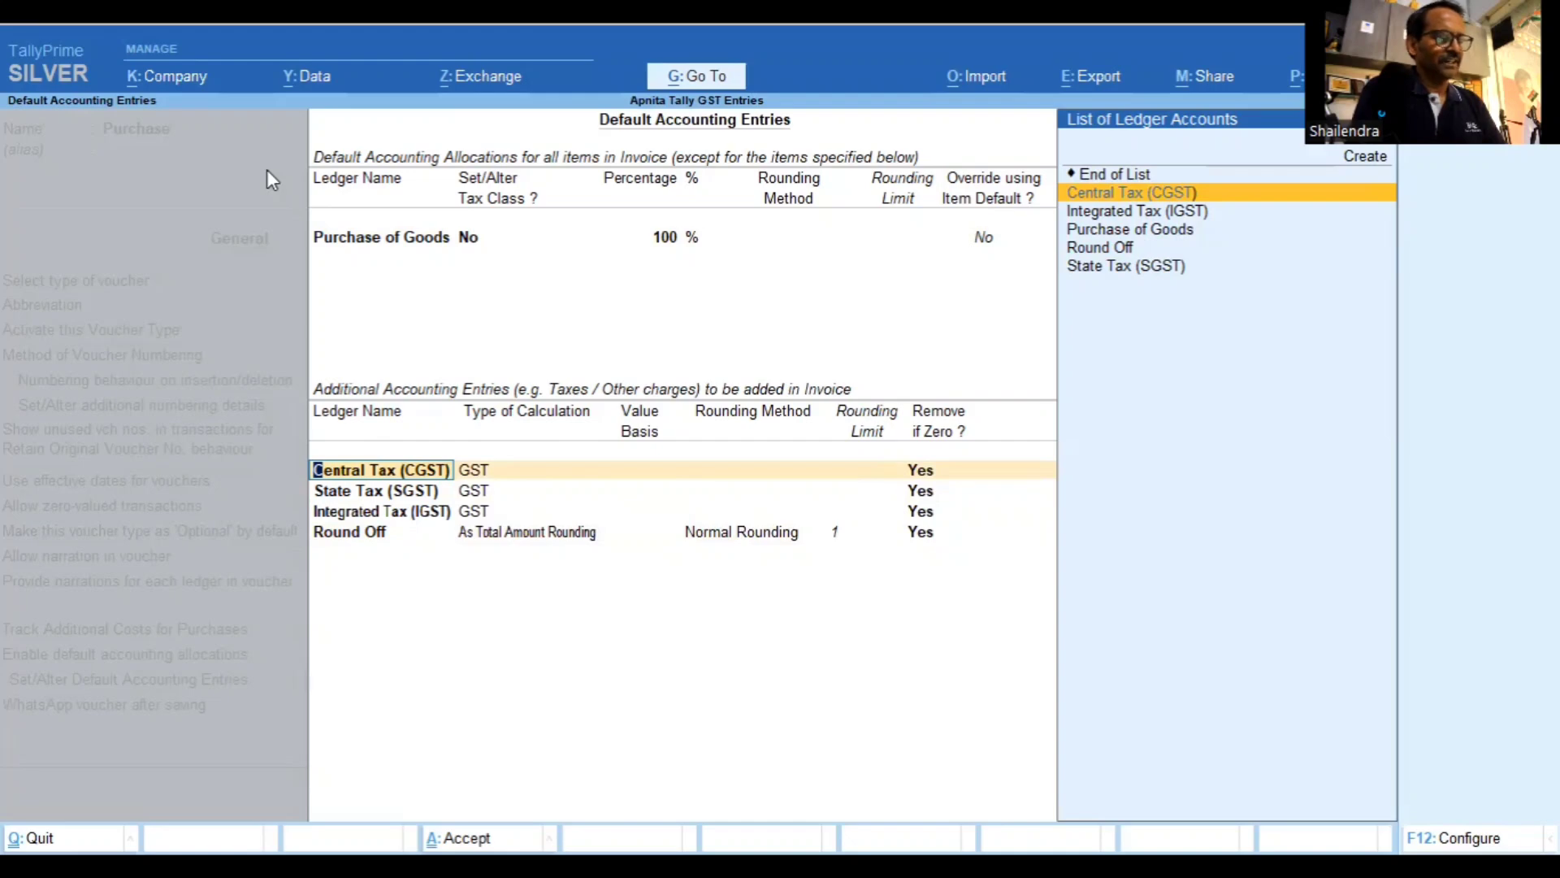
Create an Inward Transport Expense ledger under Indirect Expenses, type Not Applicable
key("alt+c")
type("In")
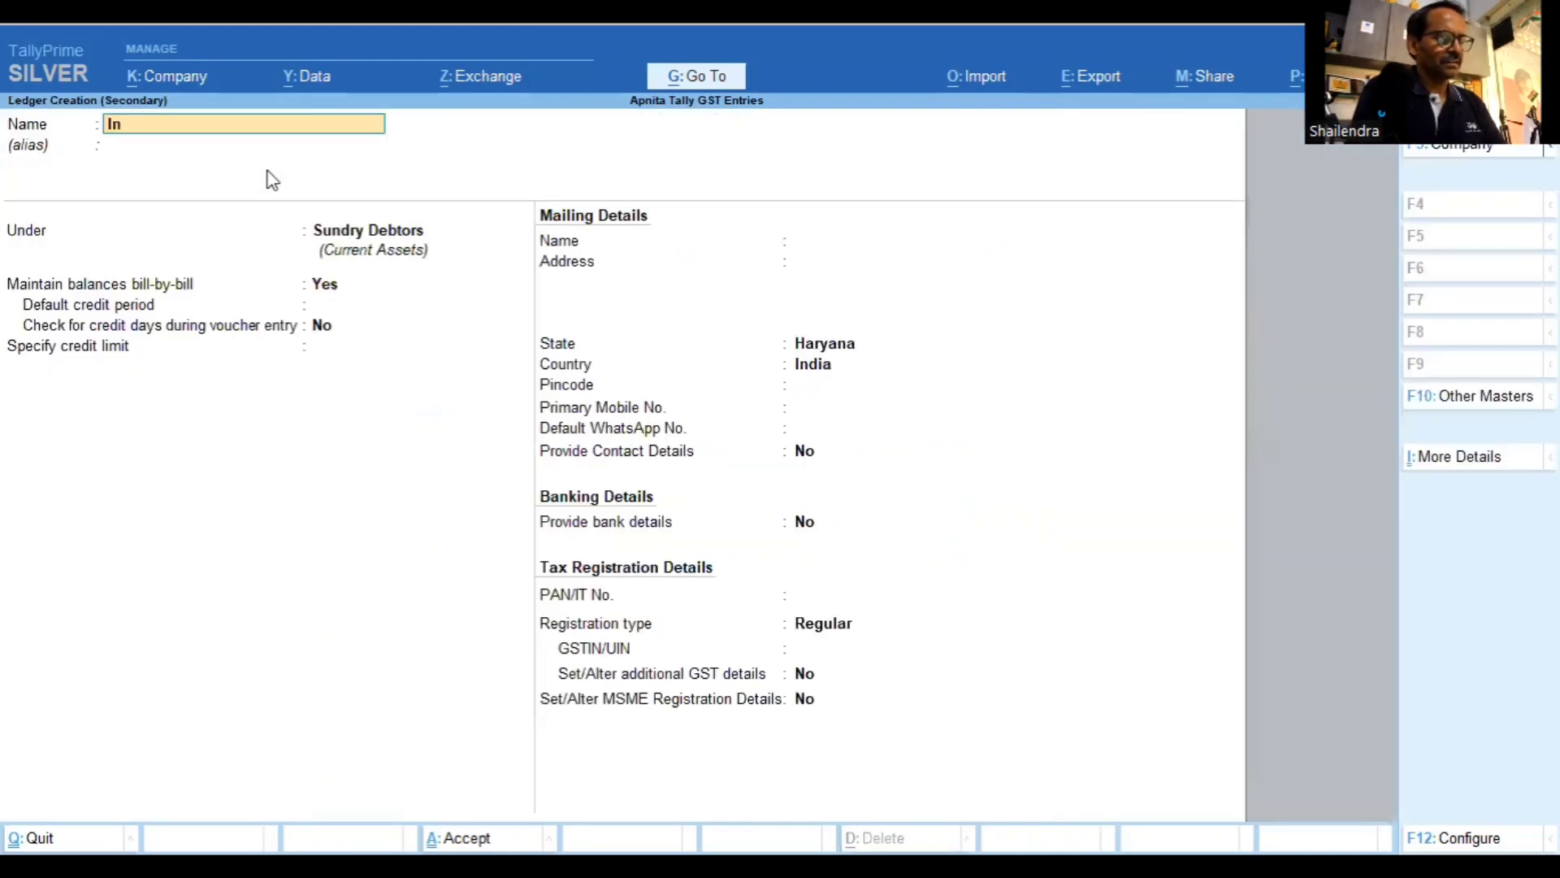
type("ward transpo")
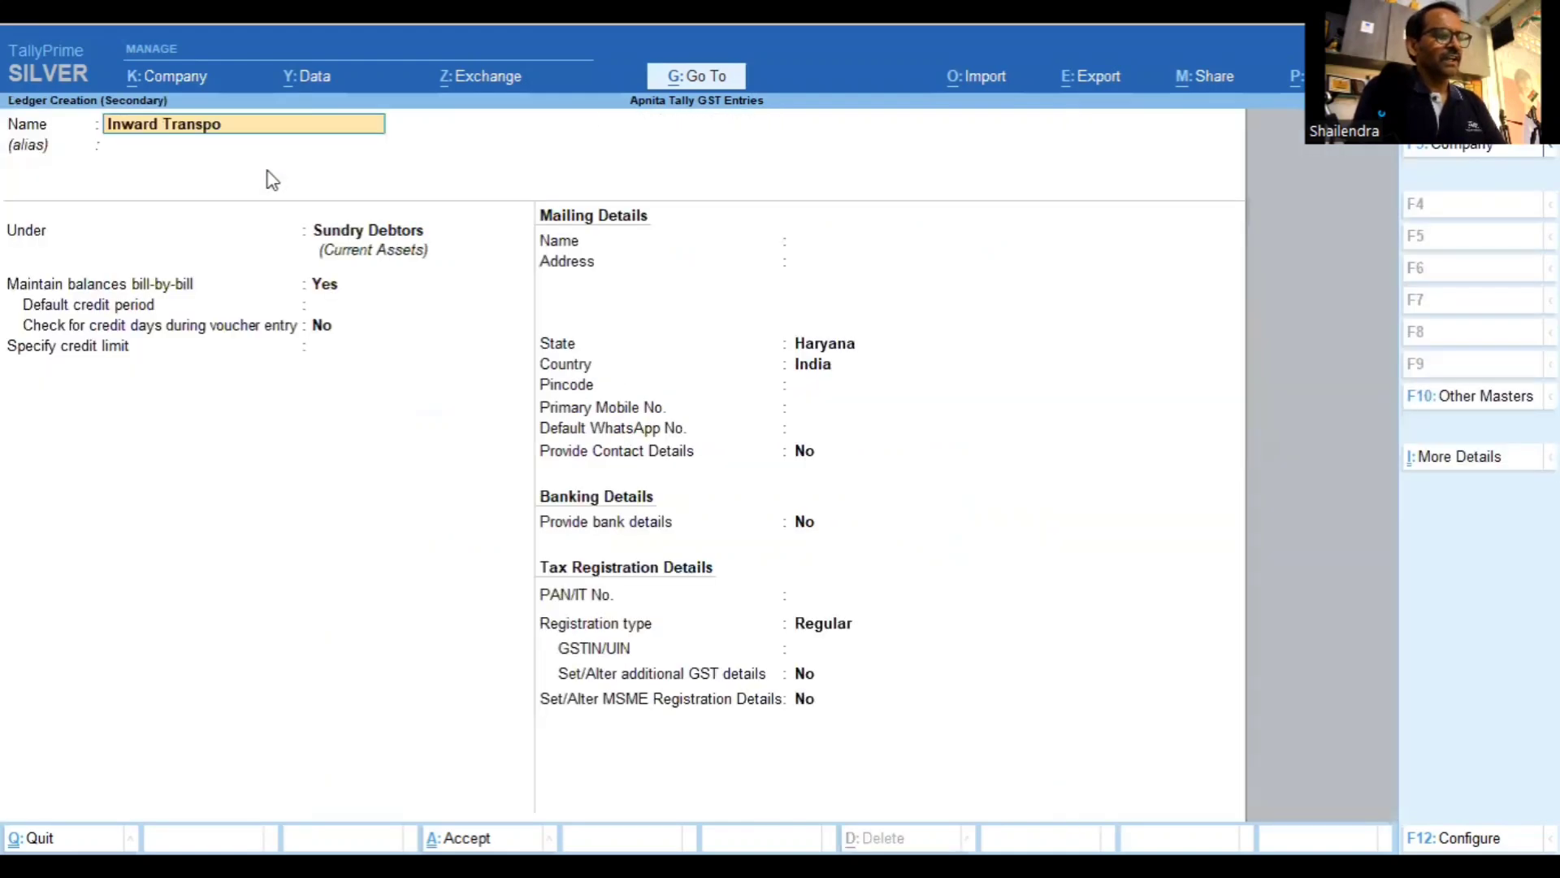
type("rt")
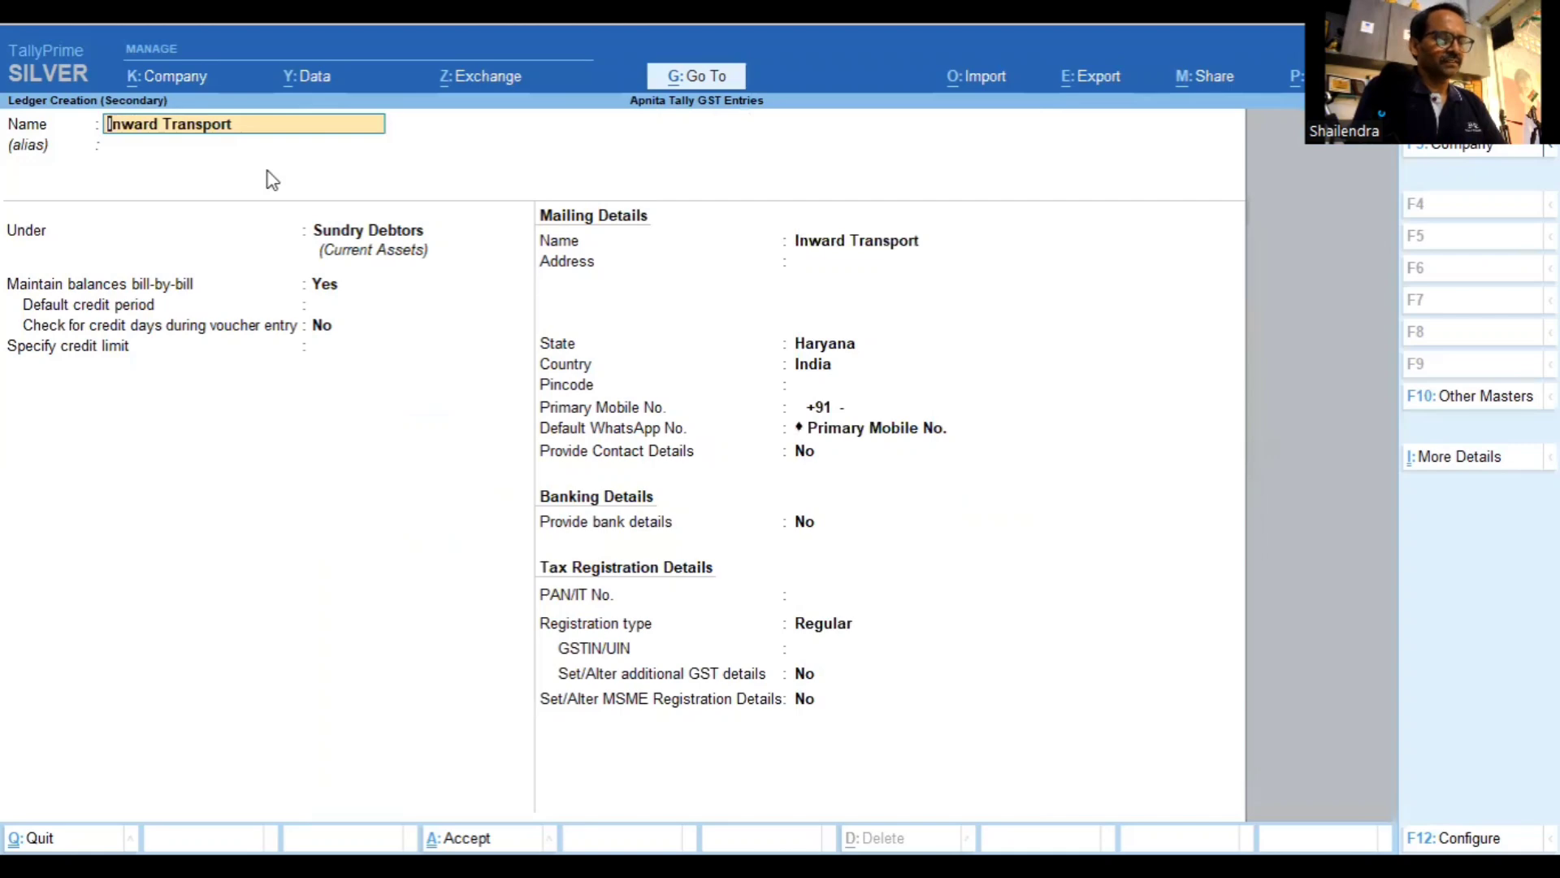
type(" Exp")
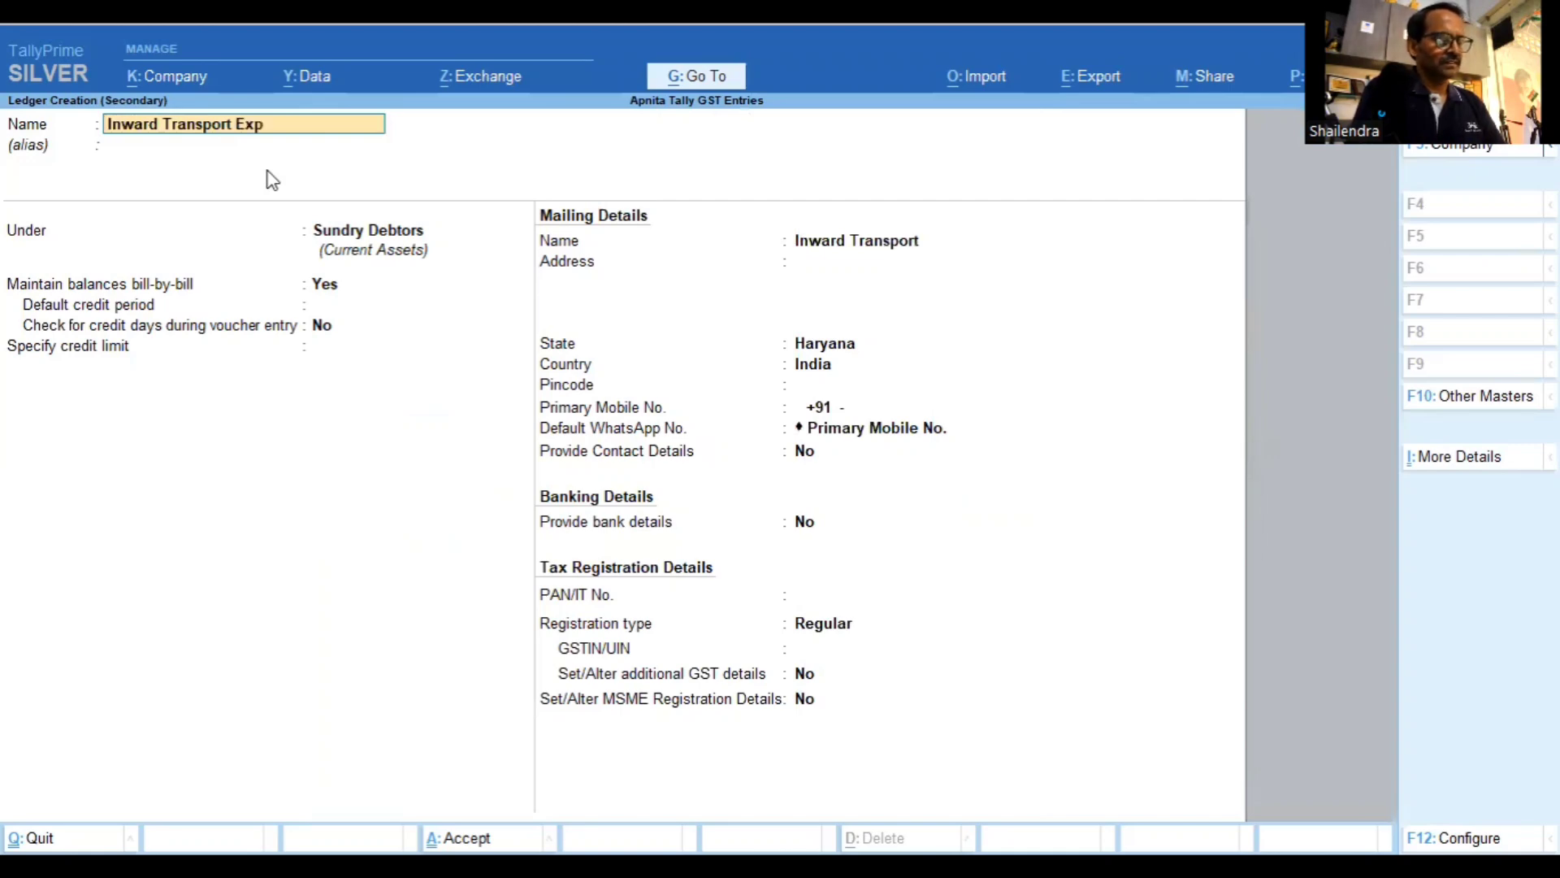
type("ense")
key("Return")
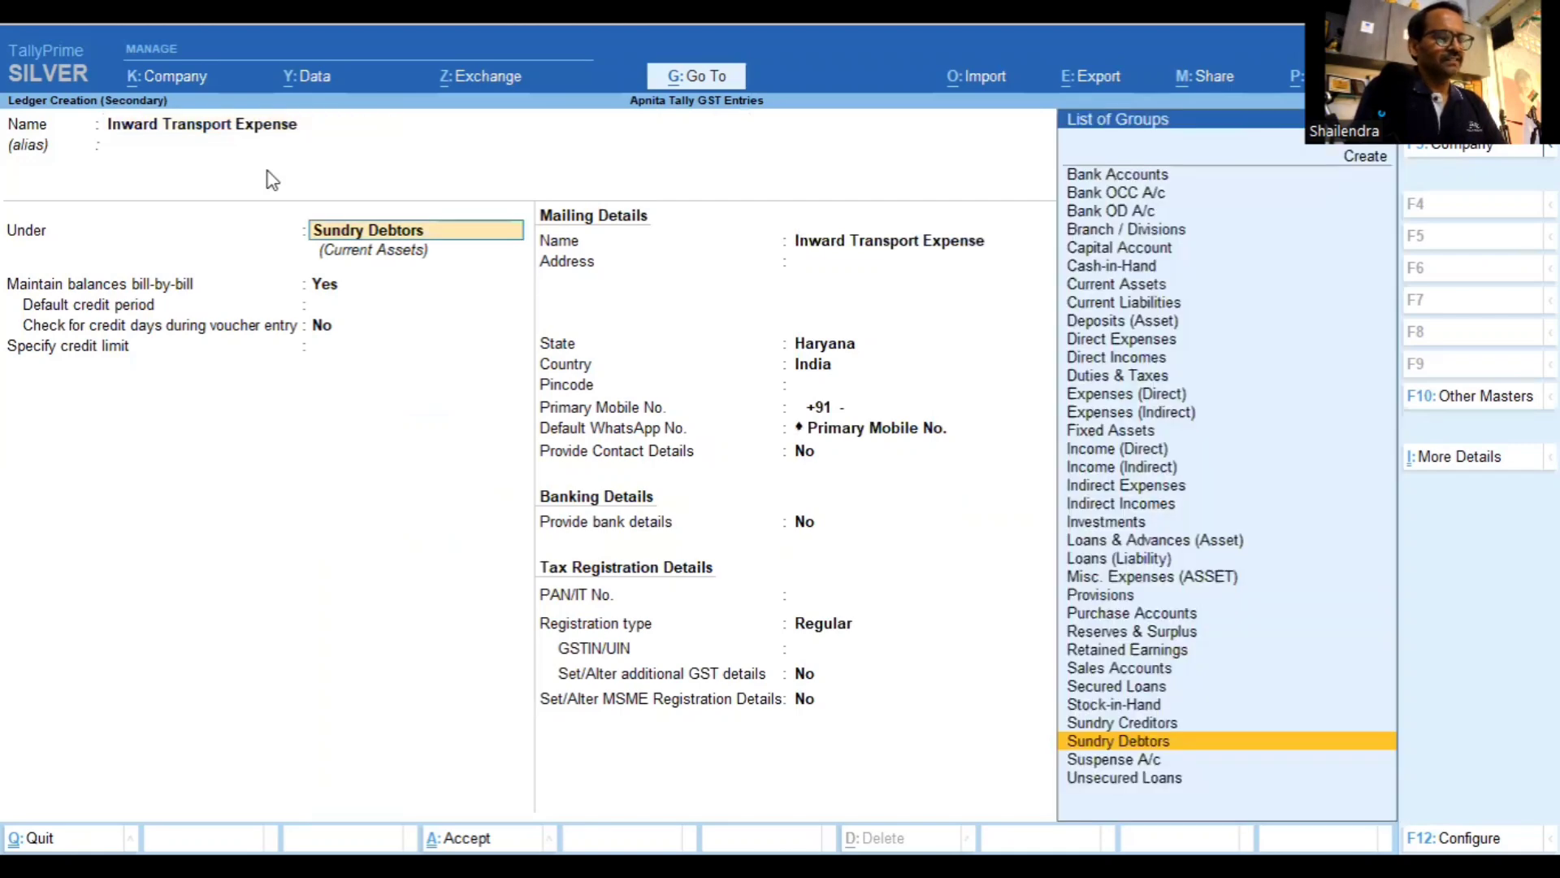
type("I")
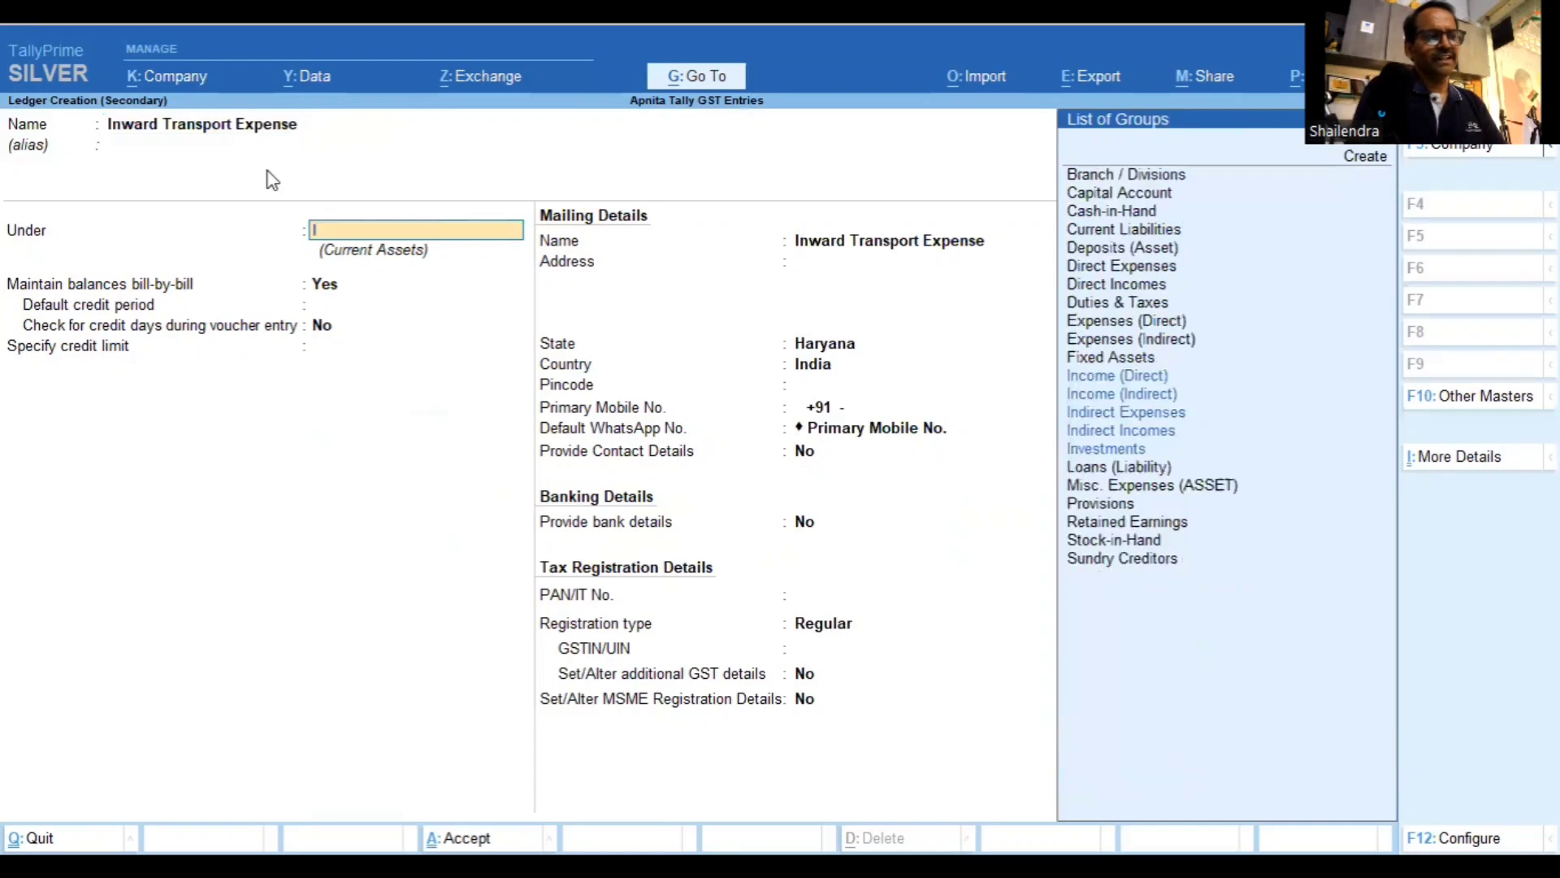
type("nd")
key("Down")
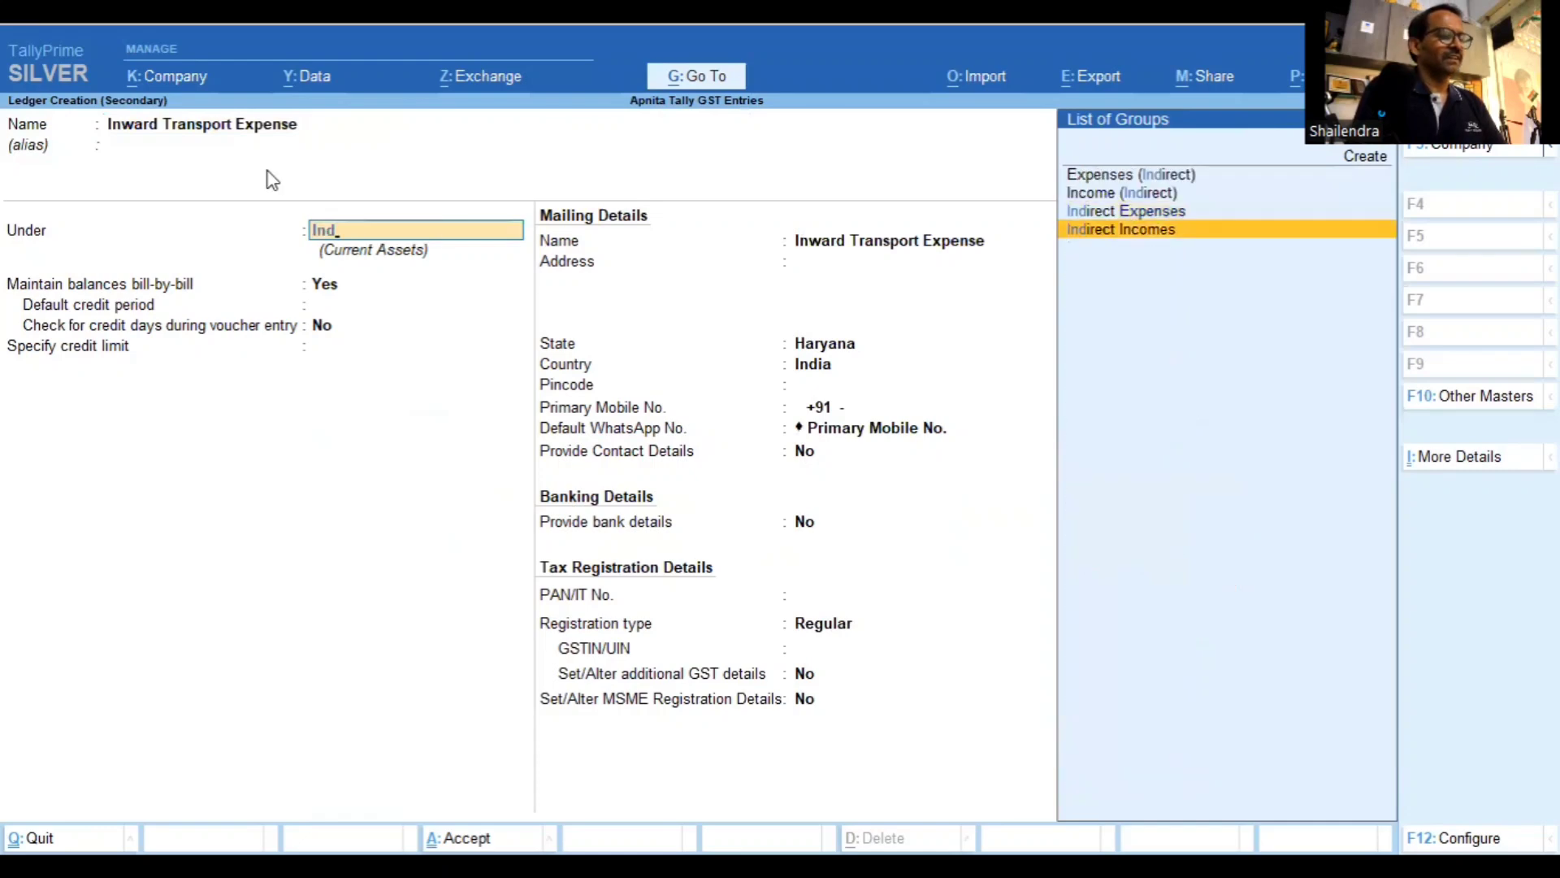
key("Up")
key("Return")
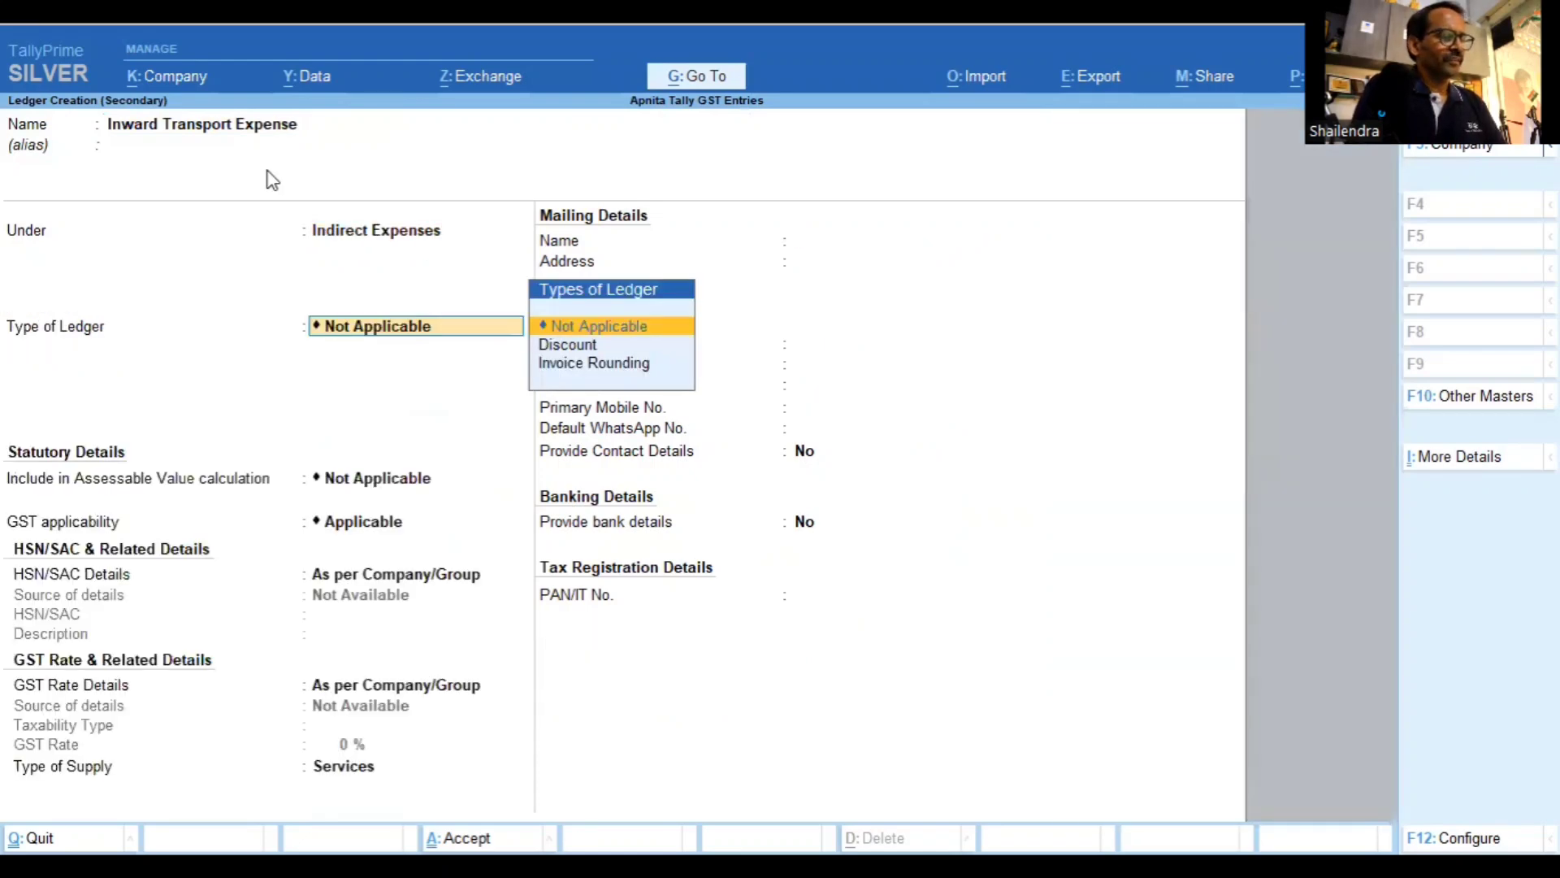
key("Return")
Include it in GST assessable value, apportioned to Goods based on value
key("Up")
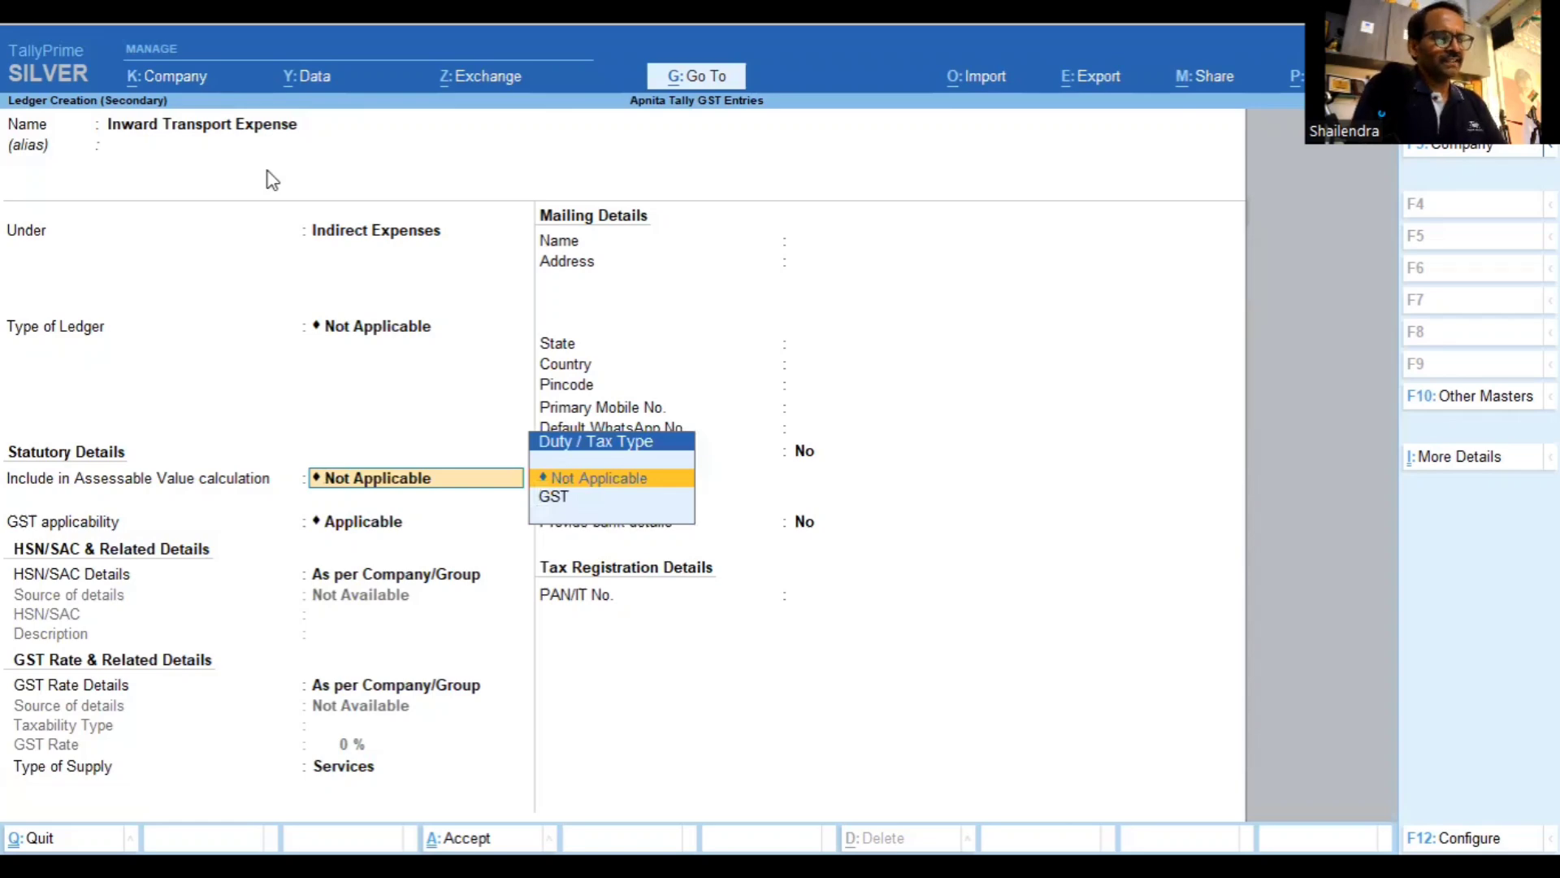
key("Down")
key("Return")
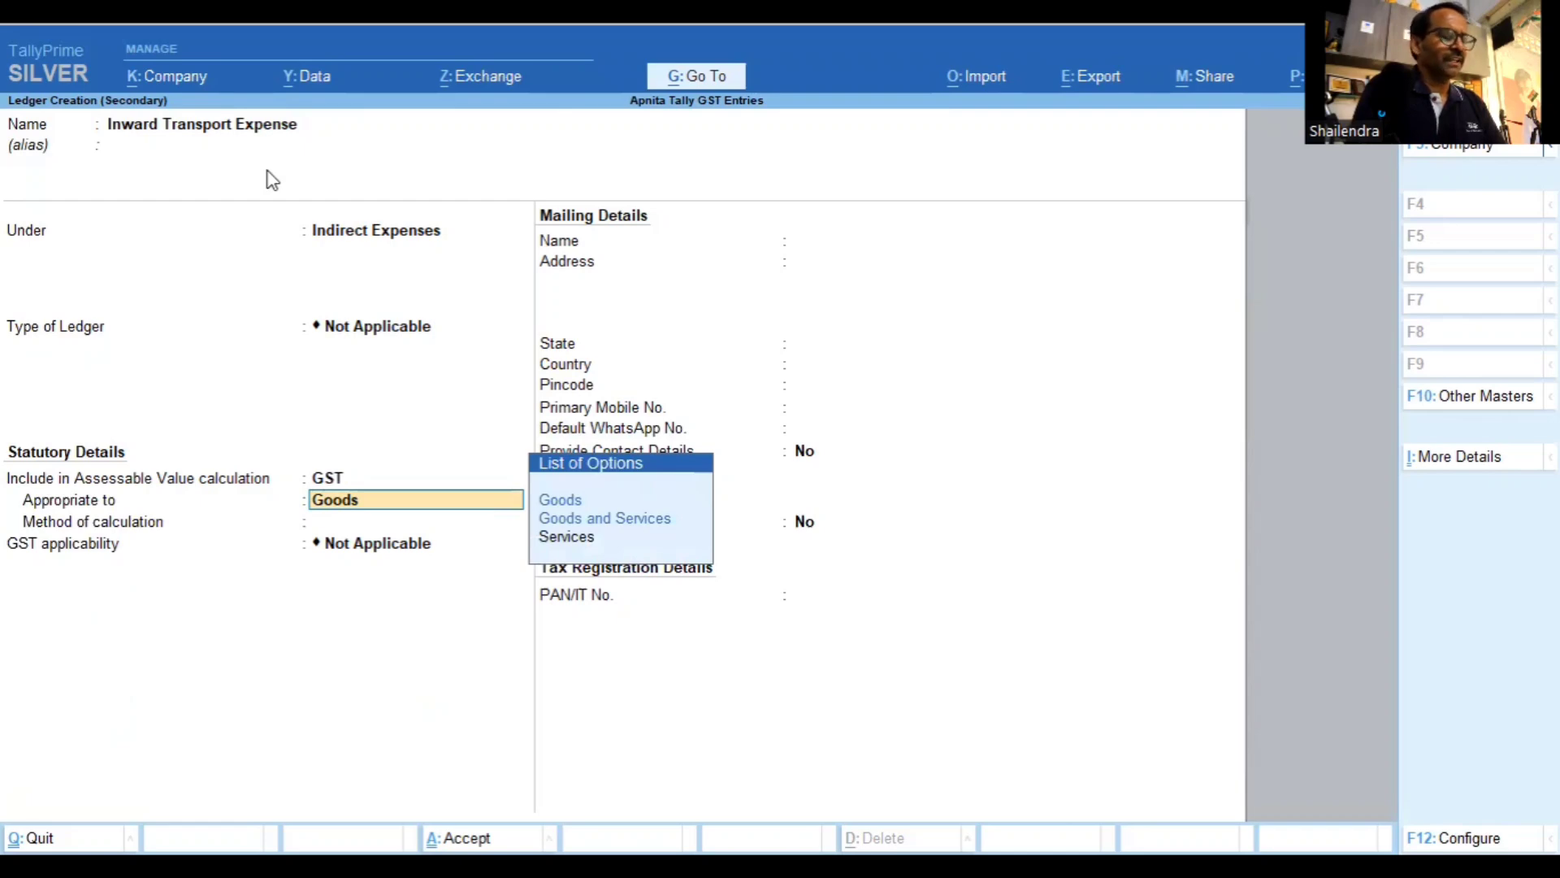
key("Return")
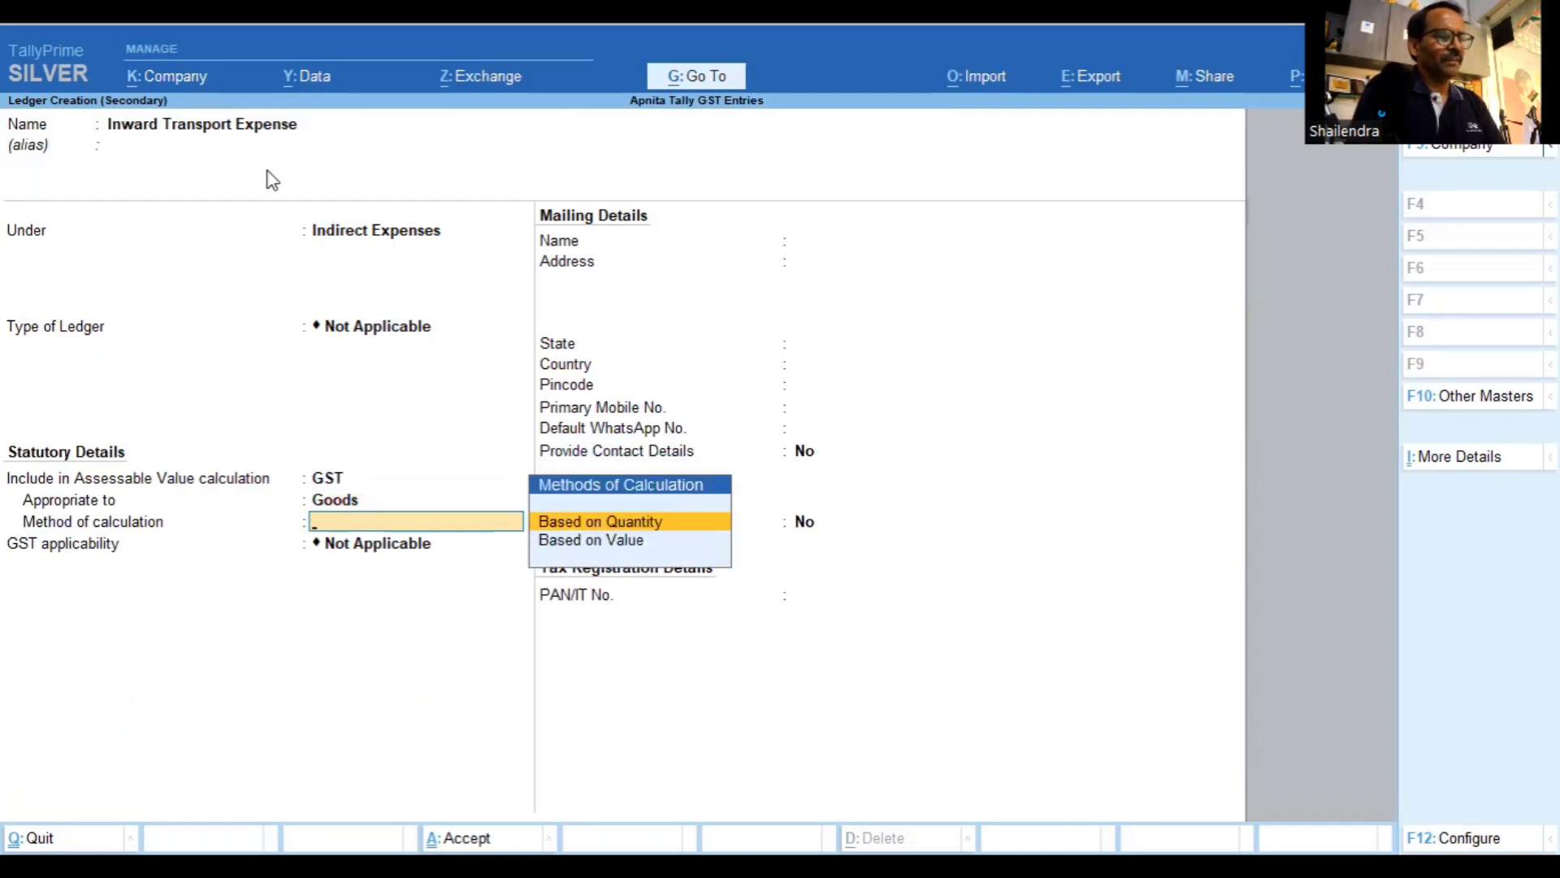
key("Down")
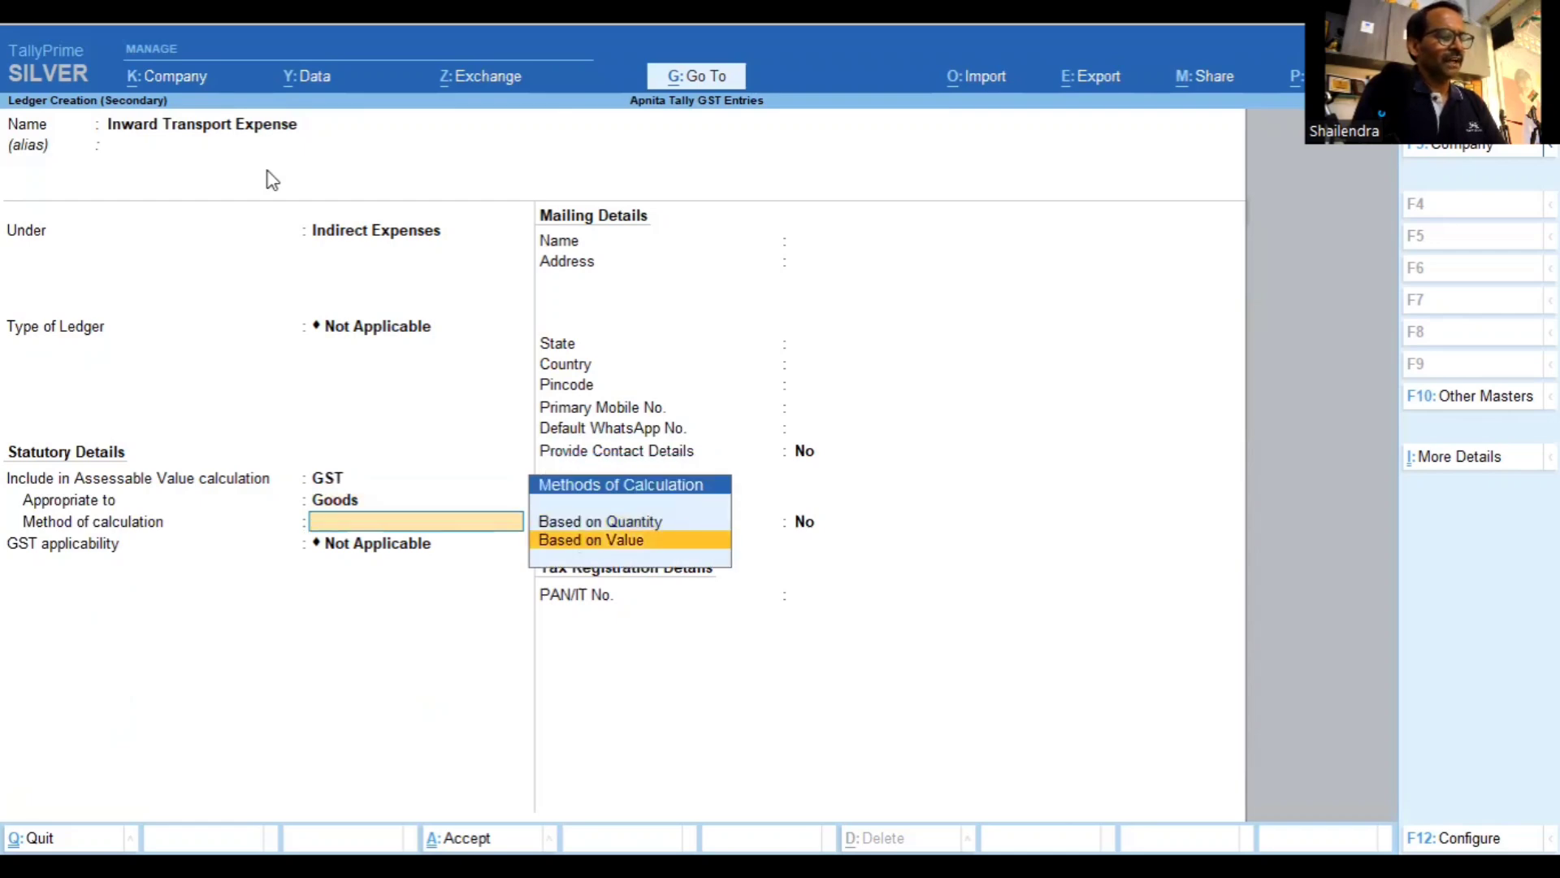
key("Return")
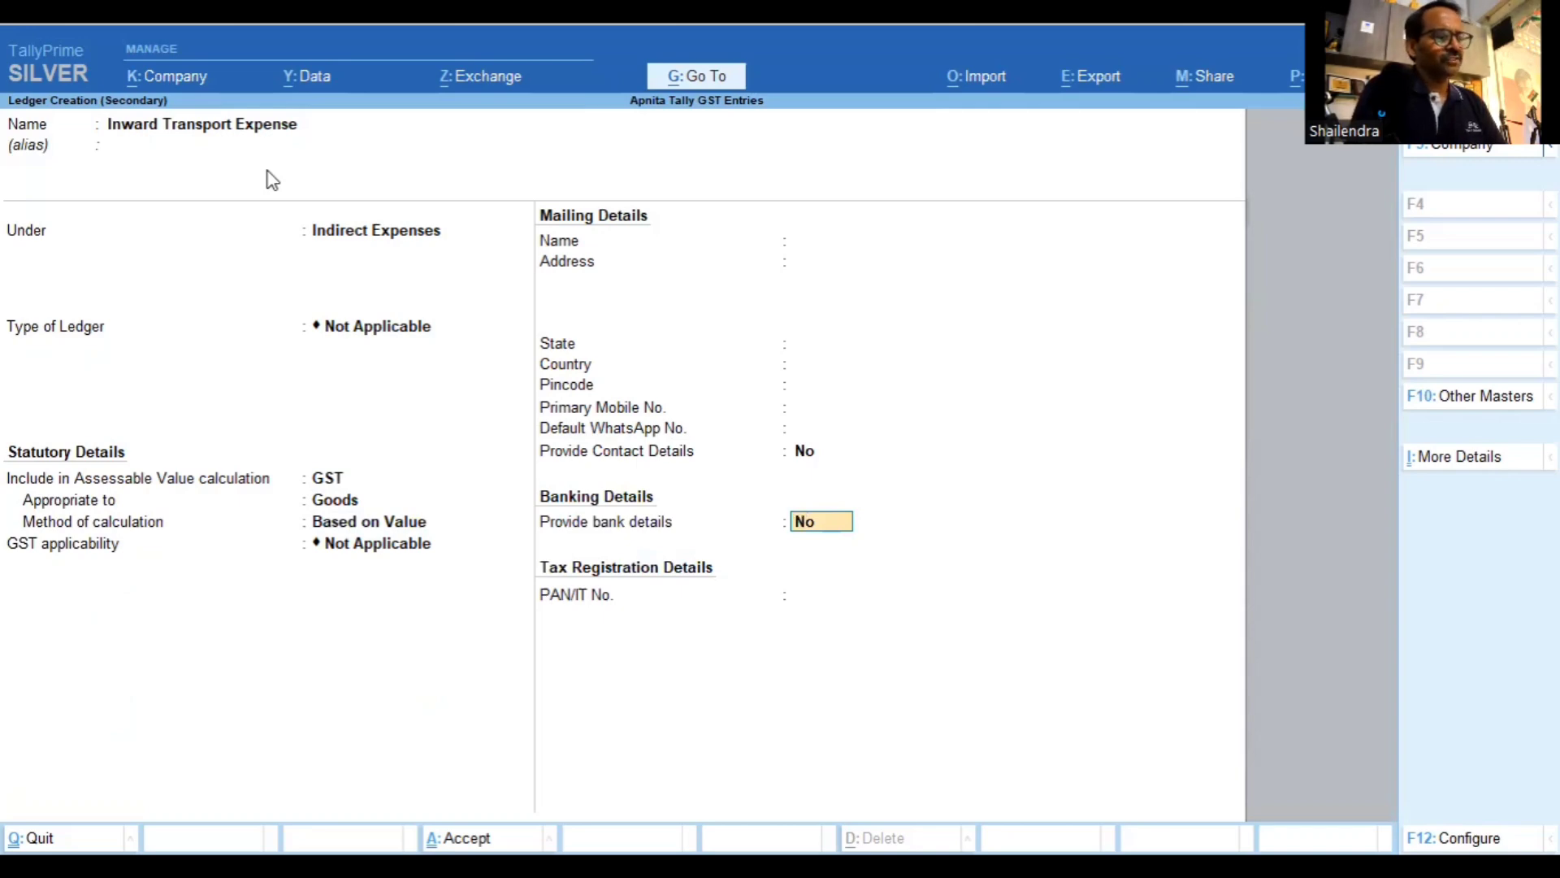
Save the transport ledger and set it as a user-defined value in the default entries
key("ctrl+a")
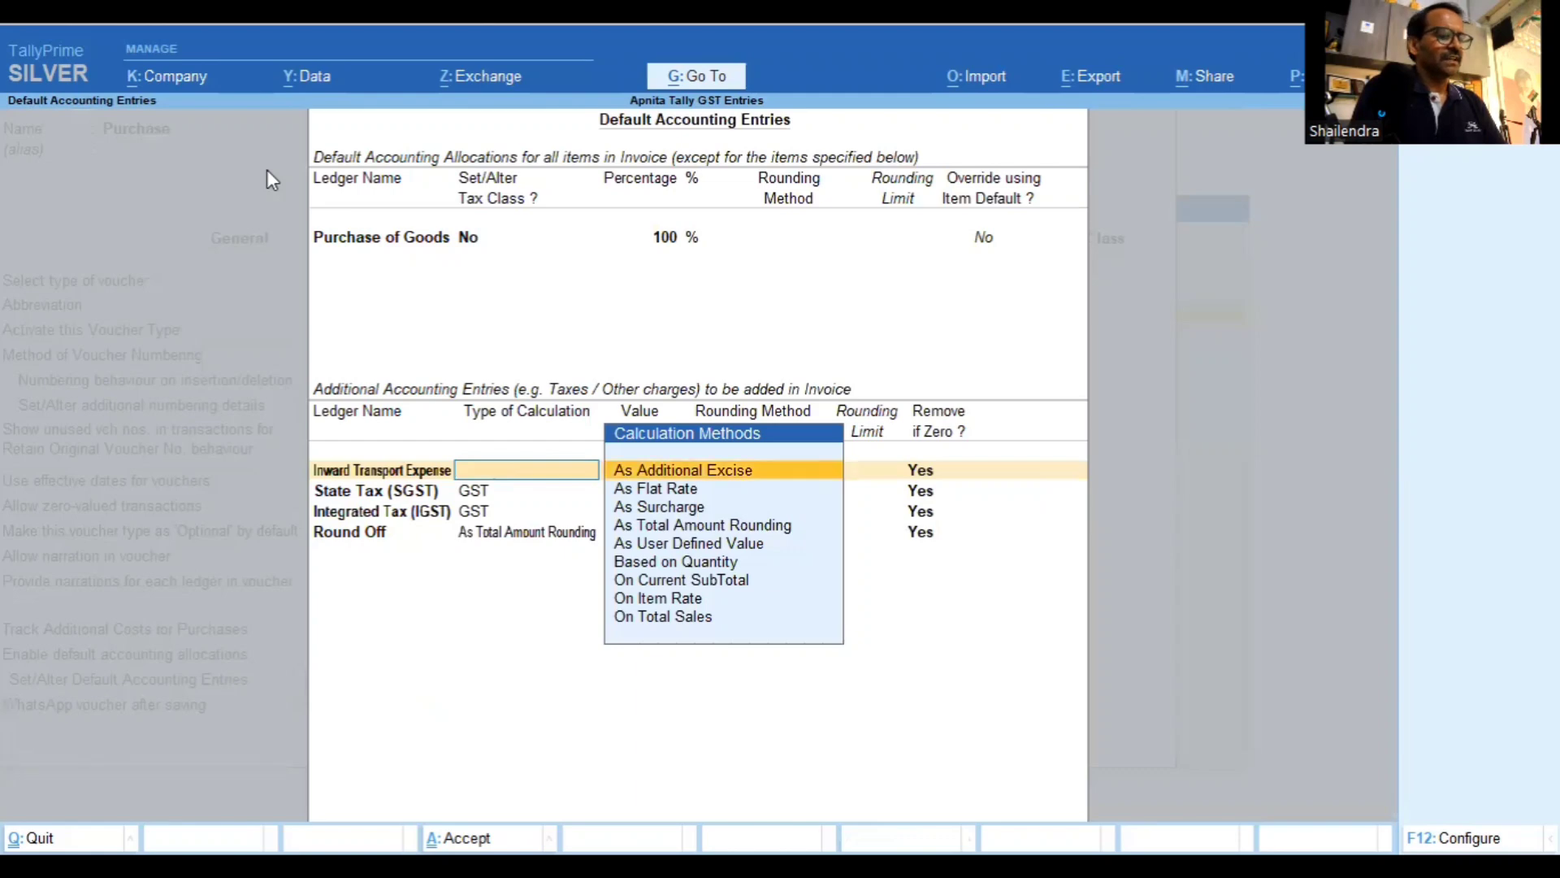
key("Down")
key("Down")
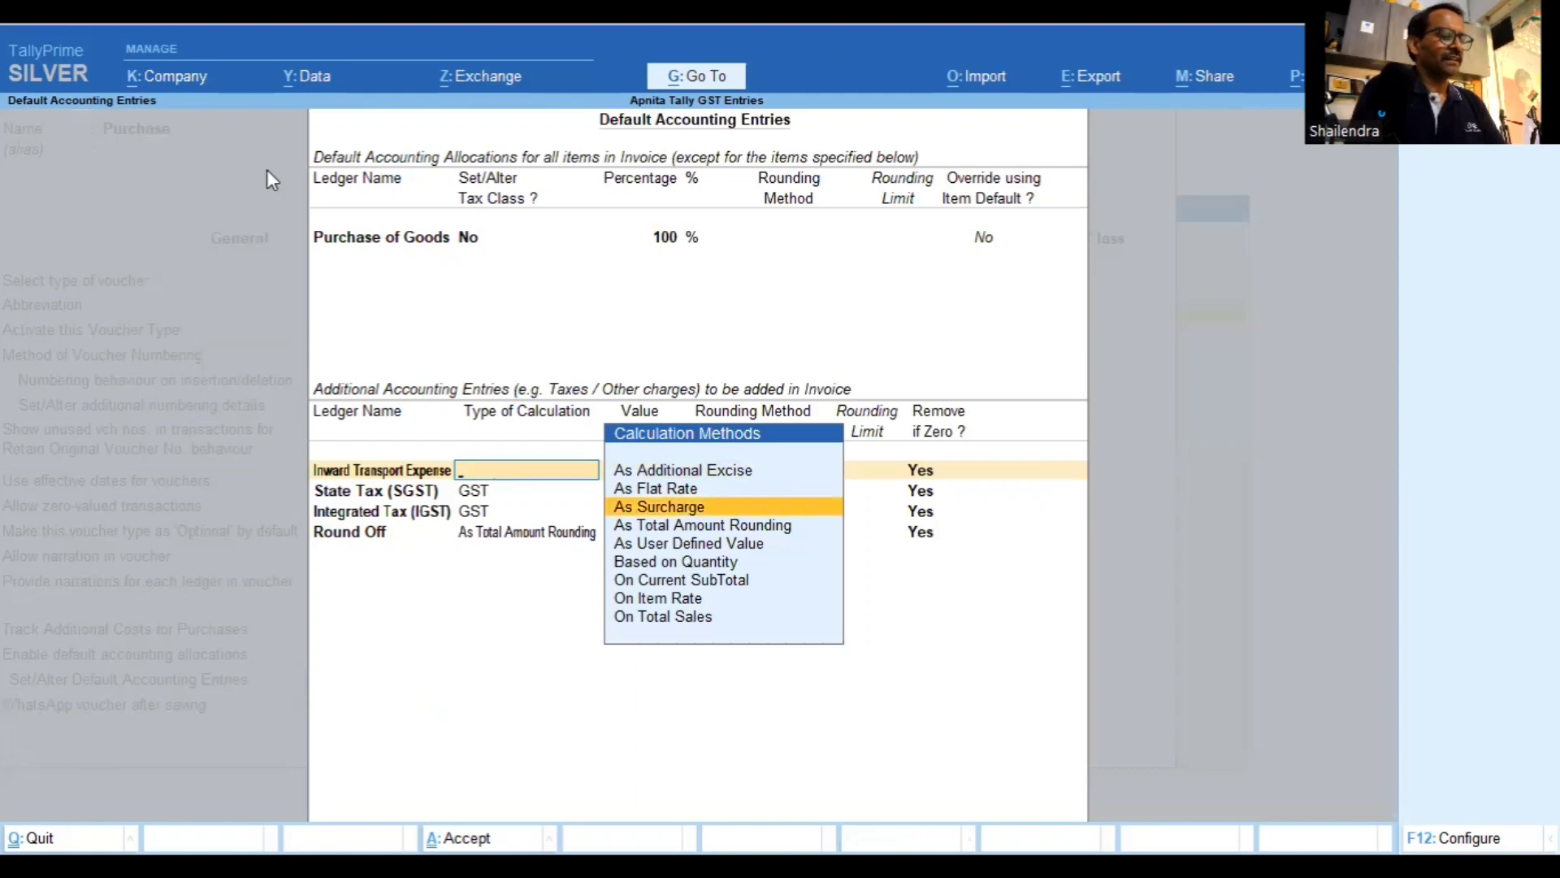
key("Down")
key("Down")
key("Return")
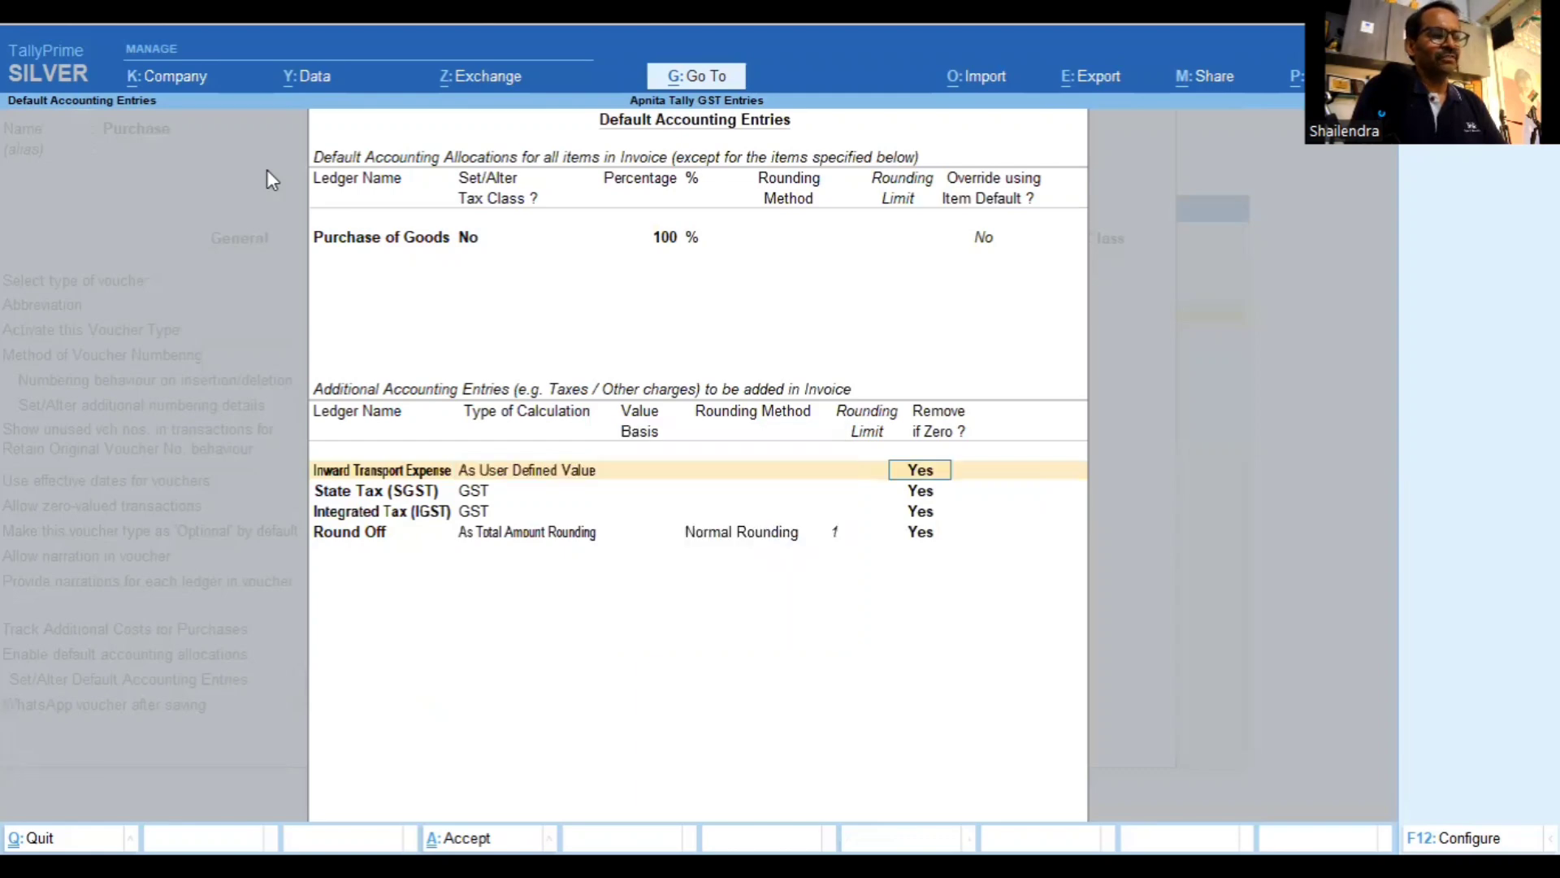
key("Return")
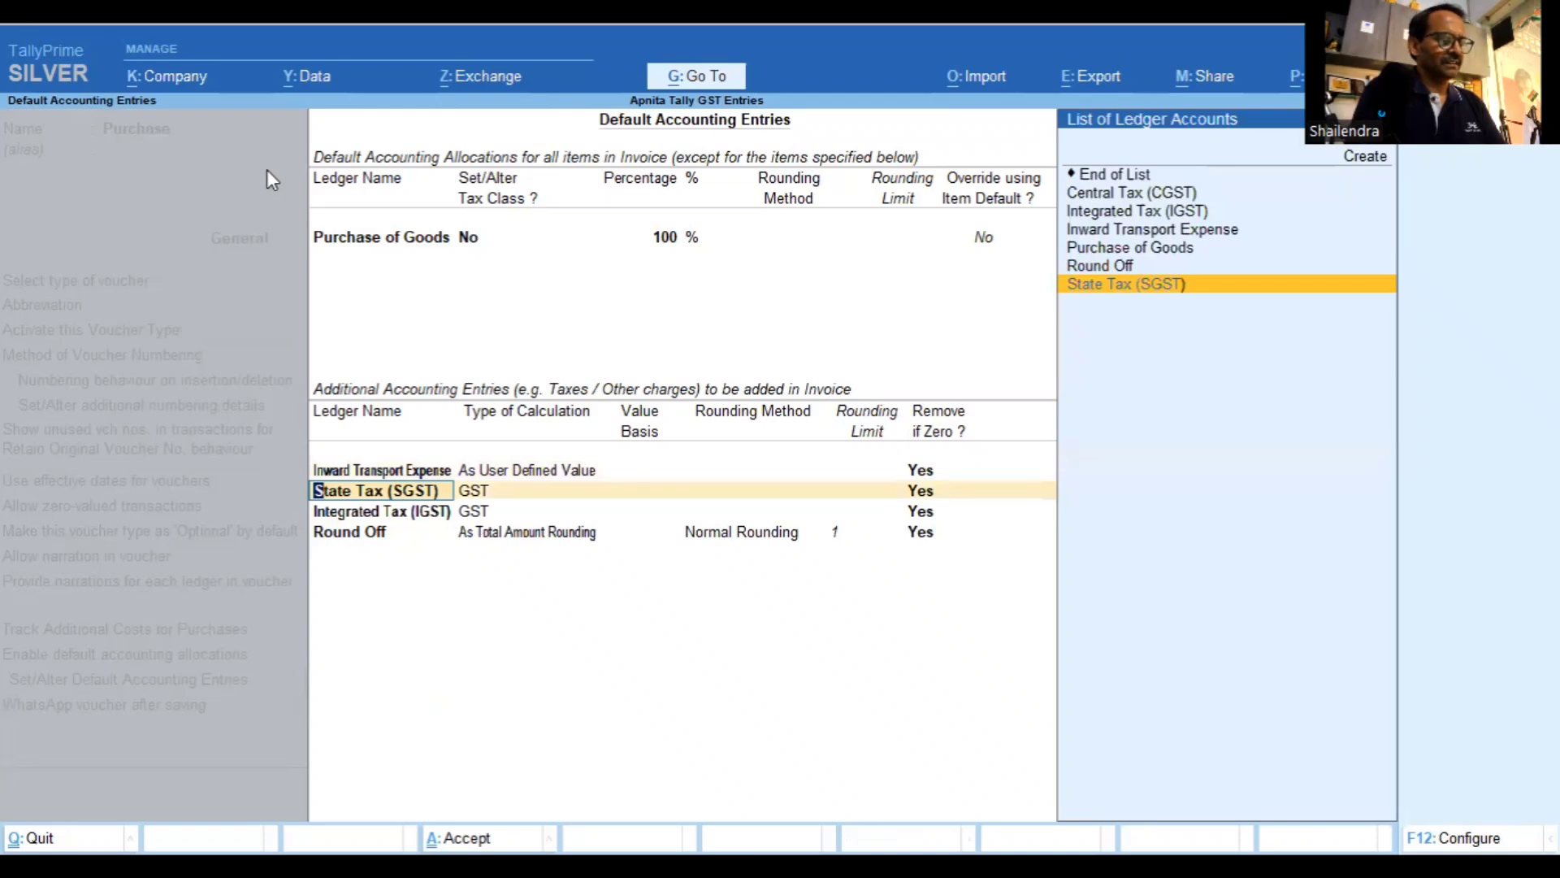
List CGST, SGST, IGST and Round Off as the following default ledgers
type("c")
key("Return")
key("Return")
type("S")
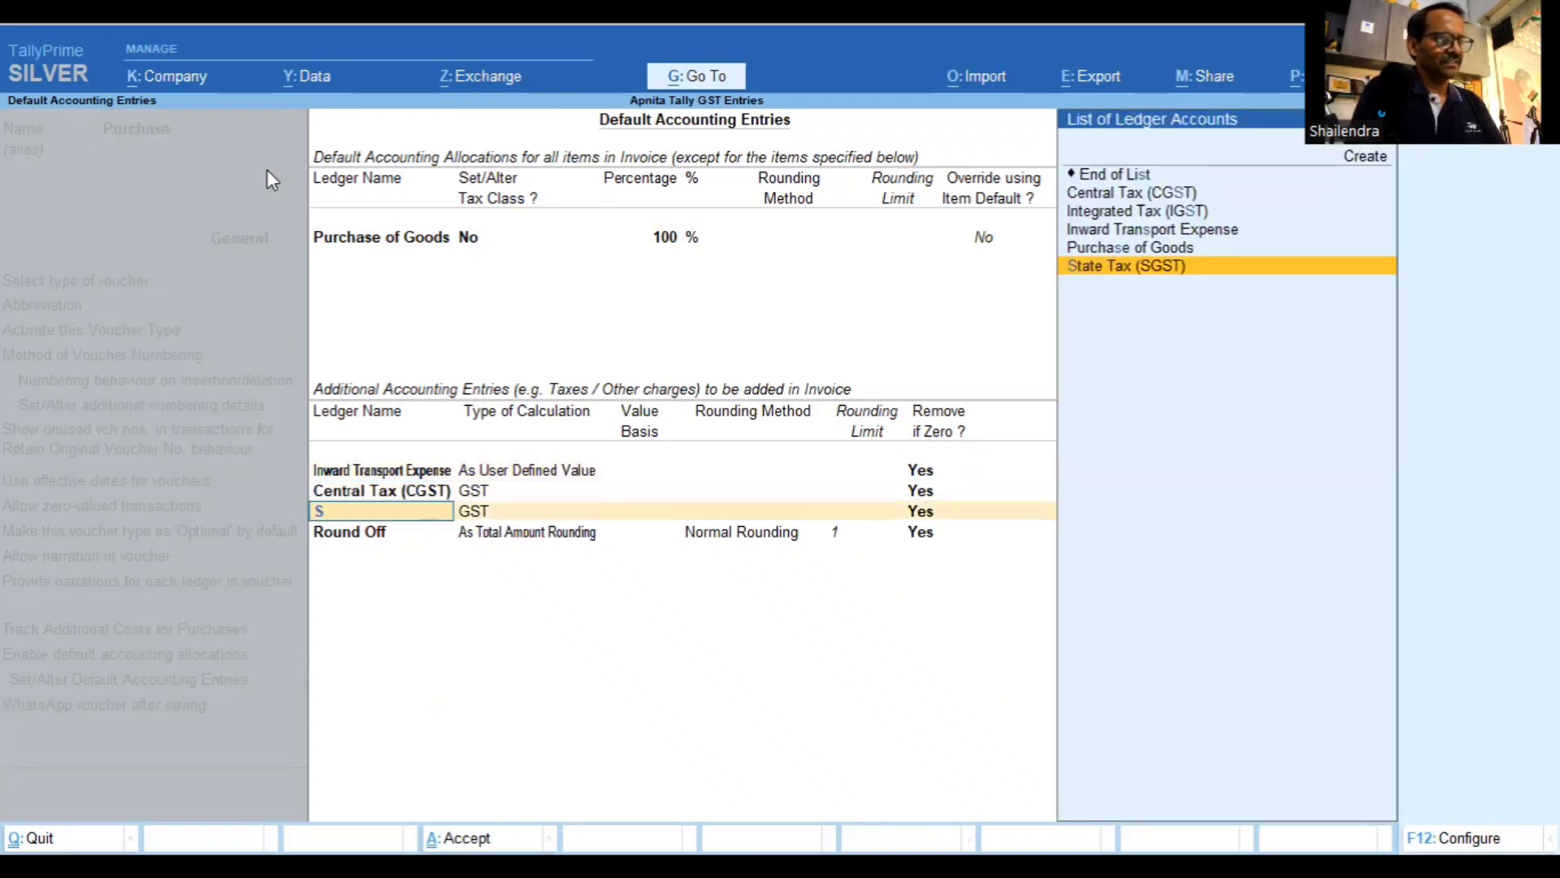
type("g")
key("Return")
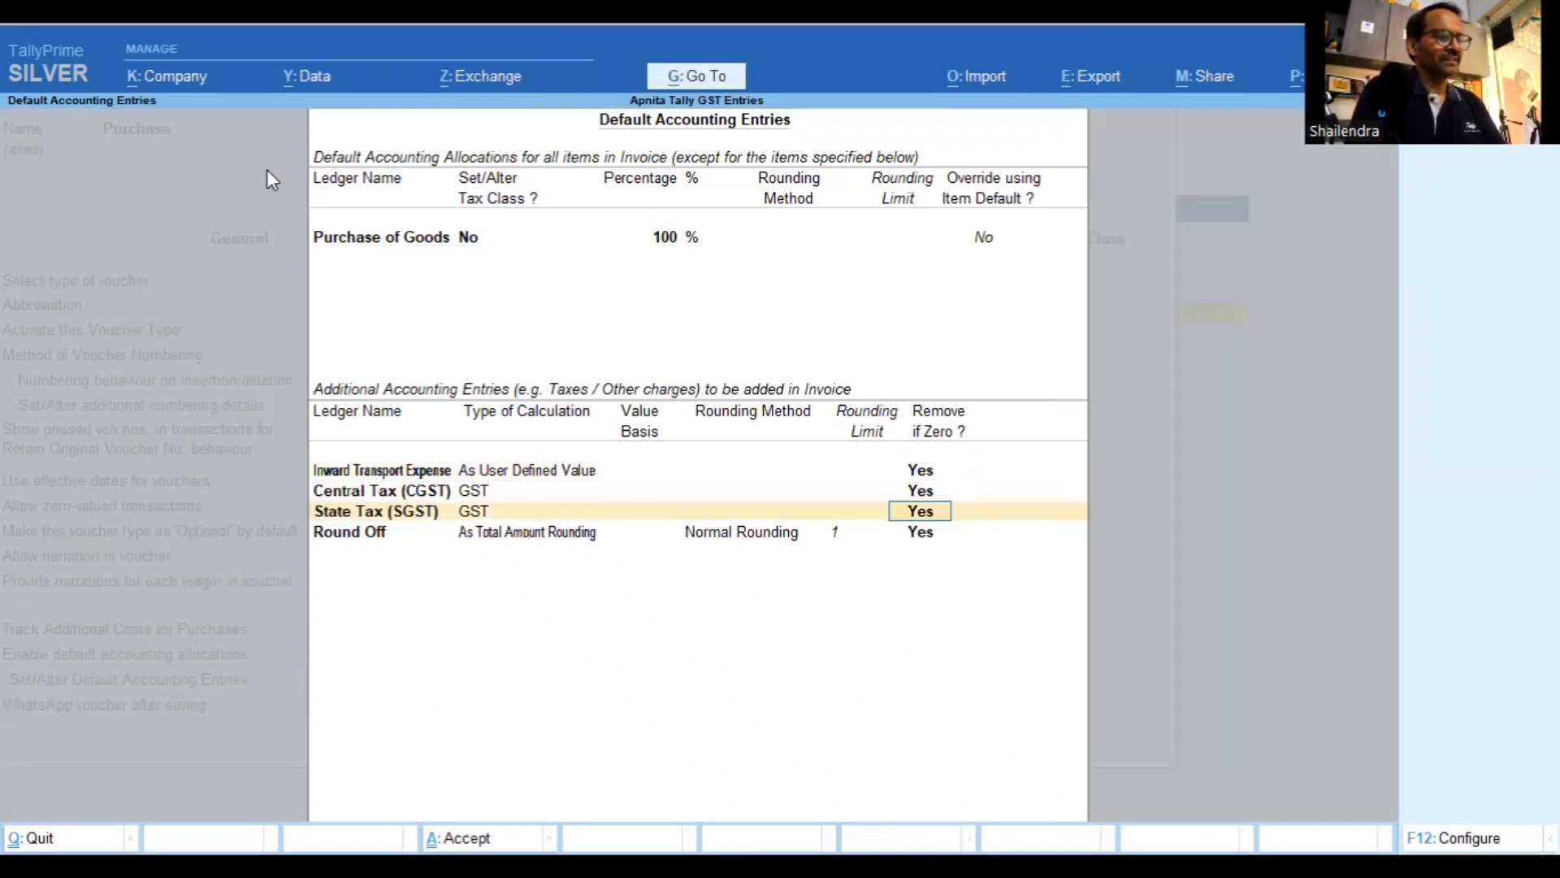
key("Return")
type("i")
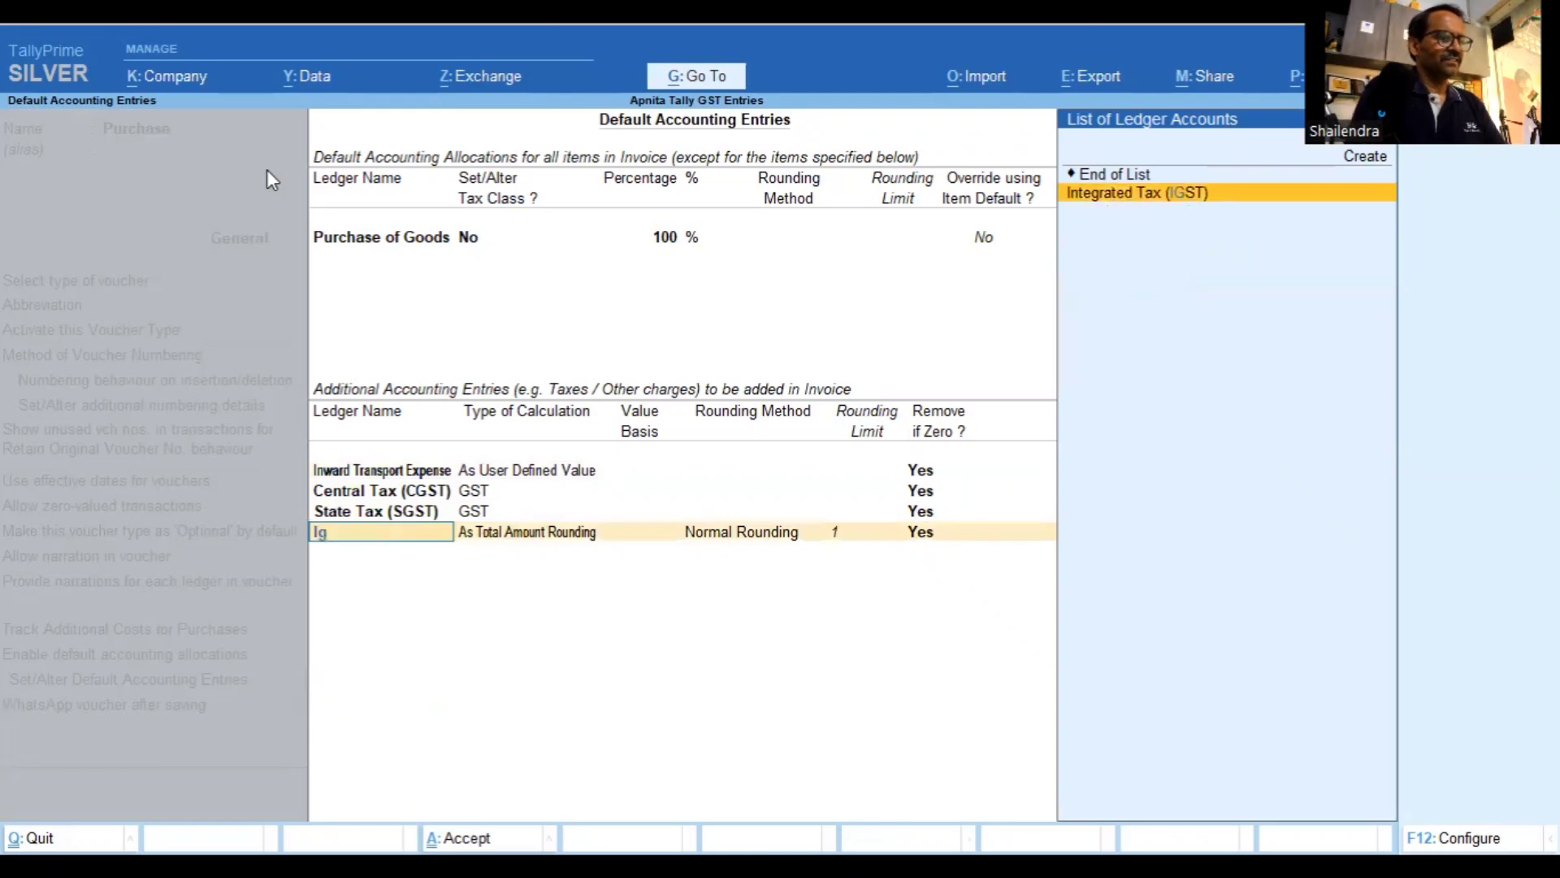
key("Return")
key("Return")
type("r")
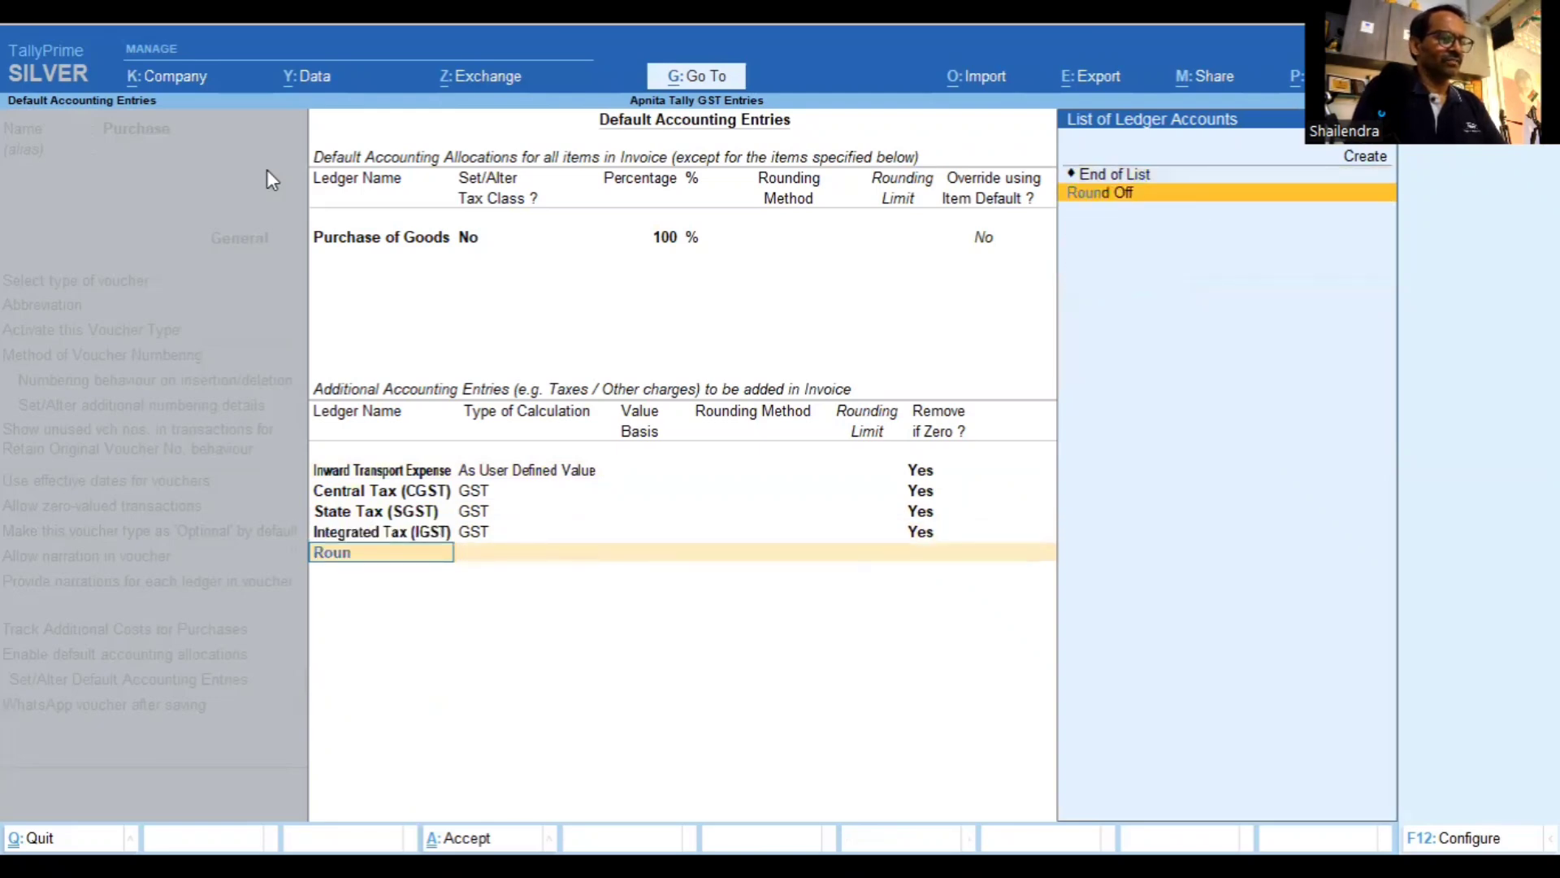
key("Return")
Give Round Off total amount rounding, Normal, limit 1, and save the Purchase voucher type
key("Down")
key("Down")
key("Down")
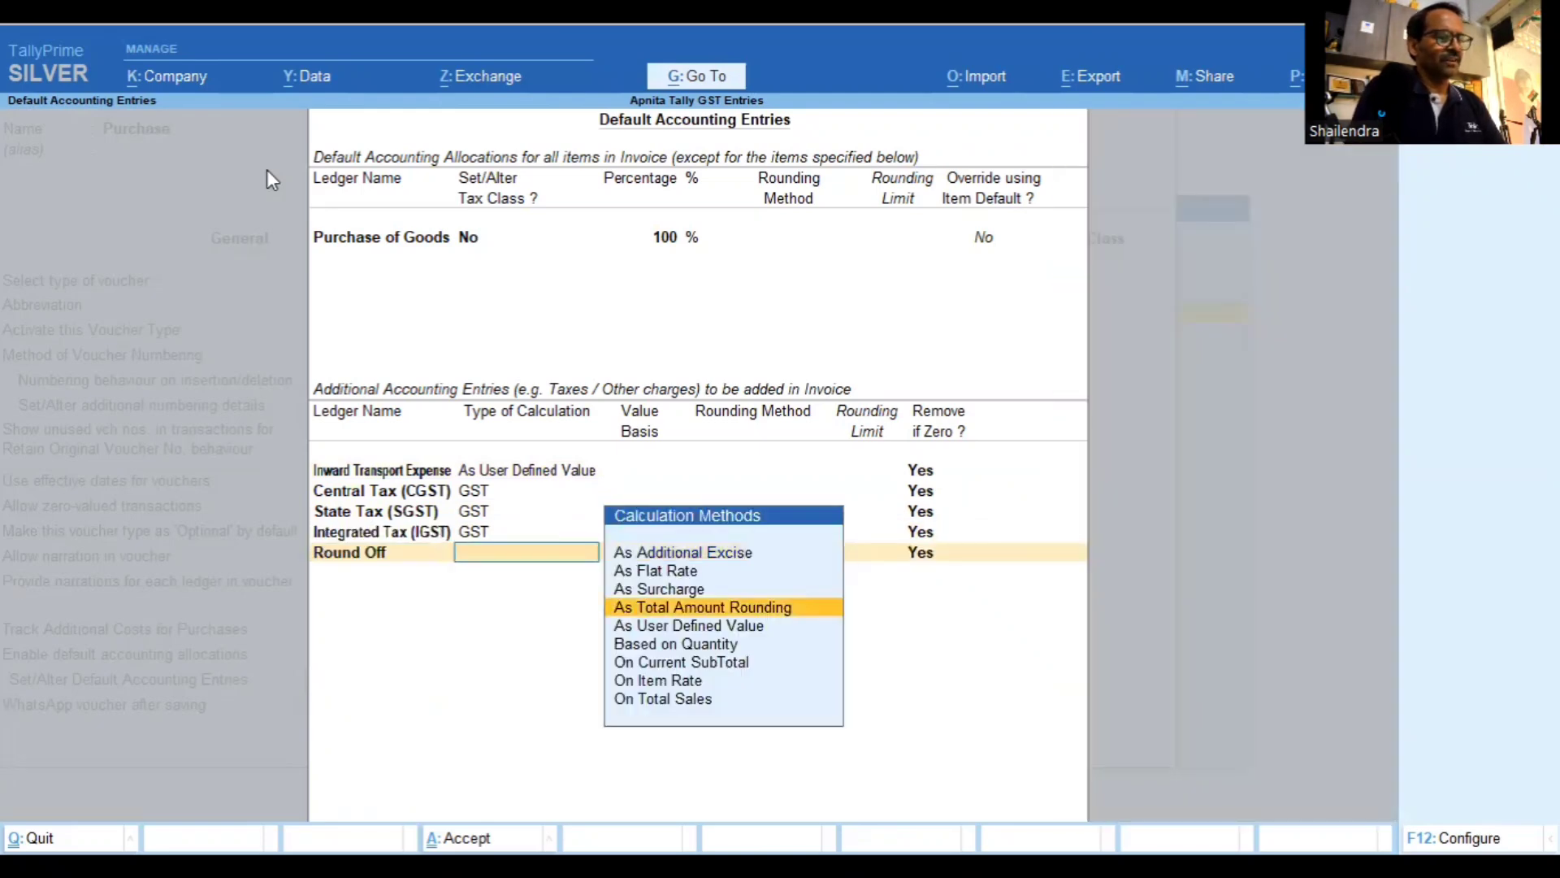
key("Return")
key("Down")
key("Return")
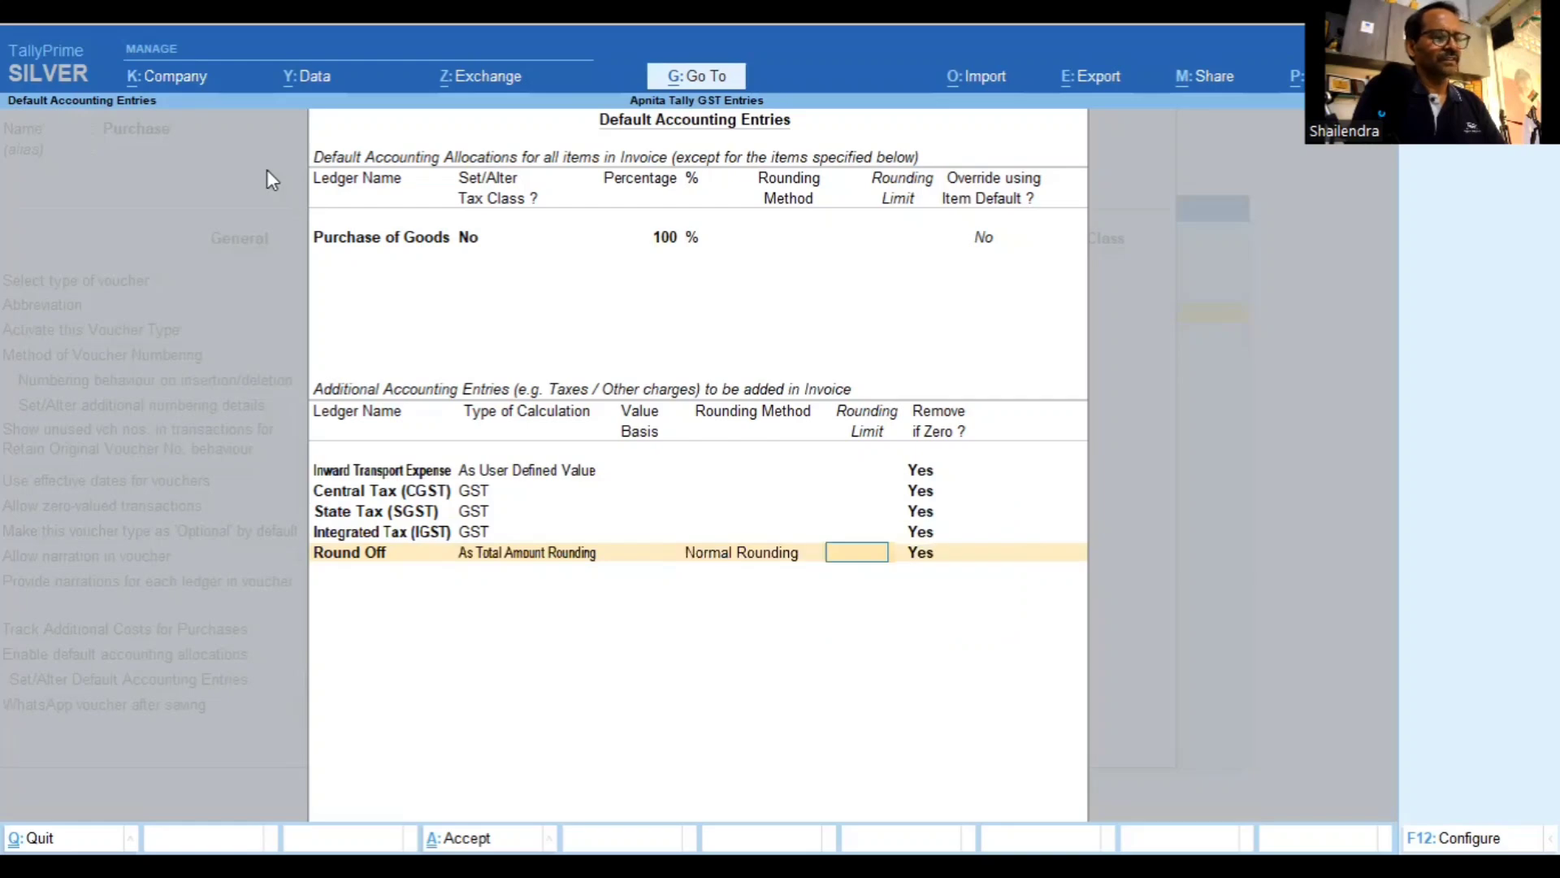
type("1")
key("Return")
key("ctrl+a")
key("Return")
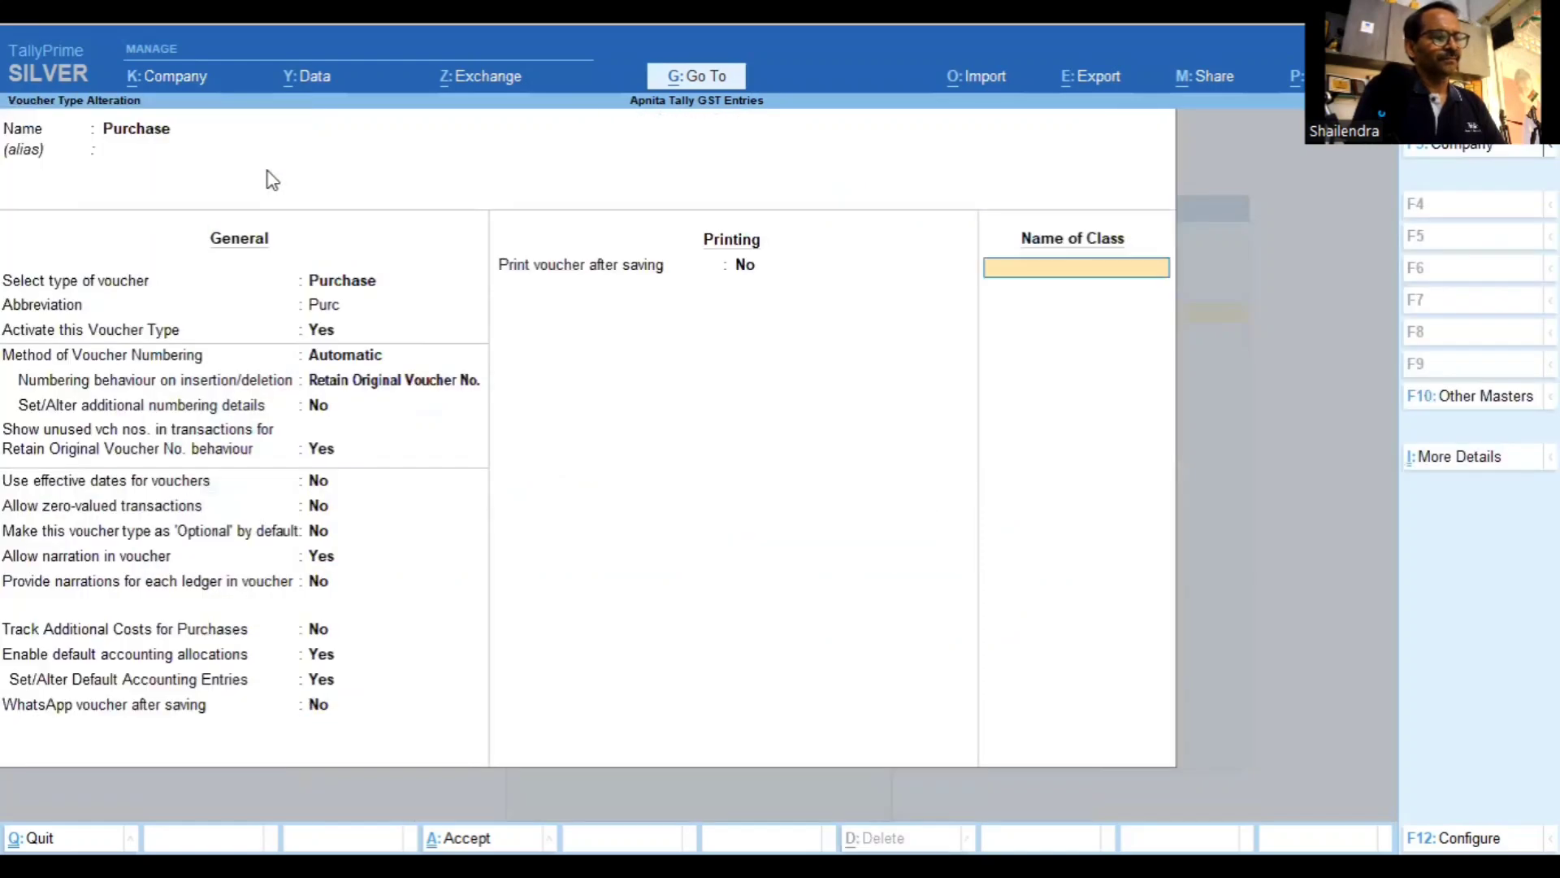
key("Return")
Enter the supplier invoice number on Purchase voucher No. 1 and begin a new party ledger named XYZ Supplier
key("Escape")
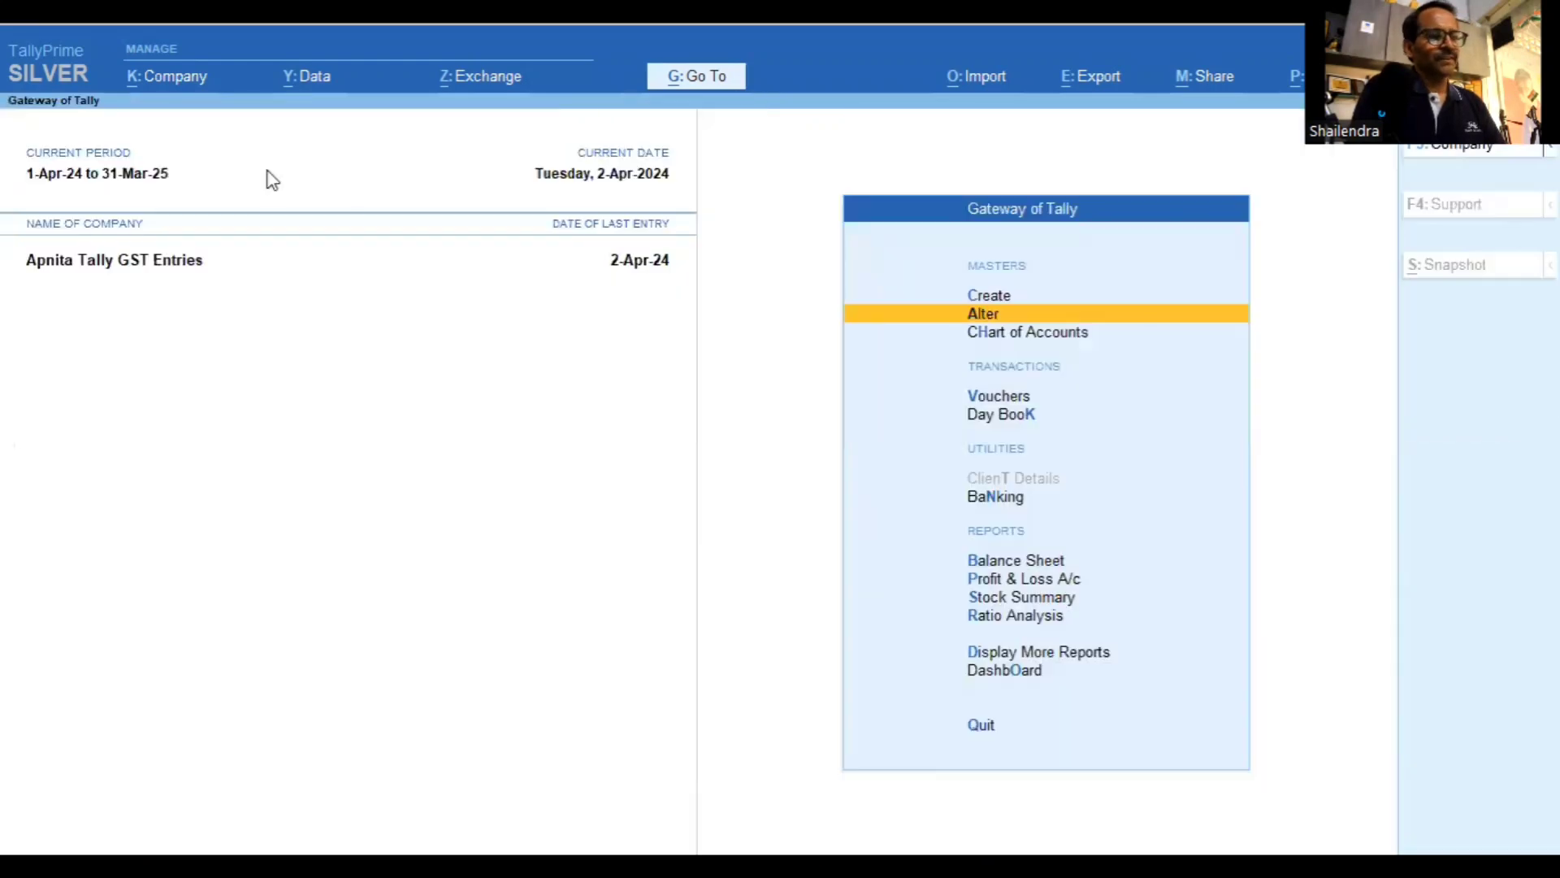
key("Up")
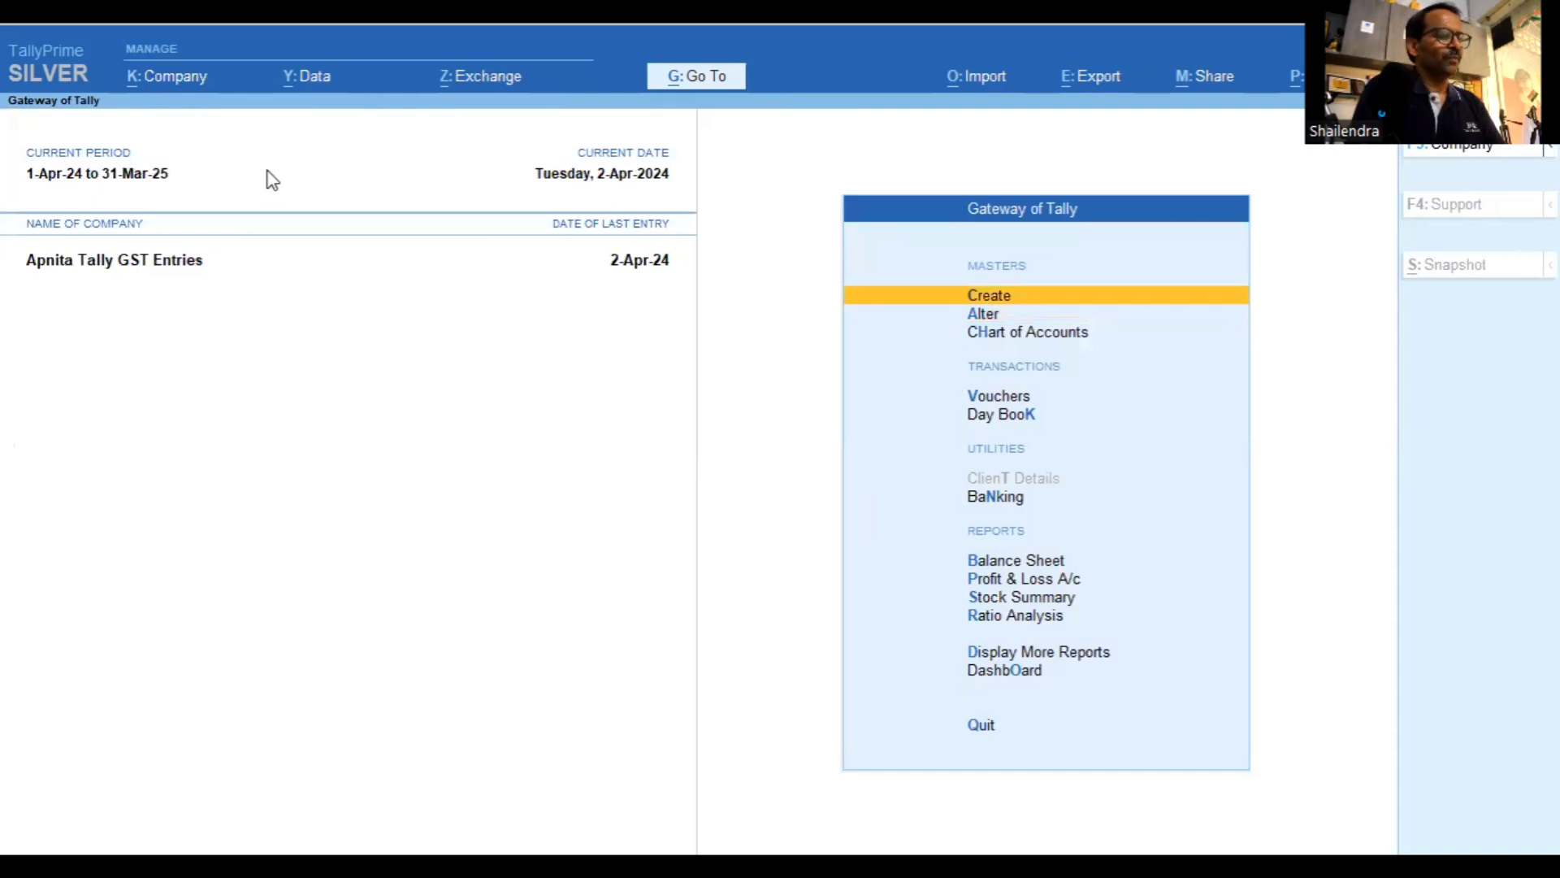
type("v")
type("23")
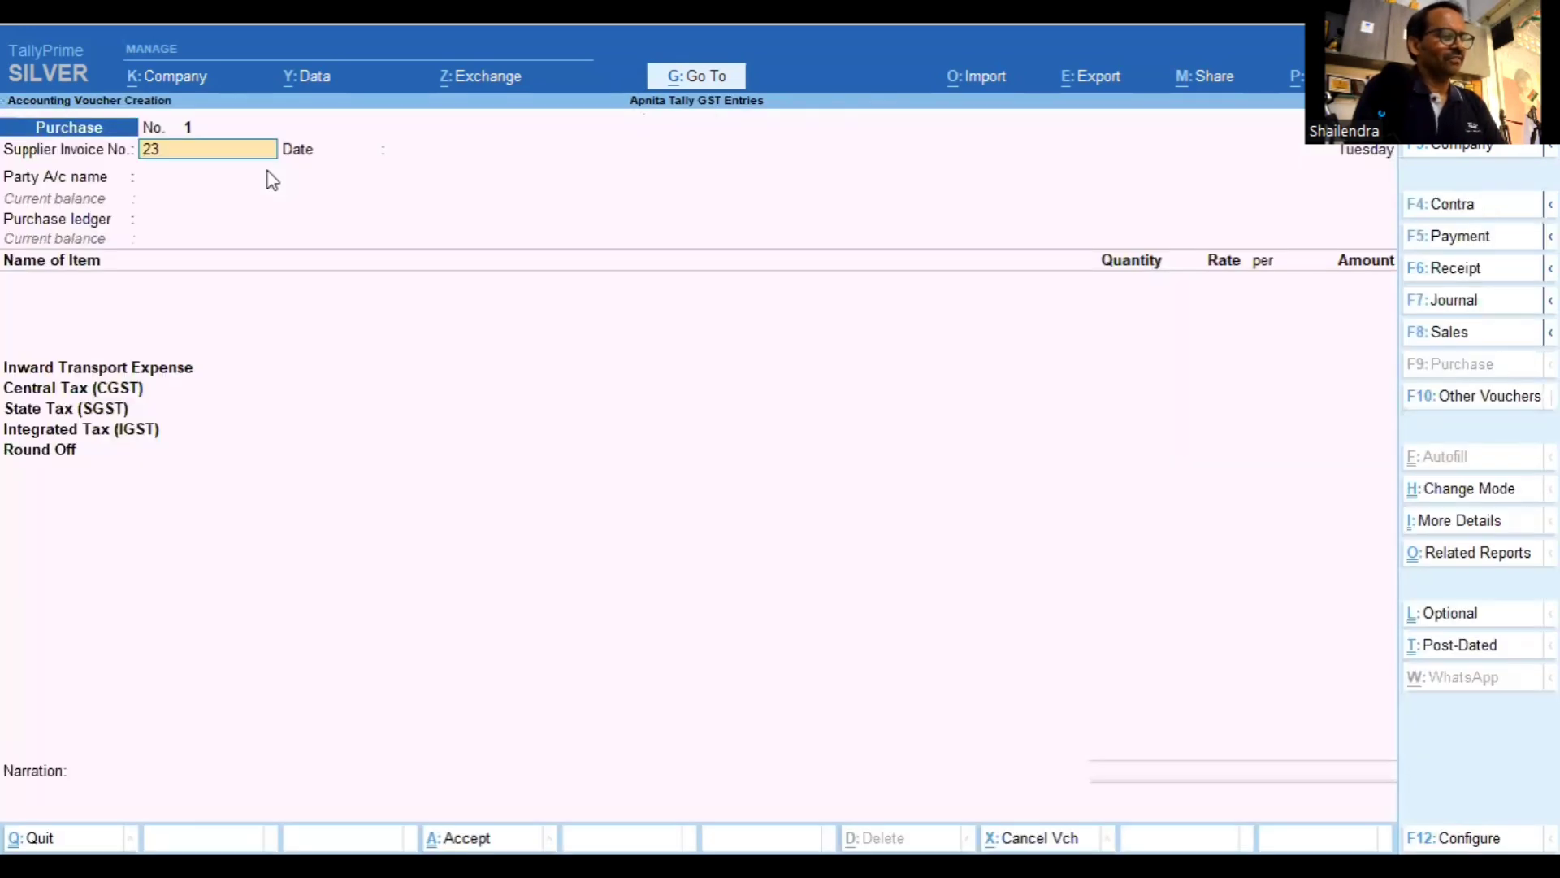
key("Return")
key("Return")
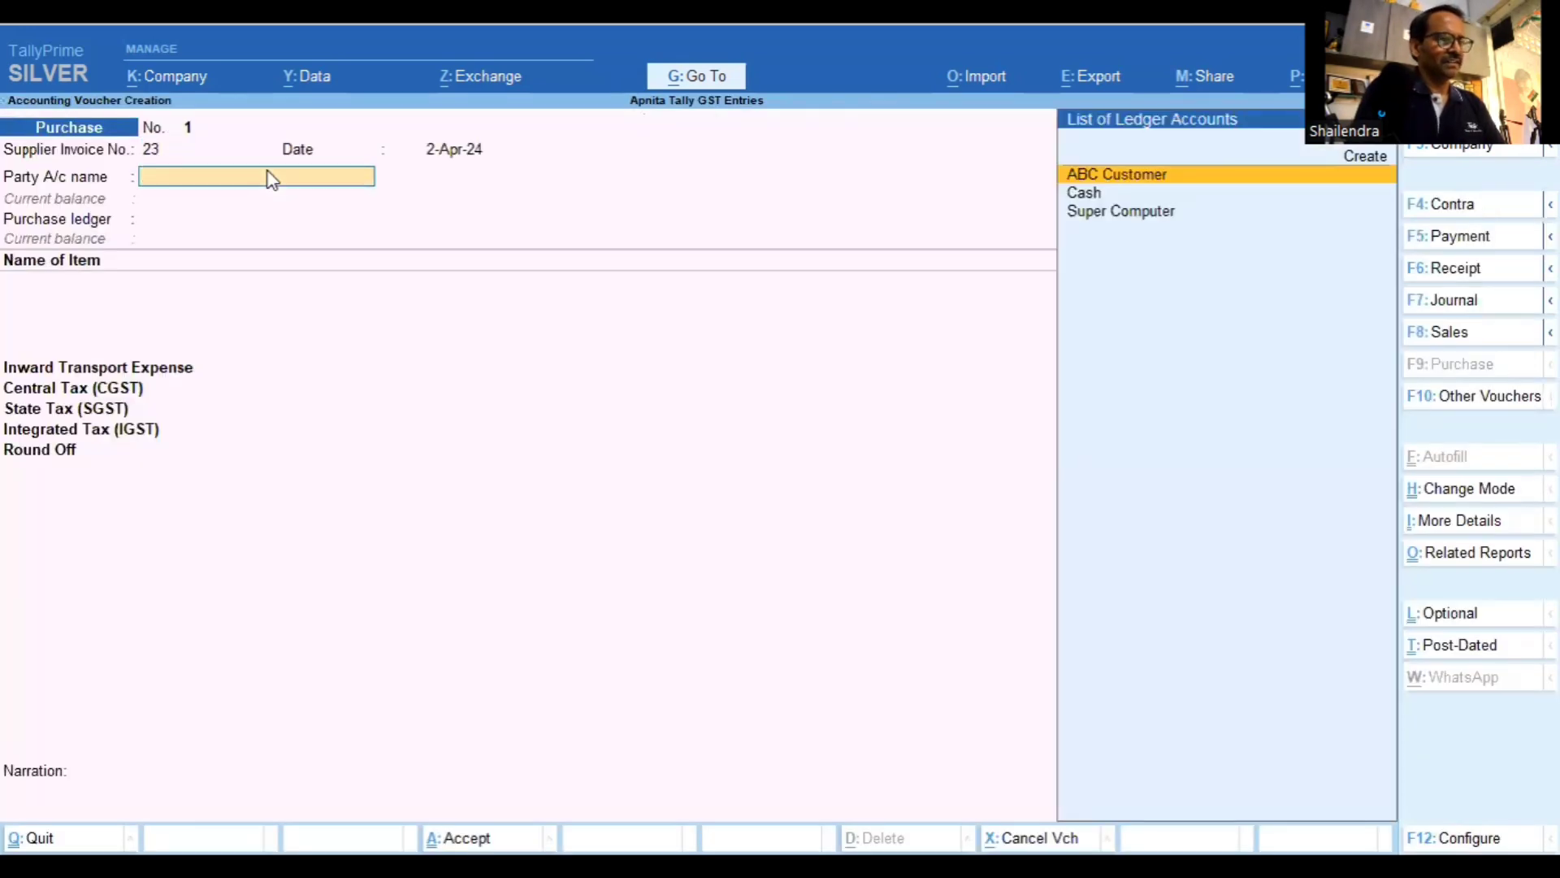
key("alt+c")
type("X")
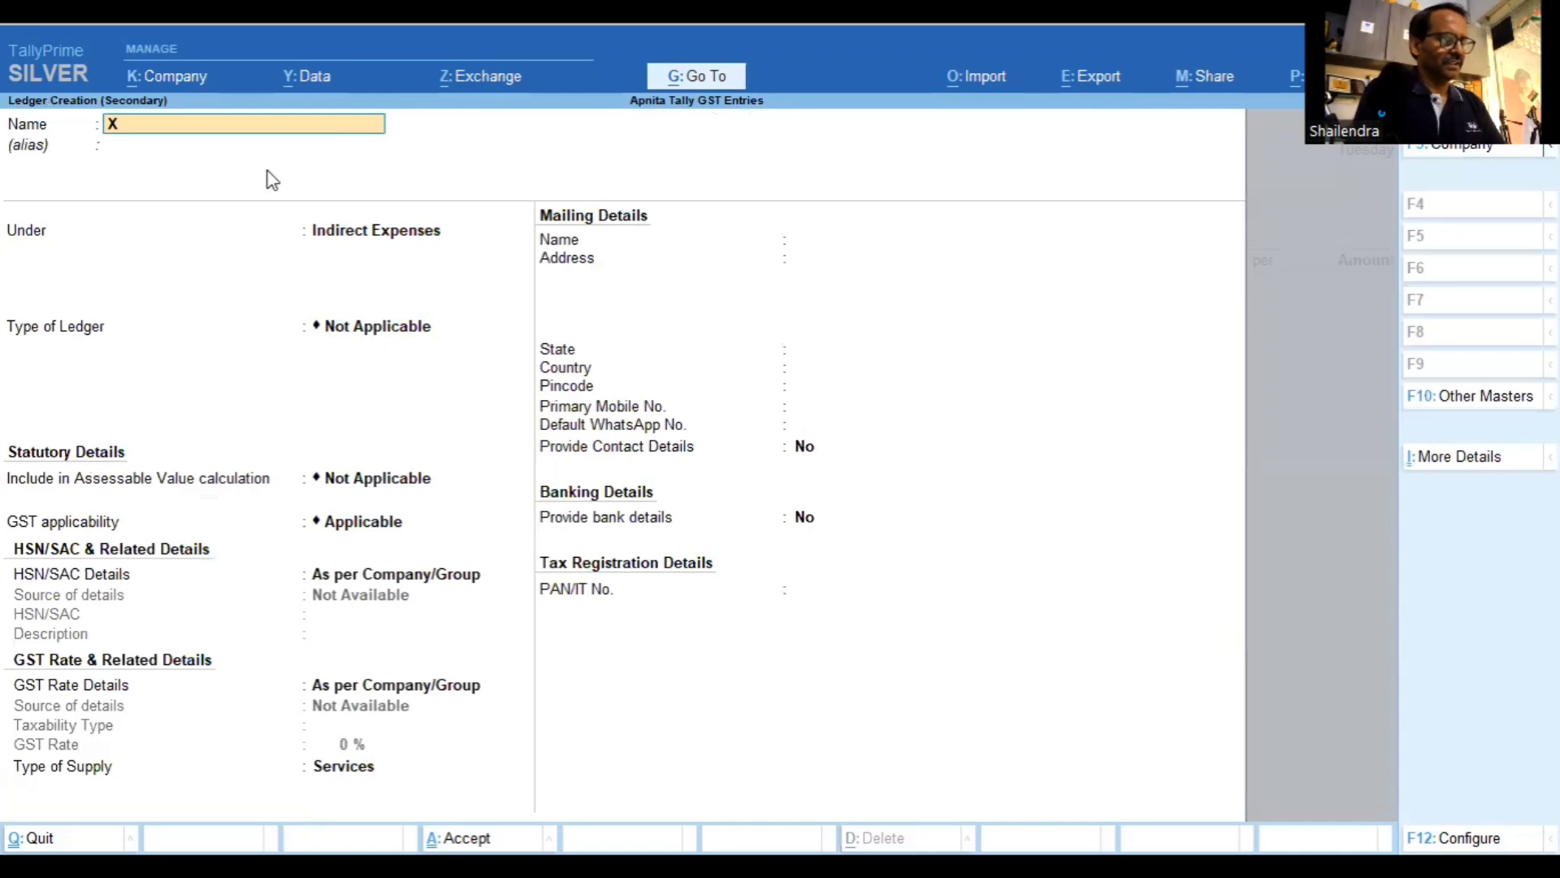
type("YZ Supplier")
Put XYZ Supplier under Sundry Creditors with its address, state Haryana and no GSTIN
key("Return")
key("Return")
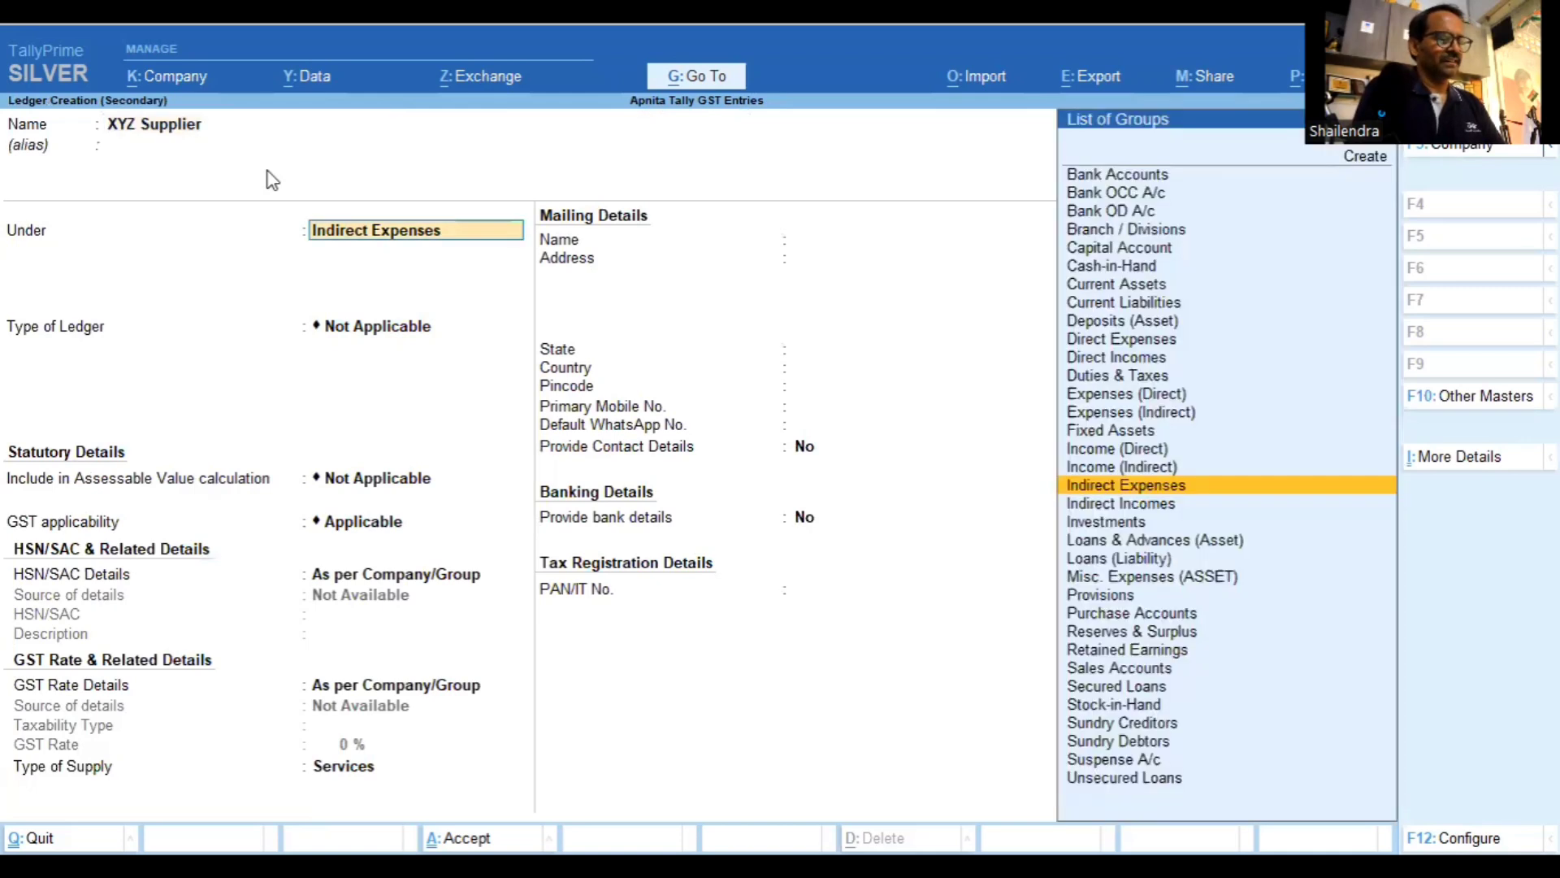
type("Sund")
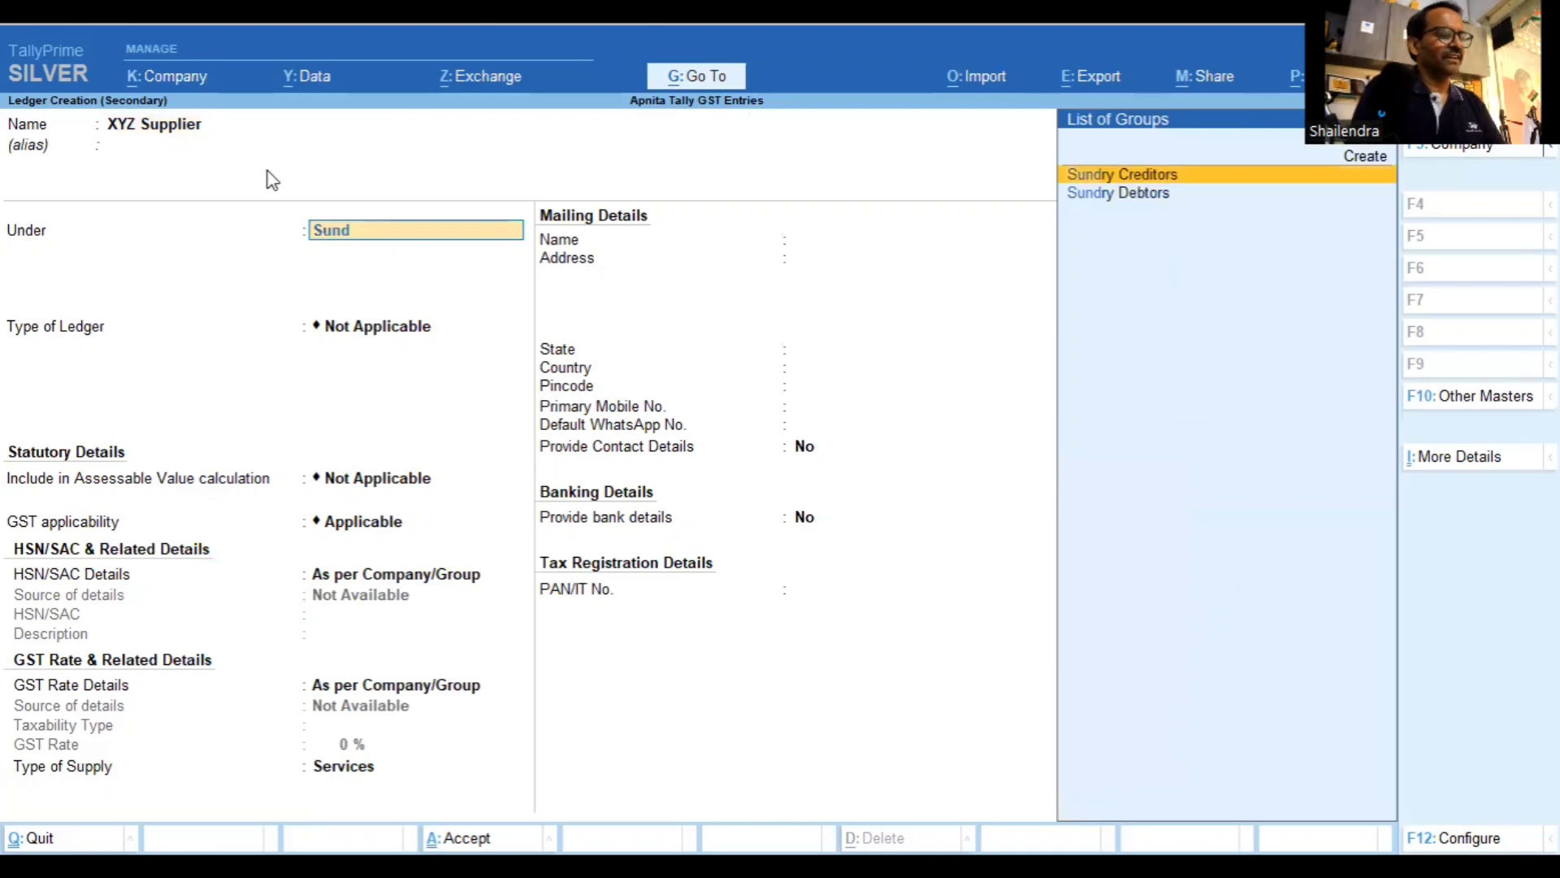
key("Return")
key("Return")
key("Return")
key("Return")
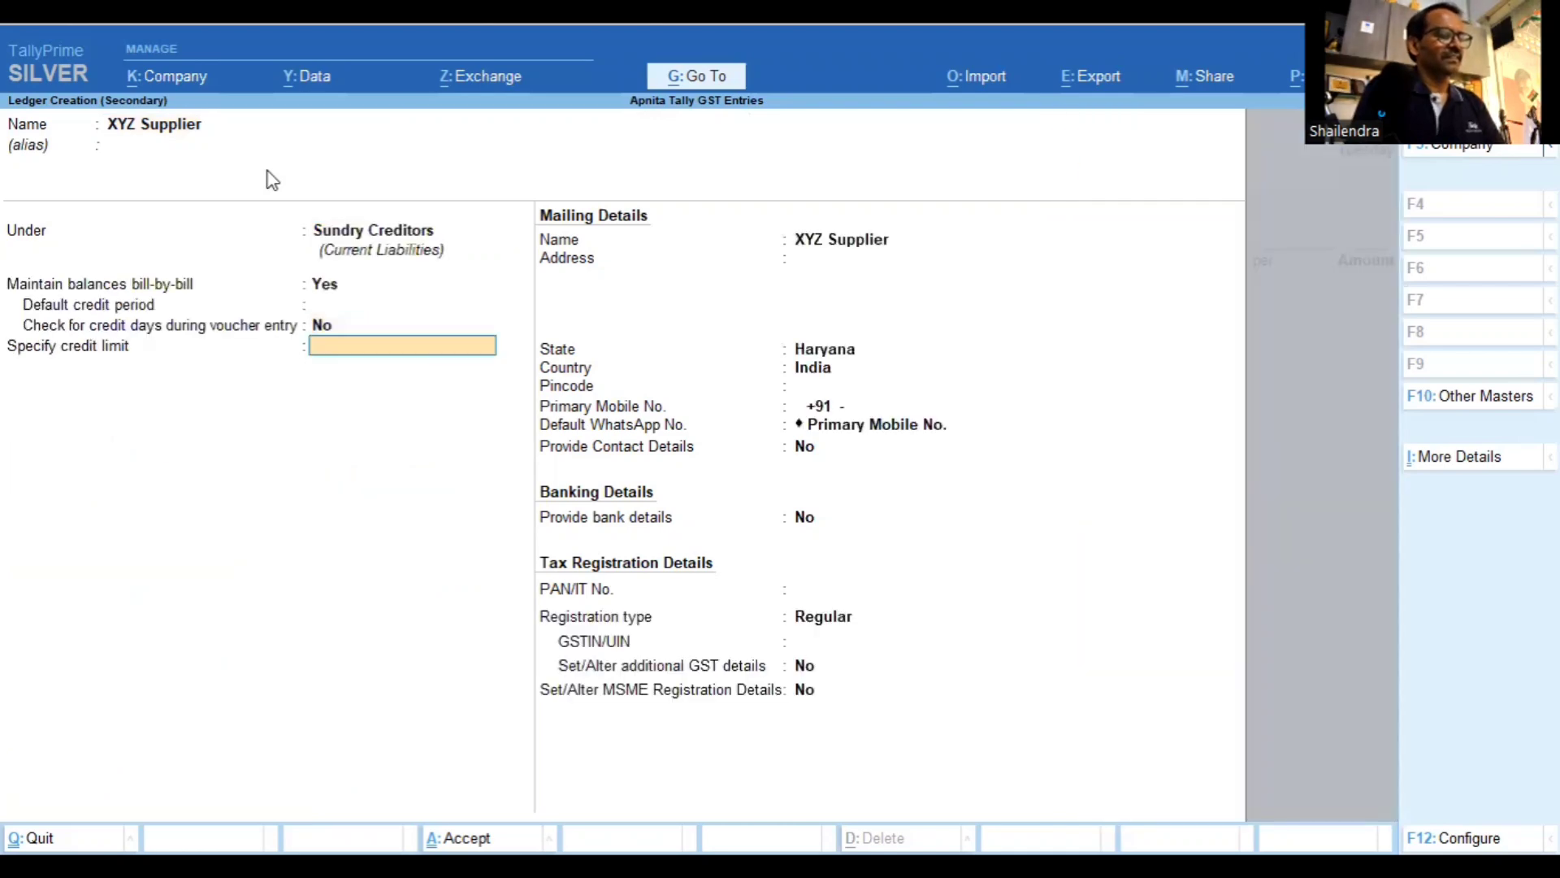
key("Return")
key("Return")
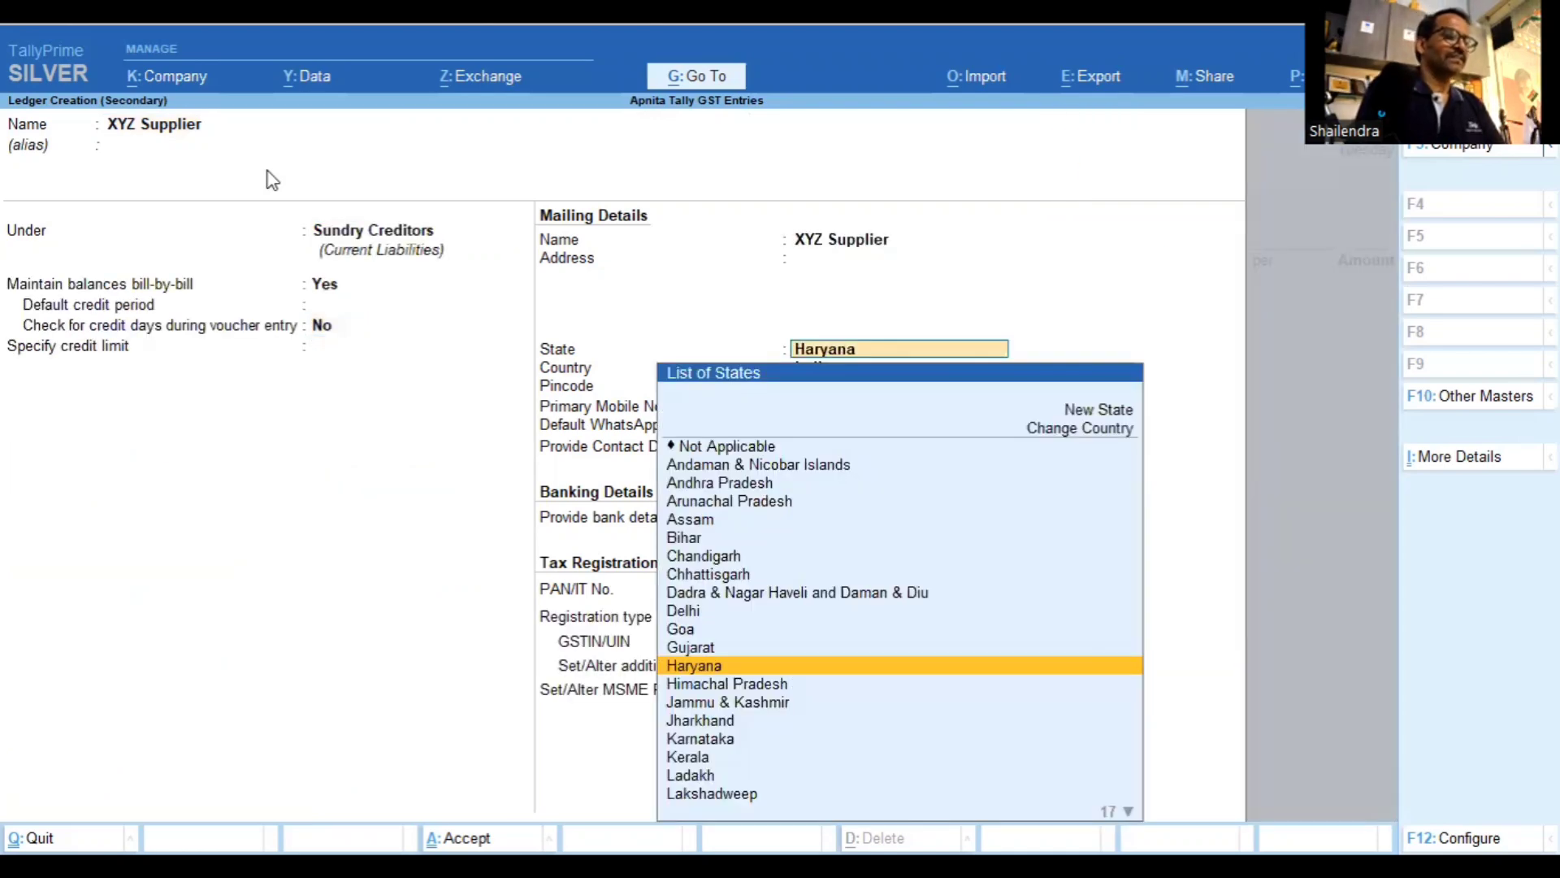
key("BackSpace")
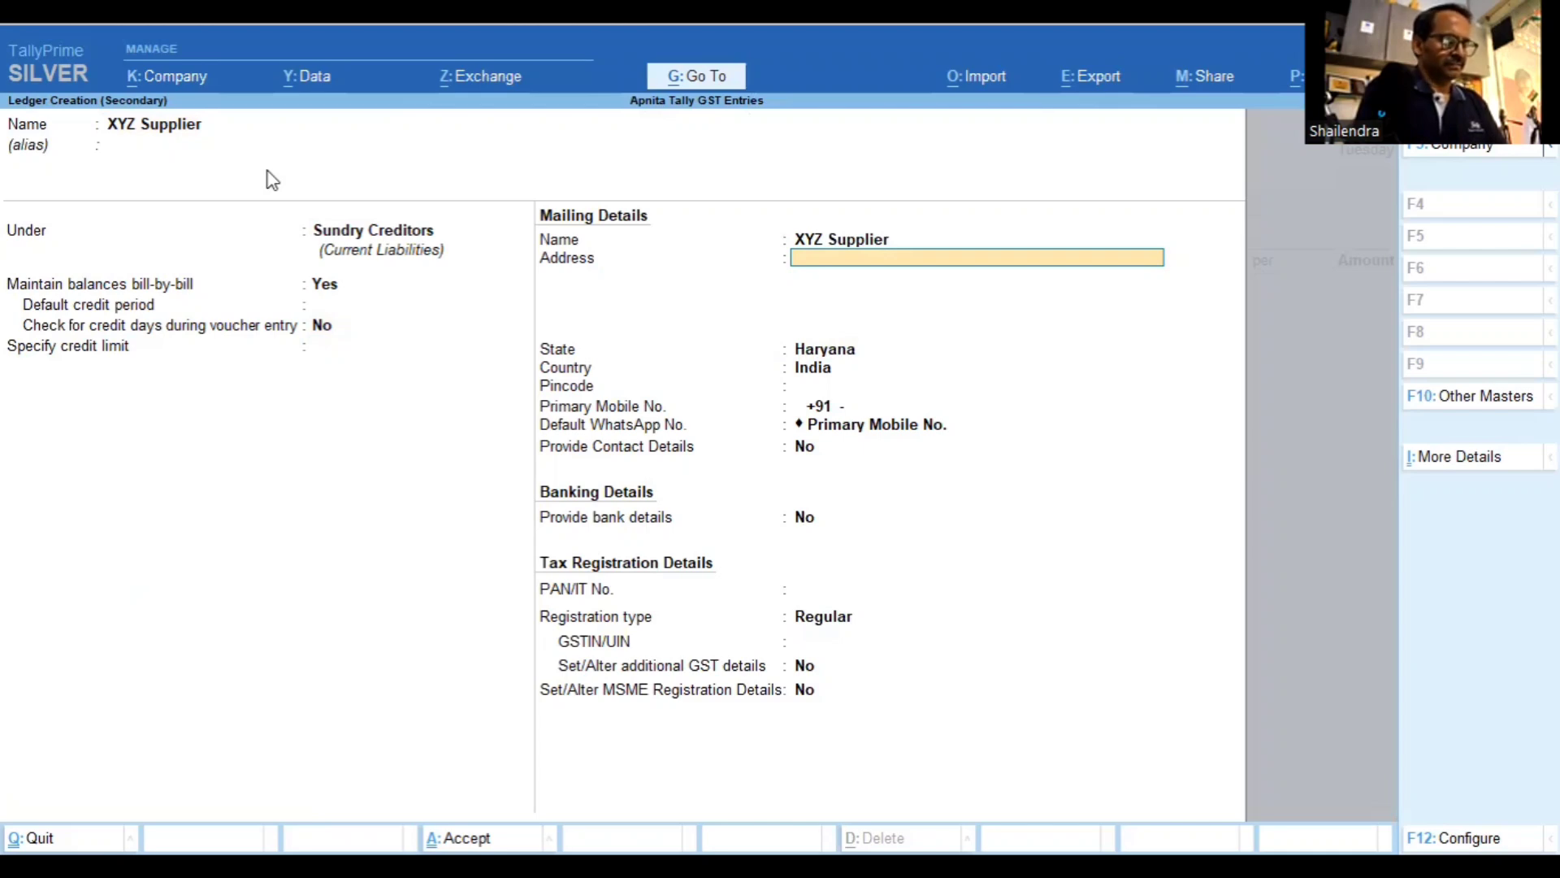
type("Model Town")
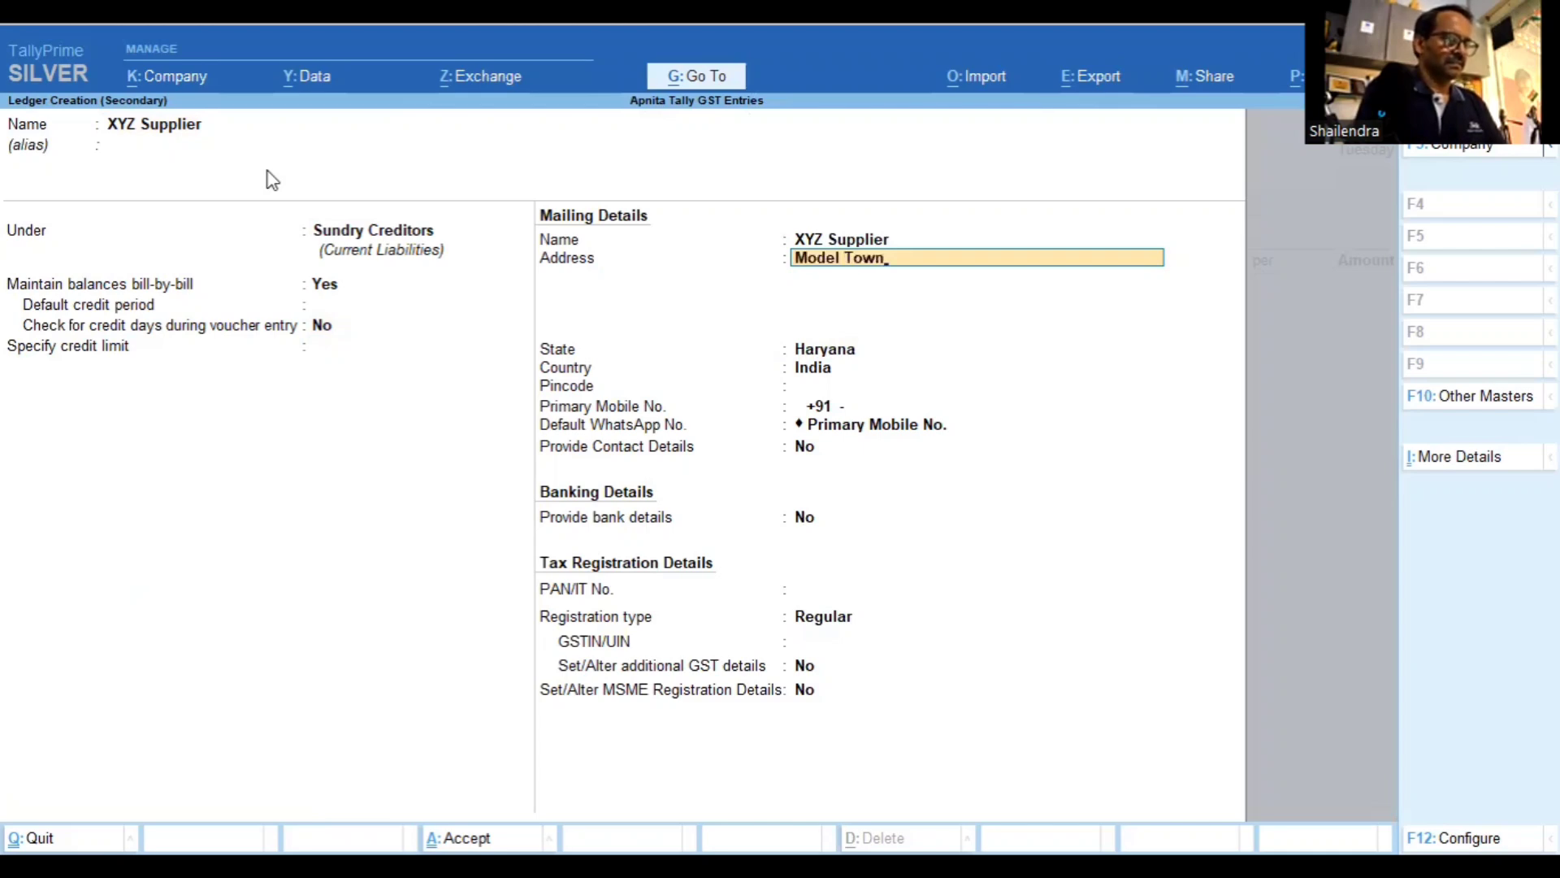
type(", Rohtak")
key("Return")
key("Return")
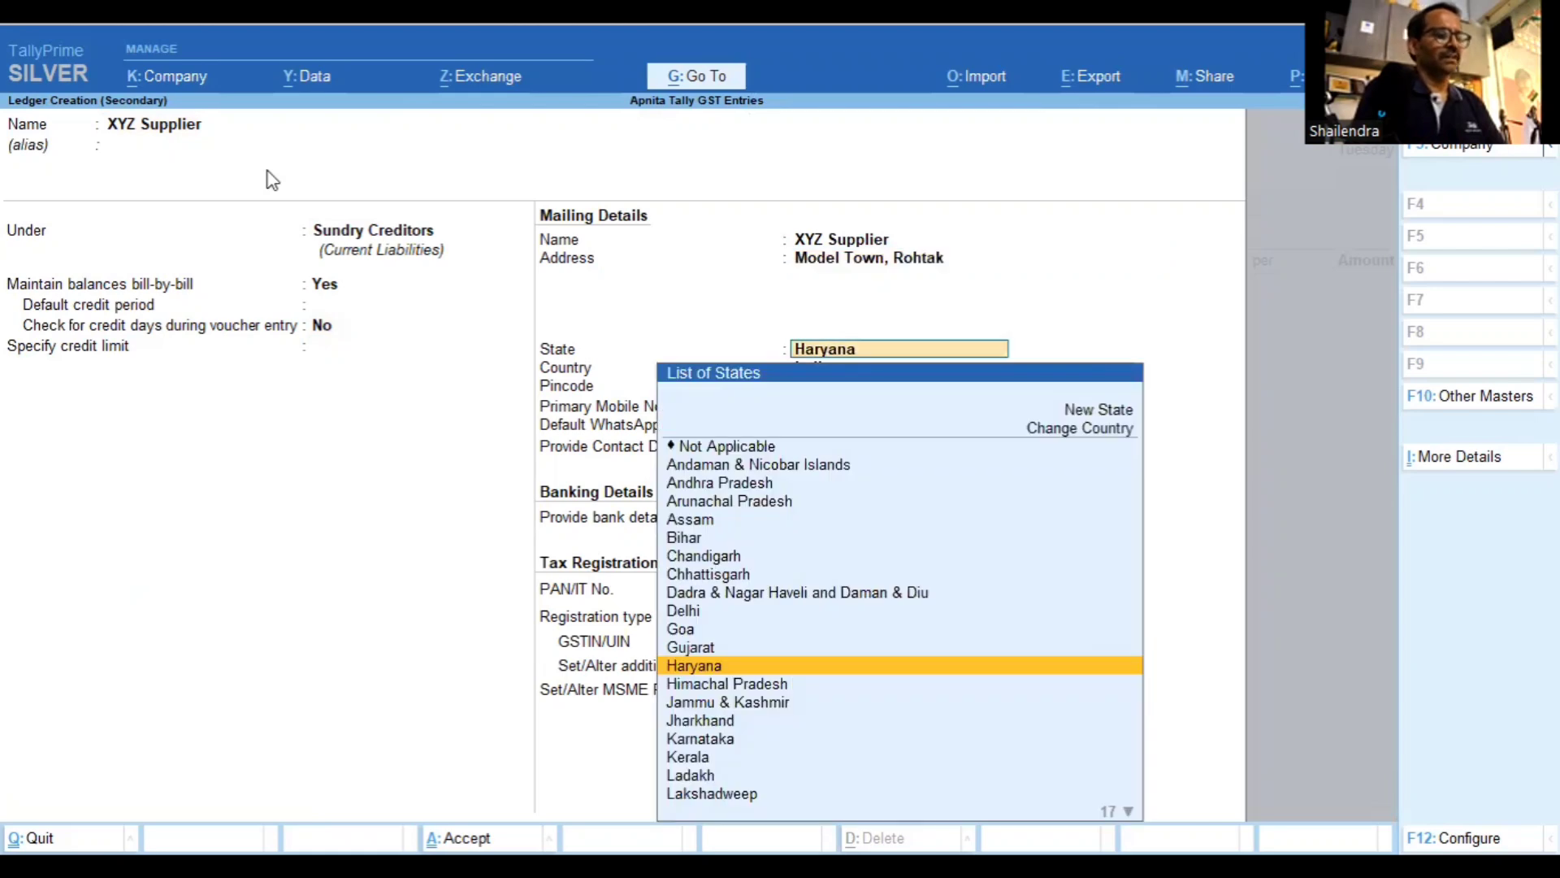
key("Return")
key("Return")
key("Return")
key("Return")
key("Return")
key("Return")
key("Return")
key("Return")
key("Return")
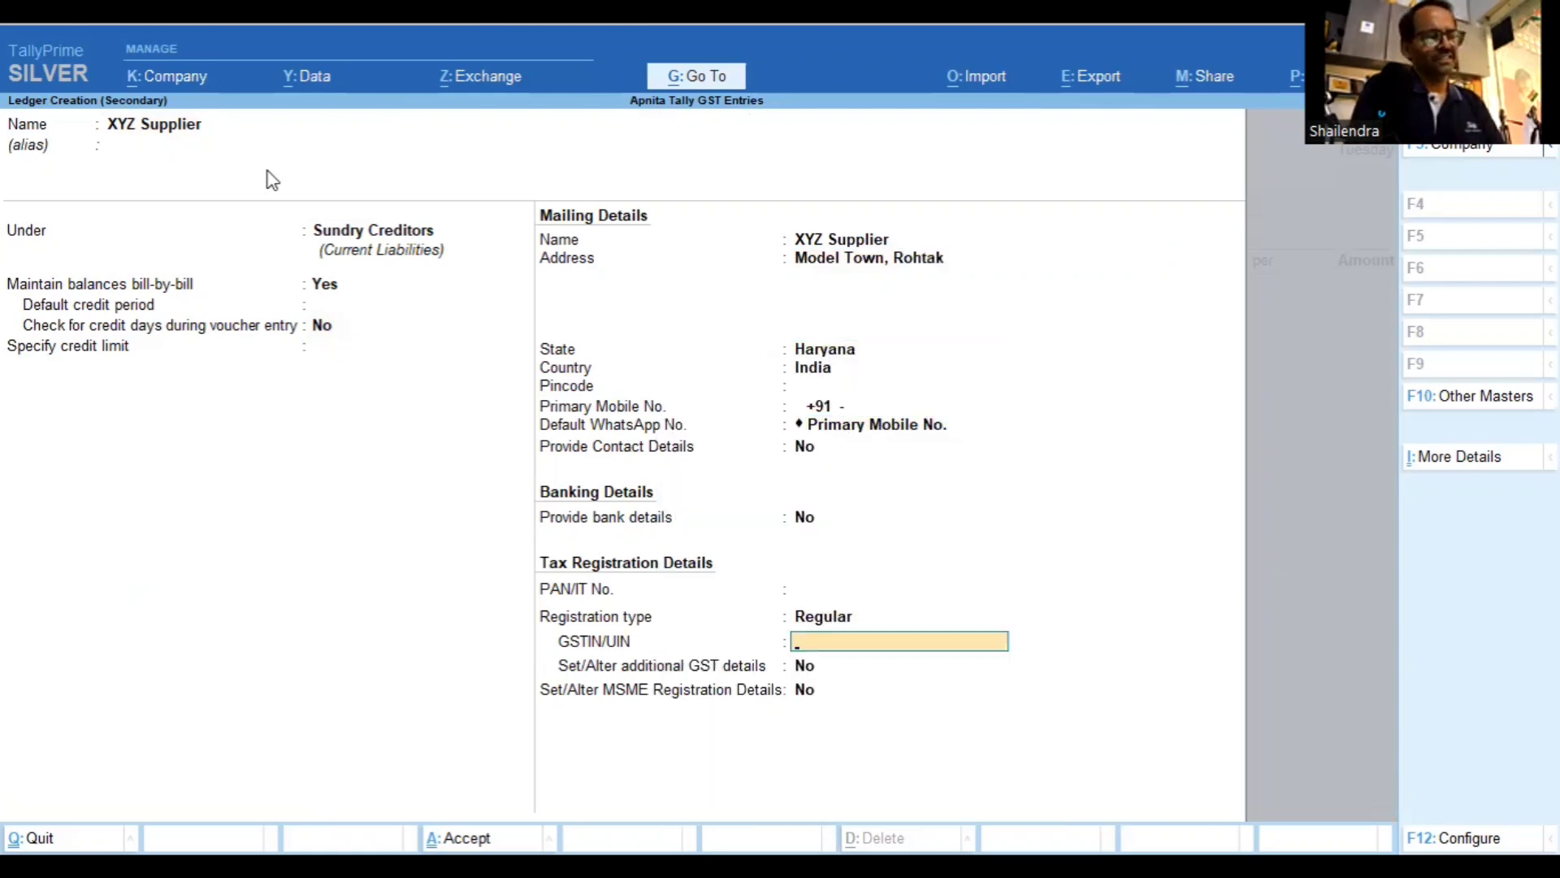
key("Return")
key("Return")
key("Return")
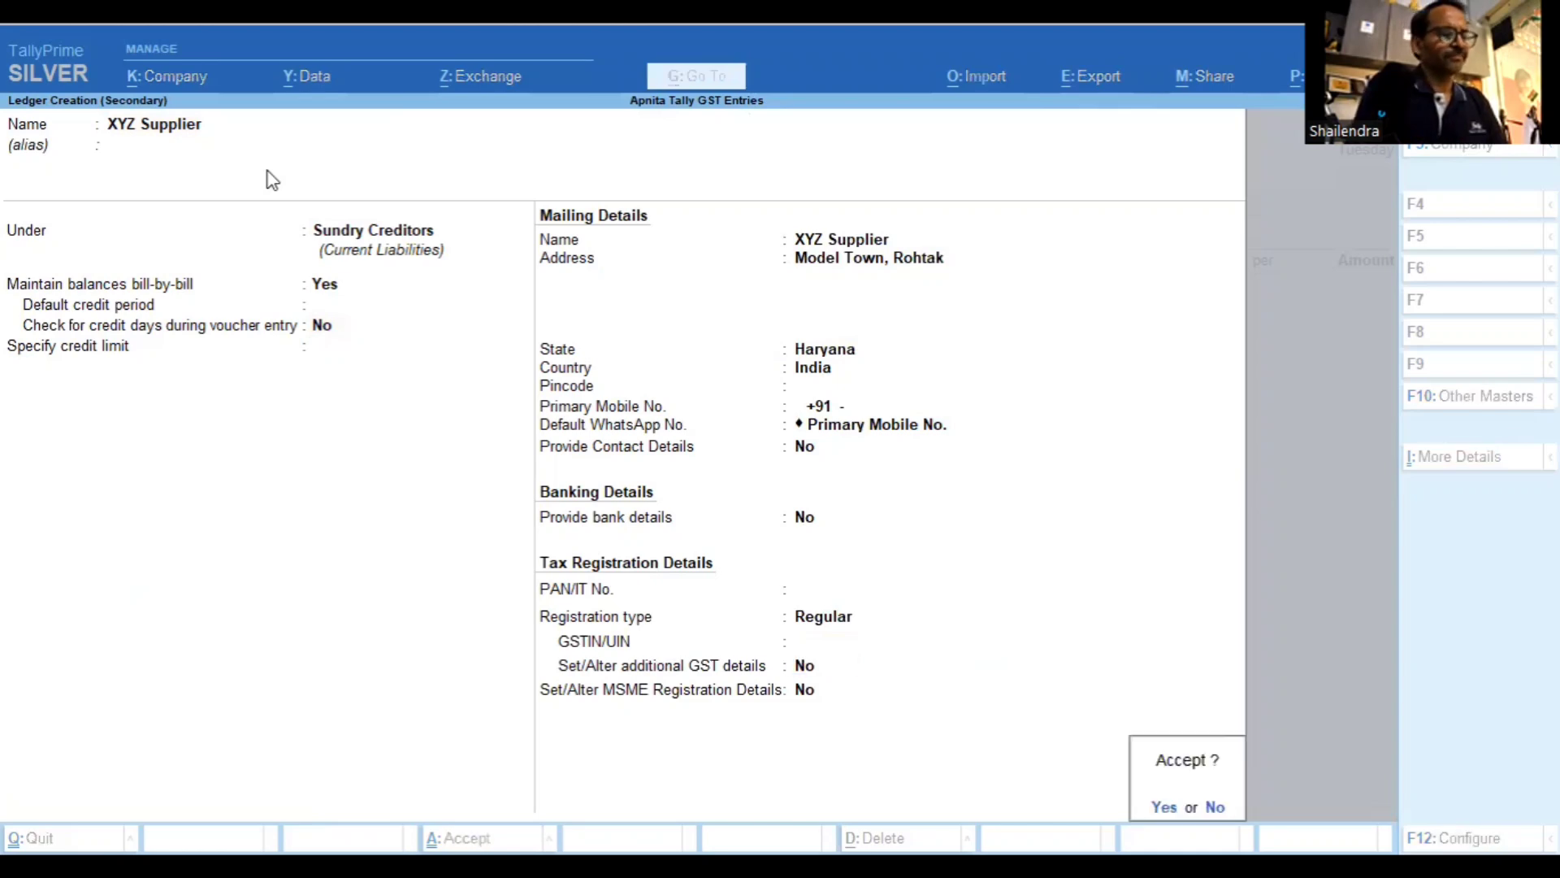
Confirm the supplier ledger and choose Purchase of Goods as the purchase ledger
key("Return")
key("Return")
key("Return")
key("Return")
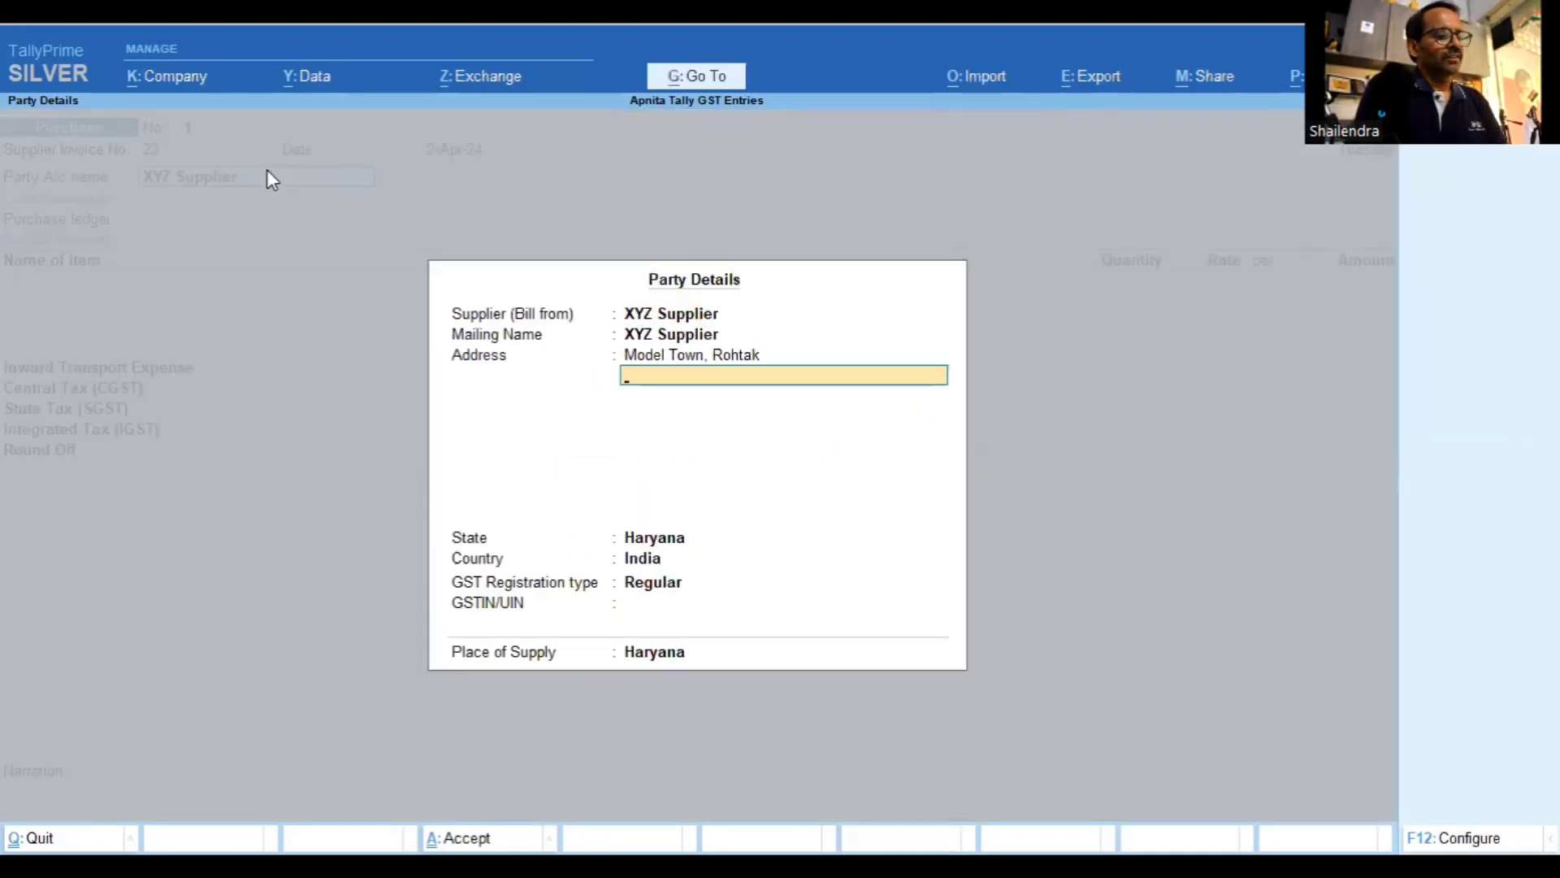
key("Return")
key("Return")
key("Return")
key("Return")
key("Return")
key("Return")
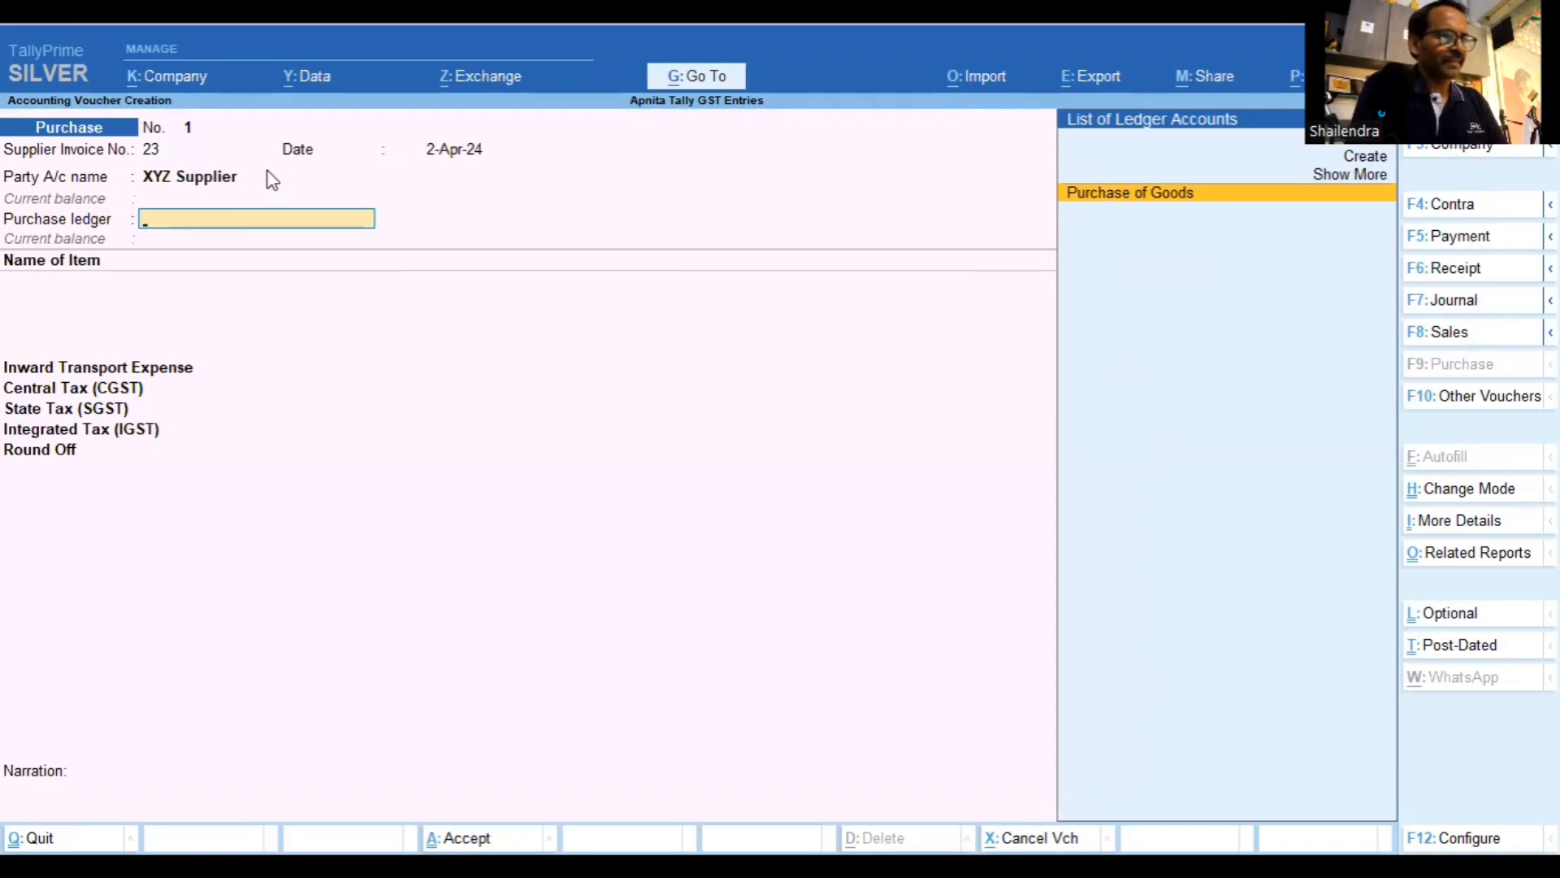
key("Return")
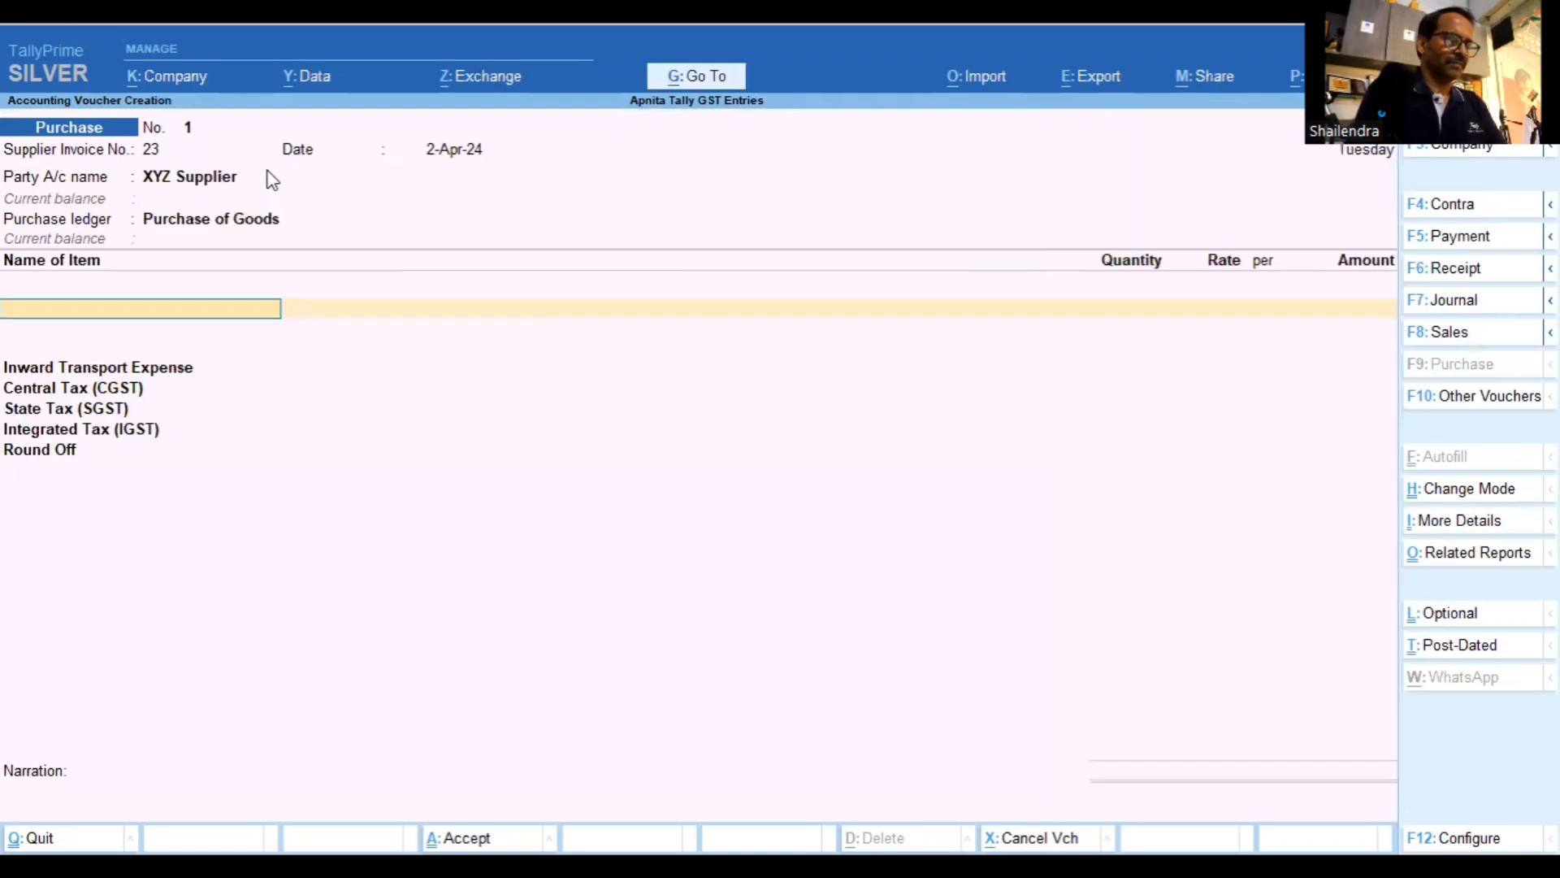
Add Computer as the item with quantity 15 at a rate of 25,000
type("Com")
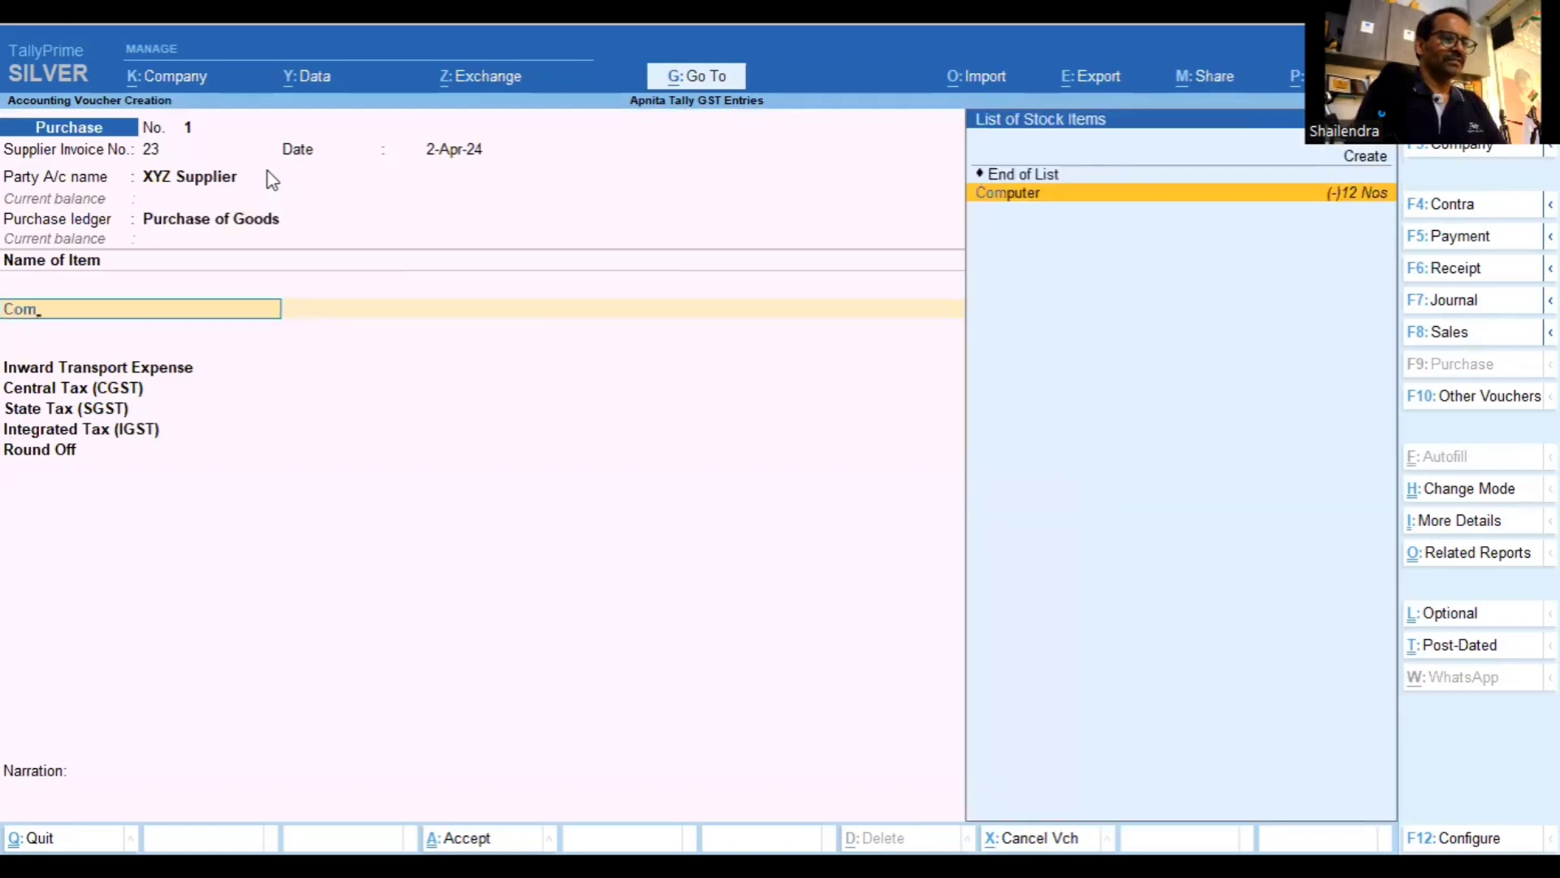
key("Return")
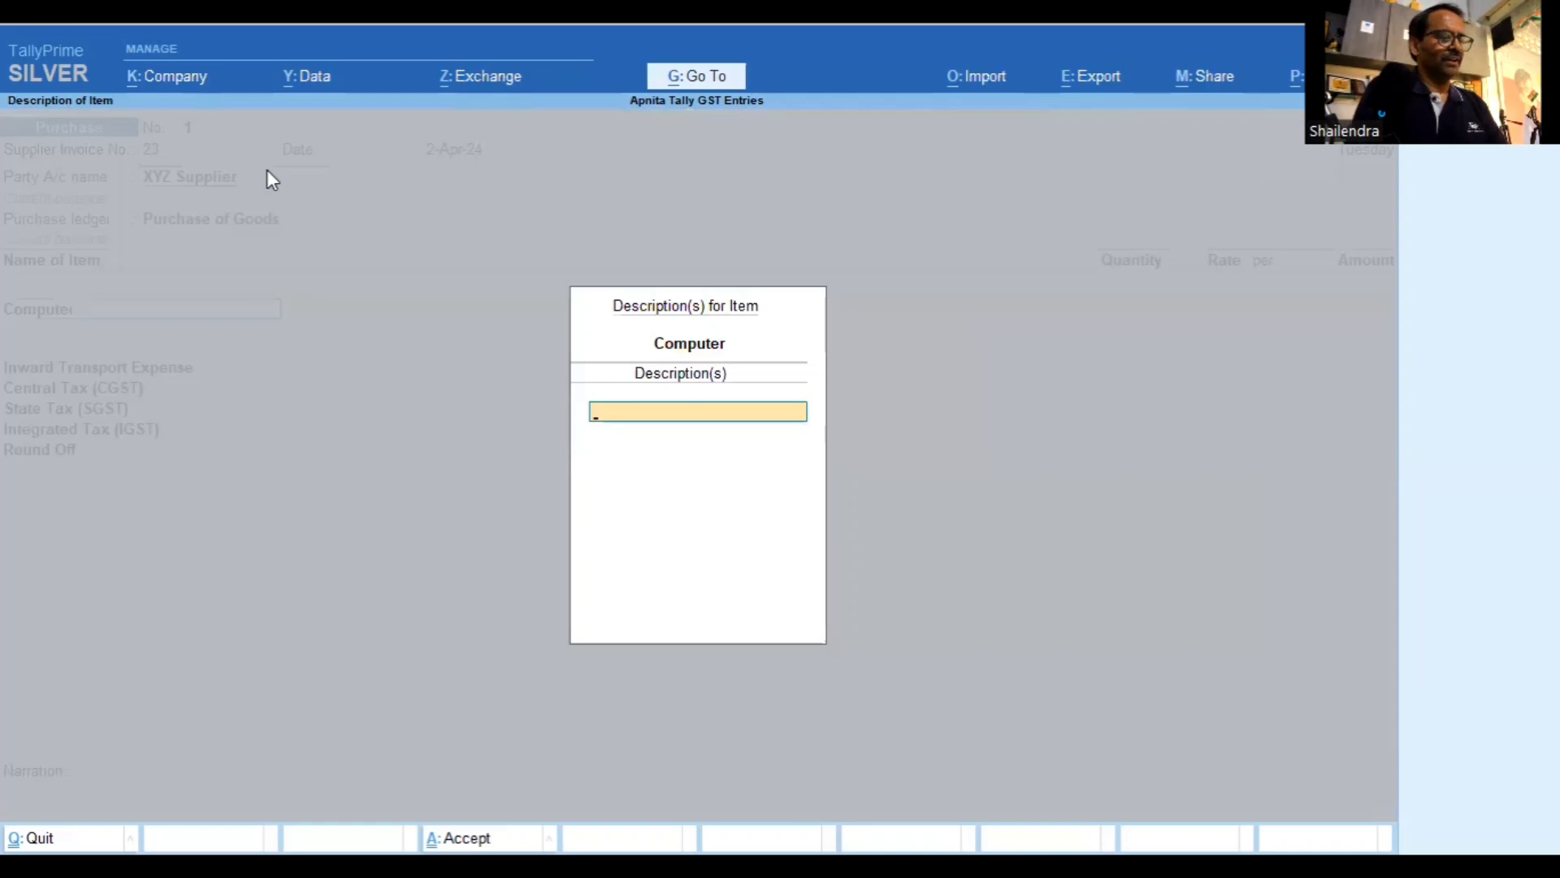
type("15")
key("Return")
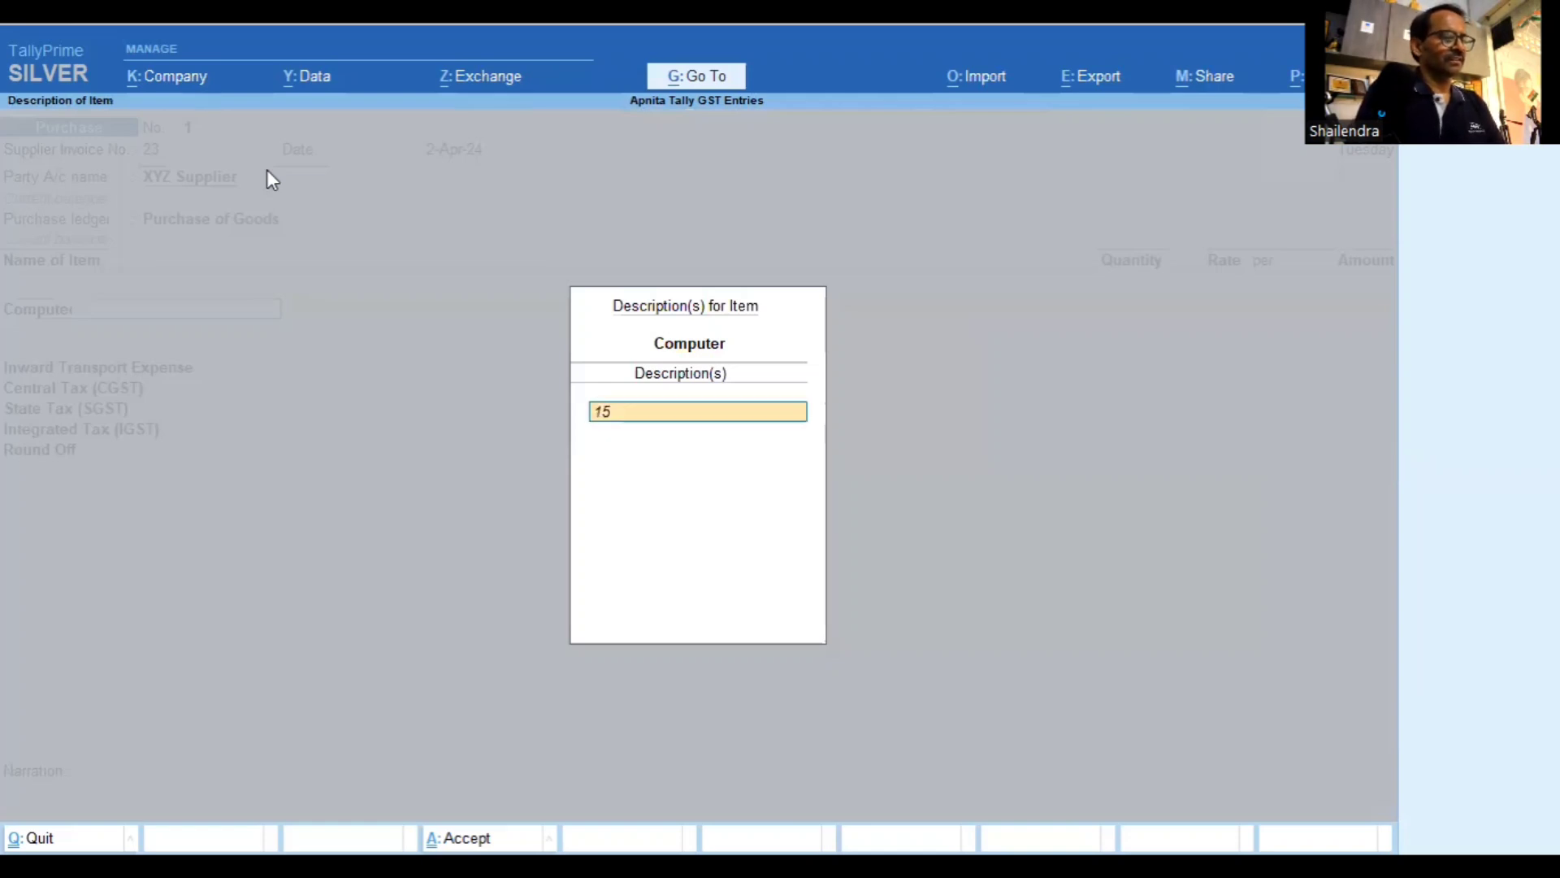
key("Return")
key("Return")
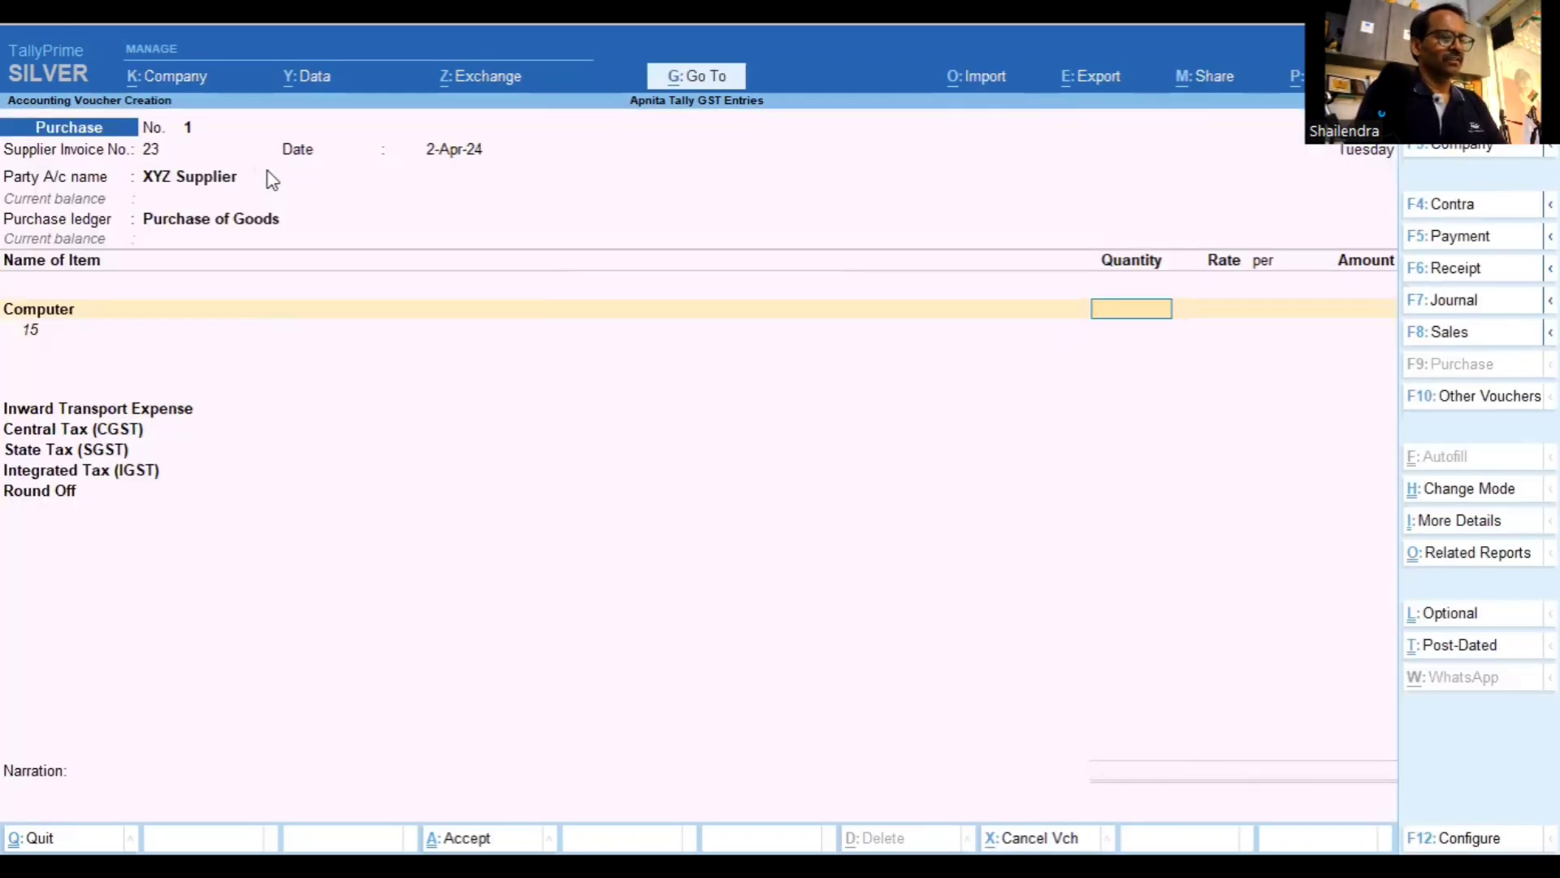
type("15")
key("Return")
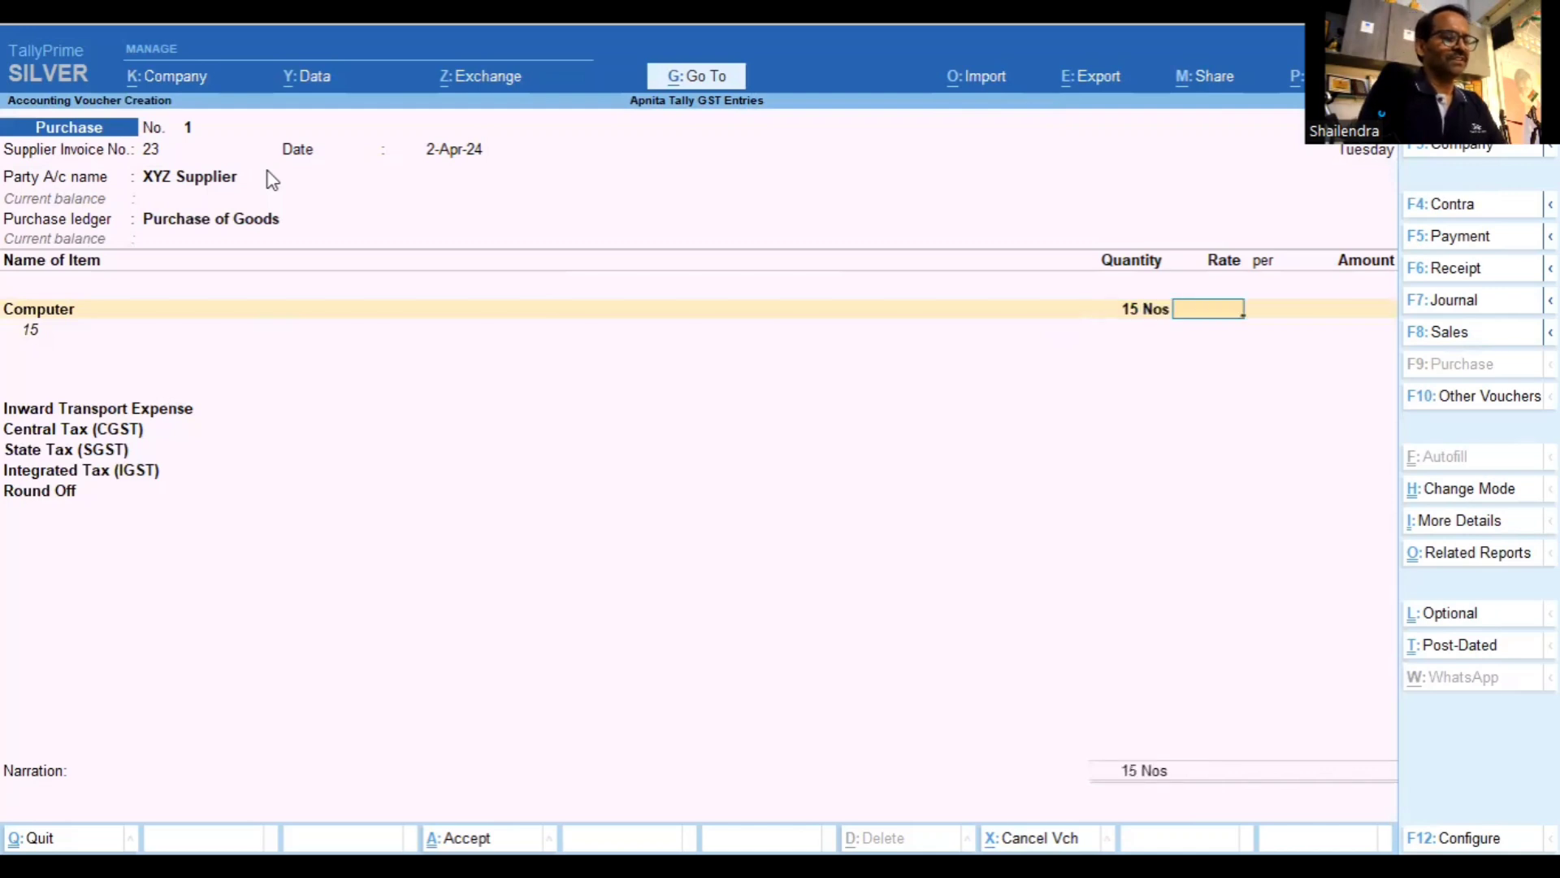
type("2")
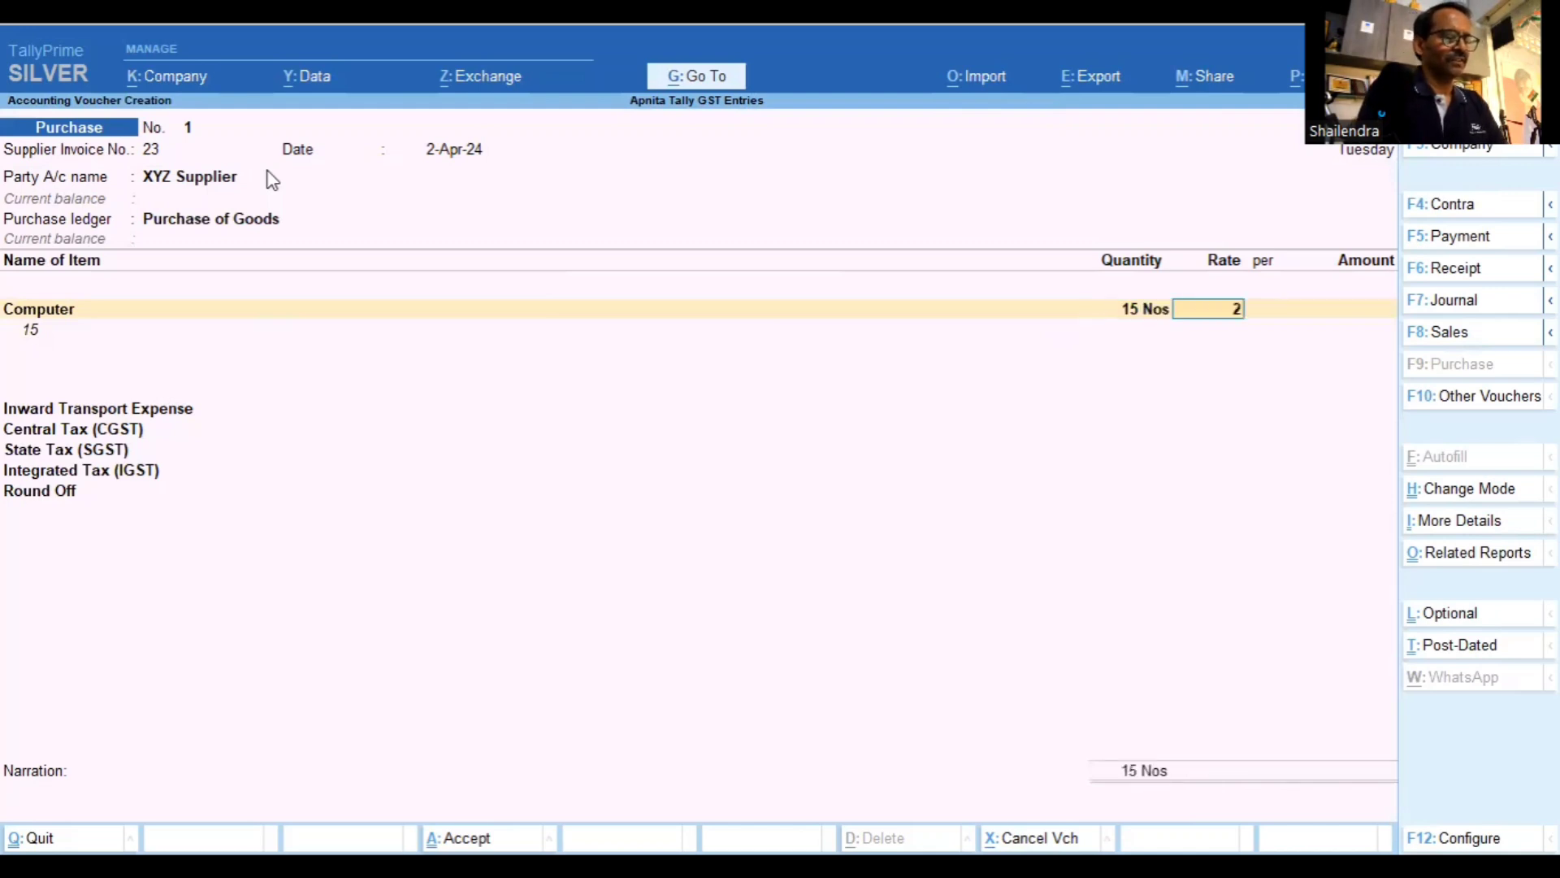
type("5000")
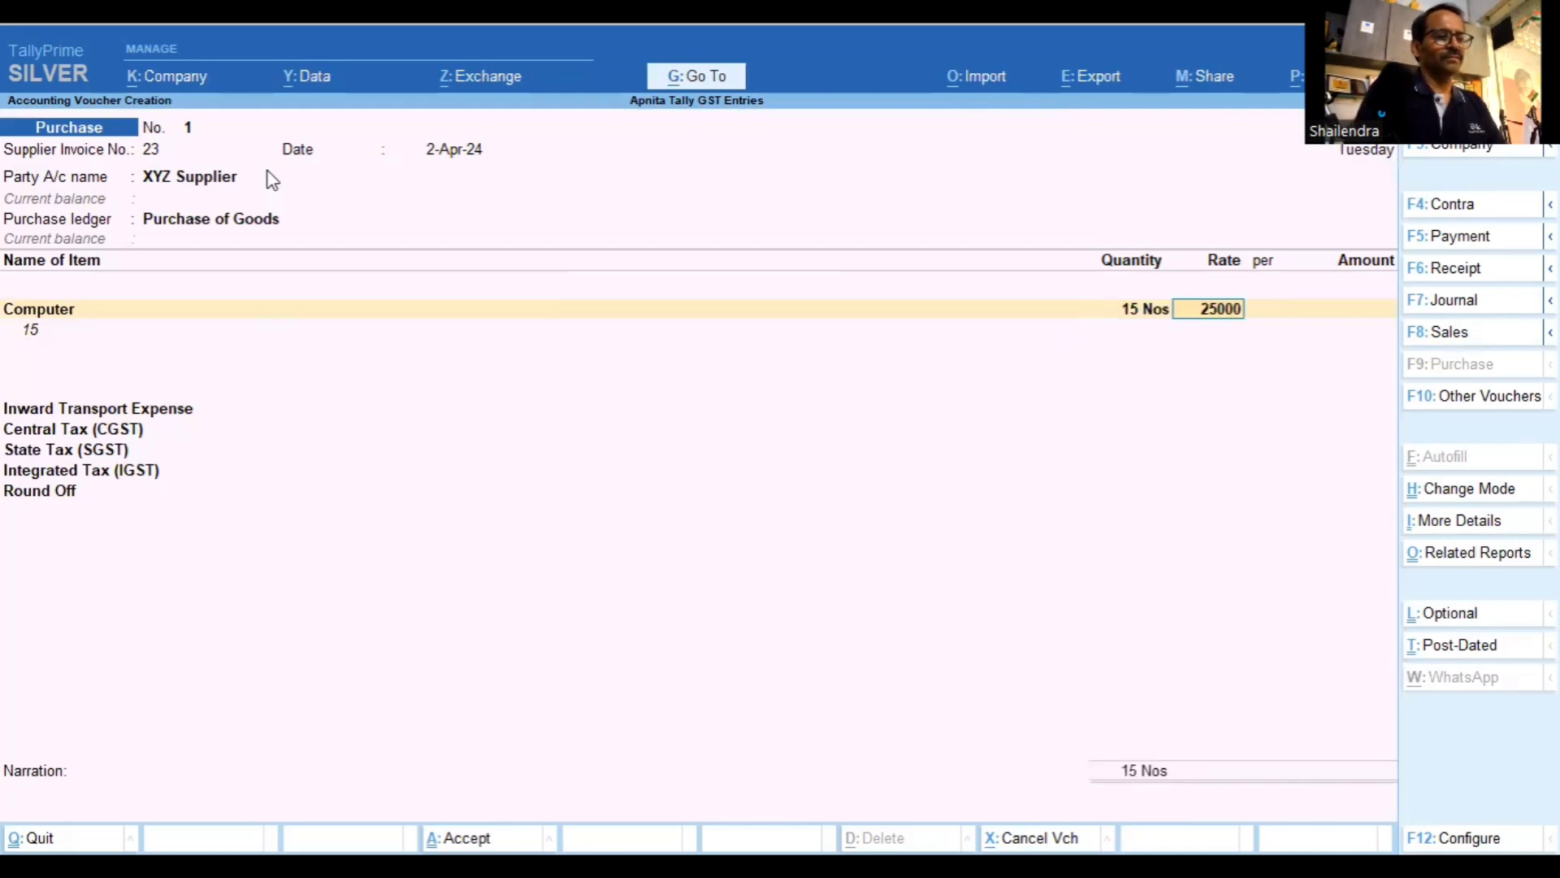
key("Return")
key("Return")
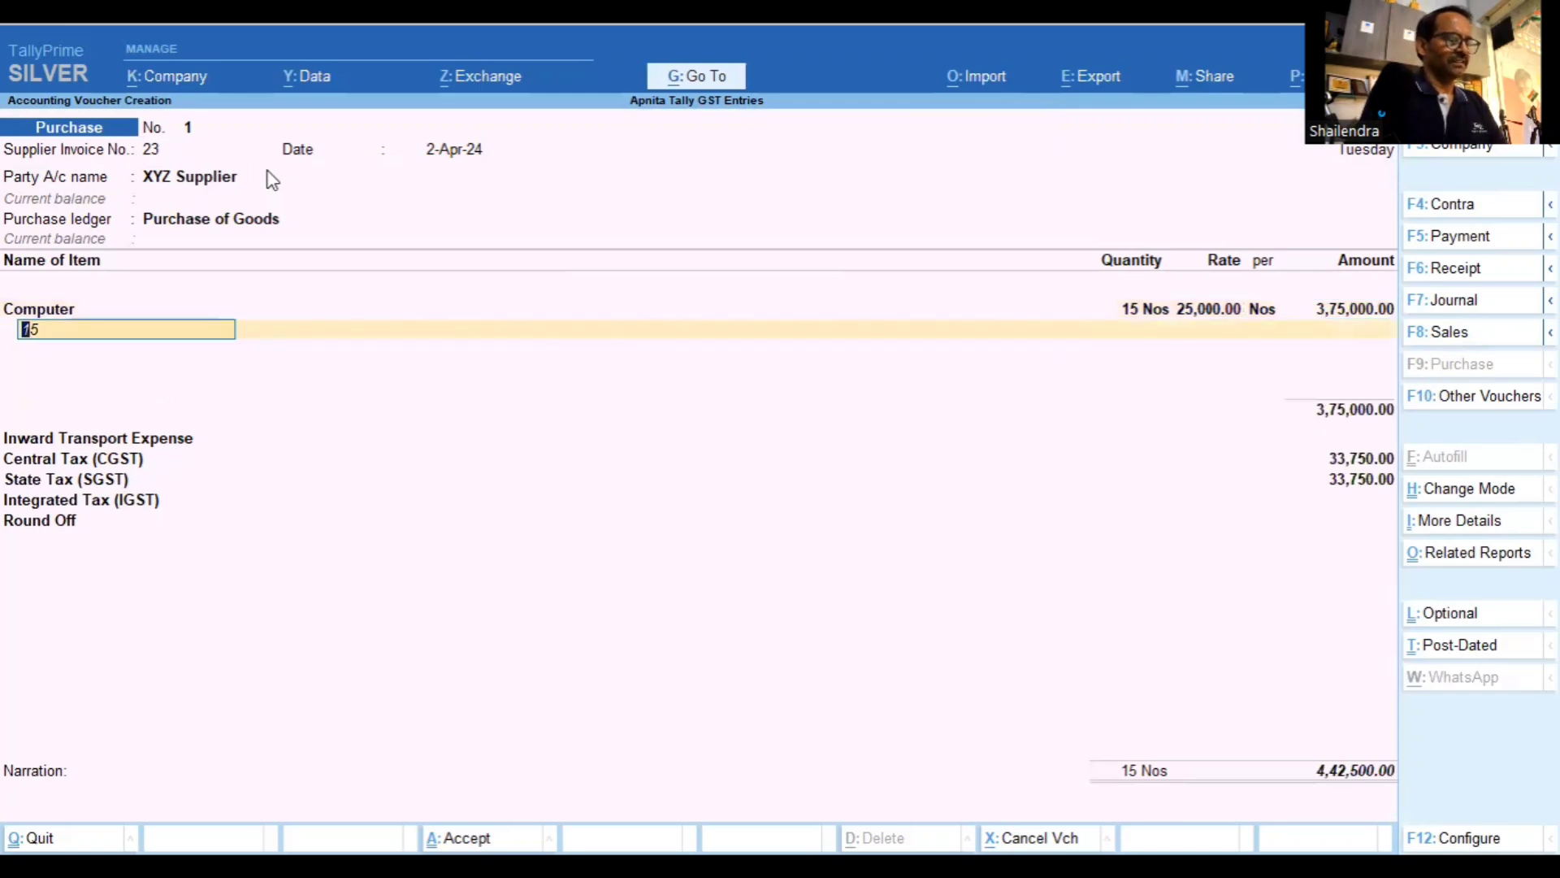
Remove the stray '15' line and describe the item as 'Dell Computers'
key("ctrl+d")
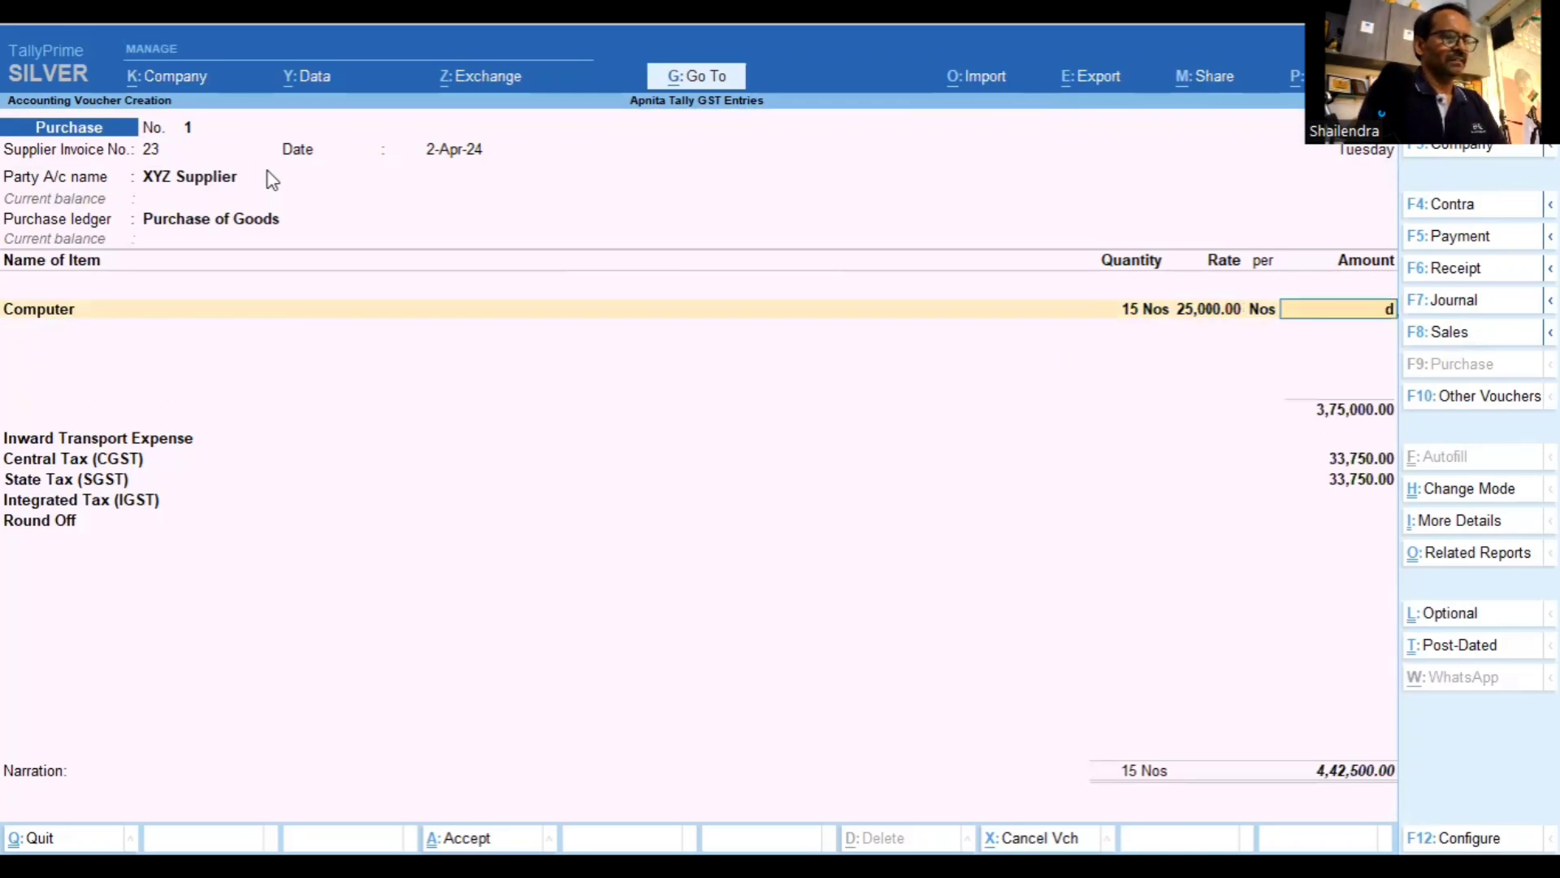
key("BackSpace")
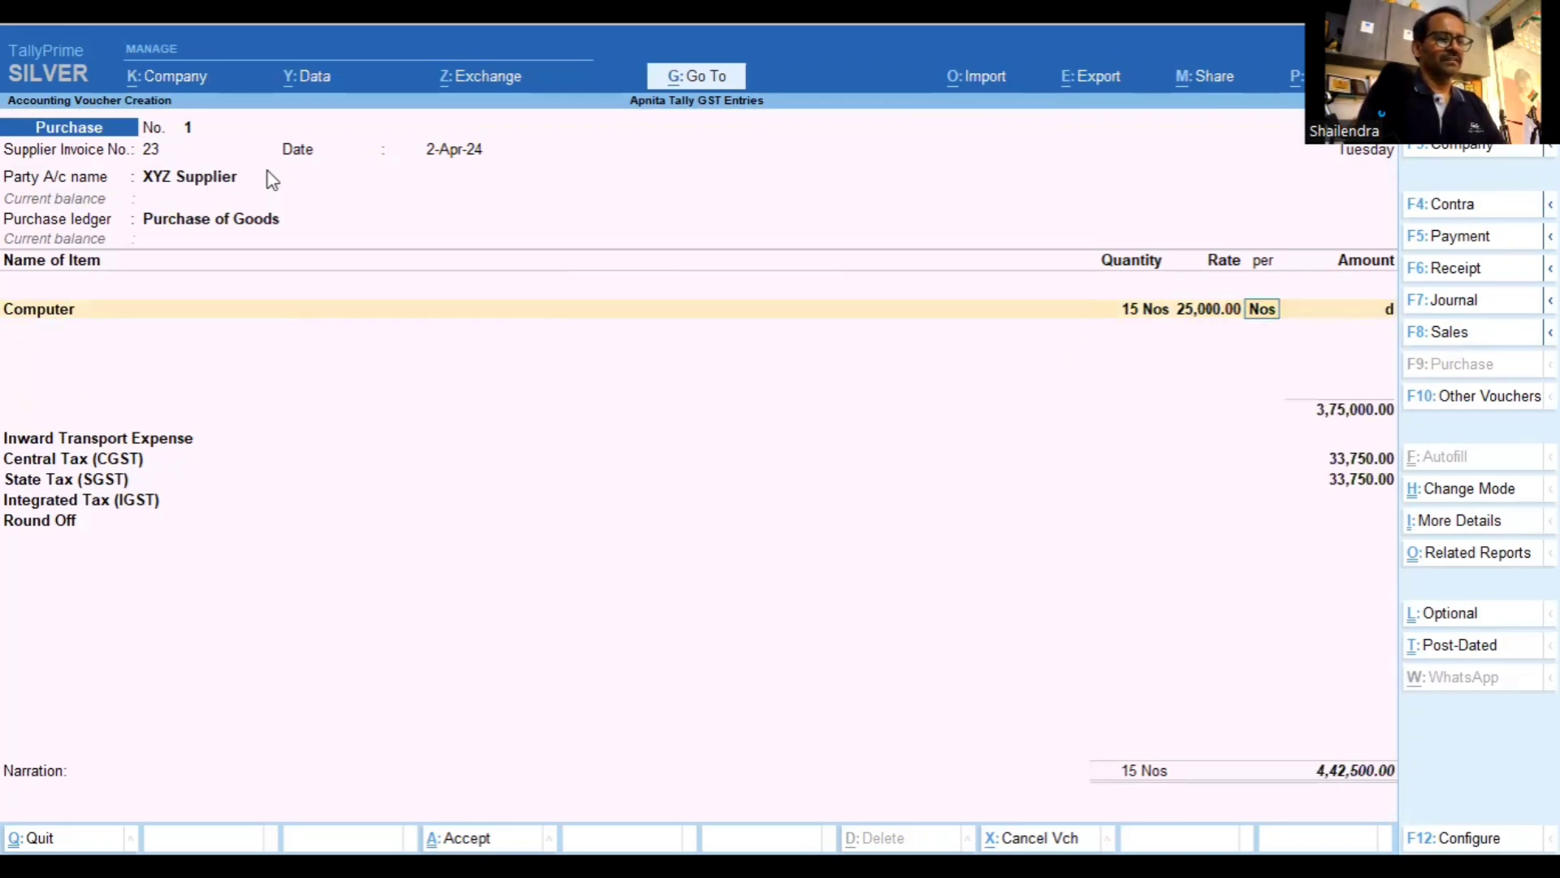
key("Return")
key("Return")
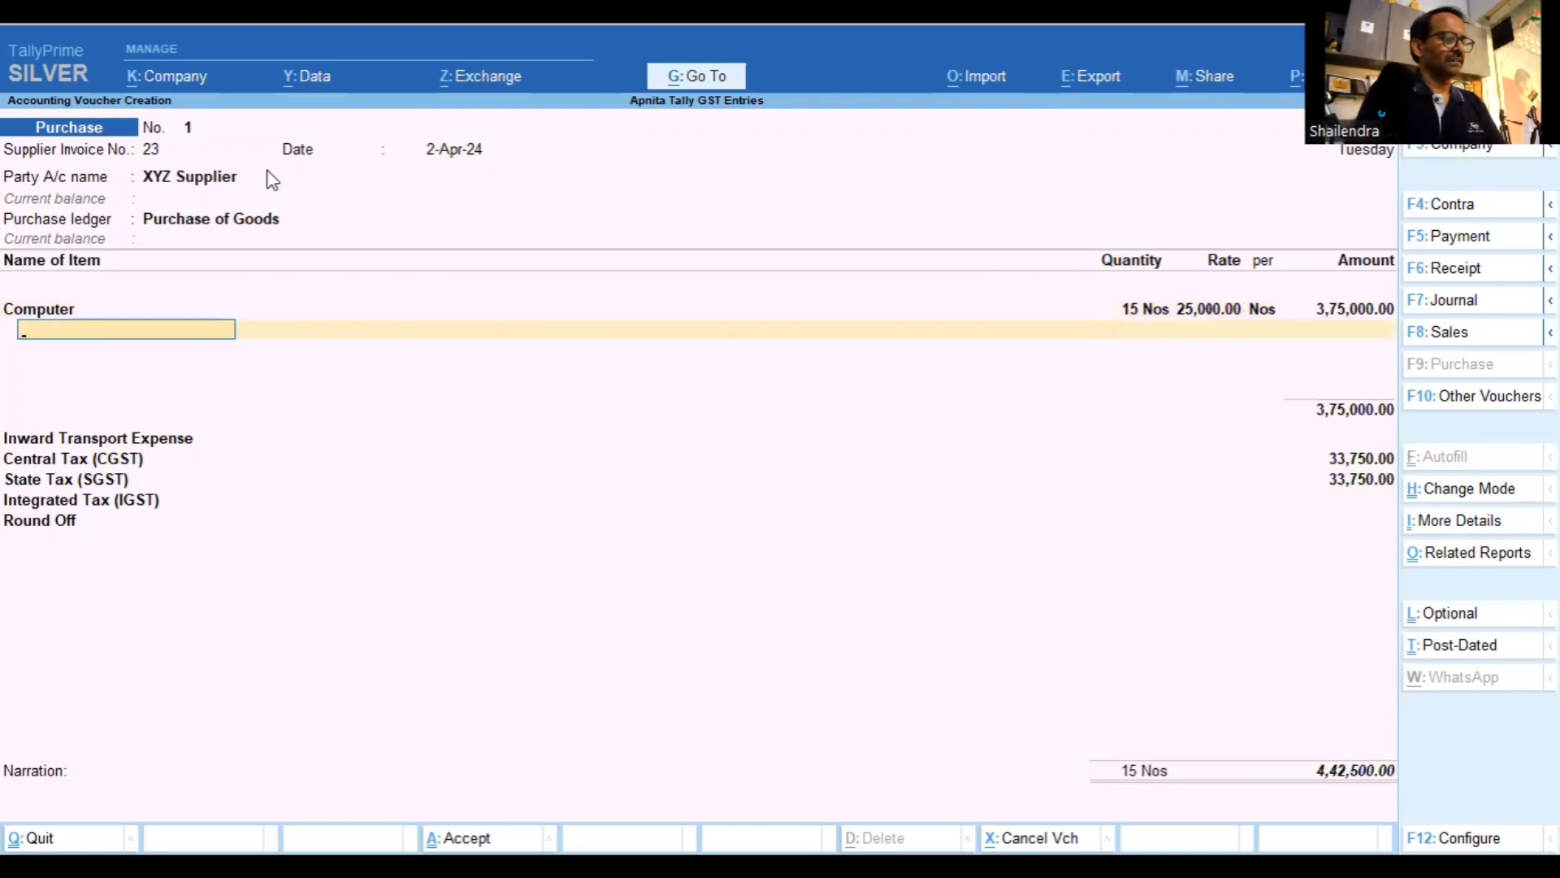
type("Dell Com")
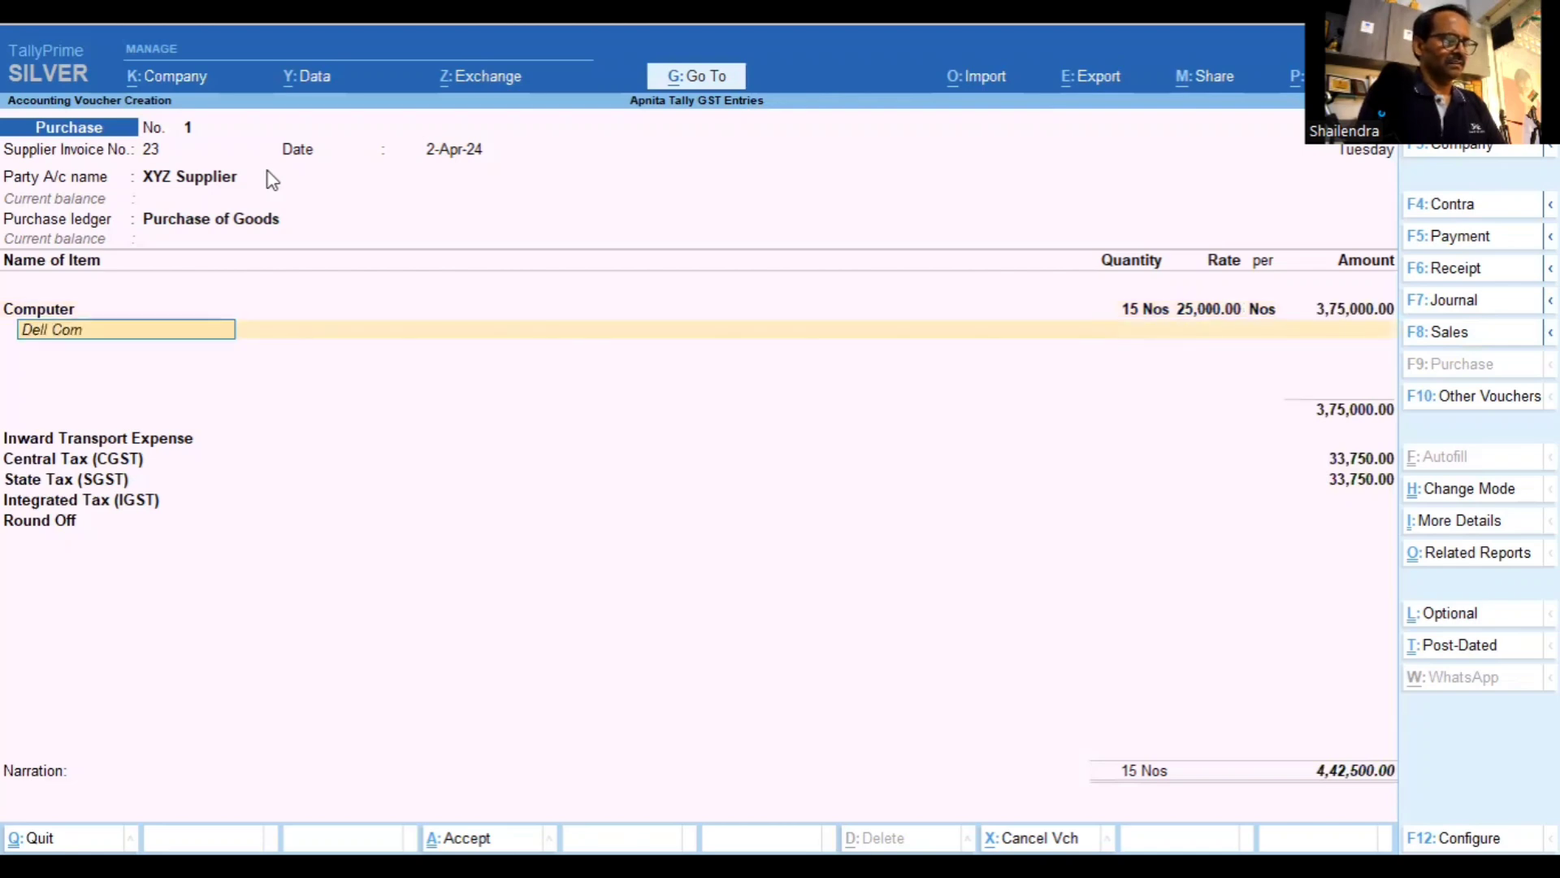
type("puters")
key("Return")
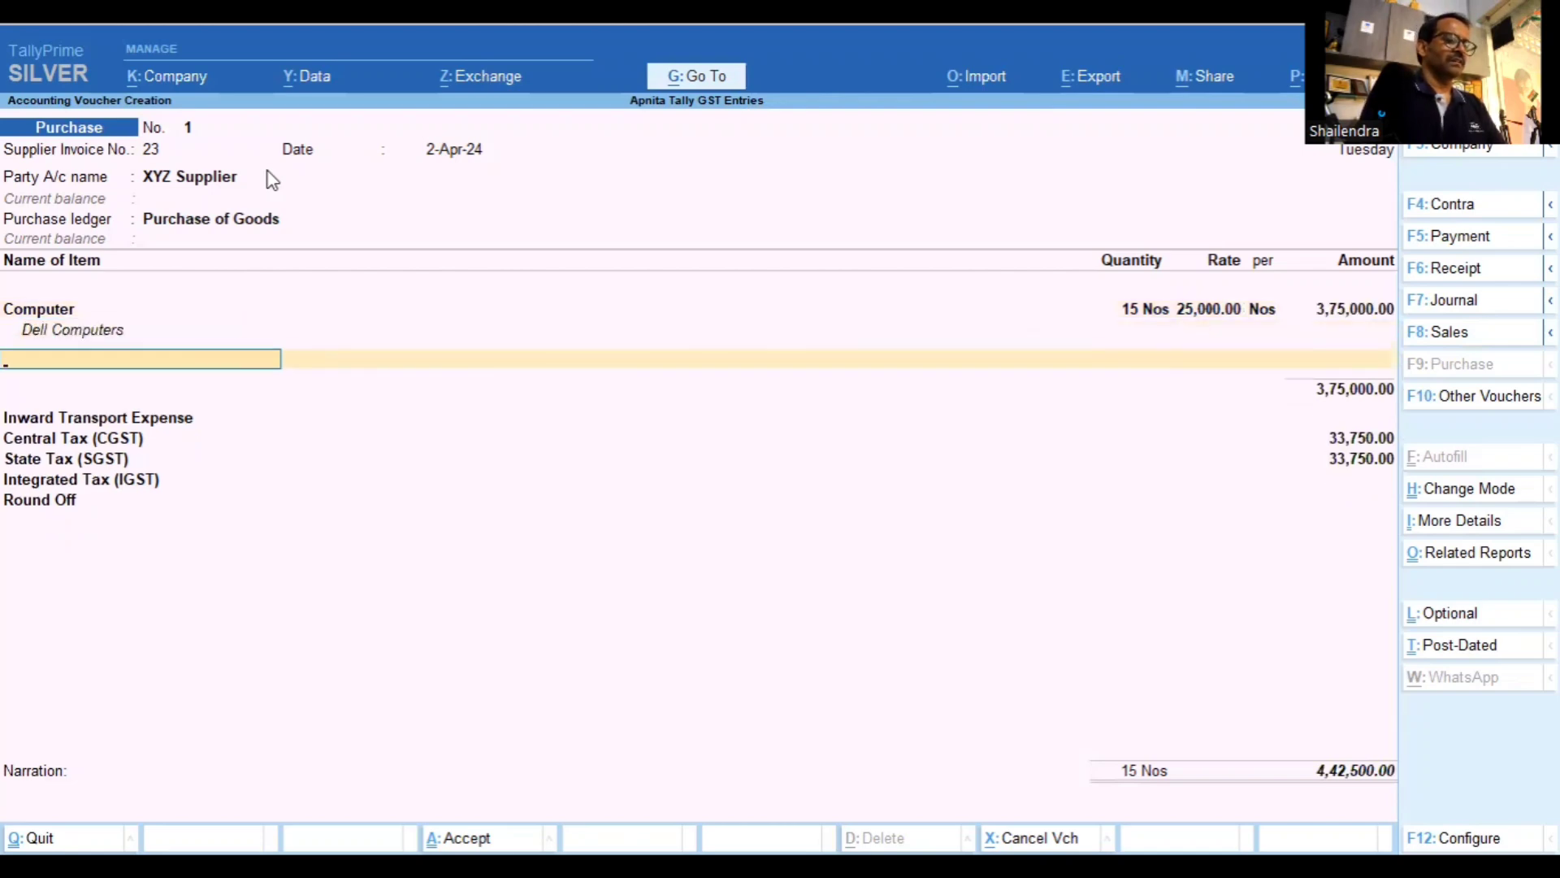
key("Return")
key("Return")
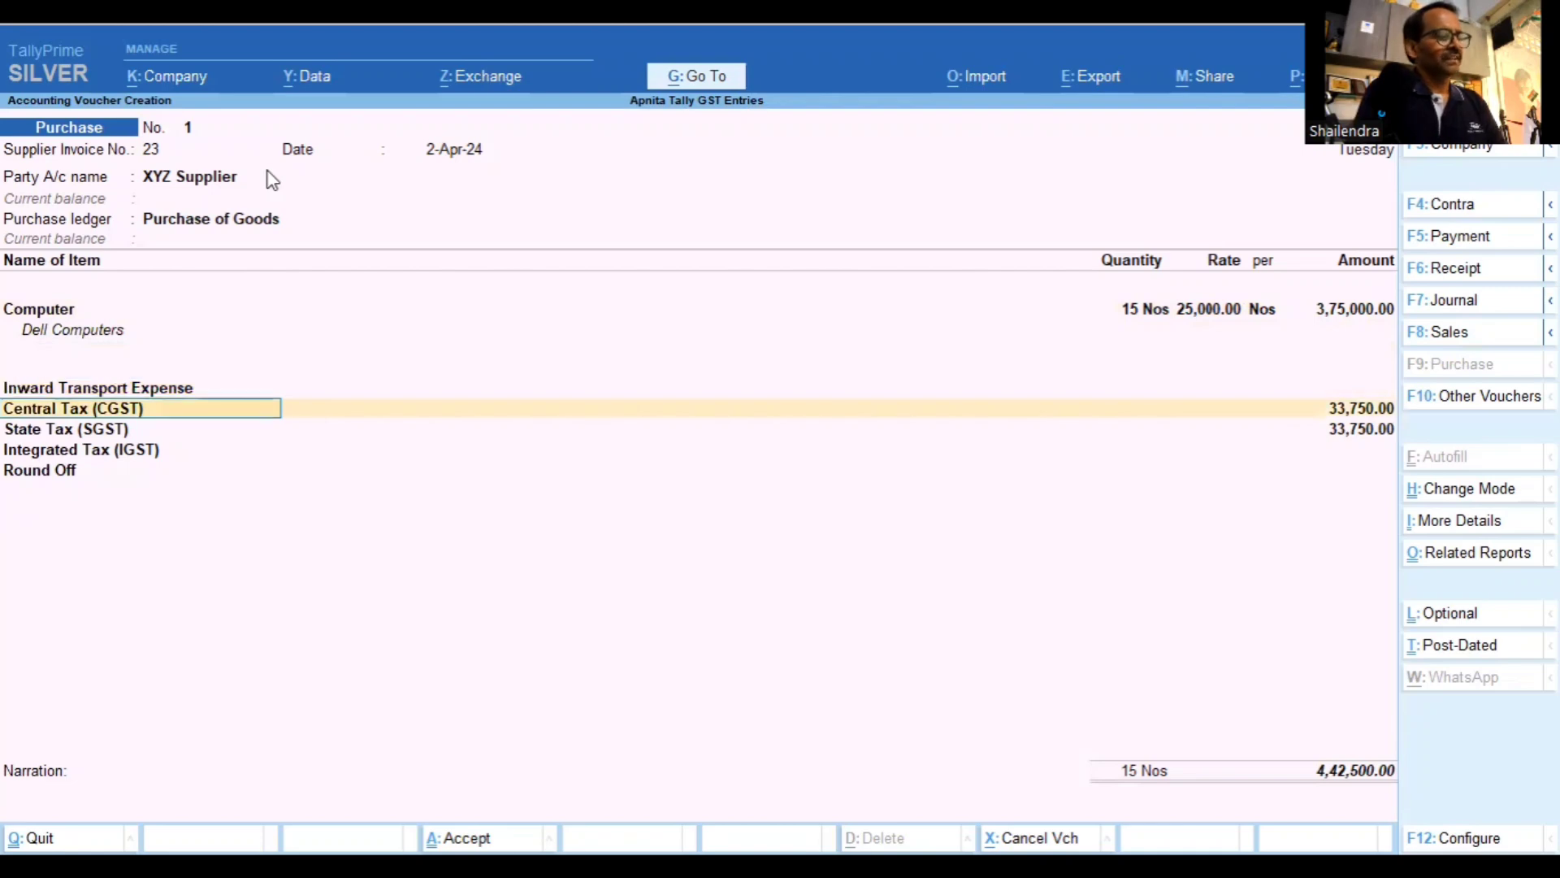
Enter 400 as the Inward Transport Expense, raising CGST and SGST to 33,786 each
key("BackSpace")
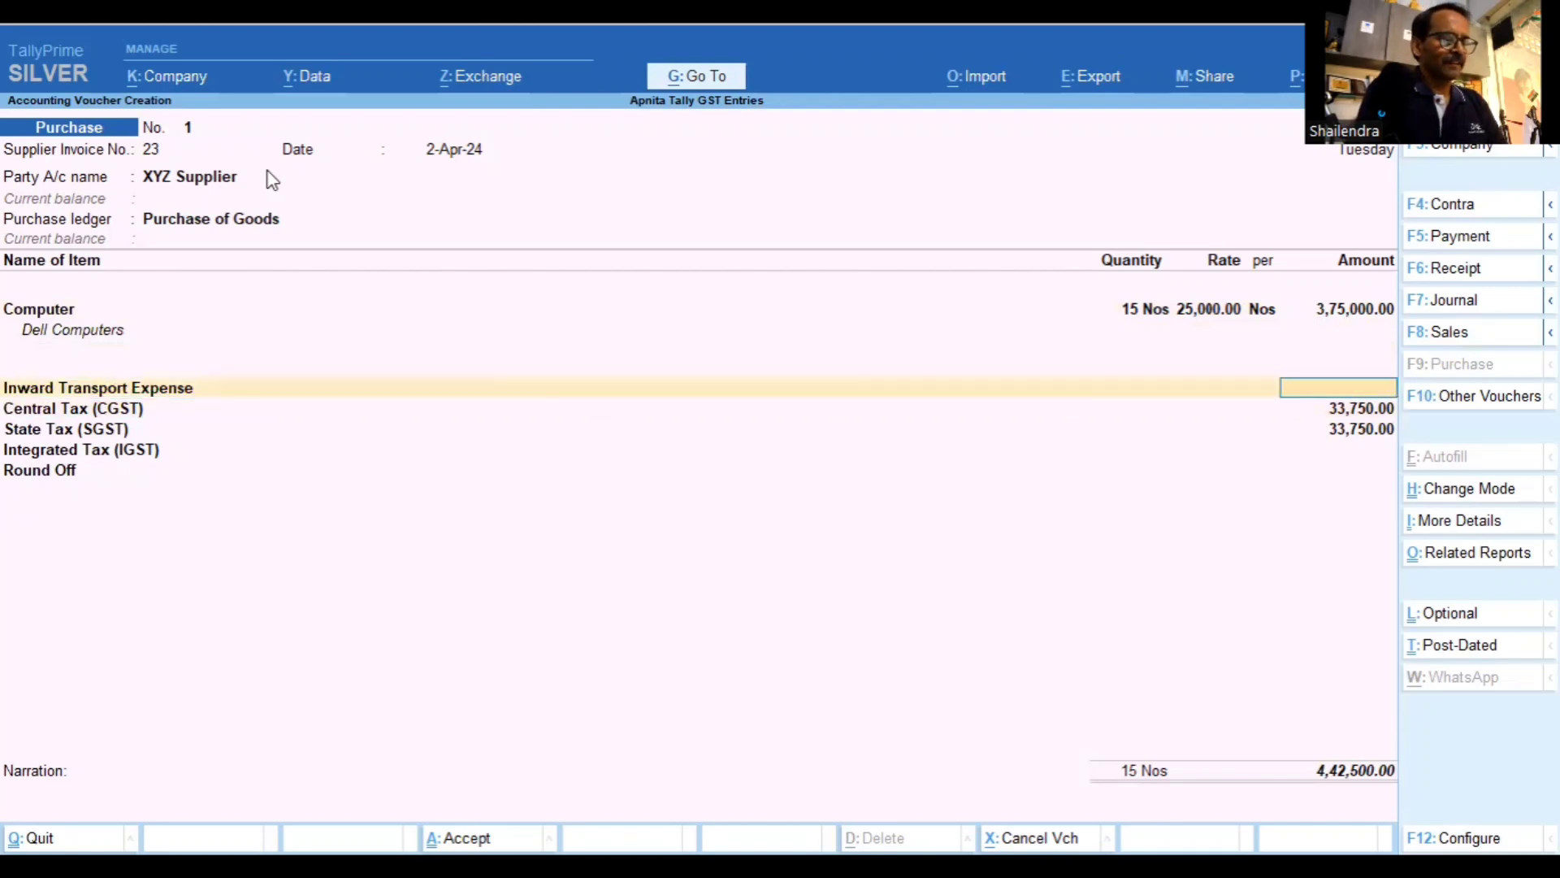
type("400")
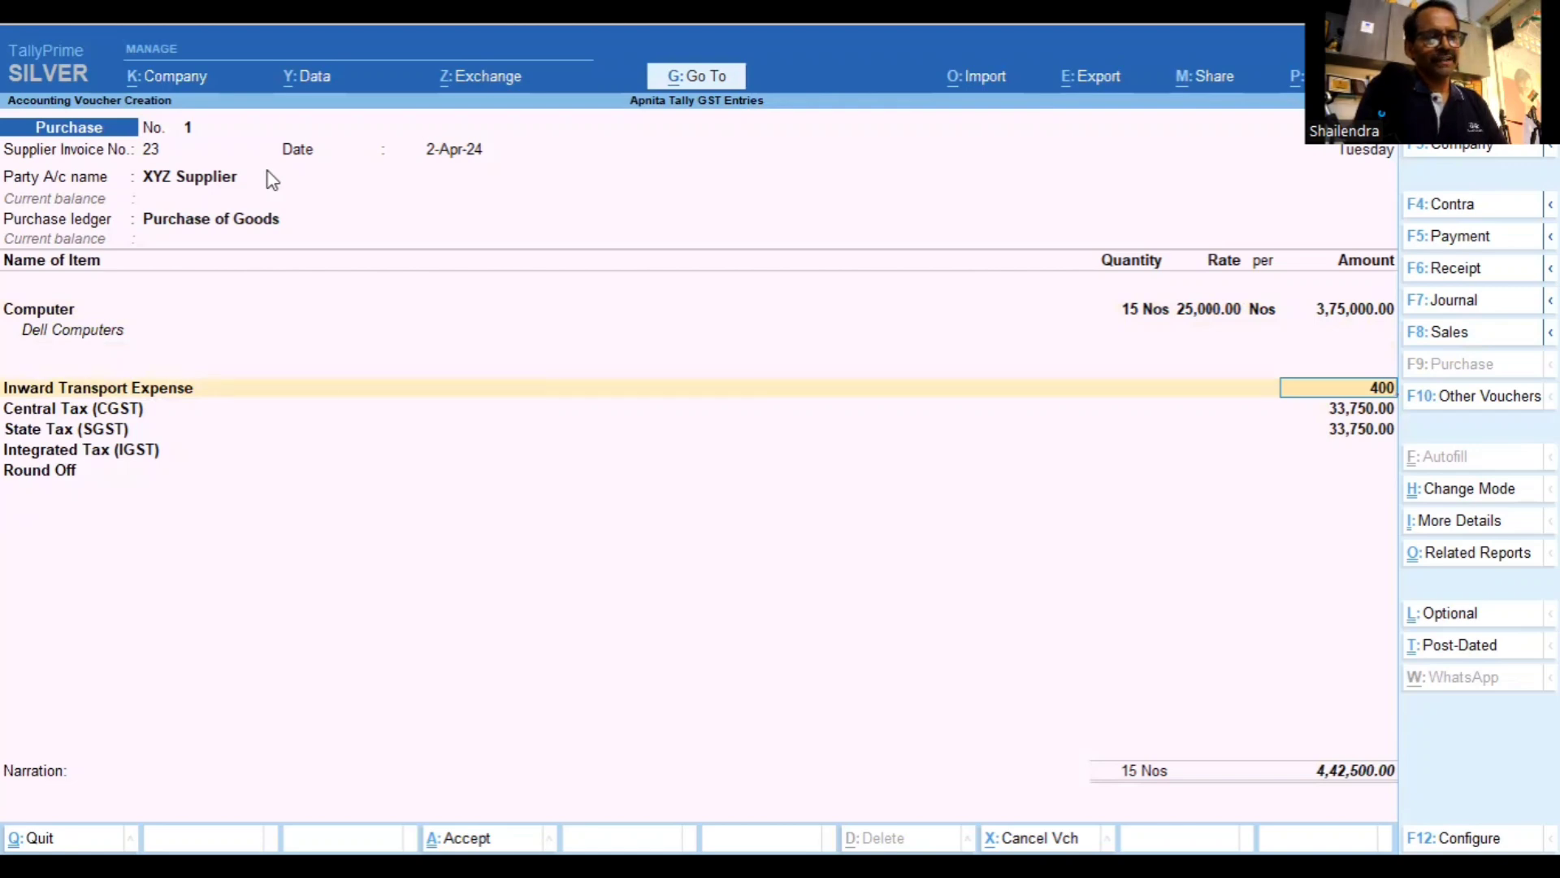
key("Return")
key("Return")
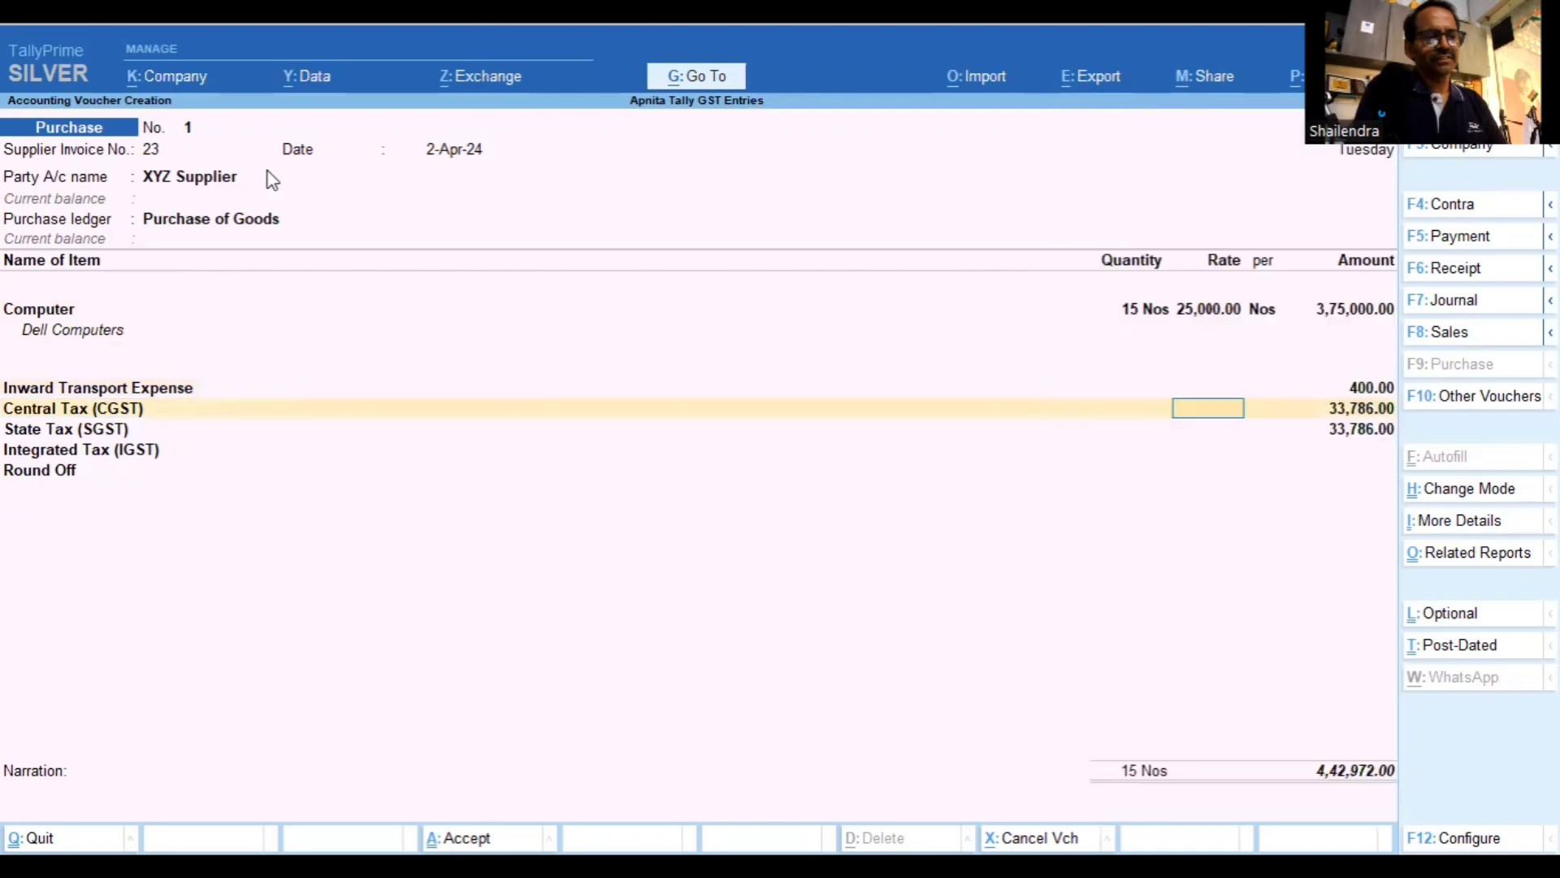
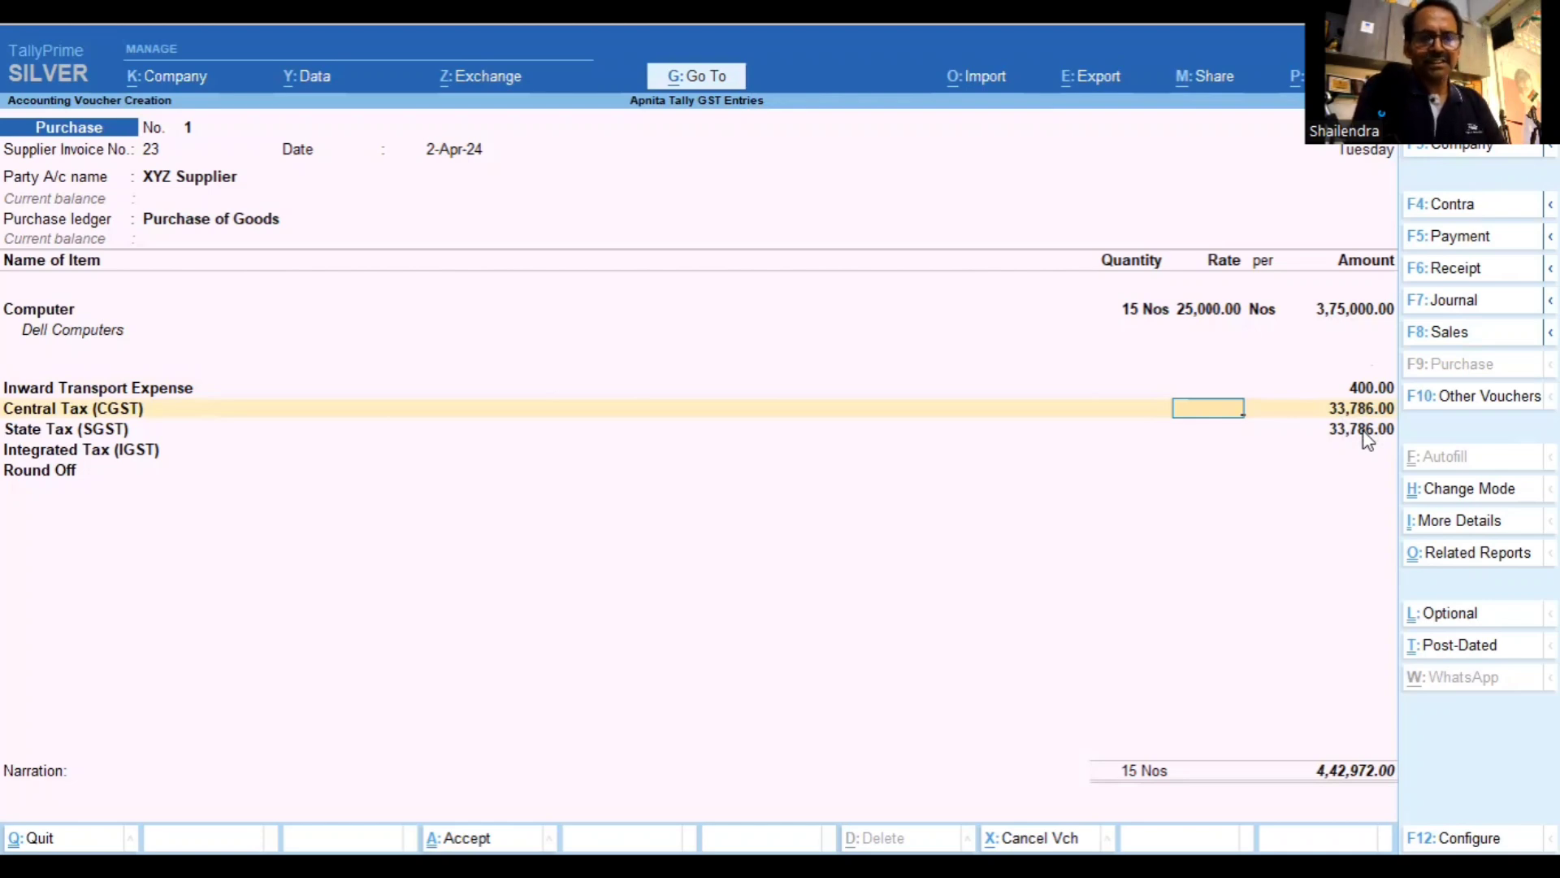
From the purchase voucher's Inward Transport Expense row, open that ledger for alteration
key("BackSpace")
key("BackSpace")
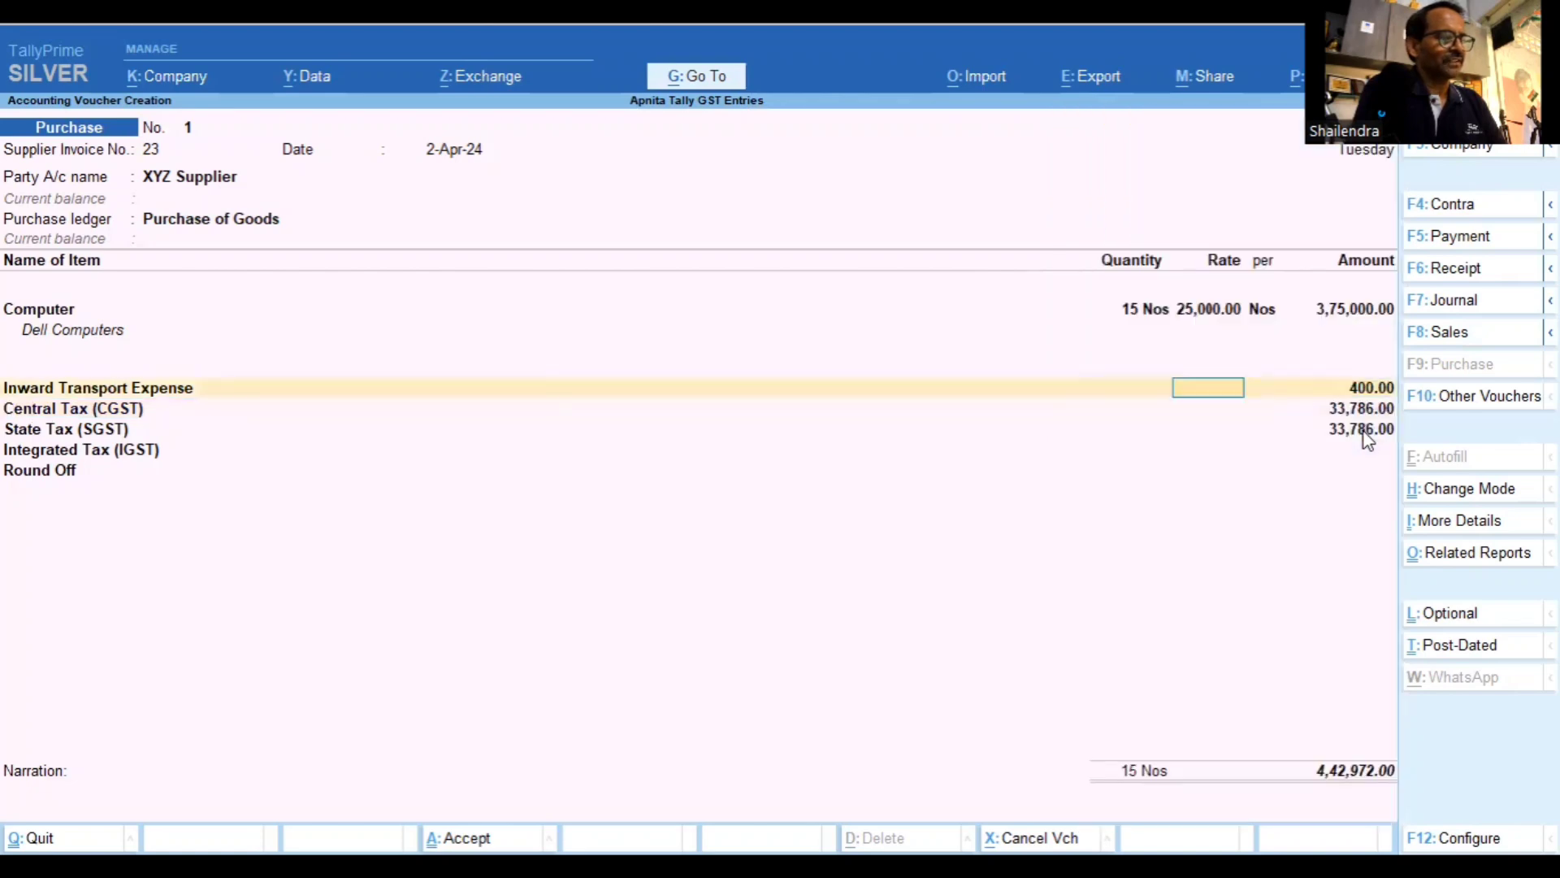
key("BackSpace")
key("ctrl+Return")
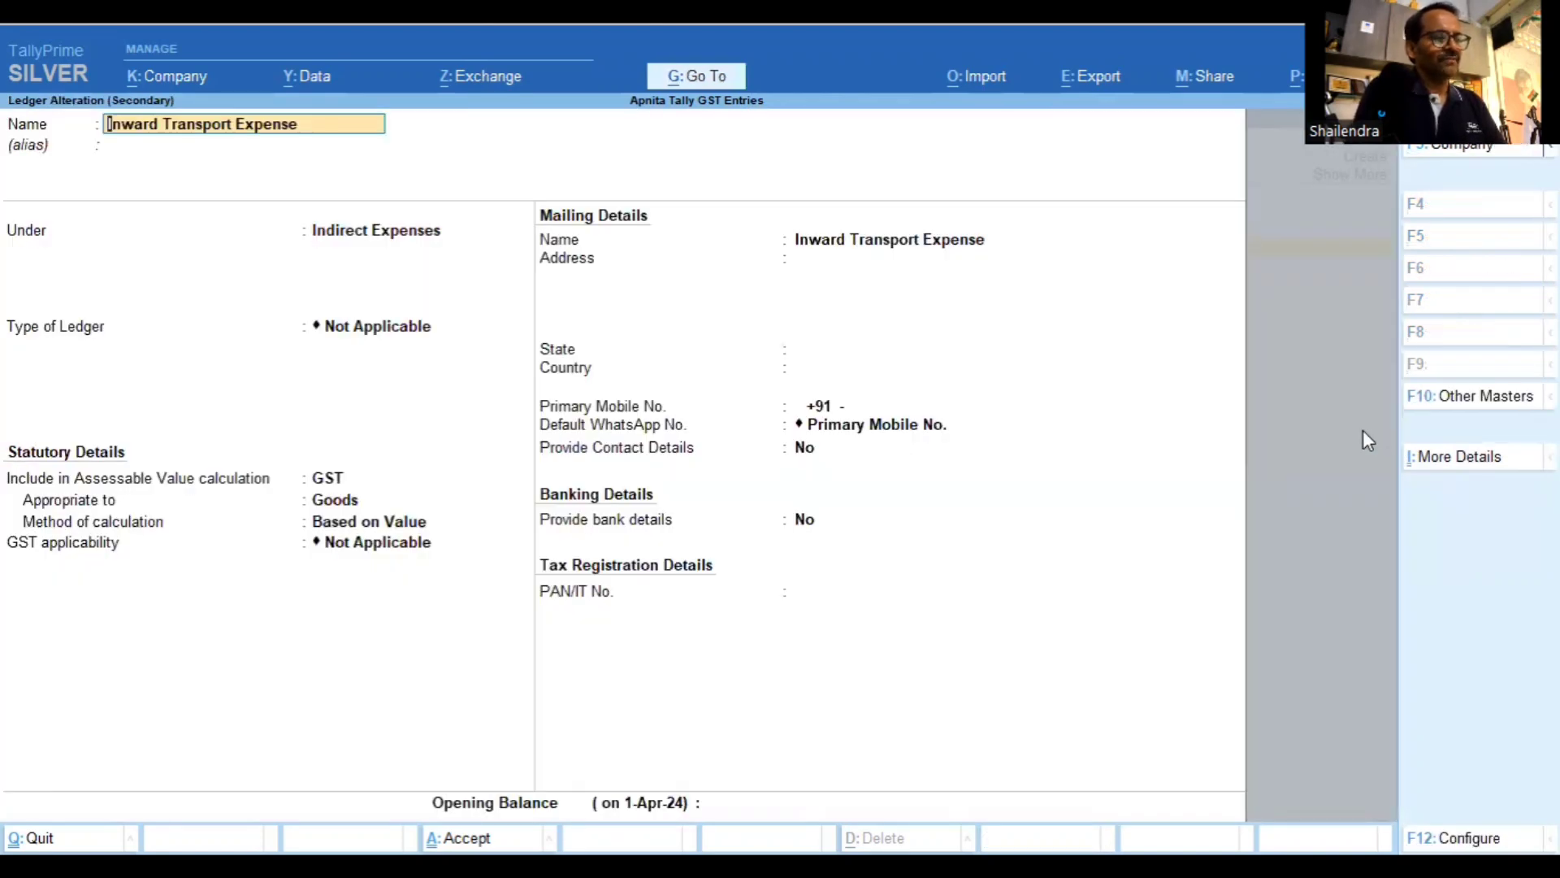
Keep the ledger's assessable value as GST, appropriated to Goods based on value, and accept it
key("Return")
key("Return")
key("Return")
key("Return")
key("Return")
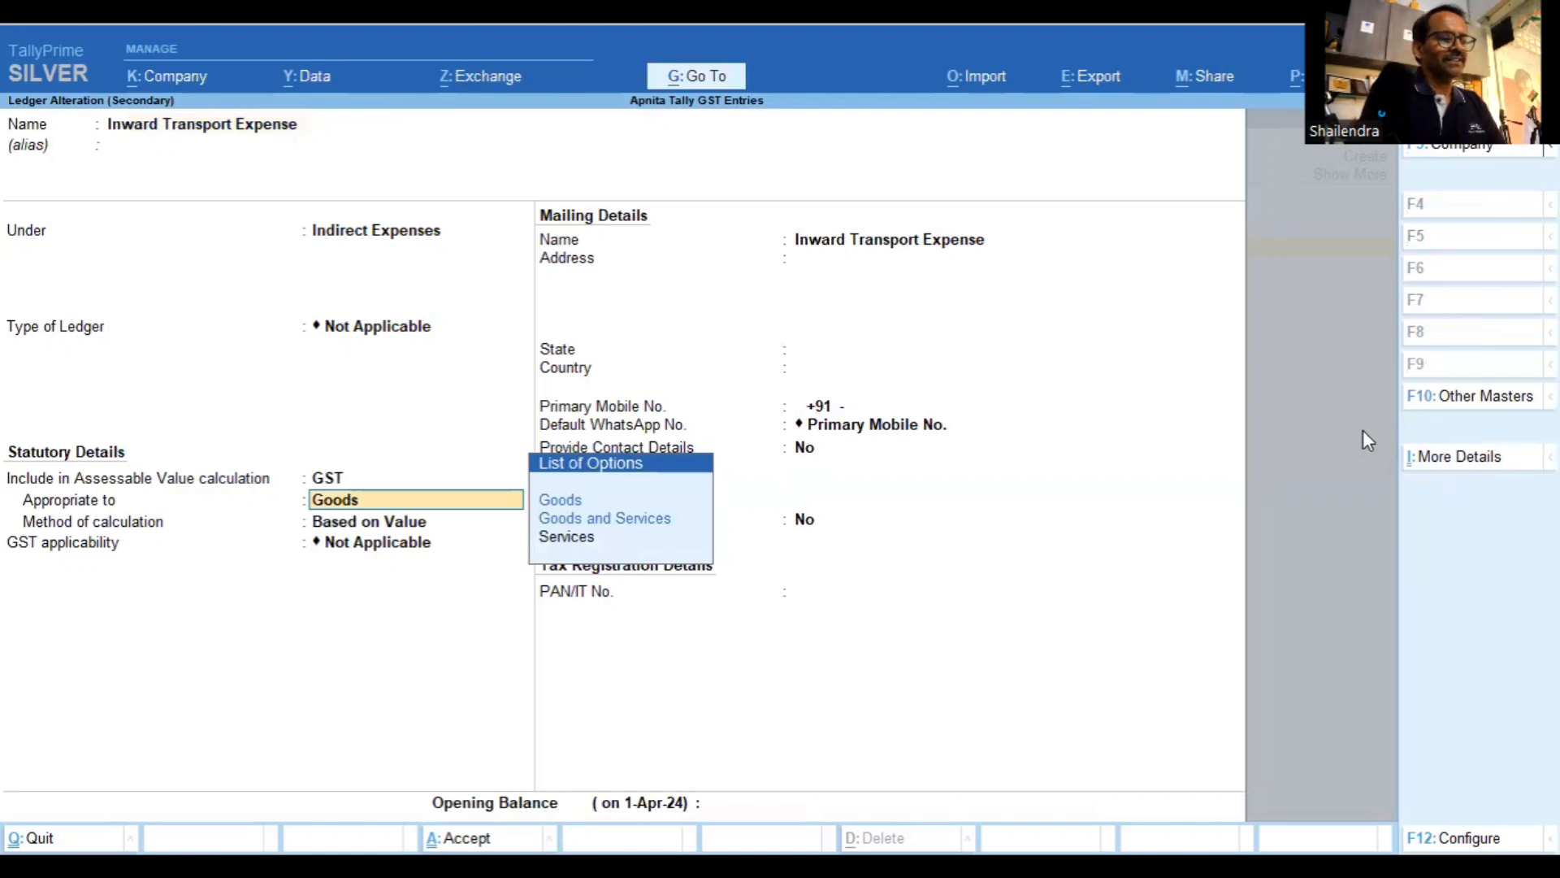
key("BackSpace")
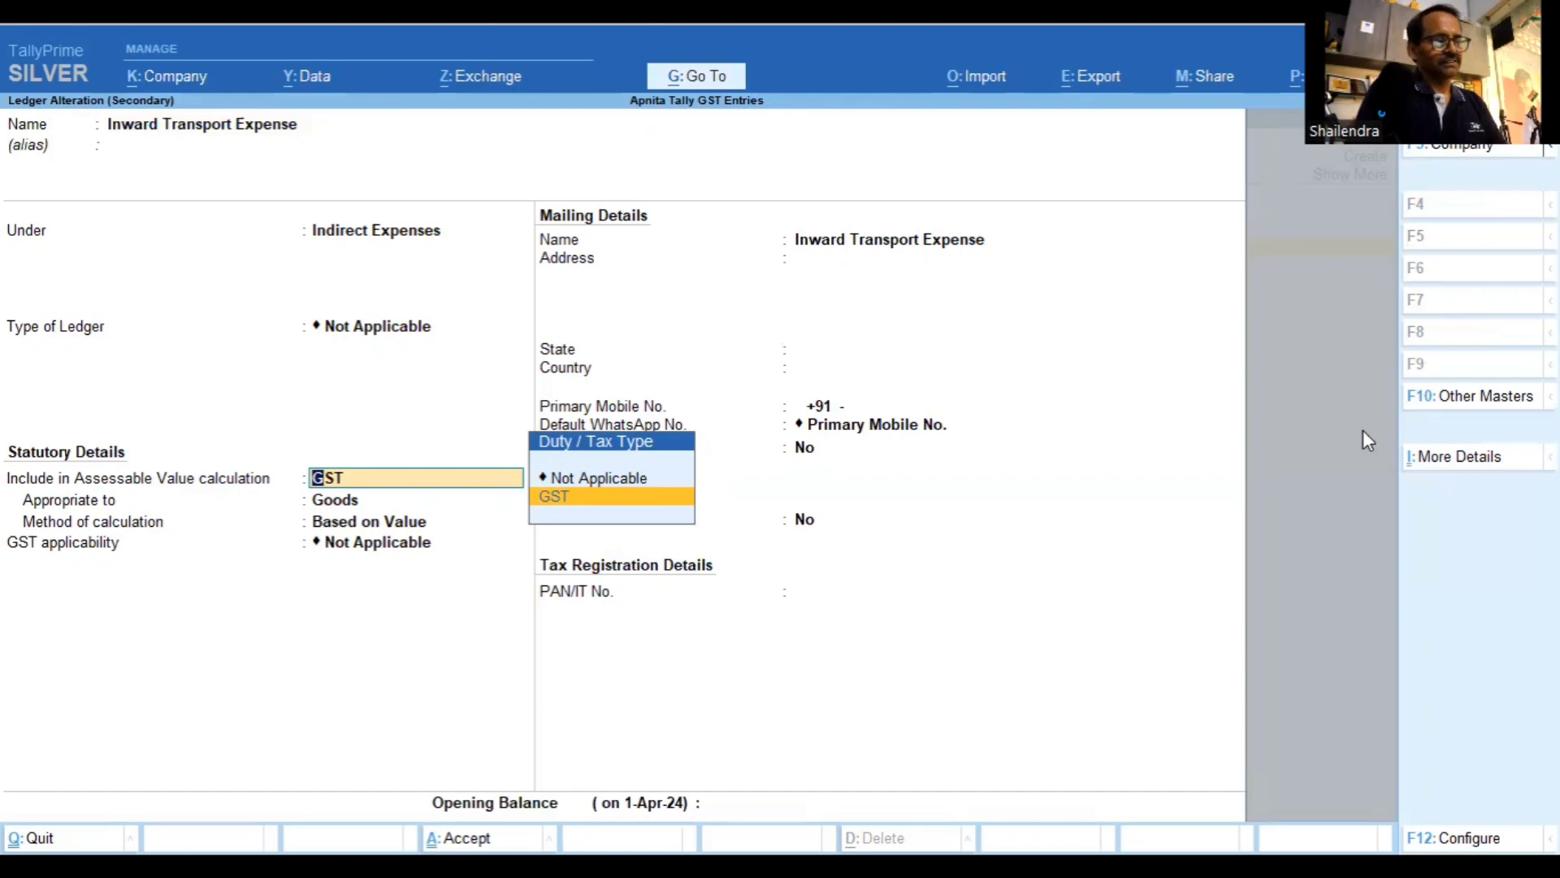
key("Return")
key("Return")
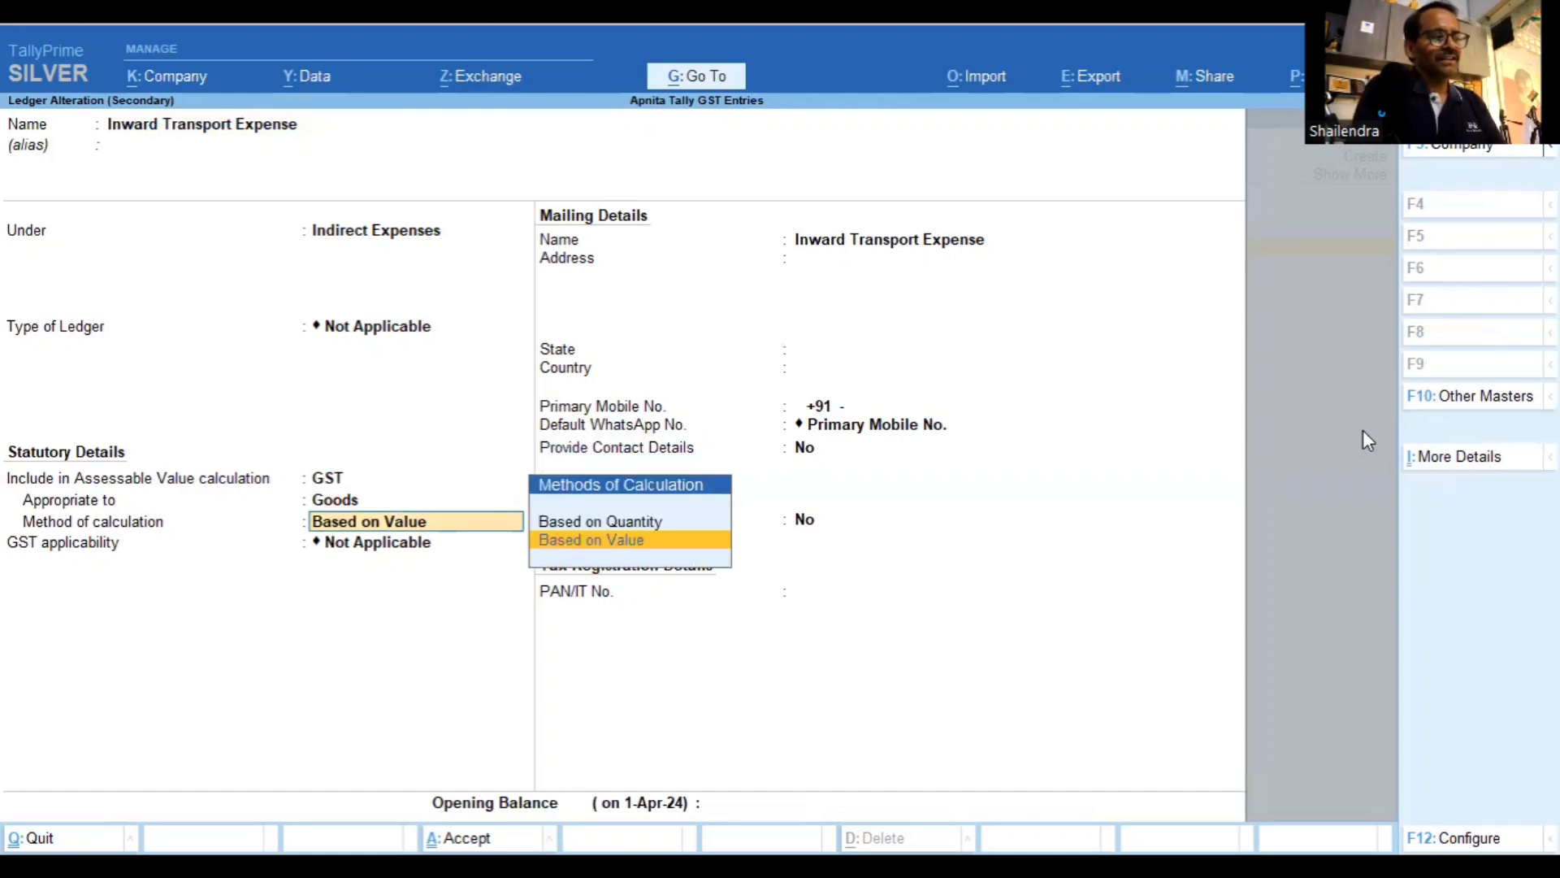
key("Return")
key("Return")
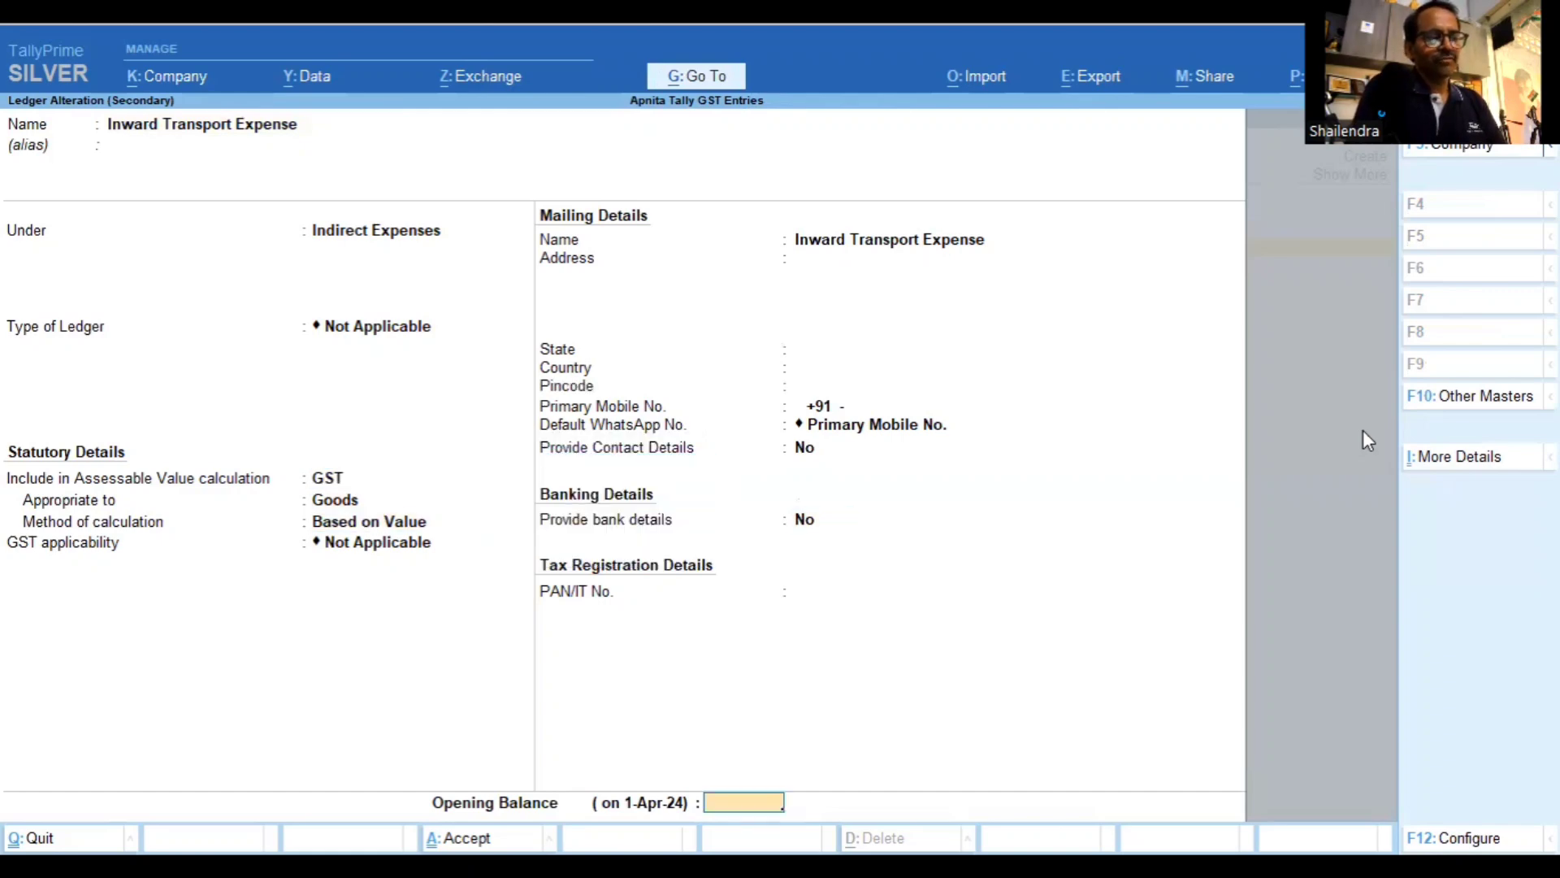
key("Return")
key("Return")
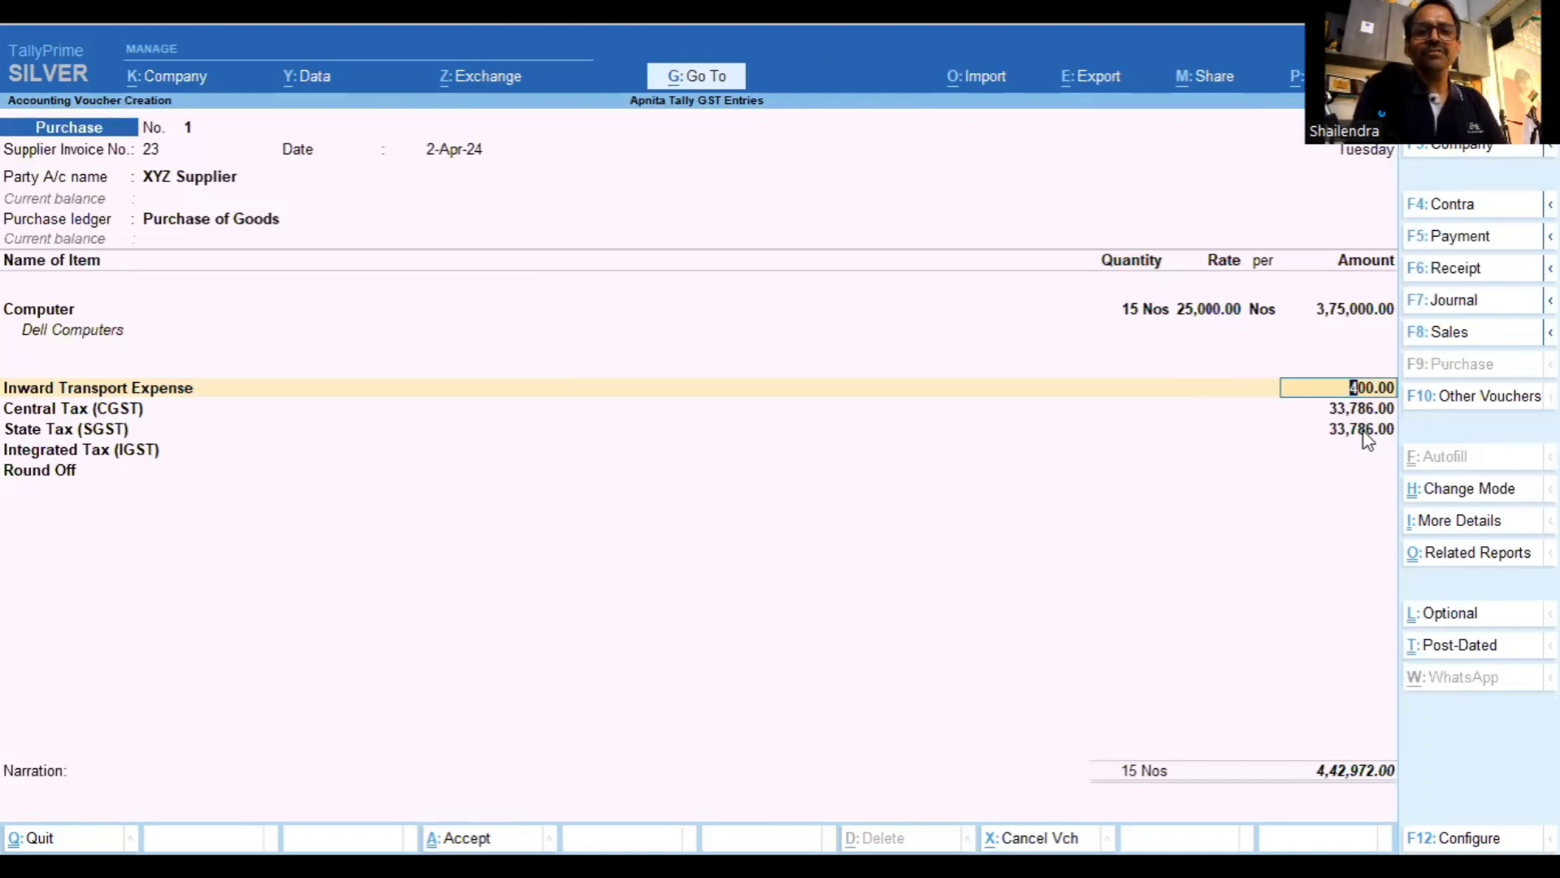
Save purchase voucher 1 with bill reference 23, then reopen it and view its GST Tax Analysis
key("Return")
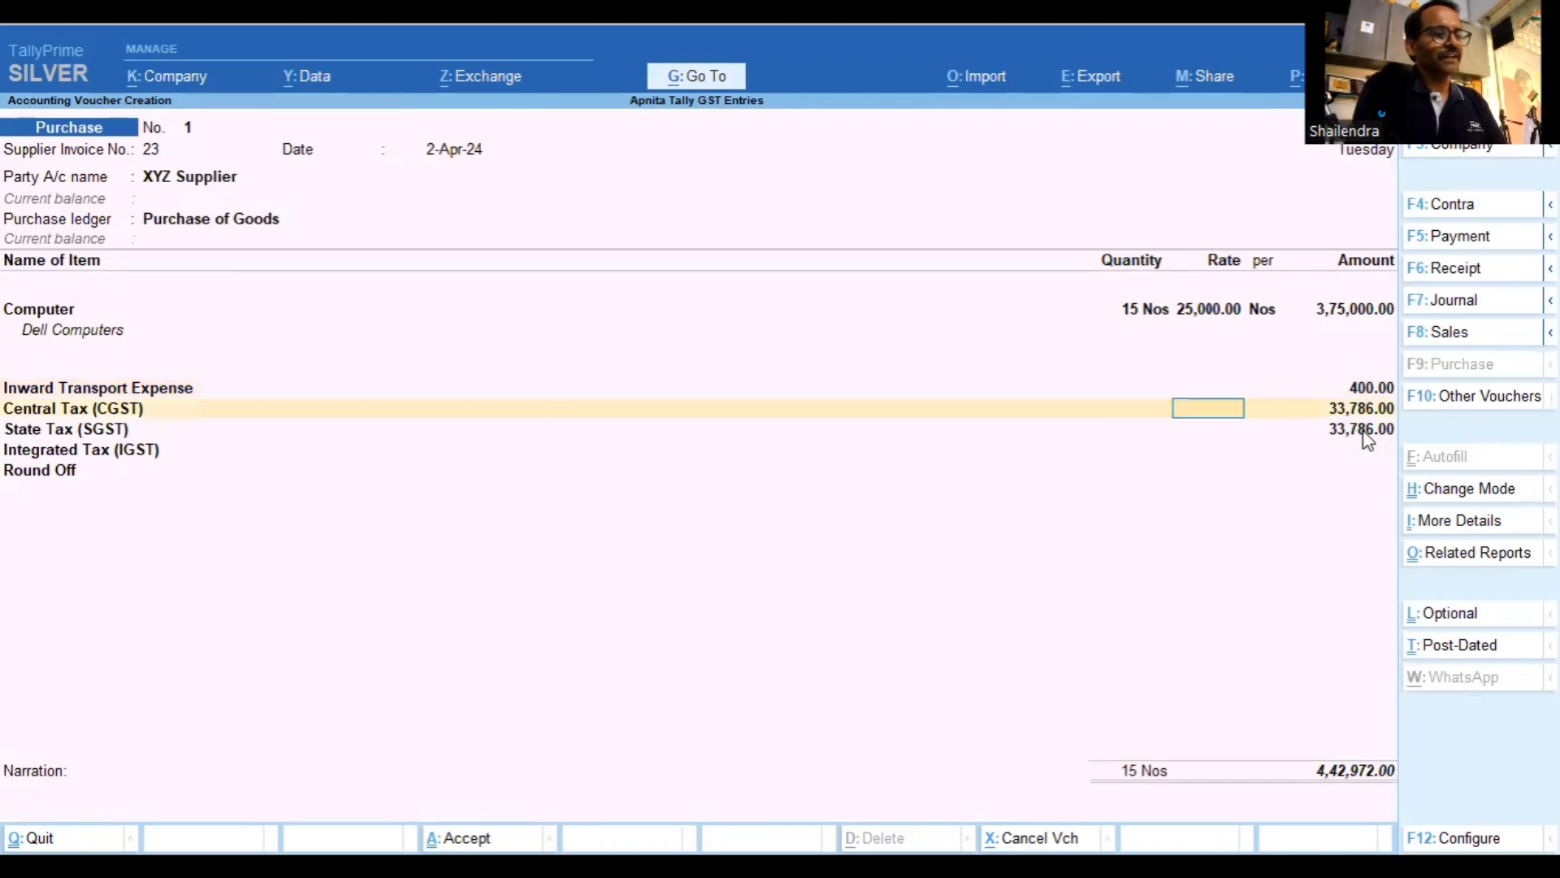
left_click(1366, 433)
key("Return")
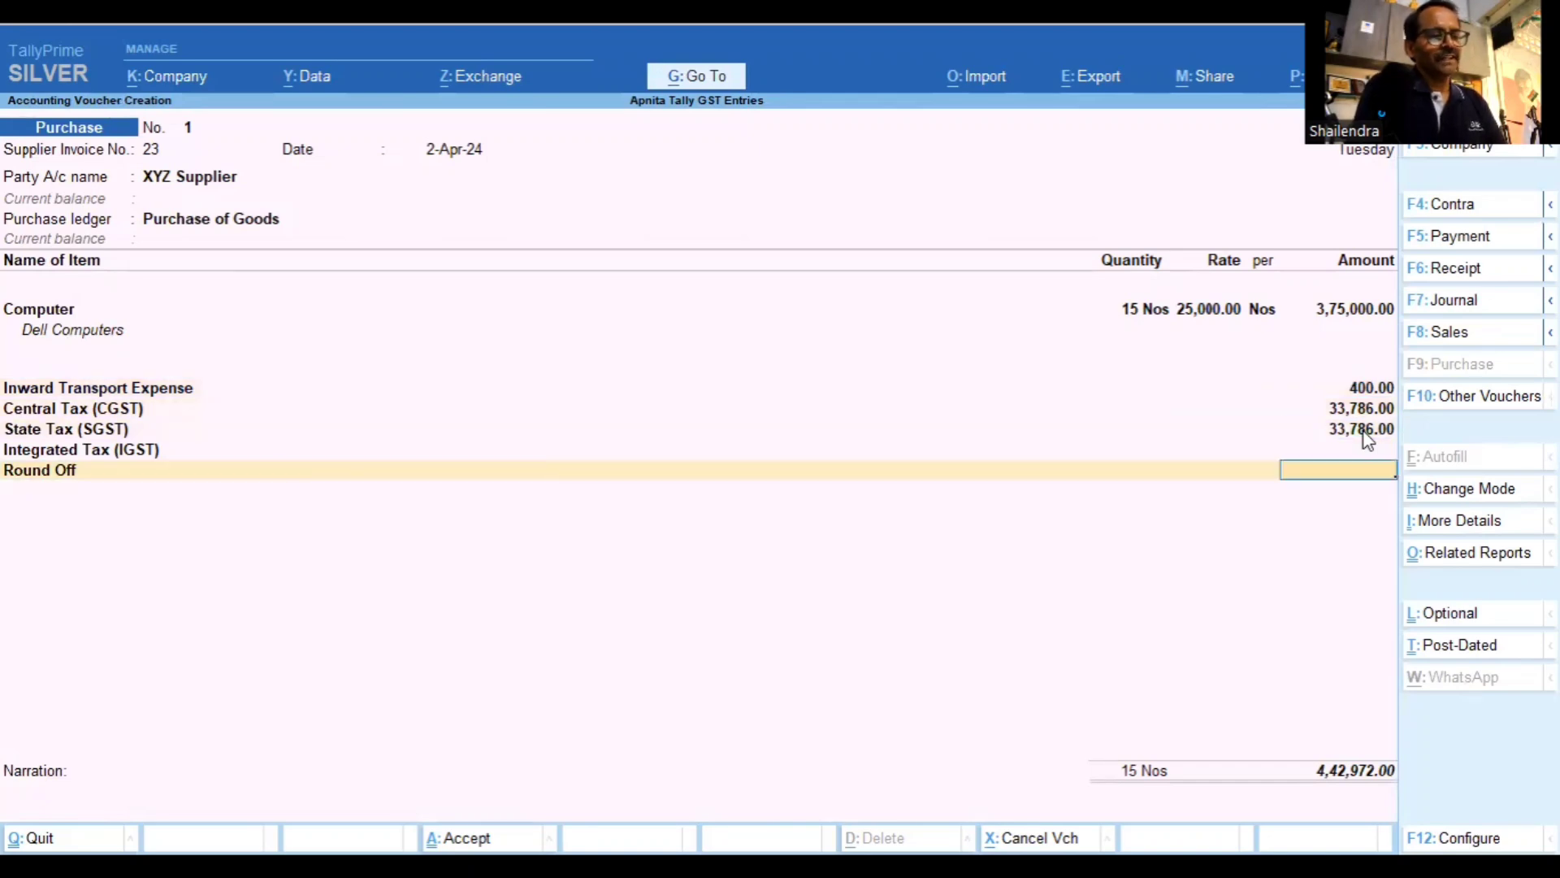
key("Return")
key("Return")
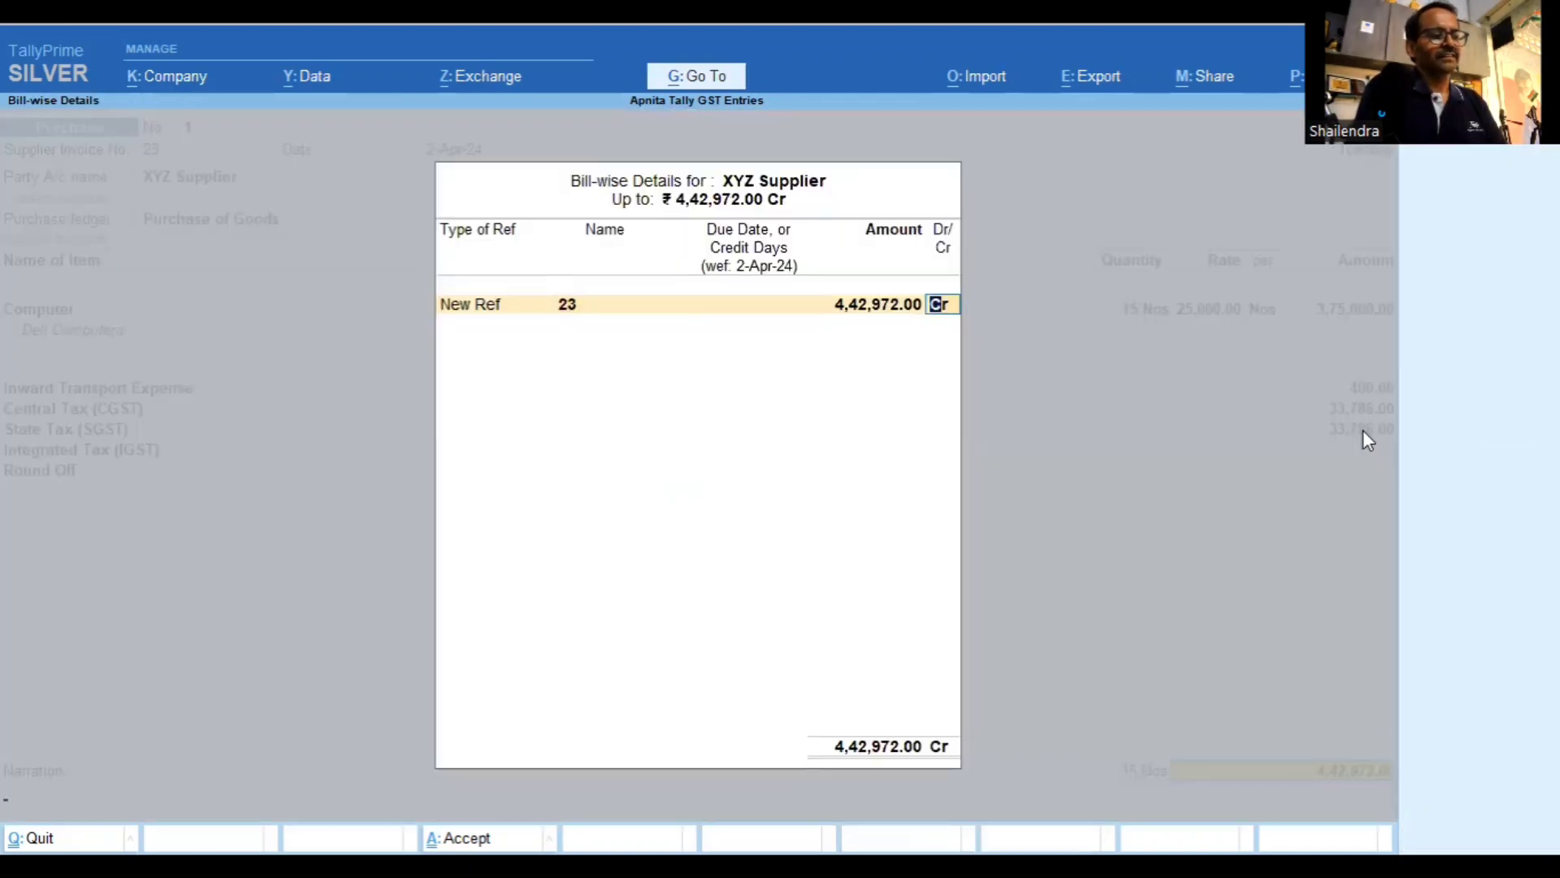
key("Return")
key("Return")
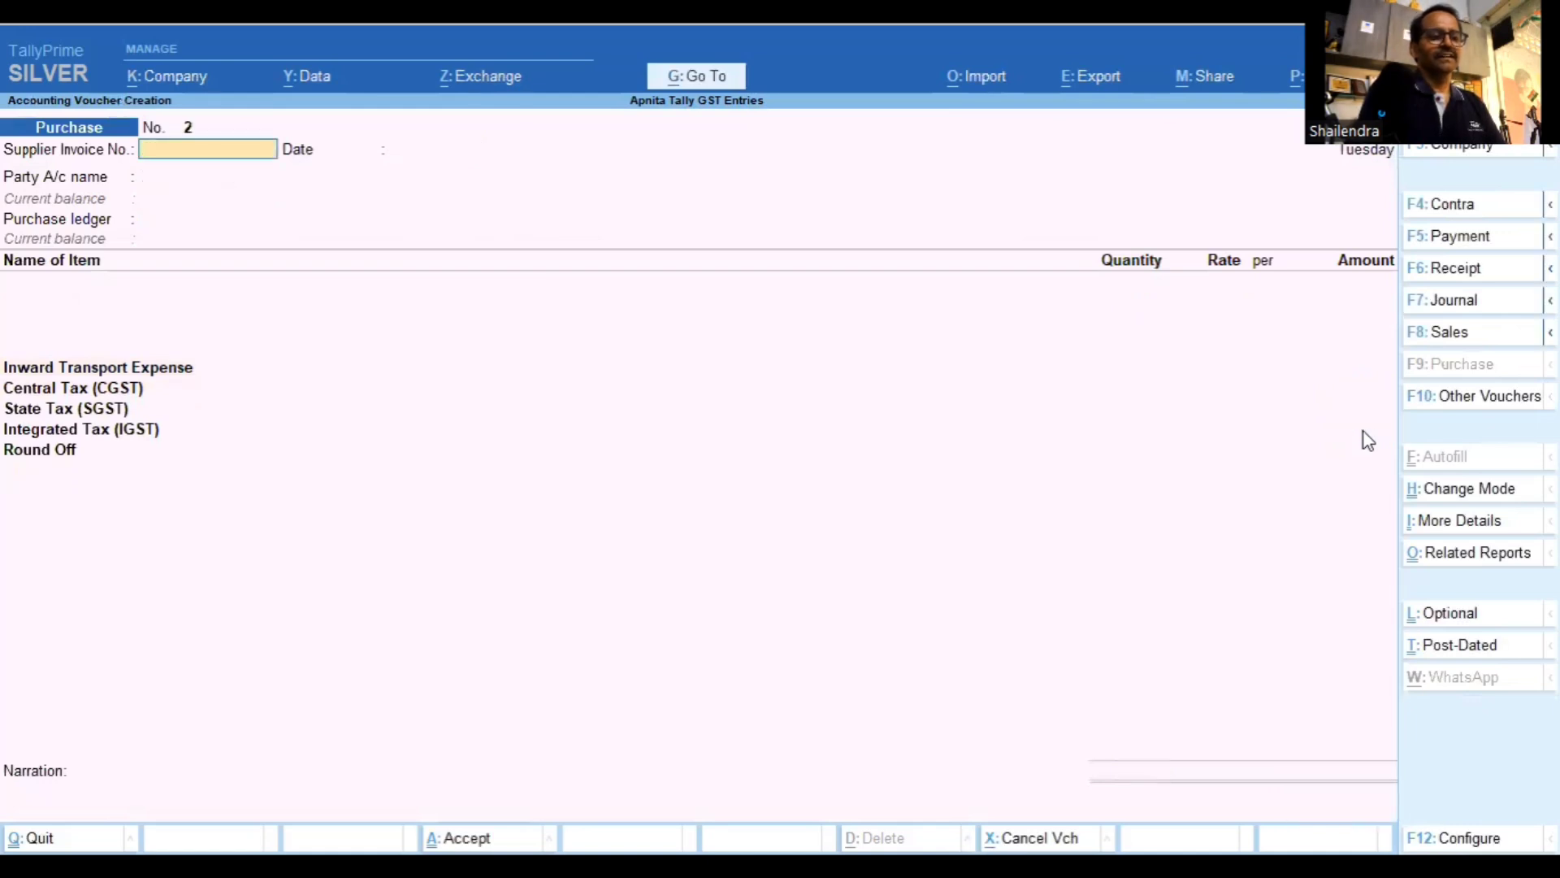
key("Page_Up")
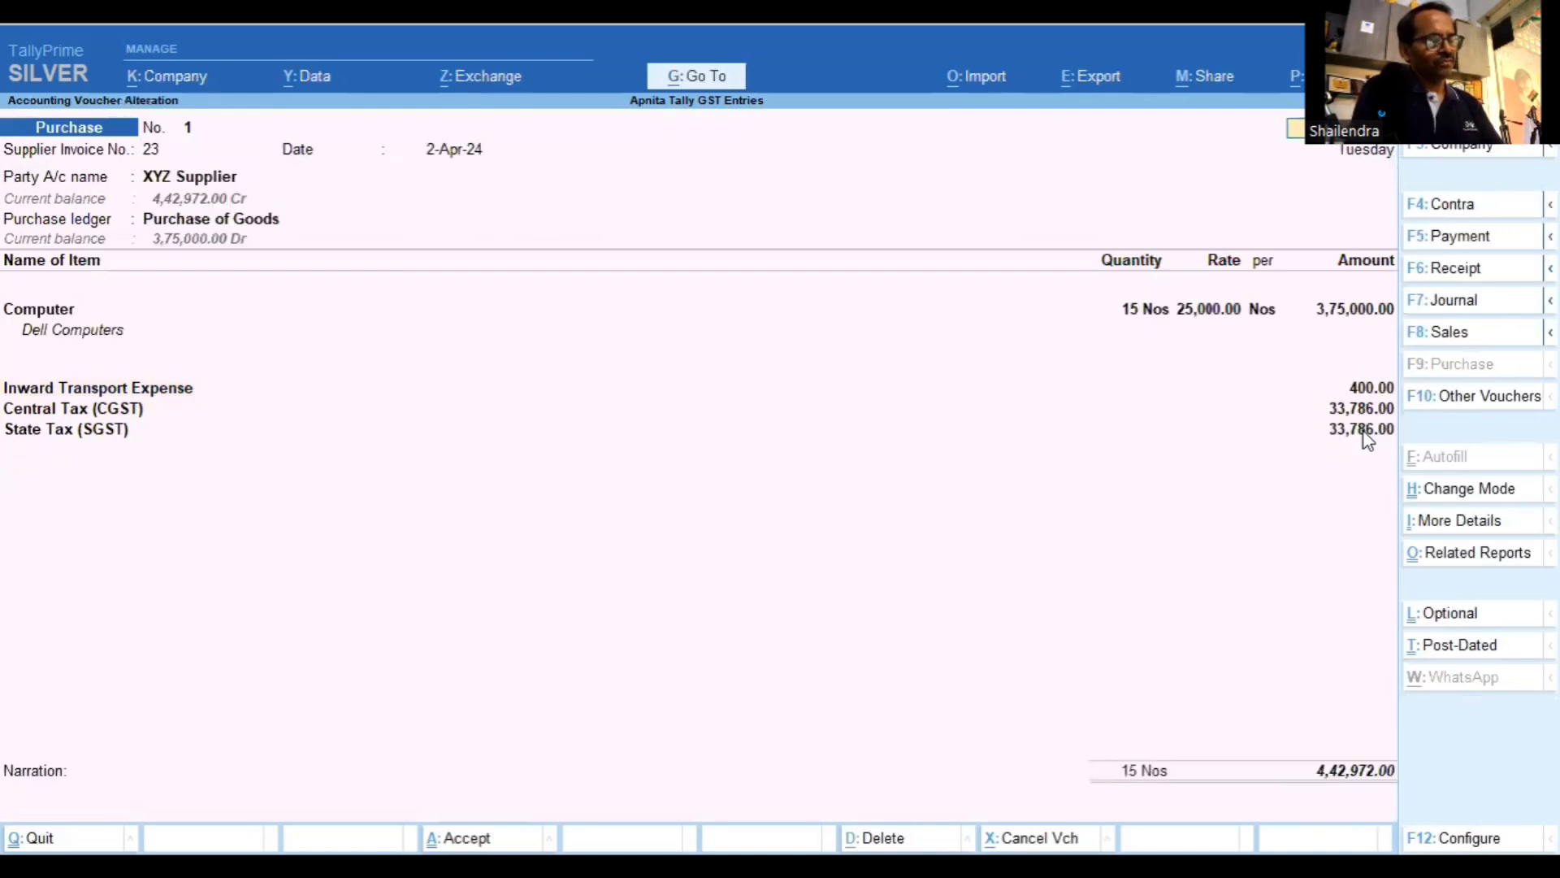
key("ctrl+o")
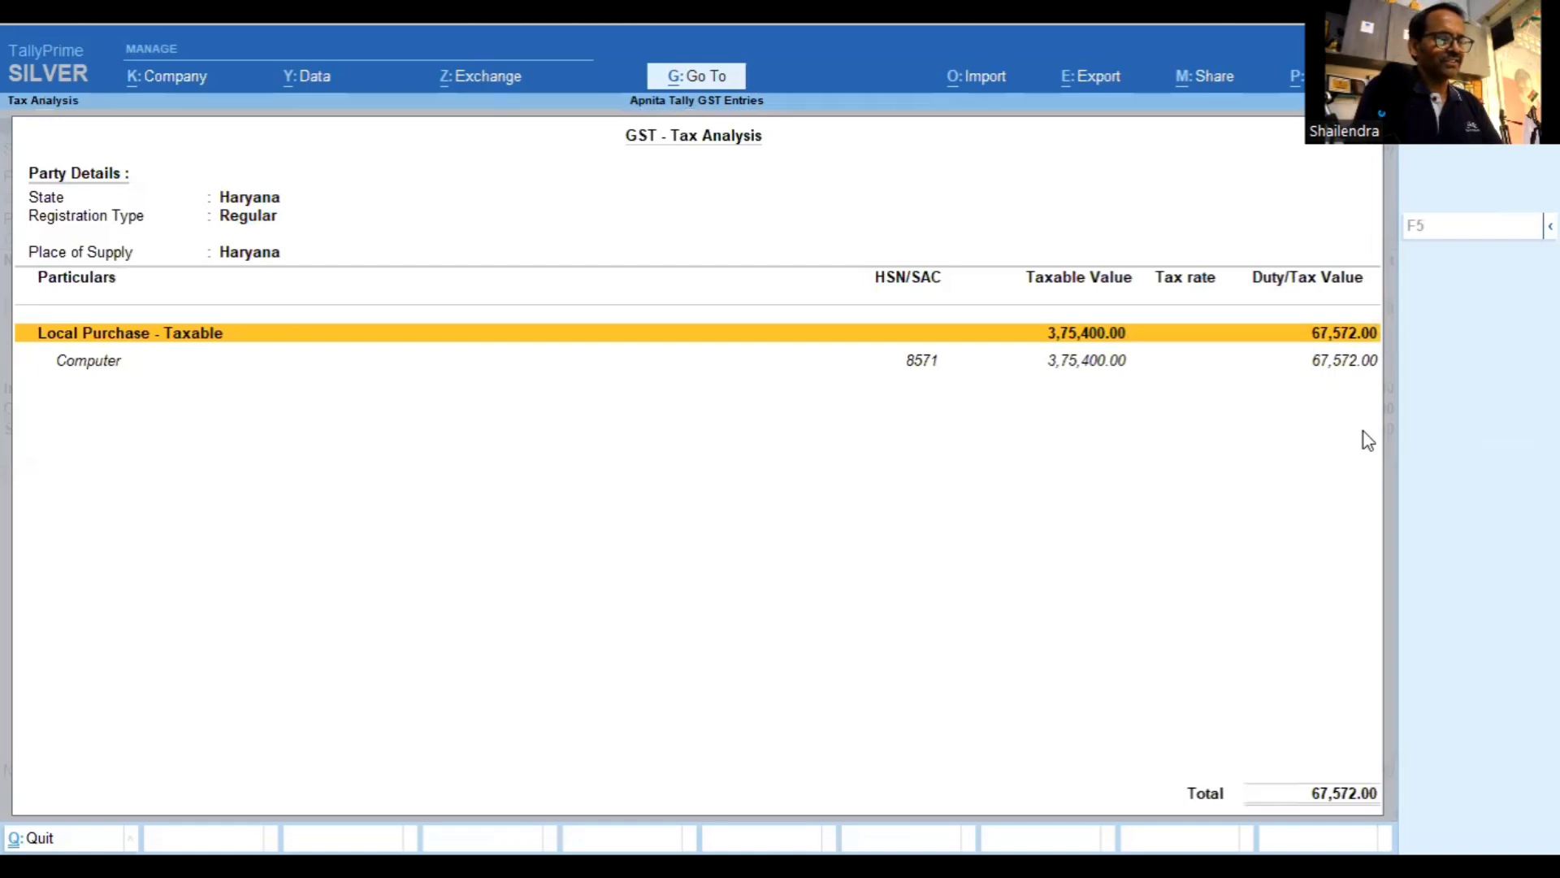
Expand the tax analysis to detailed rows showing the 400.00 transport, then close it and leave the voucher
key("alt+F5")
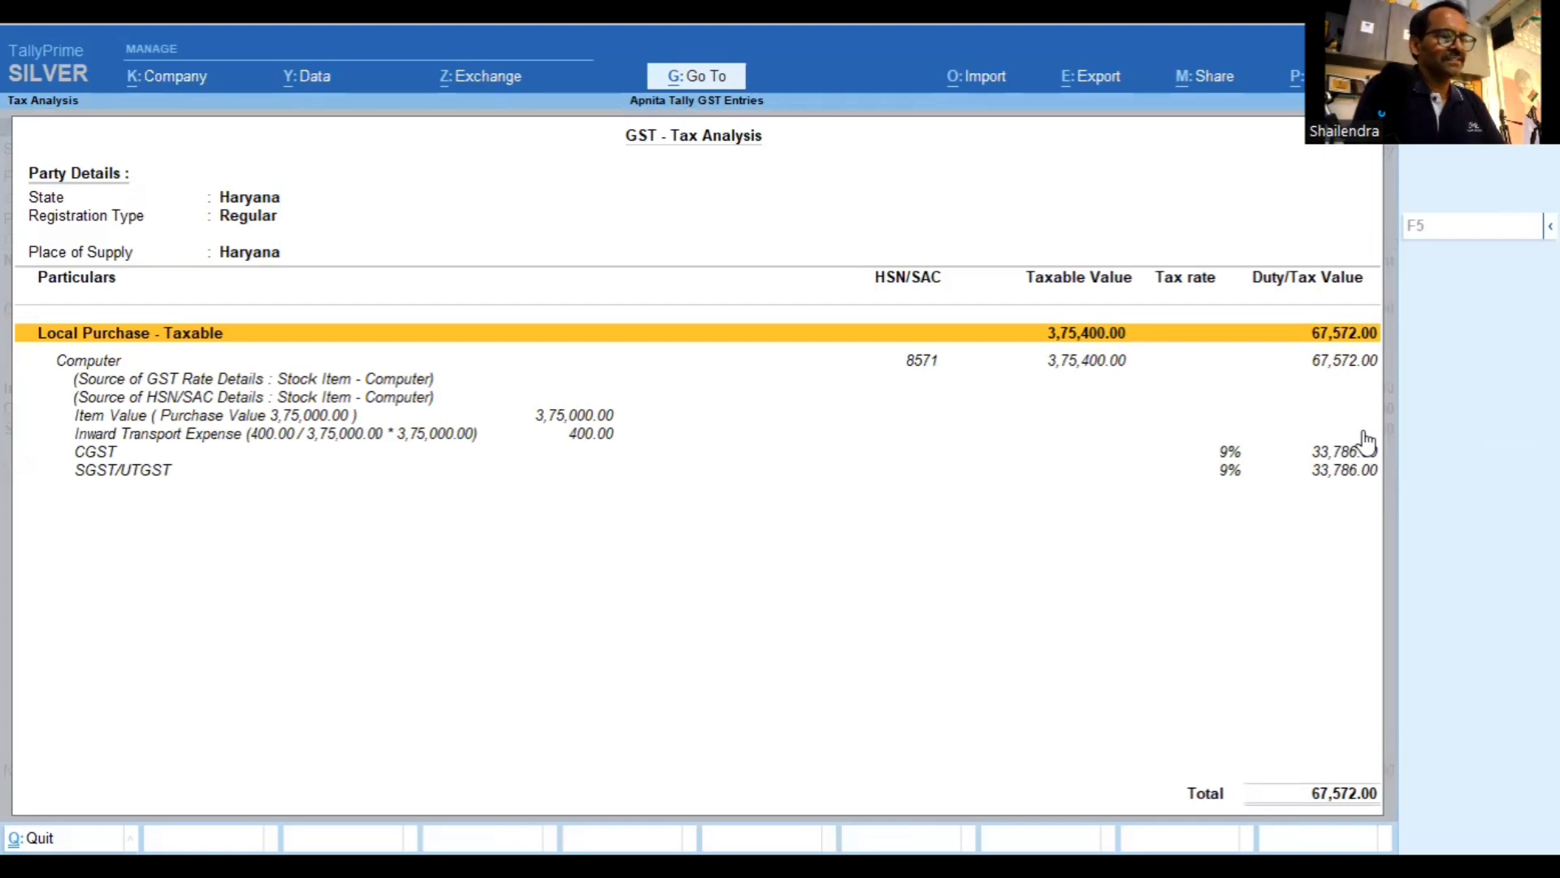
key("Escape")
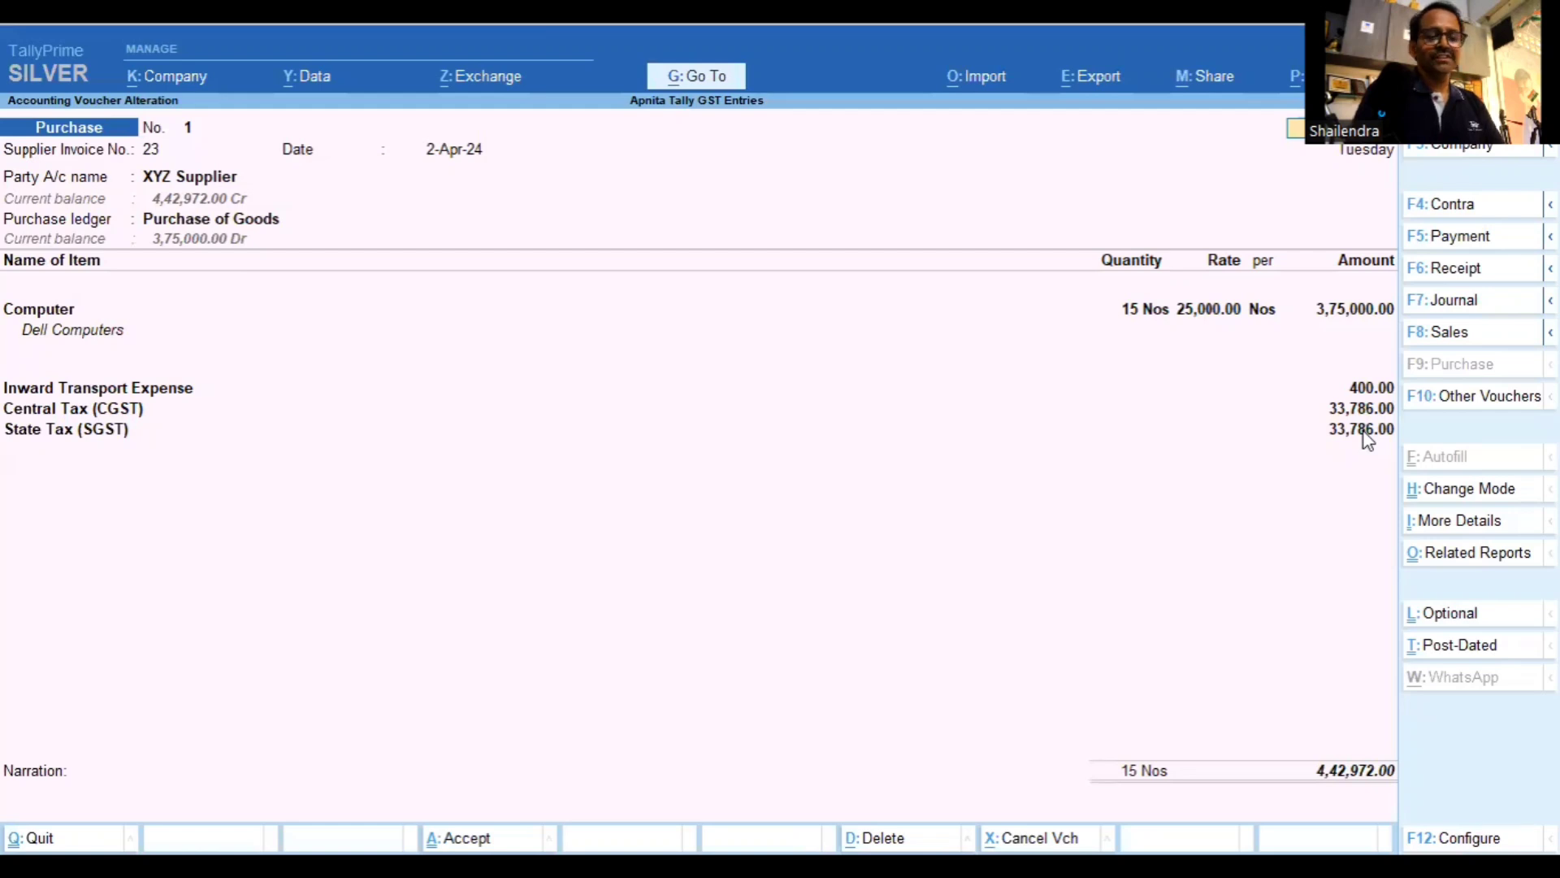
key("Escape")
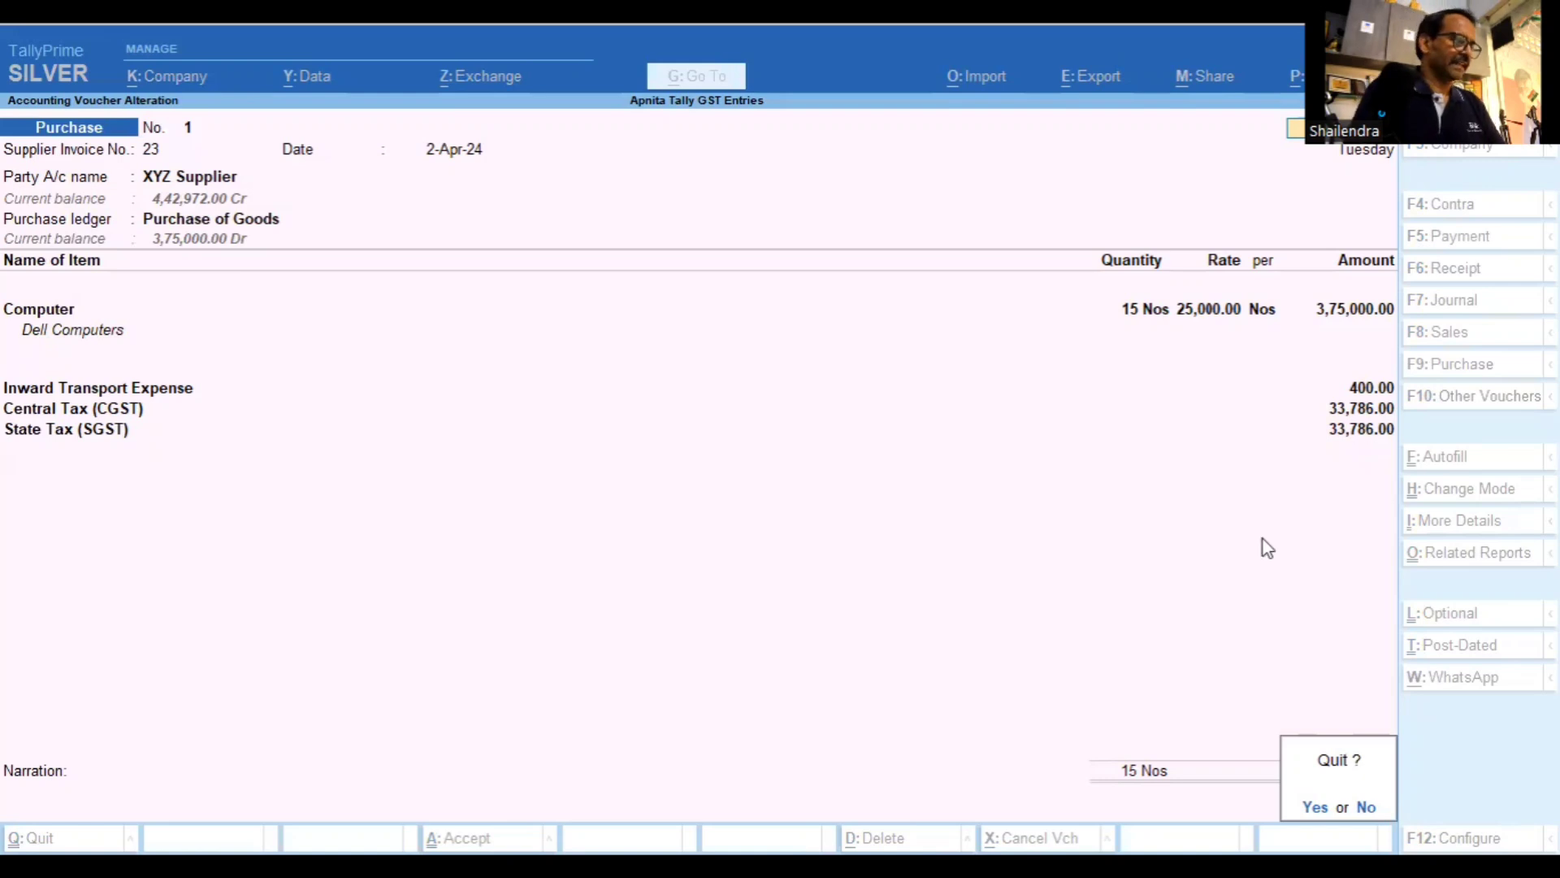
Quit the voucher unchanged and open the Purchase voucher type in Master Alteration
key("y")
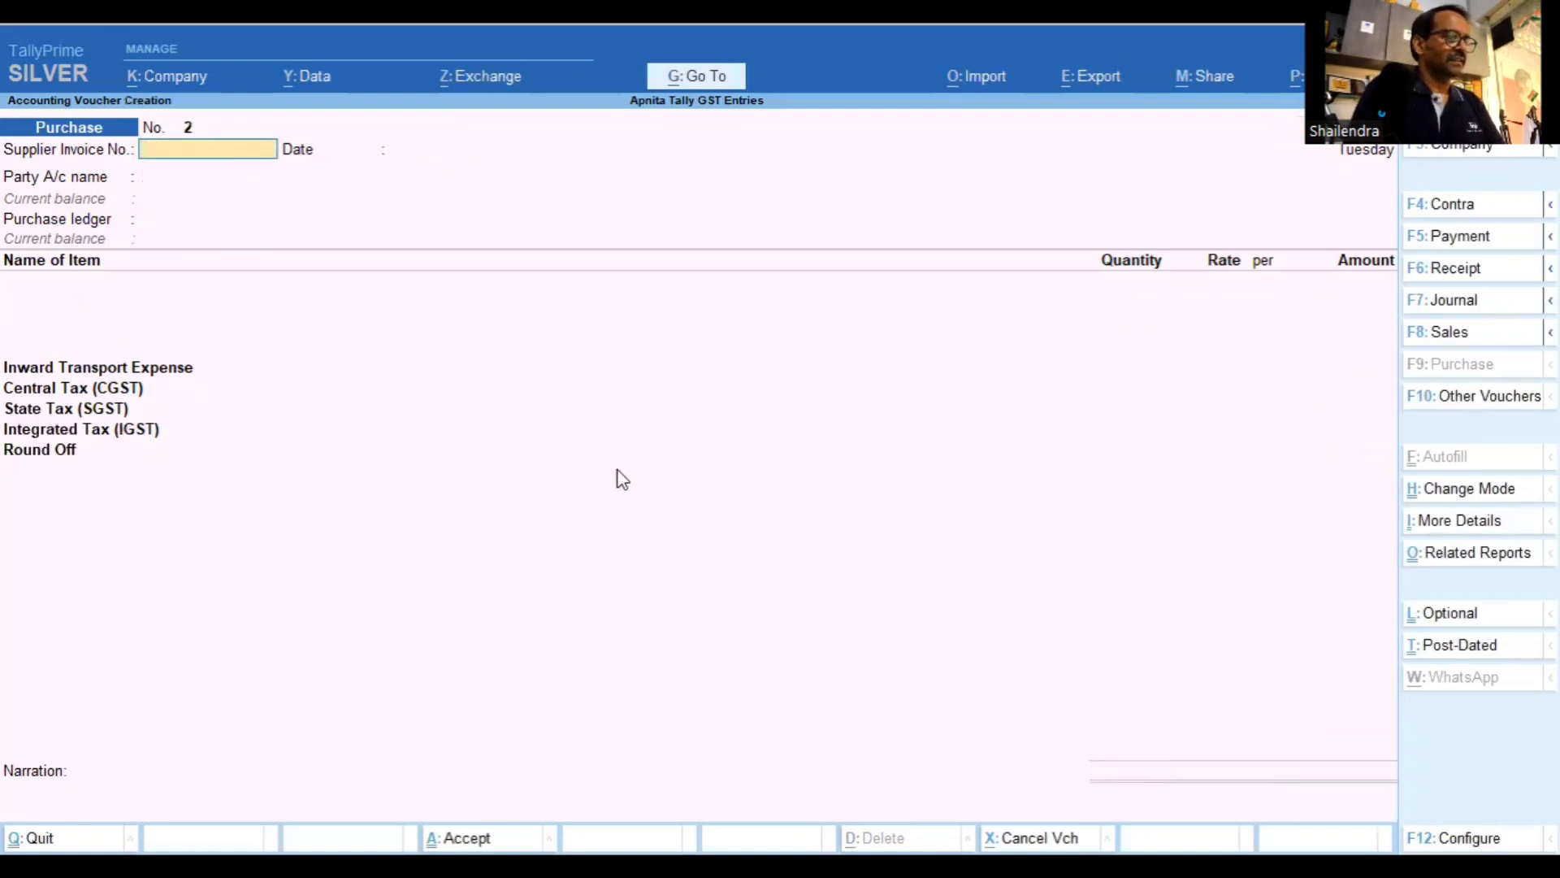
key("Escape")
key("y")
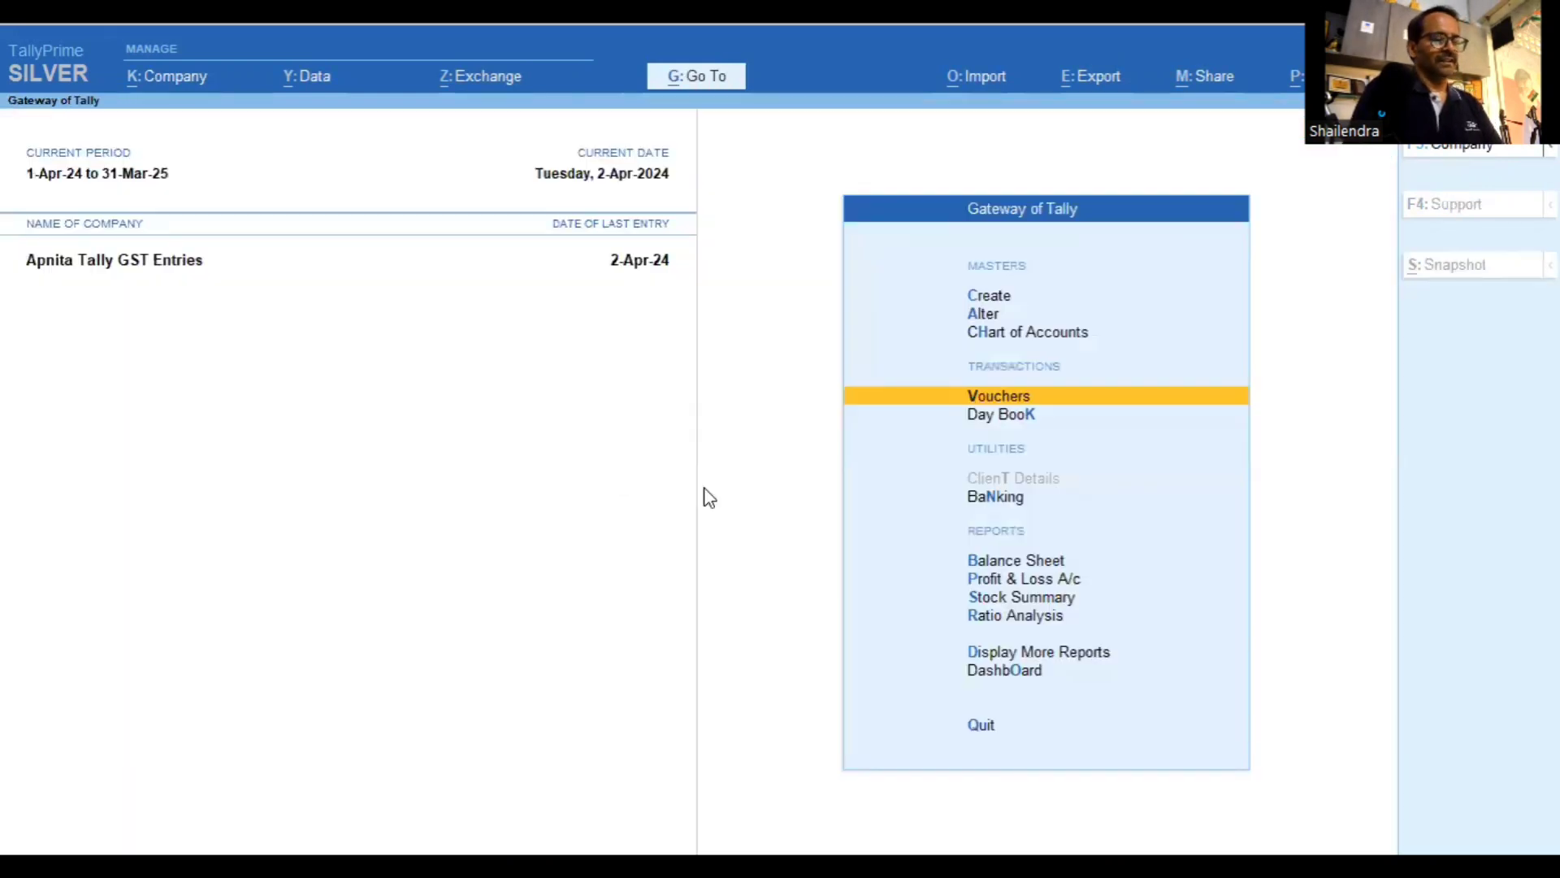
key("Up")
key("Up")
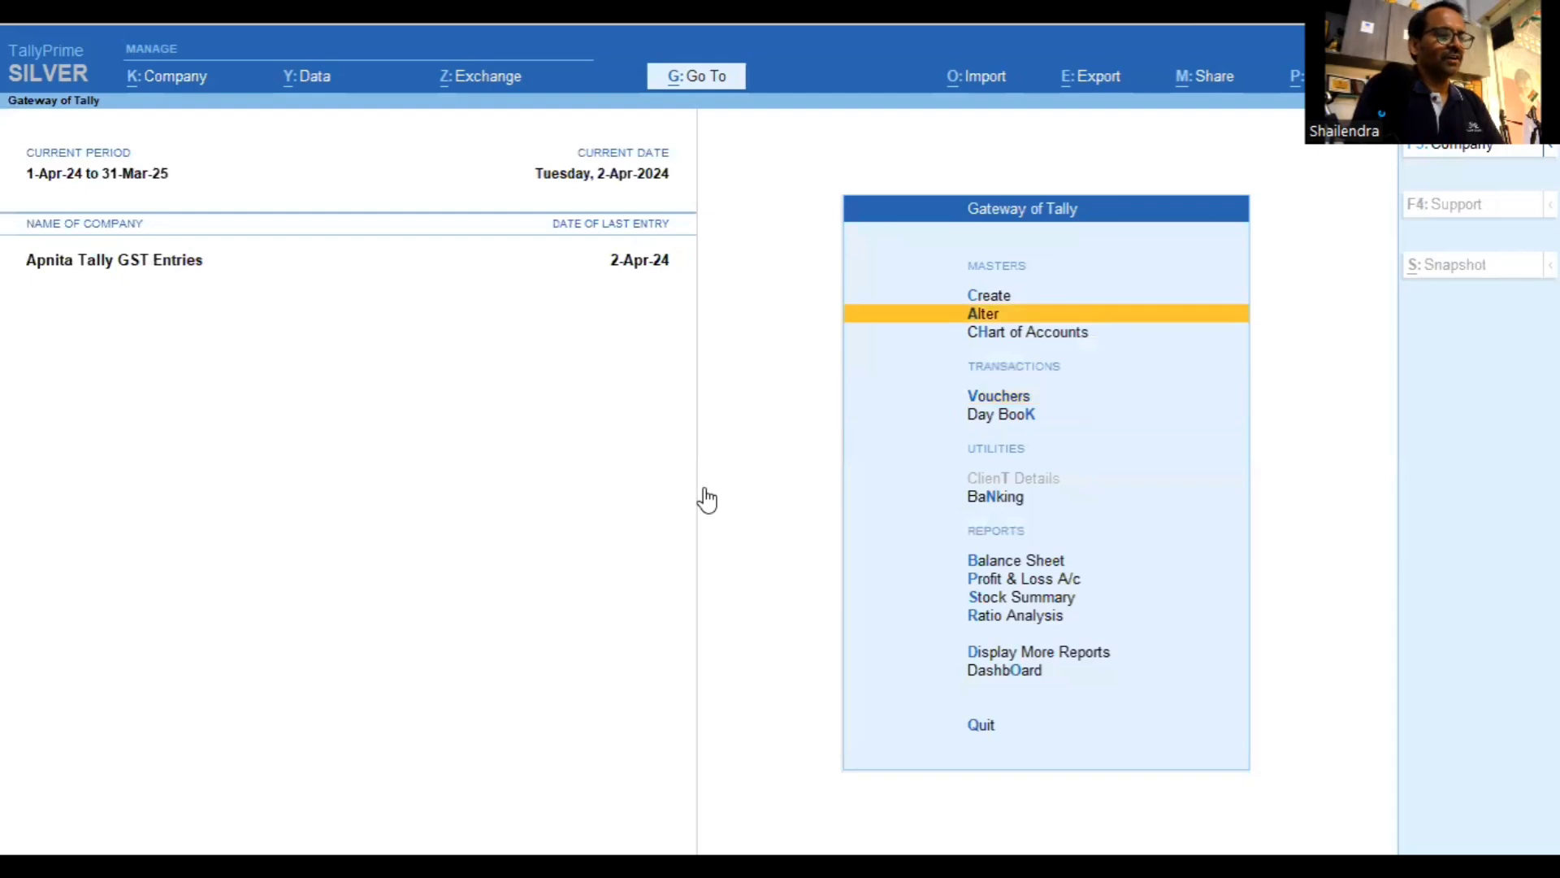
key("Return")
key("Down")
key("Down")
key("Down")
key("Return")
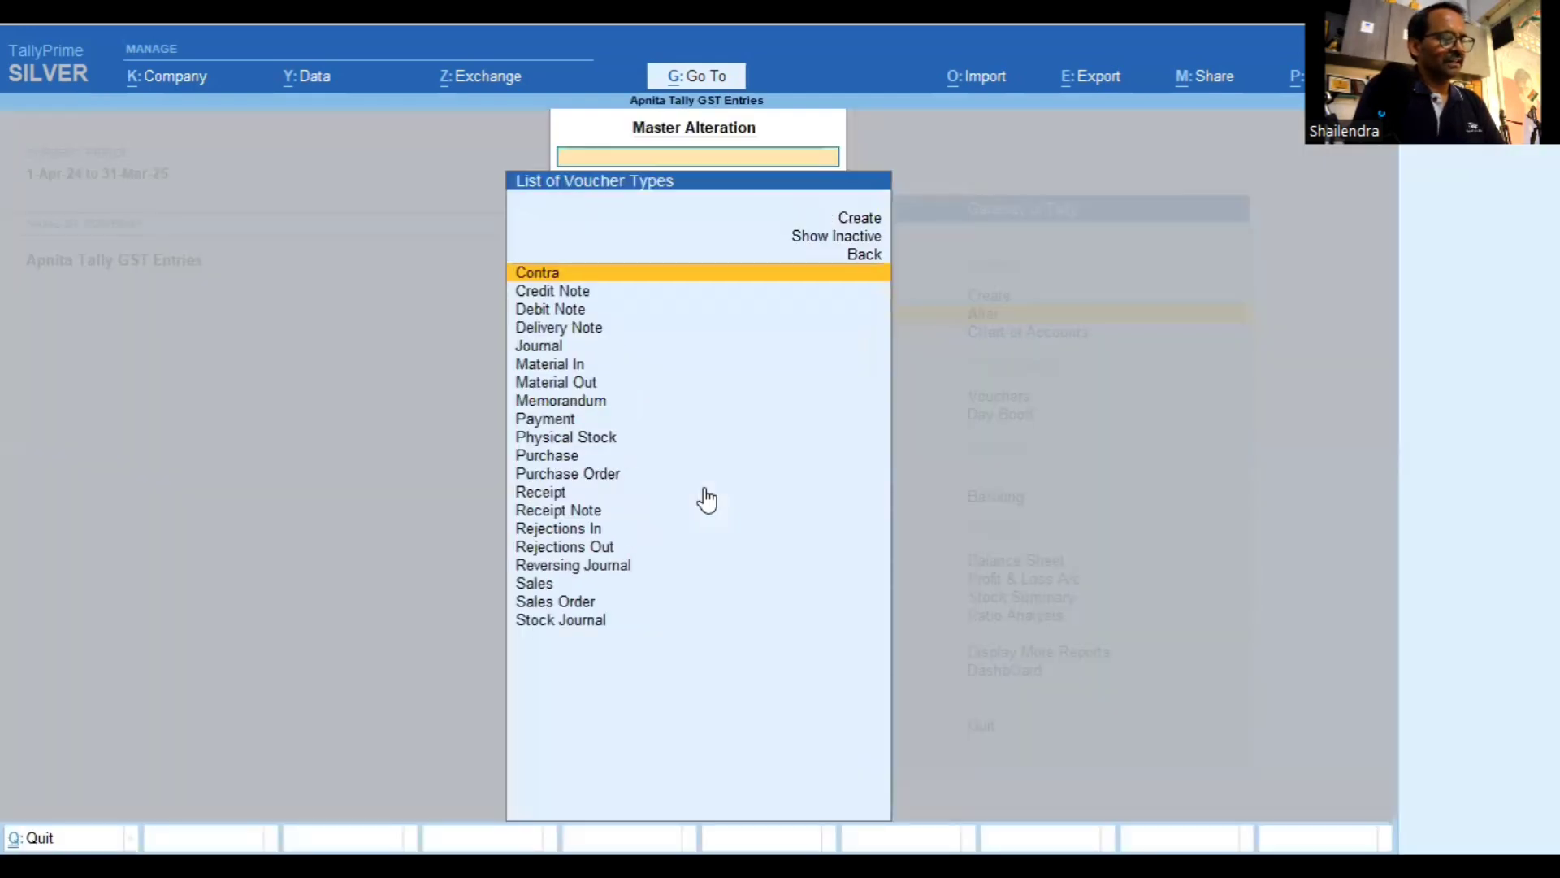
key("Down")
key("Down")
key("Down")
key("Down")
key("Down")
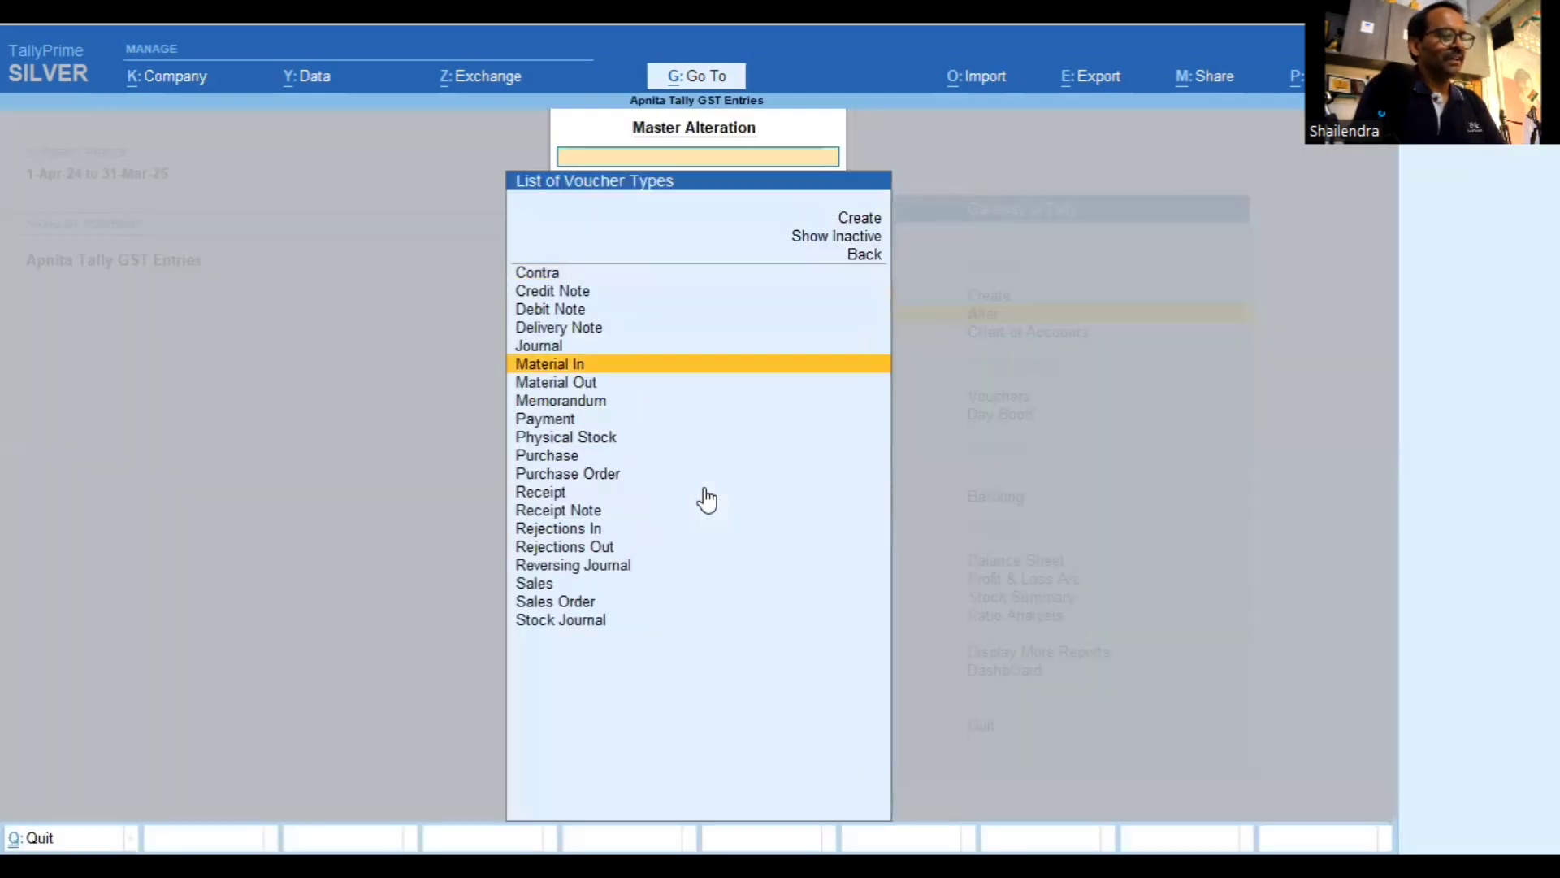
key("Down")
key("Down")
key("Down")
key("Down")
key("Down")
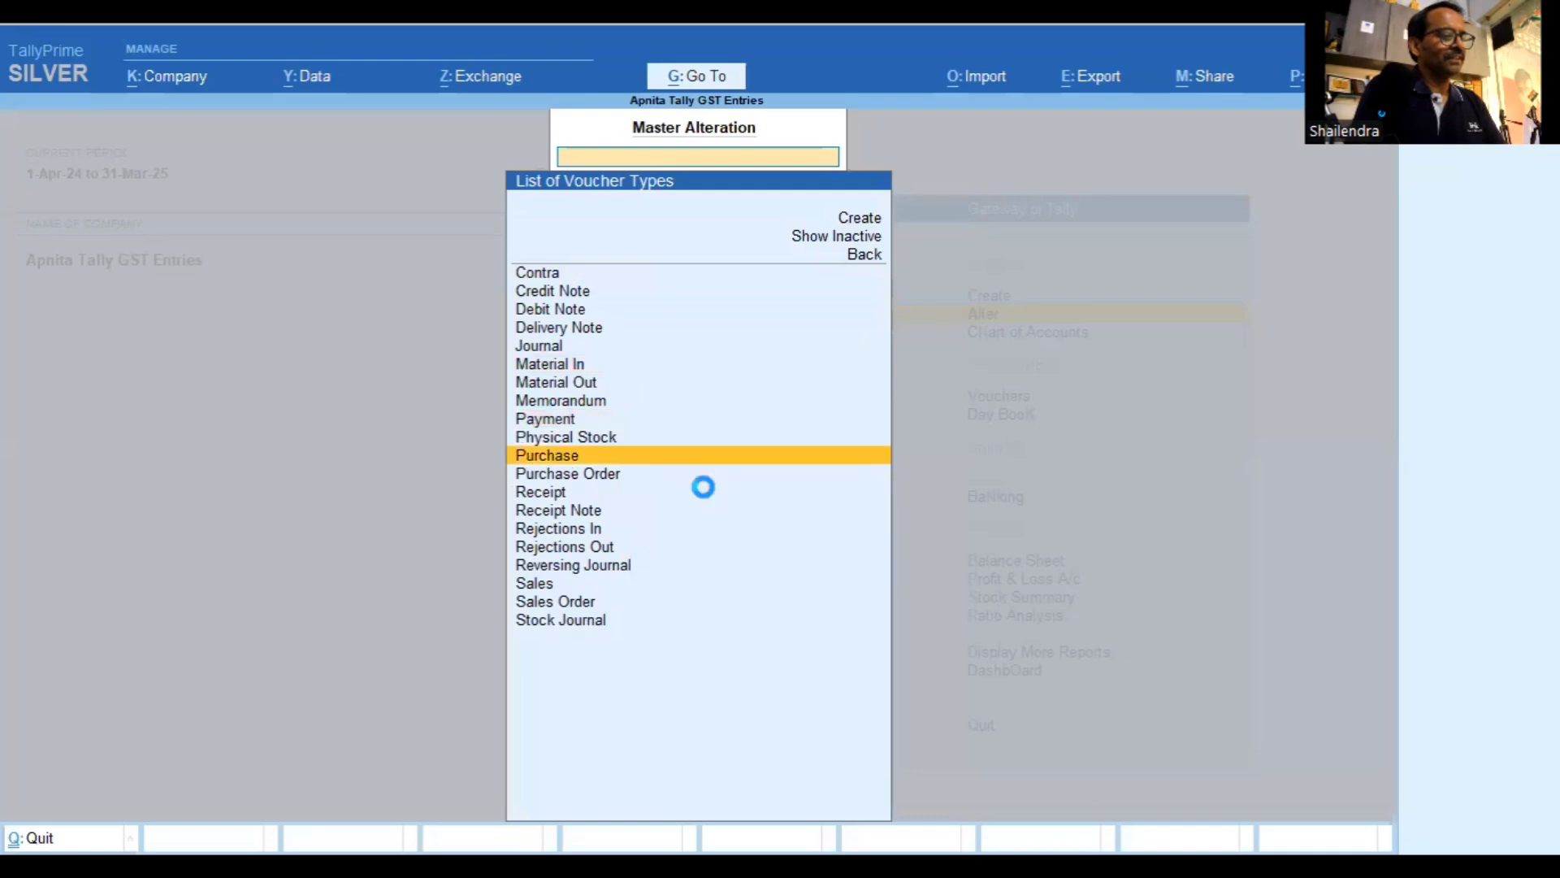
key("Return")
Review the Purchase default accounting entries without changes and return to the voucher type list
key("Return")
key("Return")
key("Return")
key("Return")
key("Return")
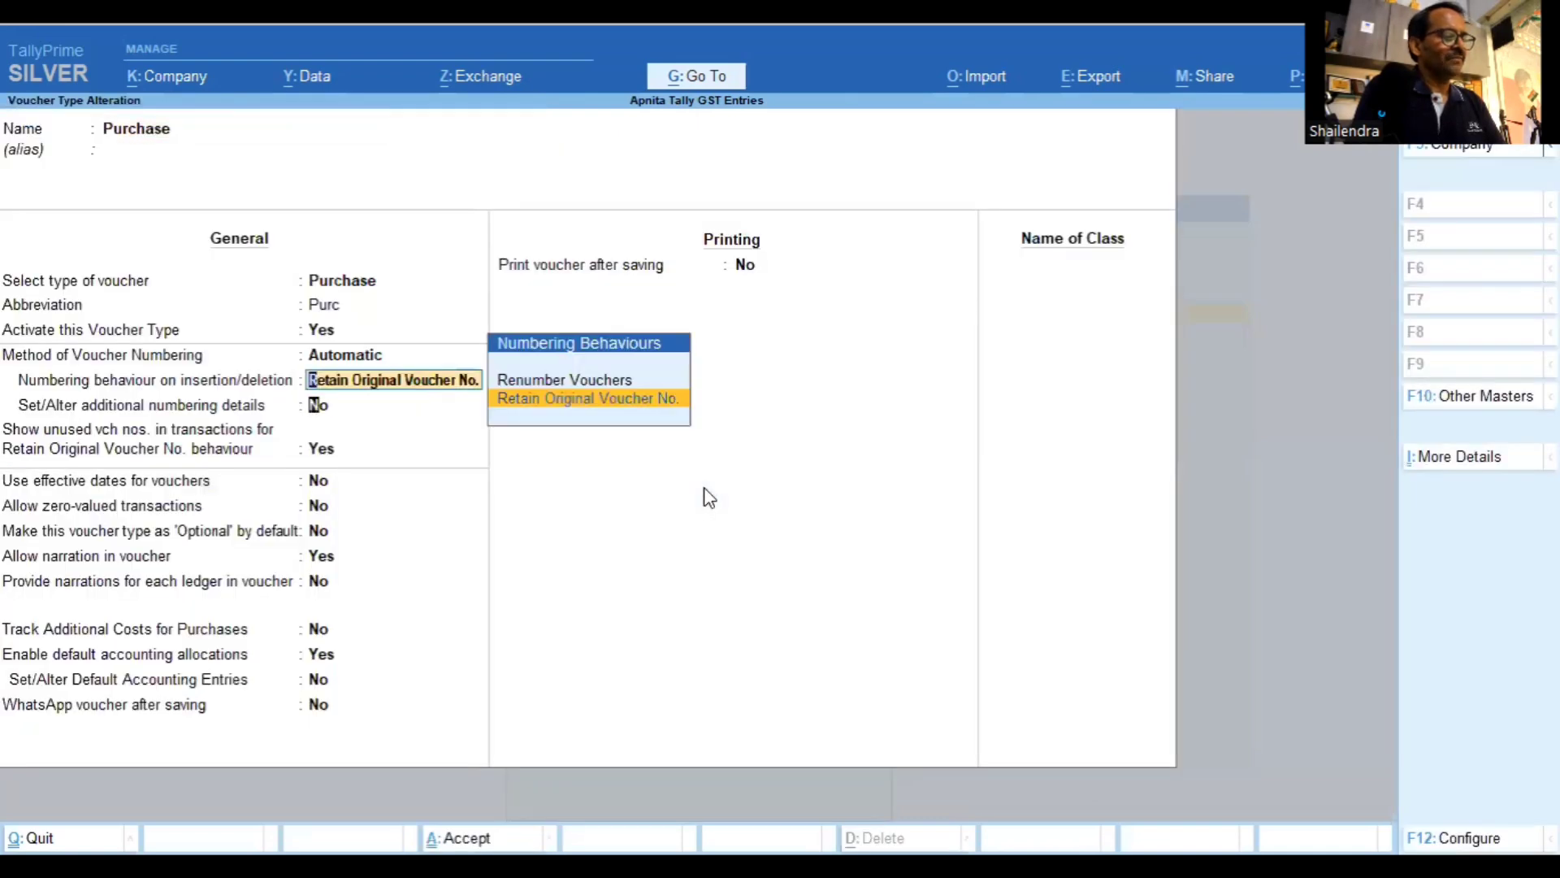
key("Return")
key("Return")
key("Return")
key("Return")
key("Return")
key("Return")
key("Return")
key("Return")
key("Return")
key("Return")
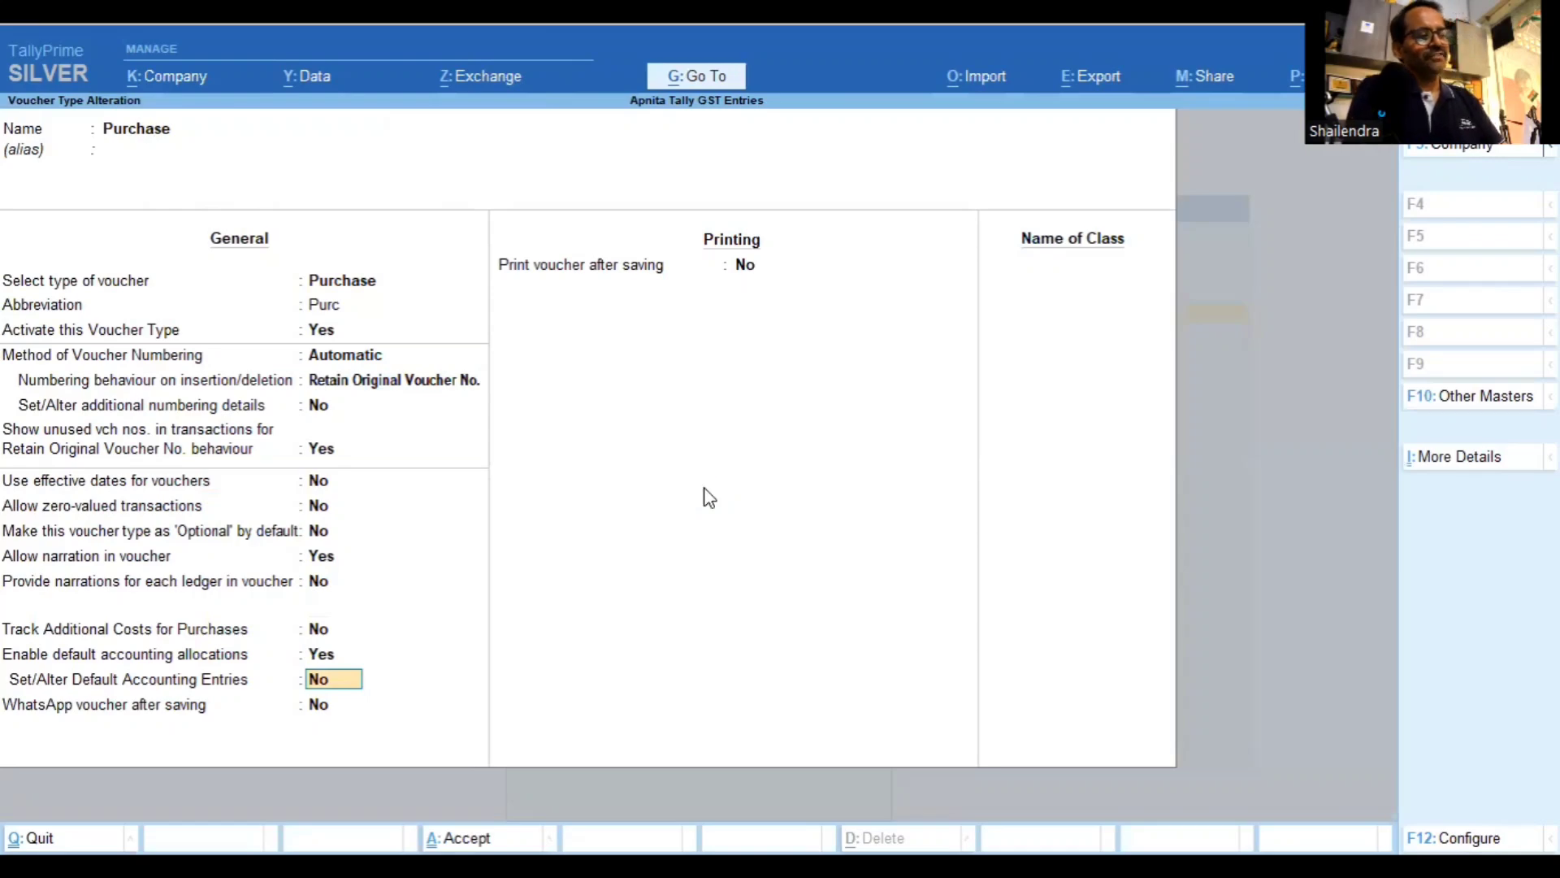
key("y")
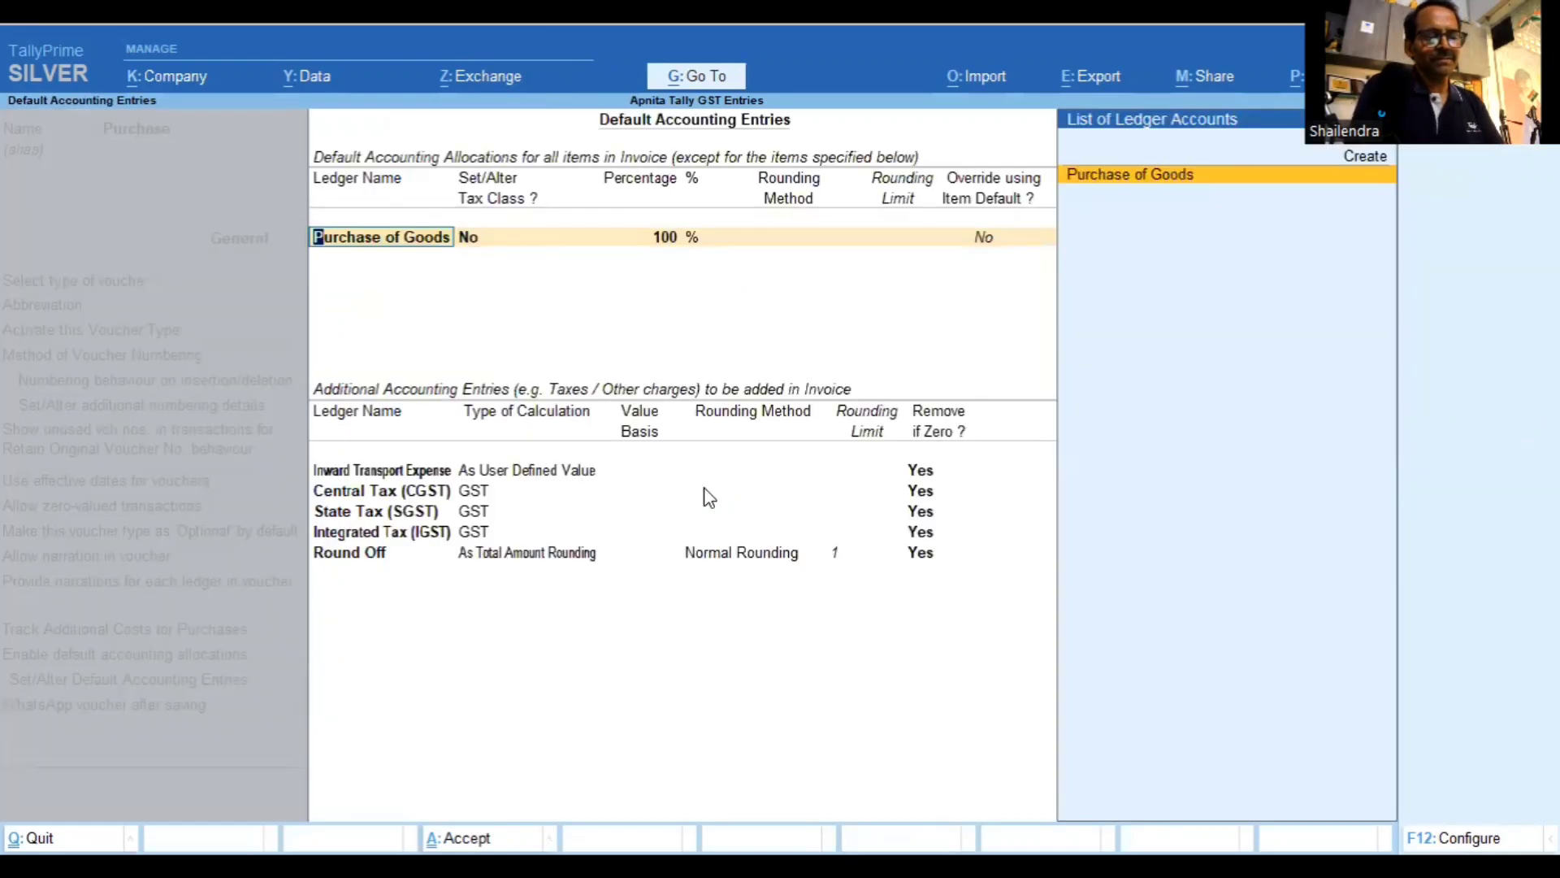
key("Escape")
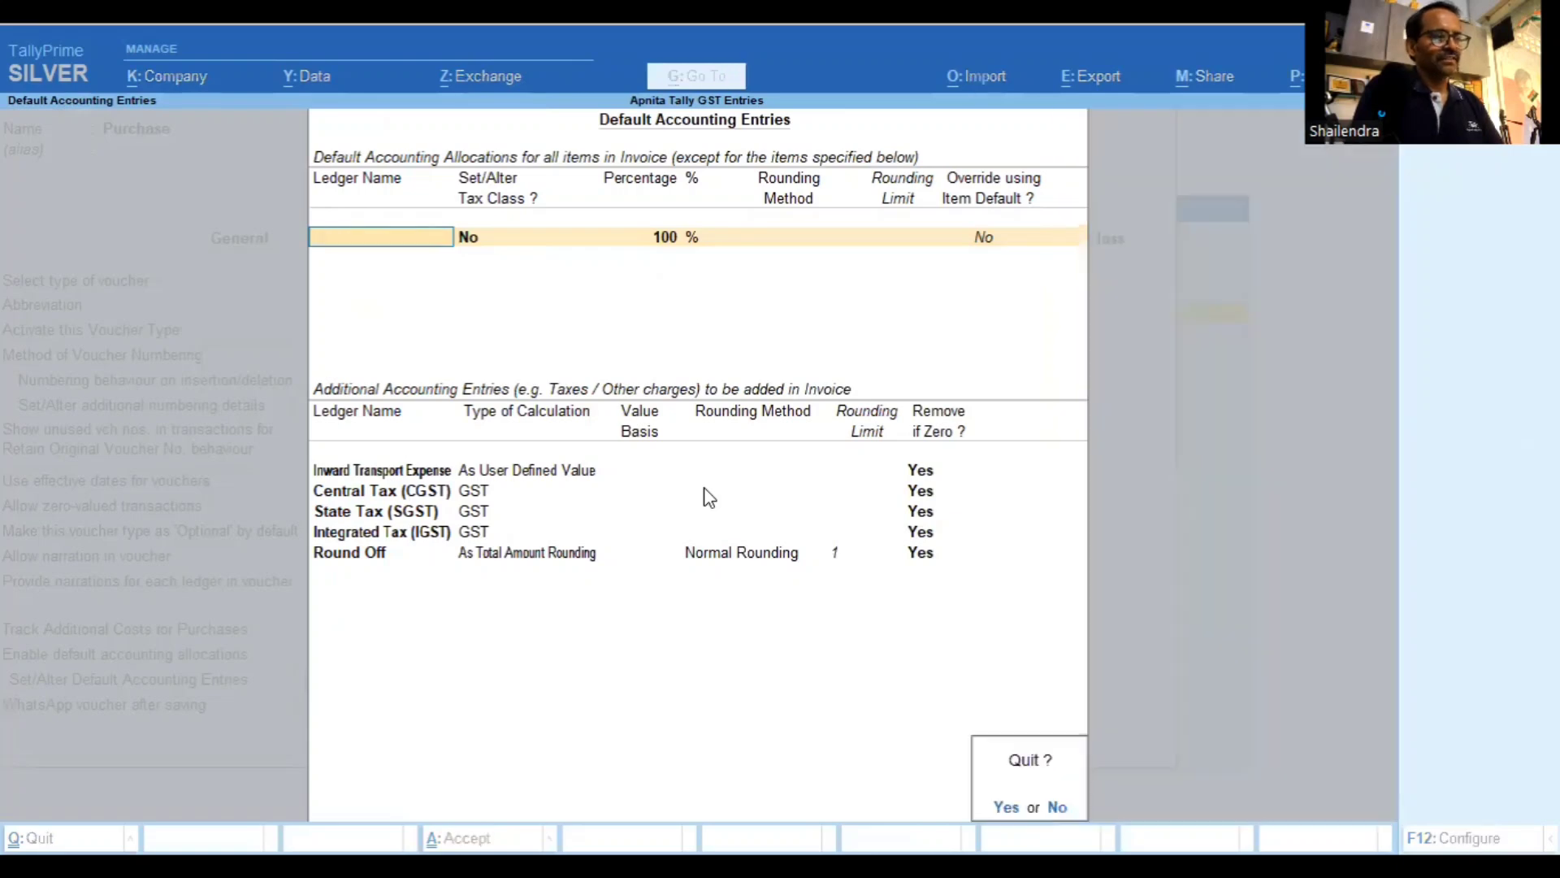
key("y")
key("Escape")
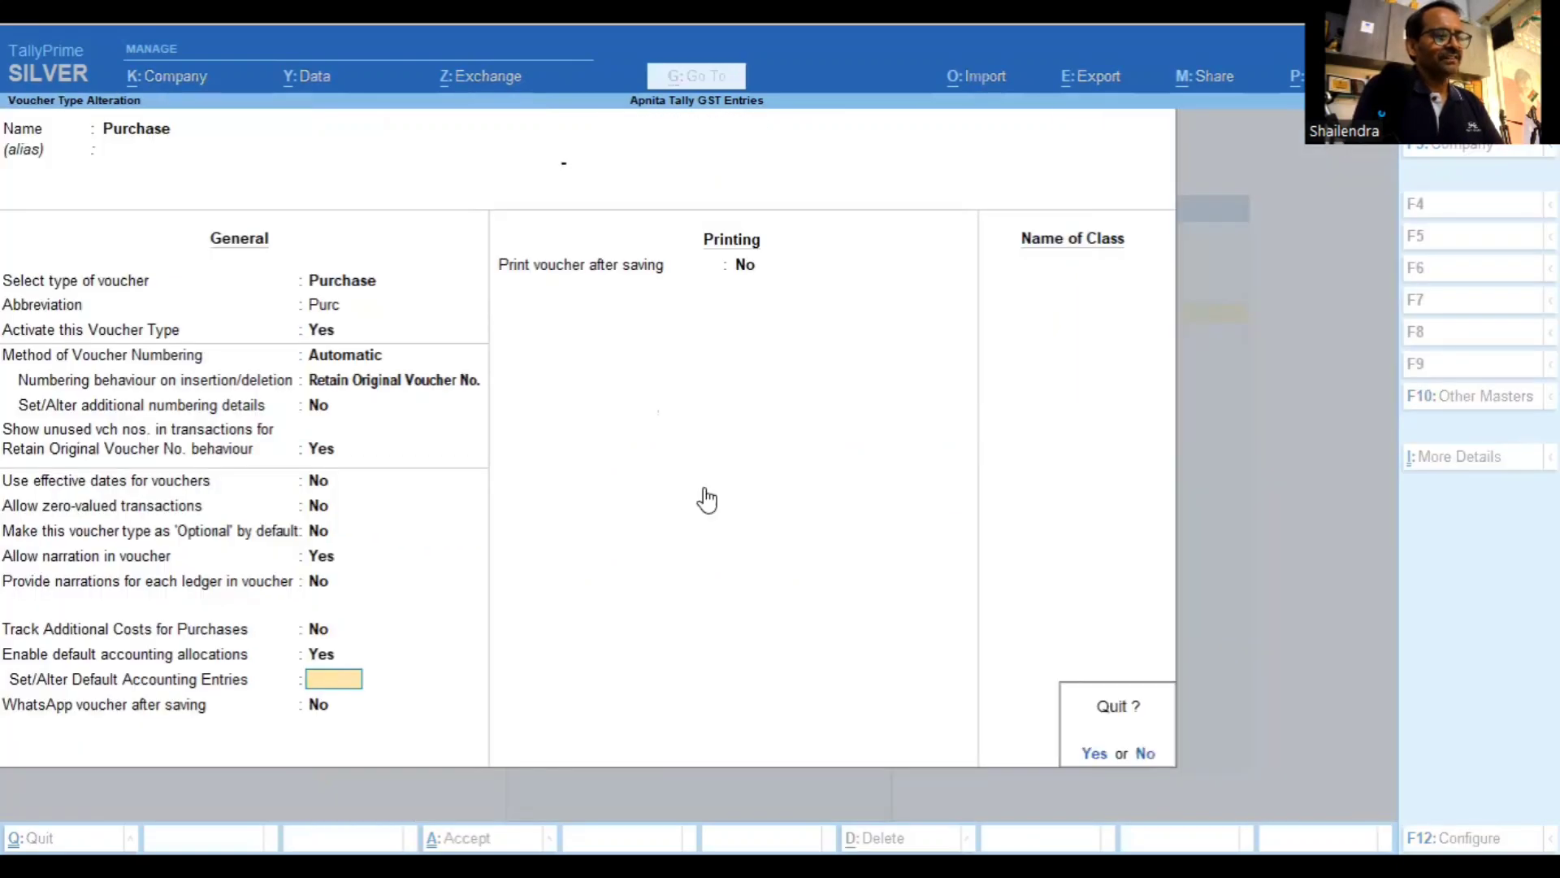
key("y")
key("Down")
key("Down")
key("Down")
key("Down")
key("Down")
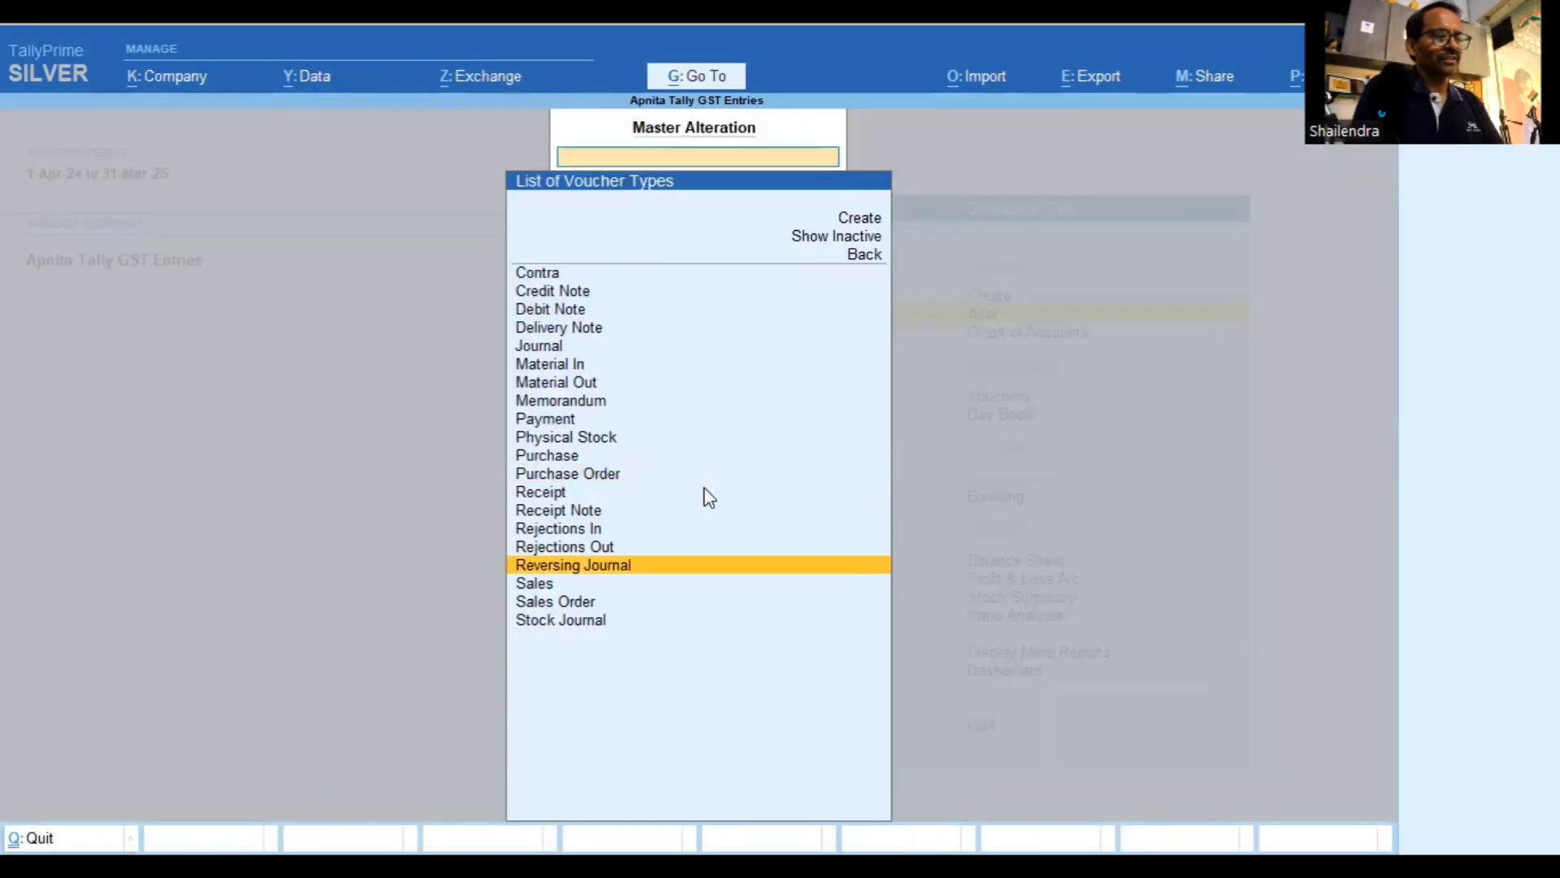
Open the Sales voucher type and view its default accounting entries: Sales of Goods at 100%
key("Down")
key("Return")
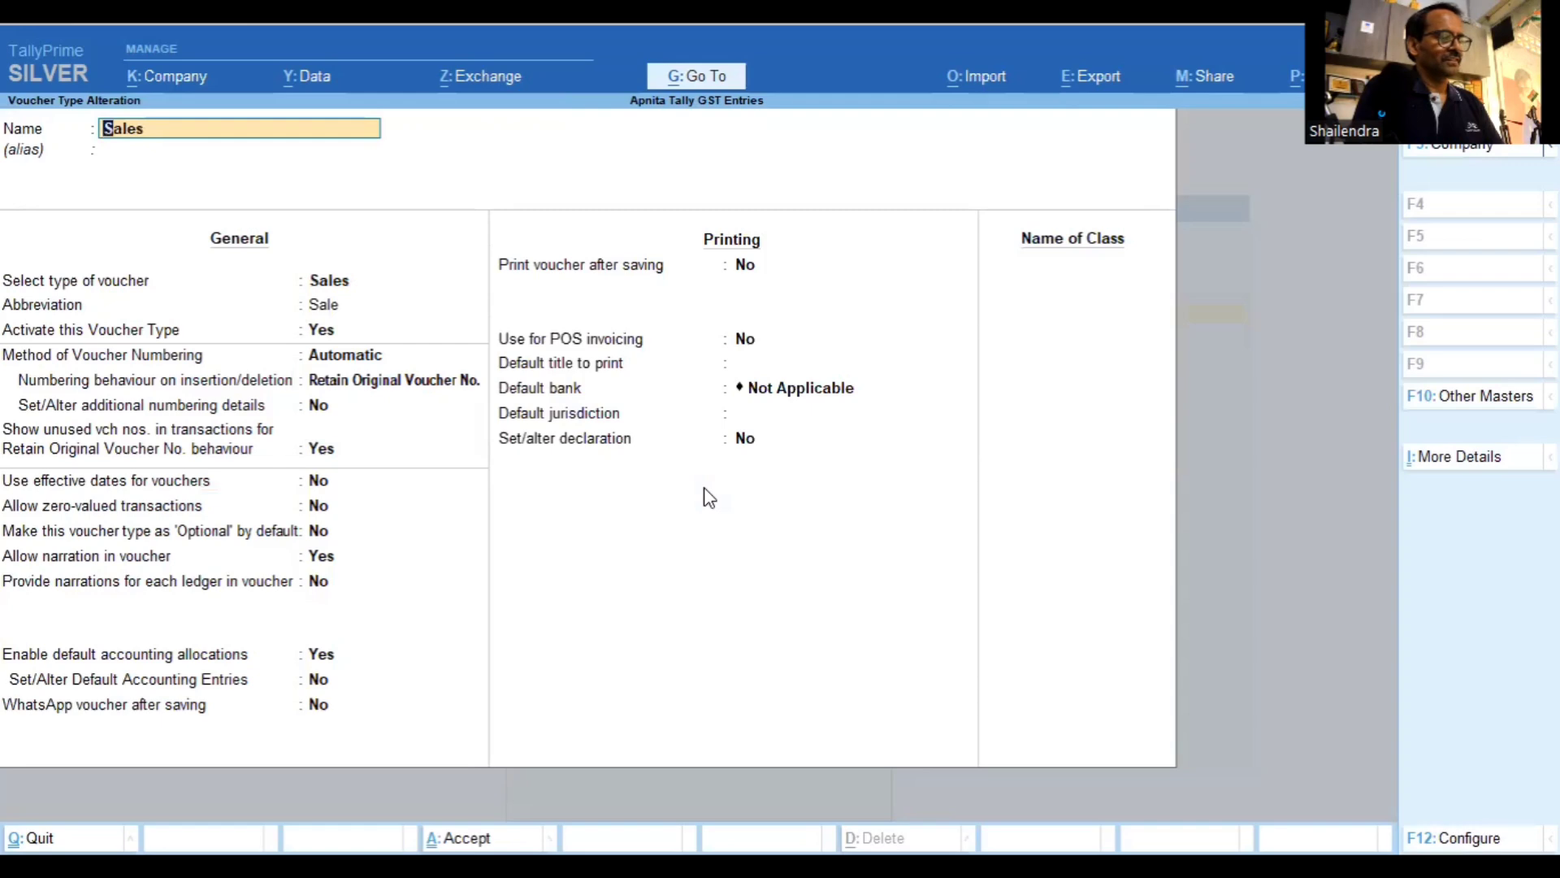
key("Return")
key("Return")
key("Return")
key("Return")
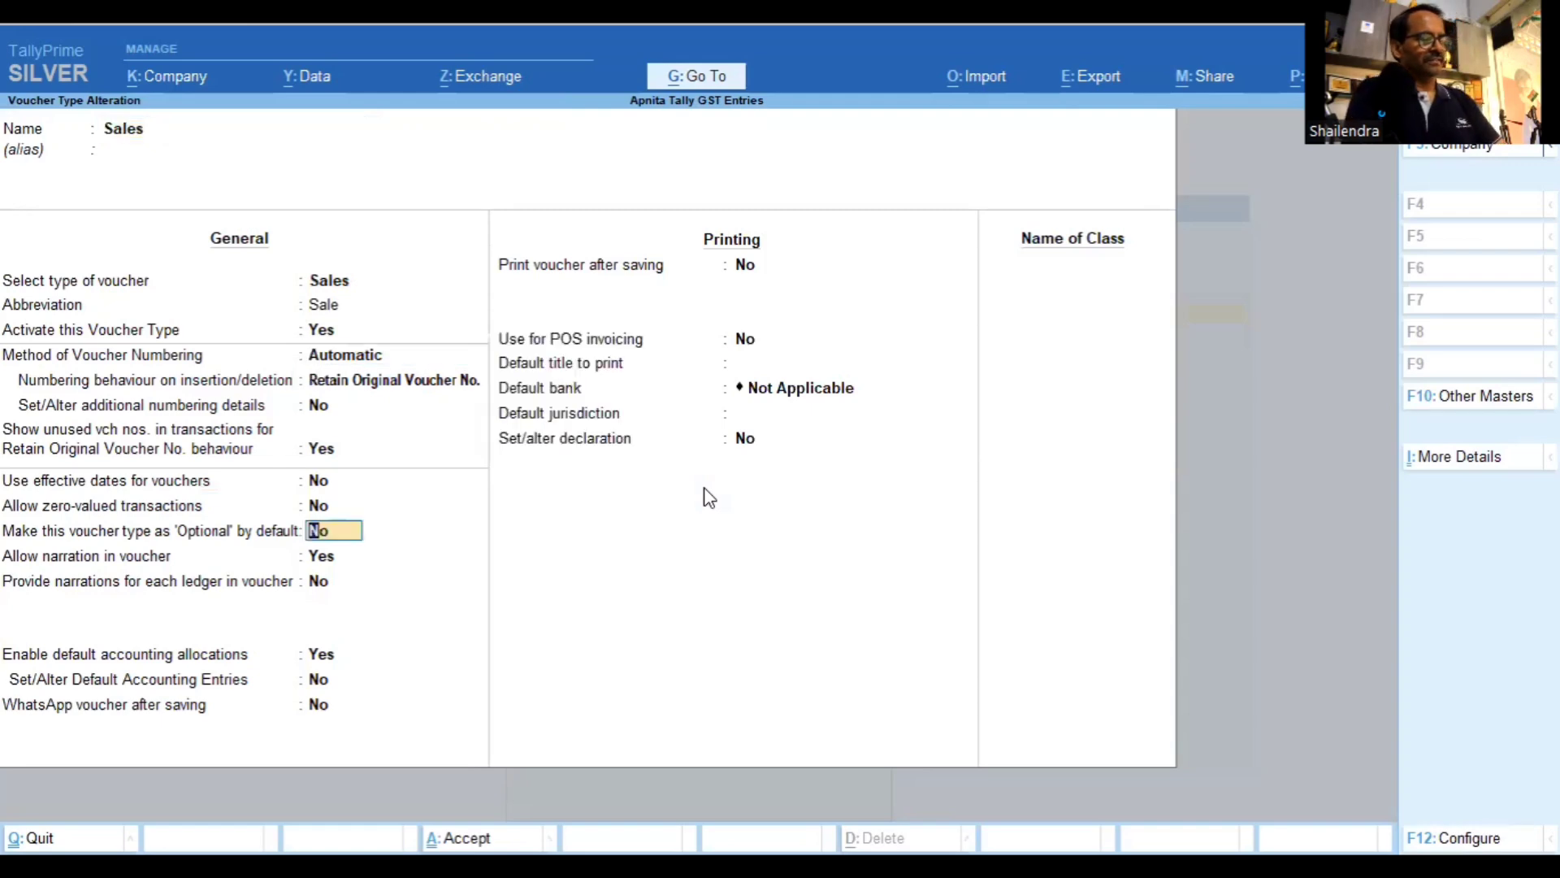
key("Return")
key("Return")
key("Return")
key("Return")
type("y")
key("Return")
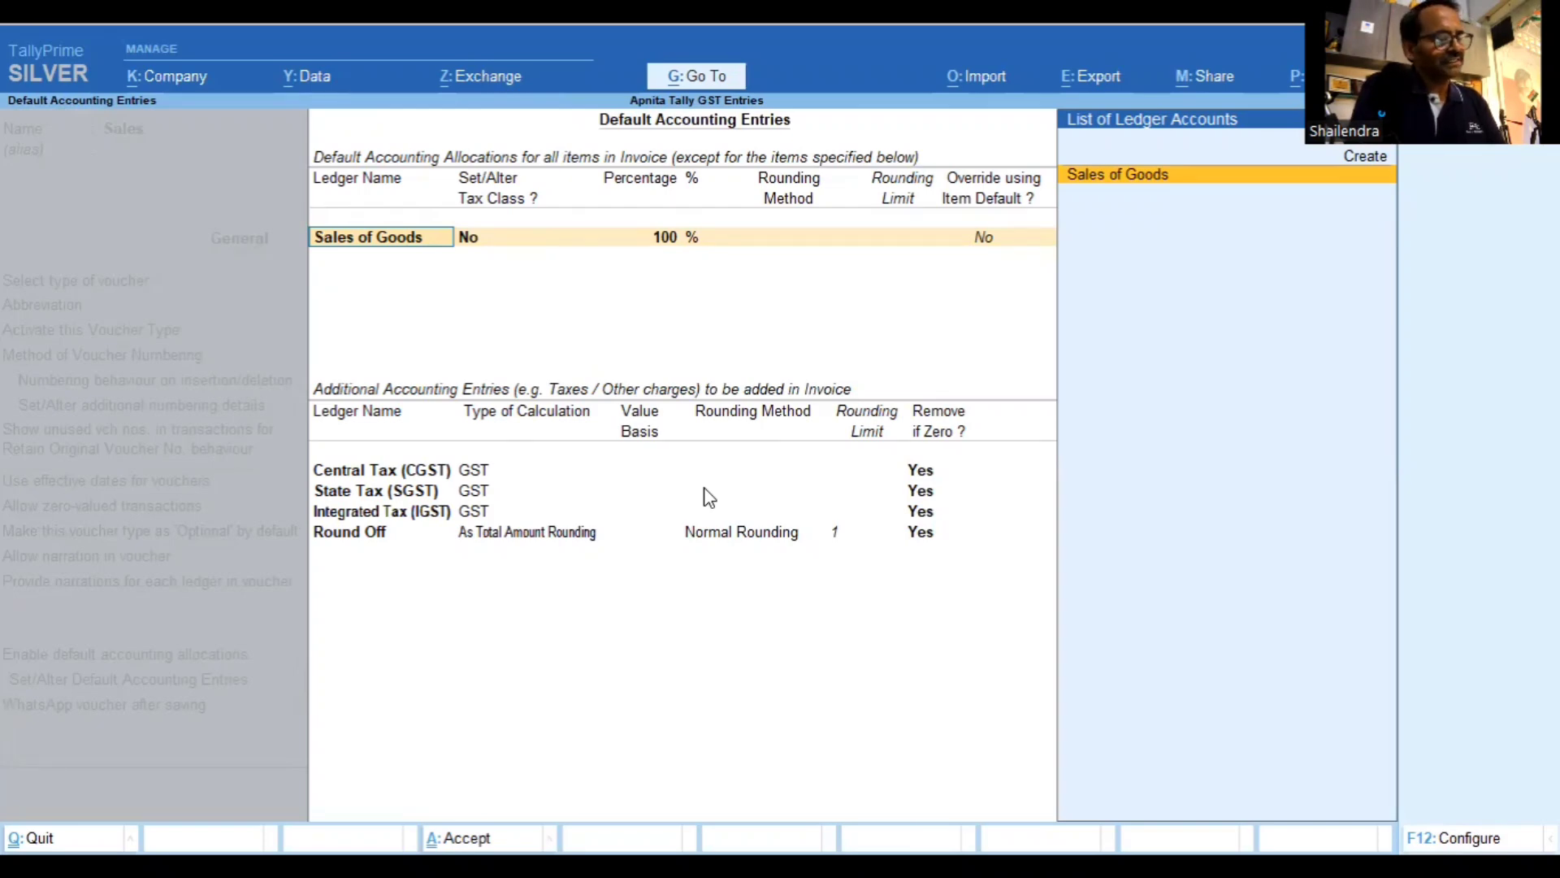
Quit the default entries unchanged and close the Sales voucher type to the Gateway of Tally
key("Escape")
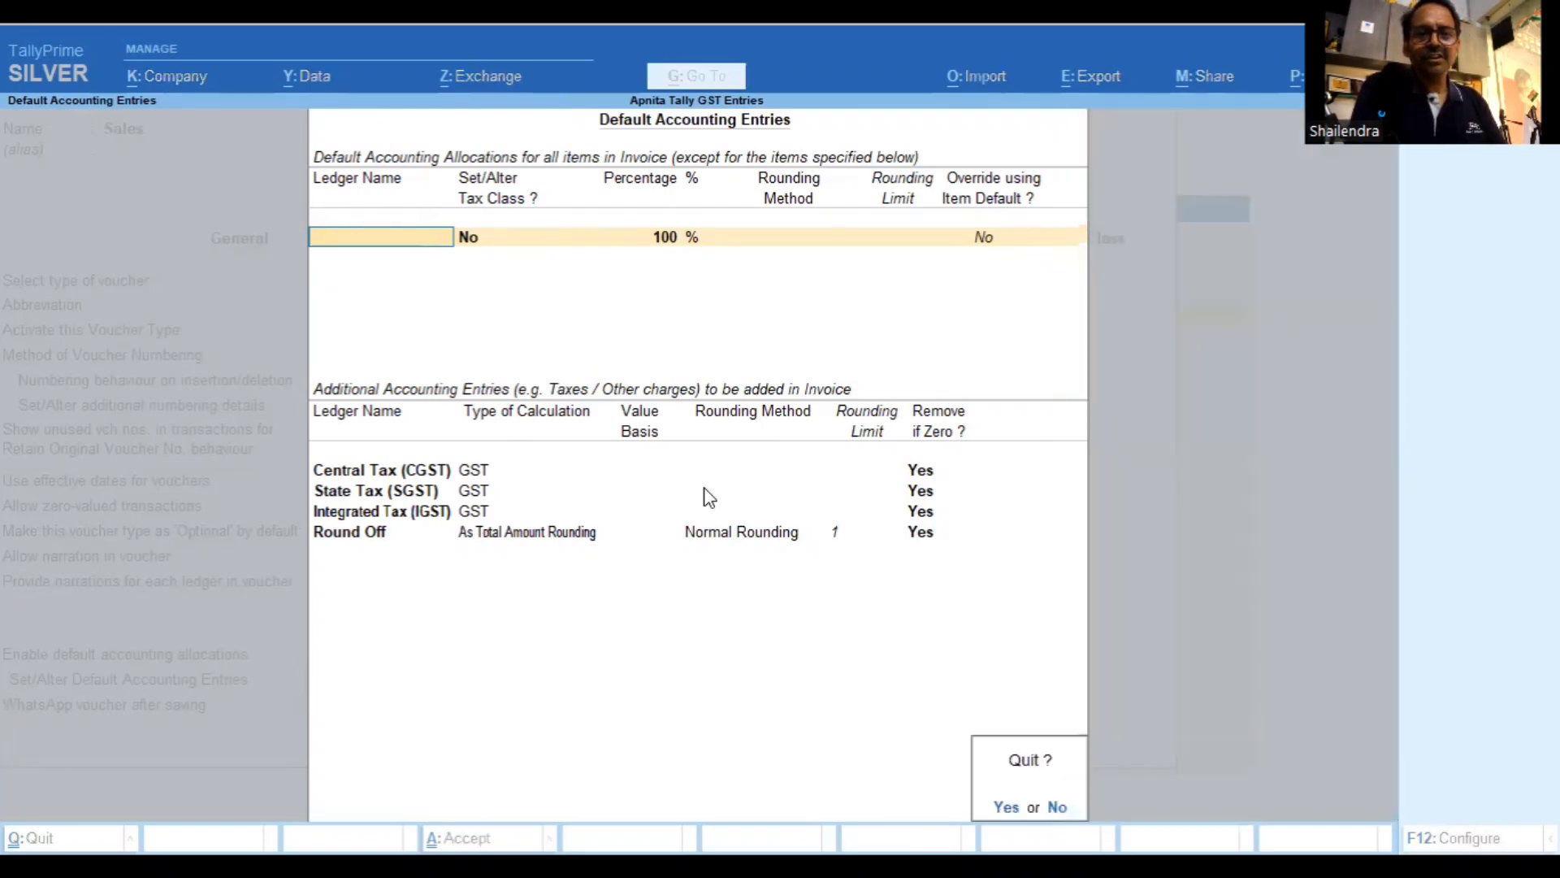
key("y")
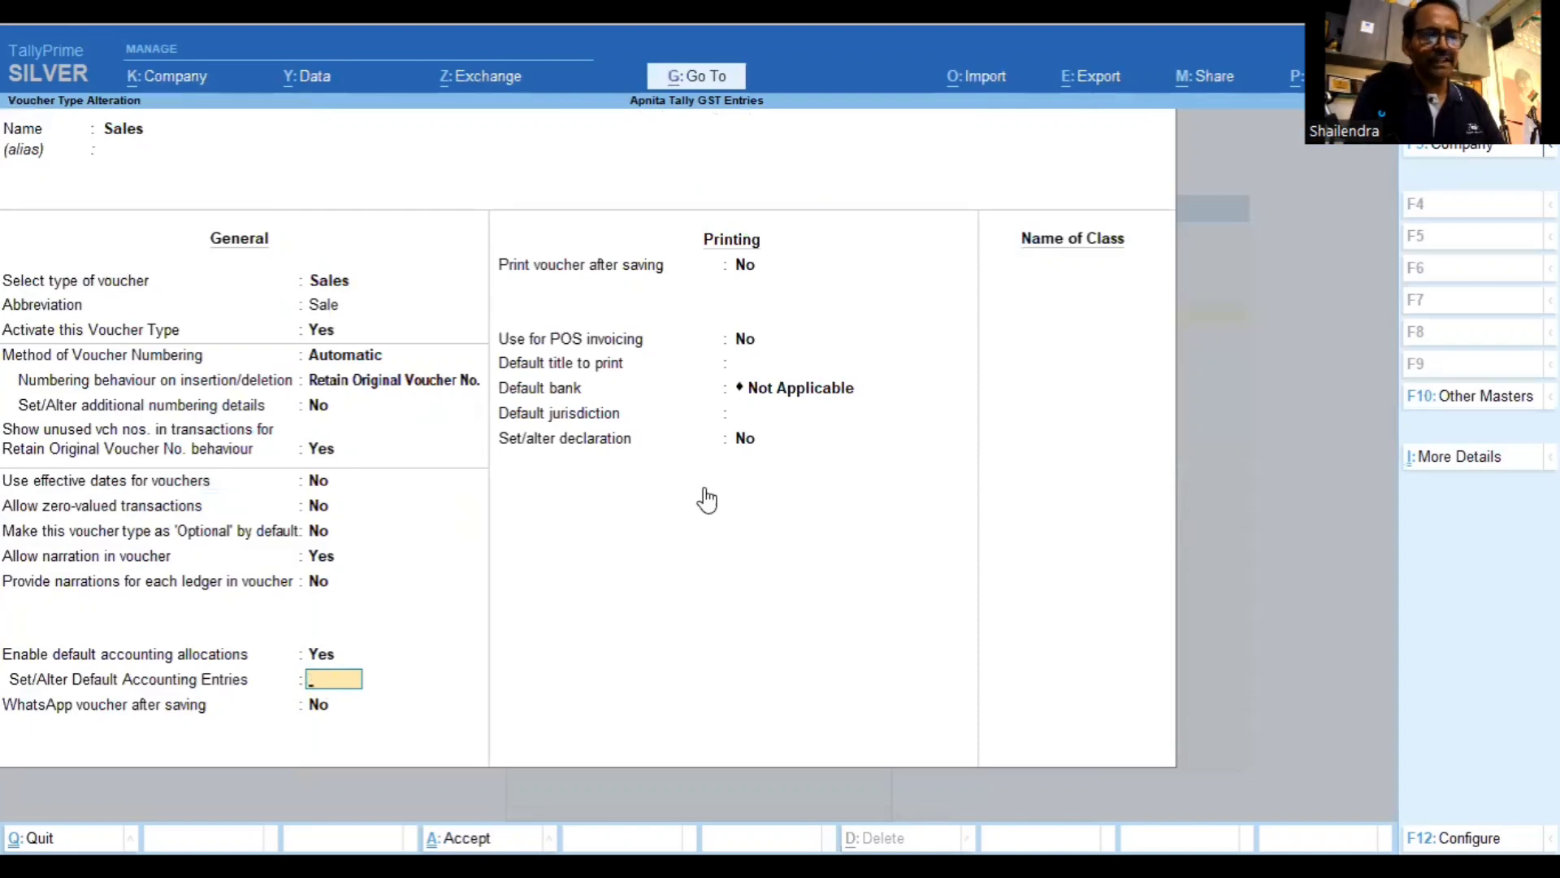
key("Escape")
key("Escape")
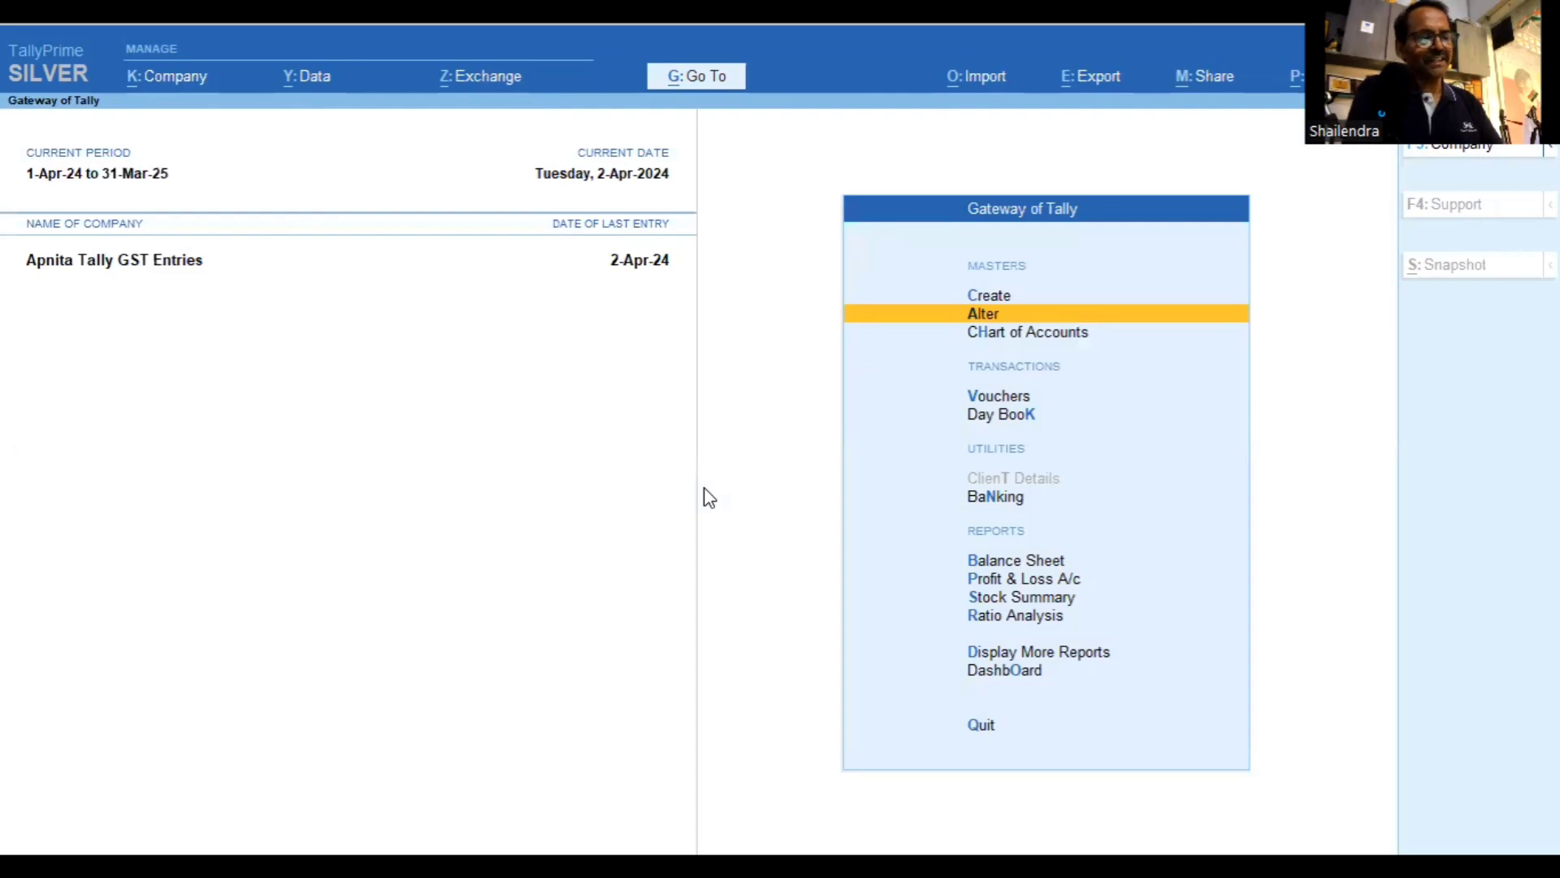
Open the Central Tax (CGST) ledger vouchers from Account Books, showing a 9,867.96 balance
key("n")
key("r")
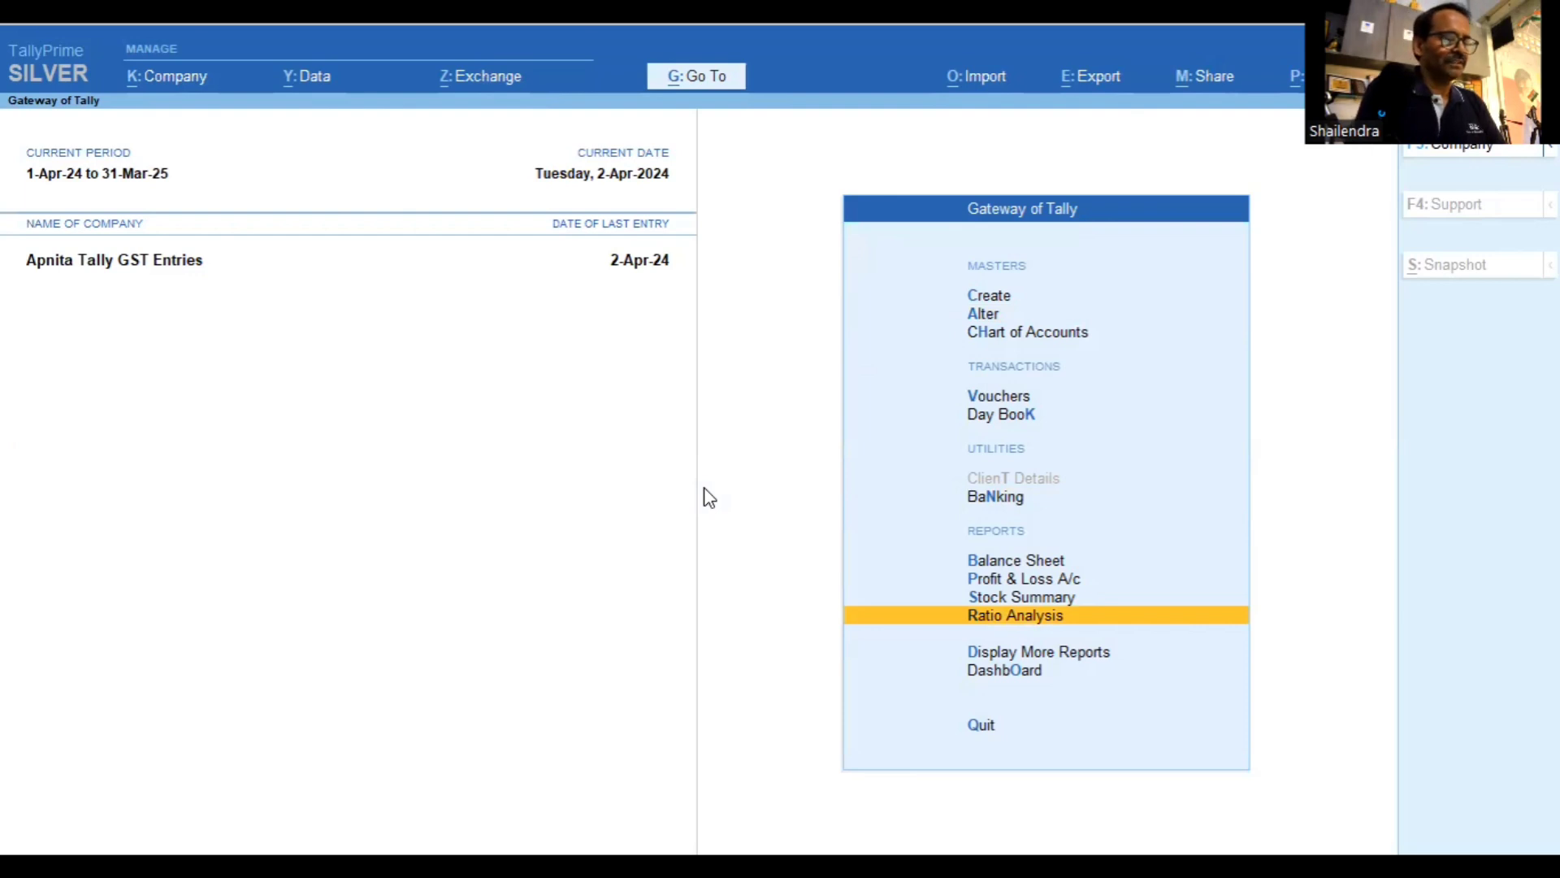
key("d")
key("a")
key("l")
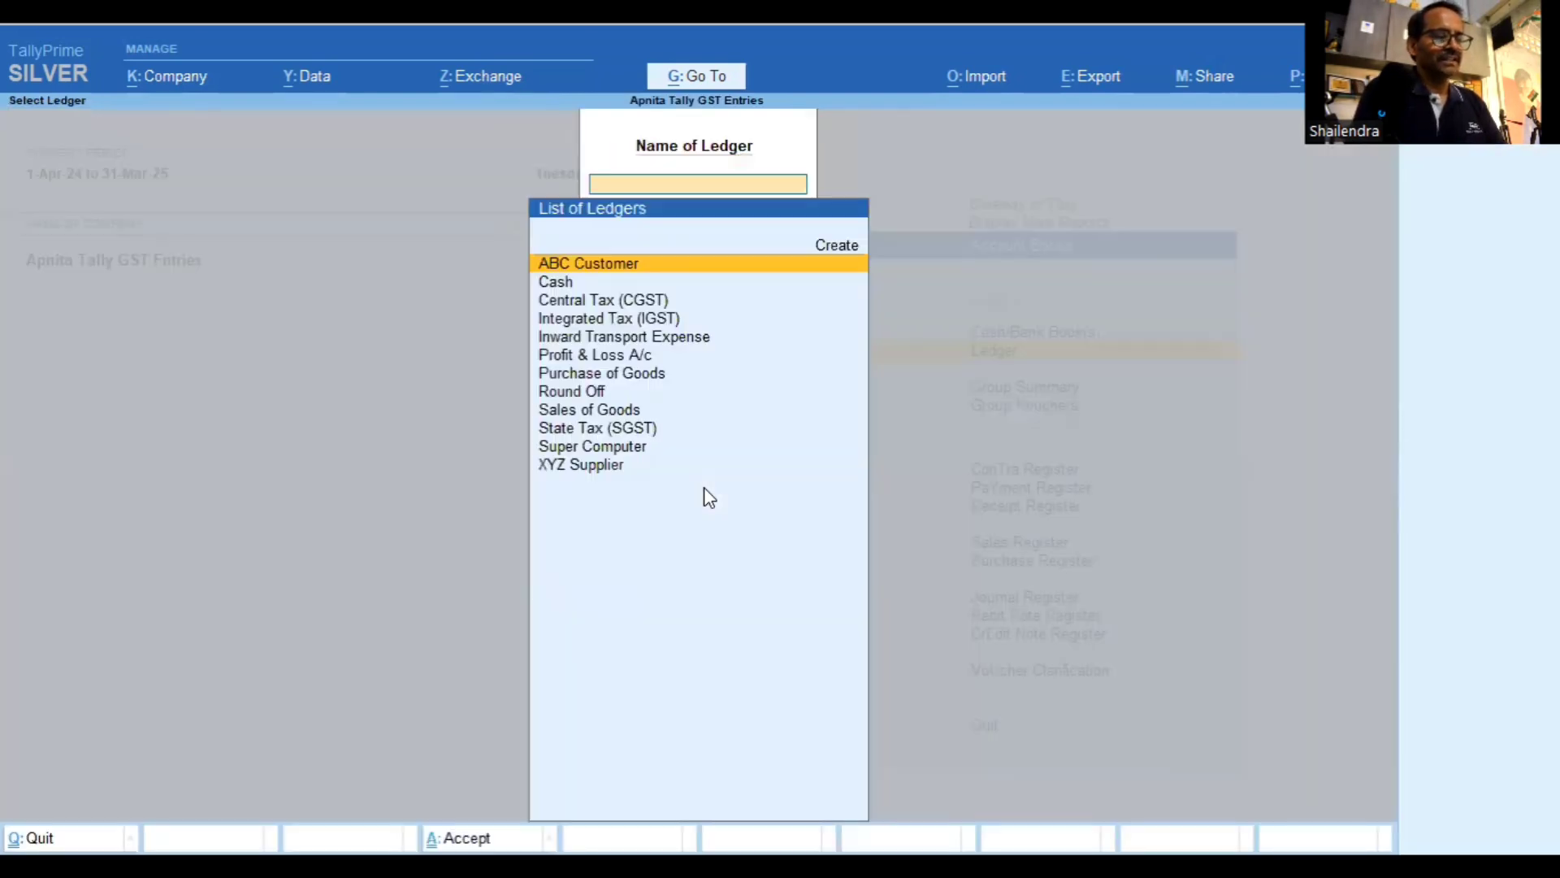
key("Down")
key("Down")
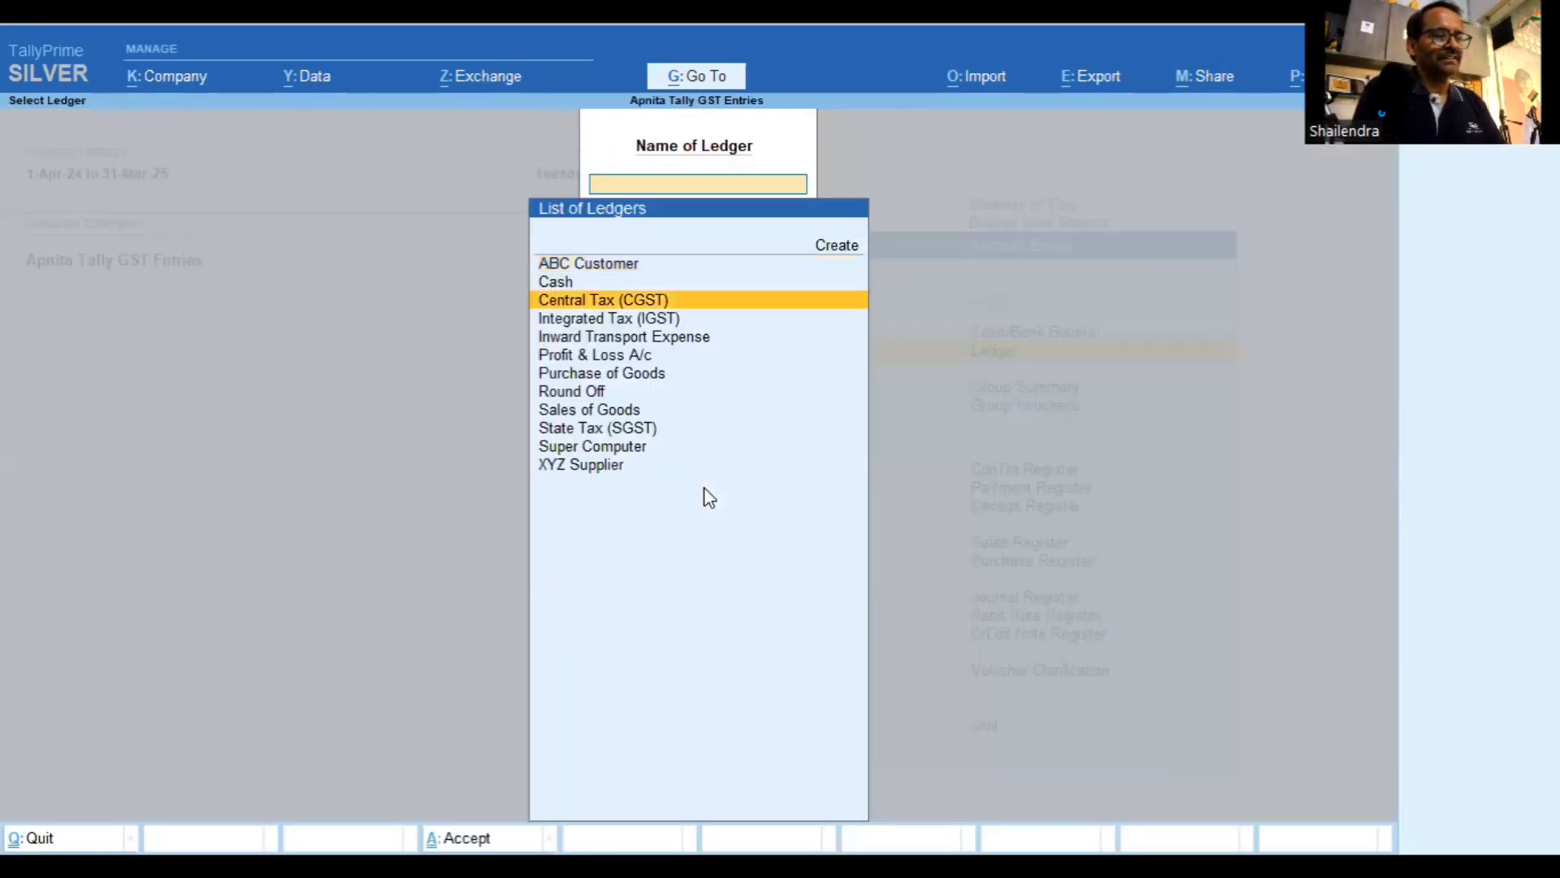
key("Return")
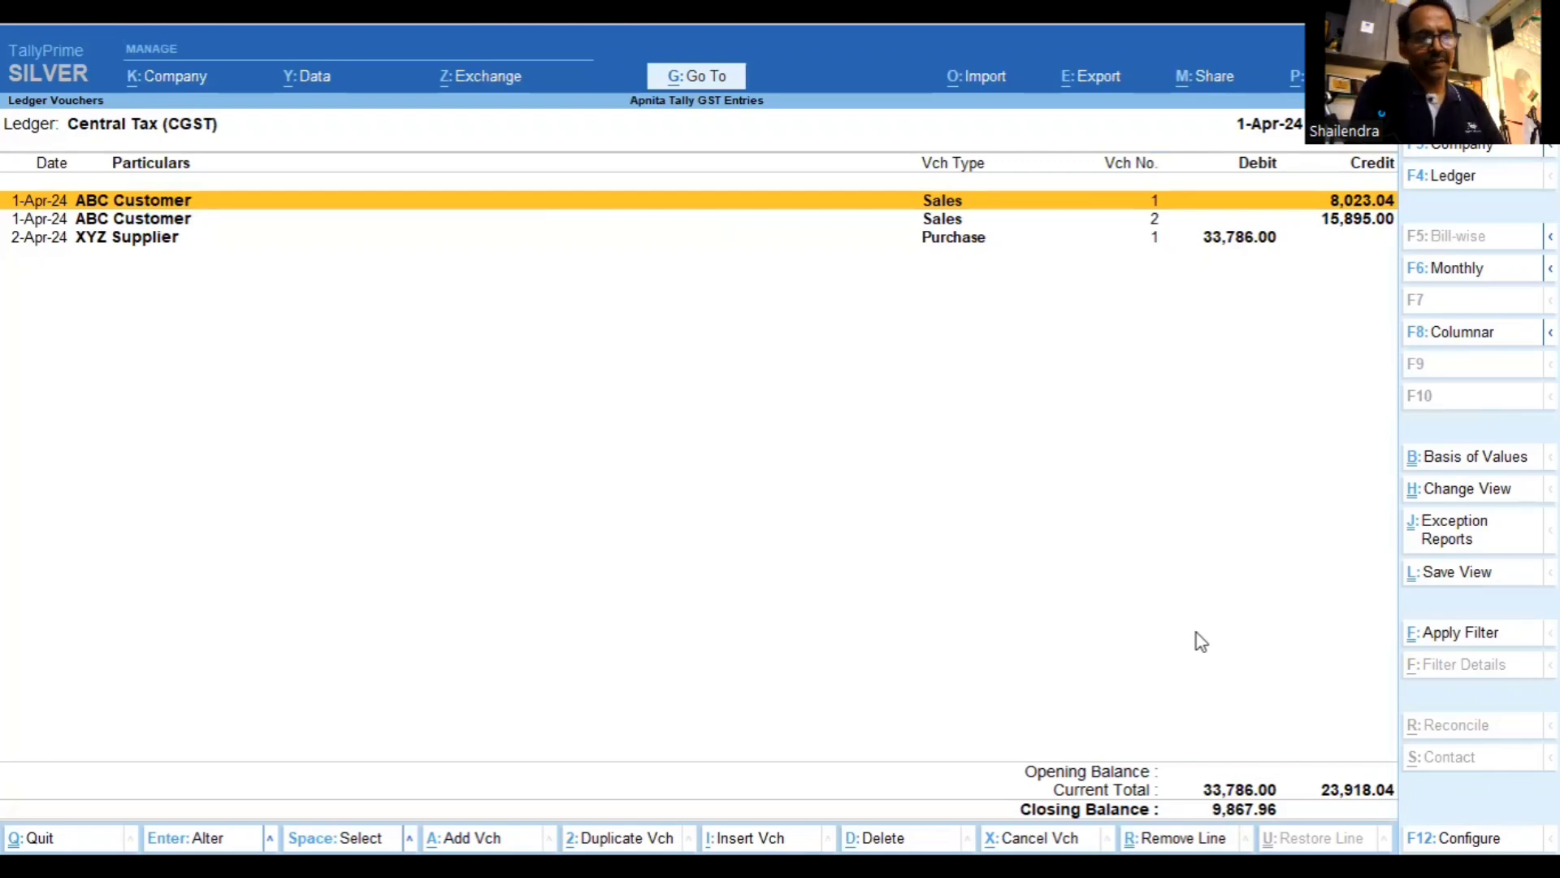
Check the State Tax (SGST) ledger at 9,867.96 and Integrated Tax (IGST) at 54,000.00
key("Escape")
key("Down")
key("Down")
key("Down")
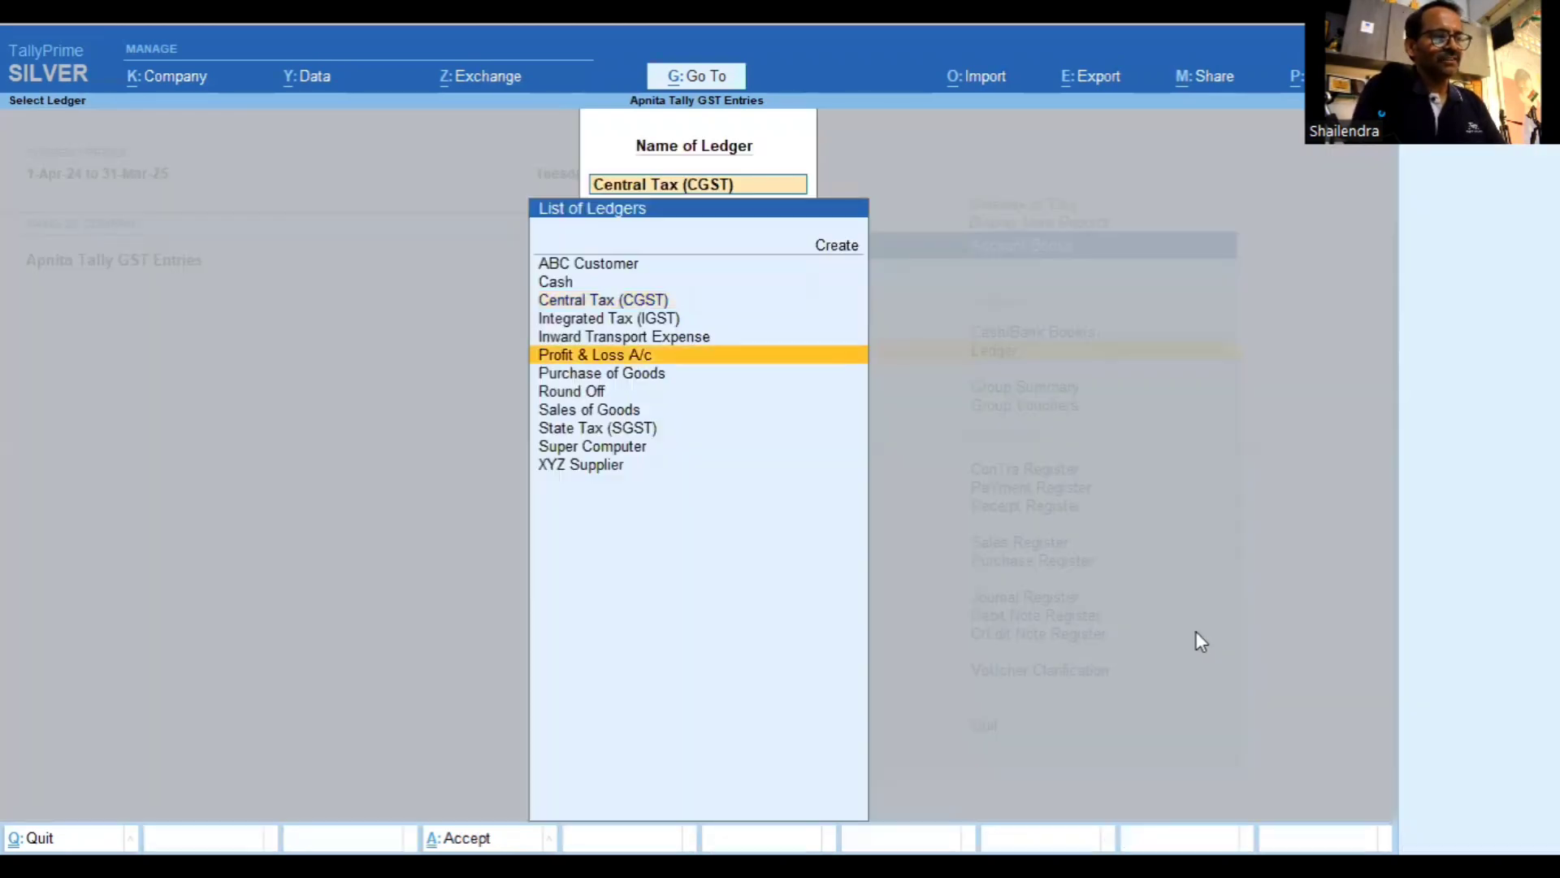
key("Down")
key("Down")
key("Down")
key("Down")
key("Return")
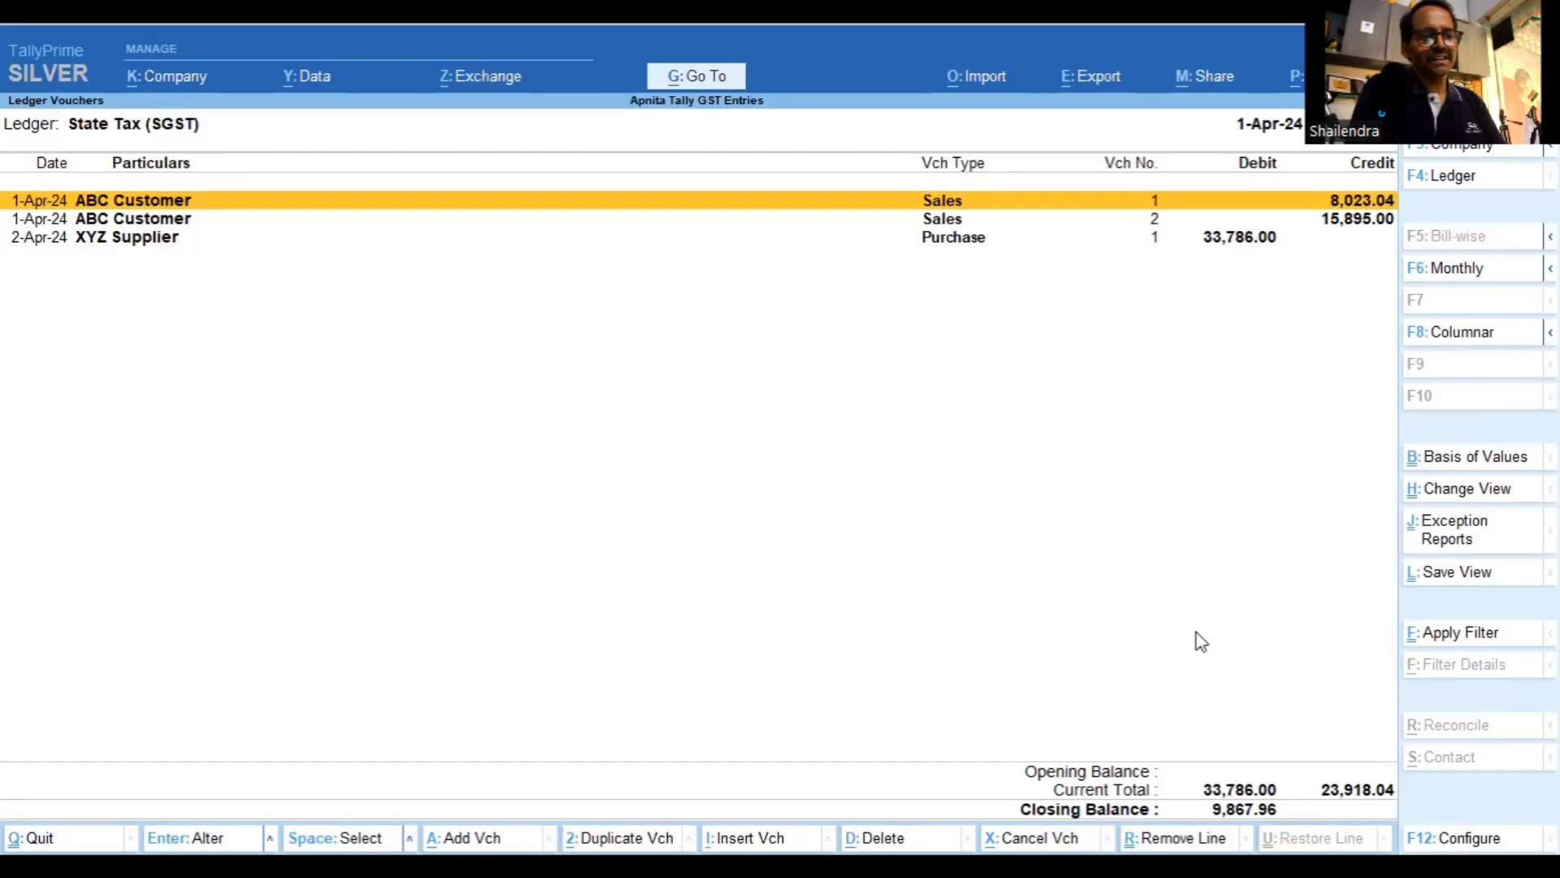
key("Escape")
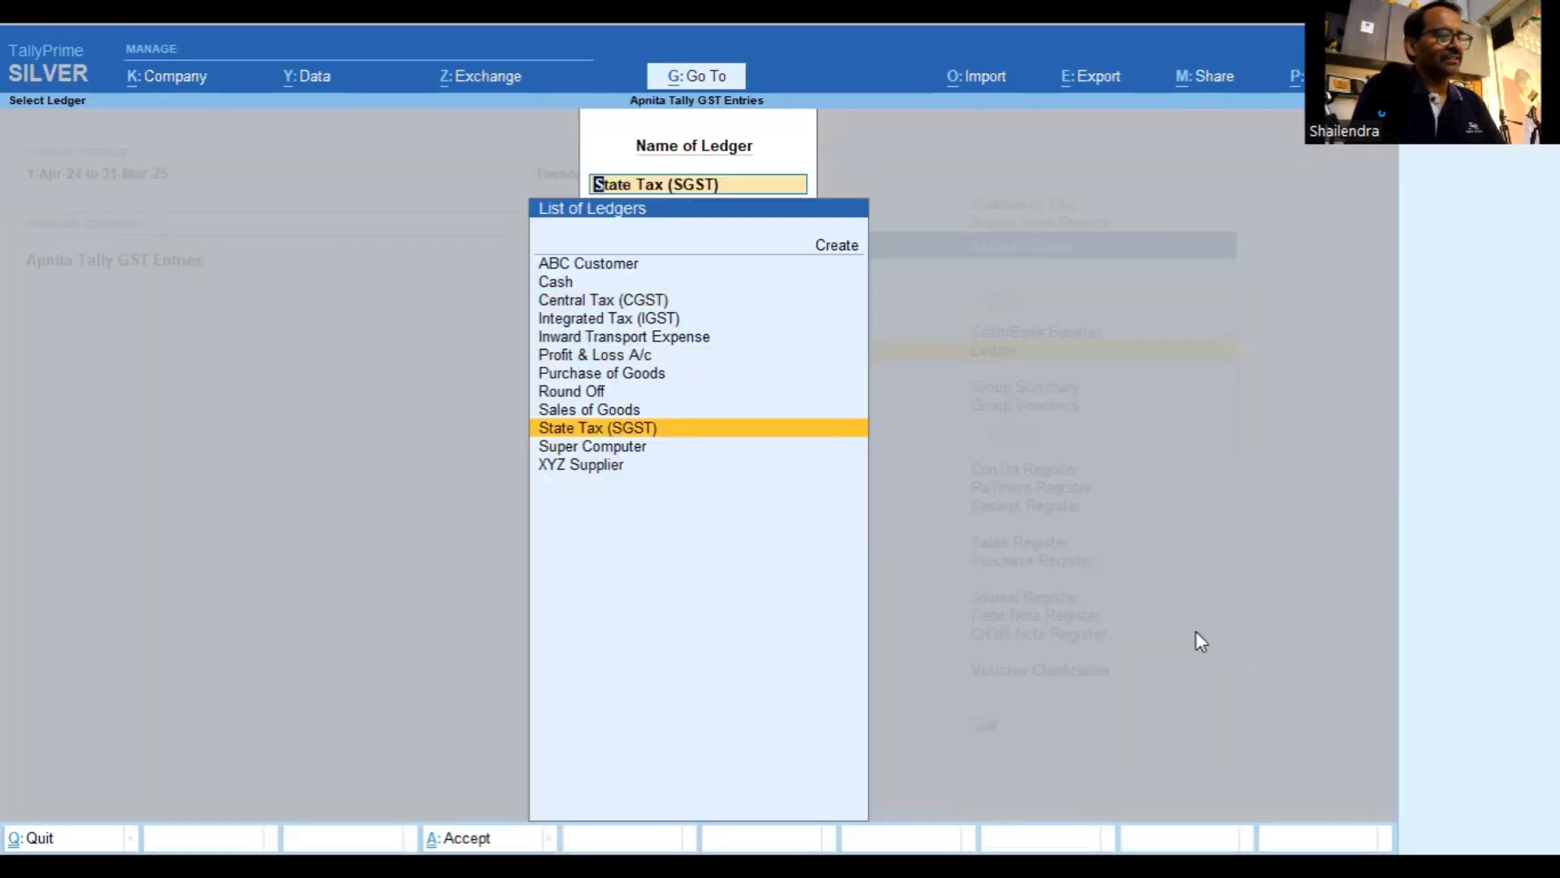
key("Up")
key("Up")
key("Up")
key("Up")
key("Up")
key("Up")
key("Return")
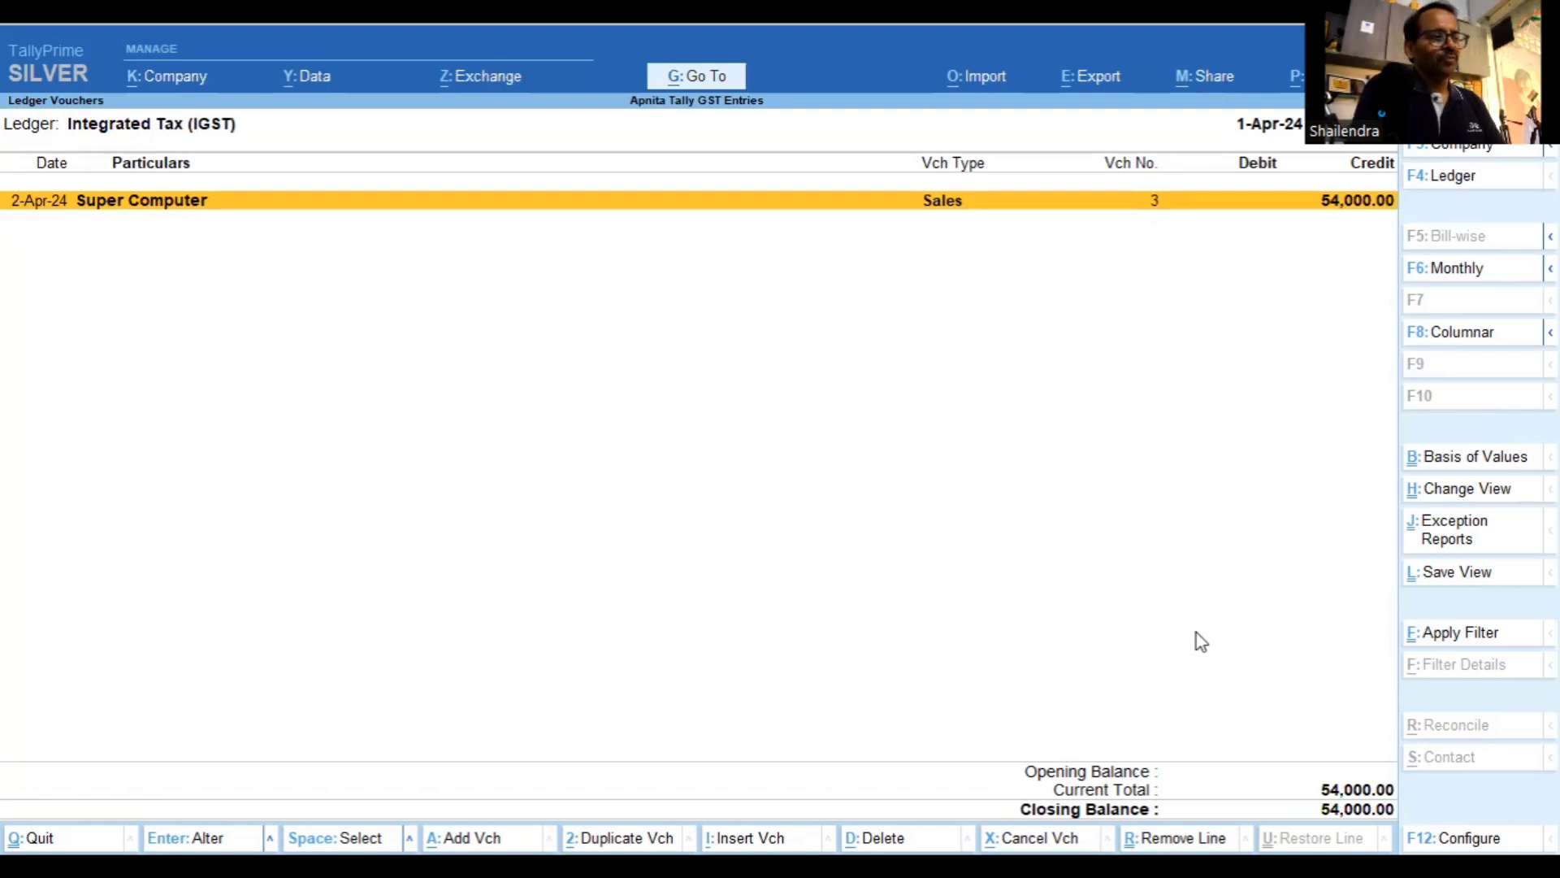
key("Escape")
key("Escape")
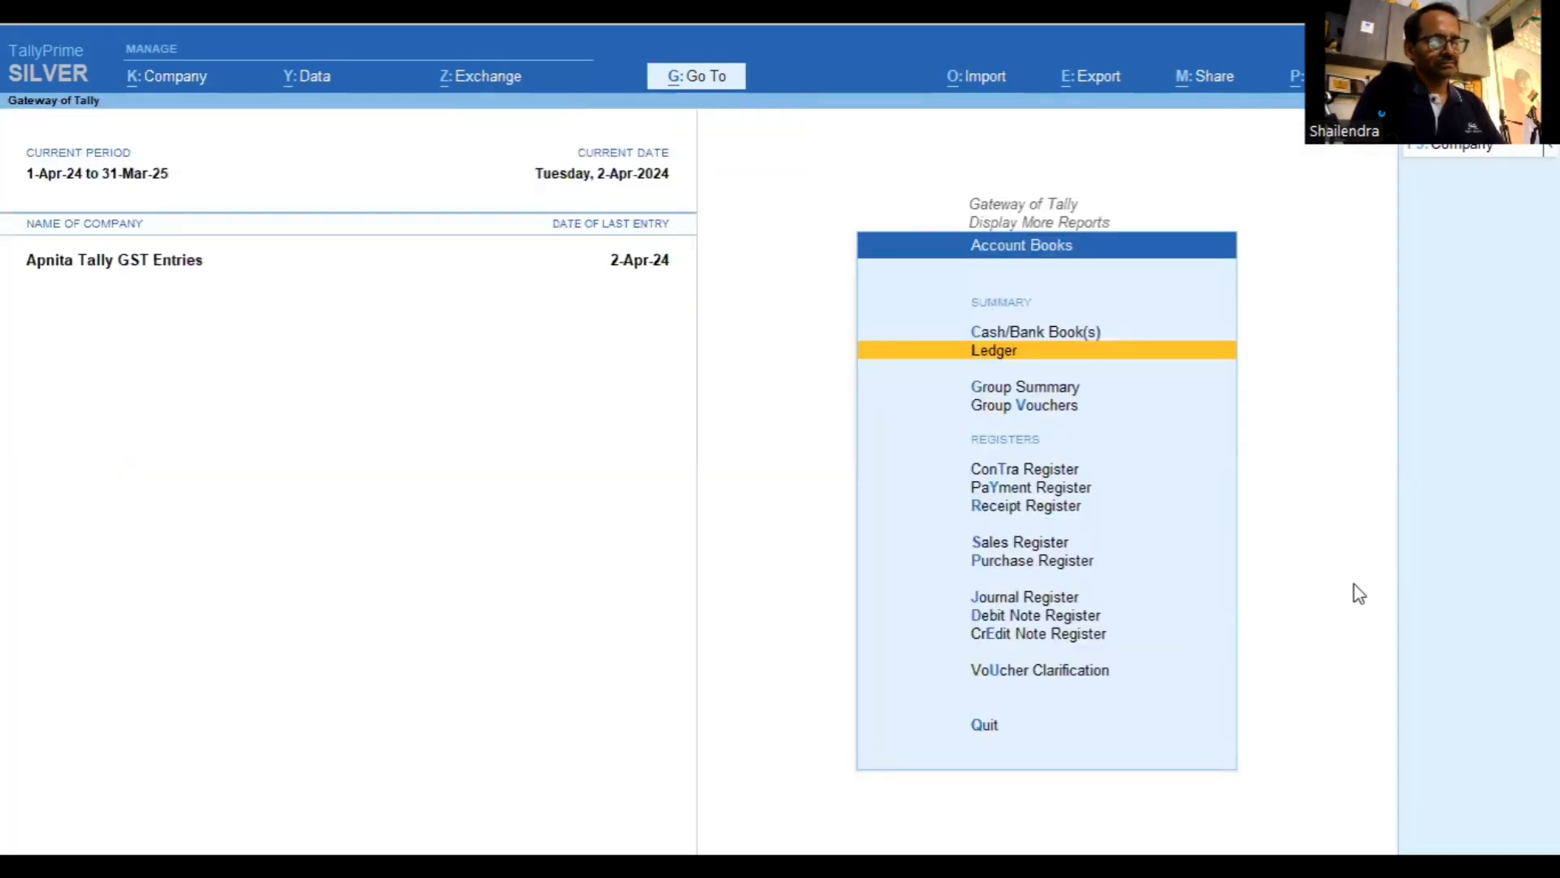
Go to Statutory Reports and open GSTR-1: 3 B2B invoices, taxable 5,04,453.93, tax 1,01,836.08
key("Down")
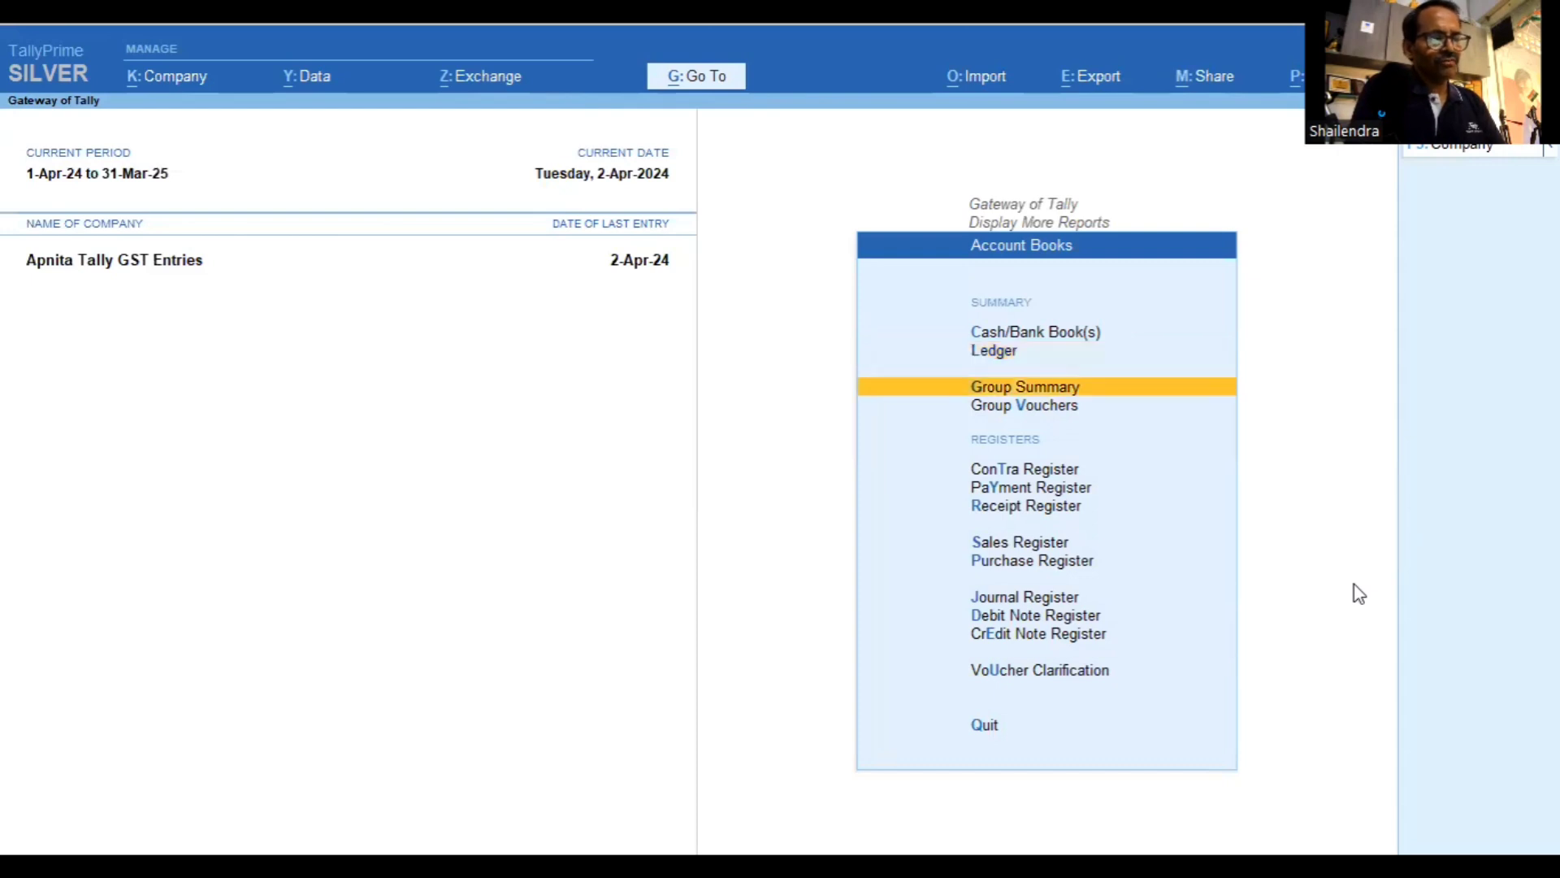
key("Down")
key("Down")
key("Down")
key("Down")
key("Up")
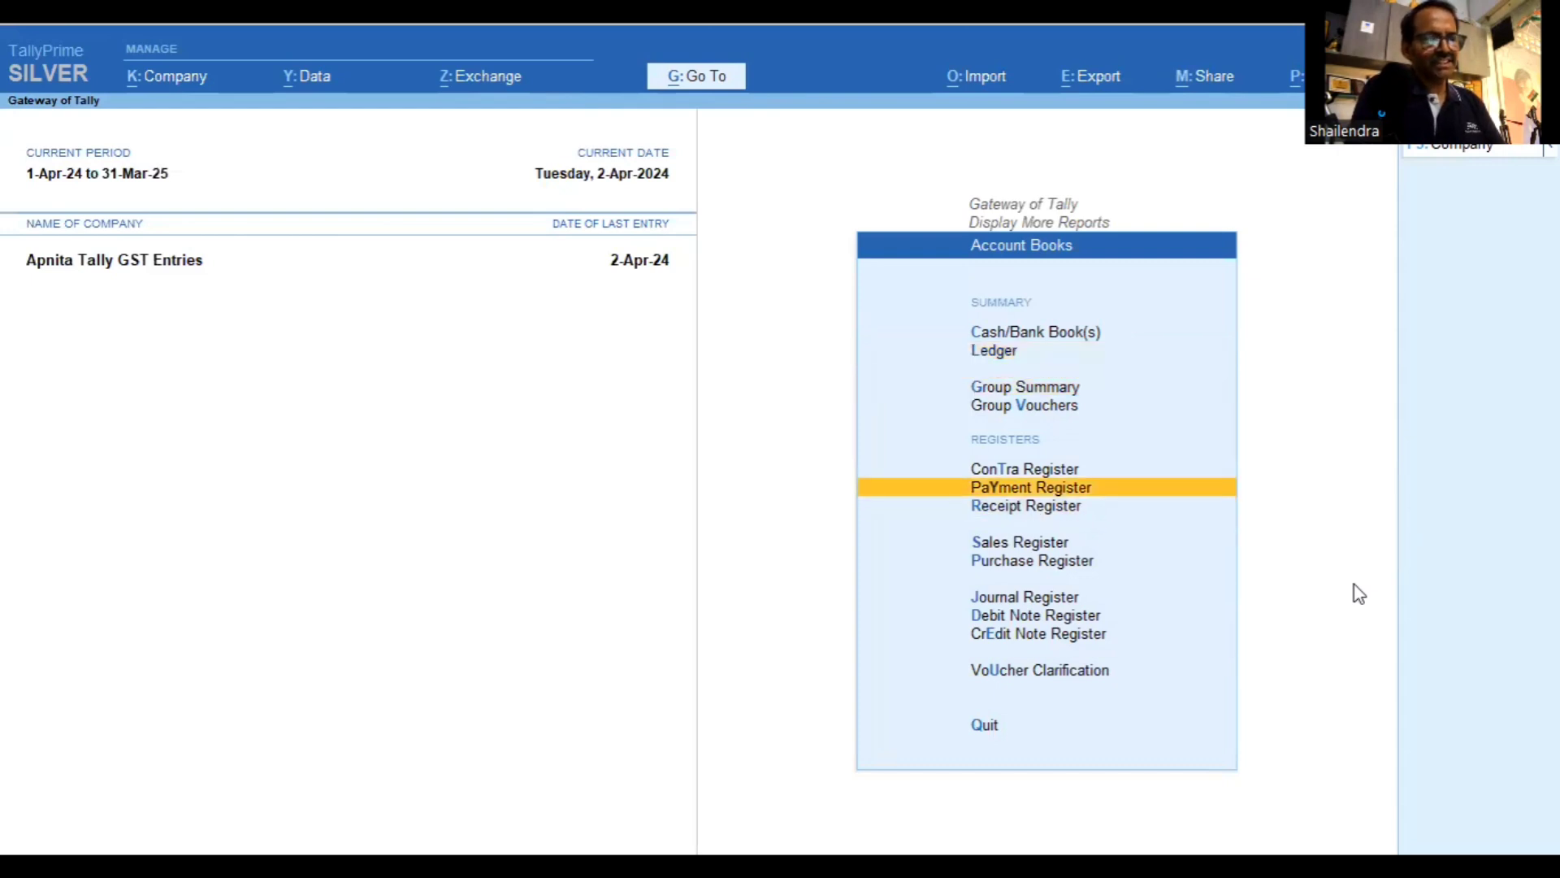
key("Up")
key("Up")
key("Escape")
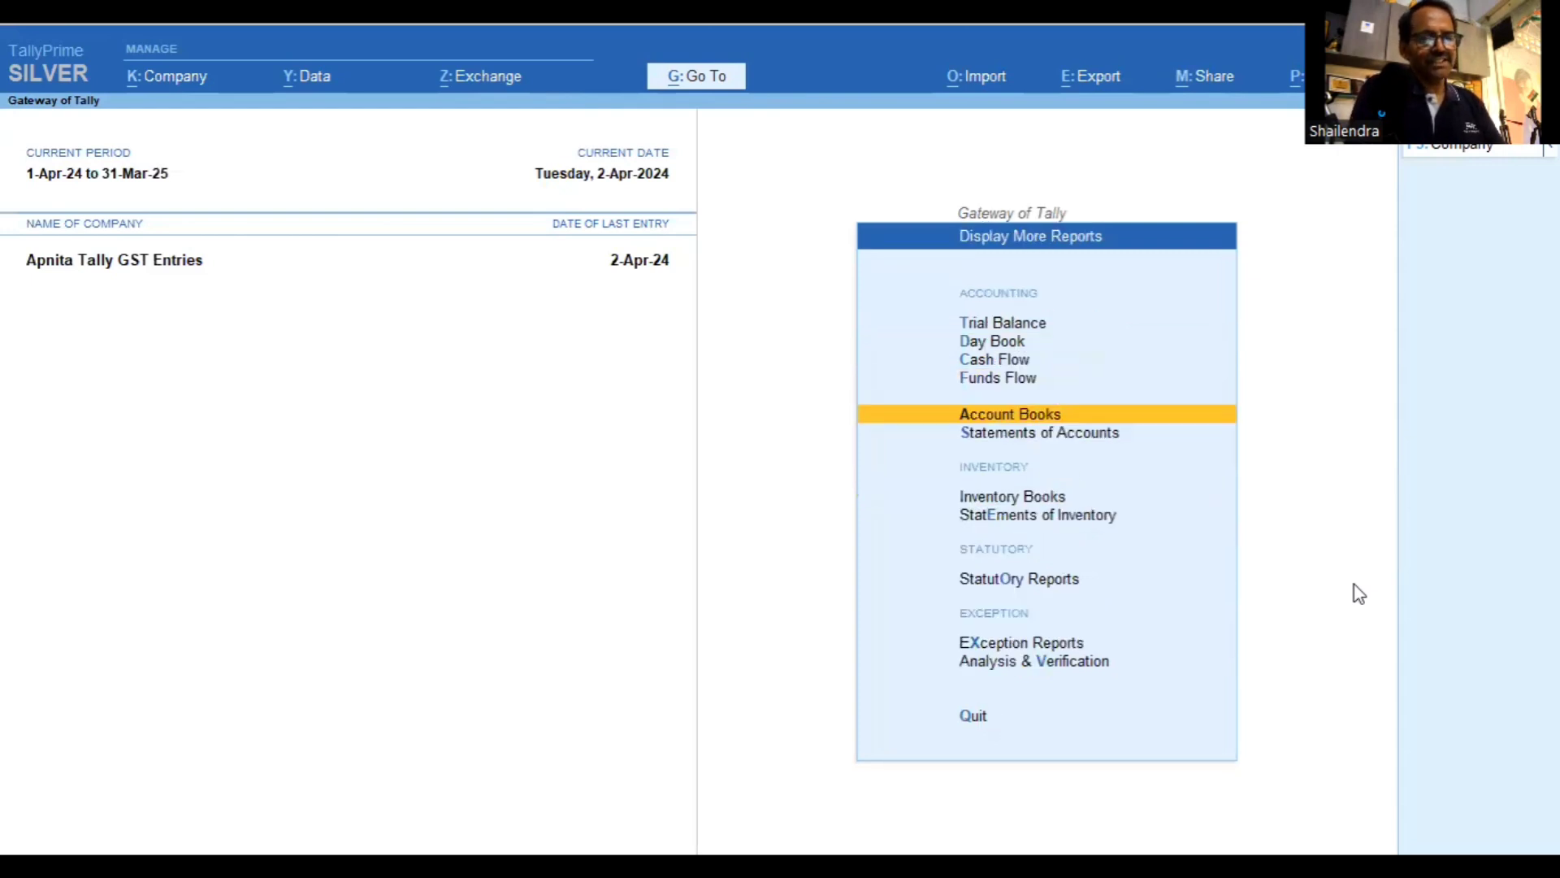
key("Escape")
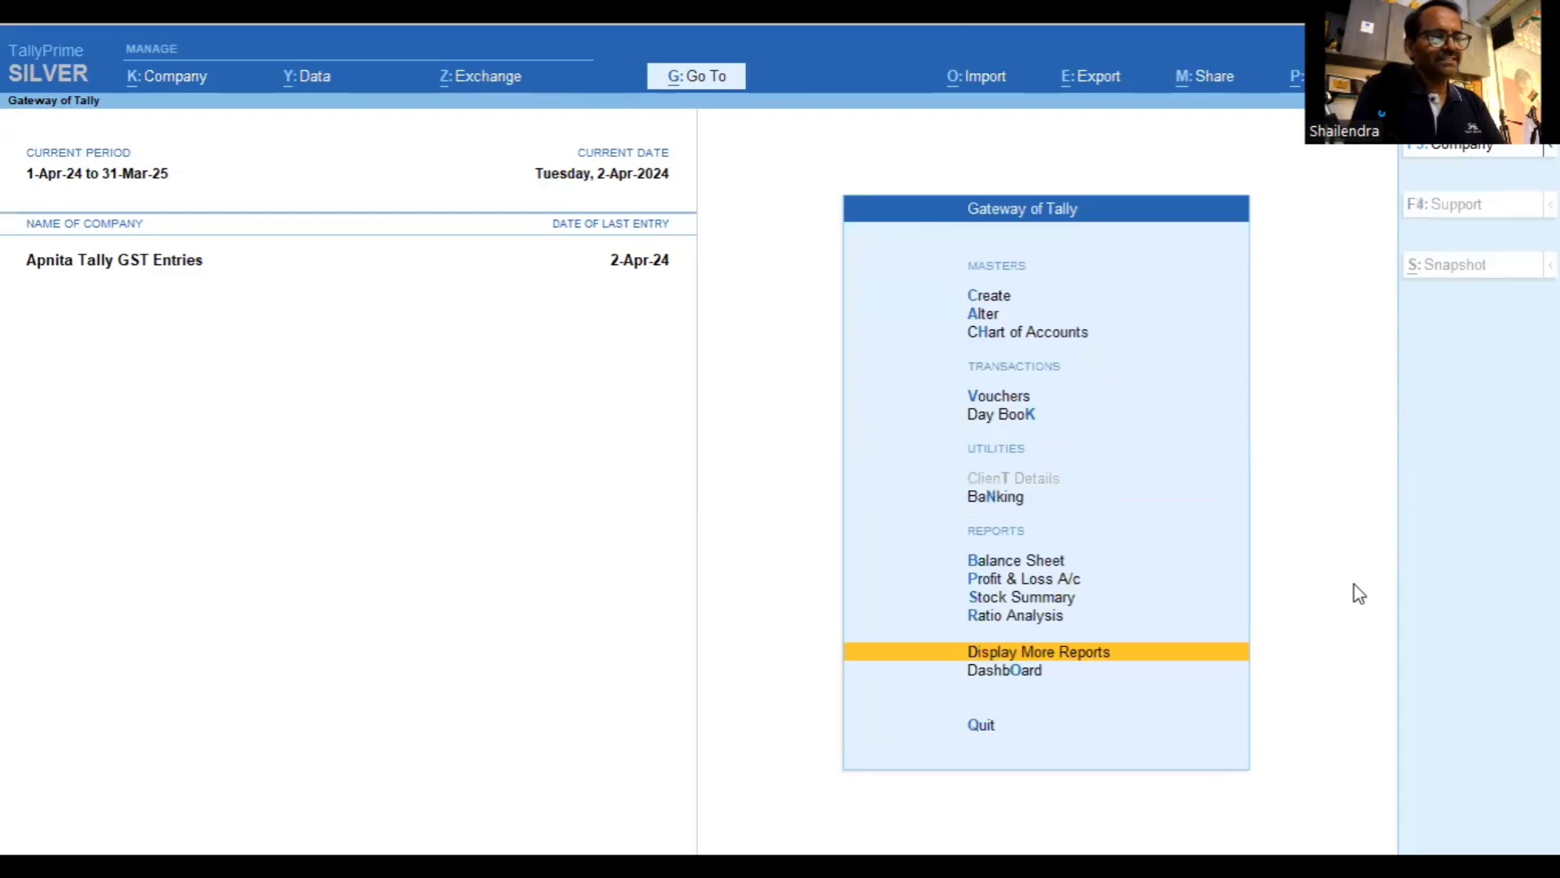
key("Return")
key("Down")
key("Down")
key("Down")
key("Down")
key("Down")
key("Down")
key("Down")
key("Down")
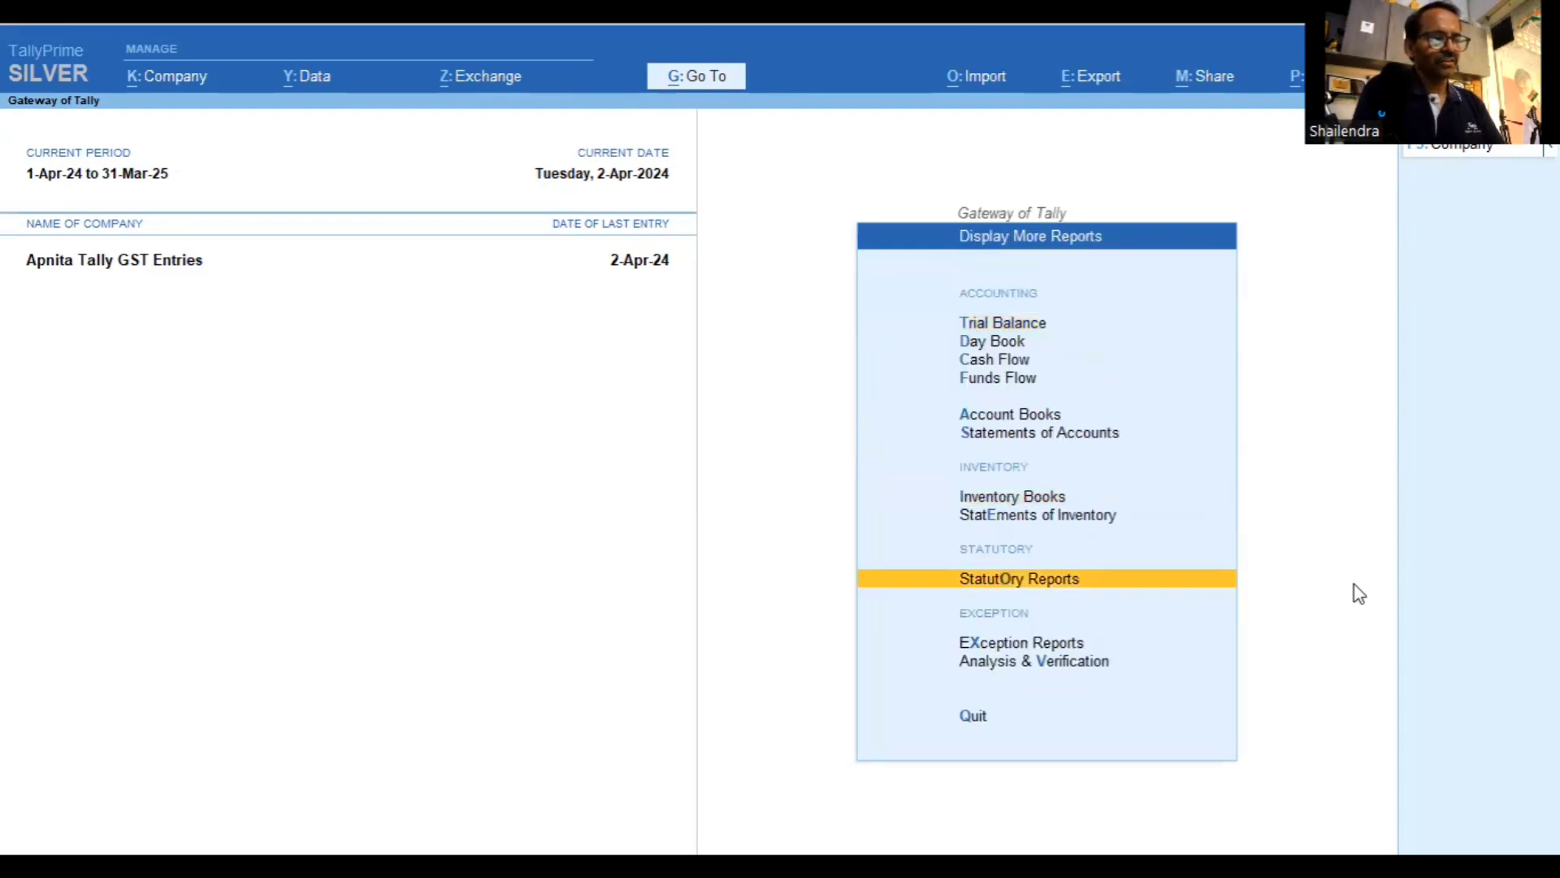
key("Return")
key("Return")
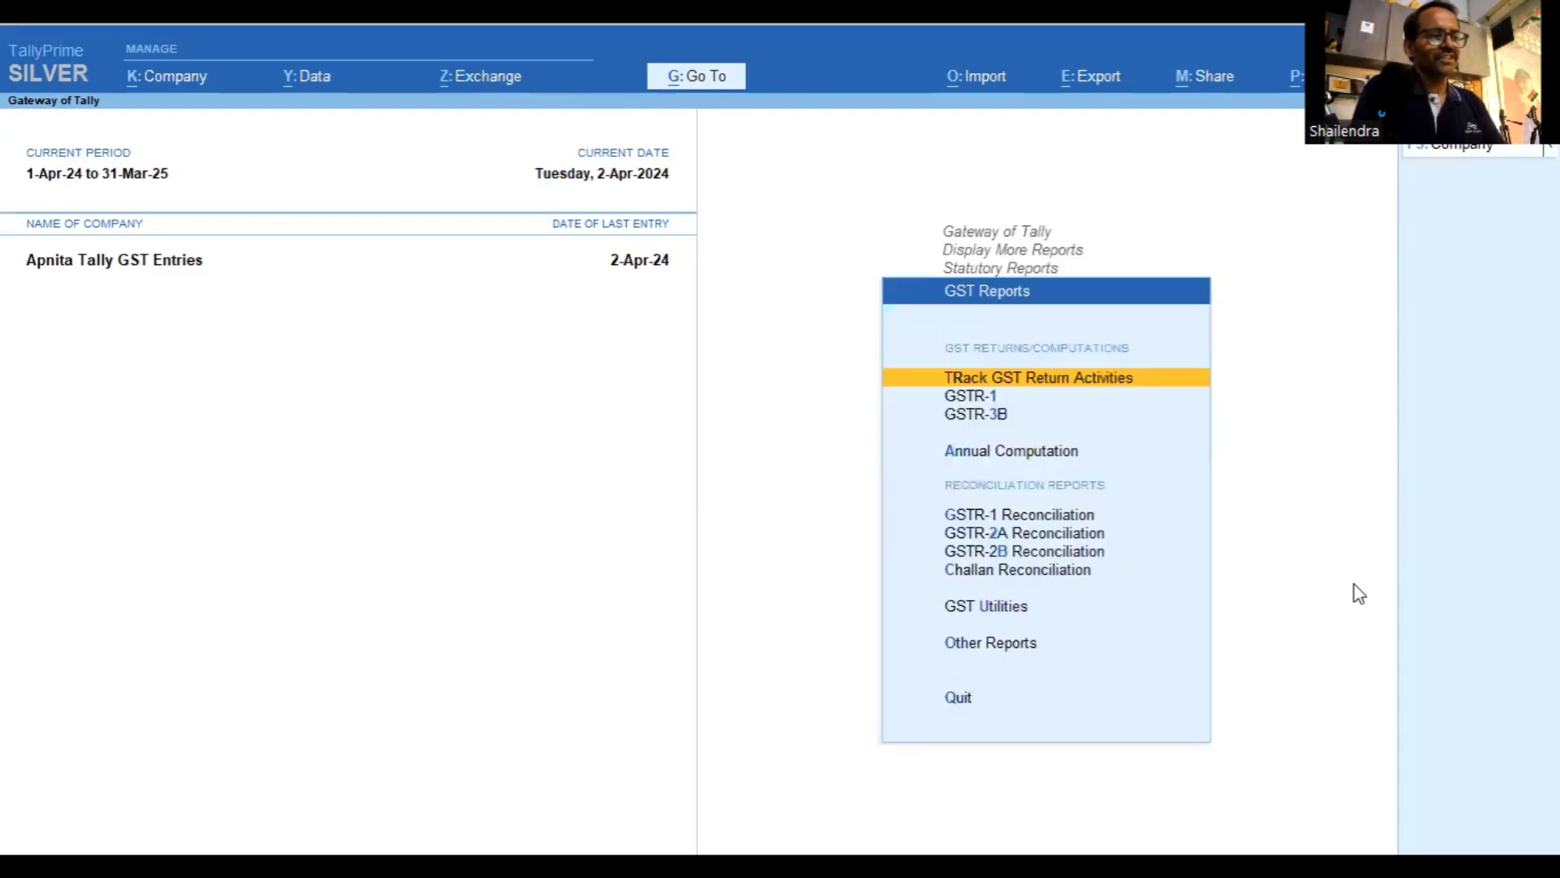
key("Down")
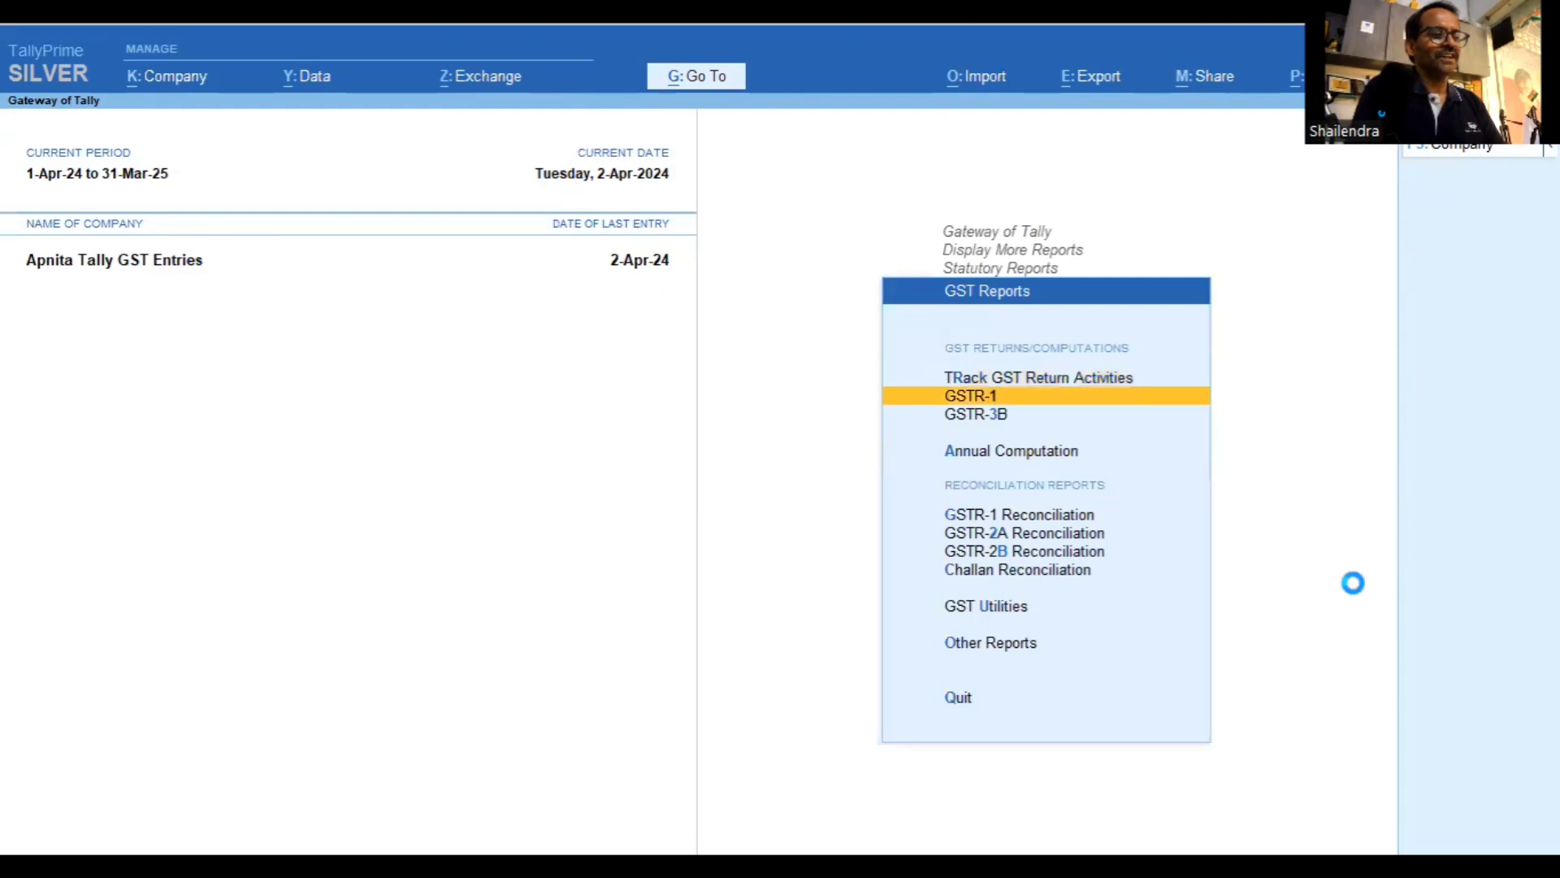
key("Return")
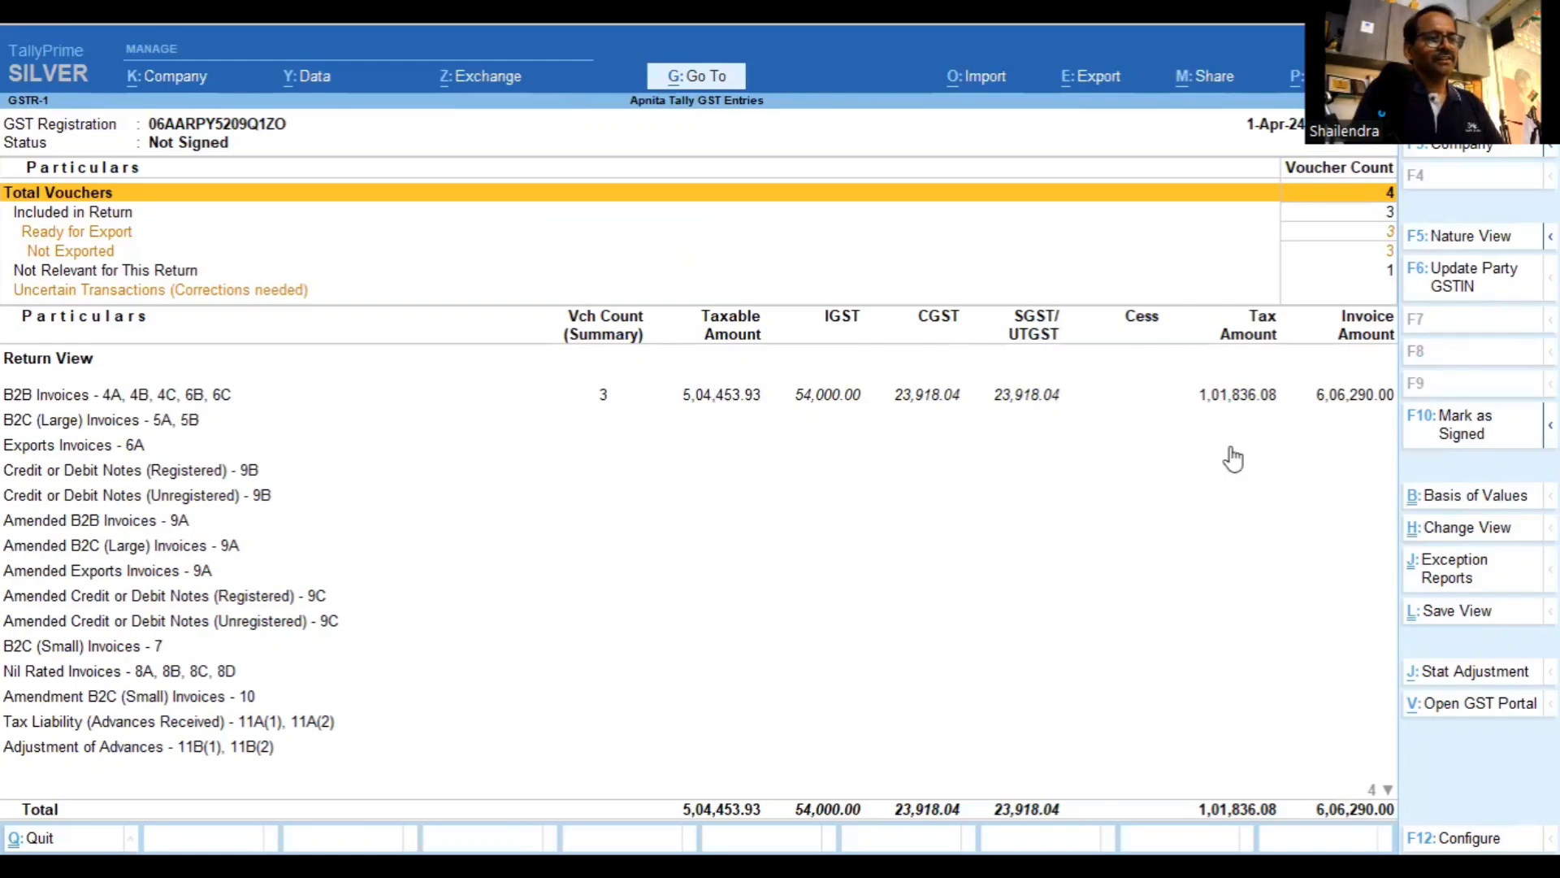
Show GSTR-1 in detailed Nature View: local 2,04,453.93 and interstate 3,00,000.00 taxable
left_click(1461, 241)
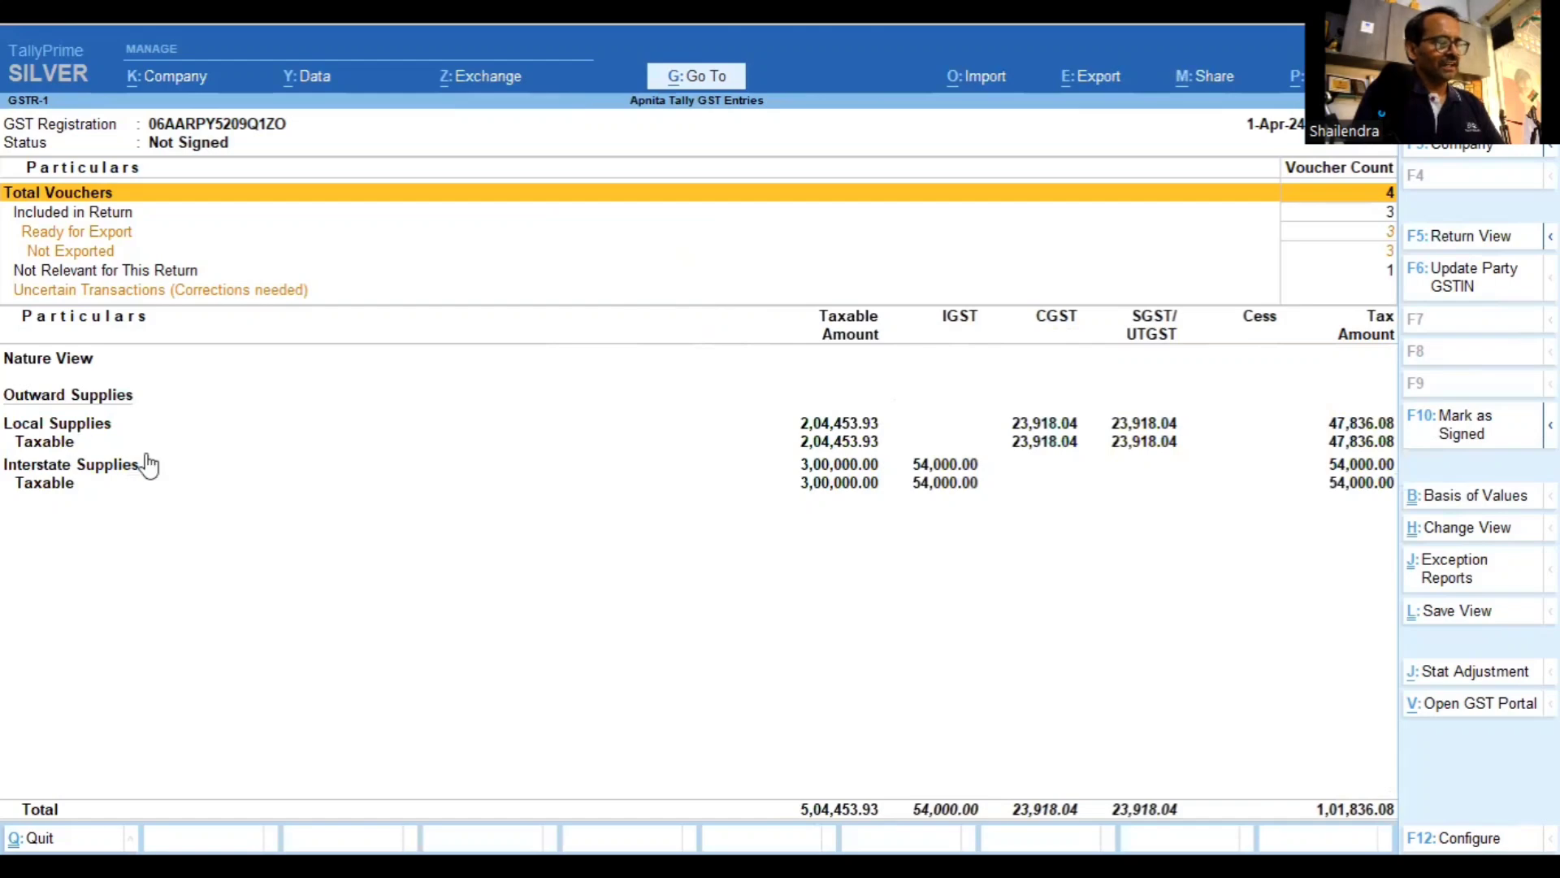
key("alt+F5")
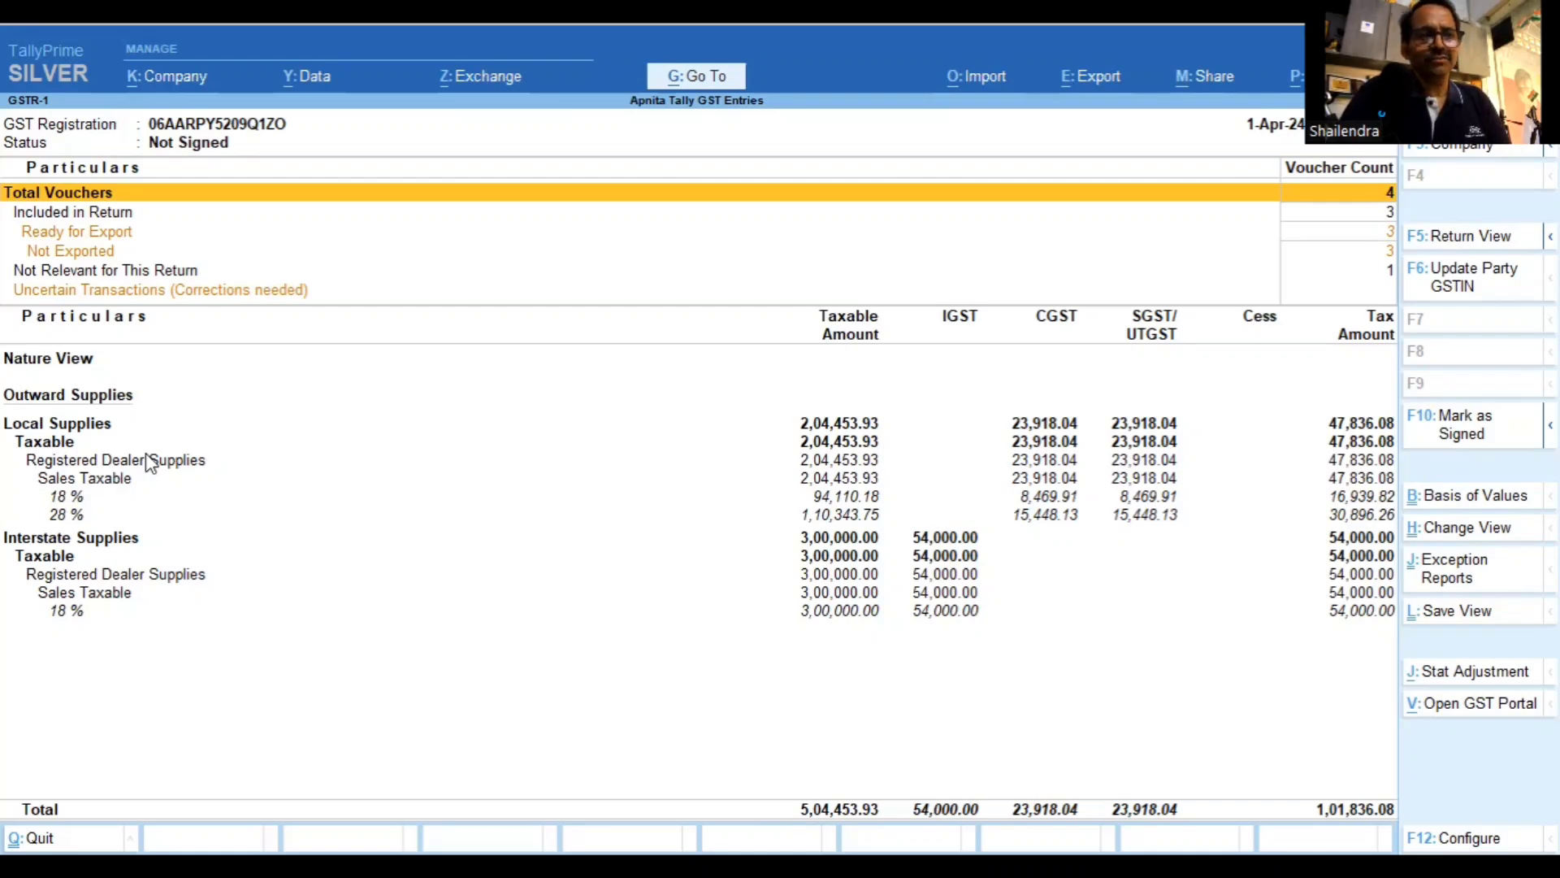
Close GSTR-1, open the Day Book and glance at the Super Computer sales voucher
key("Escape")
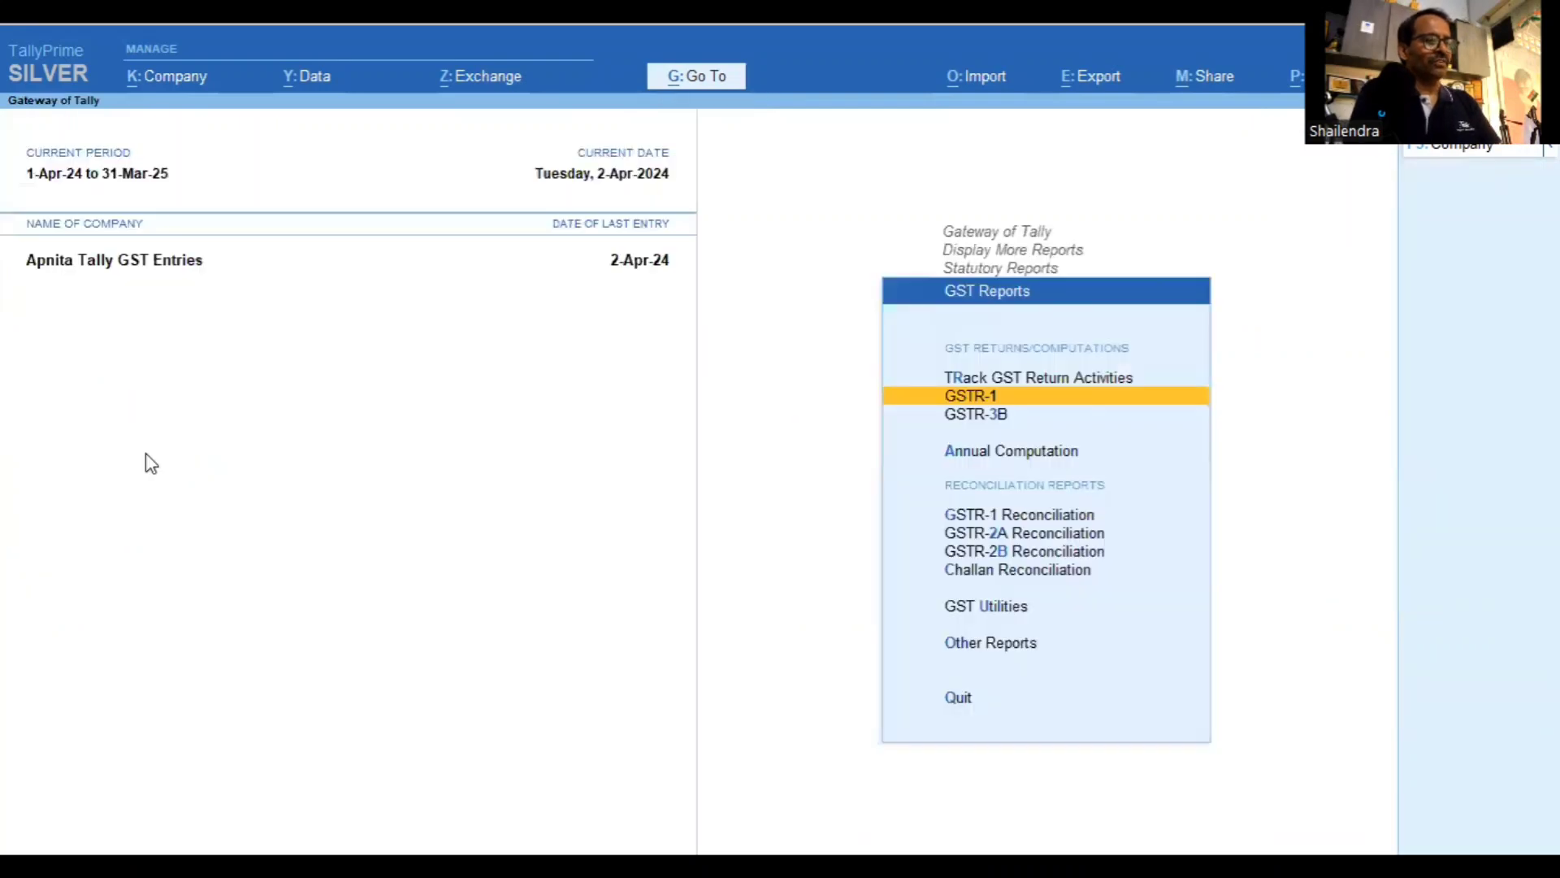
key("Escape")
key("Escape")
key("Escape")
key("Escape")
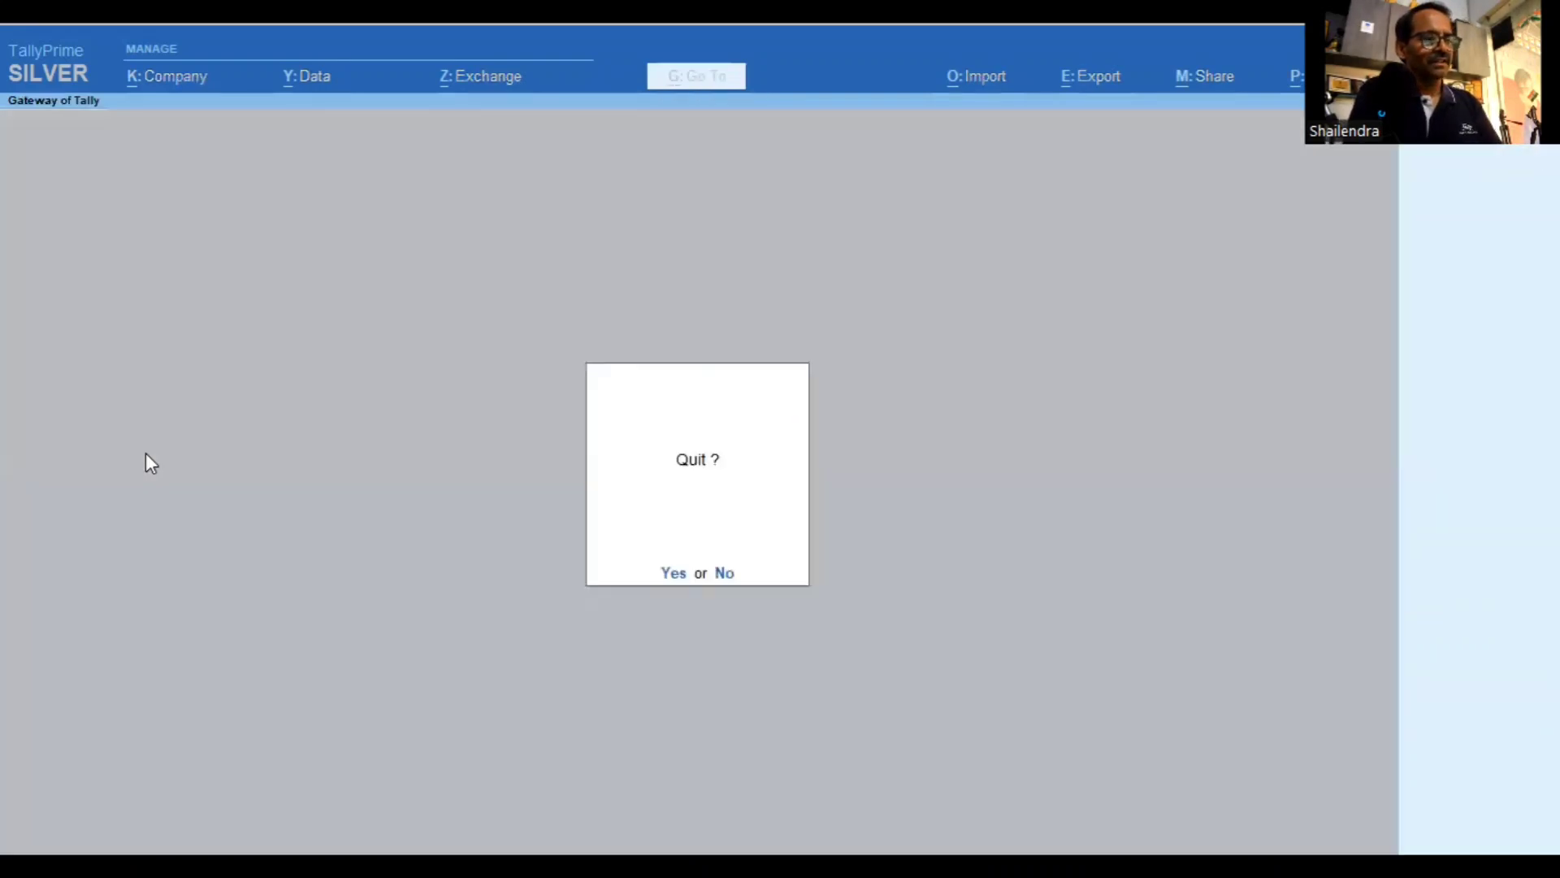
key("n")
key("d")
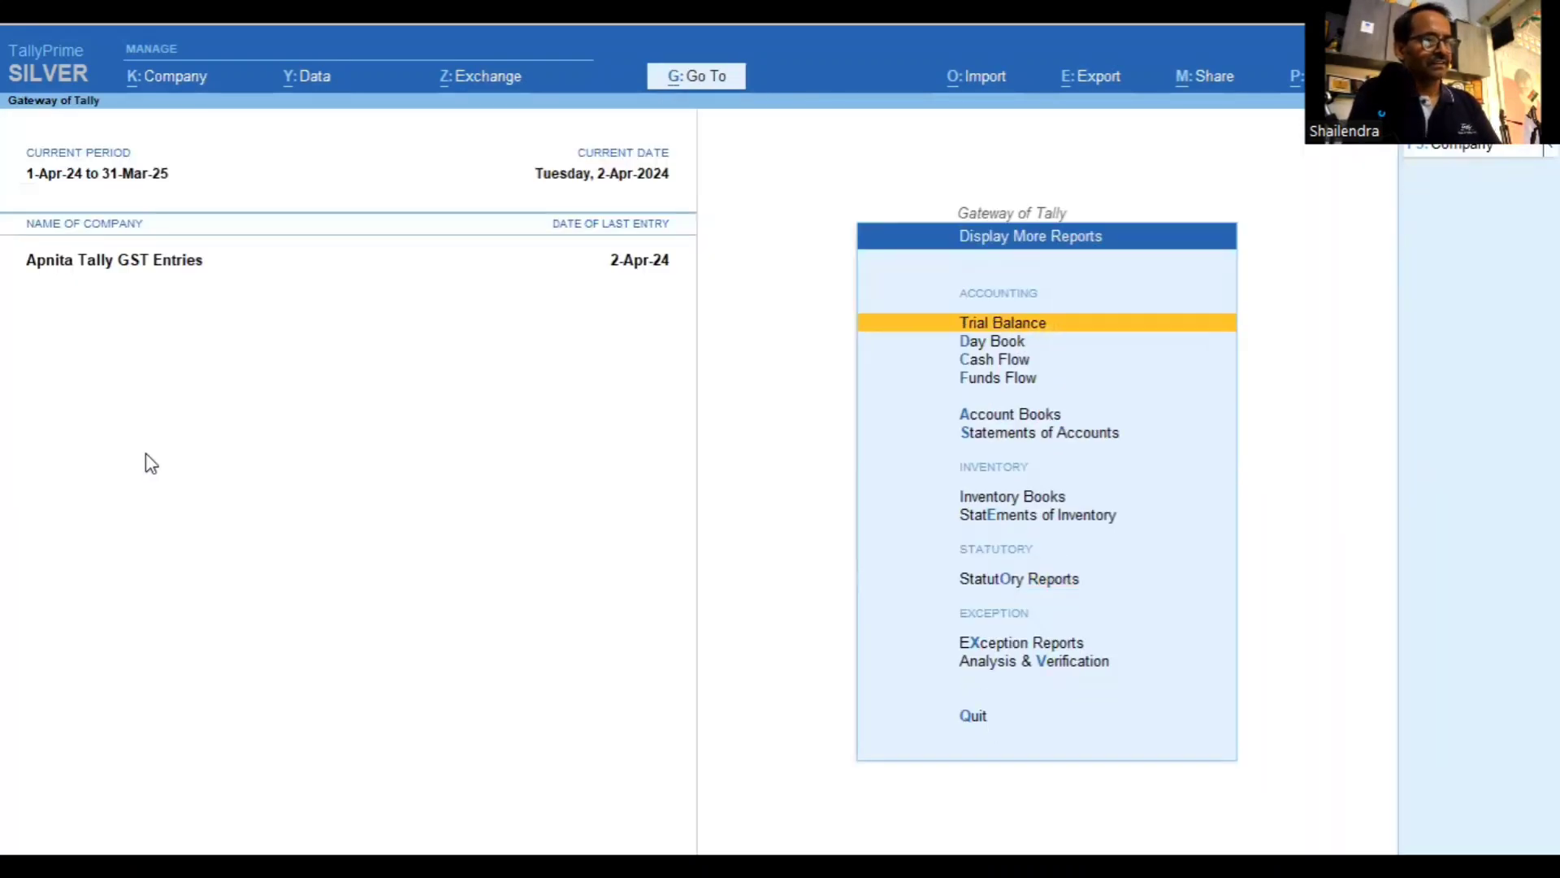
key("d")
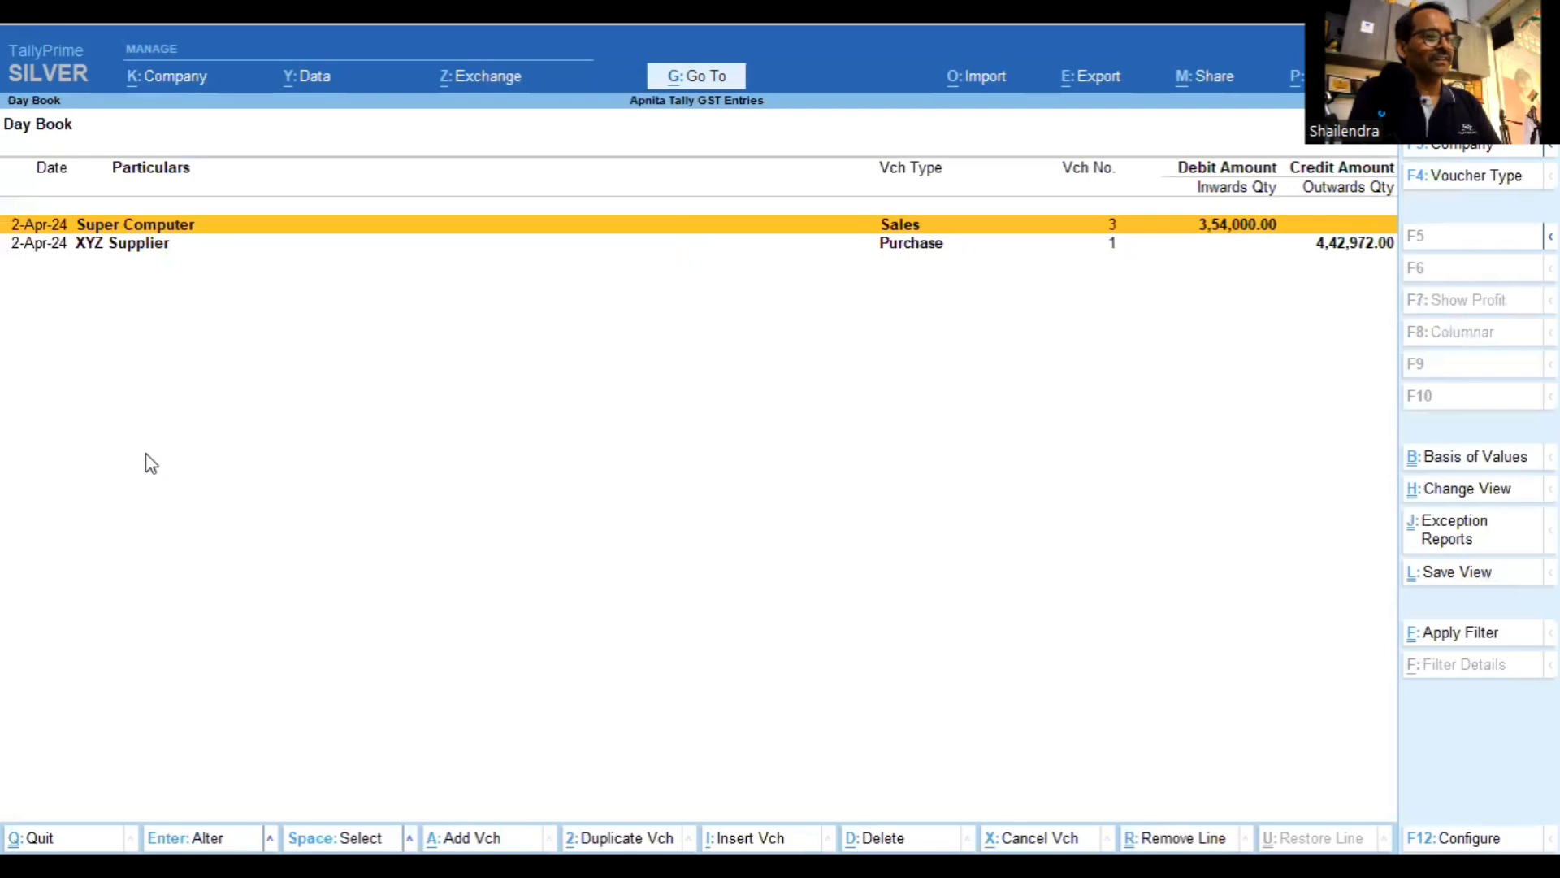
key("Return")
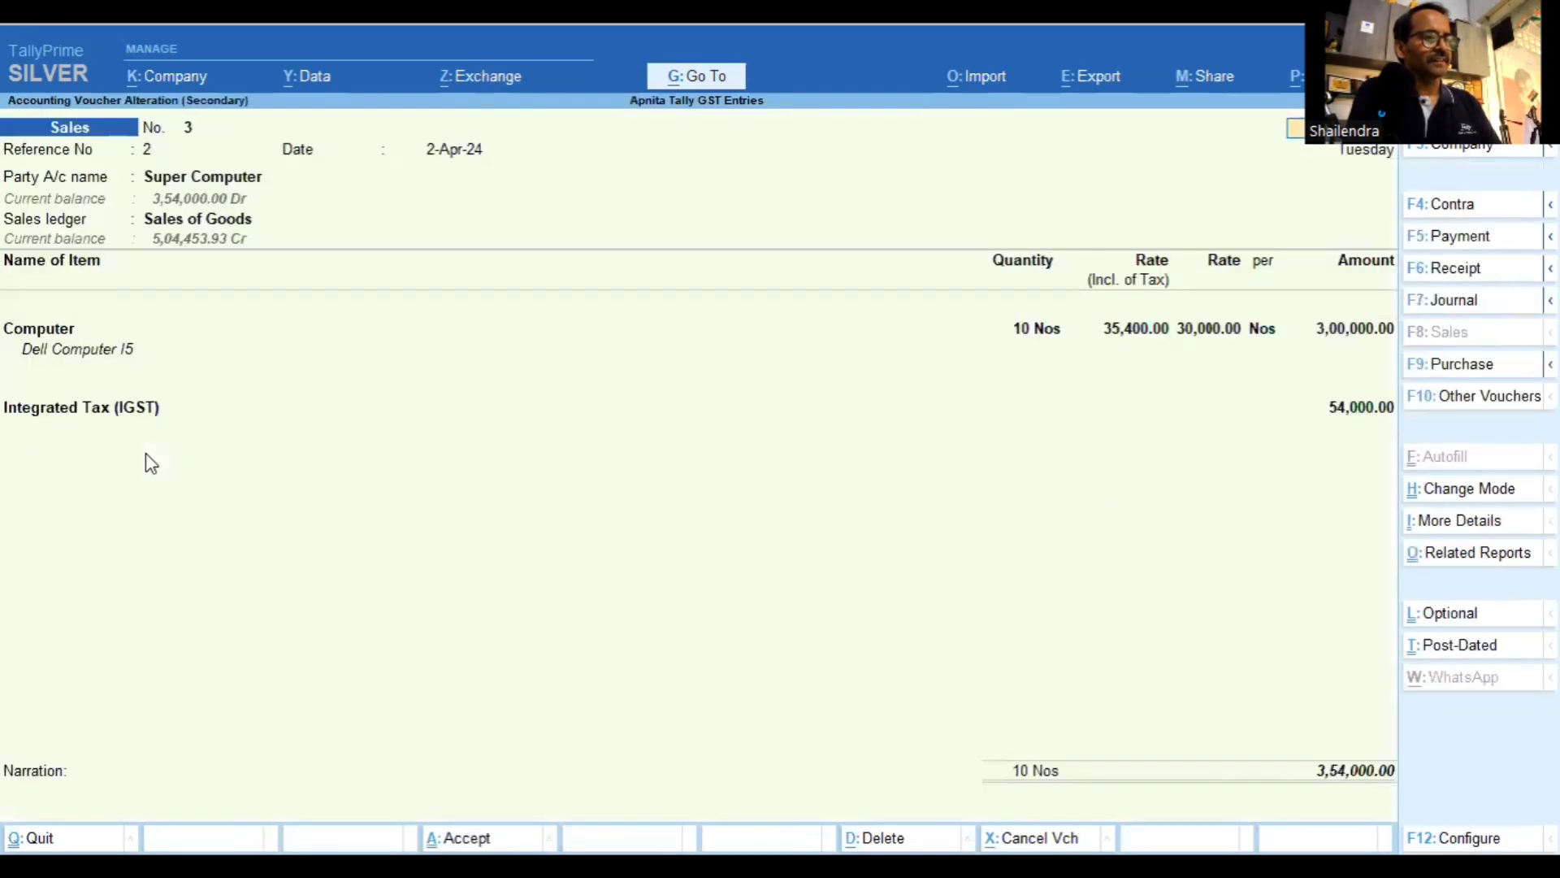
key("Escape")
Start the Day Book on 1-Apr-24 and open the ABC Customer sales voucher totalling 90,000.00
key("F2")
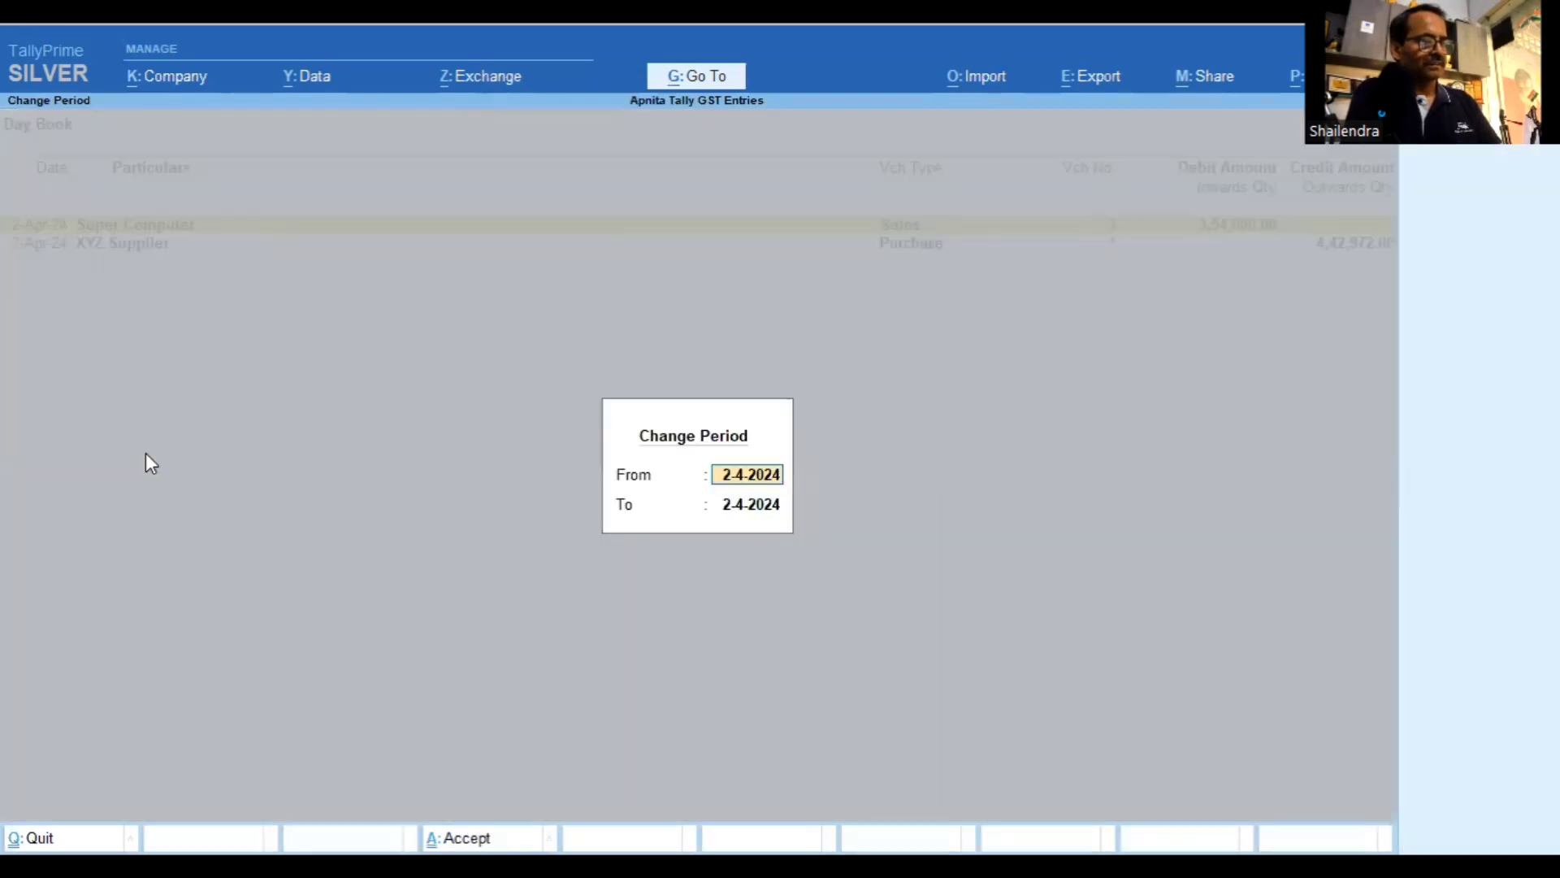
type("1-4")
key("Return")
key("Return")
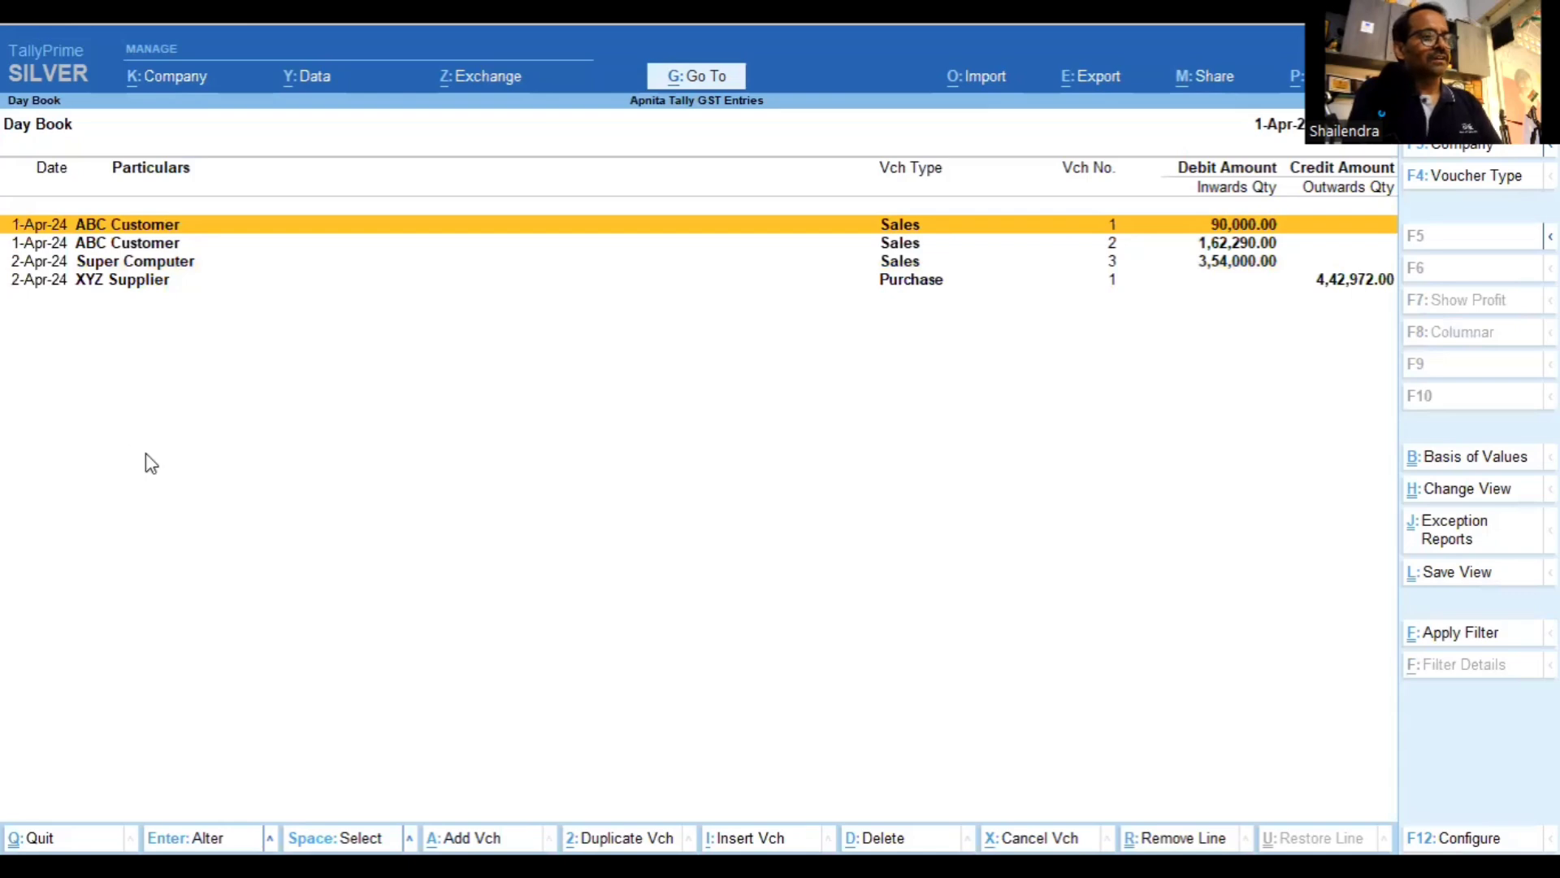
key("Return")
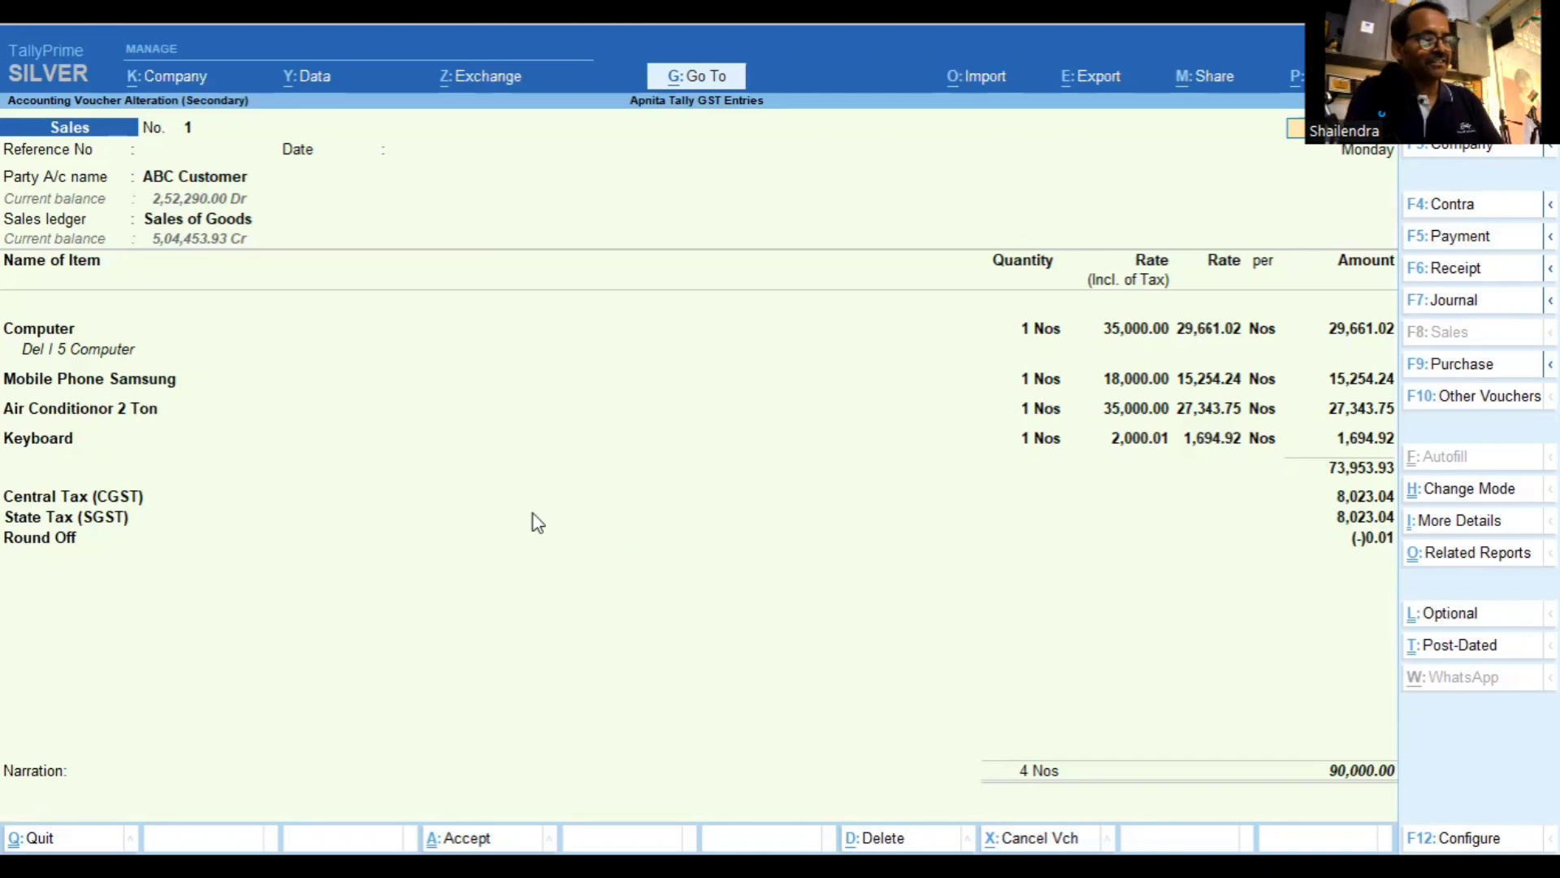
Leave the Day Book and open the GSTR-3B report via Statutory Reports > GST Reports
key("Escape")
key("Escape")
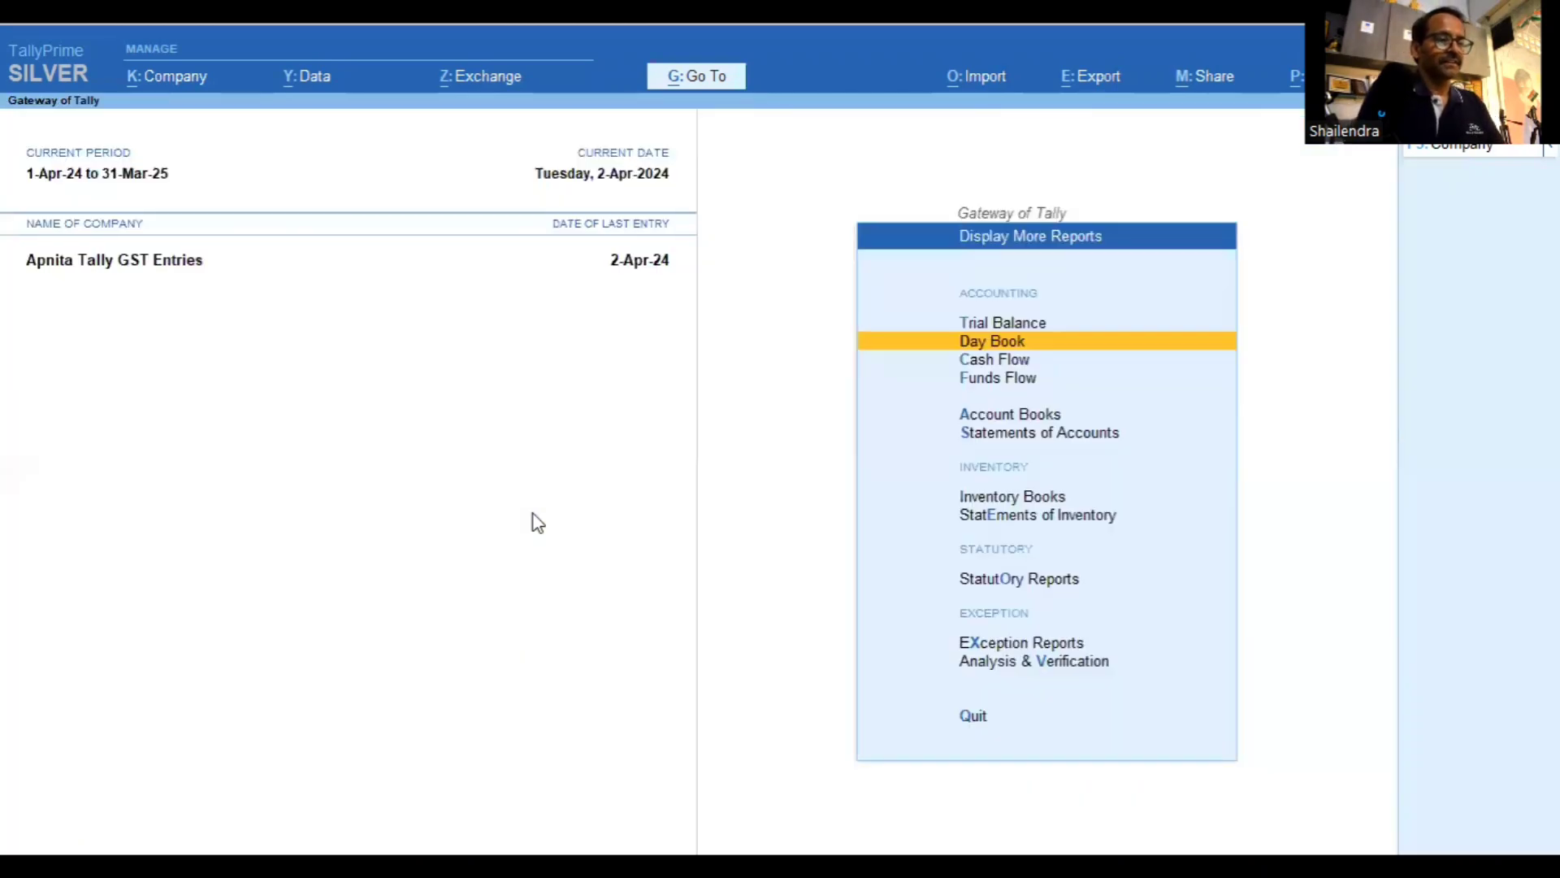
key("Escape")
key("Escape")
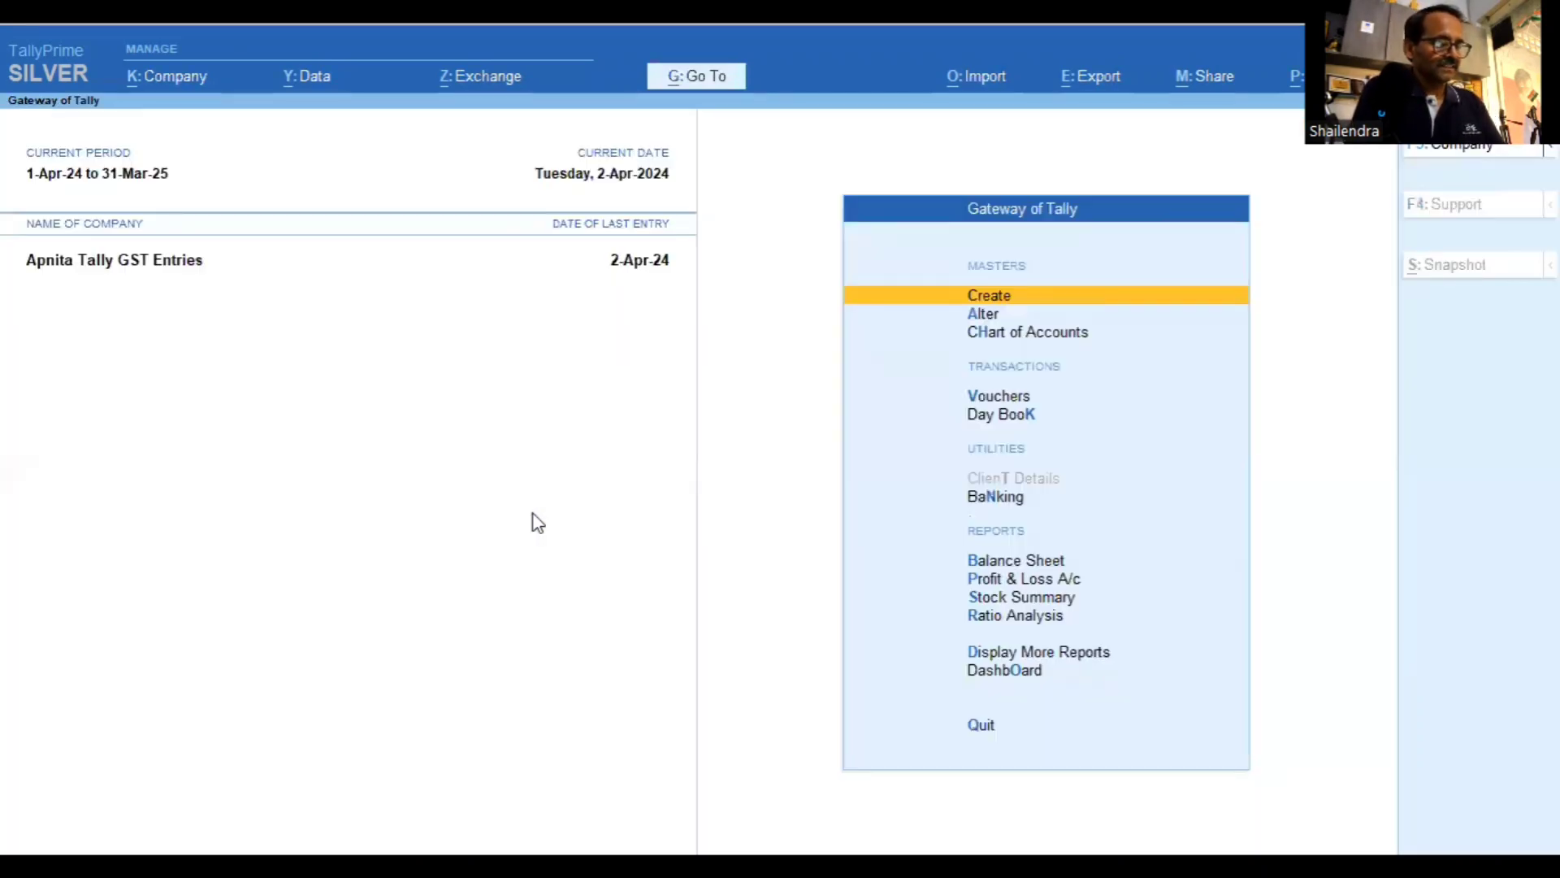
key("d")
key("Down")
key("Down")
key("Down")
key("Down")
key("Down")
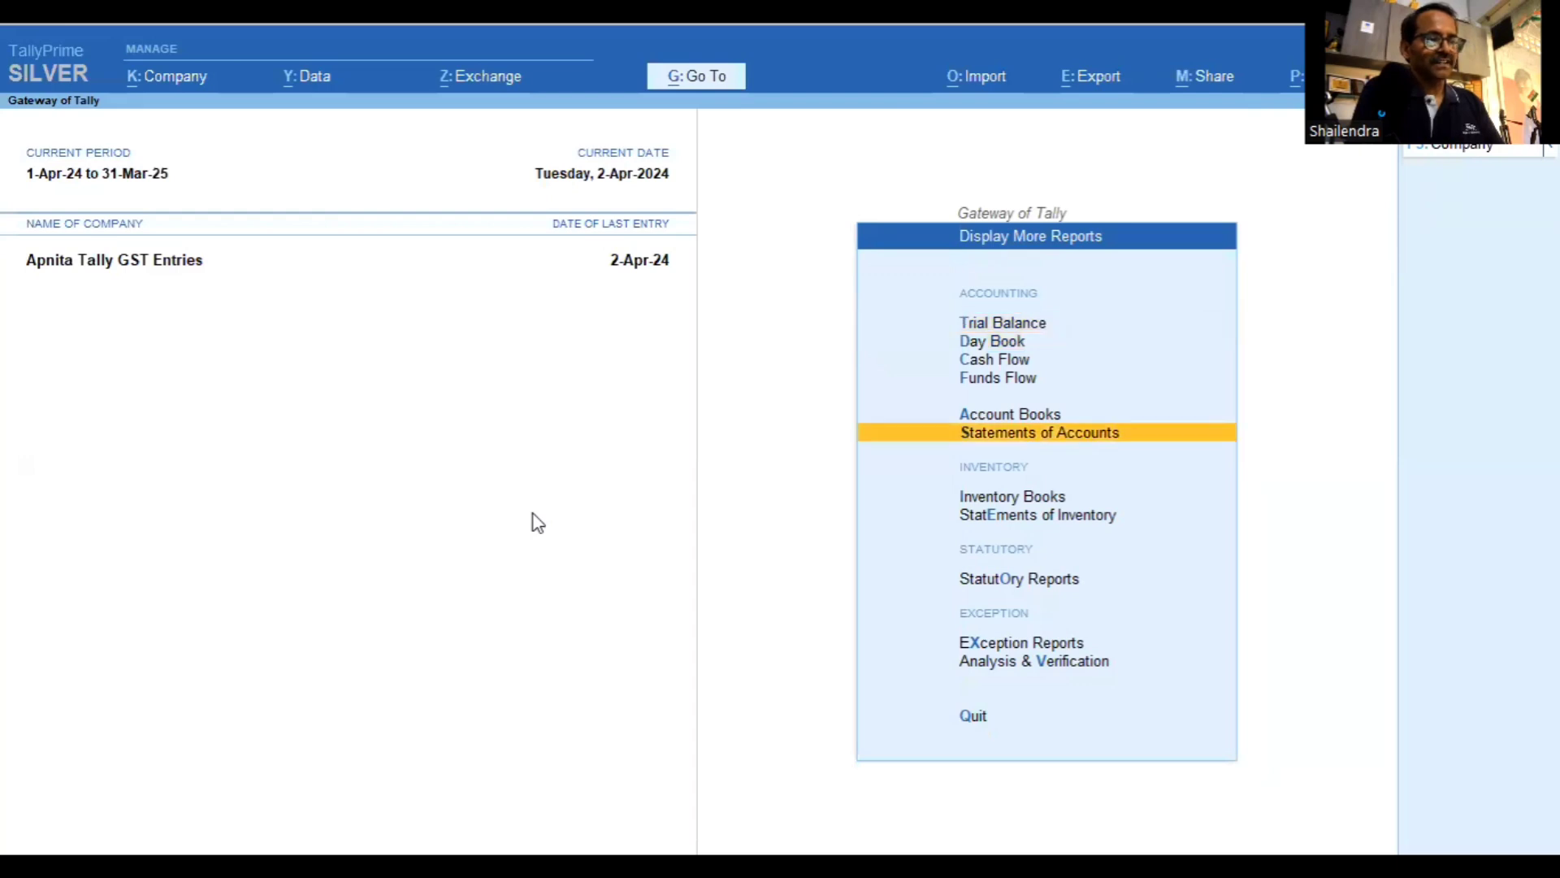
key("Down")
key("Down")
key("Down")
key("Down")
key("o")
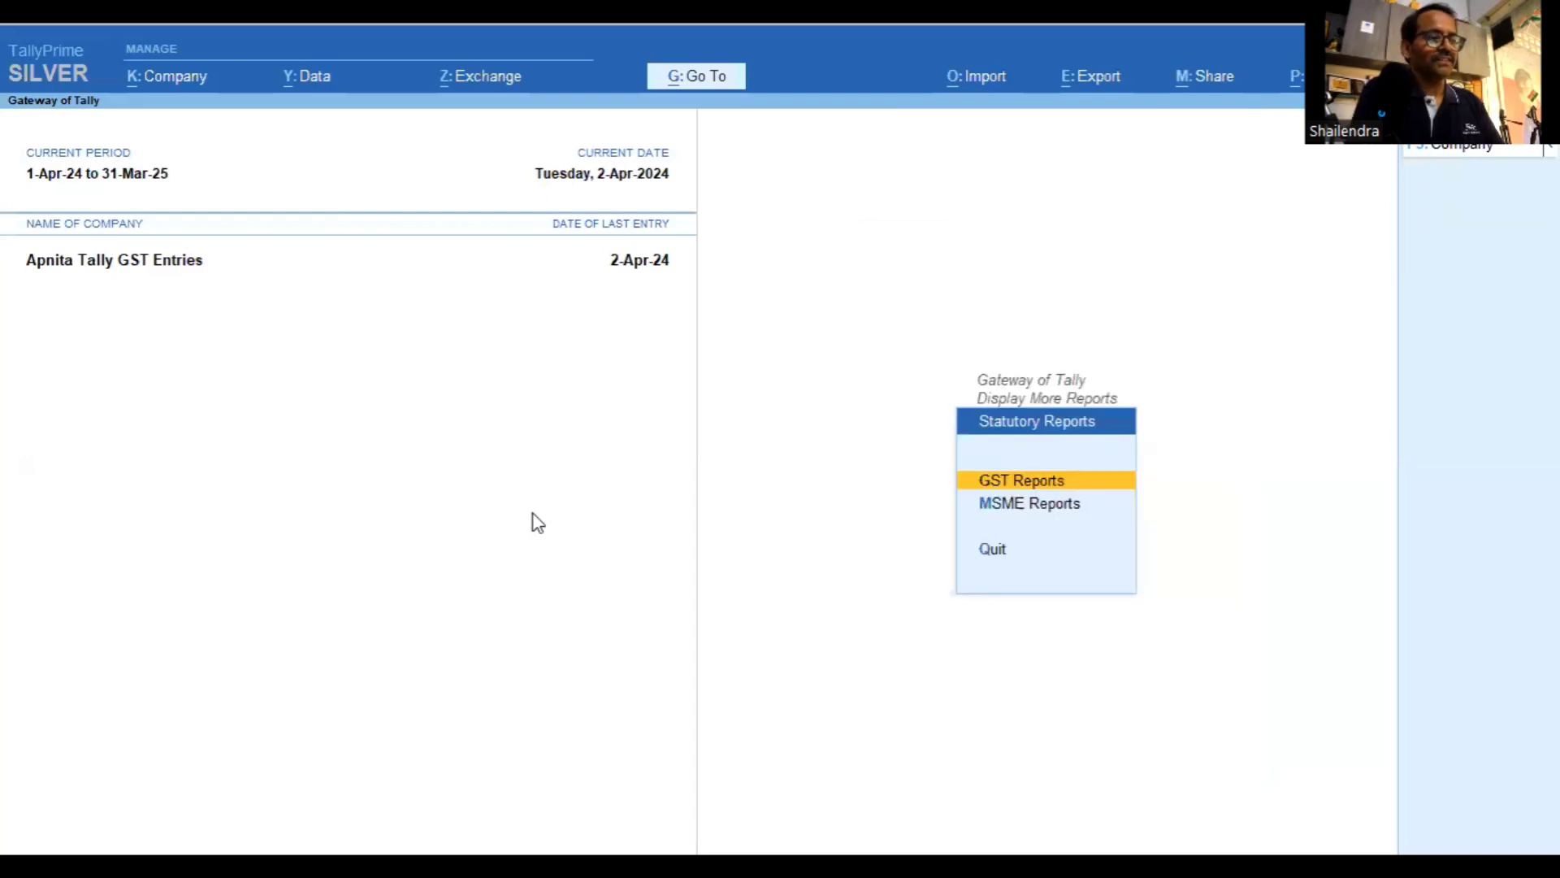
key("Return")
key("Down")
key("Return")
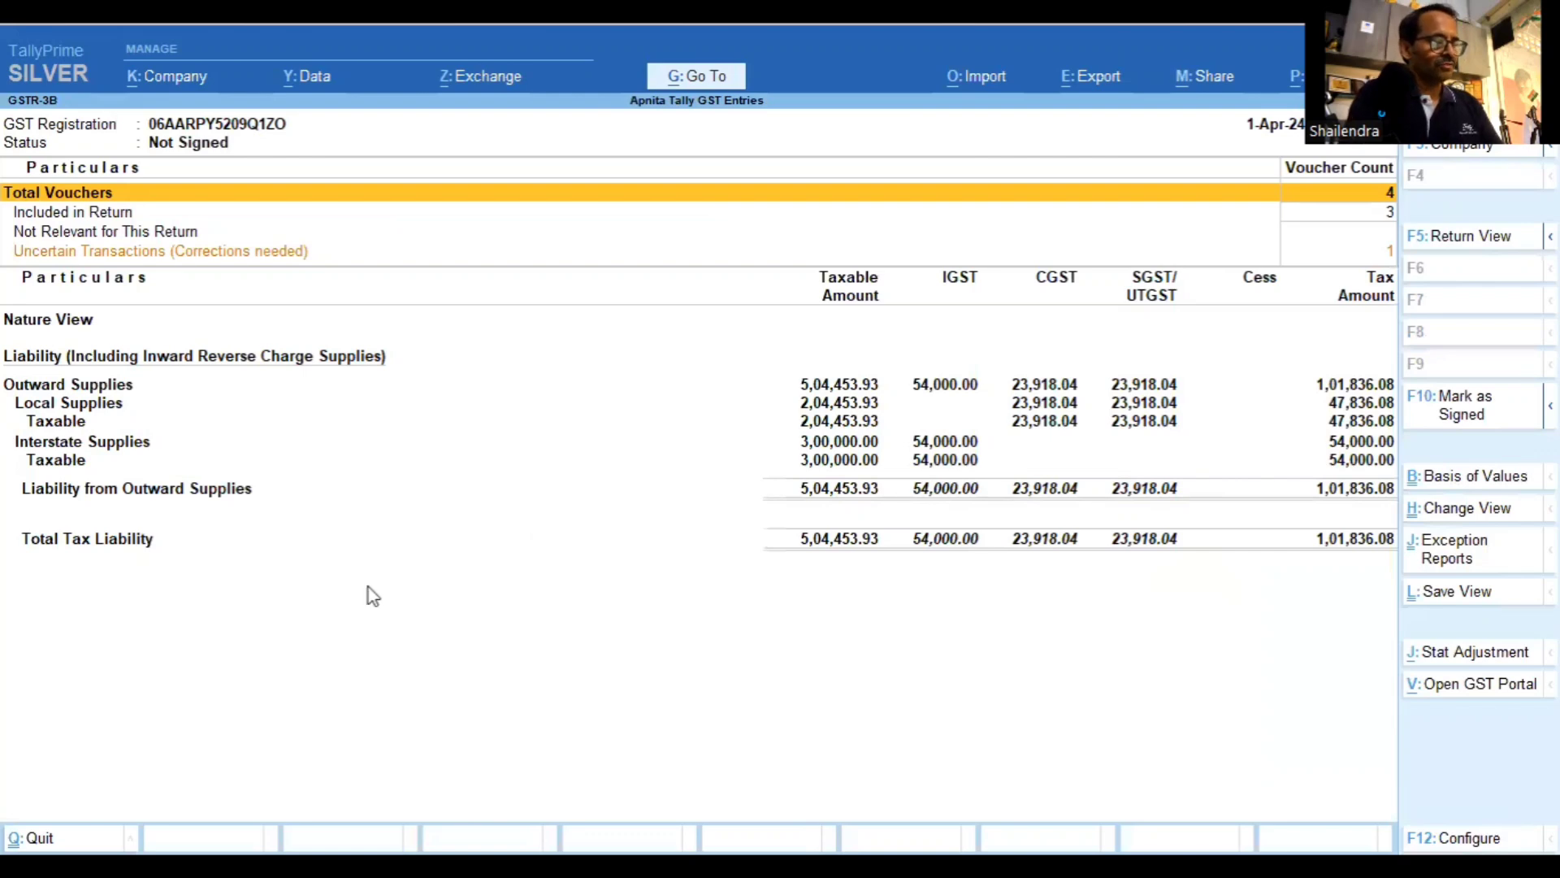
Switch GSTR-3B to detailed view to see 4 vouchers: 3 included, 1 uncertain
key("F10")
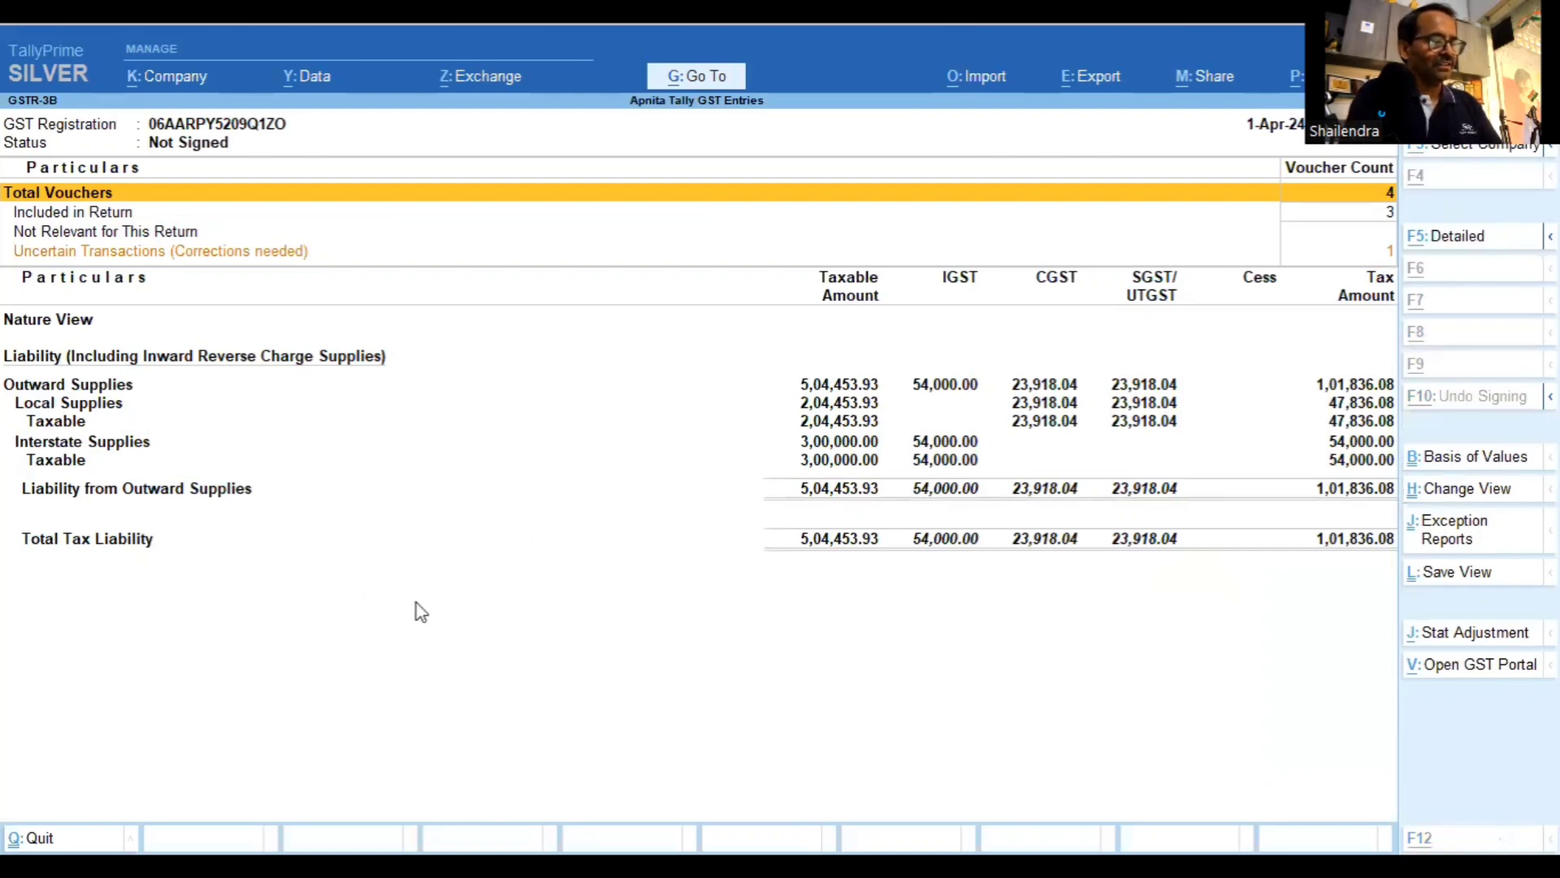
key("F5")
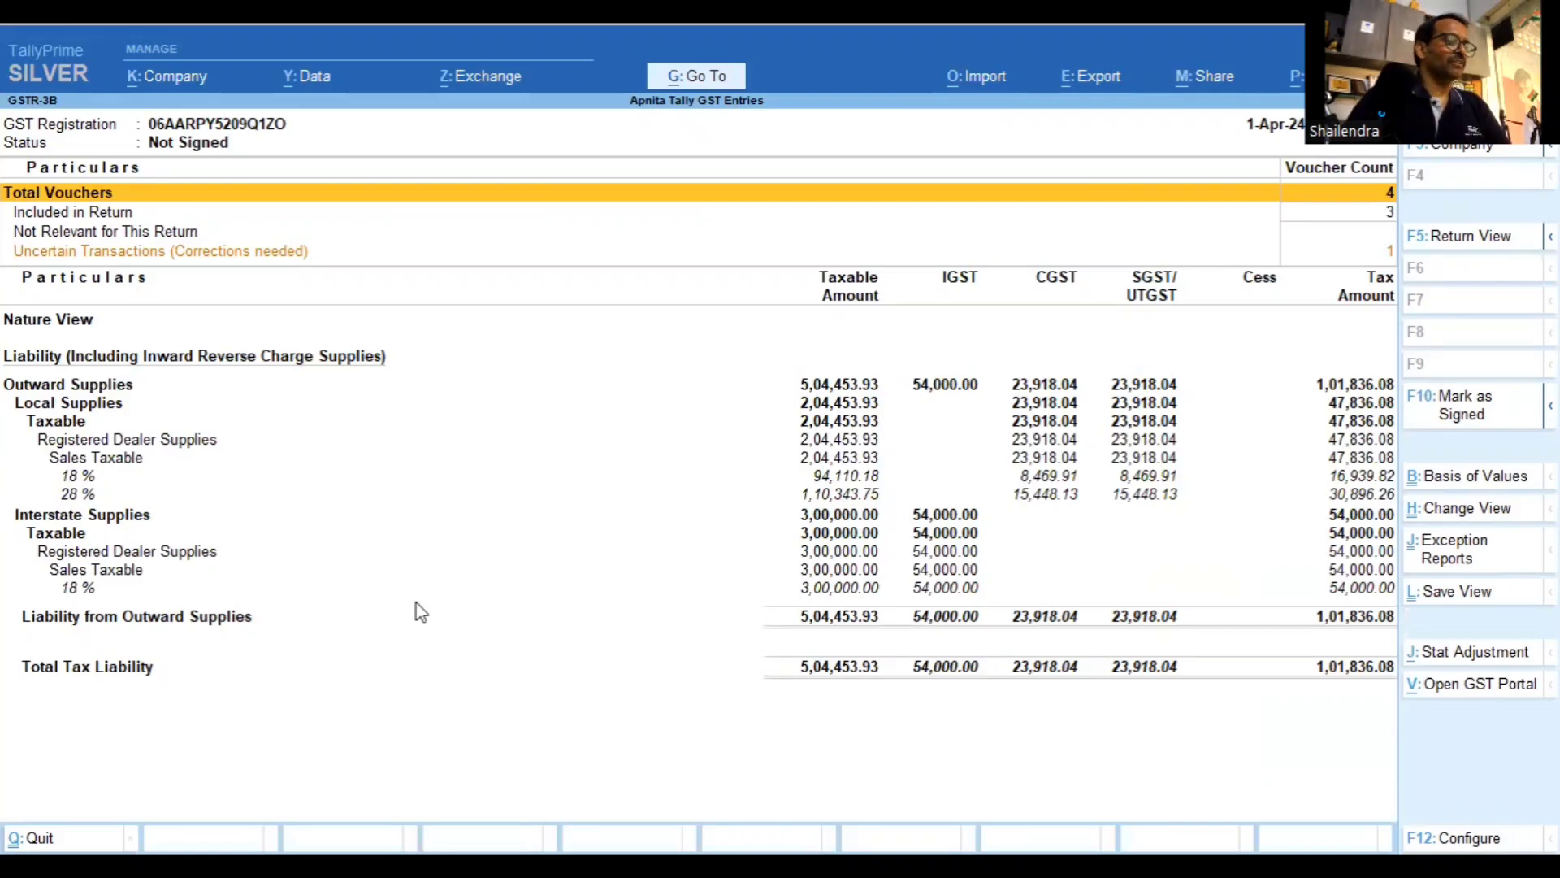
key("Down")
key("Down")
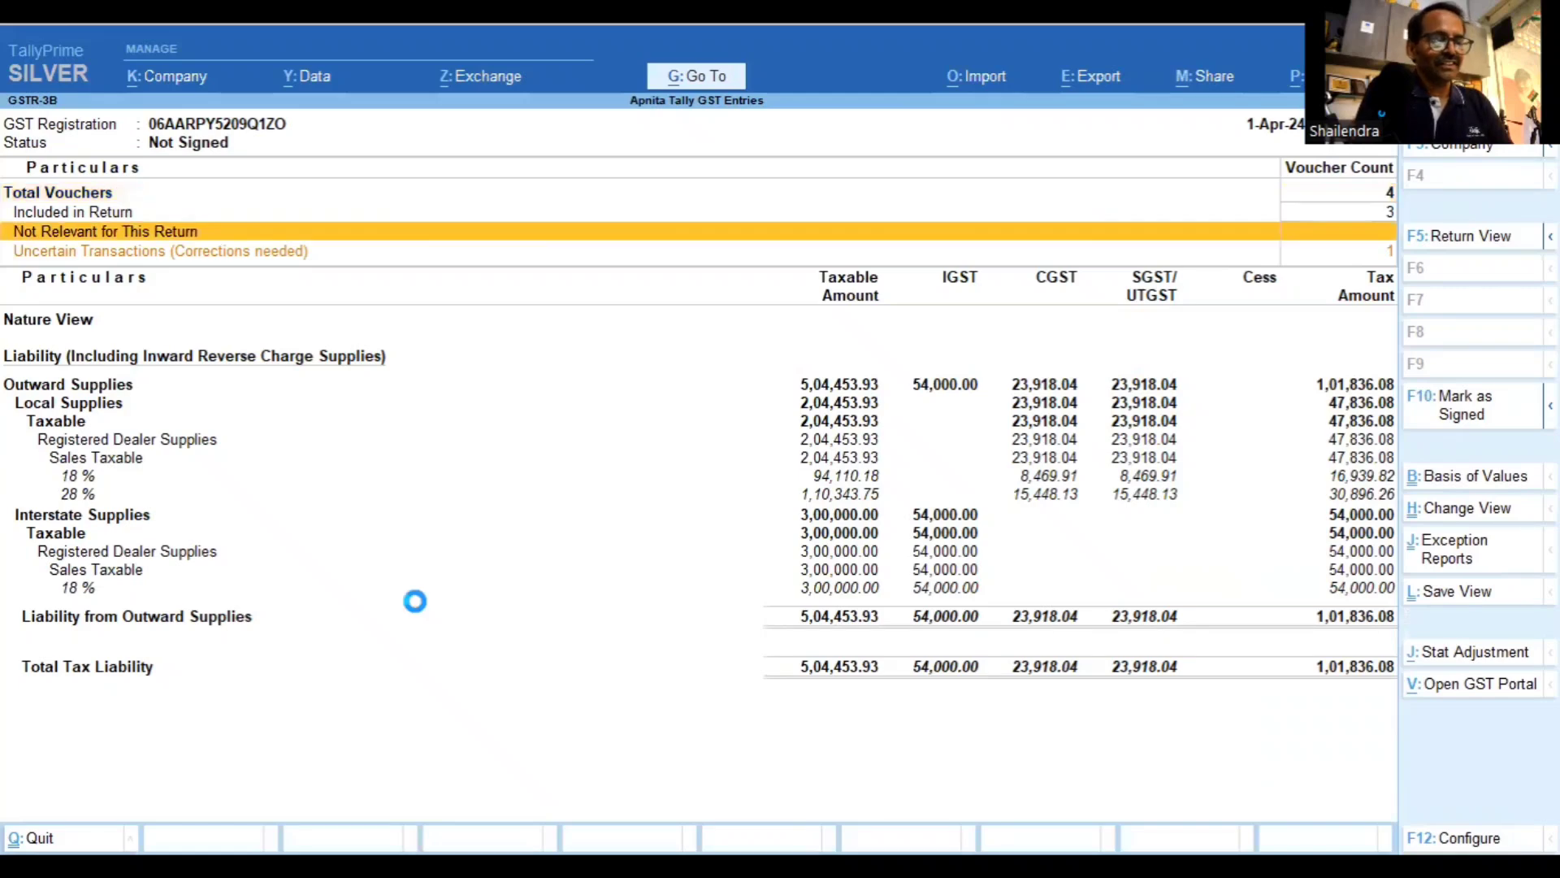
Drill from Uncertain Transactions to the invalid-party-GST issue and open XYZ Supplier's party details
key("Down")
key("Return")
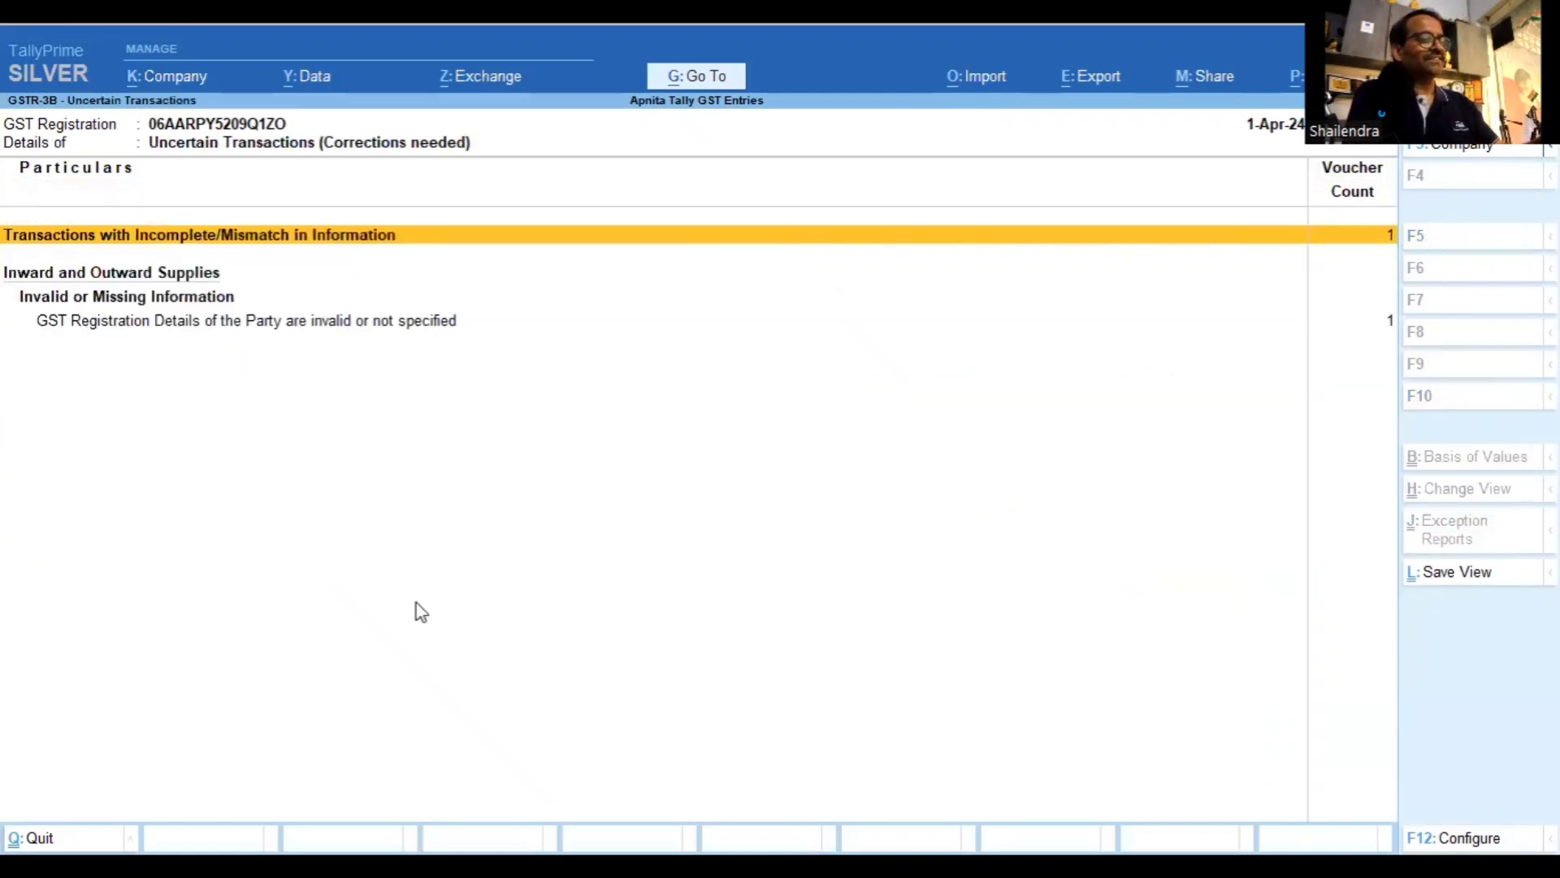
key("Down")
key("Down")
key("Return")
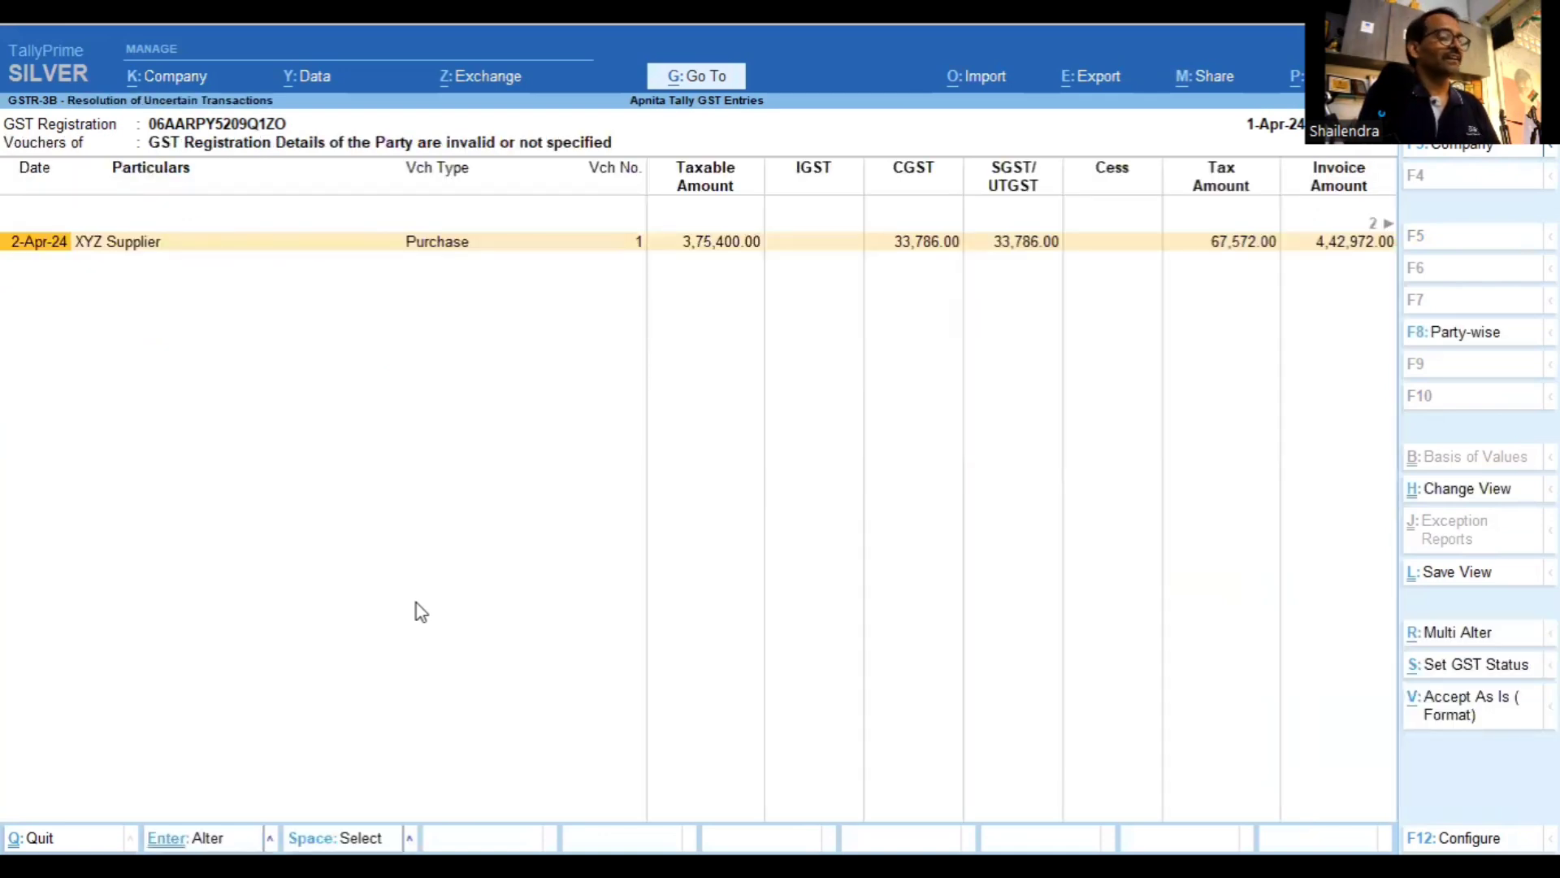
key("Return")
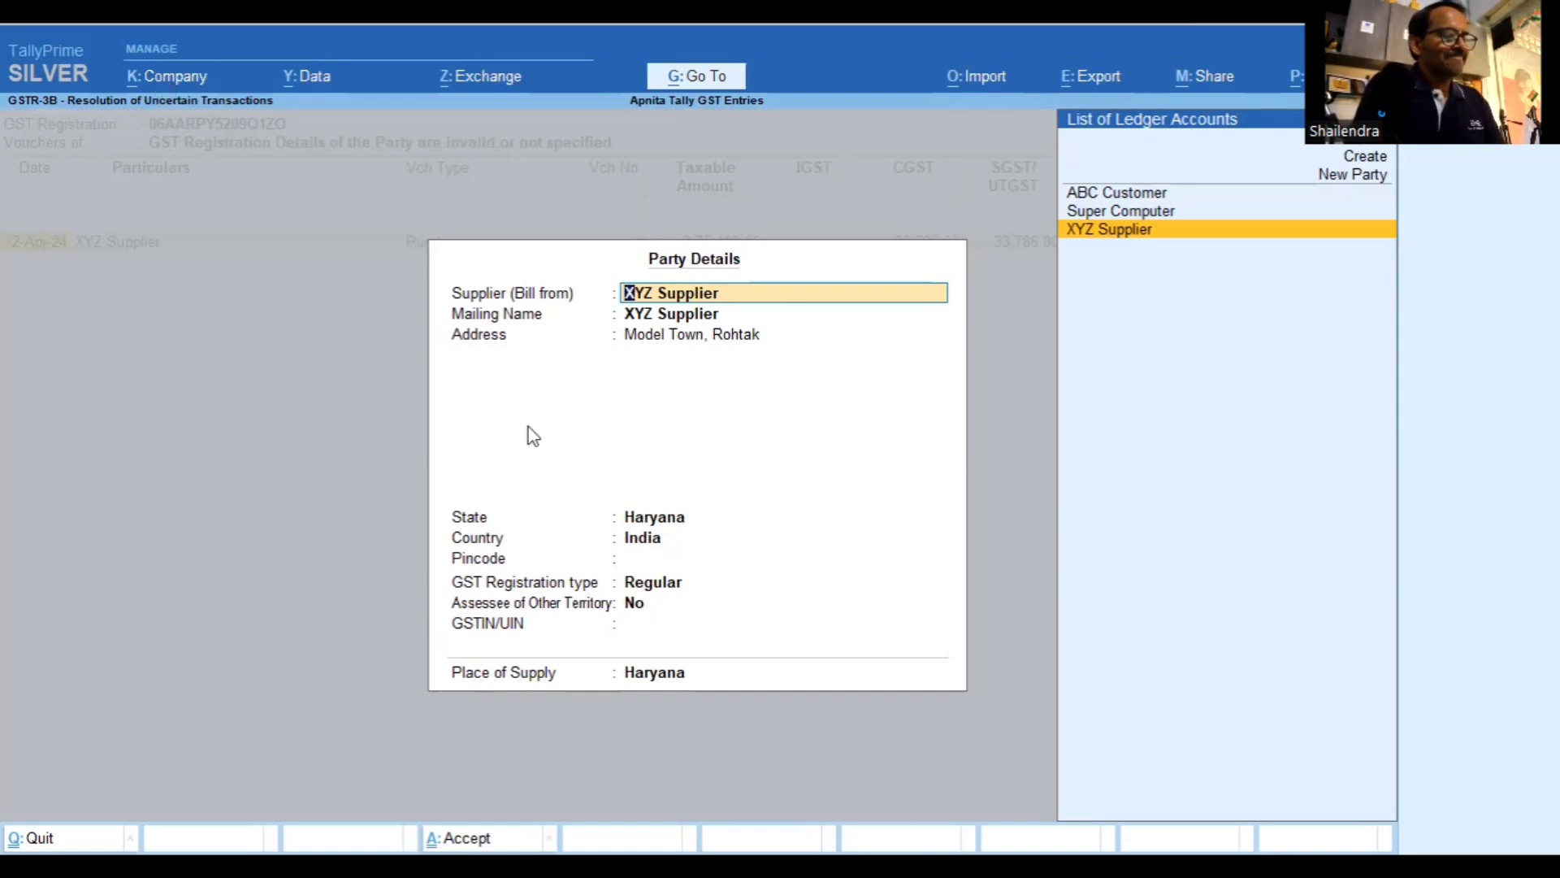
Leave XYZ Supplier's party details unchanged and back out of GSTR-3B to the Gateway
key("Return")
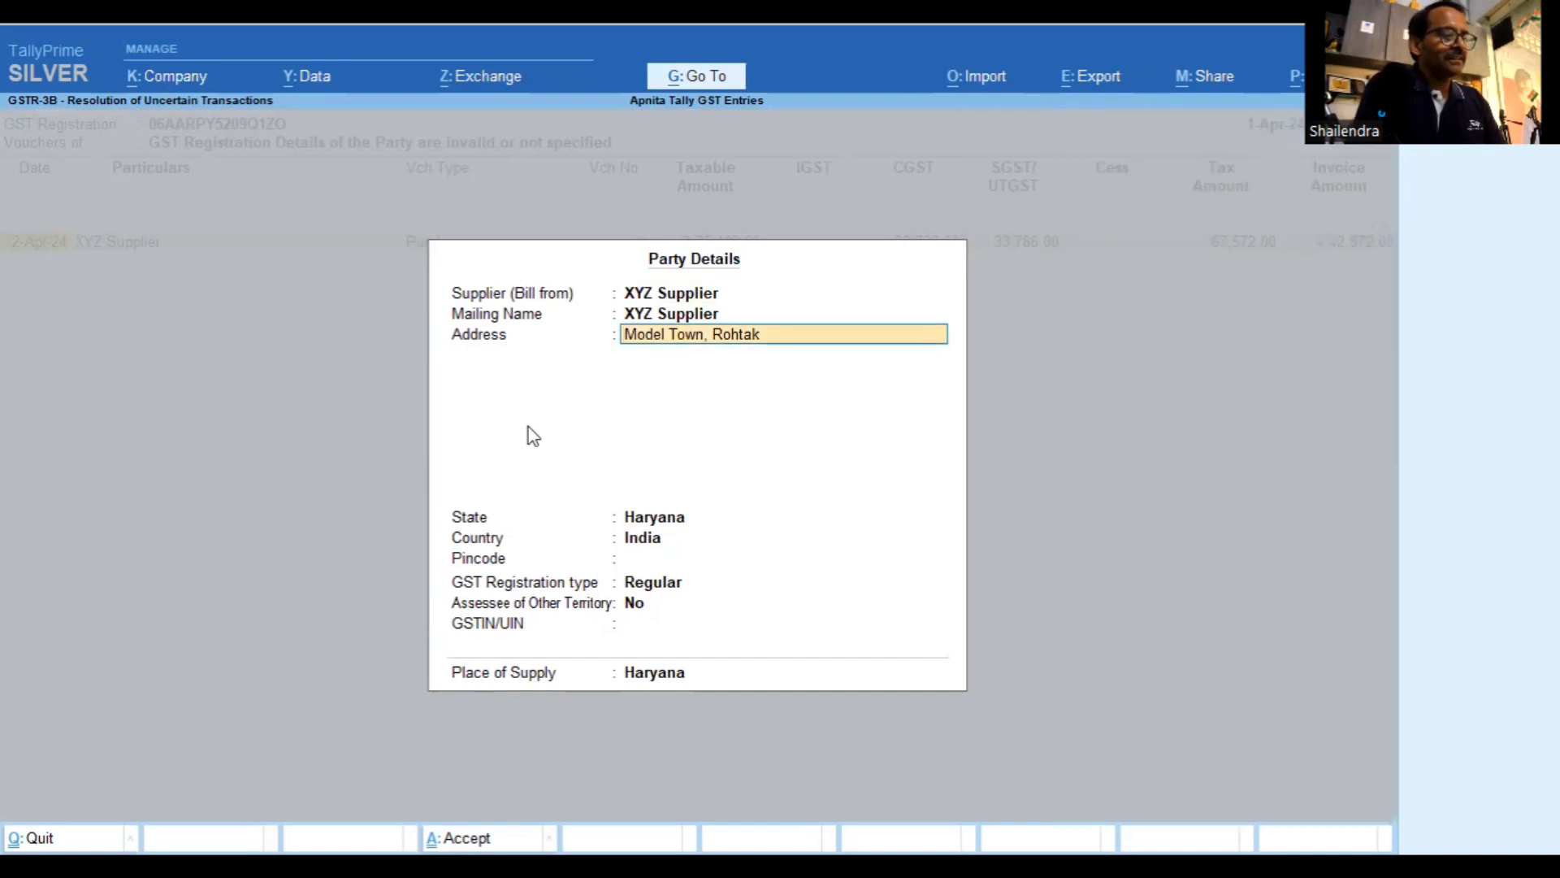
key("Return")
key("Return")
key("Return")
key("Return")
key("Return")
key("Return")
key("Return")
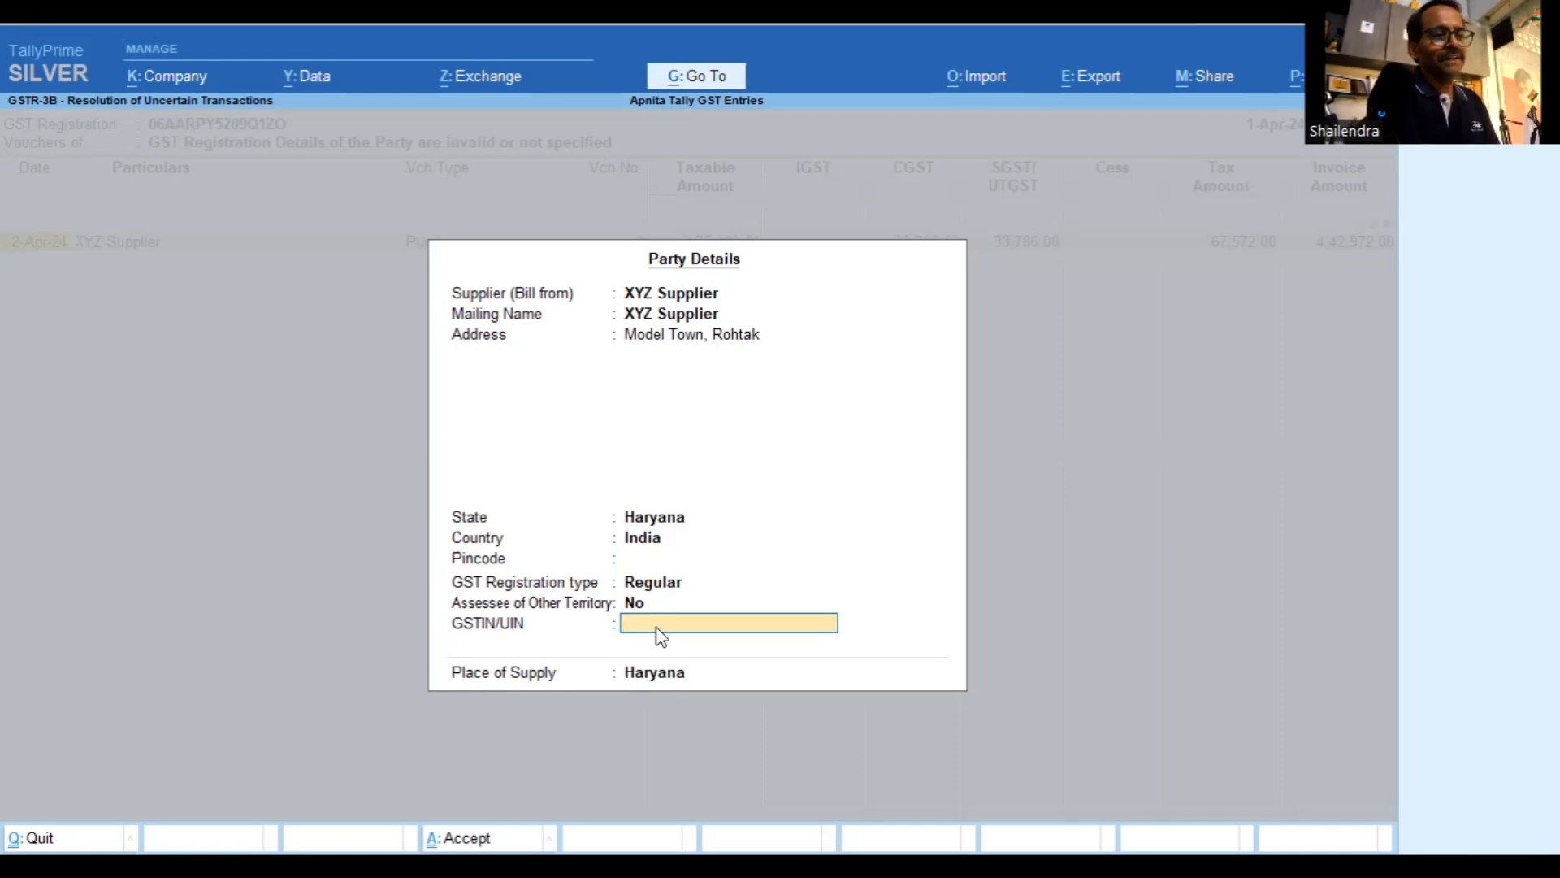
key("Escape")
key("Escape")
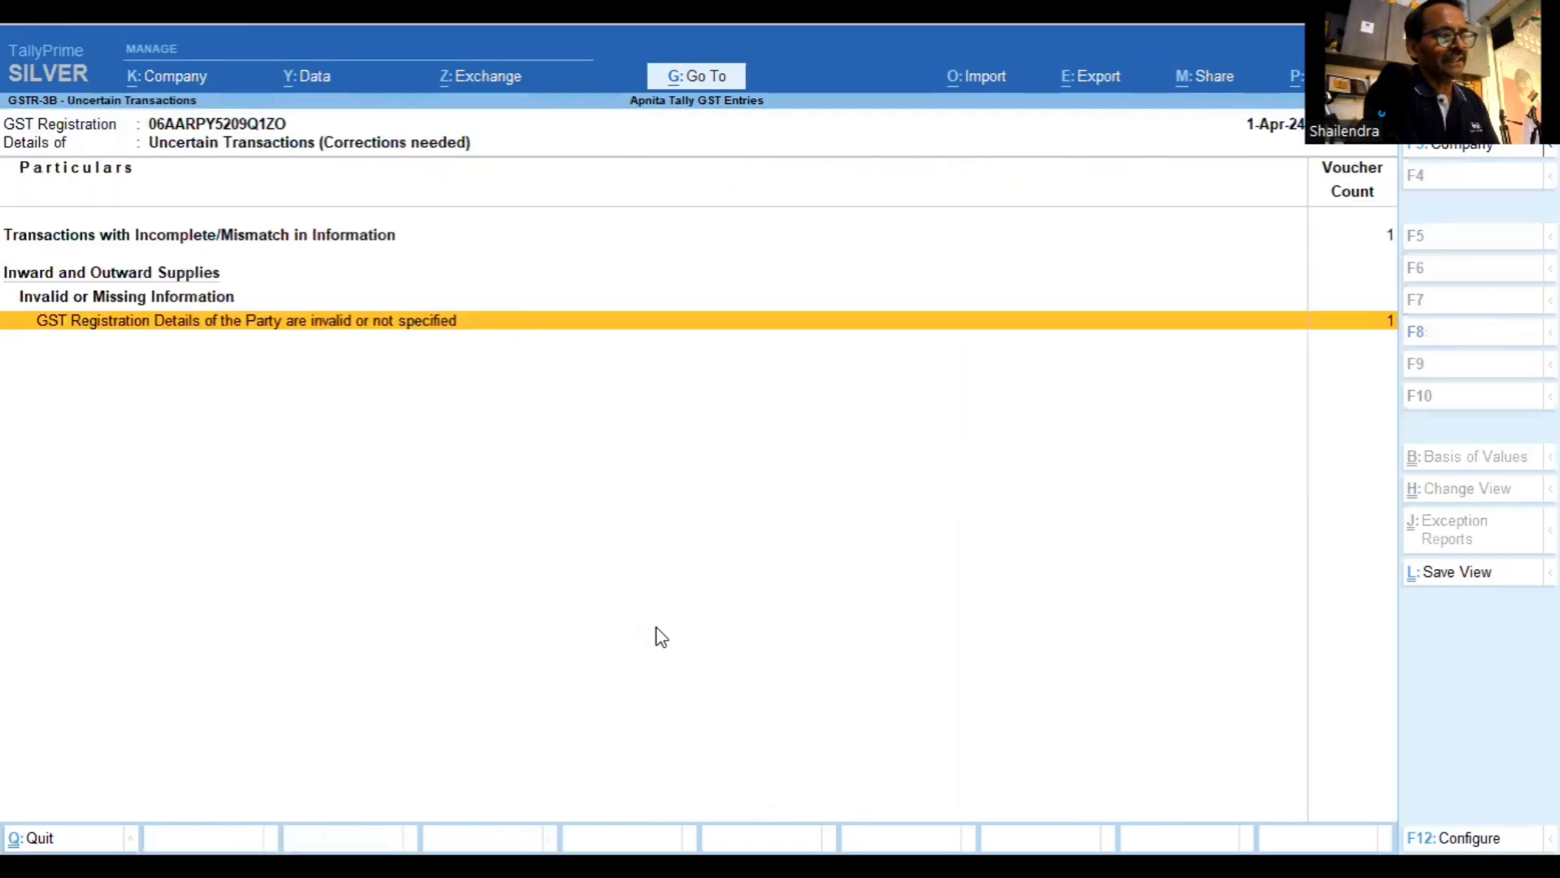
key("Escape")
key("Escape")
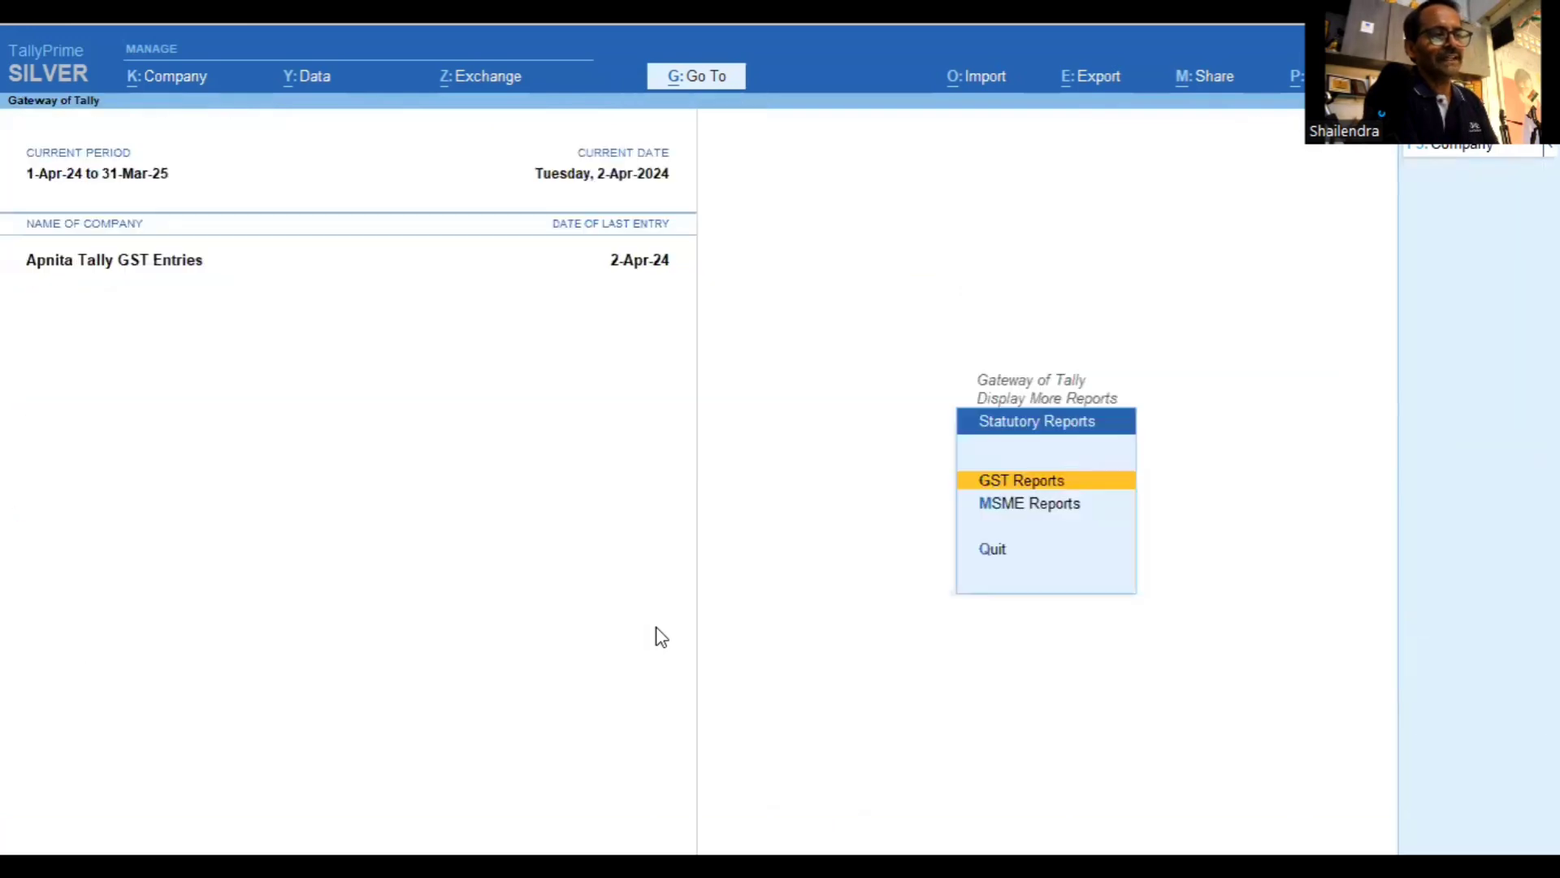
key("Escape")
key("Escape")
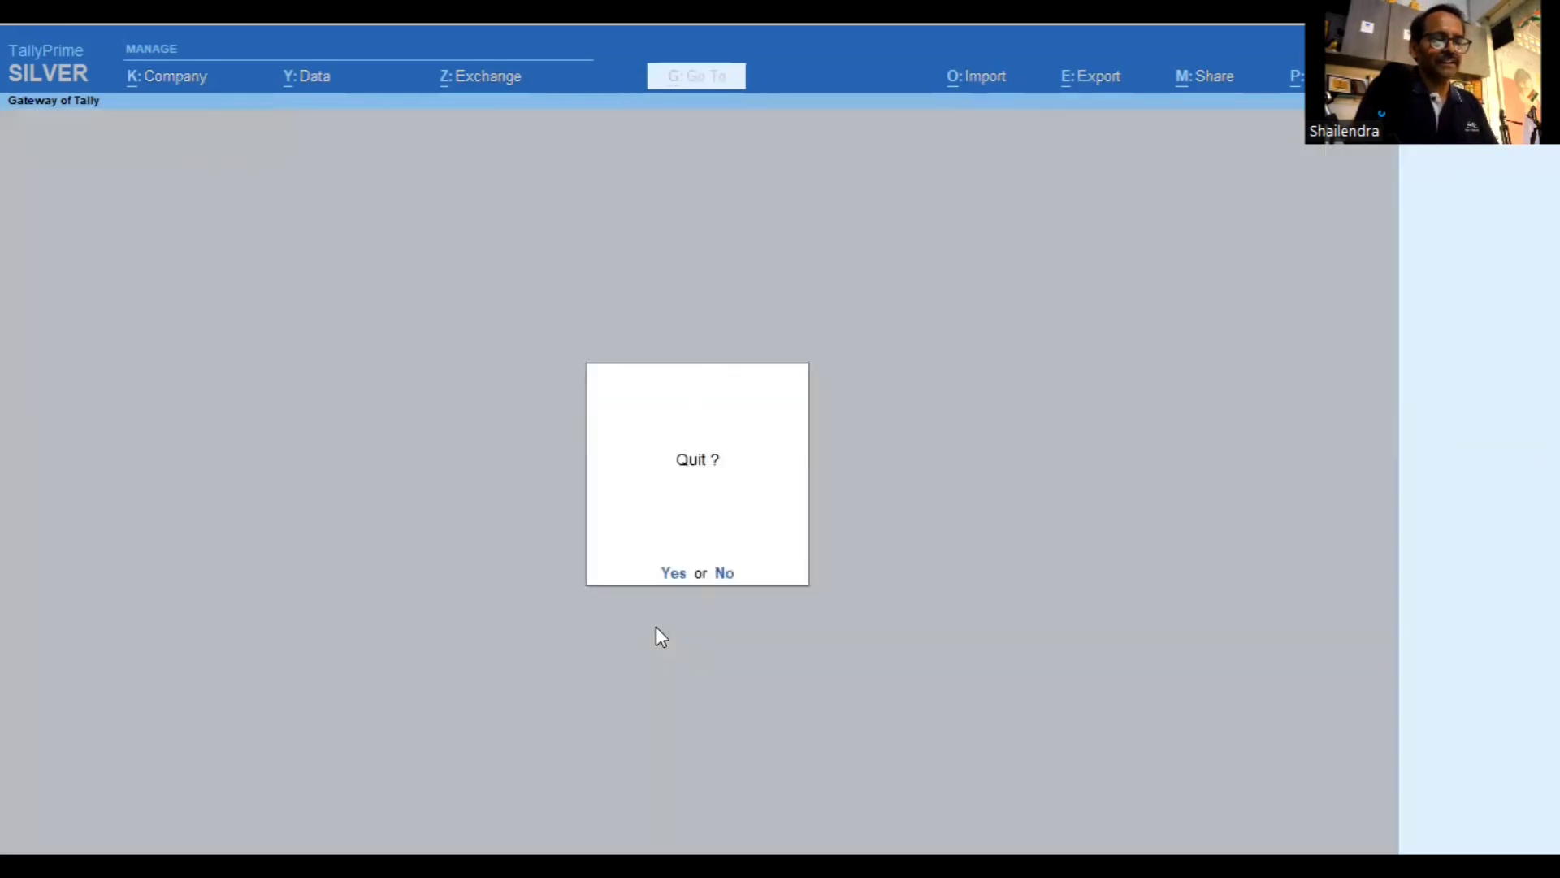
key("Escape")
Open the XYZ Supplier ledger from the list of ledgers for alteration
key("Return")
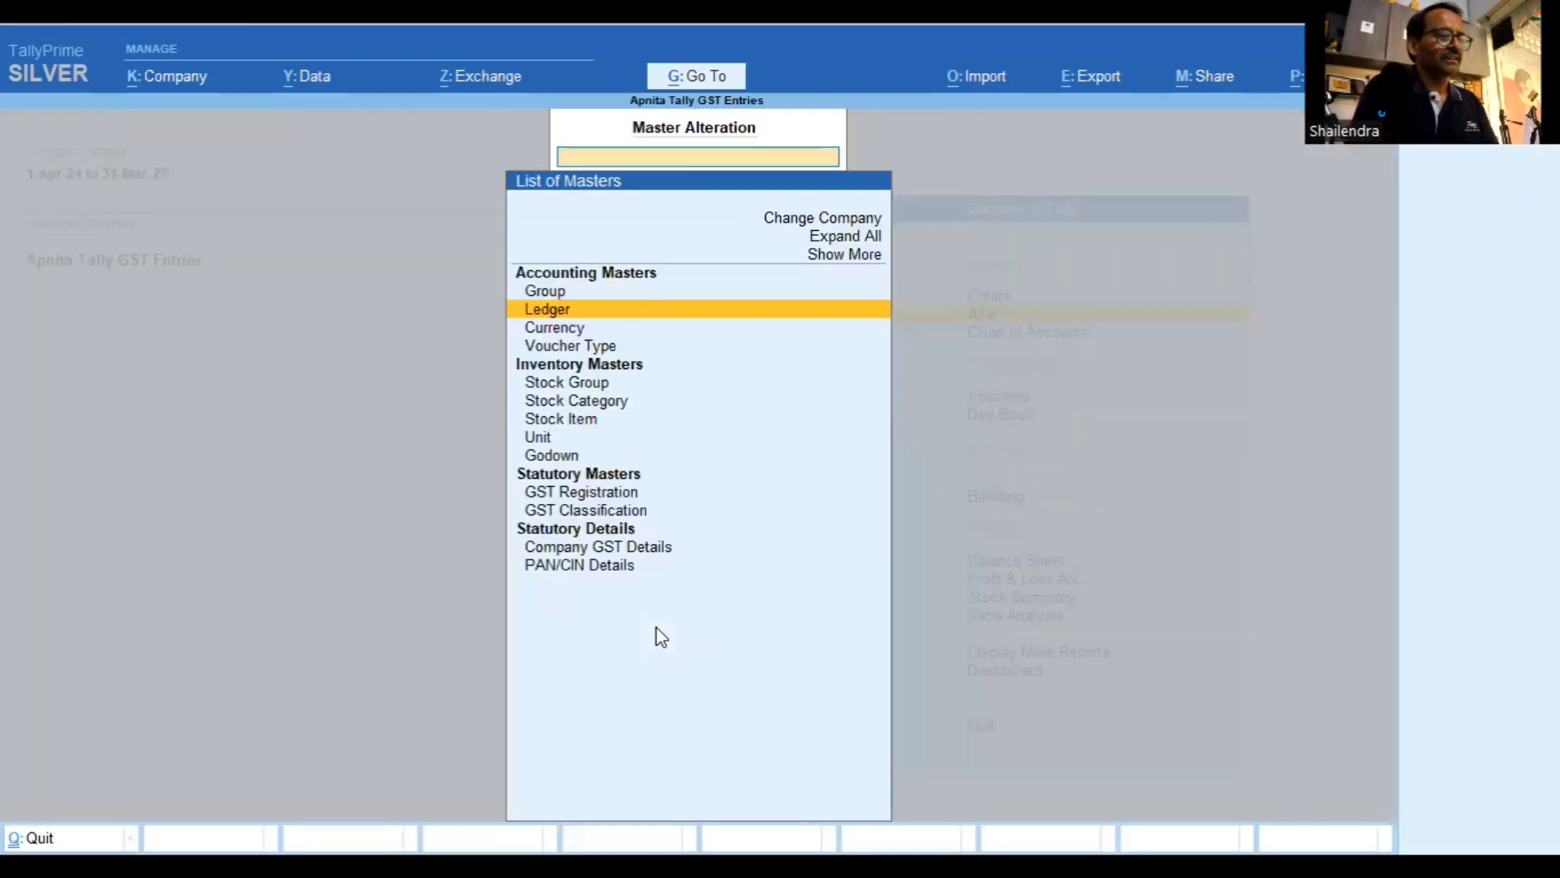
key("Return")
key("Down")
key("Down")
key("Down")
key("Down")
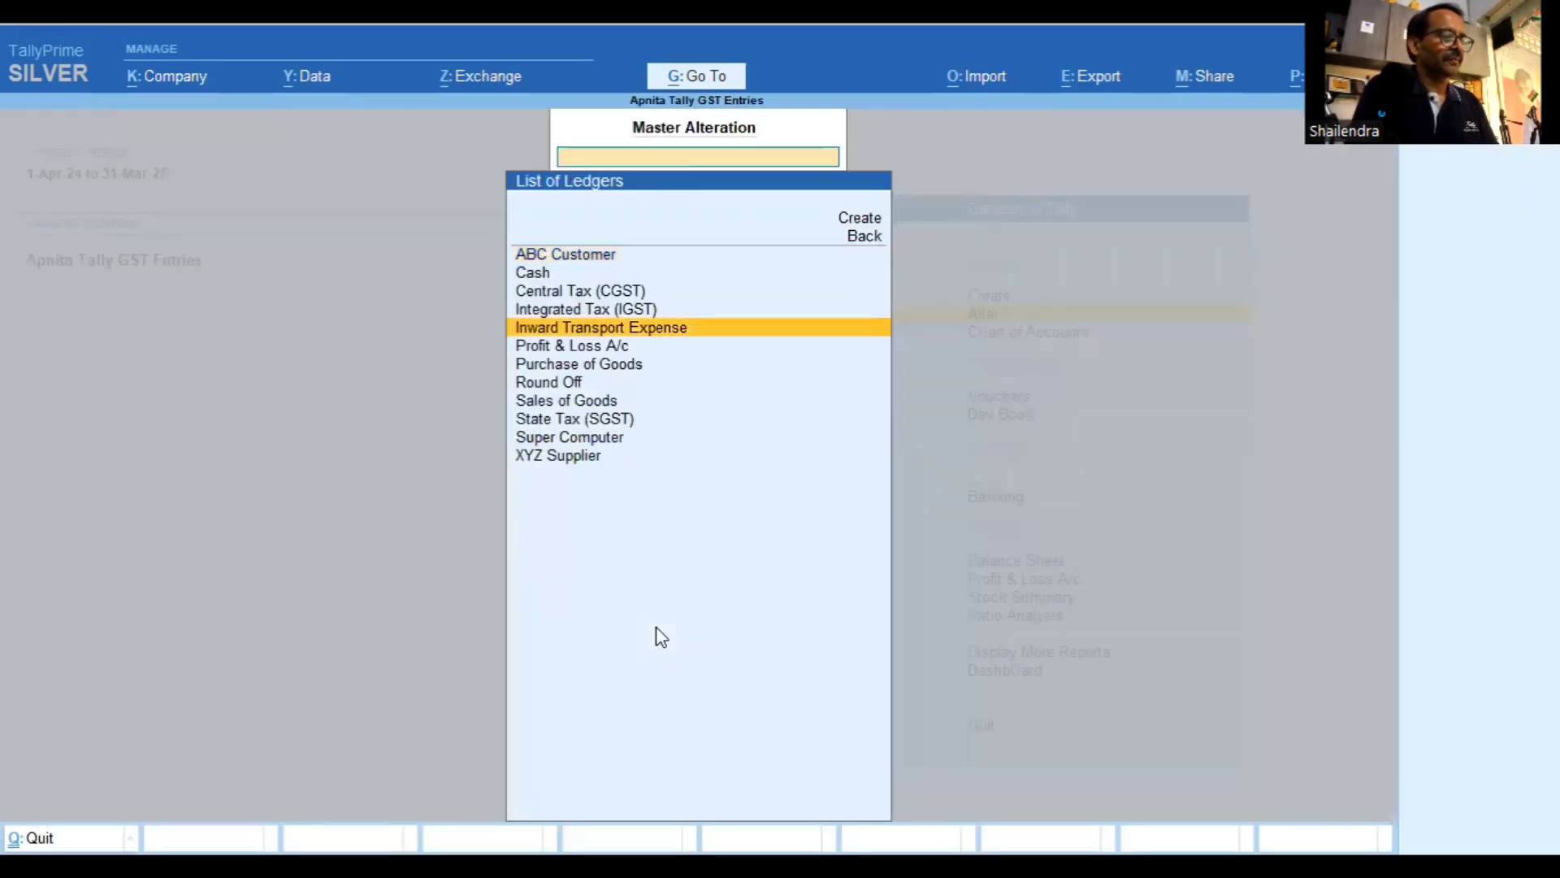
key("Down")
key("Down")
key("Down")
key("Down")
key("Down")
key("Down")
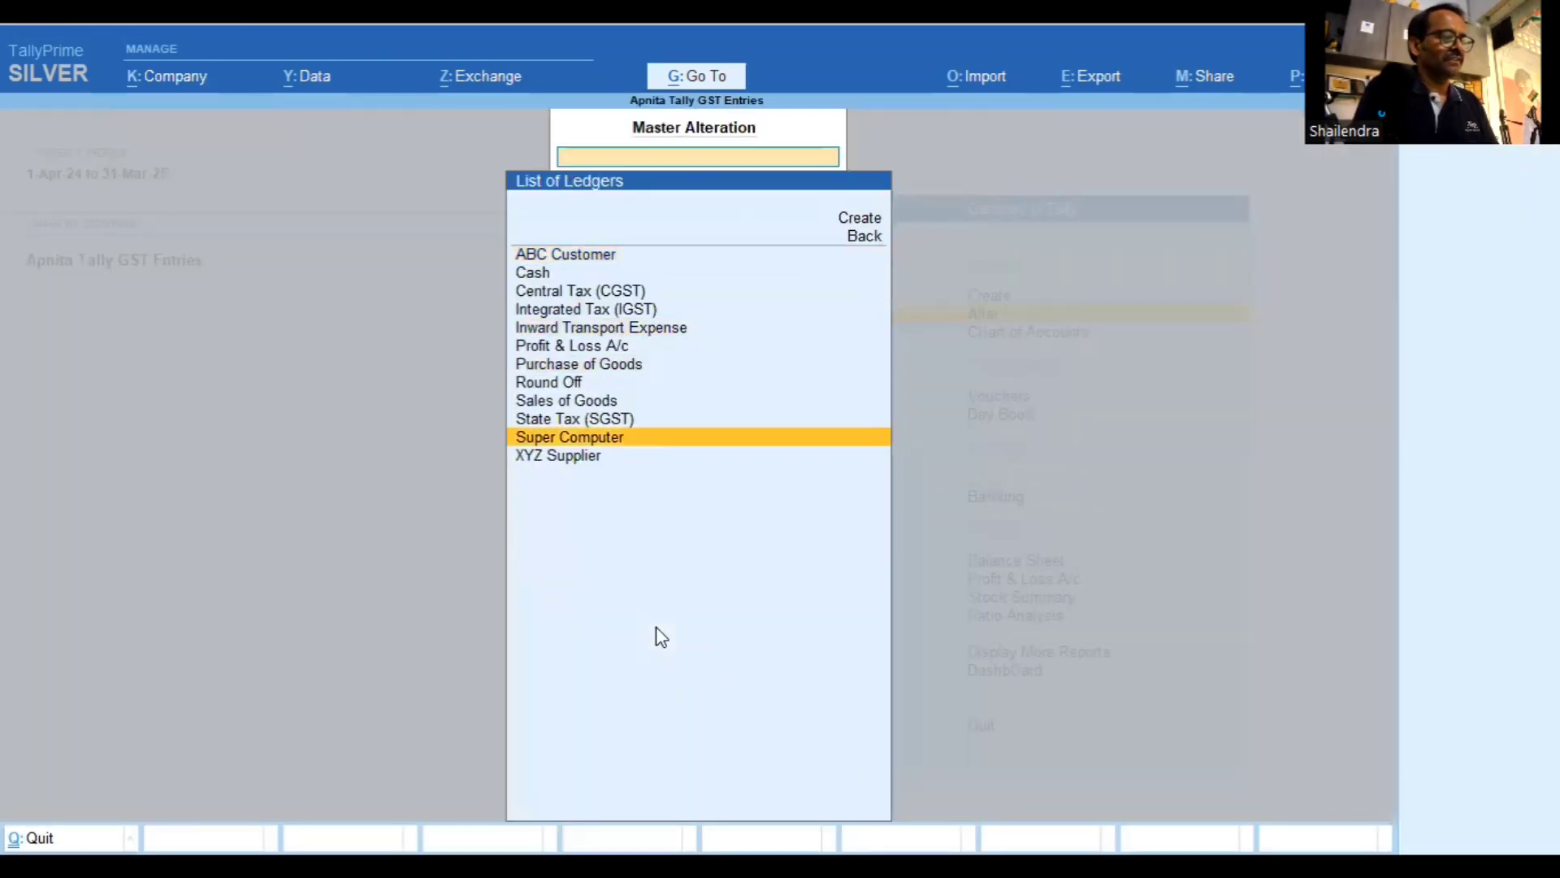
key("Down")
key("Return")
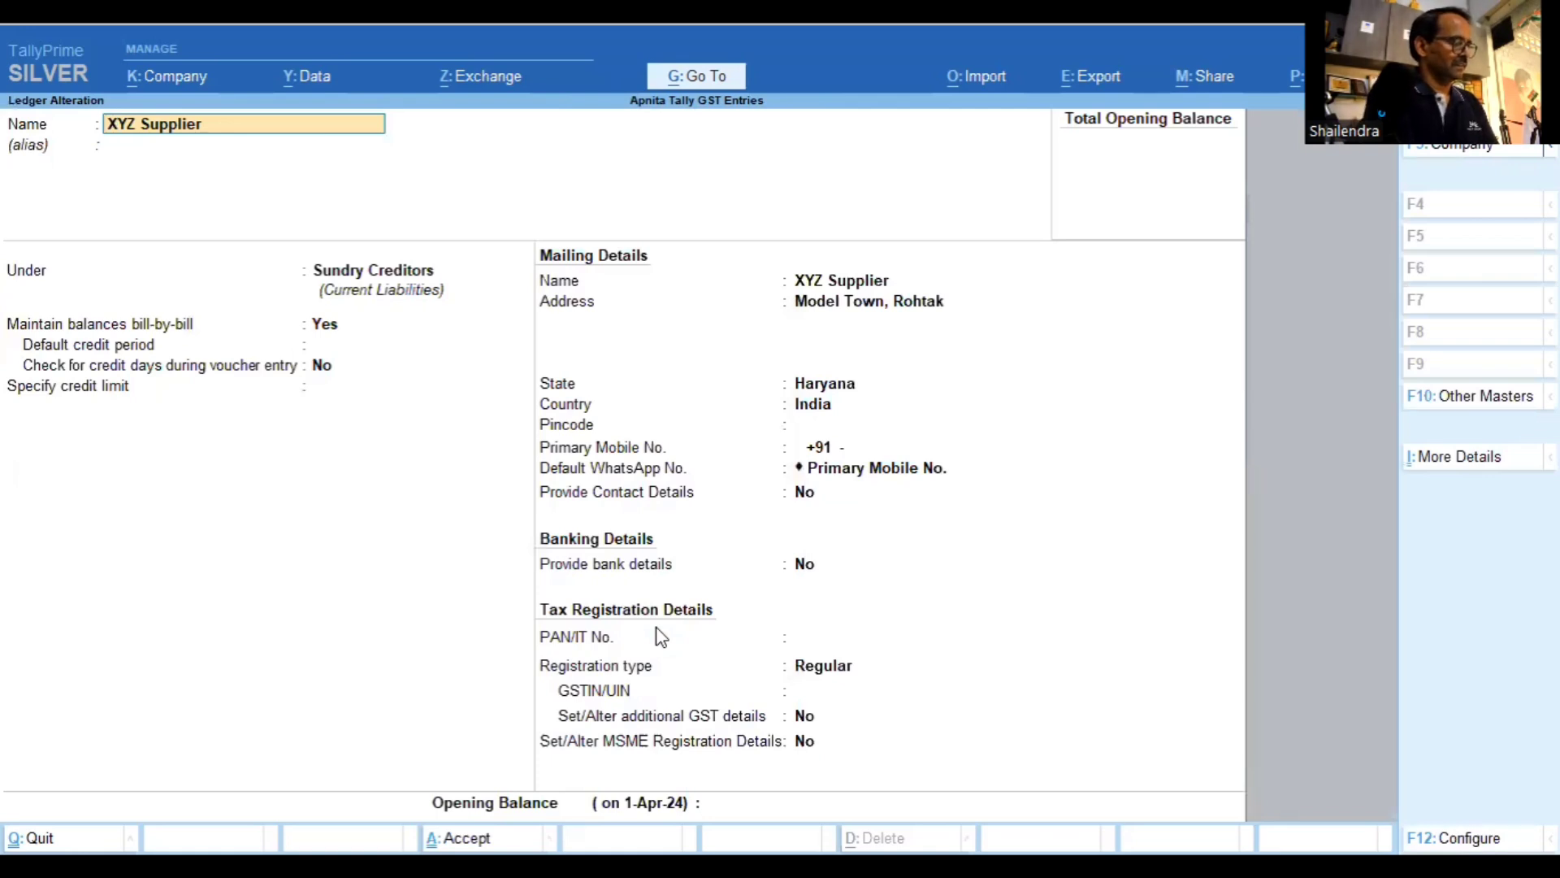
Enter XYZ Supplier's GSTIN, effective from 1-Apr-24, and accept the ledger
left_click(813, 692)
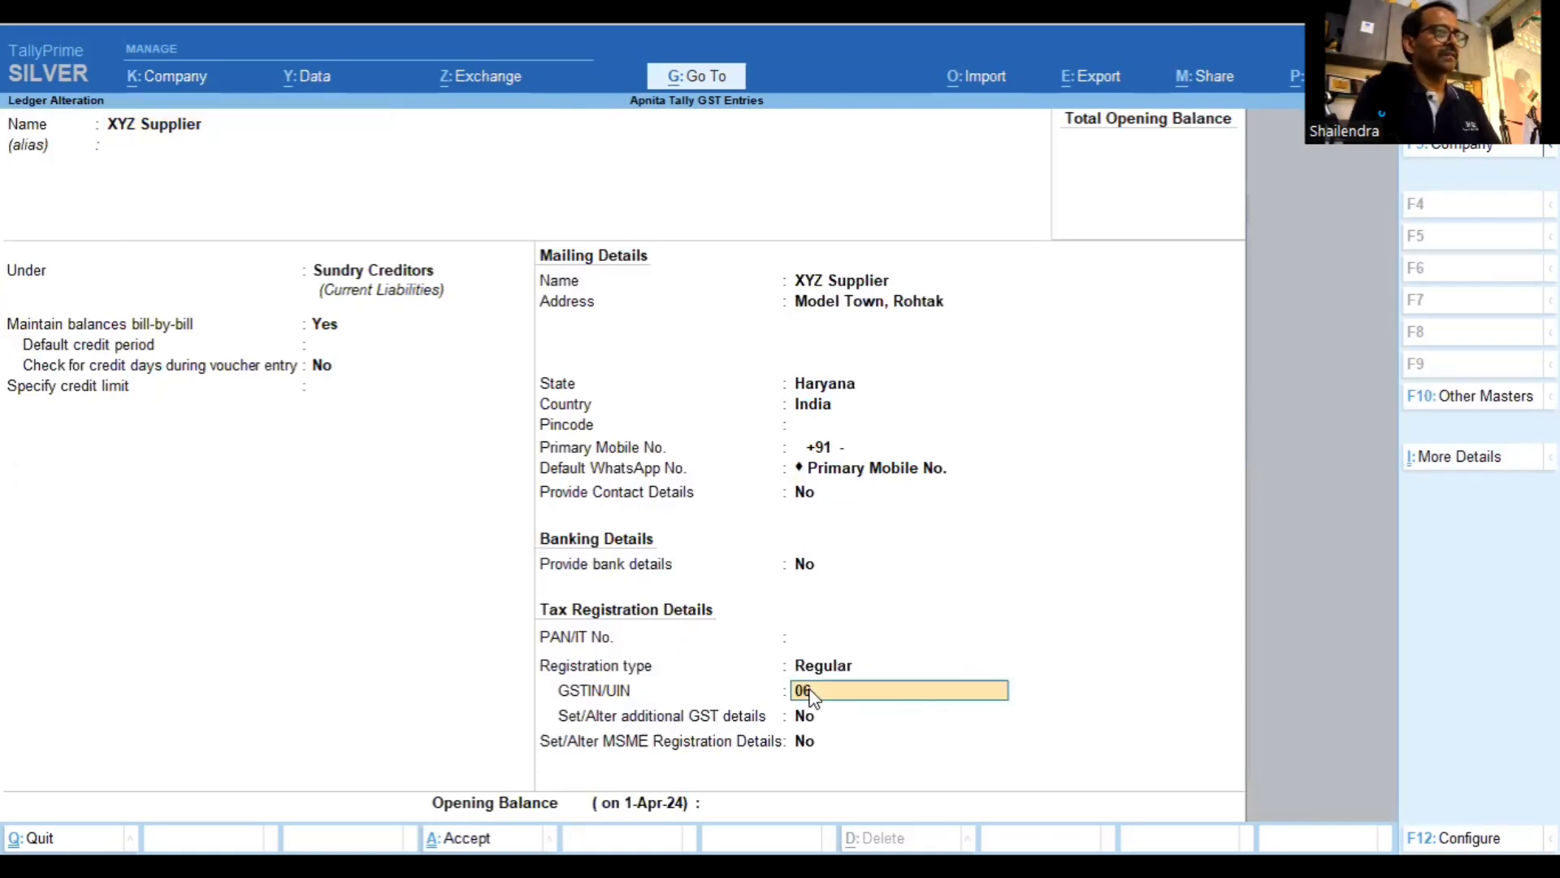
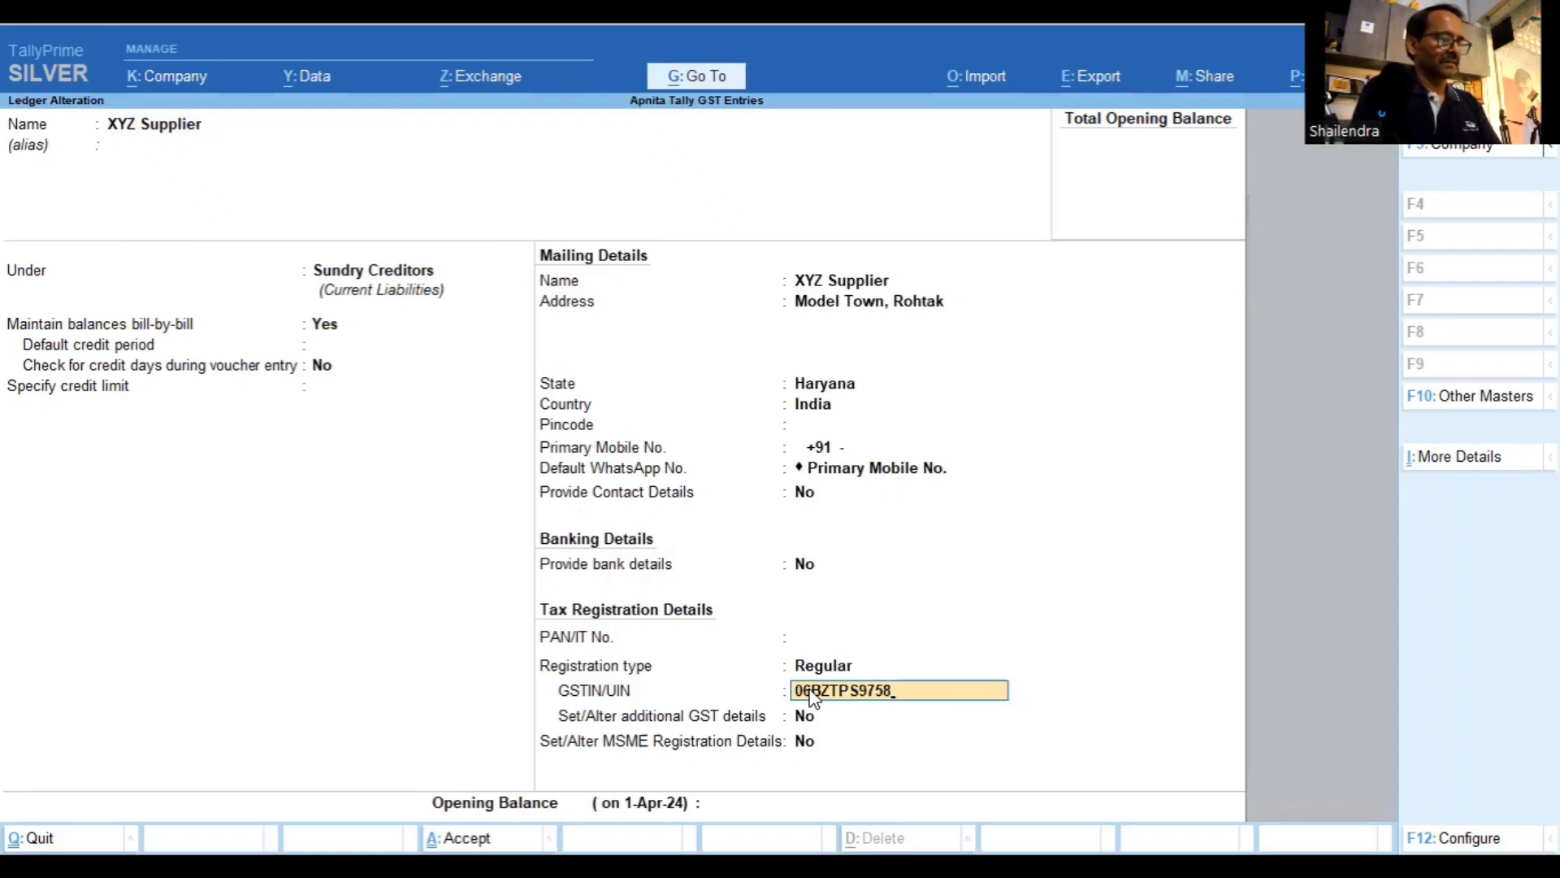
key("Return")
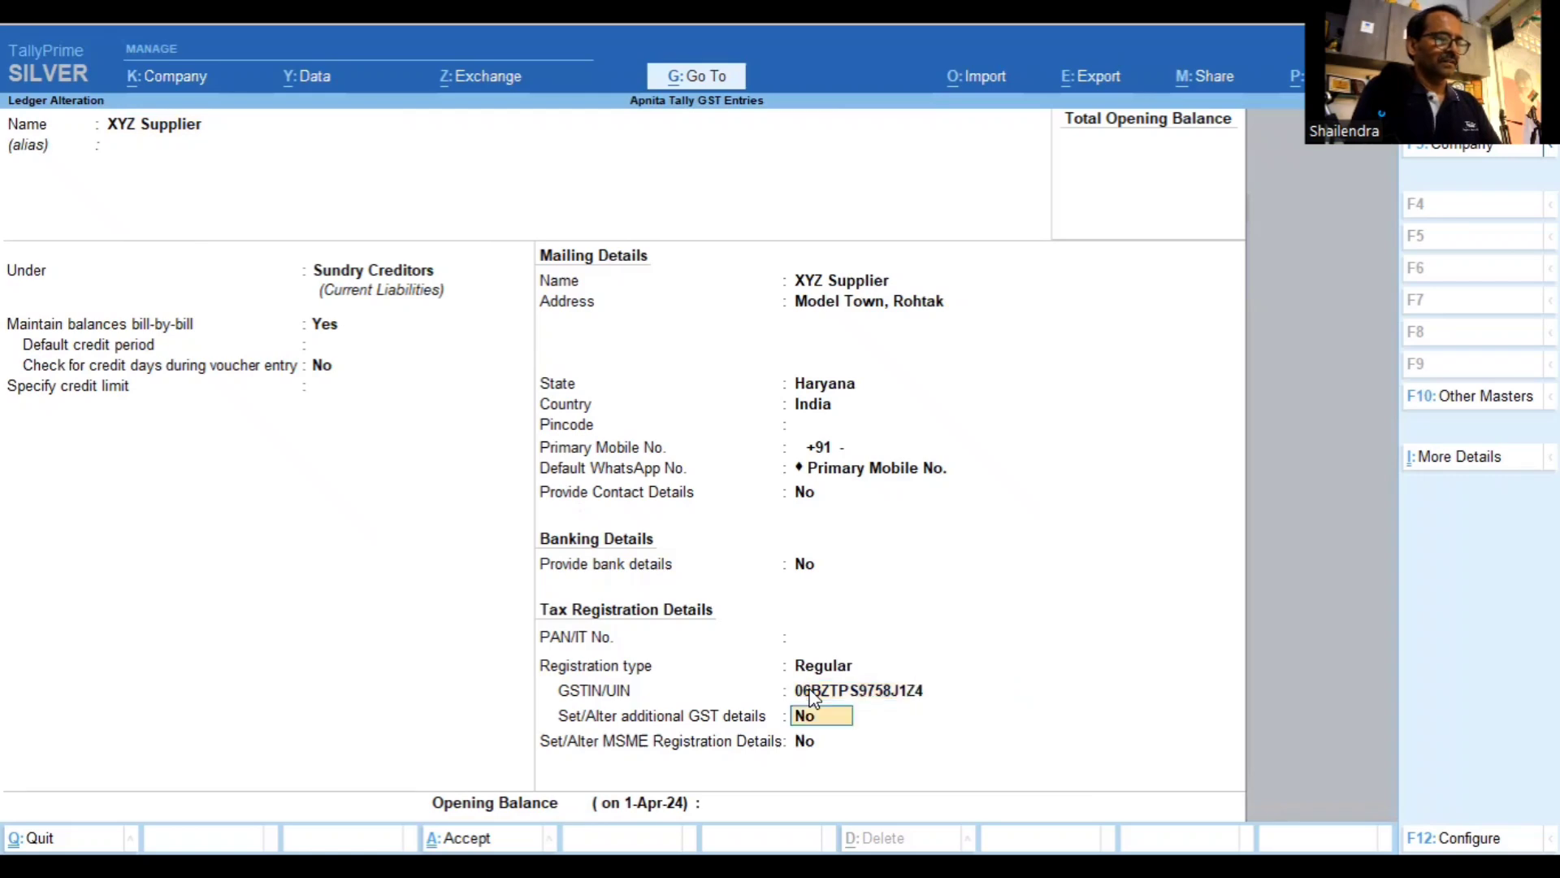
key("Return")
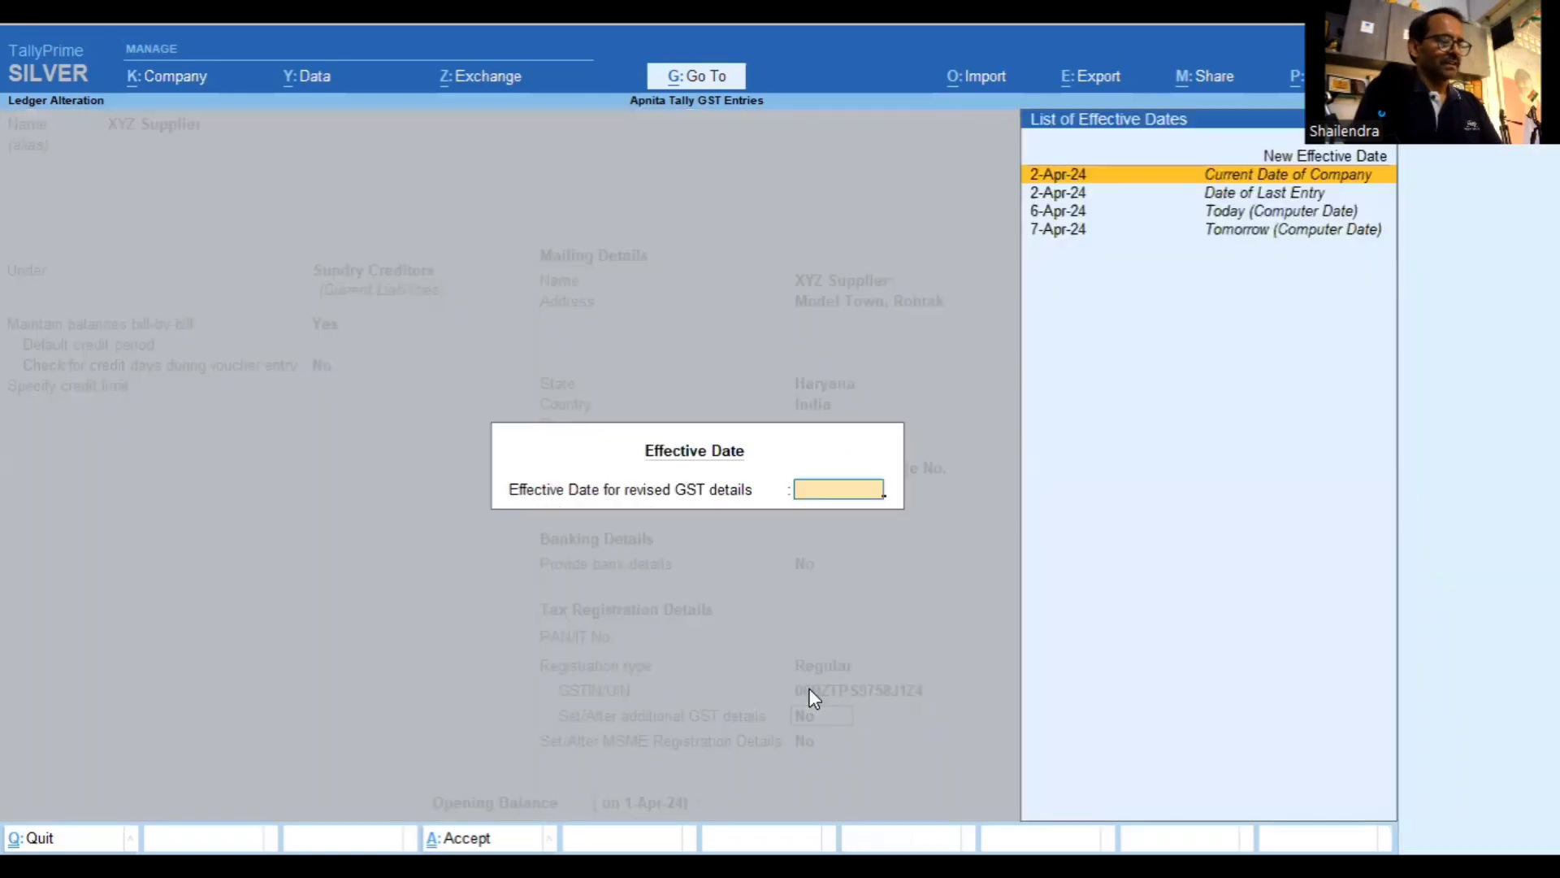
type("1/4/")
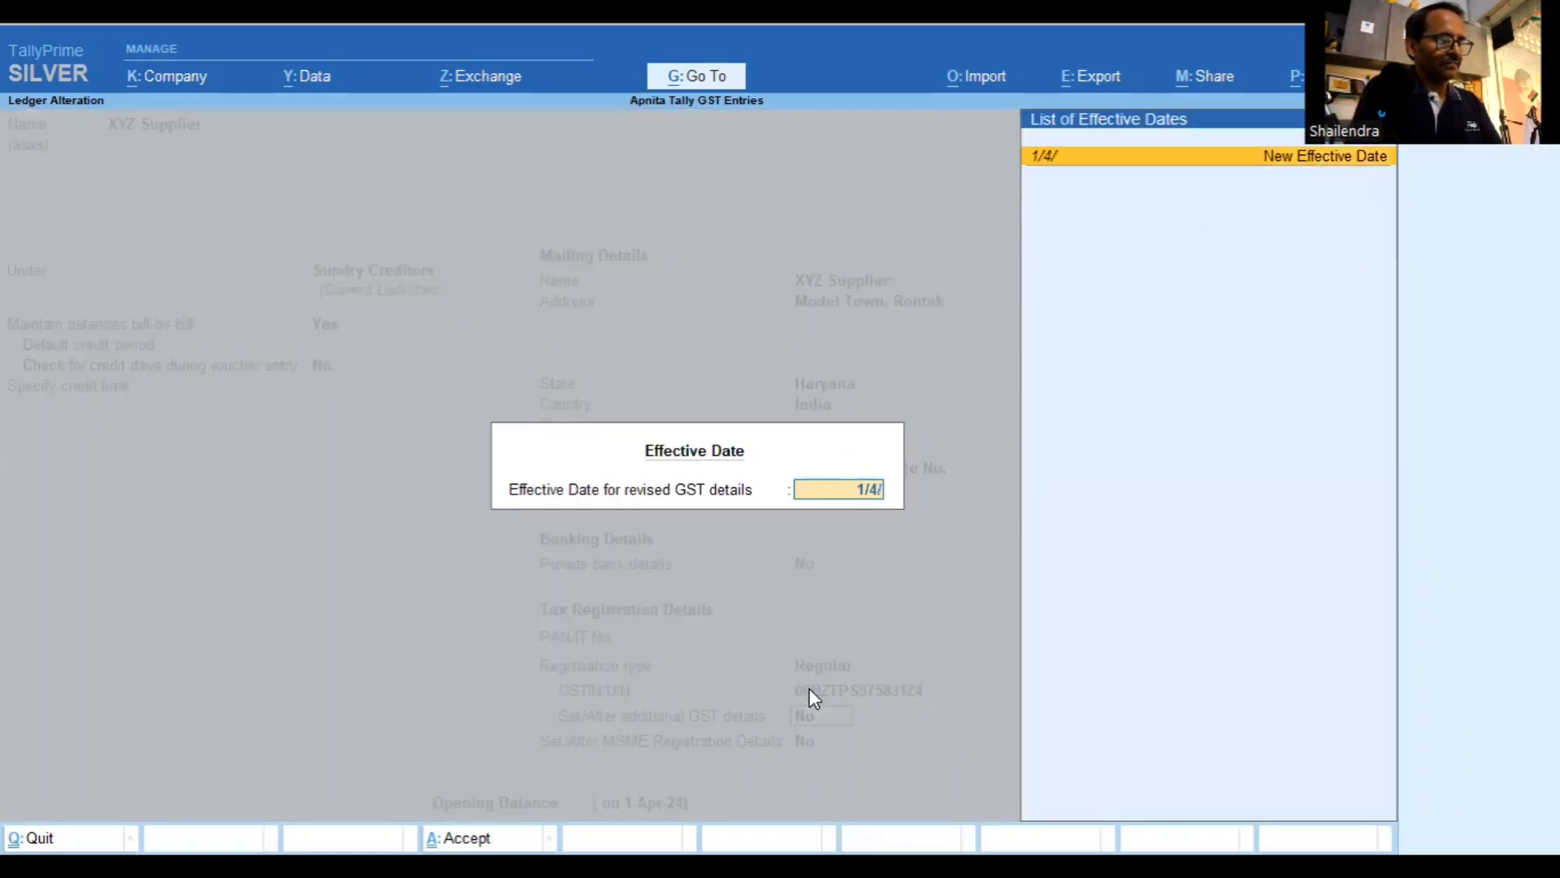
key("Return")
key("Return")
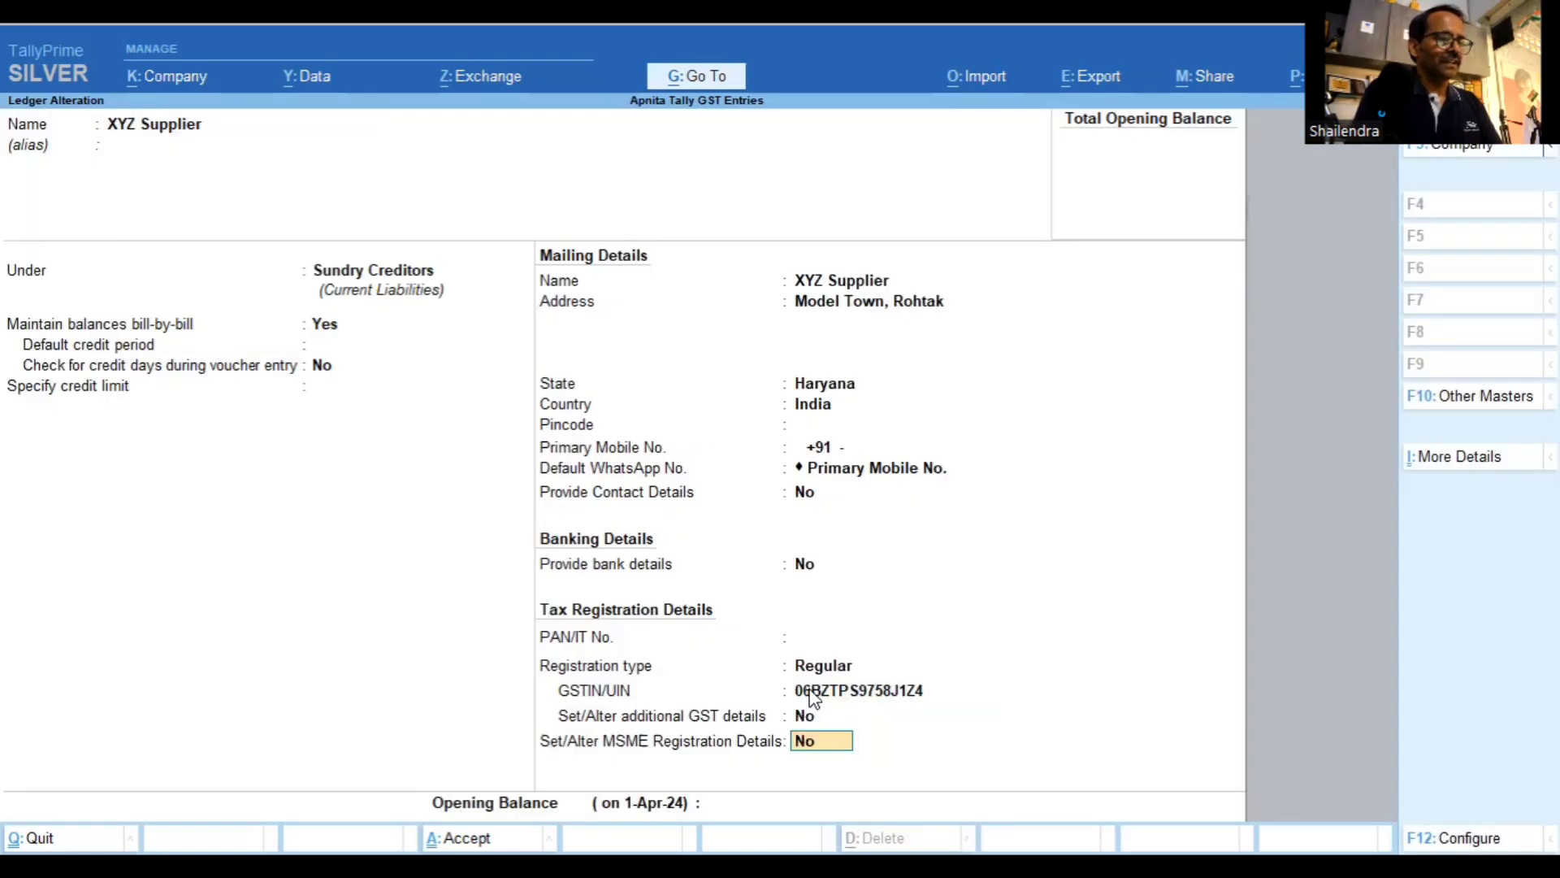
key("Return")
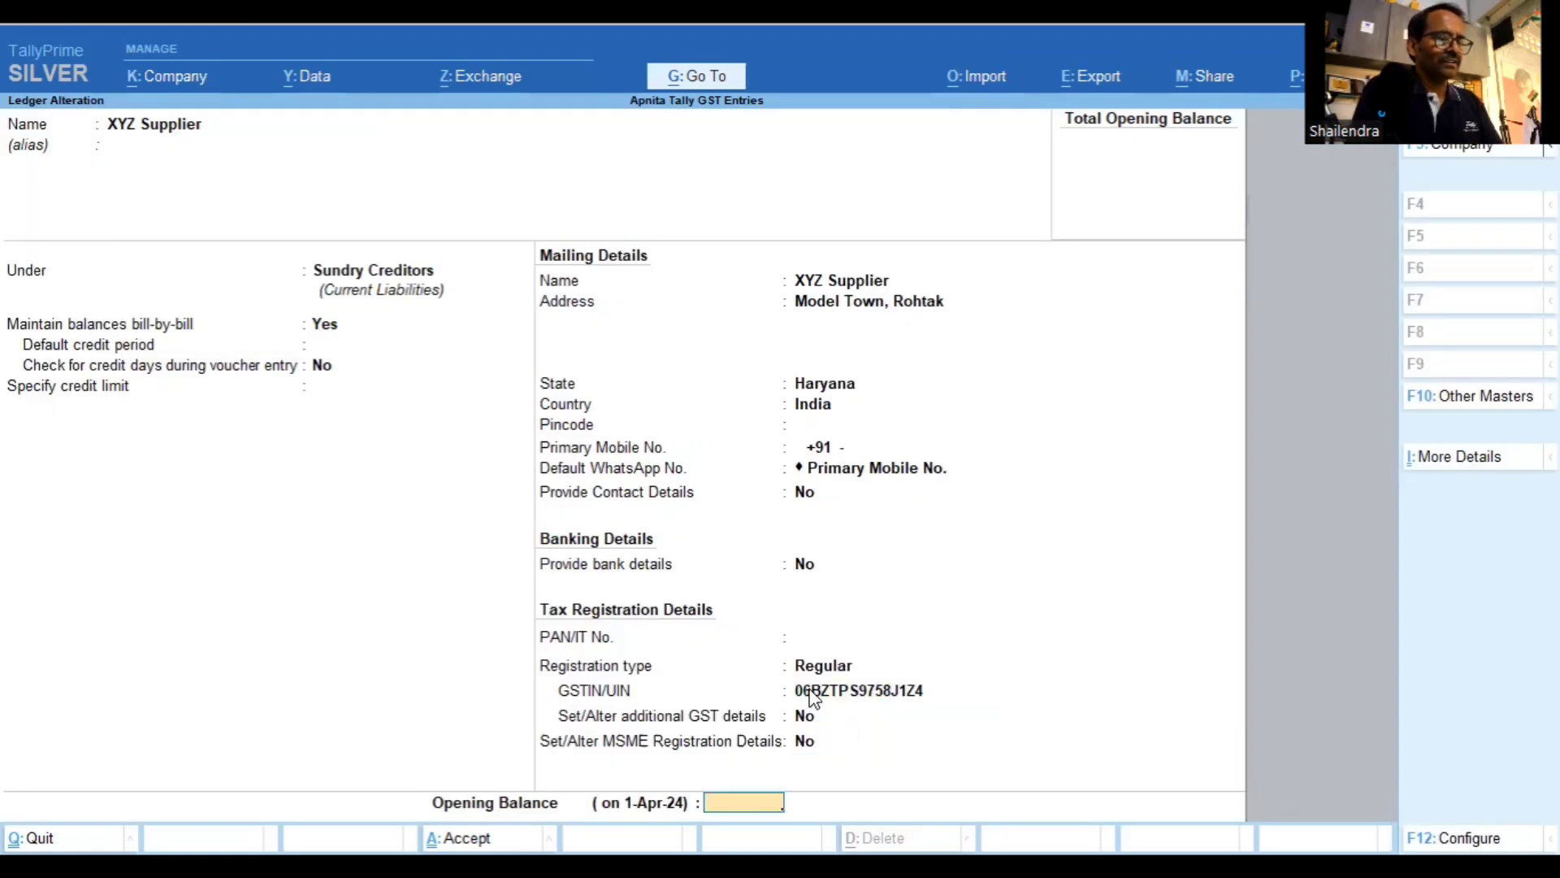
key("Return")
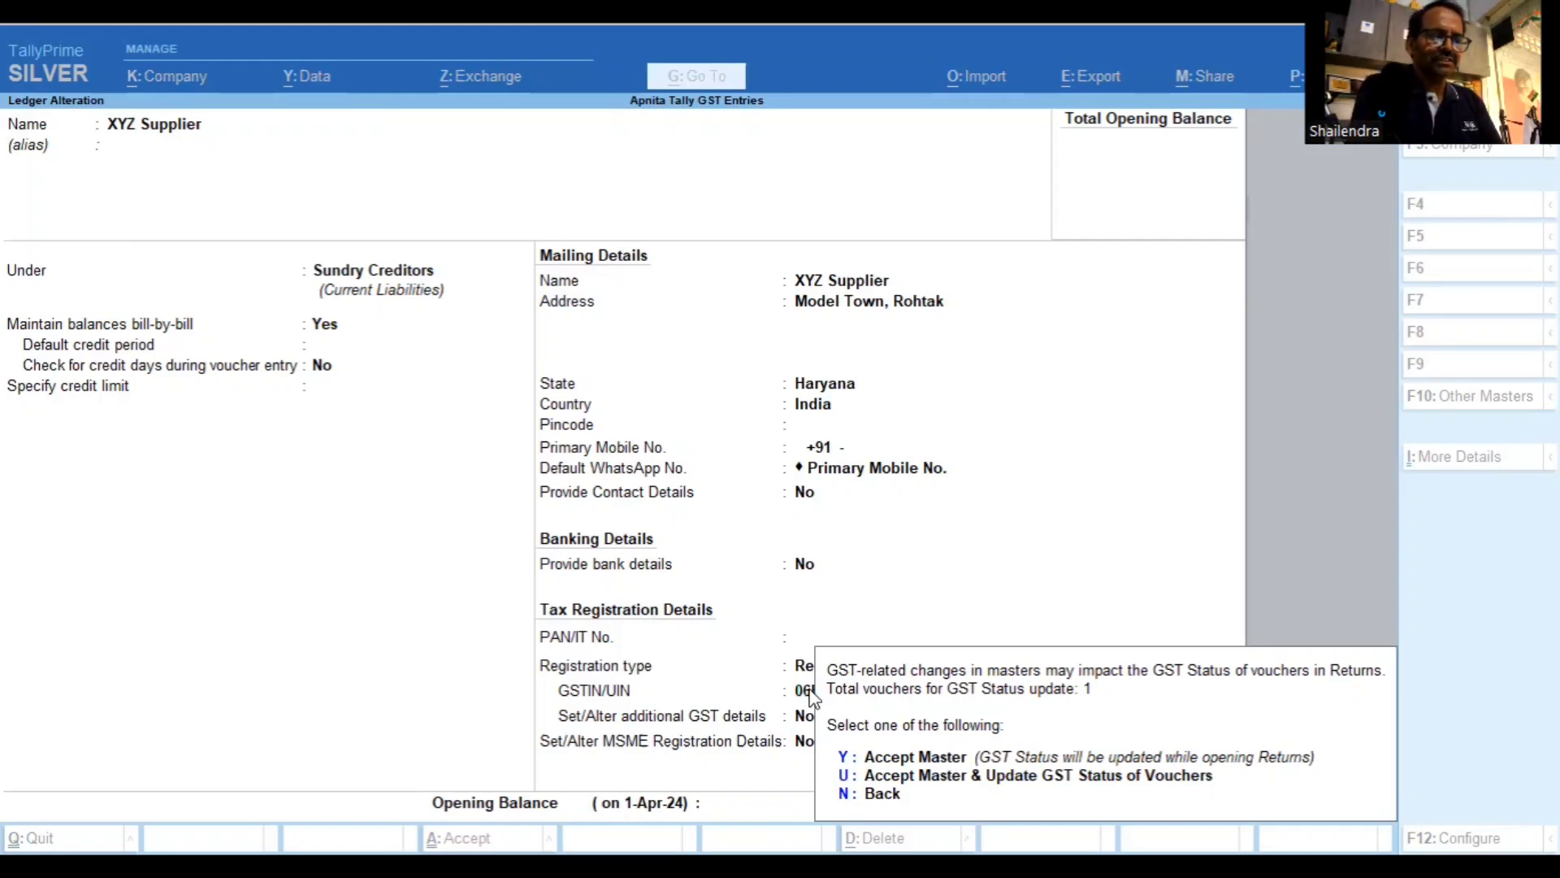
key("y")
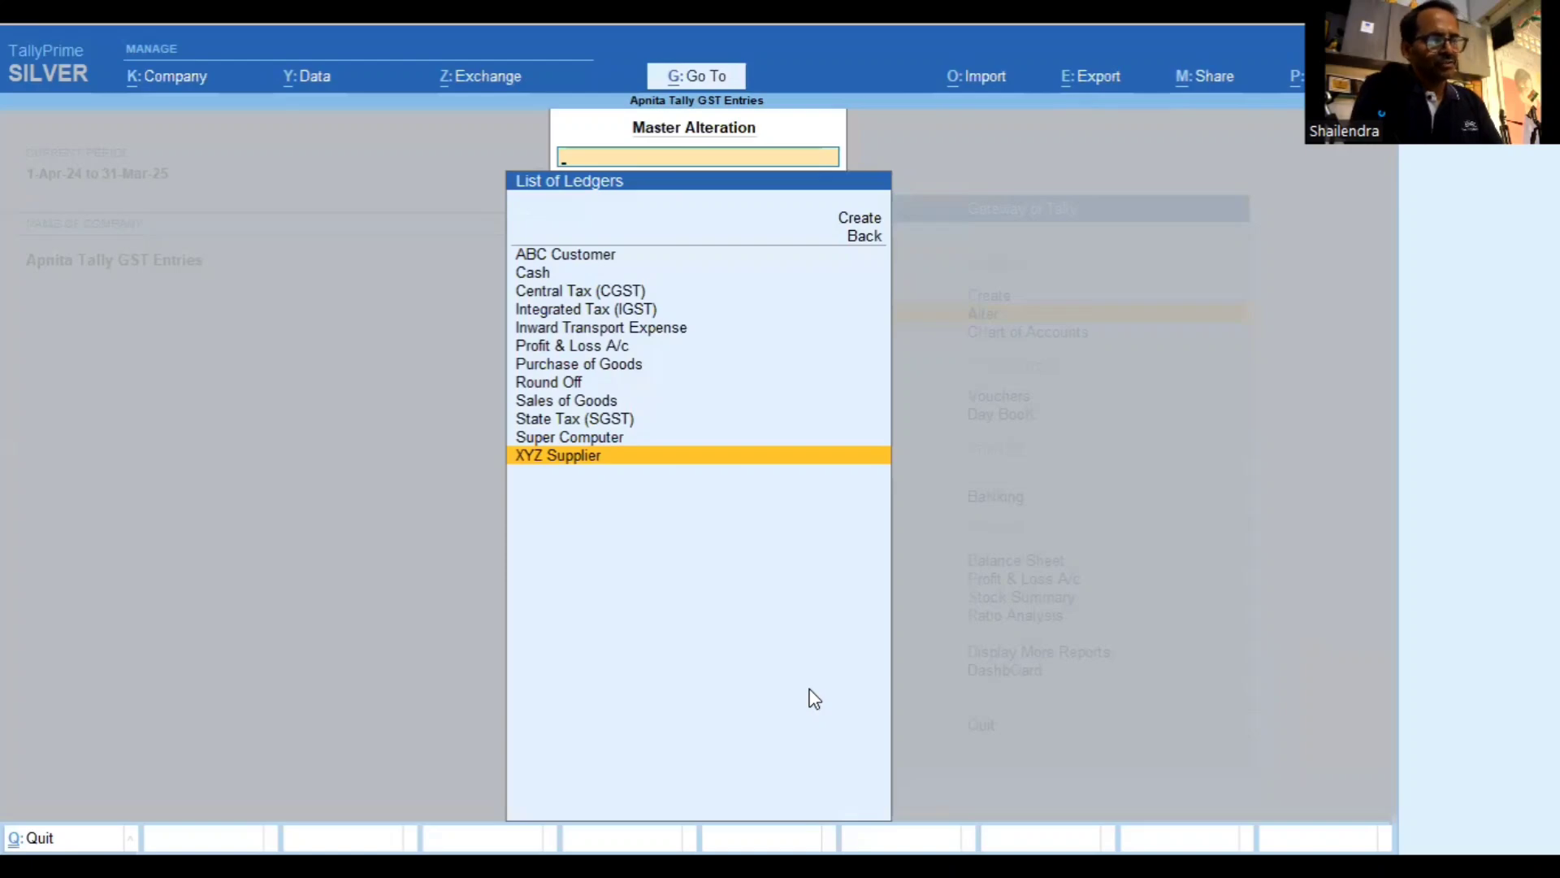
Reopen GSTR-3B and drill into Uncertain Transactions to open XYZ Supplier's purchase voucher 1
key("Escape")
key("Escape")
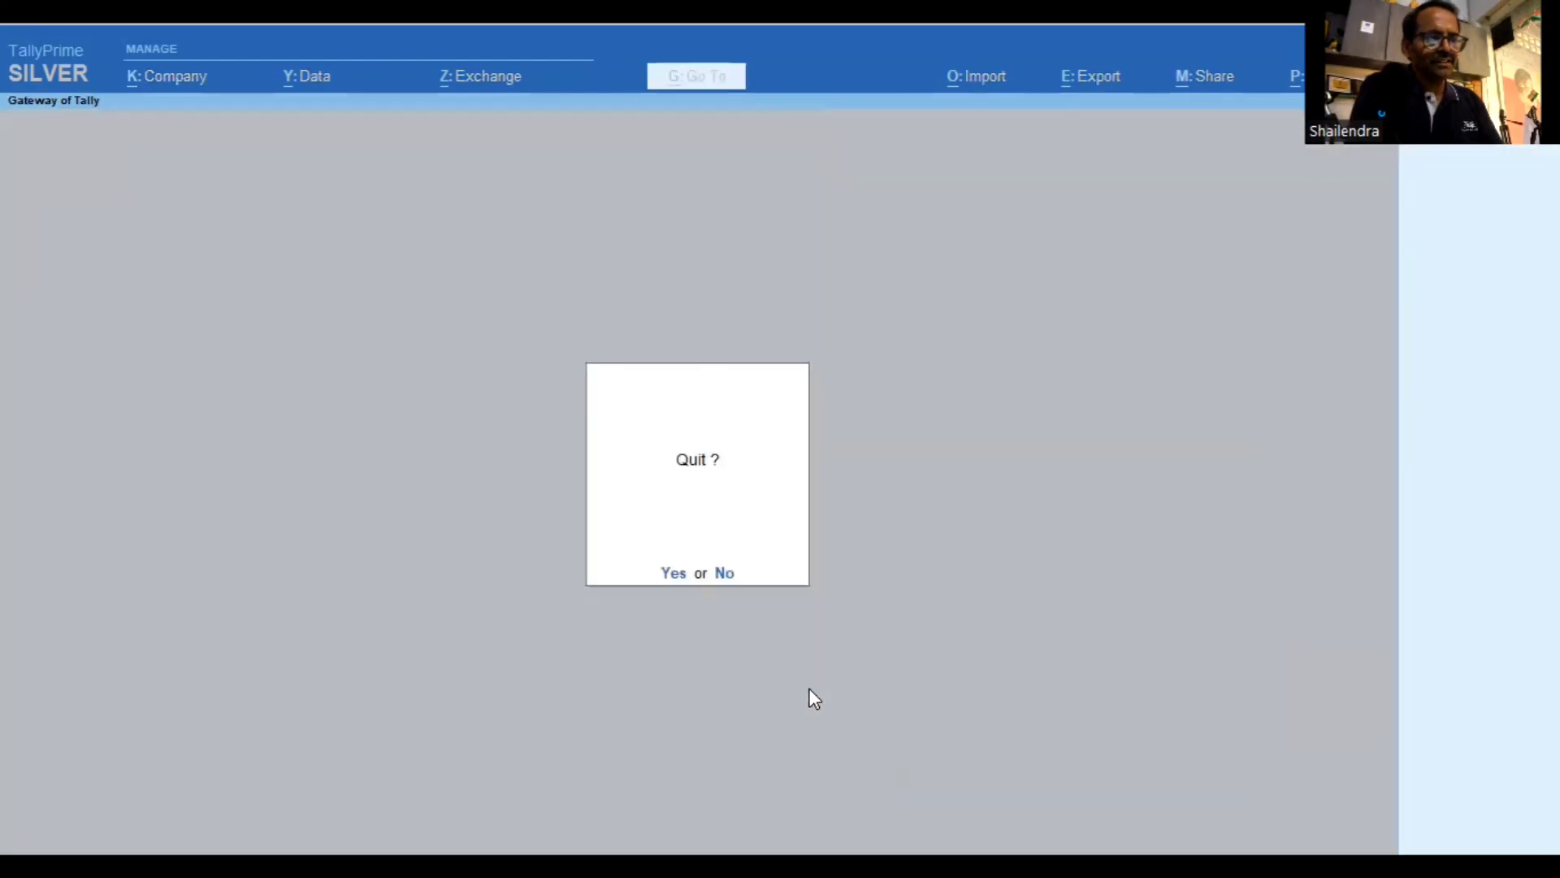
key("n")
key("Down")
key("Down")
key("Down")
key("Down")
key("Down")
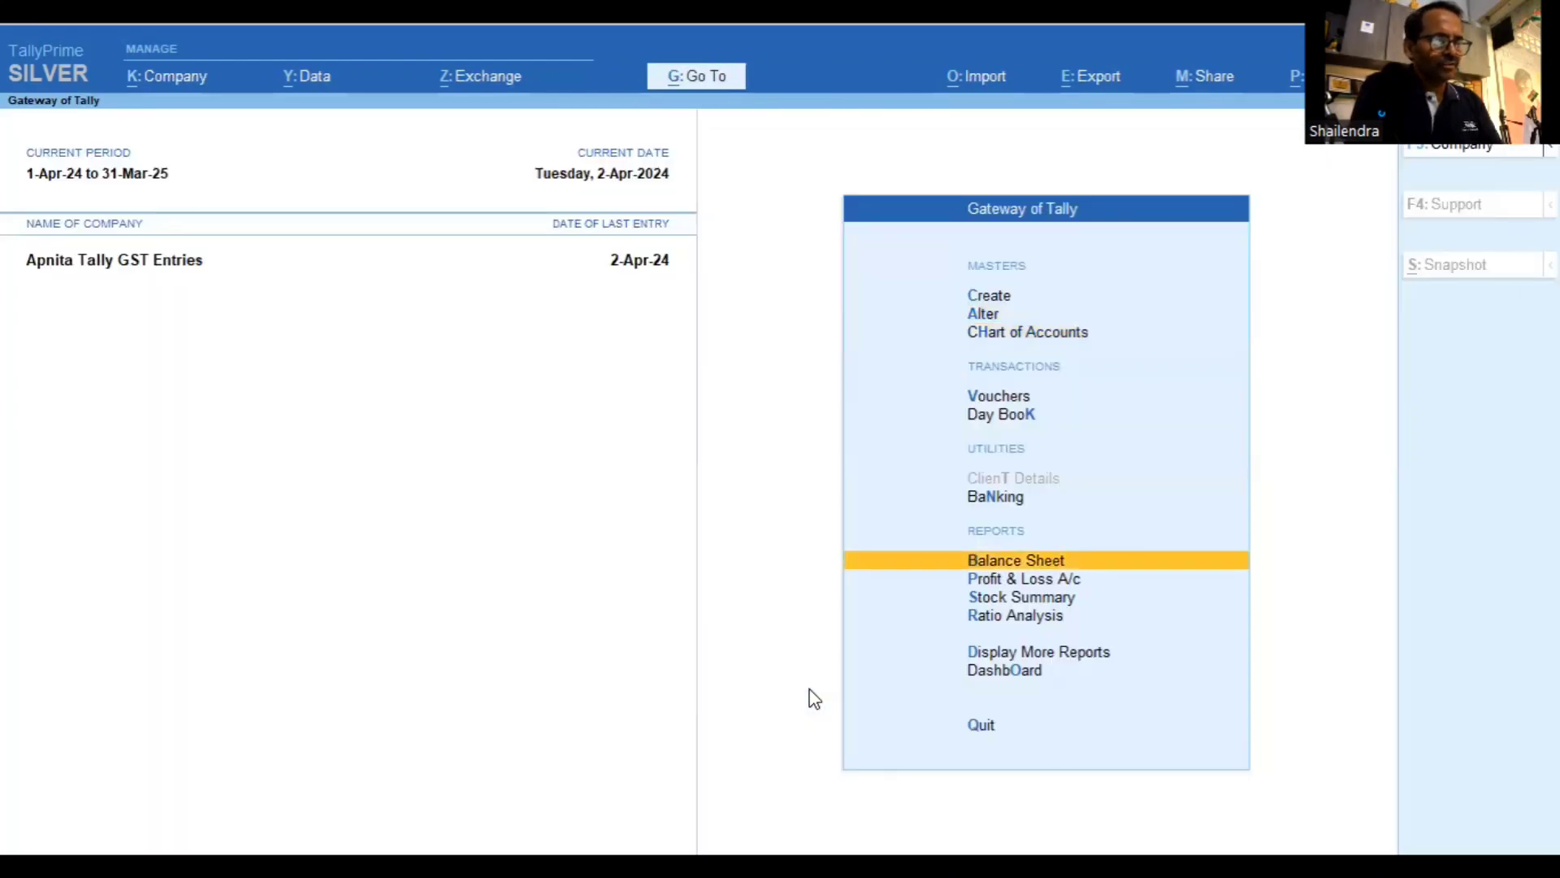
key("d")
key("y")
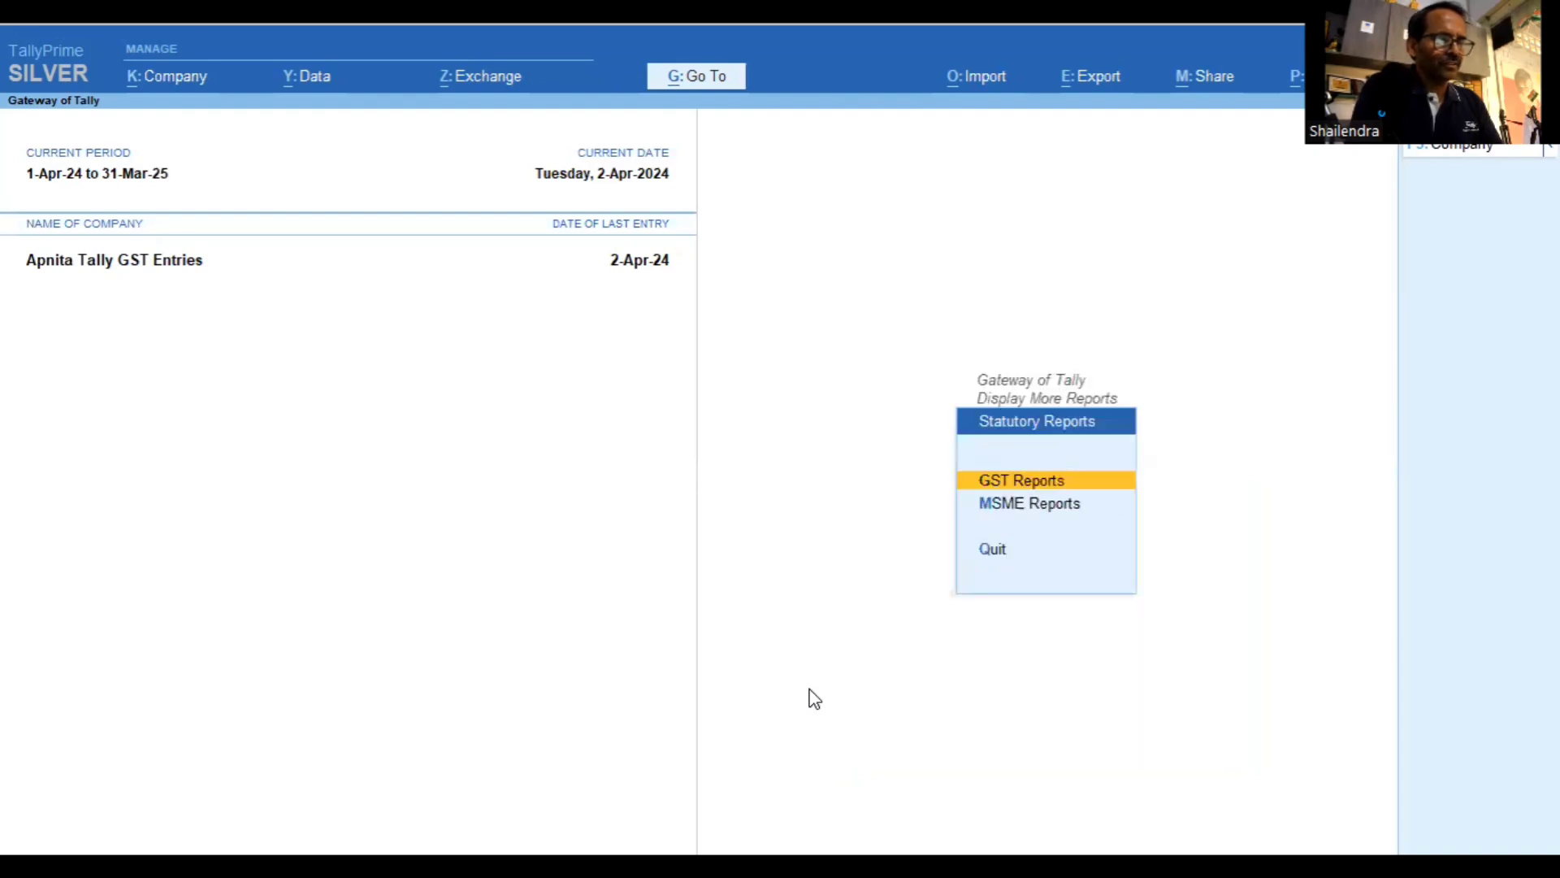
key("Return")
key("3")
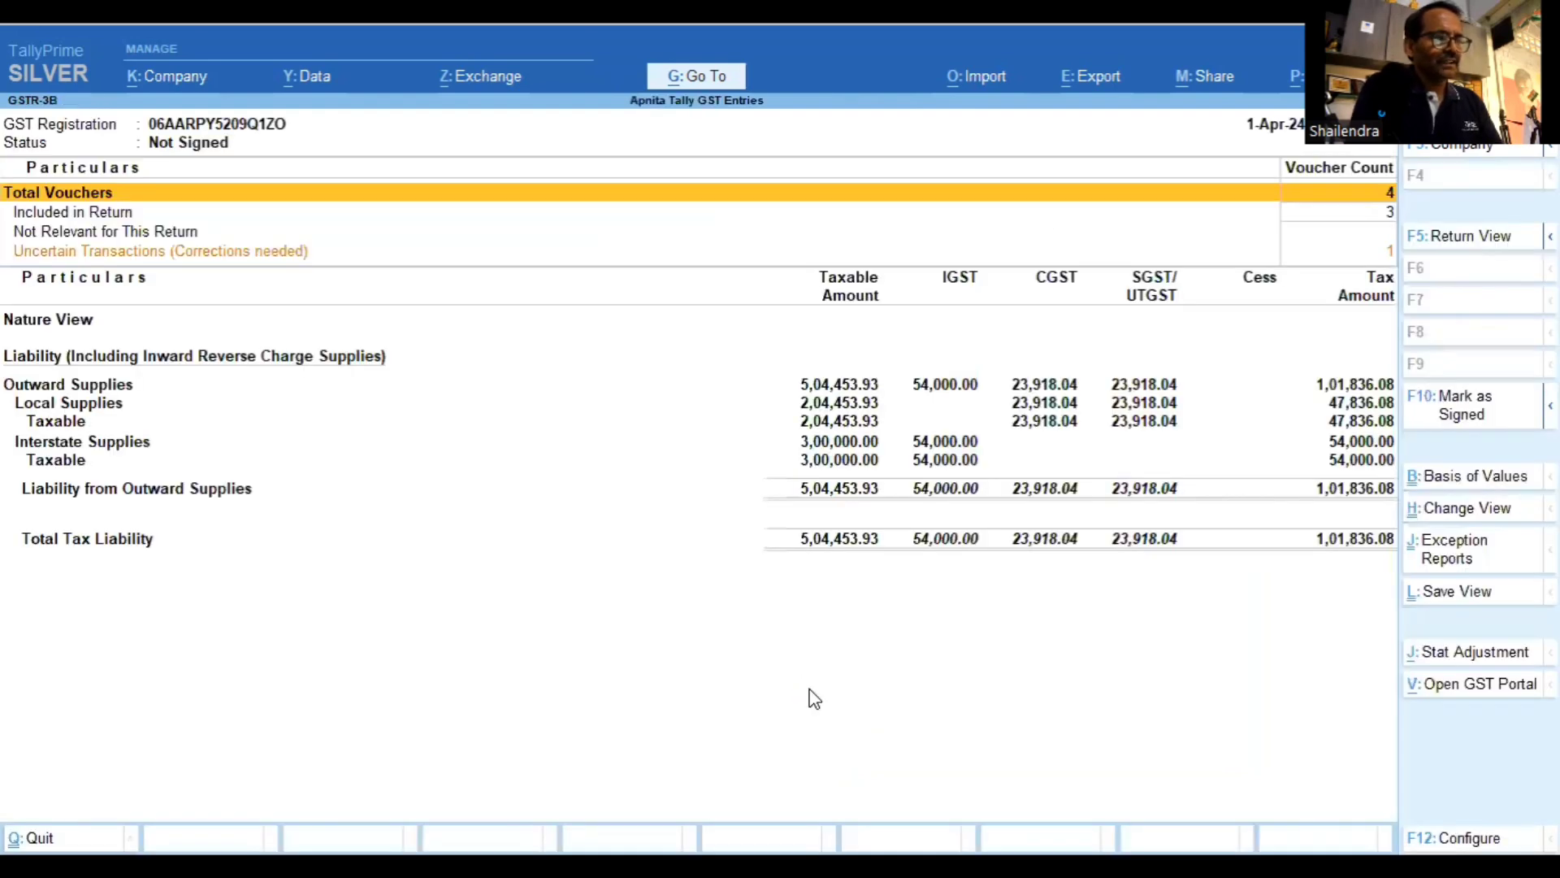
key("Down")
key("Down")
key("Down")
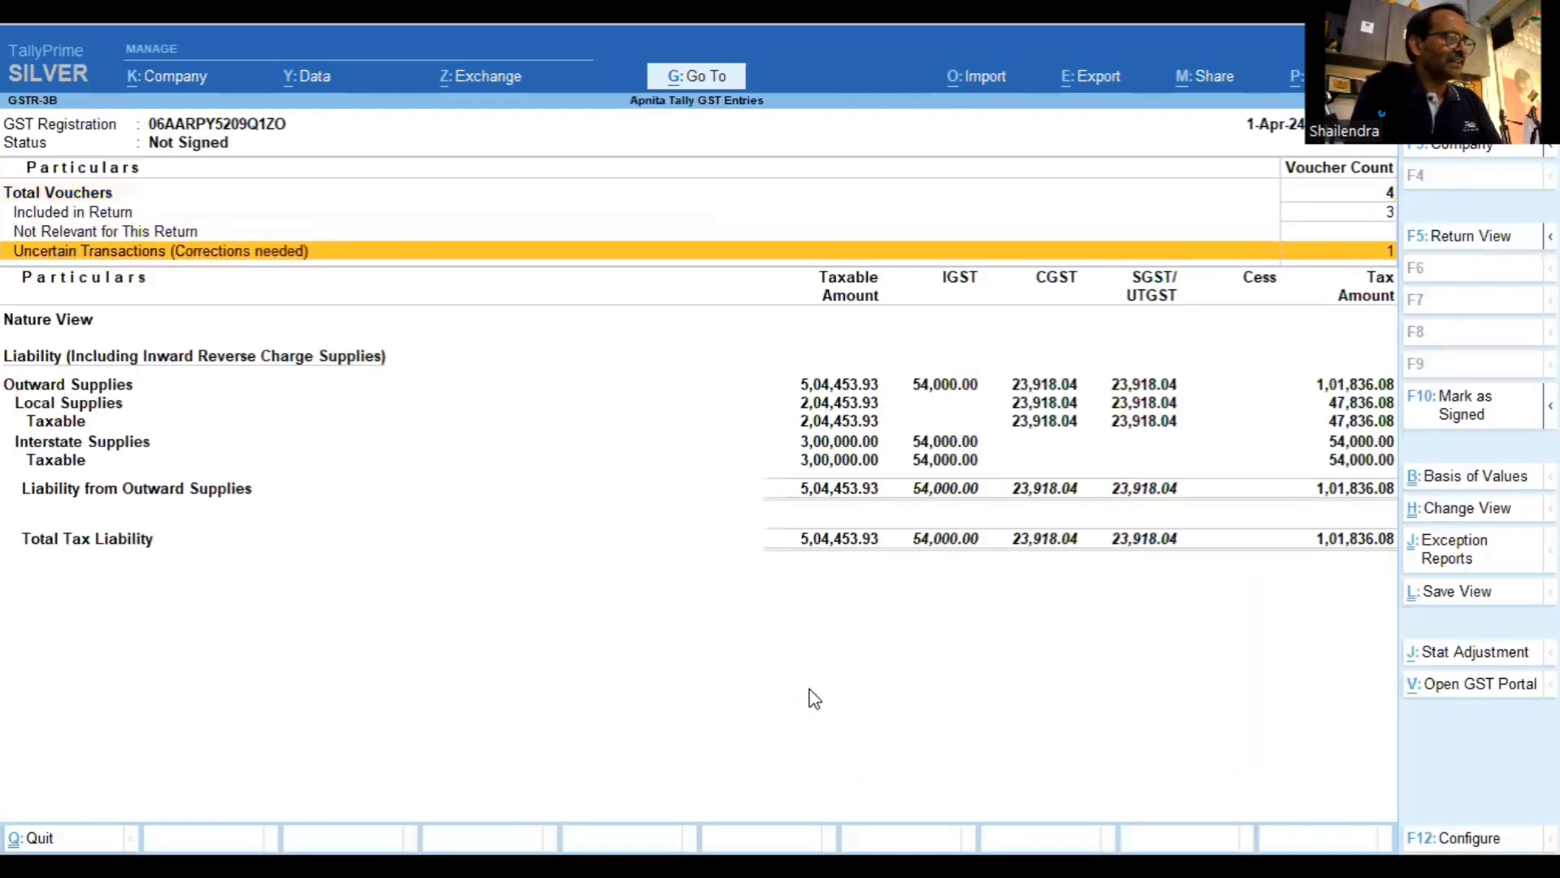
key("Return")
key("Return")
key("Return")
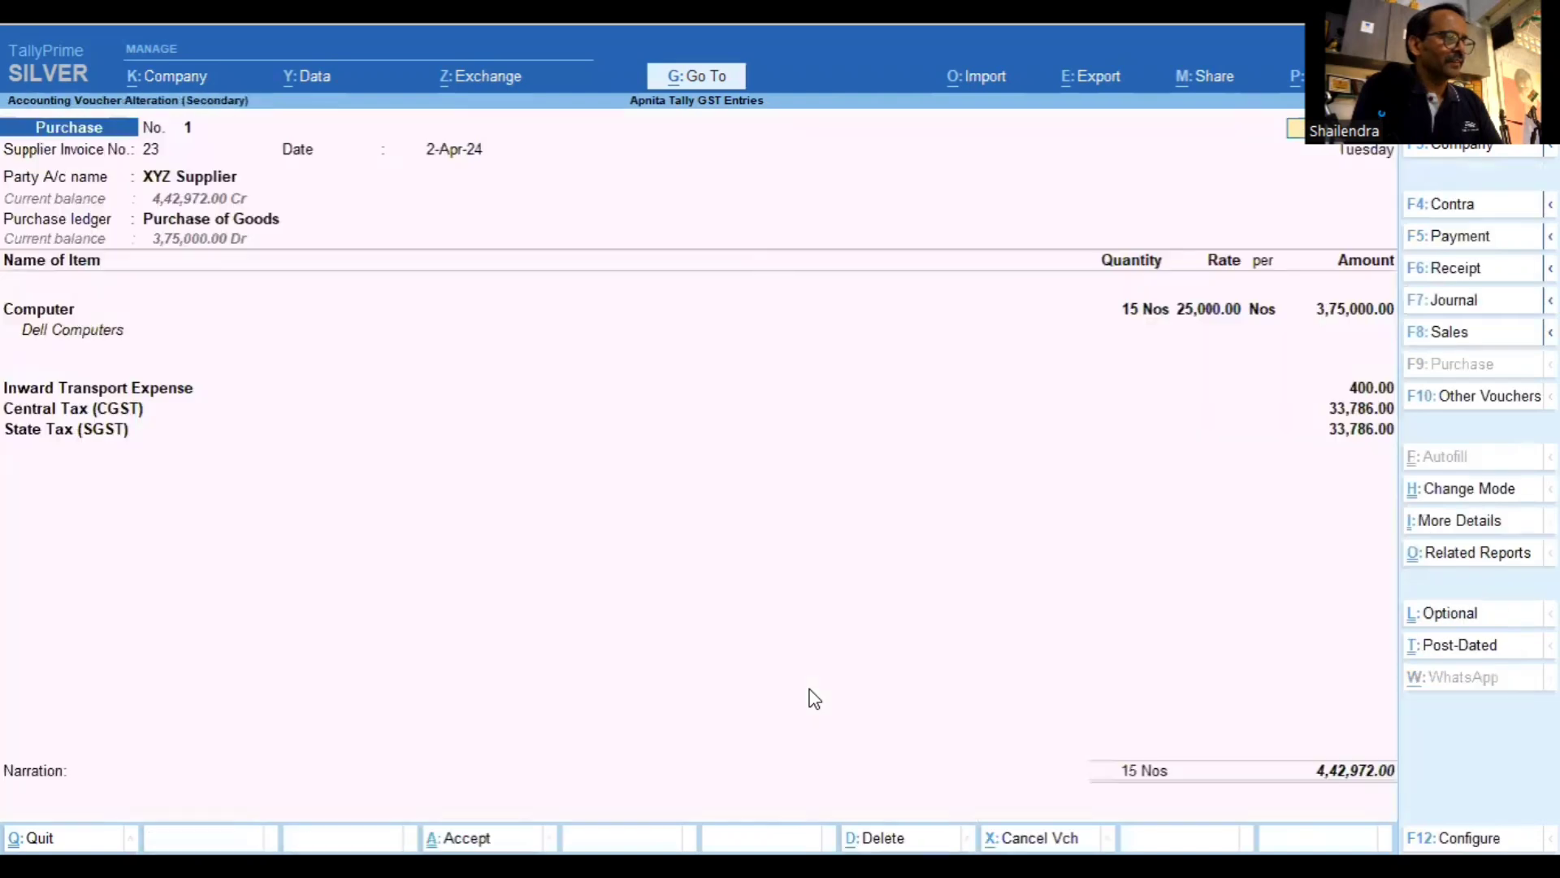
Swap the party to Super Computer and back to XYZ Supplier, then save the voucher
key("Return")
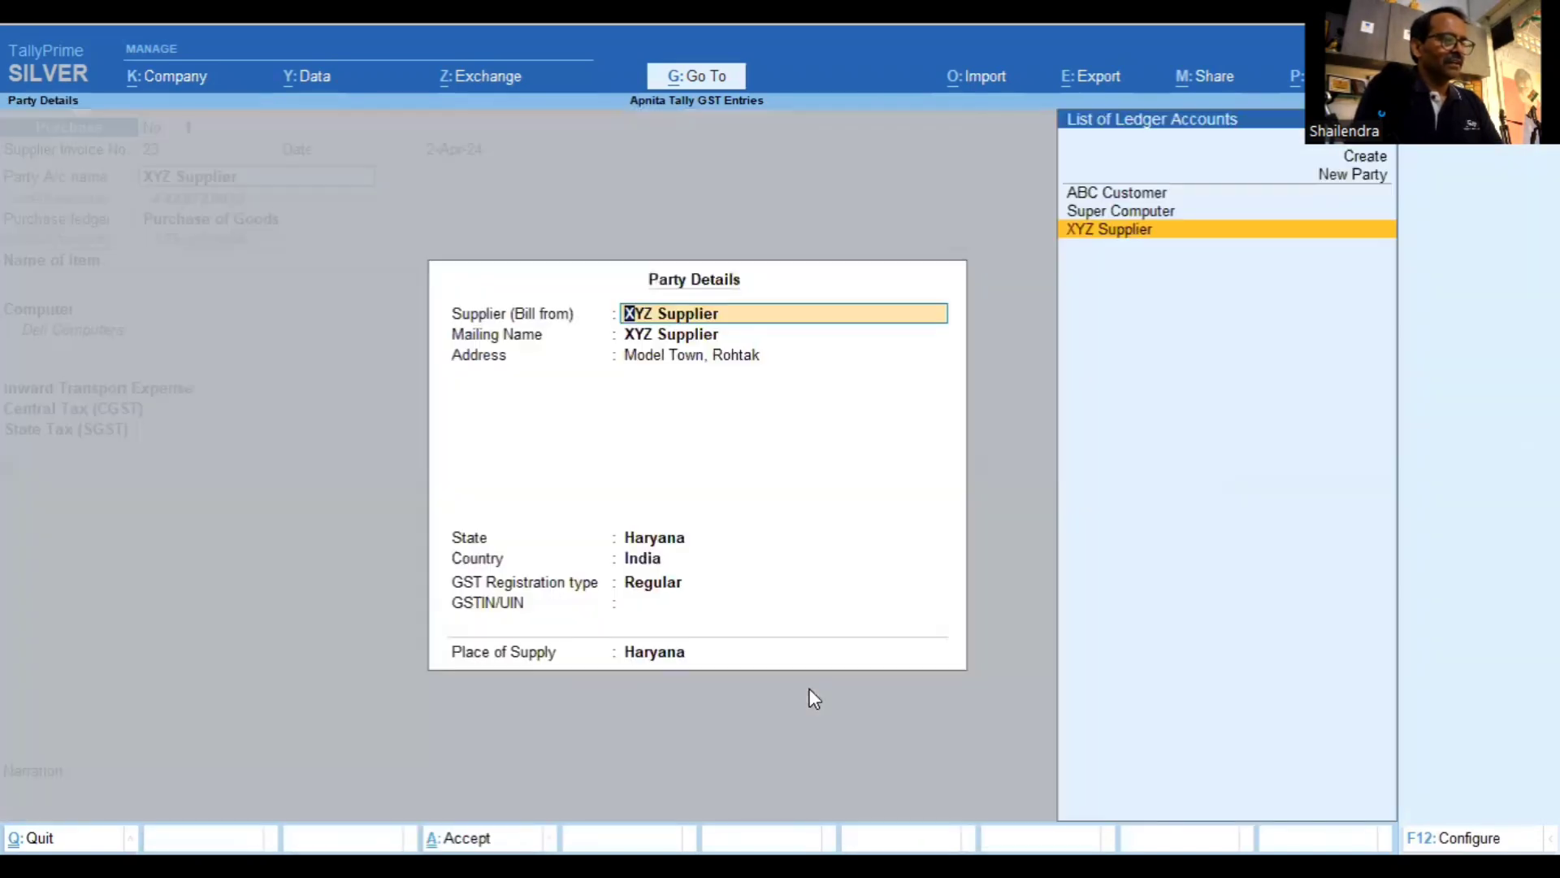
key("Up")
key("Return")
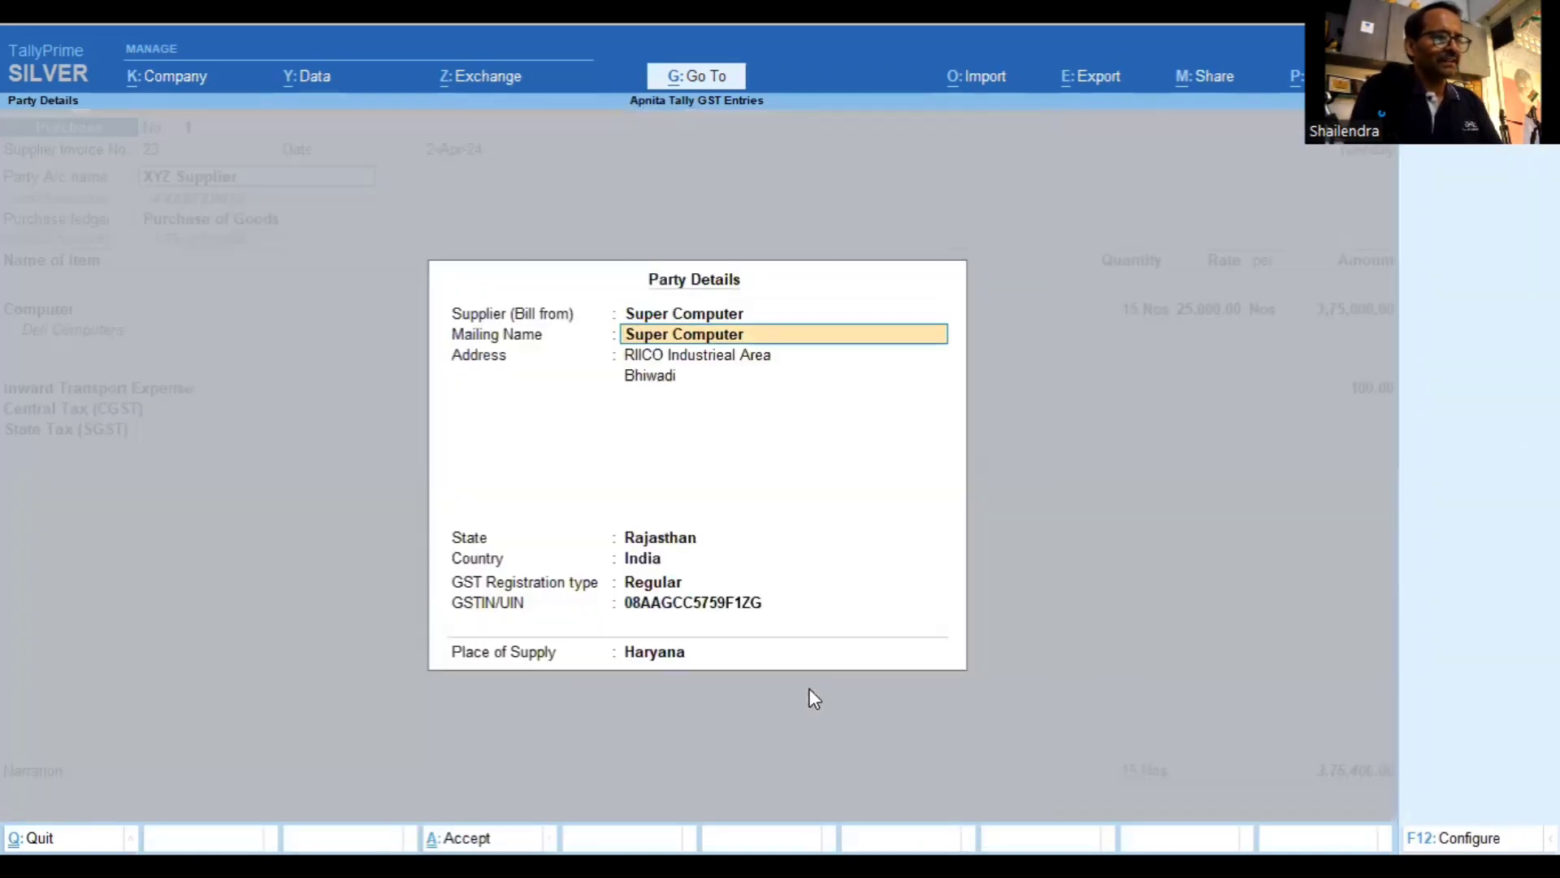
key("BackSpace")
key("Down")
key("Return")
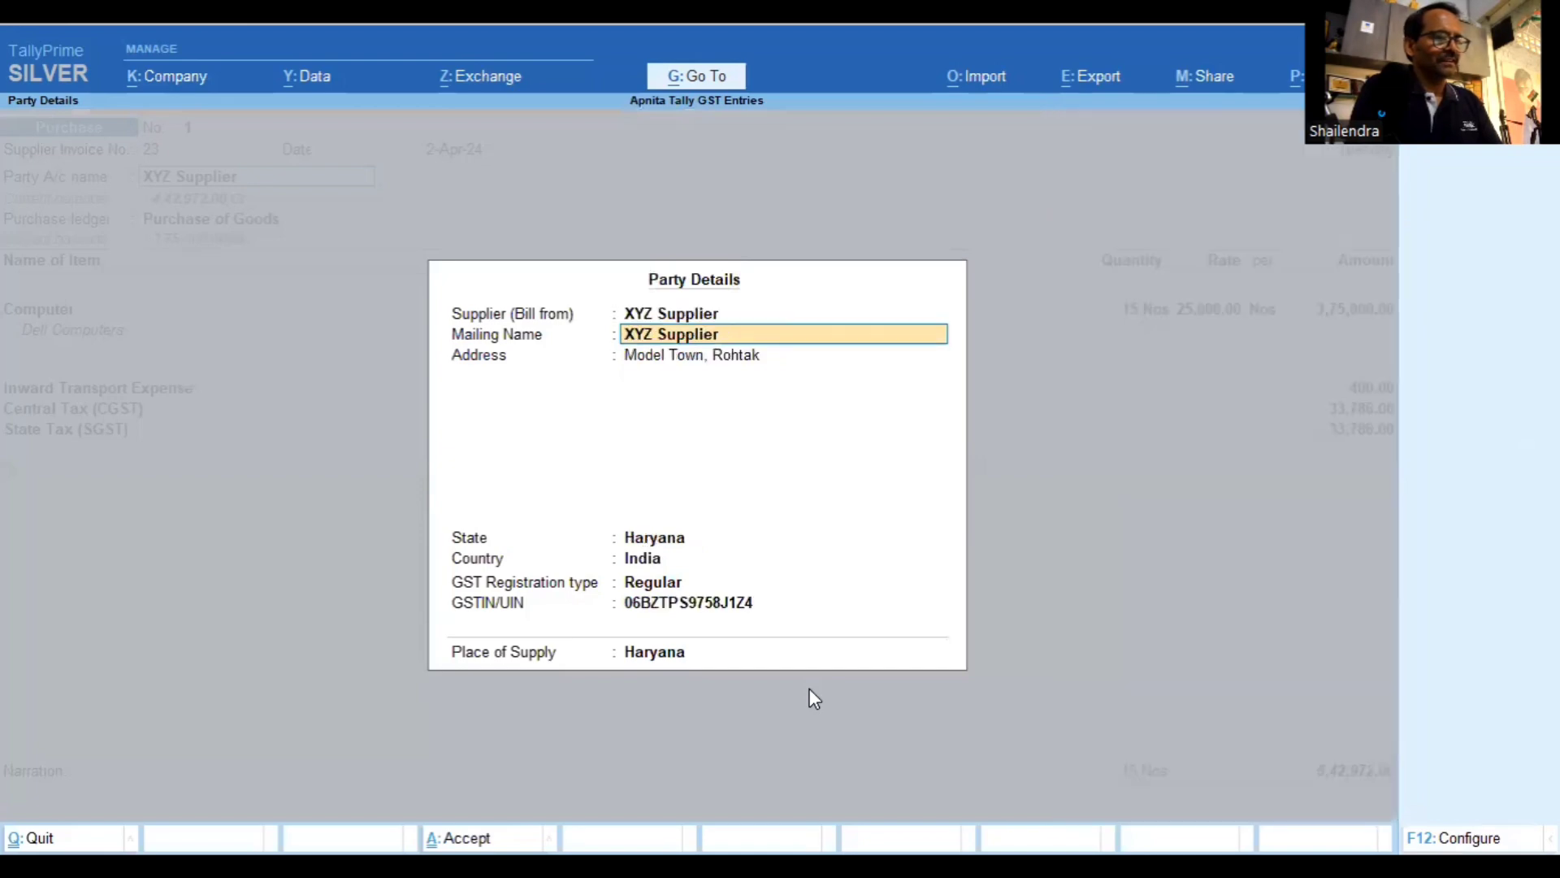
key("Return")
key("Return")
key("Return")
key("Return")
key("Return")
key("Return")
key("Return")
key("Return")
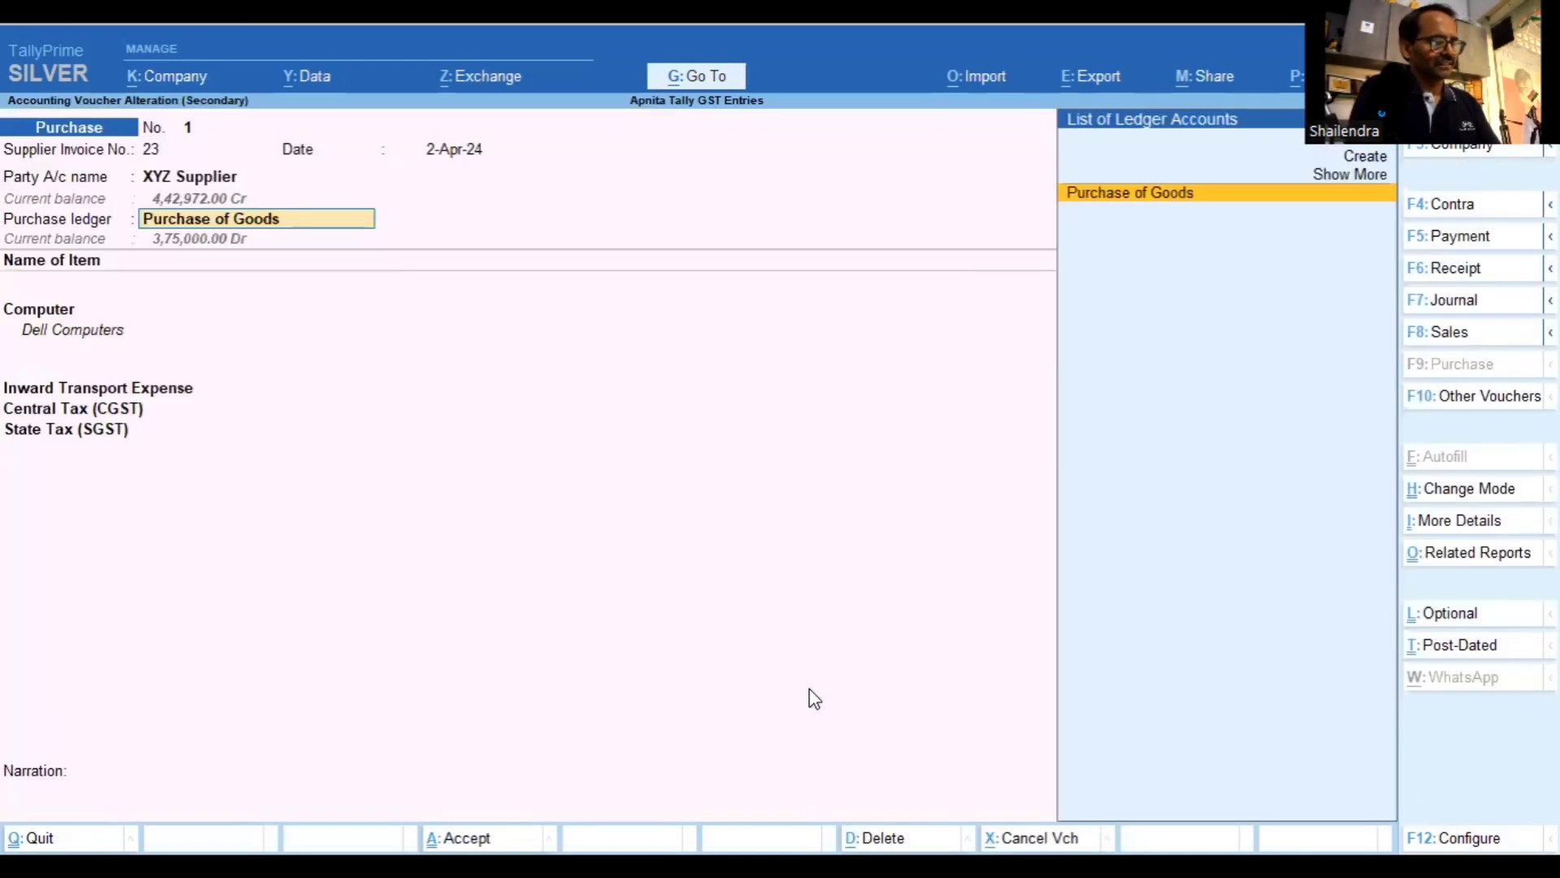
key("ctrl")
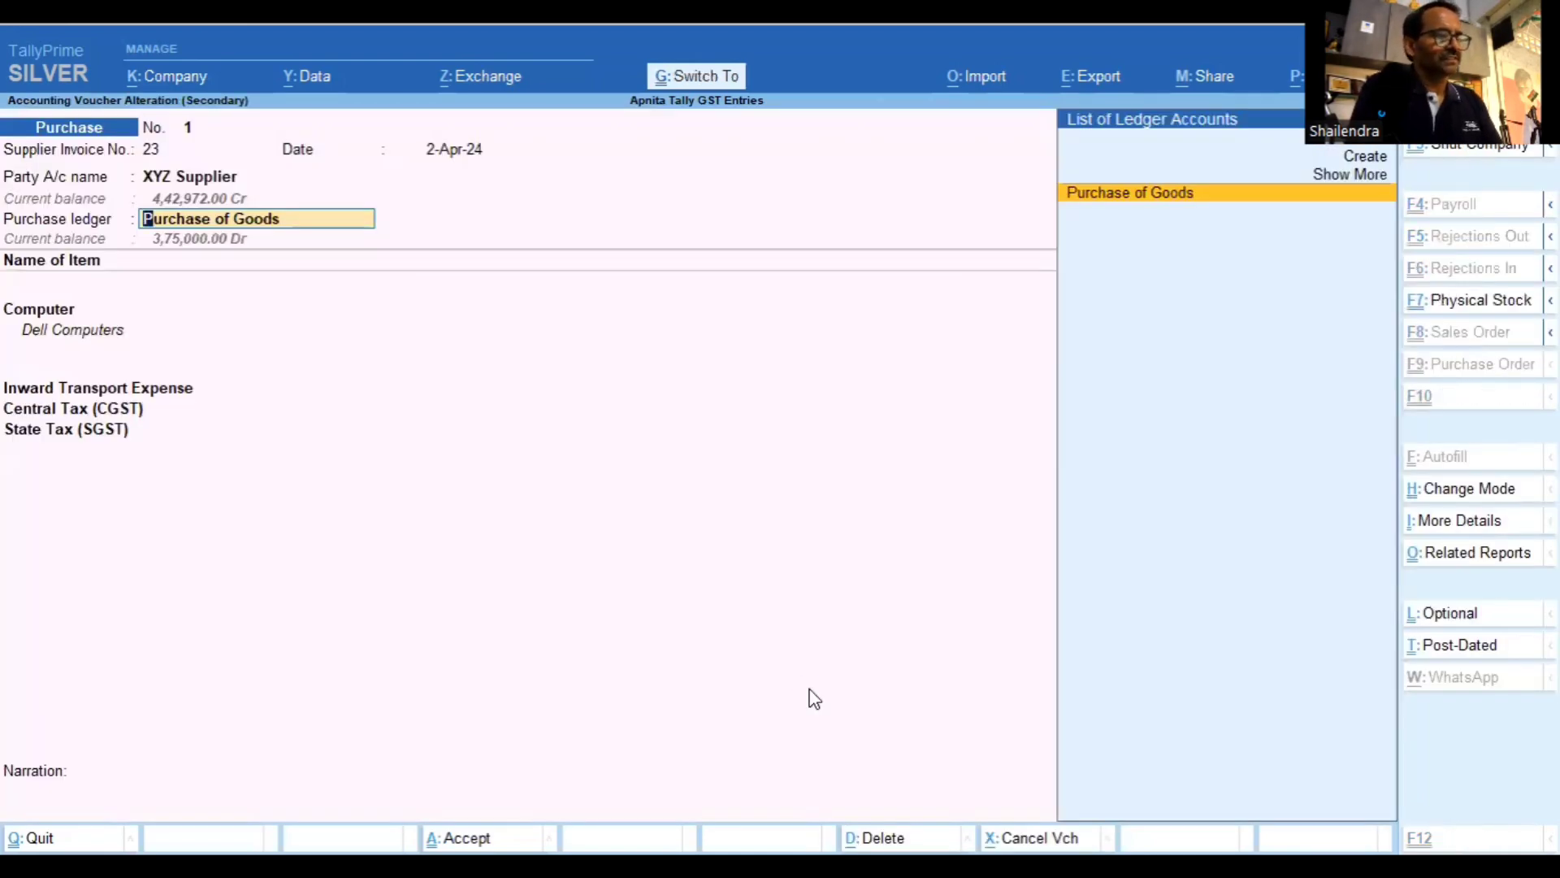
key("ctrl+a")
key("Escape")
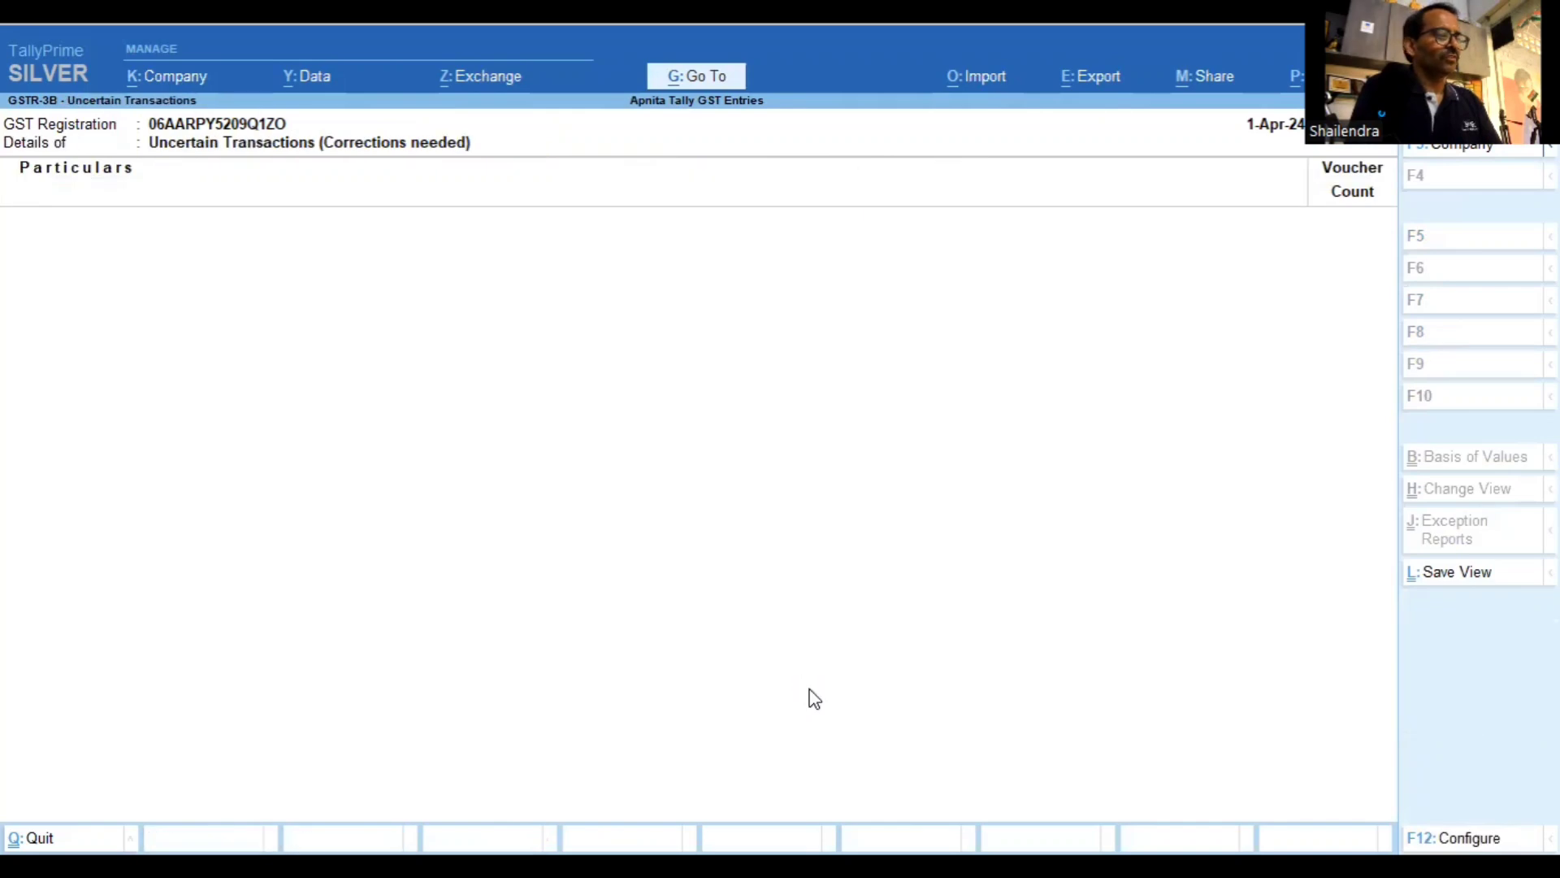
Return to the GSTR-3B summary and check the local supplies rows
key("Escape")
key("Down")
key("Down")
key("Down")
key("Down")
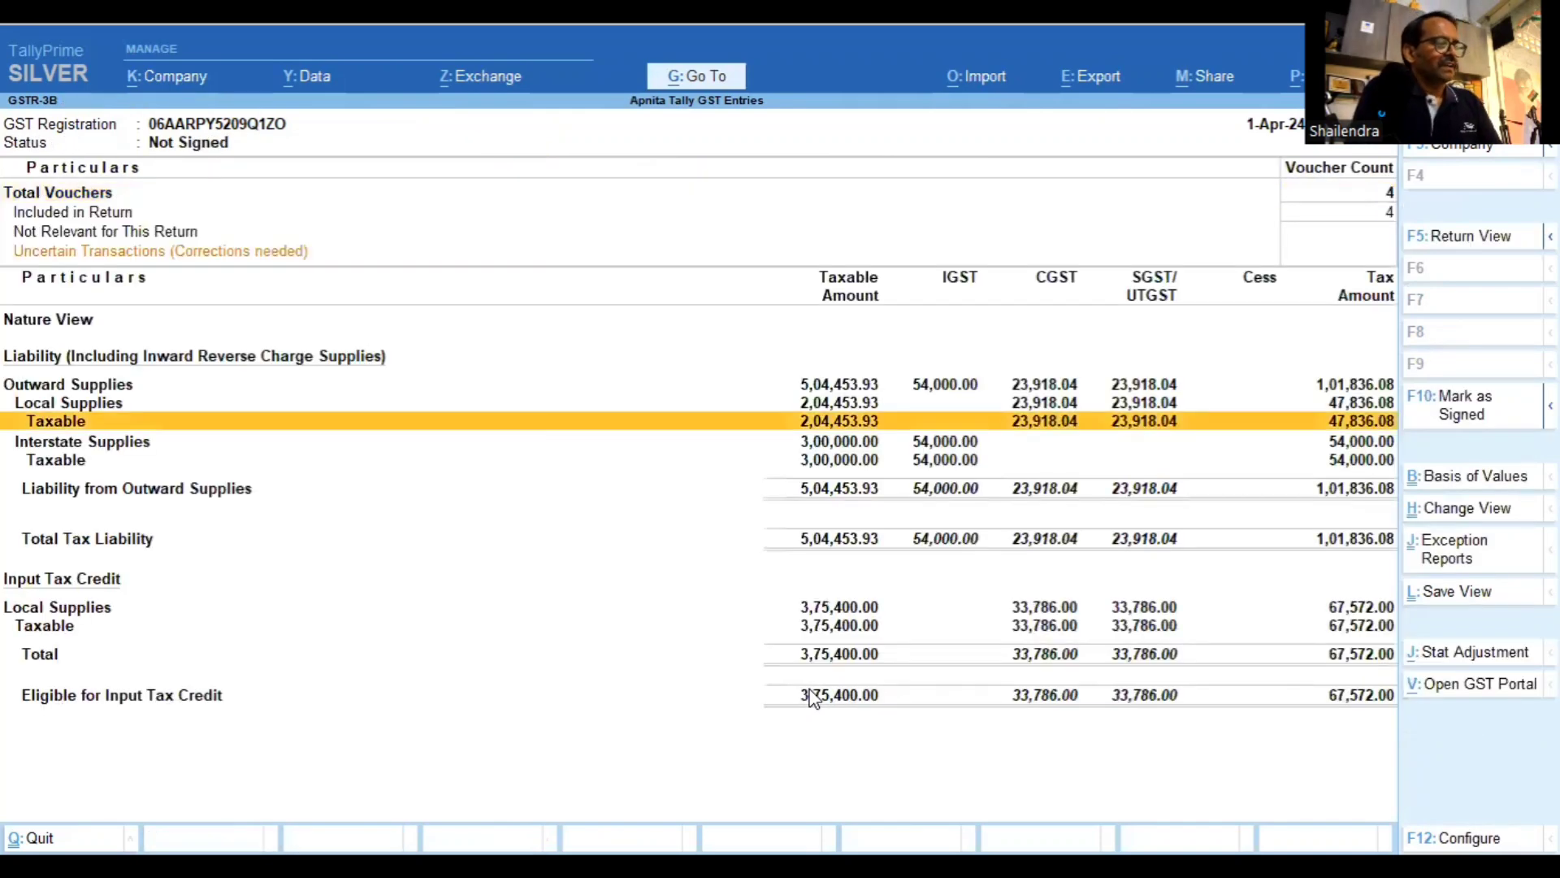
key("Up")
key("Up")
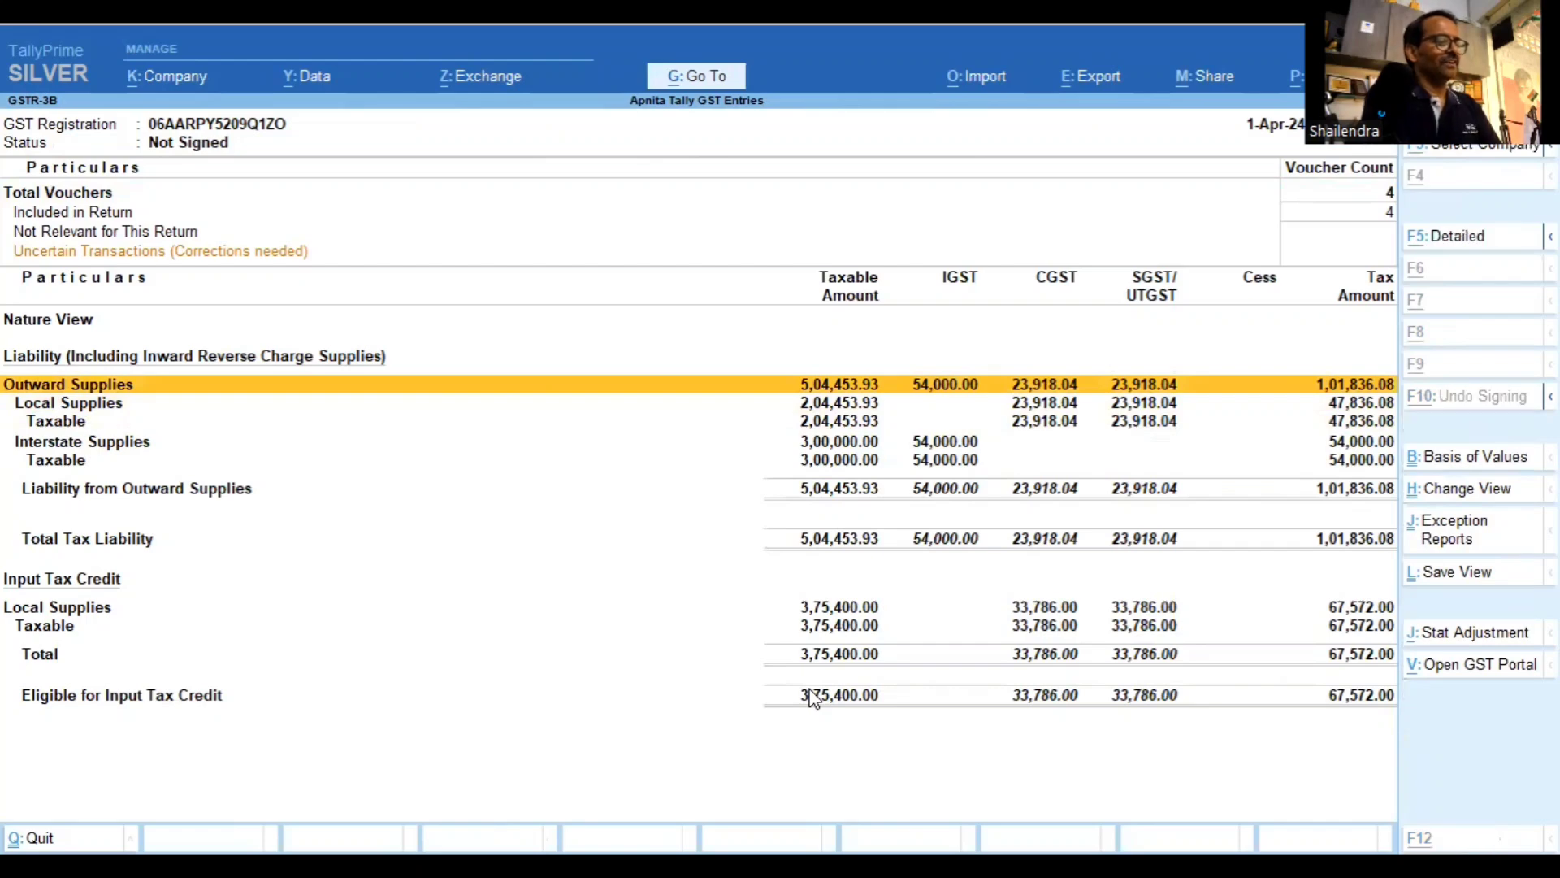
In detailed view, confirm 4 vouchers included and 67,572.00 eligible ITC on 3,75,400.00 purchases
key("alt+F5")
key("Down")
key("Down")
key("Down")
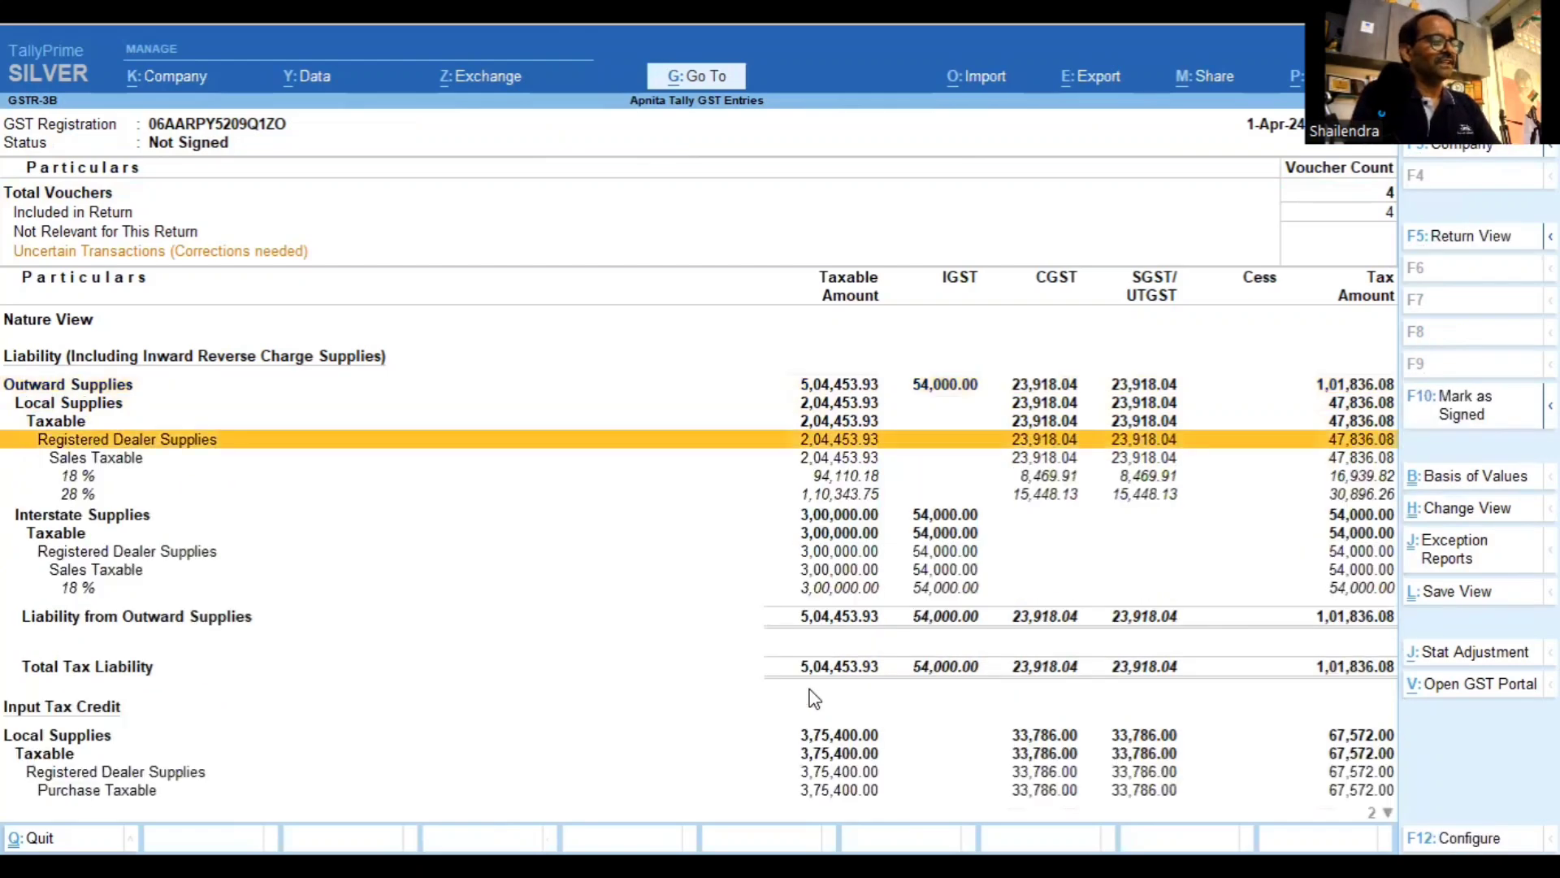
key("Down")
key("Down")
key("Down")
key("Down")
key("Down")
key("Up")
key("Up")
key("Up")
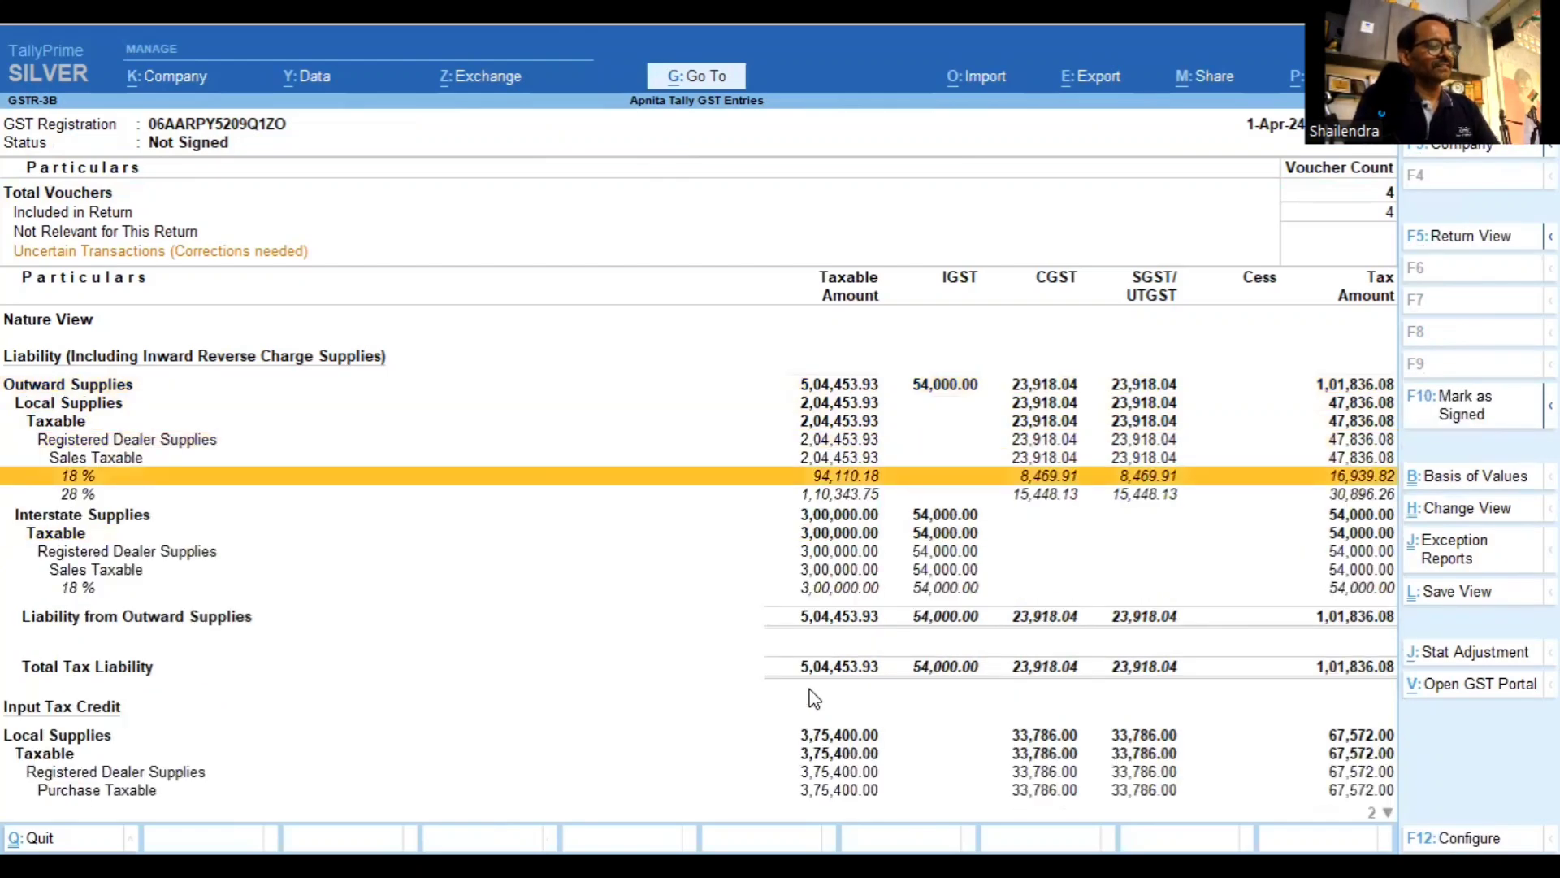
key("Up")
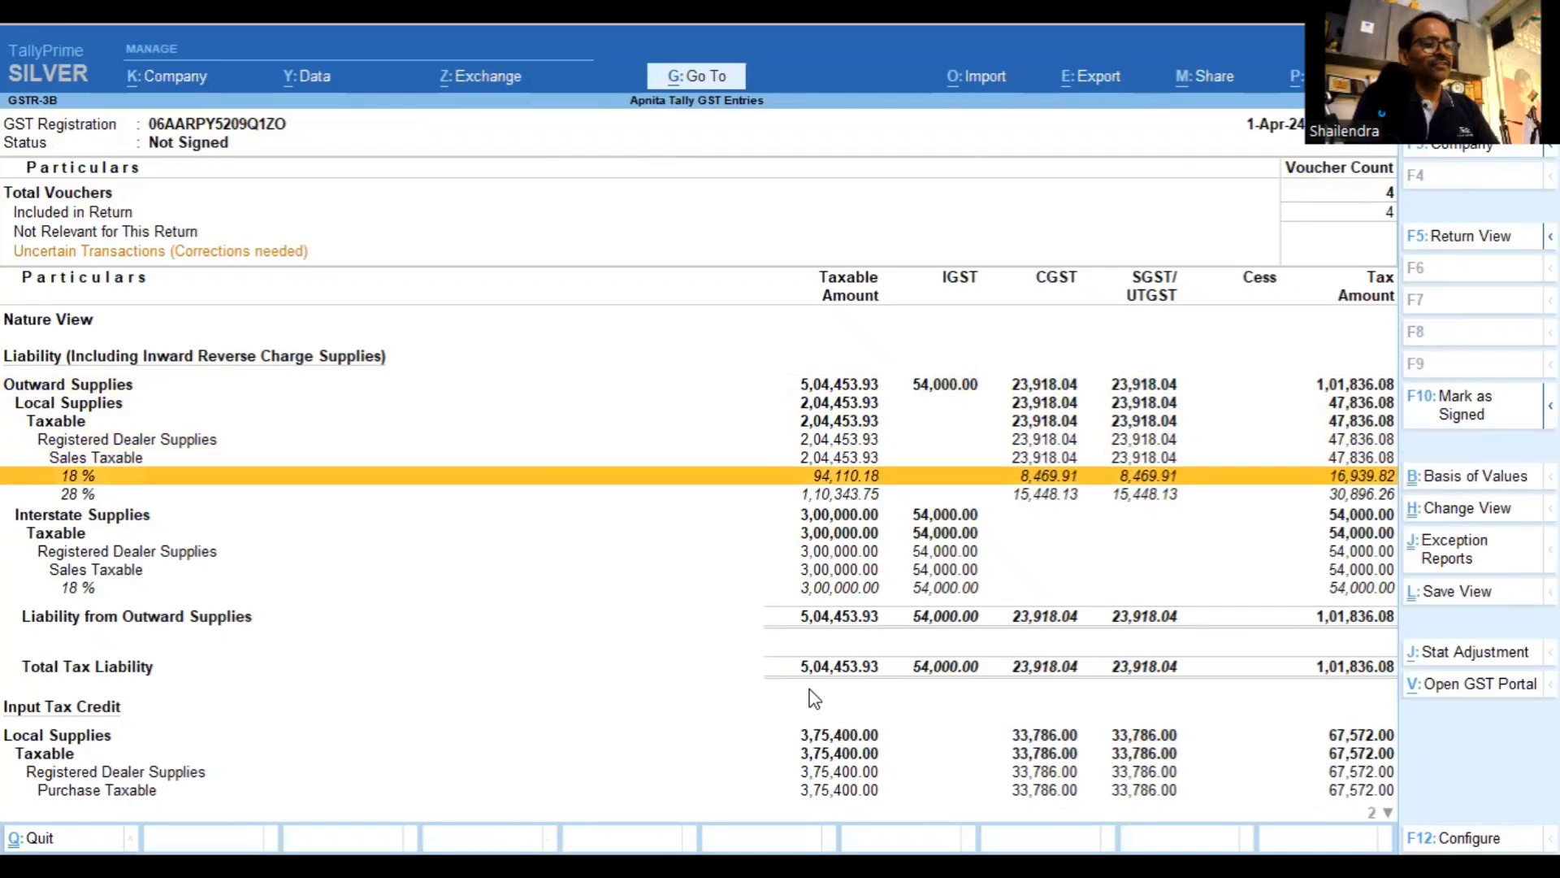
key("Down")
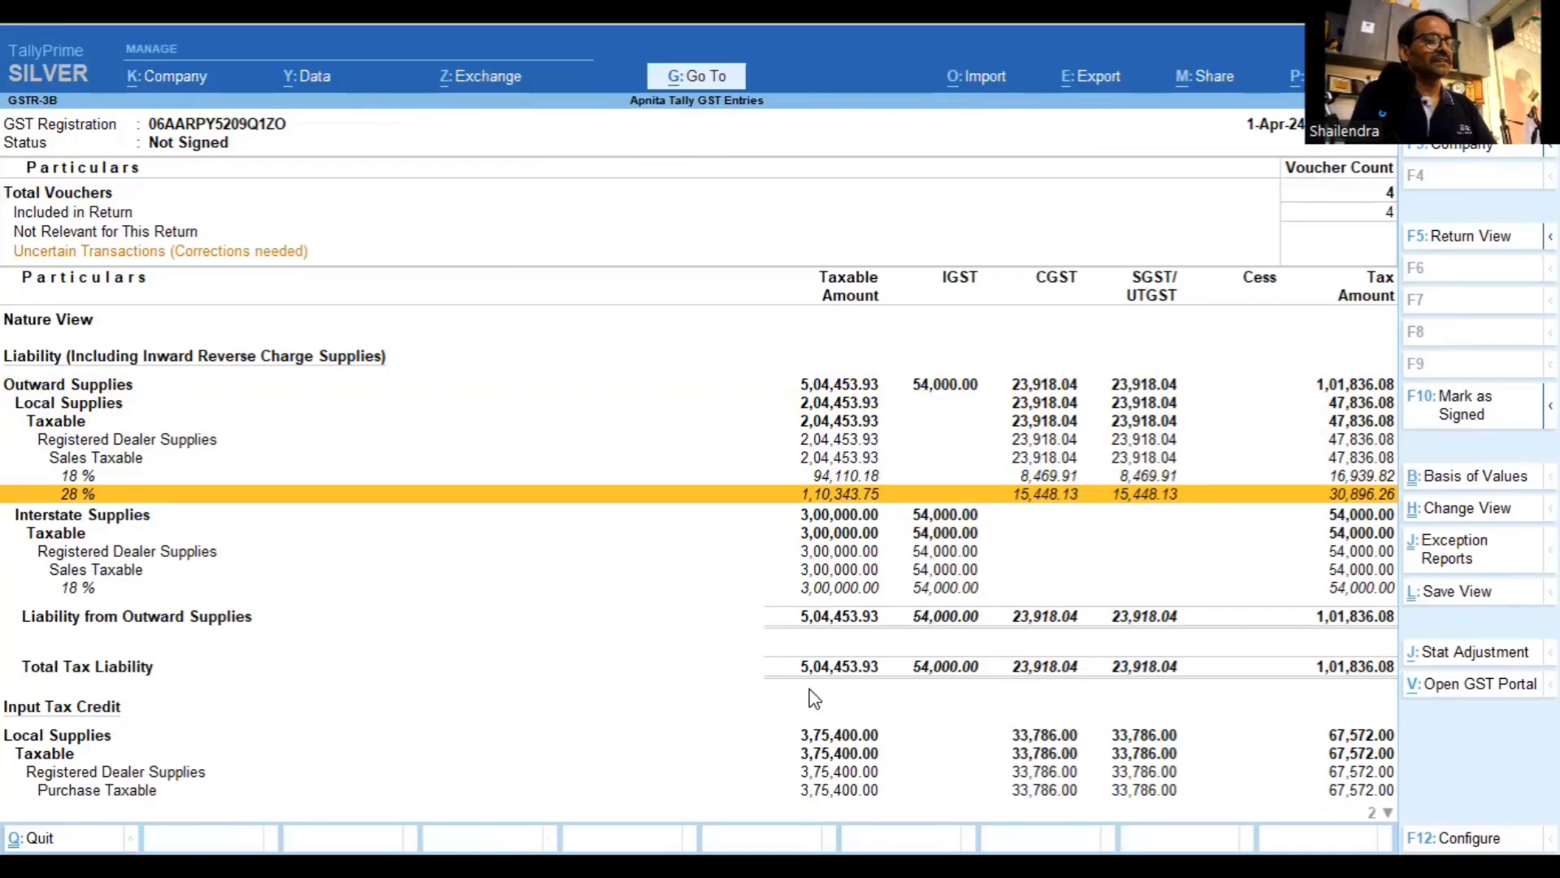
key("Down")
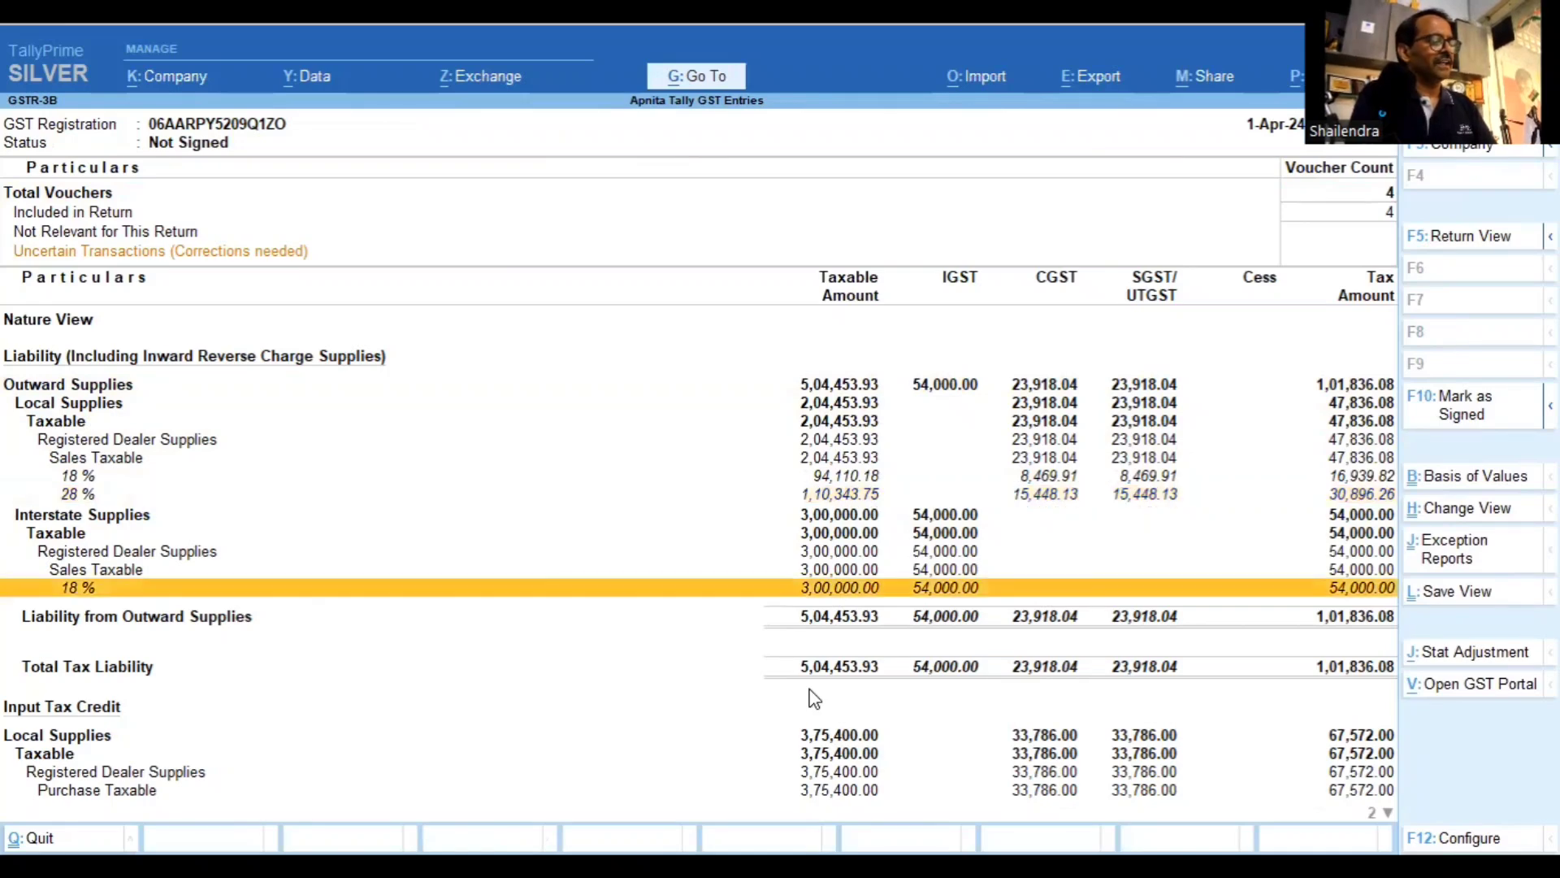
key("Down")
scroll(811, 697, "down", 1)
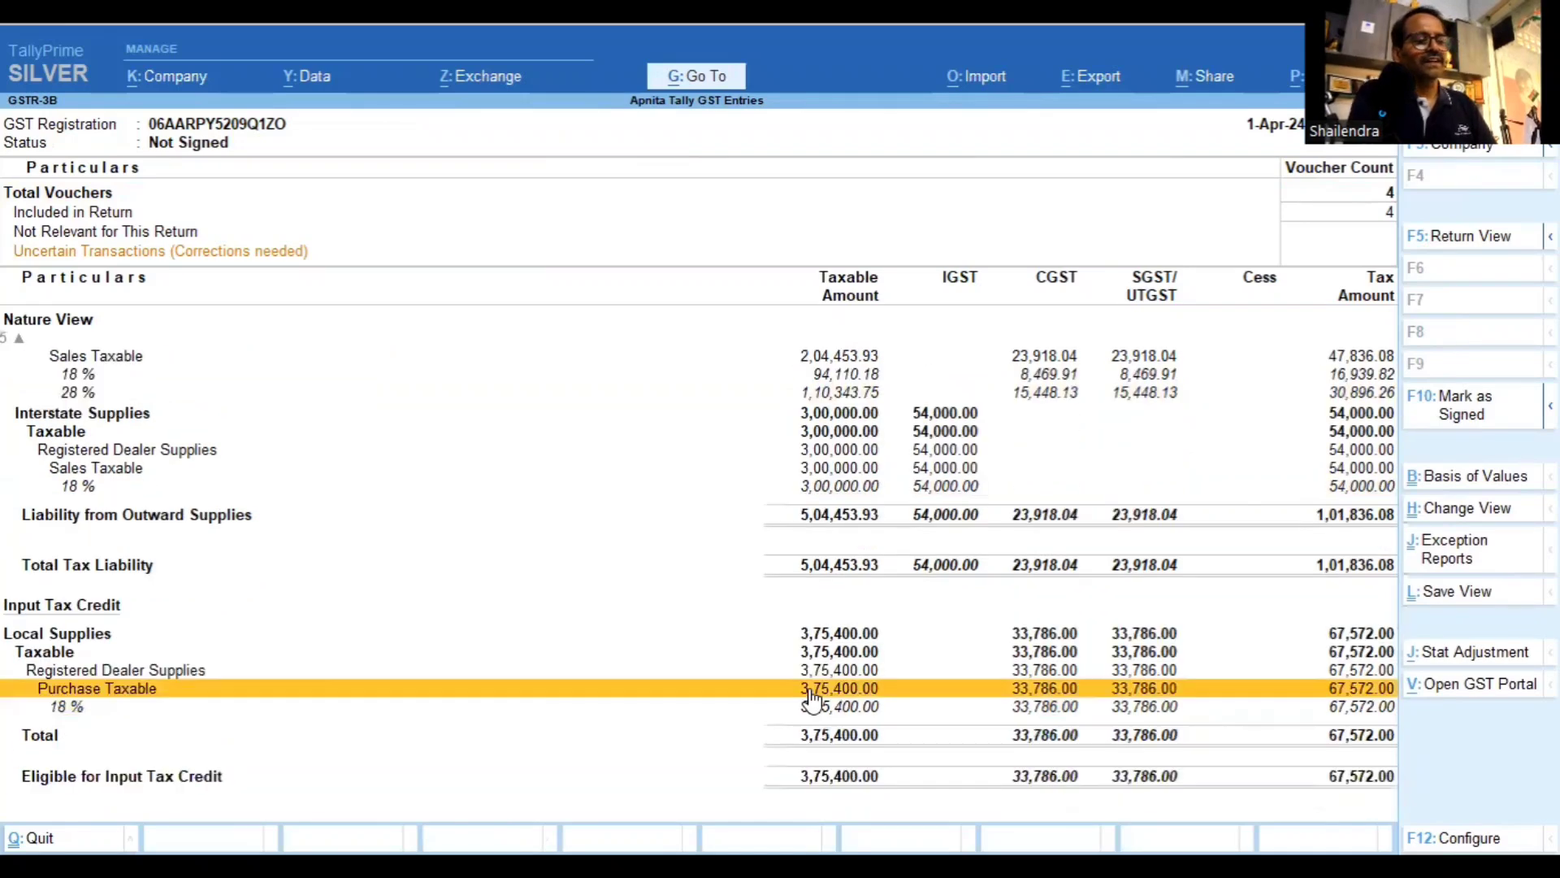
key("Up")
key("Up")
key("Down")
key("Down")
key("Down")
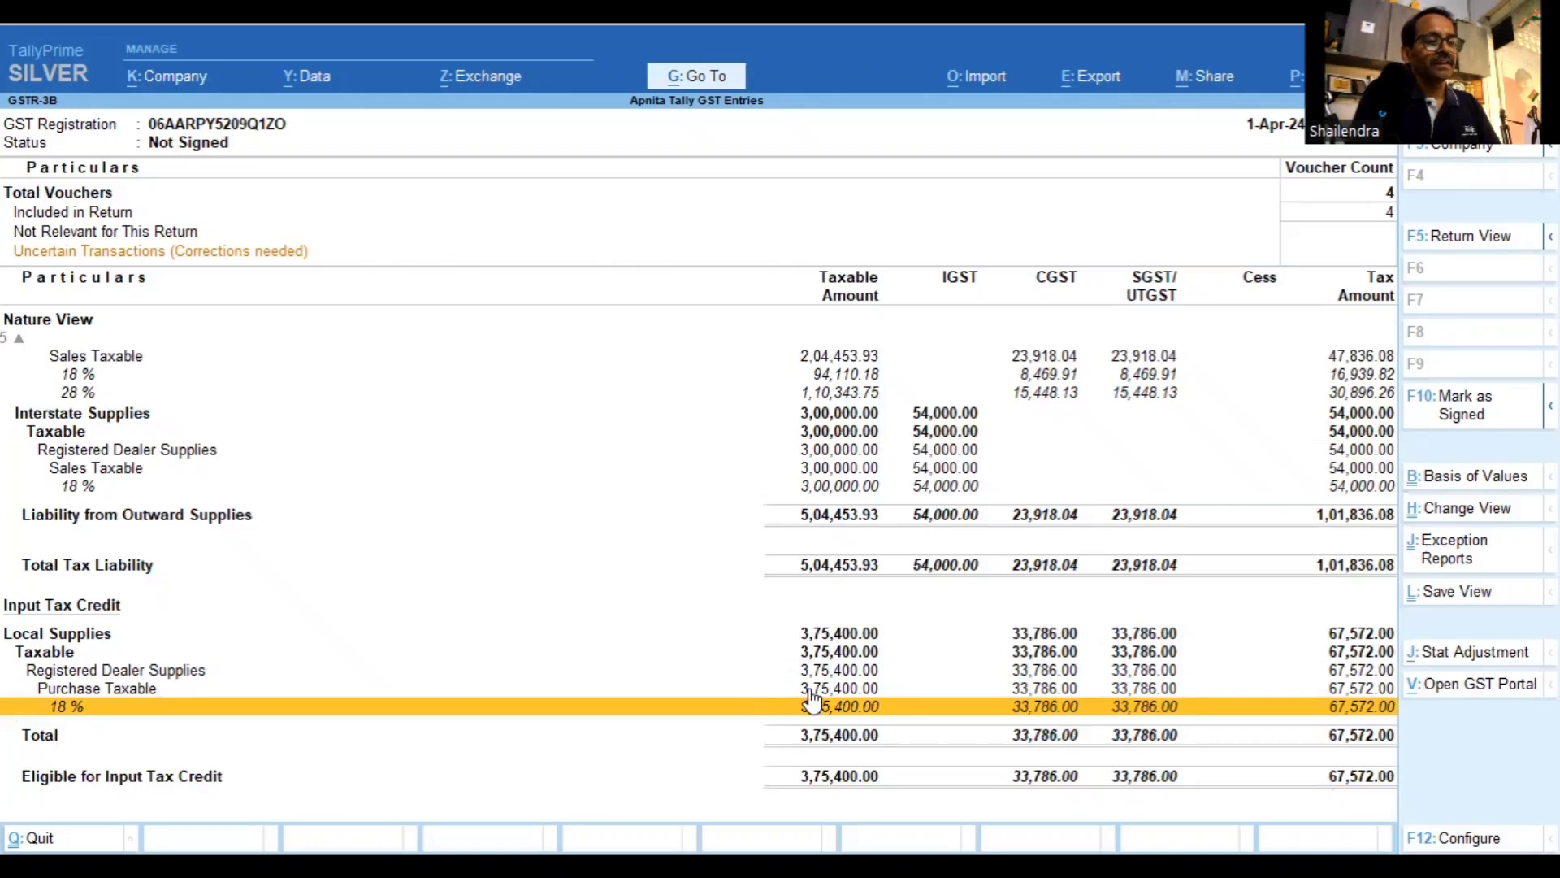
key("Up")
key("Up")
key("Up")
key("Up")
key("Up")
key("Up")
key("Up")
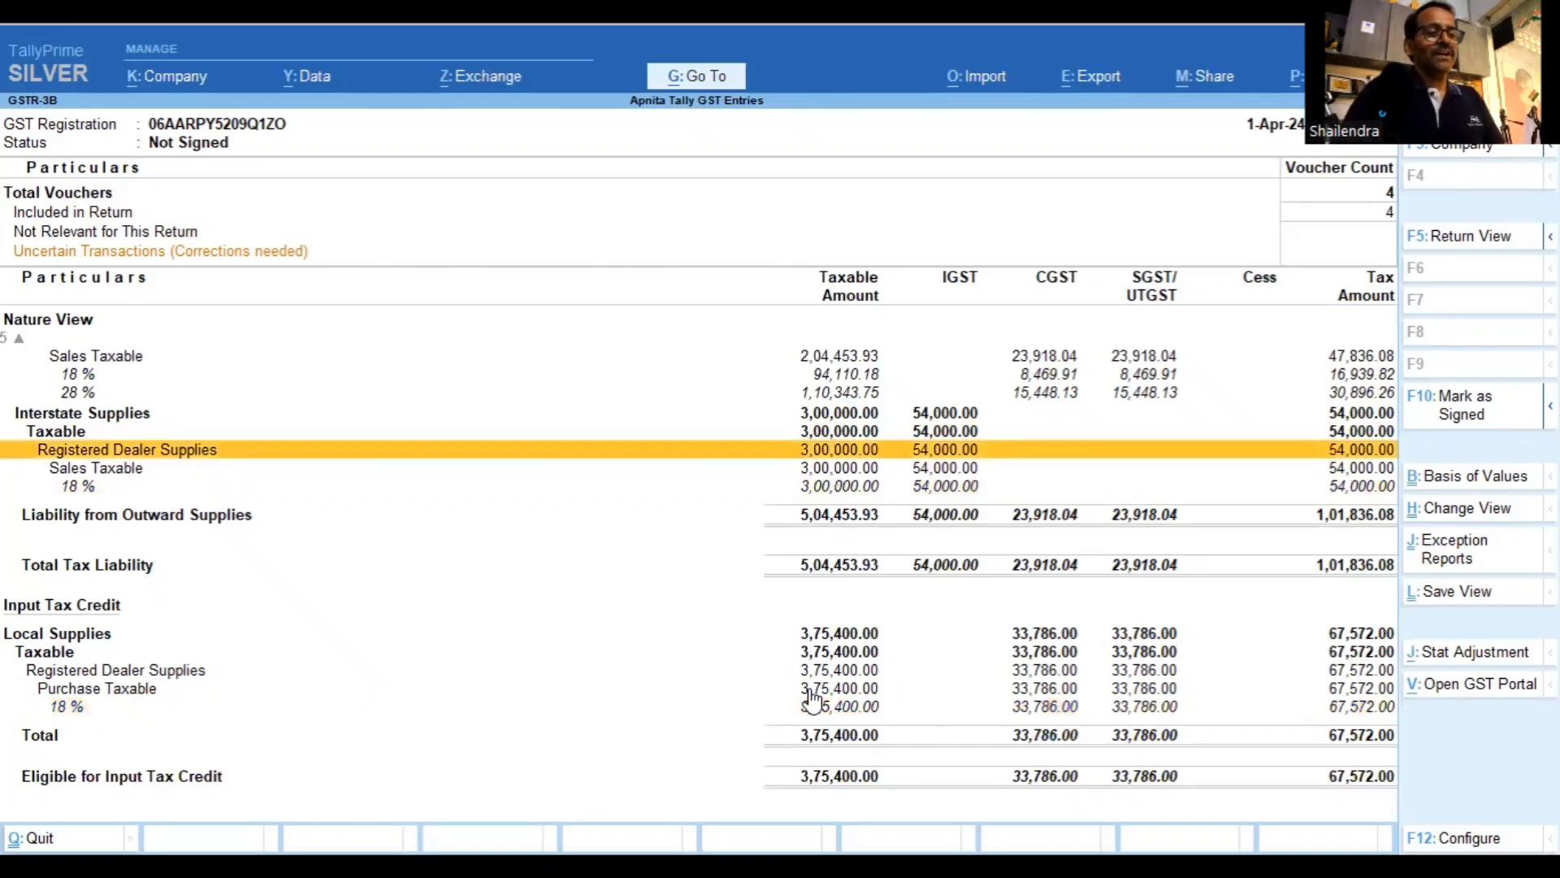